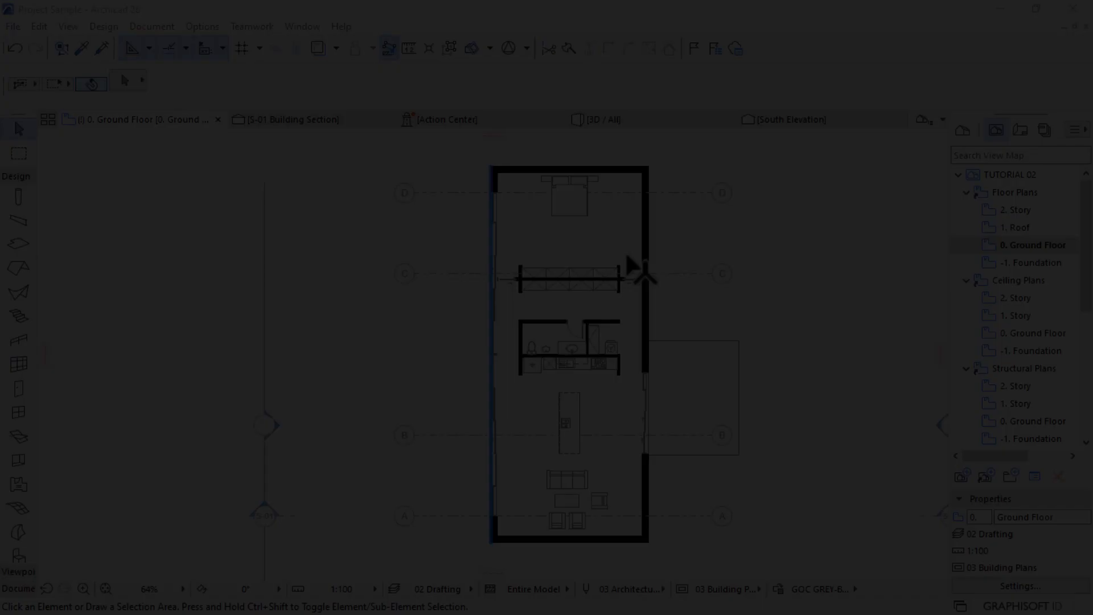
Change the graphic override of the building section and apply the Simplified Plan override to the sample house's 3D view
scroll(535, 501, up, 5)
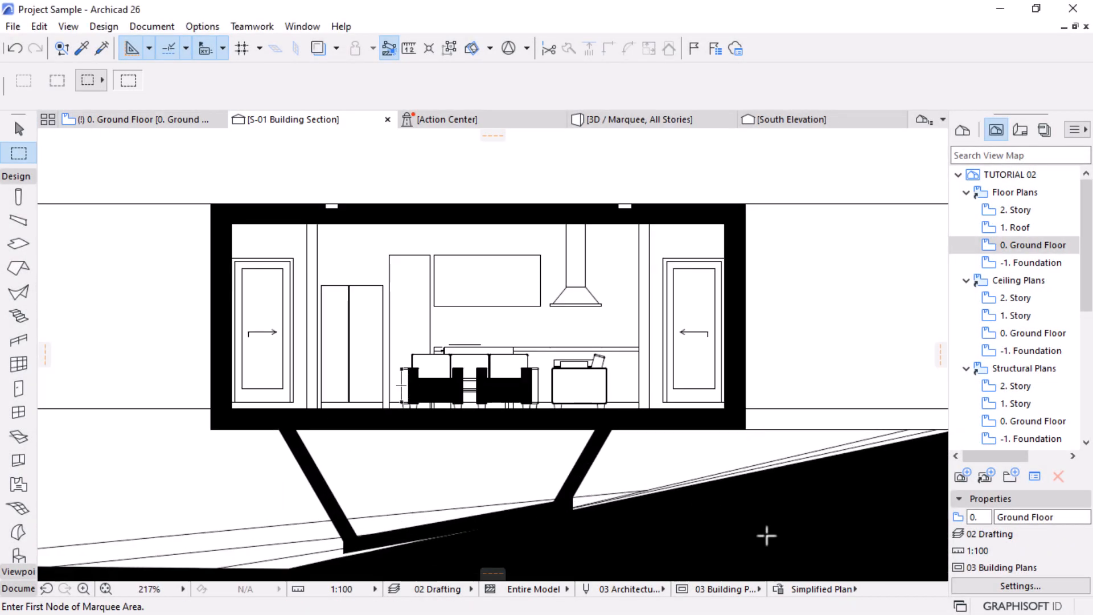
click(798, 587)
click(915, 453)
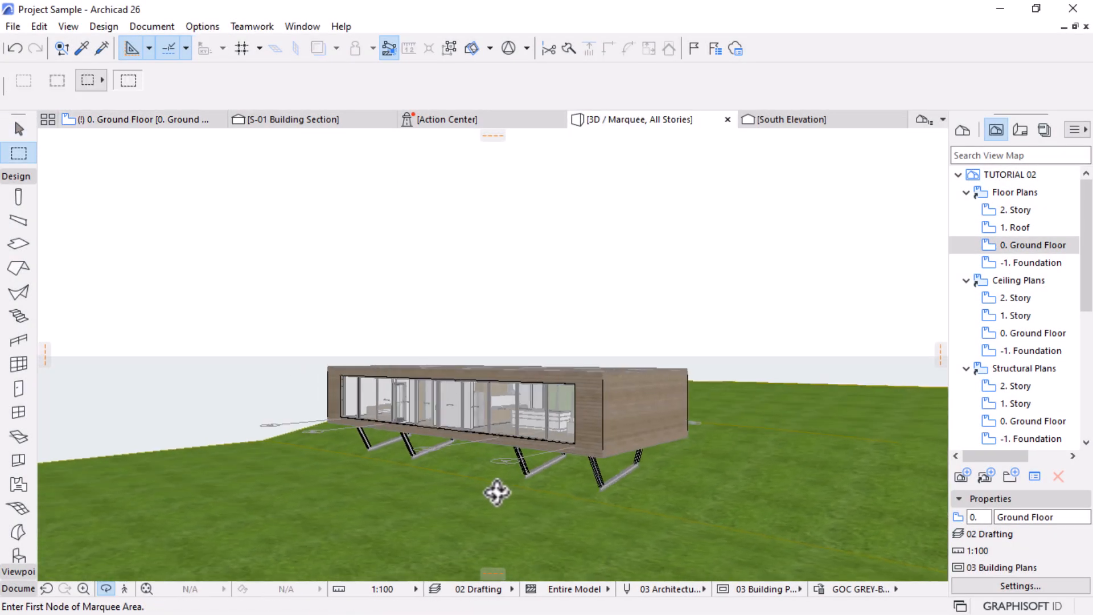
shift+middle_drag(499, 493, 535, 520)
click(837, 589)
click(938, 549)
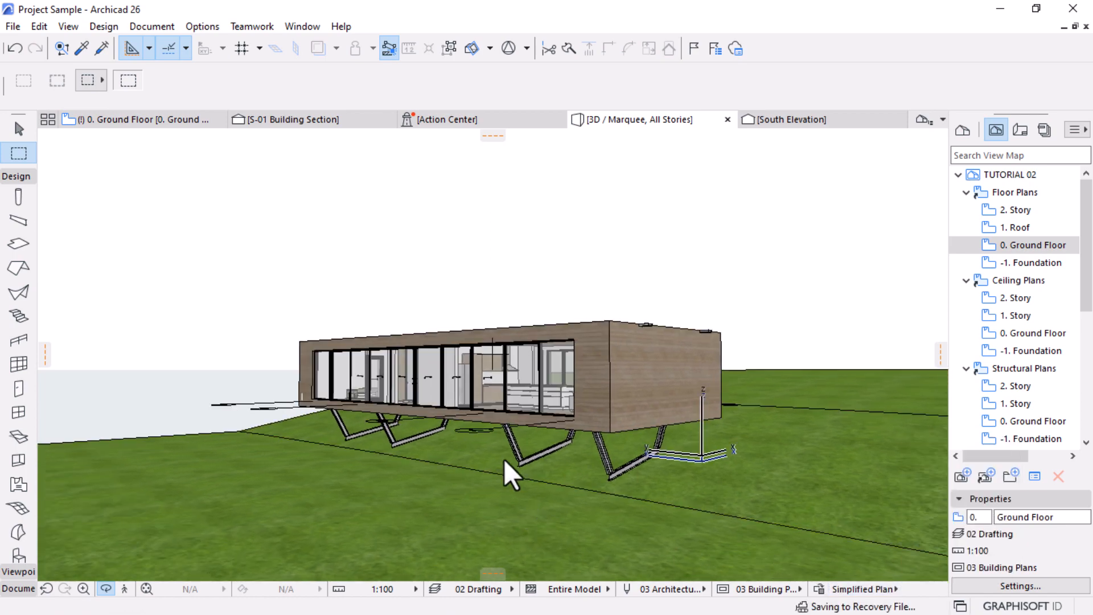
shift+middle_drag(504, 459, 549, 445)
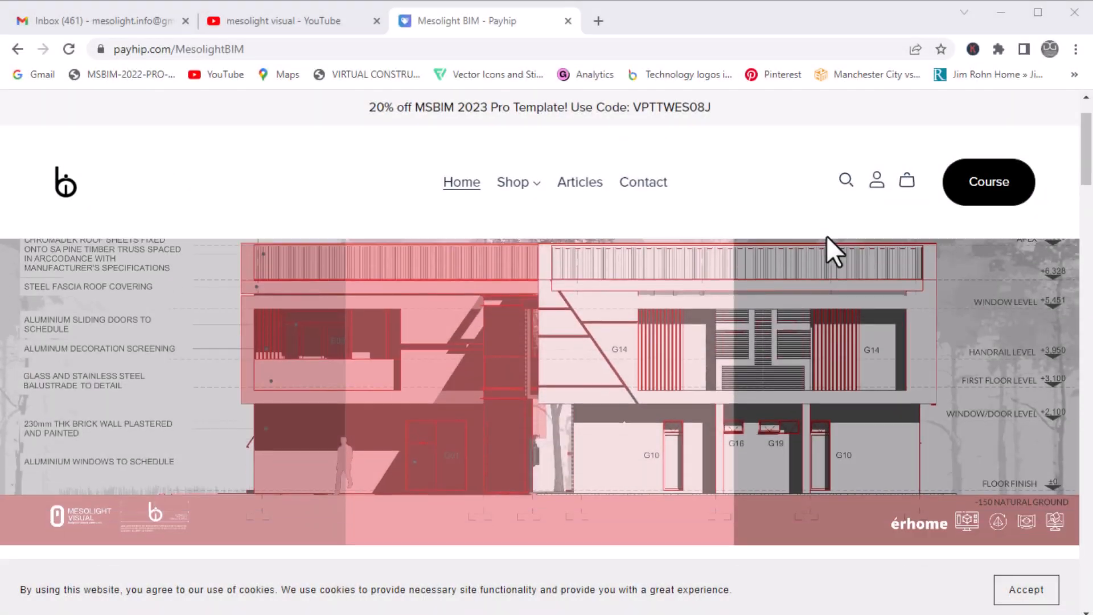
scroll(826, 237, down, 5)
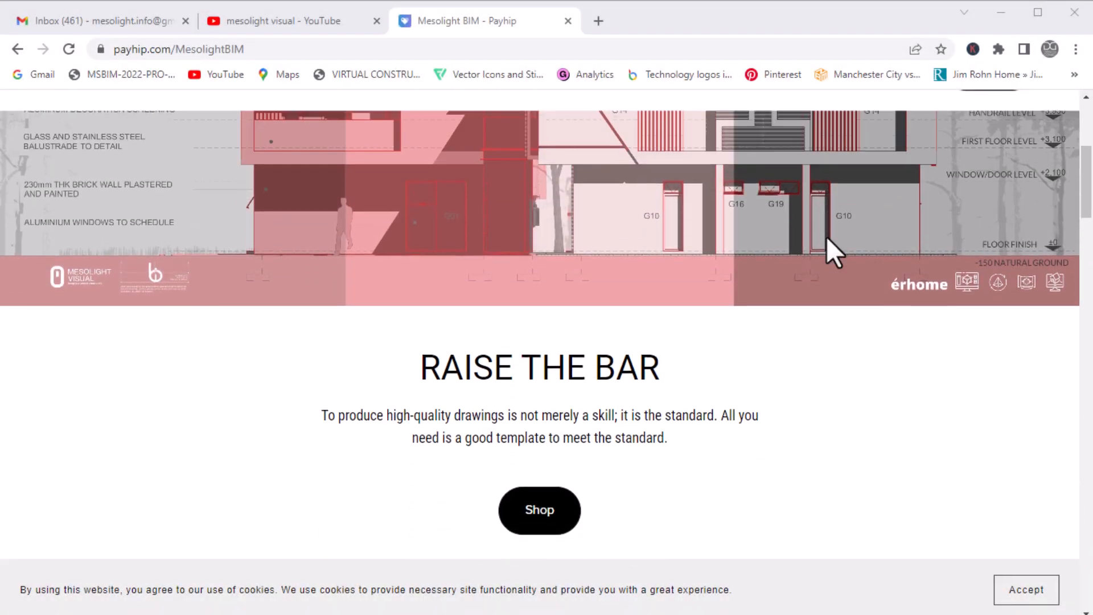
scroll(826, 237, down, 15)
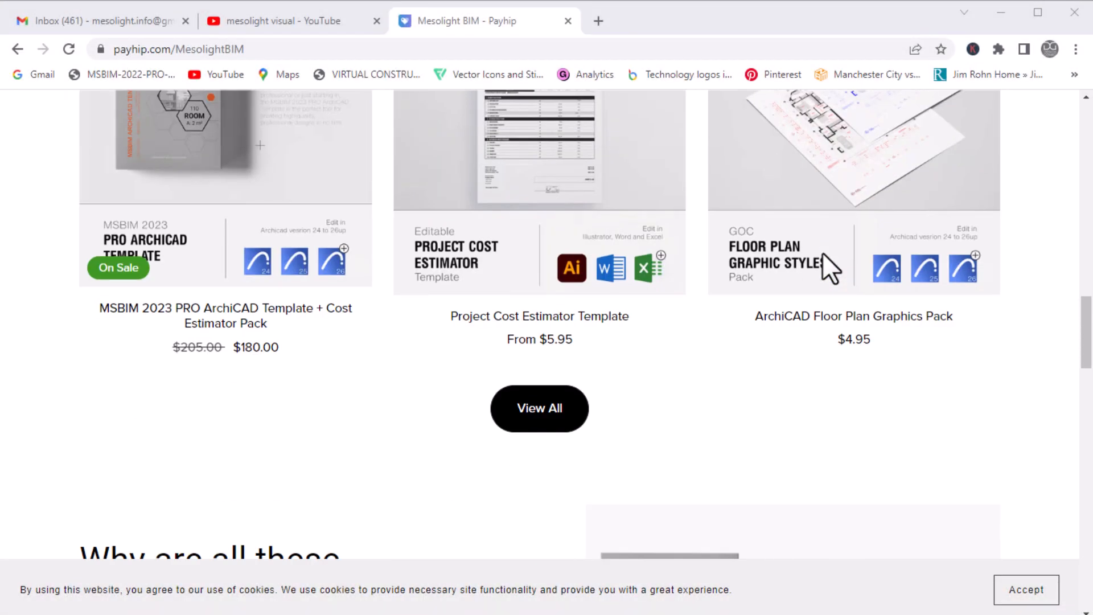
scroll(823, 252, down, 12)
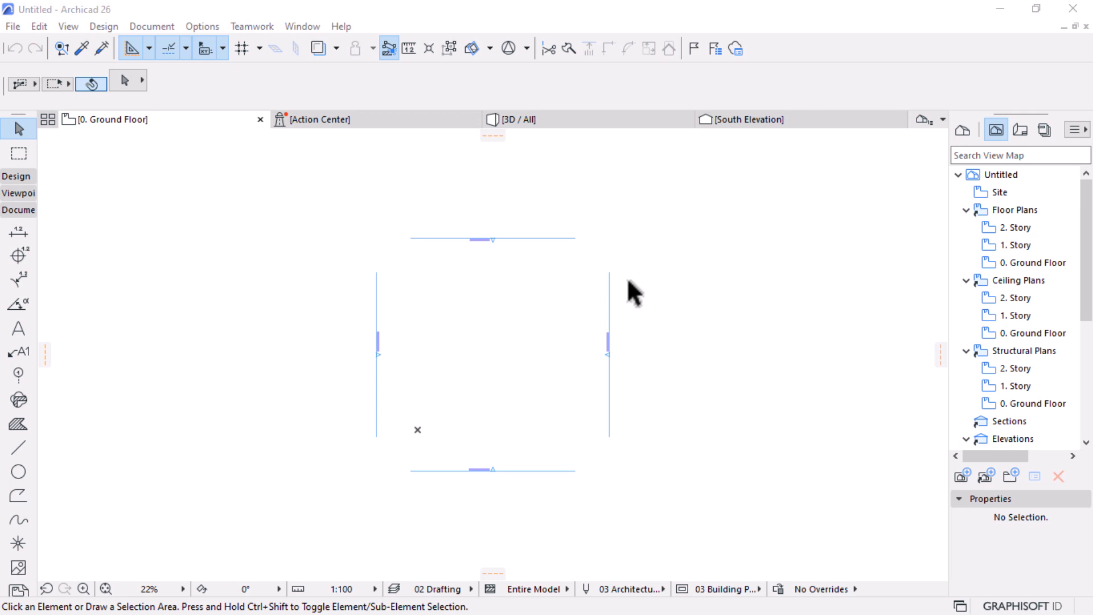
Change the marker style of all four elevation markers on the ground floor plan to Circle 4
click(679, 186)
click(321, 488)
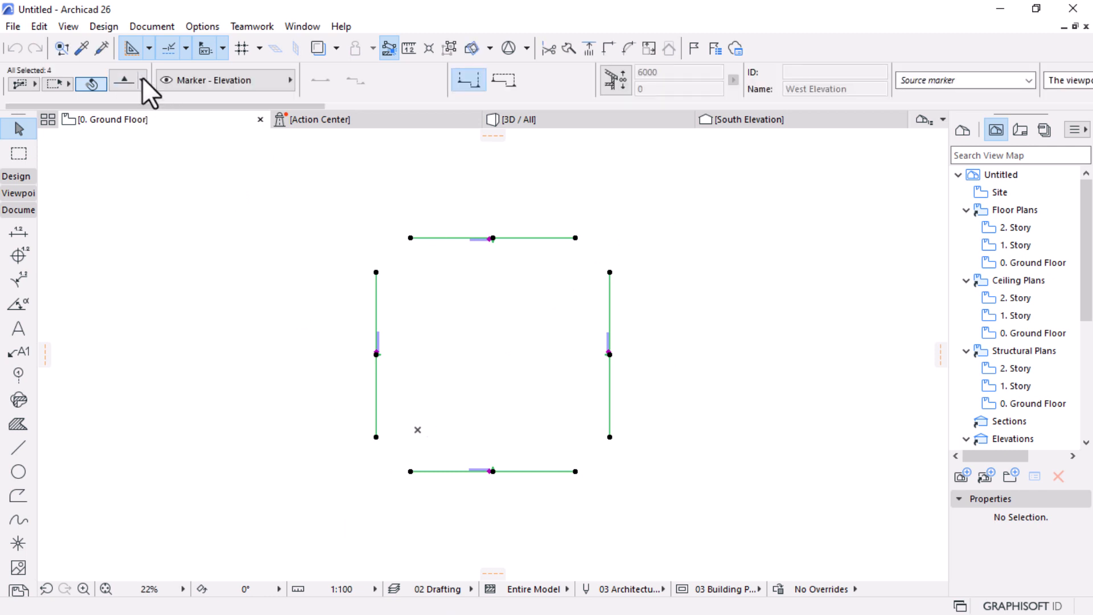
click(122, 81)
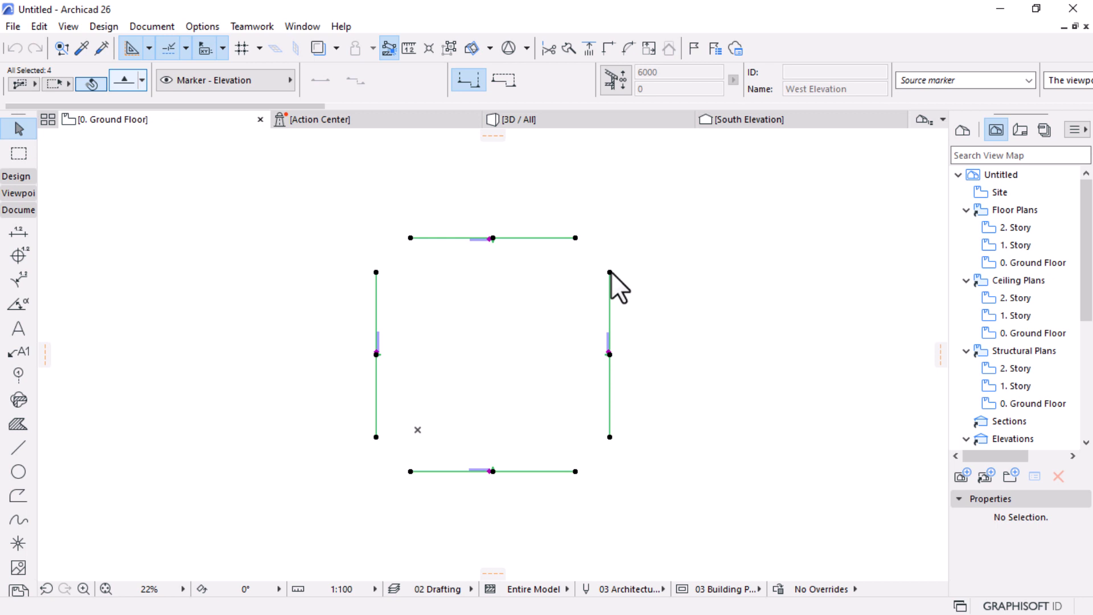
key(ctrl+t)
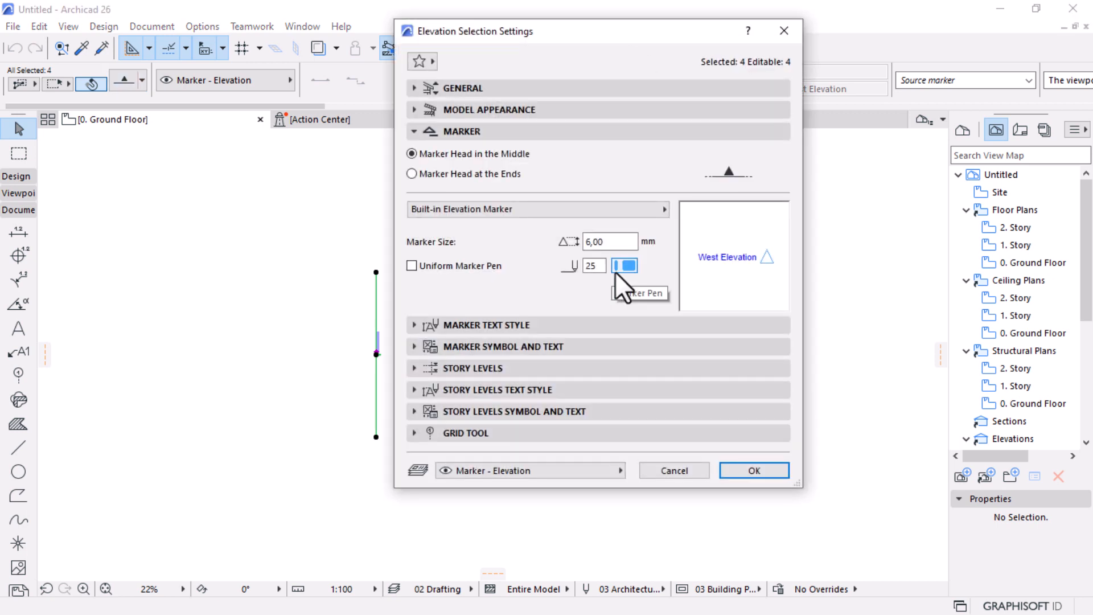
click(422, 346)
click(515, 245)
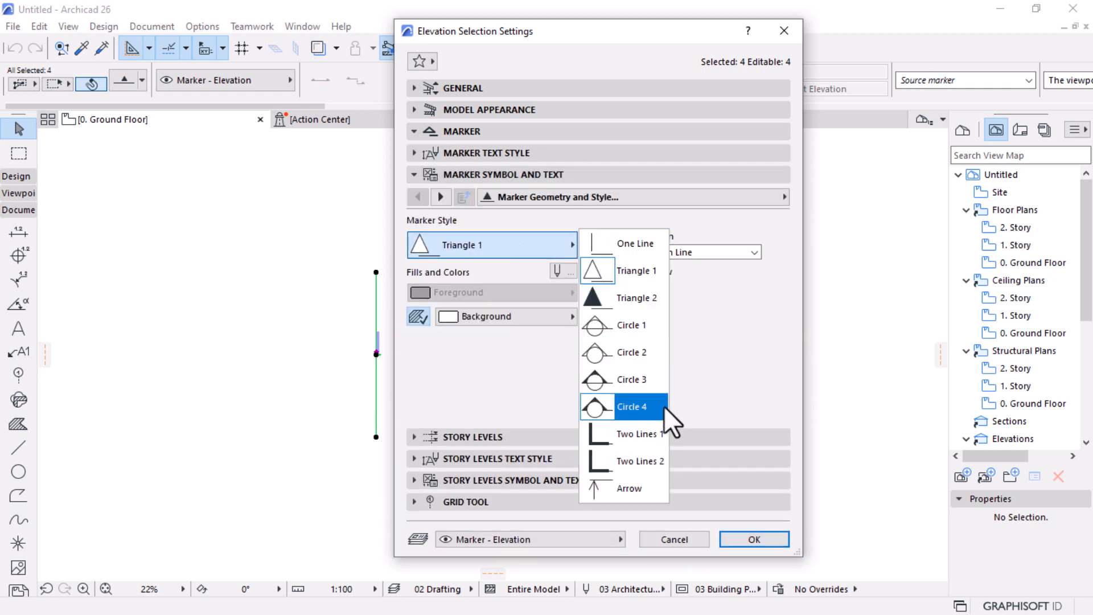
click(636, 413)
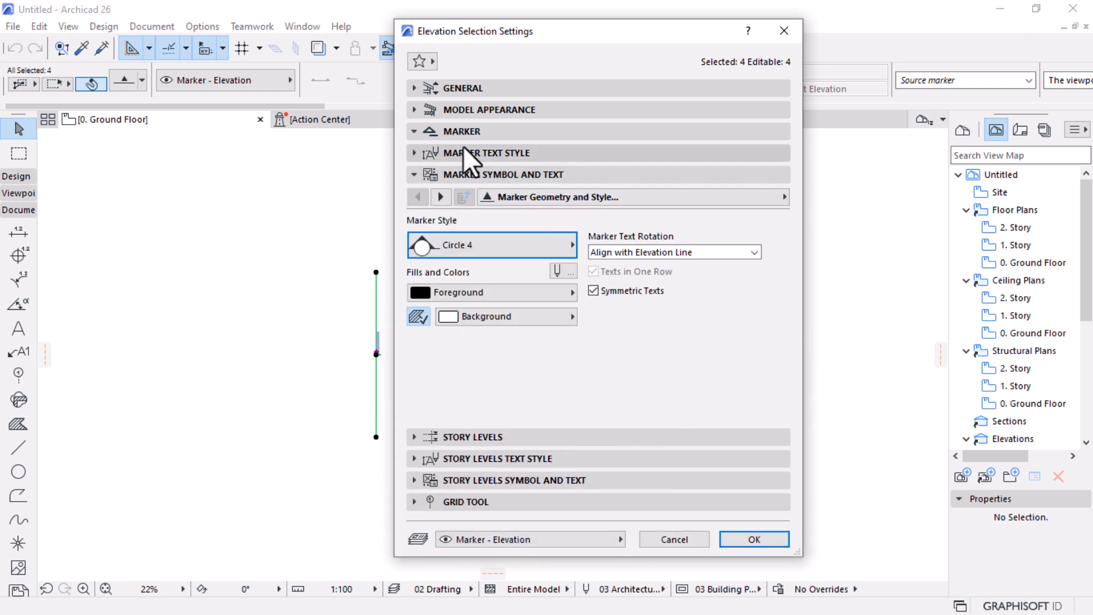
Set the marker size of the four elevations to 15 mm, apply the settings and clear the selection
click(418, 133)
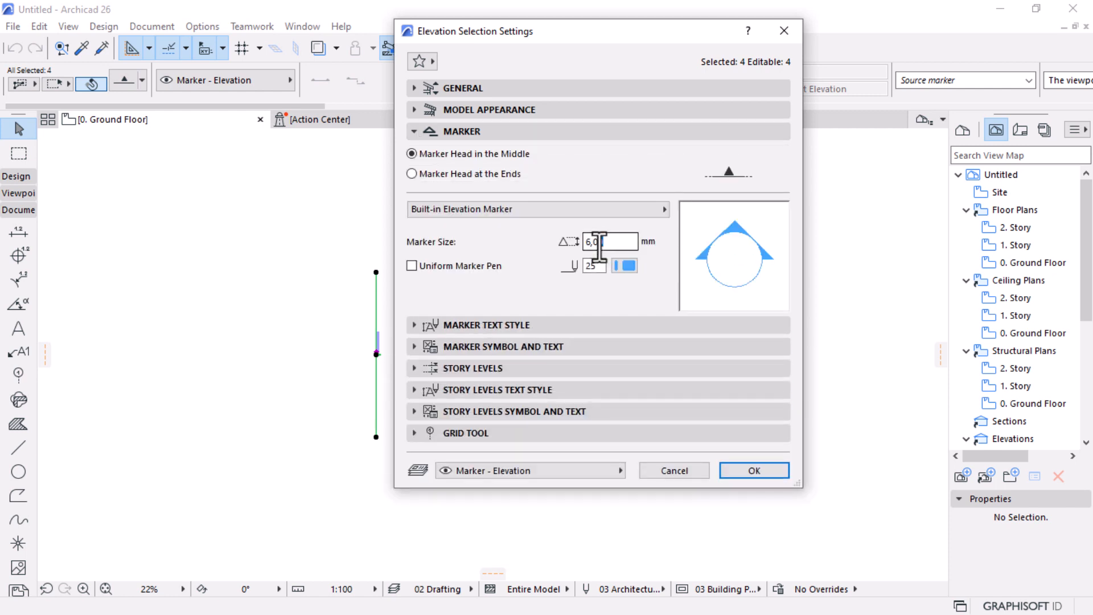
text(15,00)
click(737, 470)
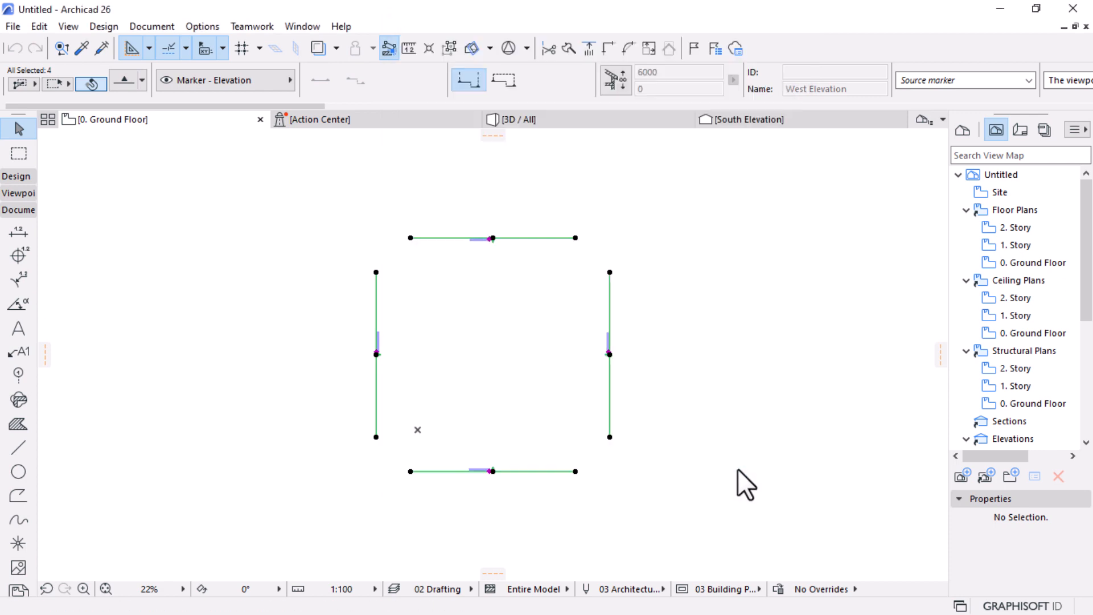
key(Escape)
scroll(447, 331, up, 3)
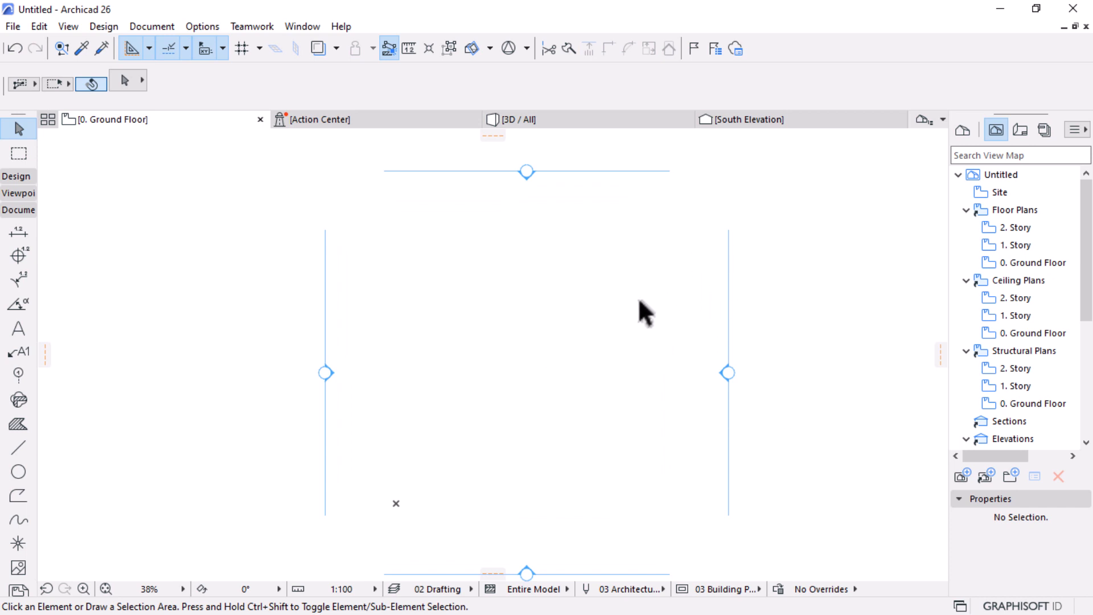
scroll(618, 319, down, 1)
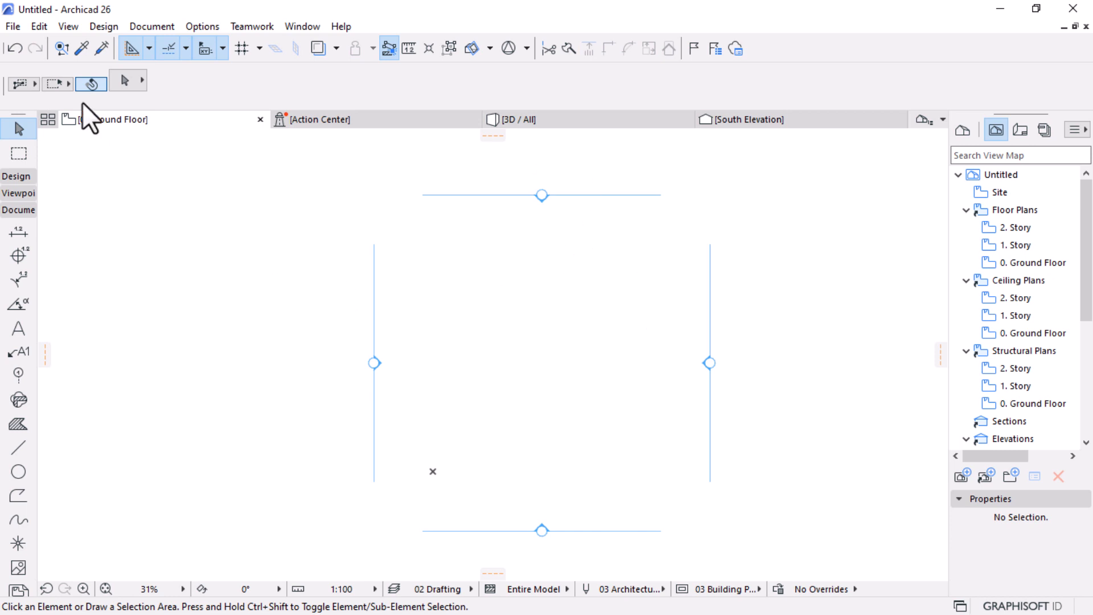
Open the Project Info and enter TUTORIAL 02 as the project name
click(12, 26)
mouse_move(44, 312)
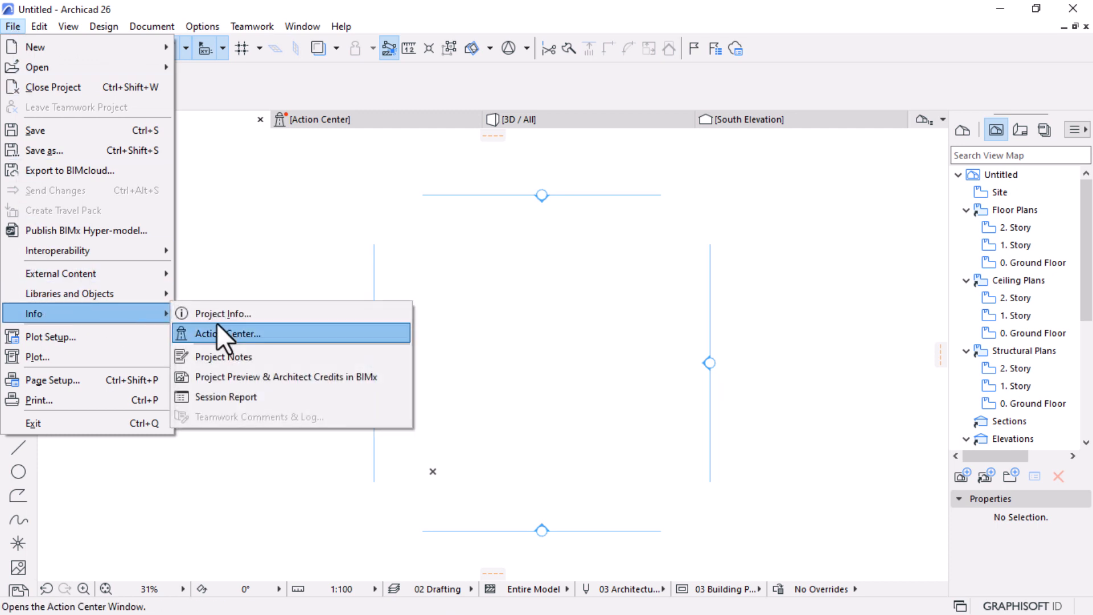
click(224, 314)
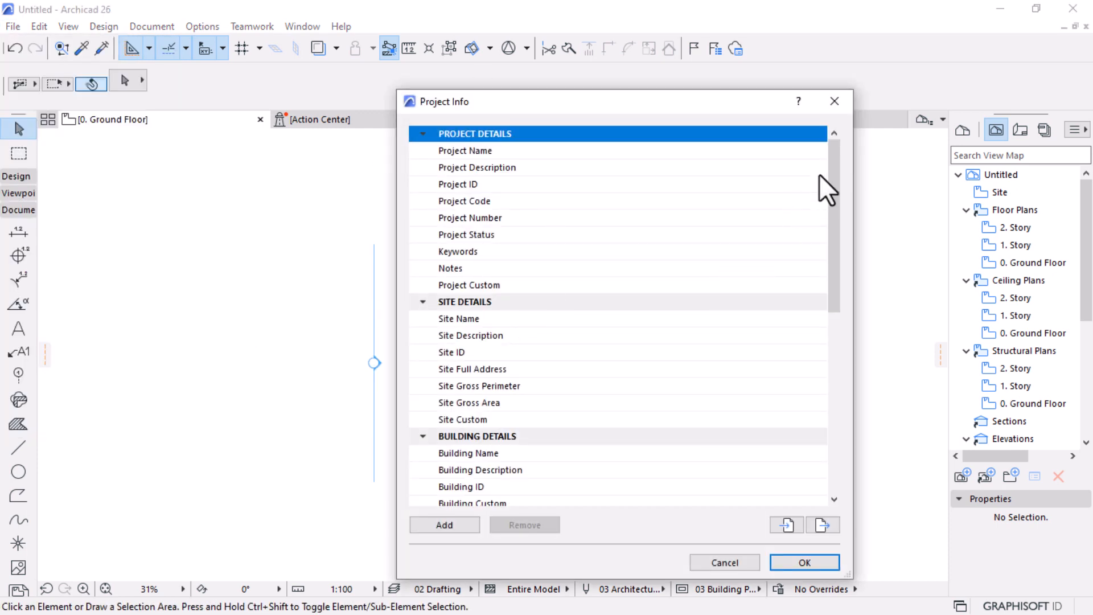
drag(835, 171, 838, 139)
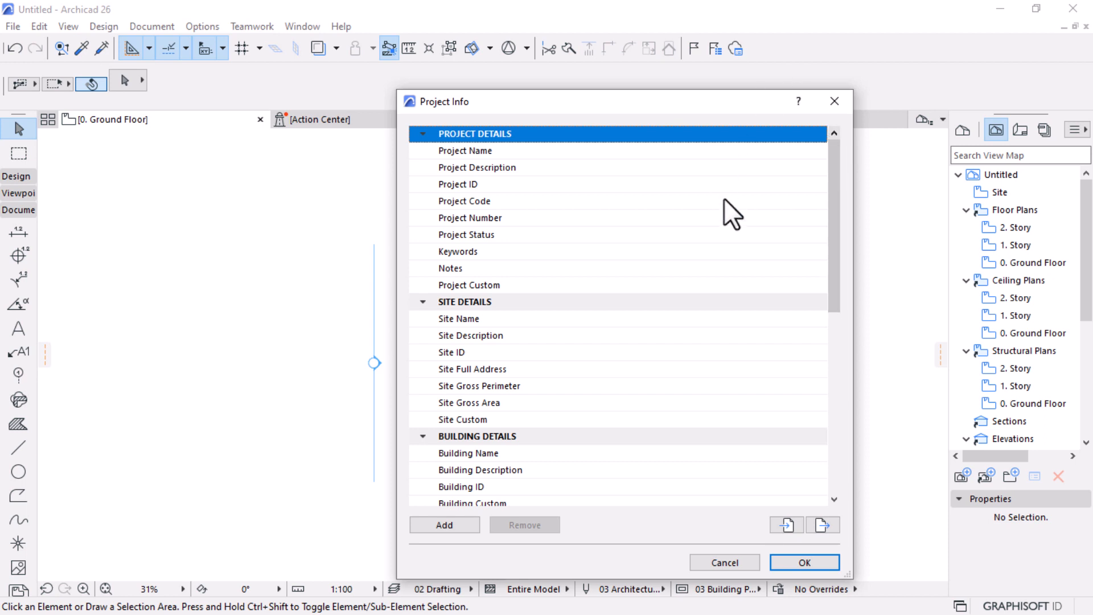
click(691, 150)
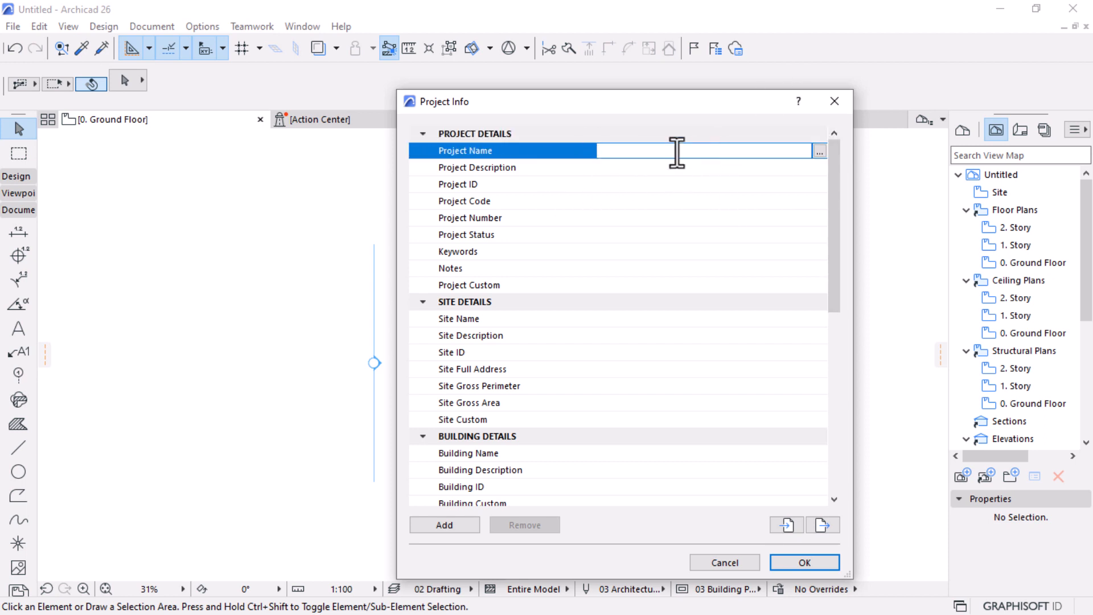
text(TUTORIAL 02)
Enter the project description "How to assemble a project from start to finish in ArchiCAD"
click(640, 164)
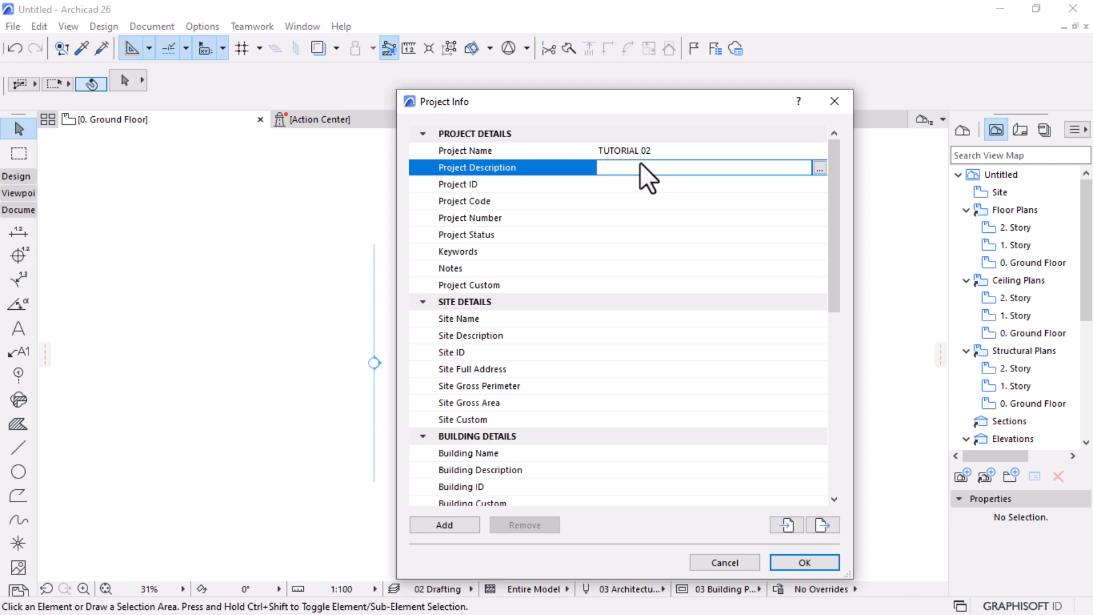
text(How to assemble a project from start to fin)
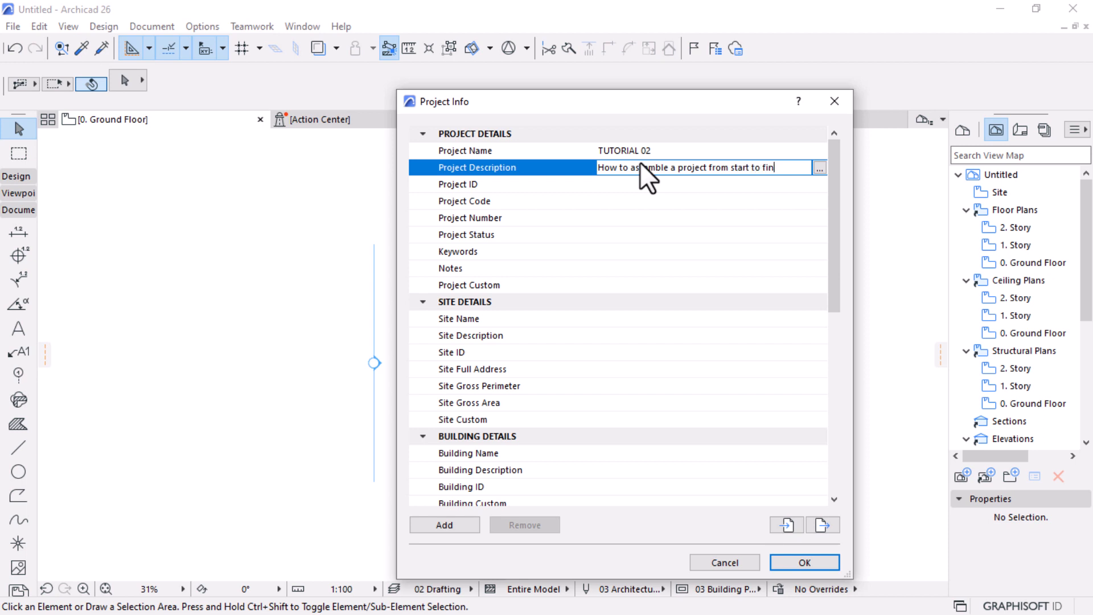
text(ish in ArchiCAd)
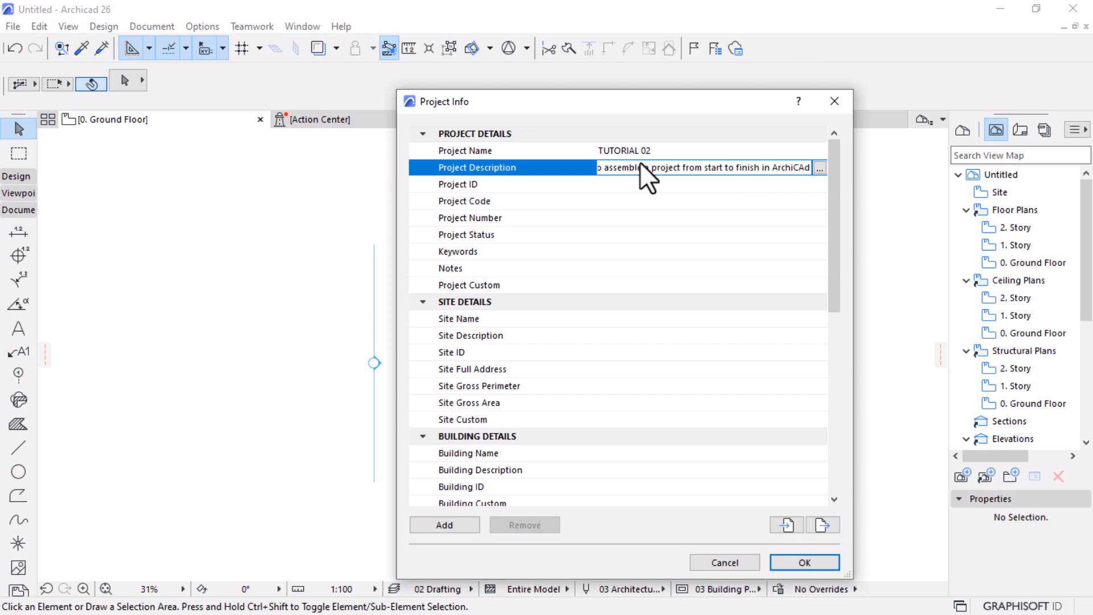
key(BackSpace)
text(D)
click(820, 168)
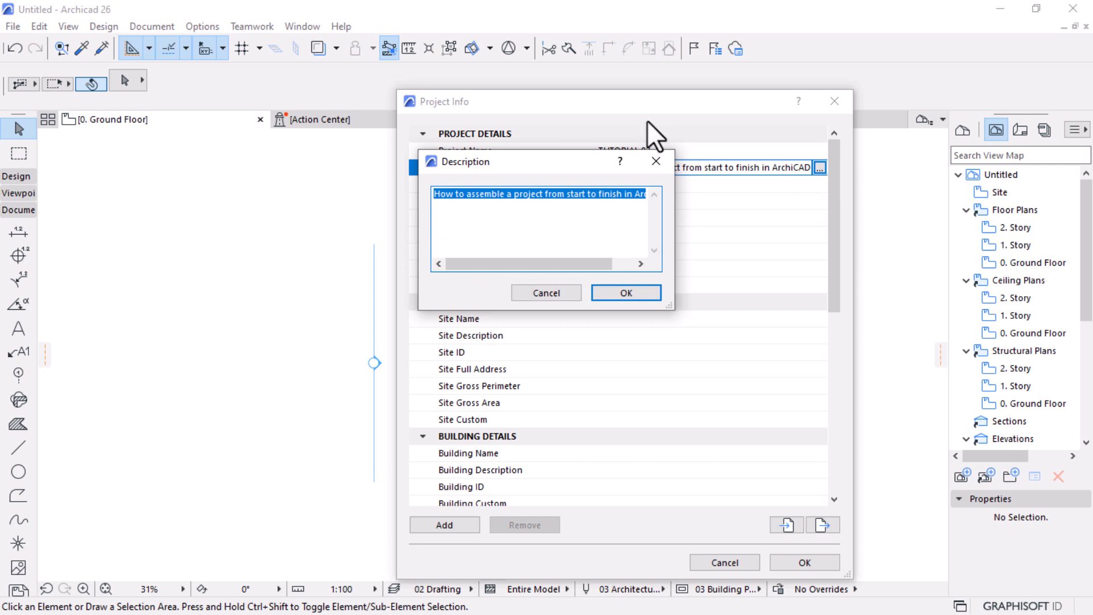
click(622, 290)
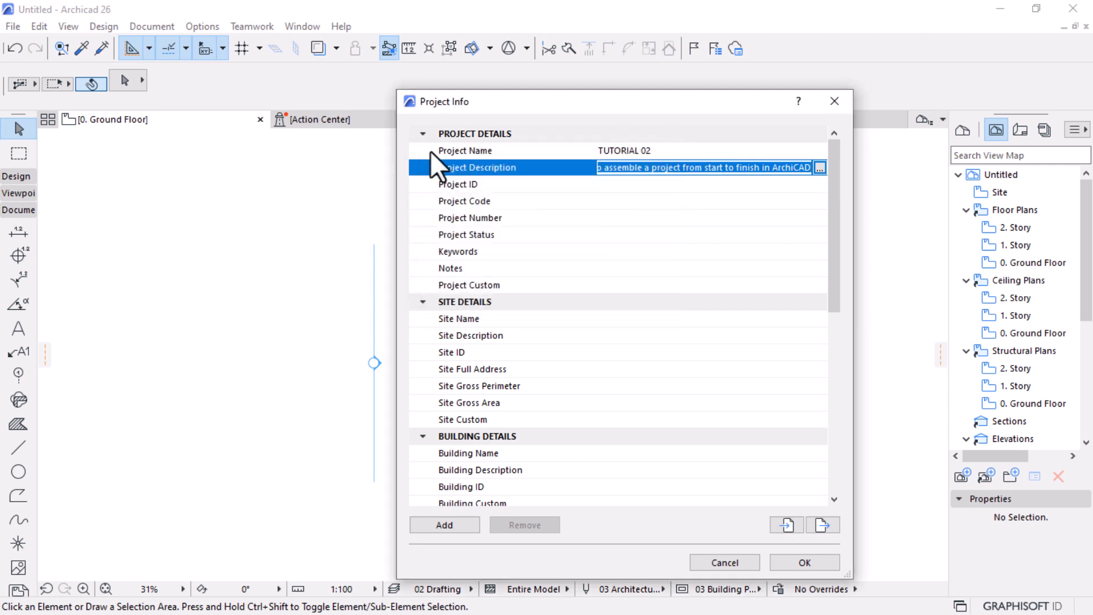
Enter 02-WK12 as the project ID and reuse it as the project code
click(615, 184)
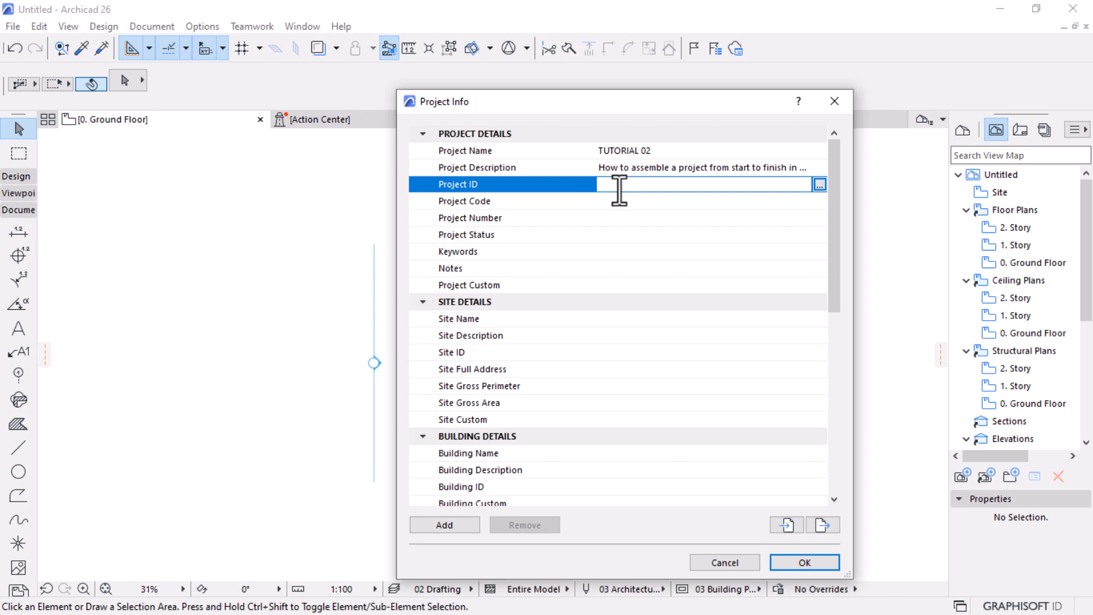
text(02-WK12)
drag(641, 188, 557, 188)
key(ctrl+c)
click(623, 201)
key(ctrl+v)
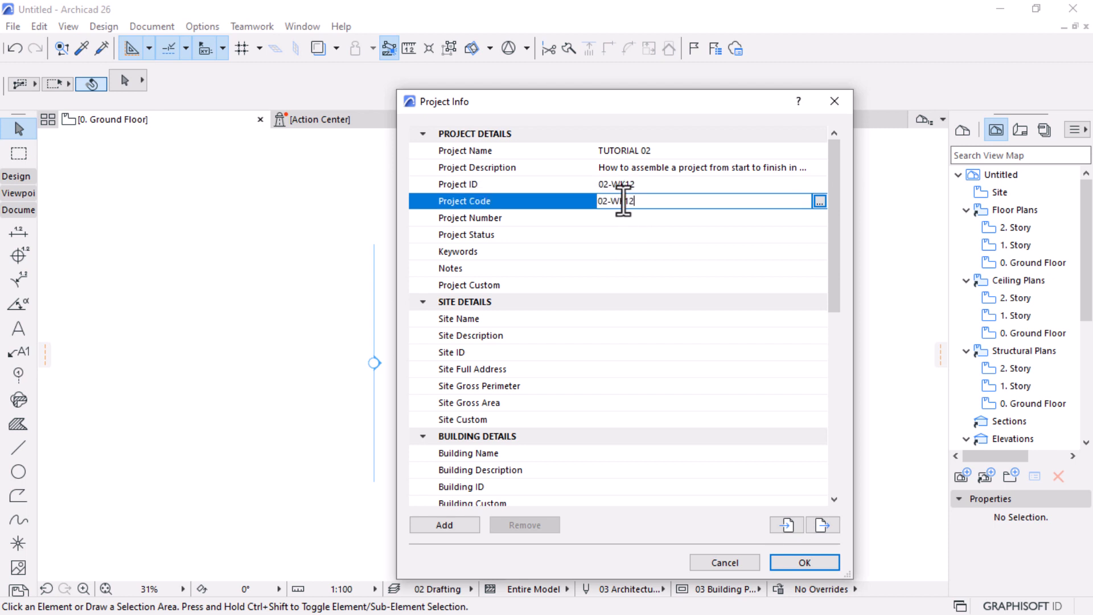
Enter 02-WK as the project number and DESIGN CONACPETS as the project status, and save the project info
click(616, 217)
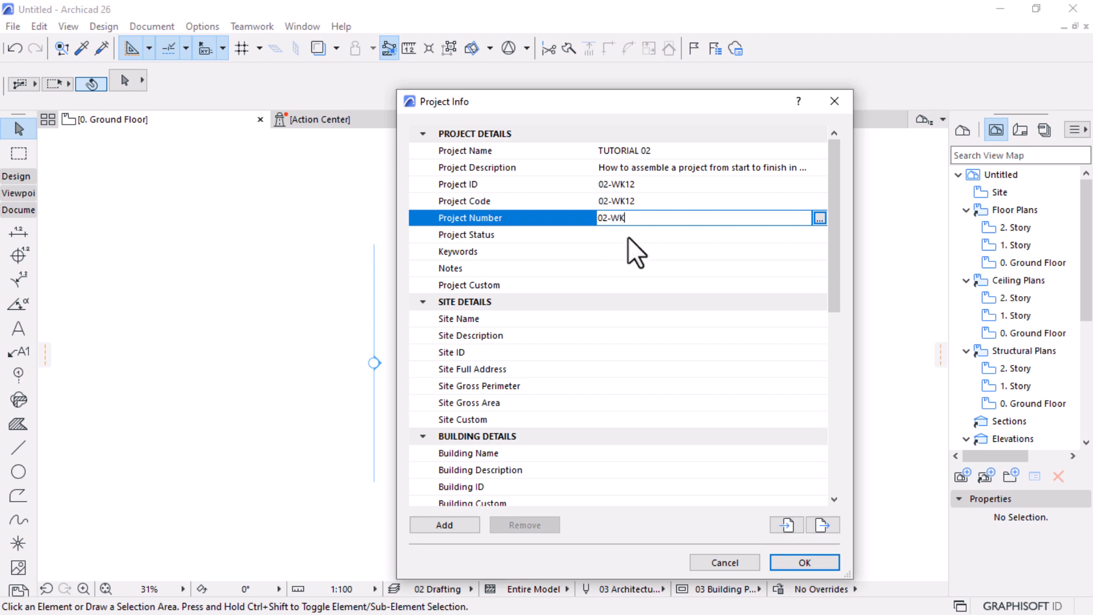
text(02-WK)
click(628, 236)
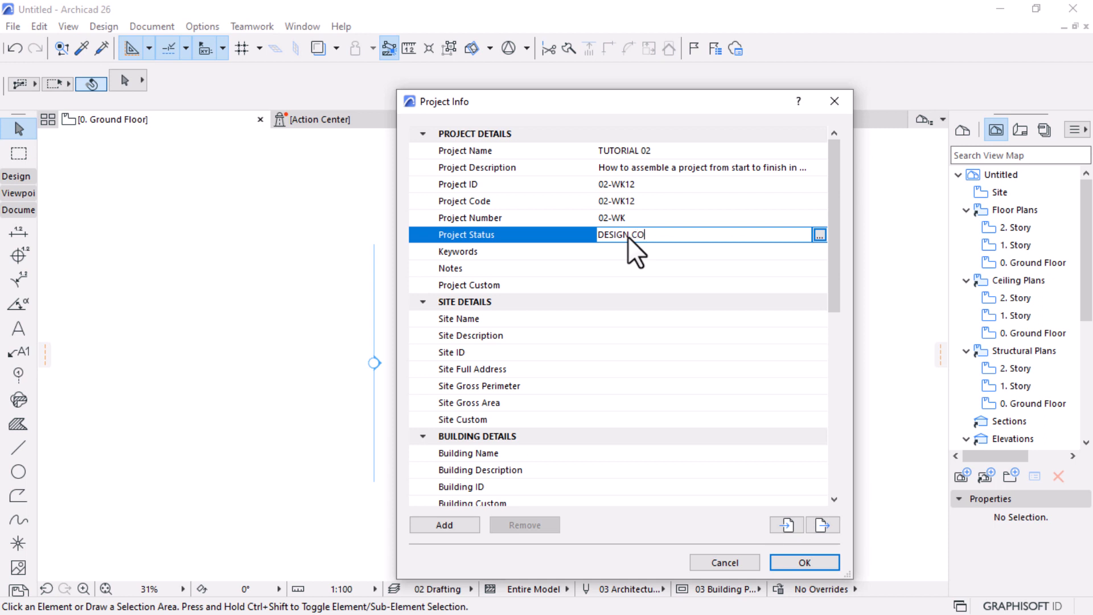
text(DESIGN CONACPET)
text(S)
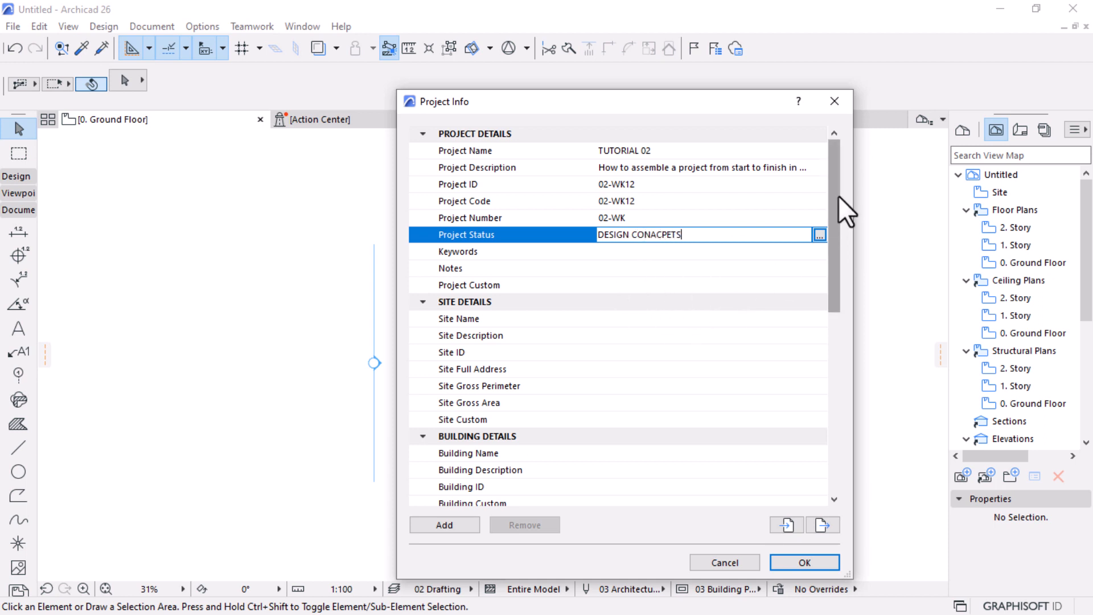
drag(839, 196, 698, 343)
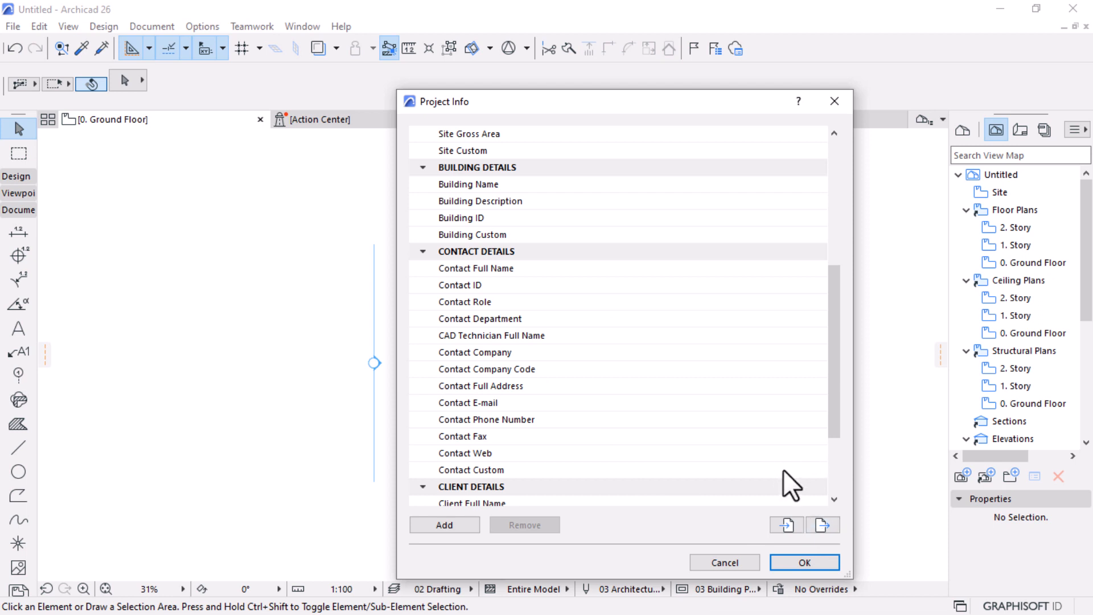
click(801, 566)
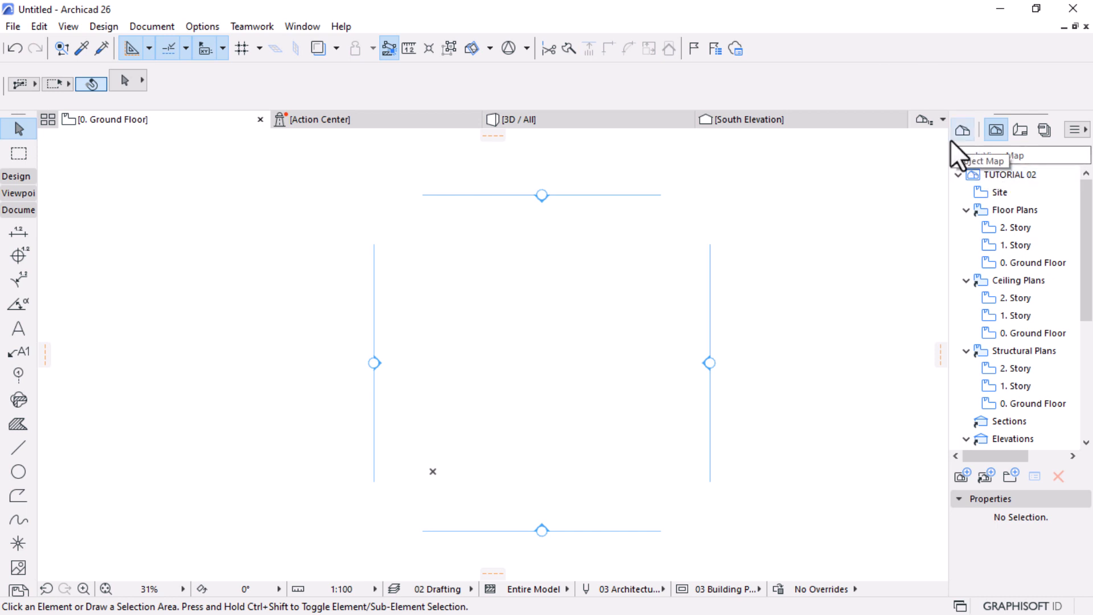
Switch the navigator from the View Map to the Project Map, leaving the Stories folder expanded
click(964, 132)
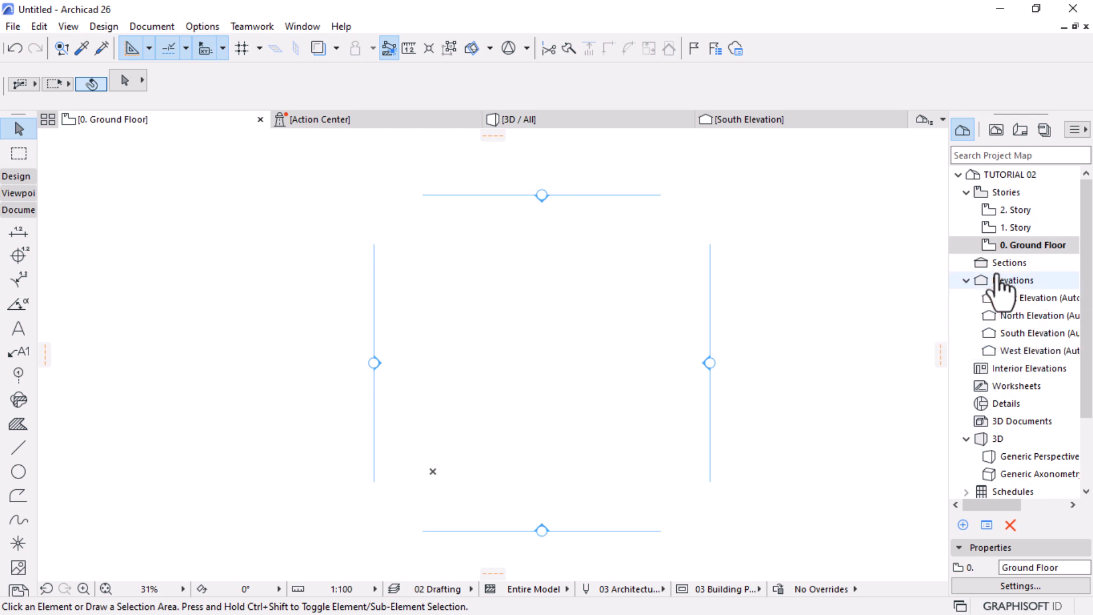
click(966, 192)
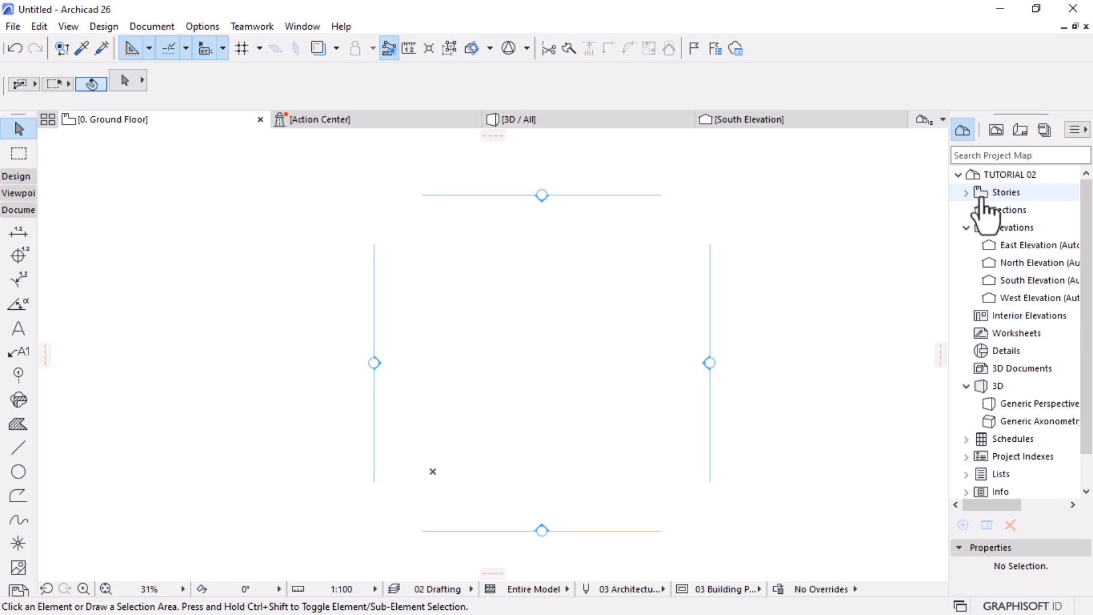
click(966, 192)
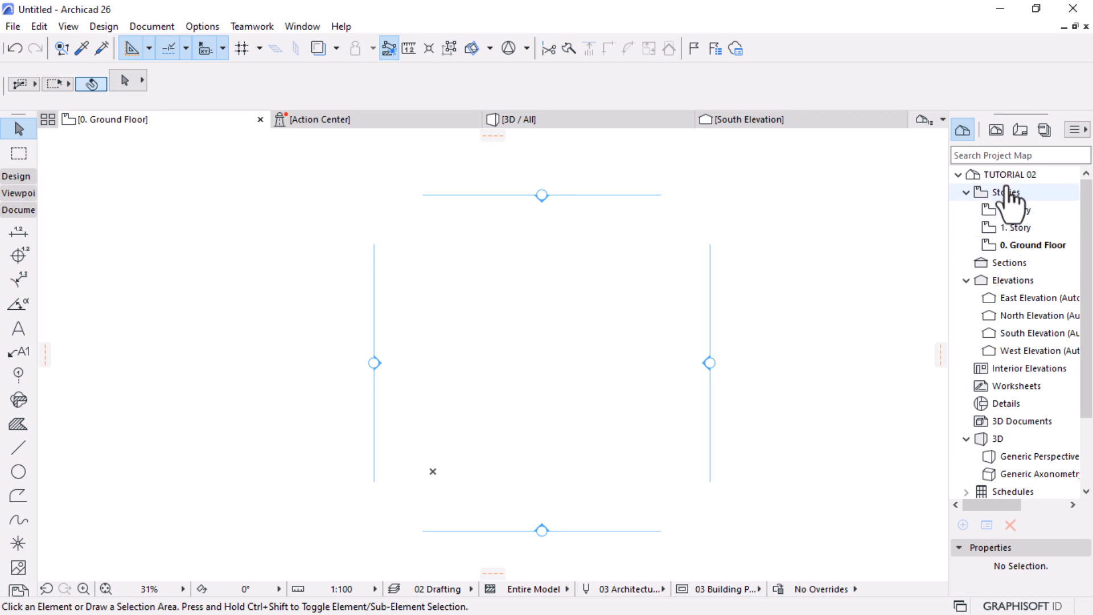
Examine the Project Map, View Map, Layout Book and Publisher contents, including the output formats offered for the A.01.1 Ground Floor layout
click(967, 280)
scroll(982, 370, down, 1)
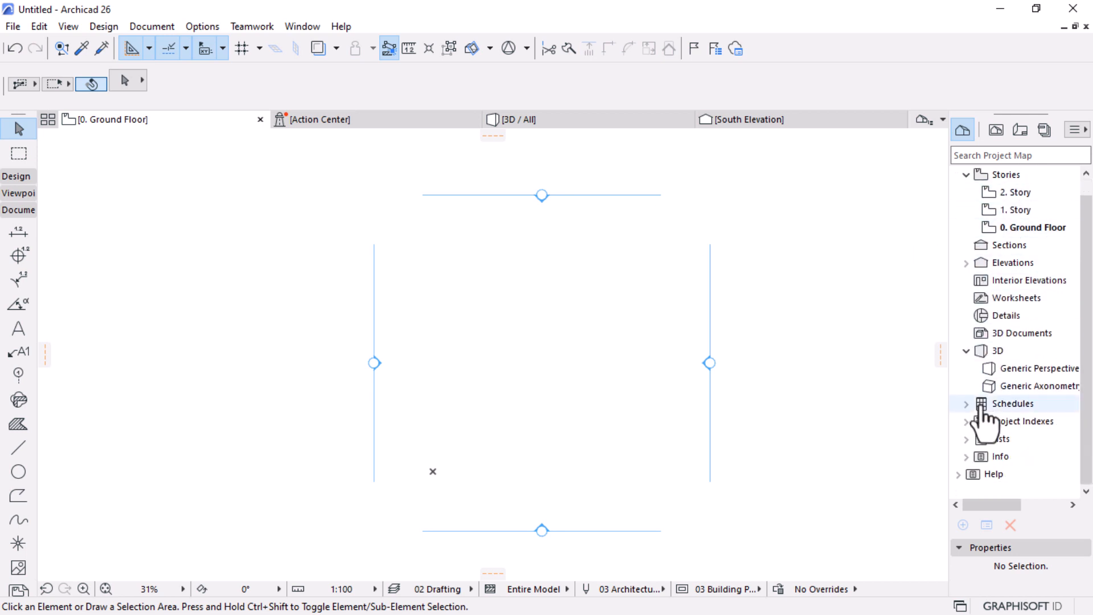
click(991, 130)
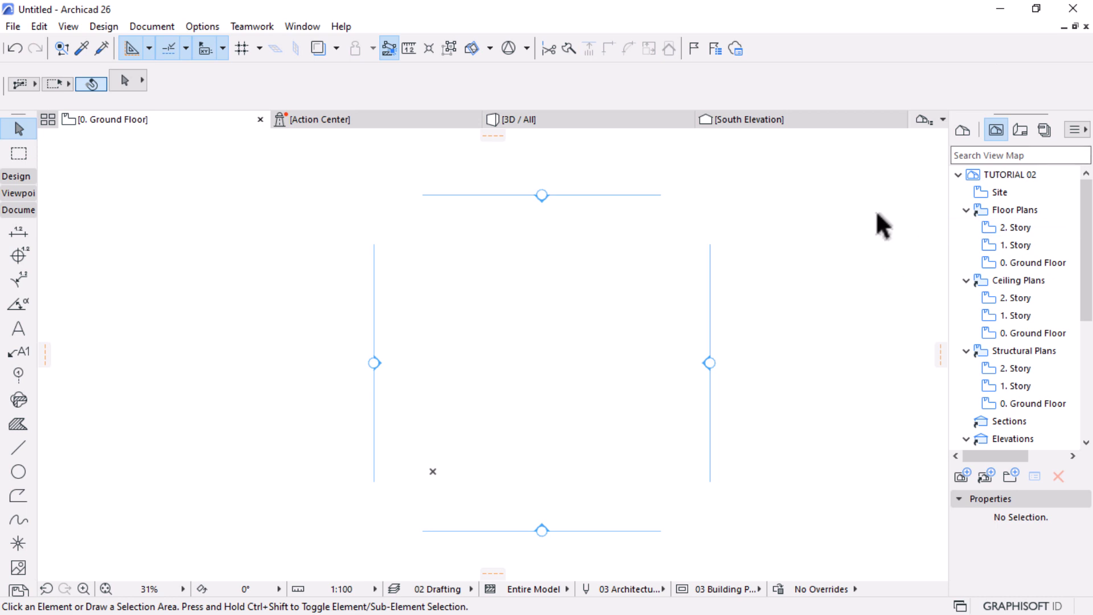
click(1013, 133)
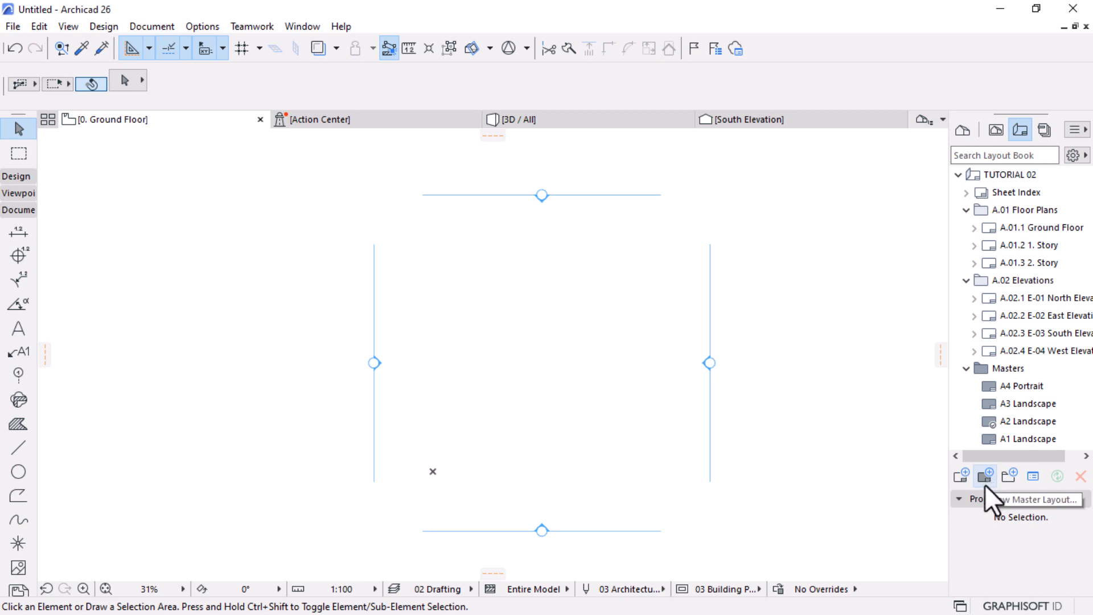
click(1051, 127)
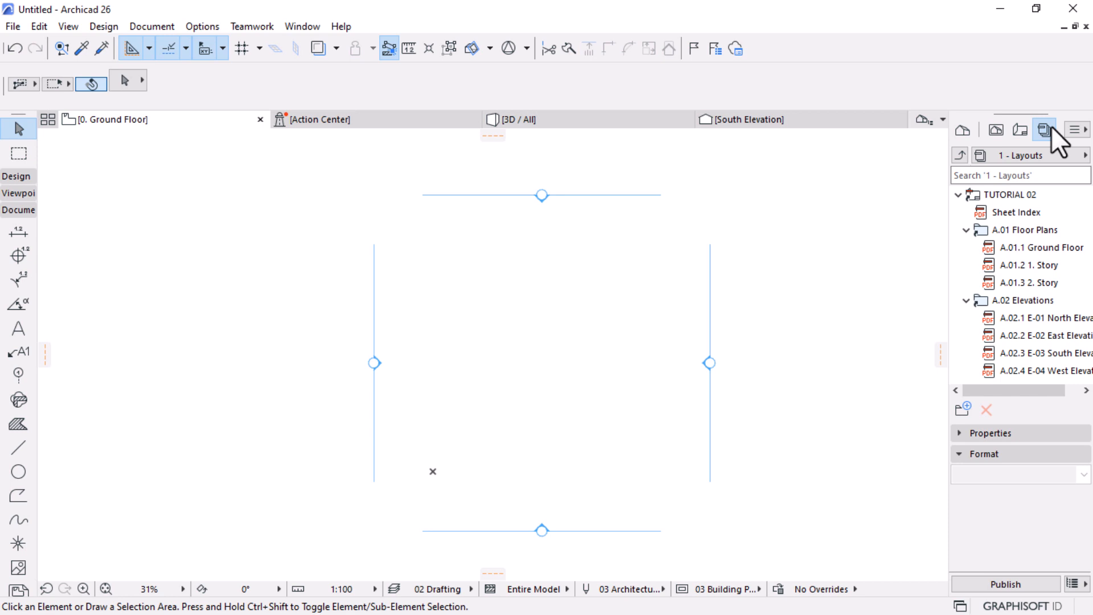
click(1006, 247)
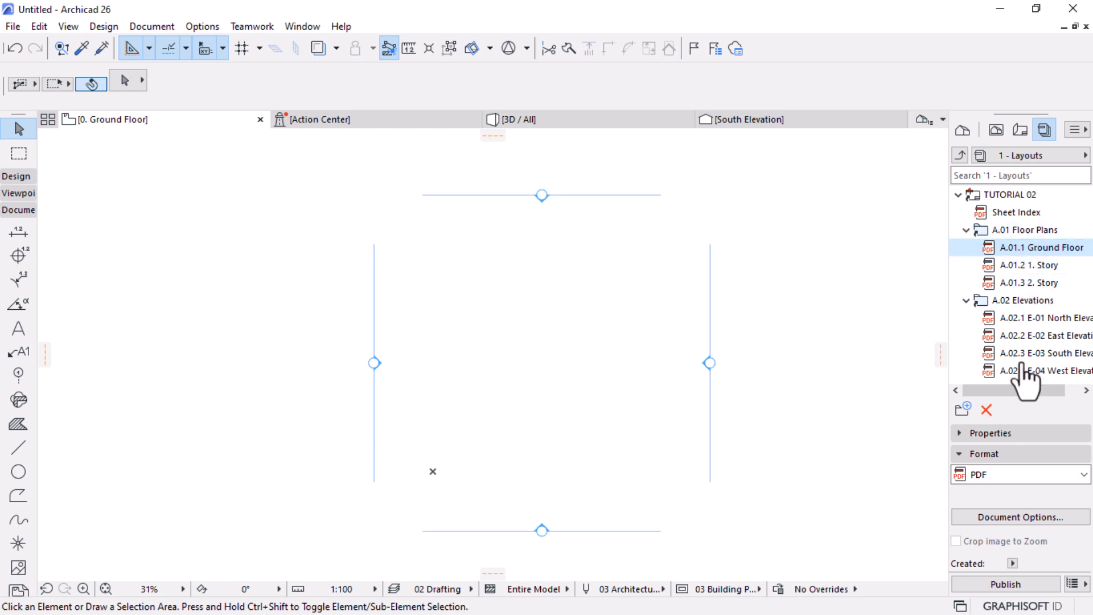
click(1003, 475)
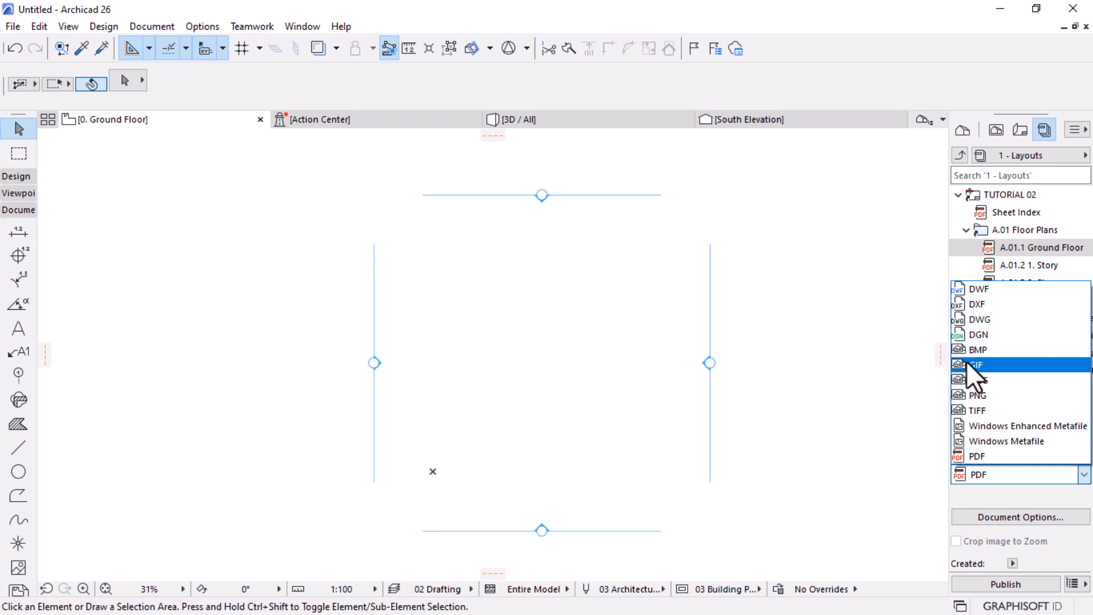
click(808, 322)
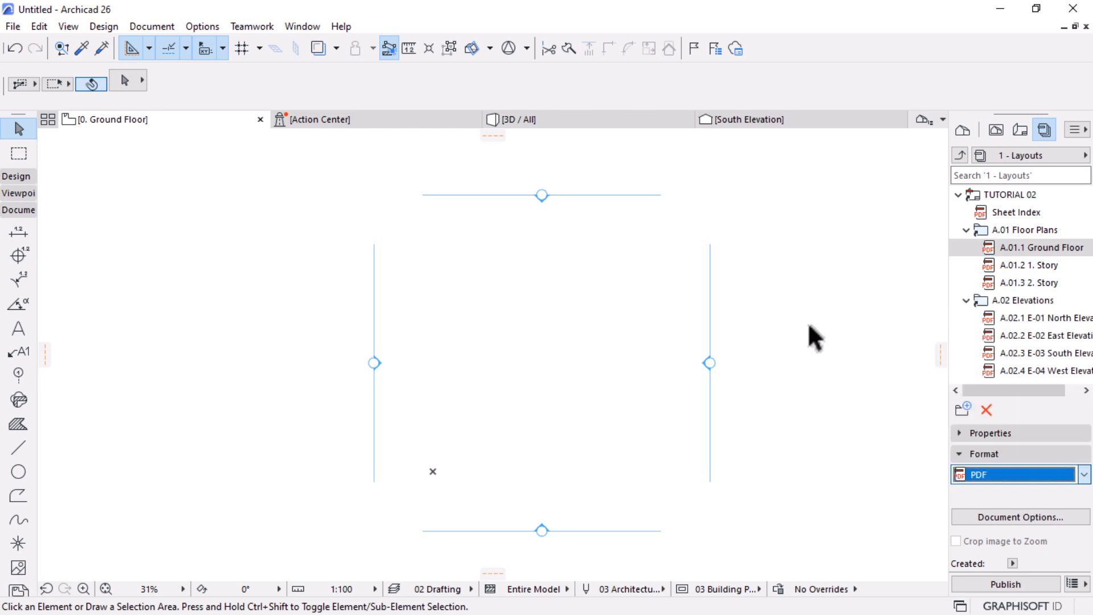
Insert a story named Foundation below the Ground Floor in the story settings
click(994, 131)
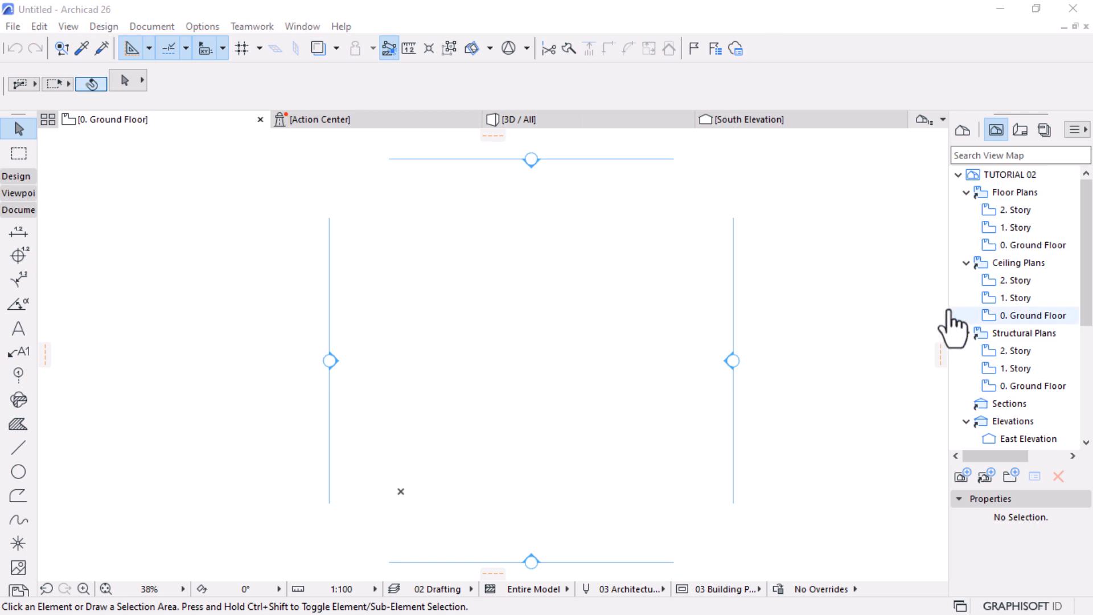
right_click(1023, 245)
click(933, 422)
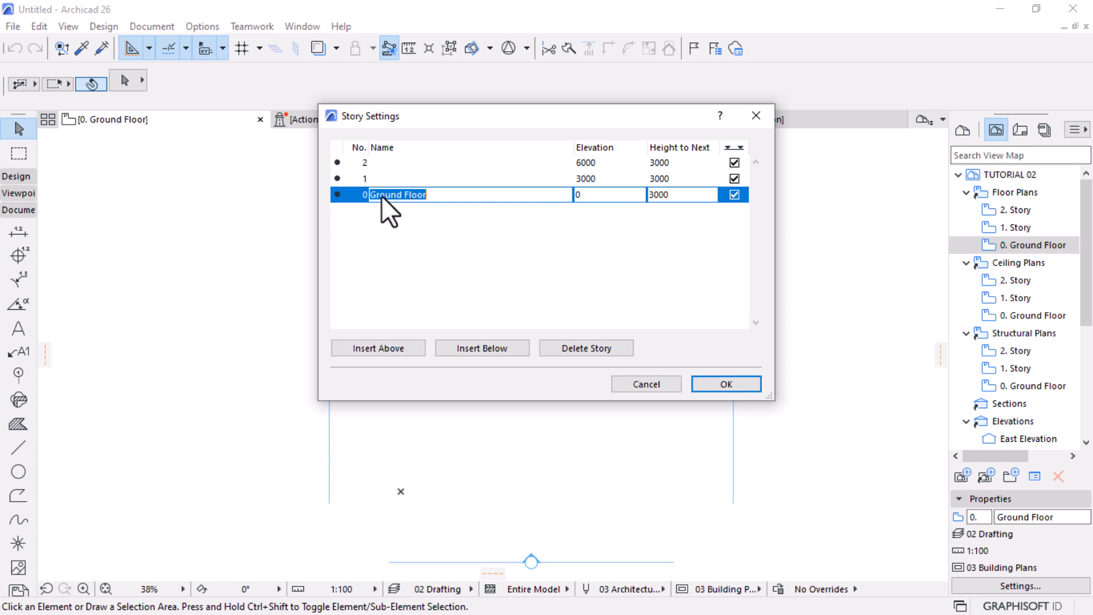
click(473, 351)
text(Foundation)
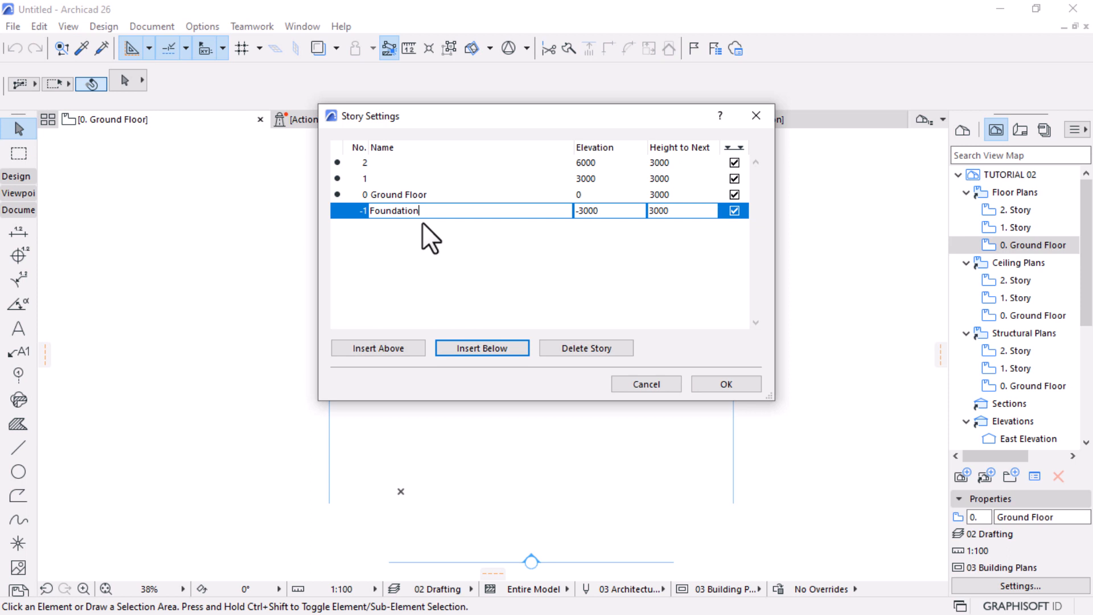
click(664, 212)
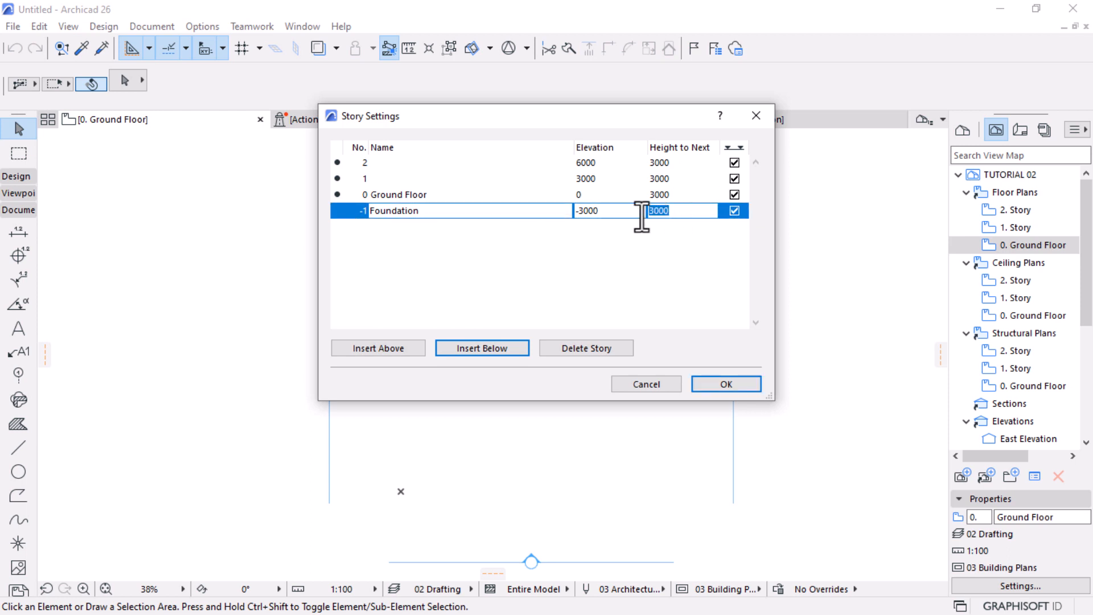
click(712, 386)
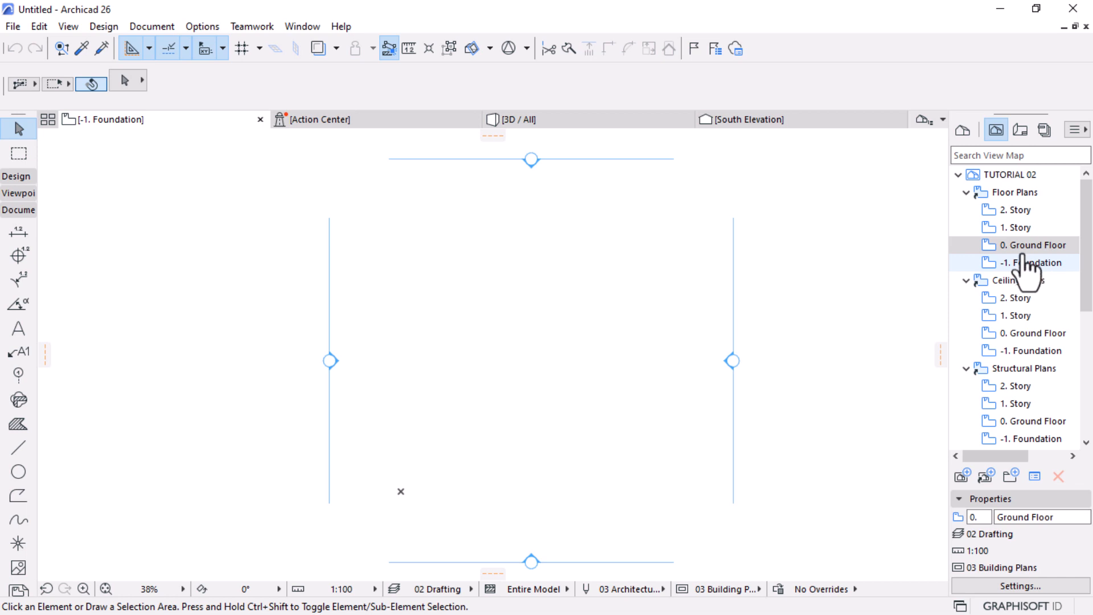
Check the new story in the Project Map and open the -1. Foundation floor plan from the View Map
click(961, 132)
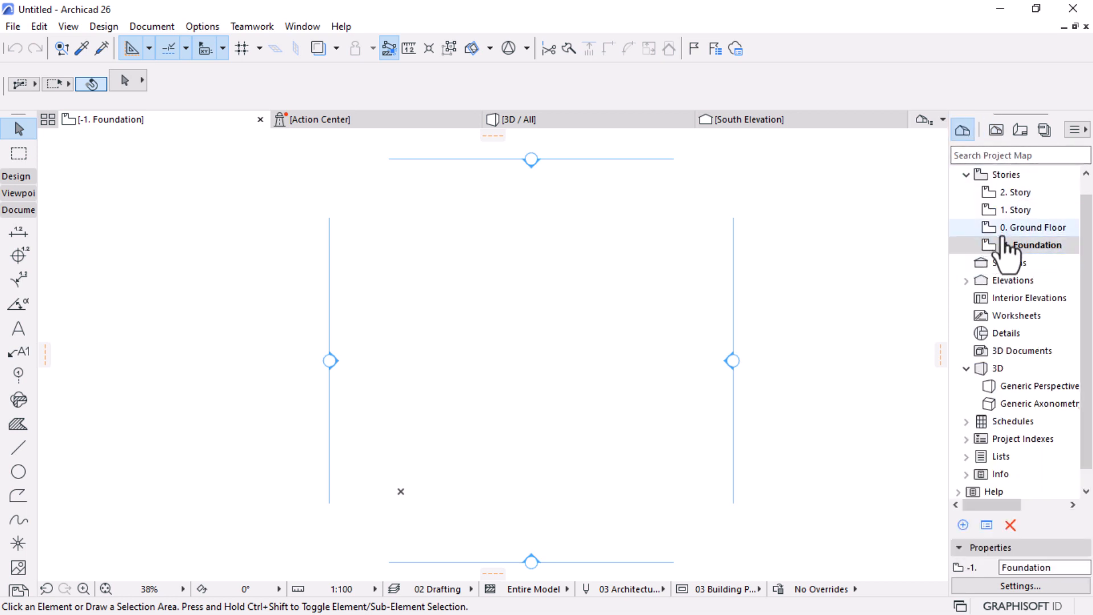
click(1001, 131)
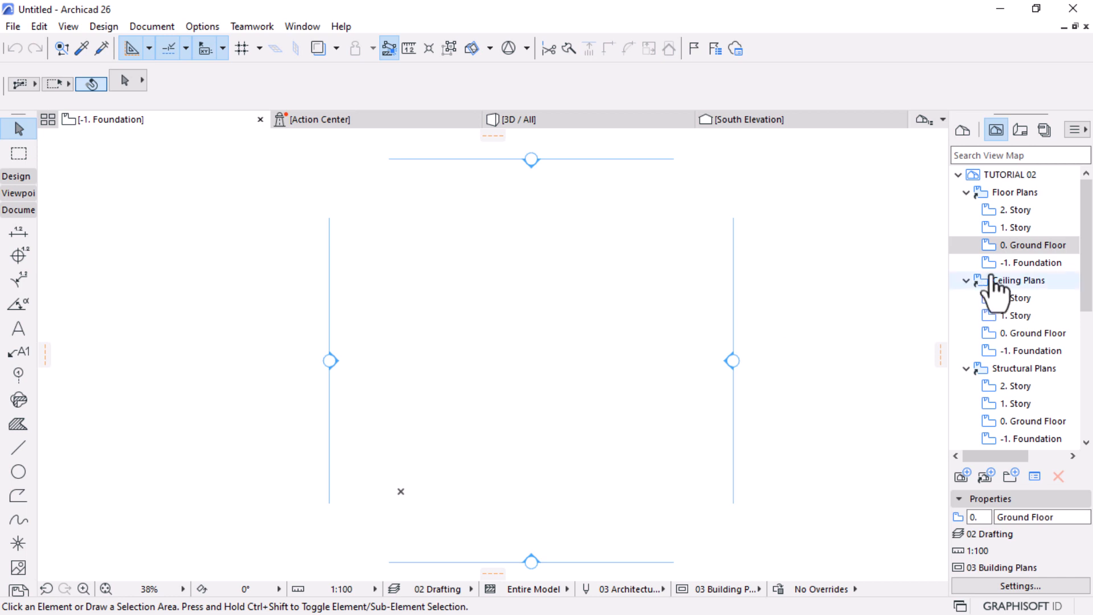
click(1026, 264)
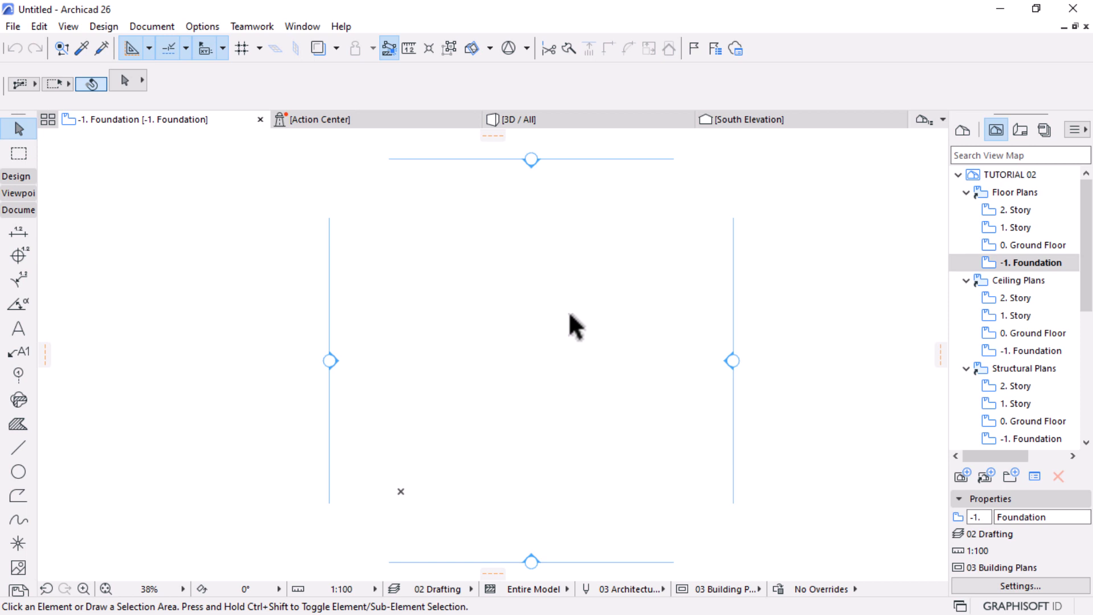
Draw a rectangular mesh about 221300 by 133700 around the elevation markers on the Foundation story
scroll(572, 325, down, 3)
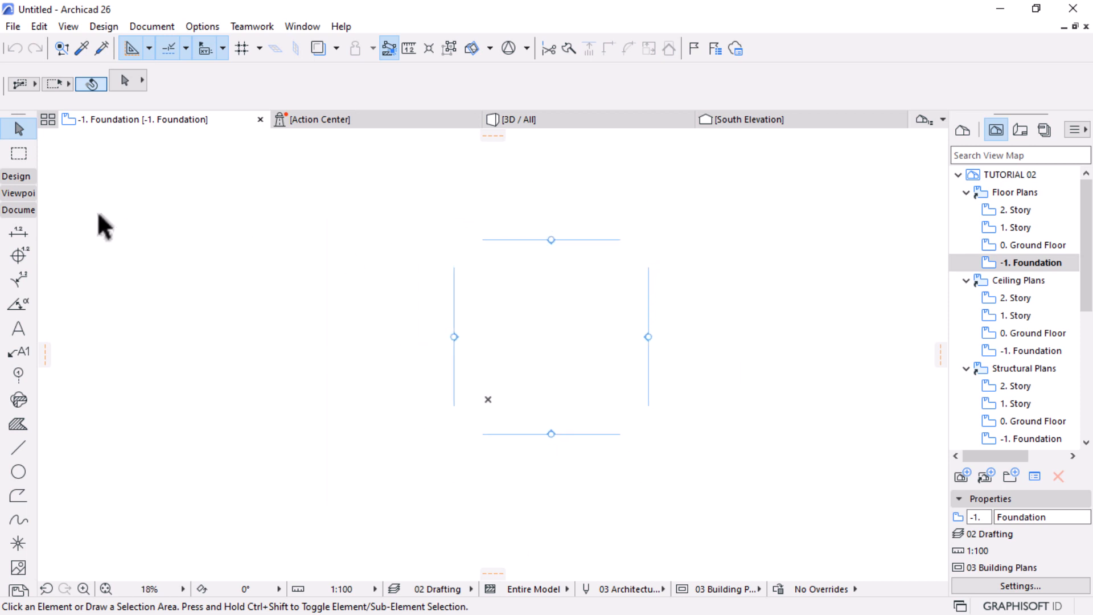
click(19, 178)
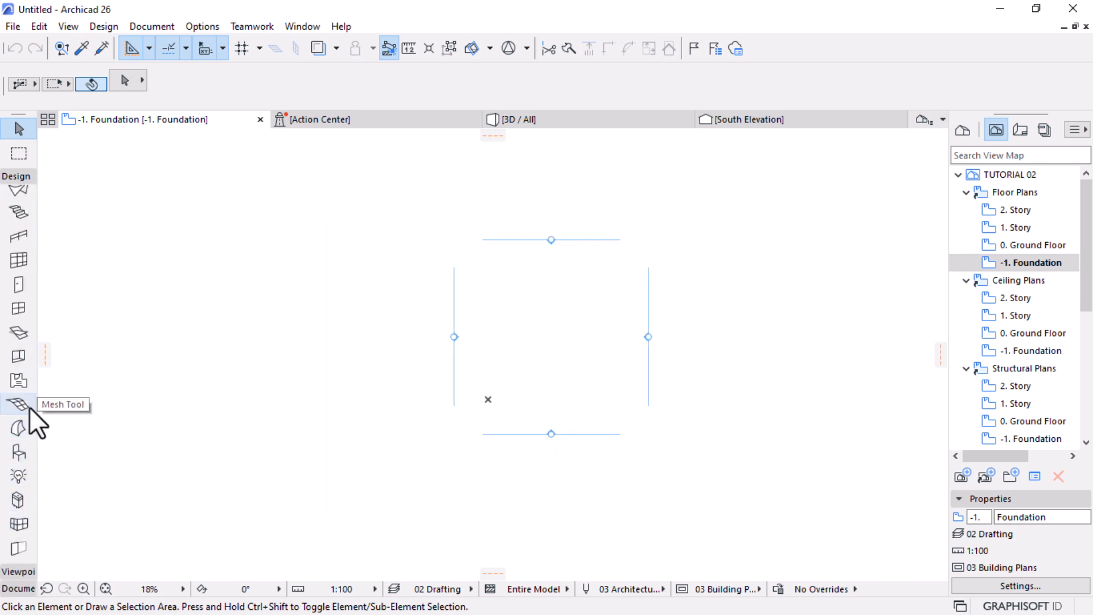
click(19, 403)
scroll(566, 310, down, 3)
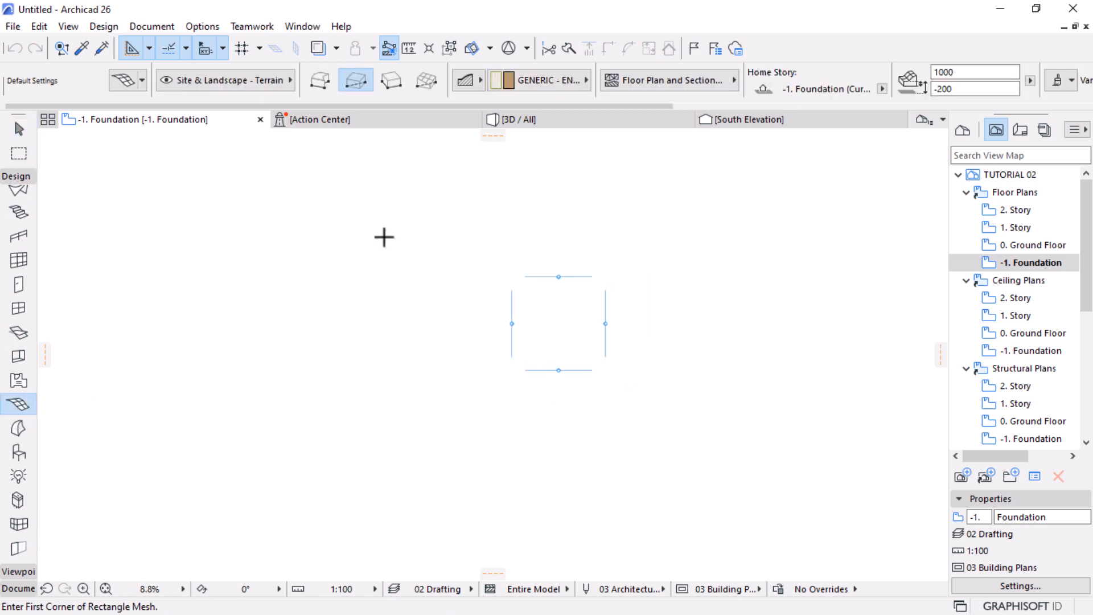
click(325, 216)
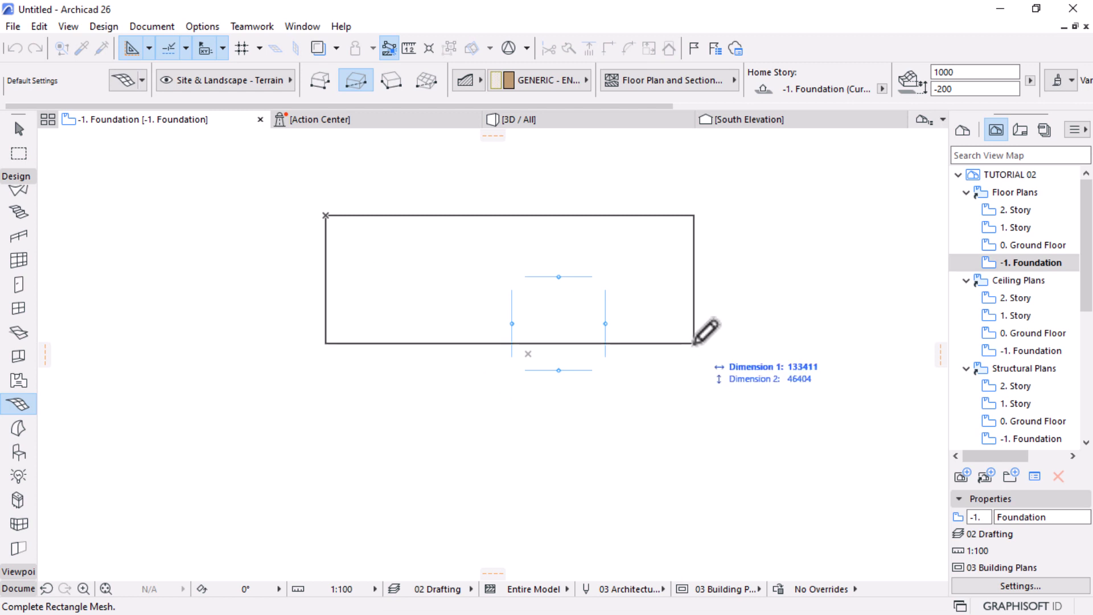
scroll(706, 342, down, 3)
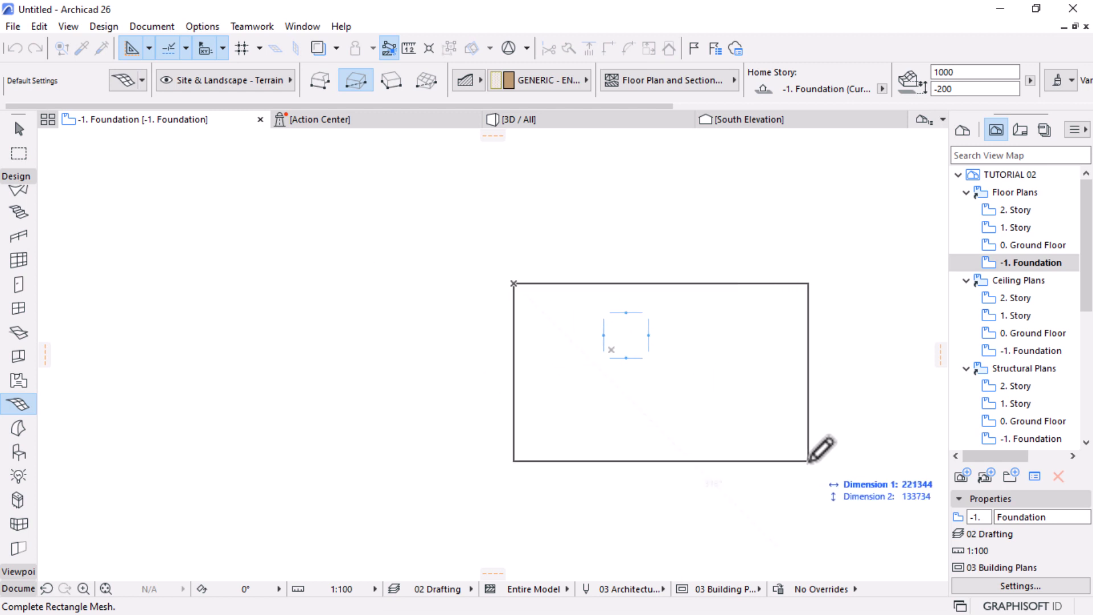
click(808, 461)
click(20, 130)
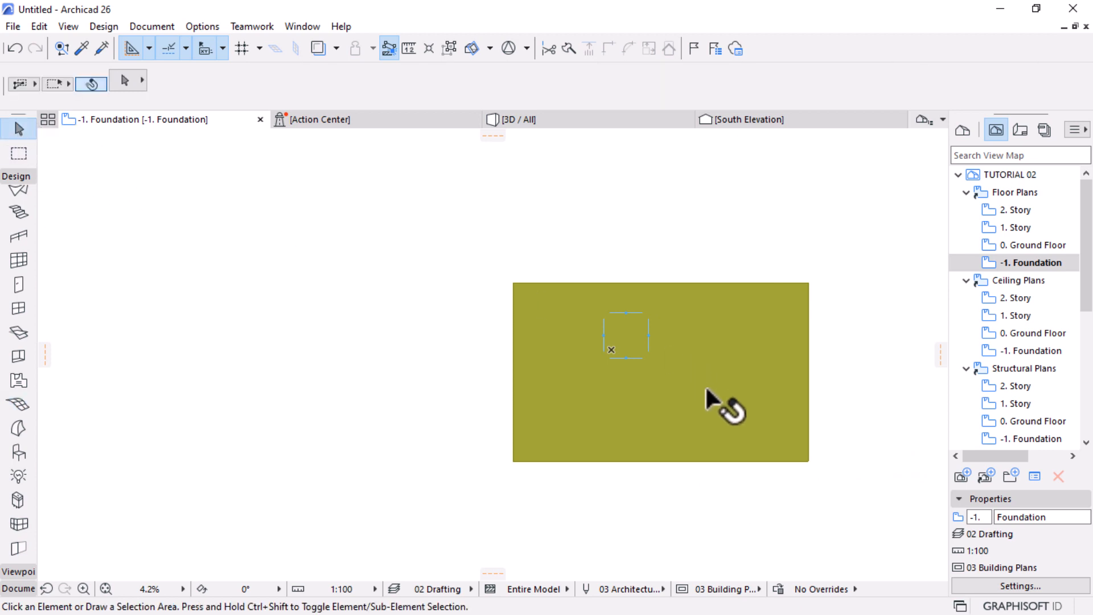
Turn off the cover fills in the mesh's floor plan and section settings
click(705, 385)
double_click(597, 283)
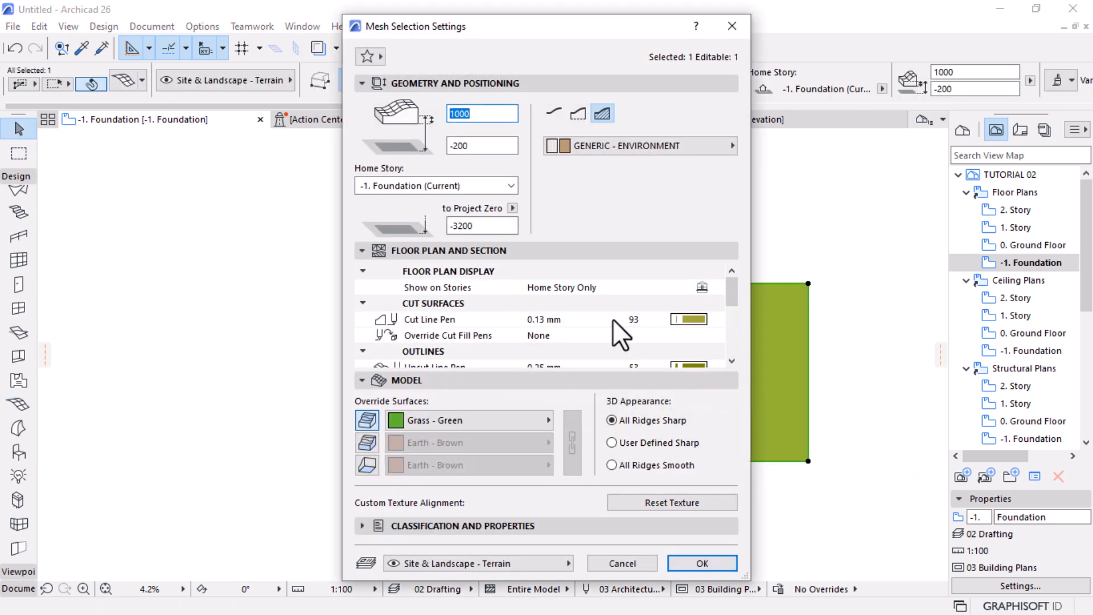
scroll(544, 325, down, 3)
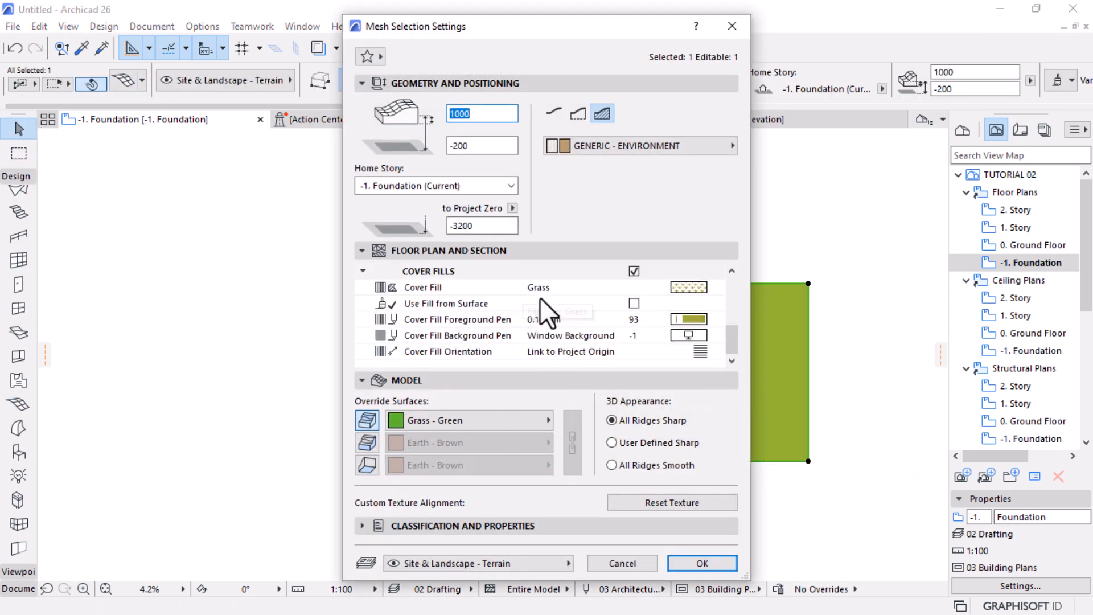
click(634, 272)
click(697, 563)
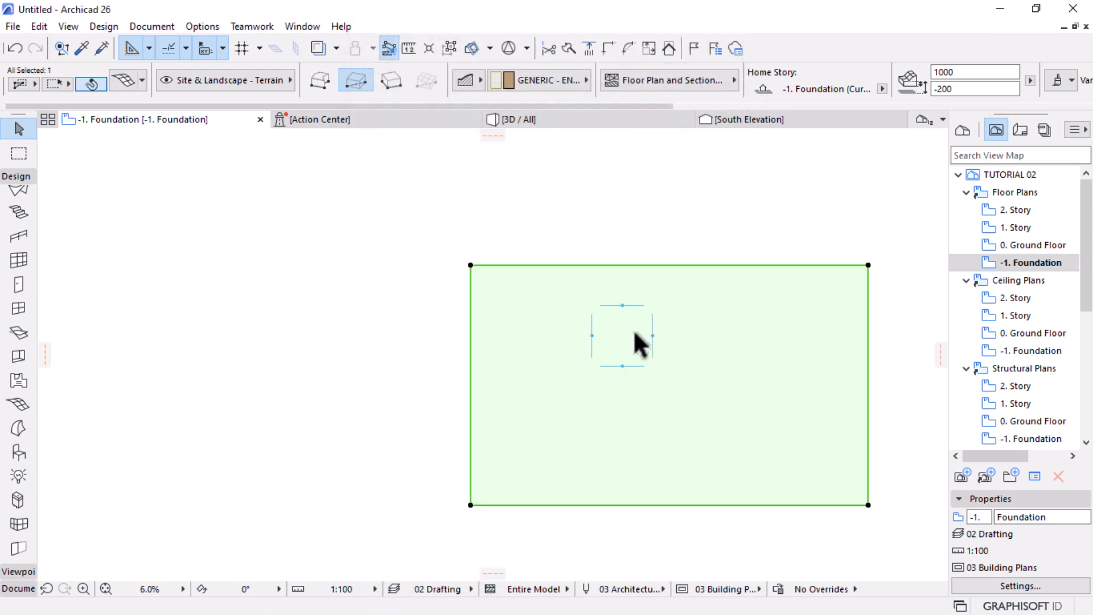
Move the mesh about 24700 at a 135° angle to bring the elevation markers nearer its middle
scroll(633, 329, up, 4)
key(ctrl+d)
click(787, 436)
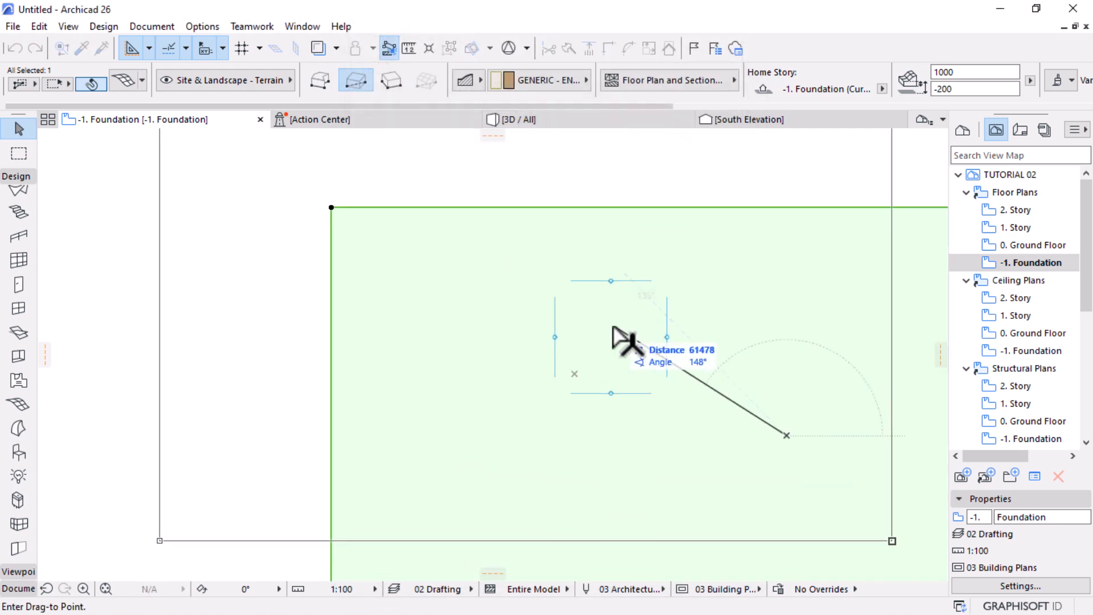
scroll(655, 333, down, 3)
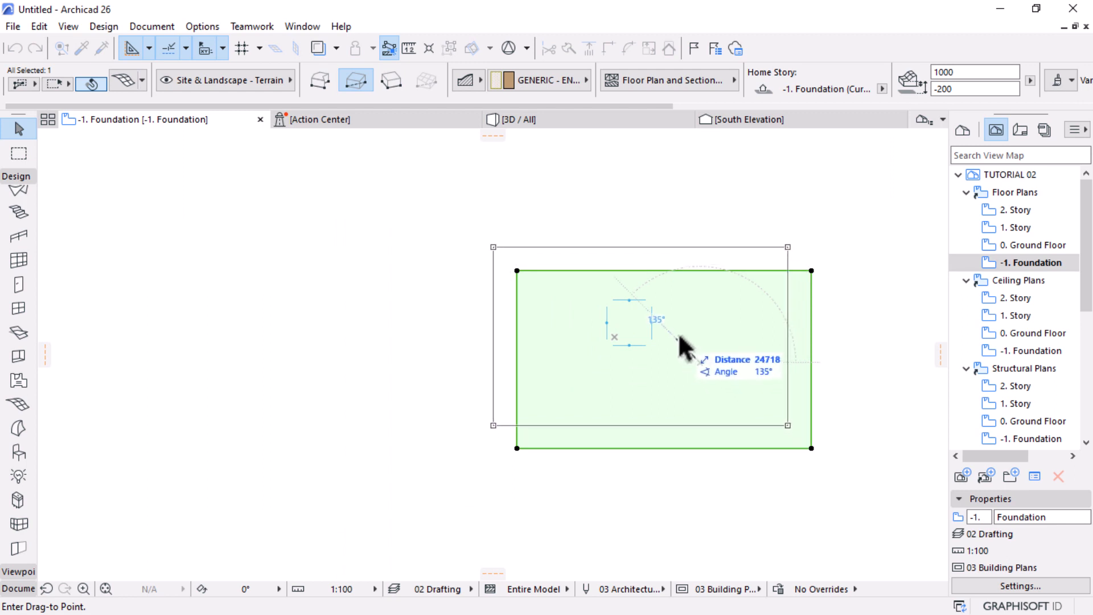
key(Escape)
Shift the mesh left and back right by about 21000 until the elevation markers are roughly centred in it, and deselect it
scroll(769, 325, up, 1)
key(ctrl+d)
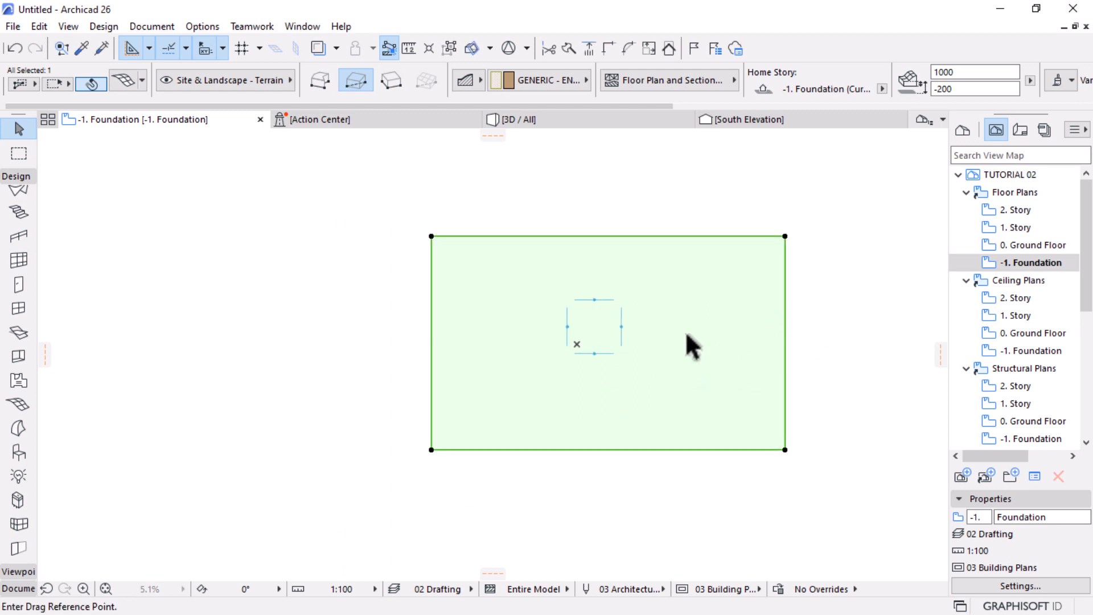
click(641, 332)
key(Escape)
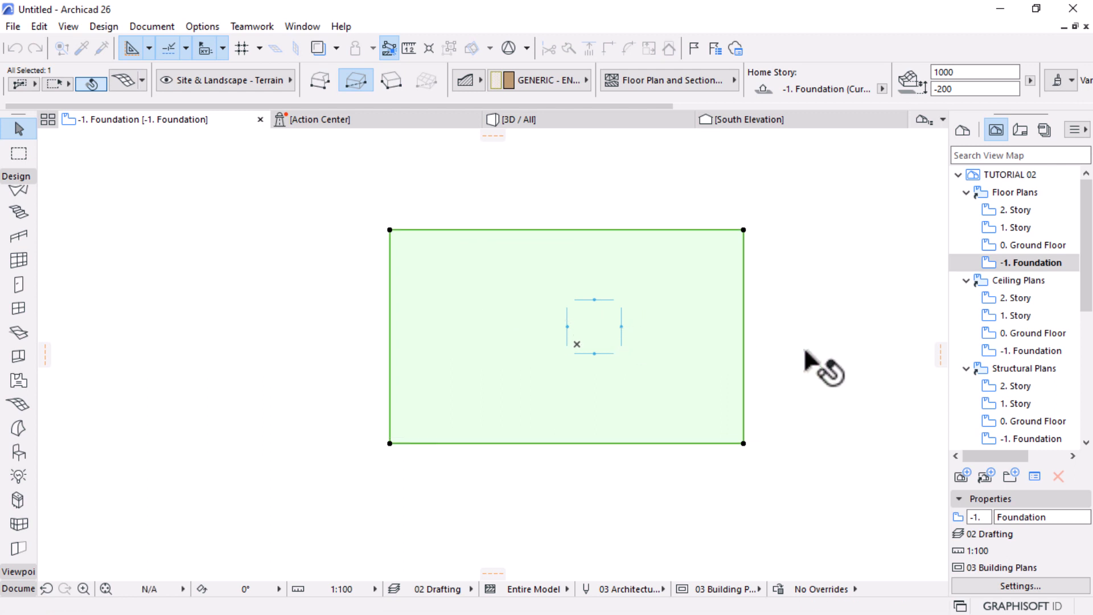
key(ctrl+d)
click(547, 329)
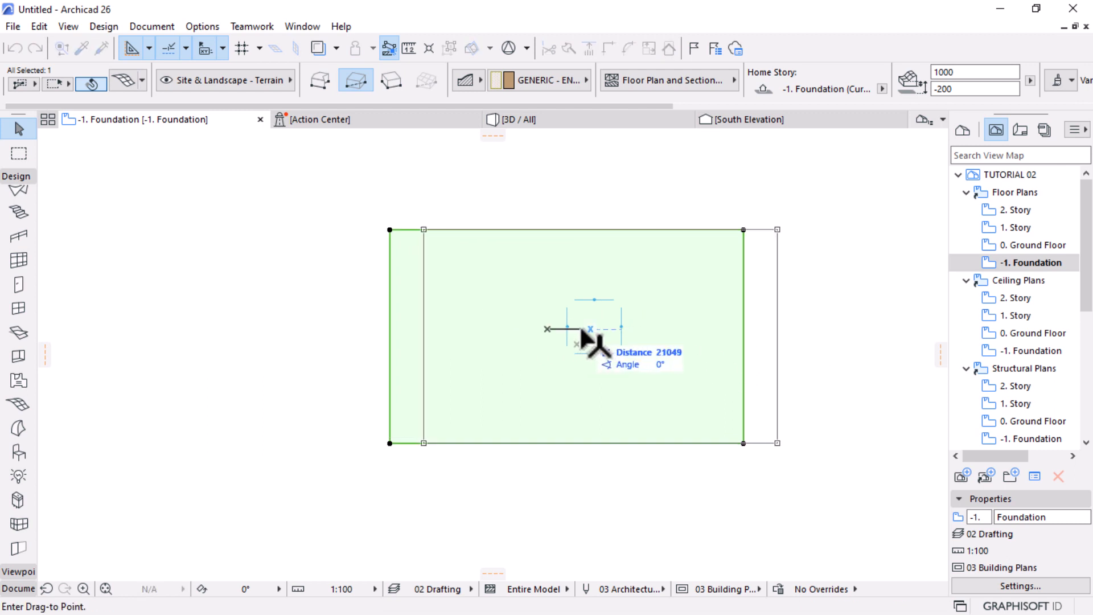
click(581, 331)
scroll(800, 367, up, 3)
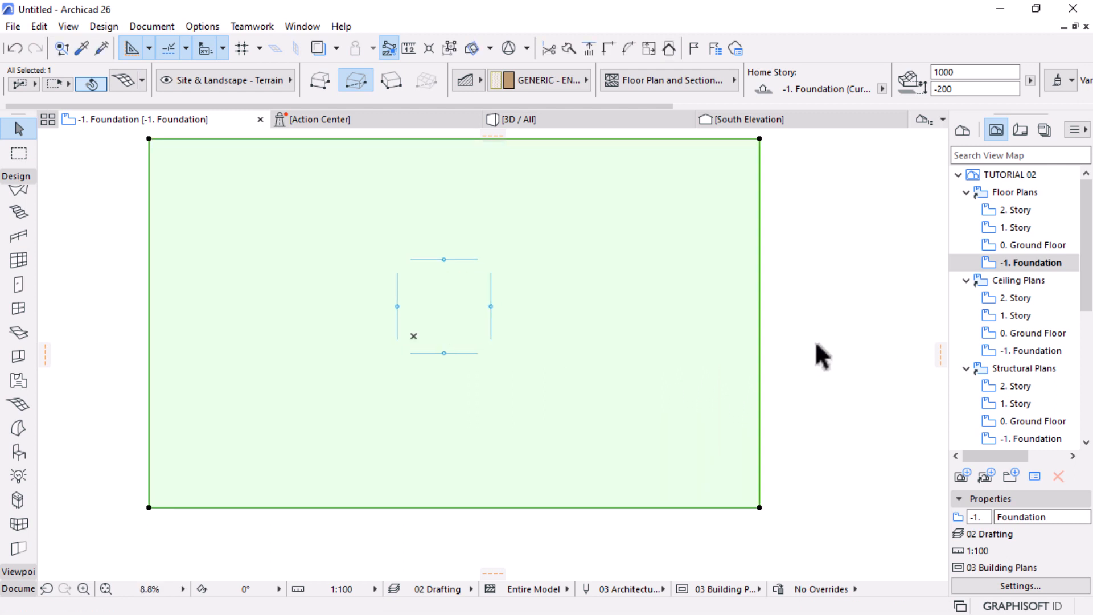
scroll(820, 354, down, 3)
click(695, 196)
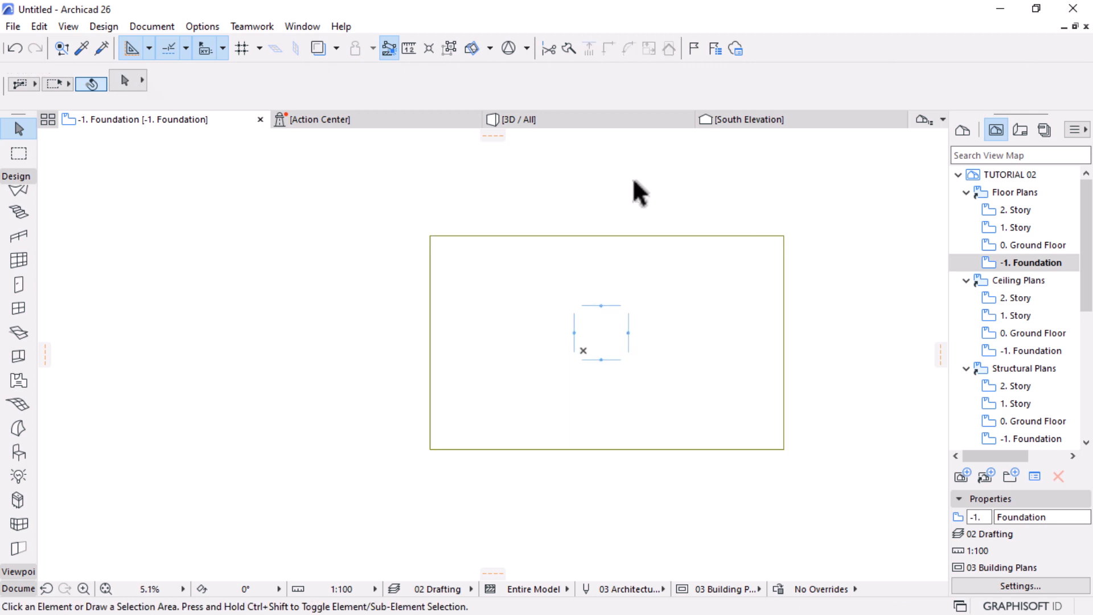
Draw a curving contour spline with the Spline tool across the mesh near its right edge, running past both long edges
click(17, 176)
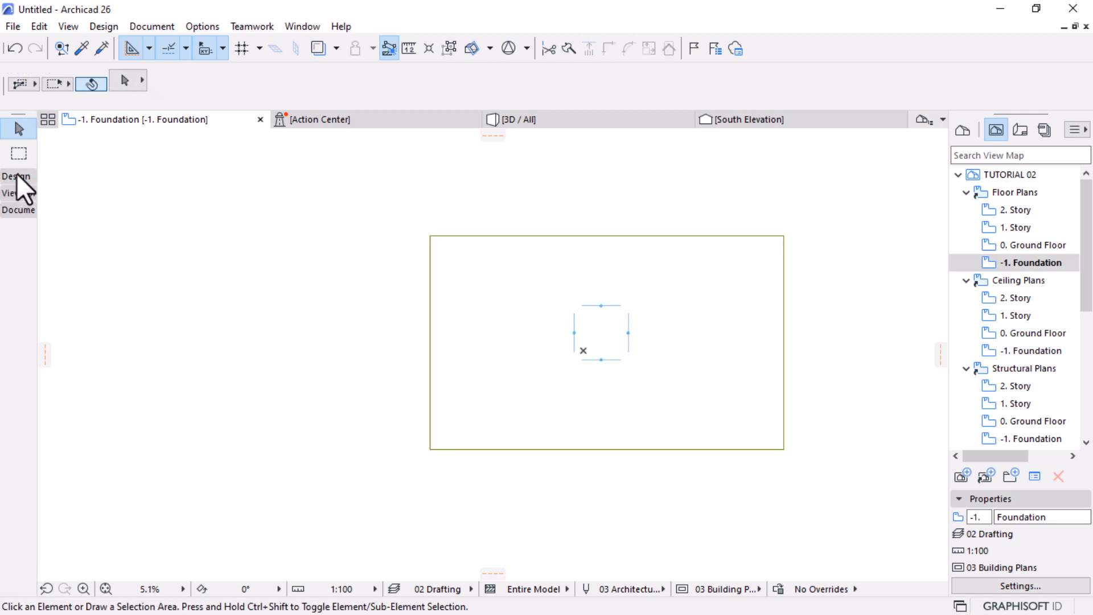
click(19, 210)
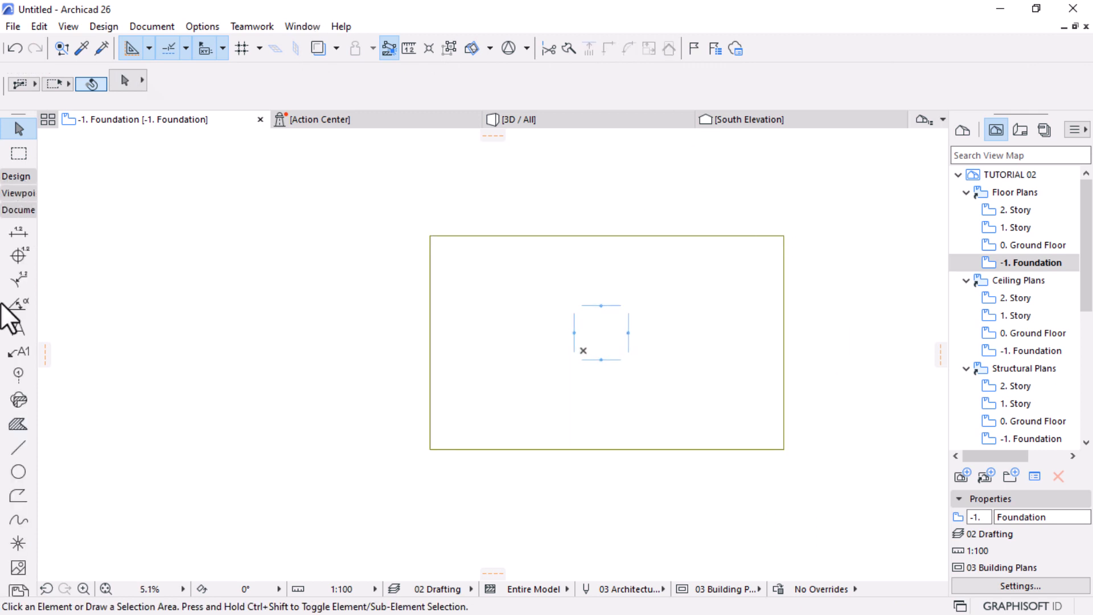
click(13, 520)
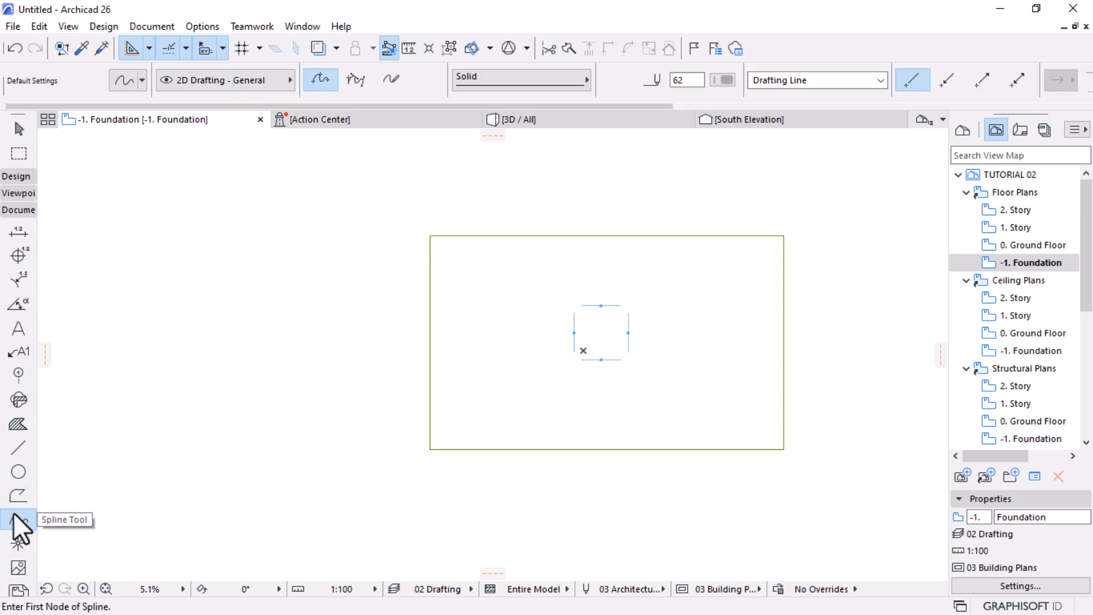
click(789, 204)
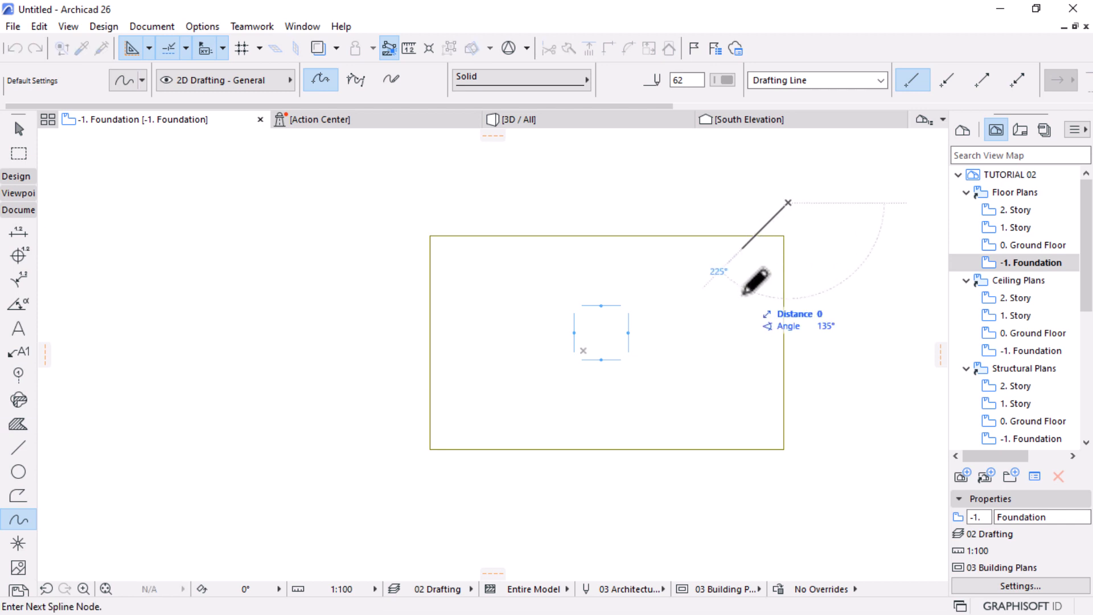
click(751, 317)
click(752, 392)
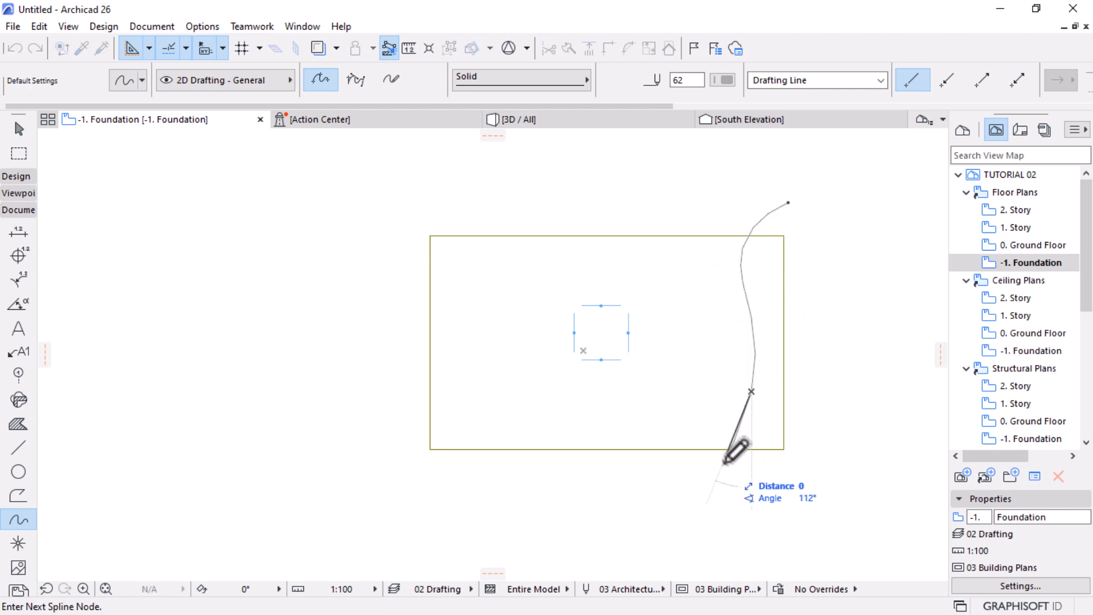
double_click(723, 462)
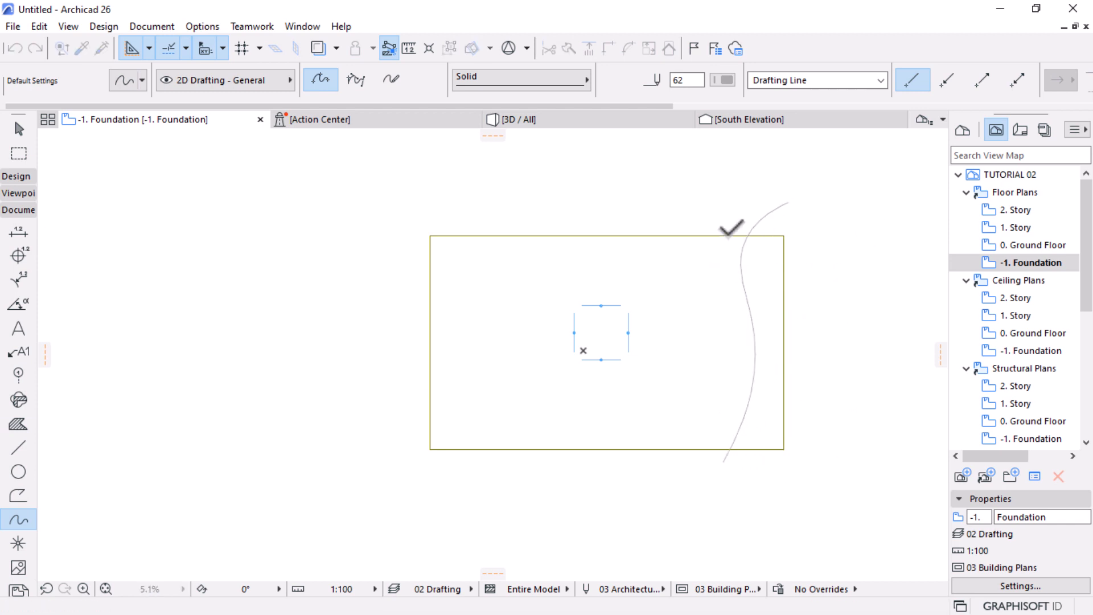
click(723, 462)
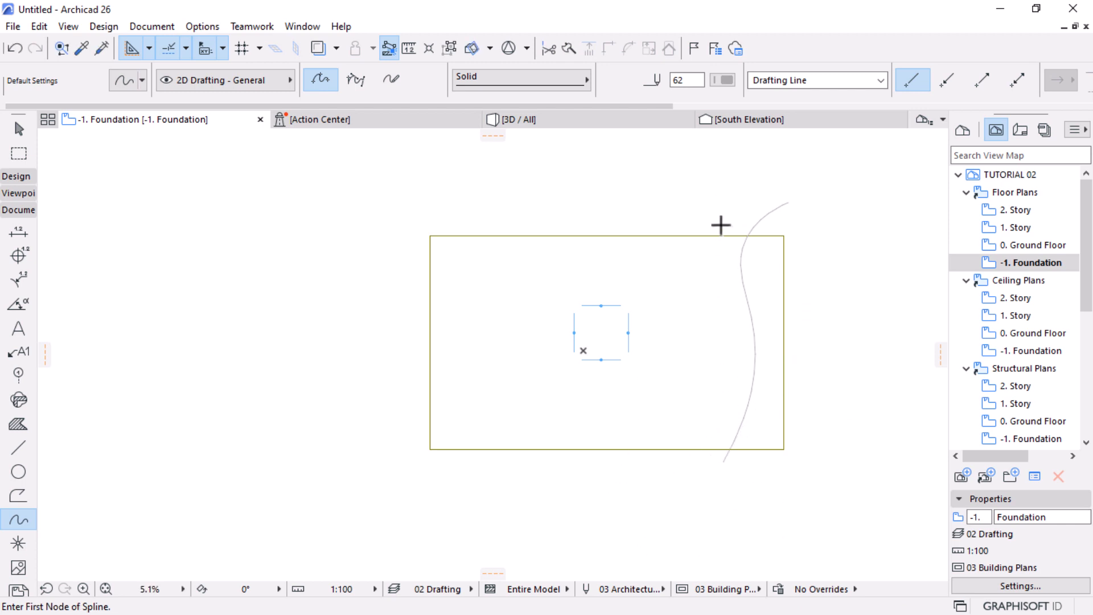
Draw a second S-shaped contour spline across the mesh, just left of the first one and extending beyond both long edges
click(721, 202)
click(693, 261)
click(715, 325)
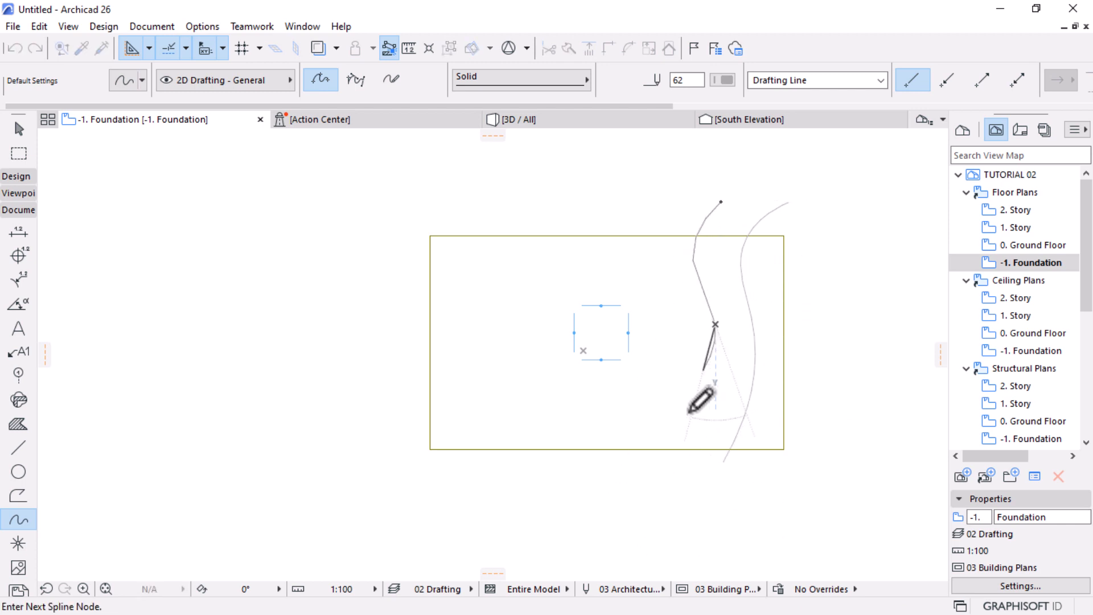
click(683, 428)
double_click(683, 464)
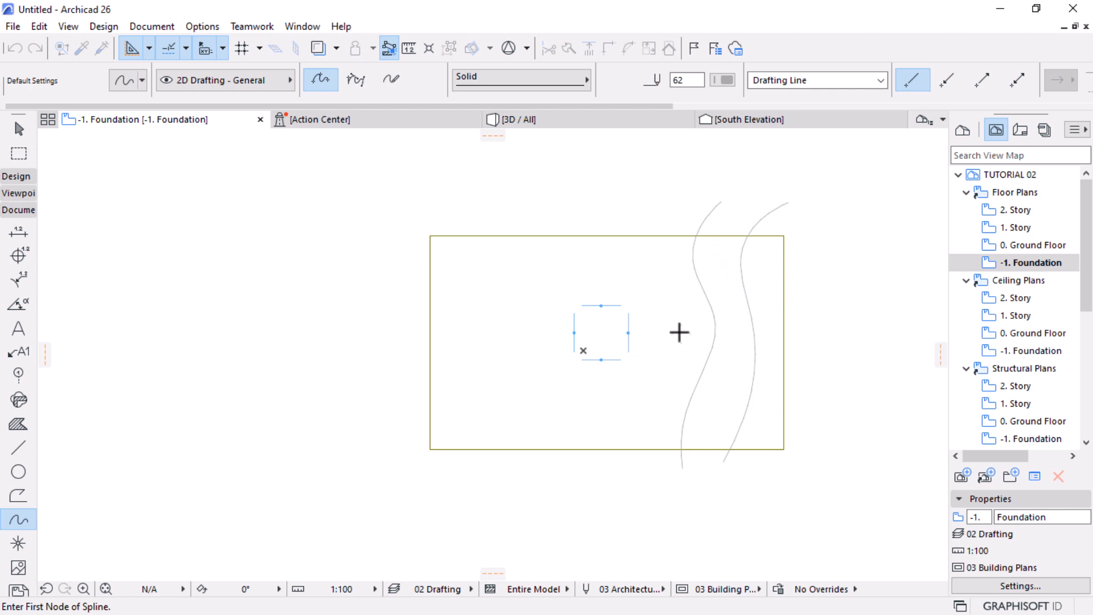
Draw a third, gently curved contour spline across the mesh between the second spline and the elevation markers
click(670, 215)
click(655, 285)
click(654, 411)
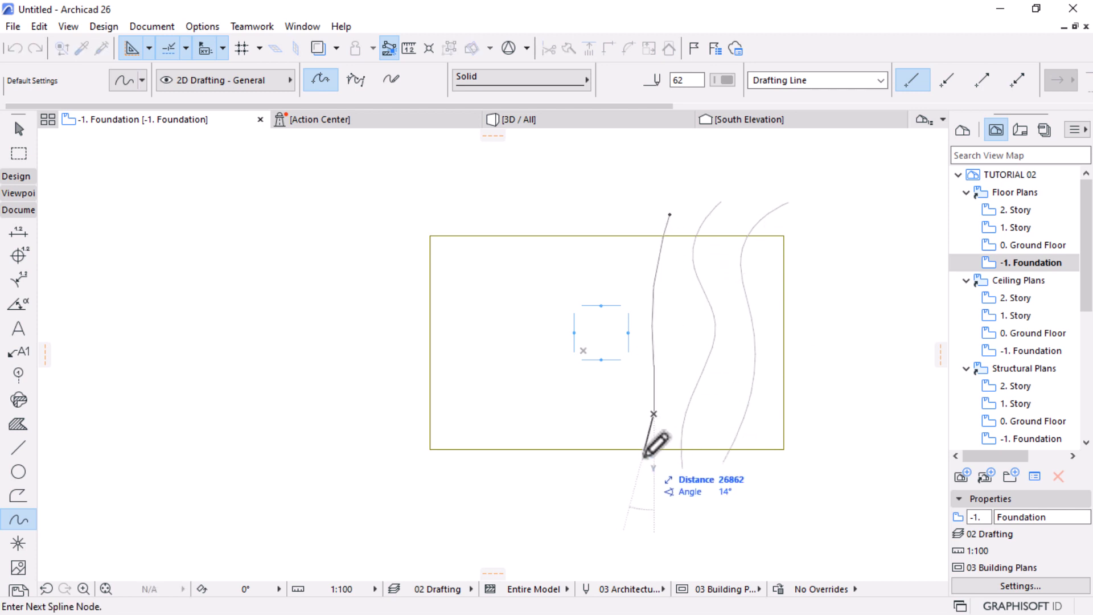
click(642, 461)
click(642, 462)
Draw a fourth contour spline across the mesh, passing through the area enclosed by the elevation markers
click(610, 193)
click(596, 258)
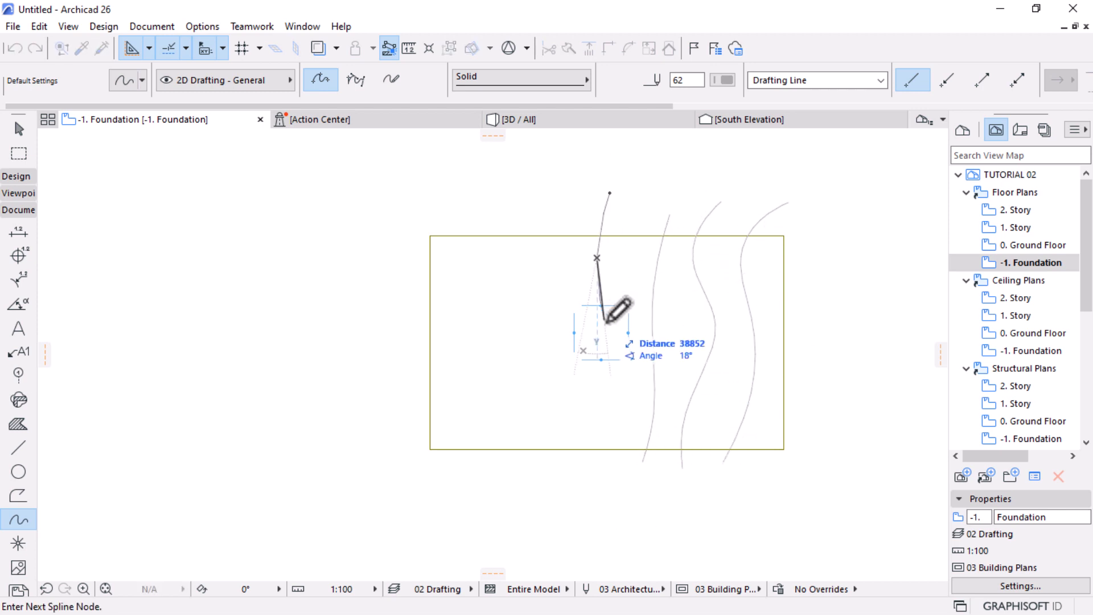
click(609, 325)
double_click(597, 464)
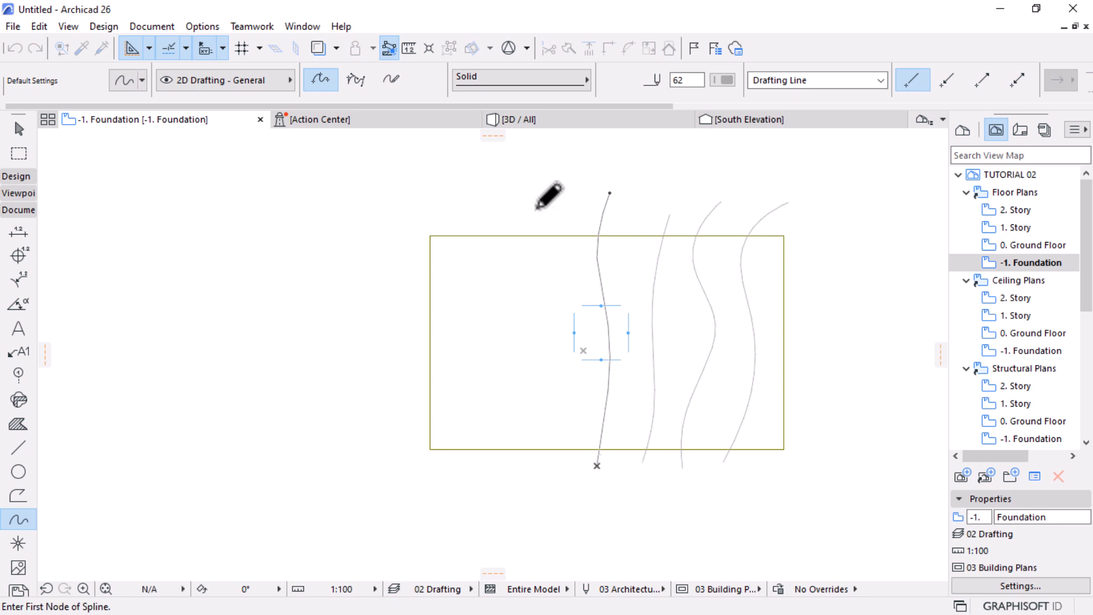
Draw a fifth wavy contour spline across the mesh, left of the elevation markers and past both long edges
click(555, 182)
click(519, 258)
click(547, 341)
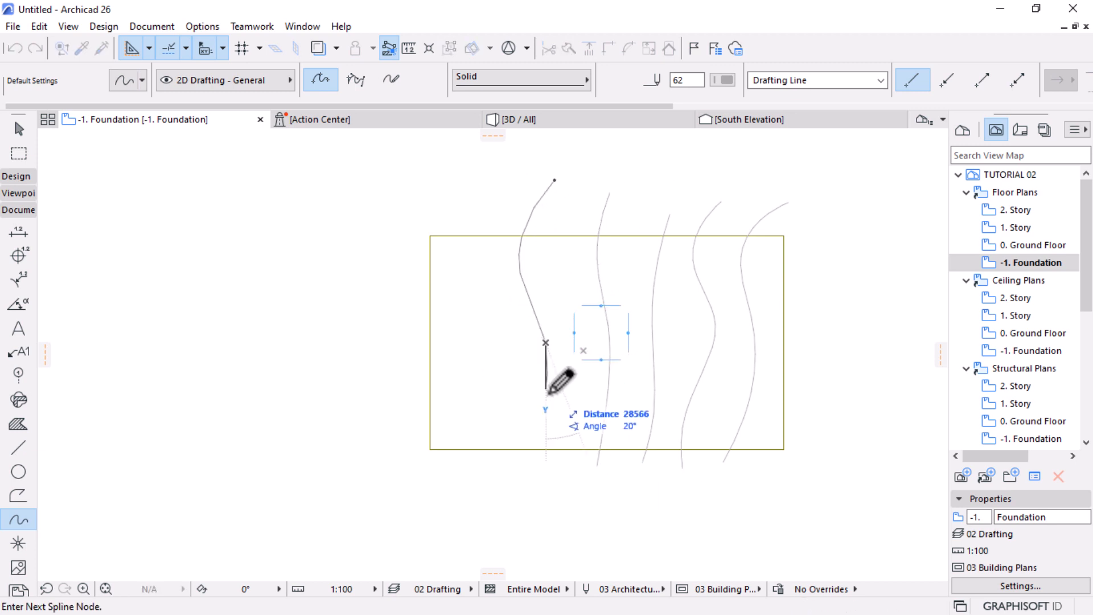
click(546, 393)
double_click(522, 483)
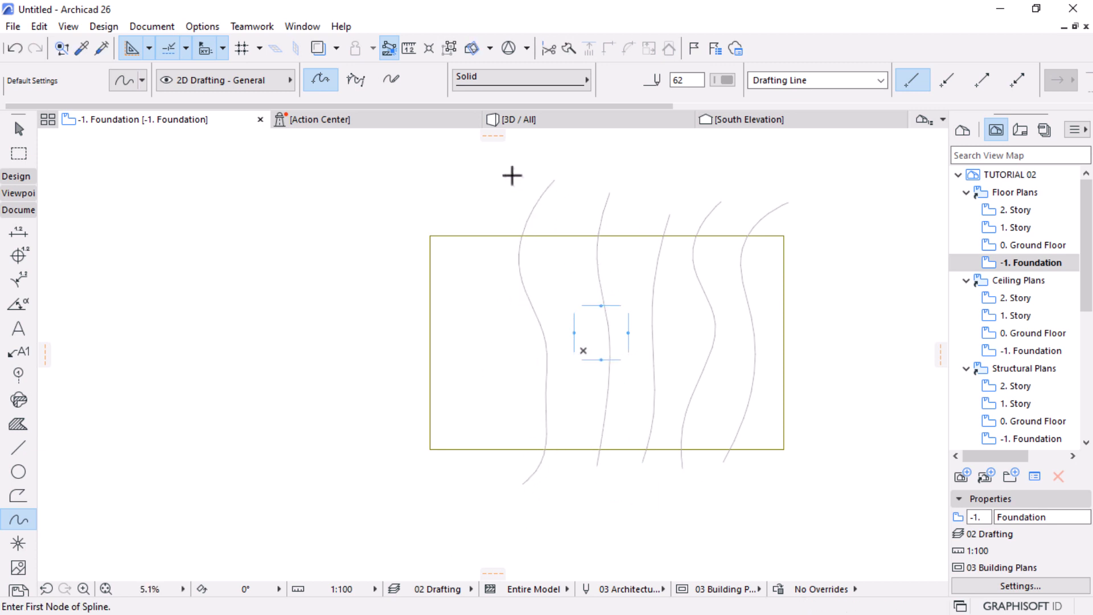
Draw a sixth contour spline across the mesh near its left edge and discard the stray spline started at its end
click(498, 188)
click(457, 277)
click(471, 346)
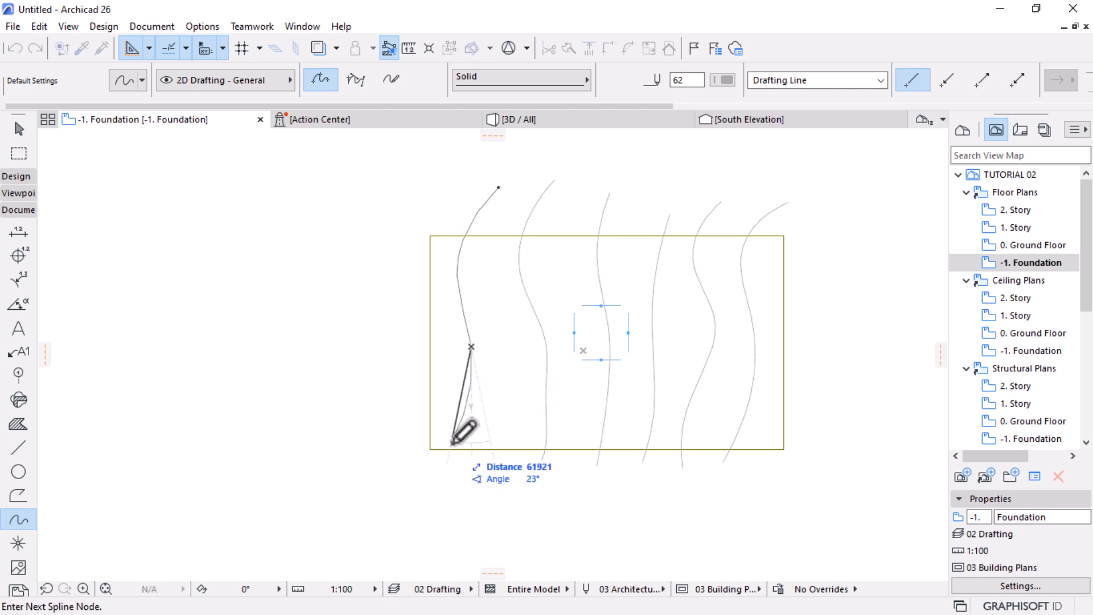
double_click(459, 478)
click(456, 486)
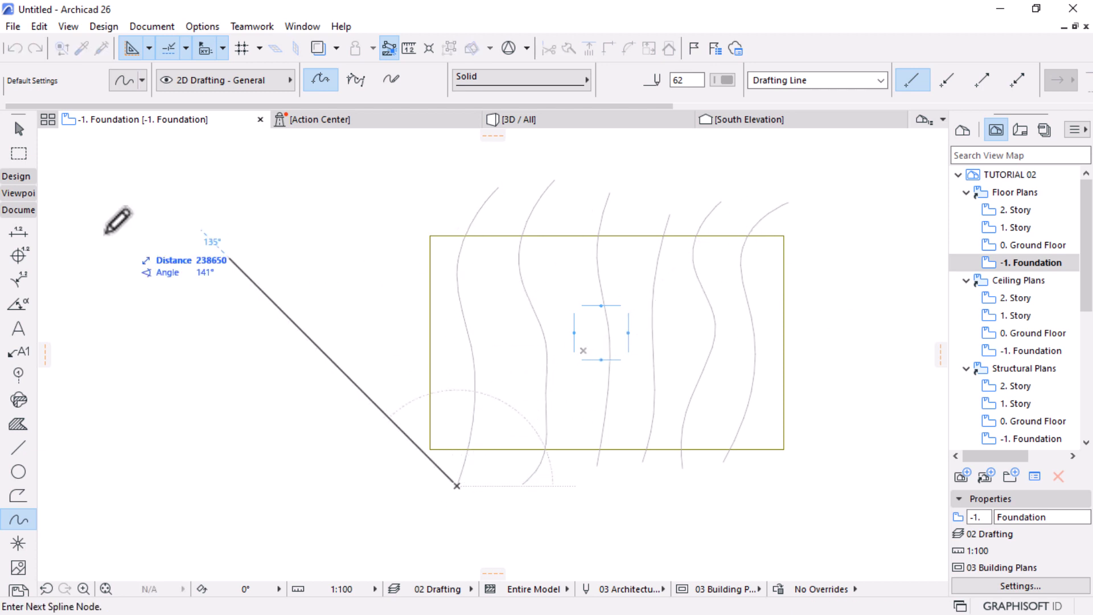
key(Escape)
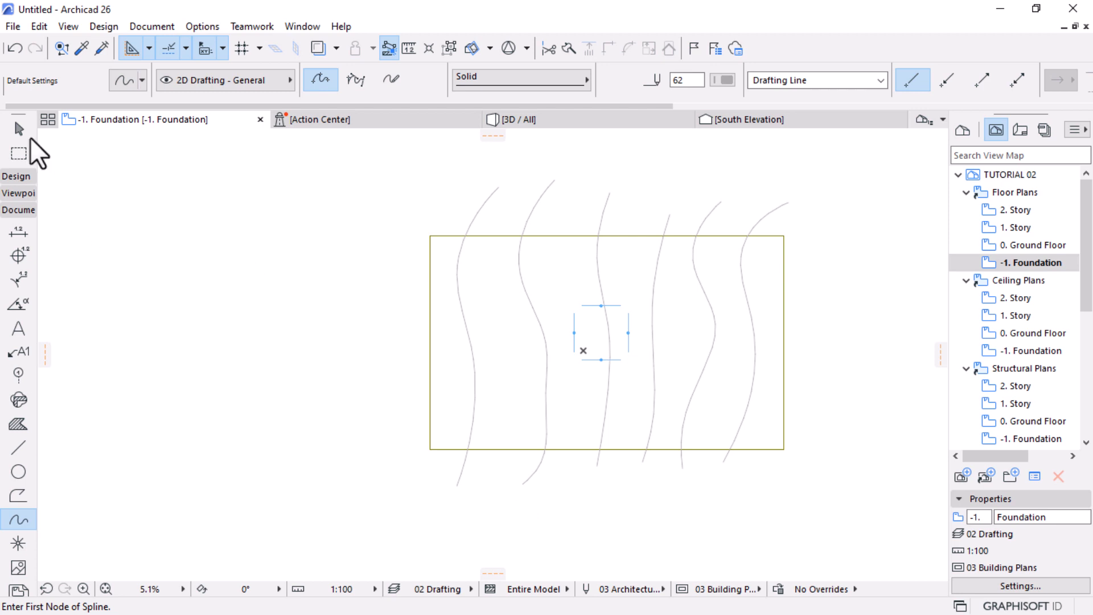
Select the mesh and, with the Mesh tool, add new mesh points along the rightmost spline using Fit to User Ridges
click(29, 138)
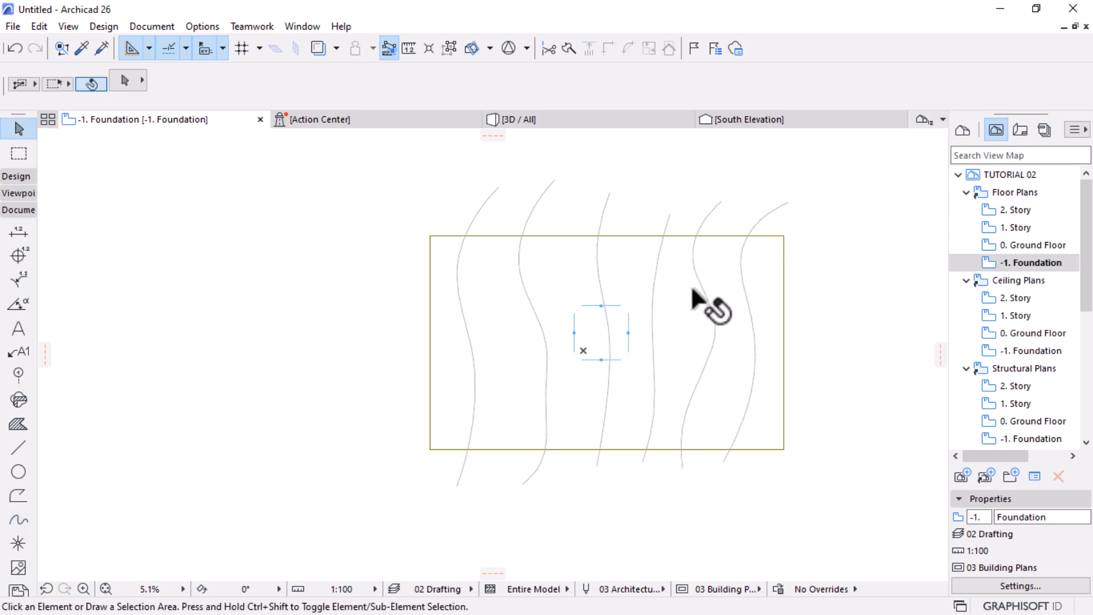
click(771, 265)
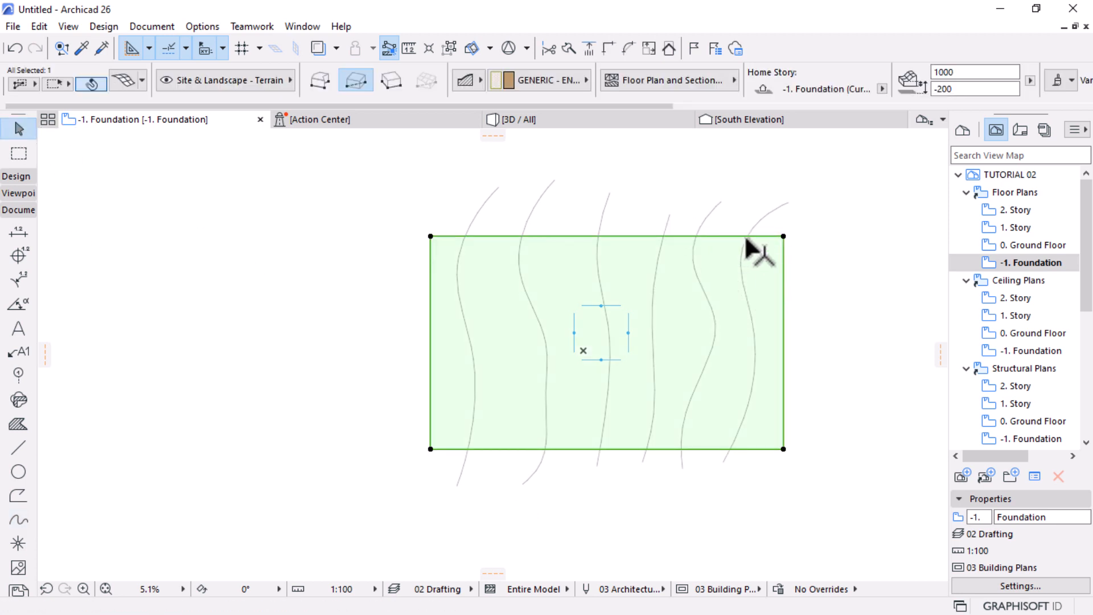
click(16, 177)
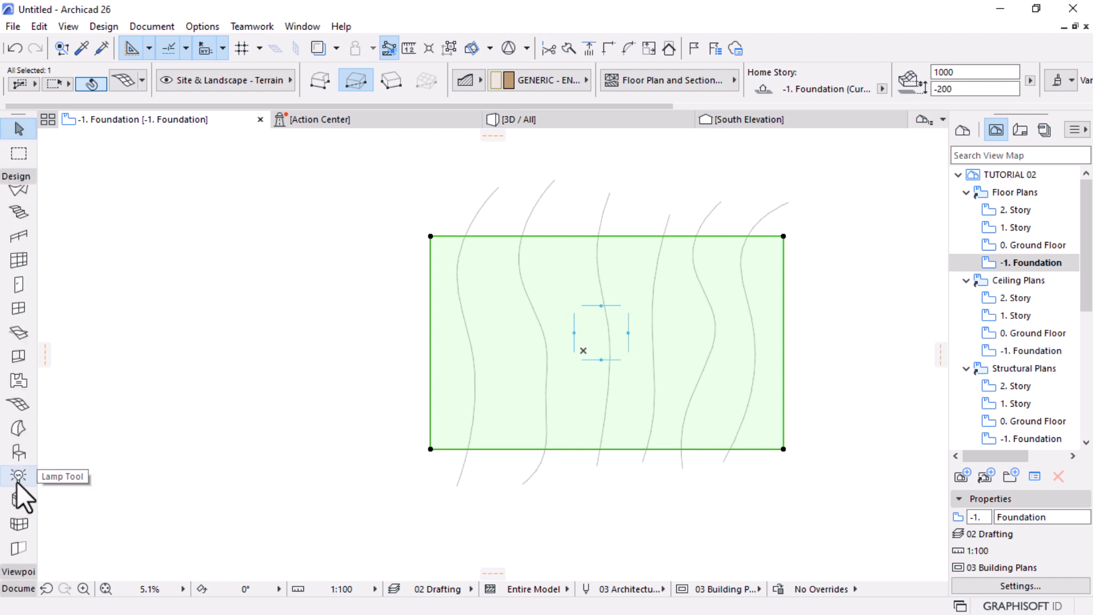
click(18, 405)
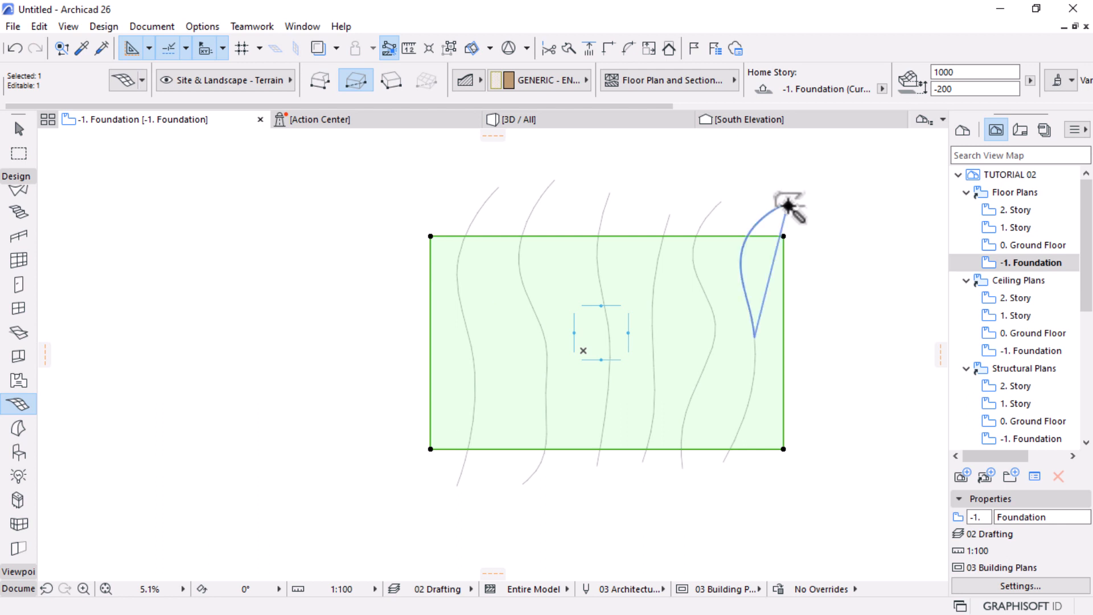
click(754, 329)
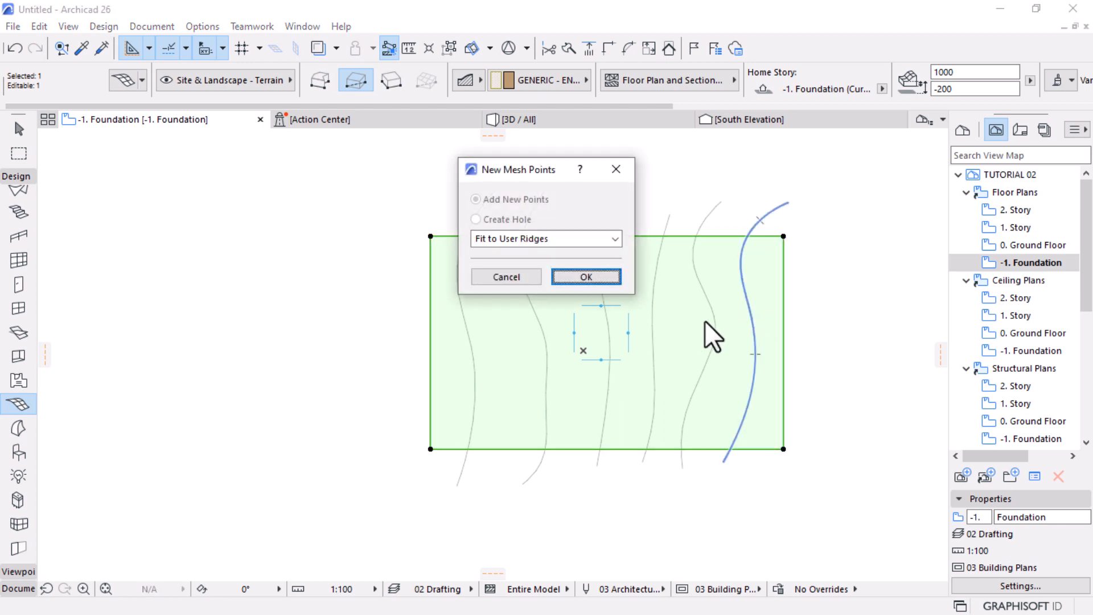
click(483, 242)
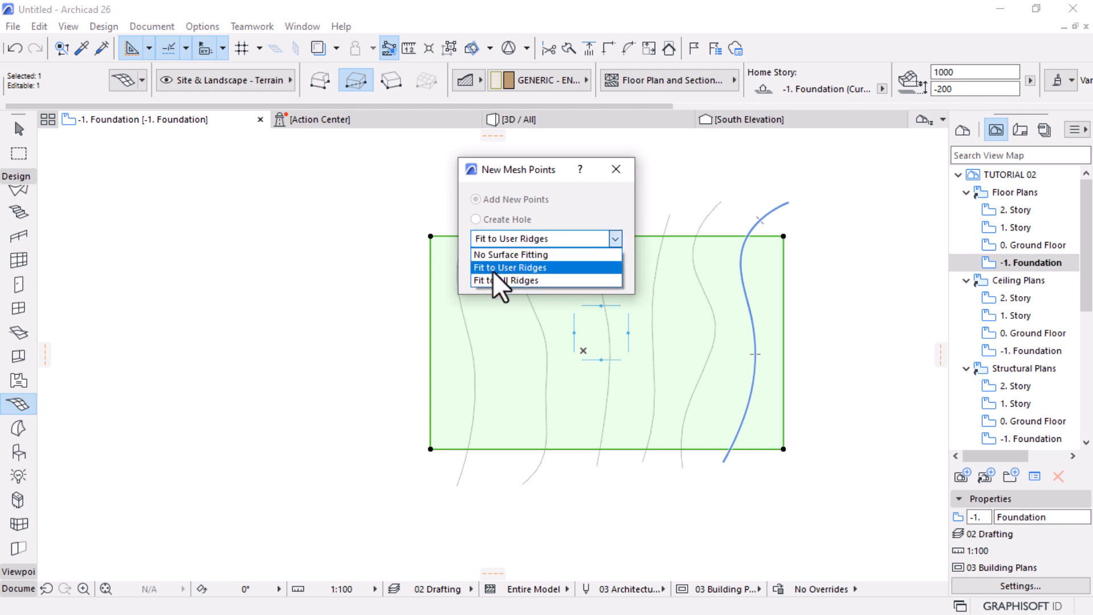
click(520, 243)
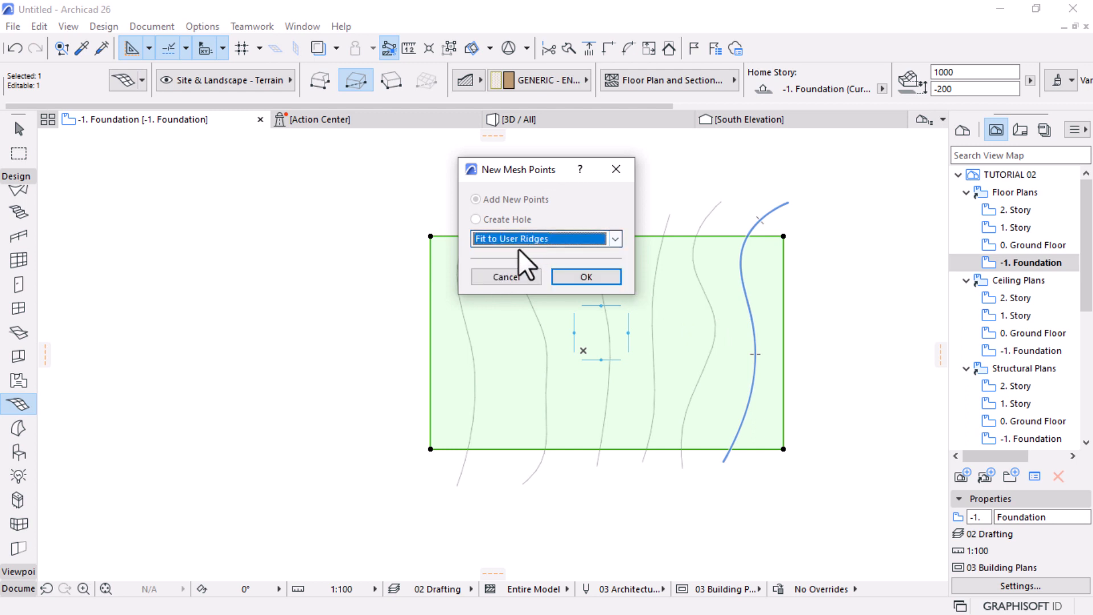
click(597, 280)
Add new mesh points along the second, third and fourth splines from the right, using Fit to User Ridges
click(710, 353)
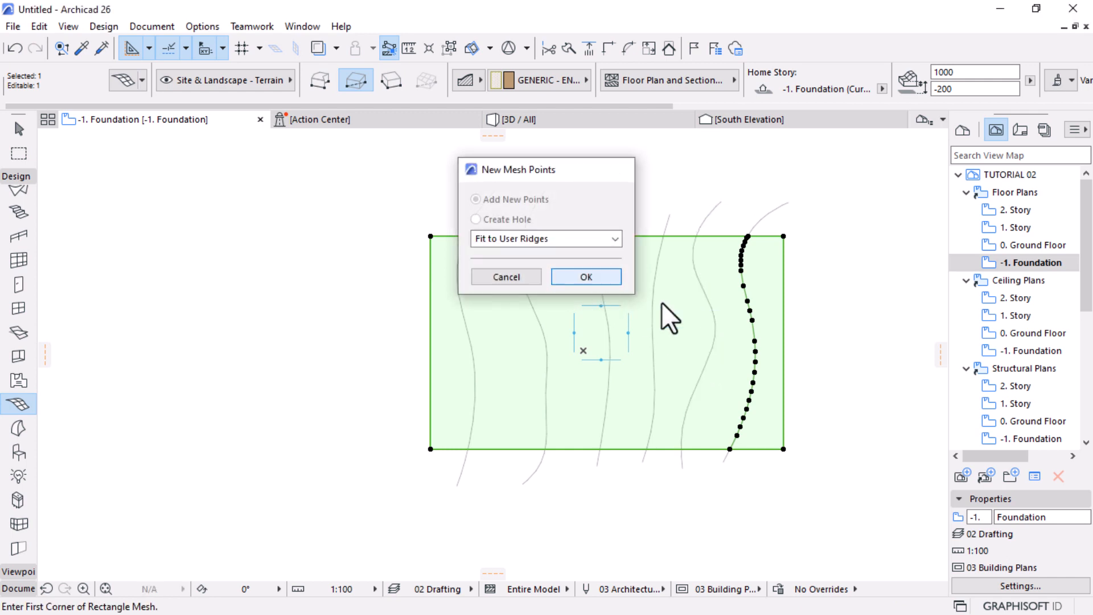
key(Return)
click(652, 330)
key(Return)
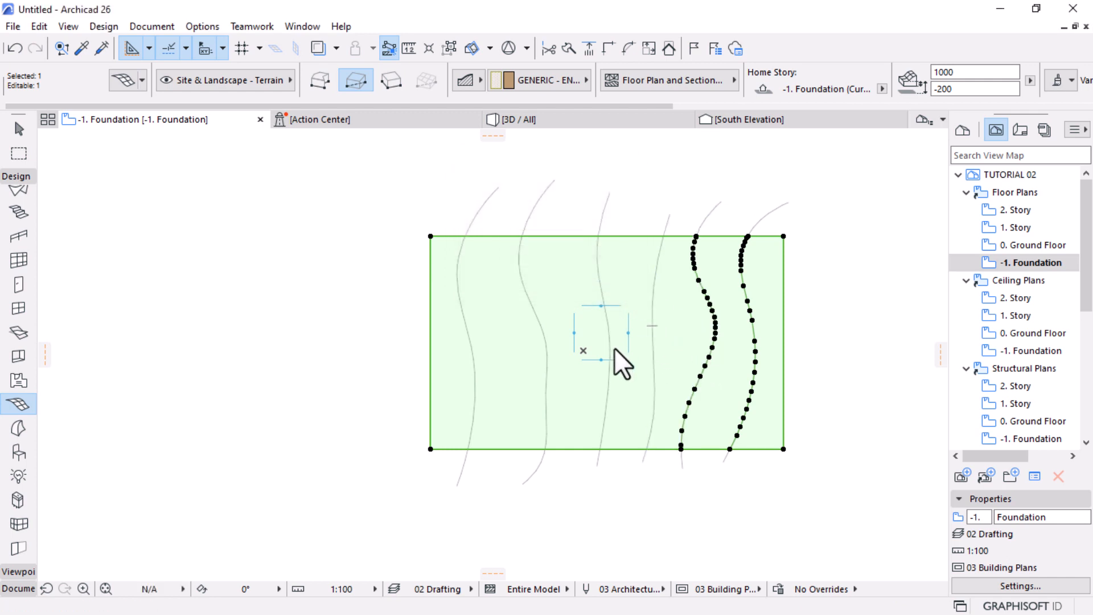
click(609, 370)
key(Return)
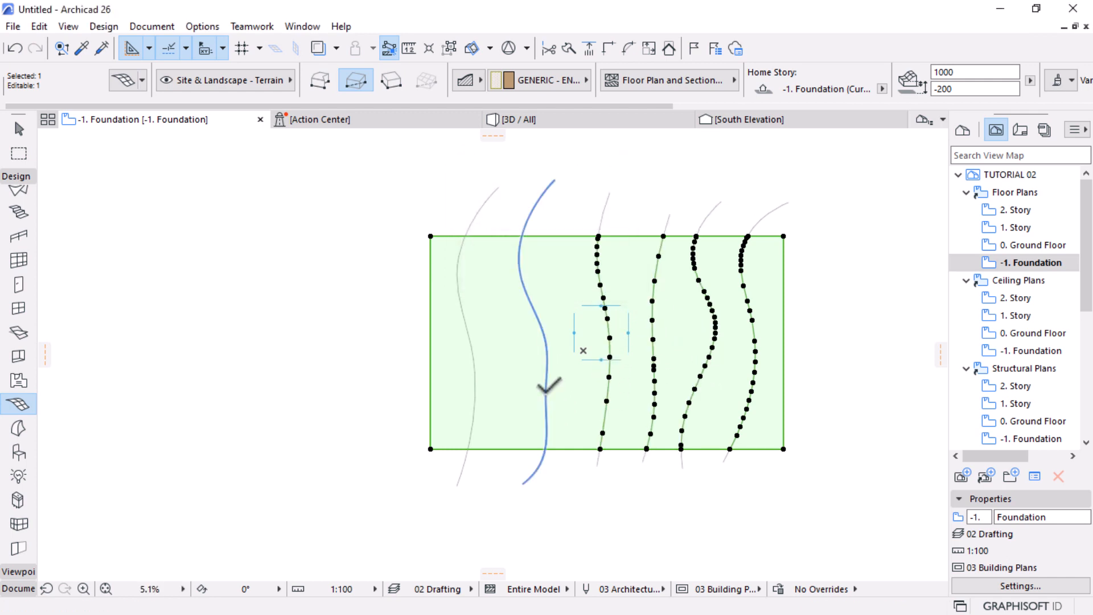
Add new mesh points along the two leftmost splines, using Fit to User Ridges
click(548, 388)
click(588, 279)
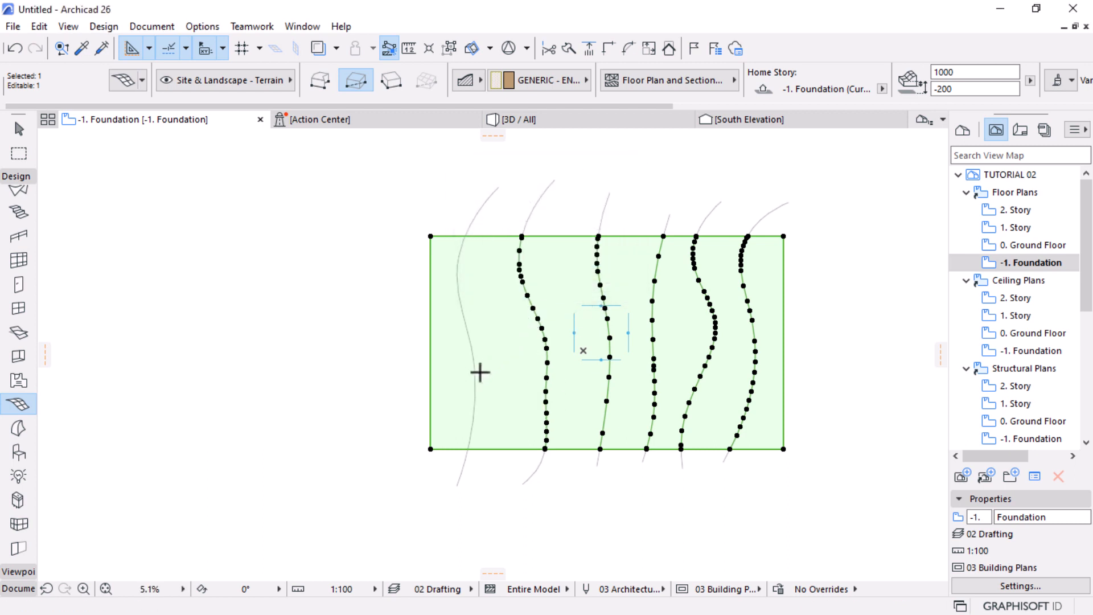
click(469, 338)
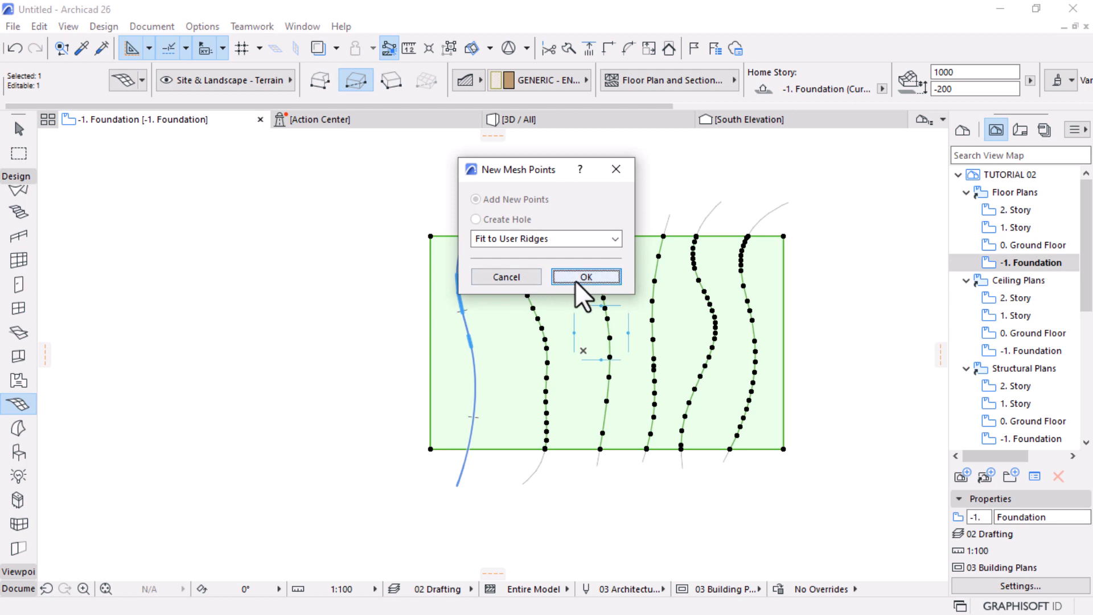
click(575, 282)
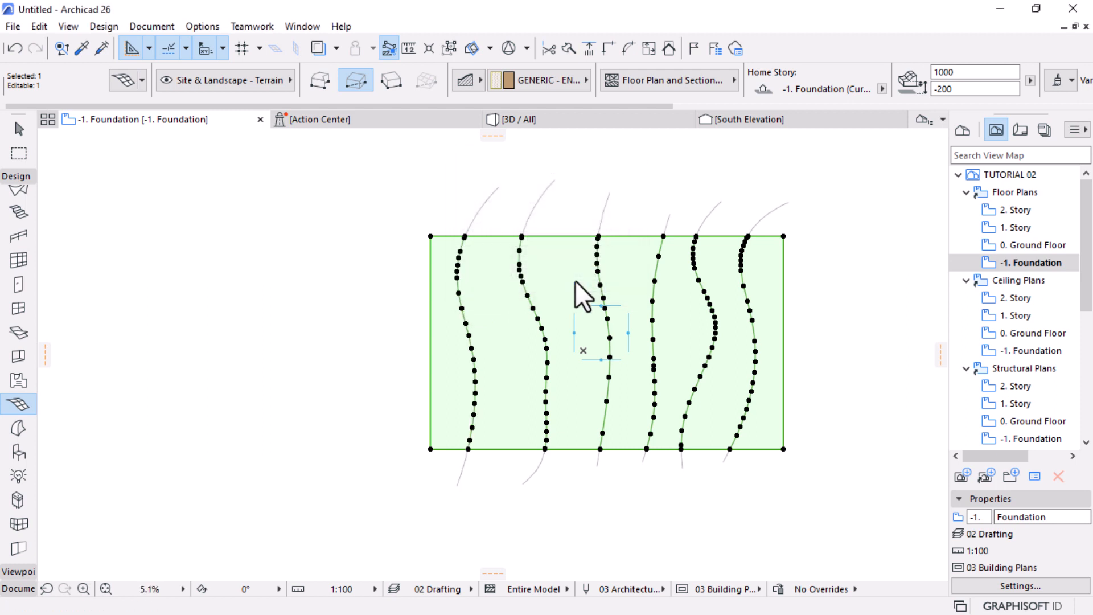
Switch to the 3D view, select the terrain mesh and set its thickness to 3000
click(549, 124)
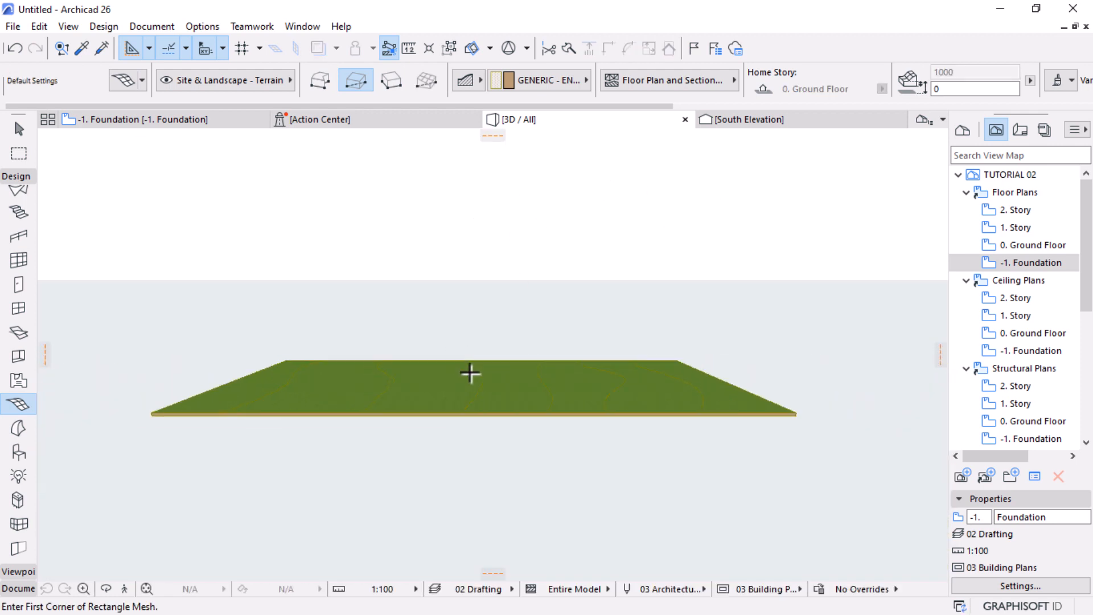
shift+middle_drag(470, 373, 627, 400)
scroll(628, 400, up, 2)
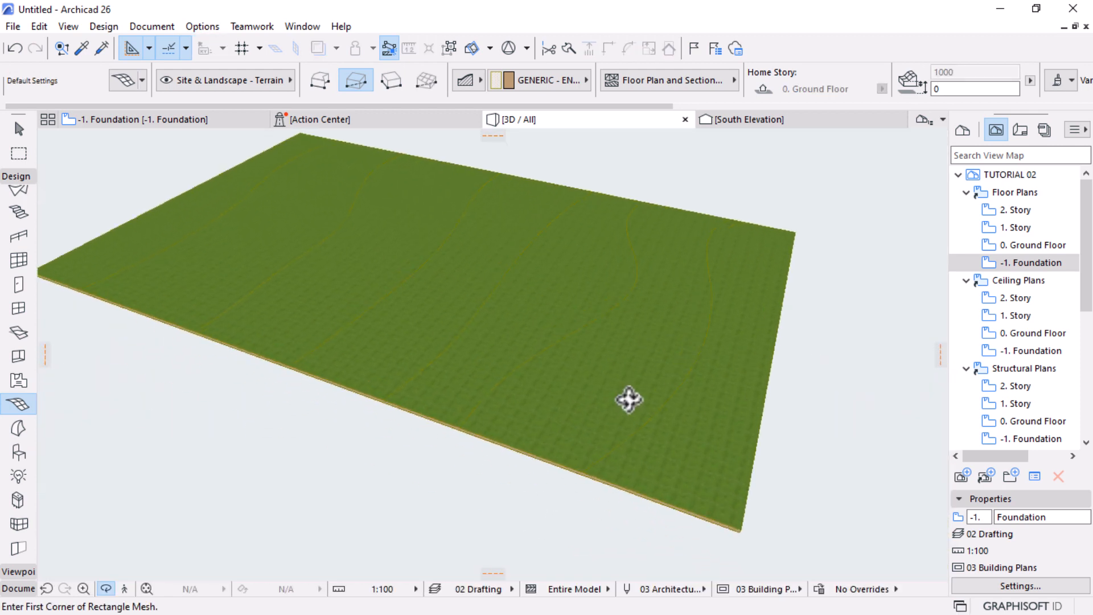
key(Escape)
key(Escape)
click(526, 377)
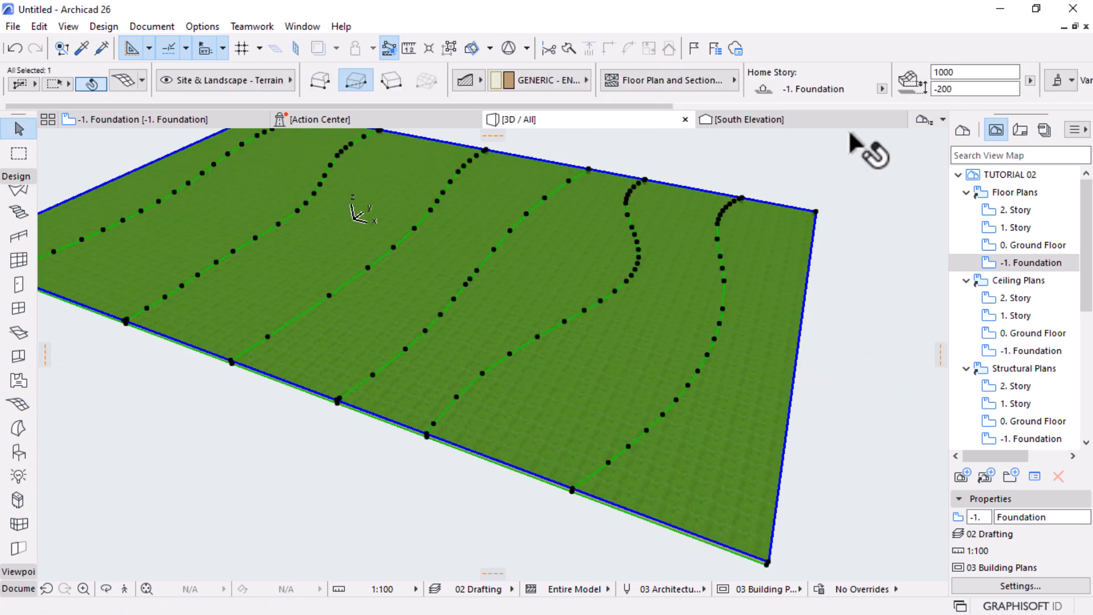
click(963, 72)
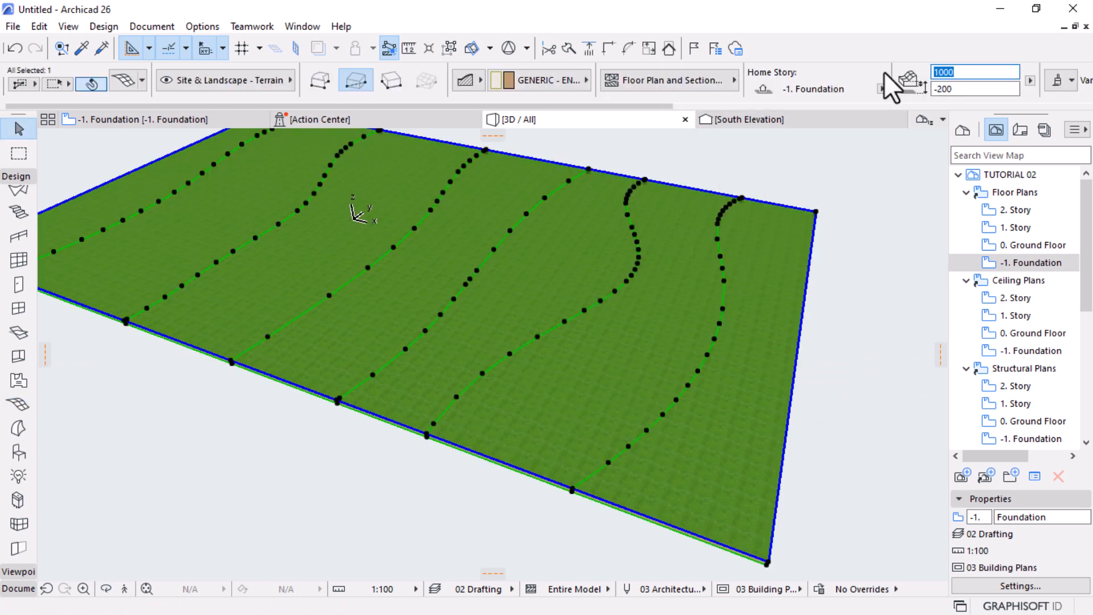
text(3000)
key(Return)
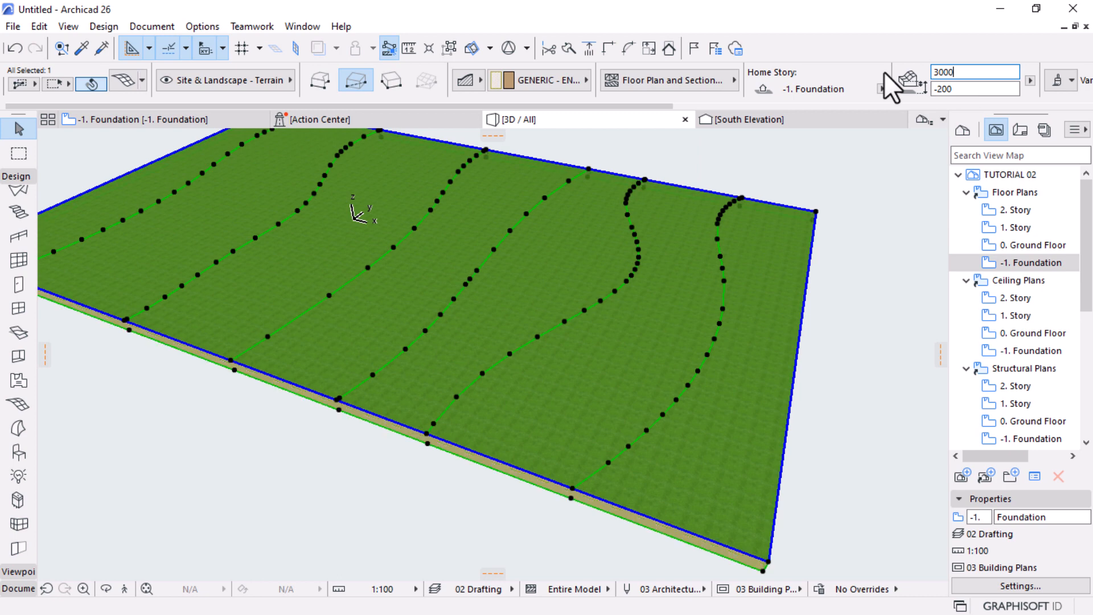
On the Foundation floor plan, raise all points of the mesh's rightmost contour ridge to a height of 500 with Apply to All
click(792, 436)
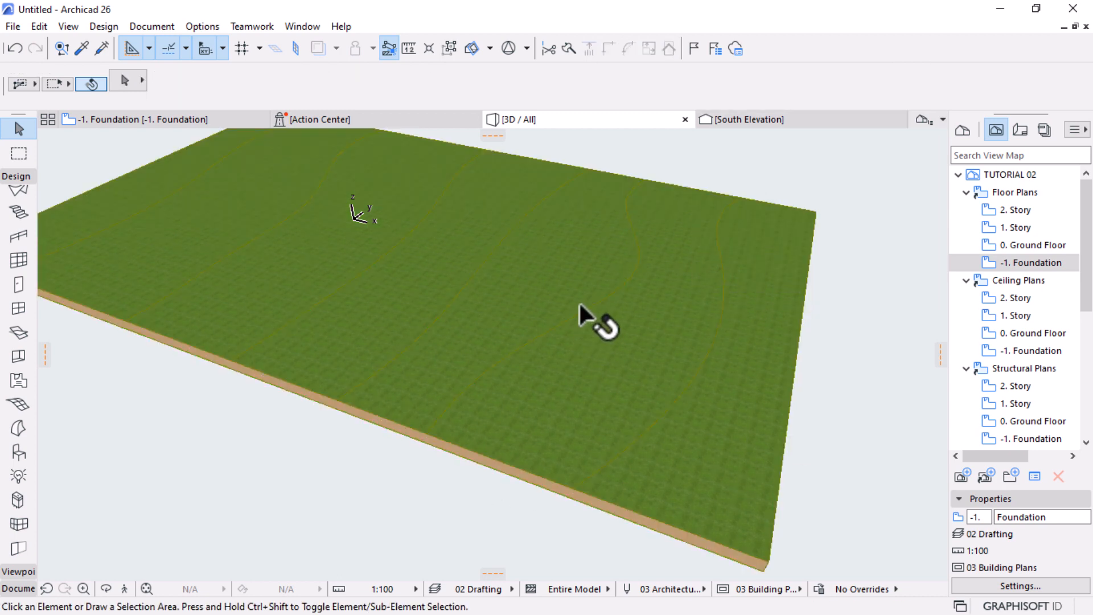
scroll(579, 301, down, 5)
click(171, 119)
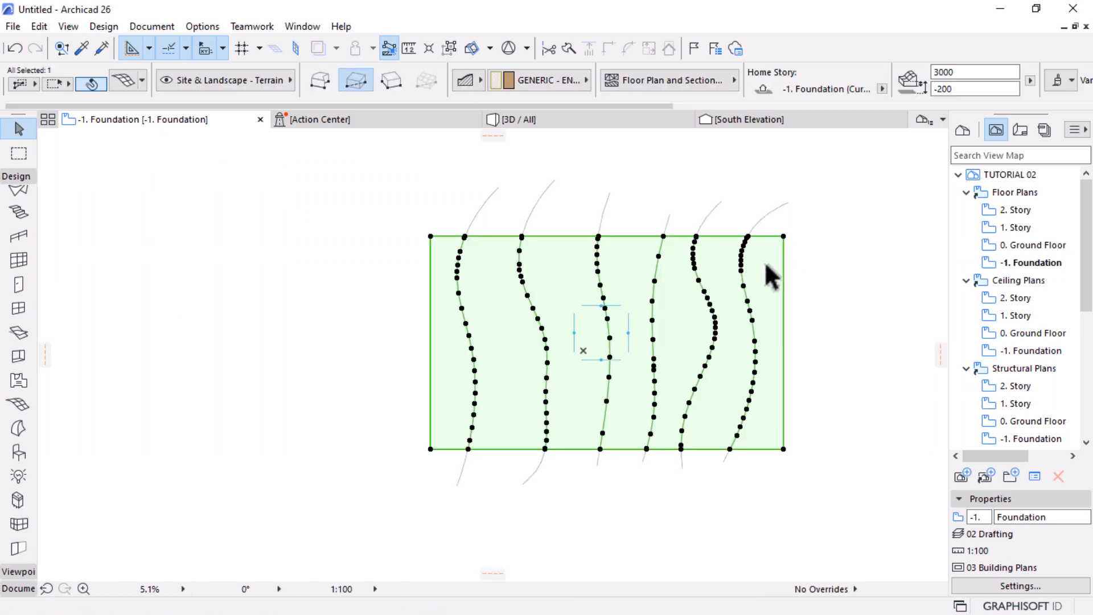
scroll(808, 290, up, 2)
key(Escape)
click(739, 243)
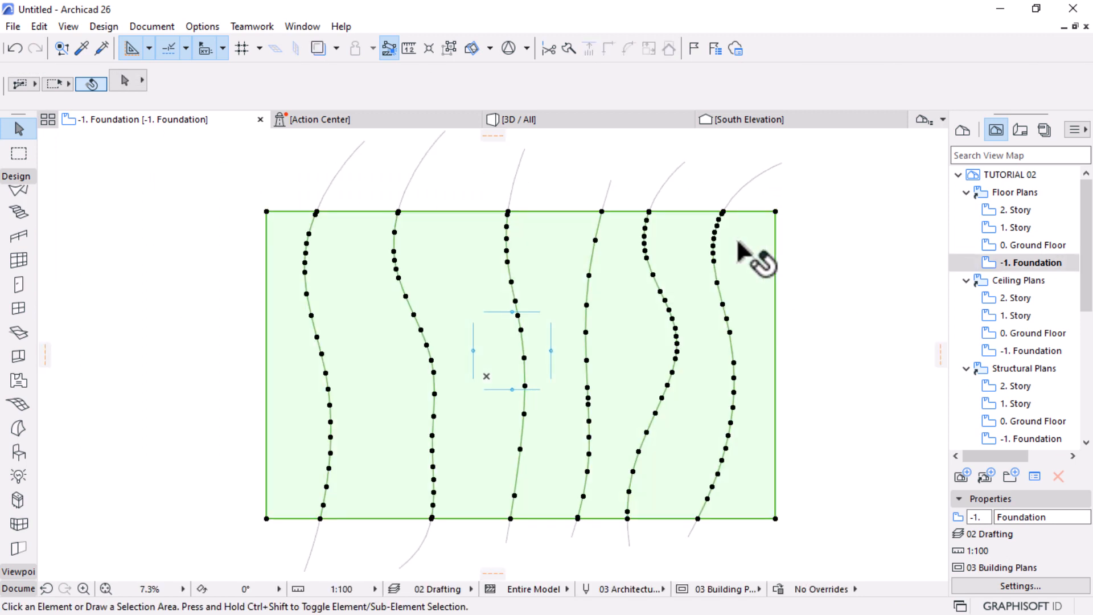
click(718, 474)
click(824, 294)
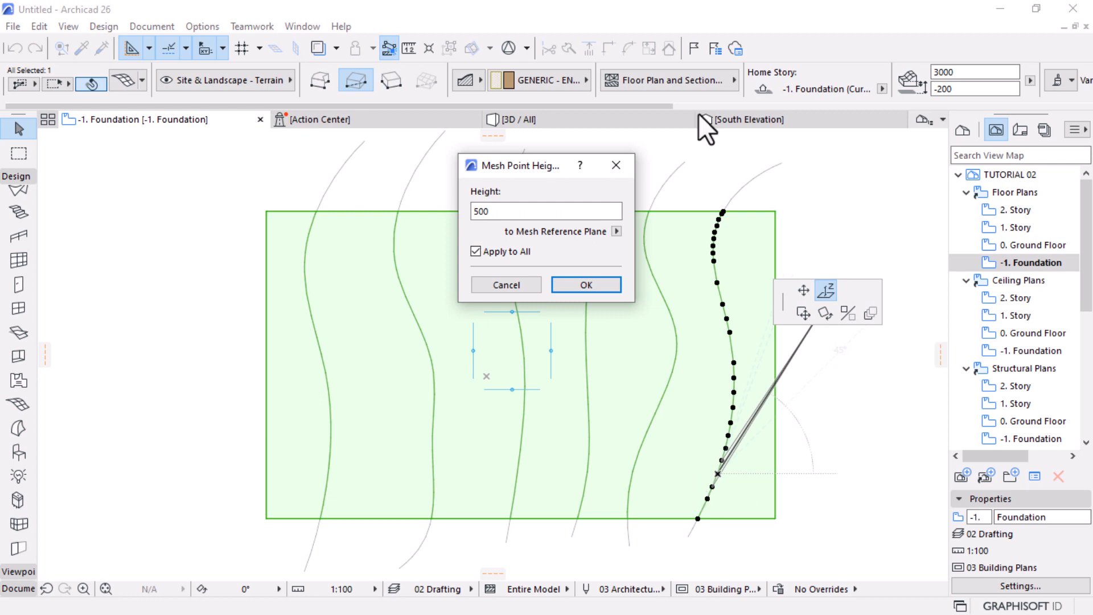
click(582, 283)
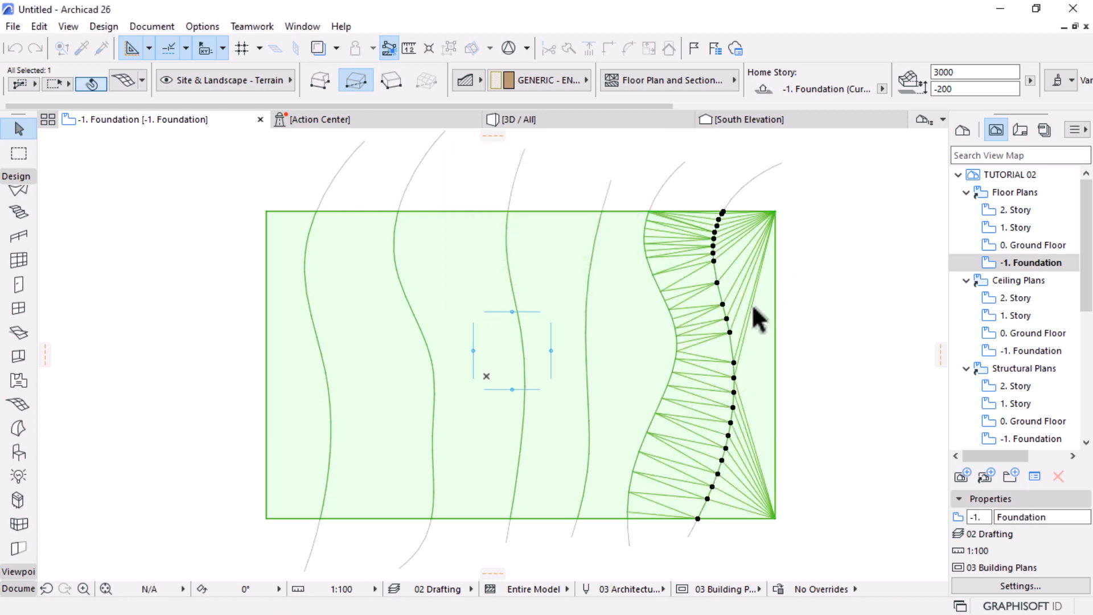
Raise all points of the second contour ridge from the right to 800 and the third to 1600
click(672, 366)
click(672, 367)
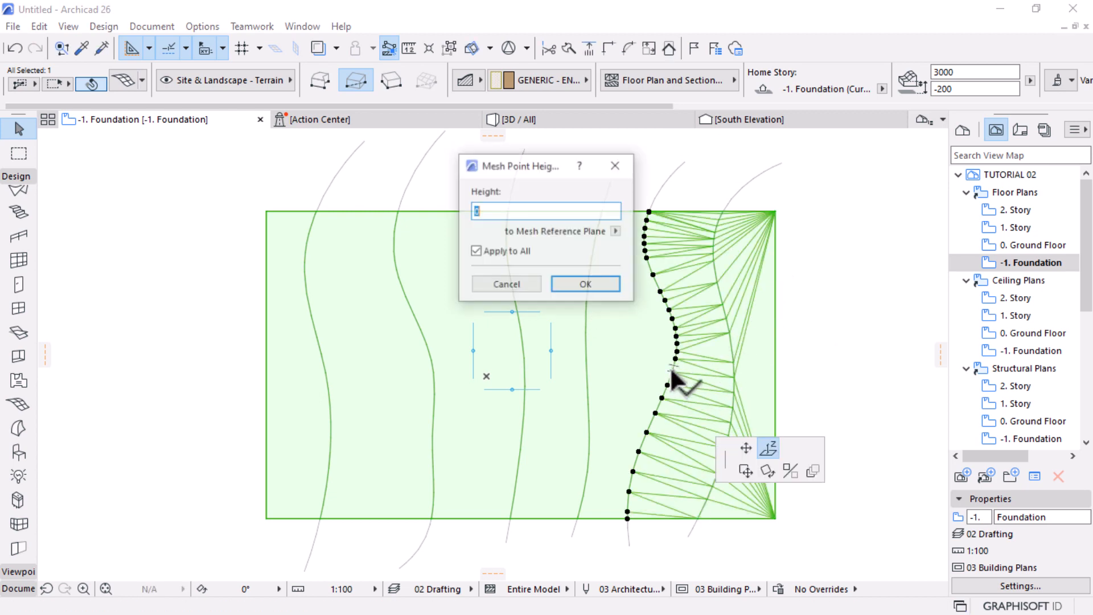
text(800)
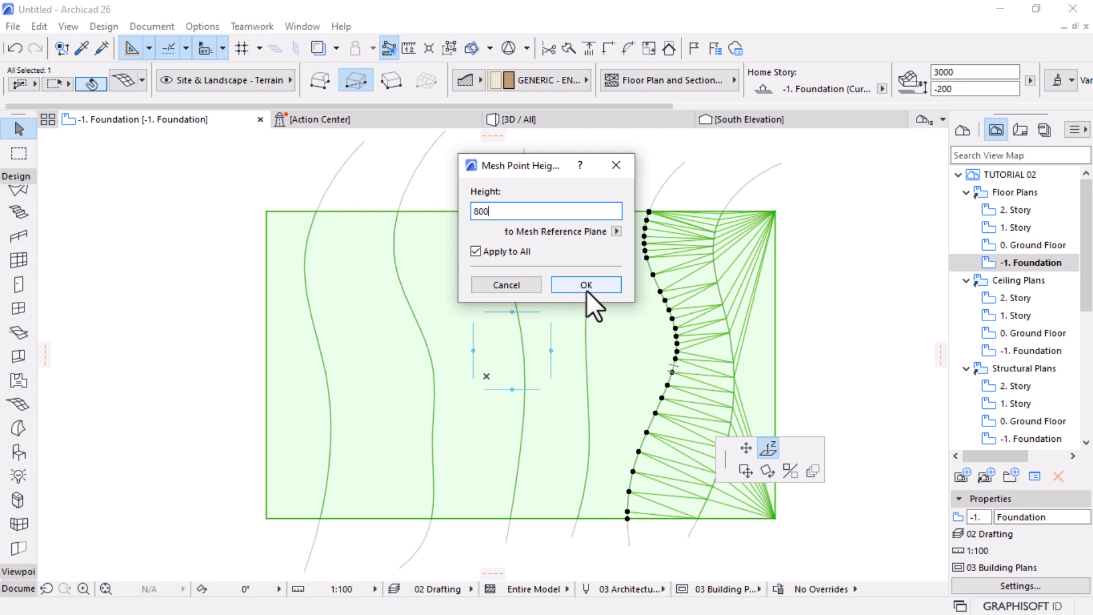
click(606, 289)
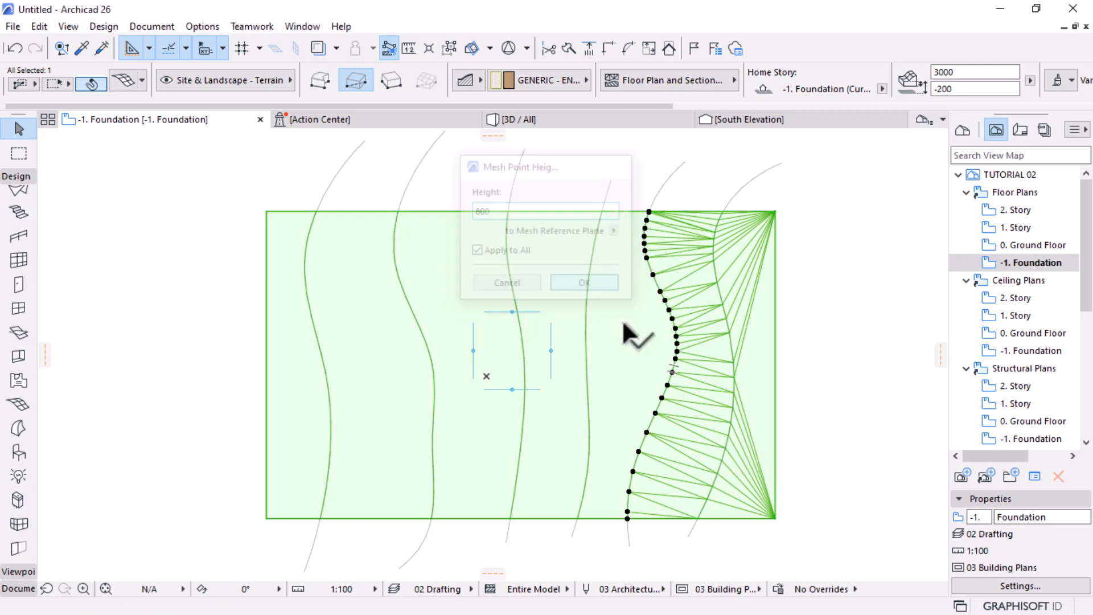
click(586, 331)
click(587, 331)
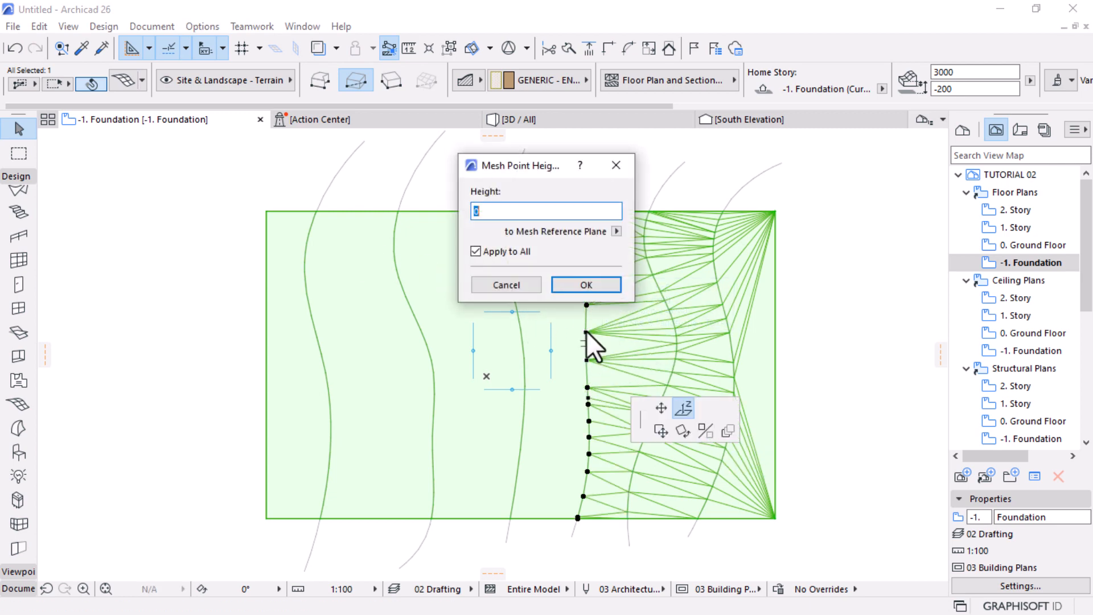
text(12)
key(BackSpace)
text(600)
key(Return)
Set the mesh point height of the whole fourth contour ridge from the right to 2100
click(521, 328)
click(521, 328)
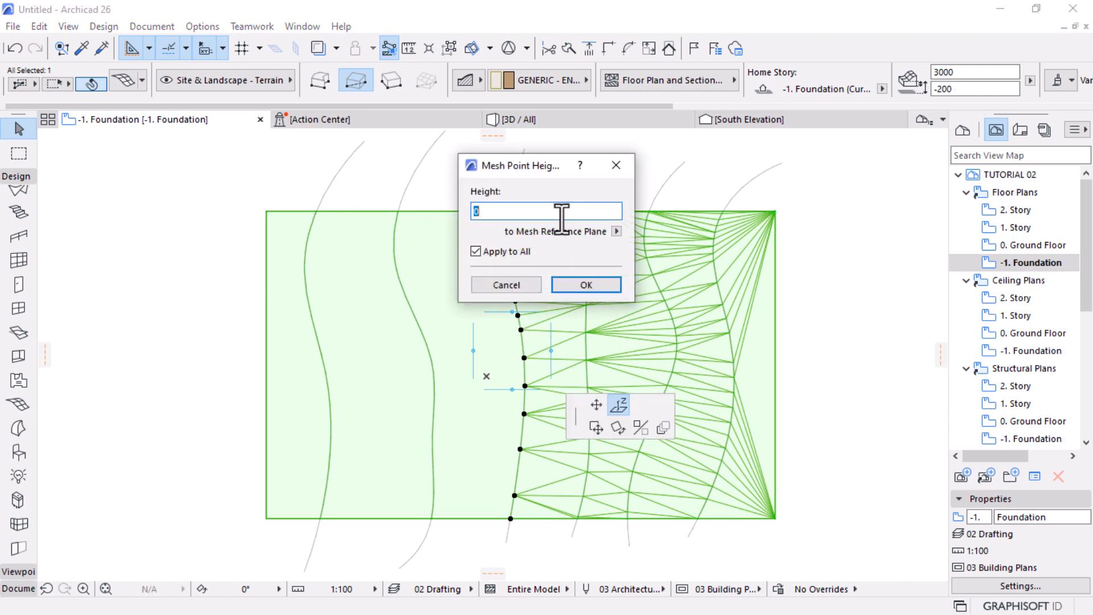
text(2100)
key(Return)
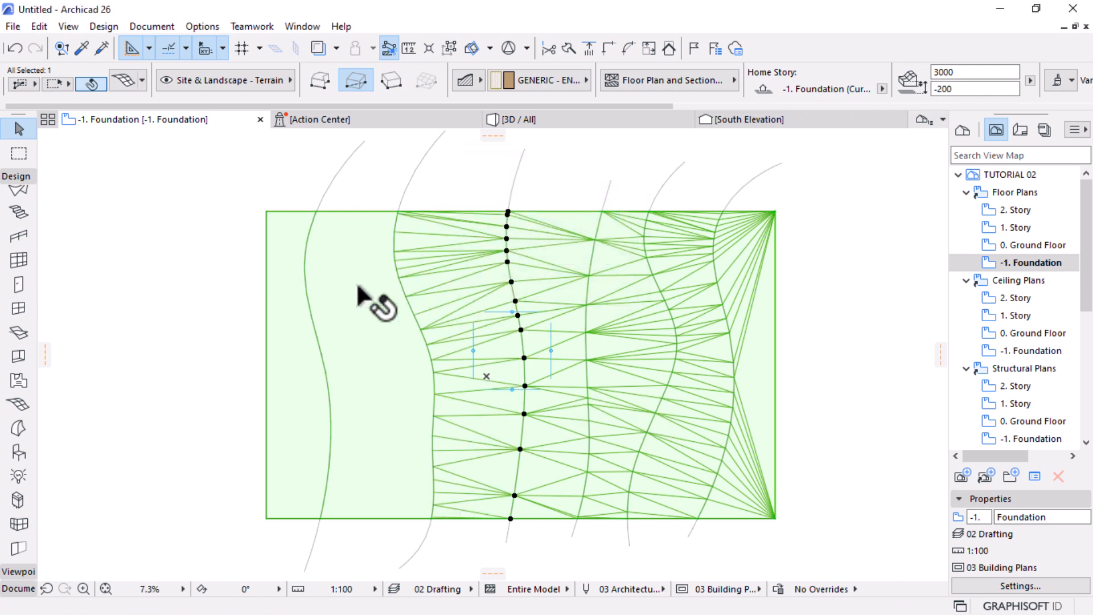
Set the mesh point height of the whole second contour ridge from the left to 3000
click(418, 326)
click(417, 328)
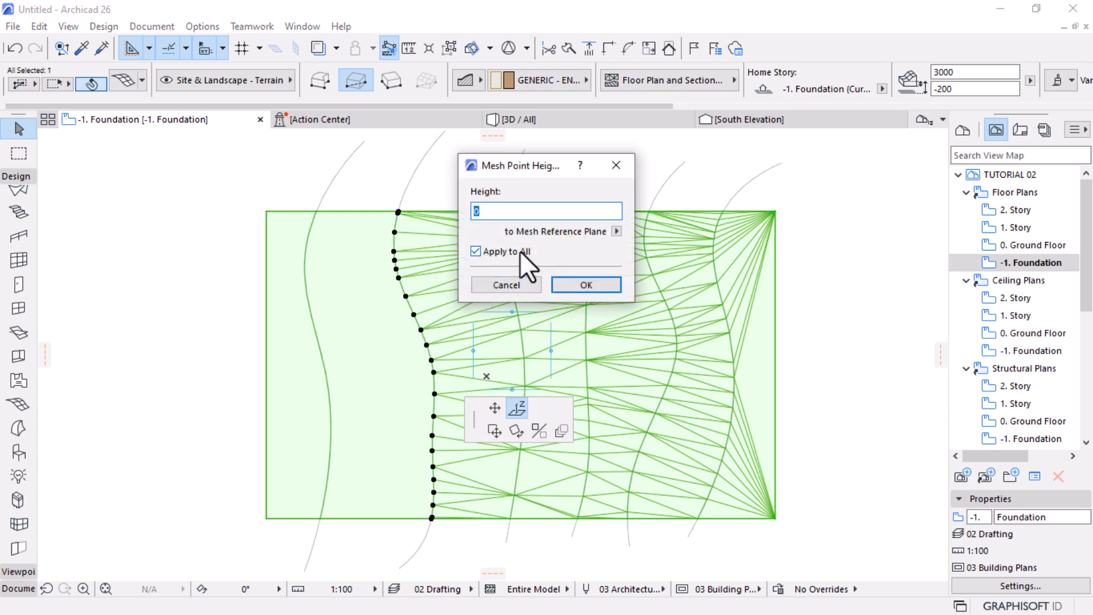
text(3000)
key(Return)
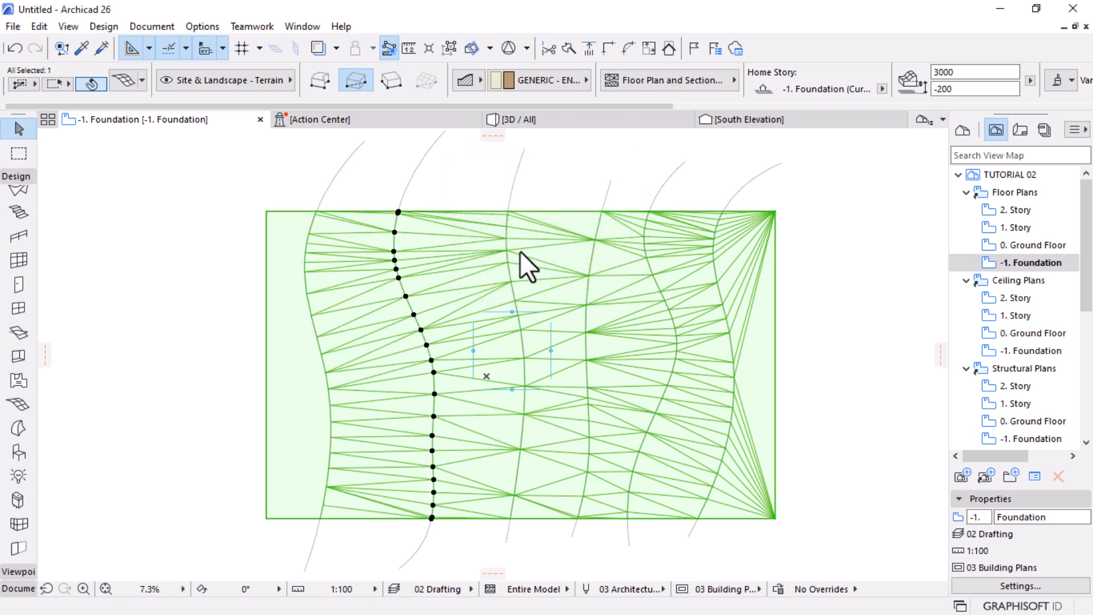
Set the mesh point height of the whole leftmost contour ridge to 3000
click(306, 295)
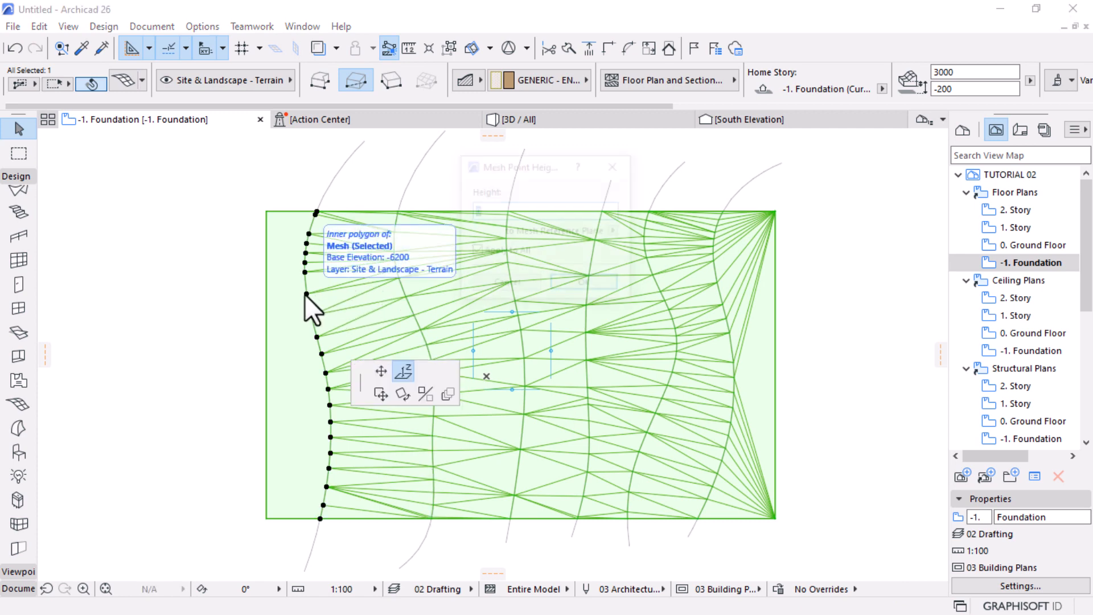
click(306, 294)
text(3000)
key(Return)
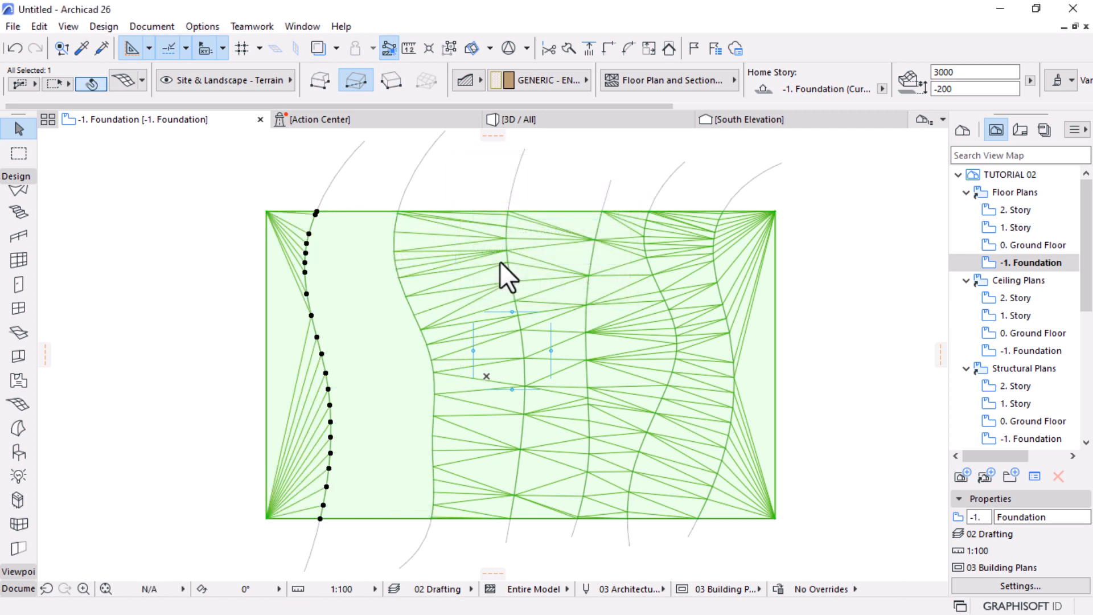
Change the mesh point height of the whole second contour ridge from the left to 2700
scroll(354, 220, down, 1)
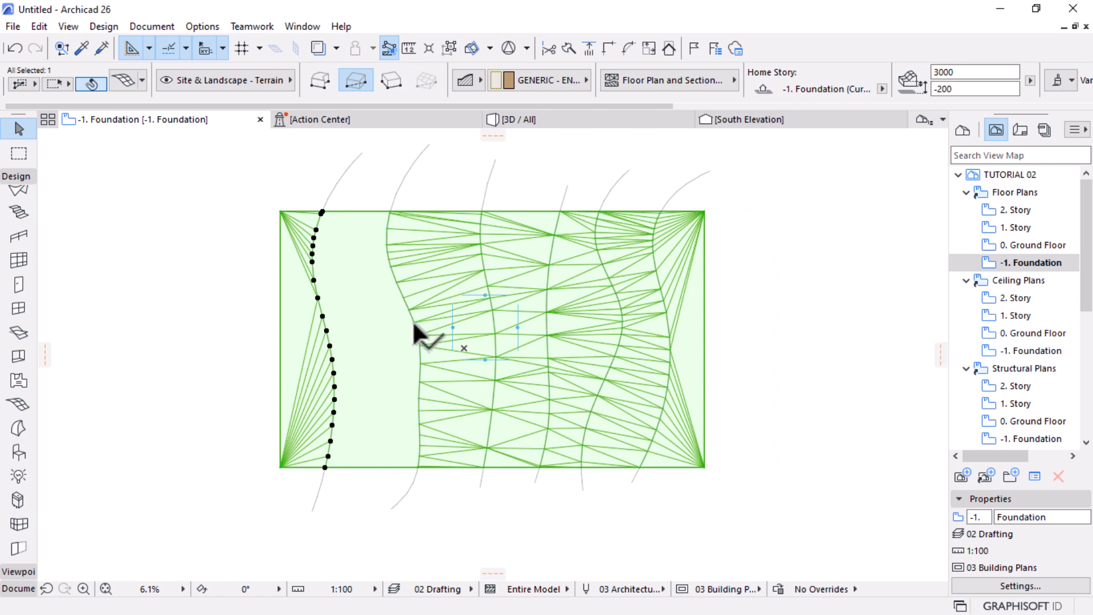
click(415, 327)
click(414, 327)
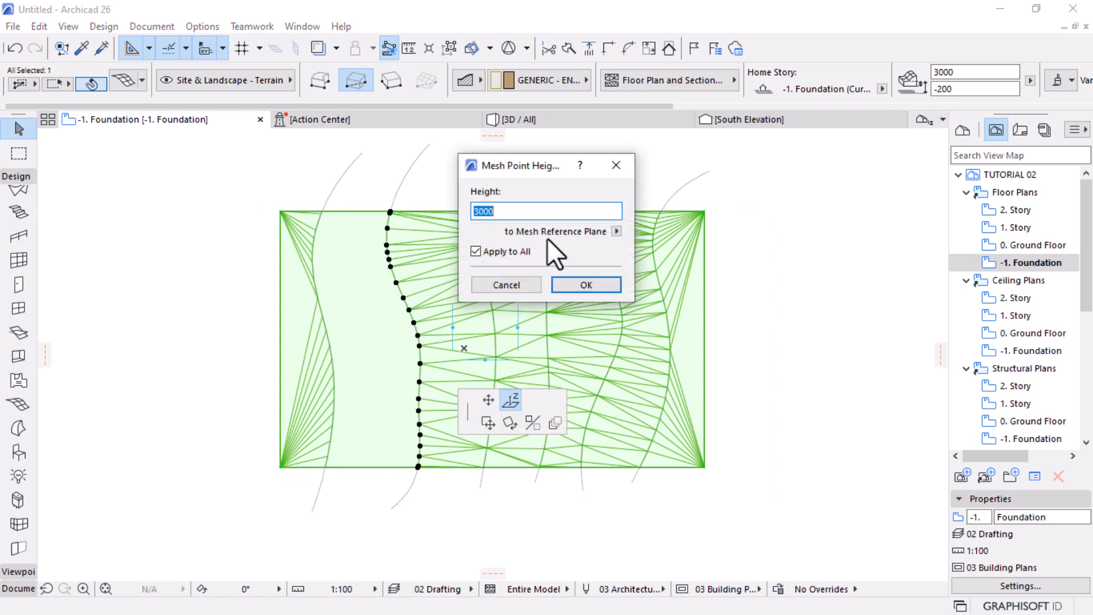
text(2700)
key(Return)
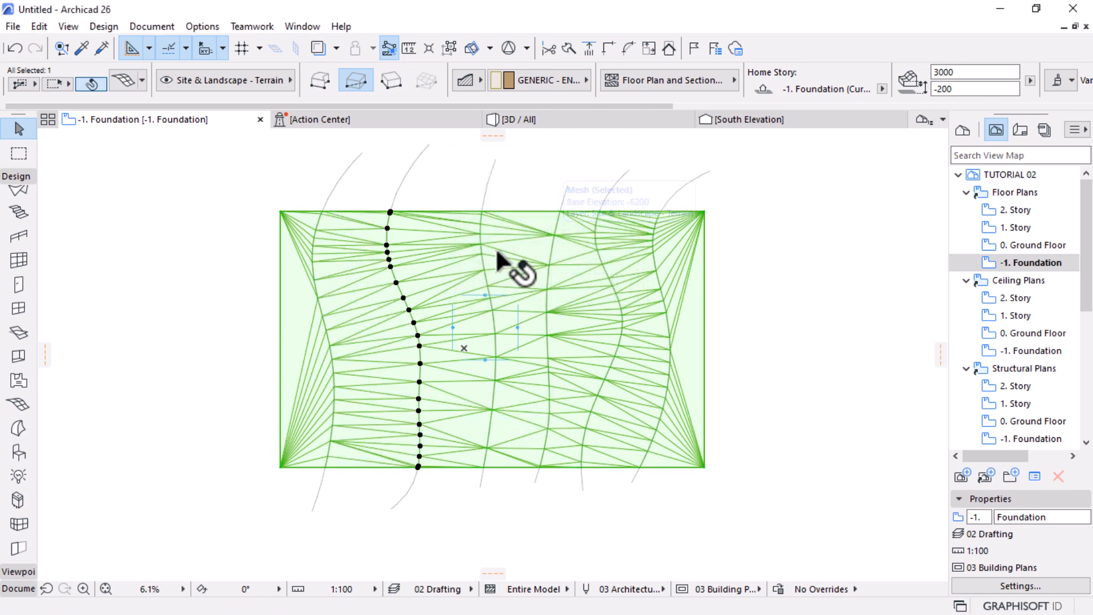
Raise the mesh's upper-left and lower-left corner points to 3000 individually, without Apply to All
click(279, 212)
click(279, 212)
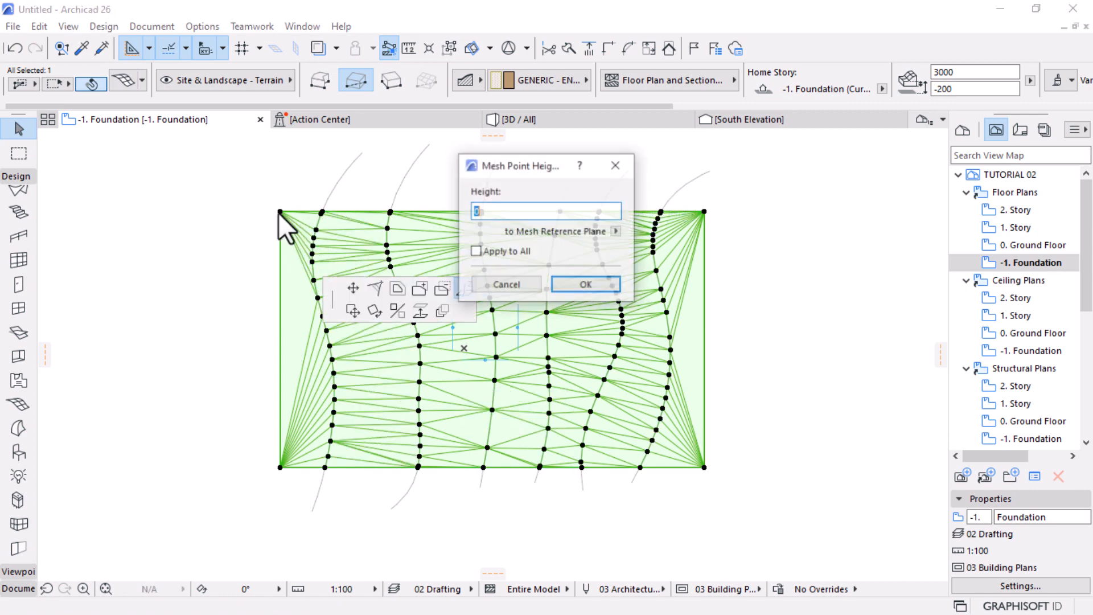
text(3000)
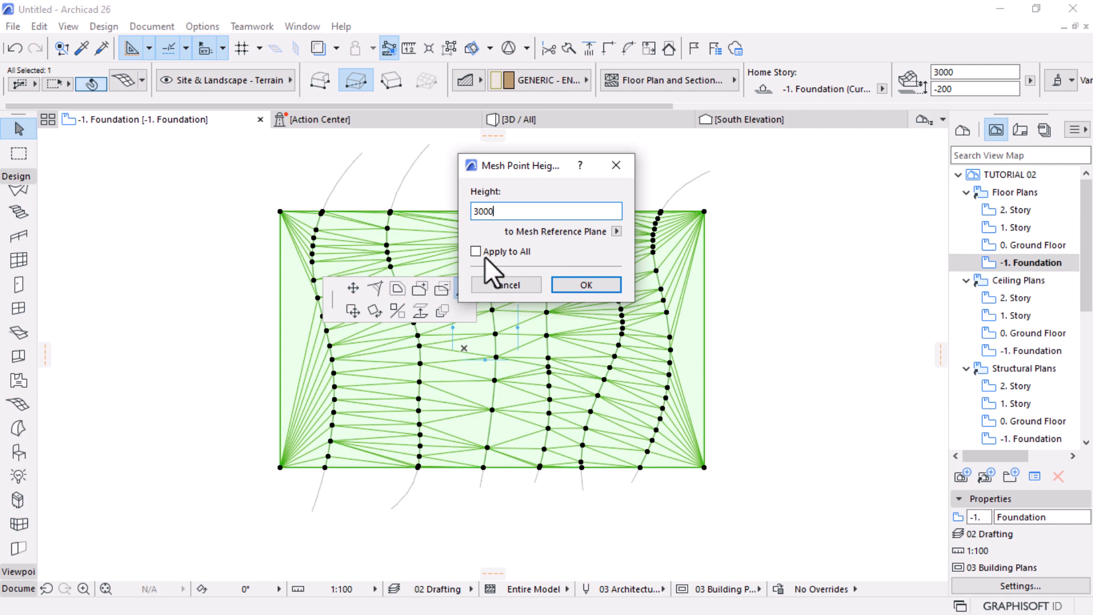
click(566, 284)
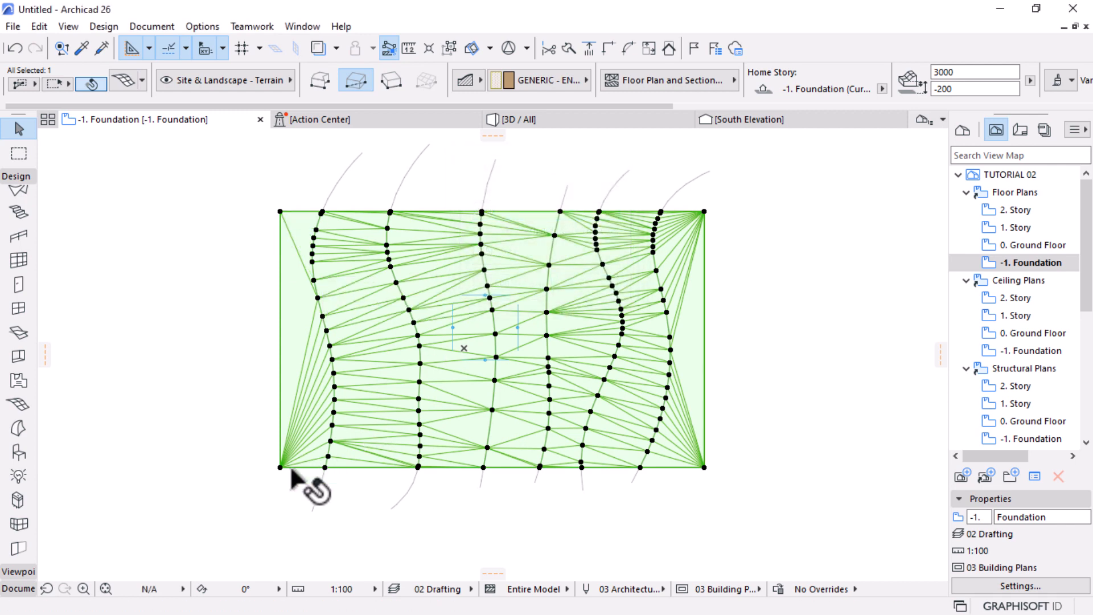
click(330, 438)
click(331, 438)
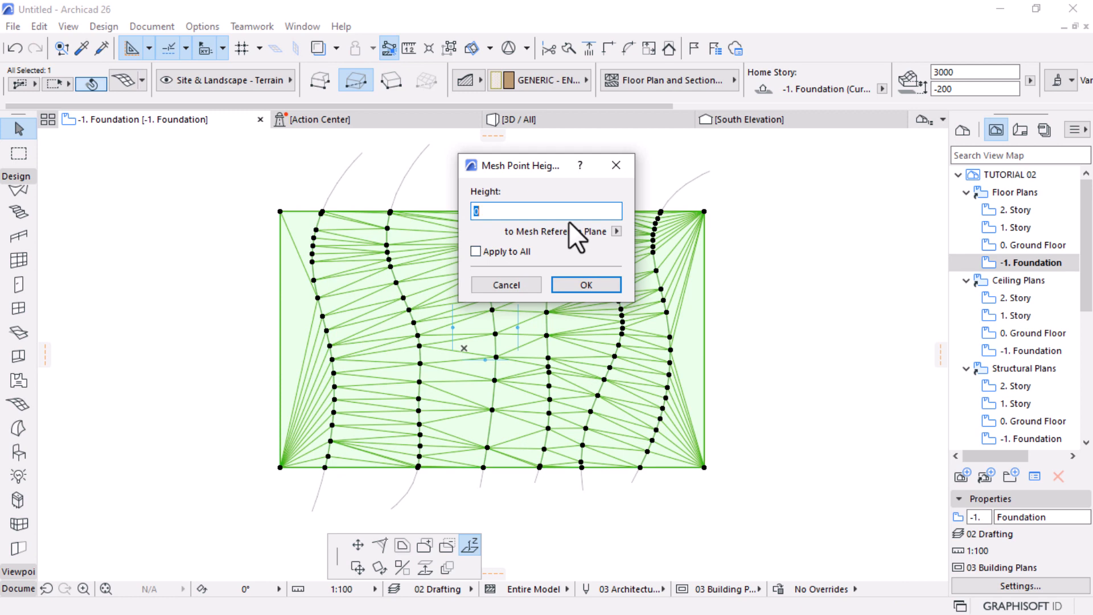
text(3000)
key(Return)
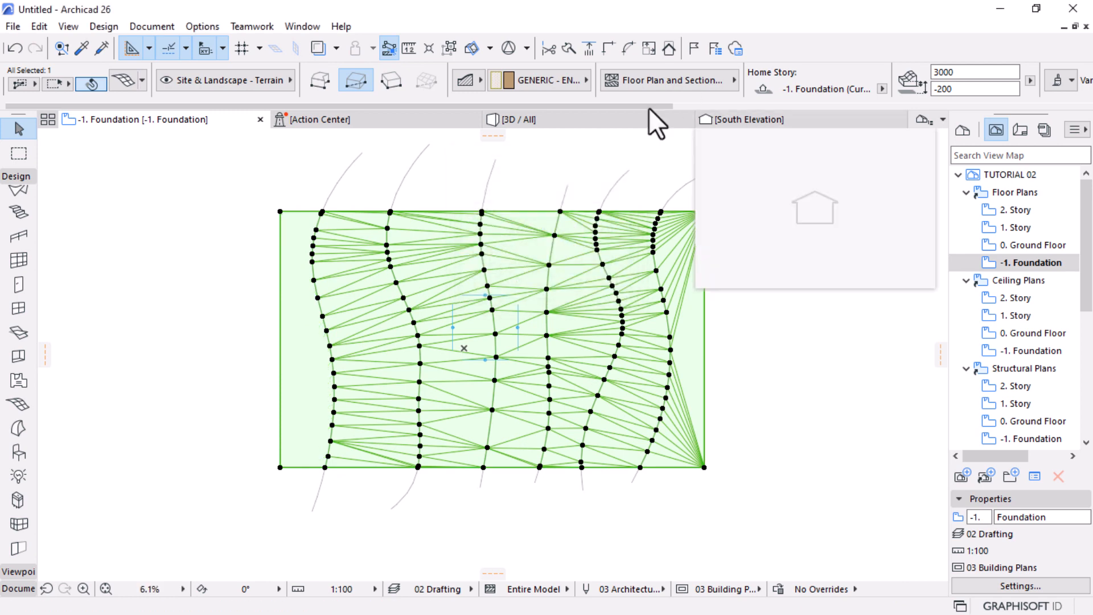
In the 3D view, apply the Simplified Plan graphic override and inspect the terrain mesh's slope and ridges
click(540, 117)
key(Escape)
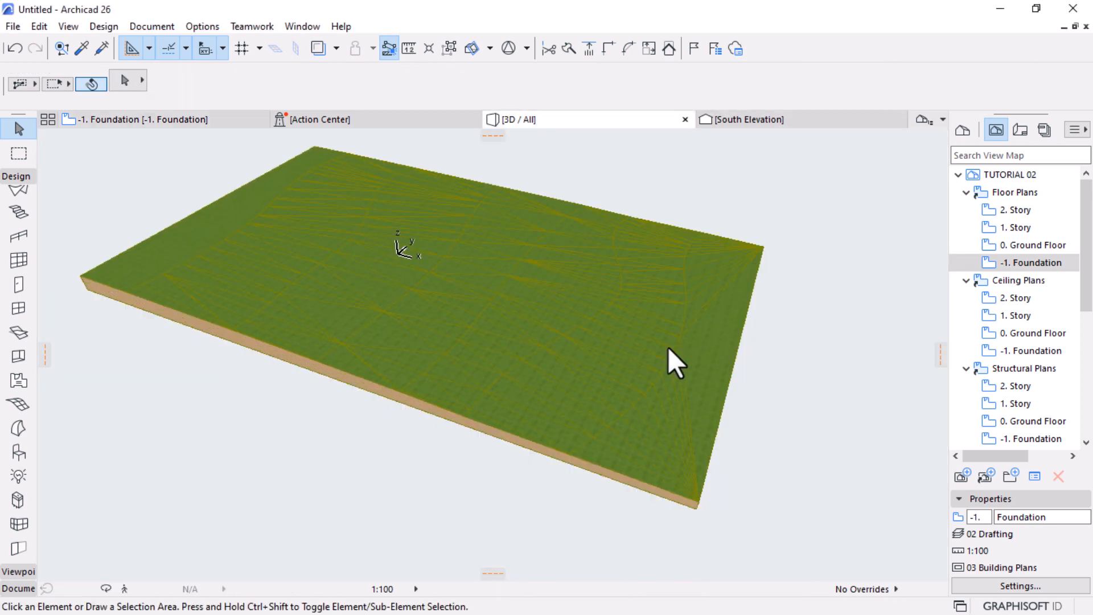
scroll(668, 346, down, 1)
shift+middle_drag(562, 464, 371, 345)
drag(441, 351, 471, 498)
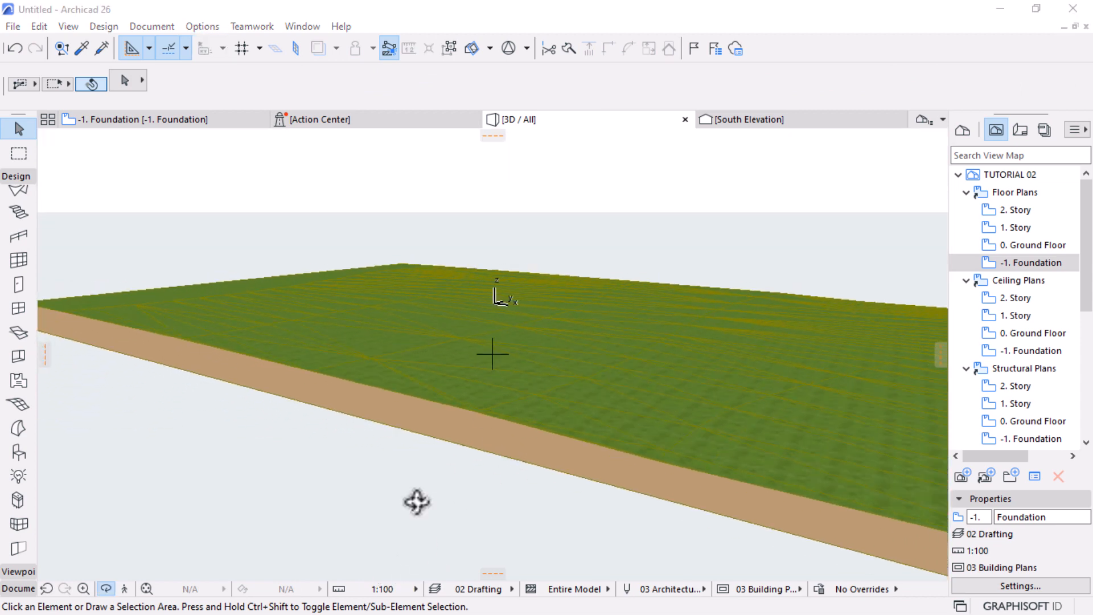
drag(476, 476, 615, 326)
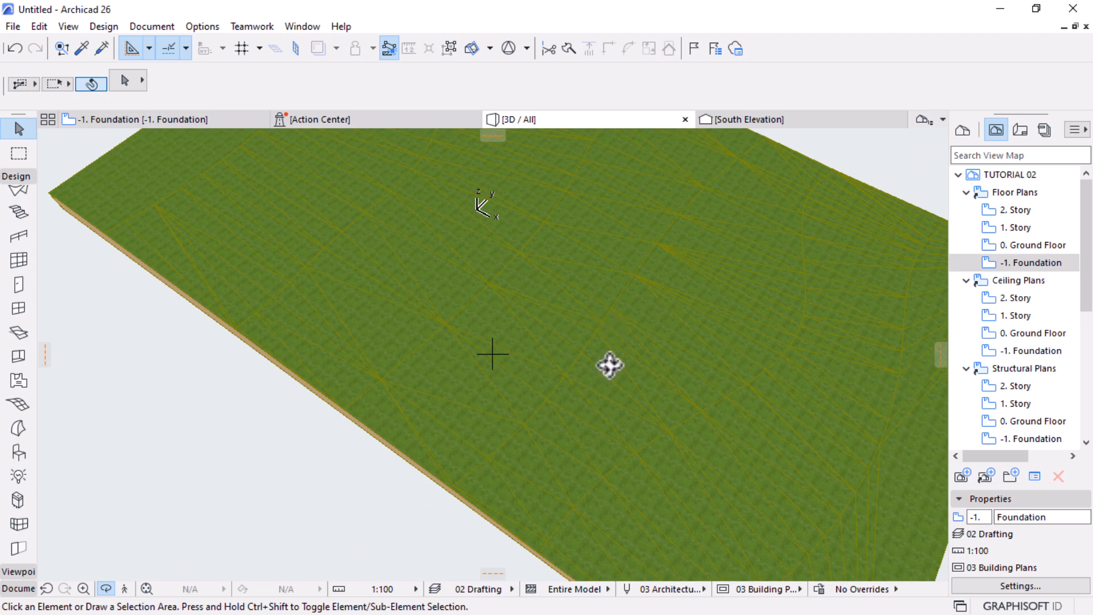
click(863, 589)
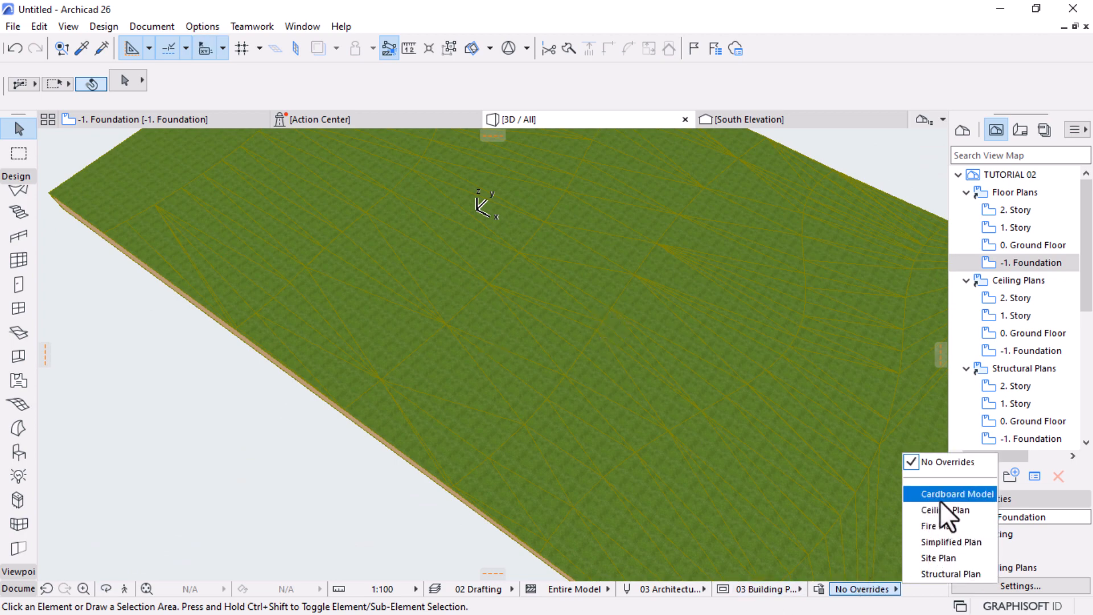
click(950, 542)
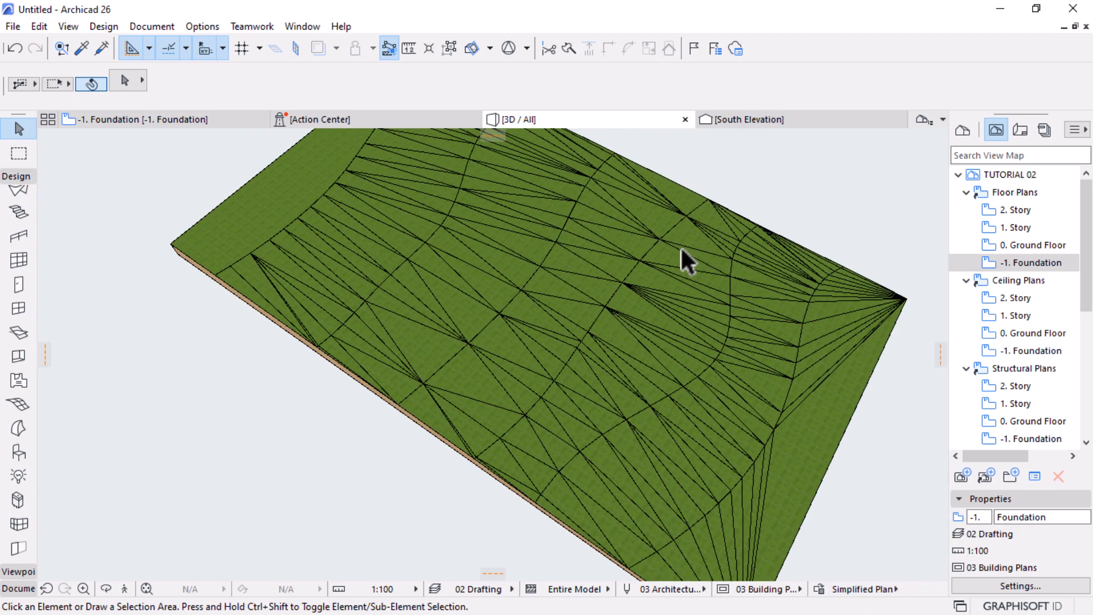
scroll(607, 296, up, 5)
shift+middle_drag(607, 296, 829, 509)
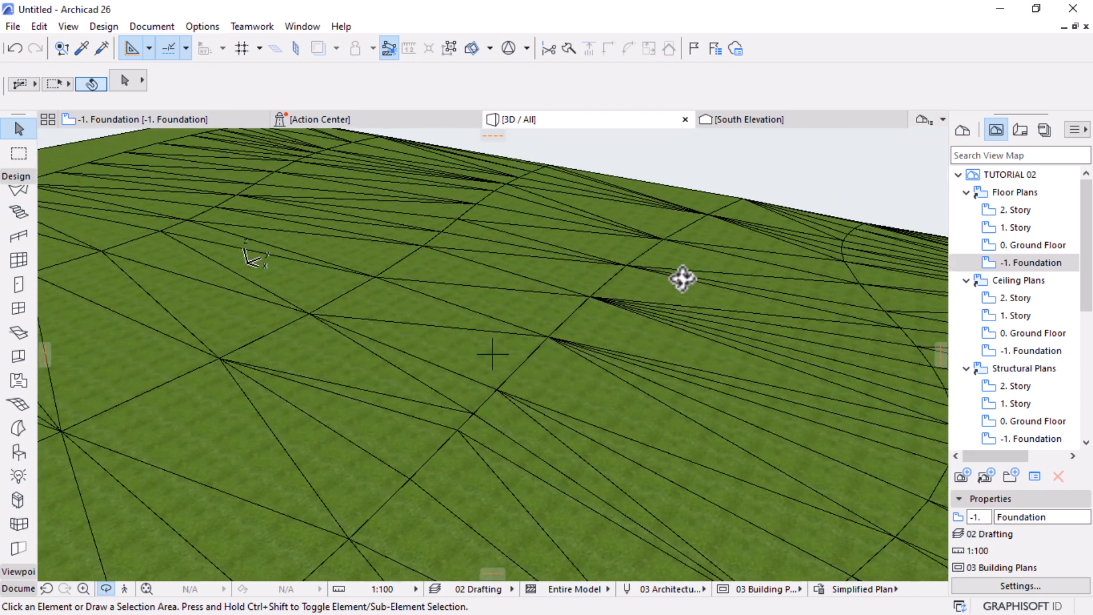
shift+middle_drag(684, 279, 431, 391)
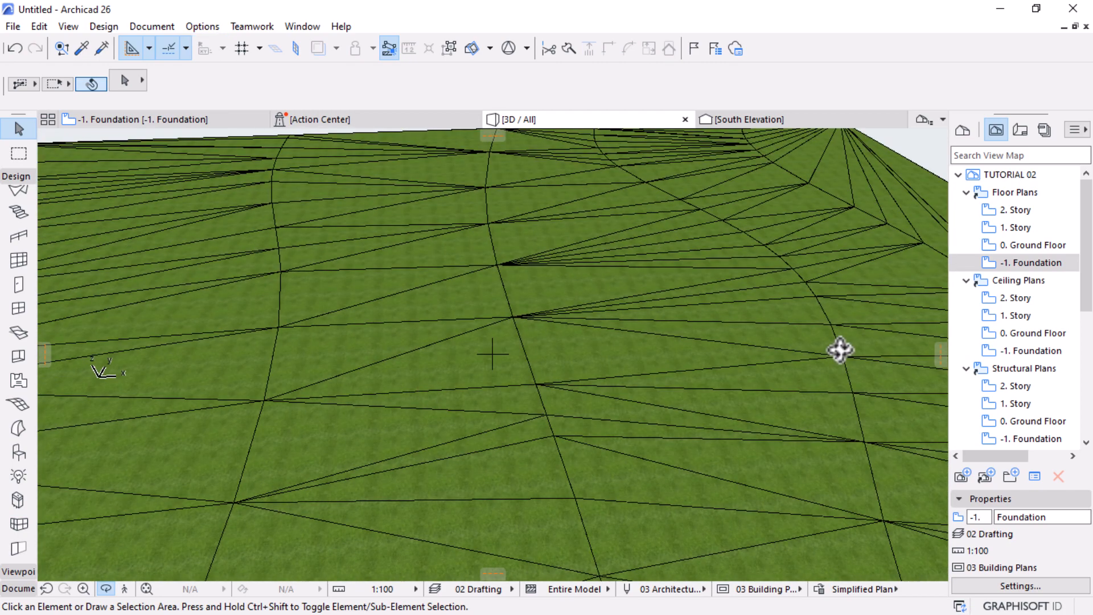
scroll(729, 366, down, 3)
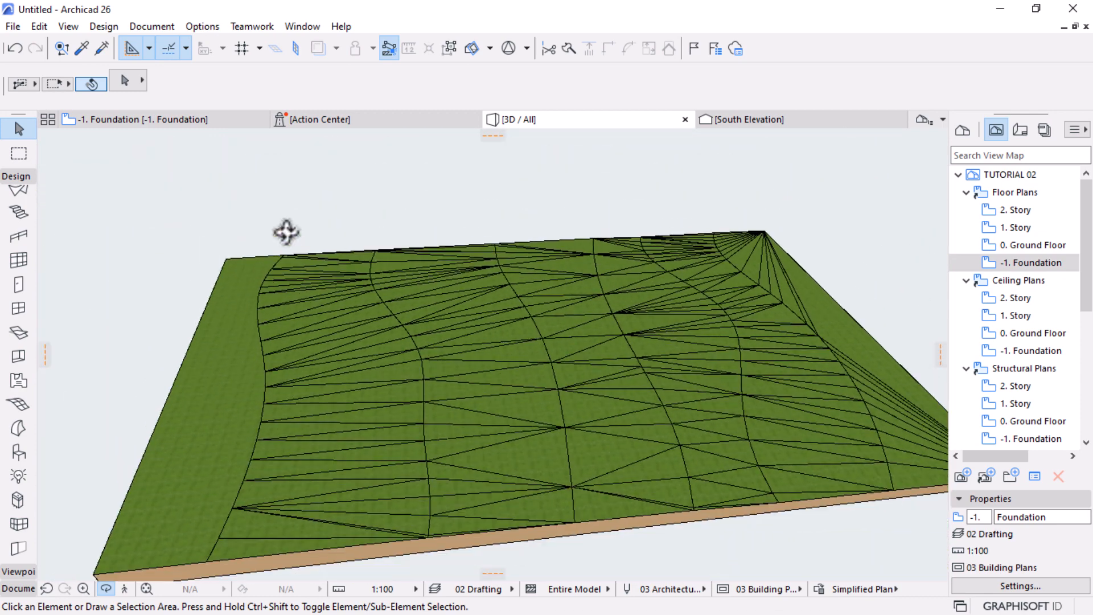
On the Foundation plan, set the terrain mesh to Show User Defined Ridges and its 3D appearance to All Ridges Smooth
click(183, 121)
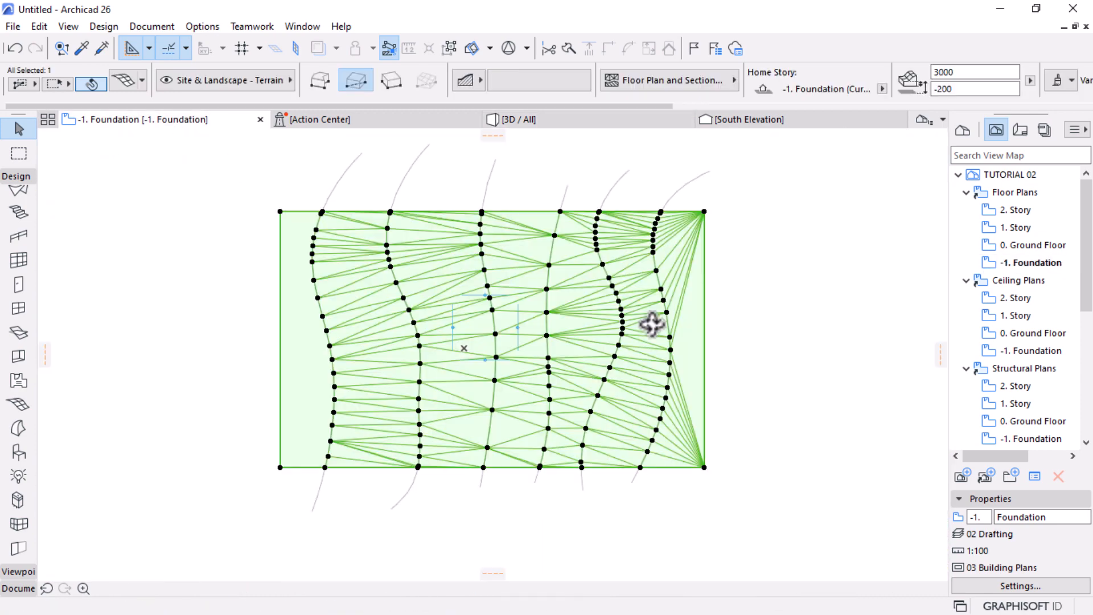
click(126, 83)
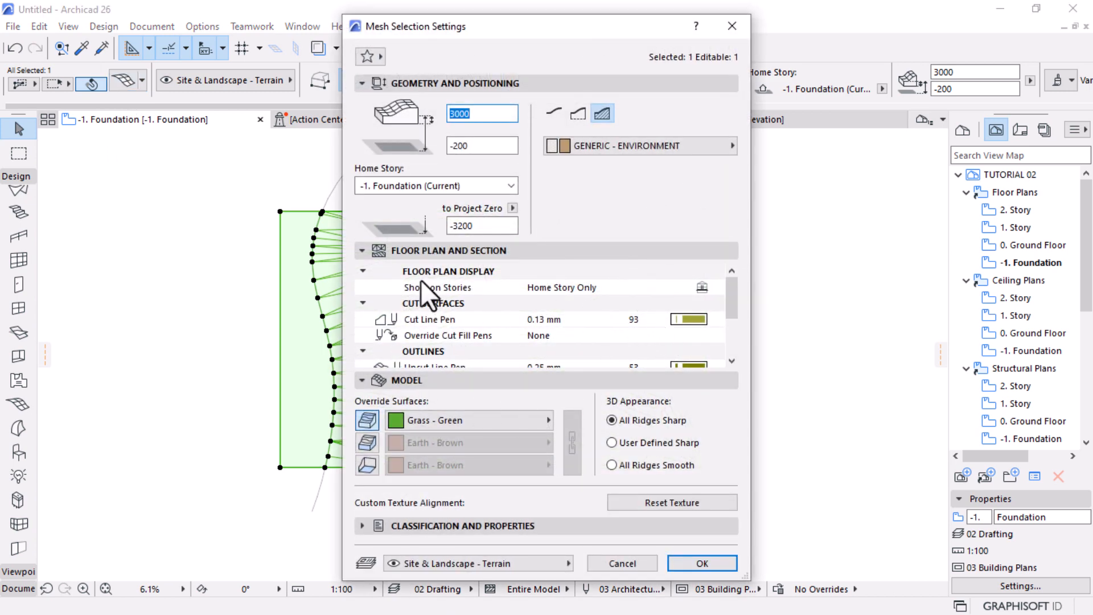
scroll(511, 314, down, 3)
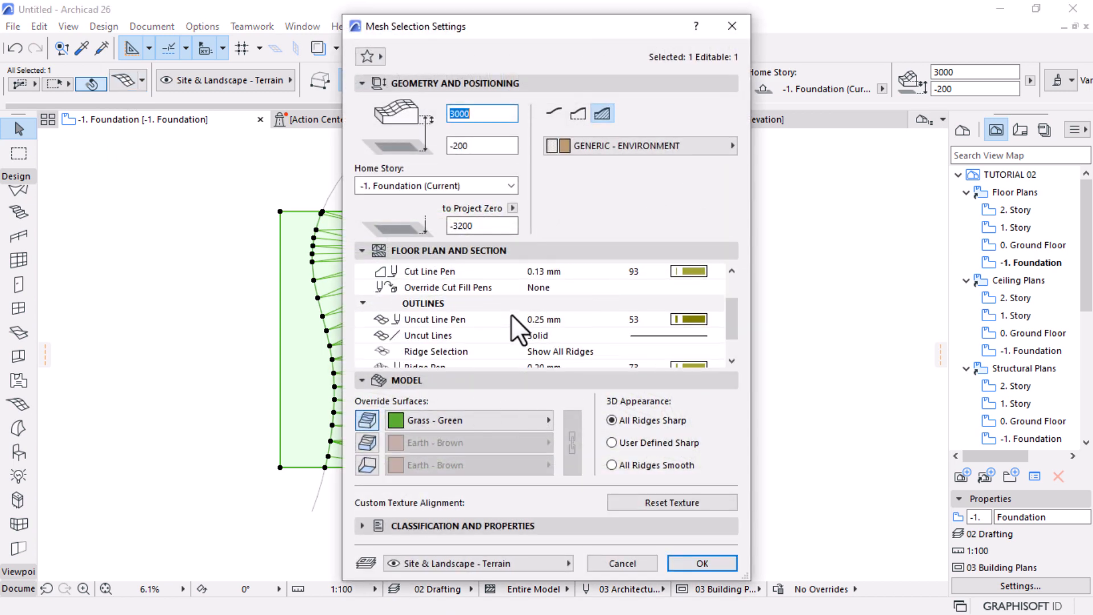
scroll(511, 316, down, 2)
click(439, 321)
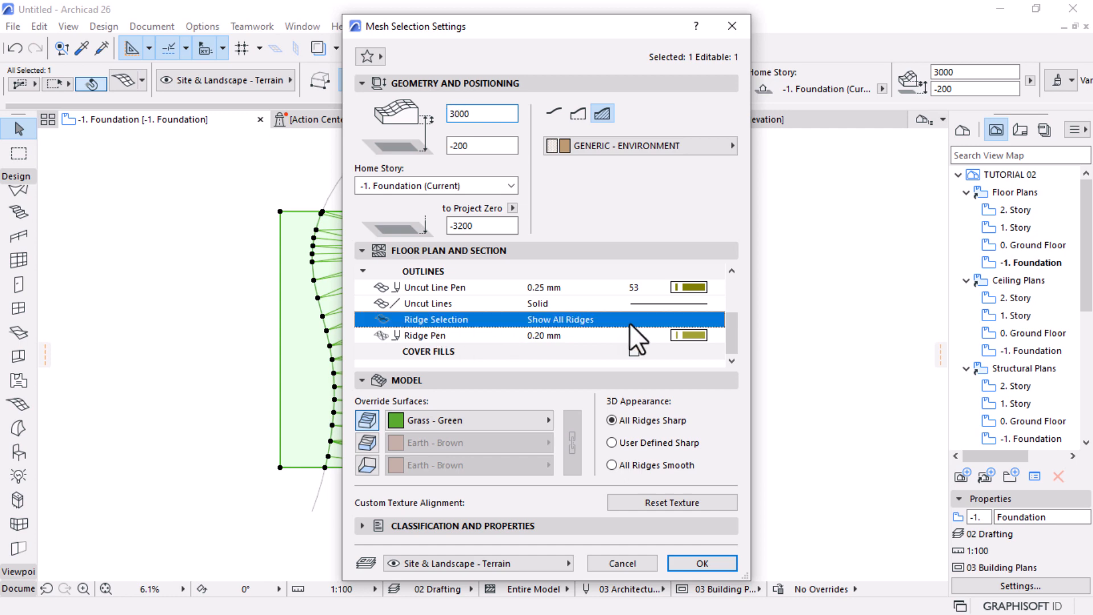
click(716, 320)
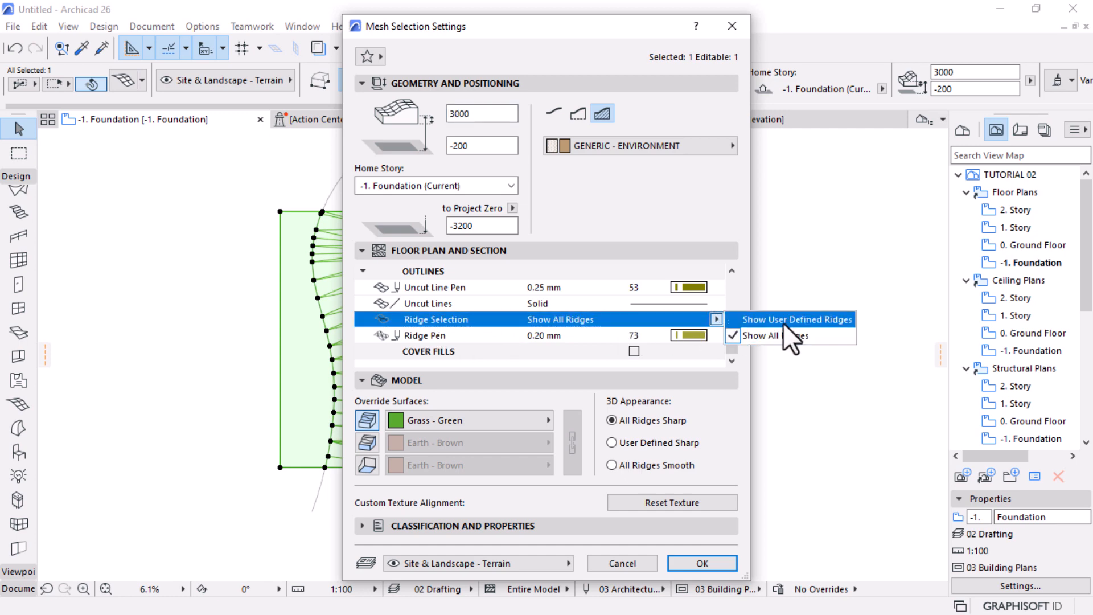
click(784, 322)
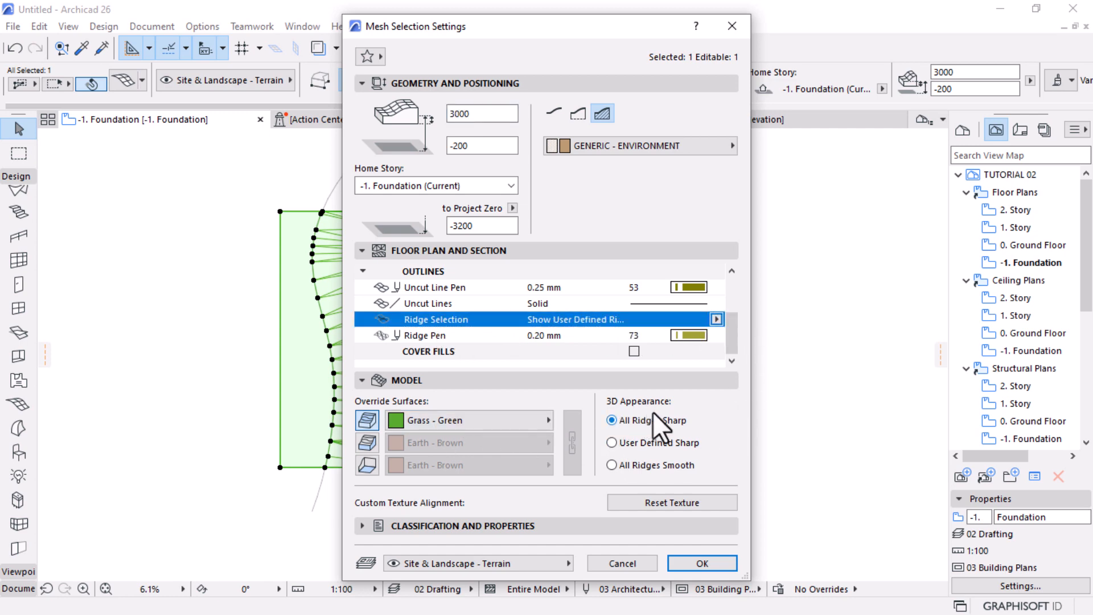
click(613, 464)
click(706, 565)
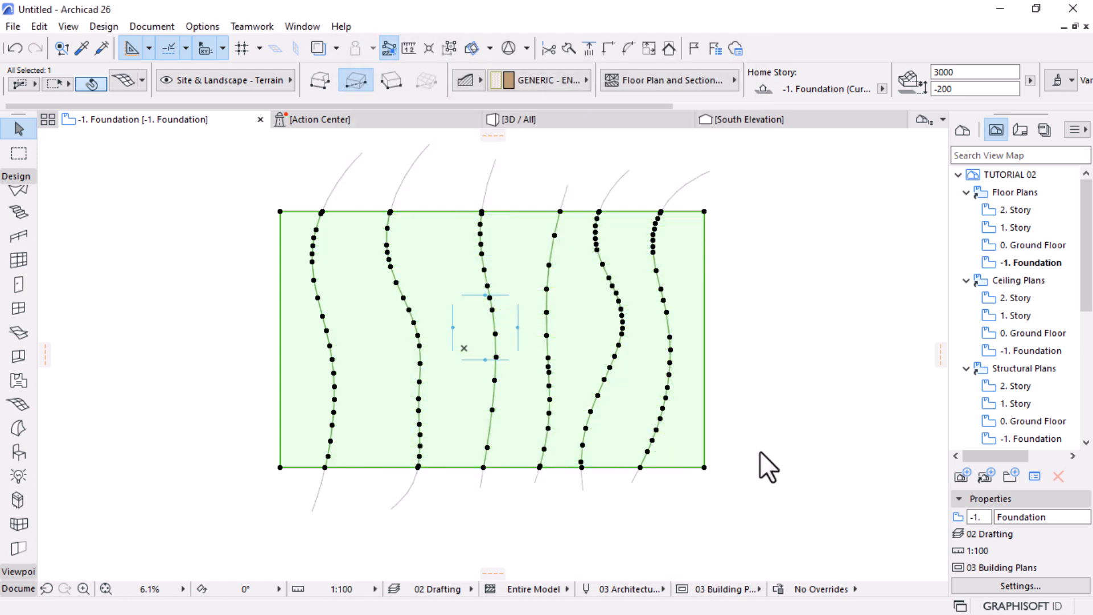
click(790, 395)
Delete the six guide contour curves that extend past the terrain mesh, keeping the mesh and its ridges
scroll(706, 467, down, 1)
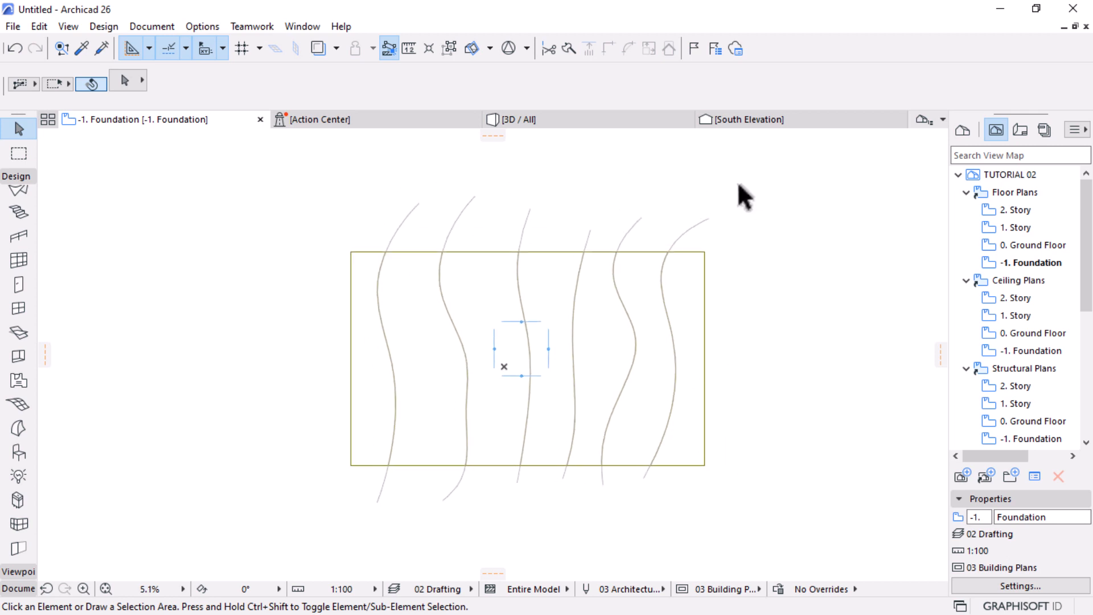
drag(742, 181, 391, 239)
key(Delete)
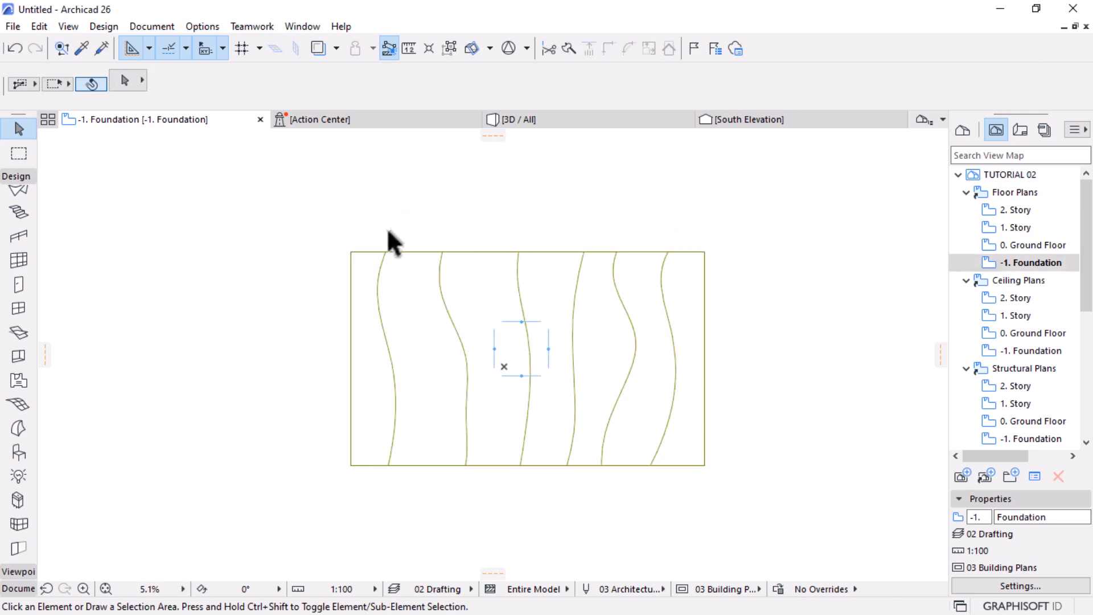
scroll(550, 332, up, 2)
click(709, 378)
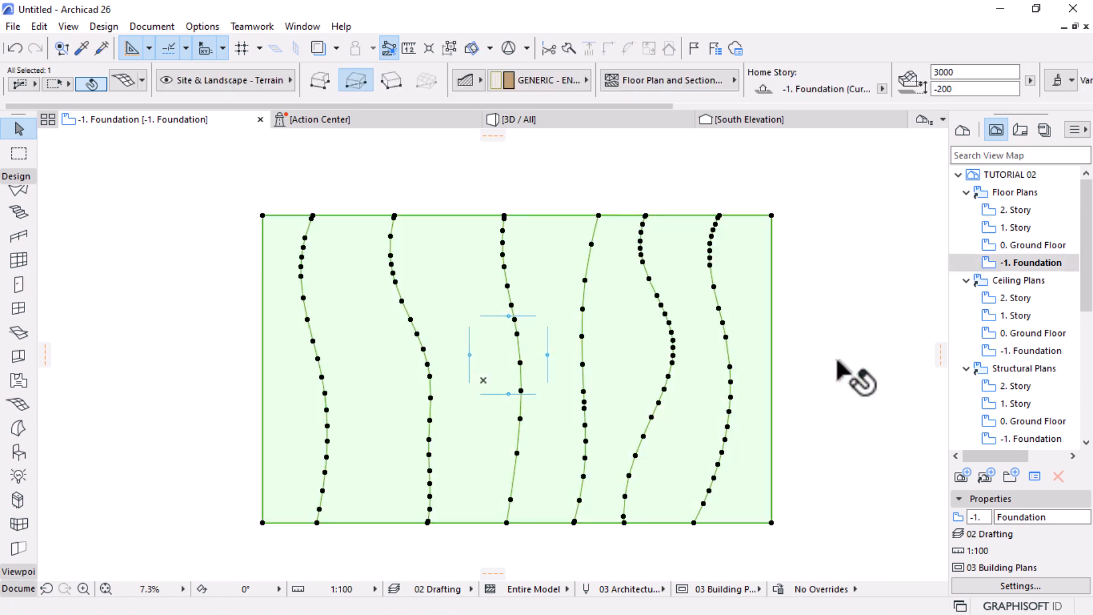
click(806, 361)
Inspect the terrain mesh's ridges and slope in 3D, and return to the Foundation plan to view its central area
click(552, 123)
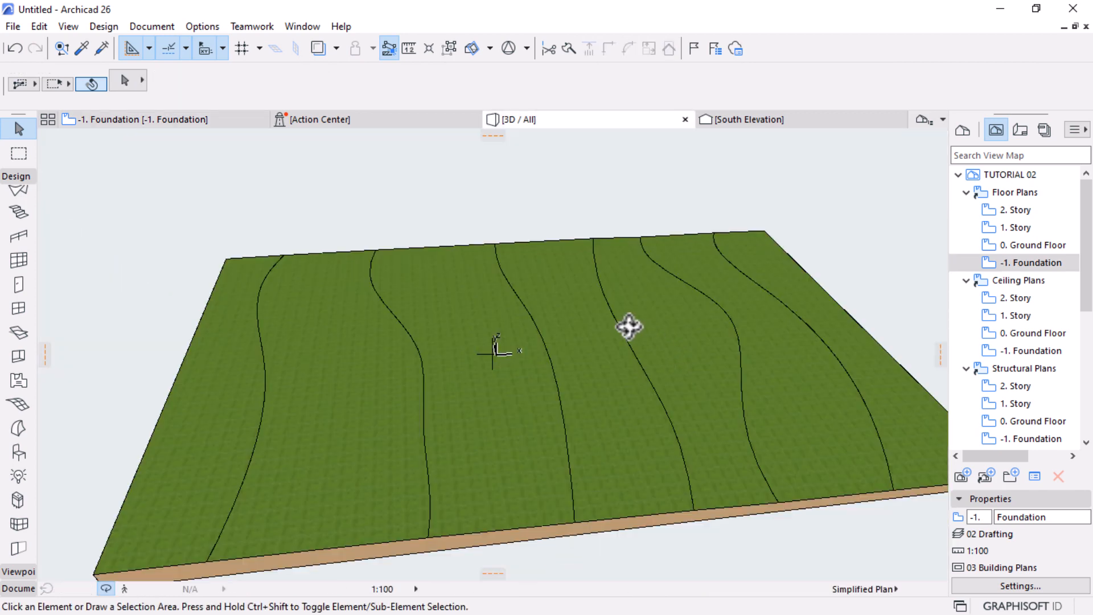
shift+middle_drag(630, 326, 712, 384)
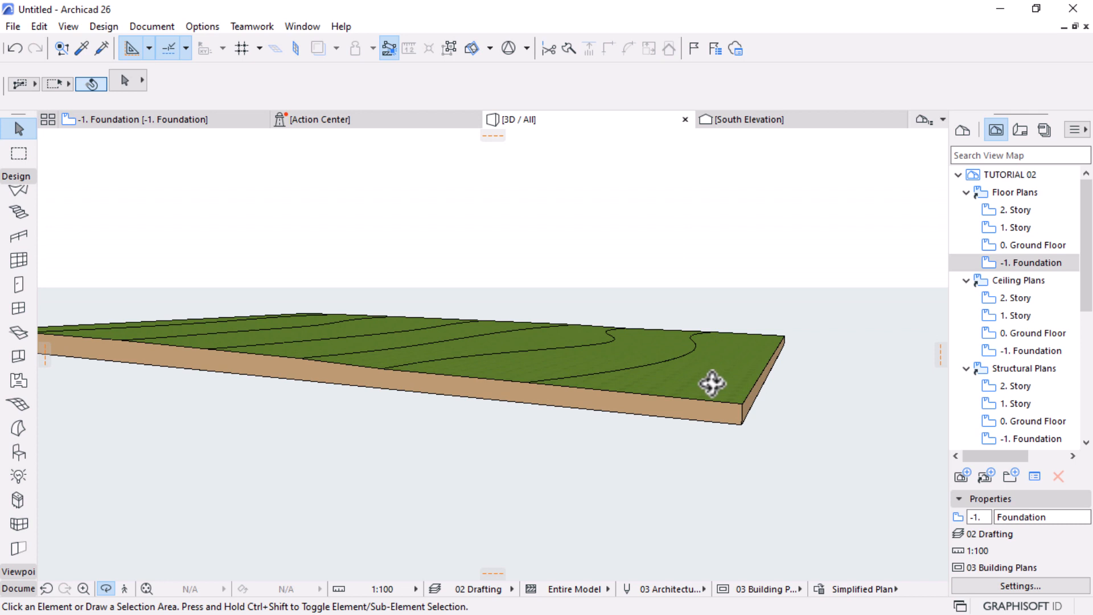
click(173, 121)
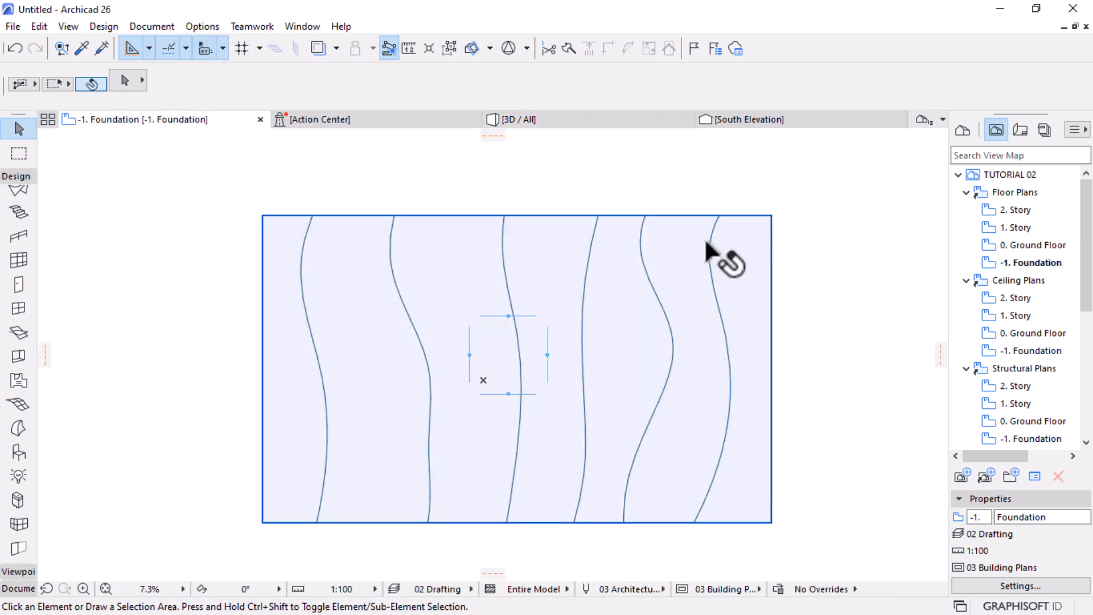
scroll(622, 318, up, 3)
scroll(540, 336, up, 4)
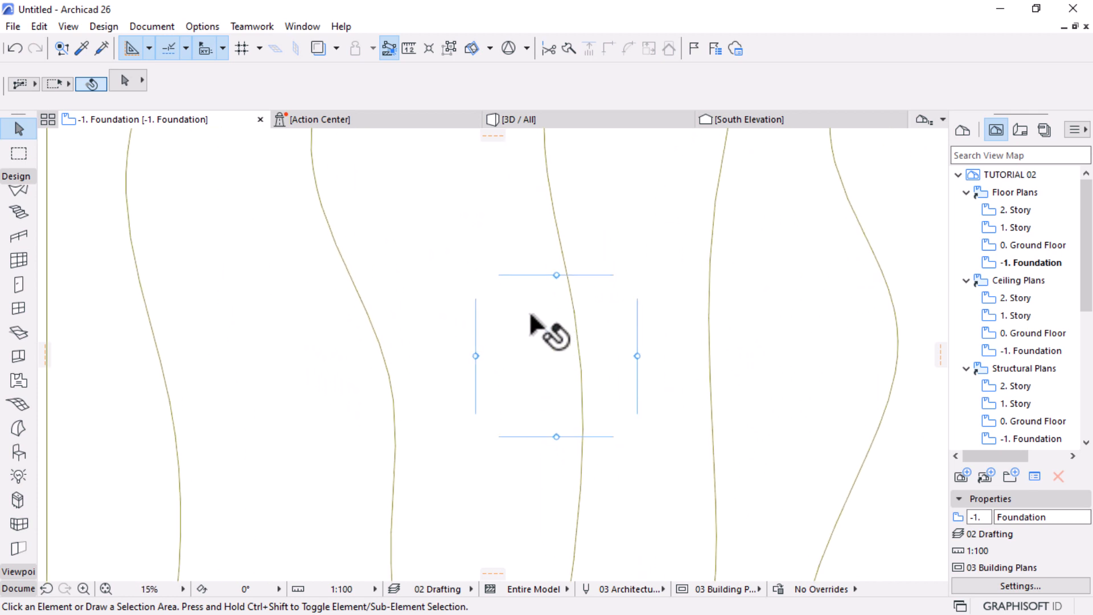
Open the 0. Ground Floor plan and frame the area between the elevation markers
click(1027, 249)
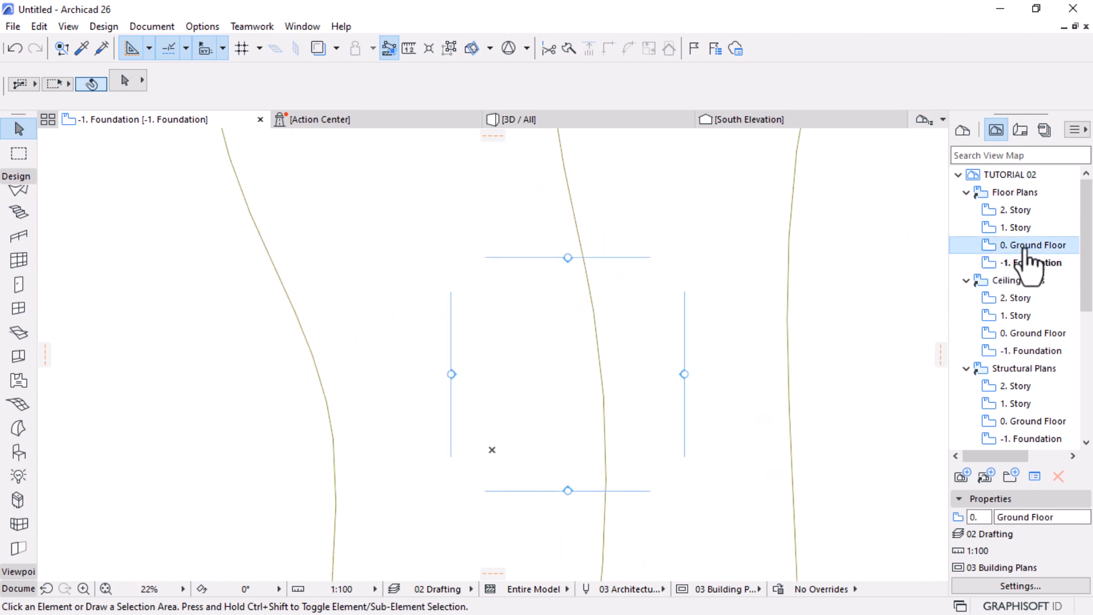
double_click(1025, 250)
scroll(655, 342, down, 3)
scroll(677, 353, up, 2)
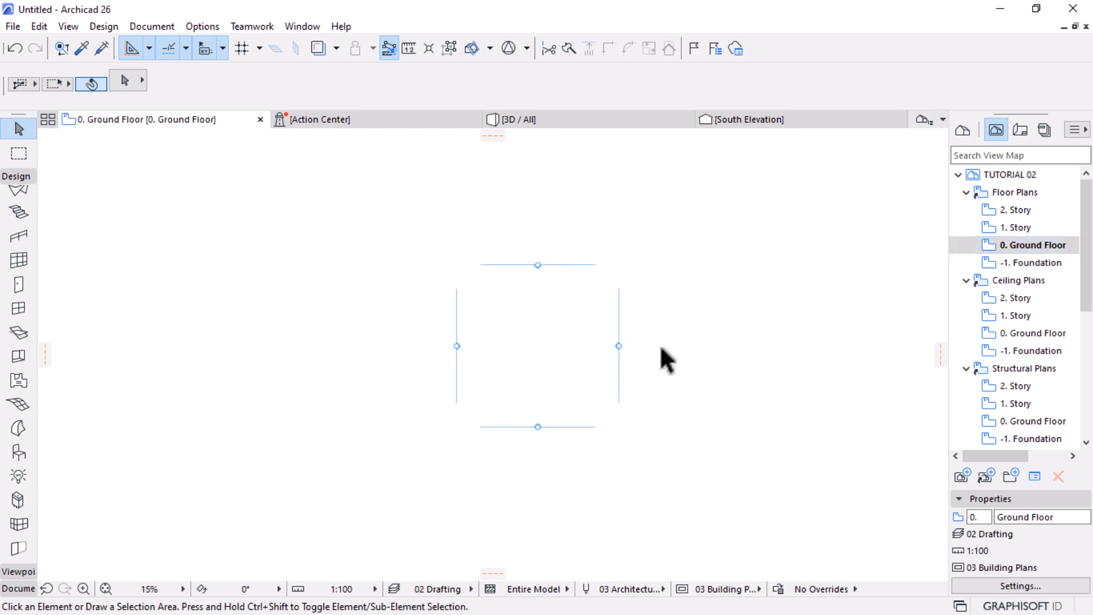
scroll(661, 353, up, 2)
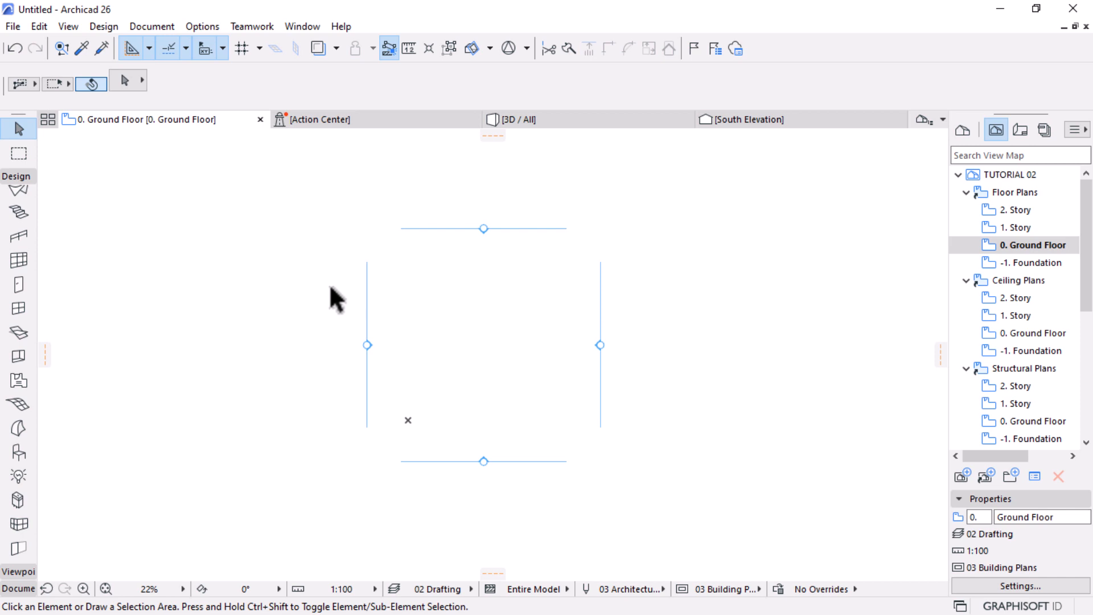
scroll(42, 222, up, 5)
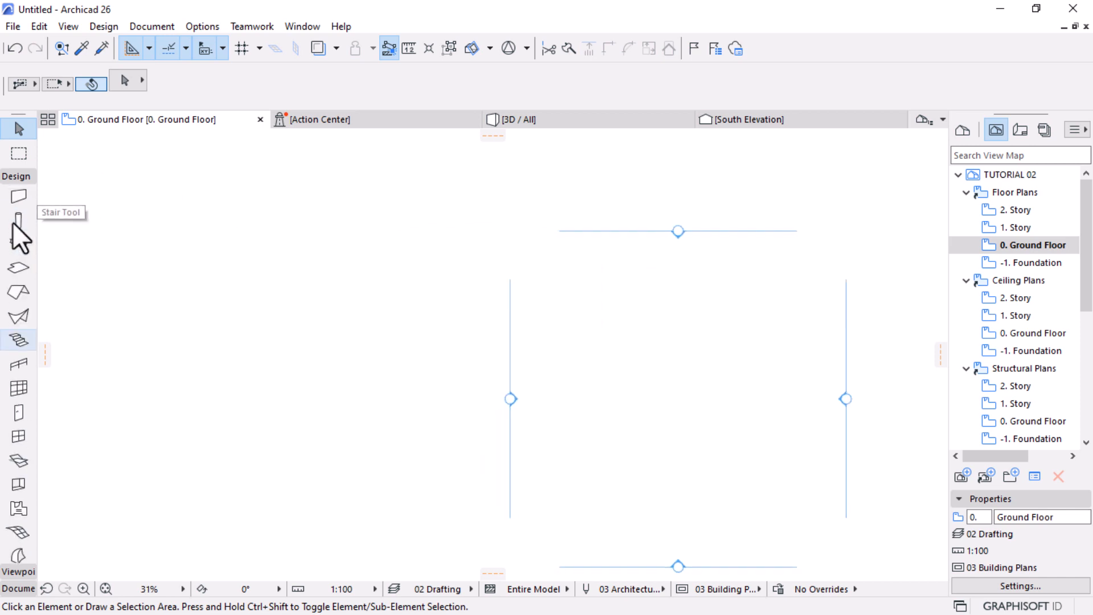
Start the Wall tool with a basic single-material structure and Brick - Structural as the building material
click(18, 197)
scroll(613, 340, down, 3)
scroll(539, 322, up, 2)
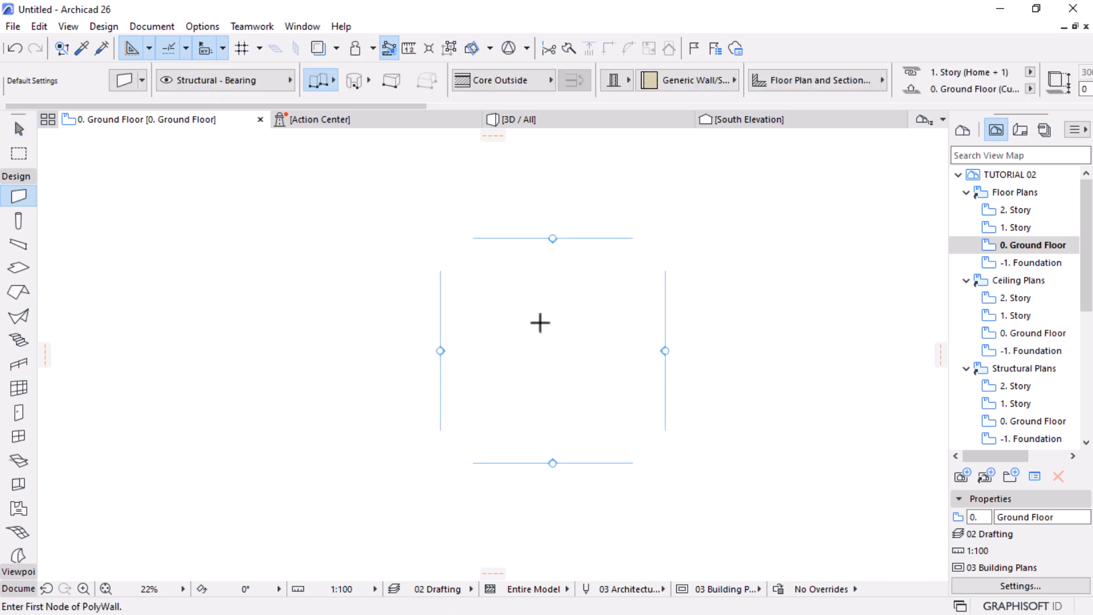
click(625, 81)
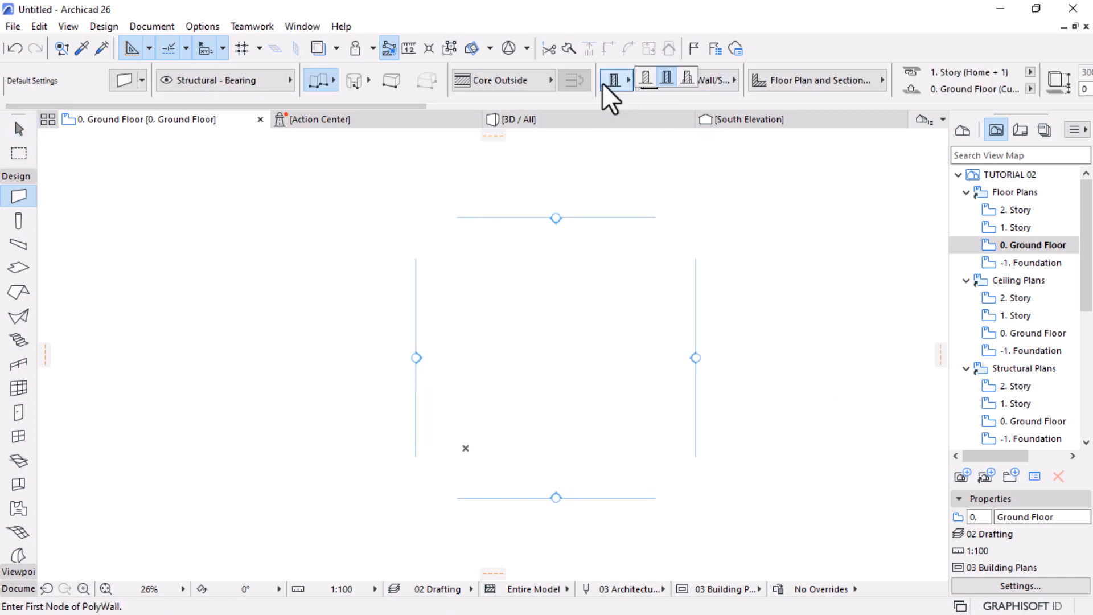
click(647, 80)
click(692, 85)
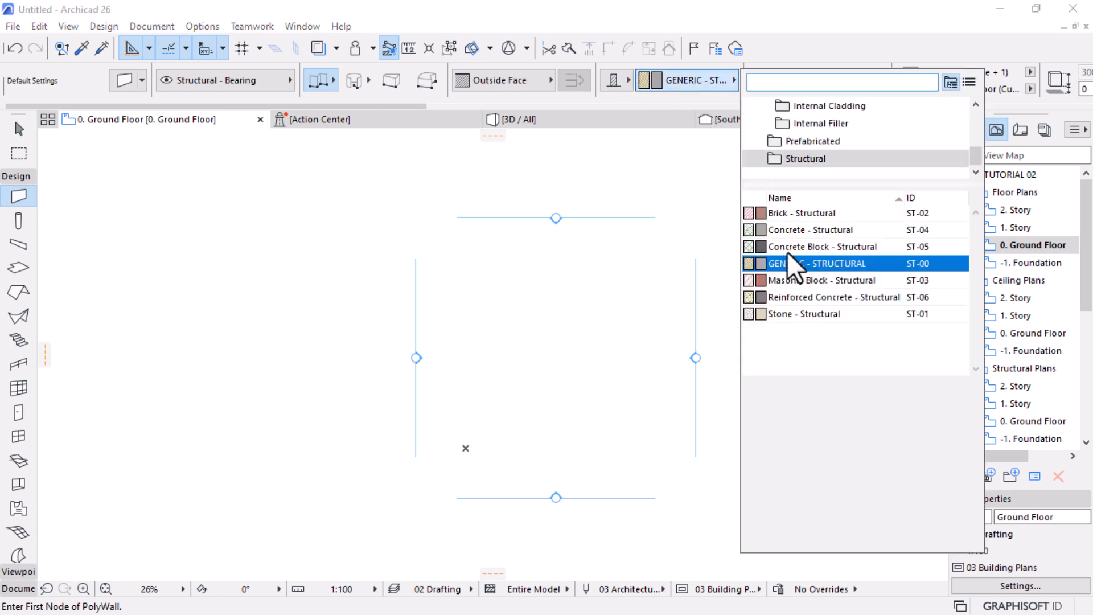
click(784, 215)
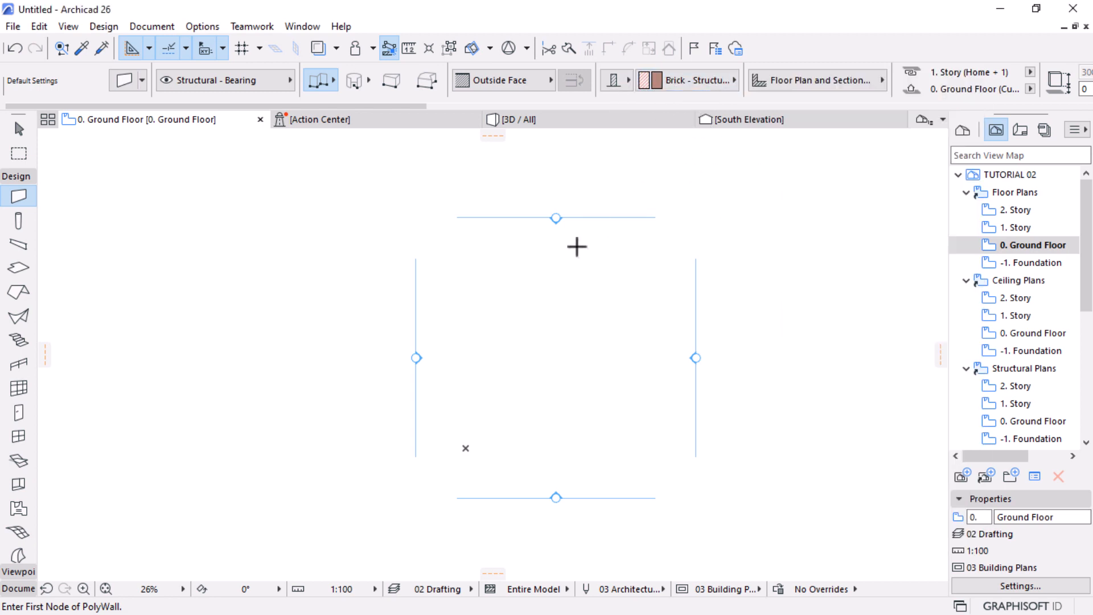
Set the wall geometry method to Rectangular
scroll(668, 78, right, 5)
click(731, 79)
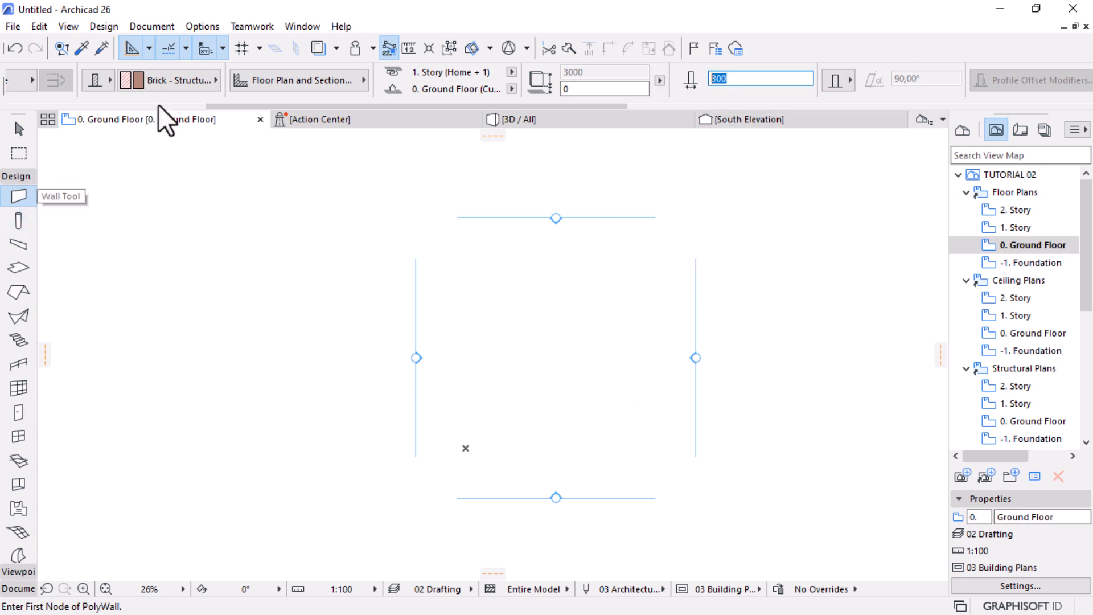
scroll(272, 76, left, 5)
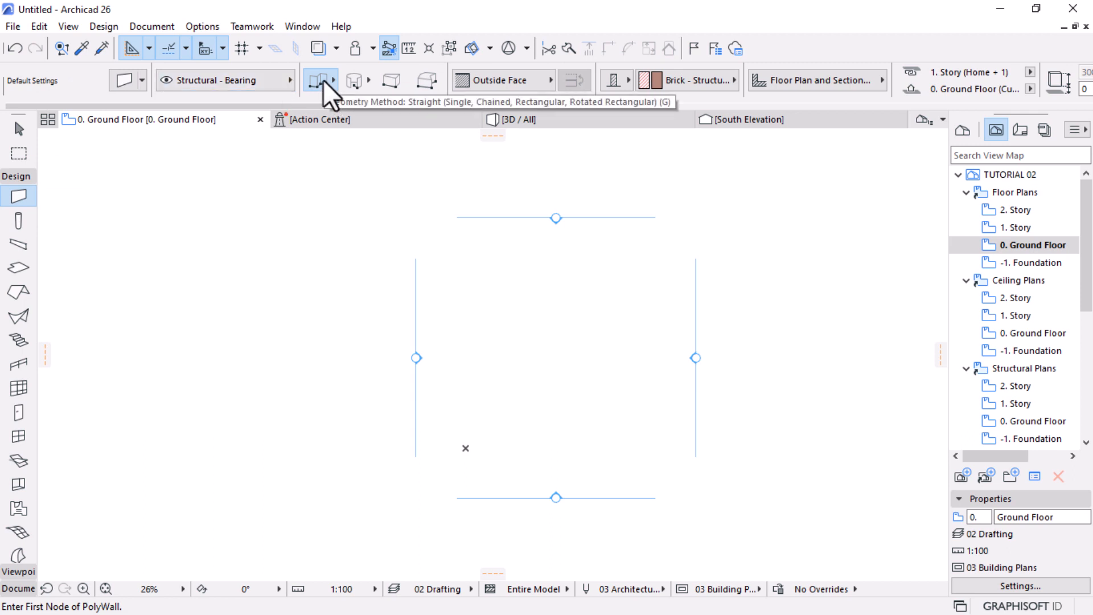
click(323, 80)
click(388, 68)
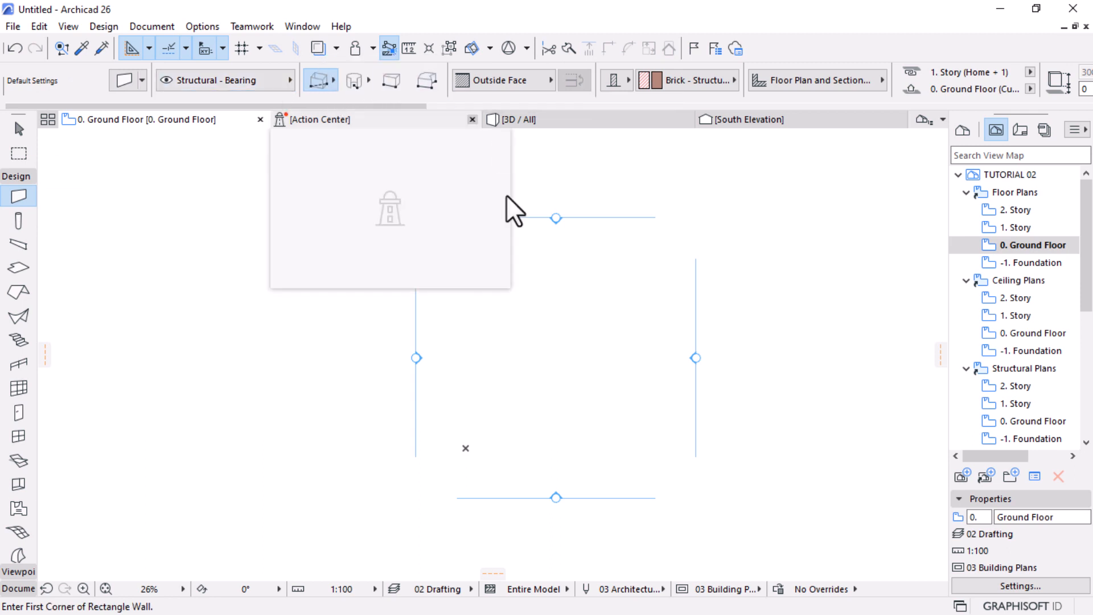
Try a rectangular brick wall outline of 7800 by 8600 between the elevation markers, and undo it
click(639, 249)
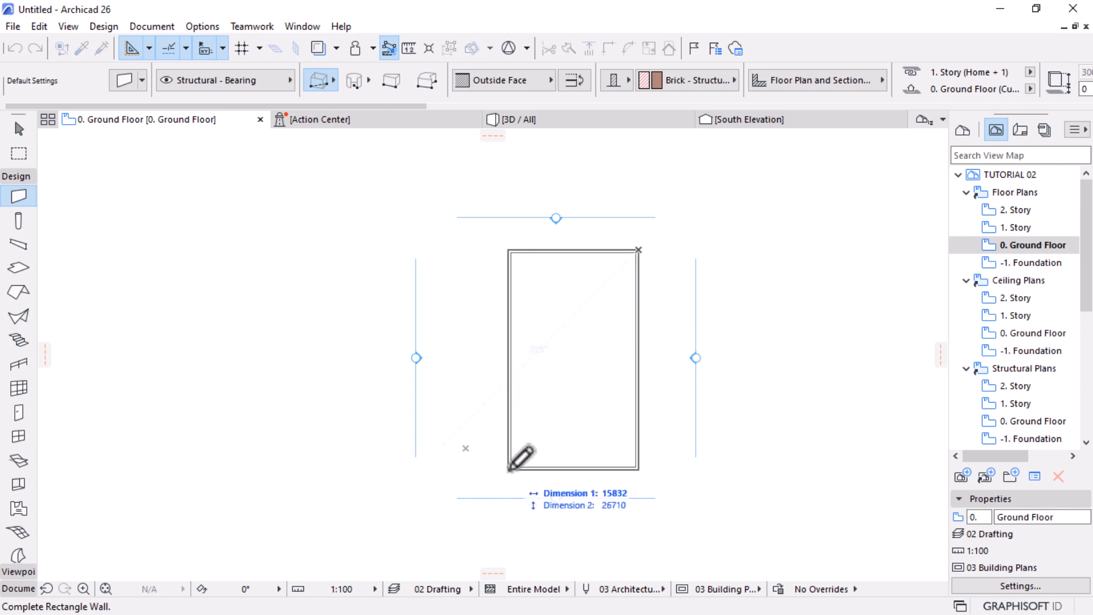
text(1)
key(BackSpace)
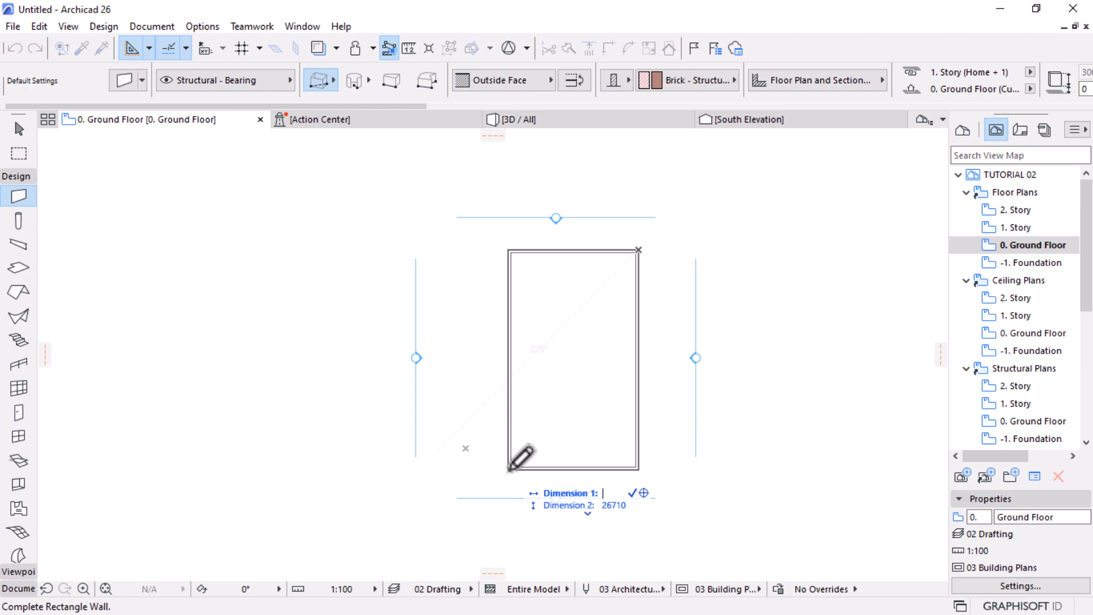
text(7800)
key(Tab)
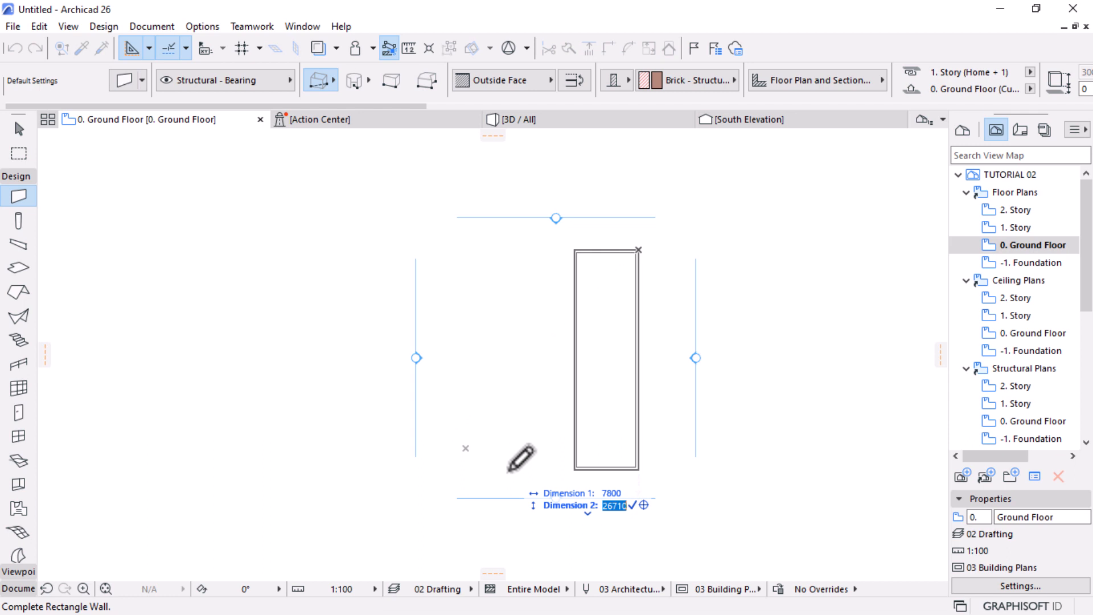
text(8600)
key(Return)
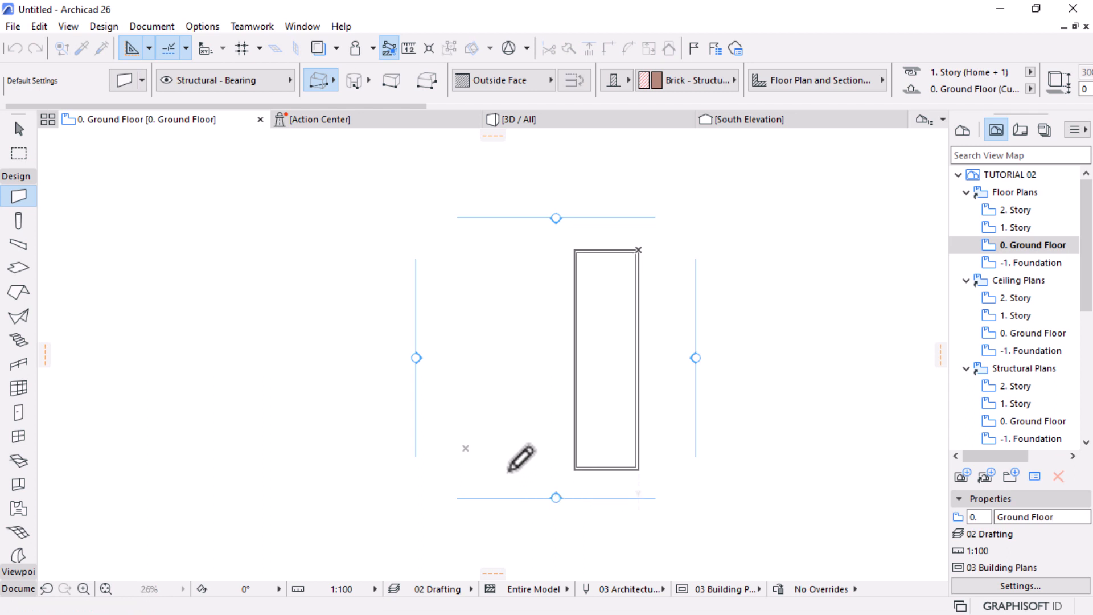
scroll(610, 297, up, 4)
scroll(612, 295, up, 2)
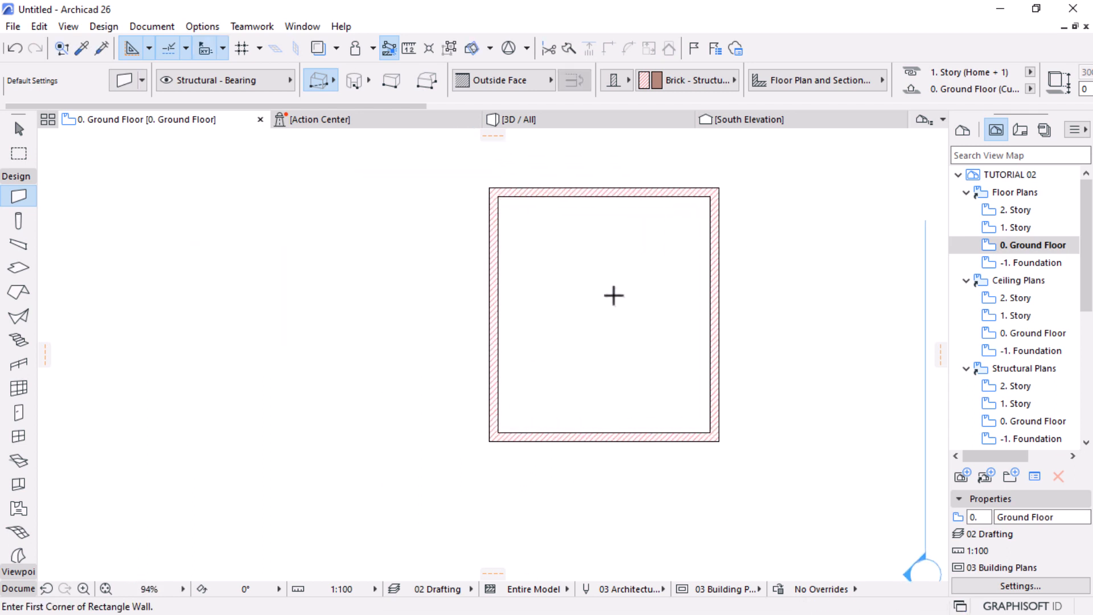
key(ctrl+z)
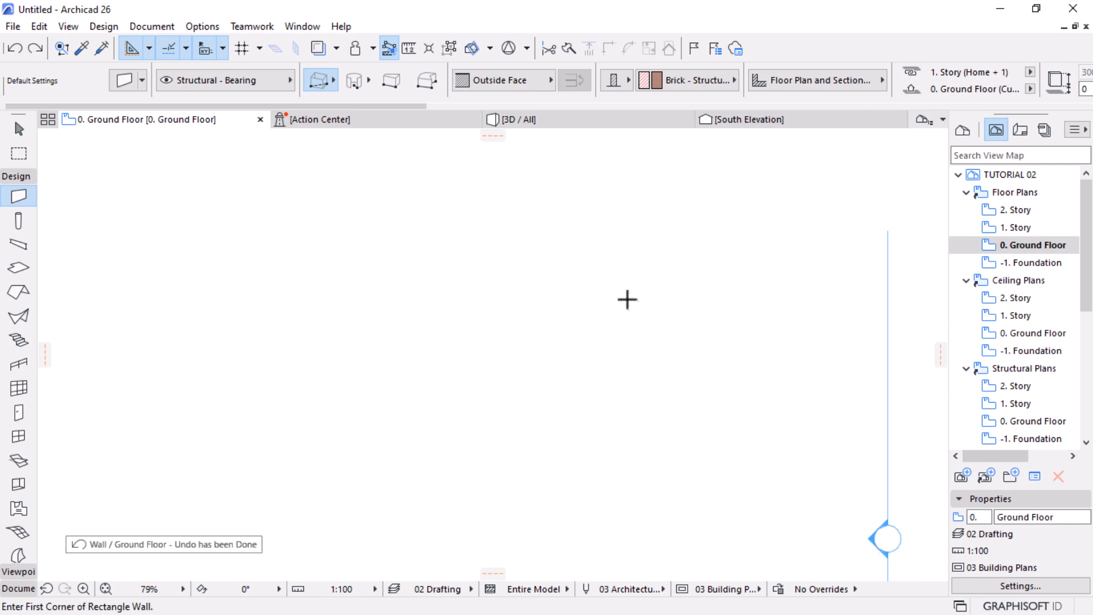
Draw a rectangular brick wall outline 7800 wide and 18600 long between the elevation markers on the Ground Floor
click(542, 268)
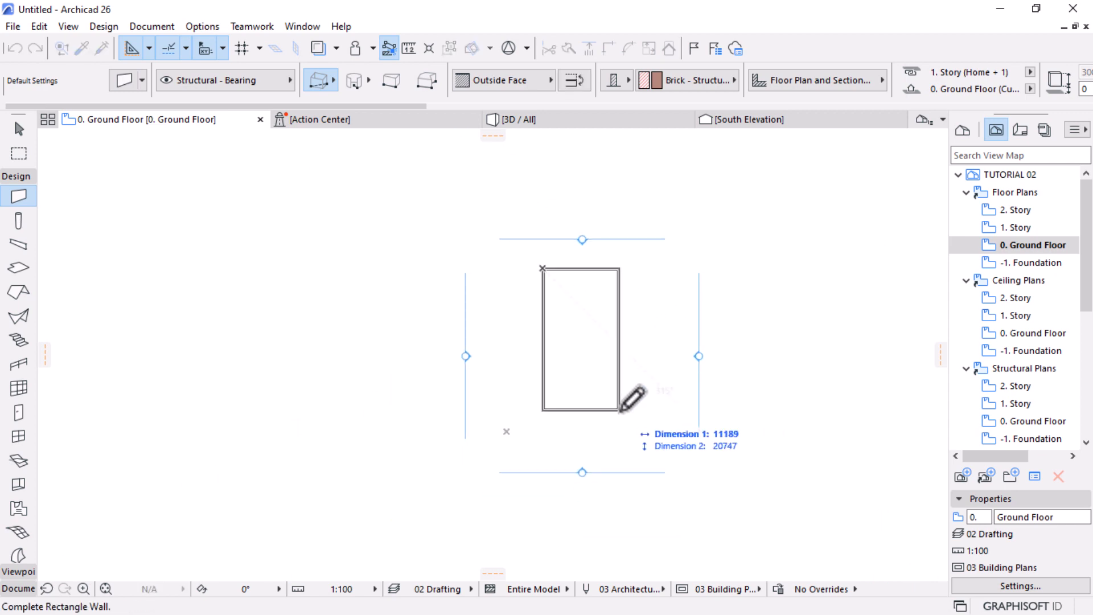
text(7800)
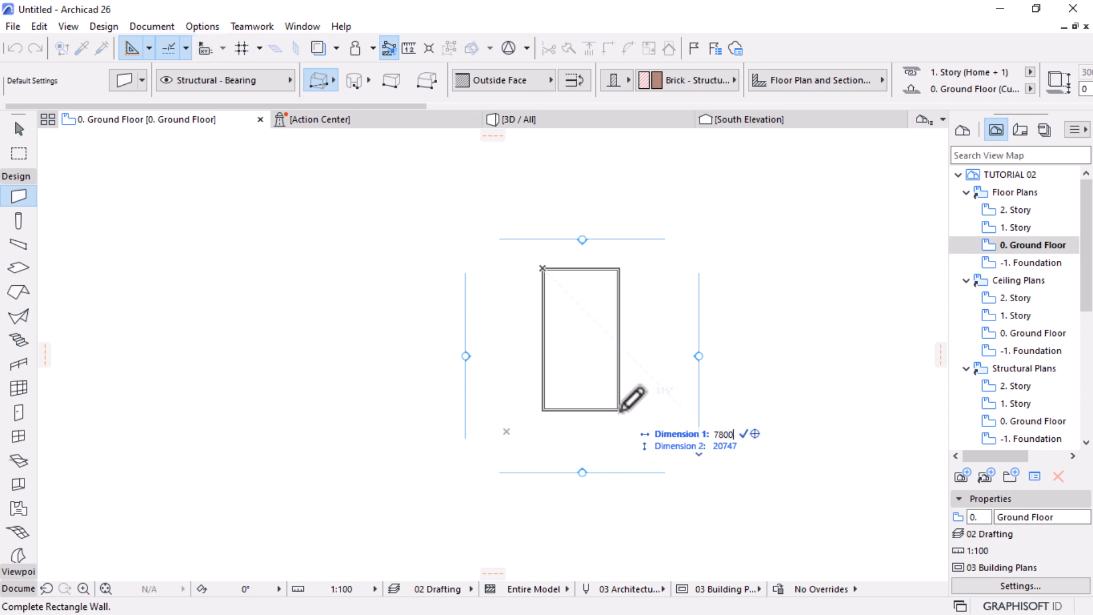
key(Tab)
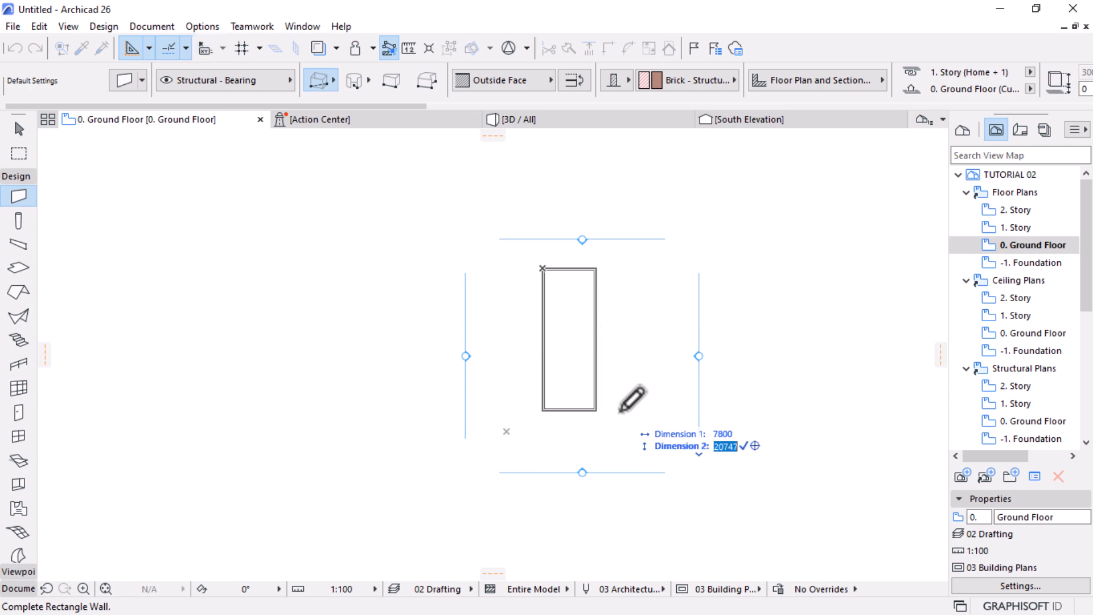
text(1800)
key(BackSpace)
key(BackSpace)
text(600)
key(Return)
scroll(571, 300, up, 2)
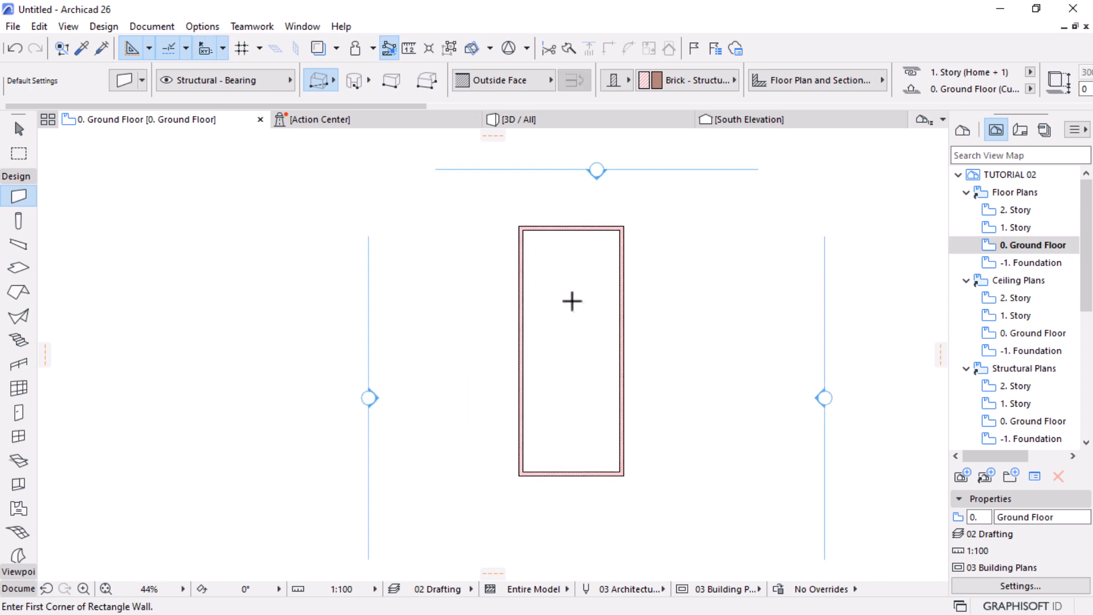
scroll(576, 288, up, 2)
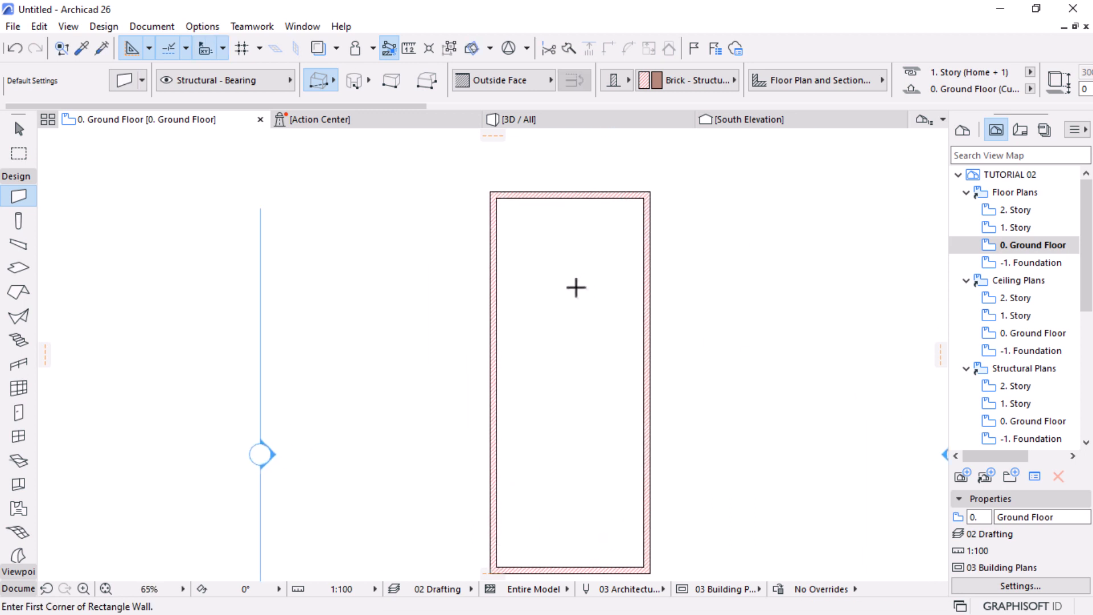
scroll(576, 288, down, 2)
scroll(549, 236, up, 1)
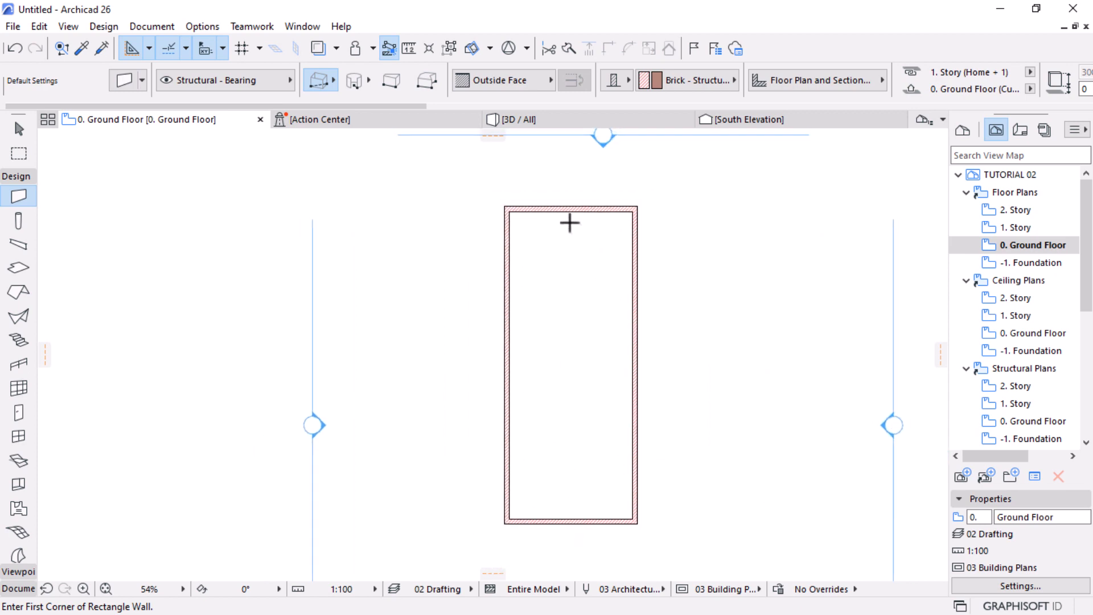
scroll(622, 251, down, 2)
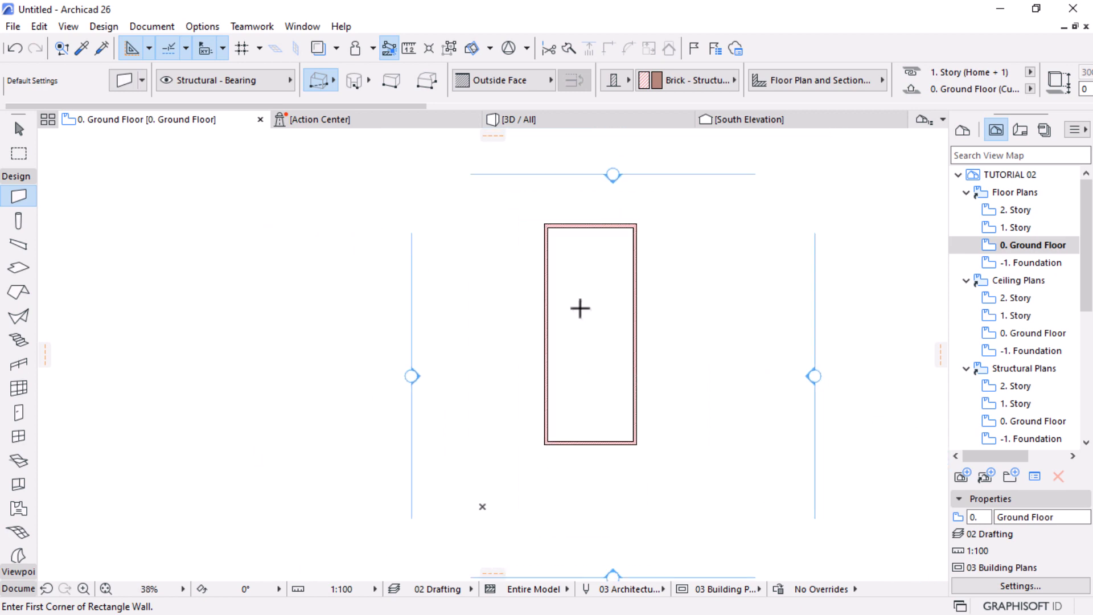
scroll(590, 259, up, 2)
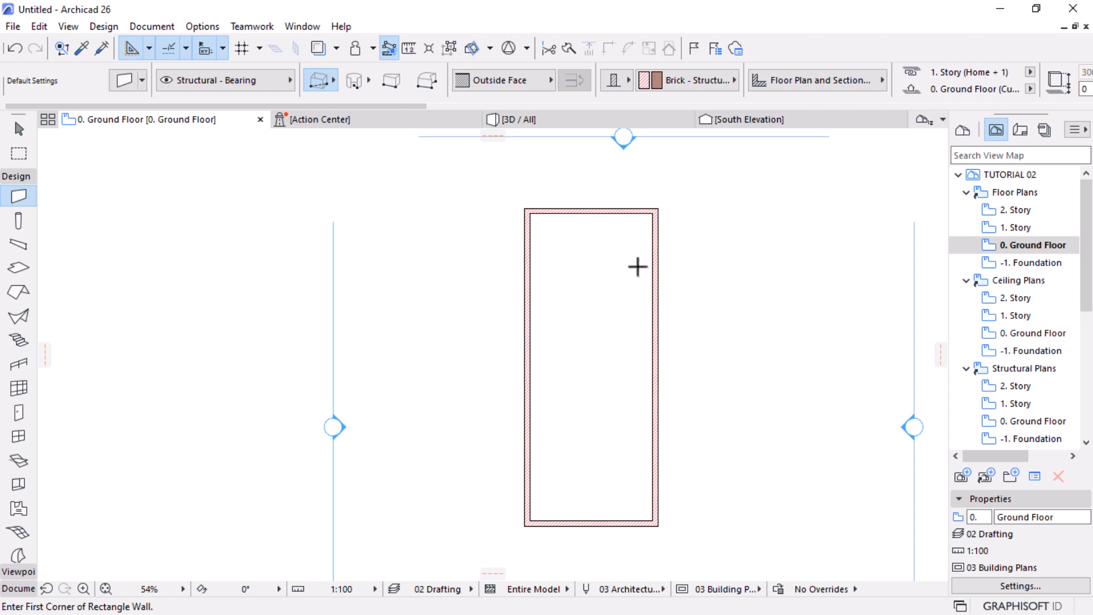
scroll(618, 197, up, 1)
Drag a copy of the brick outline's upper wall down so it sits flush against that wall's inner face
click(18, 129)
key(ctrl+a)
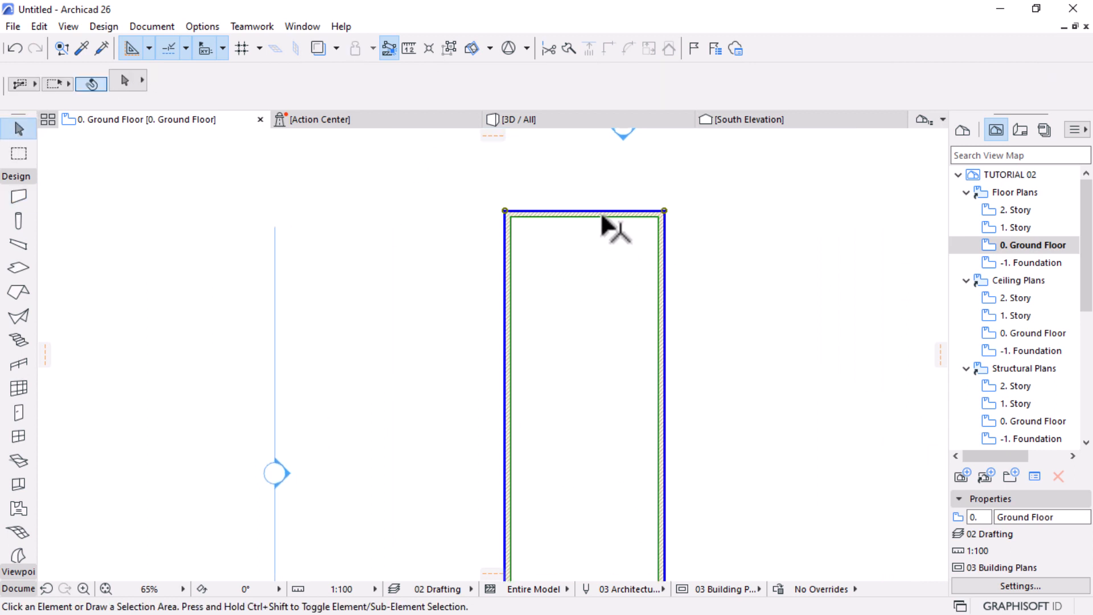
scroll(639, 177, up, 4)
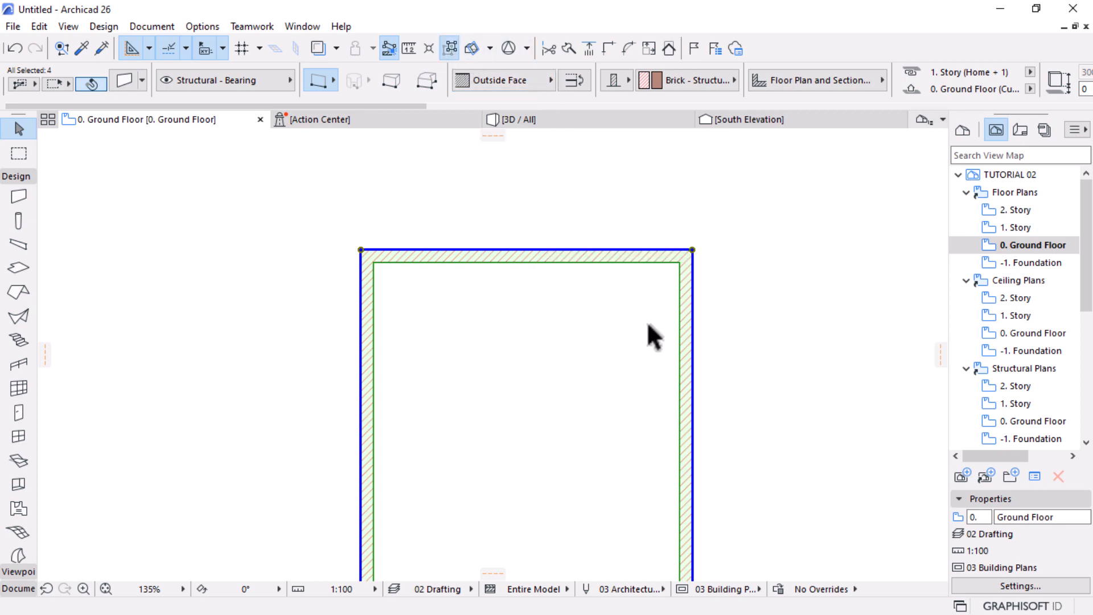
click(769, 354)
click(552, 251)
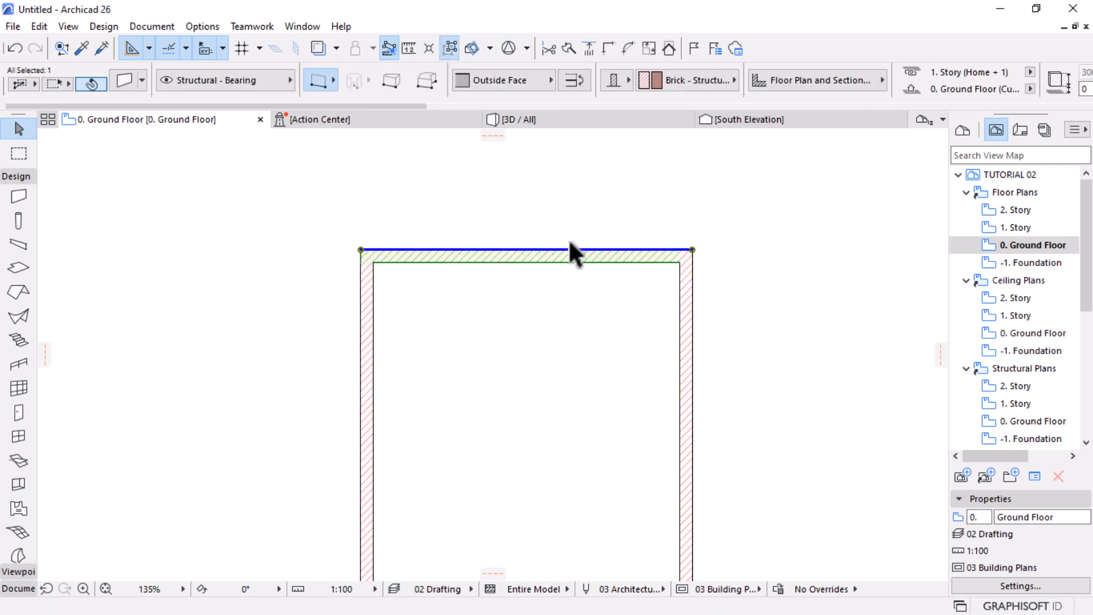
scroll(569, 251, up, 2)
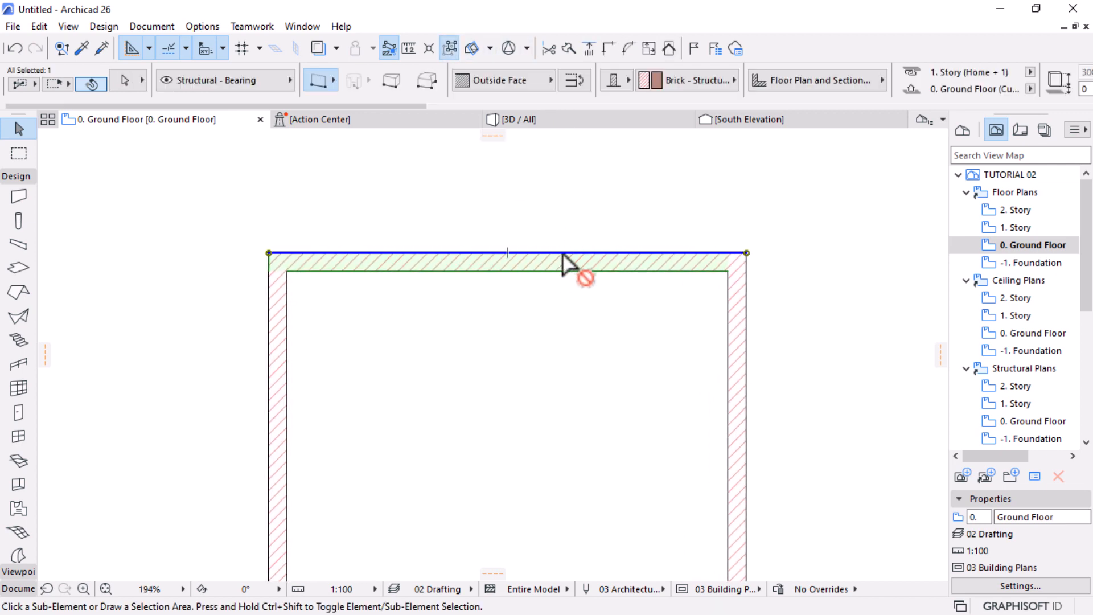
key(ctrl+d)
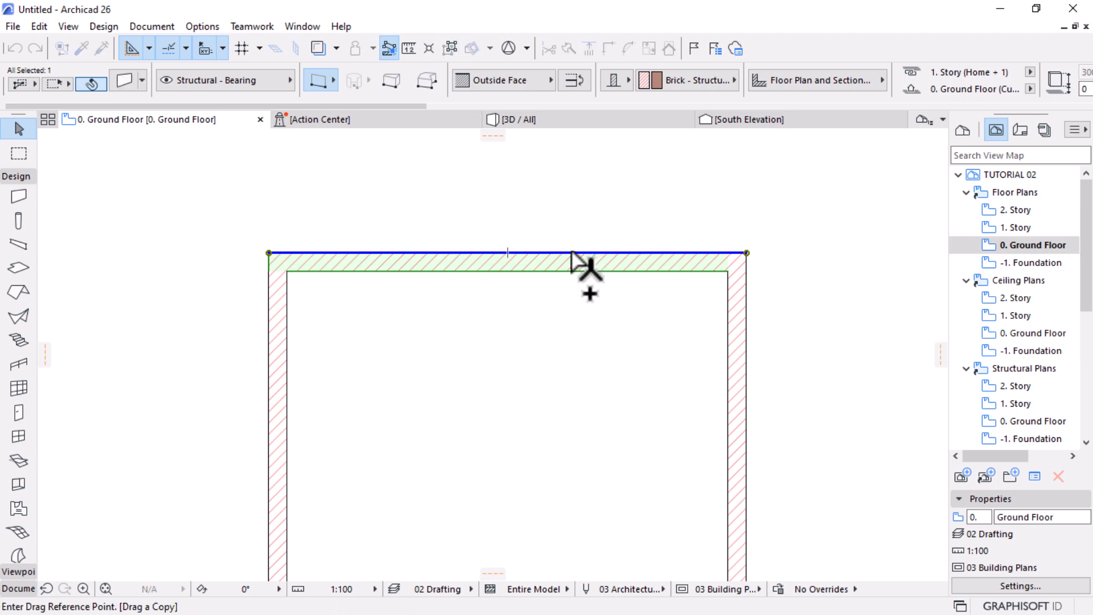
click(571, 252)
click(571, 271)
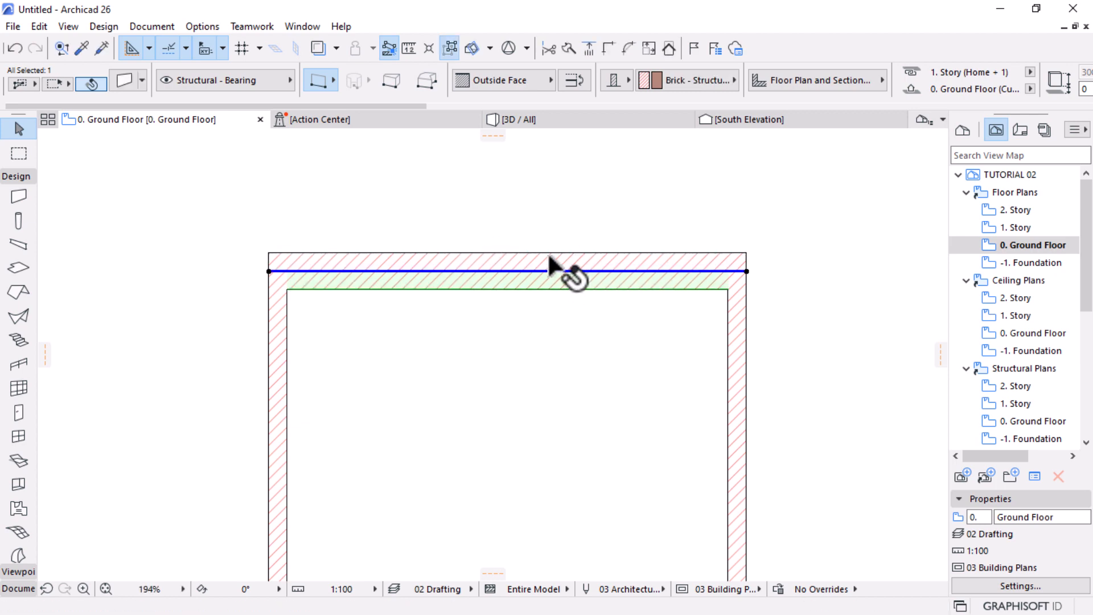
Move the copied wall 5200 straight down into the outline as a cross wall
key(ctrl+d)
click(798, 212)
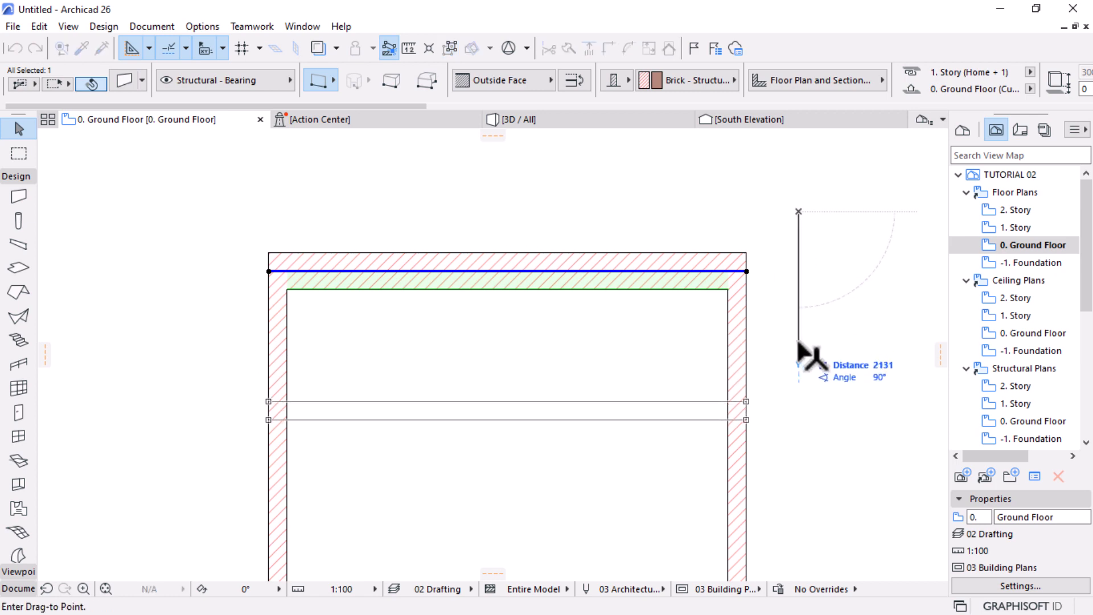
text(5200)
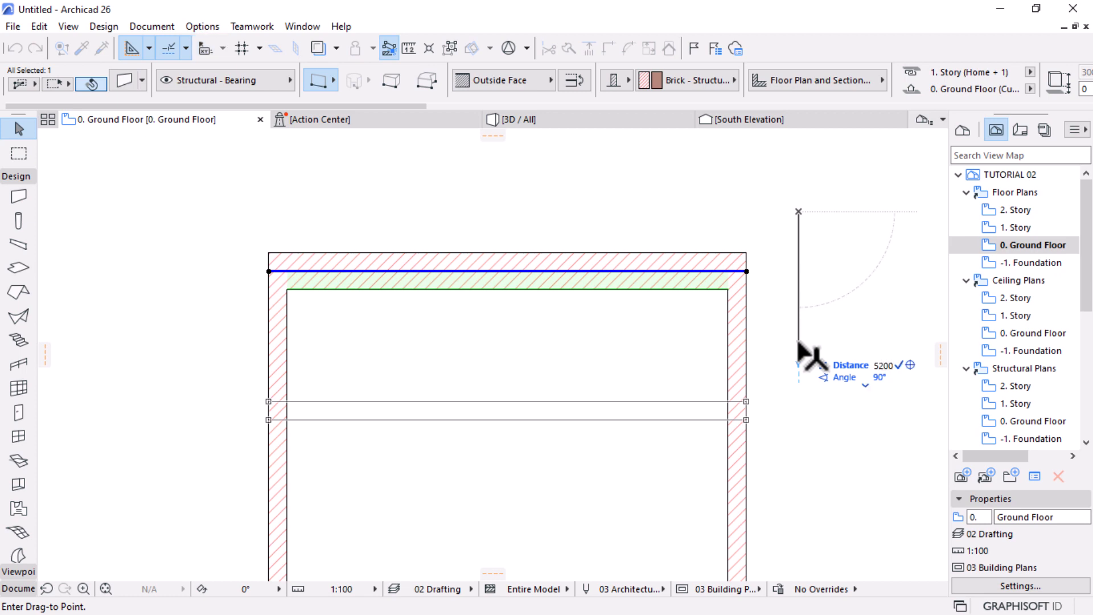
key(Return)
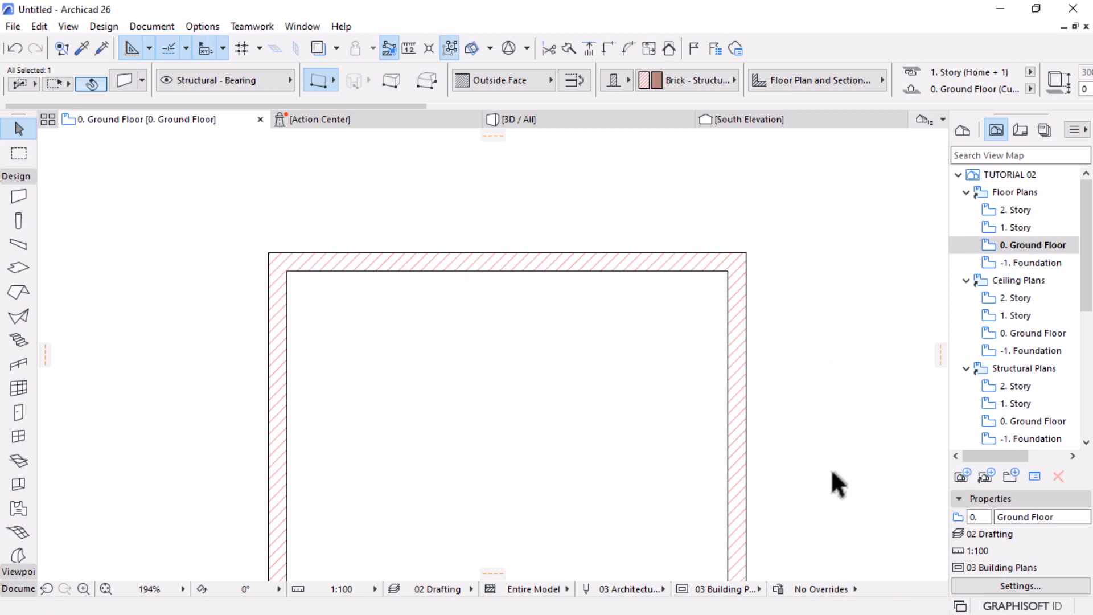
Set the new cross wall's thickness to 150 and clear the selection
scroll(721, 308, down, 5)
scroll(695, 384, up, 2)
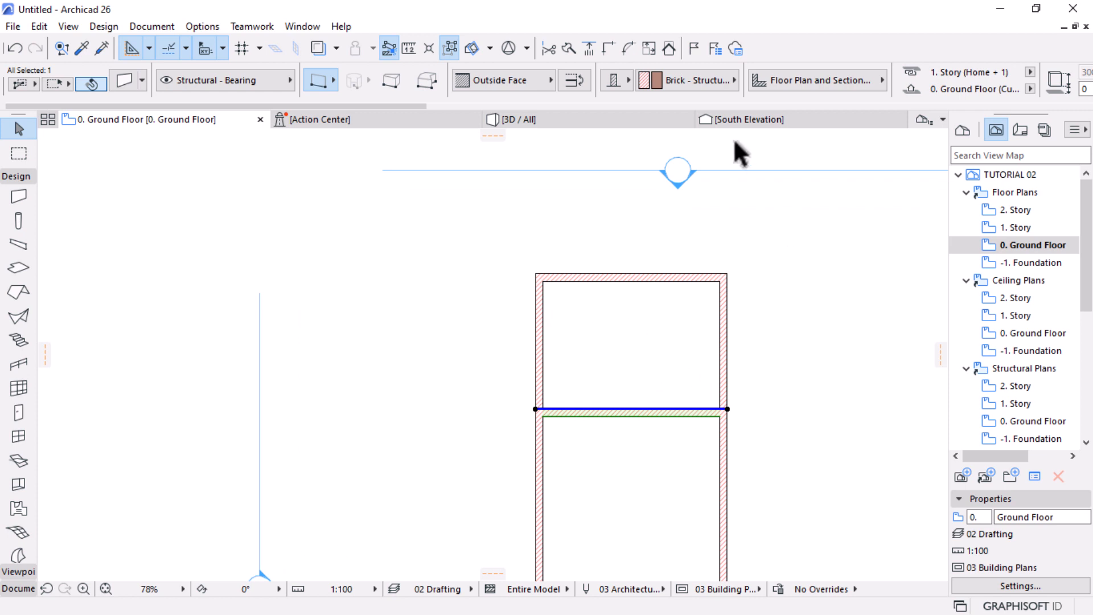
scroll(797, 74, right, 5)
scroll(792, 80, right, 1)
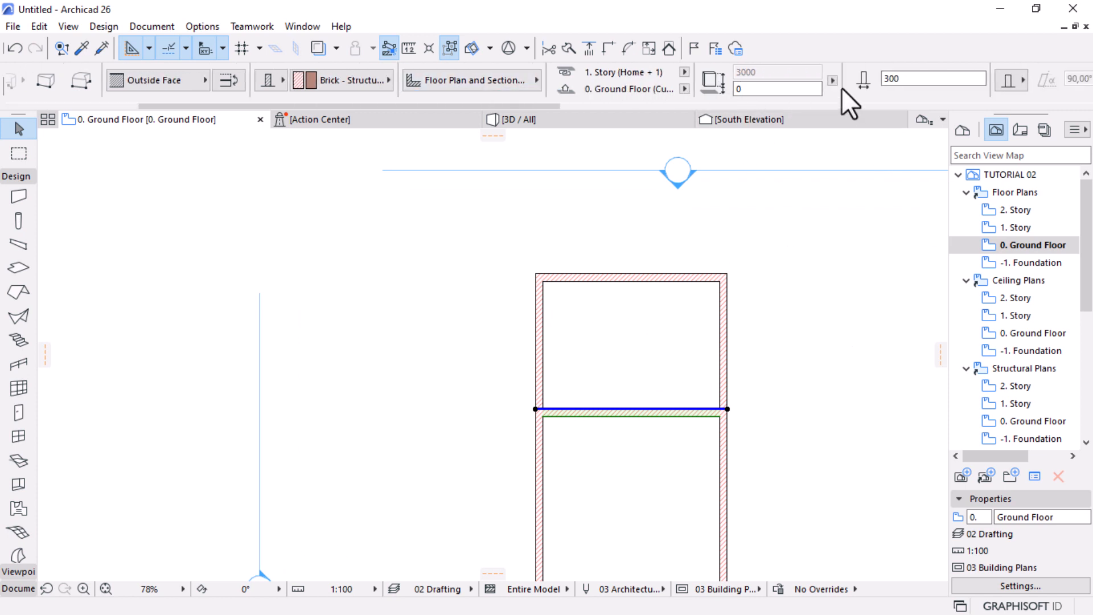
click(911, 78)
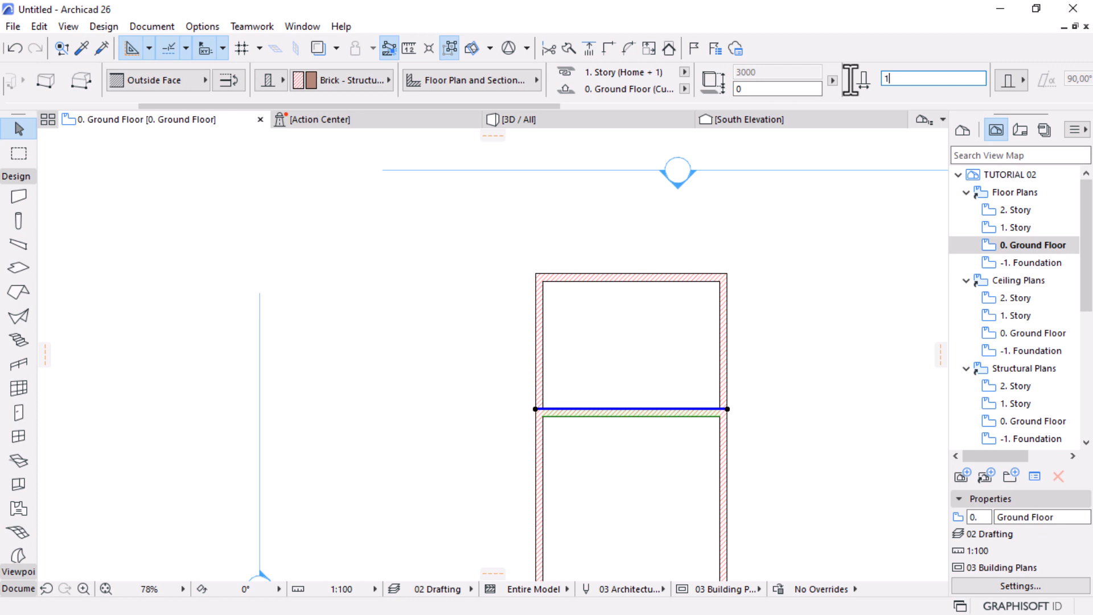
key(Return)
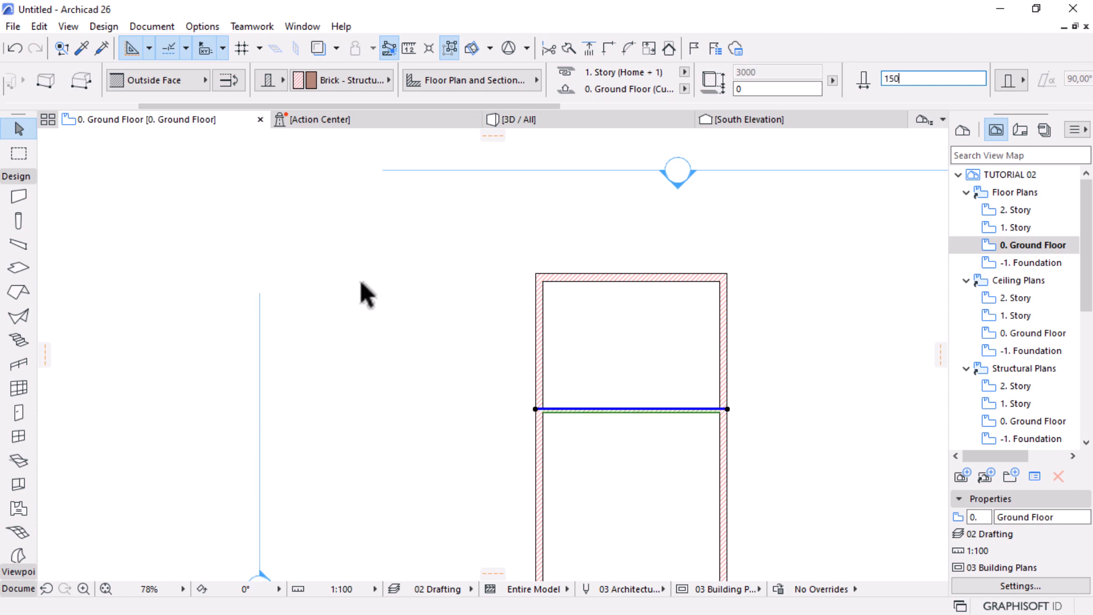
click(360, 278)
Drag a copy of the outline's lower wall up so it sits flush against that wall's inner face
scroll(561, 378, down, 3)
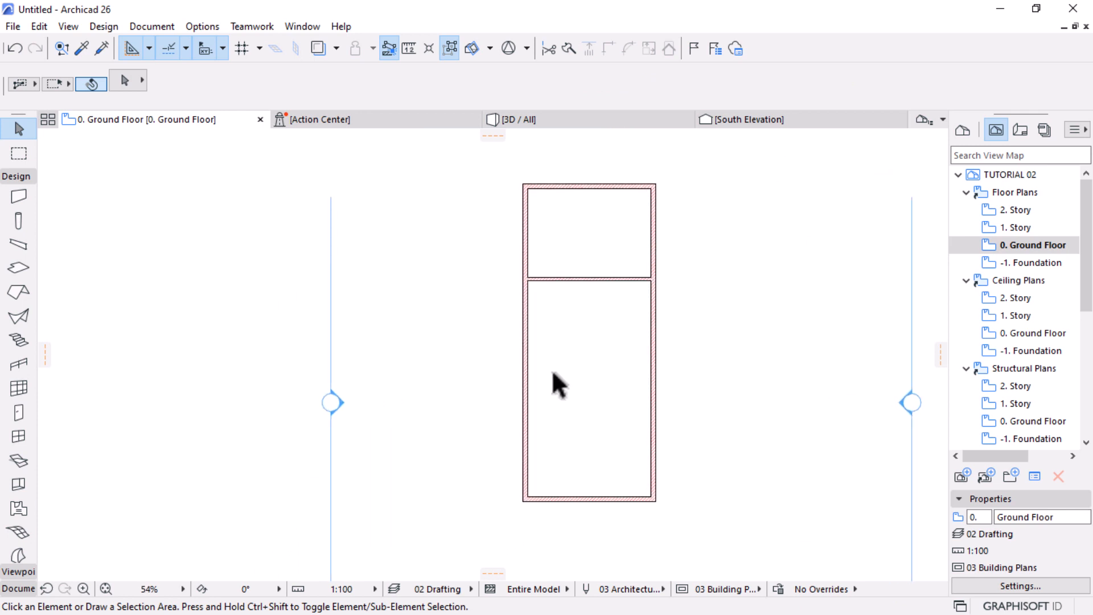
scroll(590, 456, up, 3)
click(589, 472)
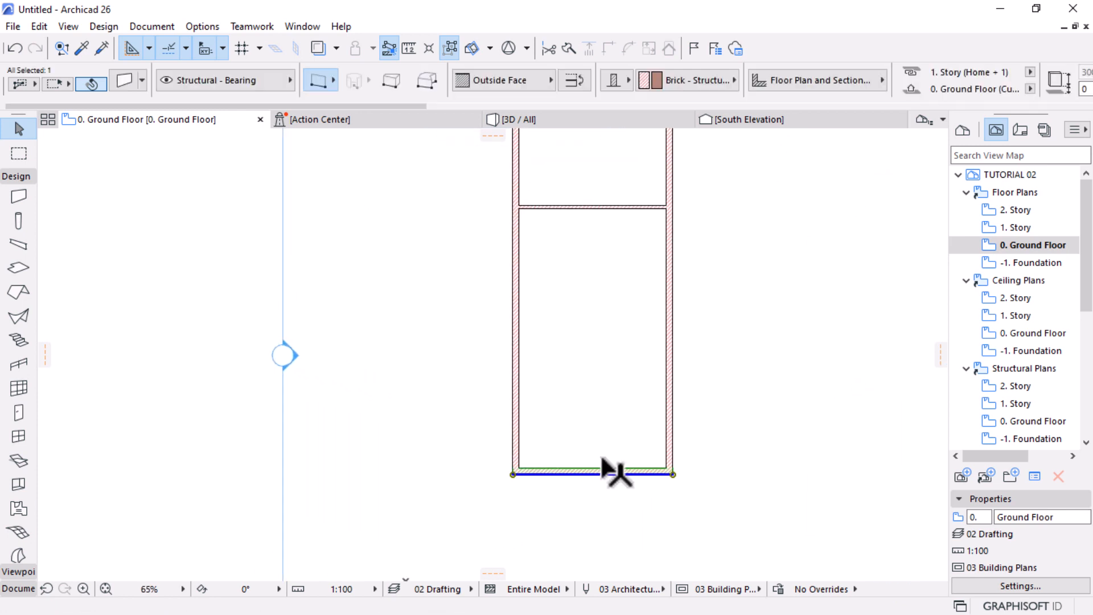
scroll(605, 467, up, 3)
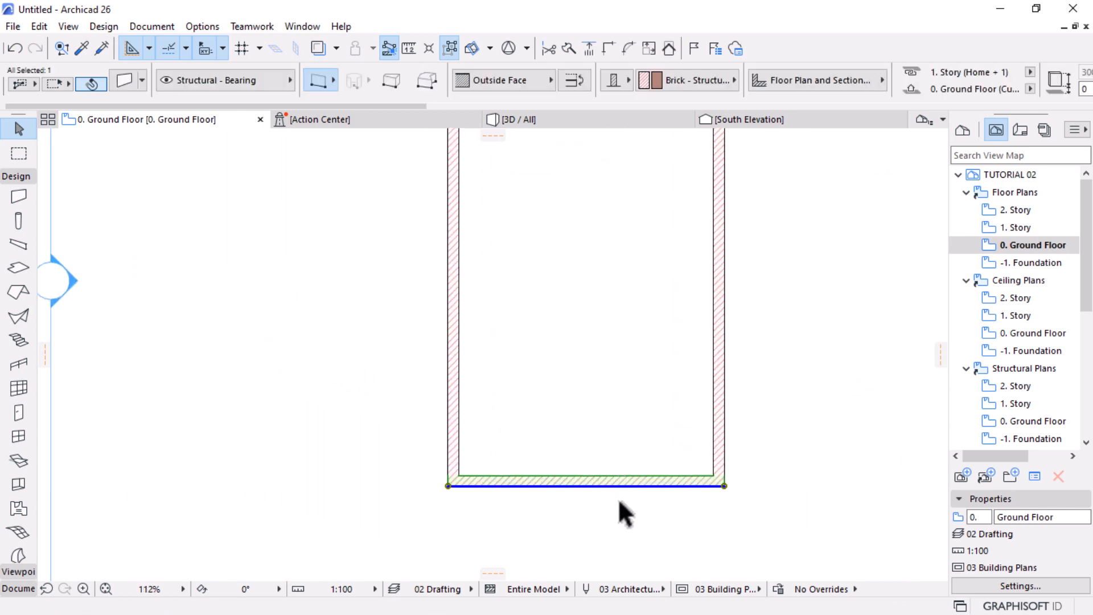
key(ctrl+d)
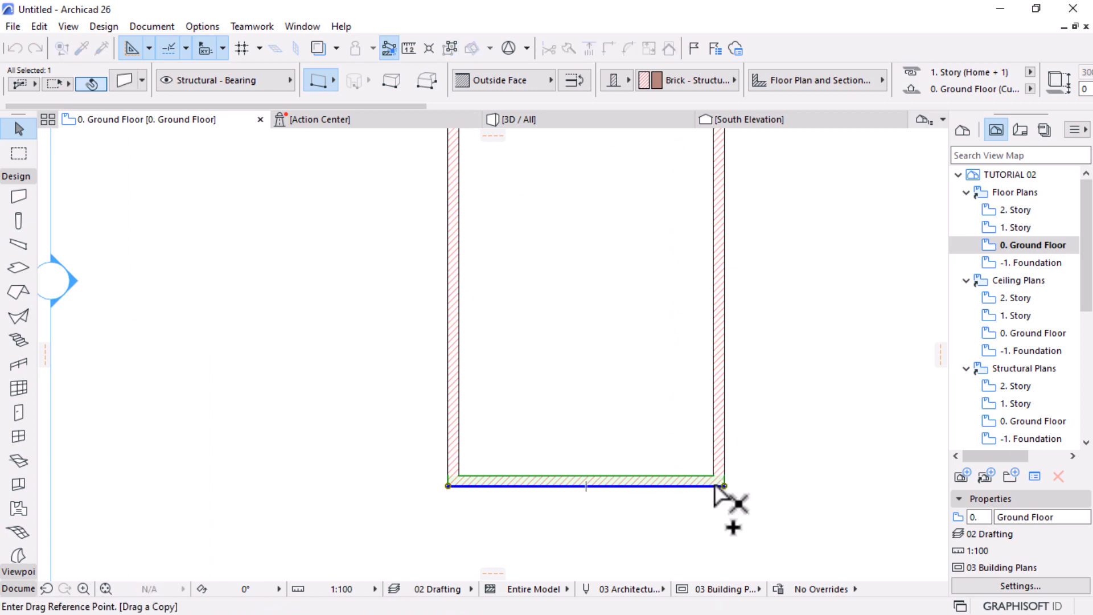
click(715, 487)
click(713, 475)
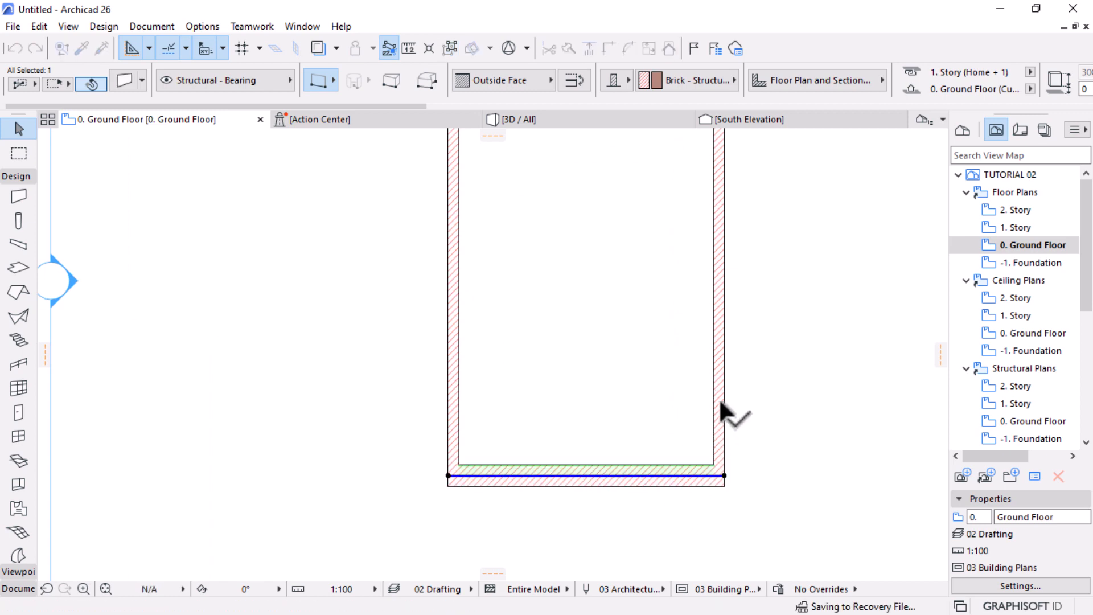
Move the copy of the lower wall 4600 straight up inside the outline
key(ctrl+d)
click(662, 475)
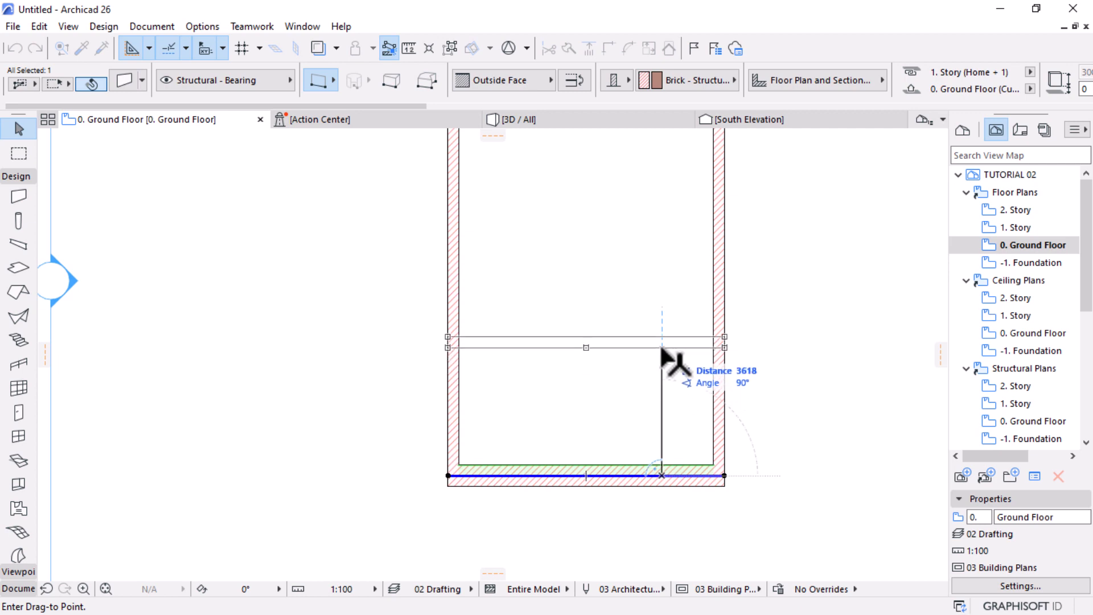
text(46)
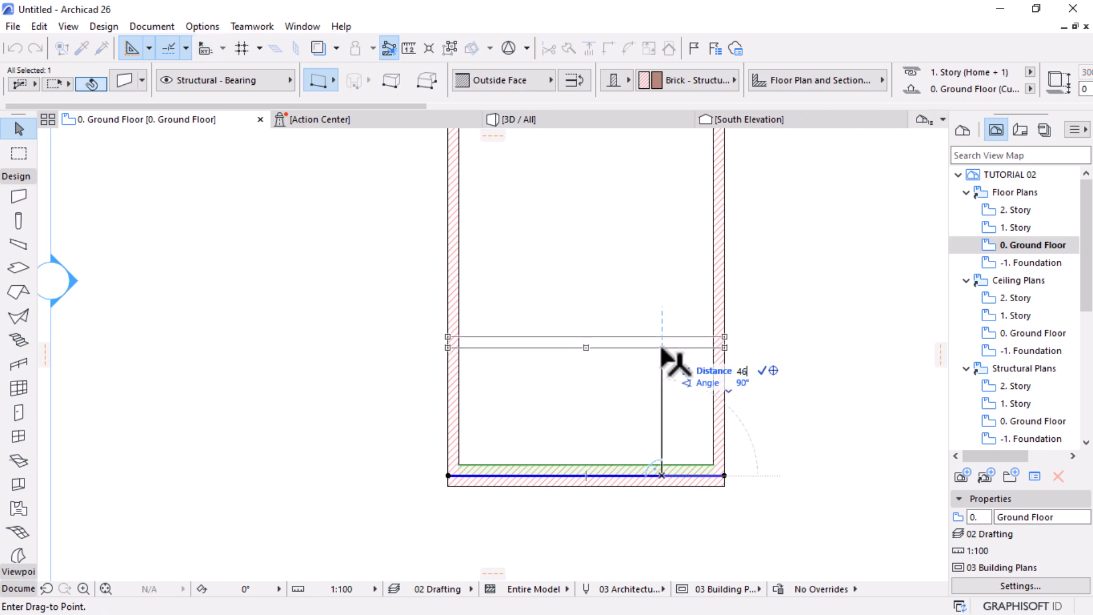
text(00)
key(Return)
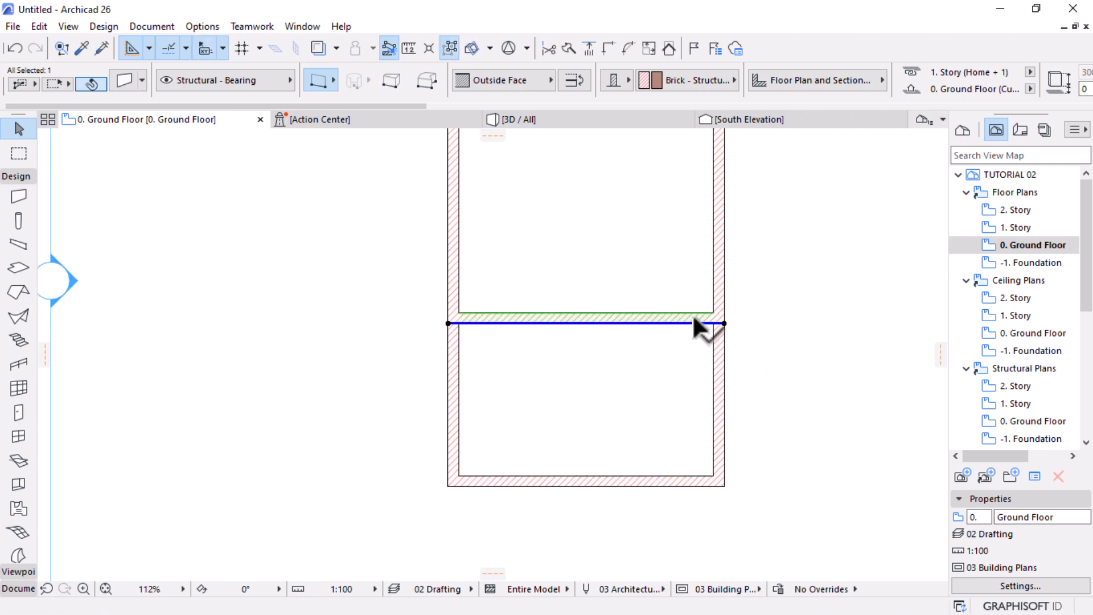
Drag a copy of the 150-thick cross wall down by 150, flush against its lower face
scroll(729, 421, down, 3)
scroll(664, 473, down, 1)
scroll(637, 290, up, 2)
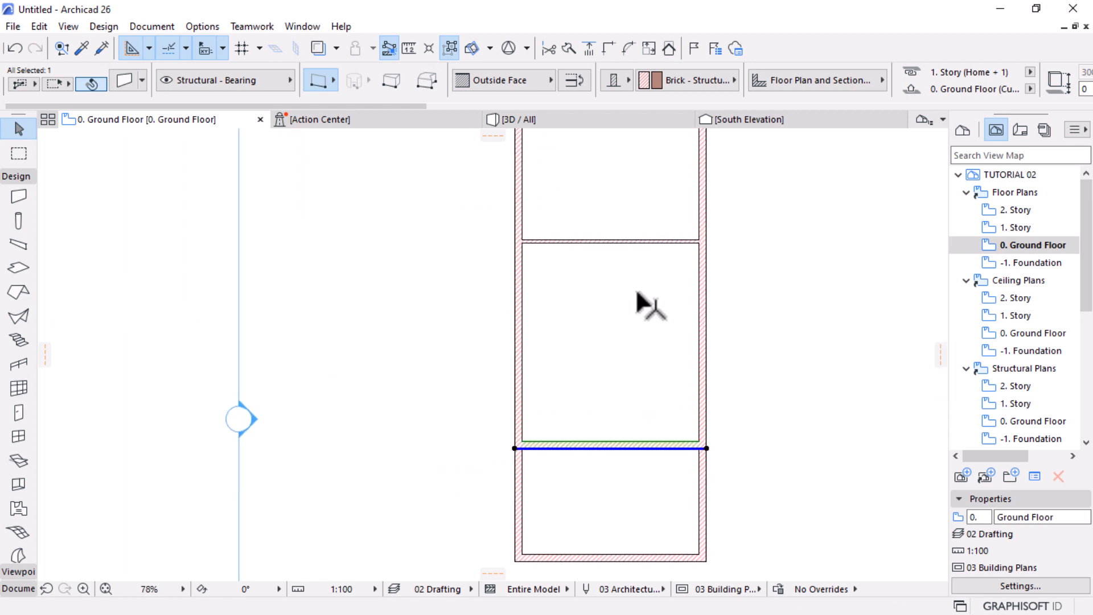
click(754, 330)
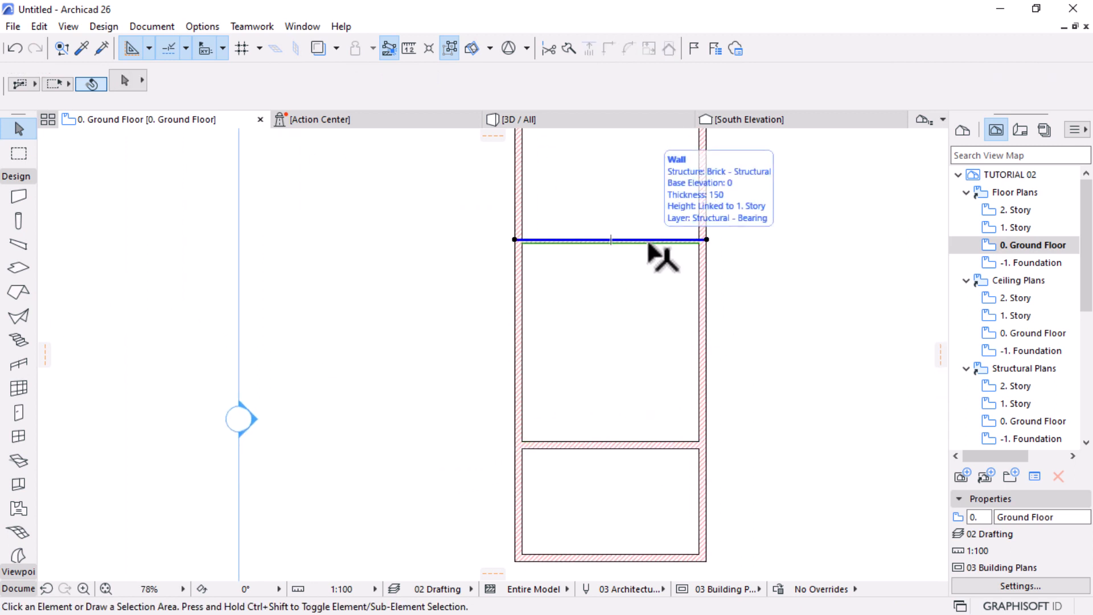
click(649, 241)
key(ctrl+d)
scroll(650, 242, up, 6)
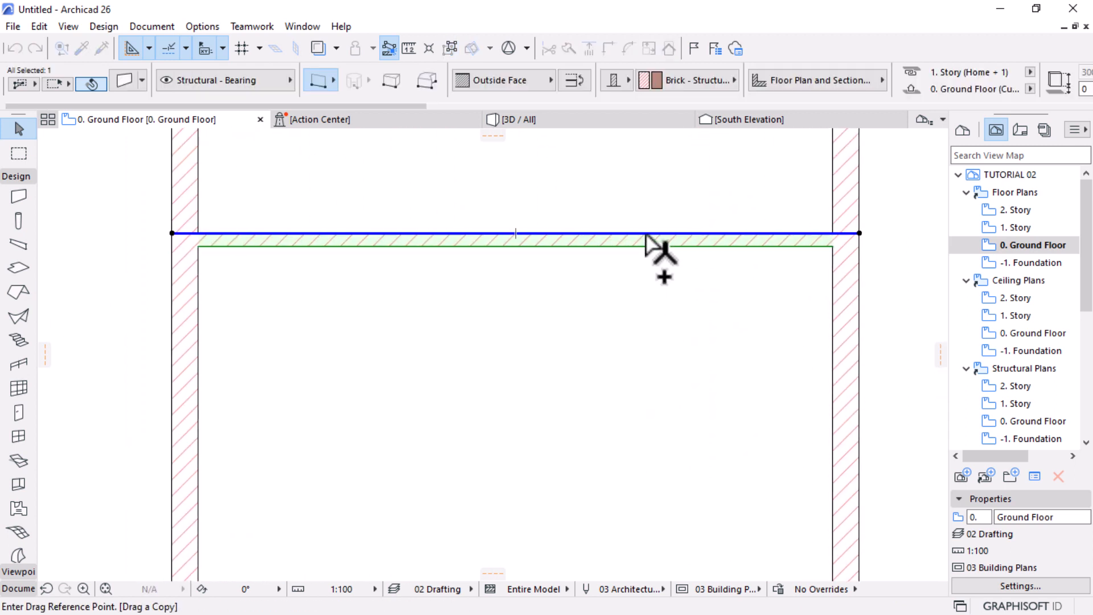
click(647, 234)
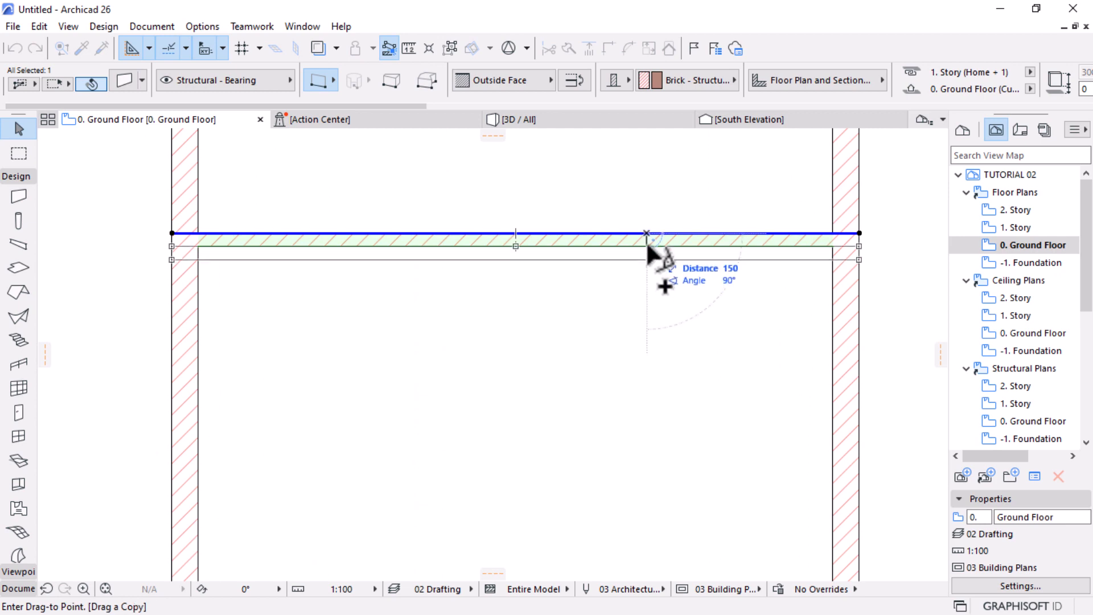
click(647, 246)
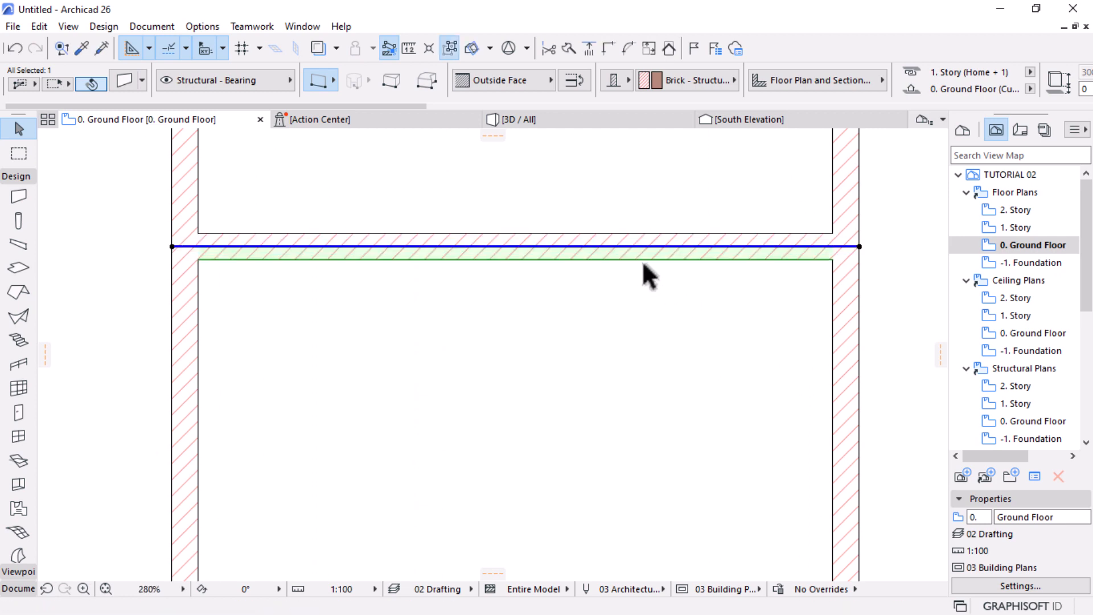
Move the copied 150-thick wall 600 straight down from the original cross wall
key(ctrl+d)
click(671, 169)
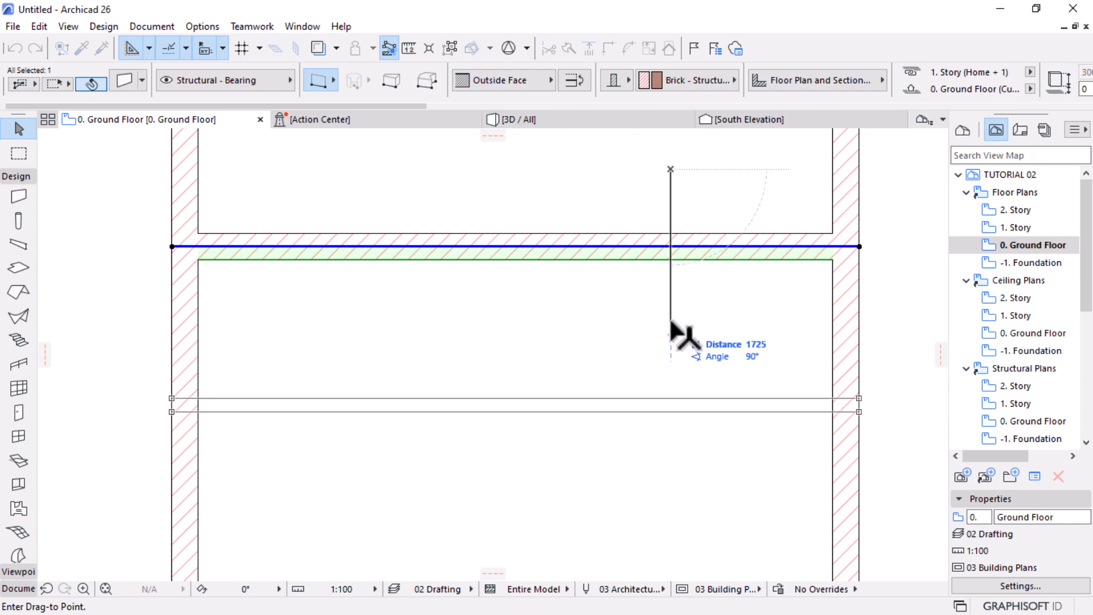
text(600)
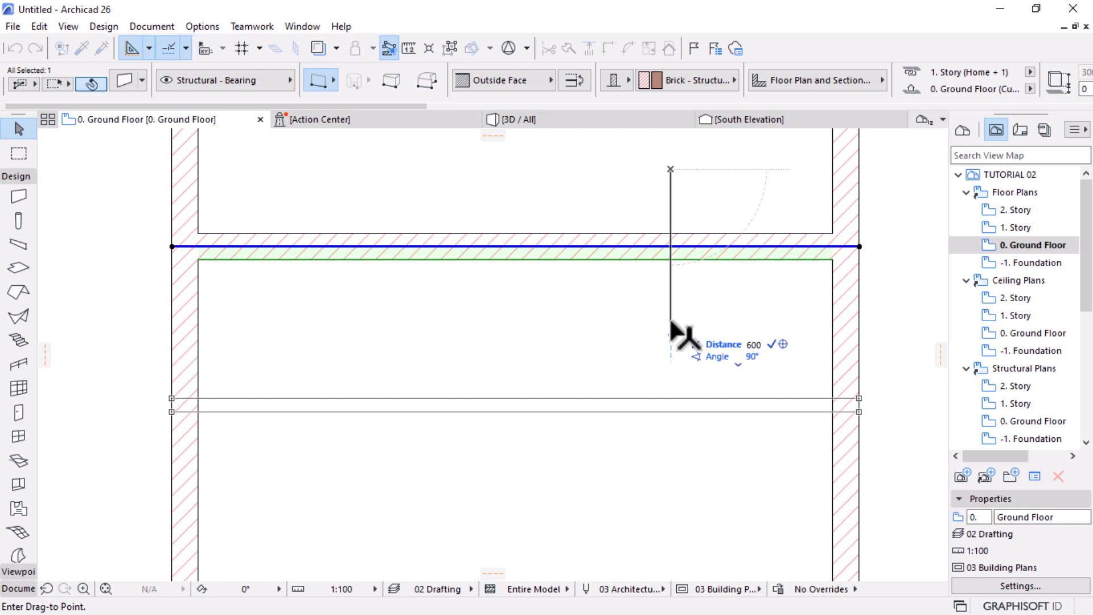
key(Return)
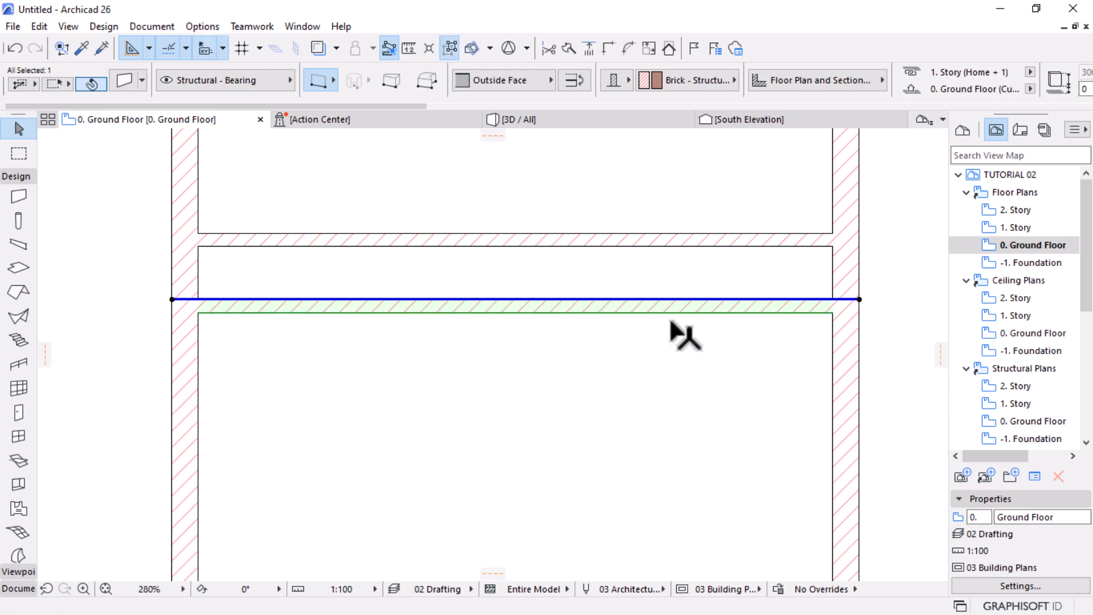
Drag a copy of the second 150-thick cross wall down by 150, flush against its lower face
scroll(679, 248, down, 3)
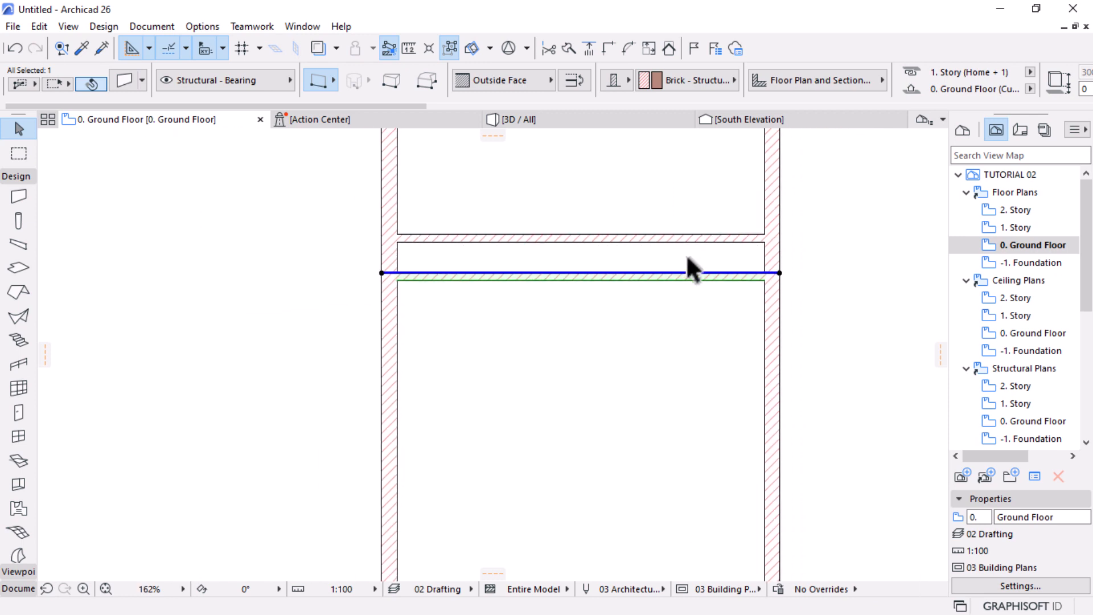
key(ctrl+shift+d)
click(658, 274)
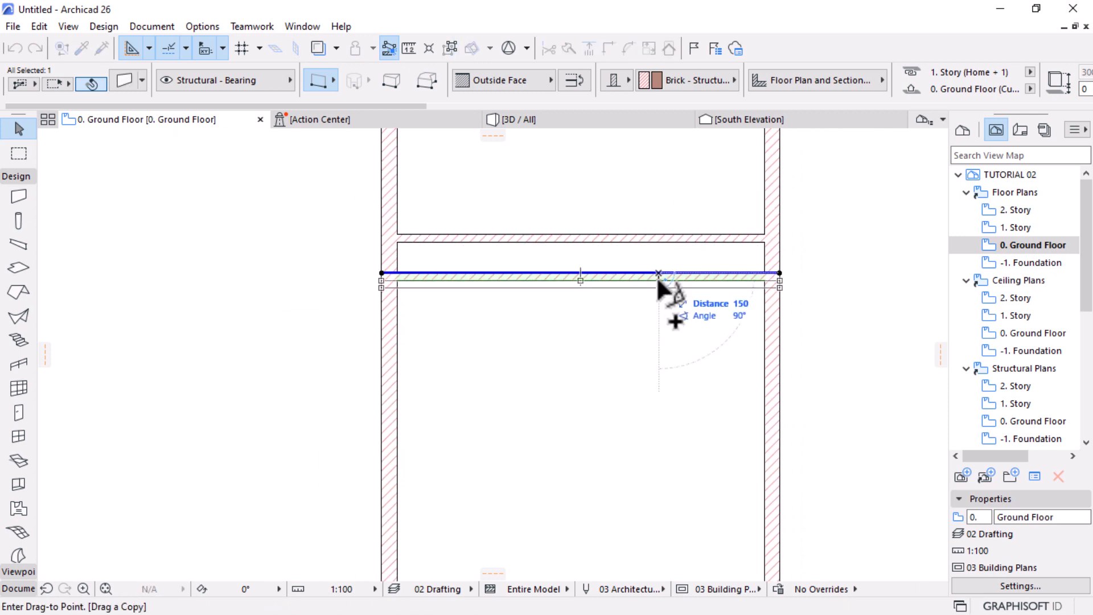
key(Return)
scroll(683, 290, up, 3)
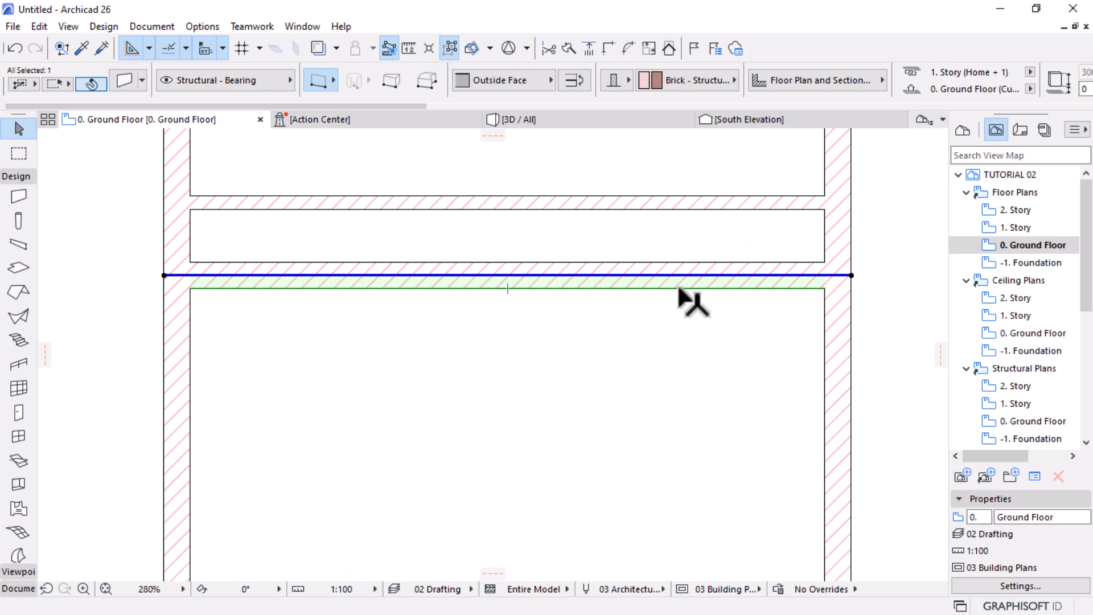
Move the copy of the second cross wall 1300 straight down
key(ctrl+shift+d)
click(653, 275)
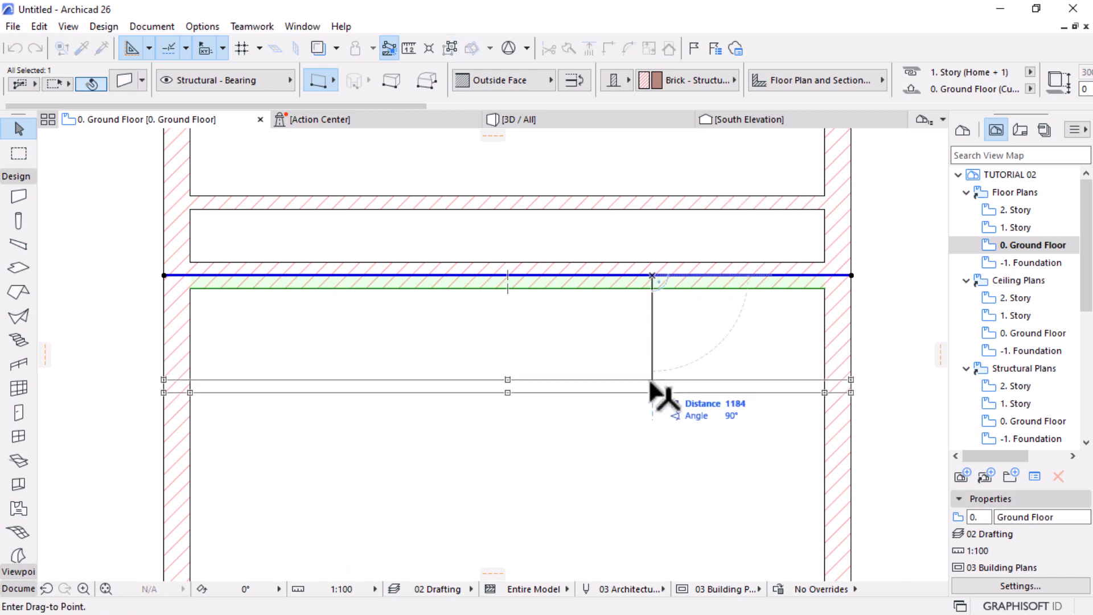
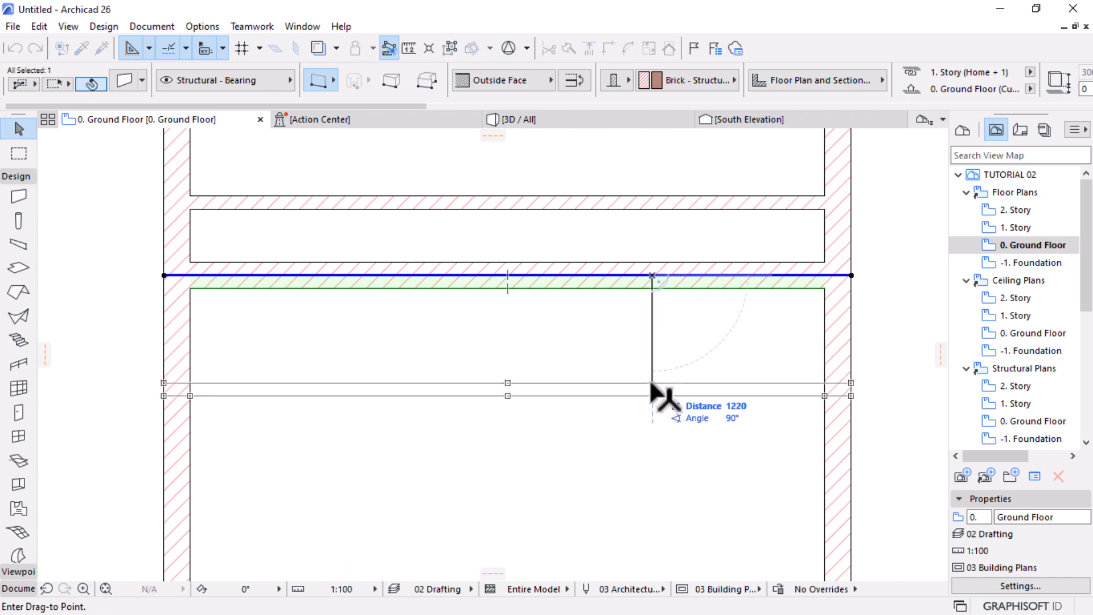
text(1300)
key(Return)
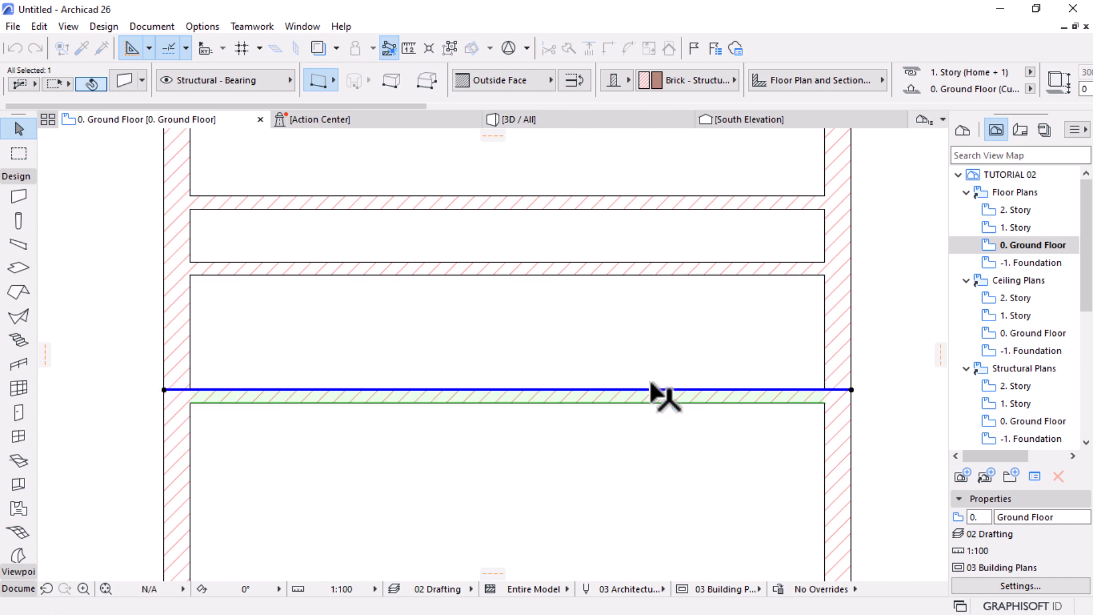
Drag a copy of the third 150-thick cross wall down so it sits flush against that wall's lower face
scroll(635, 391, down, 5)
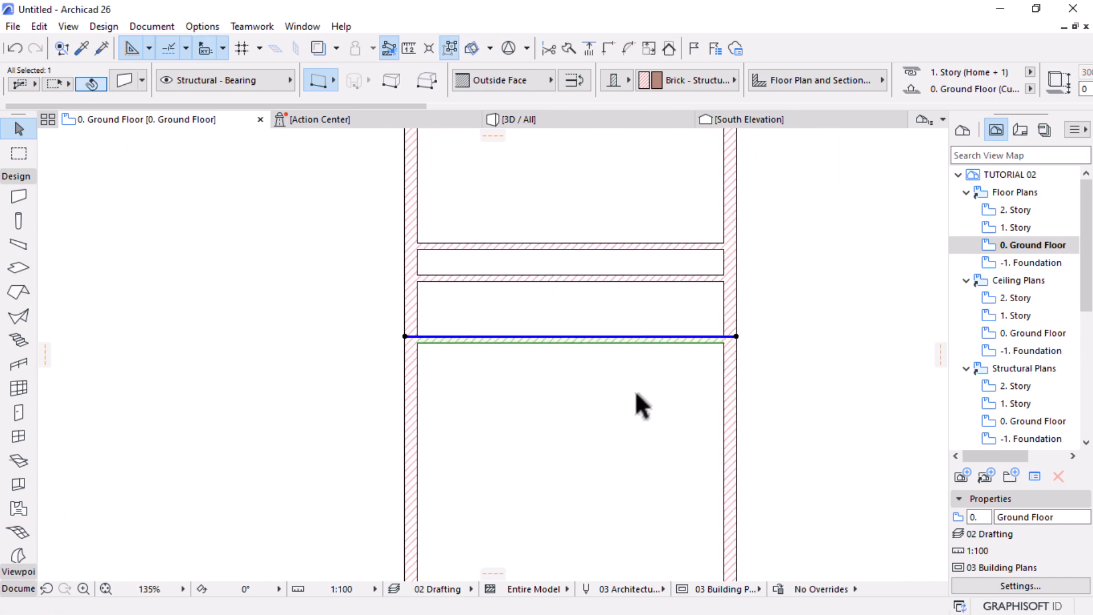
scroll(607, 382, up, 2)
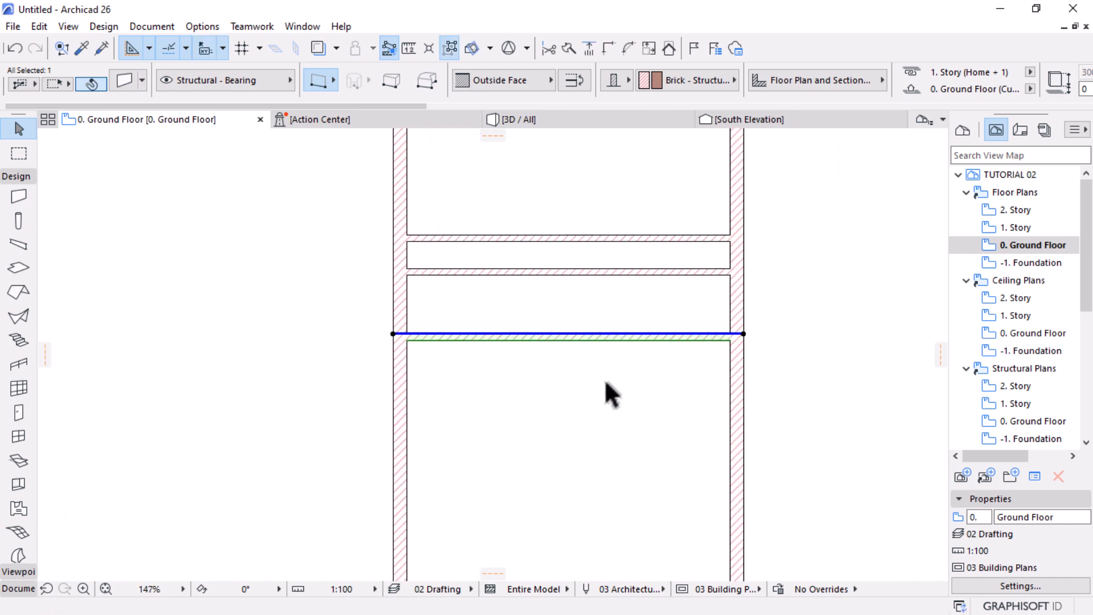
key(ctrl+shift+d)
scroll(578, 337, up, 3)
click(580, 320)
click(580, 333)
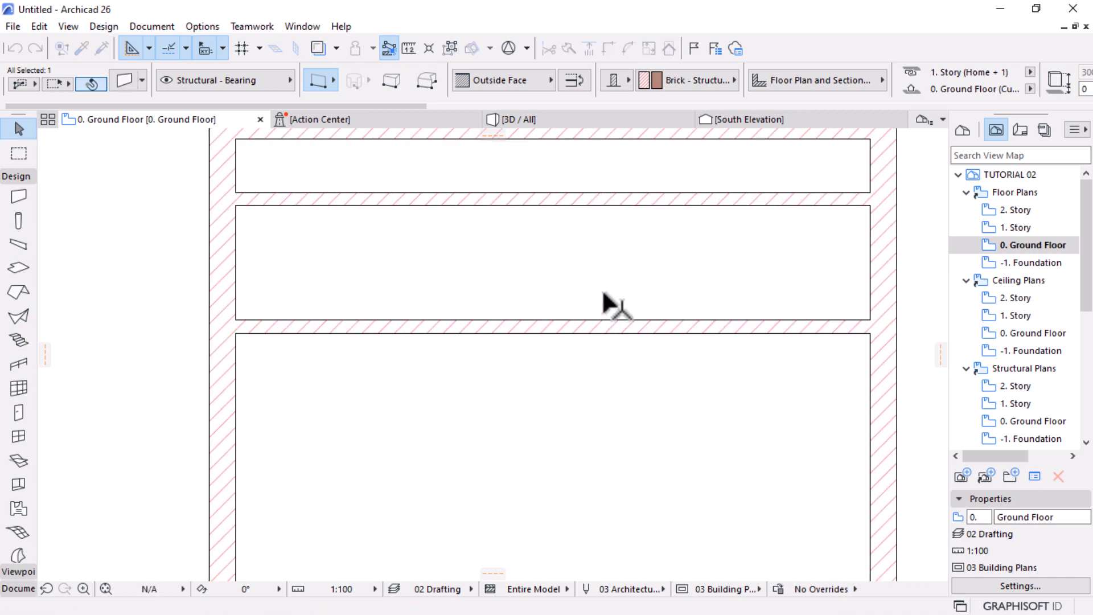
Move the copy of the third cross wall 2300 straight down and clear the selection
key(ctrl+shift+d)
click(627, 245)
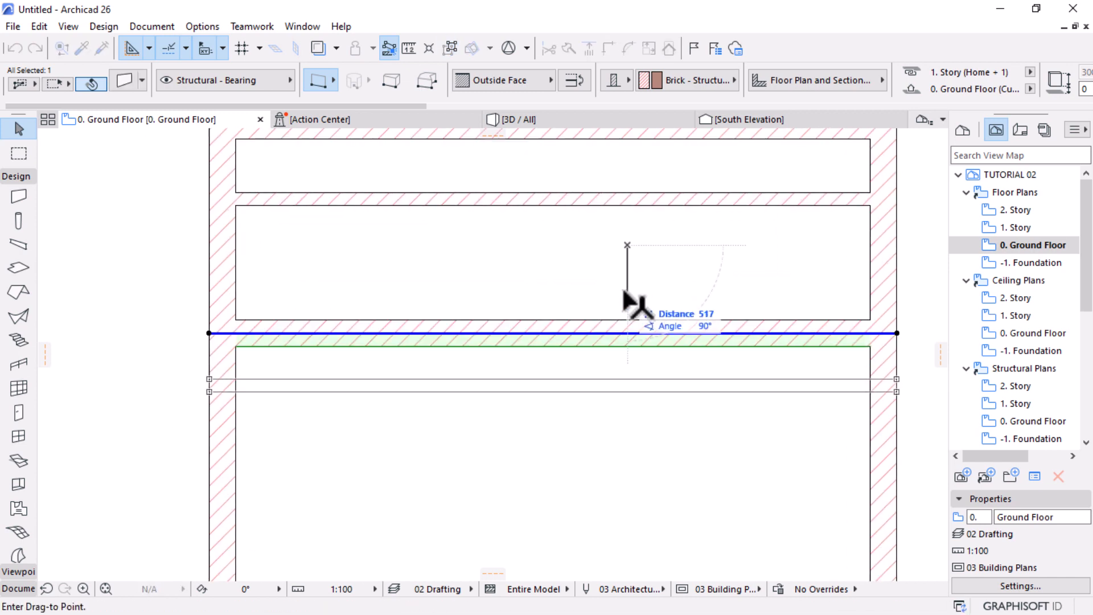
text(2)
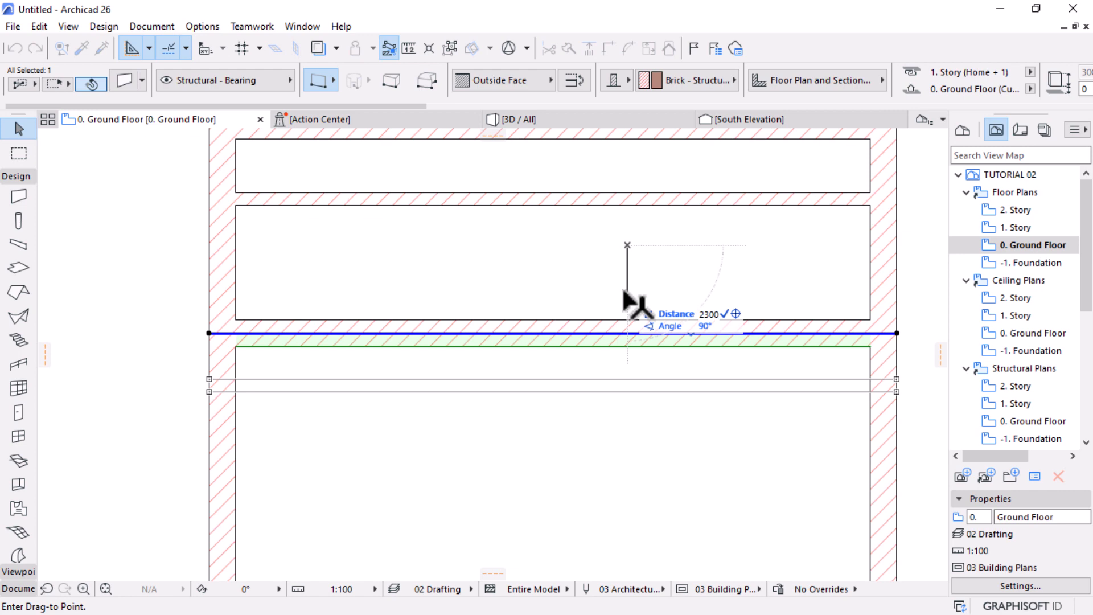
text(300)
key(Return)
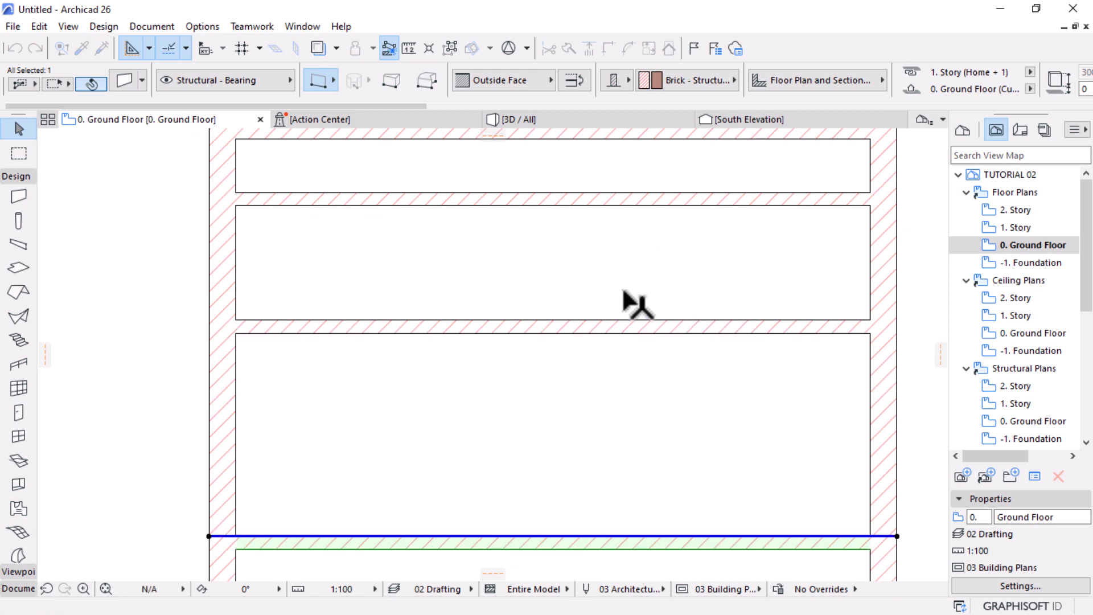
scroll(579, 328, down, 3)
scroll(609, 319, down, 3)
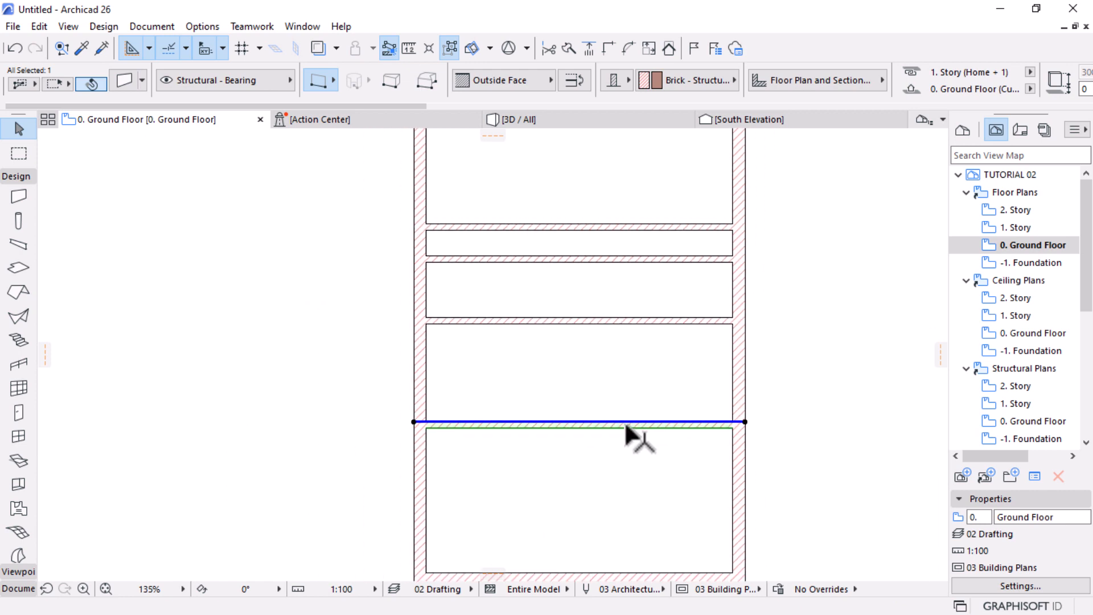
scroll(611, 309, down, 6)
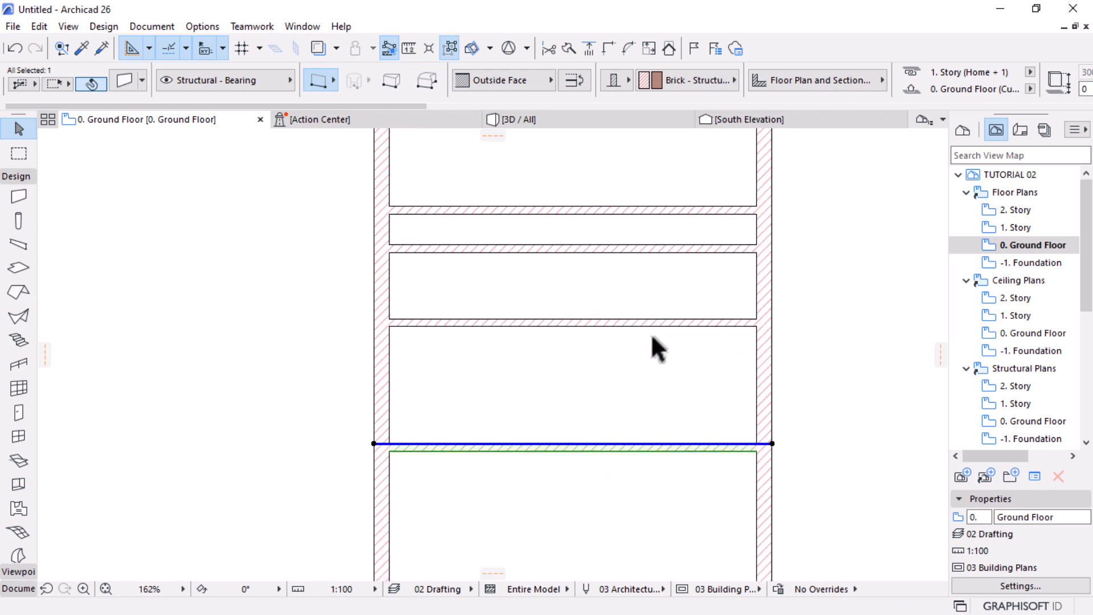
click(760, 327)
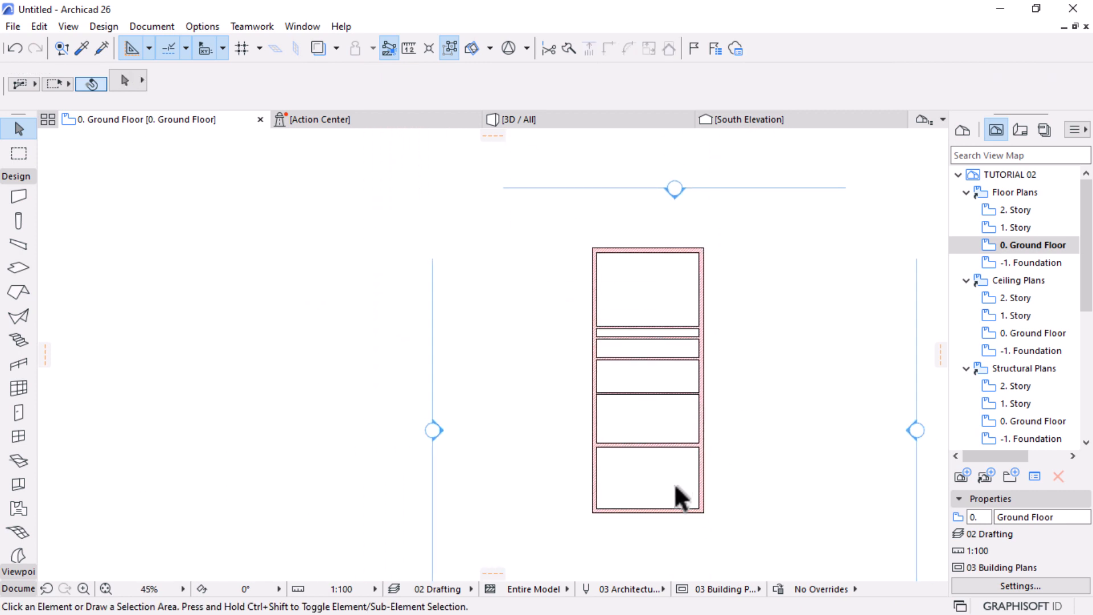
Drag a copy of the outline's right outer wall inward so it sits flush against that wall's inner face
scroll(672, 342, up, 3)
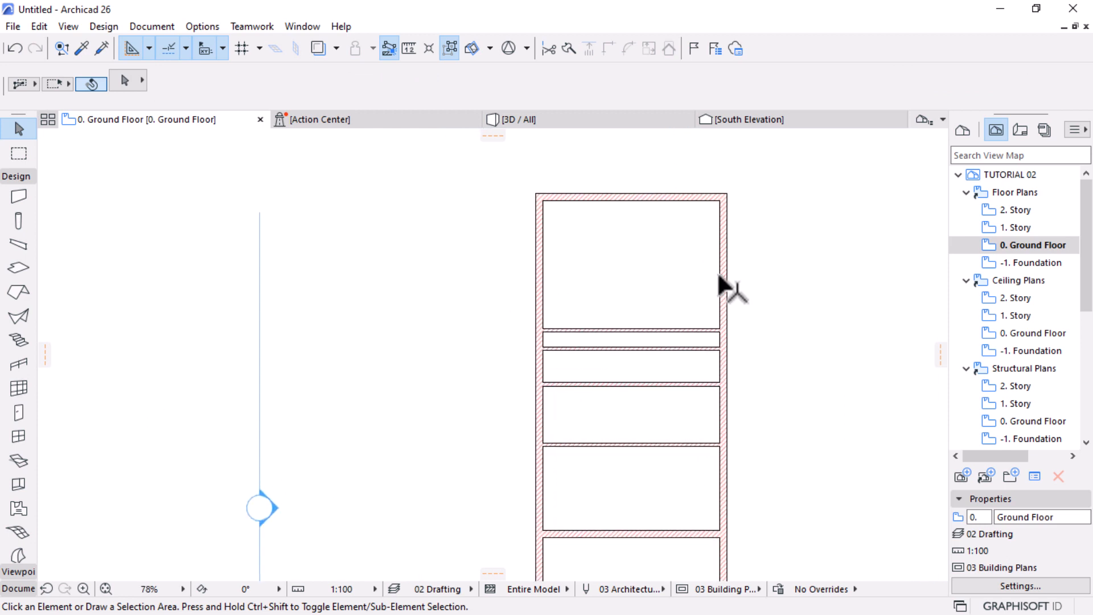
click(724, 284)
scroll(752, 298, up, 3)
key(ctrl+shift+d)
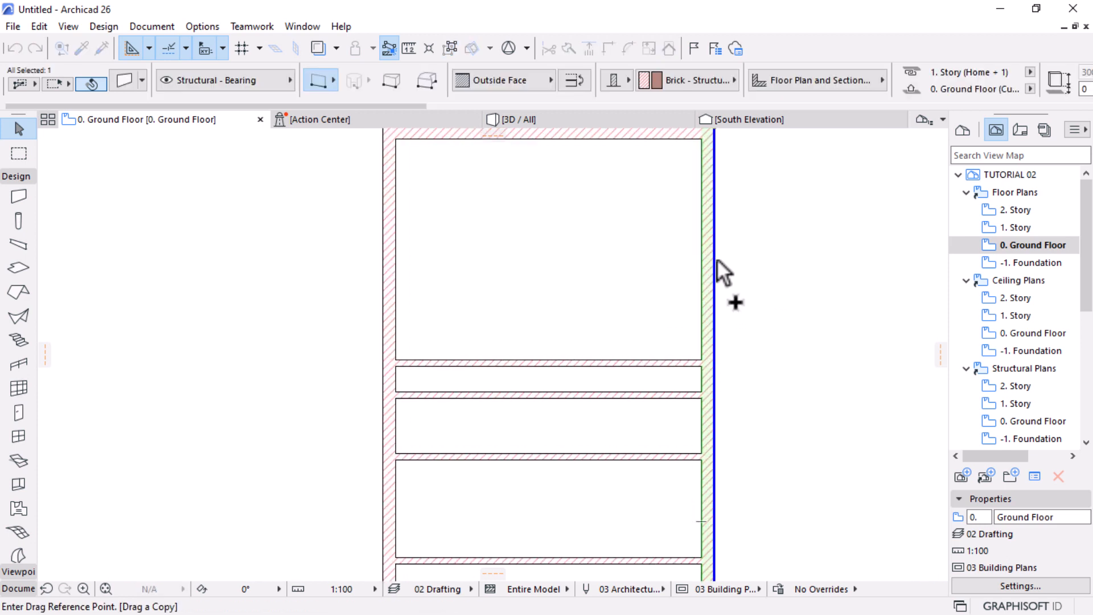
click(714, 259)
click(700, 259)
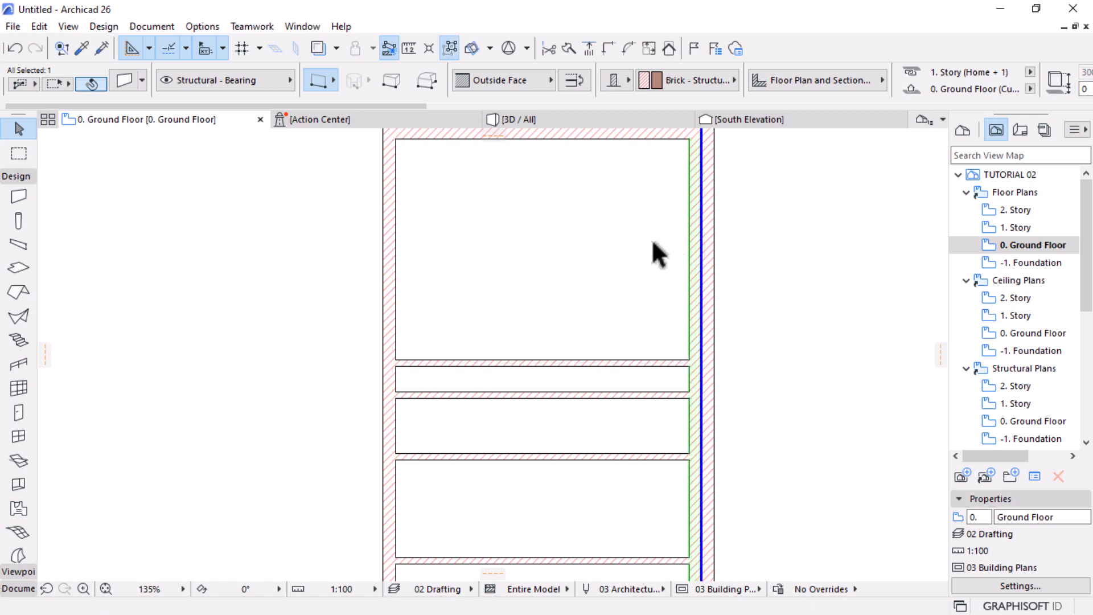
Move the copy of the right outer wall 1100 horizontally to the left
key(ctrl+shift+d)
click(870, 241)
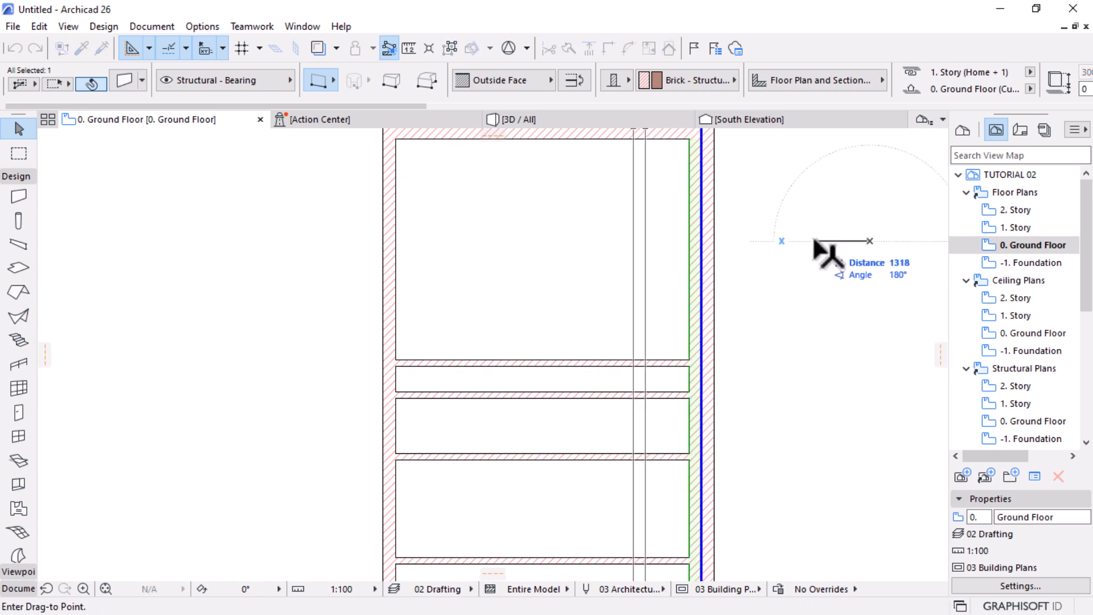
key(Tab)
text(1)
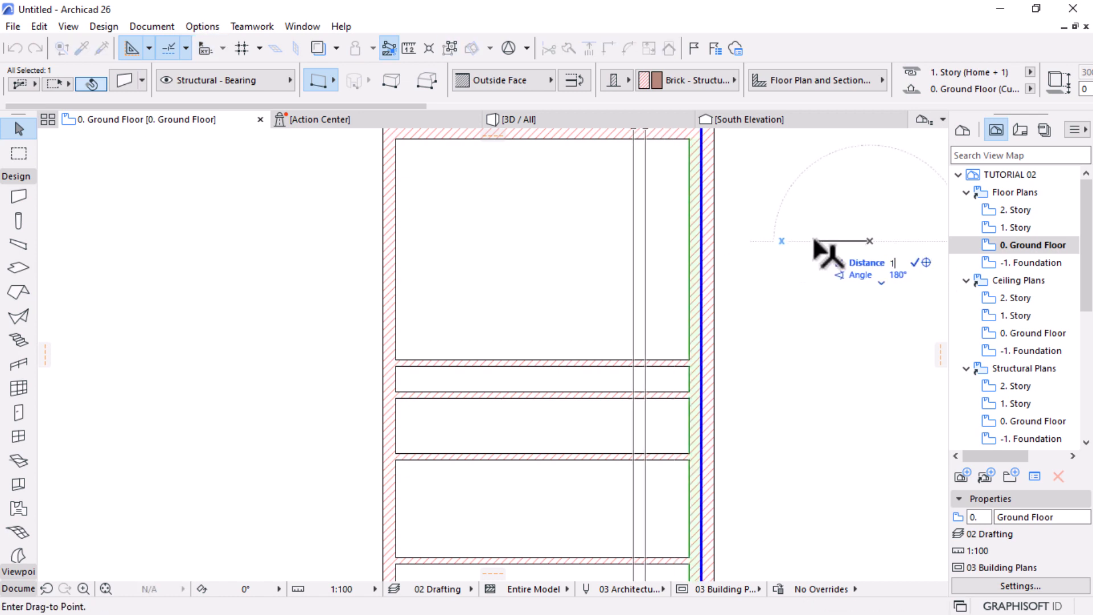
text(:100)
key(Return)
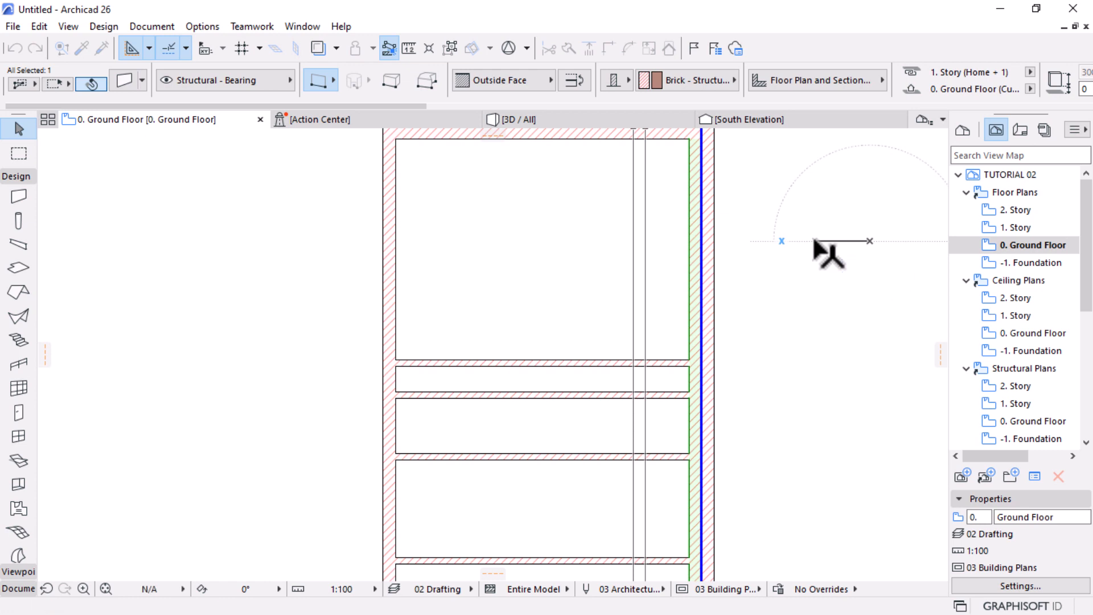
Drag a copy of the outline's left outer wall inward by 300, flush against its inner face
scroll(699, 296, down, 5)
scroll(680, 378, up, 4)
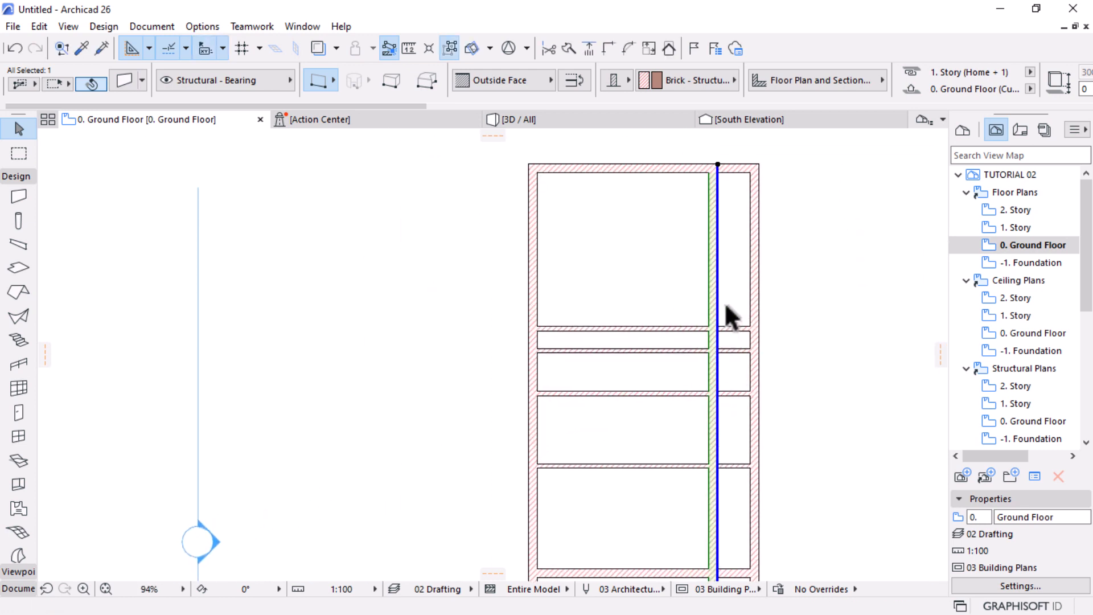
click(533, 281)
key(ctrl+d)
click(529, 261)
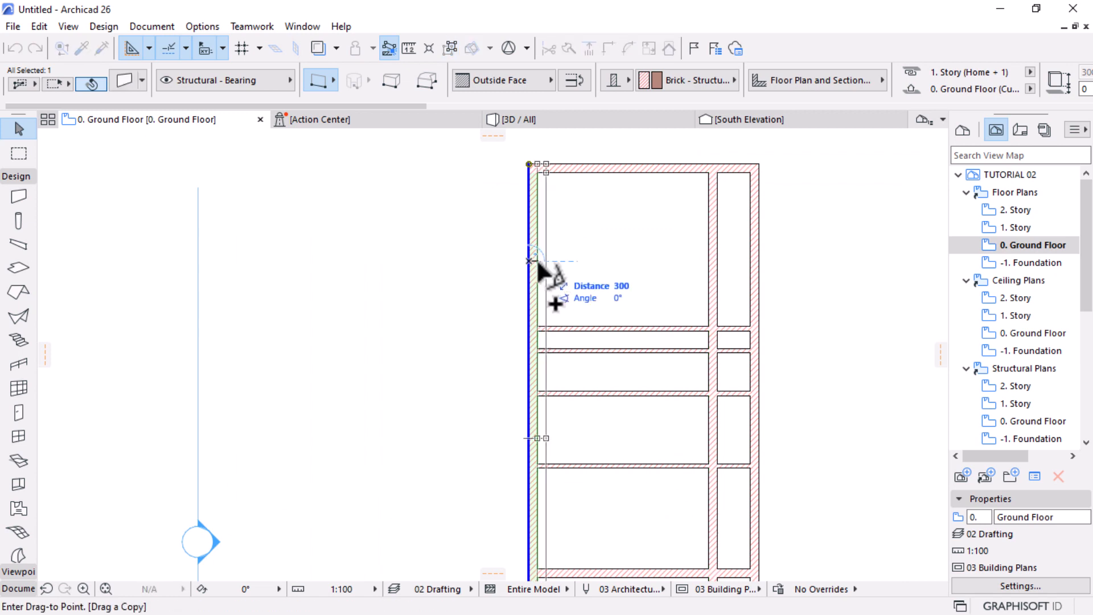
click(537, 259)
Move the copy of the left outer wall 1100 horizontally to the right and clear the selection
key(ctrl+d)
click(556, 254)
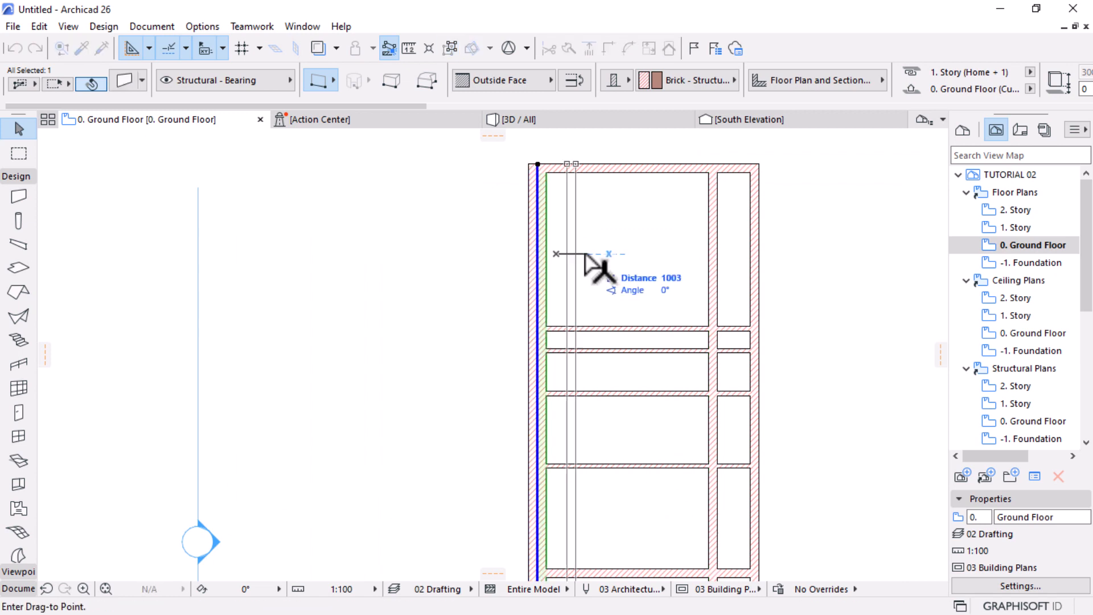
text(11)
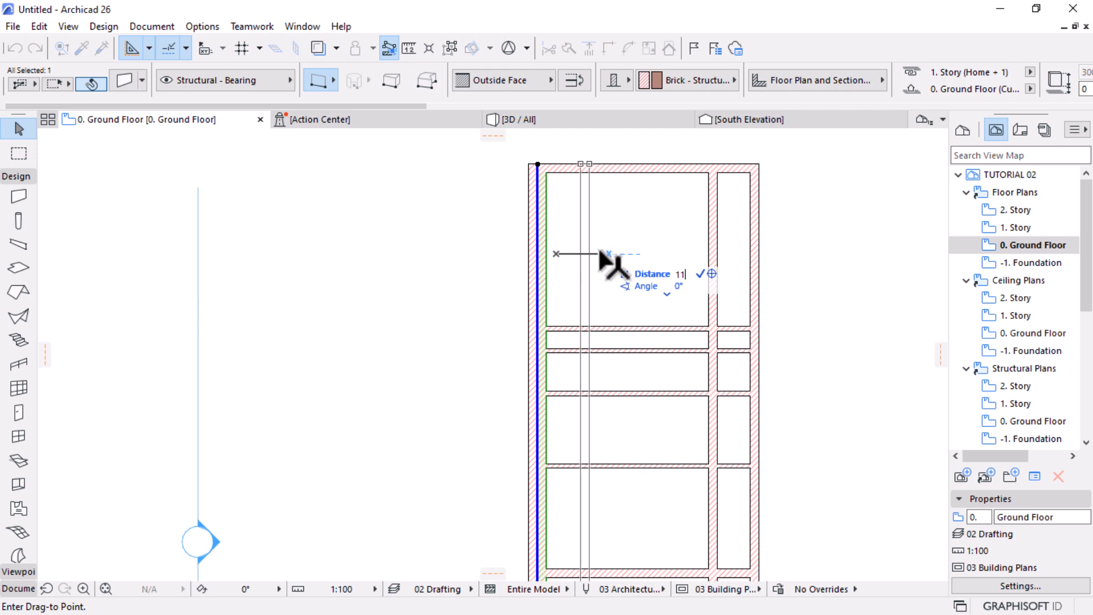
text(00)
key(Return)
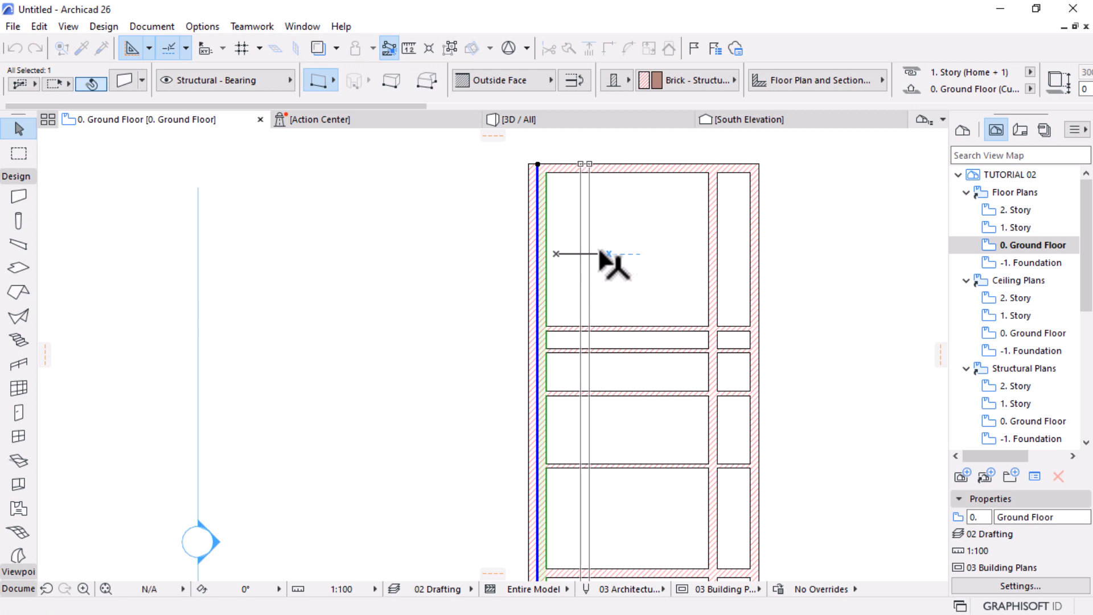
scroll(653, 259, down, 3)
click(738, 407)
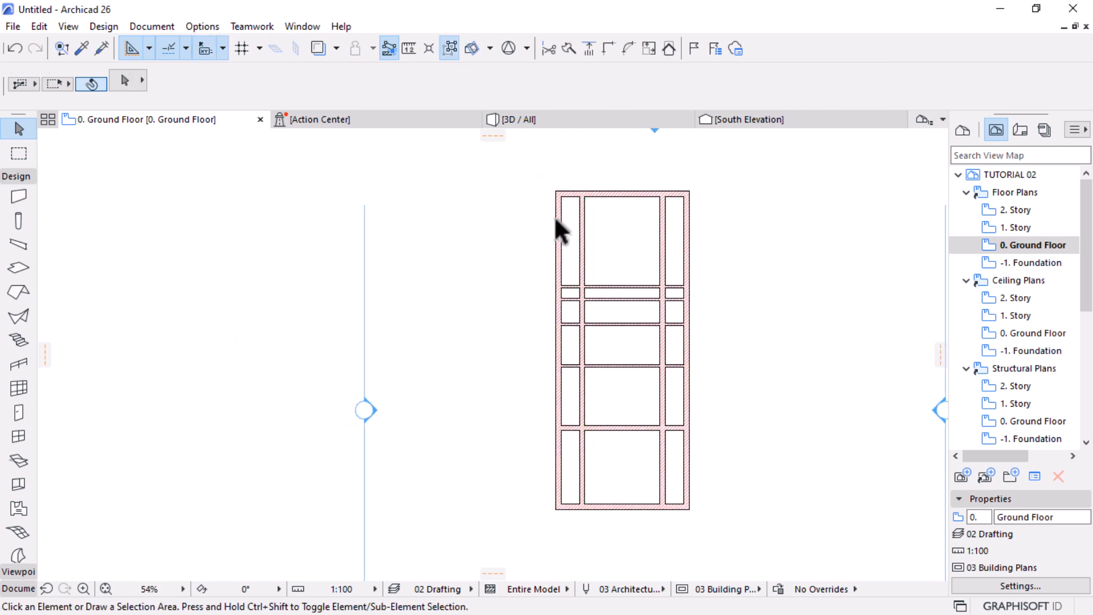
Trim away the second and third 150-thick cross wall segments inside the narrow strip along the left outer wall
scroll(586, 319, up, 2)
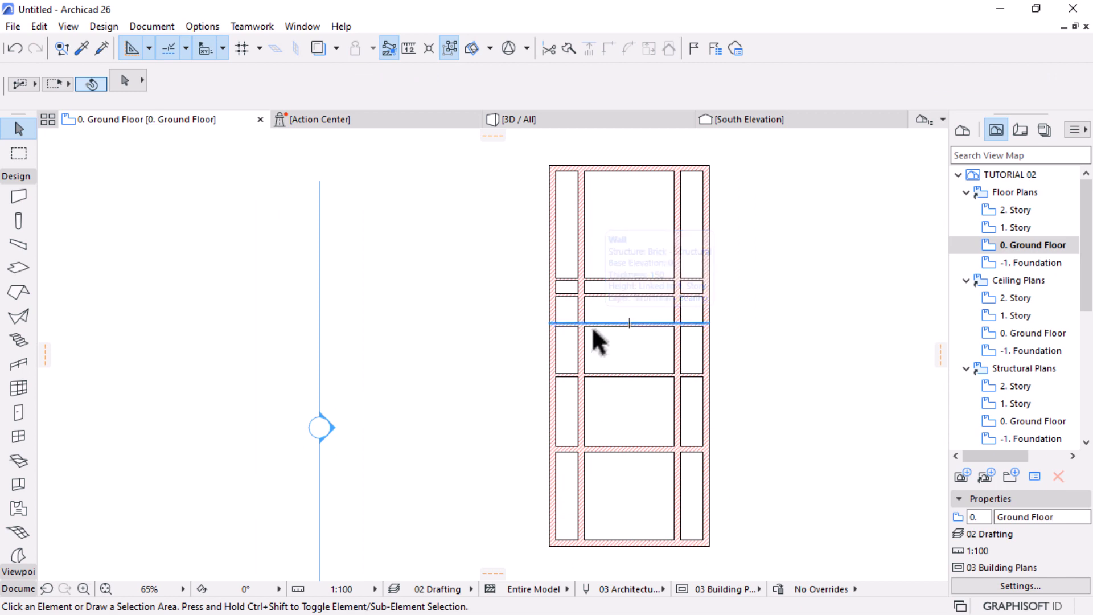
scroll(590, 325, up, 4)
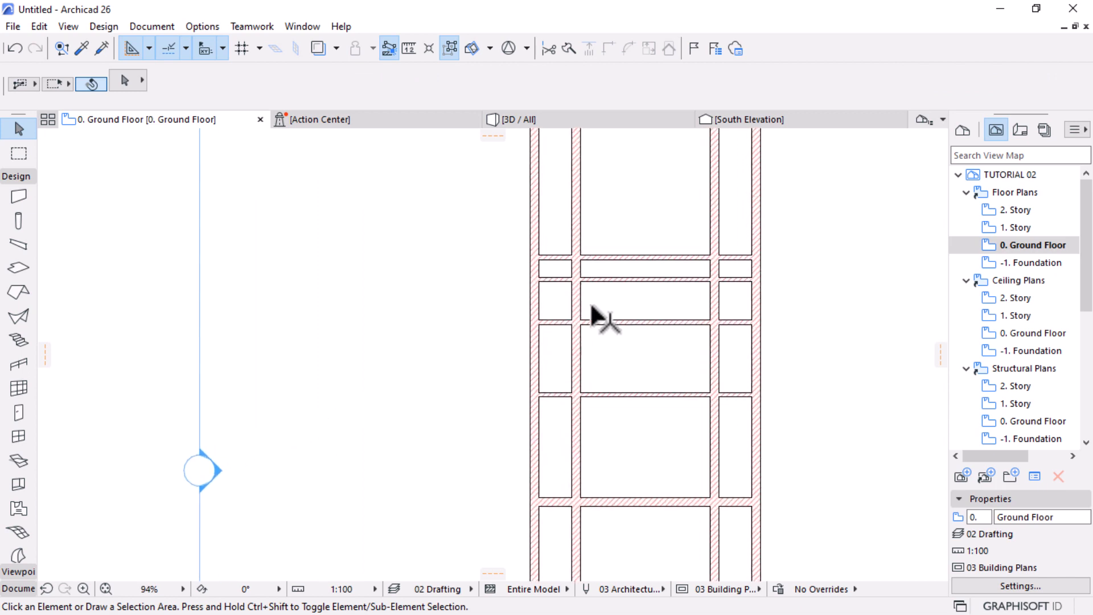
ctrl+click(542, 284)
ctrl+click(537, 343)
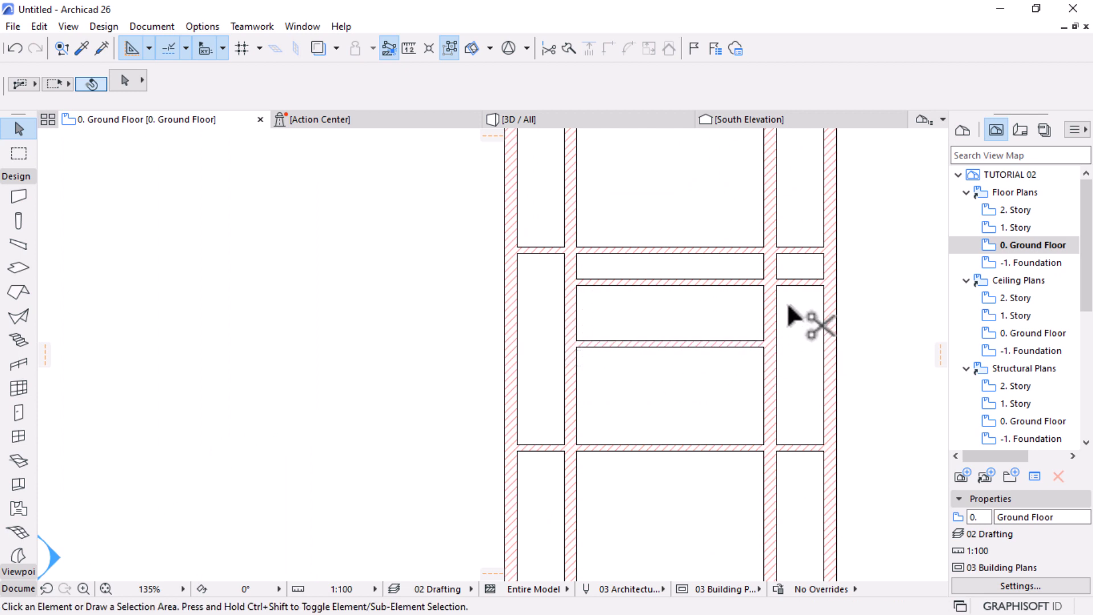
Trim the remaining second and lowest 150-thick cross wall segments from the right strip, and the lowest one from the left strip
ctrl+click(794, 282)
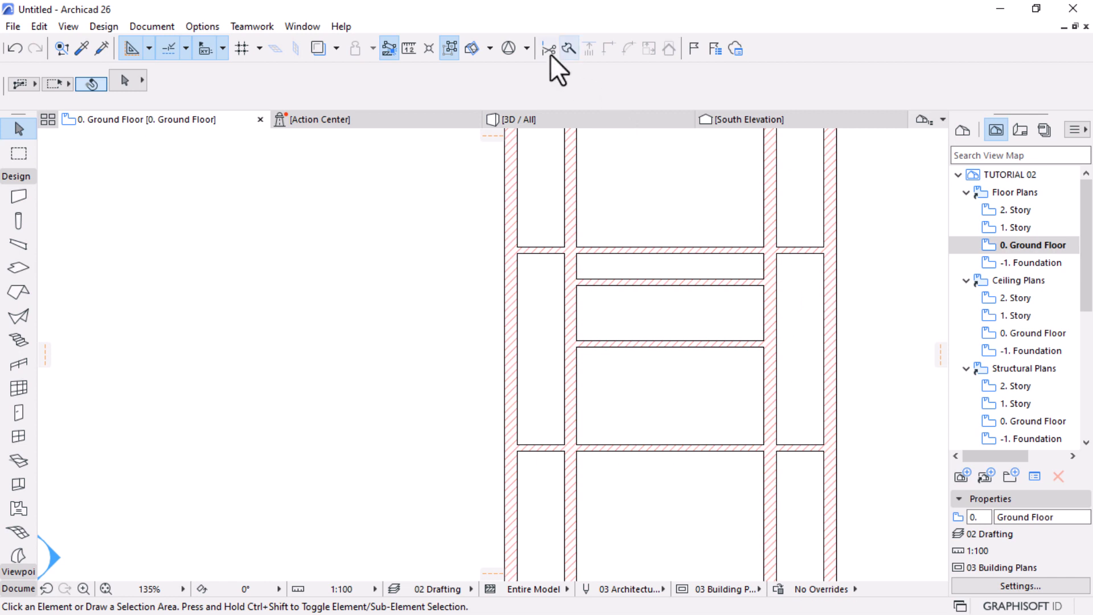
ctrl+click(791, 448)
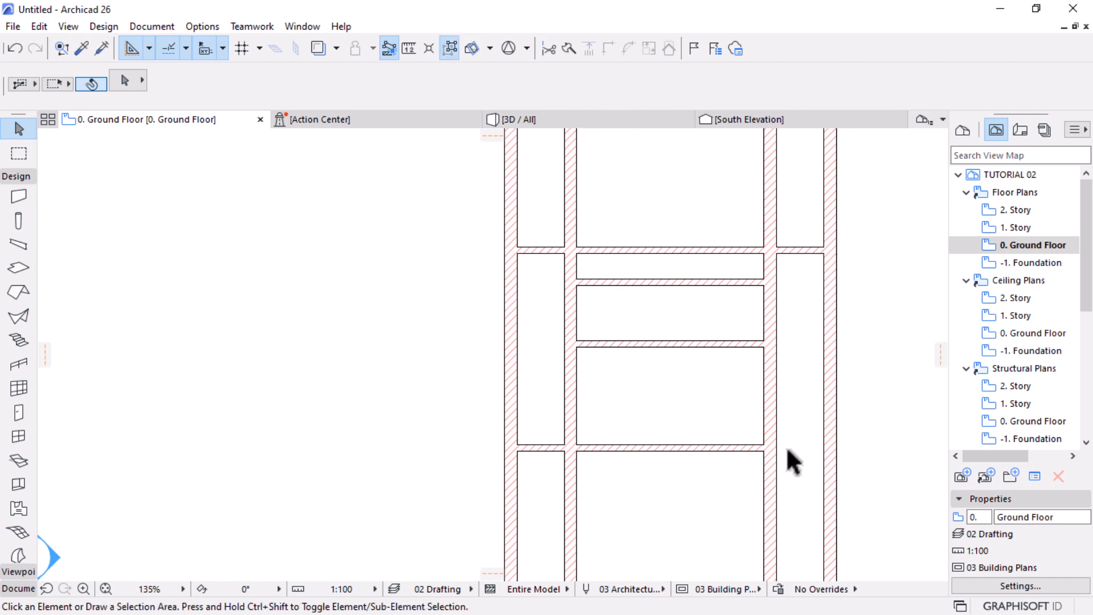
click(548, 50)
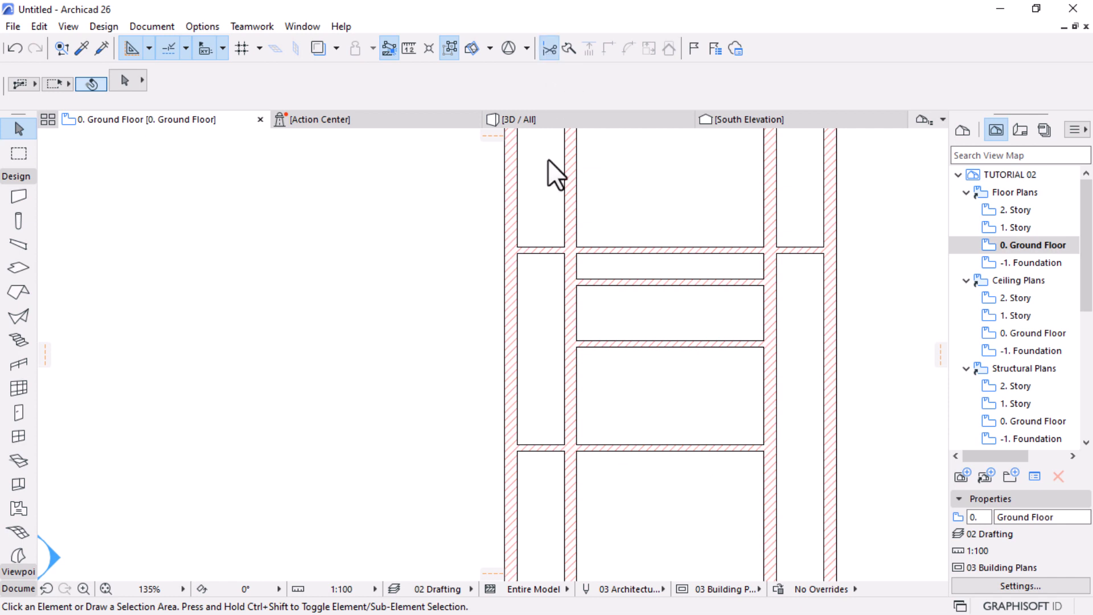
click(546, 447)
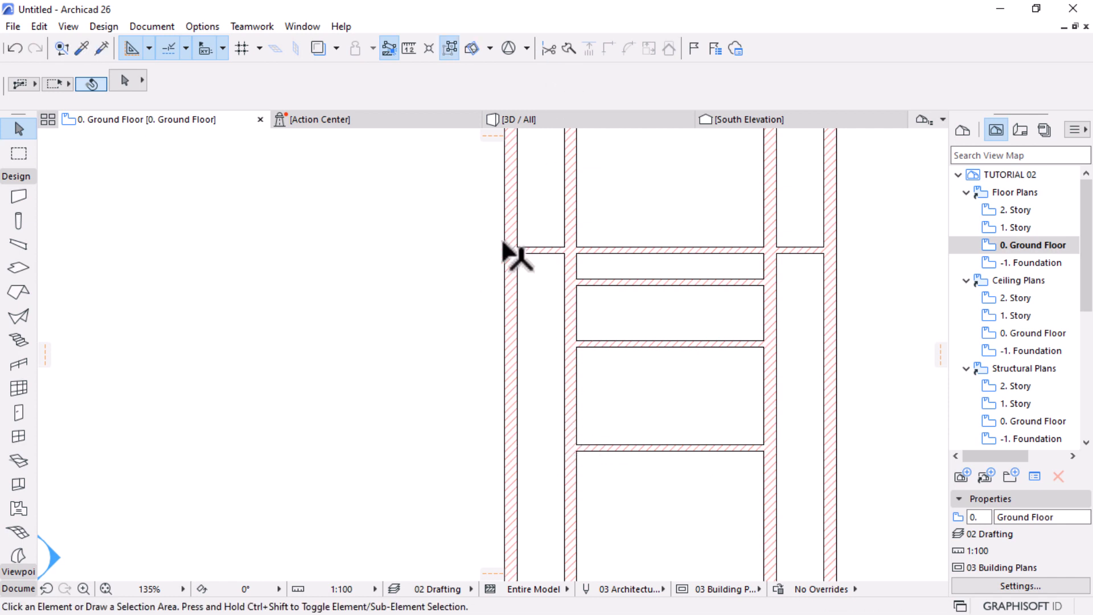
scroll(582, 387, down, 2)
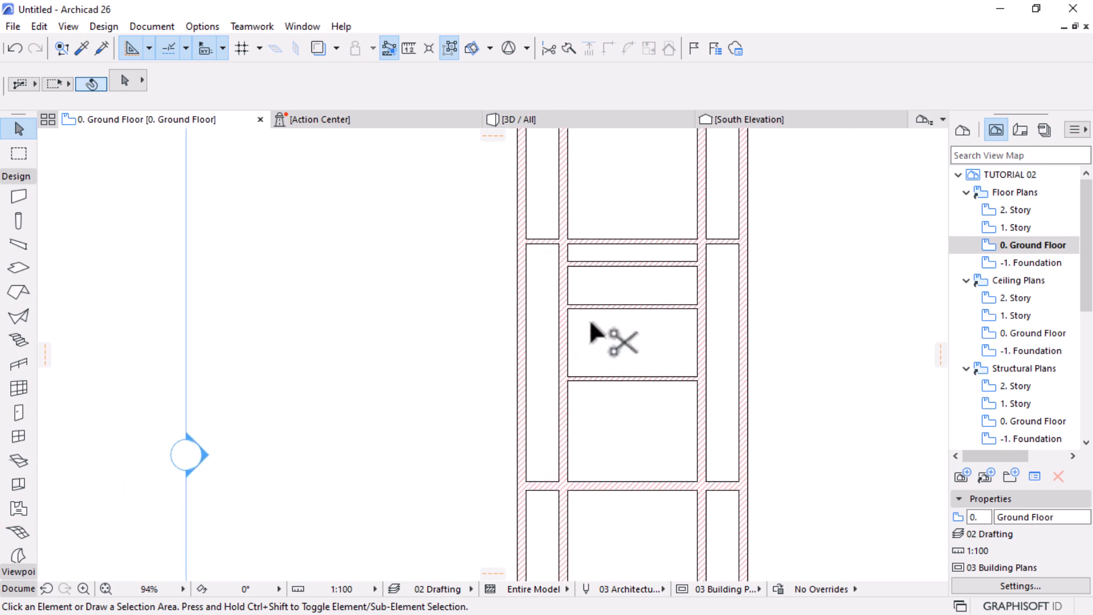
Trim away the end segments of the 300-thick cross wall inside the left and right strips along the outer walls
scroll(590, 319, down, 2)
click(565, 420)
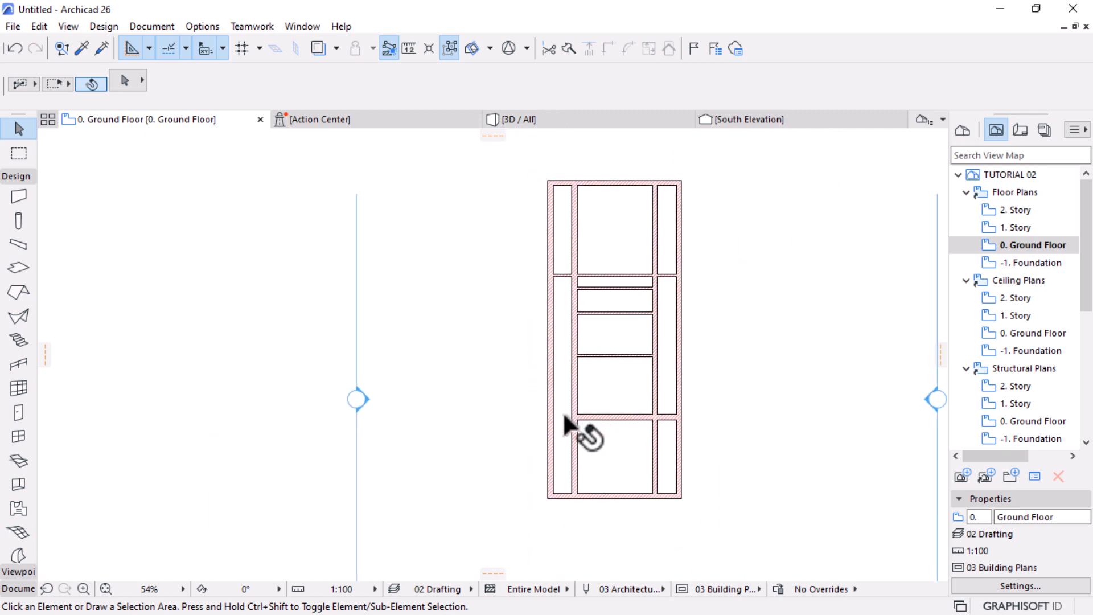
click(664, 420)
scroll(625, 415, up, 2)
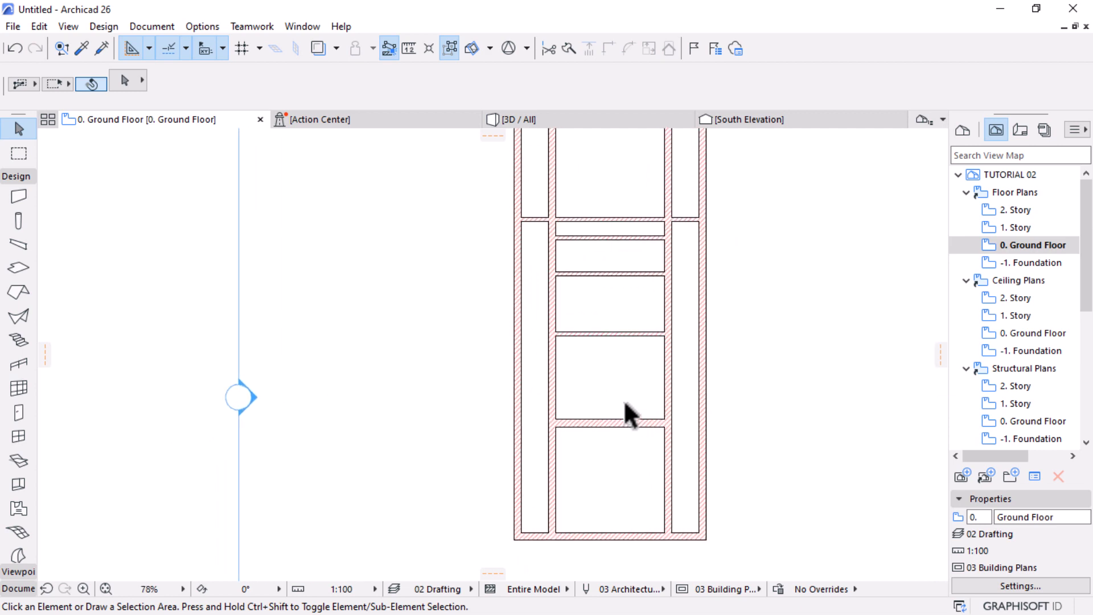
scroll(649, 414, up, 2)
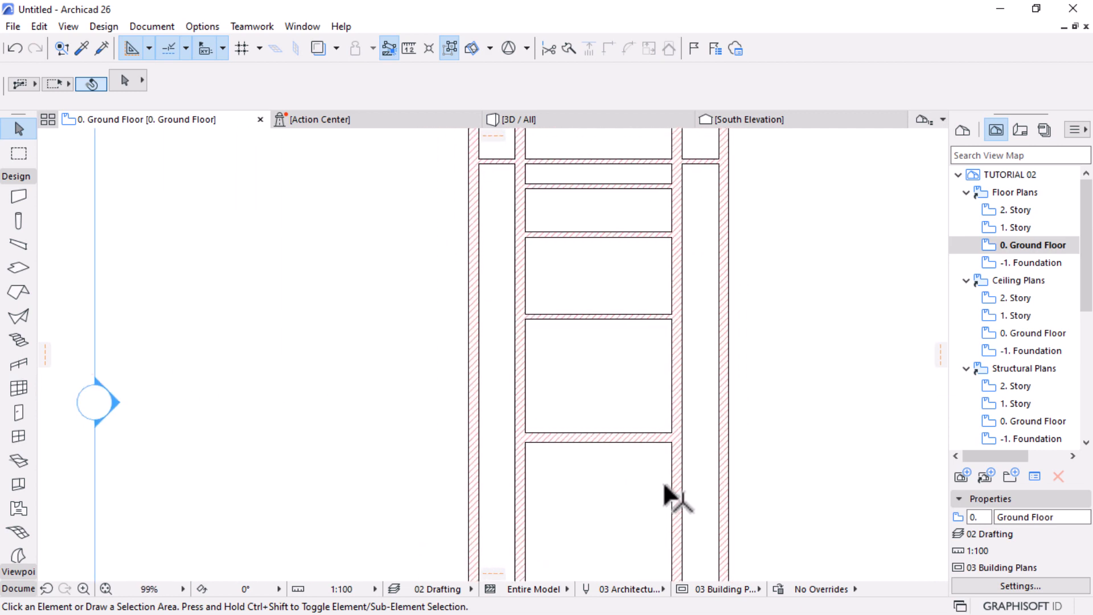
Trim away the upper segments of both long inner walls where they run through the topmost room
scroll(664, 487, down, 3)
scroll(643, 239, up, 2)
ctrl+click(689, 288)
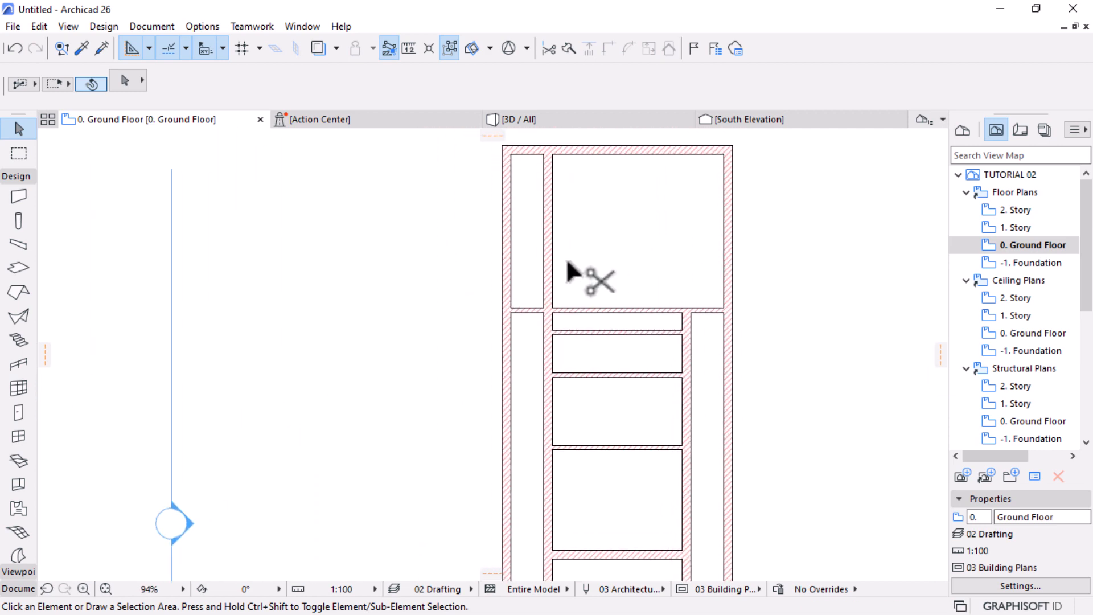
ctrl+click(546, 284)
scroll(661, 367, down, 1)
scroll(644, 295, up, 1)
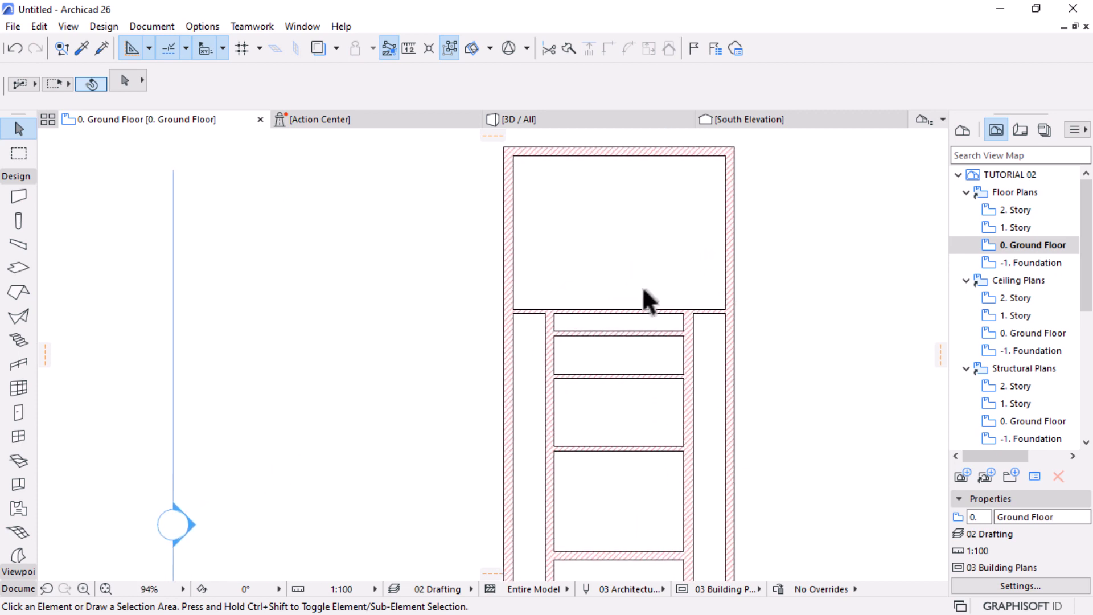
Trim away the segments of both long inner walls between the lowest 150-thick cross wall and the 300-thick cross wall
scroll(683, 419, down, 1)
scroll(682, 417, up, 1)
ctrl+click(689, 452)
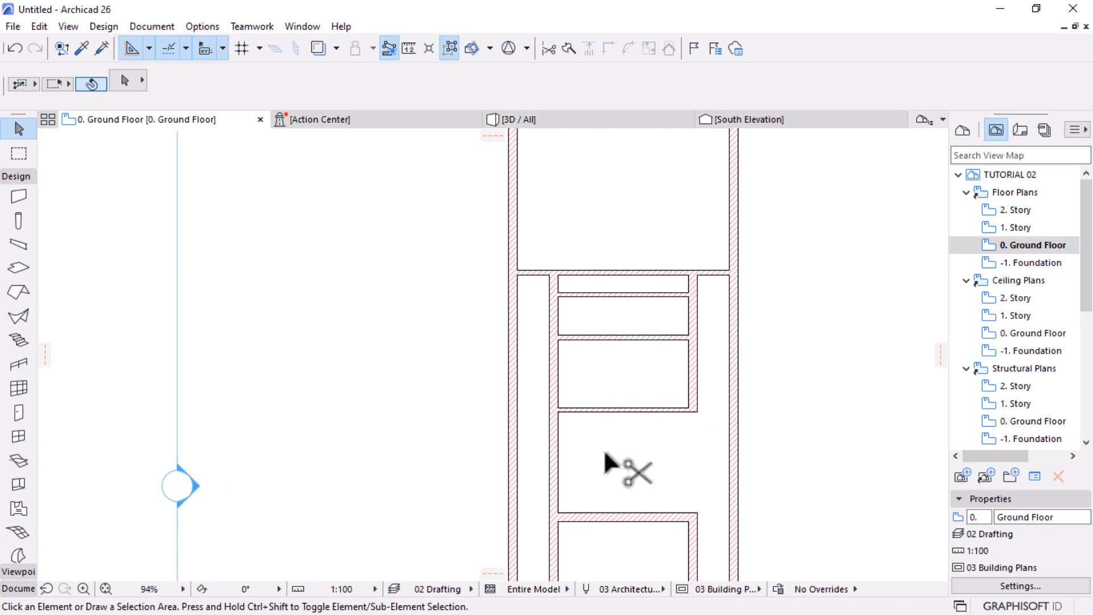
ctrl+click(557, 427)
Try to delete the two long inner walls flanking the 150-thick cross walls, undo the deletion and clear the selection
click(697, 365)
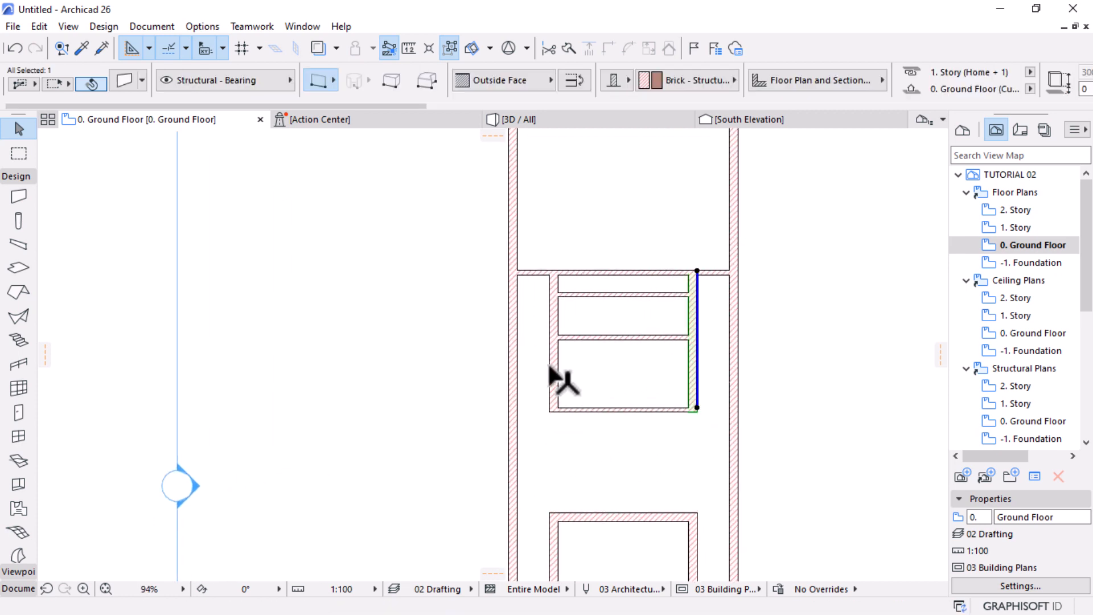
shift+click(549, 361)
key(Delete)
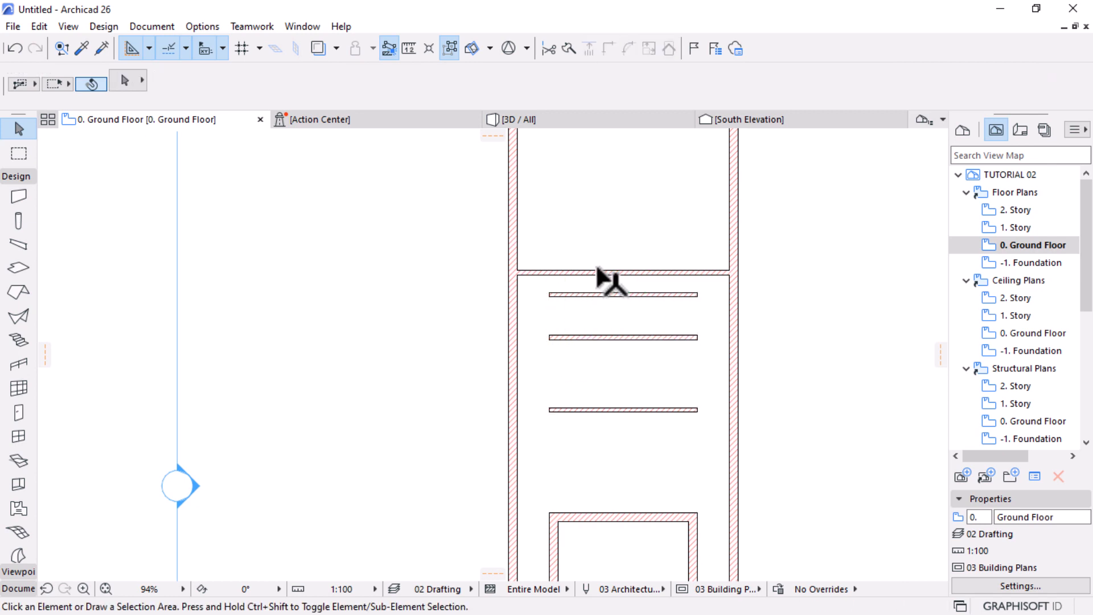
scroll(605, 282, up, 3)
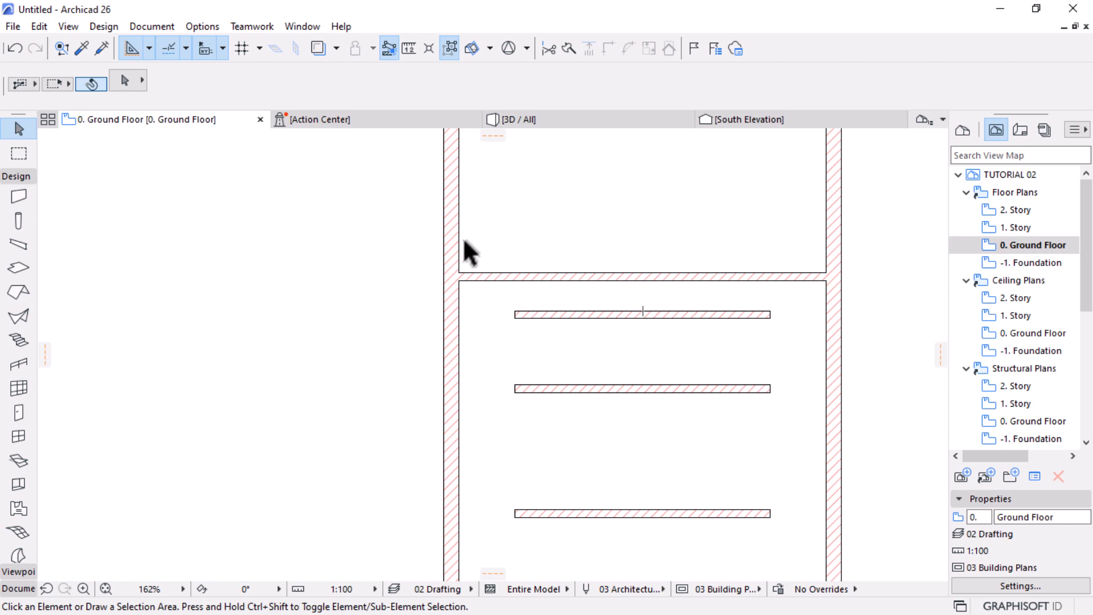
key(ctrl+z)
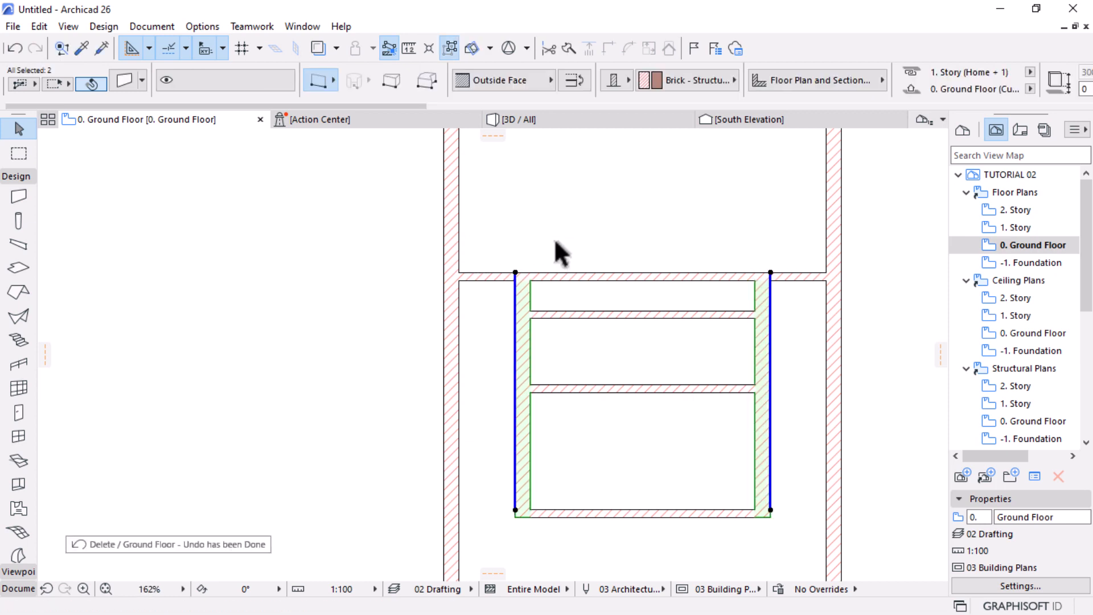
key(Escape)
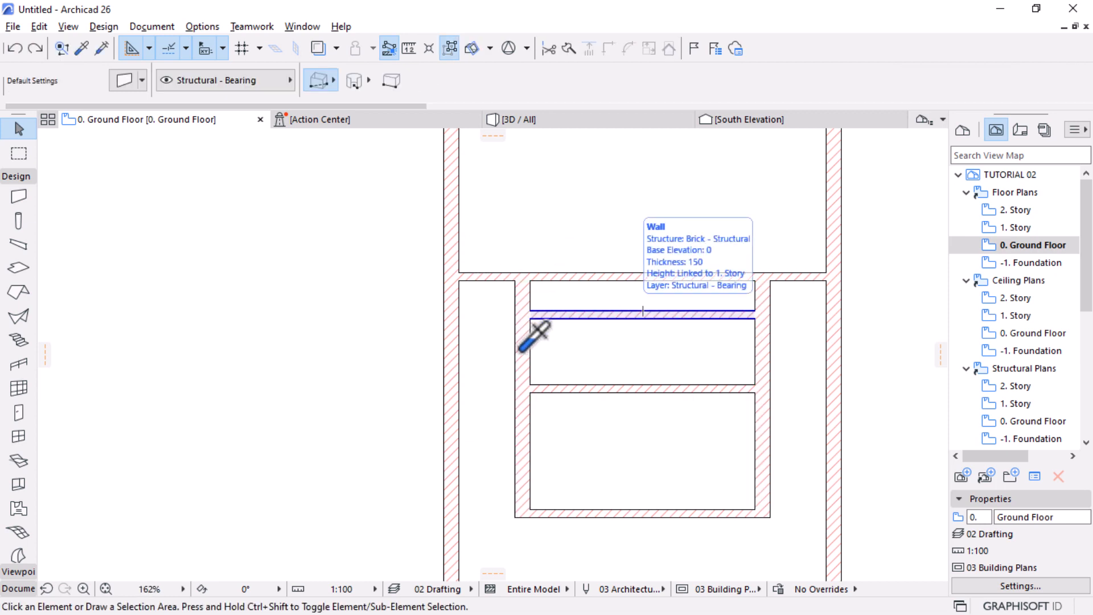
Transfer the 150-thick cross wall's settings to the left and right long inner walls flanking the cross walls
alt+click(521, 349)
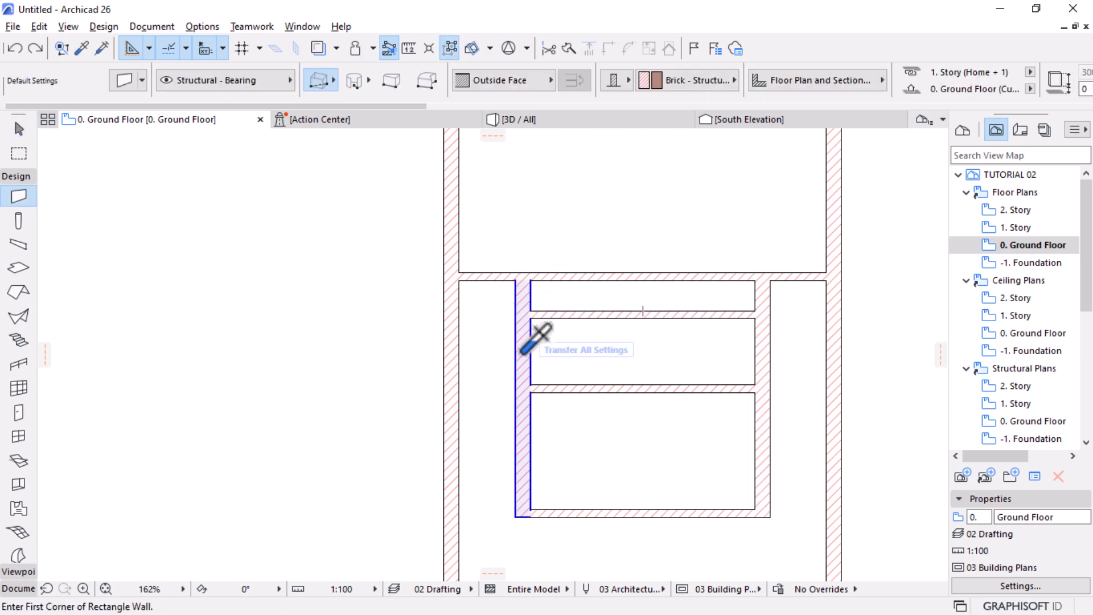
ctrl+alt+click(758, 341)
key(Escape)
Measure the clear width of the strip between the left inner wall and the left outer wall
click(522, 332)
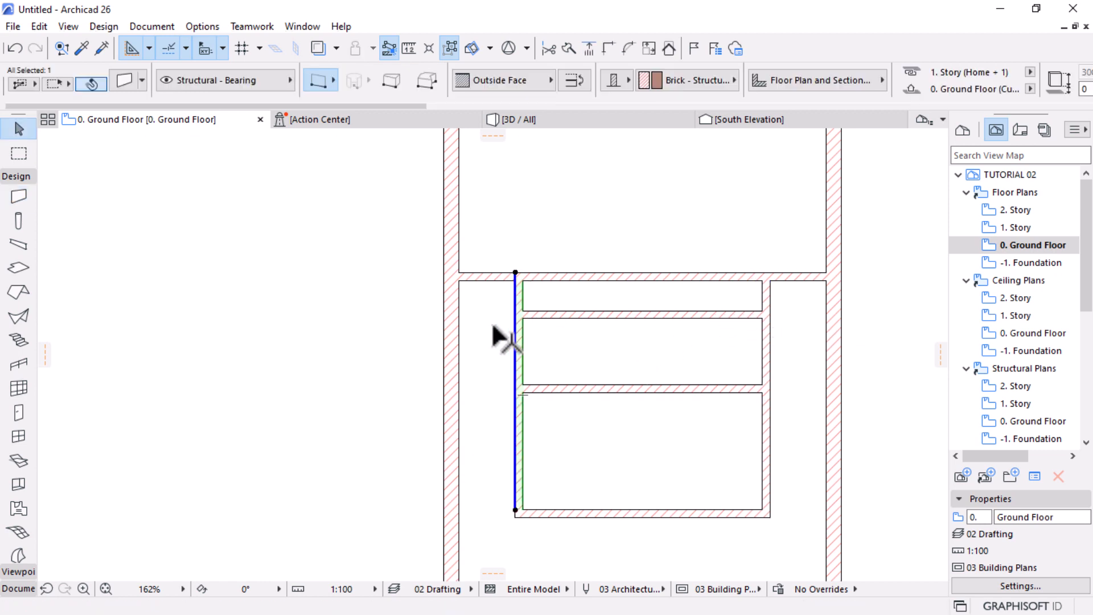
key(m)
click(516, 272)
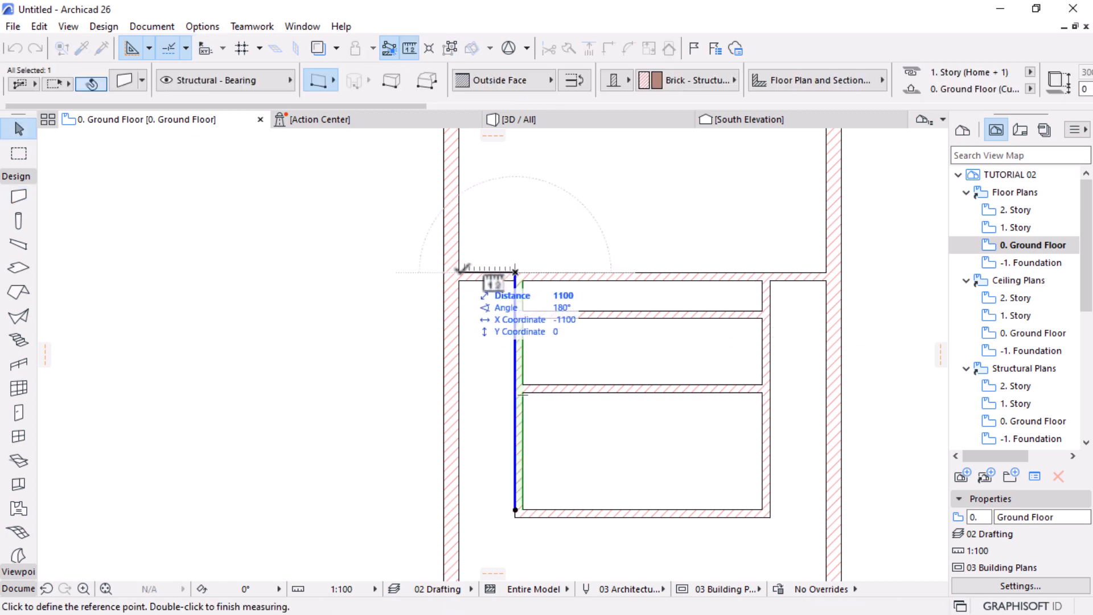
key(Escape)
Mirror a copy of the second 150-thick cross wall upward about the centreline of the full-width cross wall above it
scroll(638, 300, down, 3)
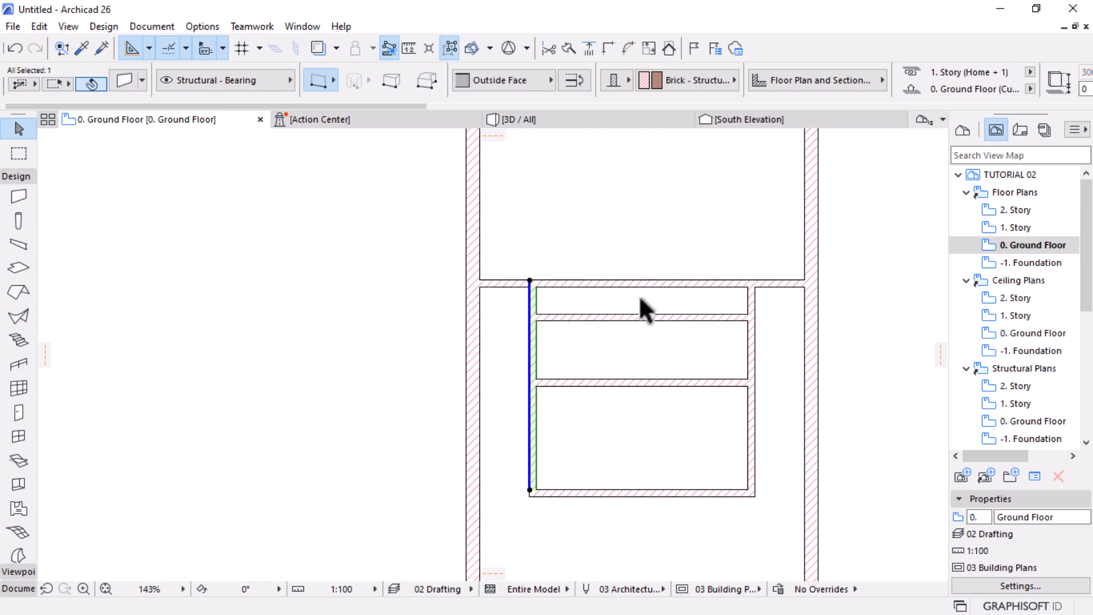
scroll(643, 246, up, 3)
scroll(644, 246, up, 2)
click(641, 387)
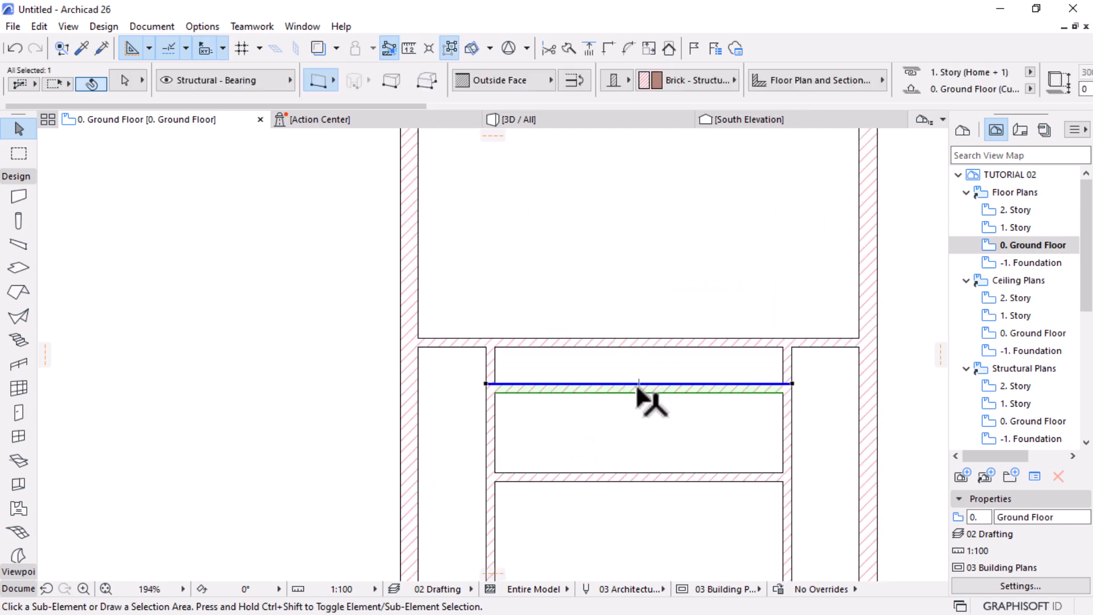
key(ctrl+shift+m)
scroll(677, 360, up, 2)
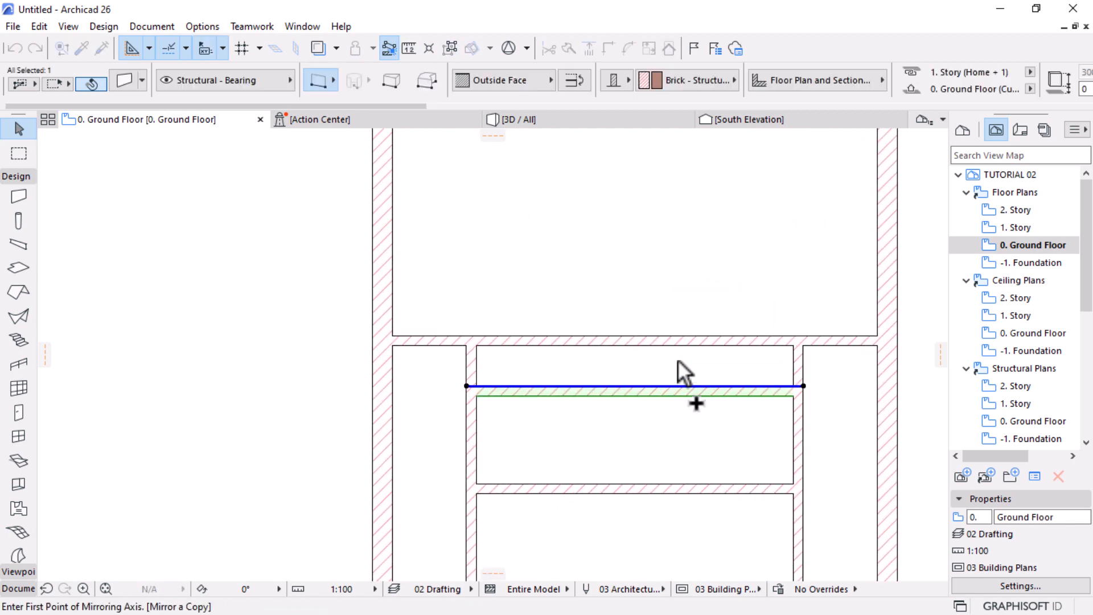
click(652, 334)
click(572, 334)
Extend the left and right inner walls up to the mirrored cross wall with Intersect and clear the selection
click(835, 373)
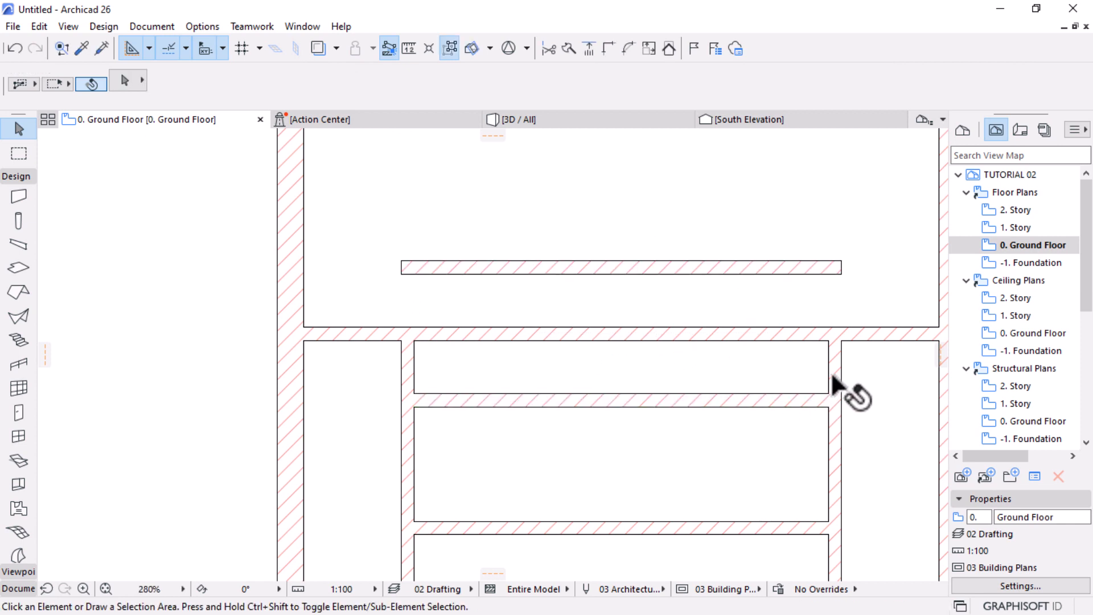
shift+click(405, 356)
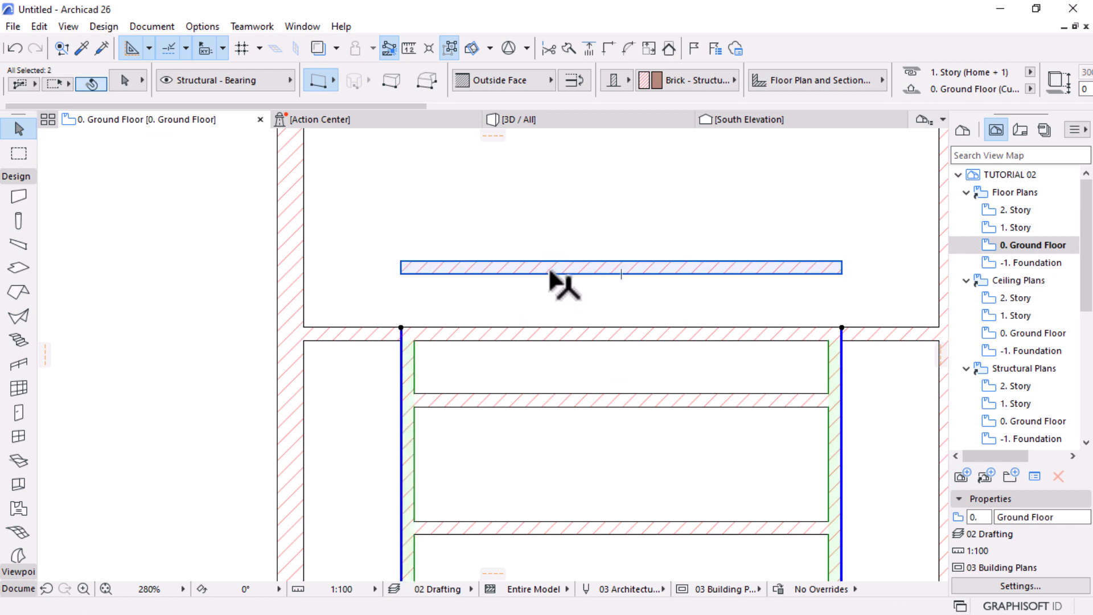
shift+click(552, 272)
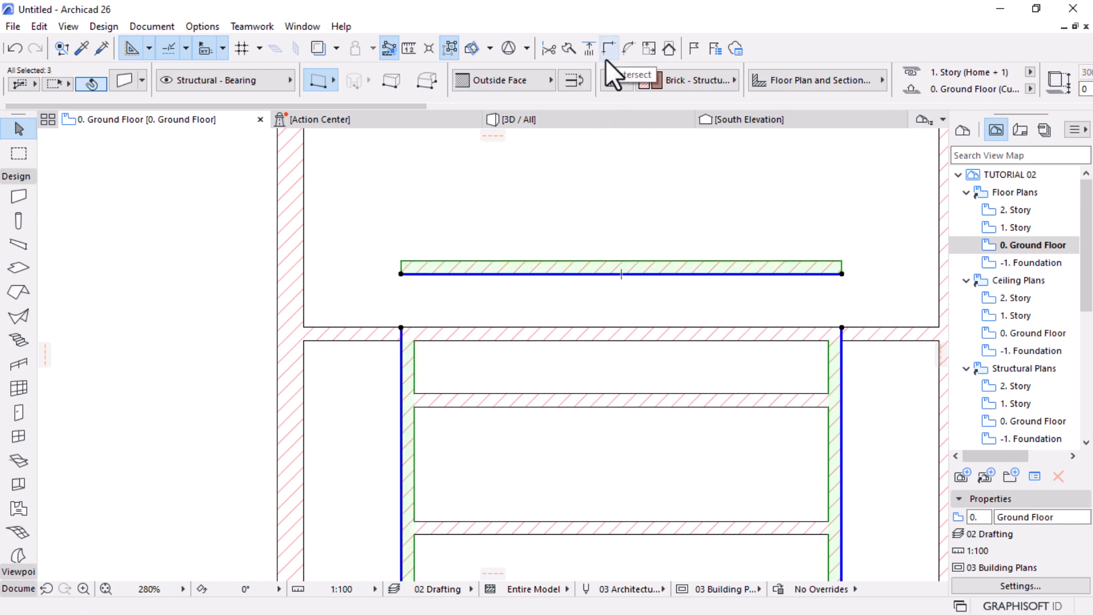
click(607, 50)
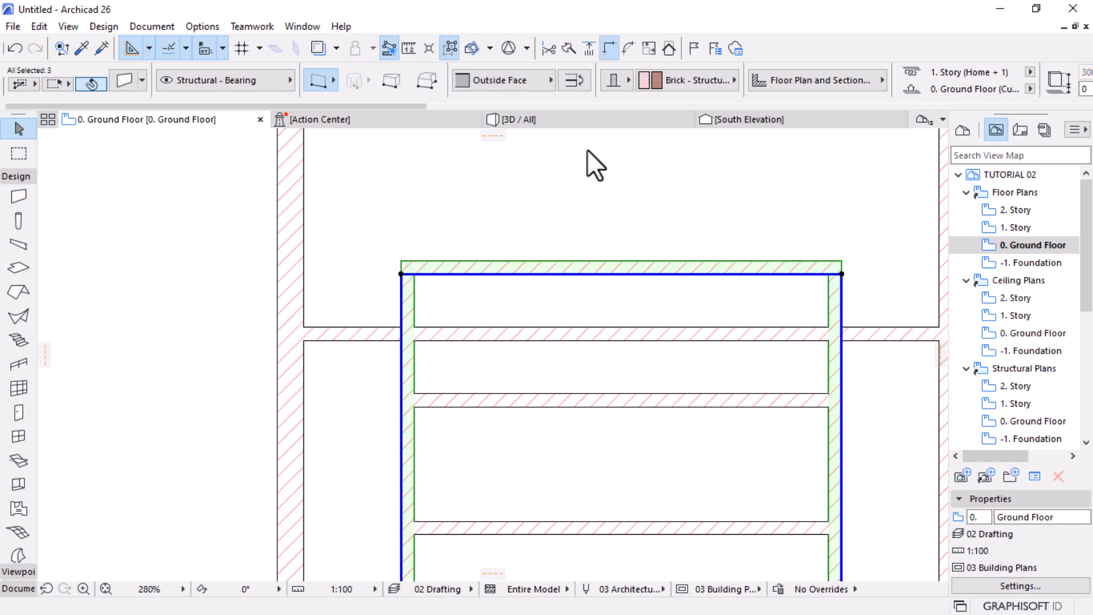
click(584, 193)
Delete the mirrored cross wall, keeping the wall stubs above the full-width cross wall
scroll(585, 193, down, 1)
click(615, 254)
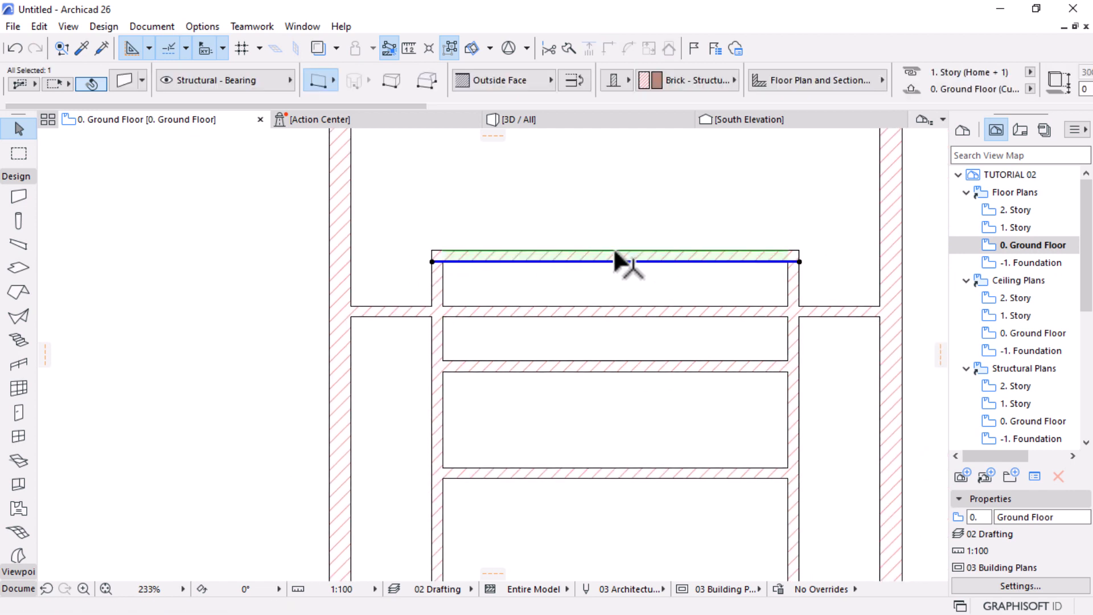
key(Delete)
scroll(619, 334, down, 2)
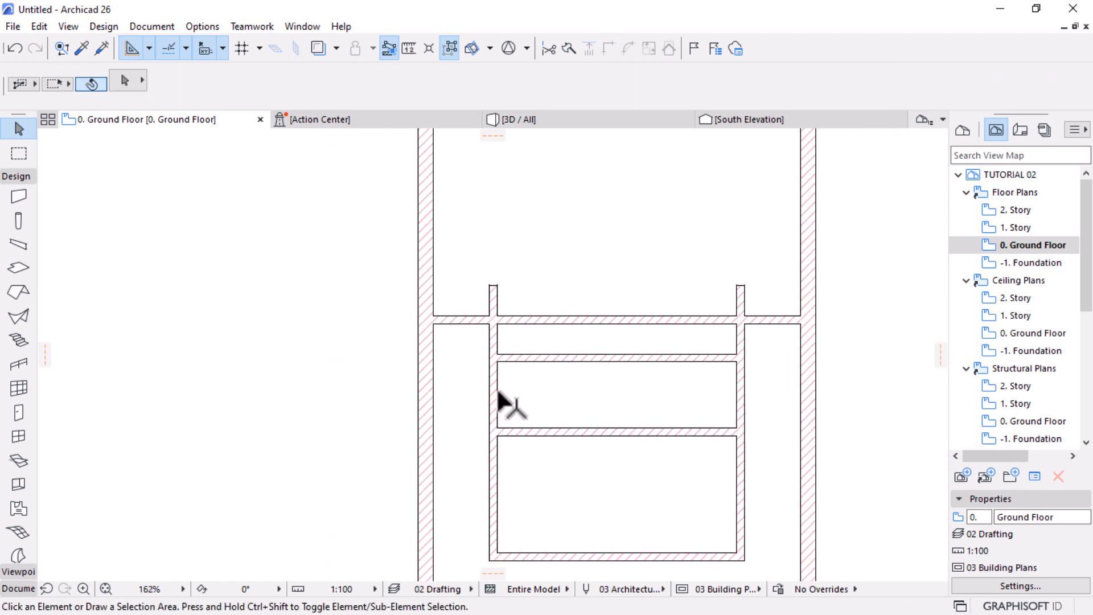
Trim the side wall segments between the second and third 150-thick cross walls and delete the second cross wall
ctrl+click(494, 393)
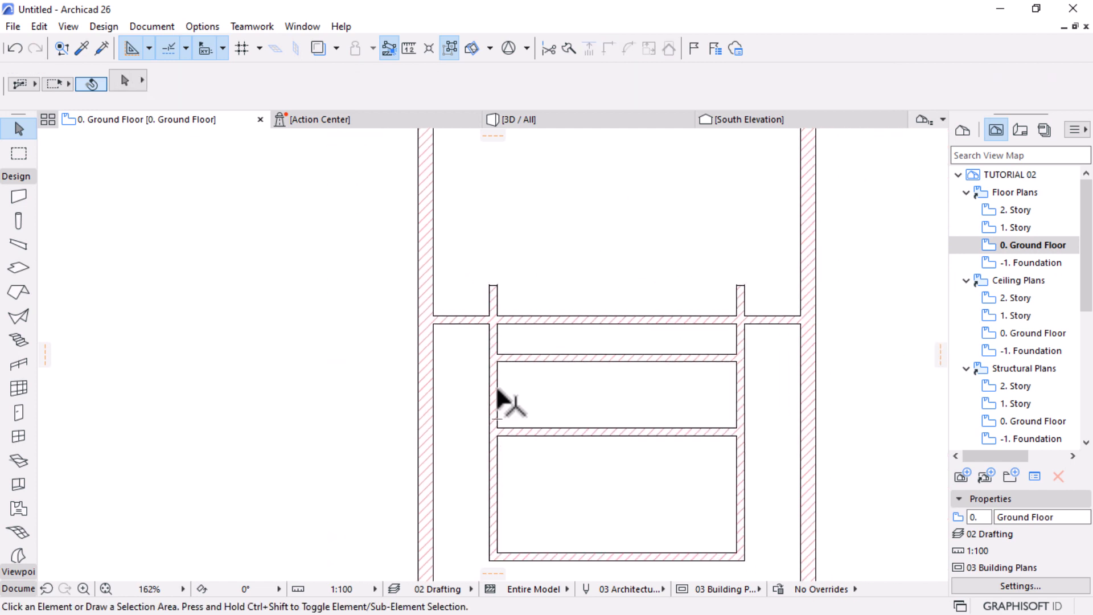
ctrl+click(738, 392)
scroll(706, 322, up, 2)
click(603, 376)
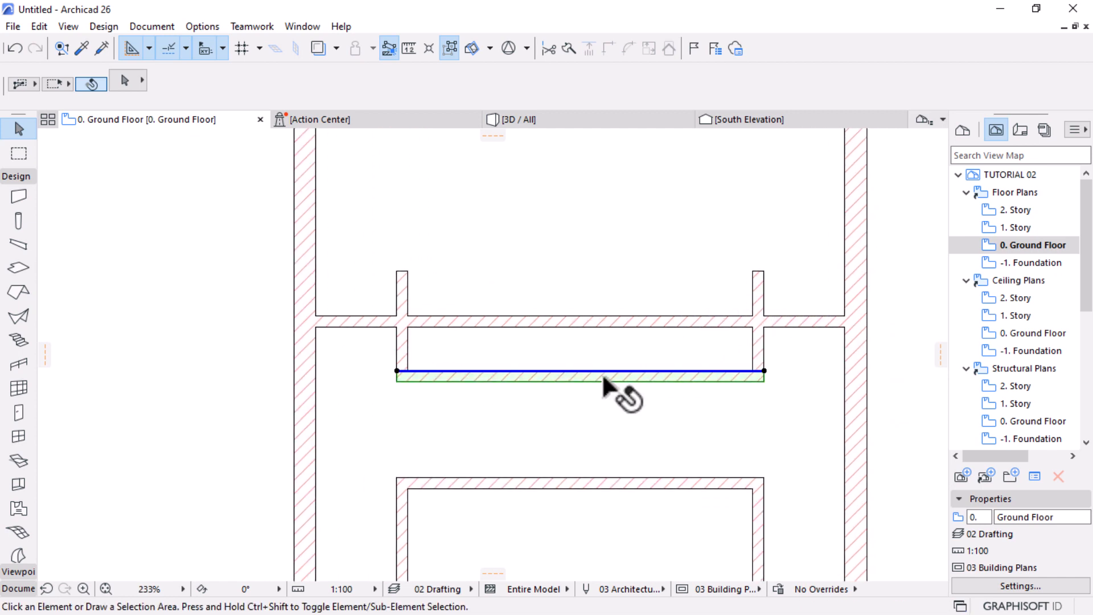
key(Delete)
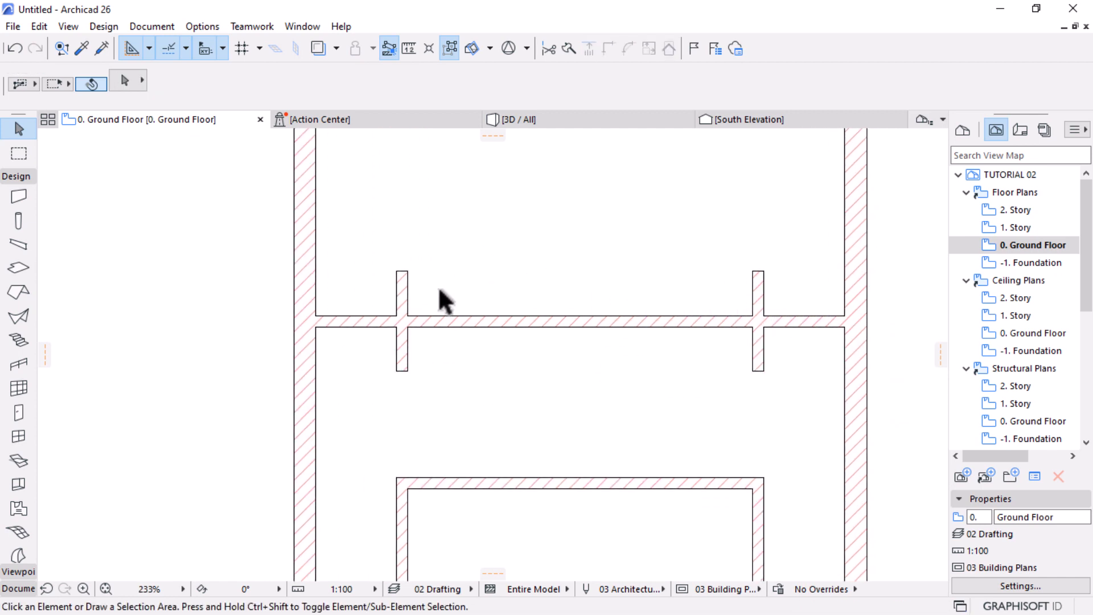
Drag a copy of the closed rectangular room's lower wall inward, flush against its inner face
scroll(612, 340, down, 3)
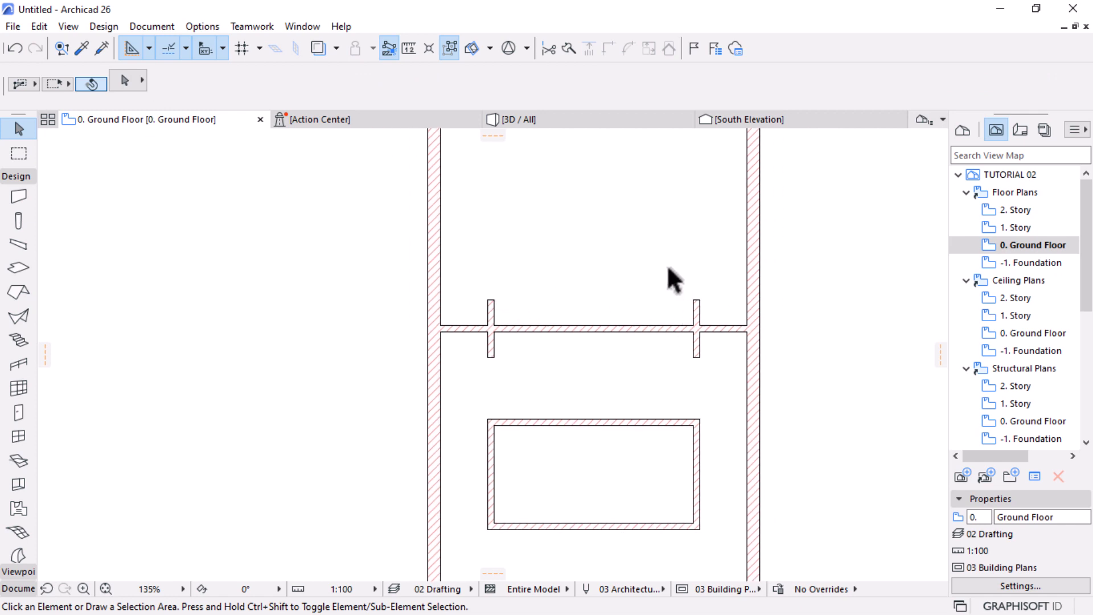
scroll(589, 488, down, 2)
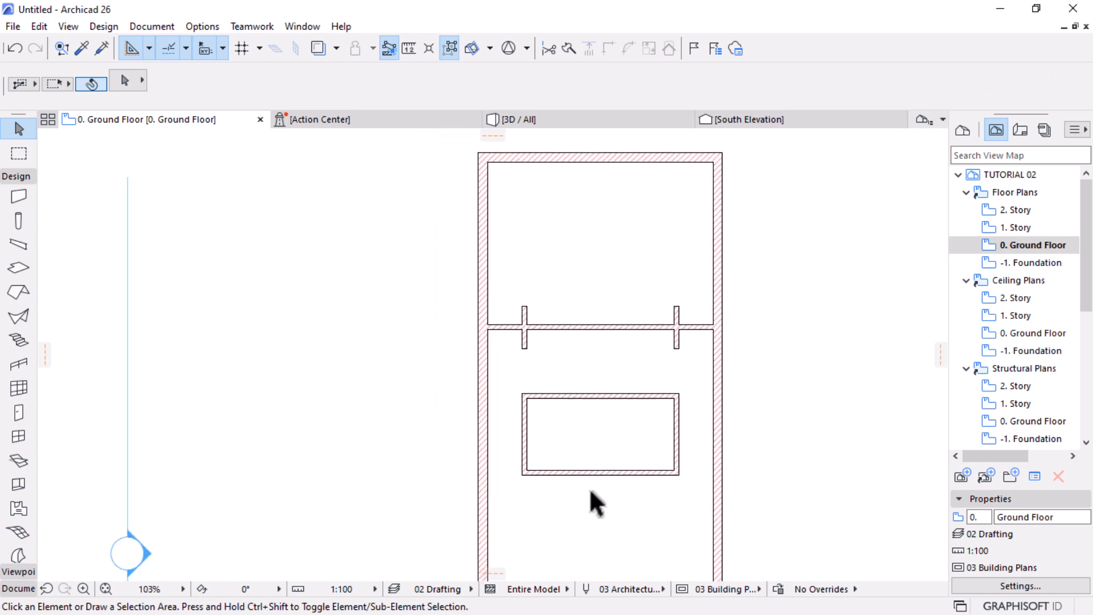
scroll(589, 466, up, 3)
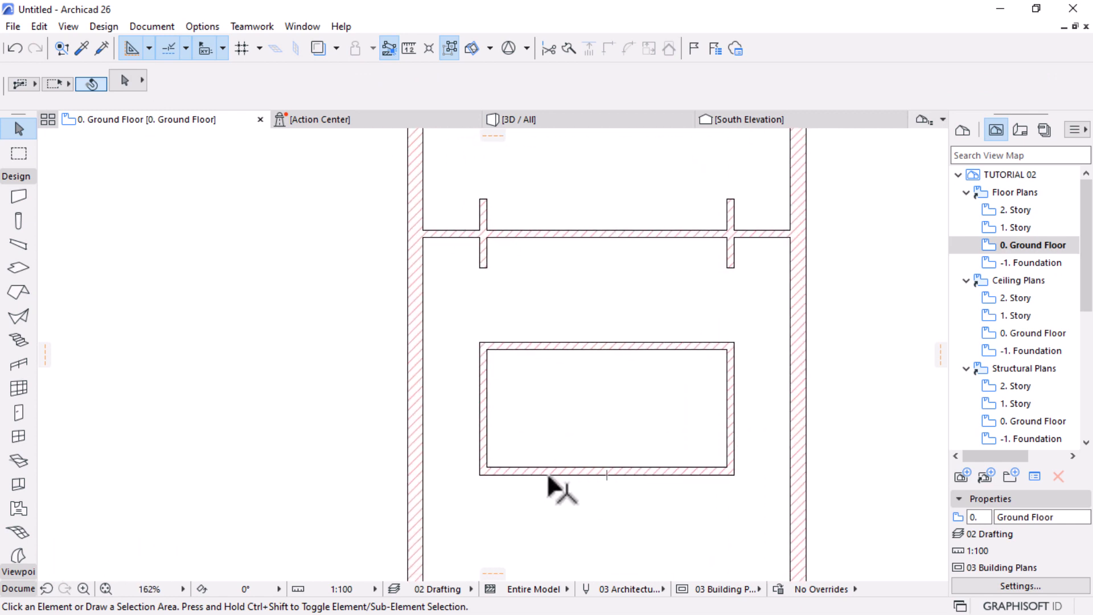
click(605, 472)
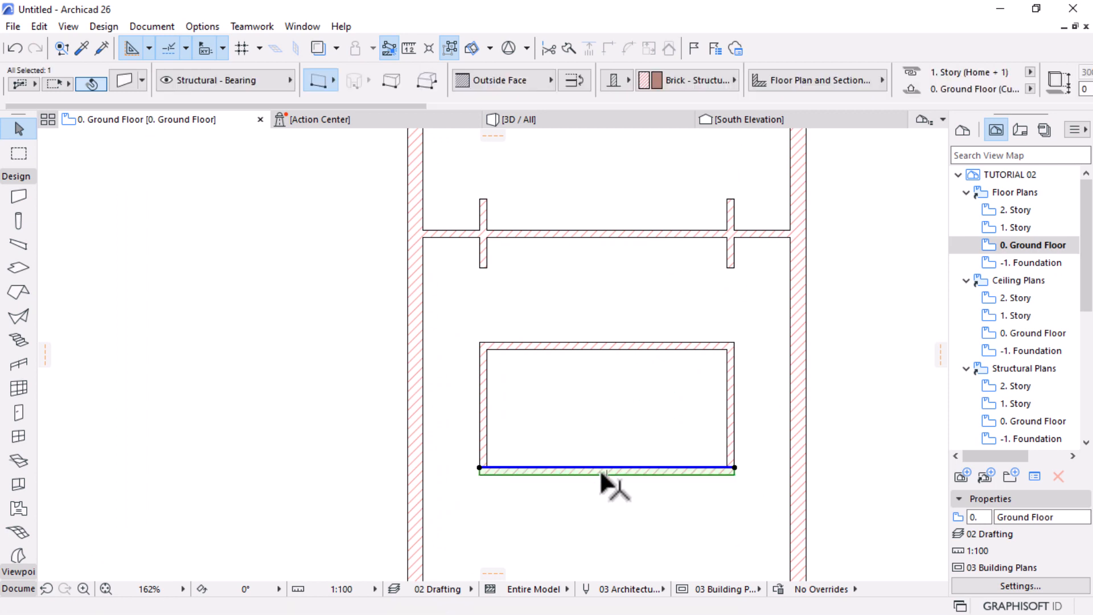
scroll(607, 474, up, 4)
key(ctrl+shift+d)
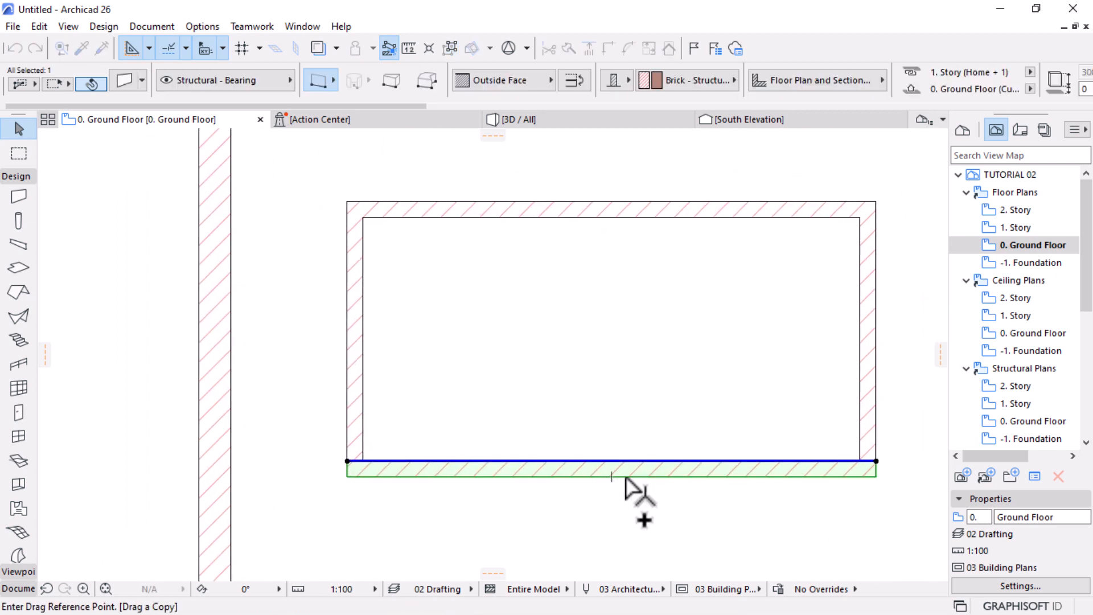
click(612, 461)
click(628, 462)
Move the copied lower wall 600 vertically upward inside the rectangular room and clear the selection
key(ctrl+d)
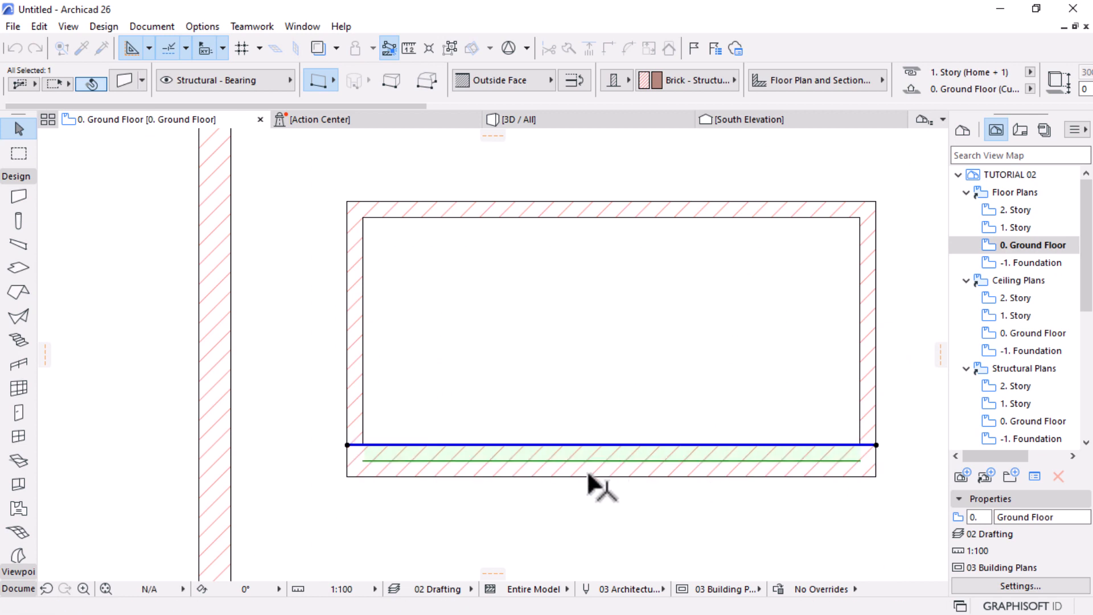
click(659, 426)
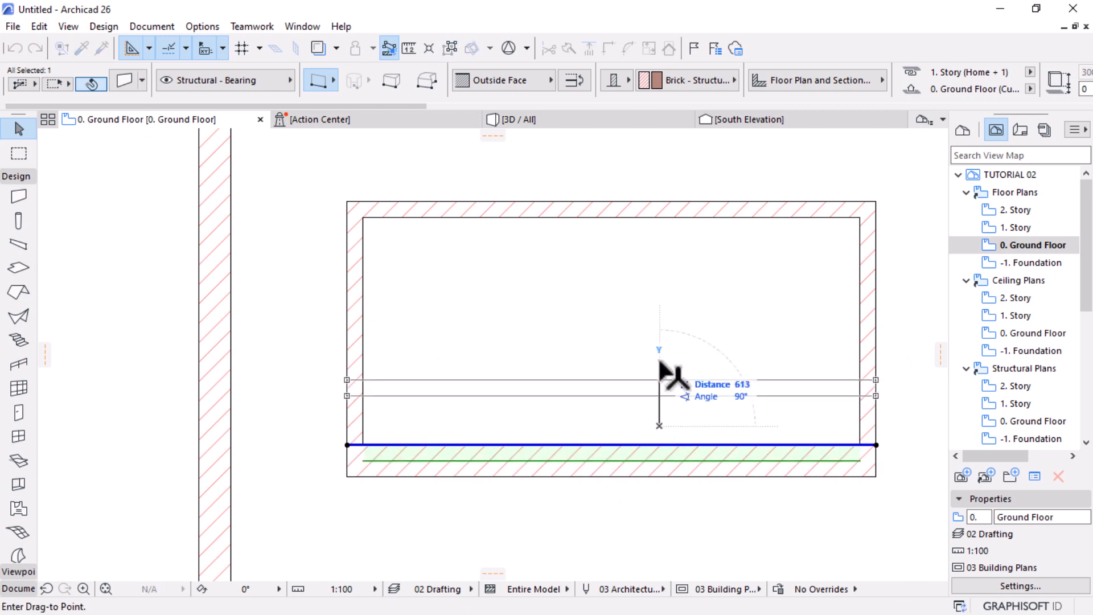
text(600)
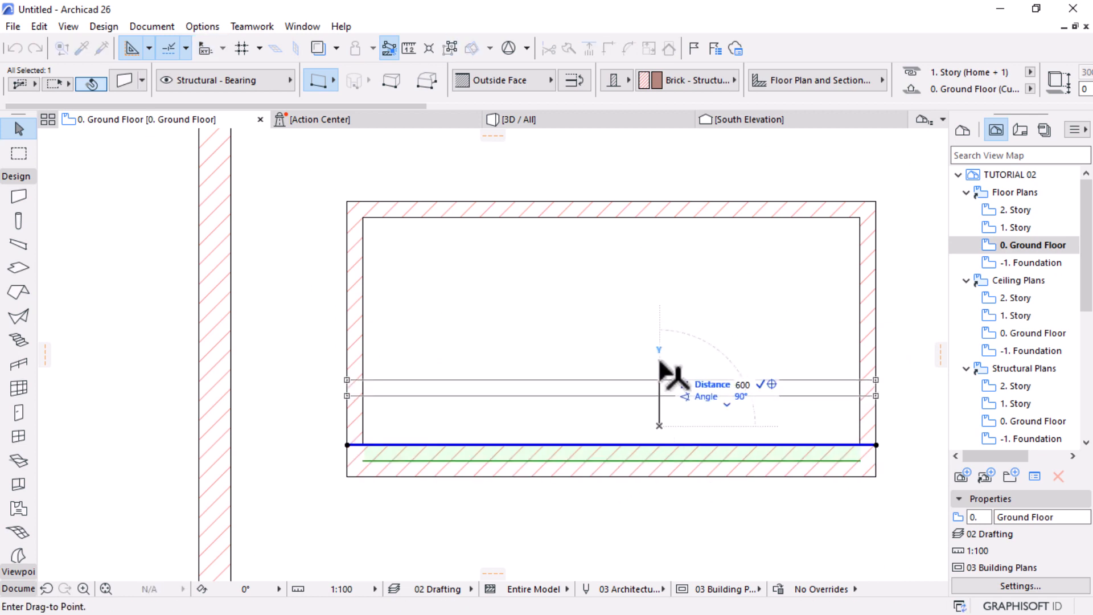
key(Return)
click(662, 319)
scroll(670, 406, down, 3)
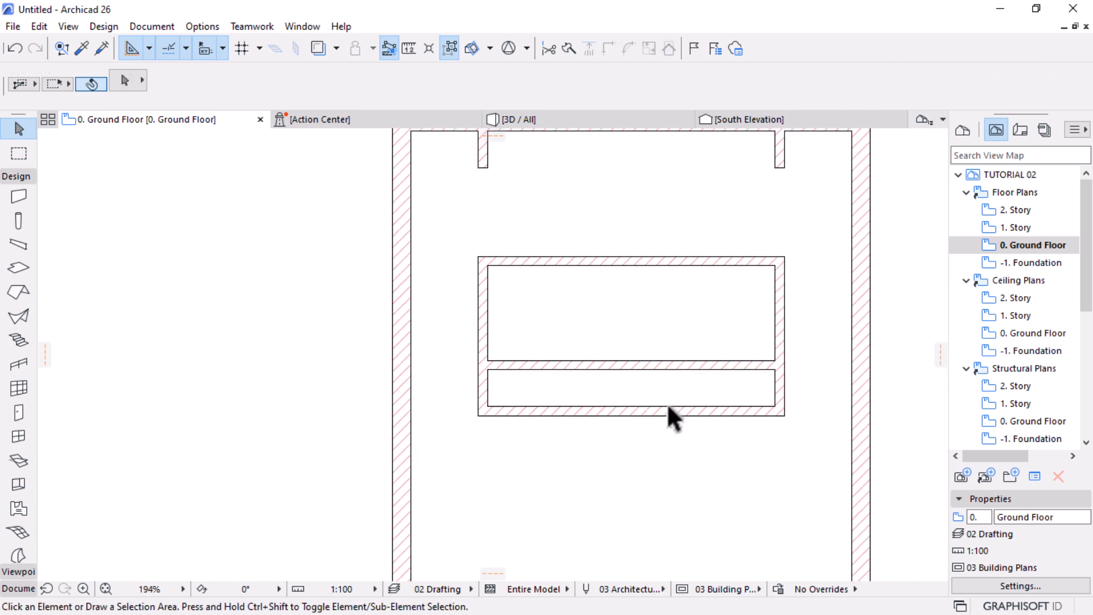
Delete the lowest cross wall of the rectangular room, keeping the side wall stubs below the copied cross wall
mouse_move(670, 406)
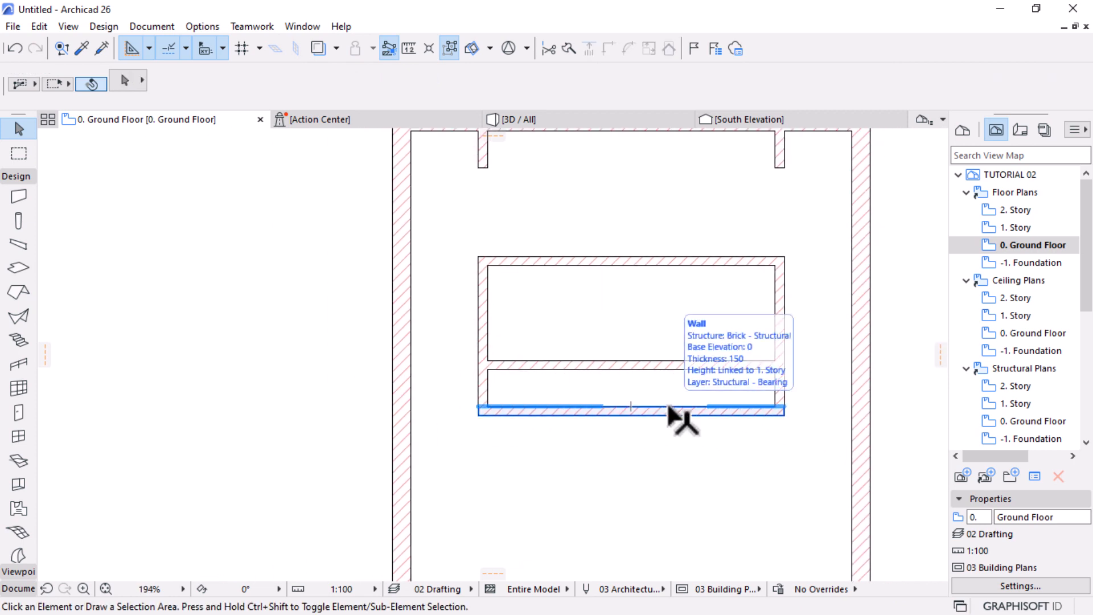
click(662, 407)
key(Delete)
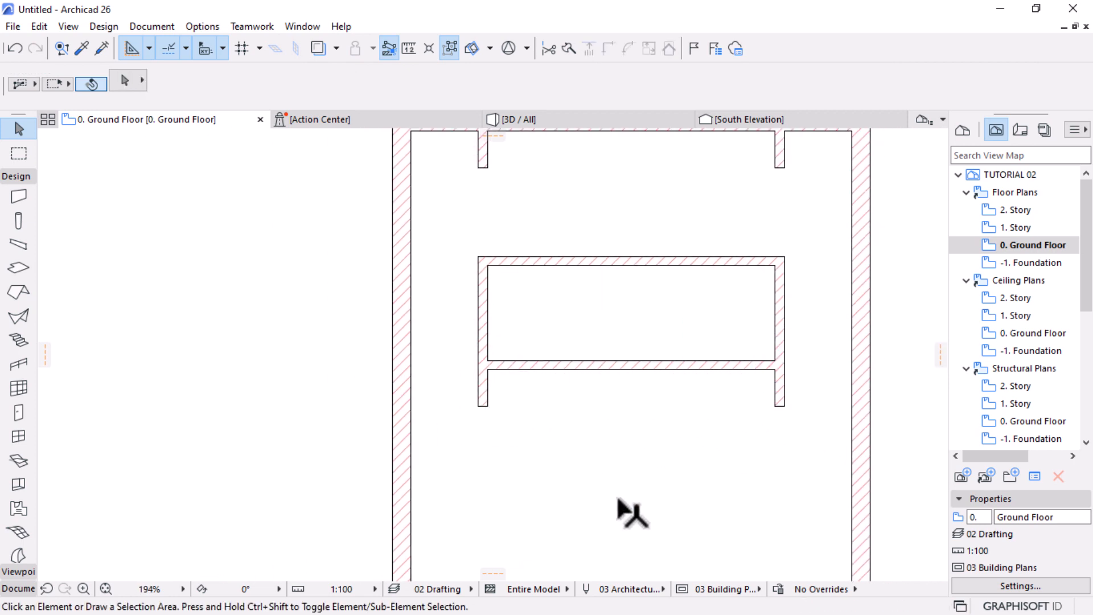
Move the rectangular room's remaining lower cross wall 100 vertically upward
scroll(698, 396, up, 3)
click(649, 362)
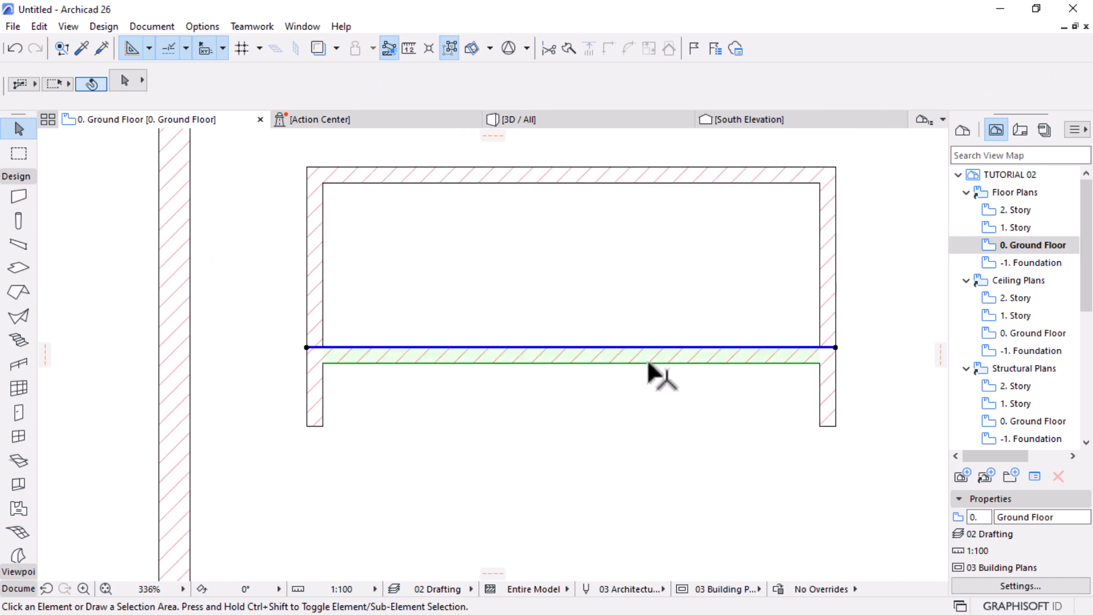
key(ctrl+d)
click(657, 327)
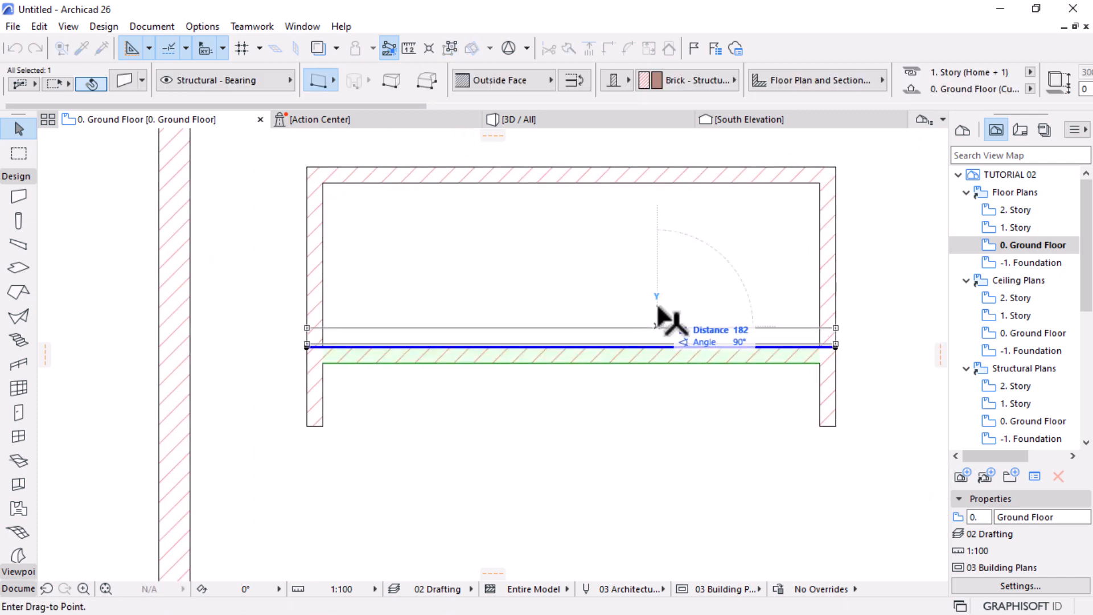
text(100)
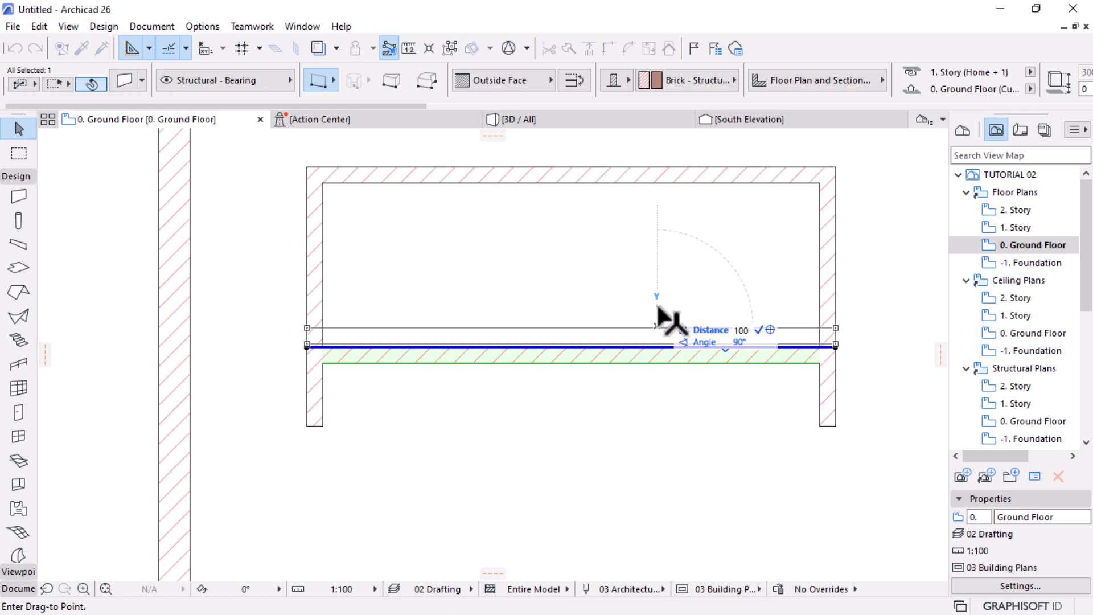
key(Return)
scroll(627, 384, down, 2)
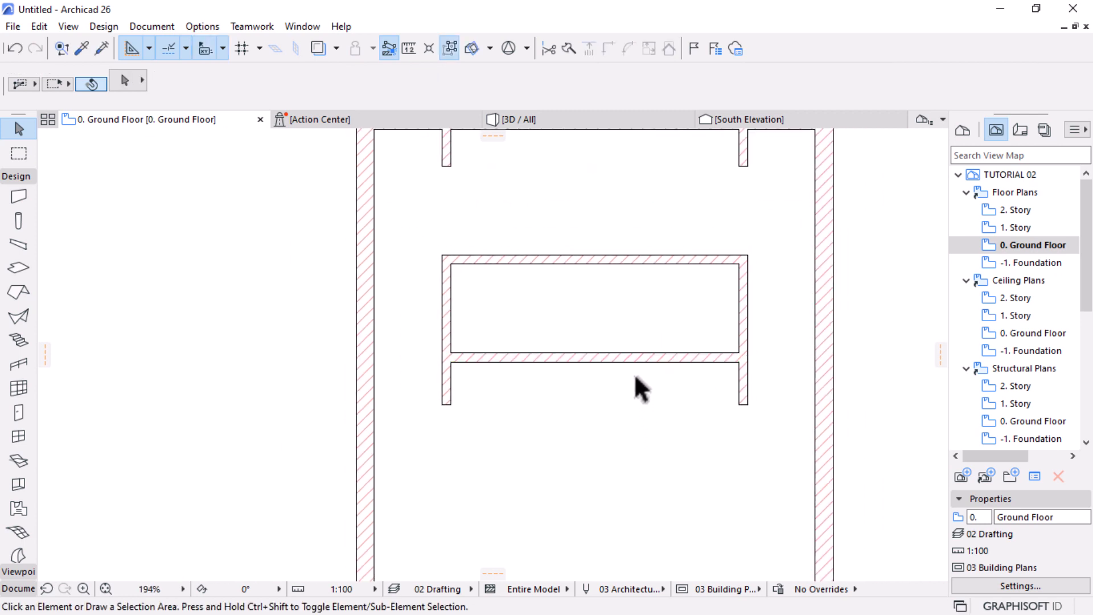
Drag a copy of the rectangular room's right side wall inward, flush against its inner face
scroll(643, 228, up, 1)
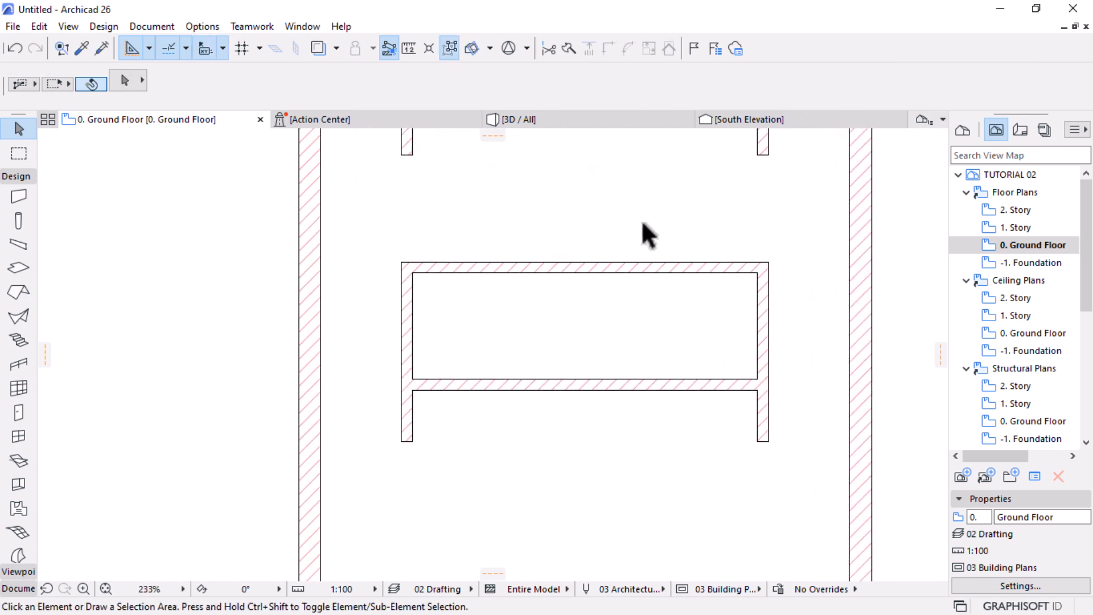
click(767, 317)
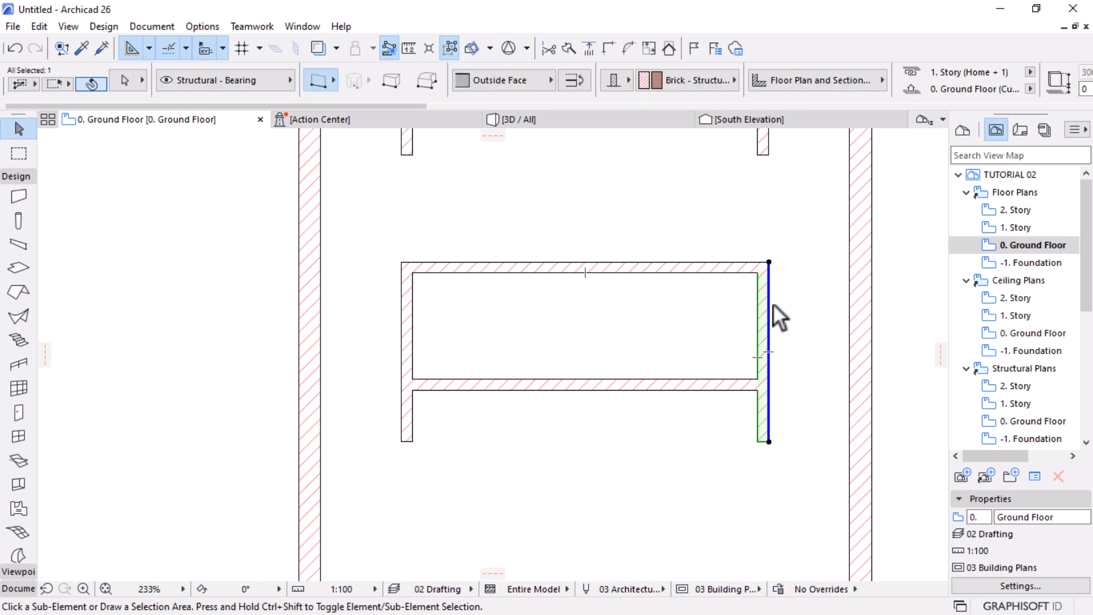
key(ctrl+shift+d)
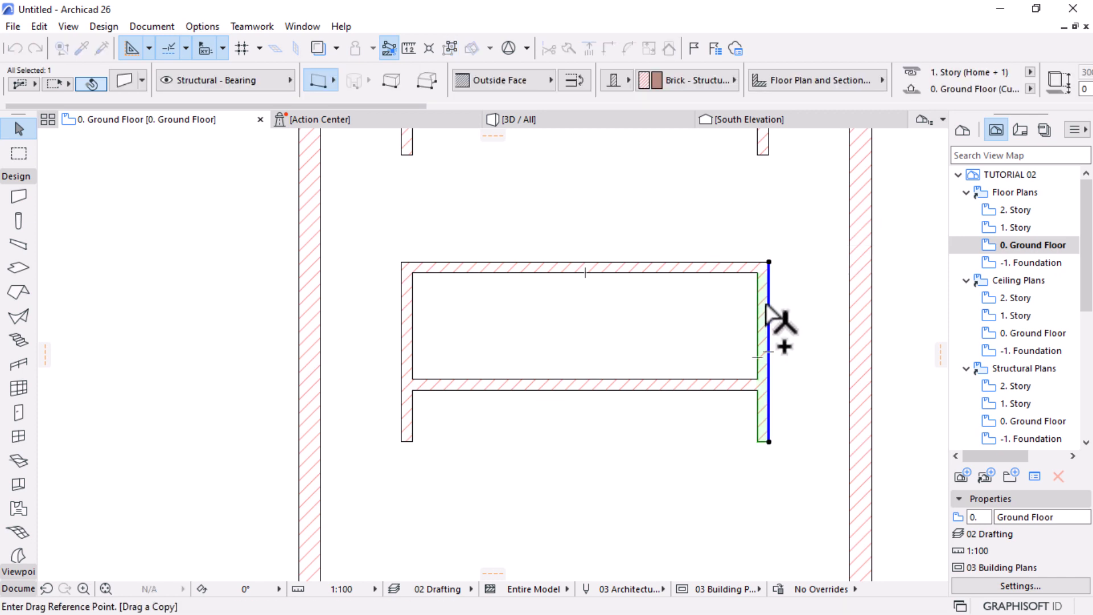
click(769, 303)
click(758, 305)
Move the copied side wall 1000 horizontally into the room and trim its stub below the cross wall
key(ctrl+d)
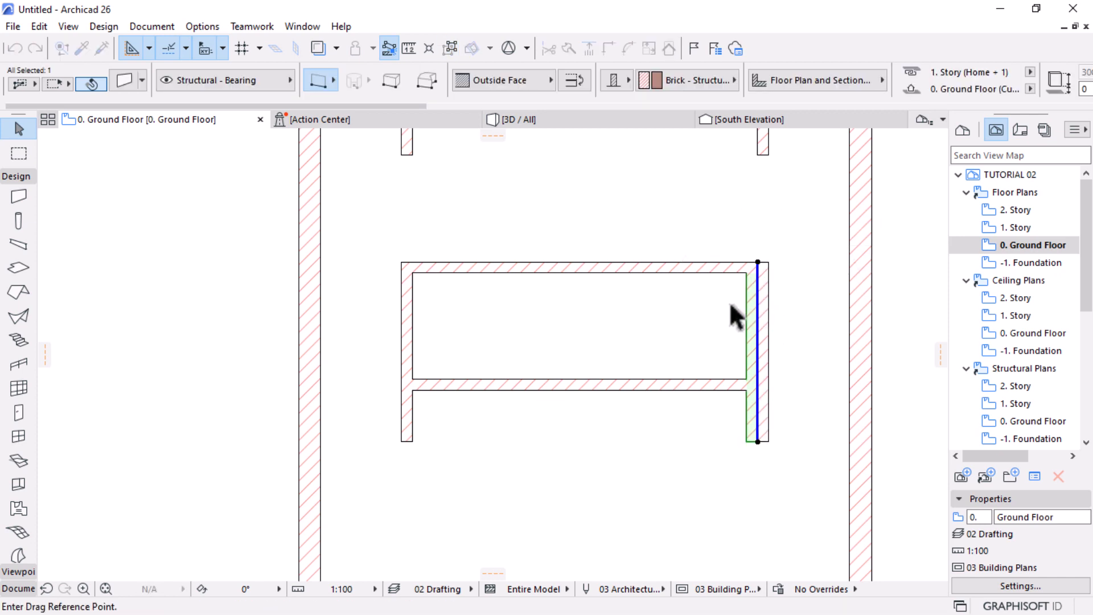
click(730, 305)
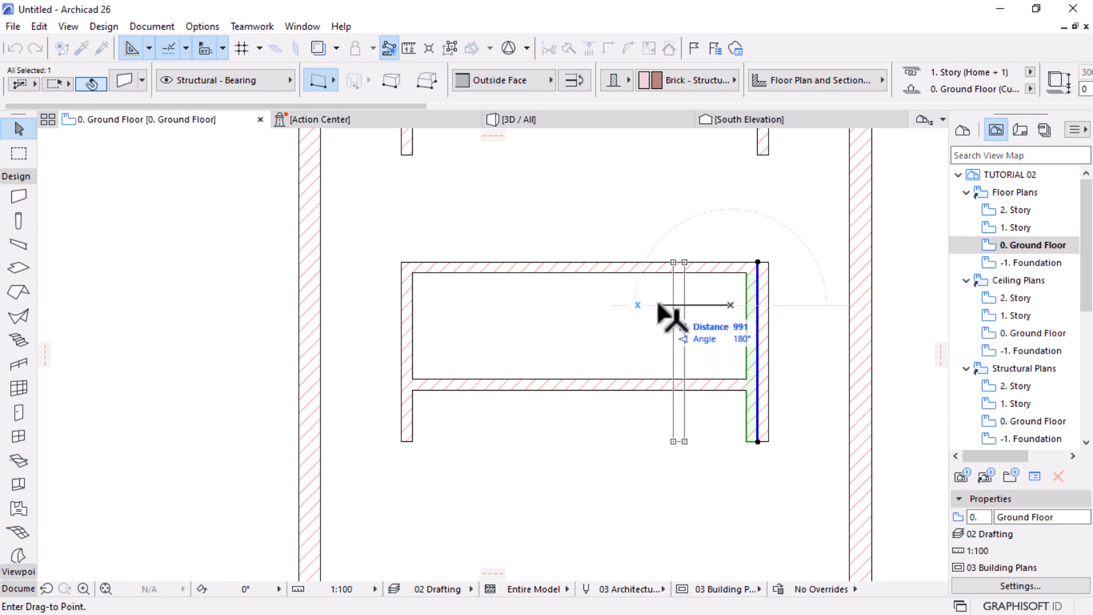
text(1000)
key(Return)
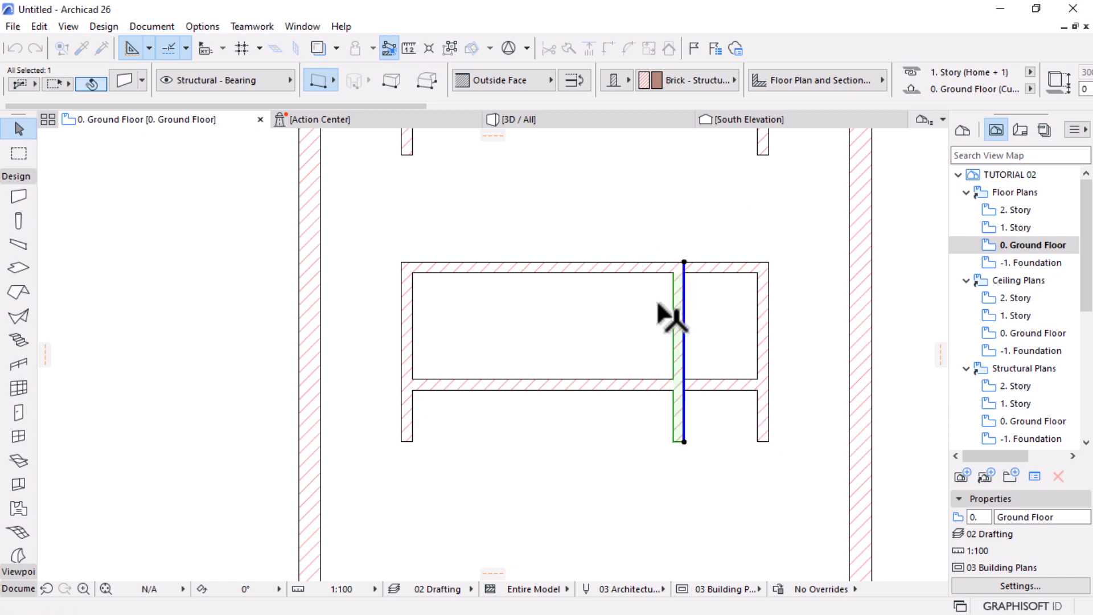
key(Escape)
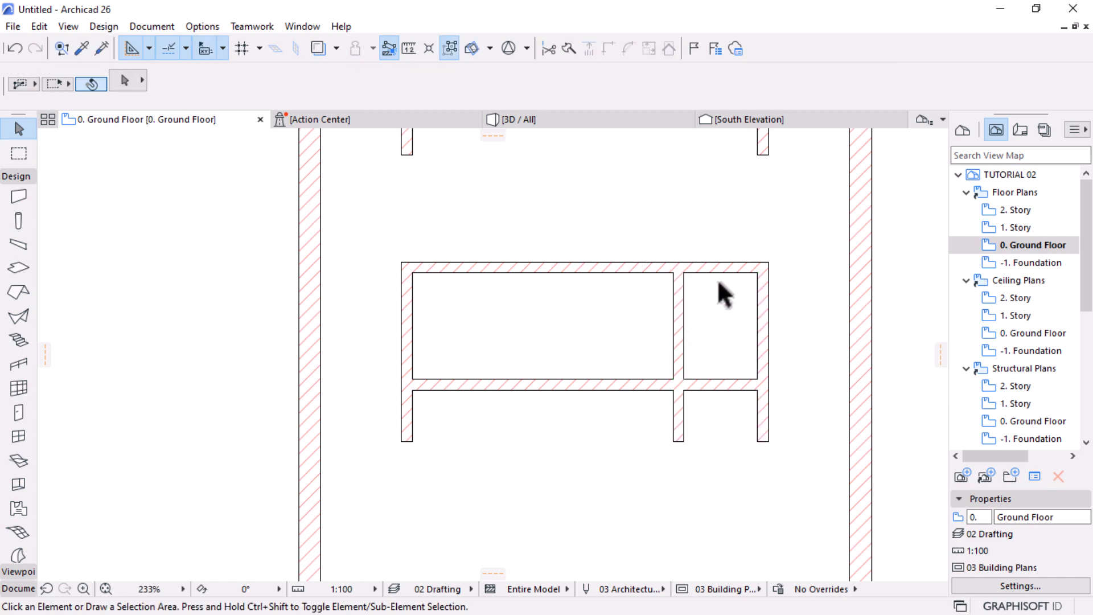
ctrl+click(681, 410)
Delete the upper and two side walls of the inner room at the lower end of the house
scroll(742, 327, down, 5)
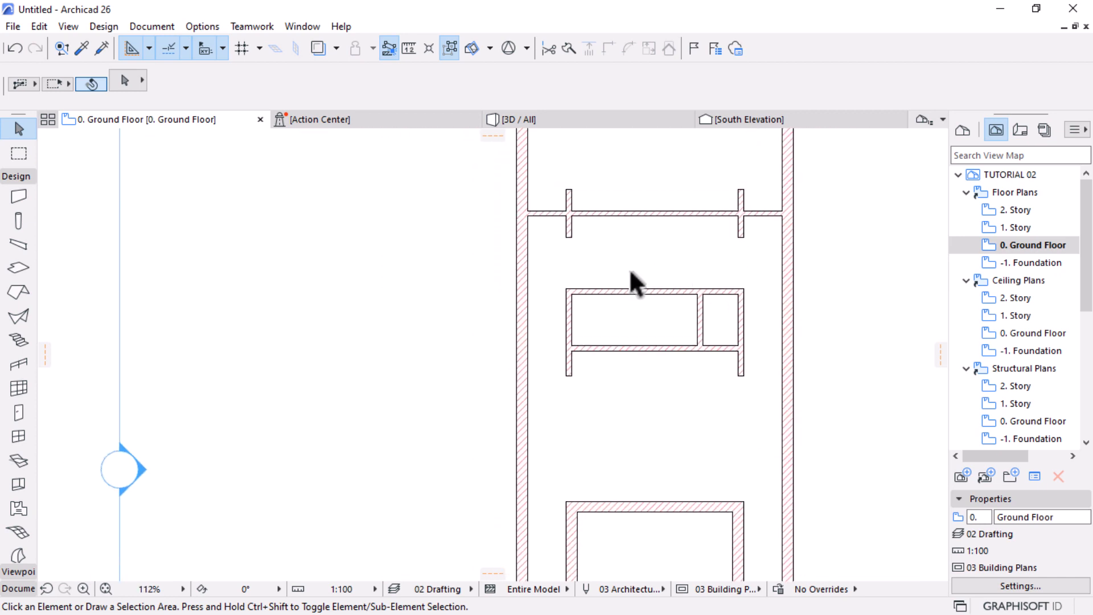
scroll(660, 276, up, 1)
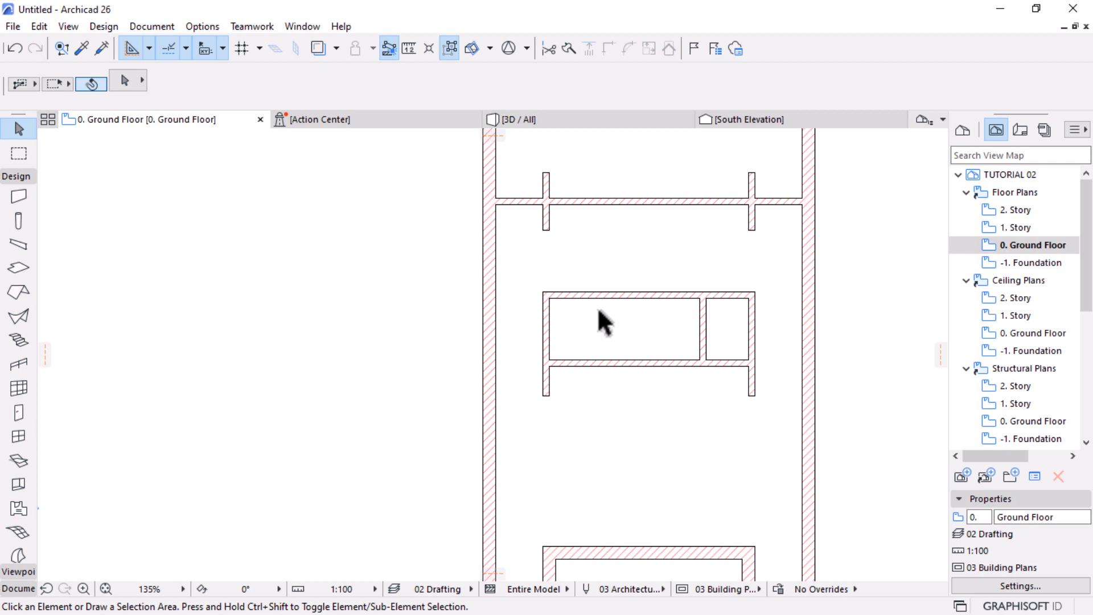
scroll(638, 322, up, 2)
scroll(681, 312, down, 3)
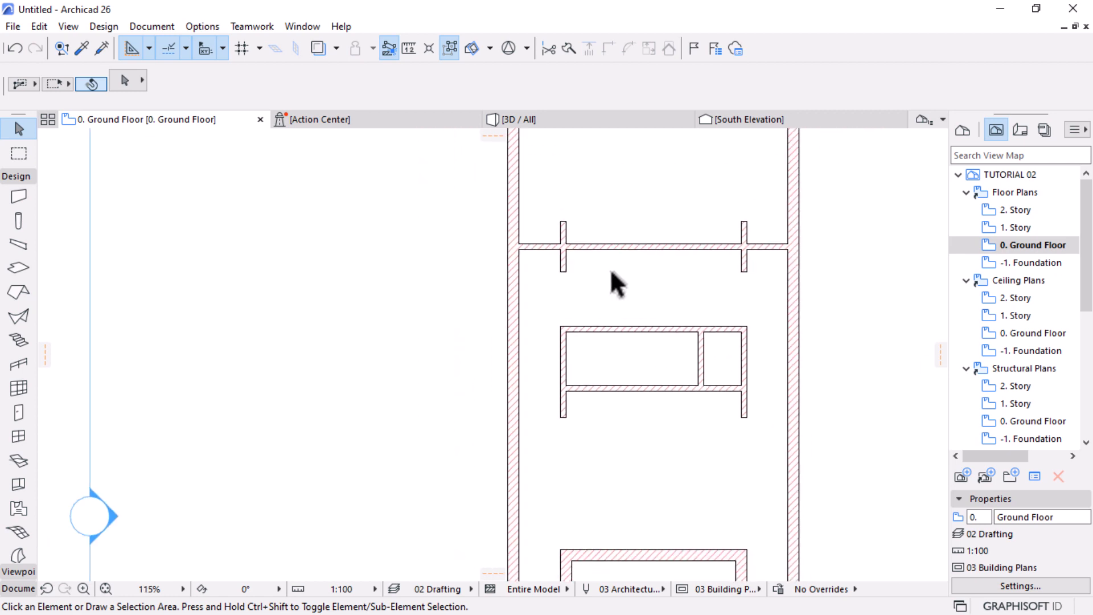
scroll(676, 299, down, 4)
scroll(677, 479, up, 2)
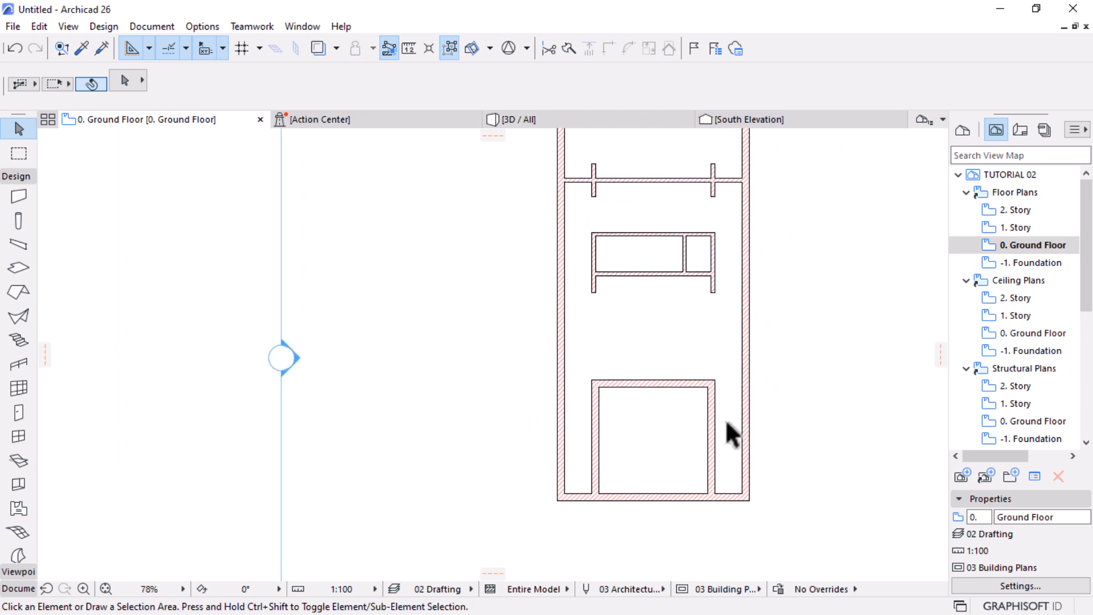
click(713, 421)
shift+click(594, 439)
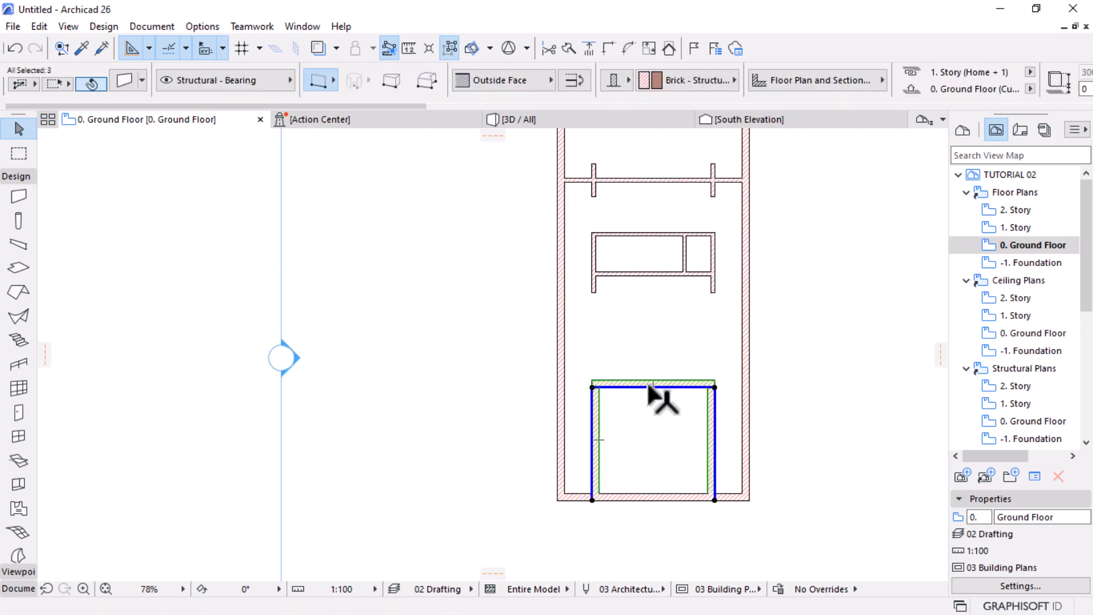
key(Delete)
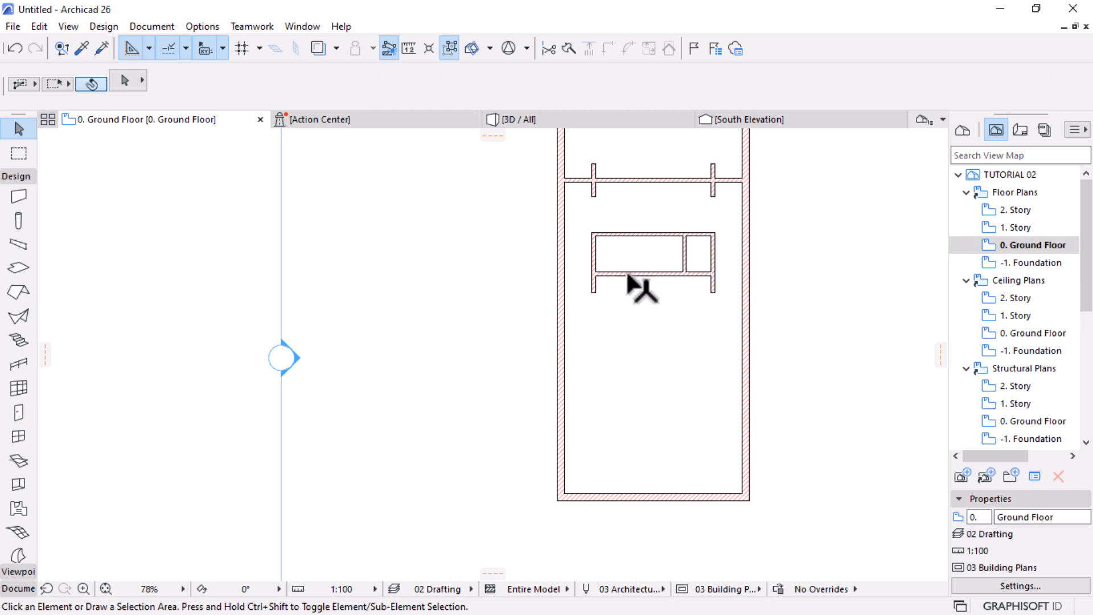
Draw a rectangular basic-structure concrete slab, 4500 wide by 5700 long, against the outer face of the house's right exterior wall
scroll(631, 463, down, 2)
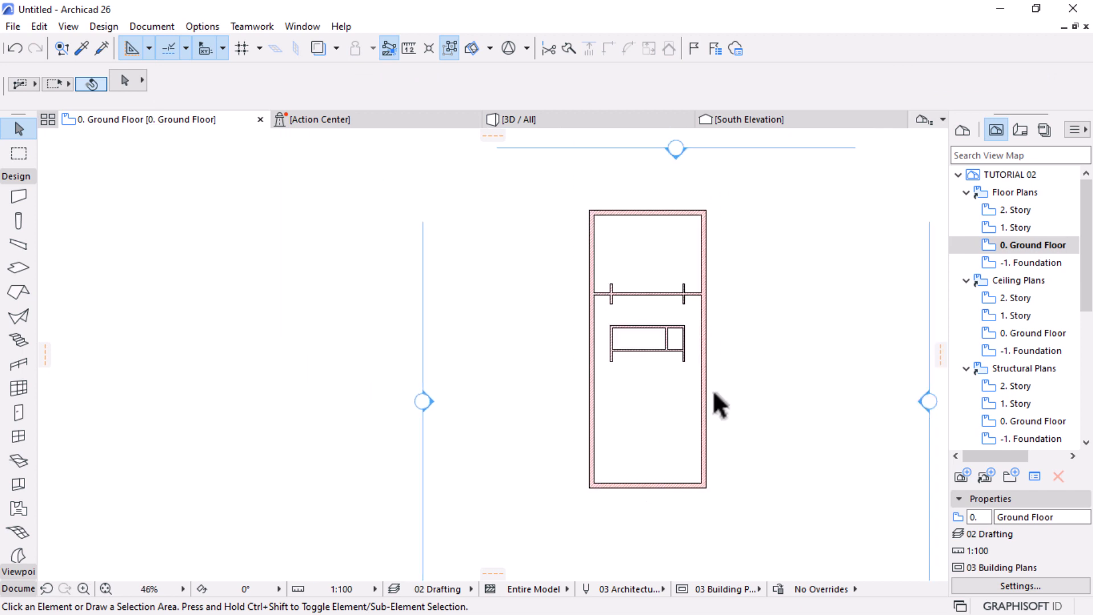
scroll(682, 289, up, 1)
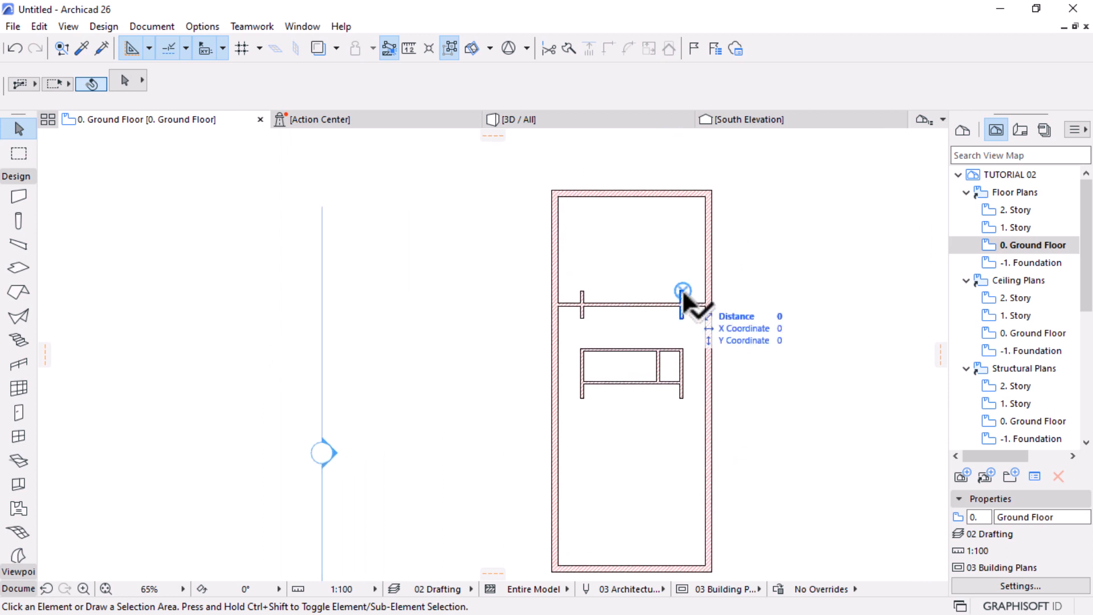
scroll(679, 288, down, 1)
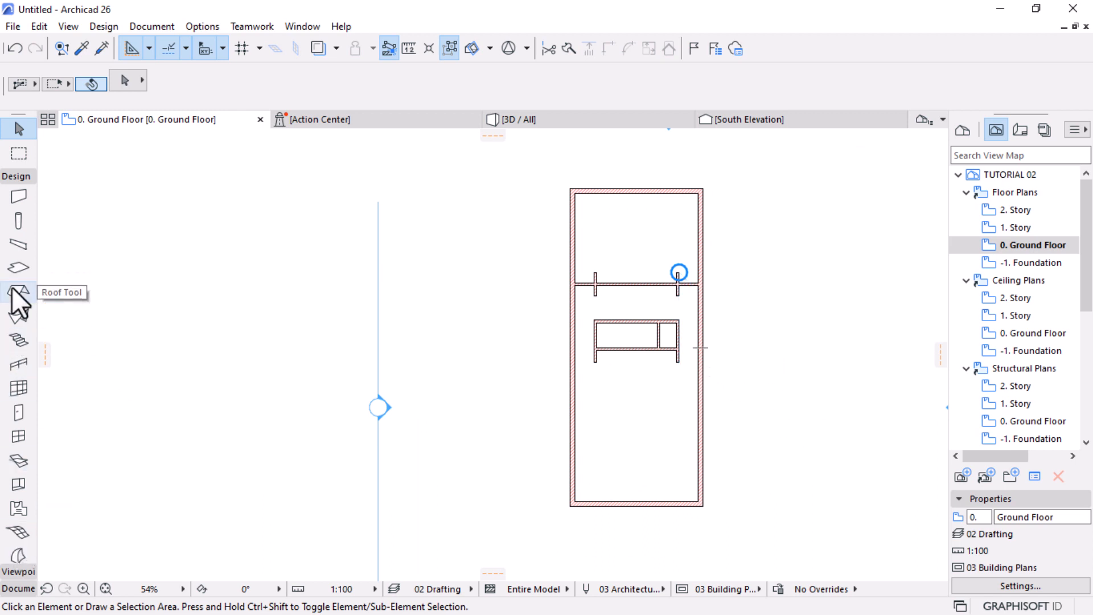
click(19, 267)
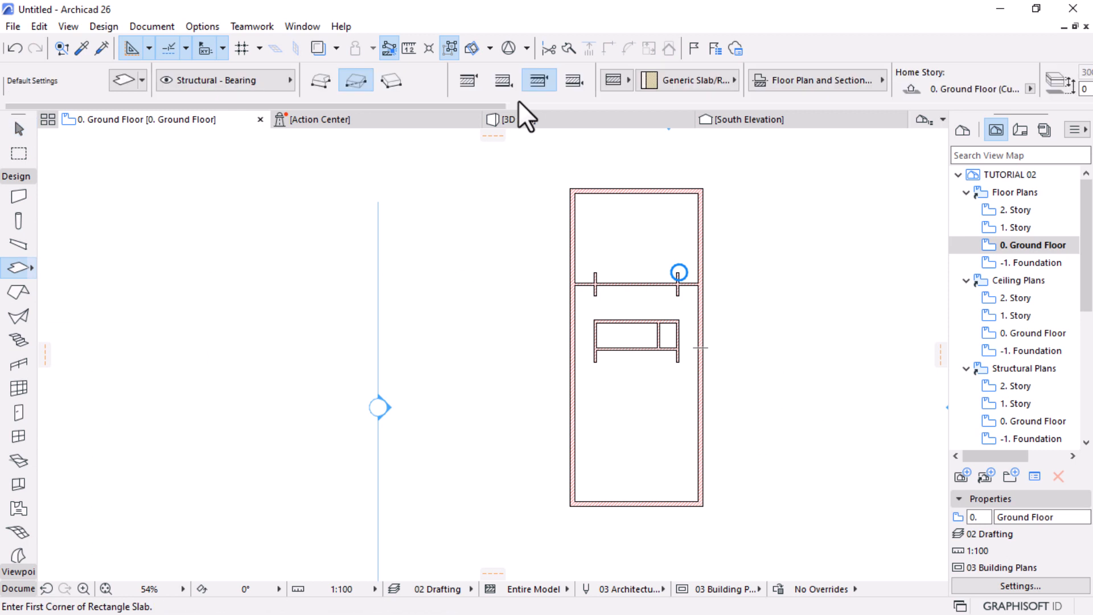
click(613, 81)
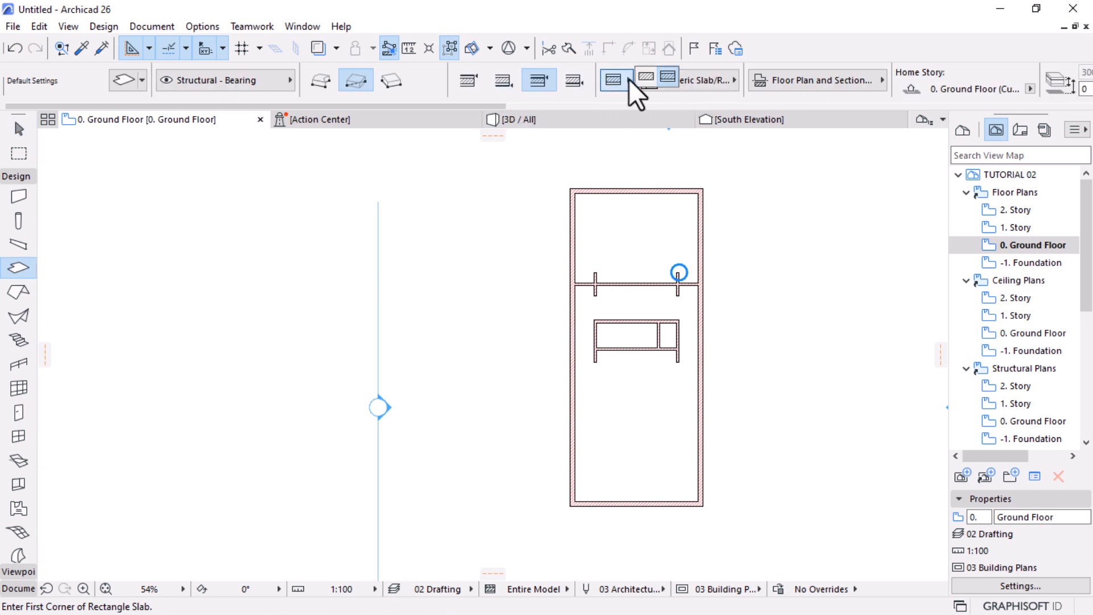
click(646, 77)
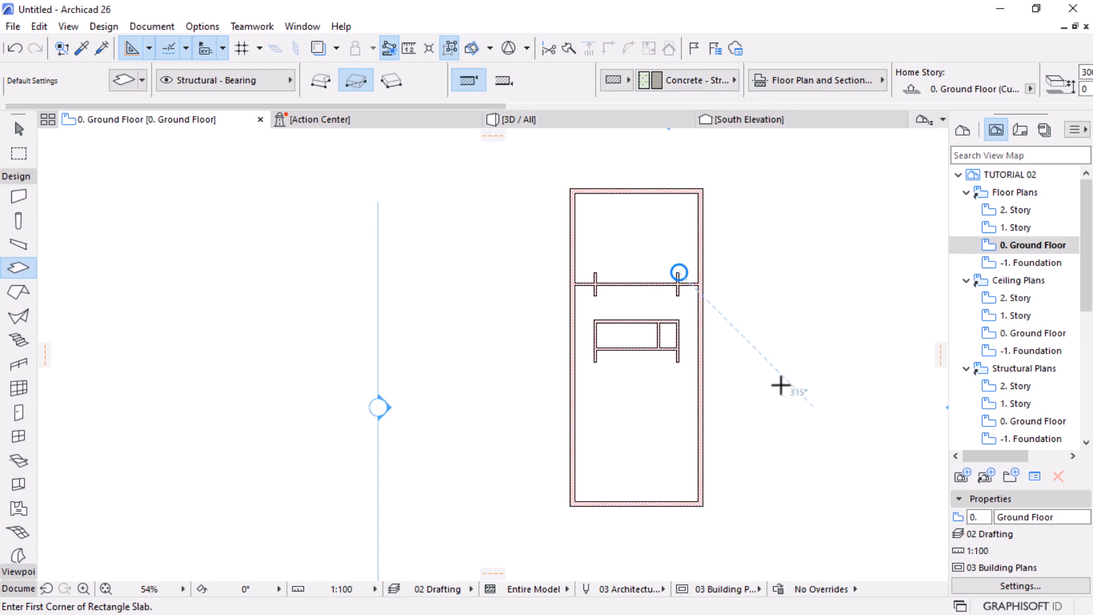
scroll(781, 384, up, 2)
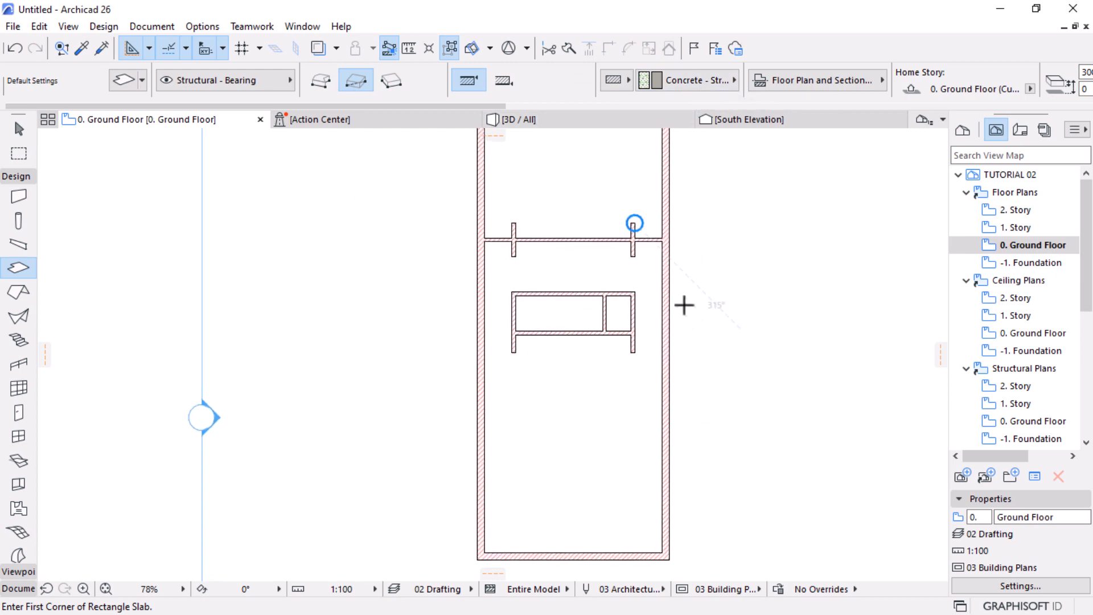
click(670, 274)
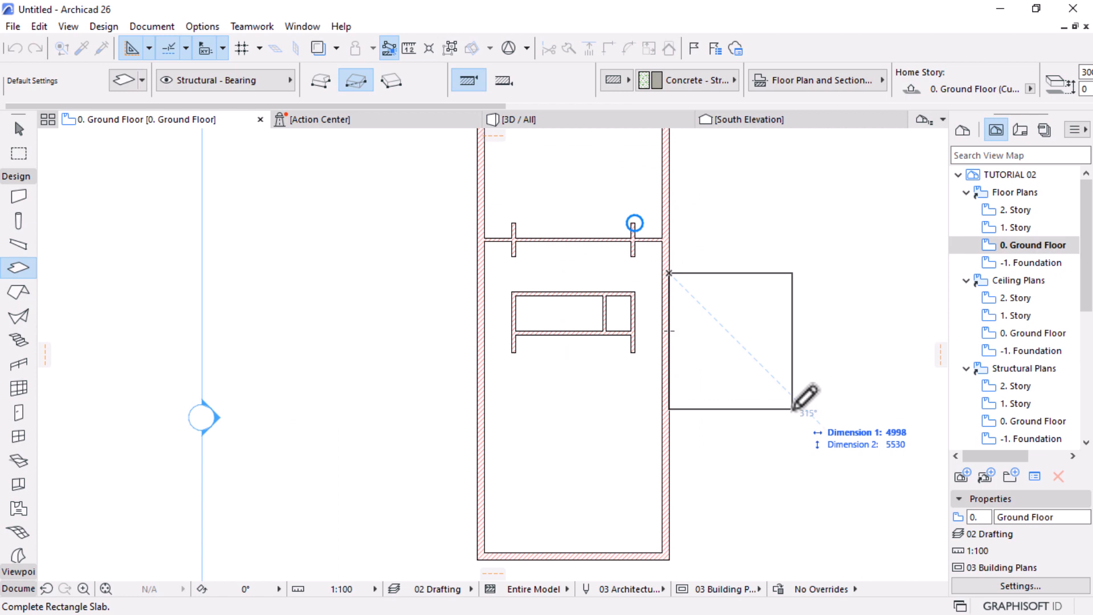
text(4500)
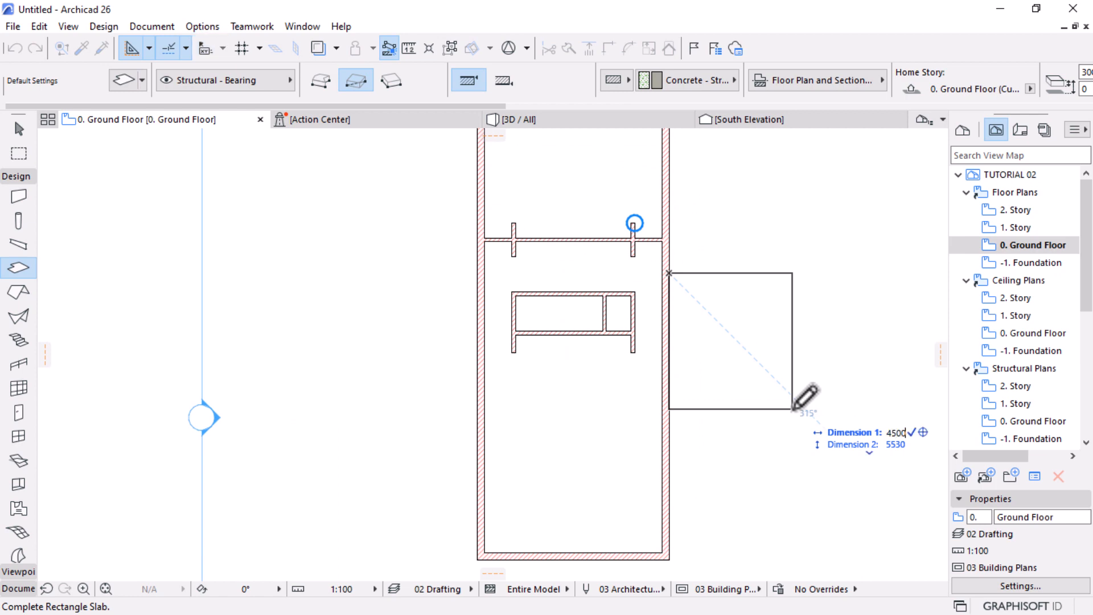
key(Tab)
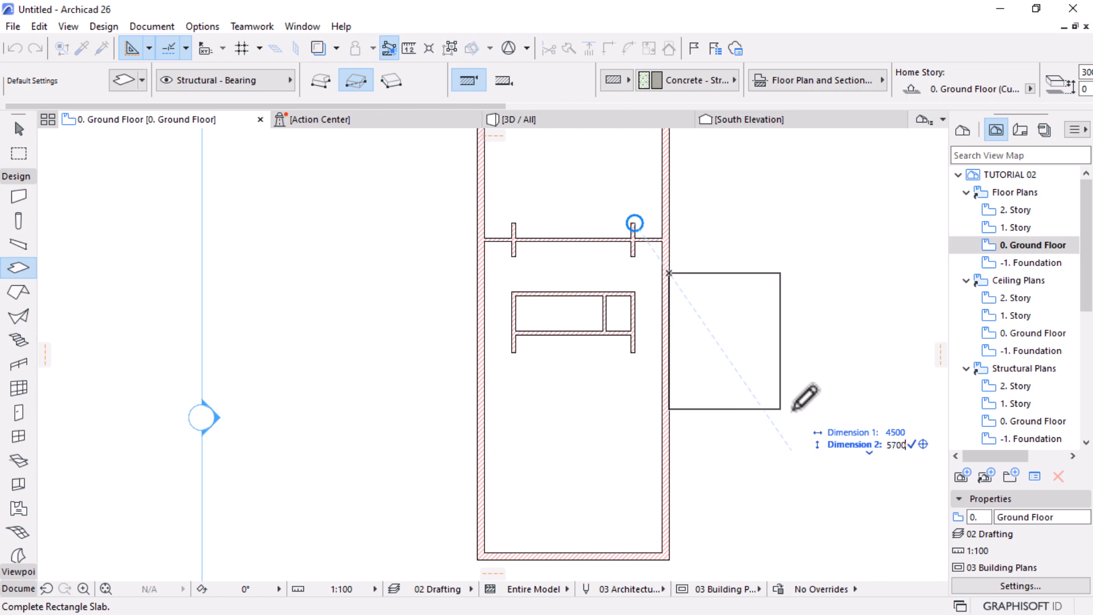
key(Return)
scroll(751, 398, down, 2)
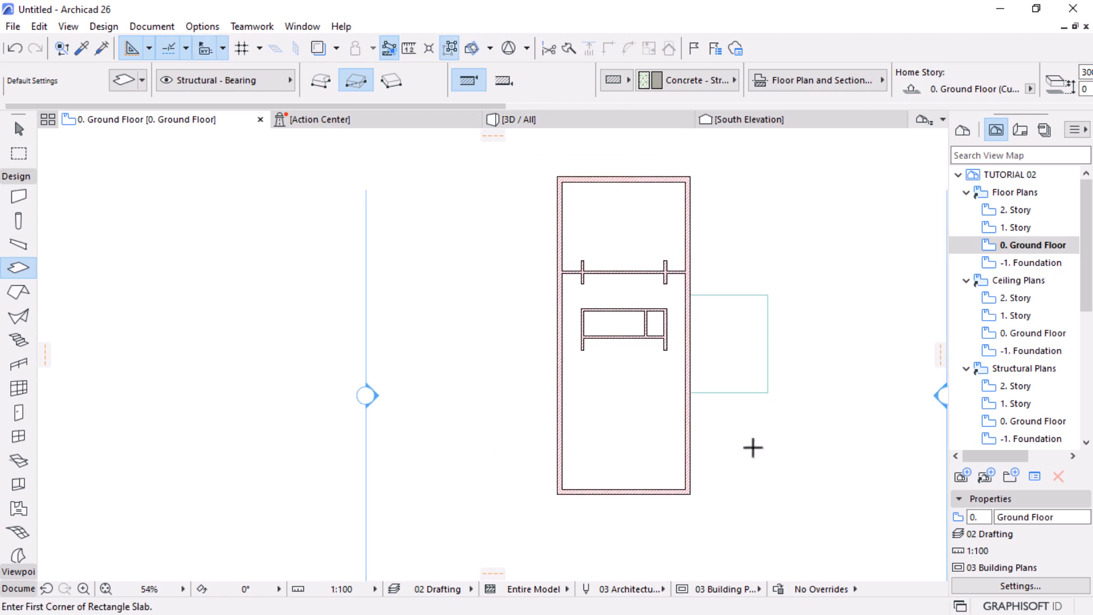
key(Escape)
Move the slab straight down until its lower-left corner meets the house's lower-right outer corner
scroll(704, 445, up, 2)
click(718, 373)
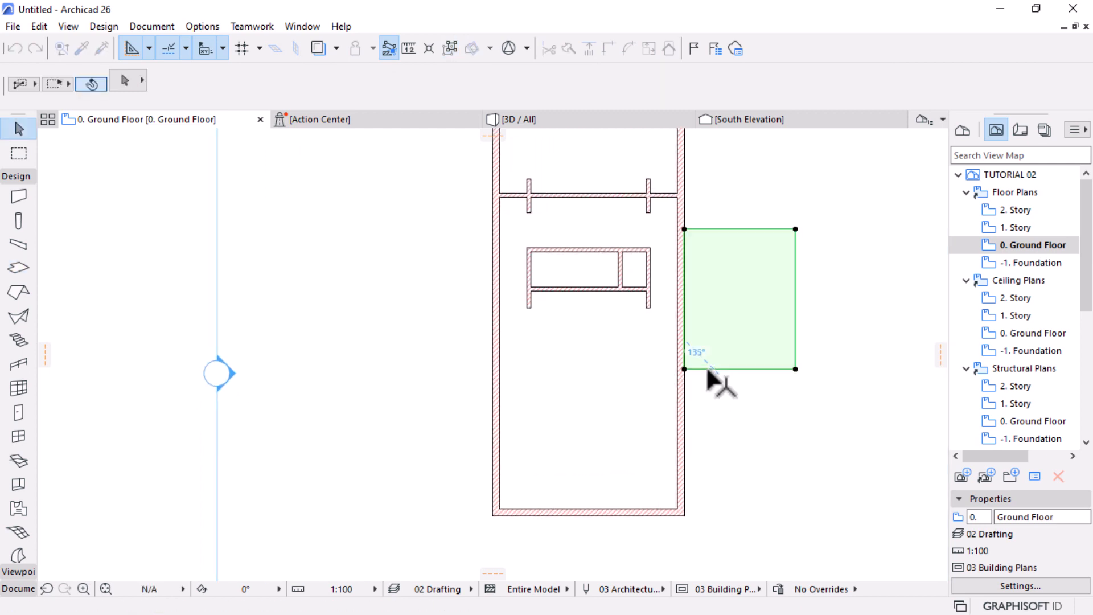
key(ctrl+d)
click(685, 370)
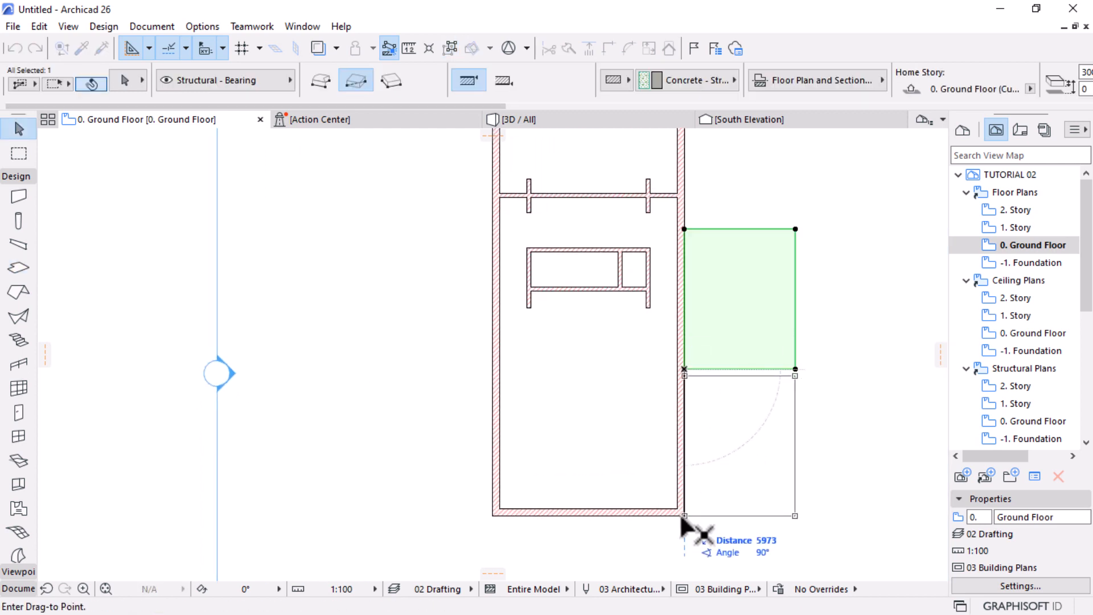
click(685, 516)
Move the slab vertically upward along the right exterior wall by a typed distance and clear the selection
key(ctrl+d)
click(877, 480)
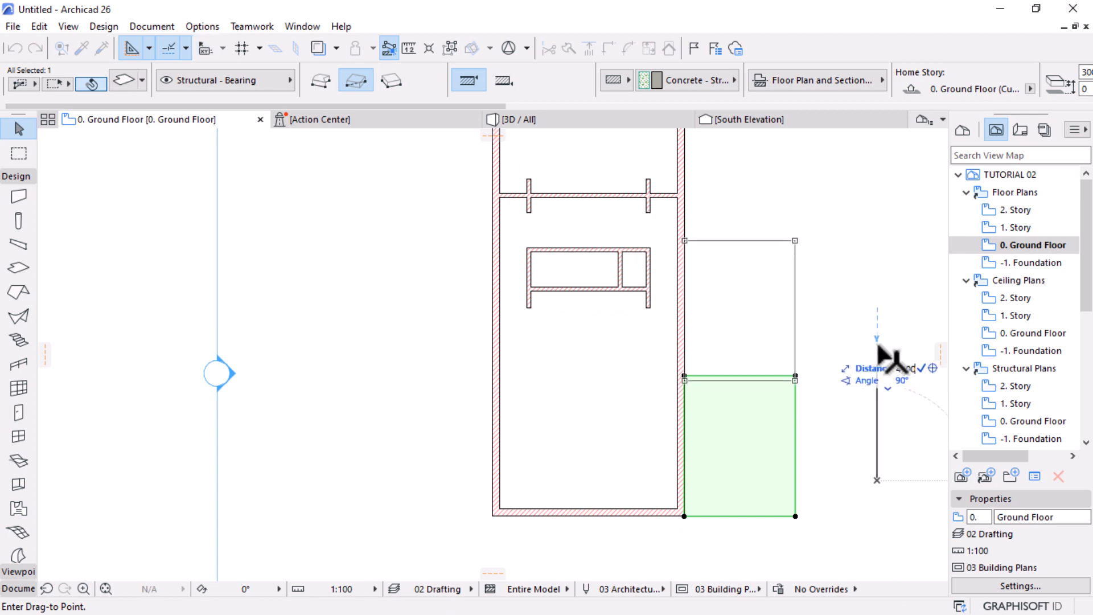
click(879, 348)
click(851, 489)
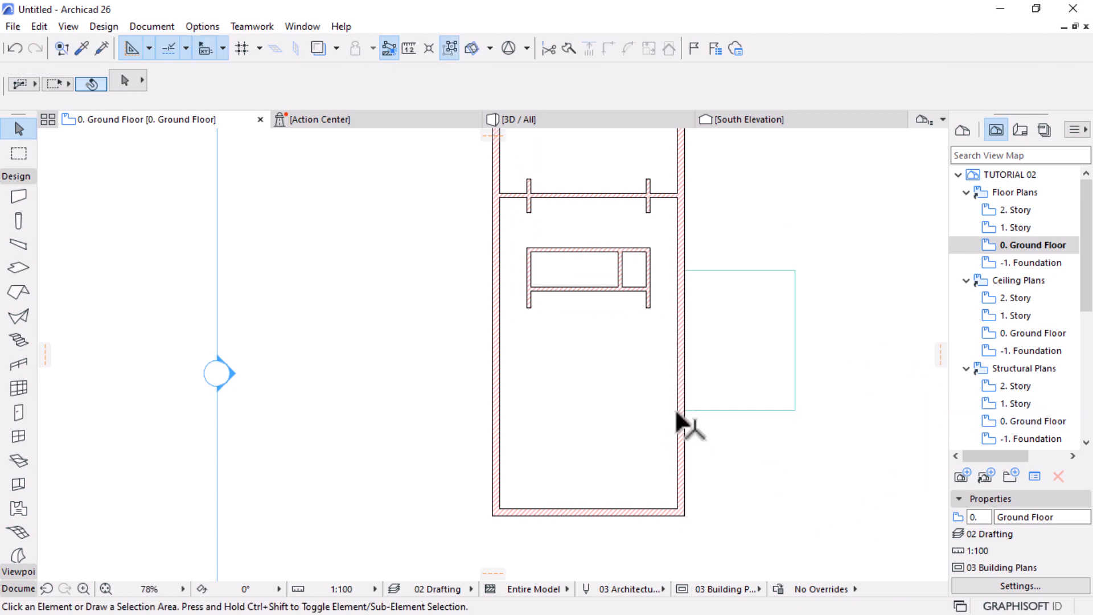
scroll(676, 412, down, 1)
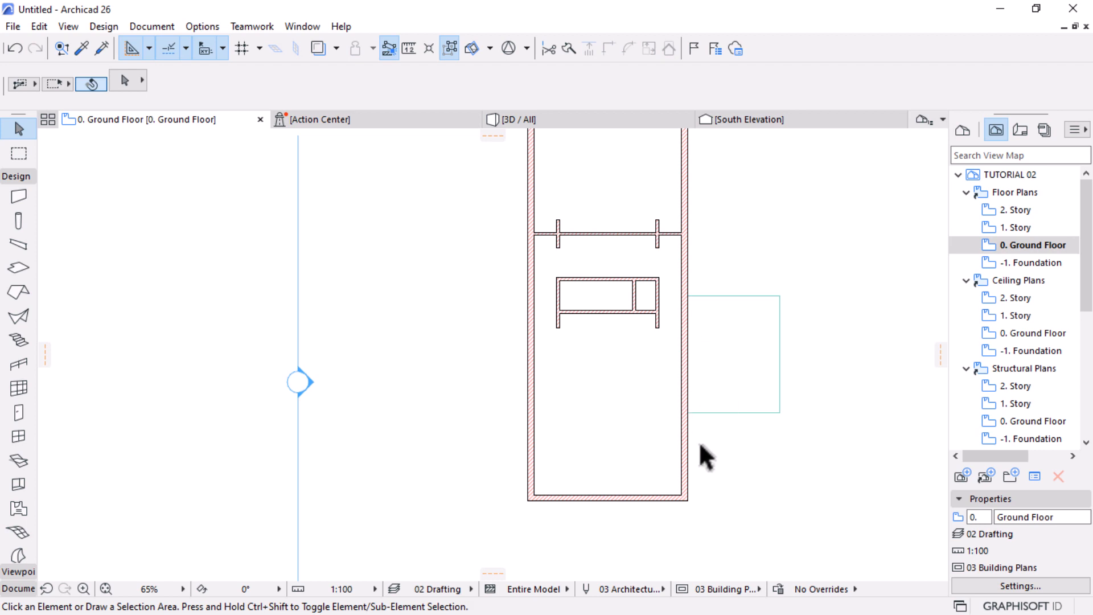
Copy the house's upper exterior wall straight down by one wall thickness, so the copy sits against its inner face
scroll(700, 446, down, 2)
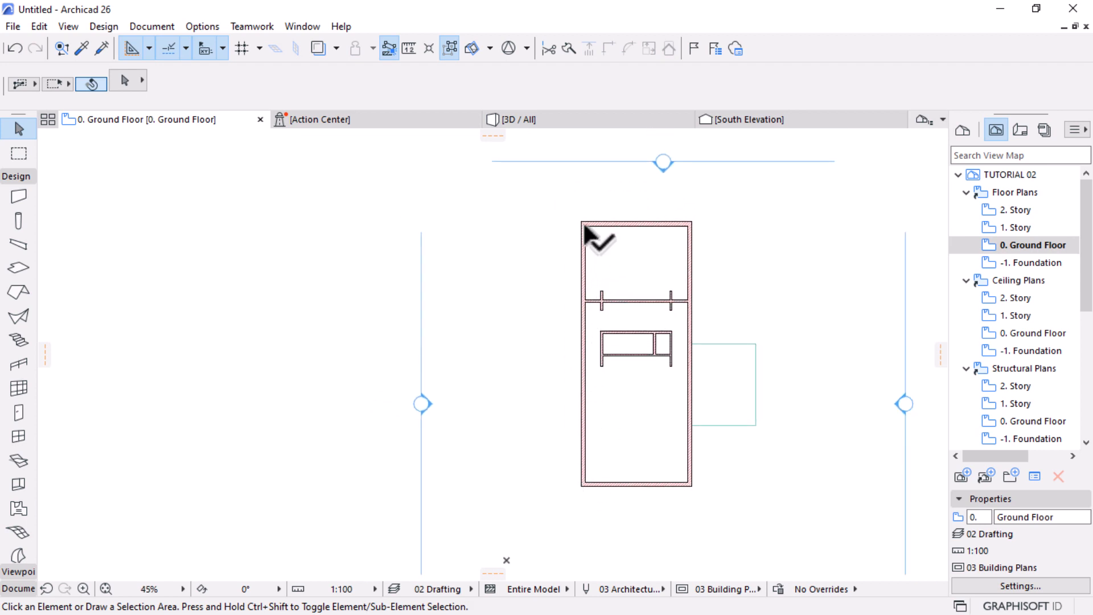
scroll(580, 213, up, 3)
scroll(581, 212, up, 3)
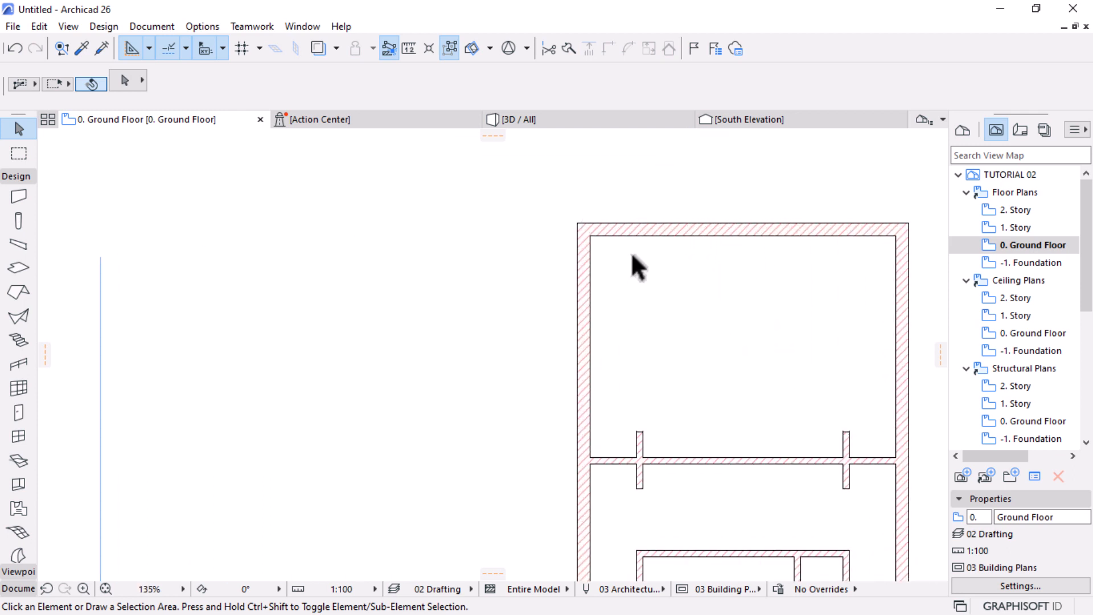
click(639, 228)
key(ctrl+shift+d)
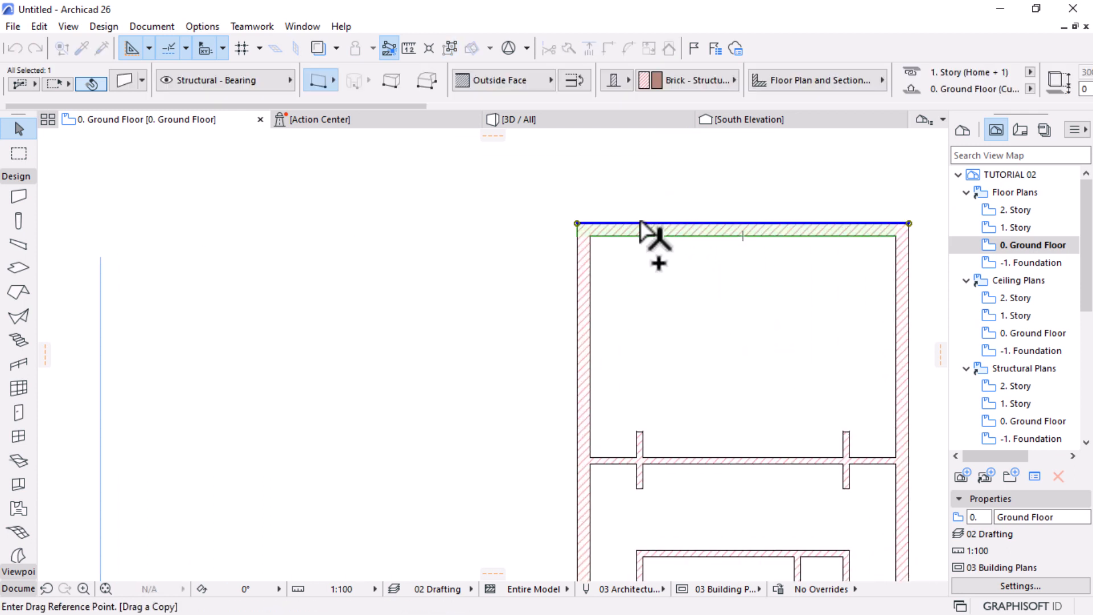
click(642, 223)
click(642, 237)
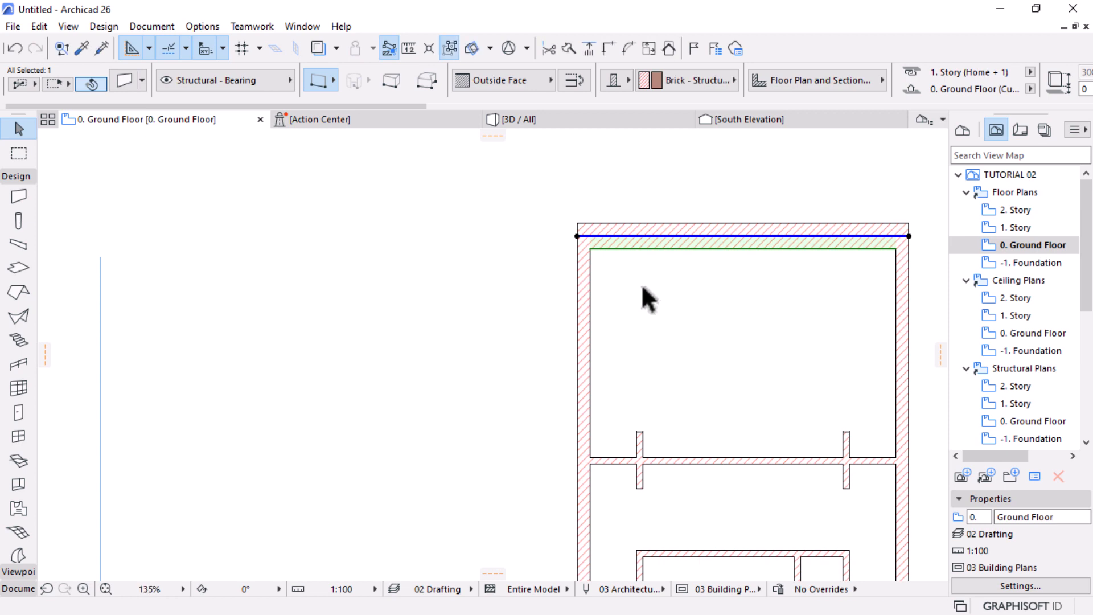
key(ctrl+d)
click(650, 276)
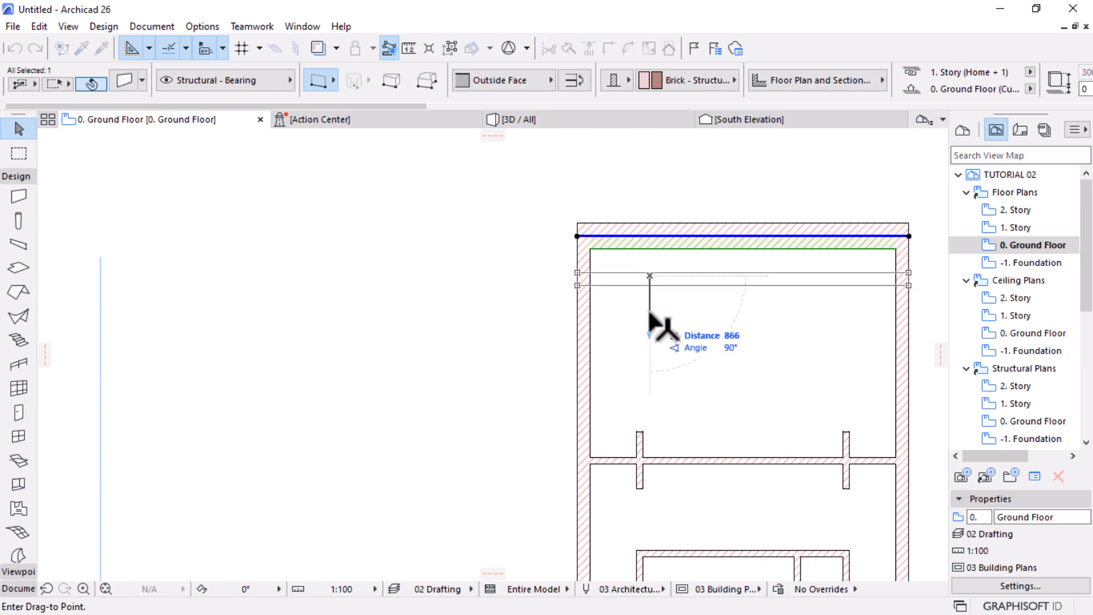
key(Escape)
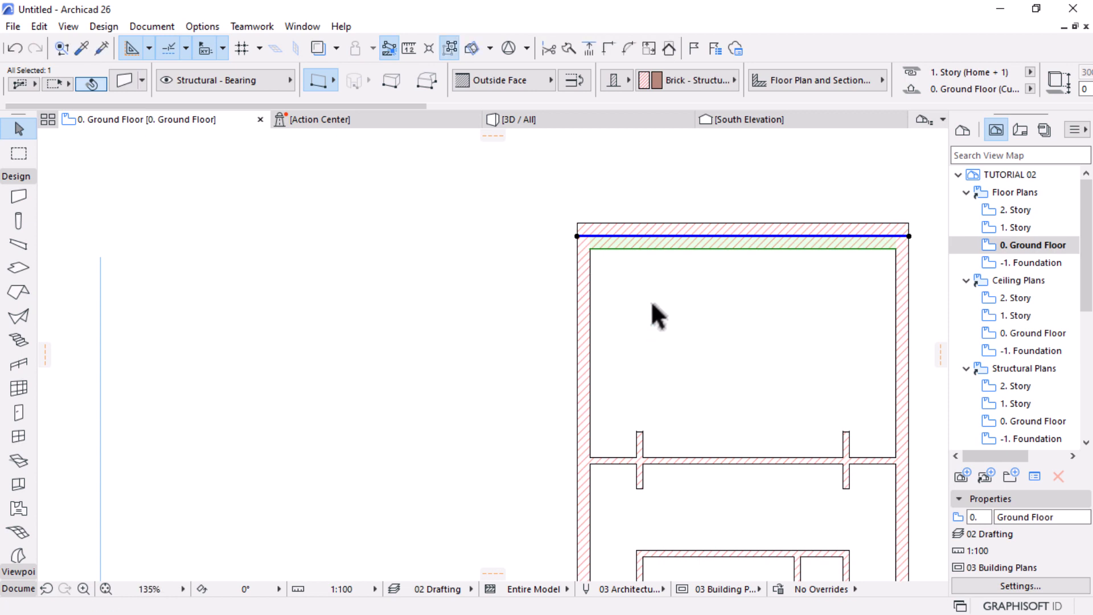
Move the copied wall 700 straight down, away from the upper exterior wall, and clear the selection
key(ctrl+d)
click(650, 280)
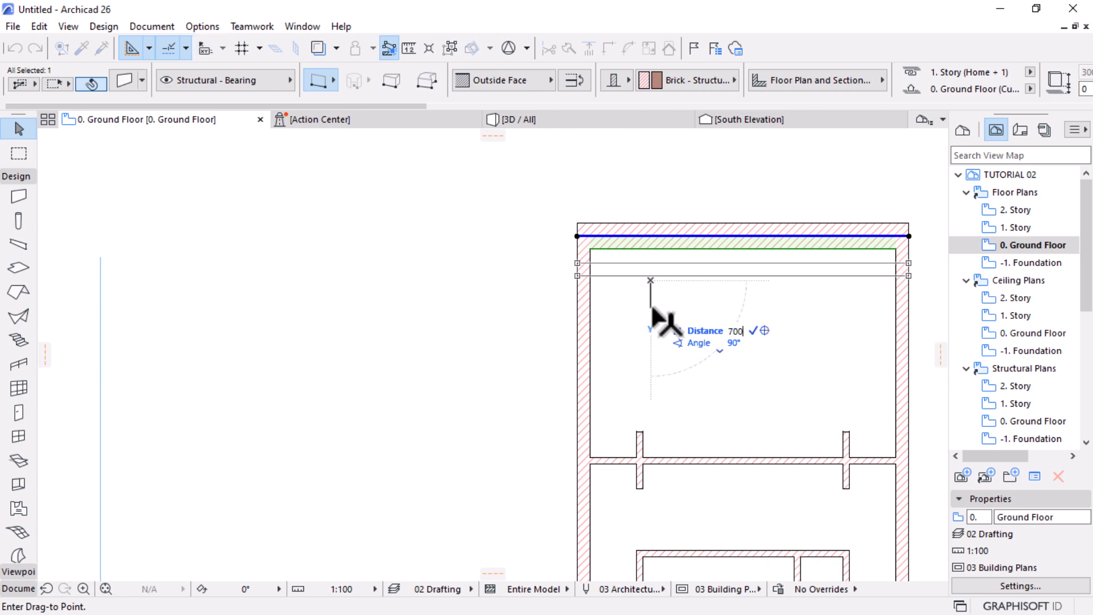
click(654, 308)
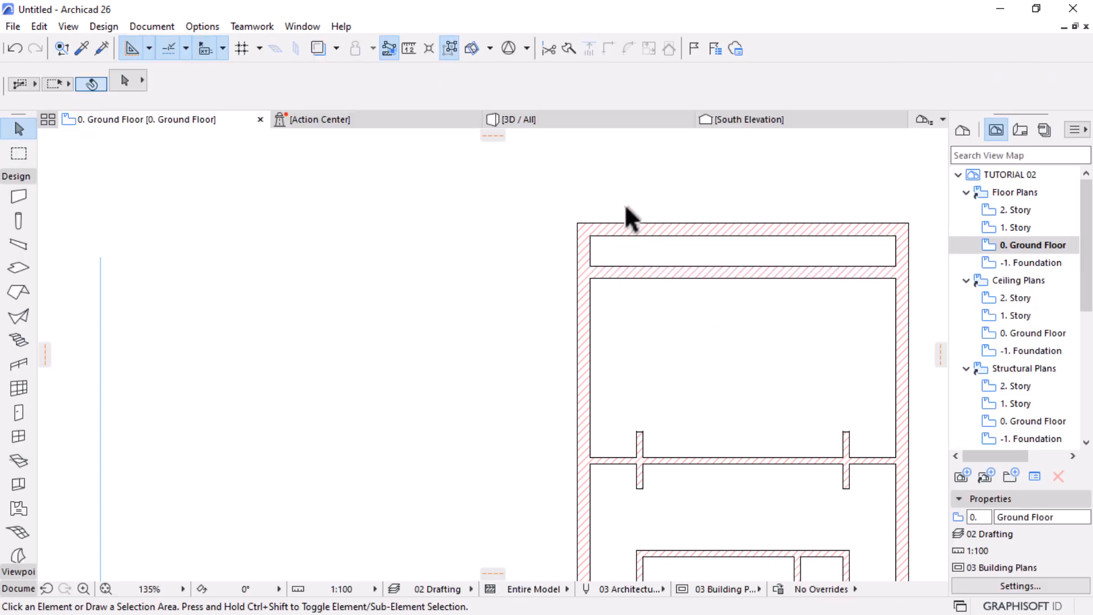
Mirror a copy of the new inner wall to the house's lower end about a horizontal axis through the left exterior wall's midpoint
scroll(623, 207, down, 4)
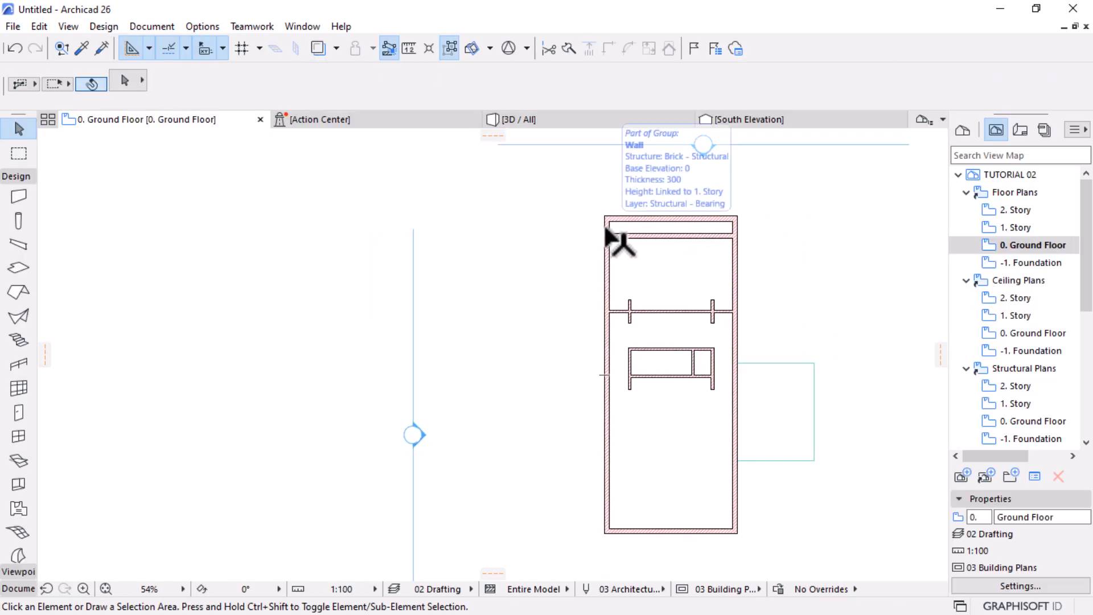
click(680, 234)
key(ctrl+alt+m)
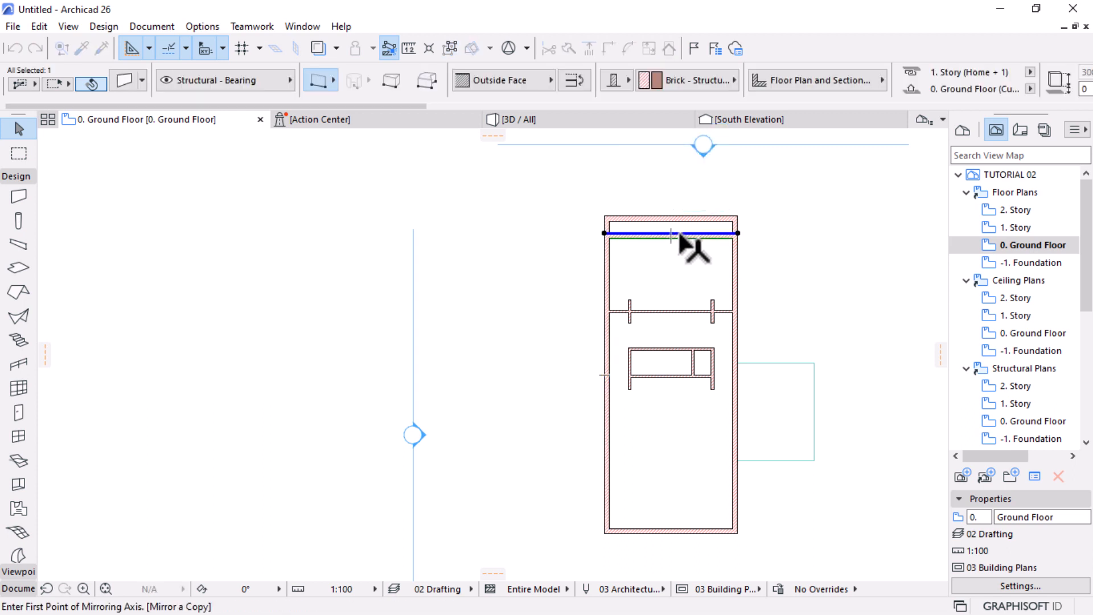
click(604, 375)
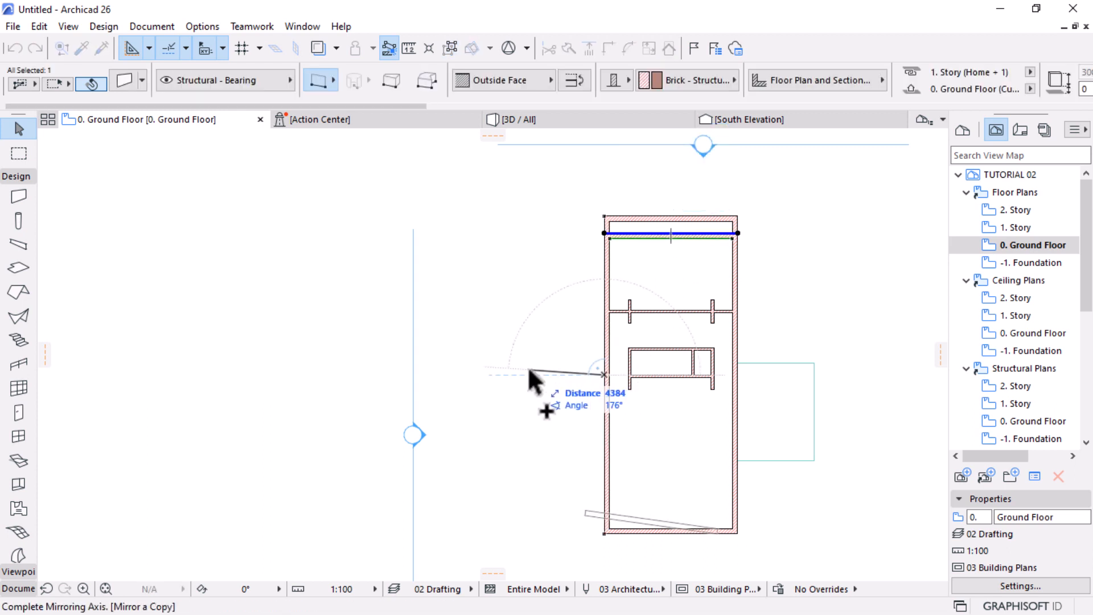
click(496, 374)
click(818, 526)
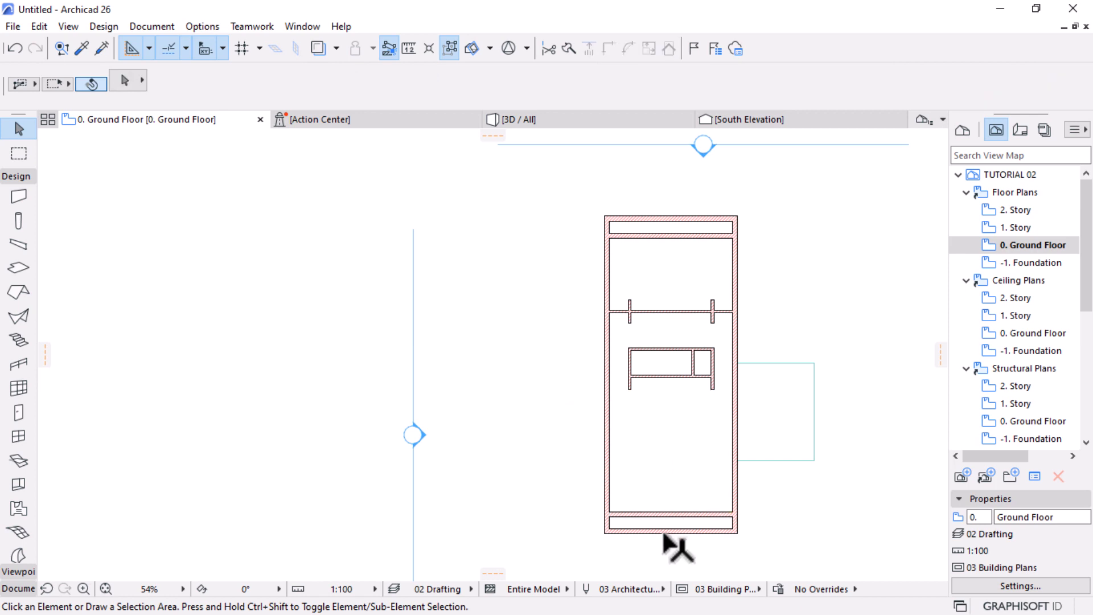
scroll(685, 510, up, 2)
scroll(672, 474, down, 3)
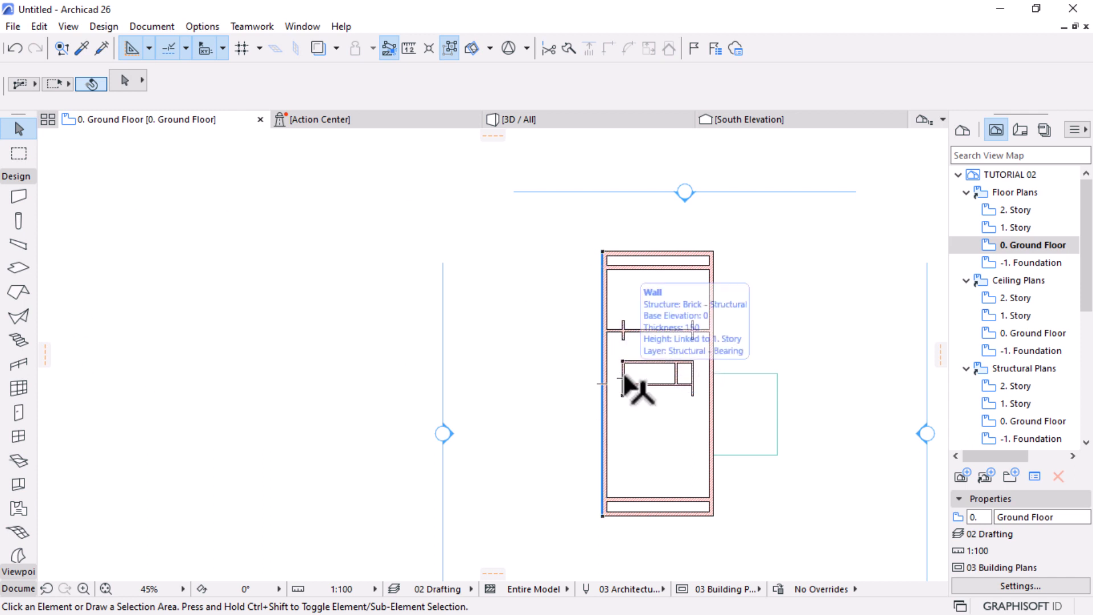
click(626, 384)
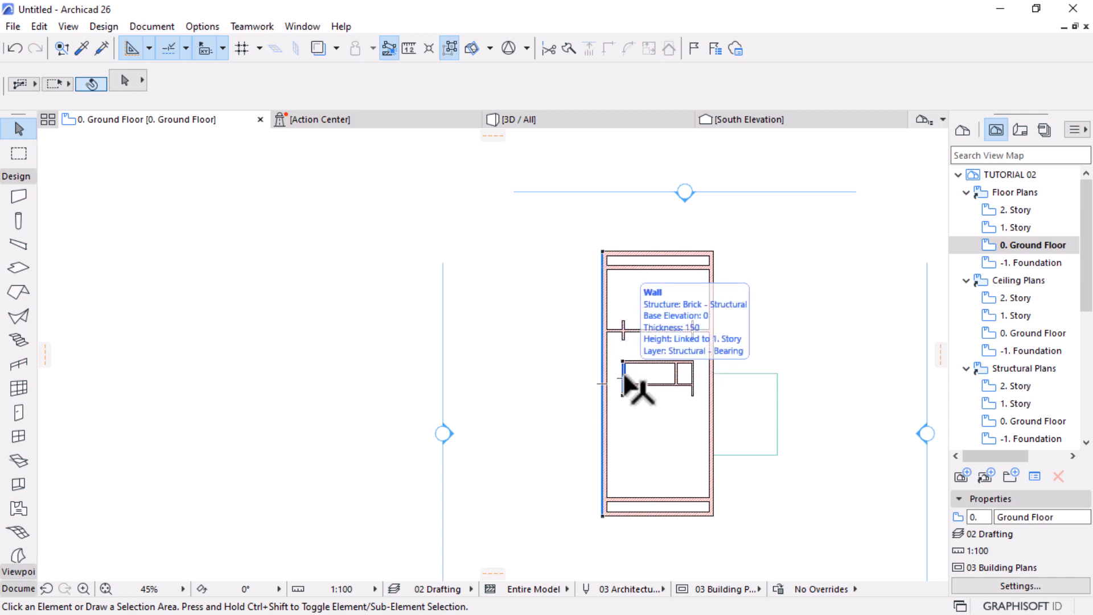
Open the default door settings and browse the Sliding Doors 26 library folder for a door type
click(18, 411)
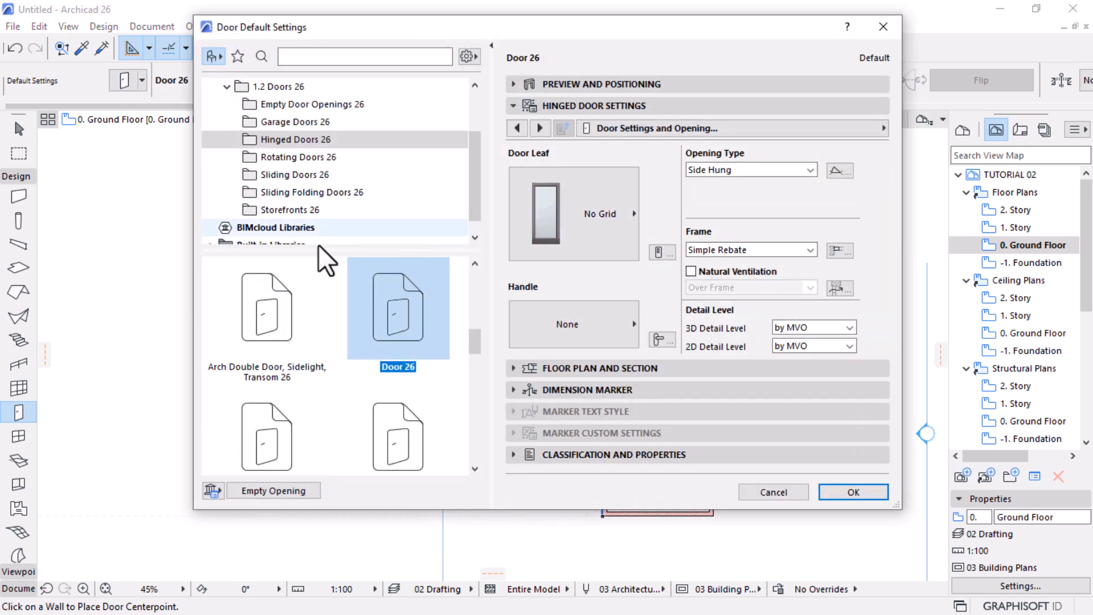
click(293, 176)
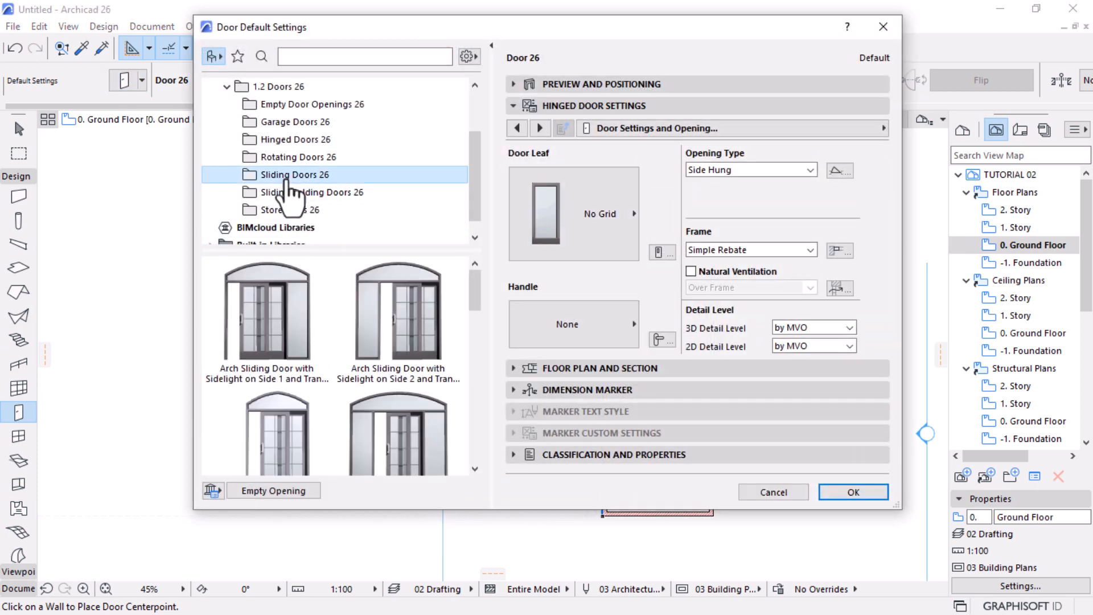
scroll(410, 395, down, 6)
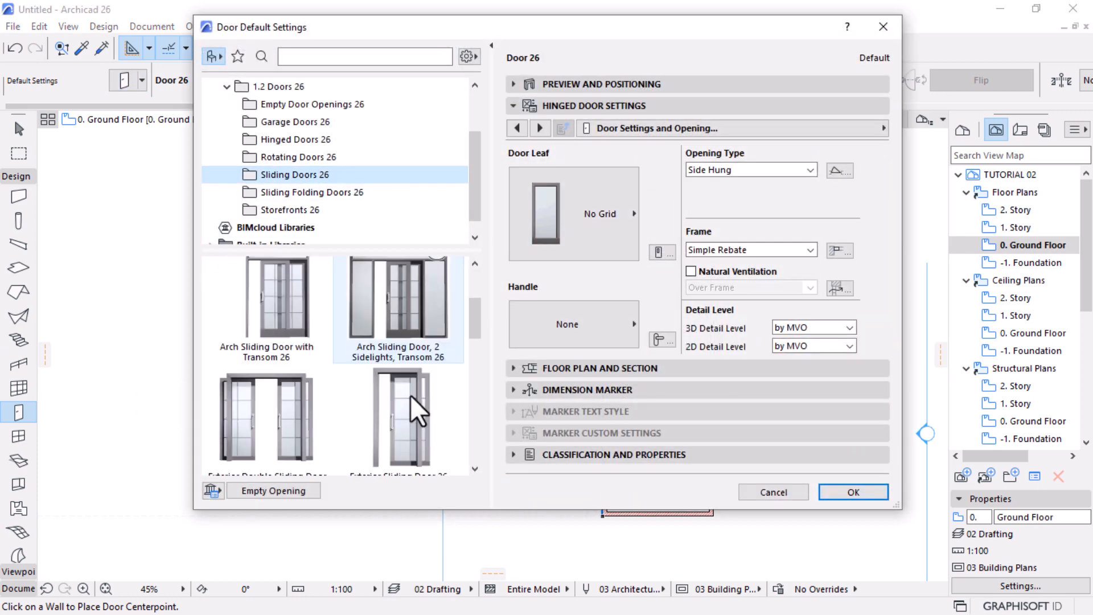
scroll(410, 397, down, 5)
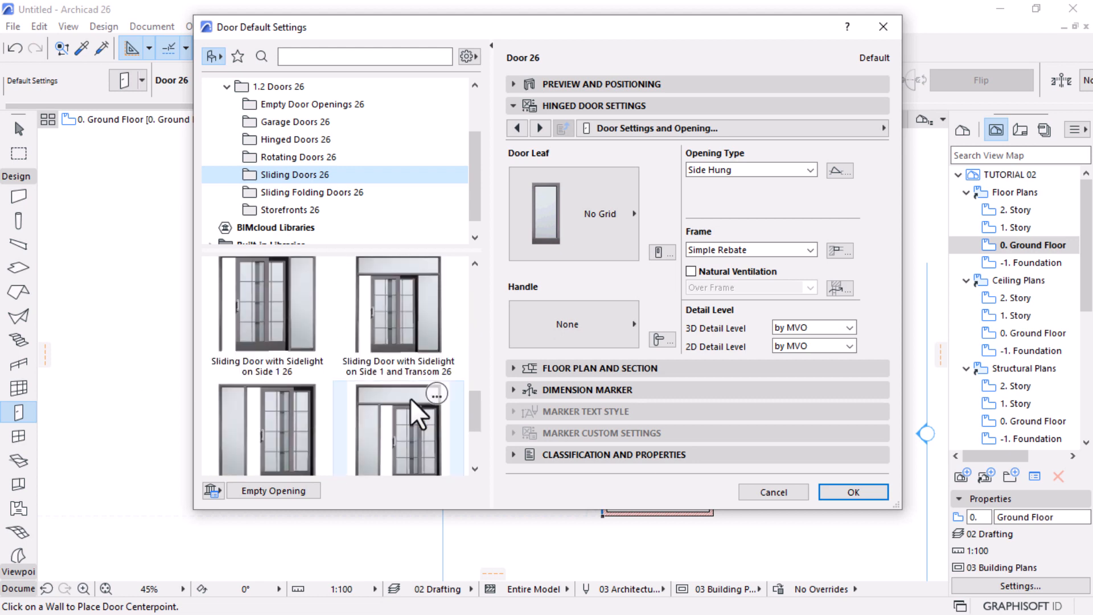
scroll(385, 413, up, 2)
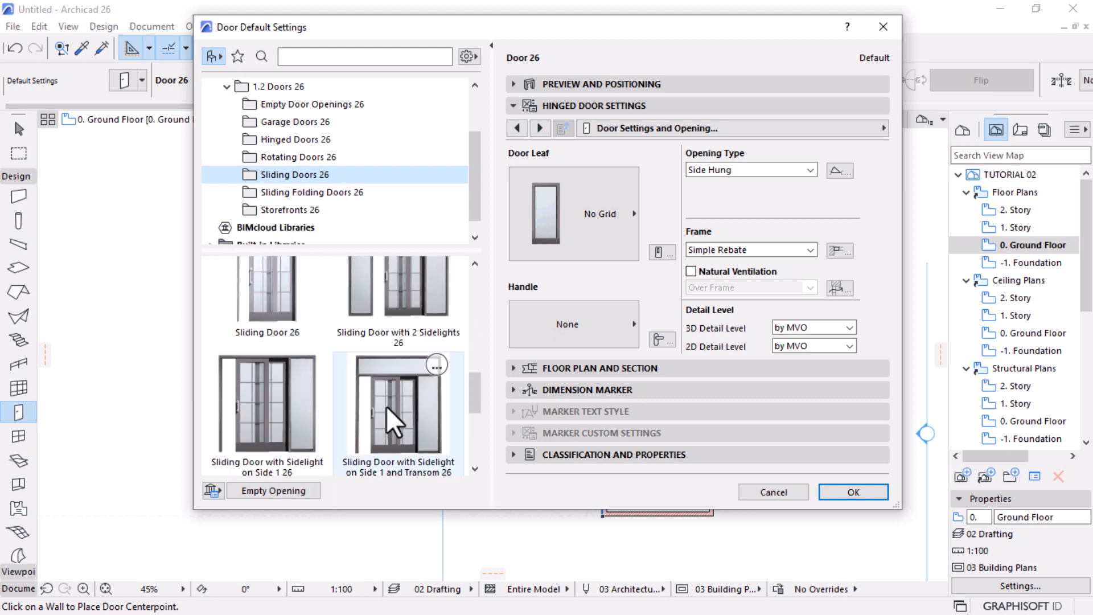
Choose the Sliding Door with Sidelight on Side 1 26 from the Sliding Doors 26 library folder
scroll(386, 406, down, 2)
click(271, 308)
scroll(389, 337, down, 2)
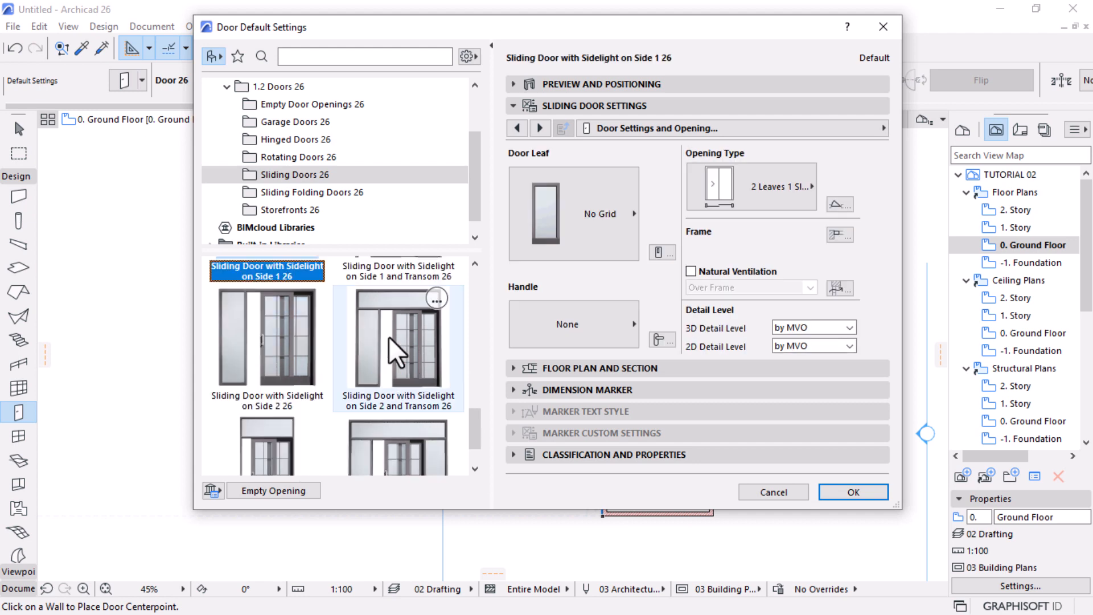
scroll(283, 343, up, 2)
scroll(279, 347, up, 2)
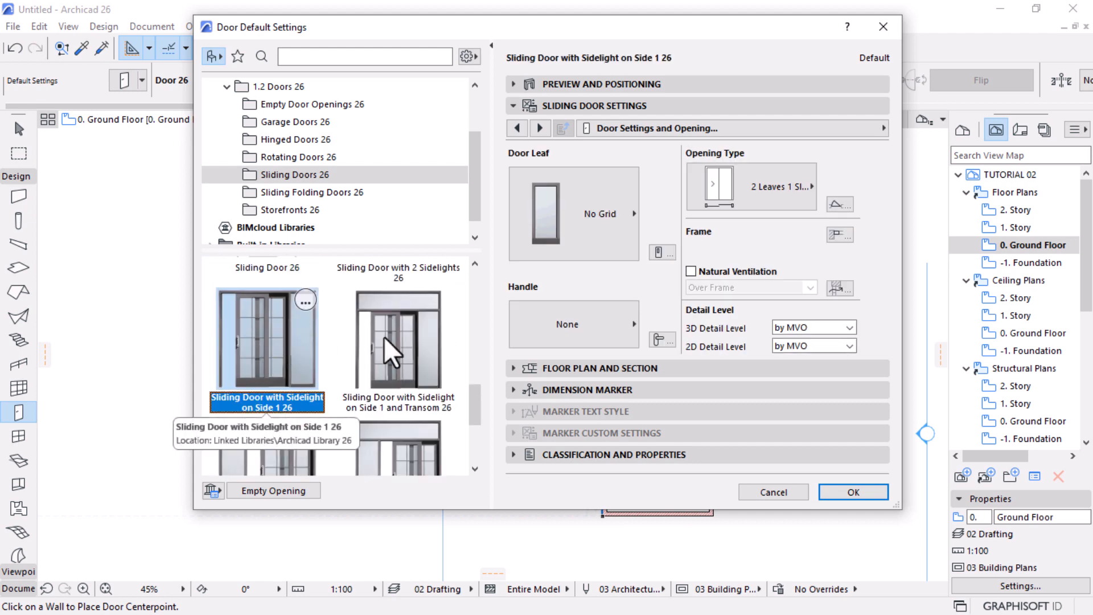
Set the sliding door's opening type to 4 Sliding Leaves
click(719, 194)
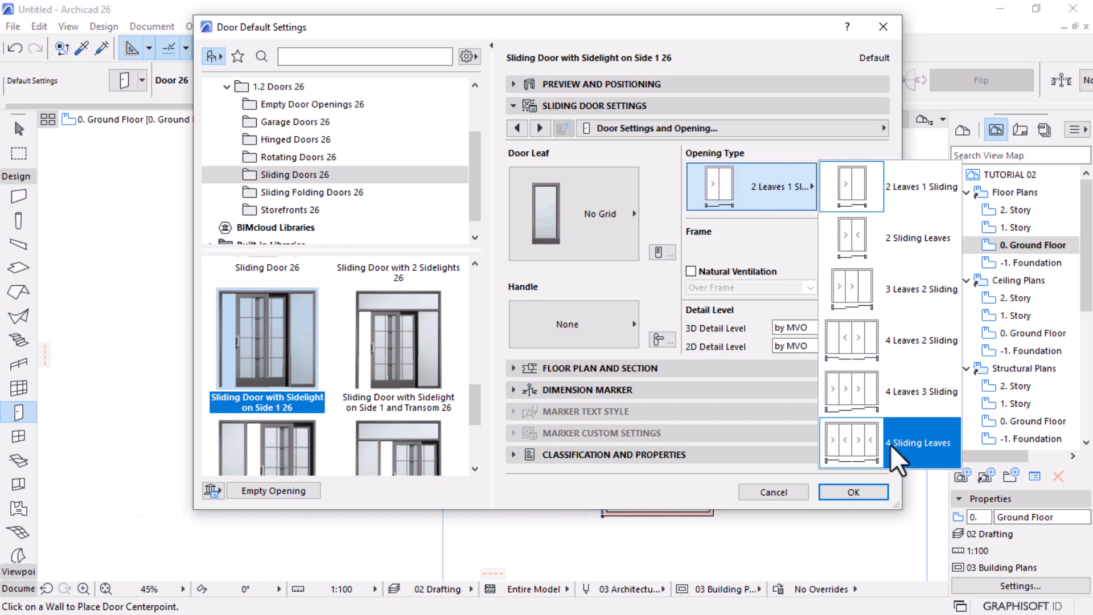
click(855, 392)
click(785, 204)
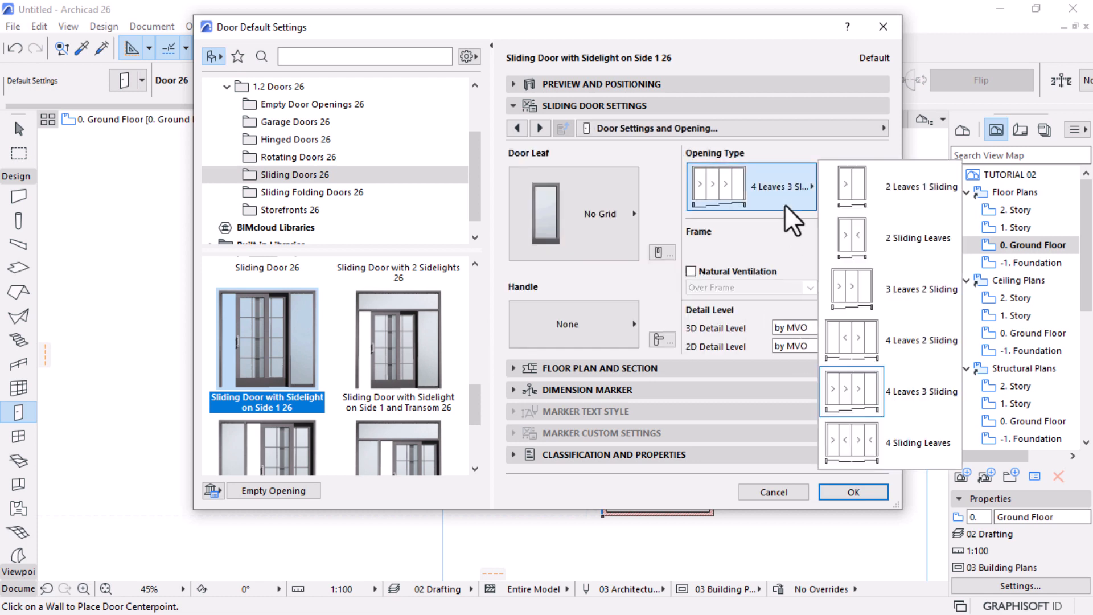
click(868, 442)
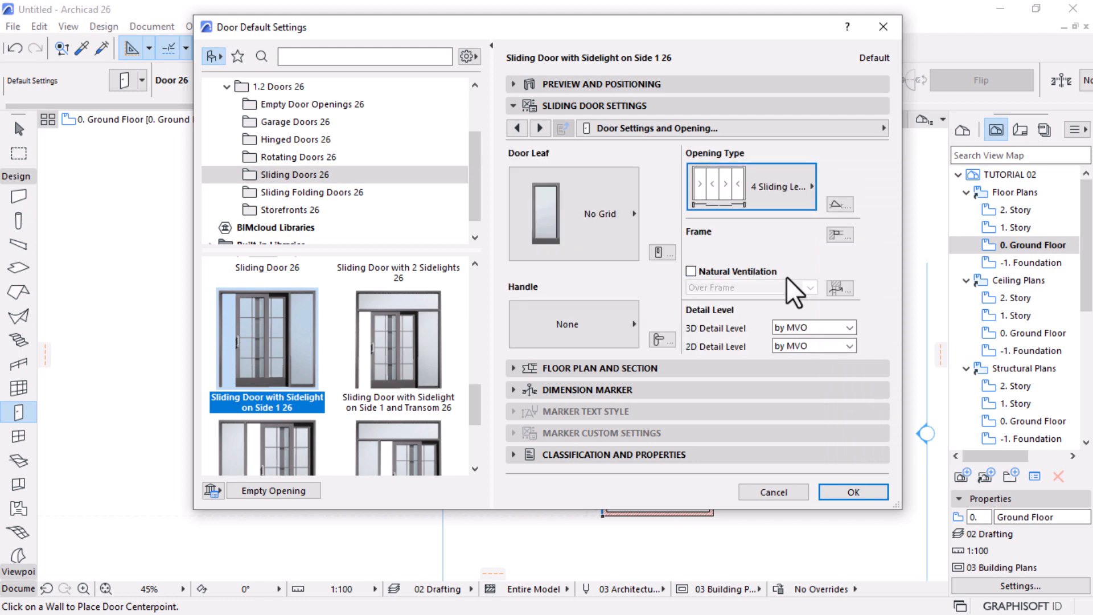
Keep the door leaf at No Grid and set the handle to Fix Handle 1
click(576, 223)
click(723, 60)
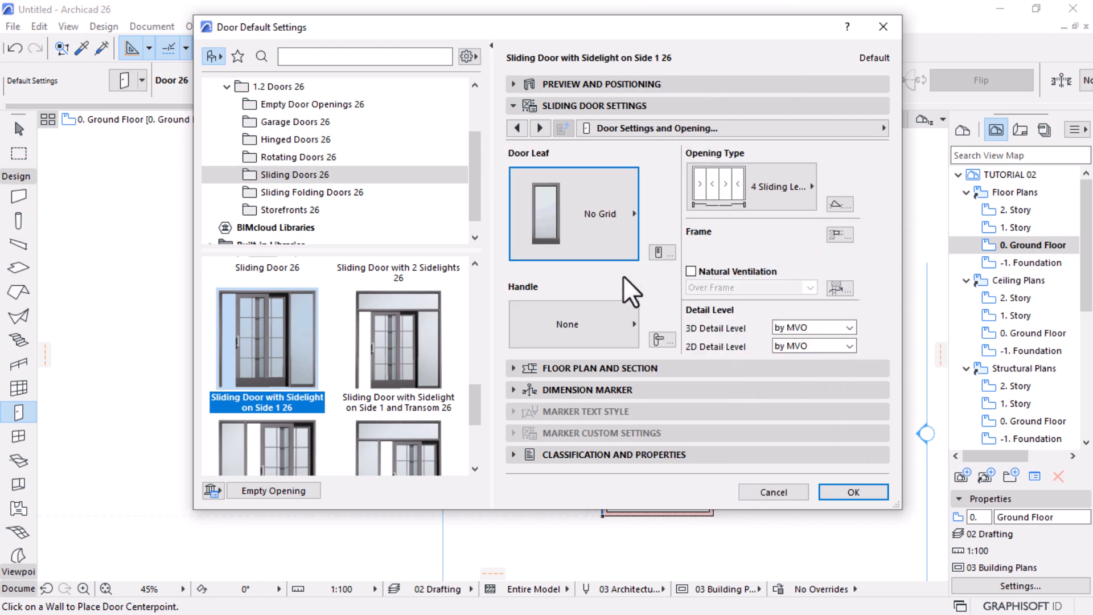
click(570, 322)
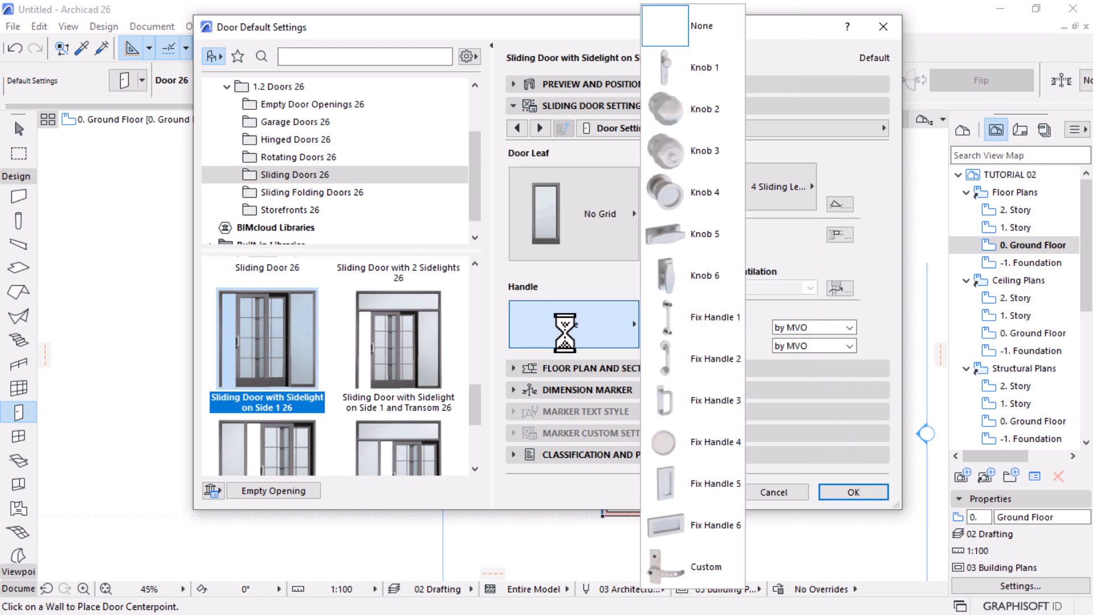
click(689, 319)
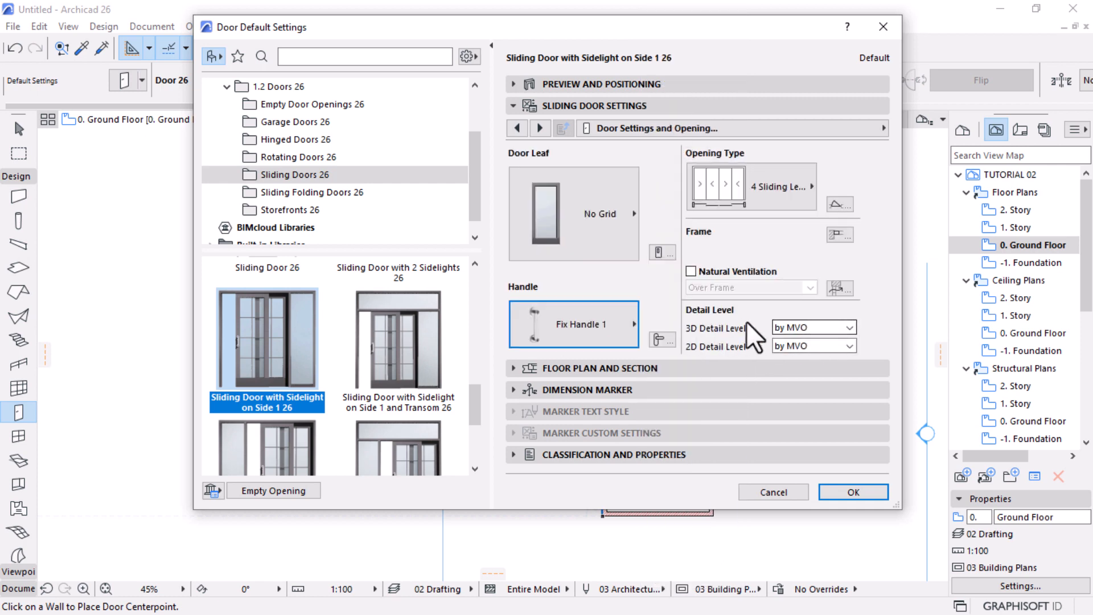
Set the door's 3D detail level to Full and its 2D detail level to 1:50
click(829, 329)
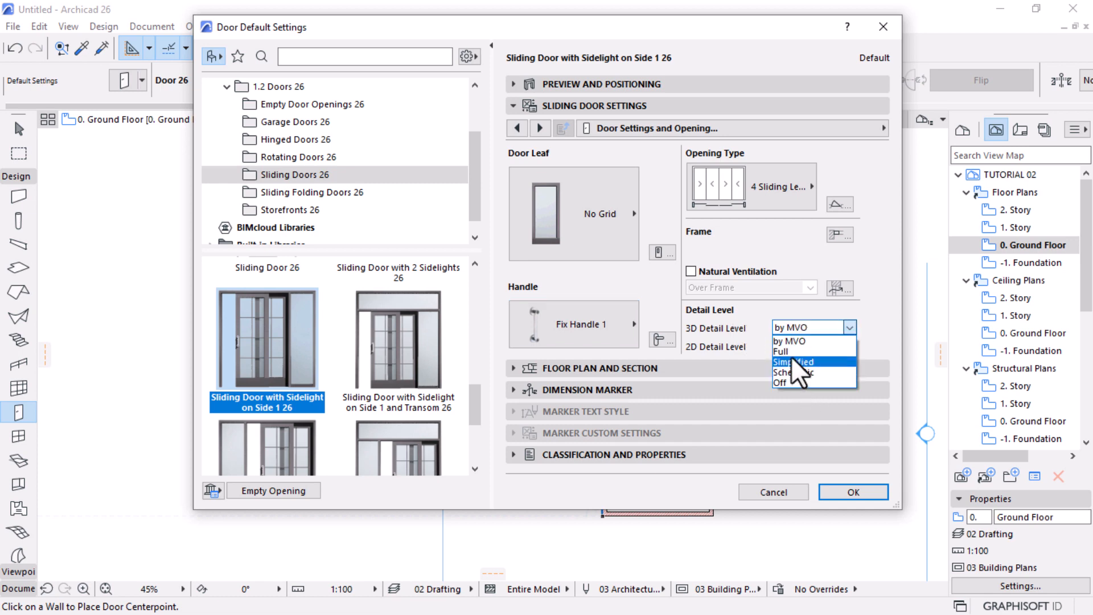
click(836, 351)
click(841, 347)
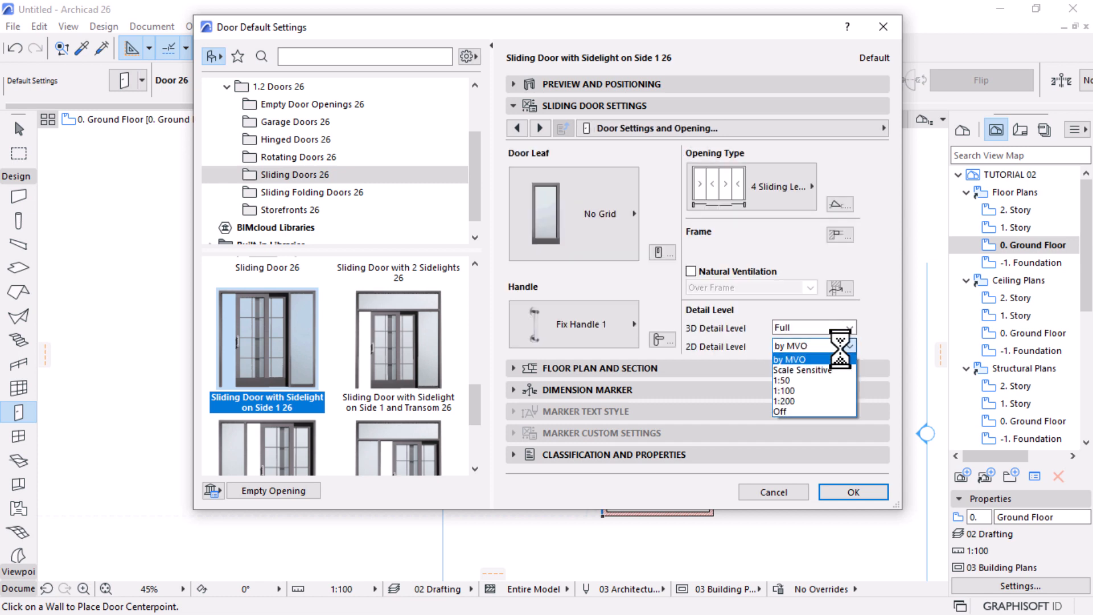
click(799, 380)
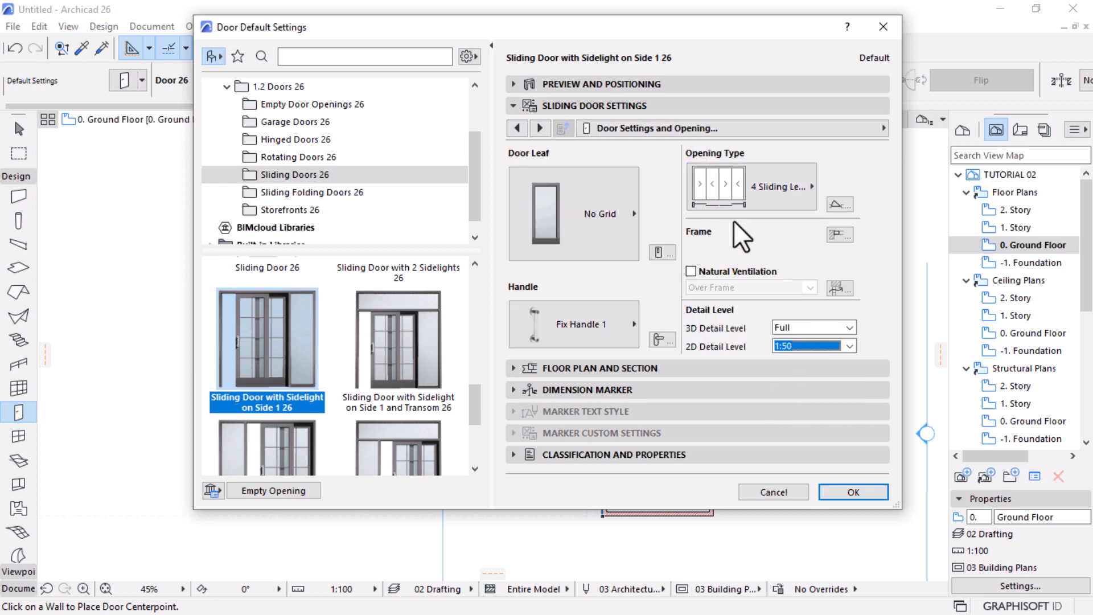
In the door's model attributes, enable uniform door surfaces, assign Paint - Ivory Black to the frame outside, and accept the settings
click(882, 129)
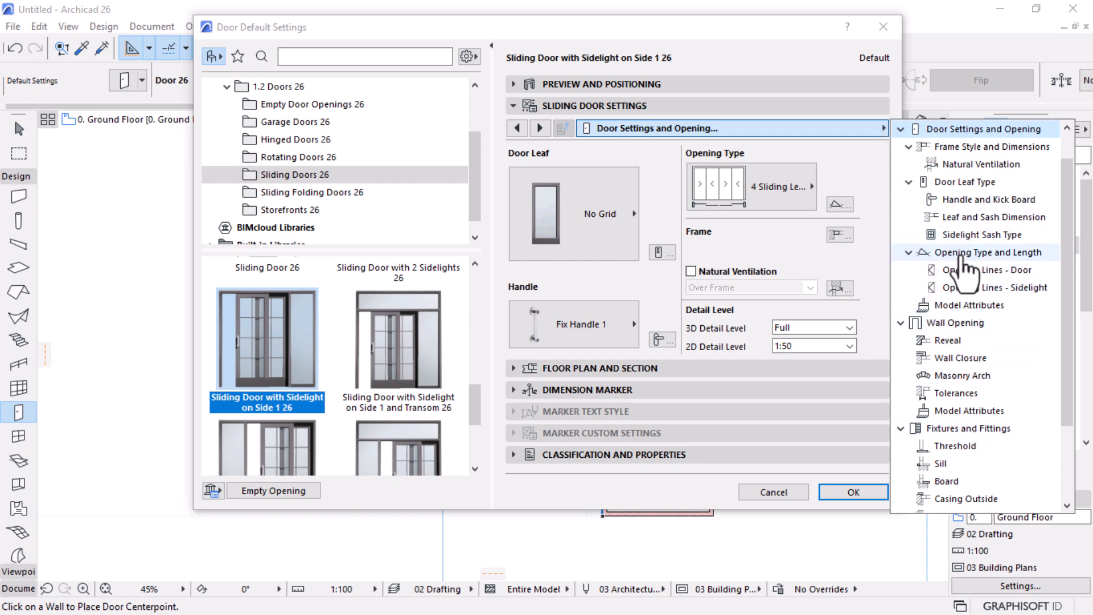
click(961, 307)
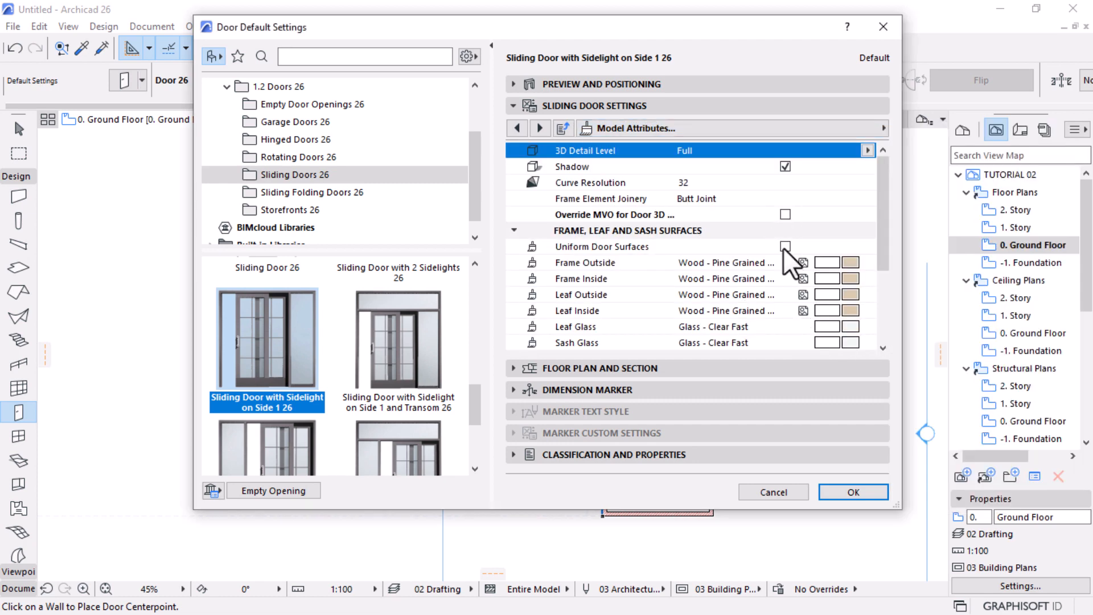
click(786, 246)
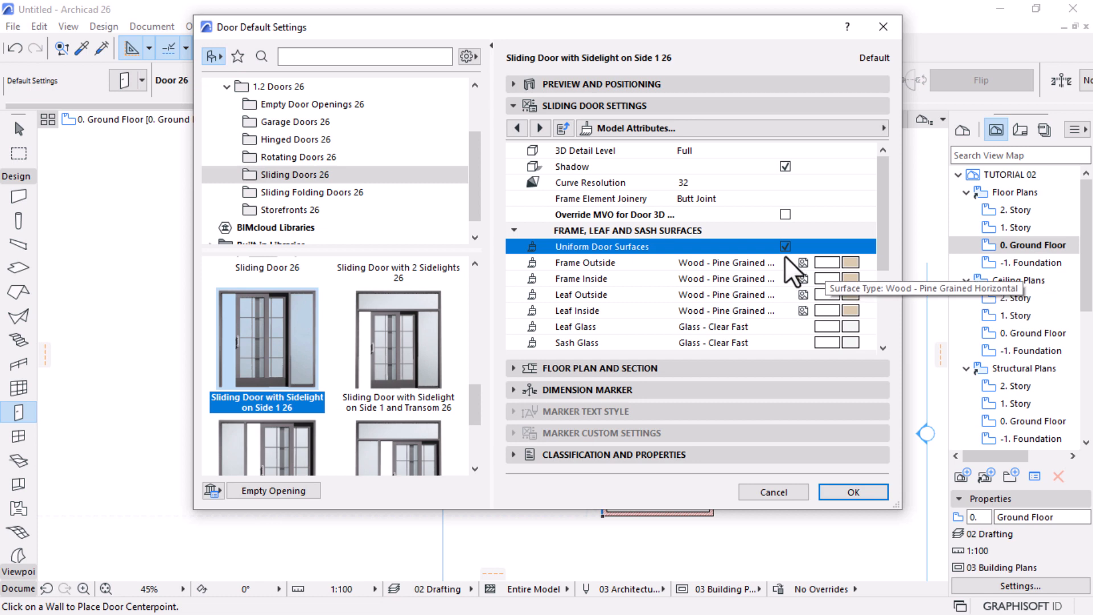
click(852, 262)
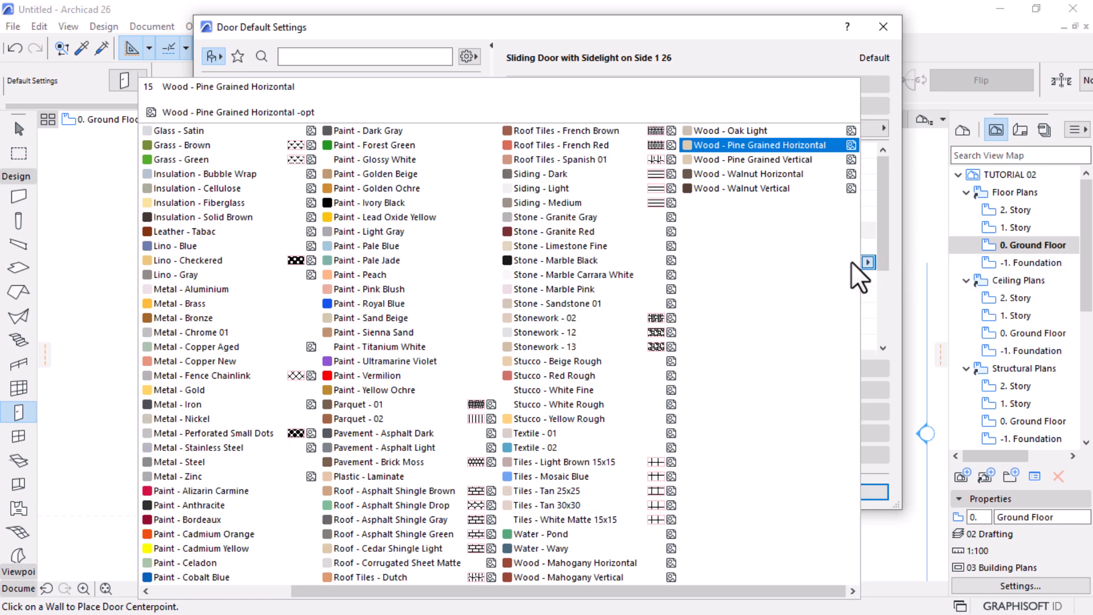
click(367, 203)
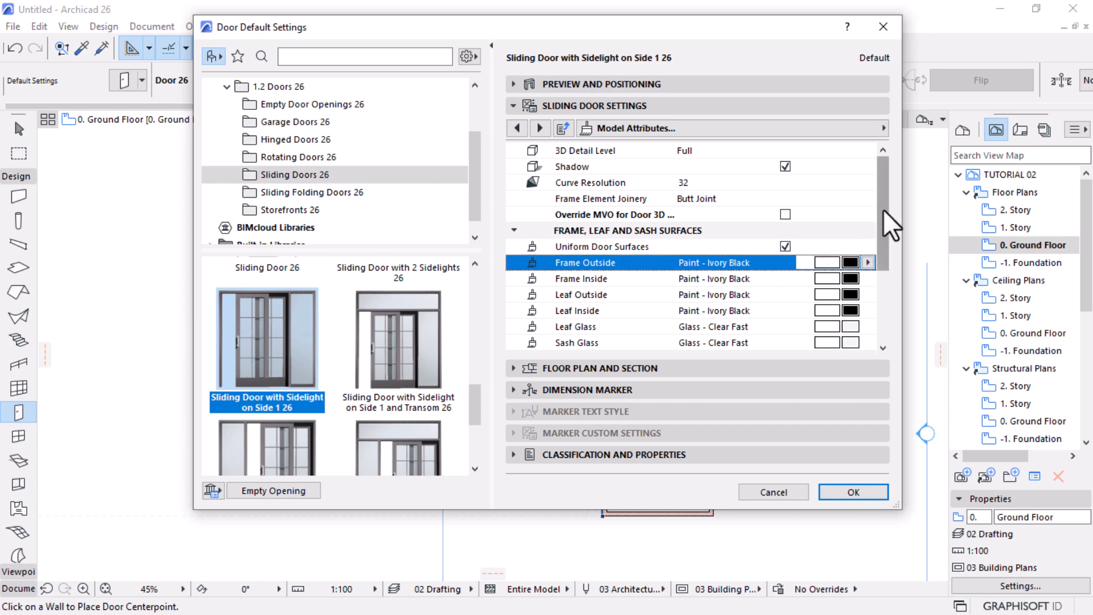
scroll(883, 210, down, 2)
scroll(889, 235, down, 1)
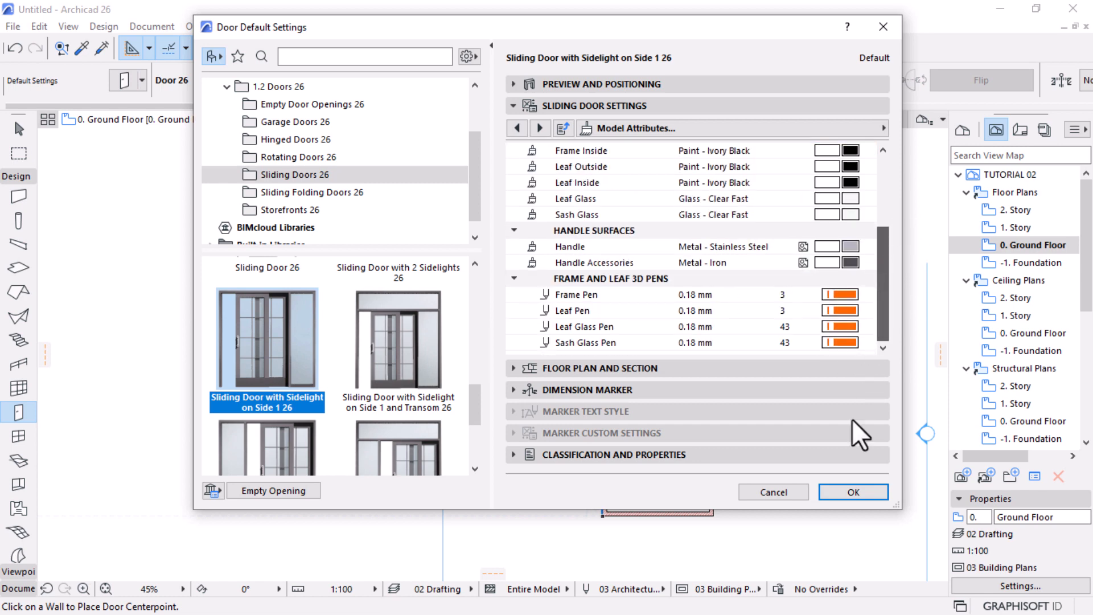
click(852, 488)
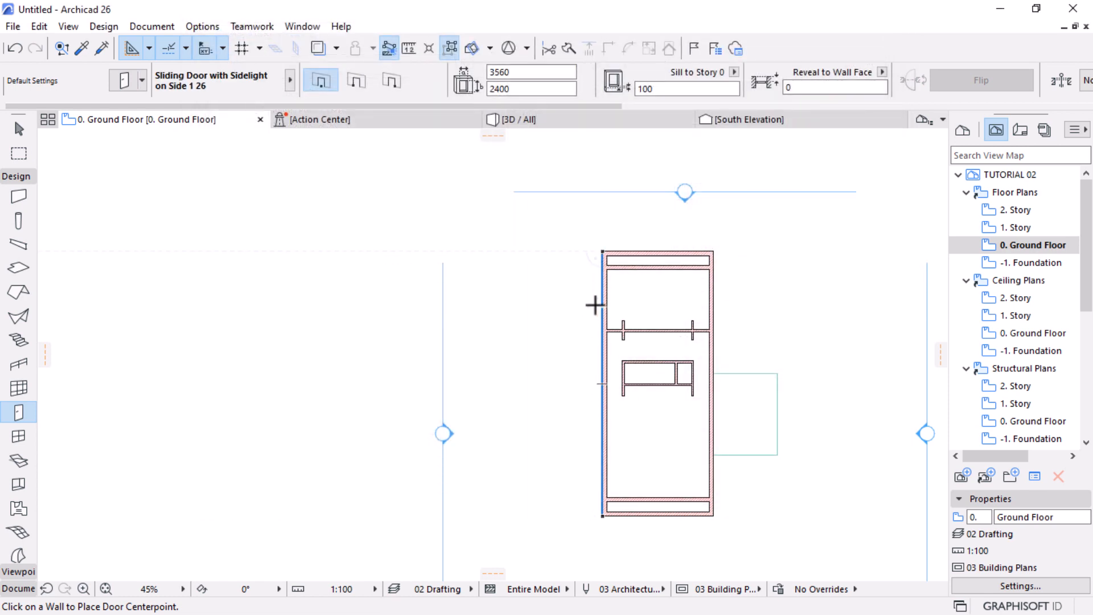
Place the sliding door in the plan's left exterior wall beside the upper partition, with its opening side oriented toward the interior
scroll(595, 305, up, 5)
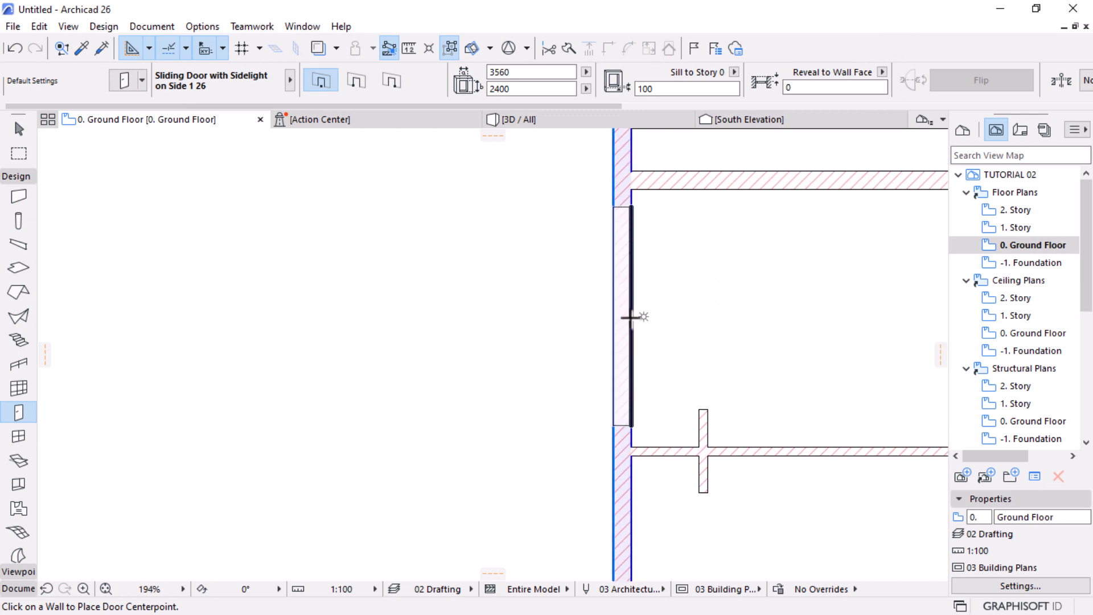
scroll(617, 310, down, 3)
scroll(628, 339, up, 2)
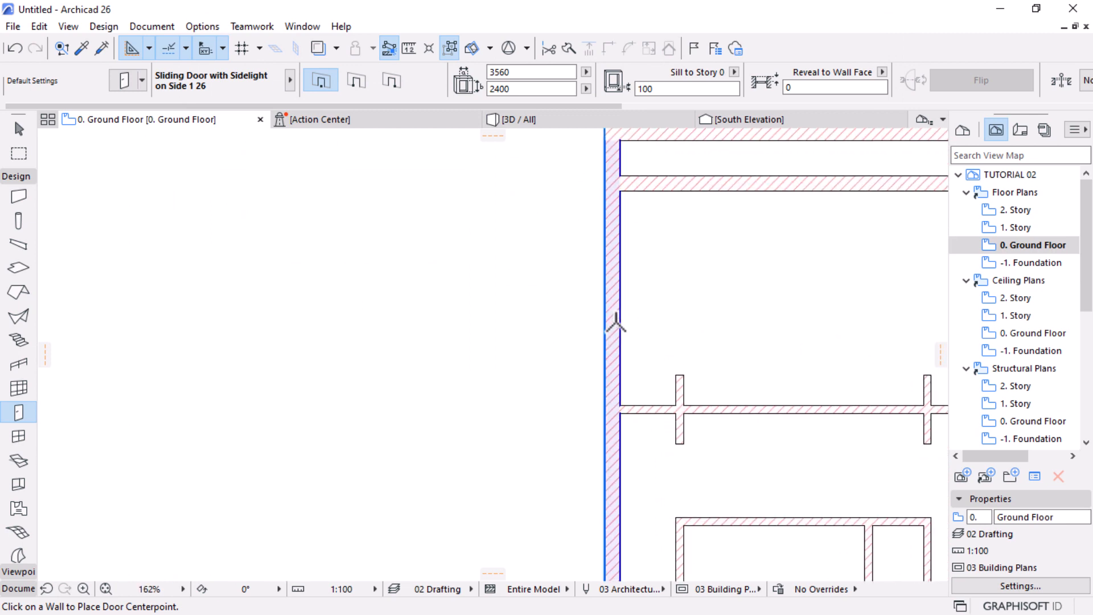
scroll(608, 319, down, 5)
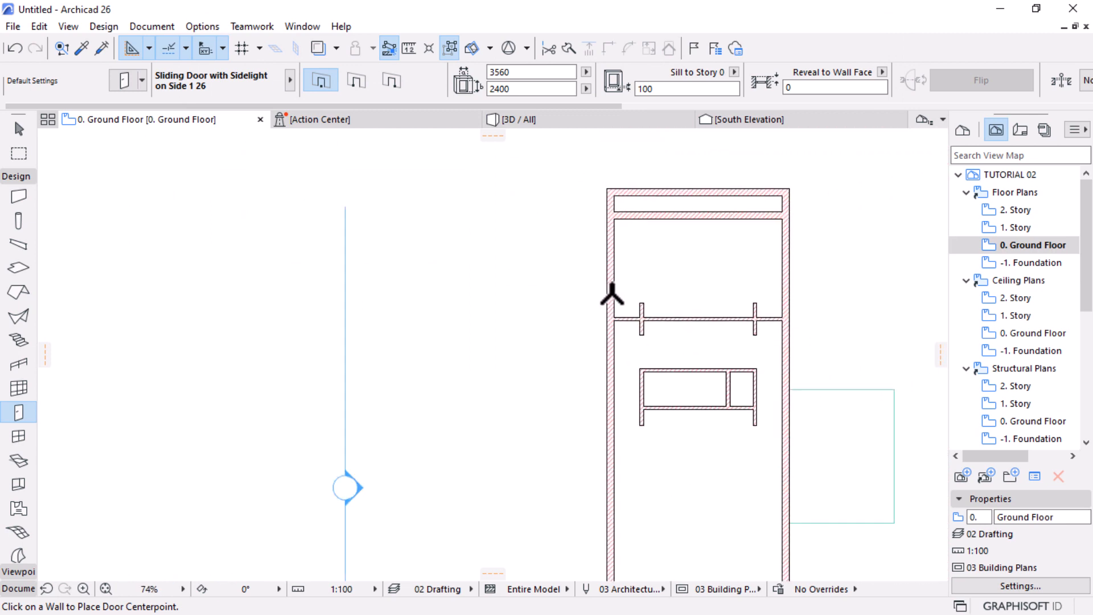
scroll(610, 320, up, 4)
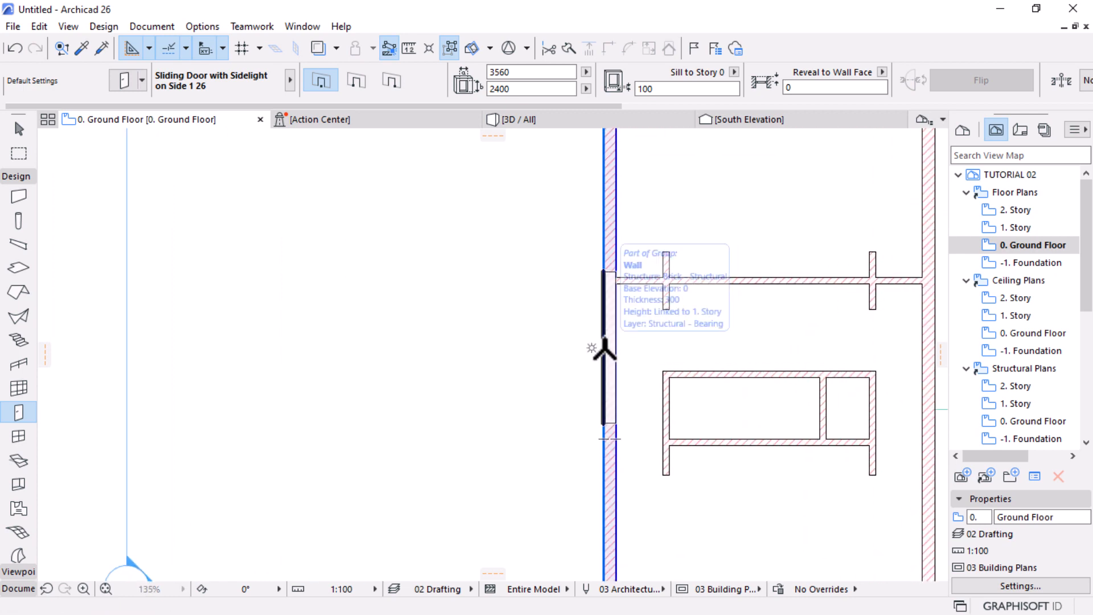
click(605, 348)
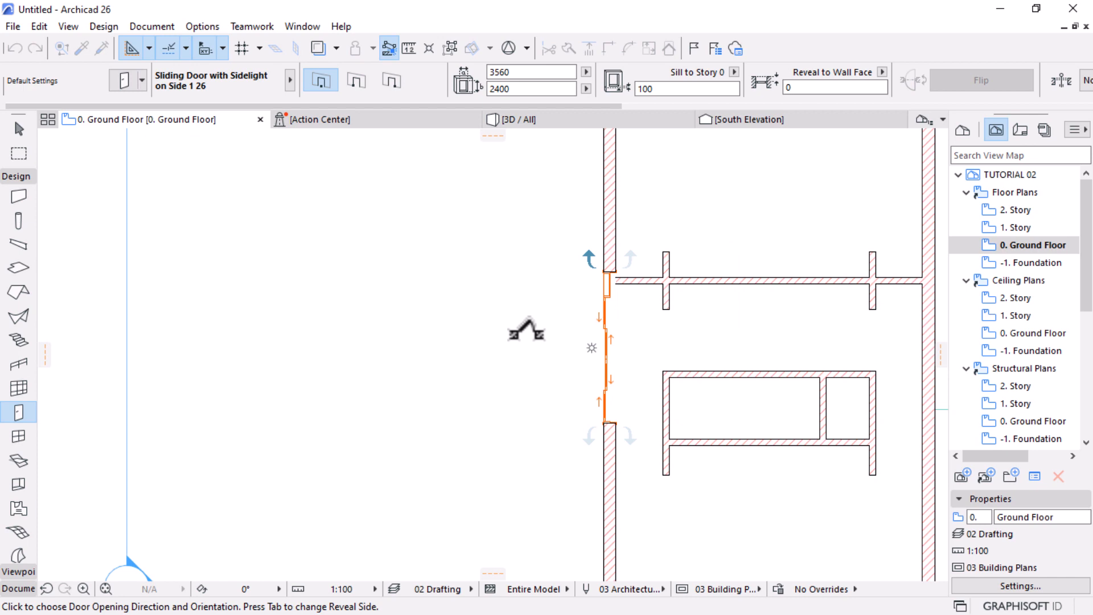
click(657, 329)
scroll(607, 346, down, 5)
scroll(610, 299, up, 6)
key(Escape)
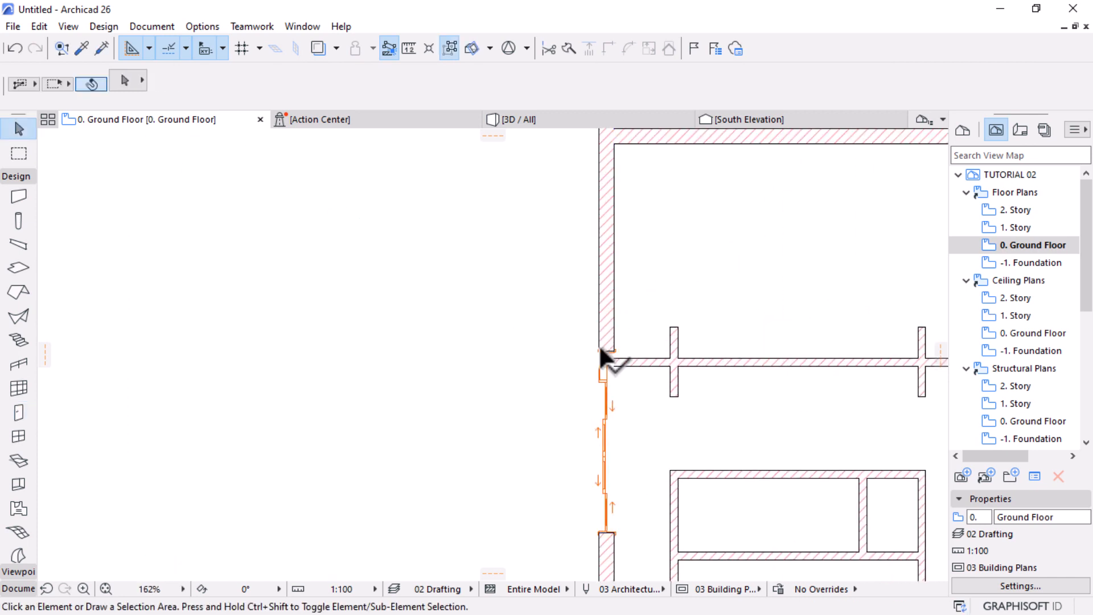
Move the sliding door up along the left exterior wall until its upper end meets the inner face of the upper cross wall
click(602, 348)
scroll(627, 398, down, 3)
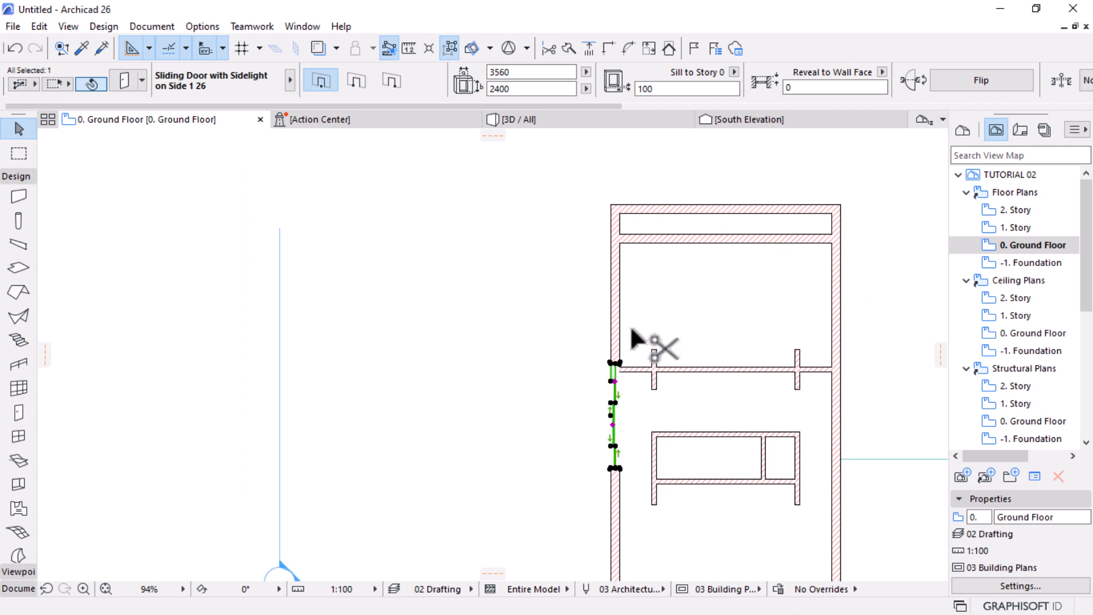
key(ctrl+d)
click(610, 363)
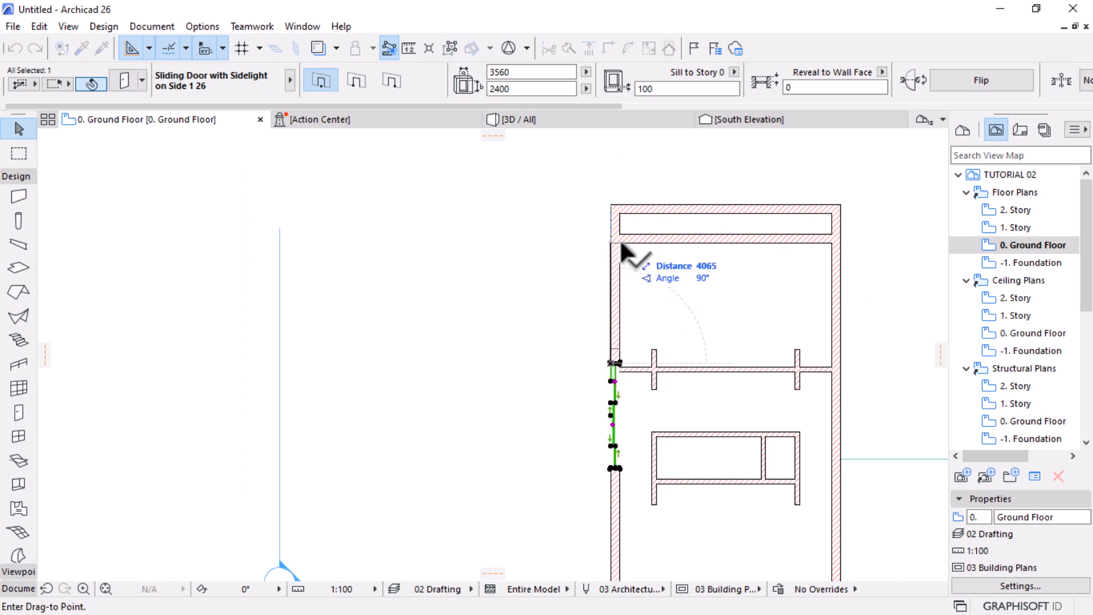
click(624, 189)
scroll(620, 189, down, 3)
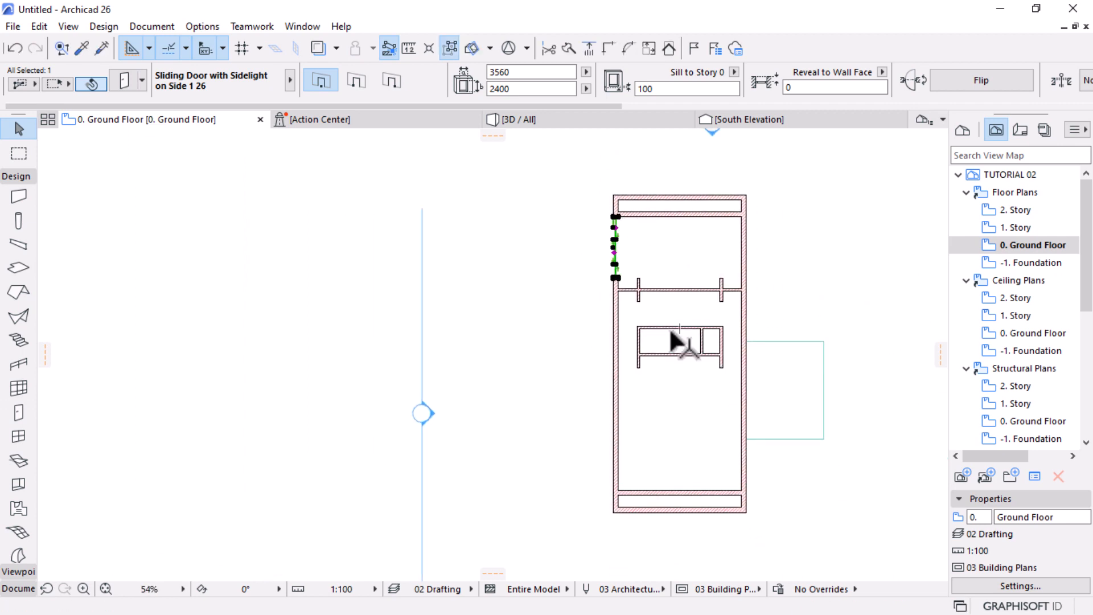
Measure the interior distance between the lower and upper cross walls
key(m)
click(671, 489)
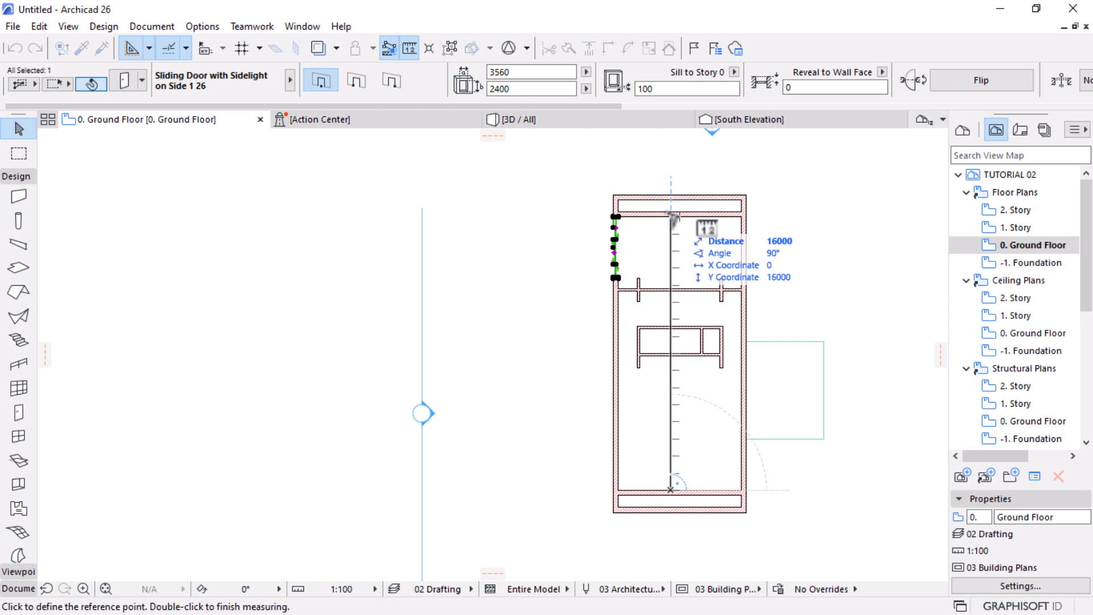
key(Escape)
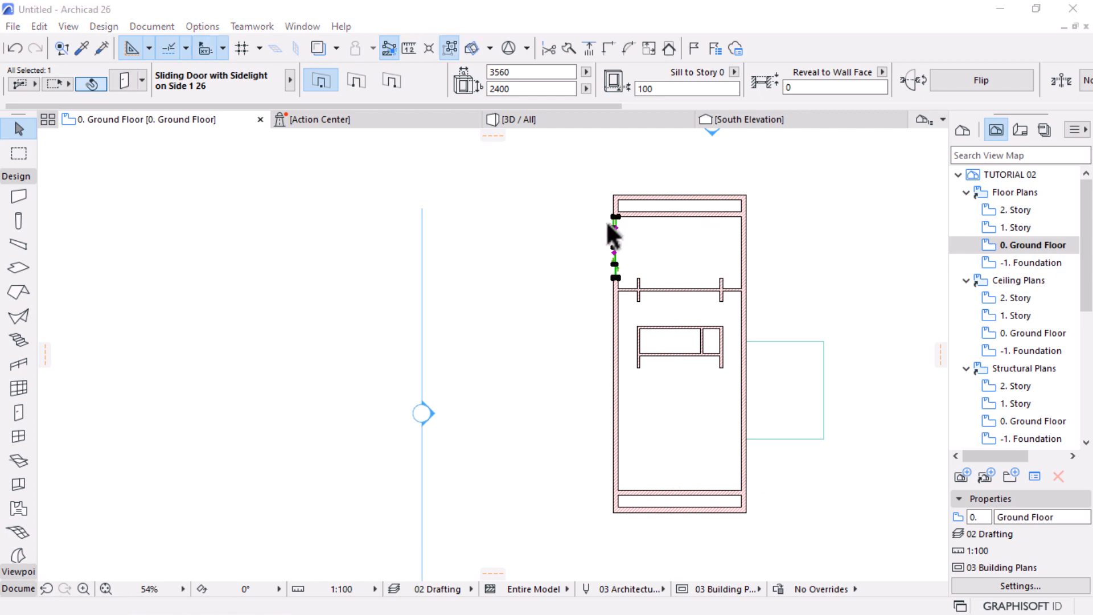
Set the selected sliding door's width to 8000 and deselect it
scroll(612, 234, up, 2)
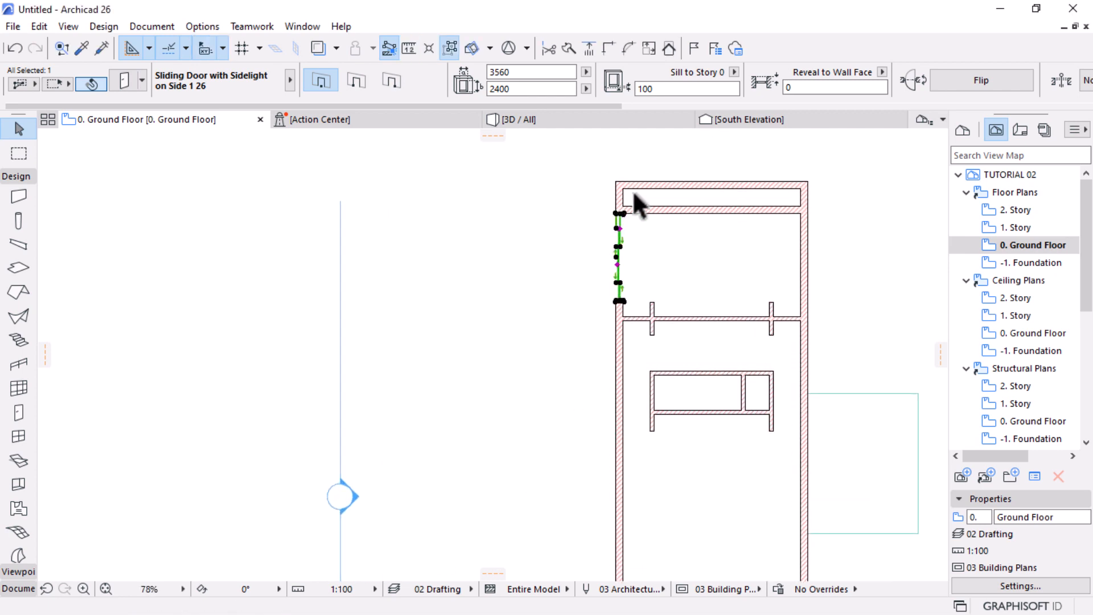
scroll(634, 189, up, 2)
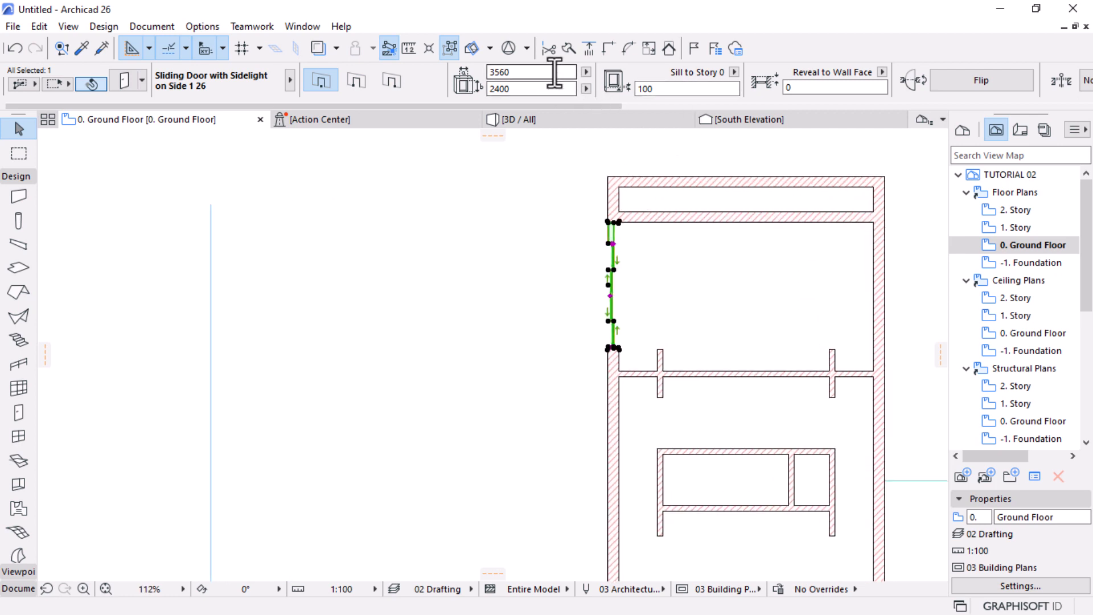
click(556, 73)
text(8000)
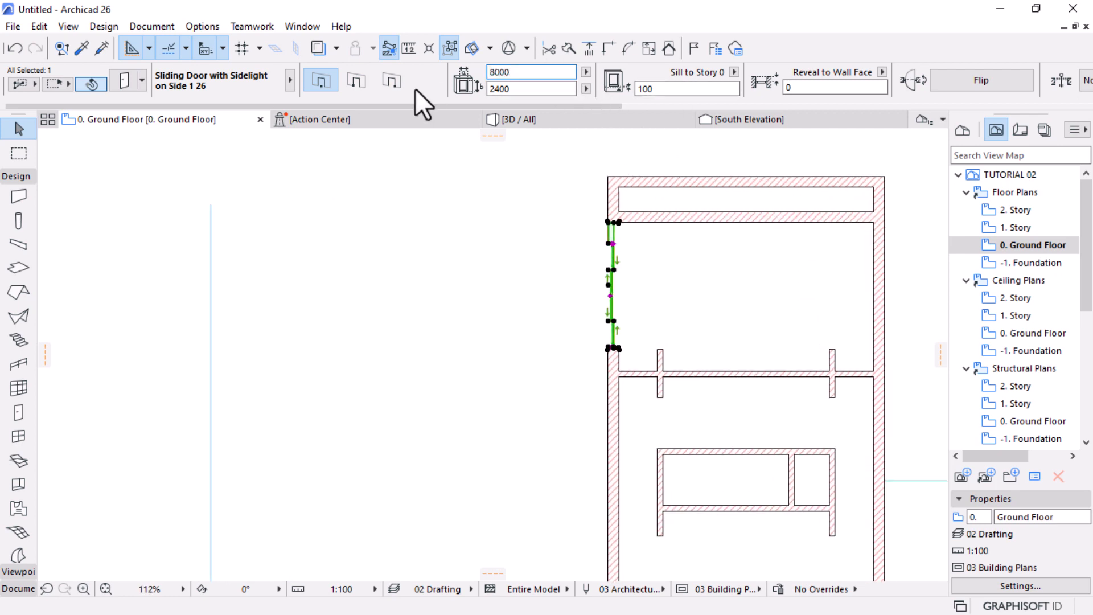
key(Return)
click(651, 265)
scroll(644, 273, down, 3)
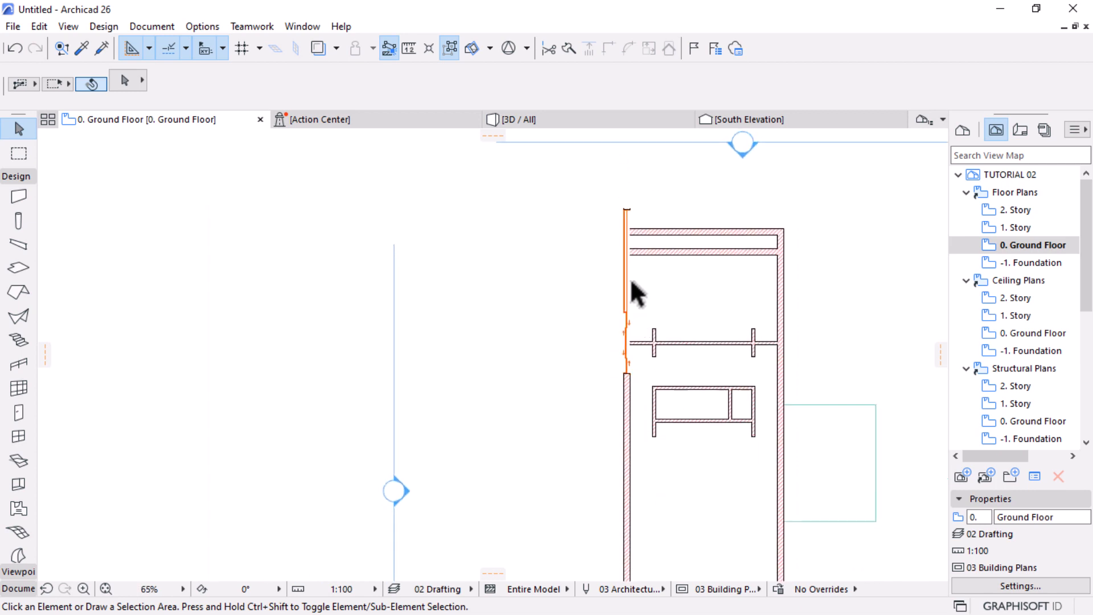
Move the sliding door down along the left exterior wall so its upper end meets the inner face of the upper cross wall
click(630, 210)
key(ctrl+d)
scroll(631, 298, up, 3)
click(622, 244)
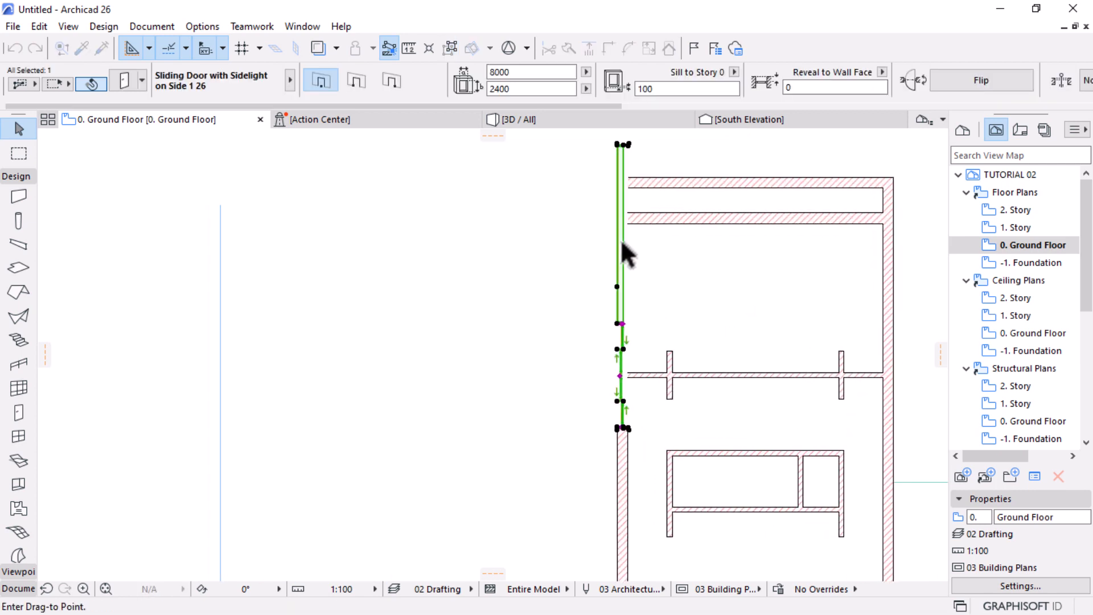
scroll(622, 243, up, 2)
scroll(497, 256, down, 3)
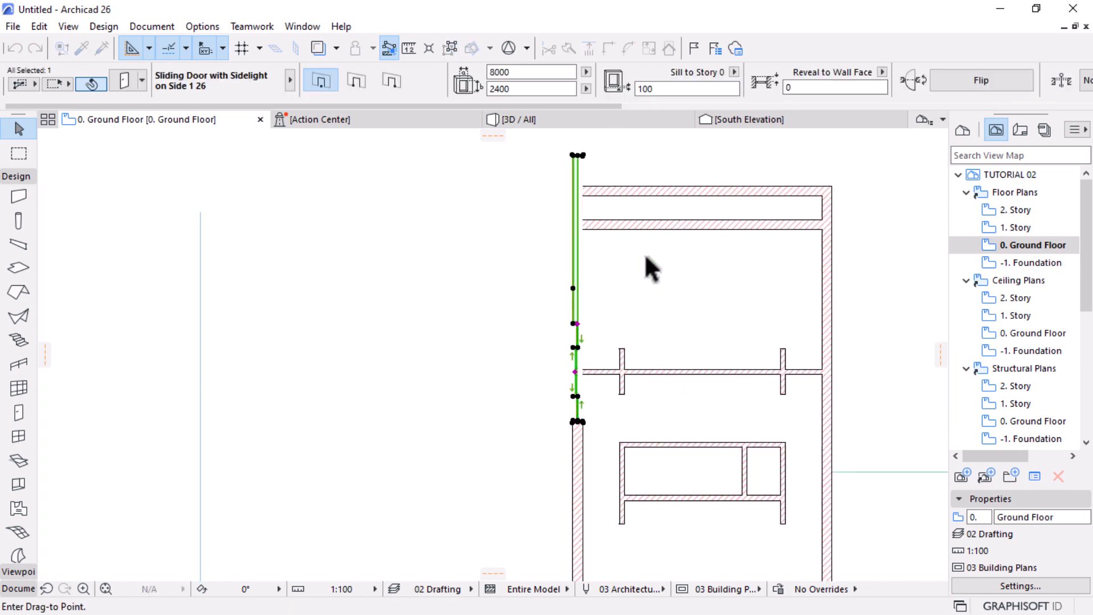
click(558, 235)
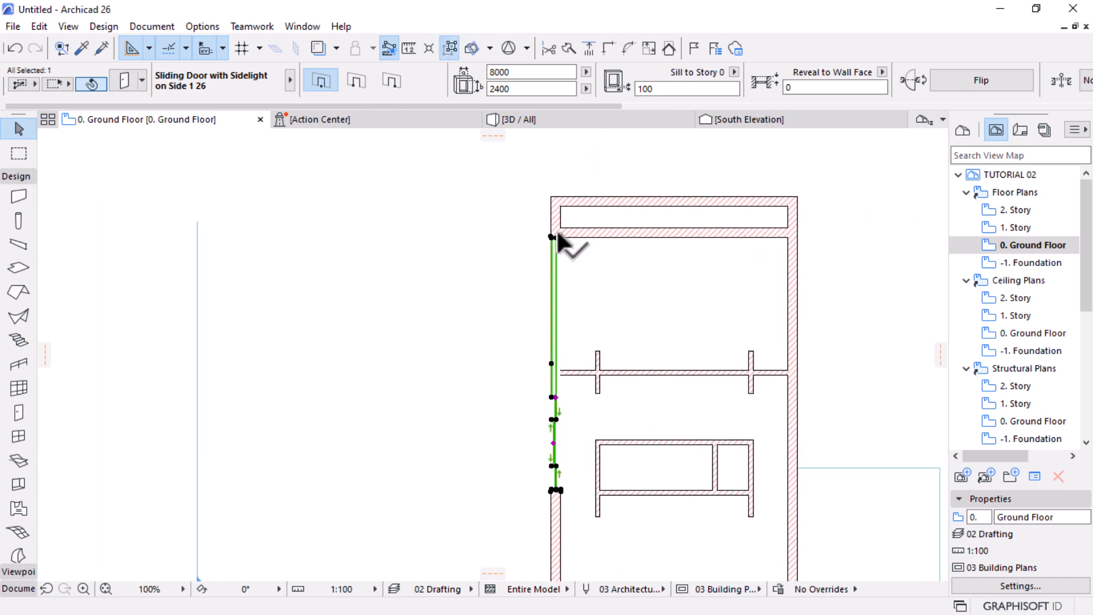
Stretch the sliding door's sidelight to a width of 1500 and deselect the door
scroll(557, 233, up, 2)
click(551, 452)
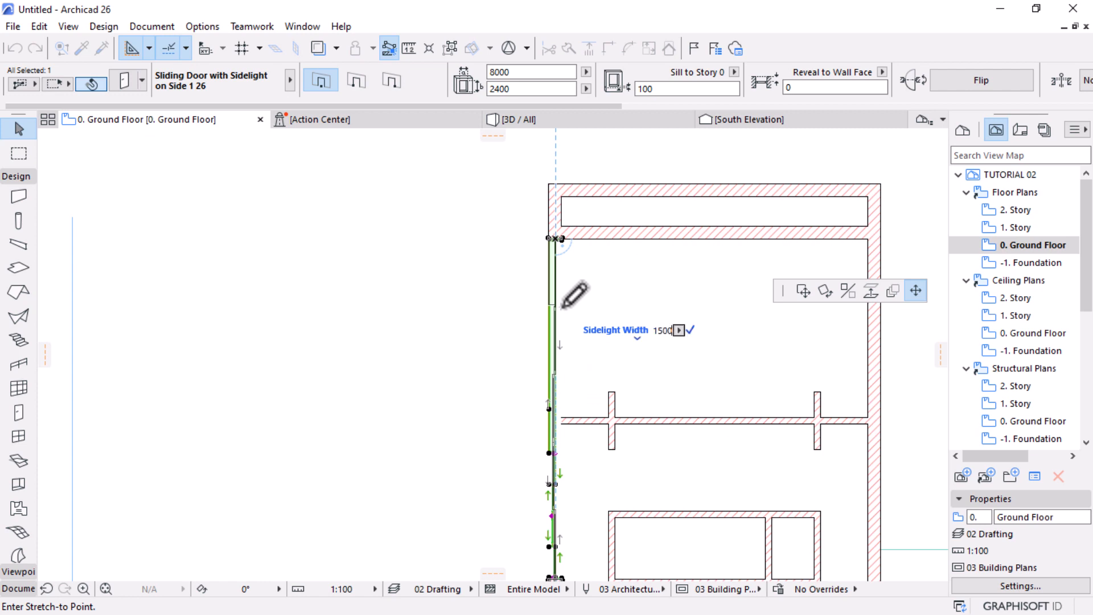
click(564, 304)
scroll(610, 298, down, 3)
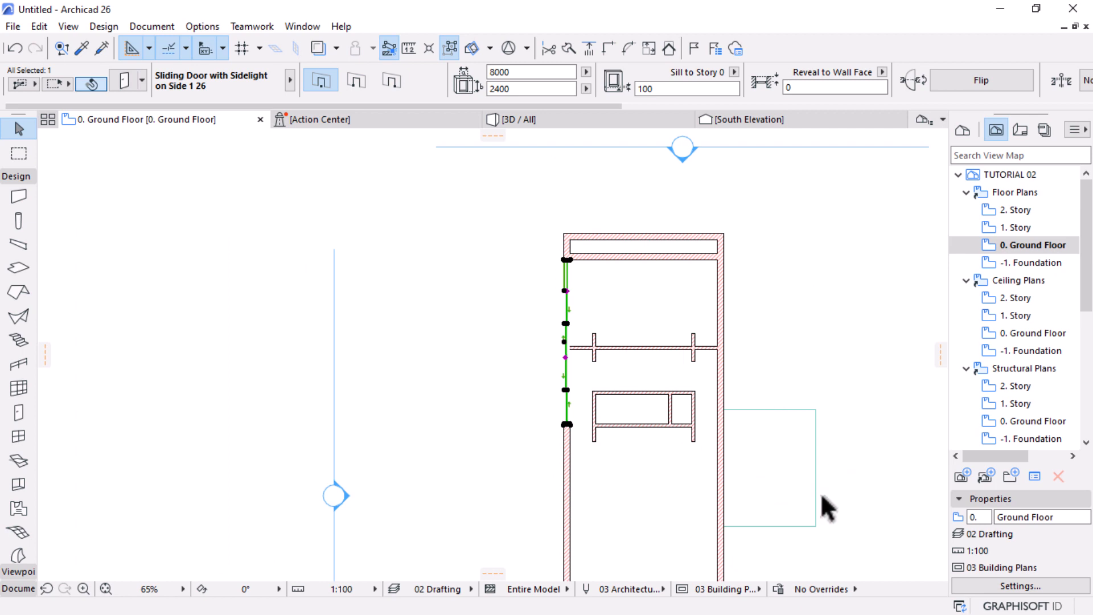
scroll(776, 298, down, 1)
click(840, 477)
Stretch the door's 2D opening in plan until the two middle leaves slide fully over the outer leaves
scroll(614, 307, up, 6)
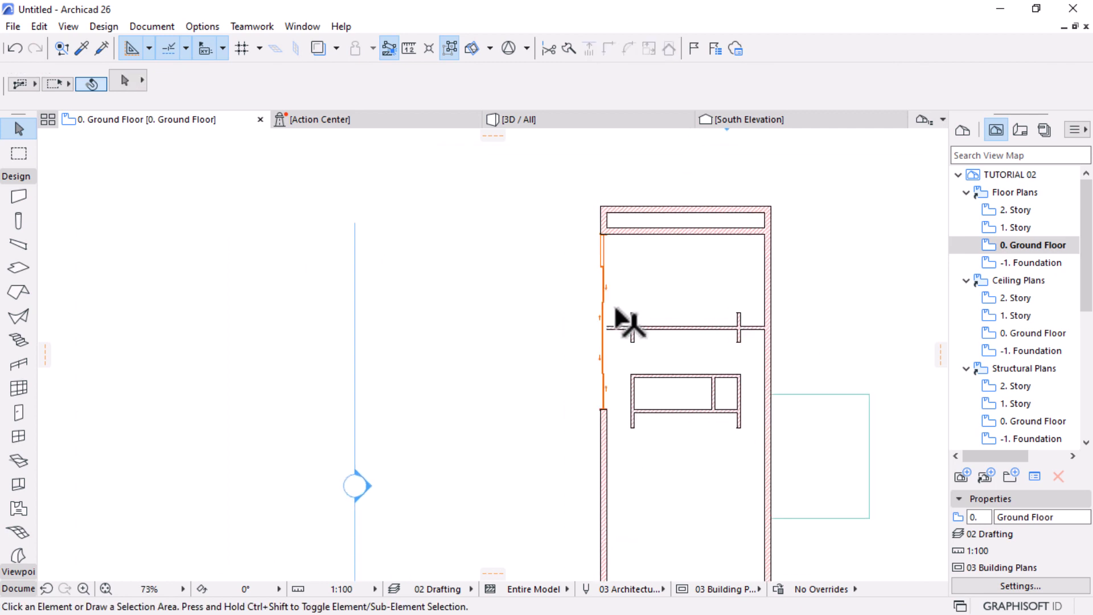
scroll(617, 290, down, 4)
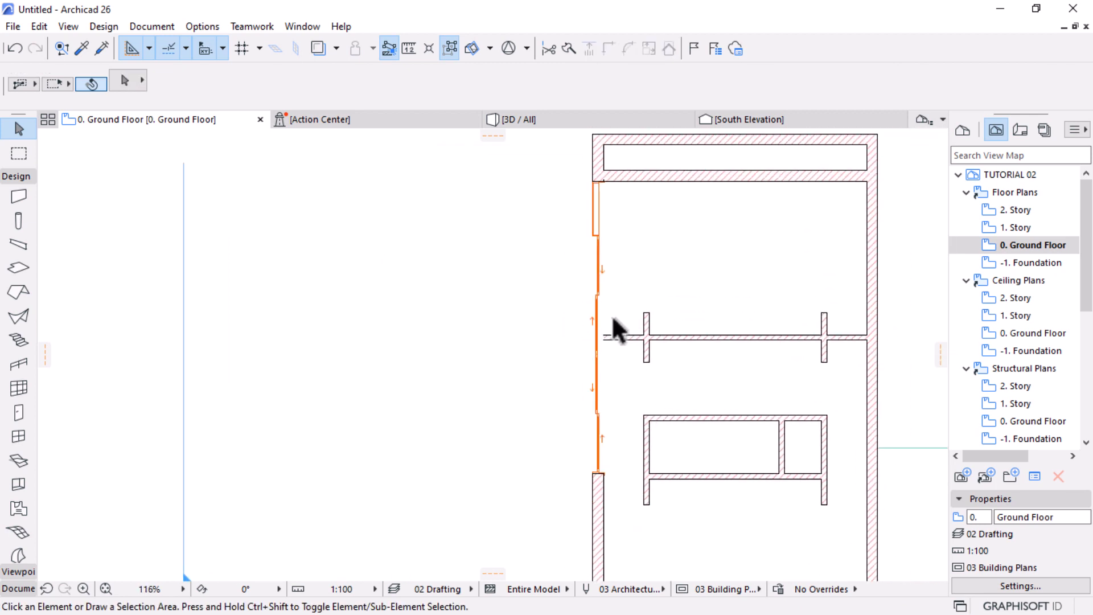
scroll(616, 258, up, 2)
click(603, 257)
scroll(608, 253, up, 1)
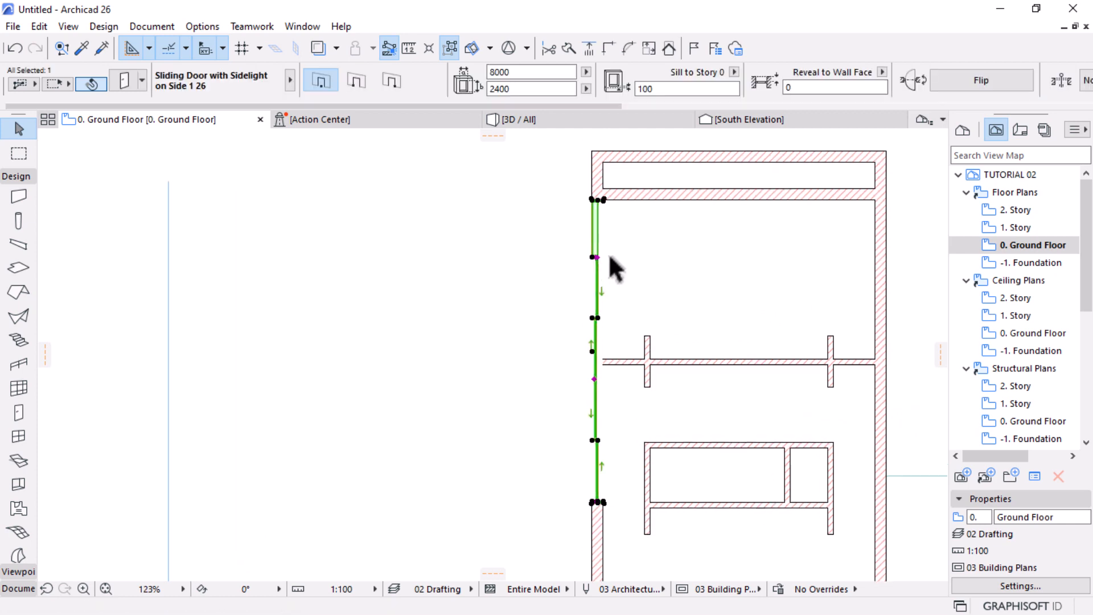
click(593, 395)
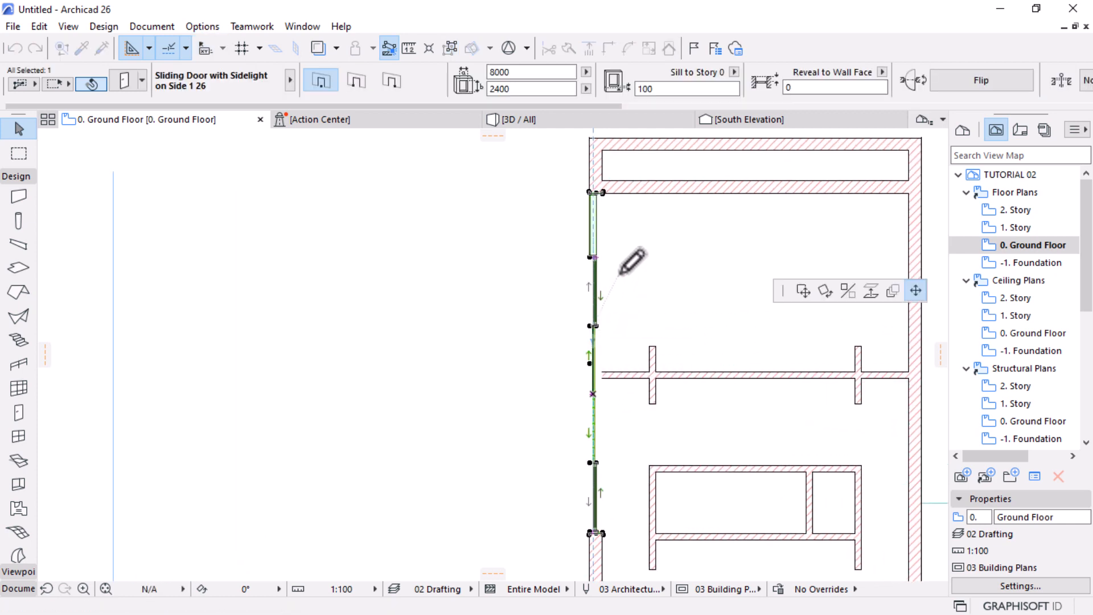
click(631, 259)
scroll(605, 336, down, 2)
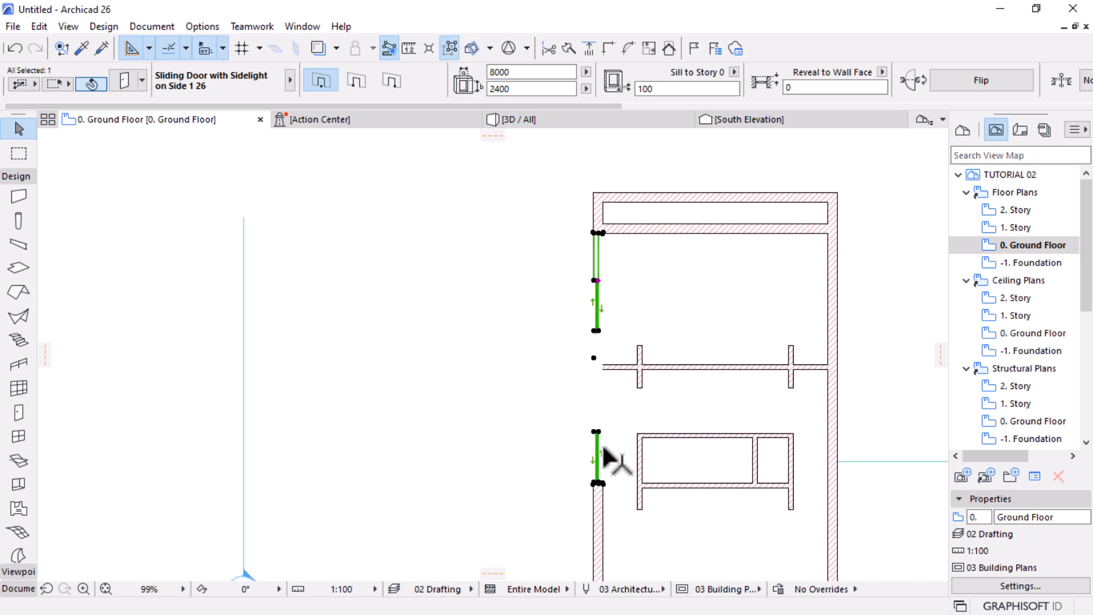
scroll(605, 451, up, 3)
scroll(601, 425, down, 4)
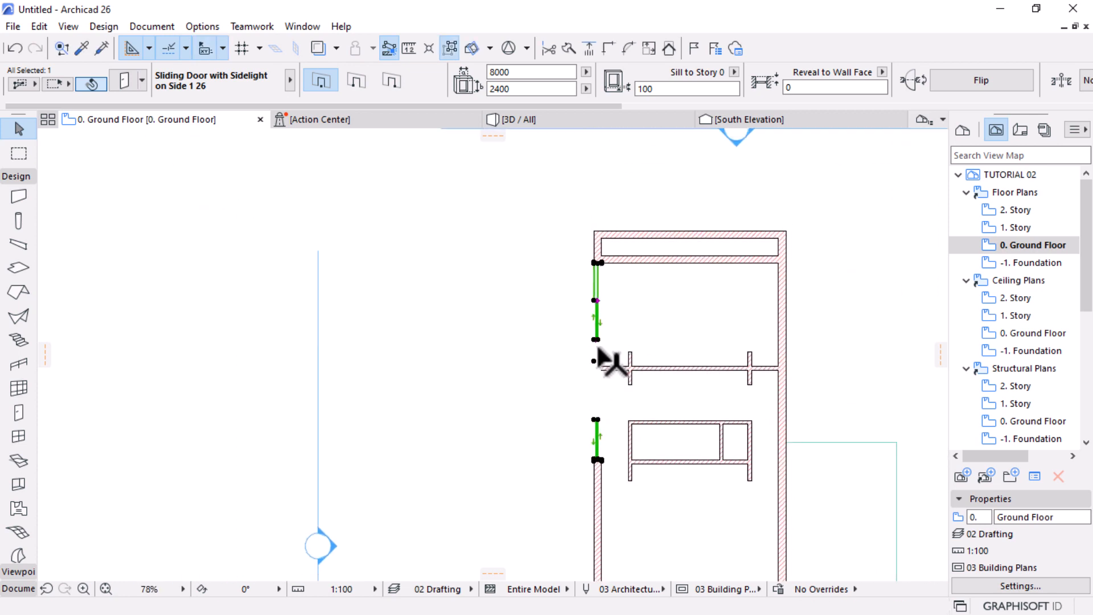
Change the selected sliding door's opening type to 4 Leaves 3 Sliding and apply the door settings
click(123, 81)
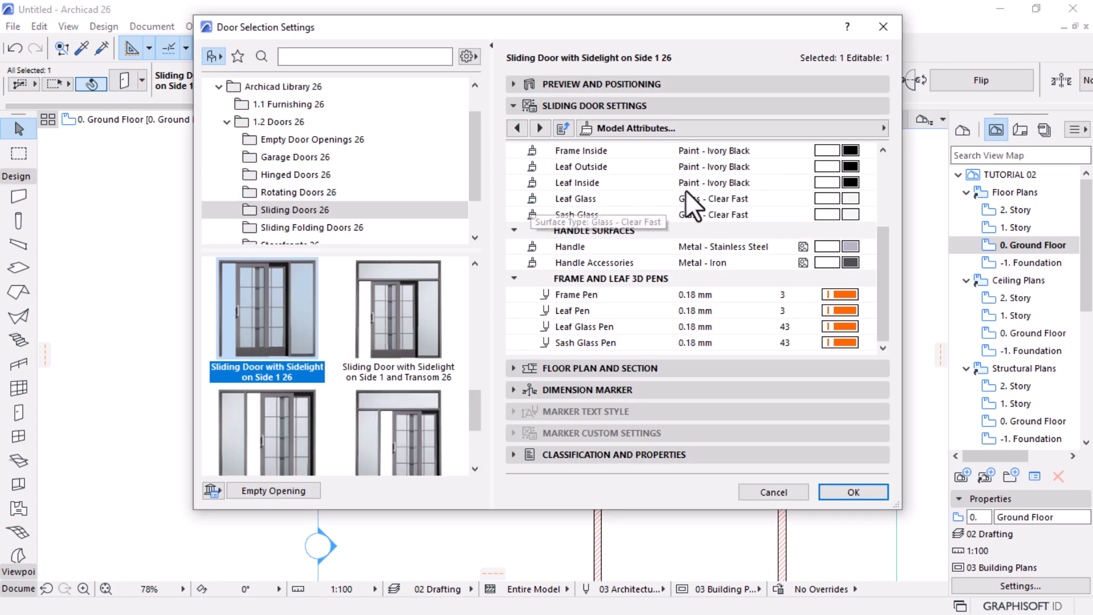
click(532, 84)
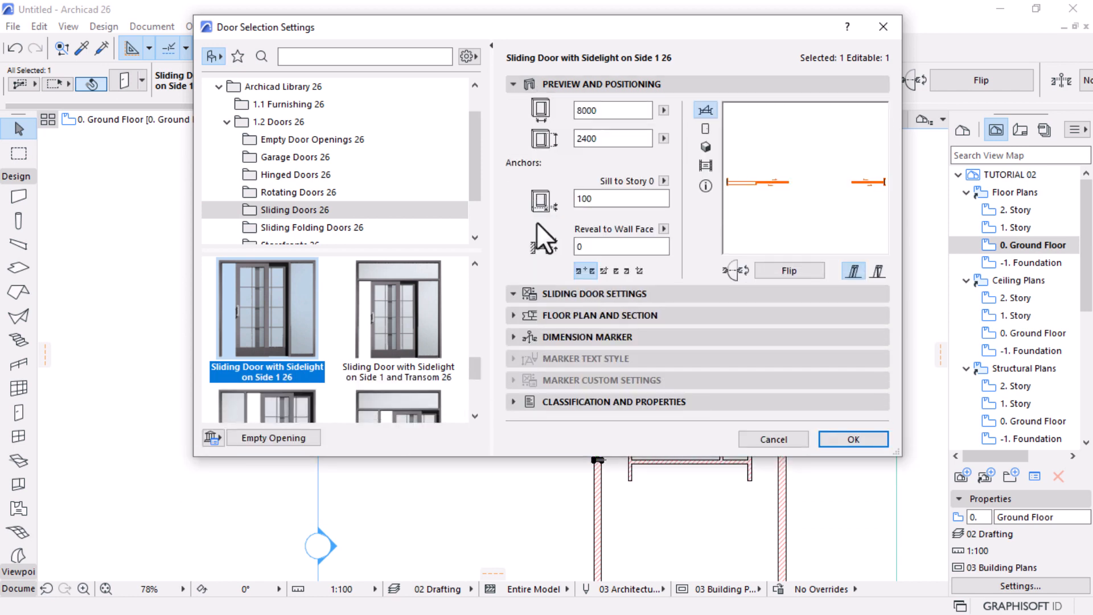
click(523, 293)
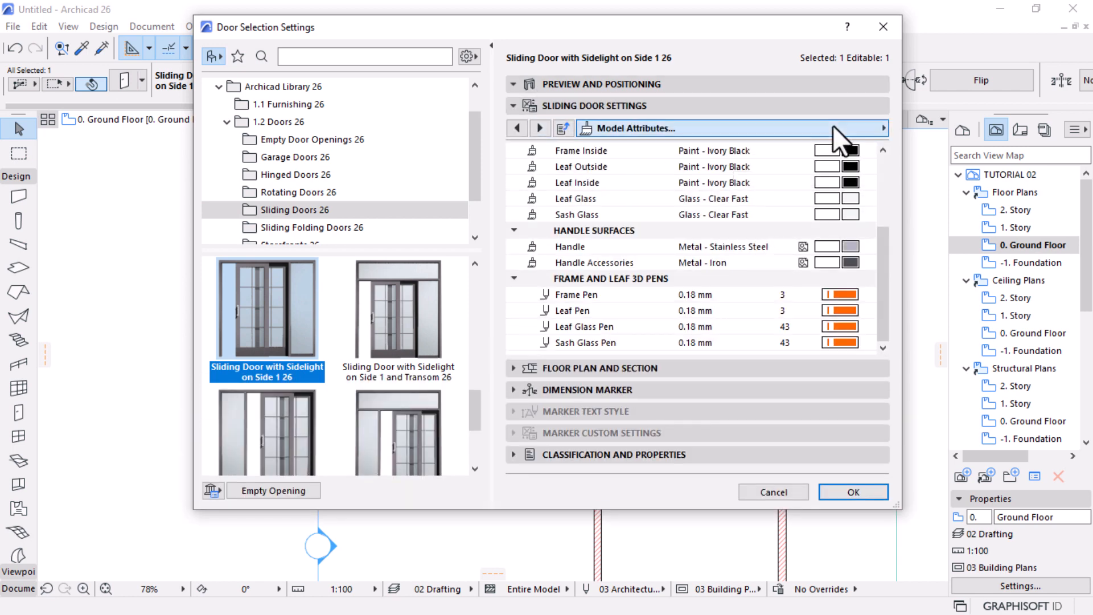
click(834, 128)
scroll(934, 291, up, 3)
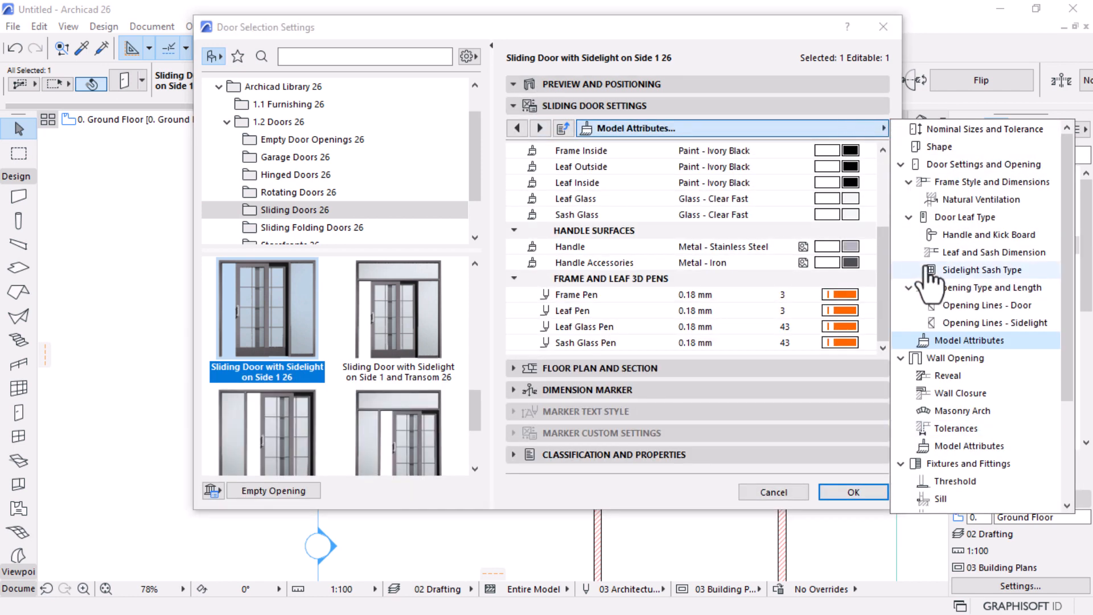
click(960, 187)
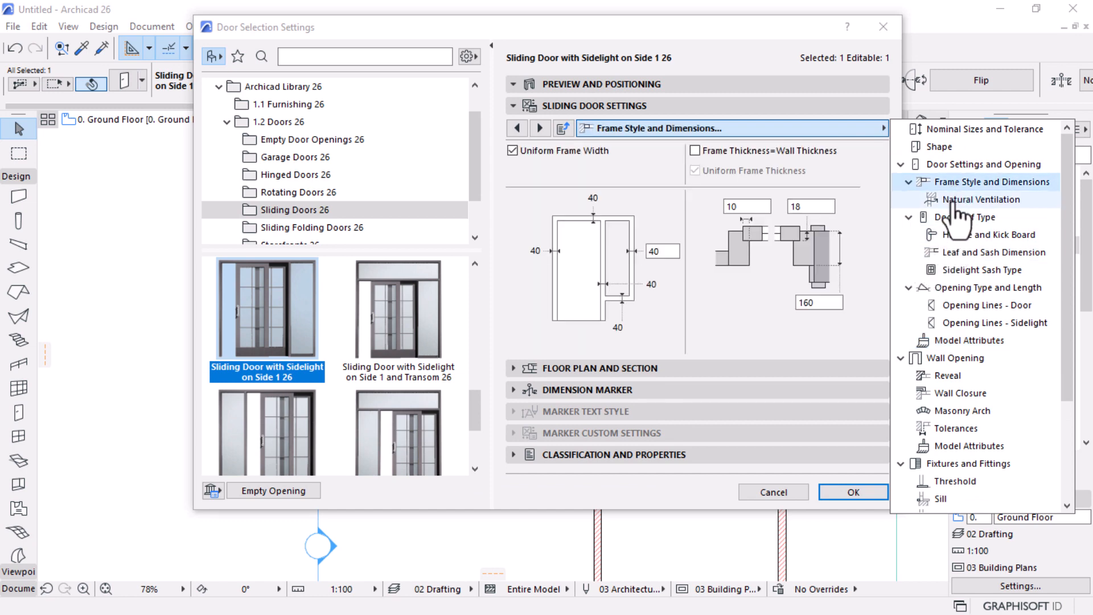
click(971, 164)
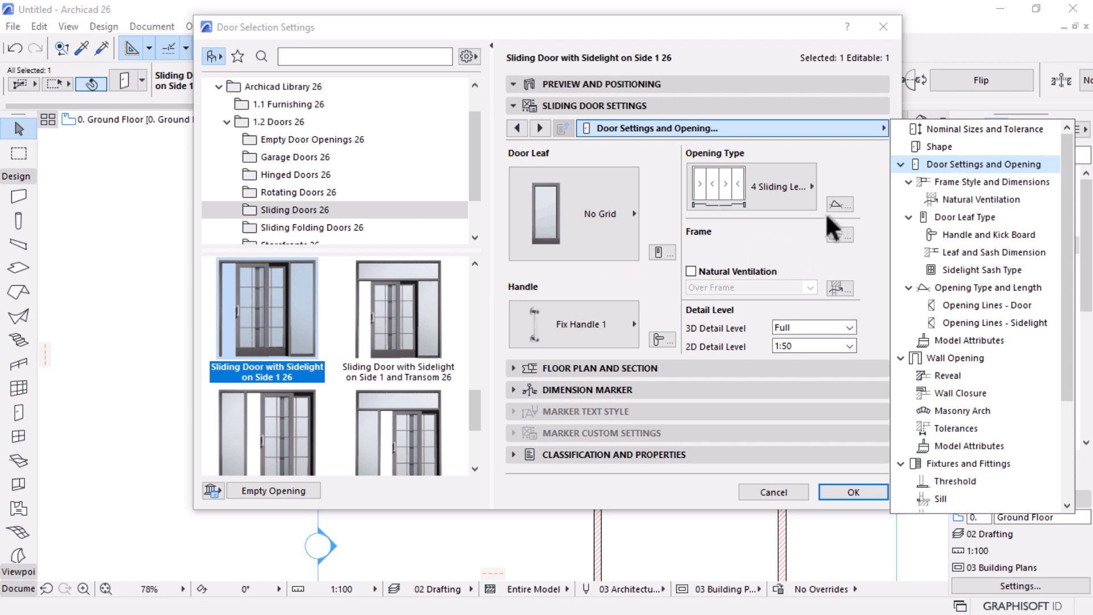
click(774, 186)
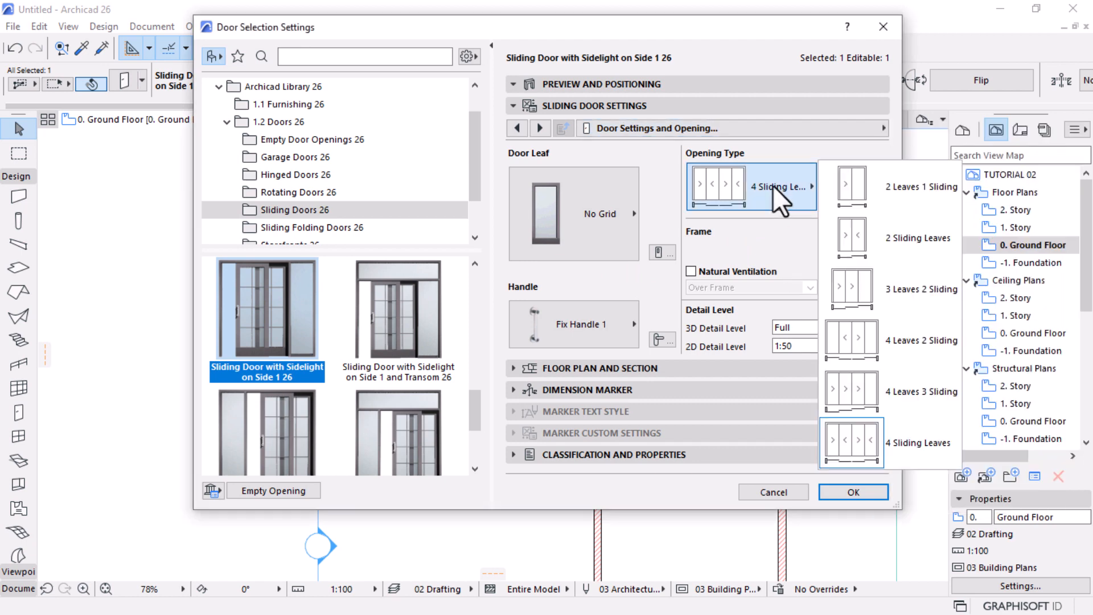
click(907, 396)
click(830, 493)
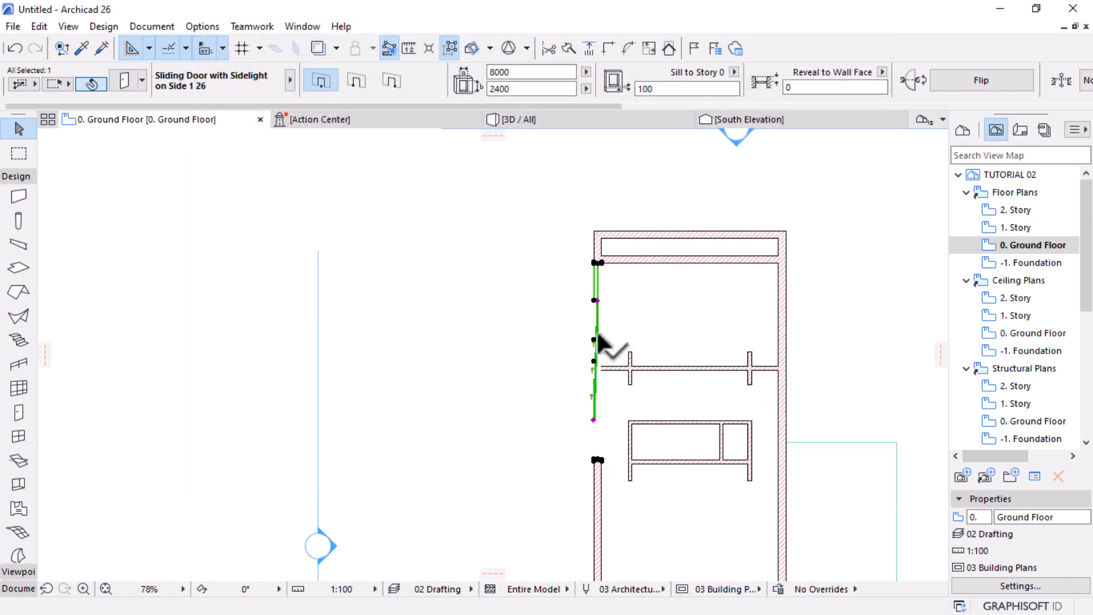
Examine the opened sliding door in plan and the rest of the left exterior wall down to the lower cross wall
scroll(603, 353, down, 3)
scroll(617, 348, up, 4)
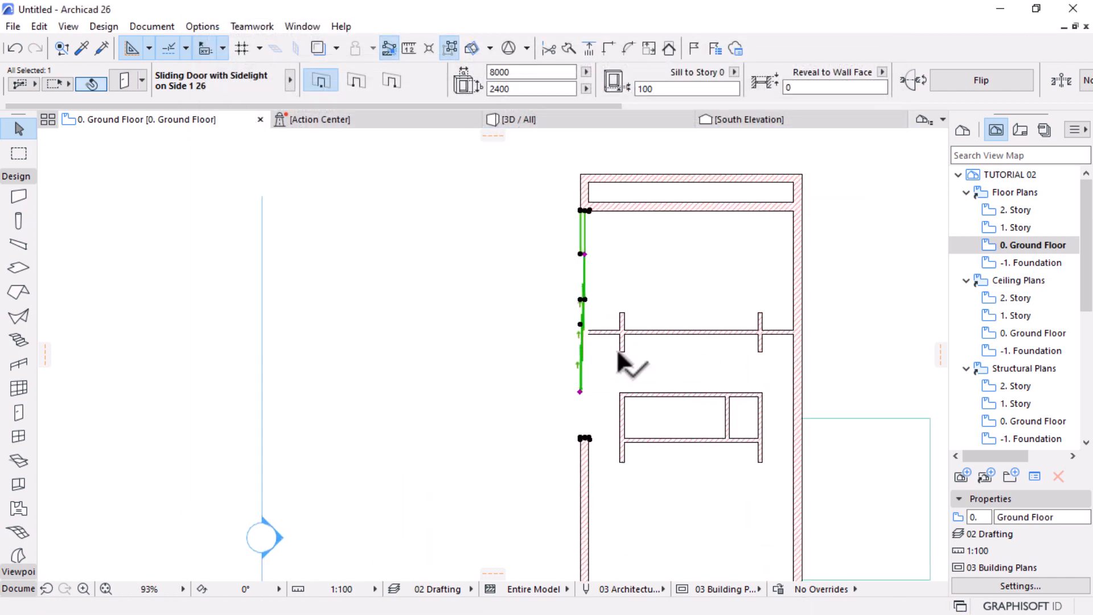
scroll(581, 291, down, 2)
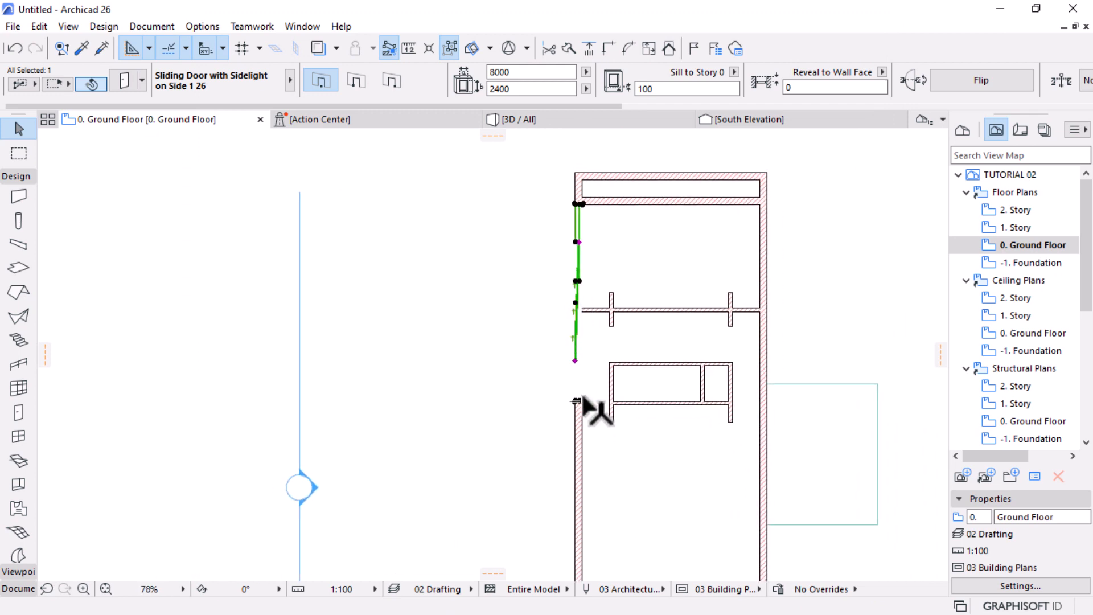
scroll(595, 344, down, 1)
scroll(623, 329, up, 3)
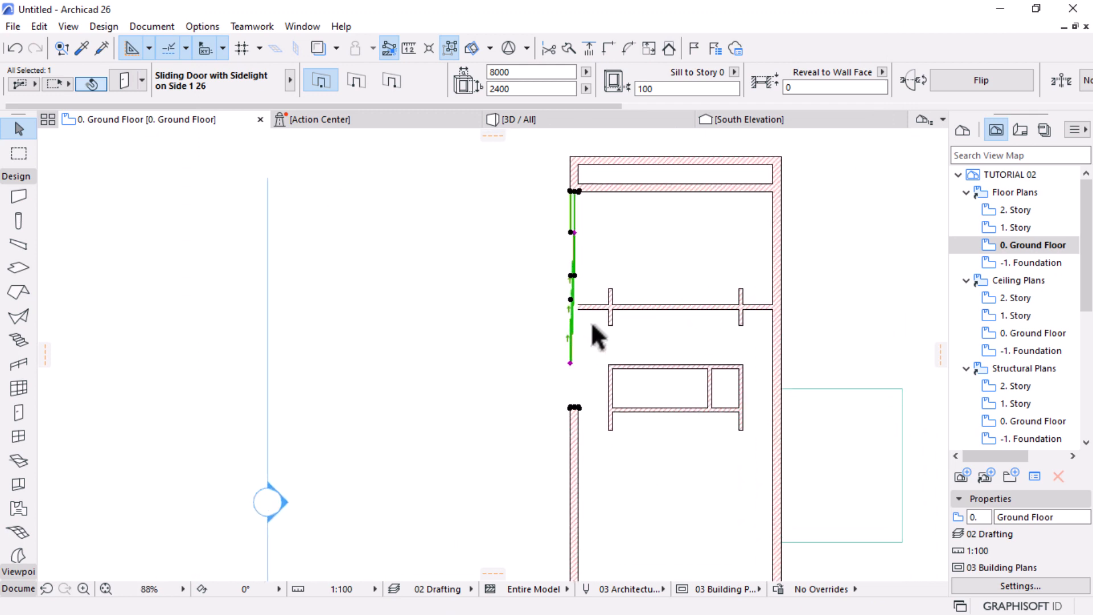
scroll(627, 301, down, 2)
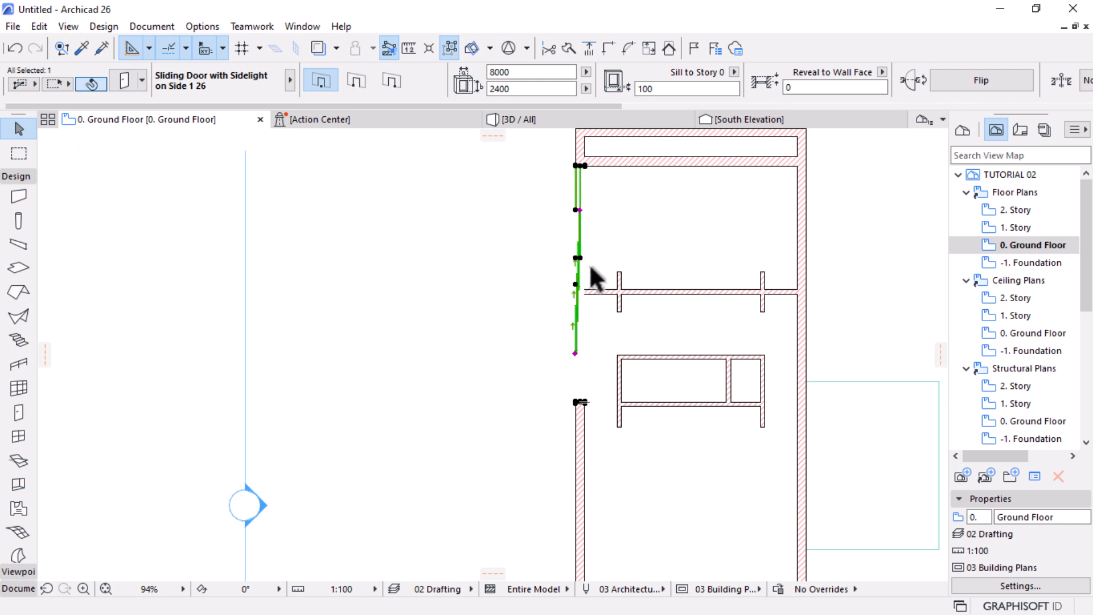
scroll(625, 245, down, 3)
scroll(602, 443, up, 2)
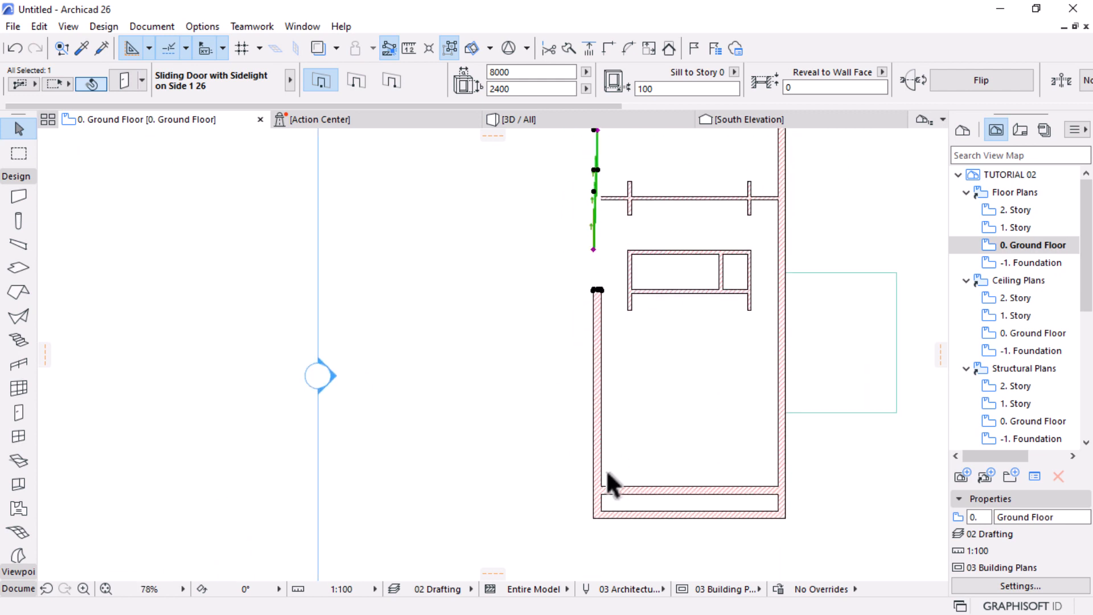
scroll(618, 486, down, 2)
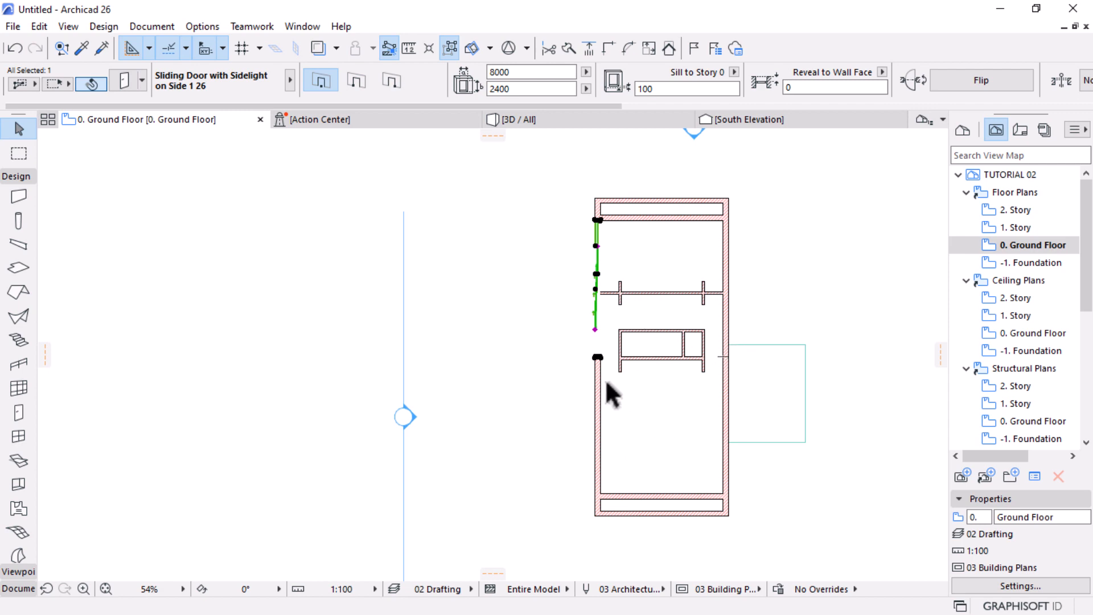
Mirror a copy of the sliding door along the left exterior wall about a horizontal axis through the door's lower end
scroll(606, 378, up, 10)
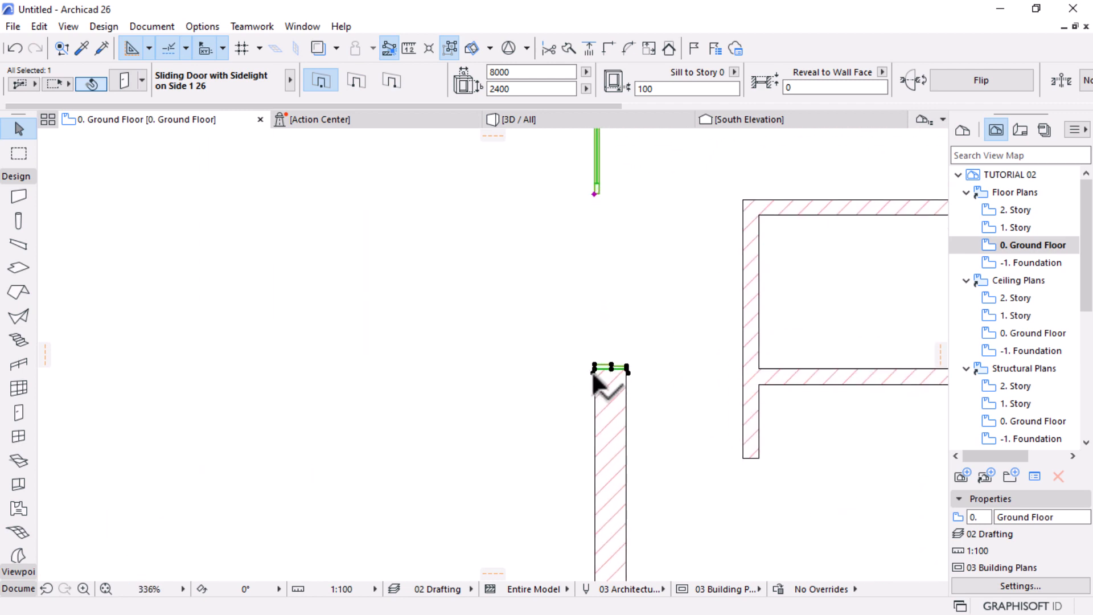
click(595, 370)
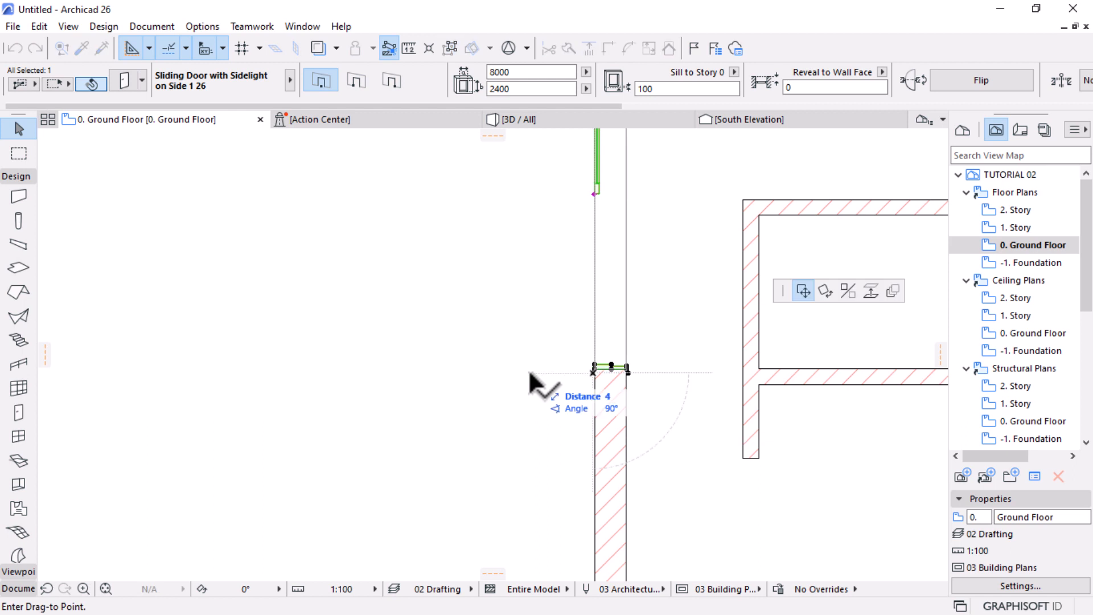
click(848, 290)
scroll(525, 301, down, 5)
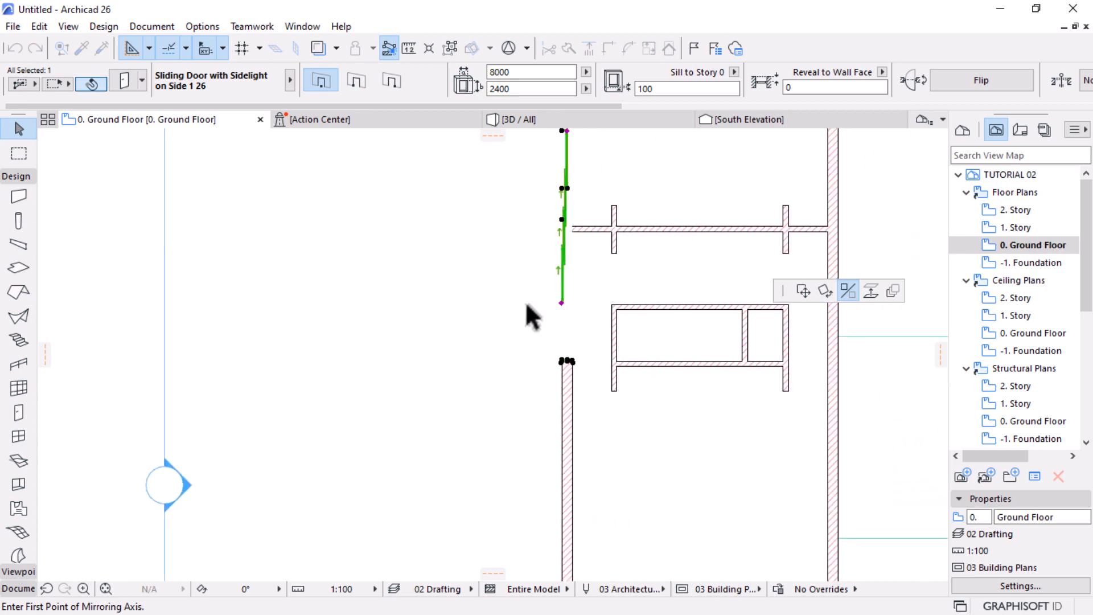
scroll(572, 292, up, 2)
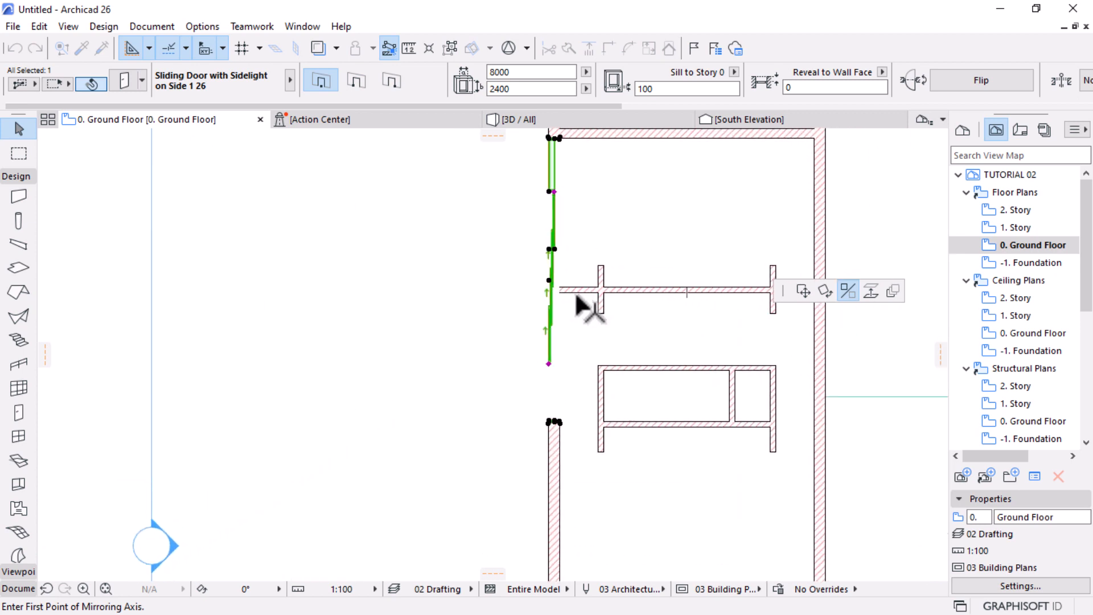
scroll(576, 306, down, 2)
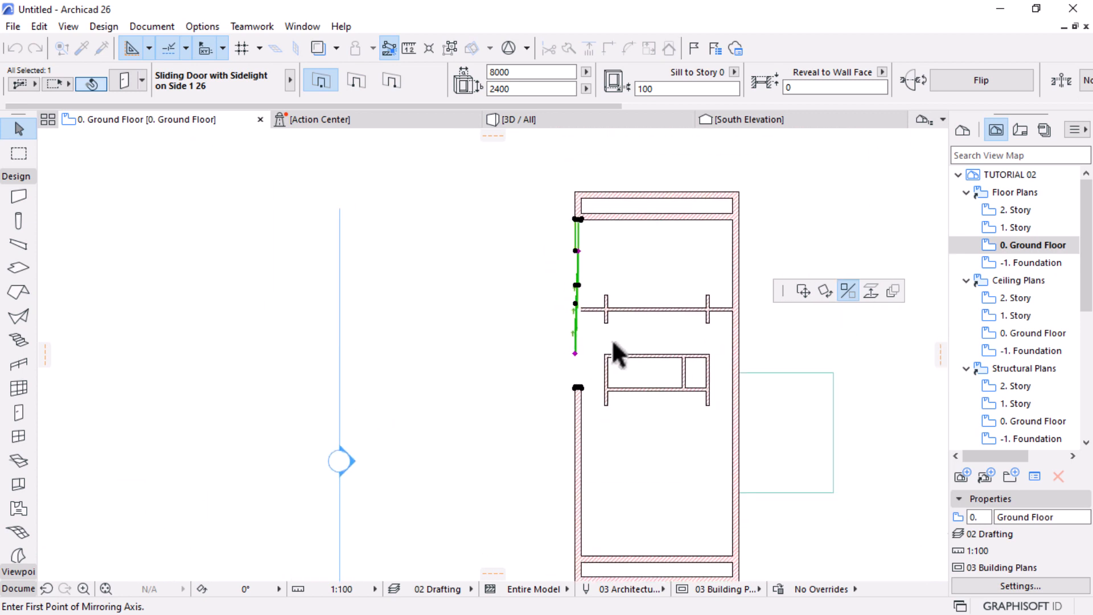
click(579, 387)
click(533, 386)
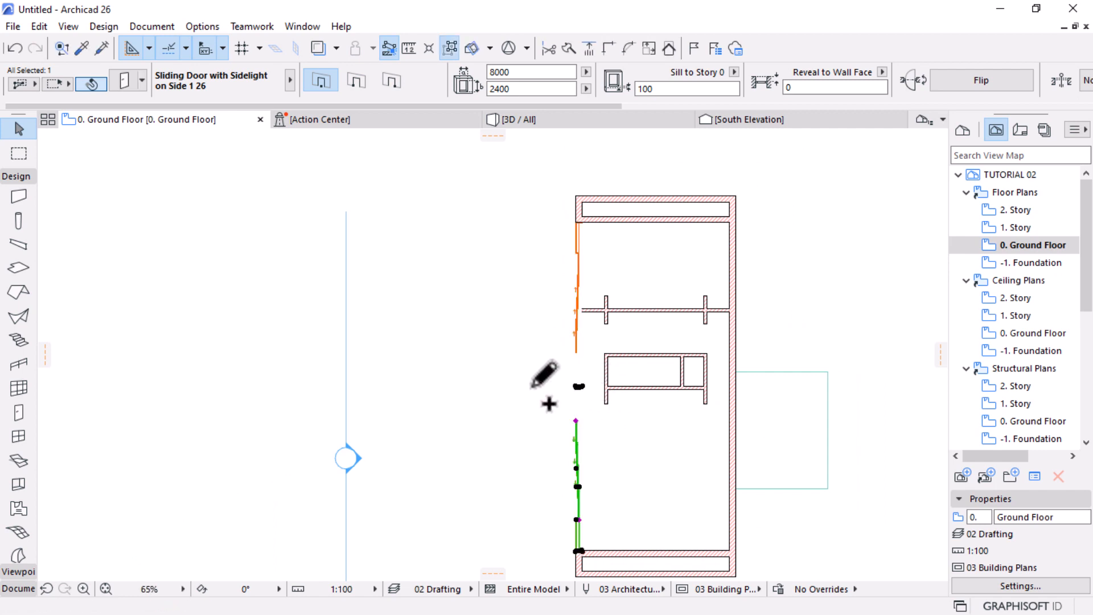
Stretch the lower sliding door's 2D opening in plan until its moving leaves stack over the fixed leaf
scroll(581, 385, up, 12)
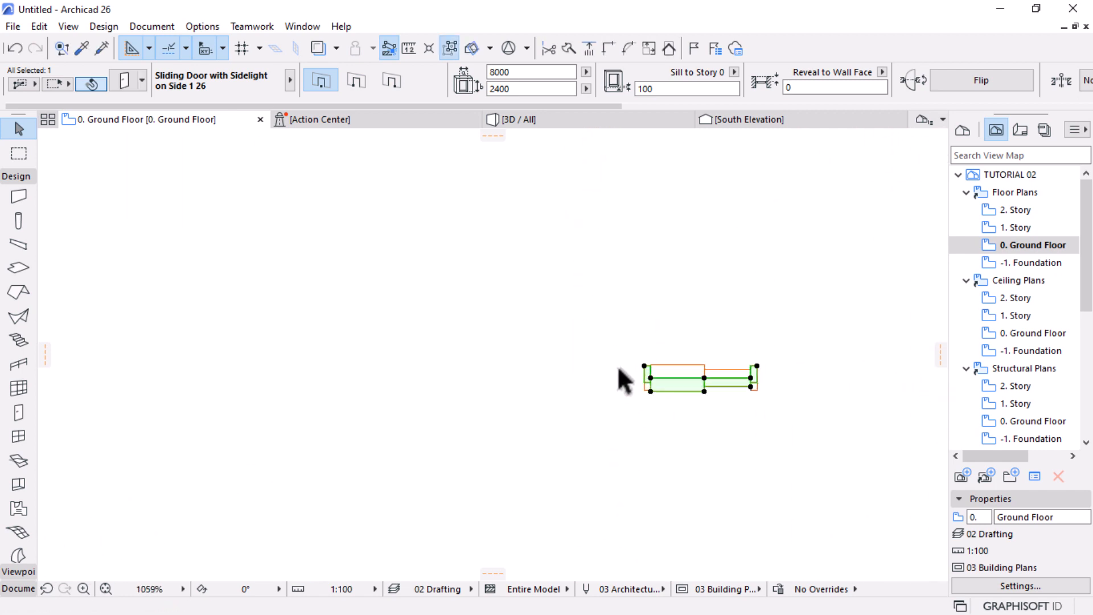
scroll(571, 327, down, 11)
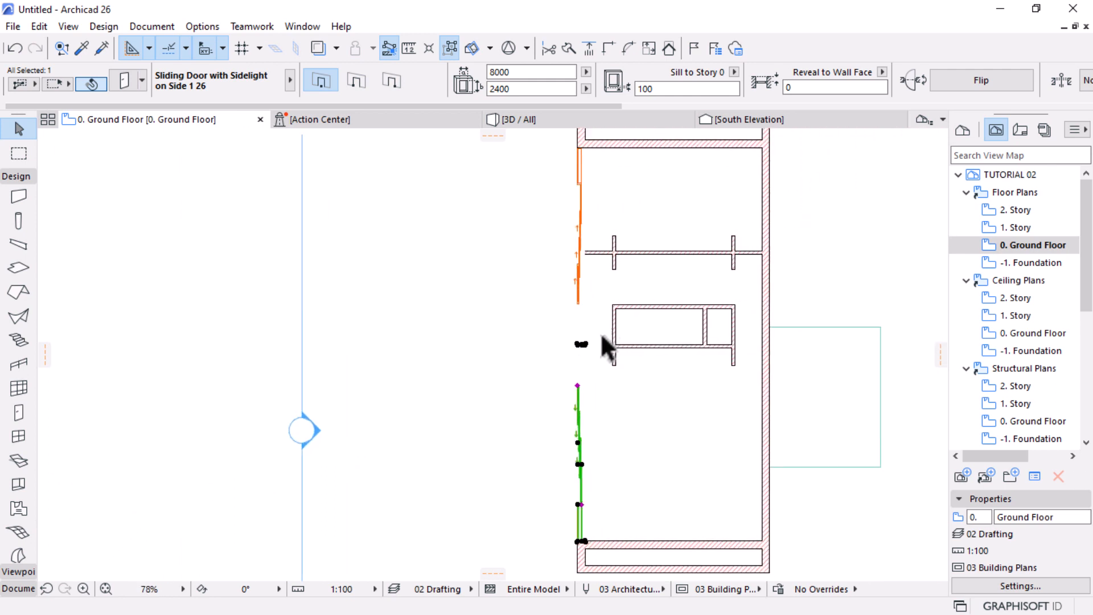
scroll(576, 397, up, 3)
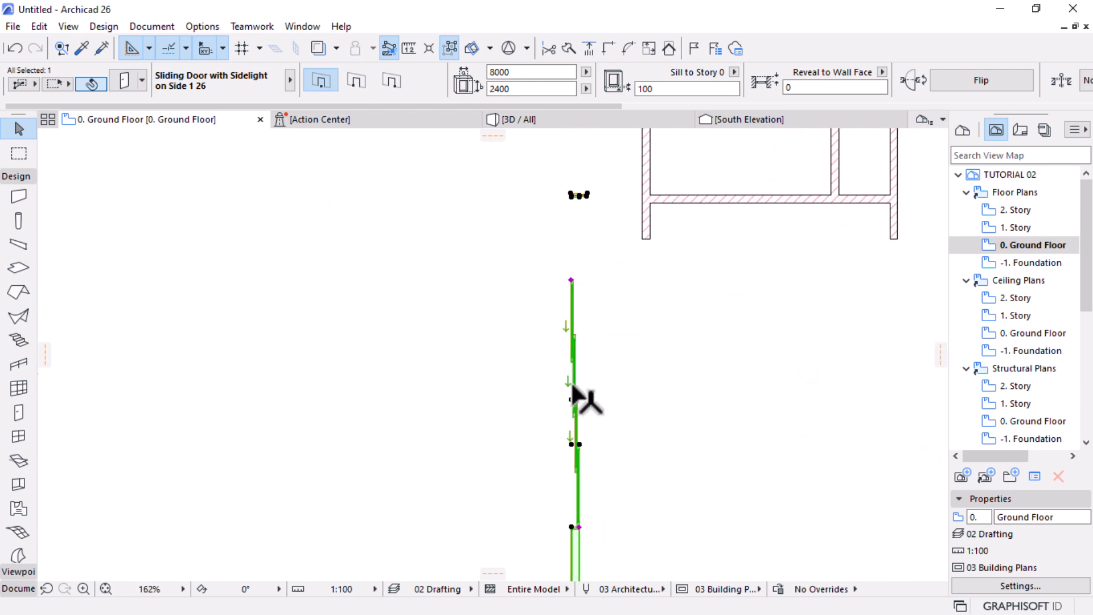
click(572, 282)
scroll(574, 325, down, 2)
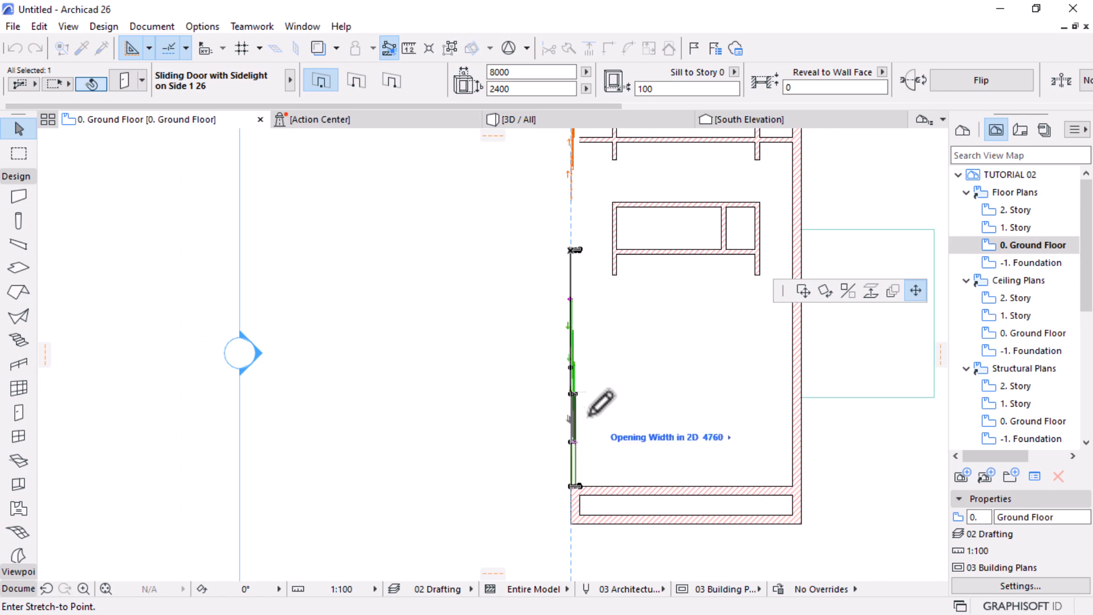
click(580, 400)
scroll(574, 416, up, 2)
scroll(573, 417, up, 3)
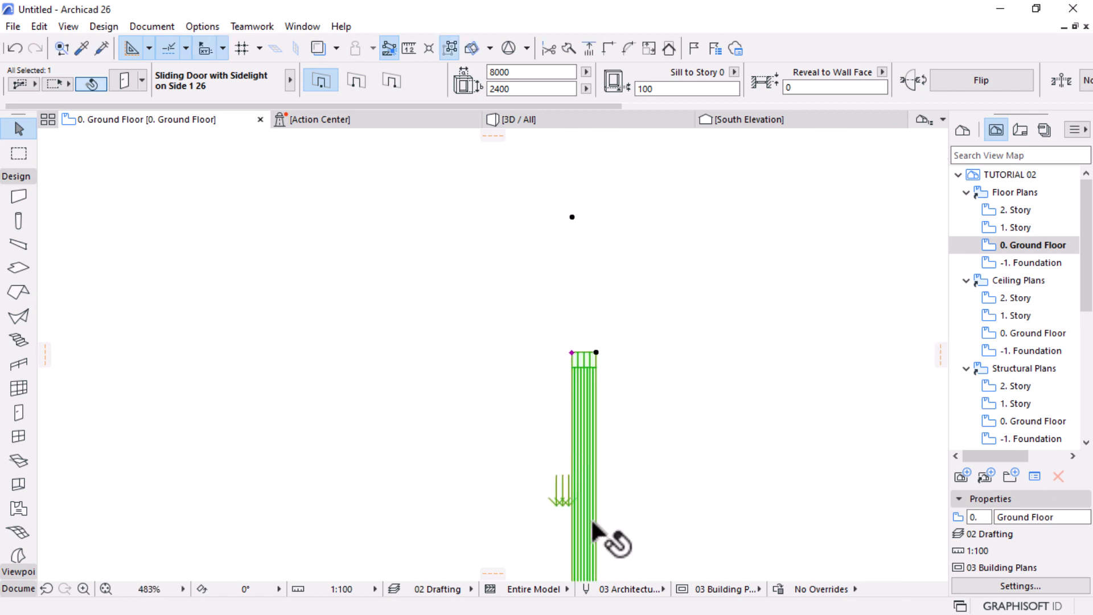
Stretch the upper sliding door's 2D opening in plan until its moving leaves stack together, matching the lower door
scroll(600, 493, down, 6)
scroll(600, 325, up, 5)
scroll(597, 437, up, 1)
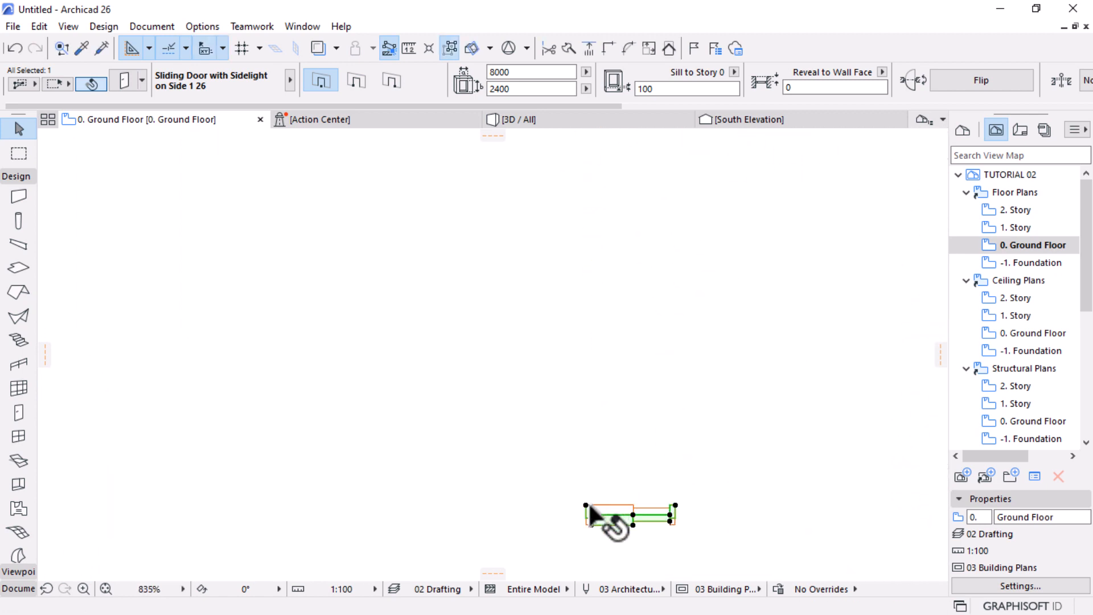
scroll(589, 501, down, 3)
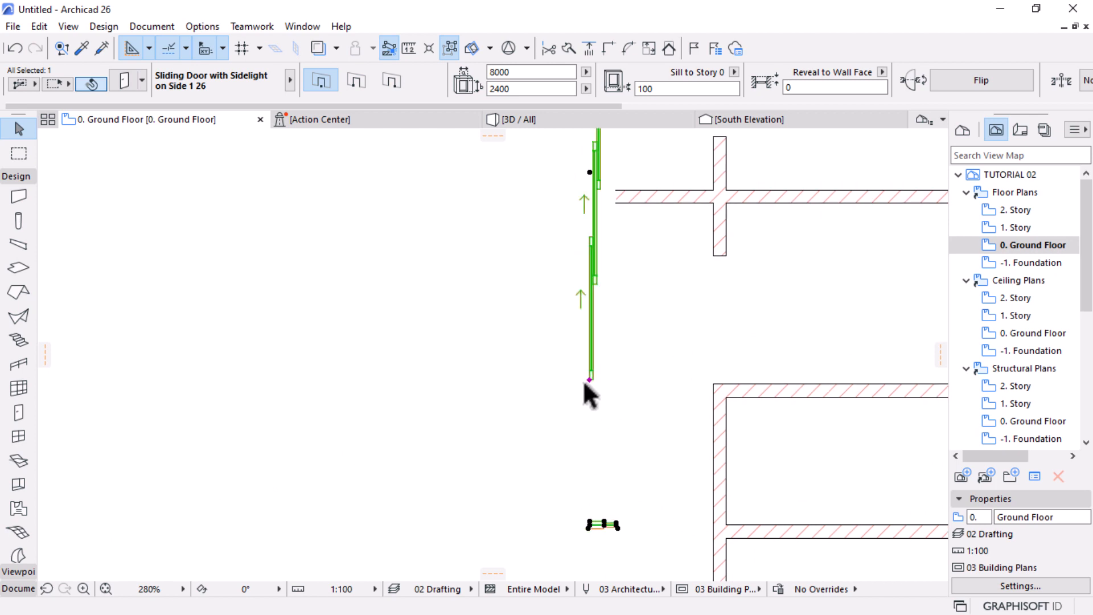
click(589, 380)
scroll(592, 461, down, 3)
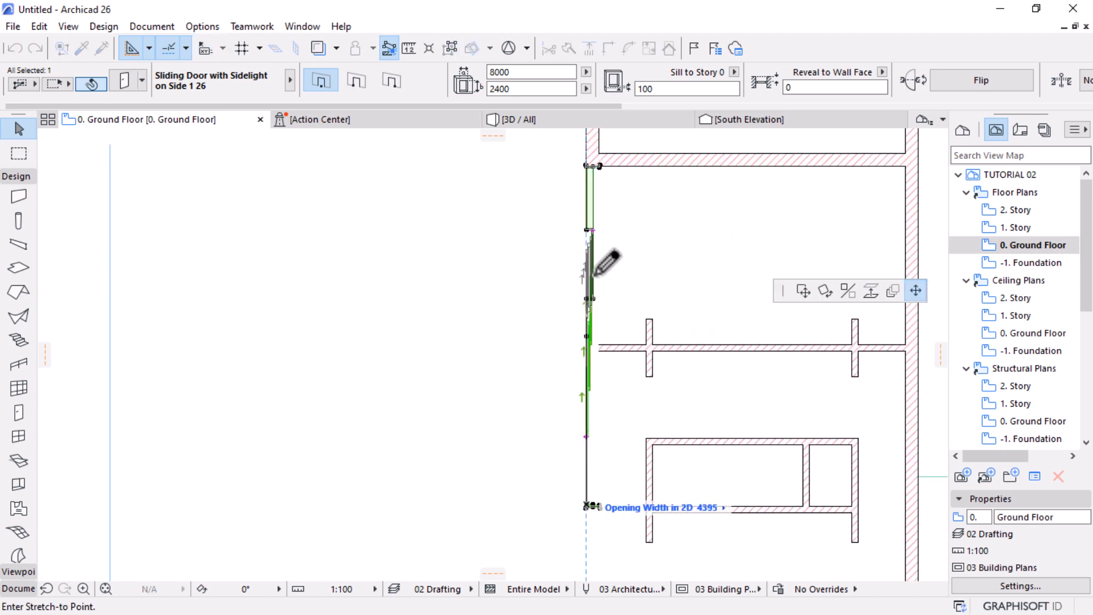
click(596, 273)
key(Escape)
scroll(619, 254, down, 5)
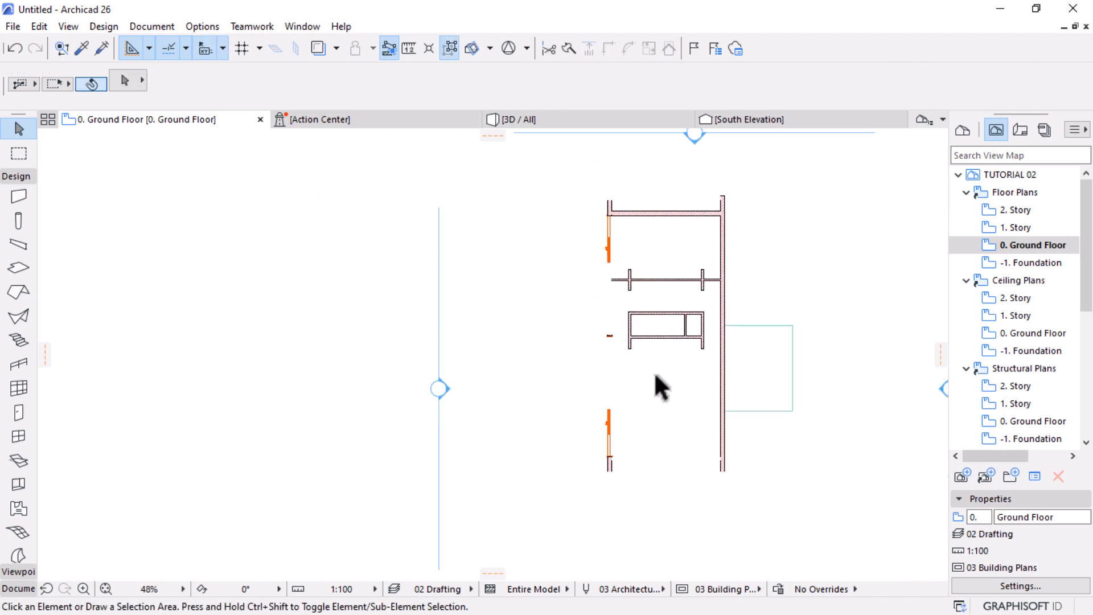
Undo the last stretch of the sliding doors' 2D opening
scroll(627, 340, up, 1)
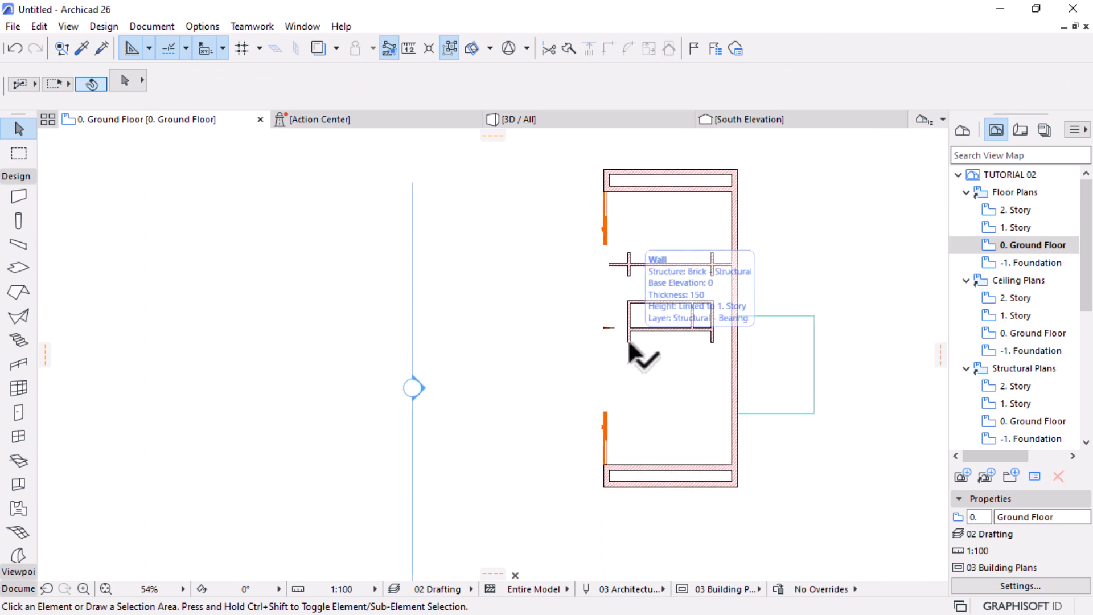
scroll(585, 328, up, 3)
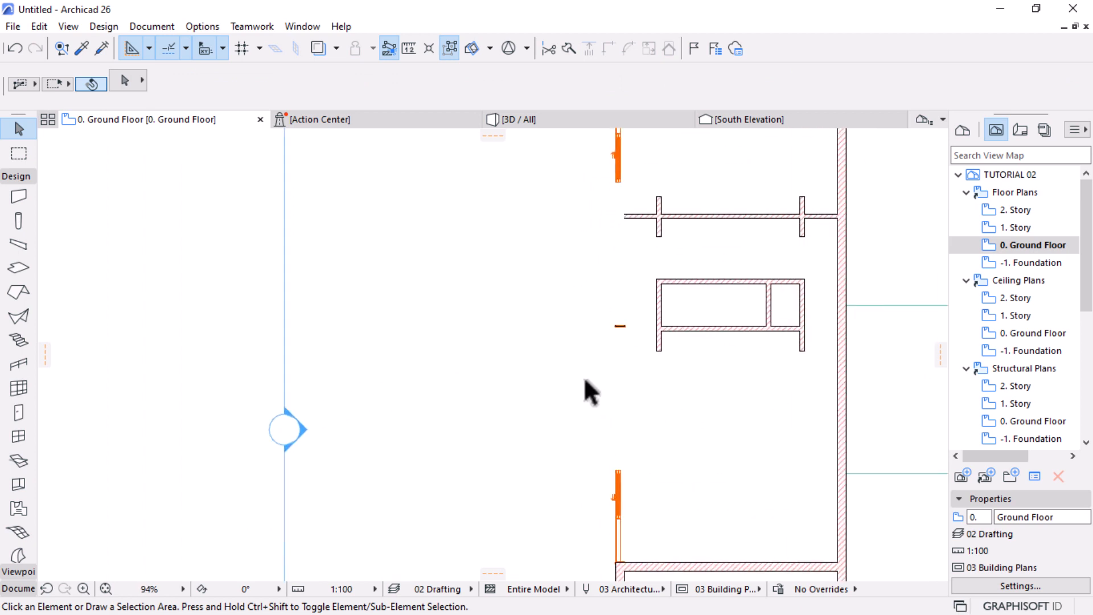
key(ctrl+z)
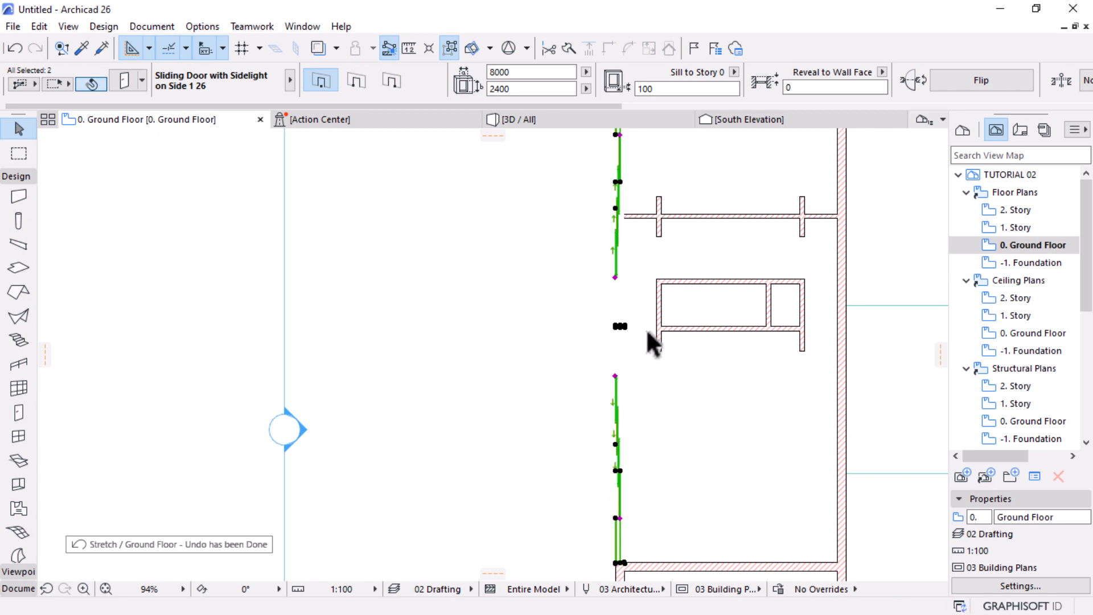
Close the two selected sliding doors in plan by stretching their 2D opening width toward 0
scroll(625, 265, up, 3)
click(610, 455)
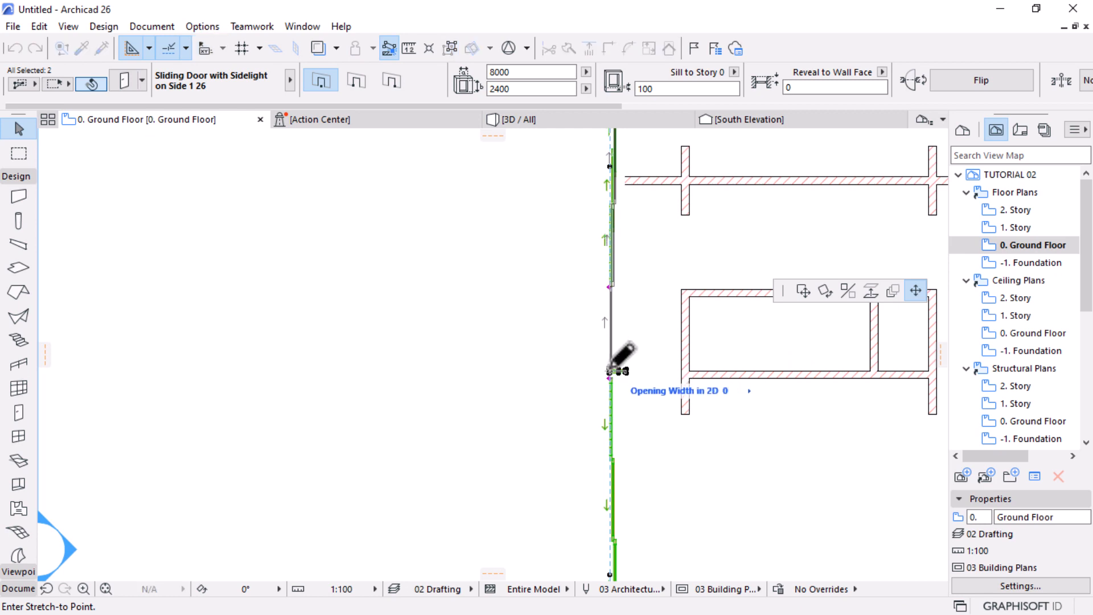
click(511, 286)
scroll(562, 358, down, 3)
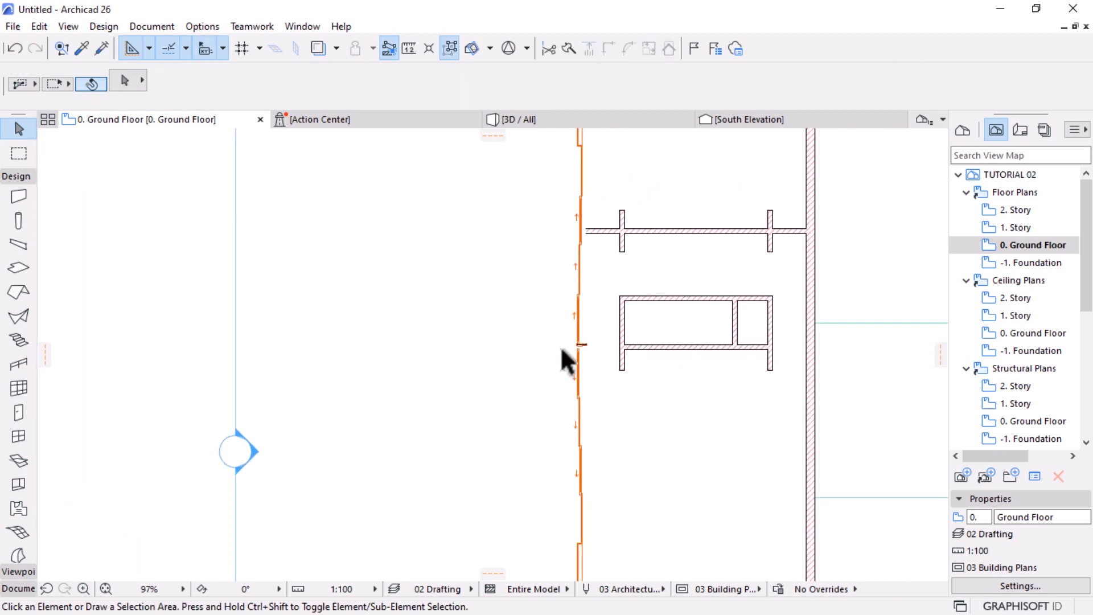
Stretch the lower sliding door's 2D opening to its end point to close the remaining gap where the two doors meet
scroll(598, 360, up, 6)
click(572, 355)
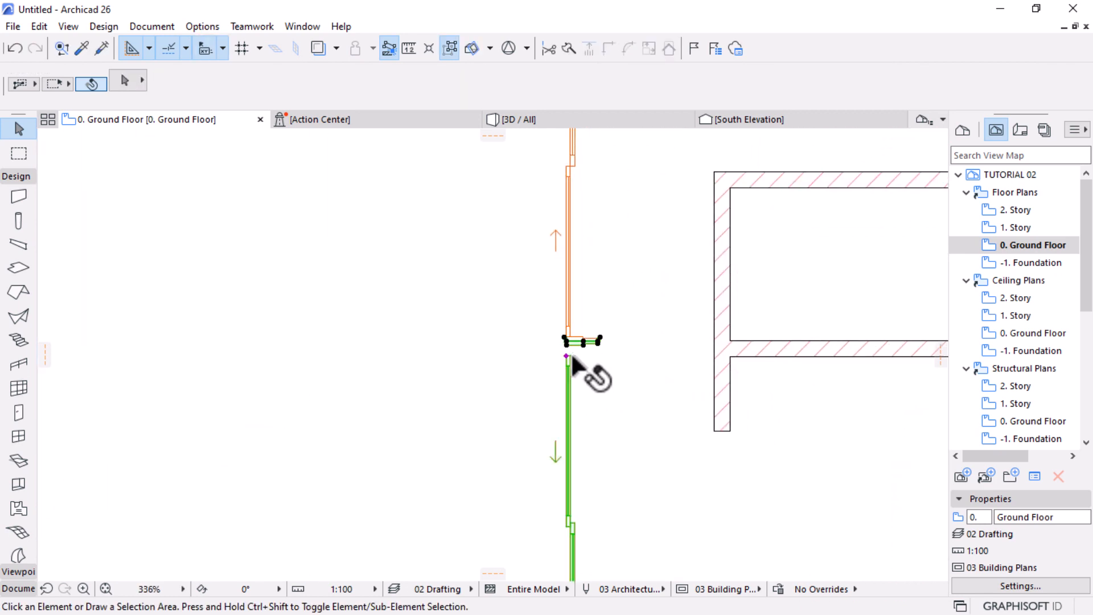
click(566, 356)
scroll(568, 353, up, 3)
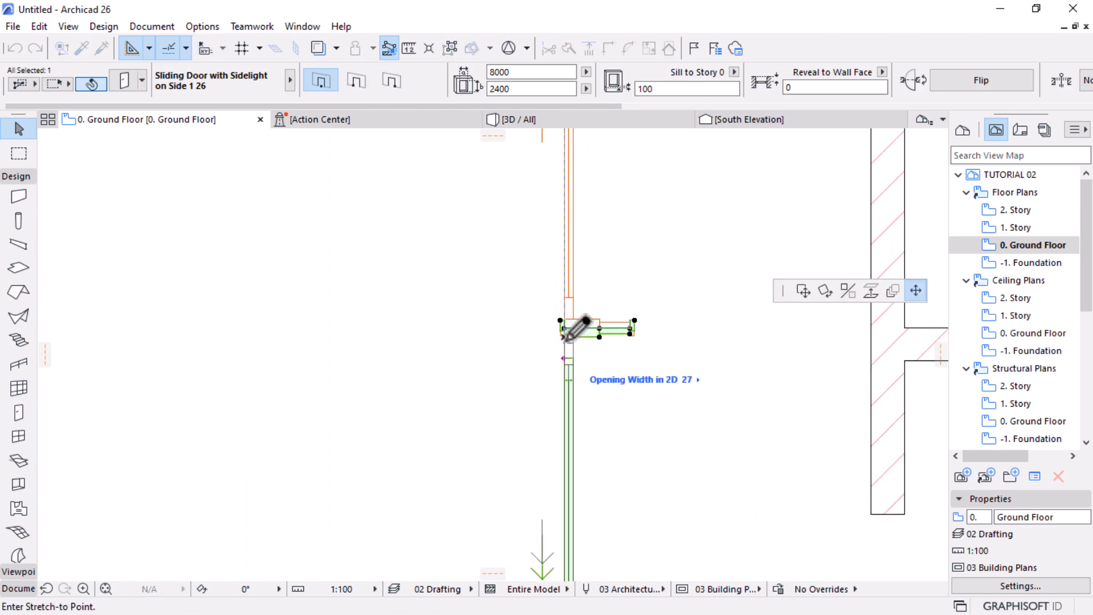
click(565, 339)
key(Escape)
scroll(605, 321, down, 6)
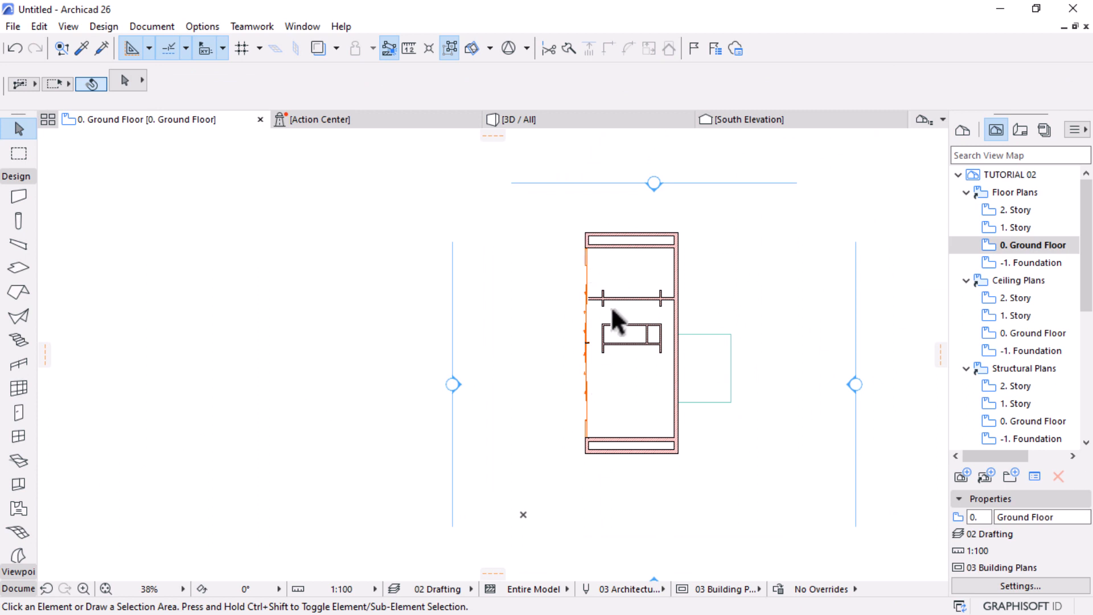
scroll(612, 302, up, 2)
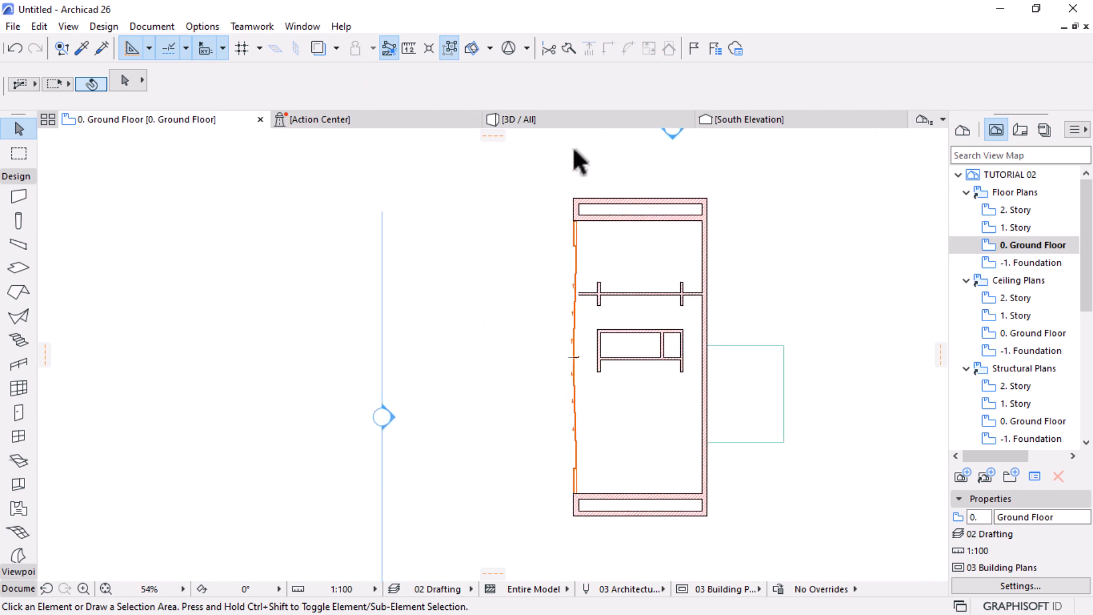
Switch to the 3D view and examine both sliding doors along the glazed exterior wall
click(576, 120)
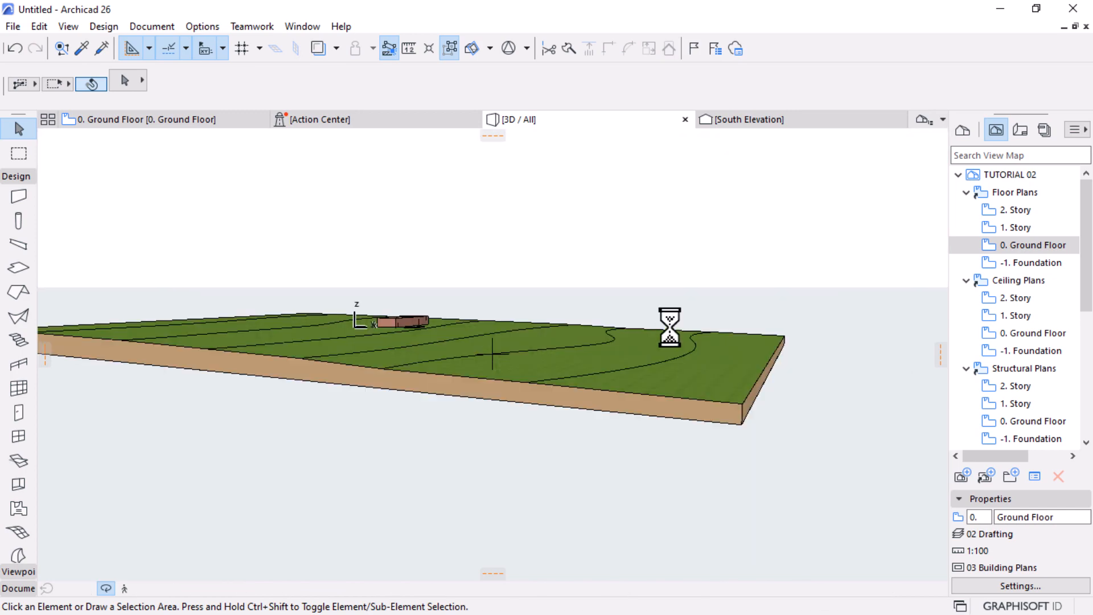
scroll(498, 308, up, 8)
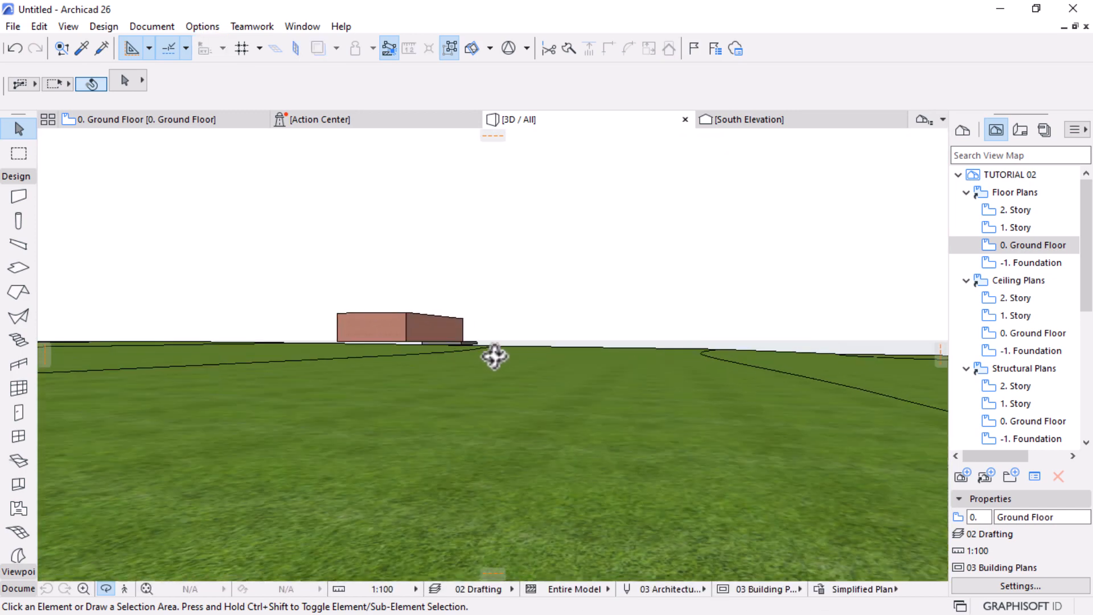
shift+middle_drag(495, 356, 523, 365)
scroll(370, 326, up, 3)
shift+middle_drag(454, 328, 632, 387)
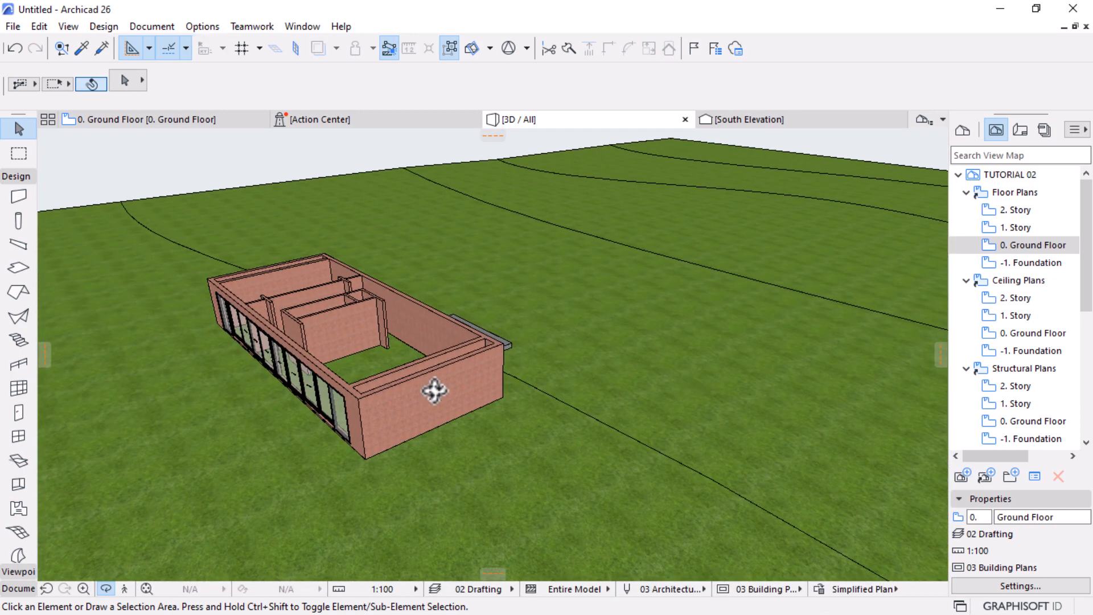
shift+middle_drag(434, 390, 706, 360)
scroll(476, 456, up, 6)
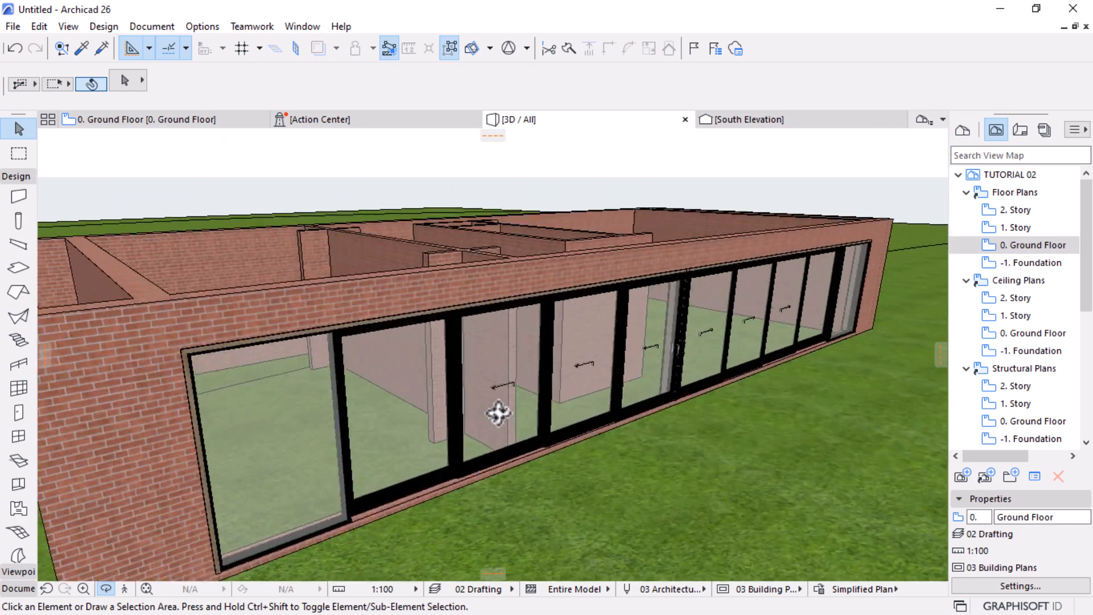
shift+middle_drag(499, 414, 584, 408)
scroll(423, 271, down, 3)
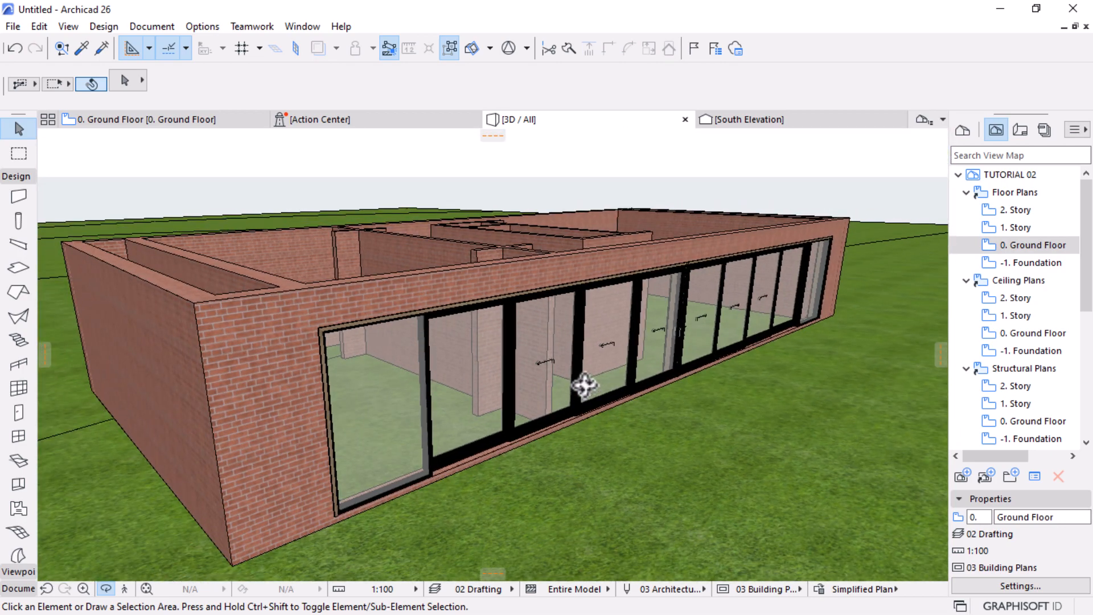
drag(584, 385, 562, 373)
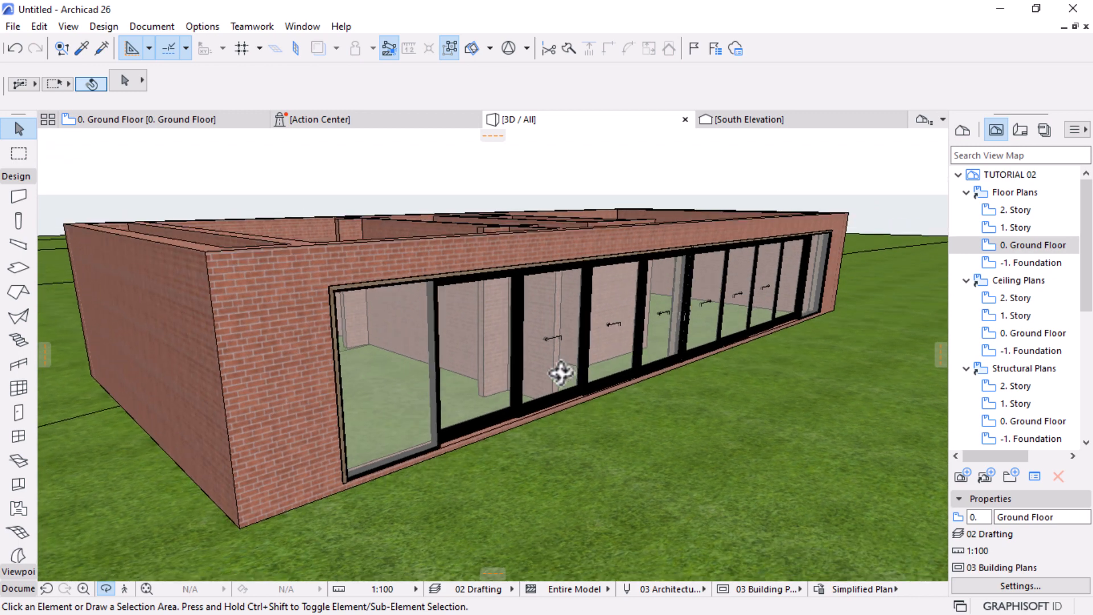
Set the leaf frame's lower, upper and side widths to 40 on both sliding doors and apply the settings
click(556, 359)
shift+click(717, 299)
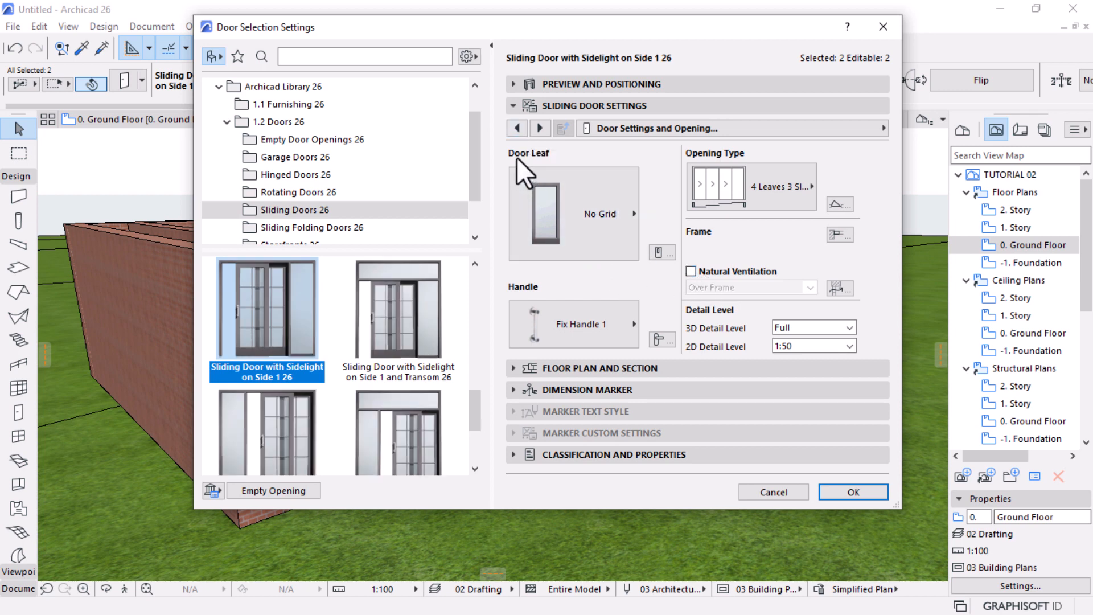
click(661, 253)
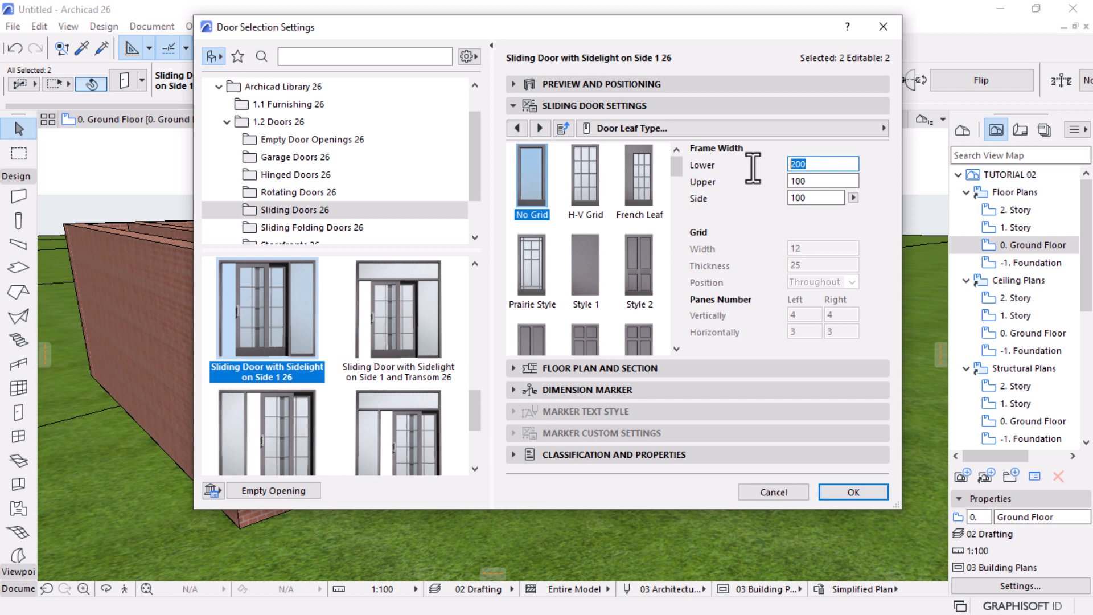
key(Tab)
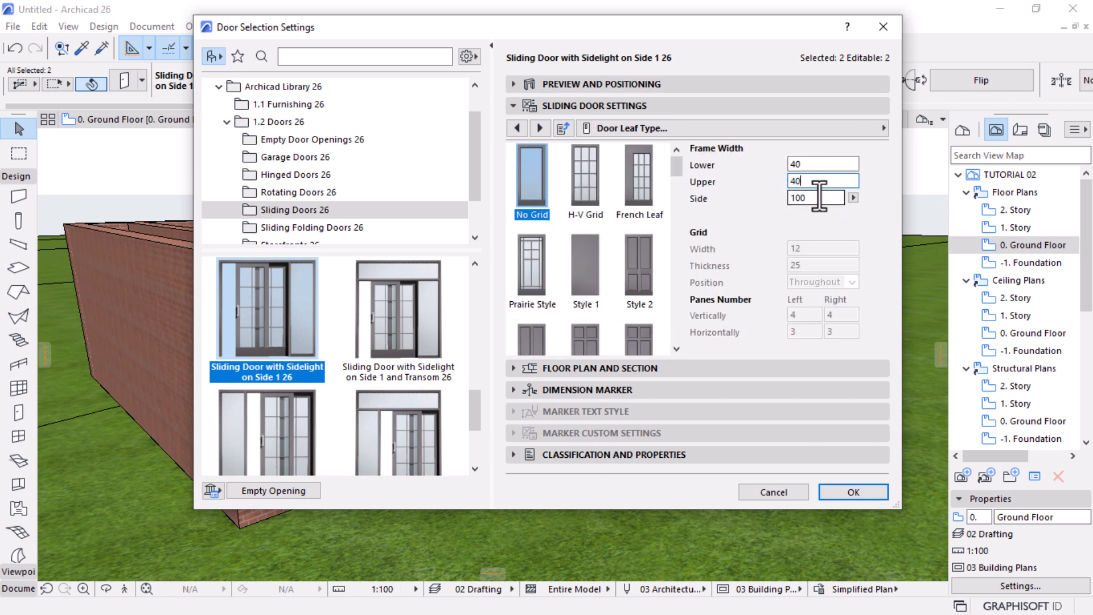
text(40)
click(853, 492)
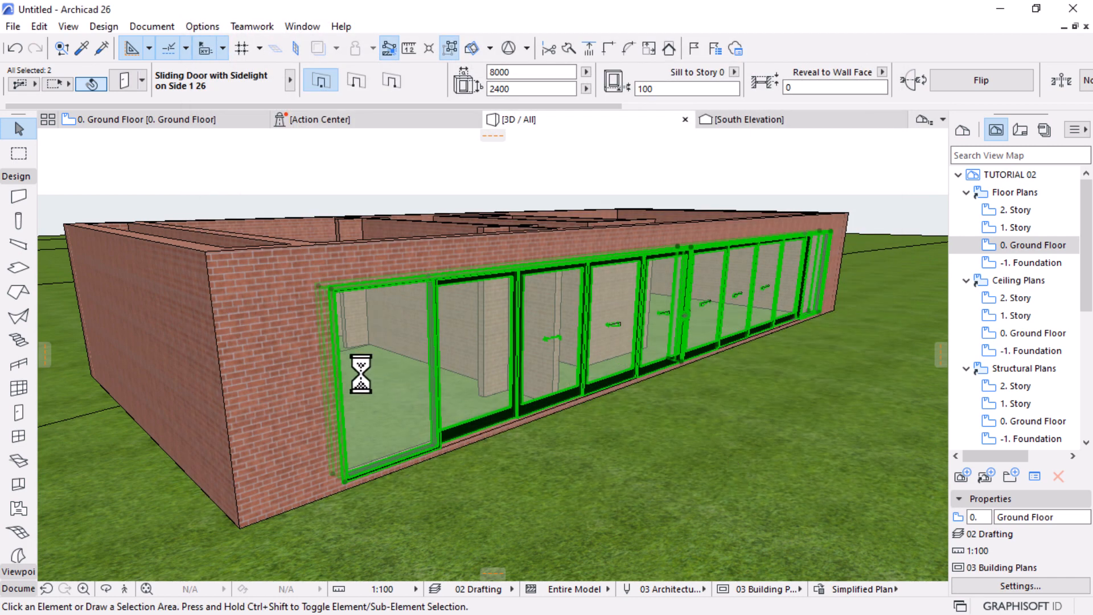
Examine the sliding doors' leaf frames in 3D at the middle joint and the outer sidelight
scroll(672, 331, up, 5)
scroll(693, 308, up, 5)
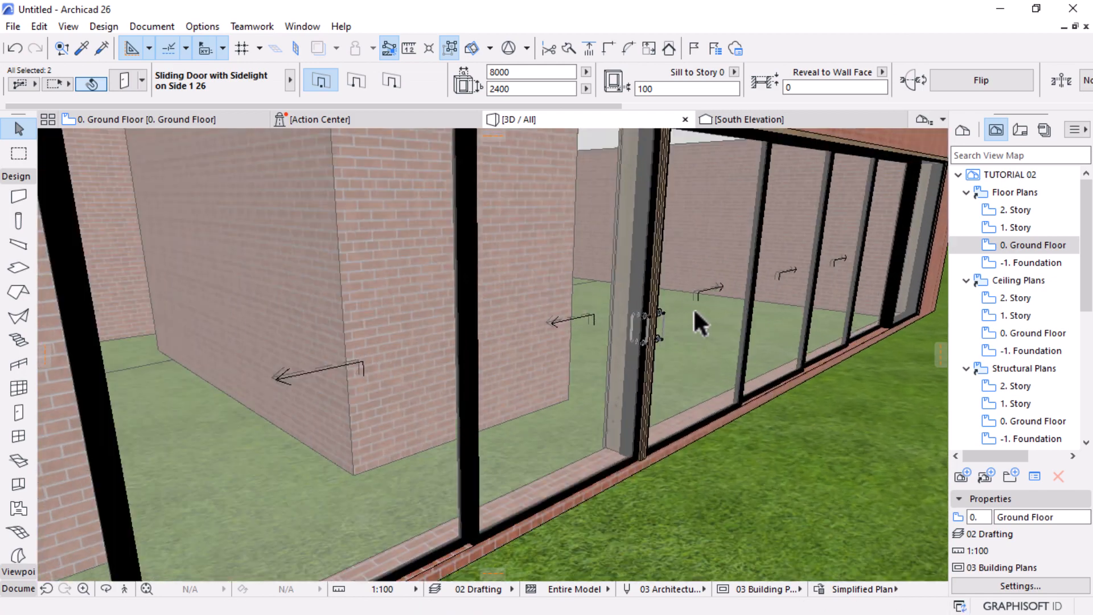
key(o)
scroll(587, 289, down, 4)
drag(713, 367, 536, 388)
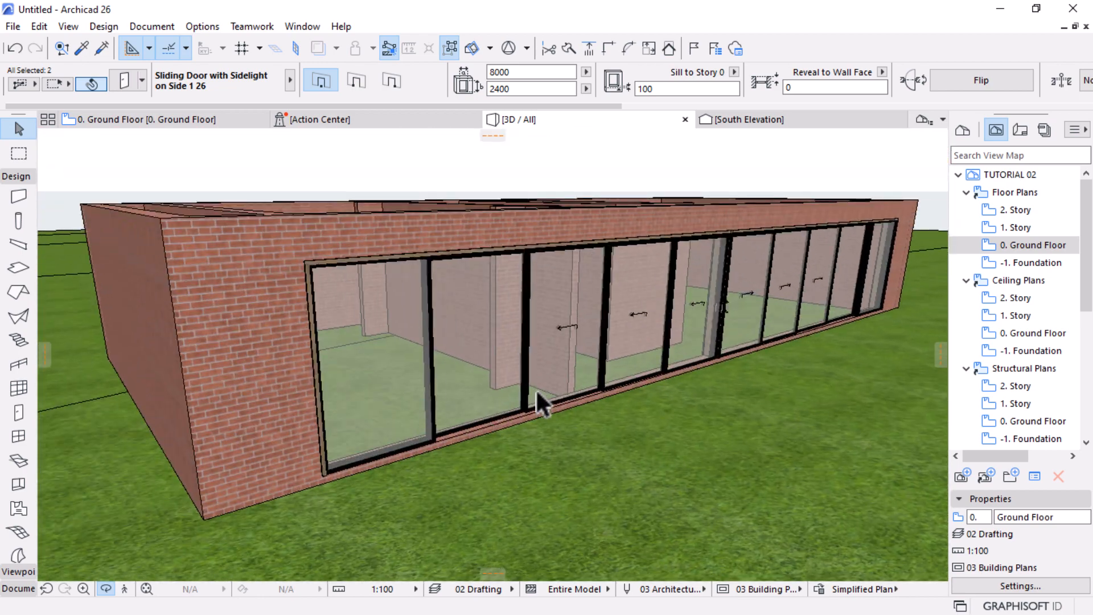
scroll(354, 323, up, 5)
key(Escape)
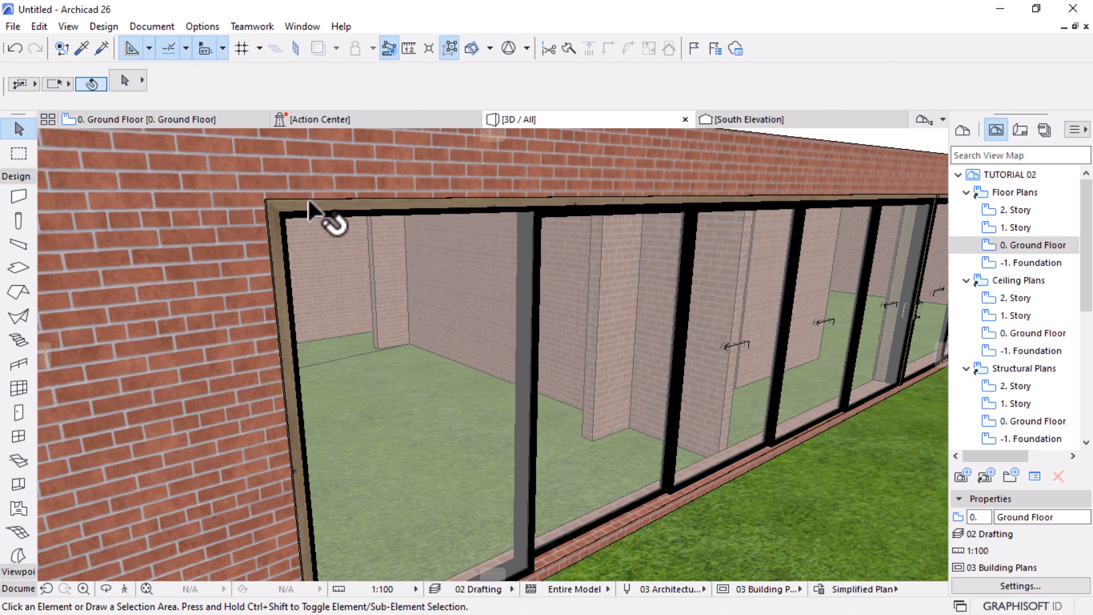
scroll(268, 378, down, 8)
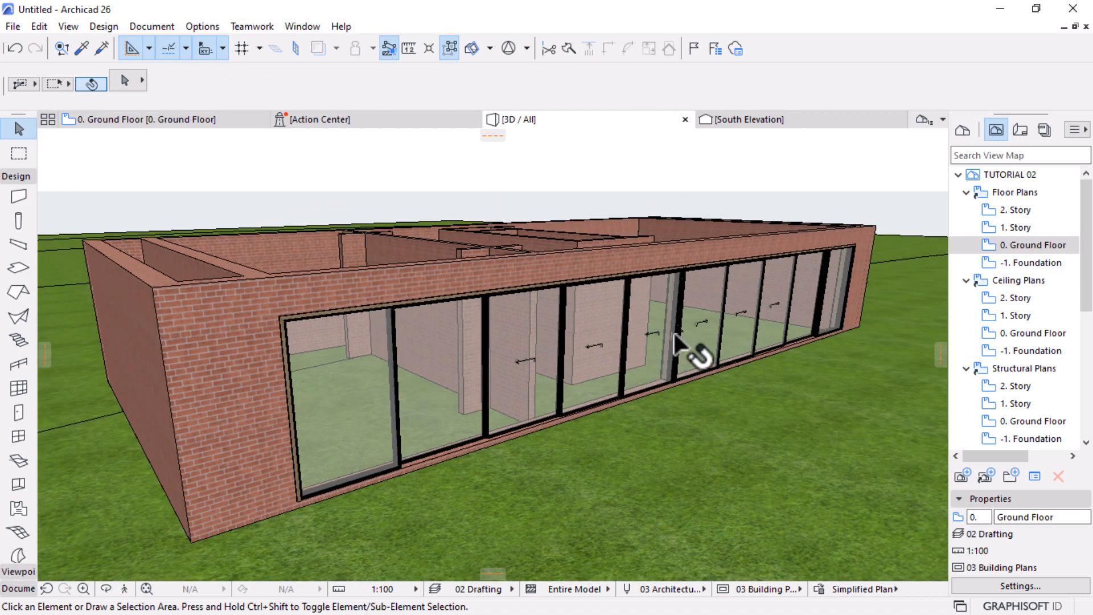
Turn off the outside casing on both sliding doors in the glazed exterior wall
click(743, 320)
shift+click(545, 330)
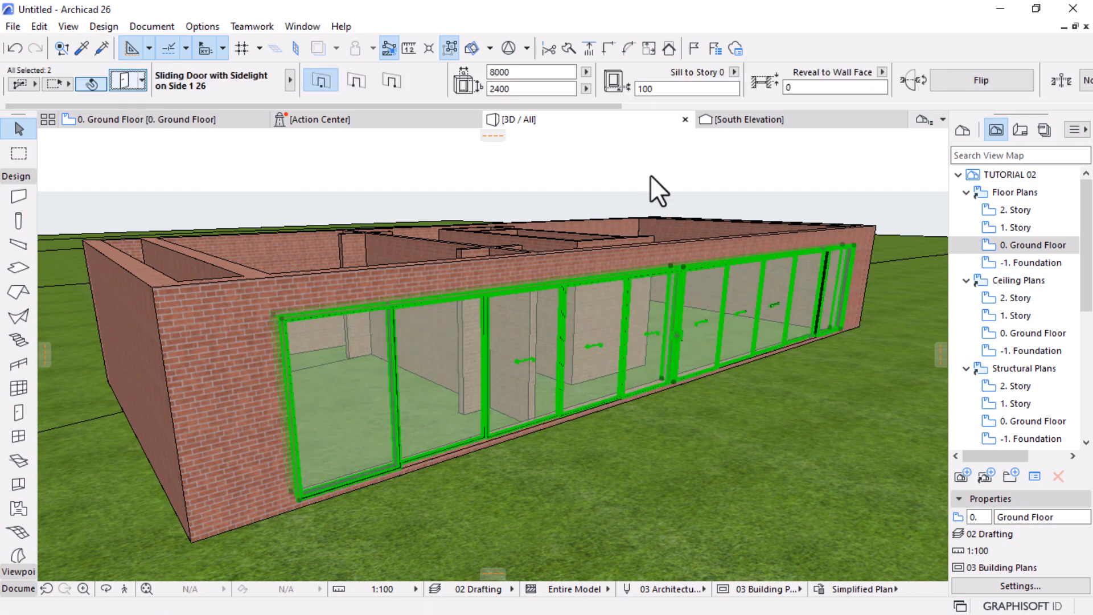
key(ctrl+t)
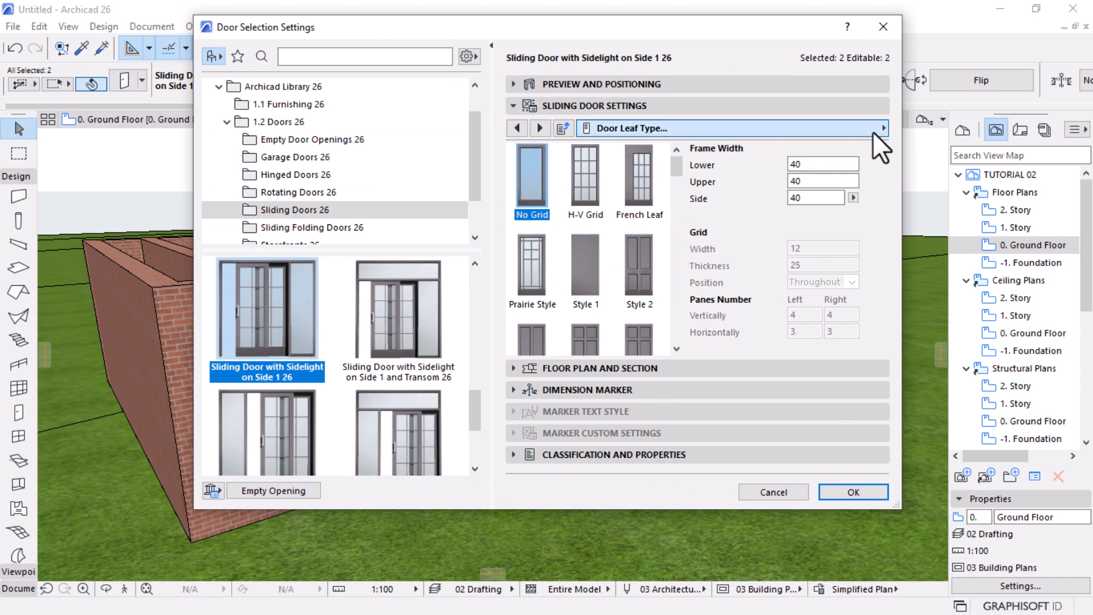
click(875, 132)
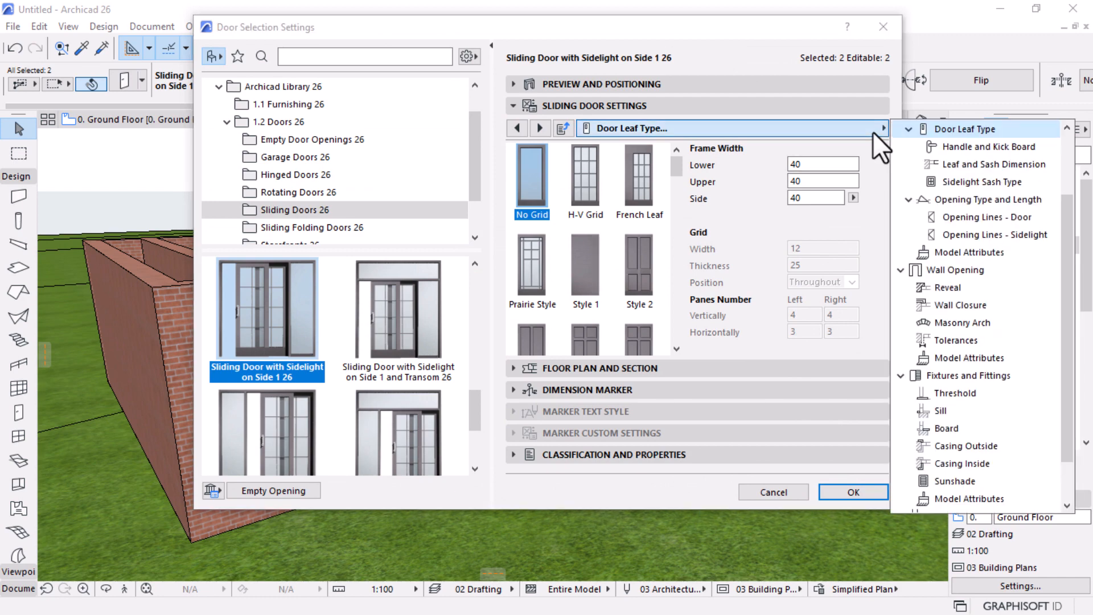
click(962, 447)
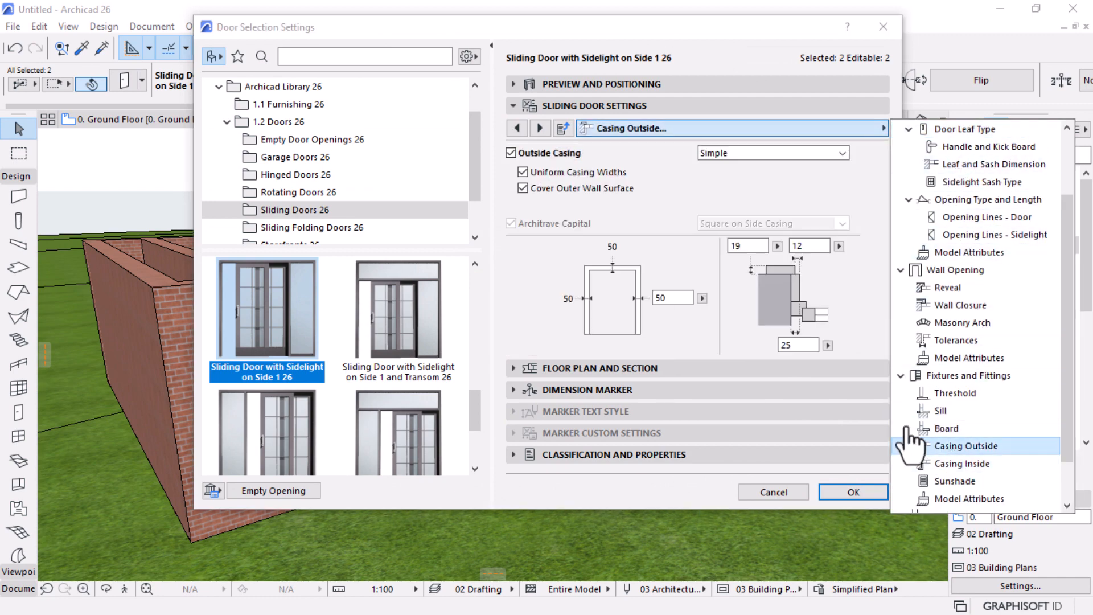
click(512, 153)
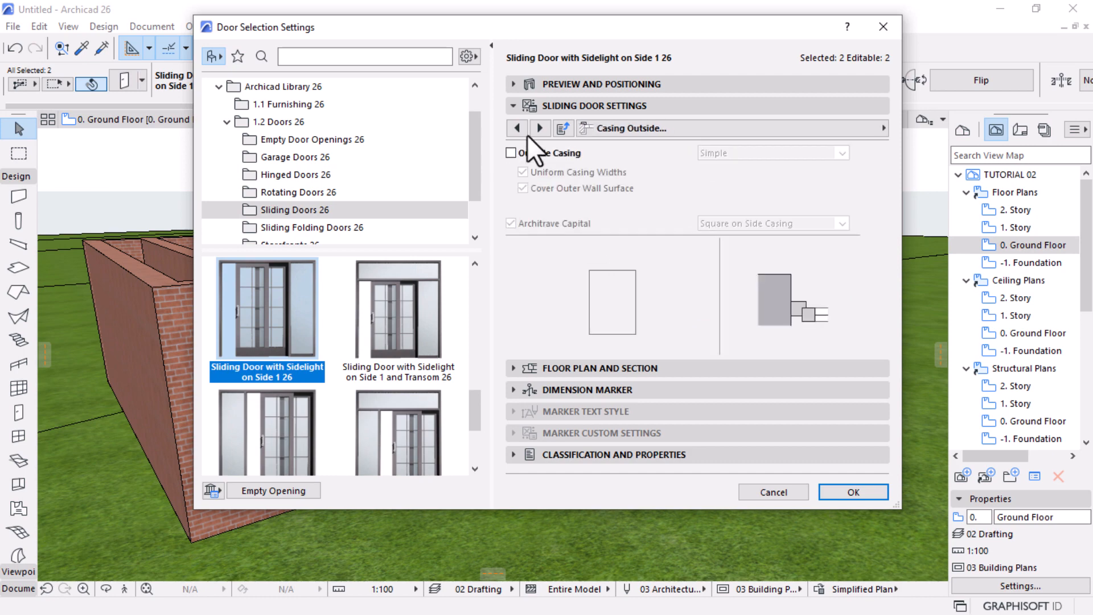
Turn off the inside casing on both sliding doors and apply the settings
click(518, 128)
click(534, 125)
click(535, 125)
click(512, 153)
click(854, 492)
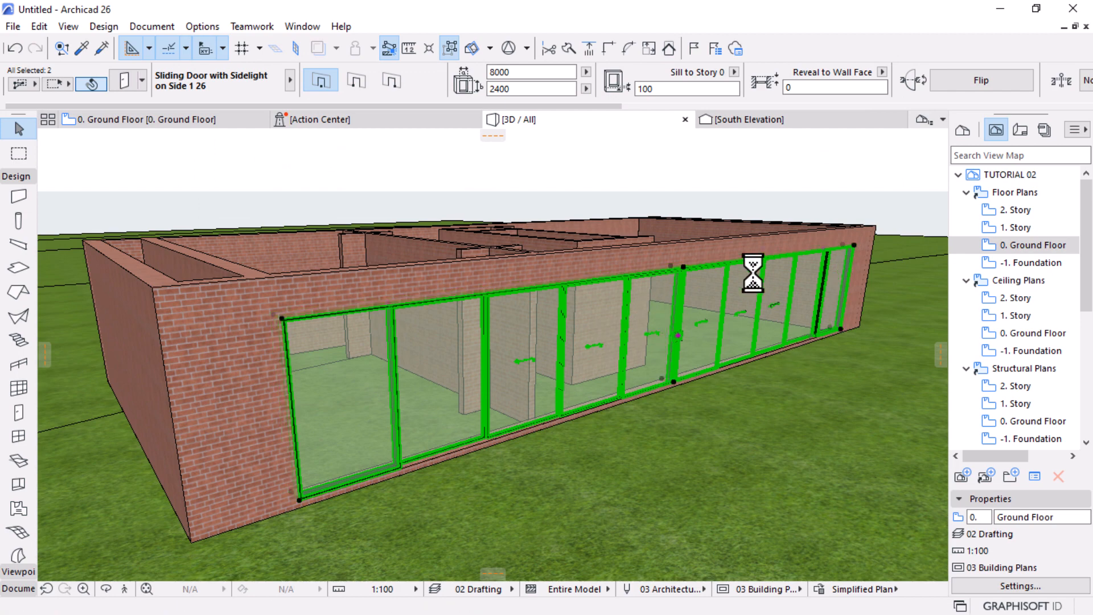
key(Escape)
Examine both sliding doors in 3D from the front, at the middle joint and from above the building
shift+middle_drag(742, 364, 601, 371)
scroll(598, 386, down, 6)
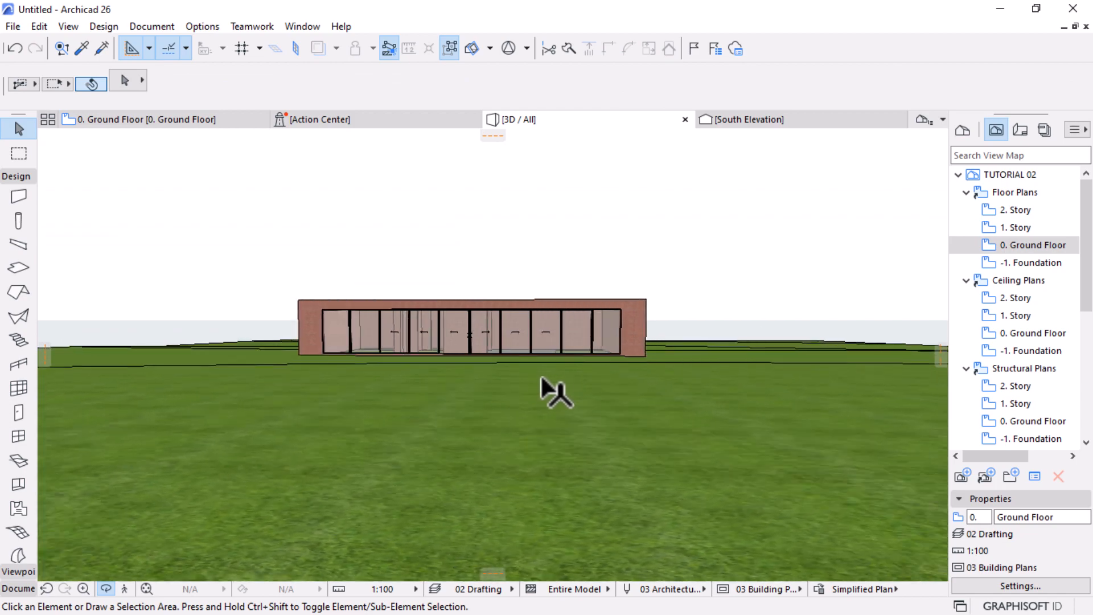
scroll(456, 345, up, 10)
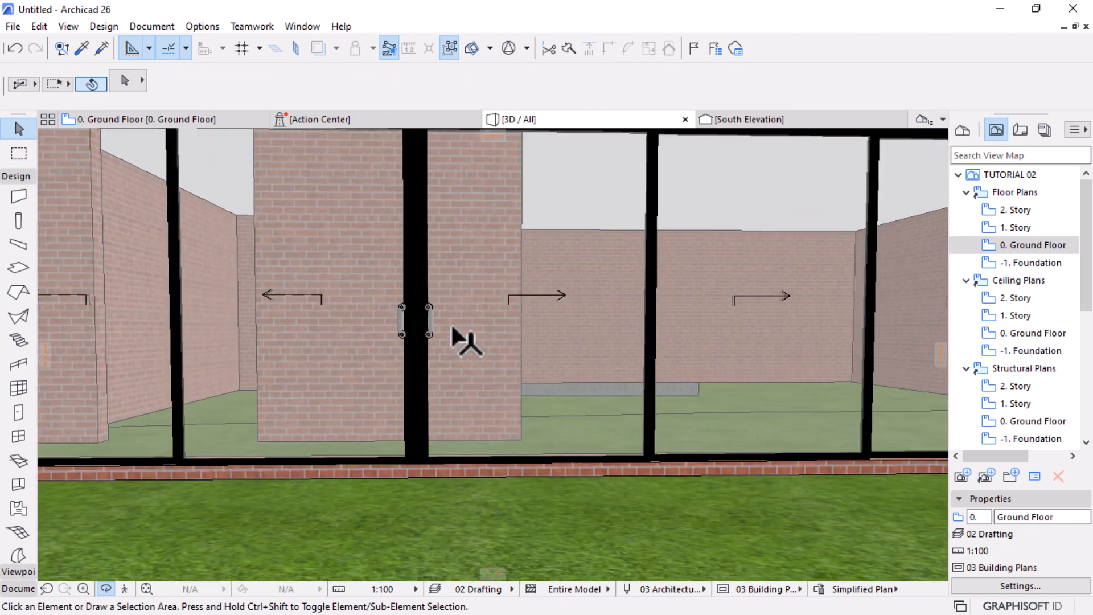
shift+middle_drag(452, 327, 680, 364)
scroll(613, 383, down, 7)
click(647, 379)
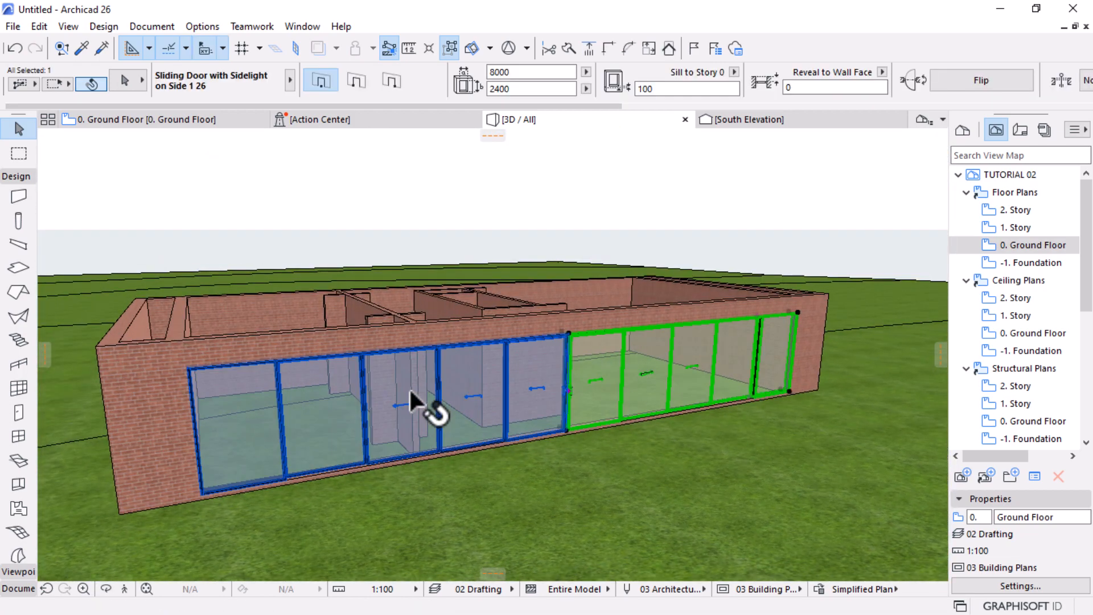
shift+click(409, 387)
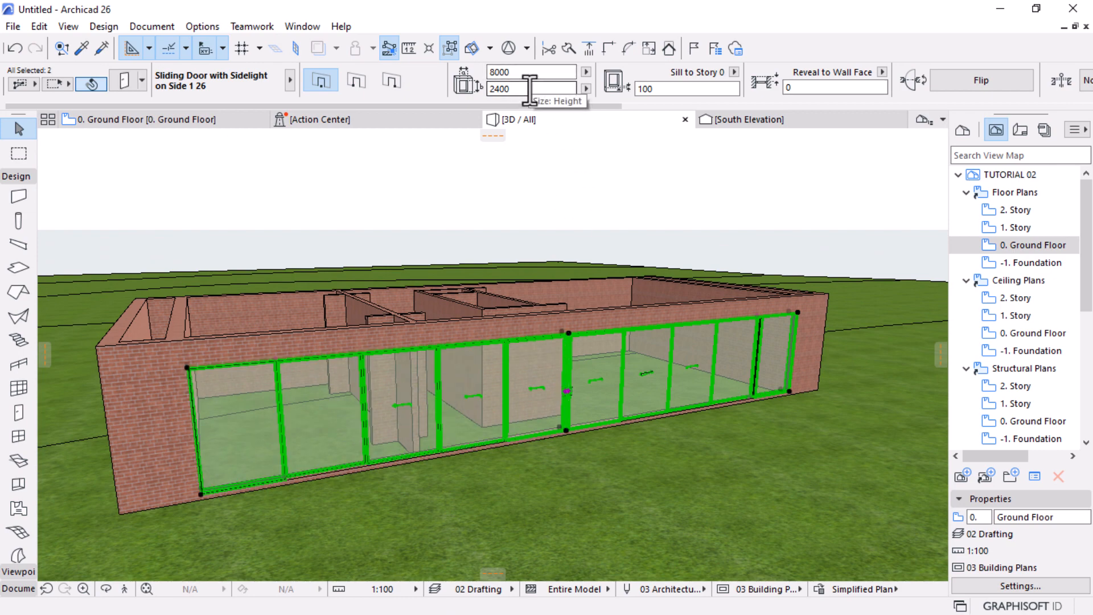
click(561, 269)
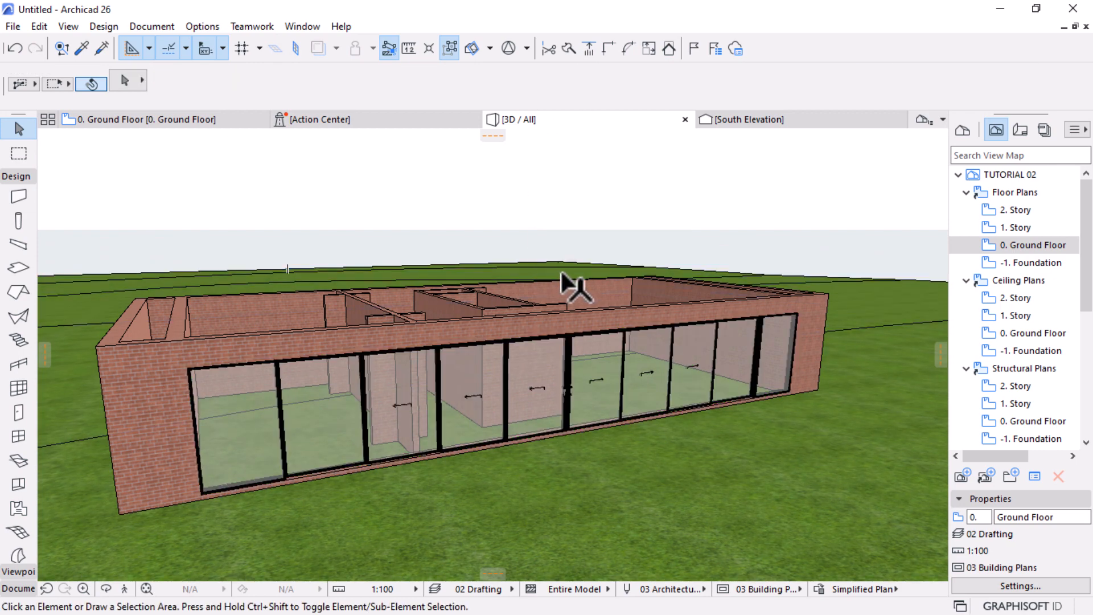
shift+middle_drag(635, 366, 531, 303)
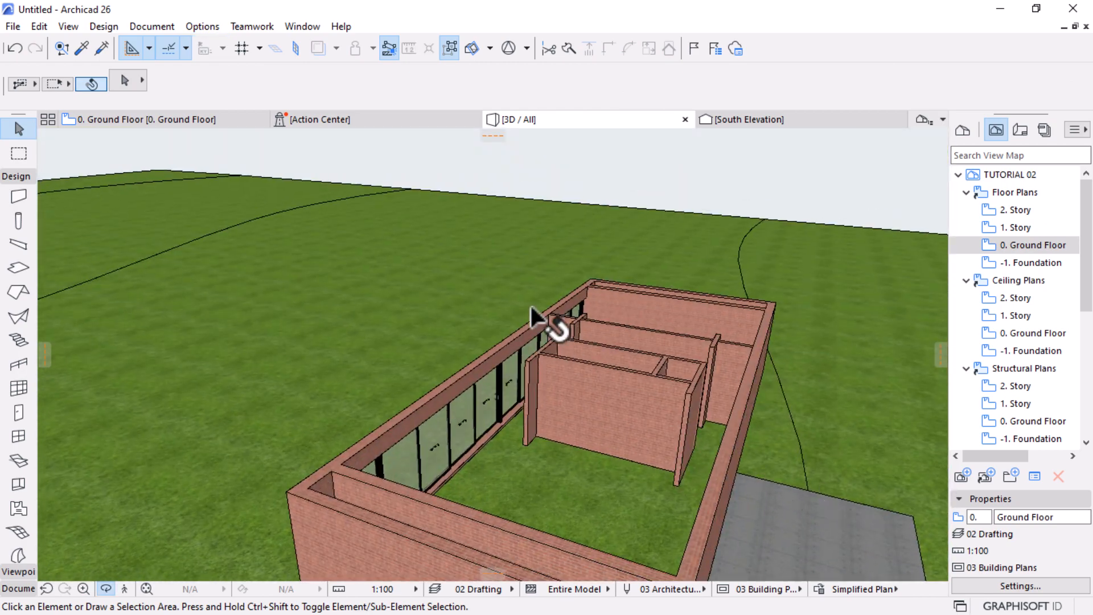
Open the Door tool's default settings on the ground floor plan and preview the sliding door in front view
click(200, 117)
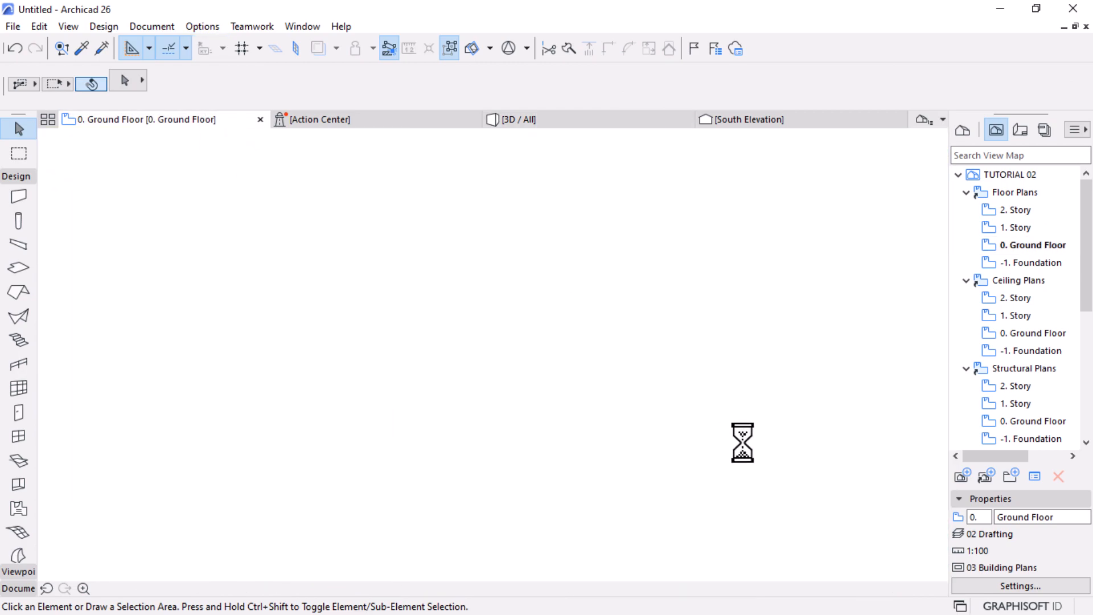
scroll(735, 478, up, 2)
key(w)
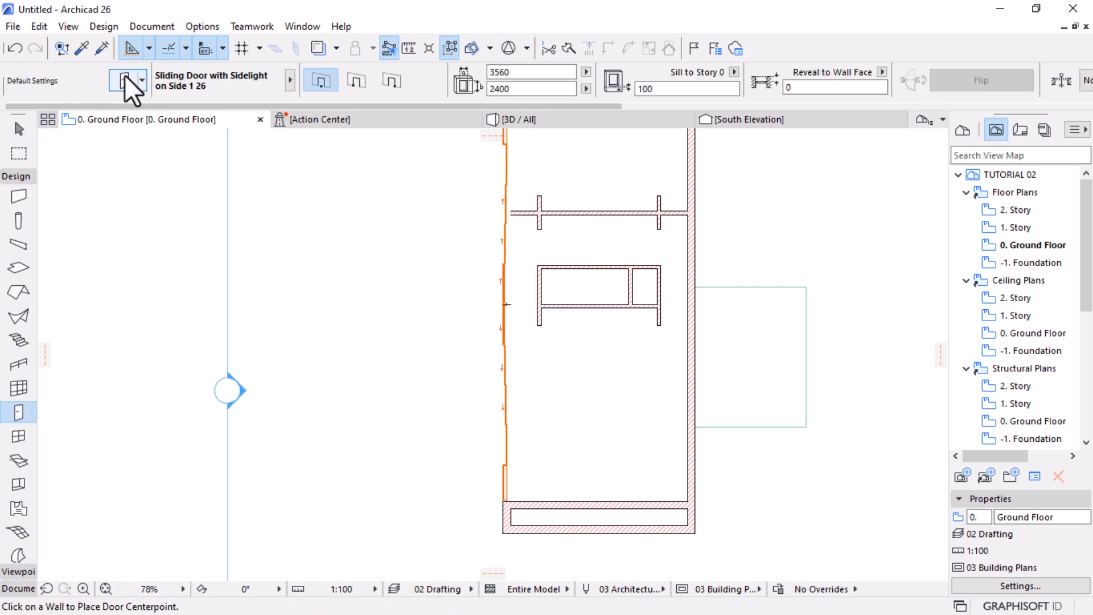
key(ctrl+t)
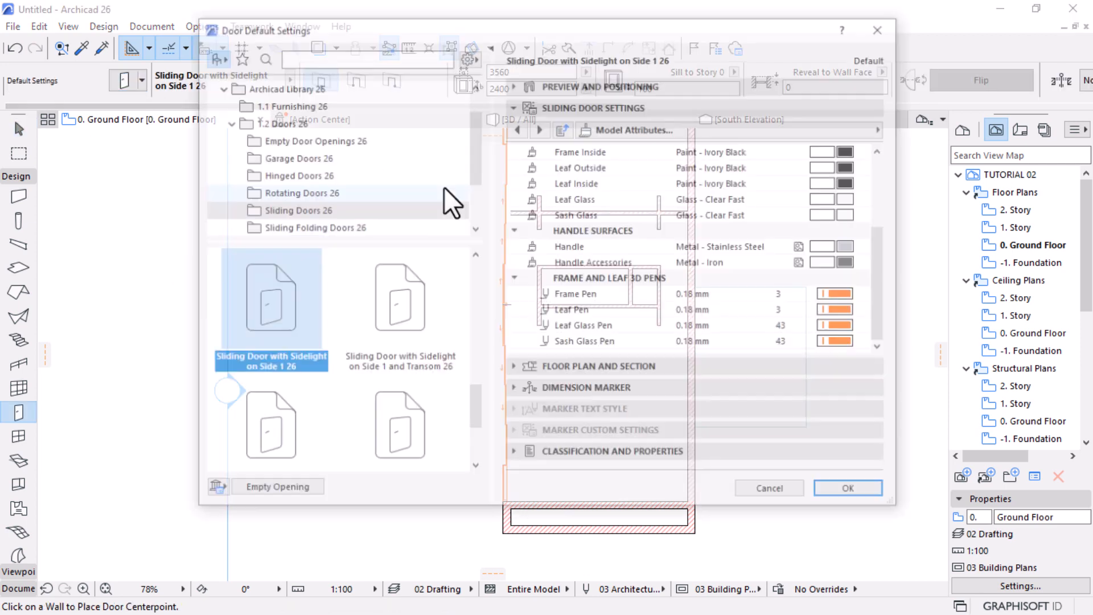
click(559, 109)
click(558, 90)
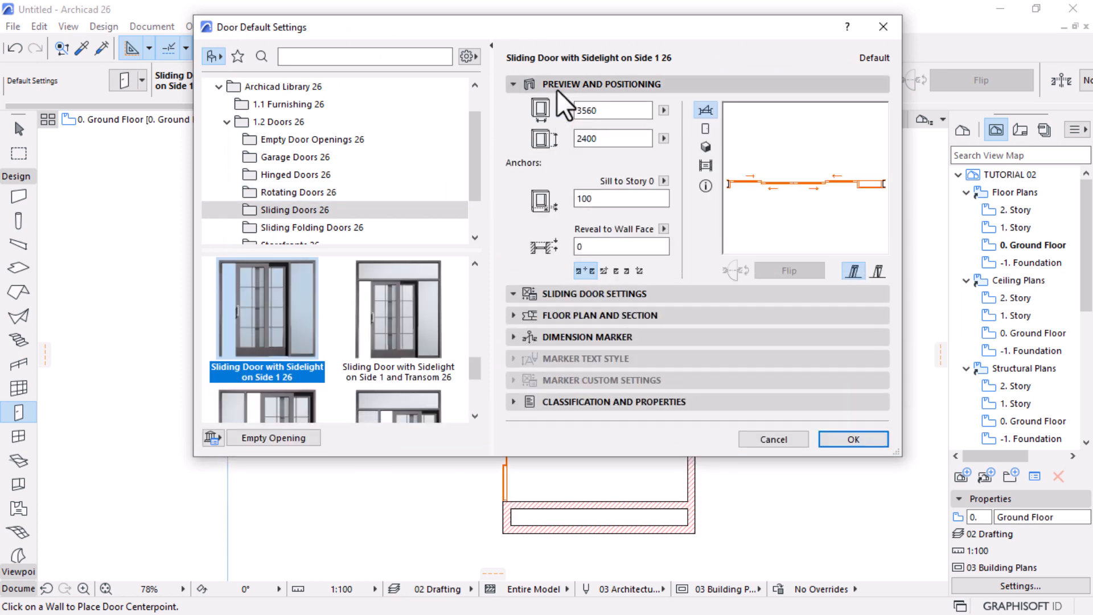
click(705, 130)
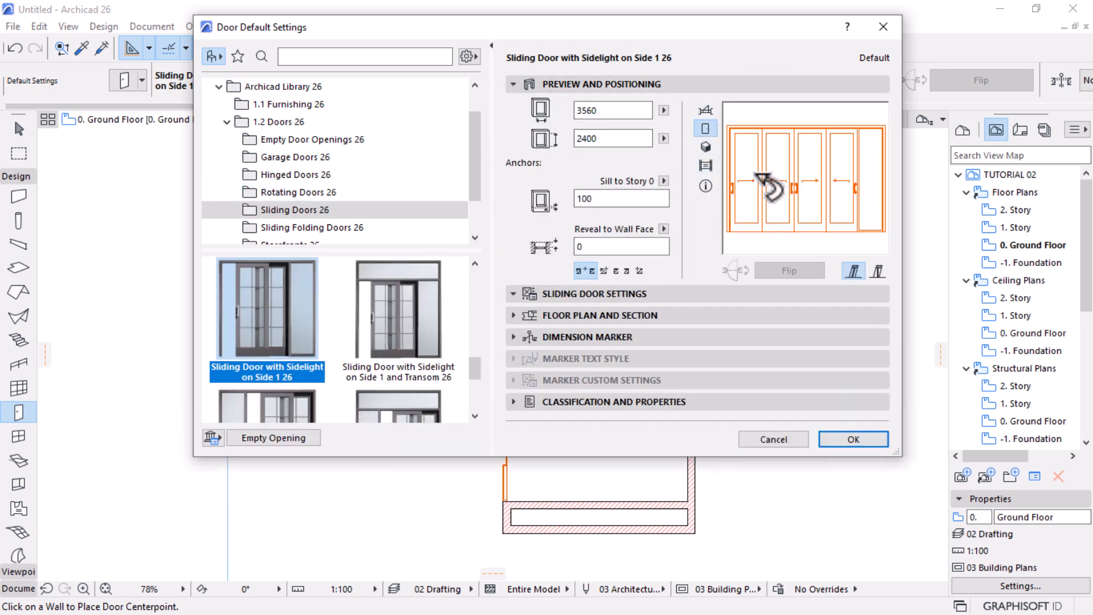
Set the default sliding door's opening type to 3 Leaves 2 Sliding and accept the settings
click(511, 295)
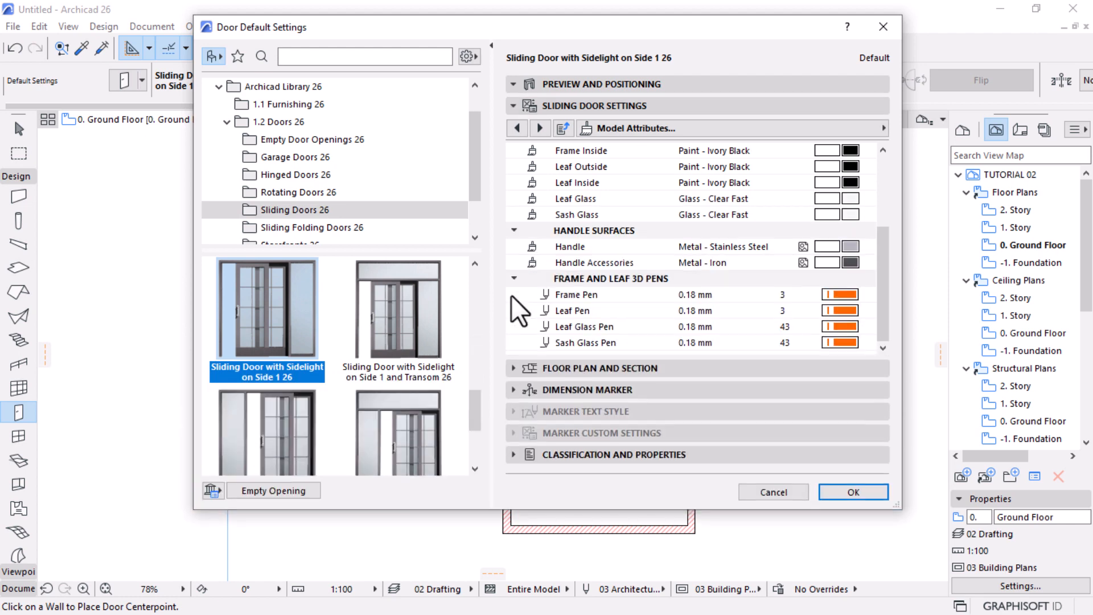
click(846, 128)
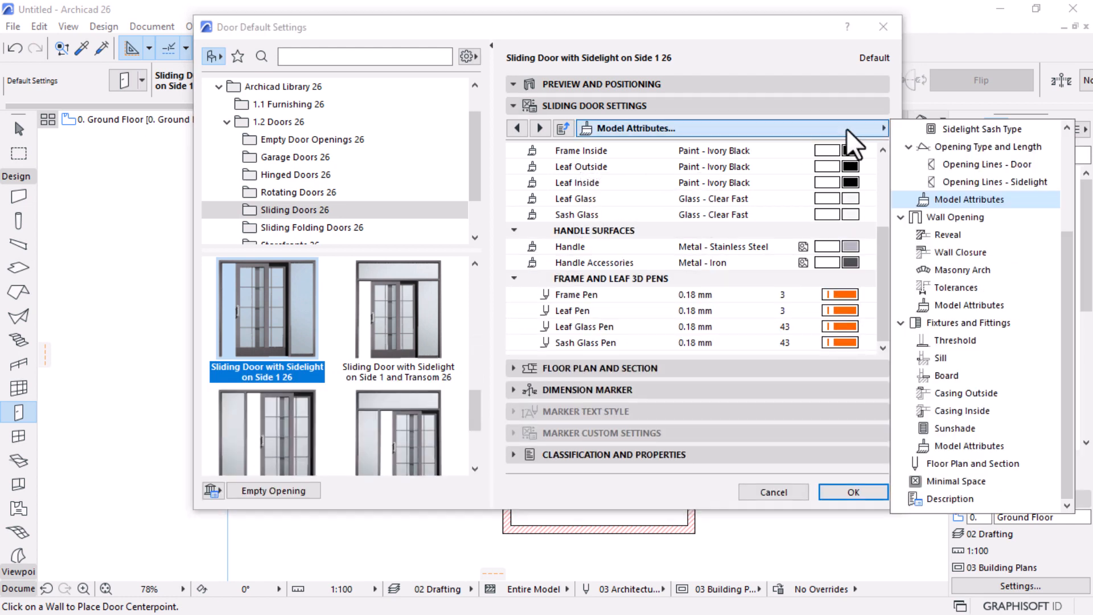
scroll(938, 339, up, 3)
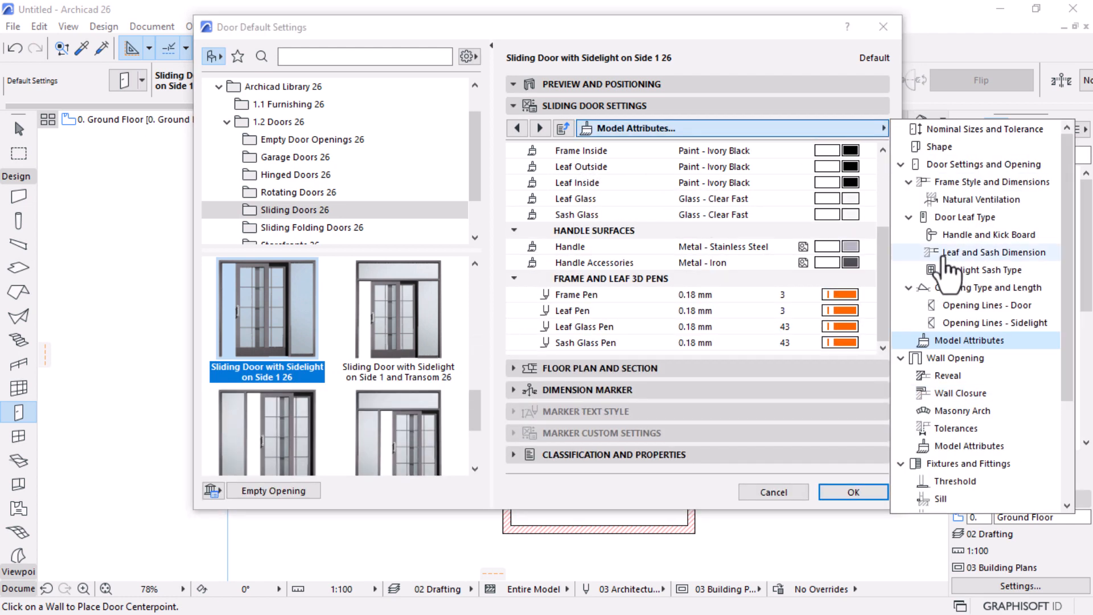
click(948, 166)
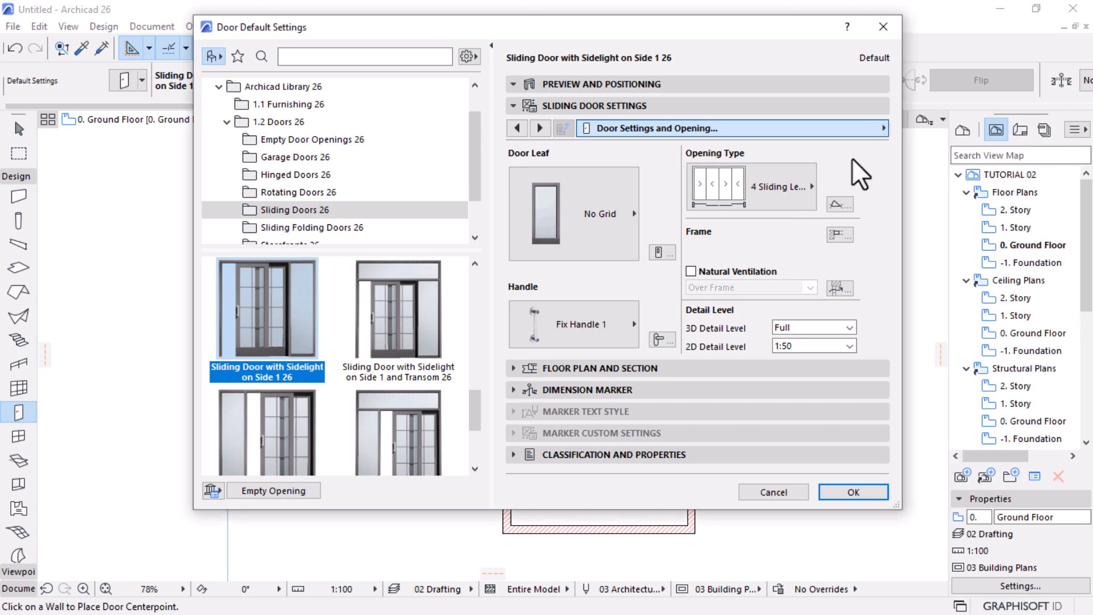
click(806, 184)
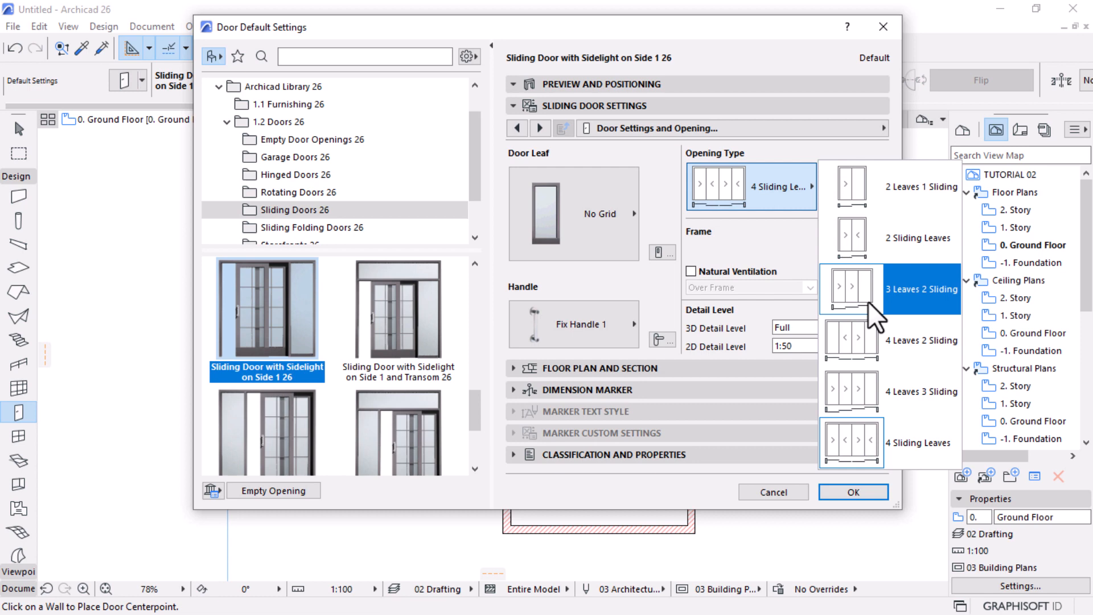
click(900, 296)
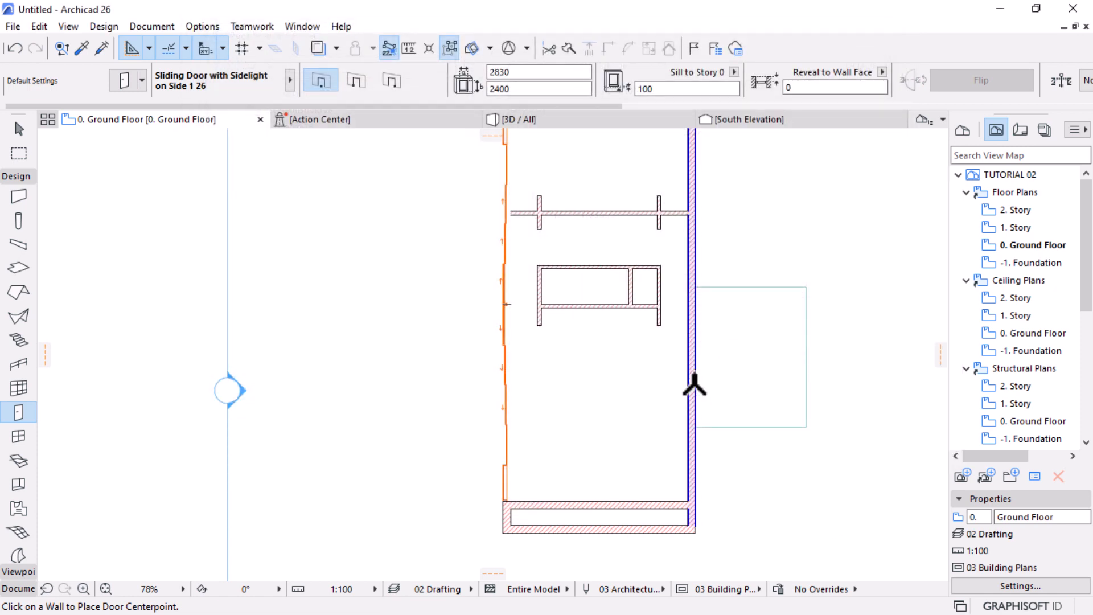
Place the 2830 wide, 2400 high sliding door in the exterior wall next to the outdoor slab, opening on the slab's side
click(696, 367)
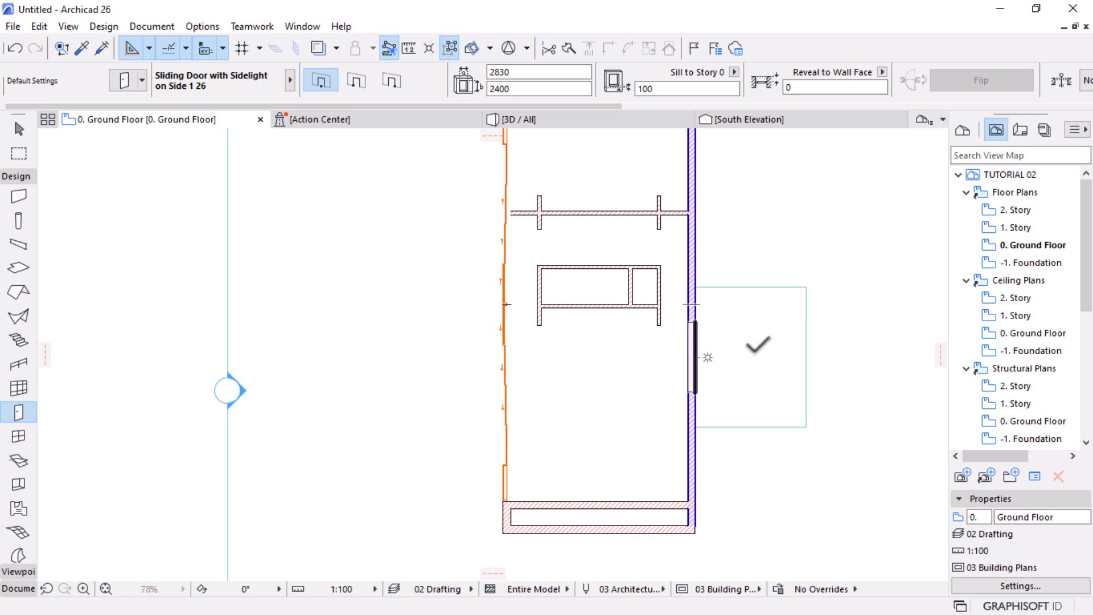
click(786, 373)
scroll(786, 373, up, 1)
scroll(786, 373, up, 1)
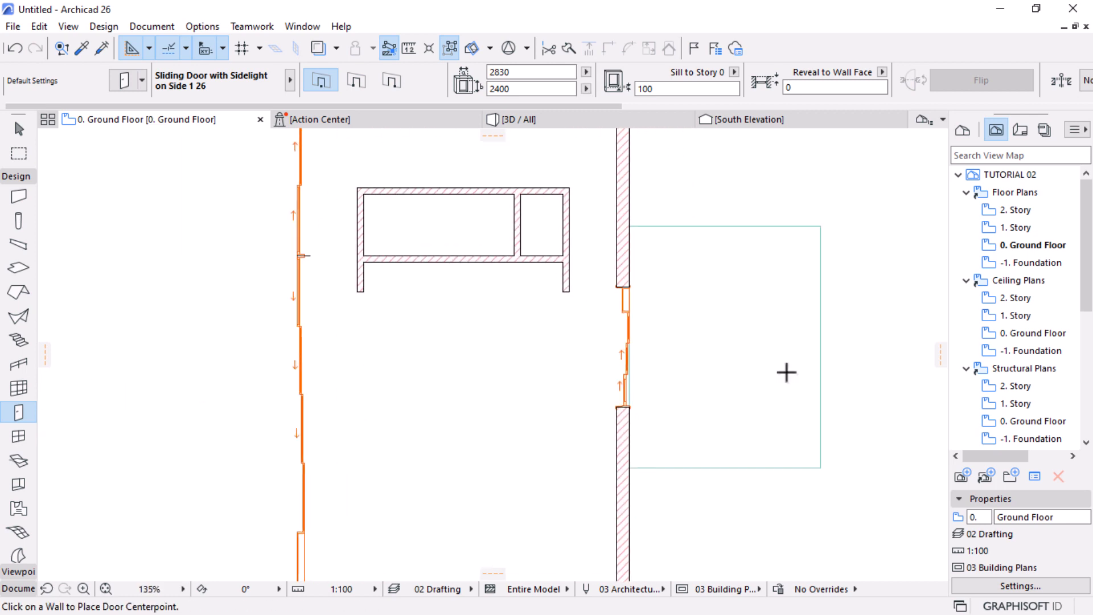
key(Escape)
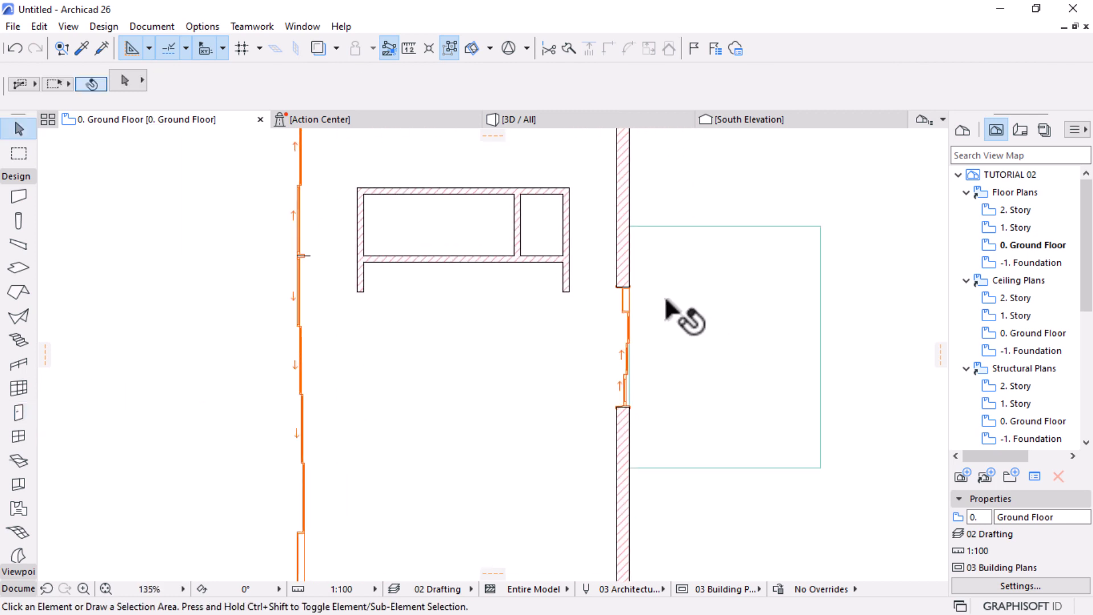
Move the new sliding door along its wall to line up its upper end with the nearby interior partition's end
click(630, 282)
click(630, 284)
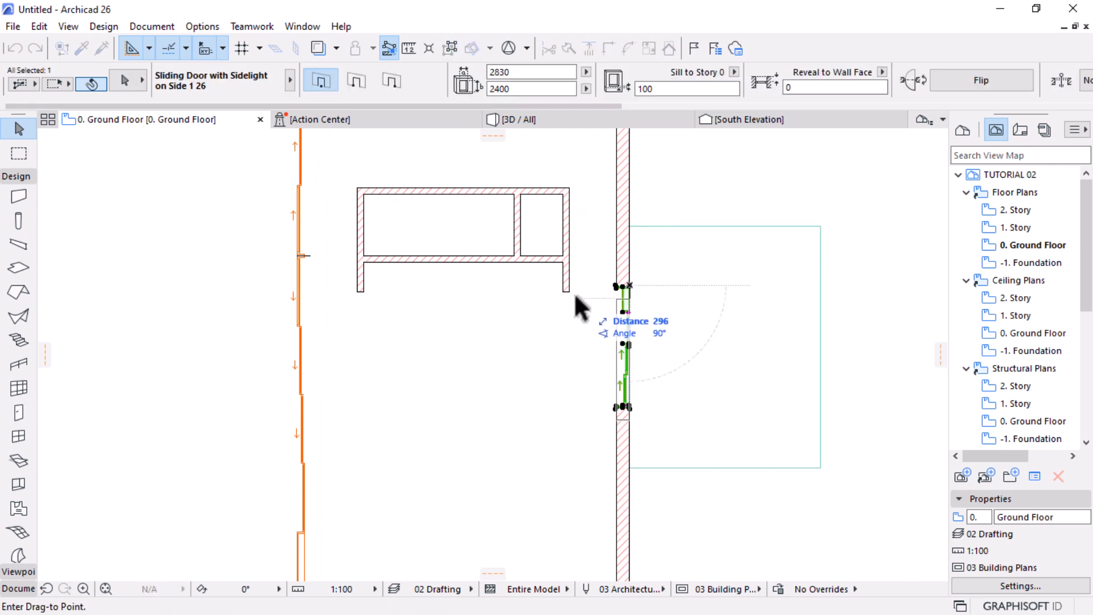
click(632, 301)
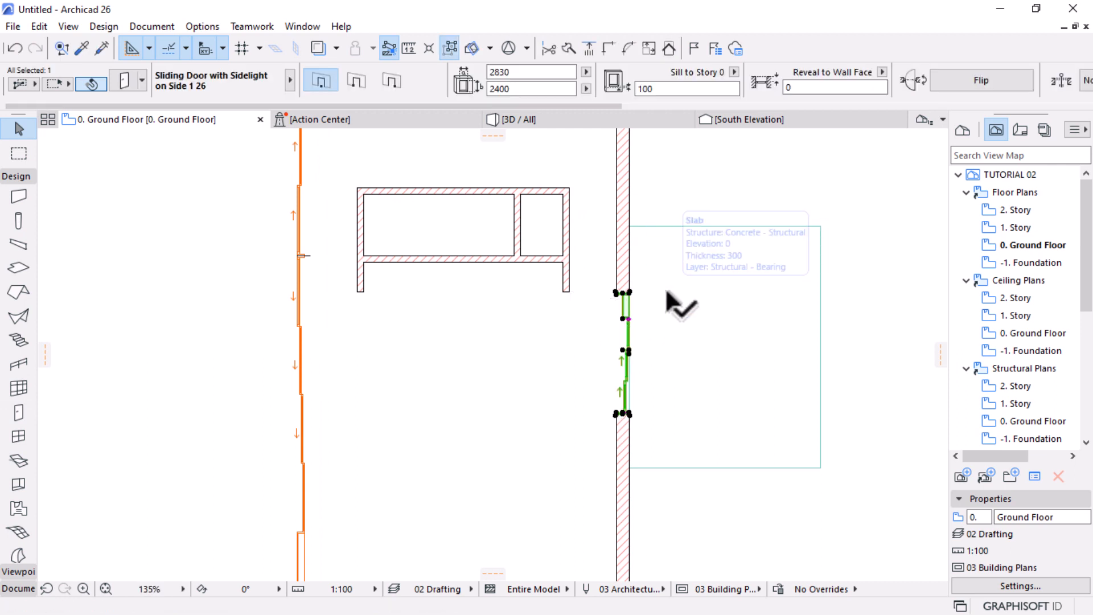
Set the new sliding door's width to 4000
scroll(672, 299, down, 2)
click(550, 76)
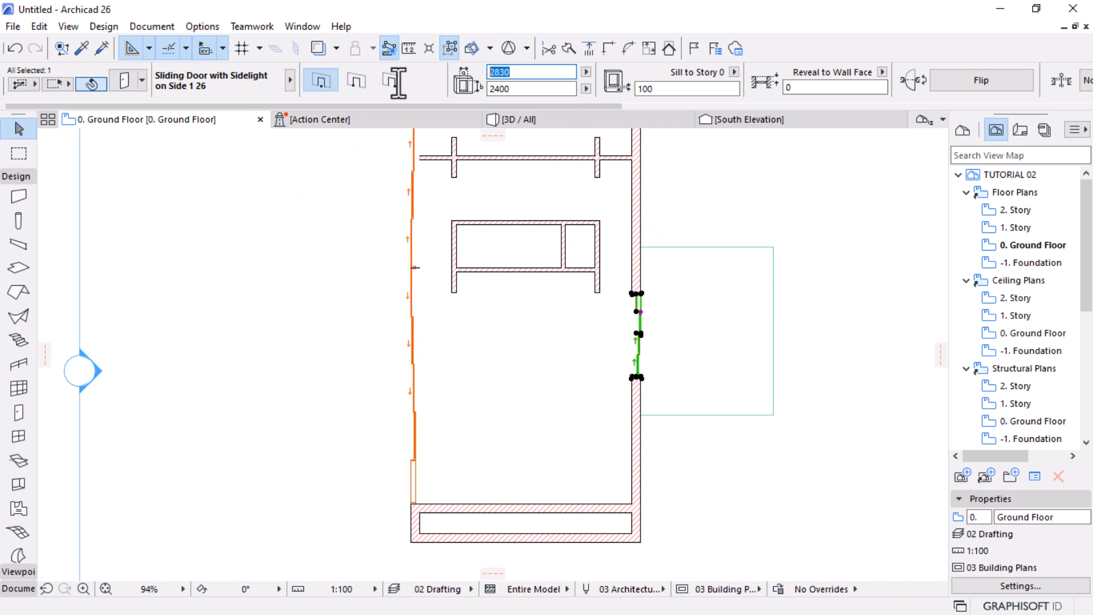
text(35)
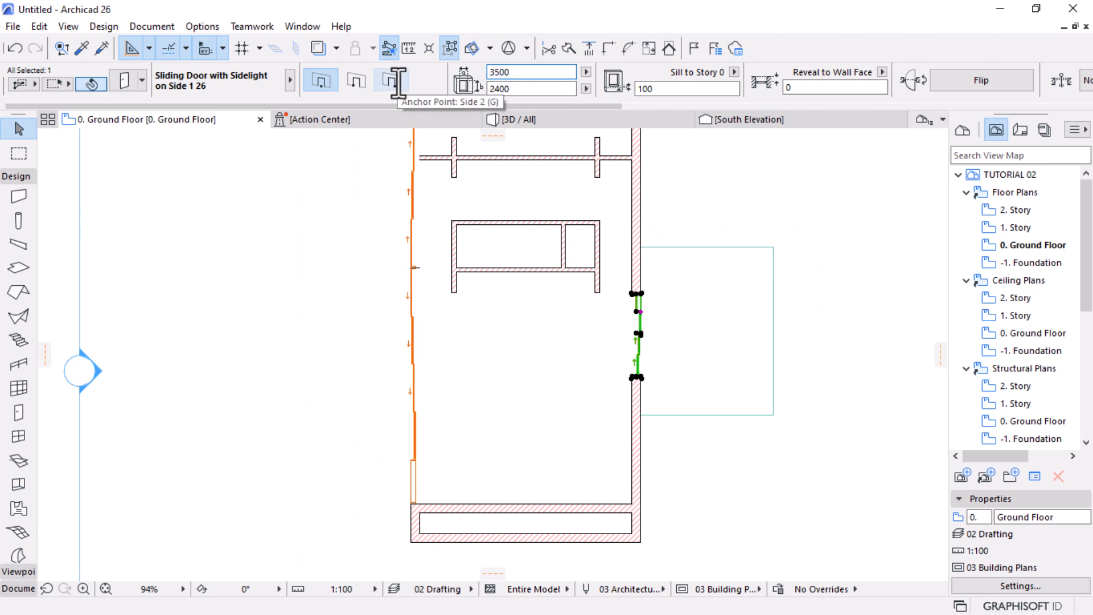
text(00)
drag(525, 76, 440, 76)
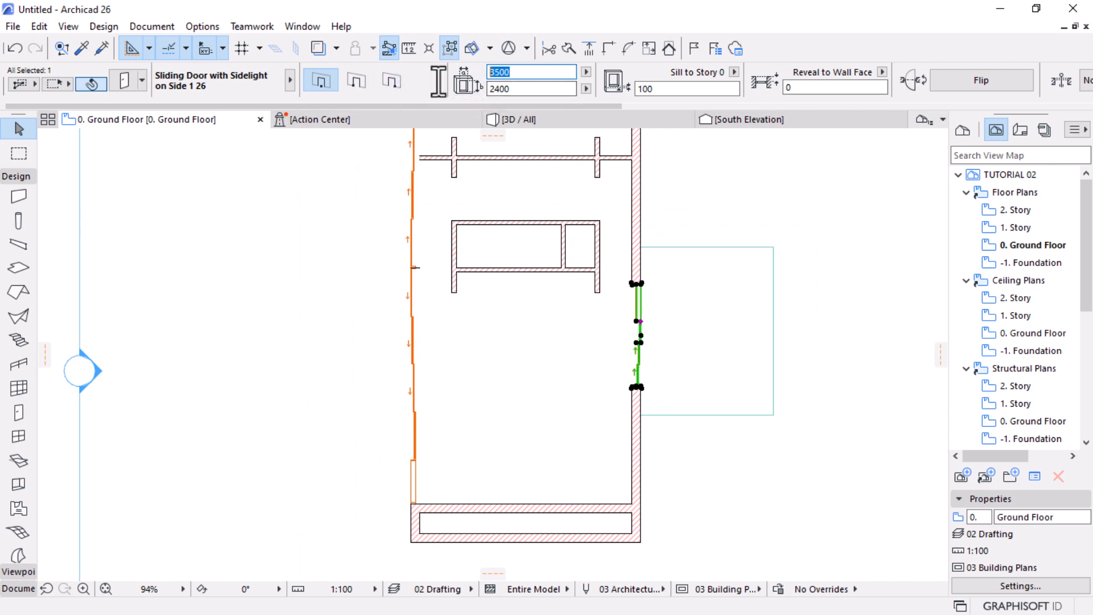
text(4000)
key(Return)
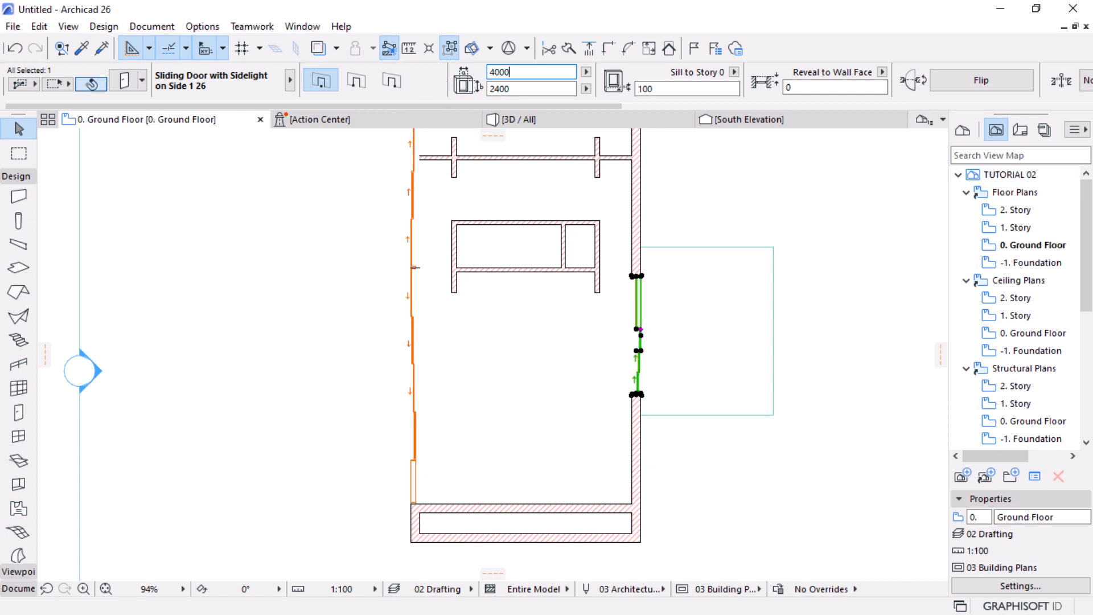
Realign the widened sliding door's upper corner with the end of the interior partition by moving it along the wall
scroll(652, 262, up, 6)
click(648, 250)
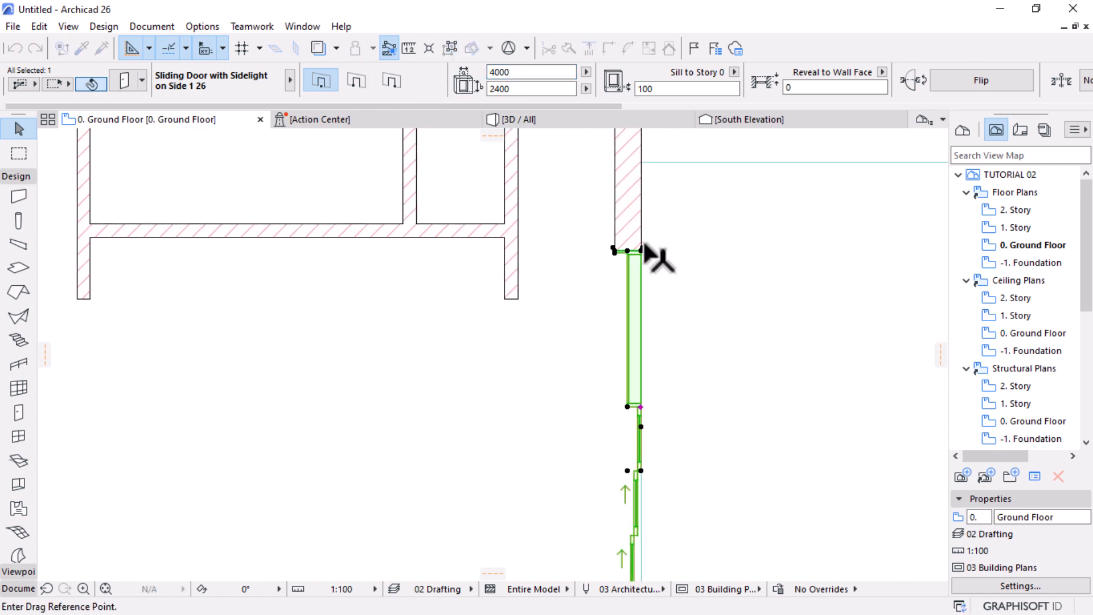
click(621, 295)
scroll(620, 273, down, 4)
Switch to the 3D view and examine the new sliding door facing the outdoor slab
click(548, 121)
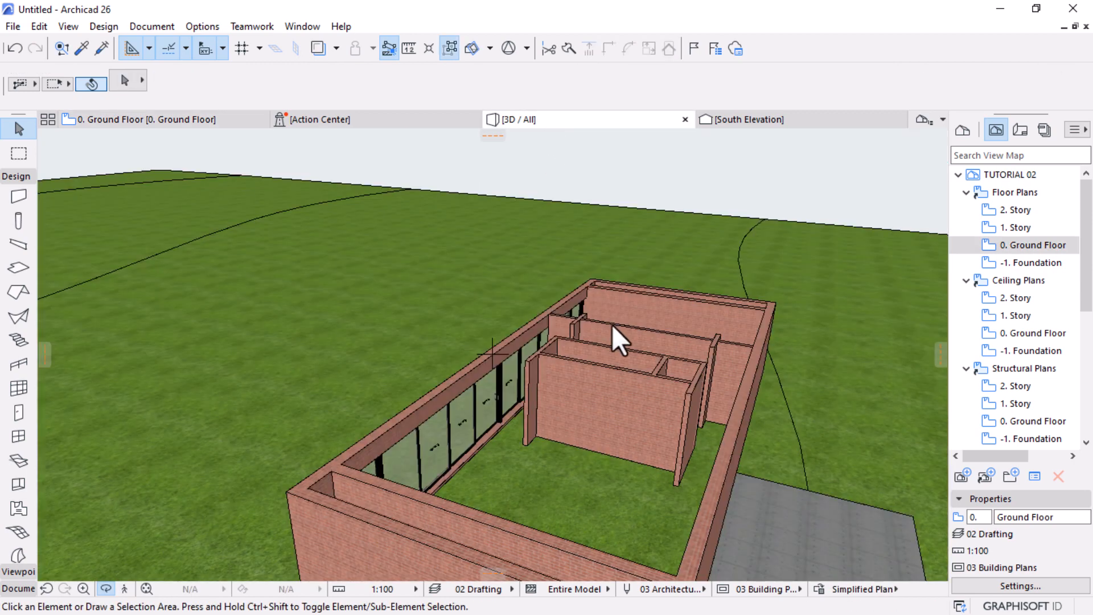
scroll(491, 288, down, 6)
mouse_move(555, 378)
shift+middle_down()
mouse_move(273, 331)
mouse_move(545, 391)
shift+middle_up()
scroll(545, 391, up, 8)
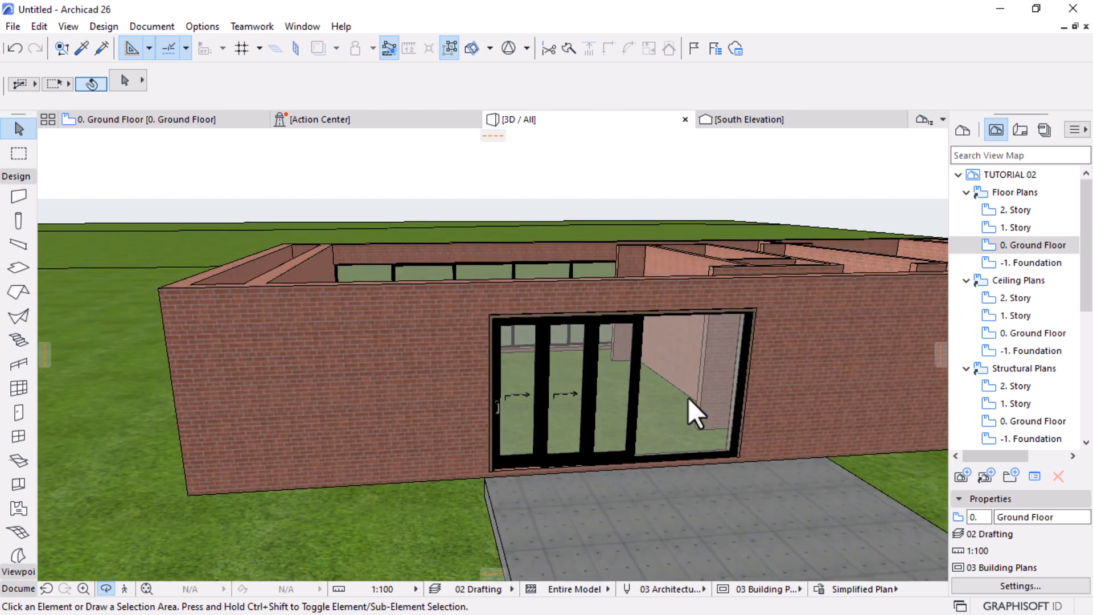
On the ground floor plan, narrow the sidelight of the 4000 wide sliding door to about half its width
click(203, 121)
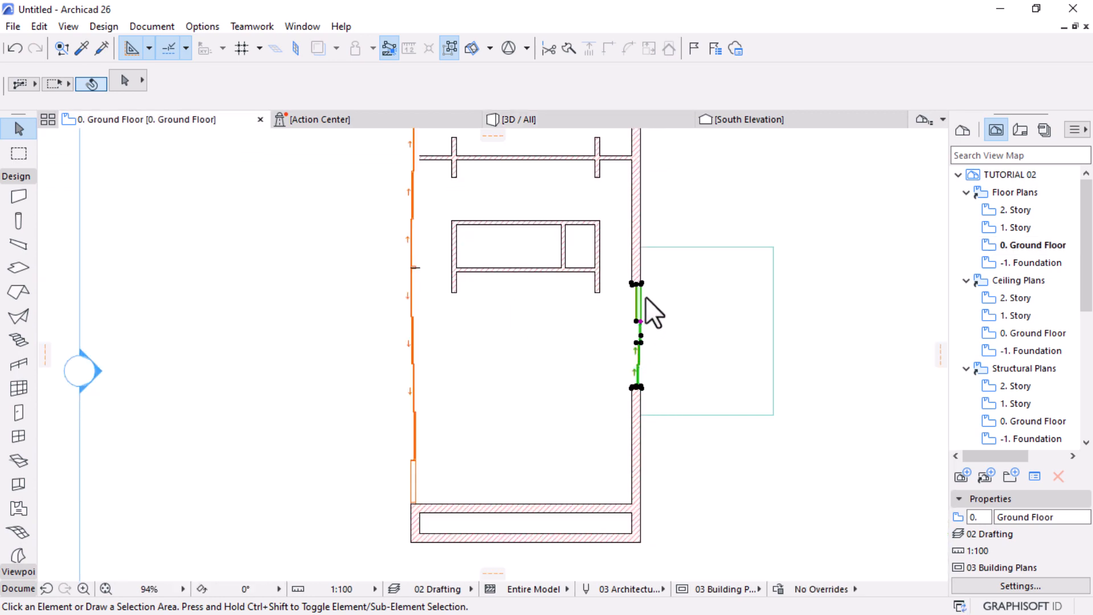
scroll(649, 310, up, 4)
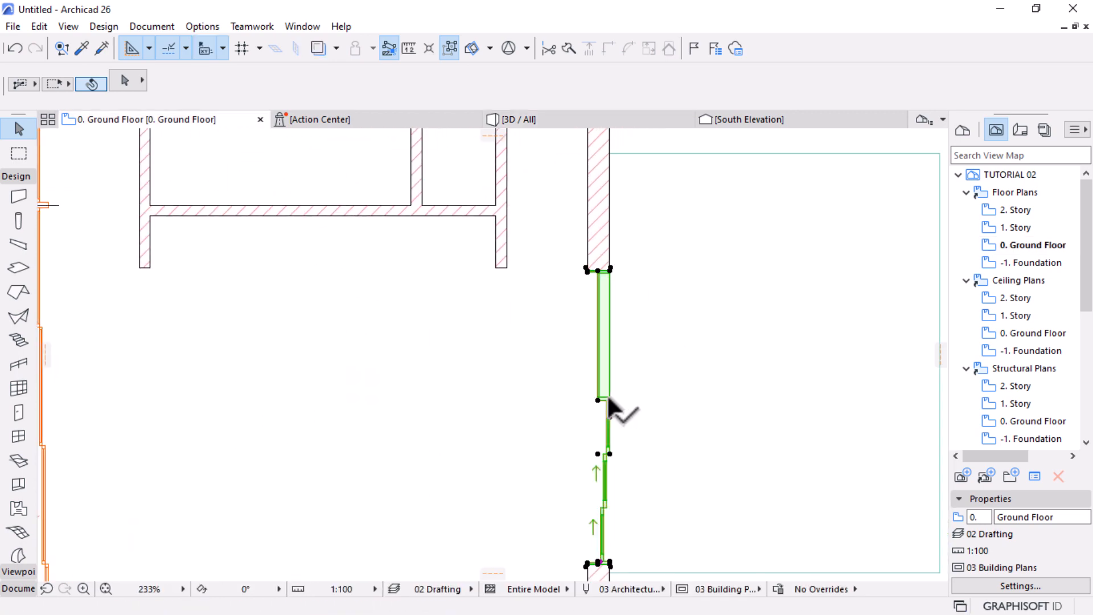
click(608, 402)
click(608, 403)
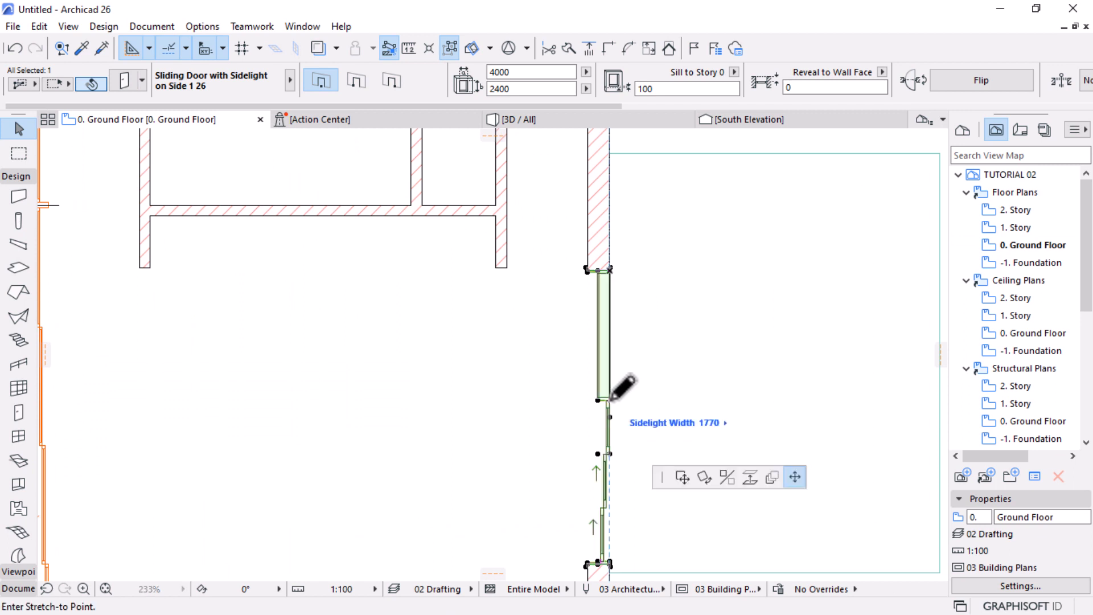
click(611, 337)
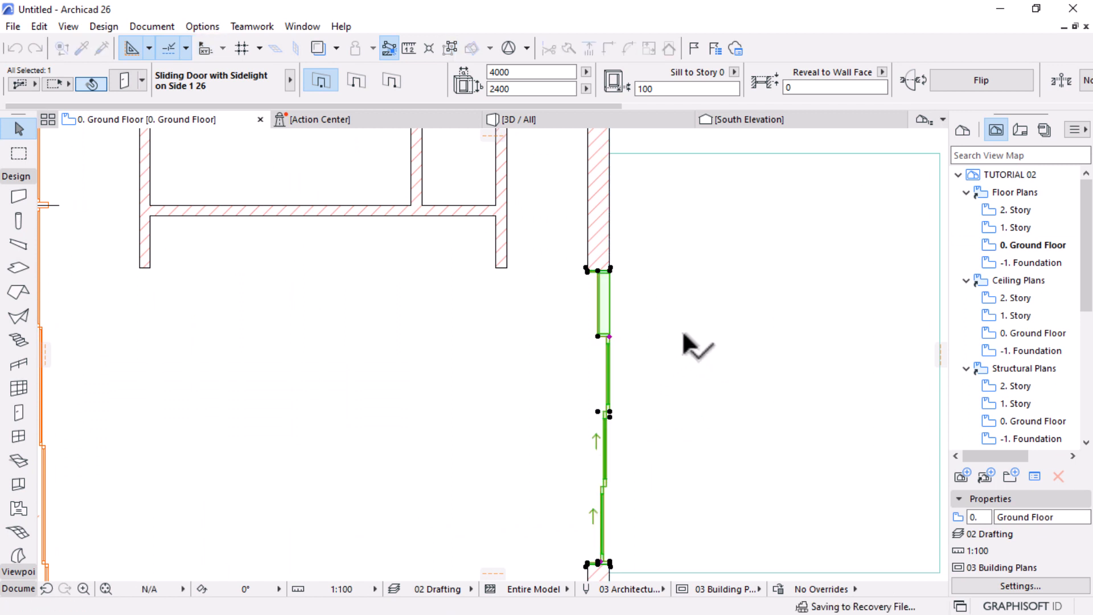
scroll(686, 339, down, 3)
Set the 4000 wide sliding door's leaf frame widths to 40 for lower, upper and side
click(571, 123)
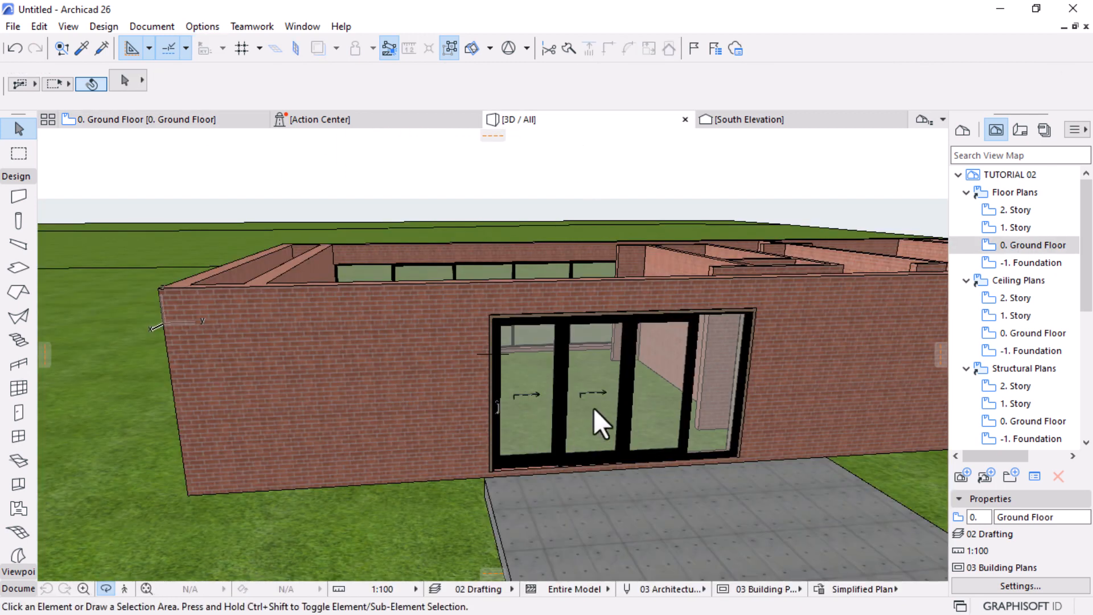
click(592, 406)
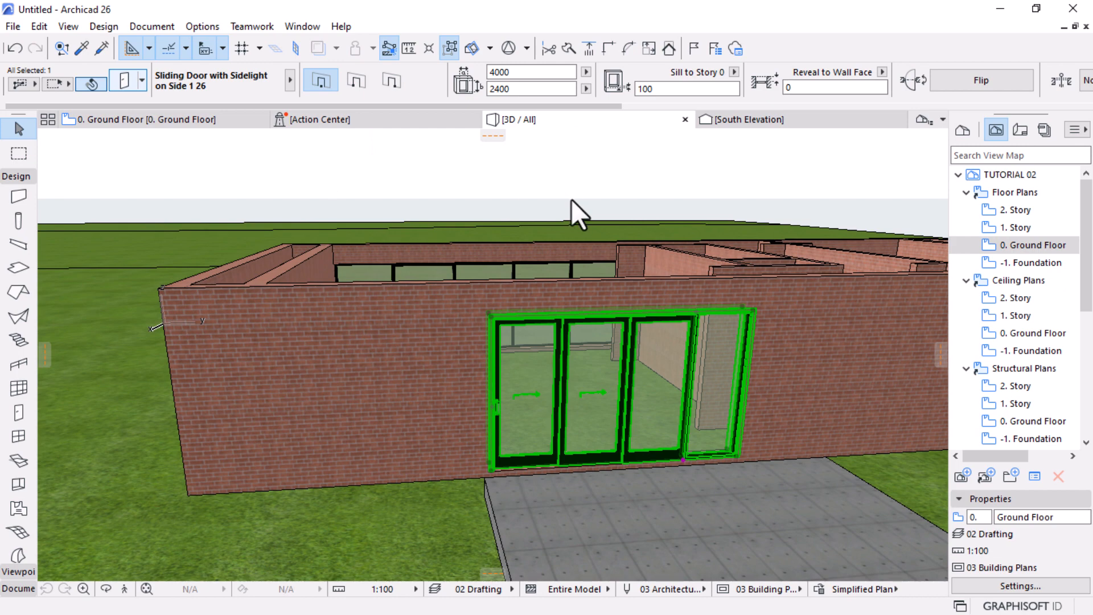
key(ctrl+t)
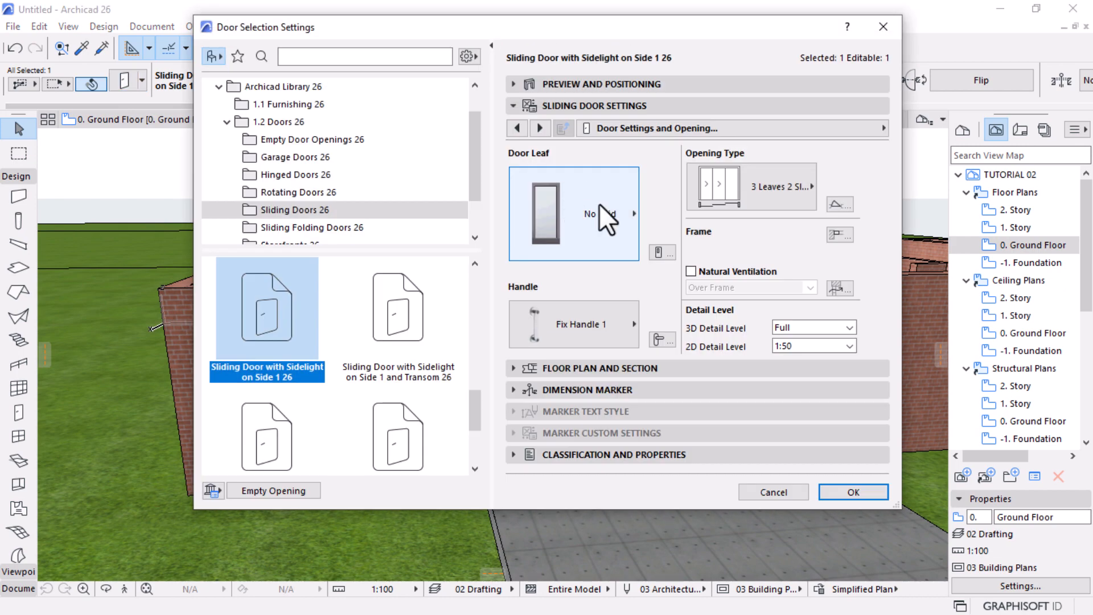
click(850, 130)
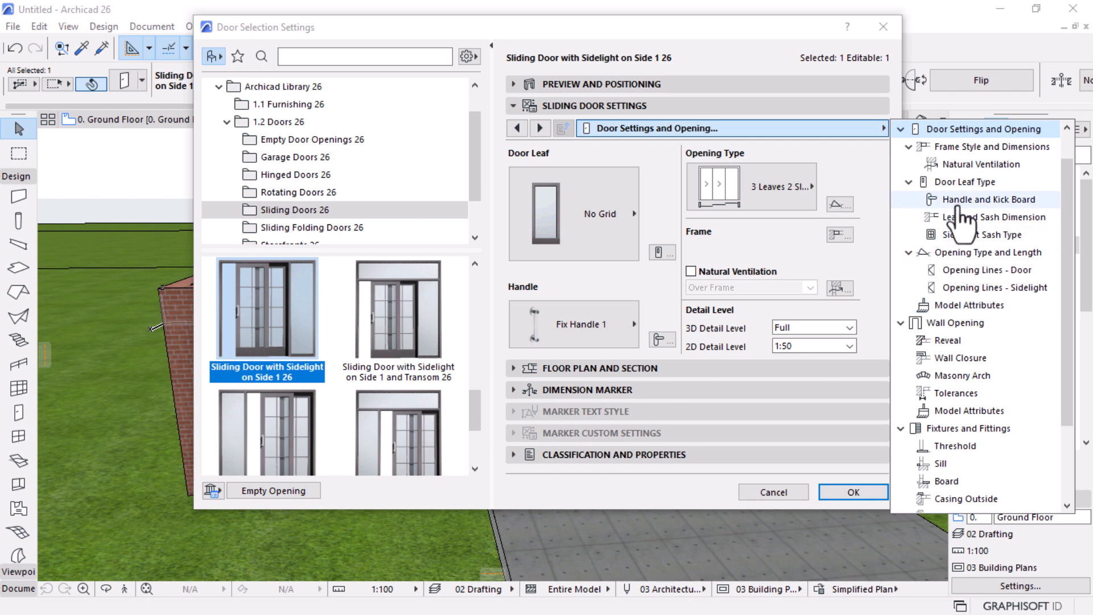
click(609, 279)
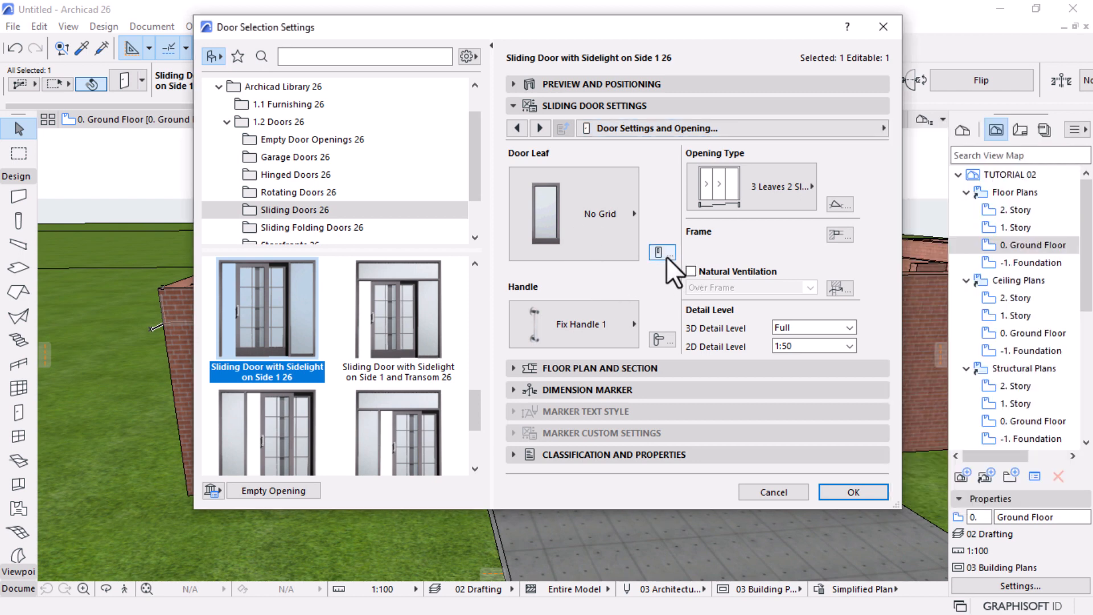
click(666, 256)
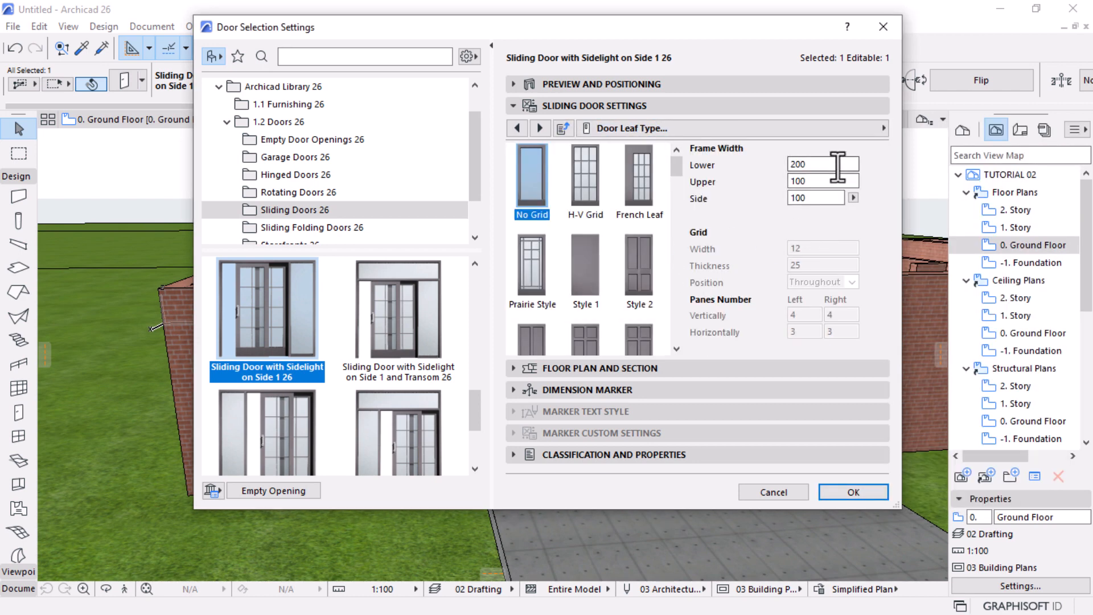
double_click(823, 164)
text(40)
double_click(814, 180)
text(40)
double_click(823, 198)
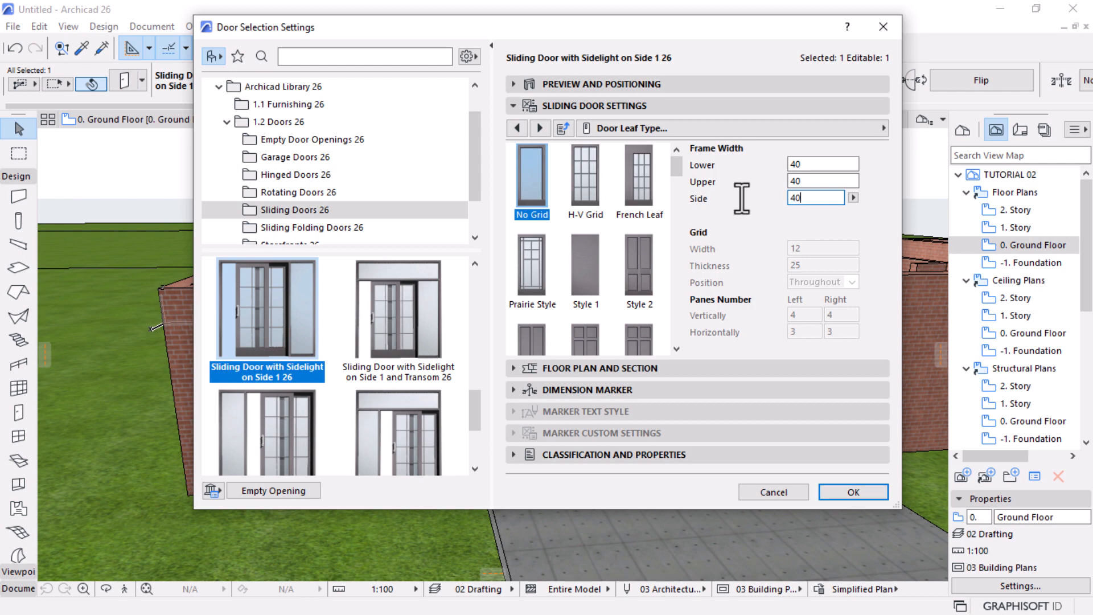
key(Return)
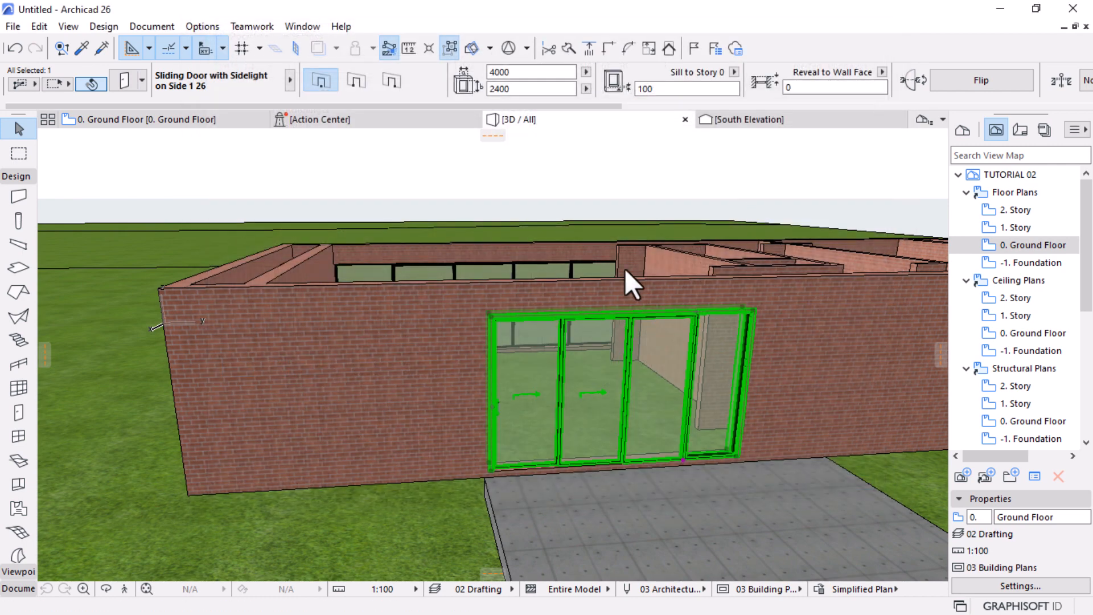
key(Escape)
Review the outside and inside casing settings of the 4000 wide sliding door
shift+middle_drag(513, 484, 706, 478)
click(667, 363)
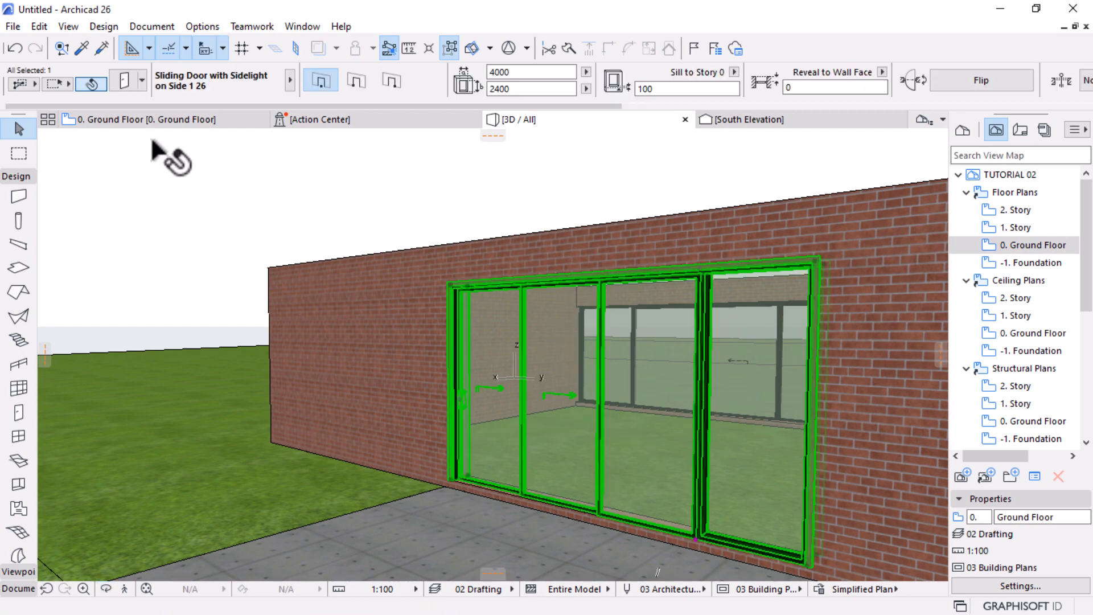
double_click(549, 305)
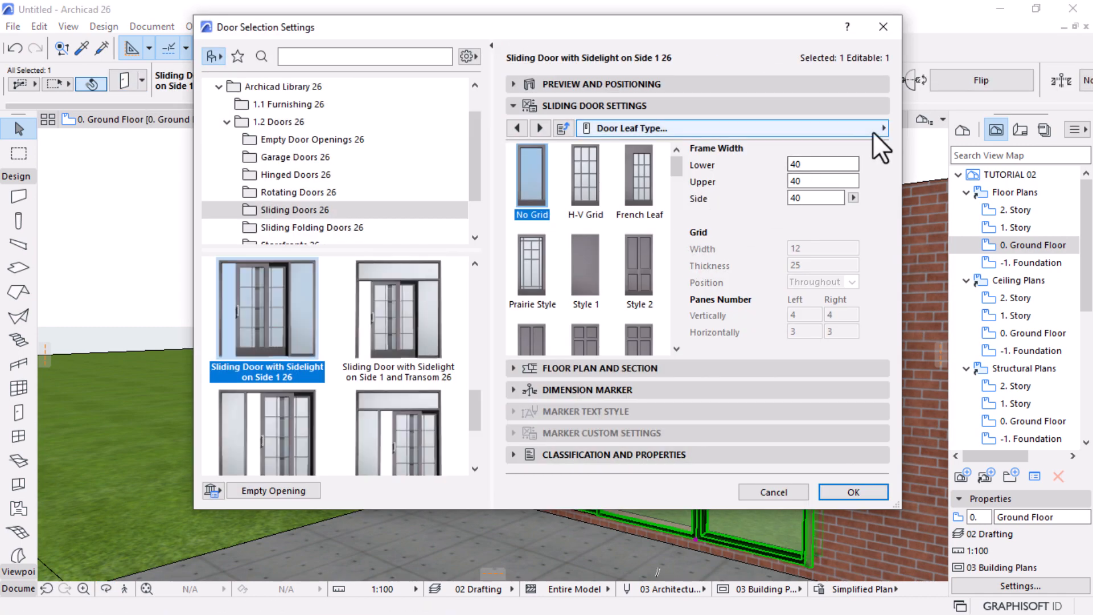
click(873, 132)
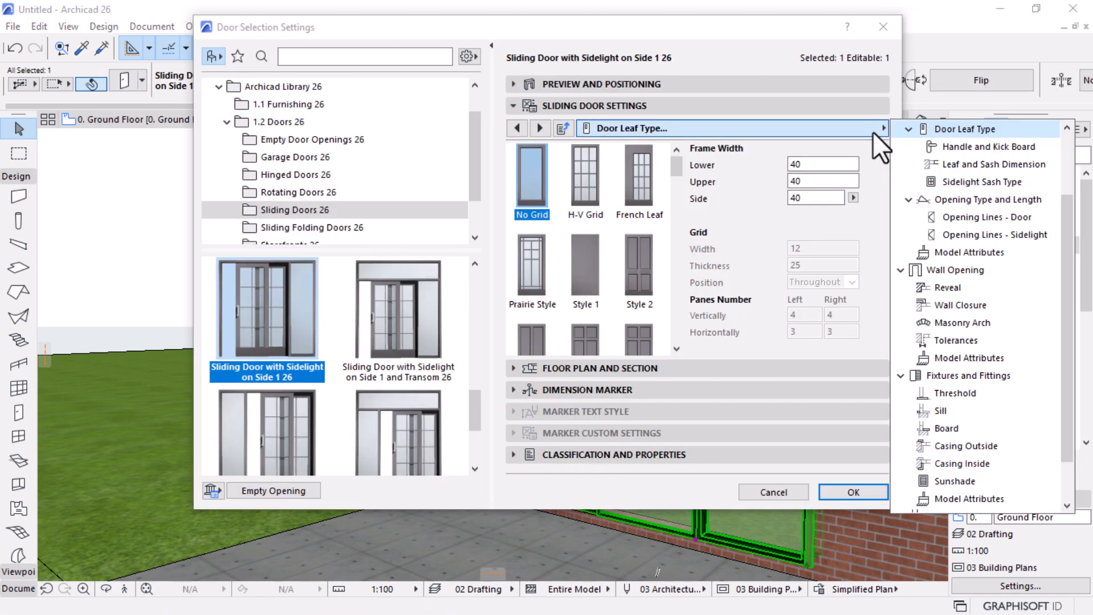
click(963, 446)
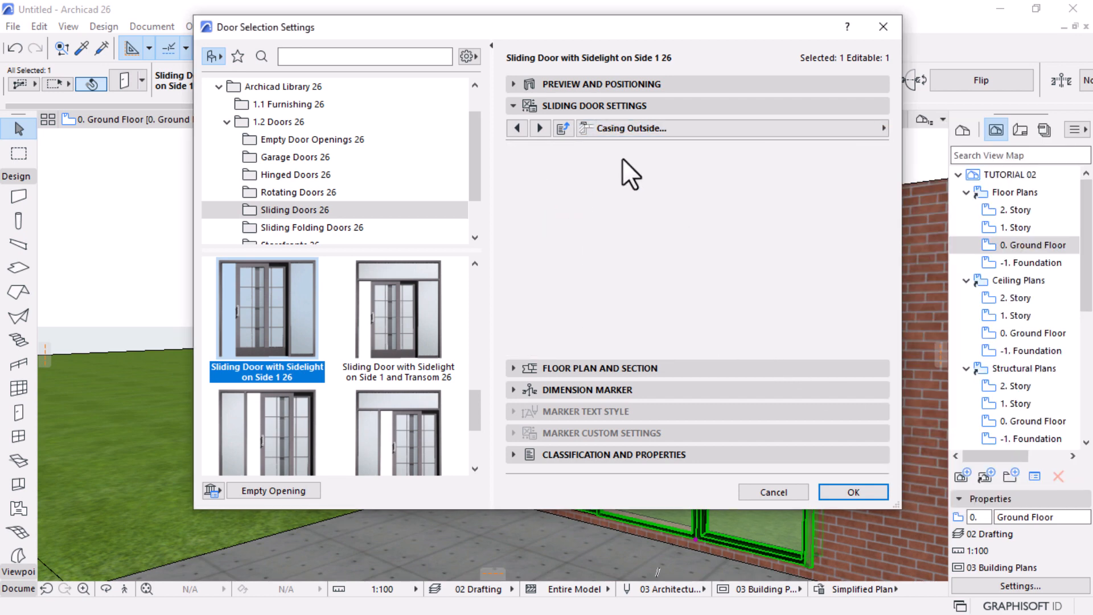
click(846, 127)
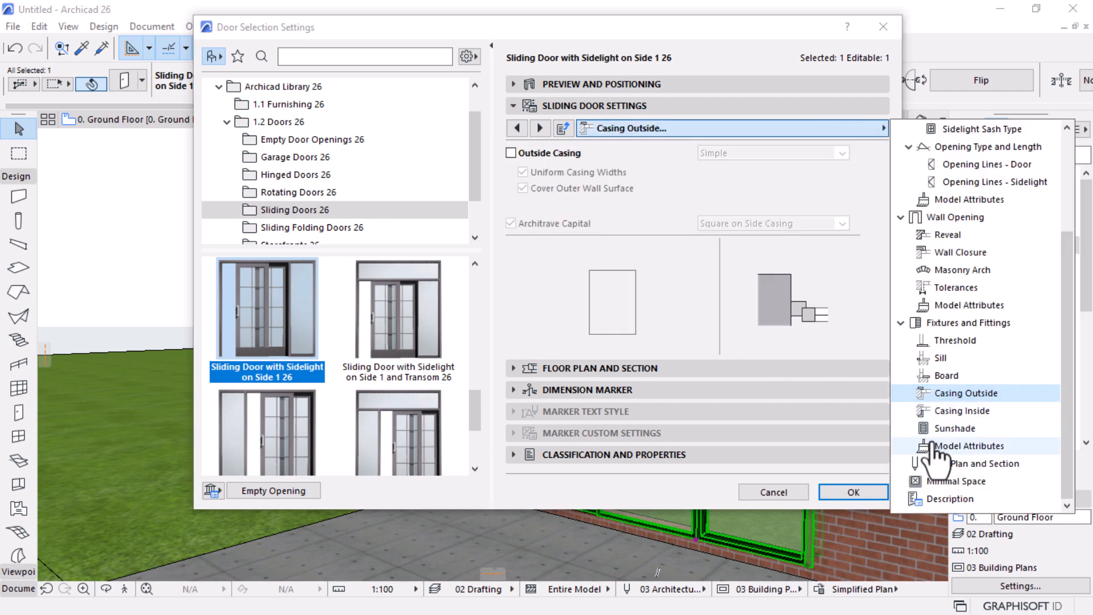
click(947, 413)
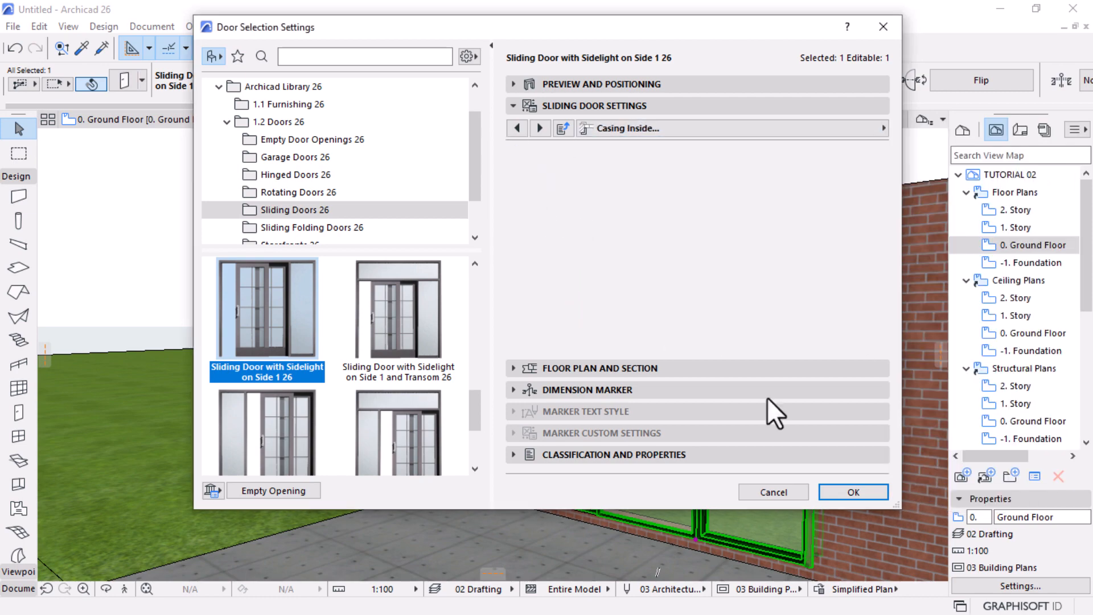
click(869, 491)
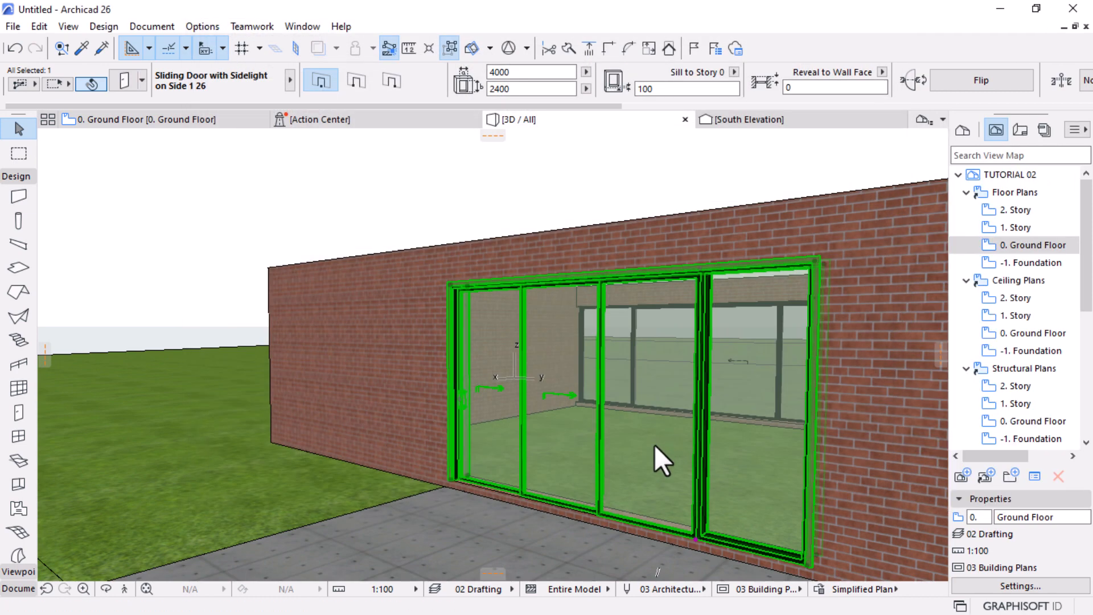
key(Escape)
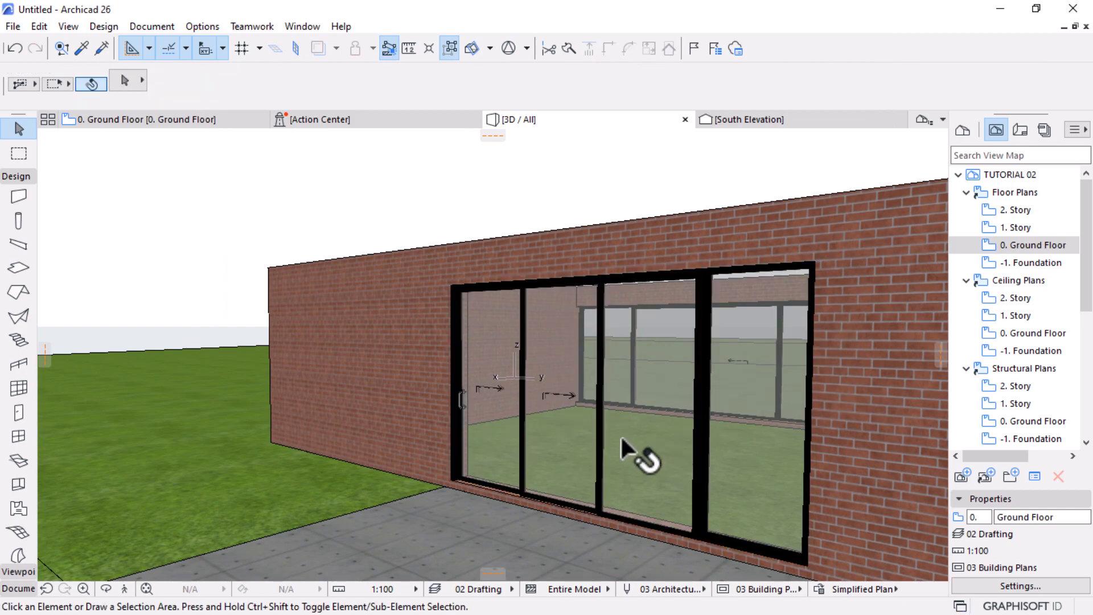
Set the 4000 wide sliding door's reveal to wall face to 100
drag(642, 454, 809, 461)
scroll(515, 279, up, 2)
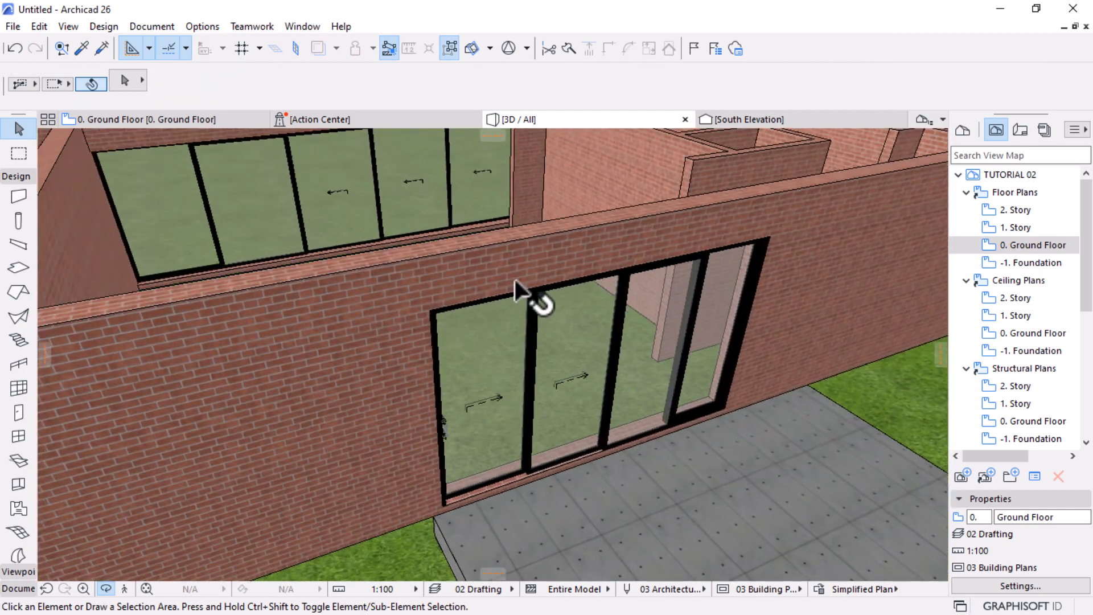
scroll(573, 367, down, 4)
scroll(592, 375, up, 6)
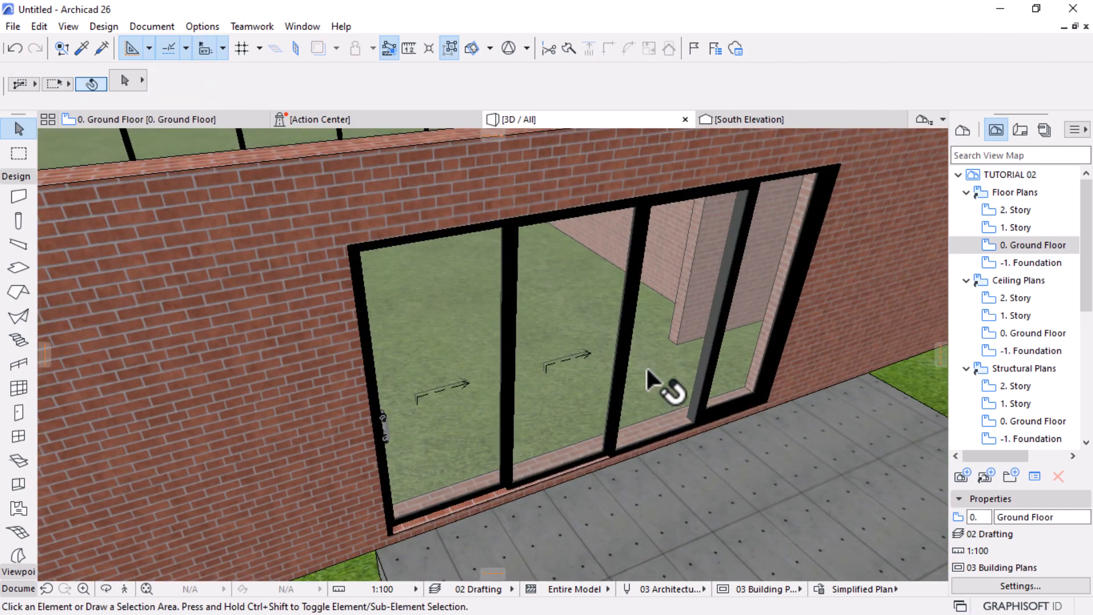
click(672, 432)
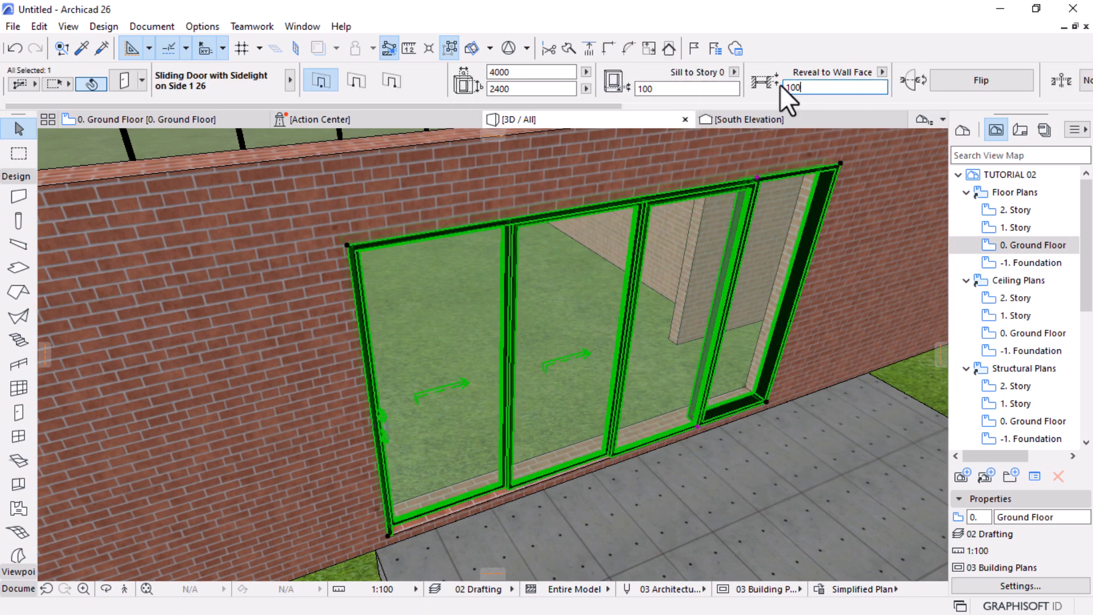
key(Return)
key(Escape)
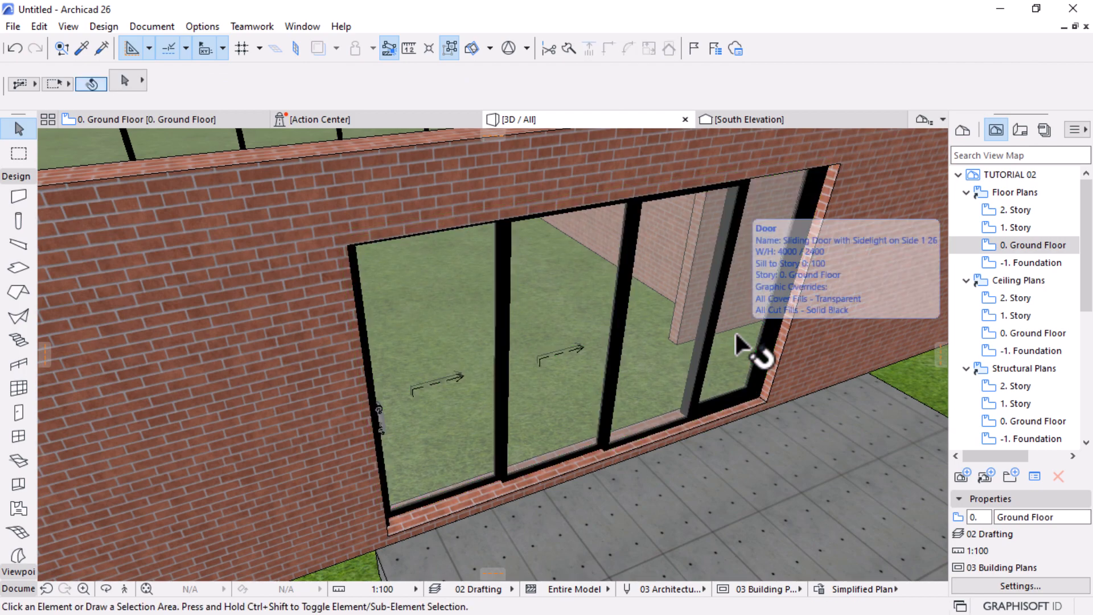
Set the reveal to wall face of both 8000 wide sliding doors on the opposite facade to 100
scroll(734, 331, down, 4)
shift+middle_drag(734, 330, 636, 309)
scroll(755, 278, down, 5)
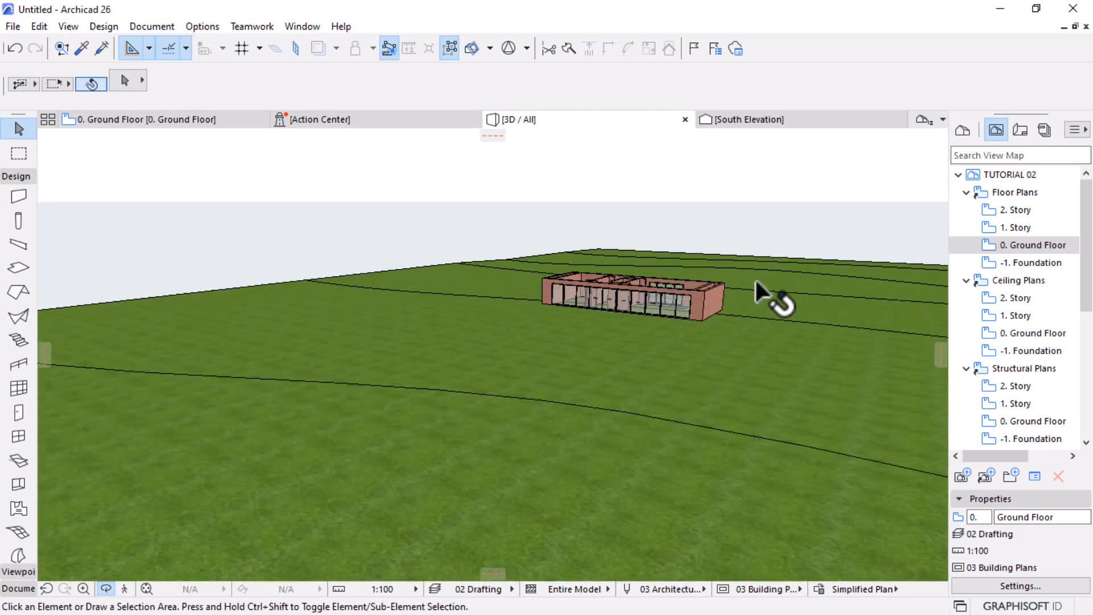
scroll(755, 278, up, 6)
scroll(390, 281, down, 4)
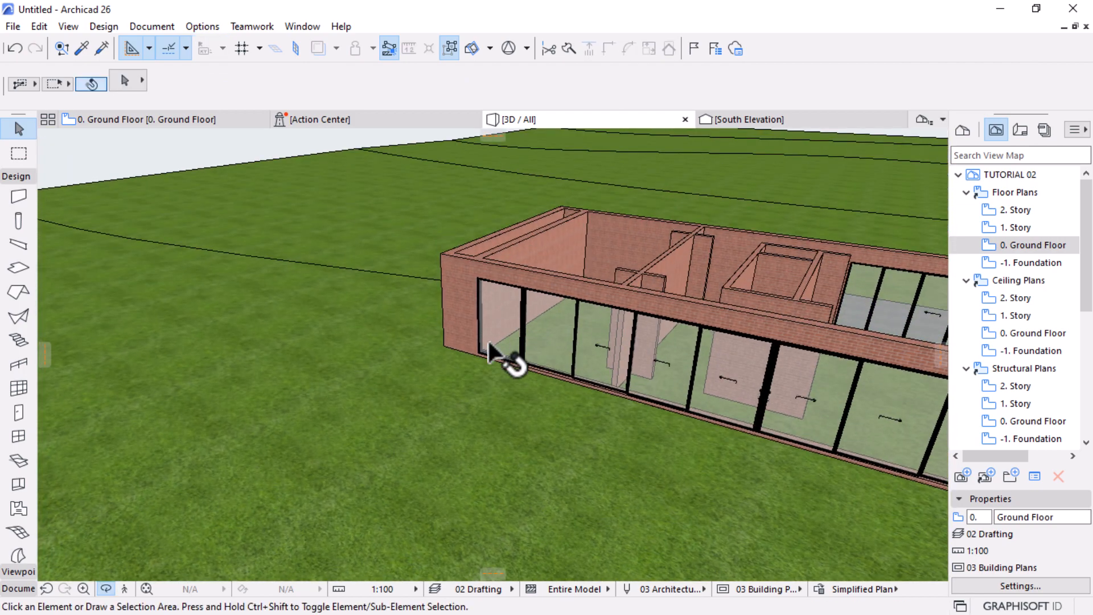
scroll(488, 338, up, 2)
click(546, 329)
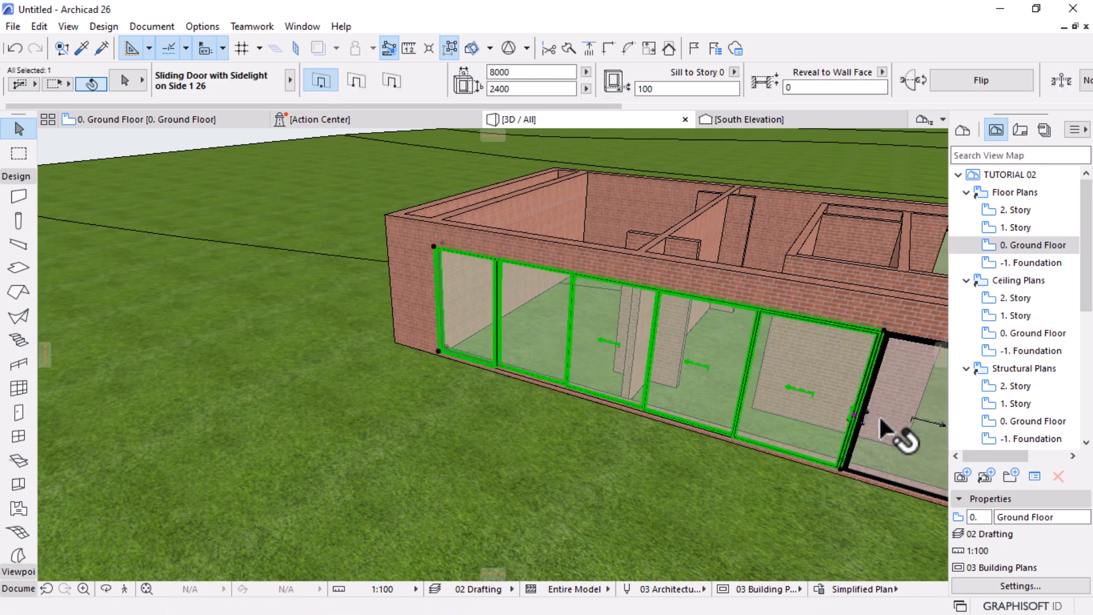
shift+click(879, 415)
scroll(494, 249, up, 6)
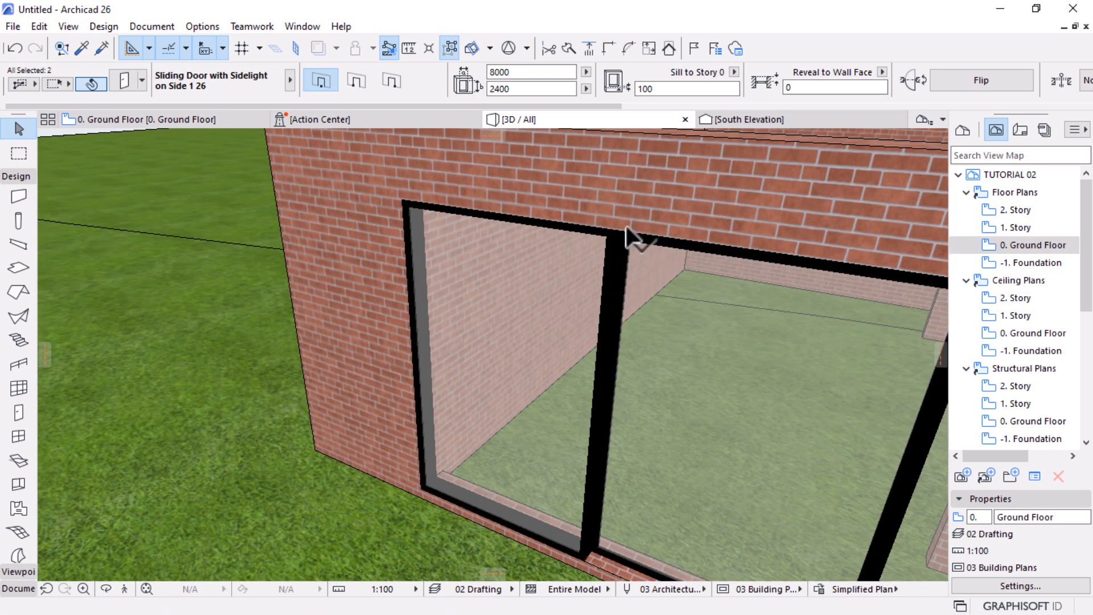
text(100)
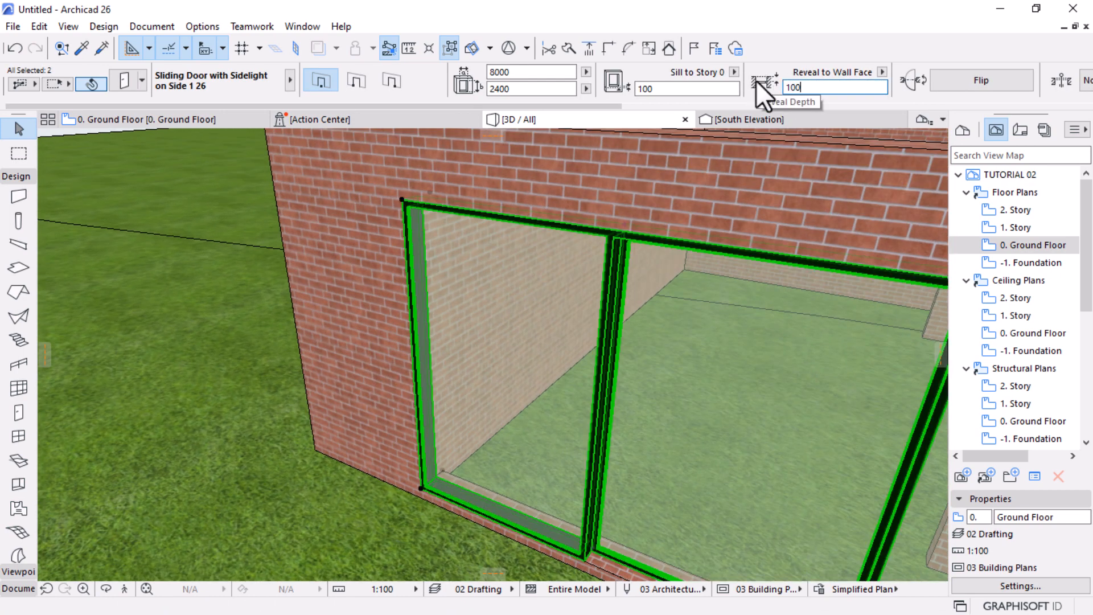
key(Return)
key(Escape)
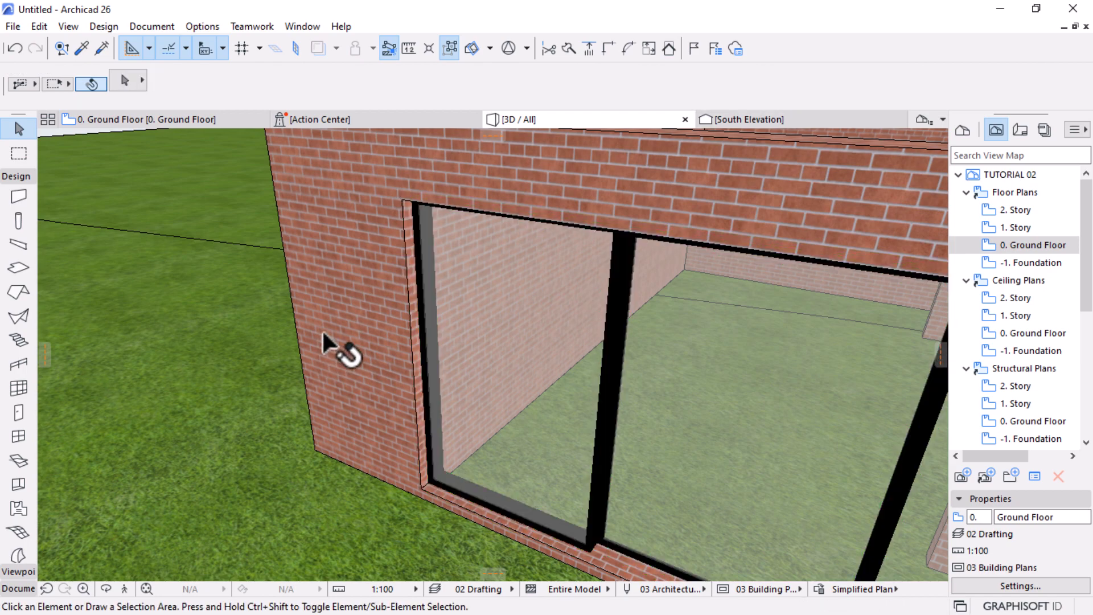
On the ground floor plan, draw a rectangular slab with the outdoor slab's settings between opposite outer corners of the building
scroll(325, 334, down, 5)
scroll(411, 392, down, 3)
shift+middle_drag(411, 392, 441, 404)
scroll(624, 372, up, 5)
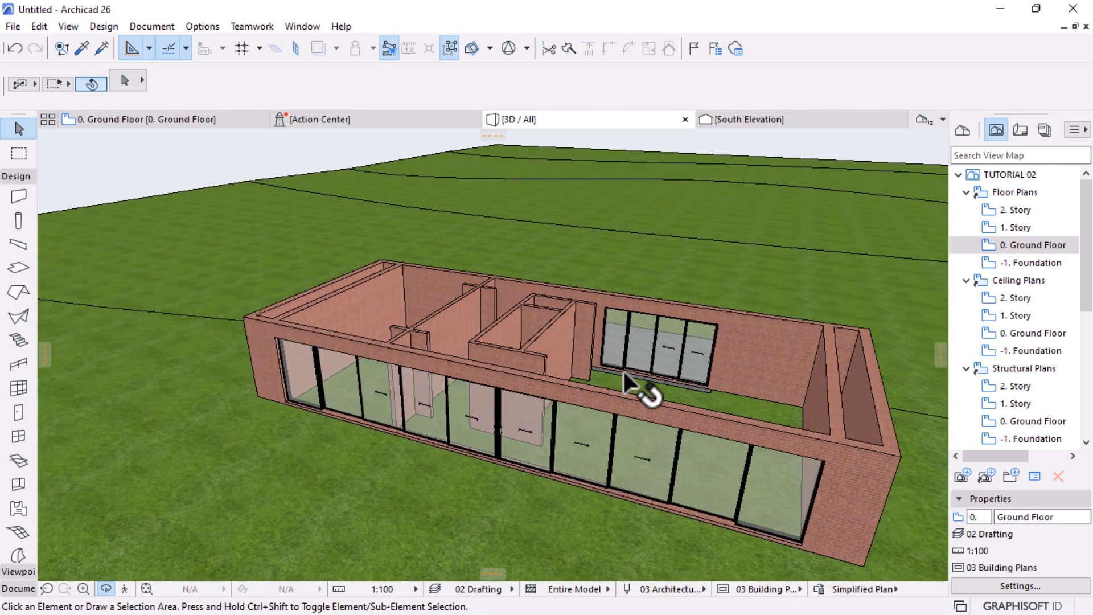
click(171, 121)
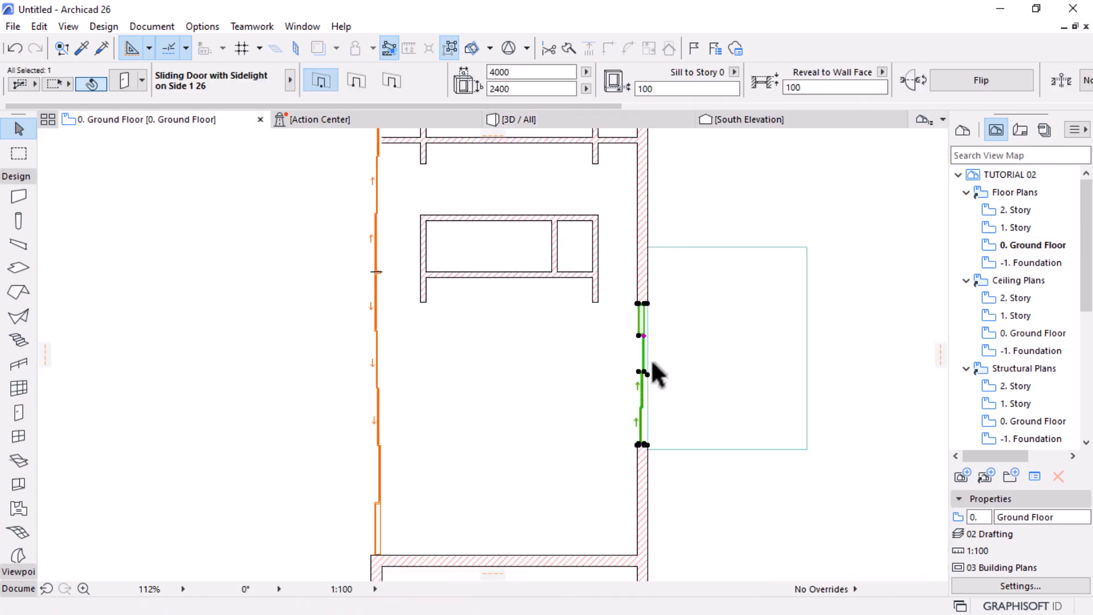
scroll(655, 373, down, 4)
key(Escape)
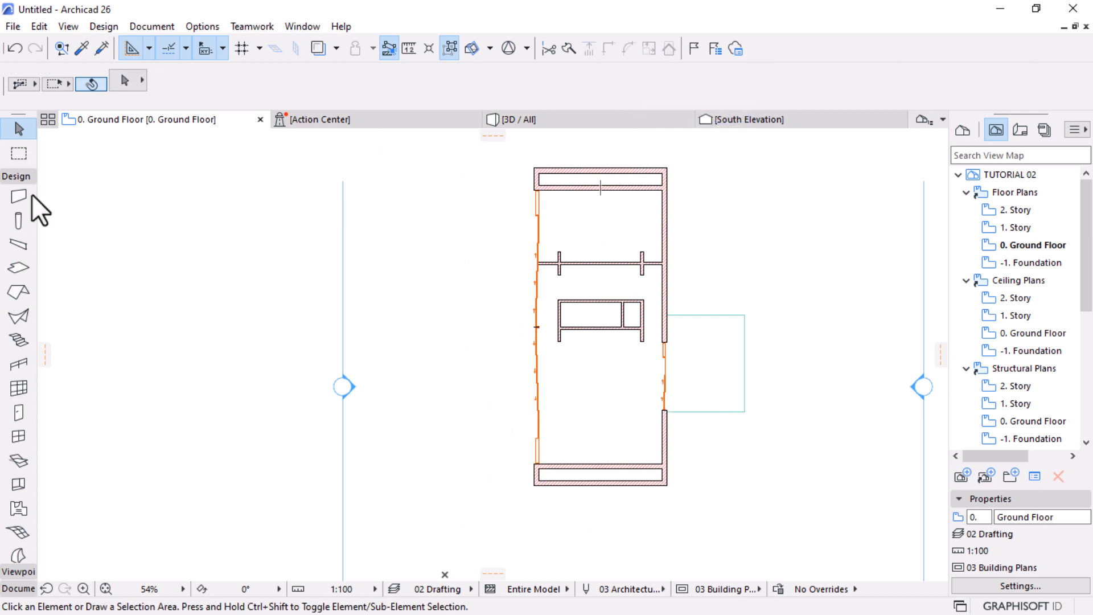
alt+click(695, 359)
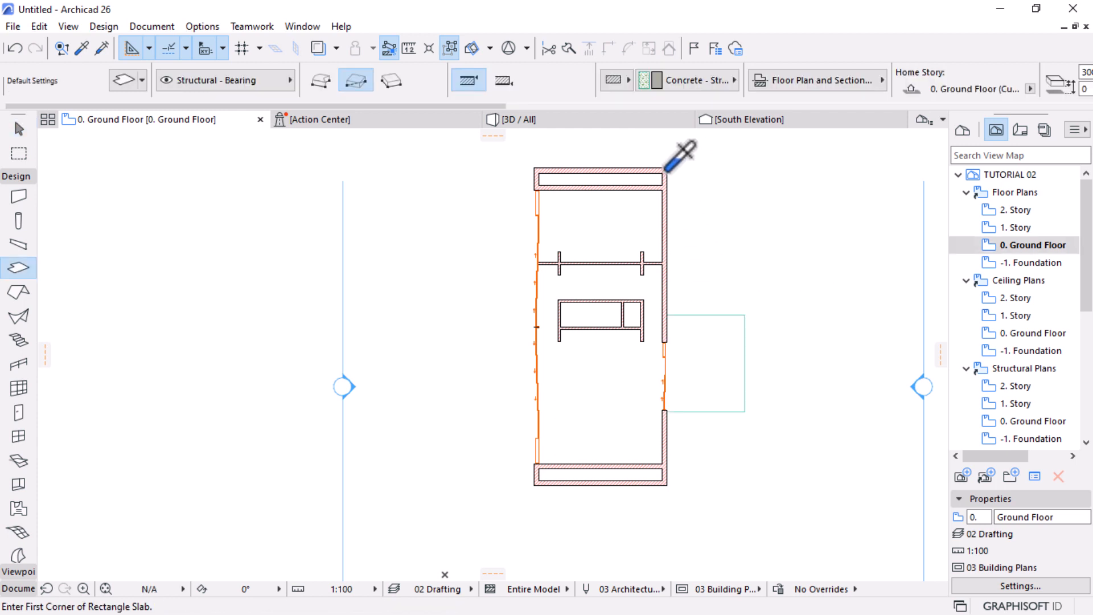
click(667, 169)
click(536, 485)
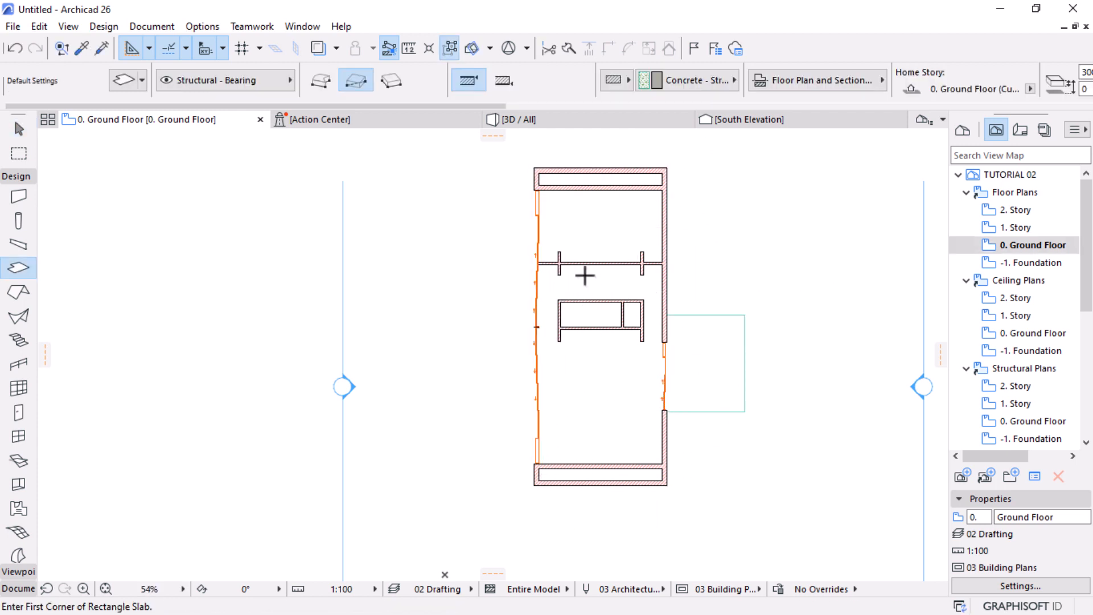
Delete the two 300 thick cross walls just inside the building's short end walls on the ground floor plan
key(Escape)
click(623, 191)
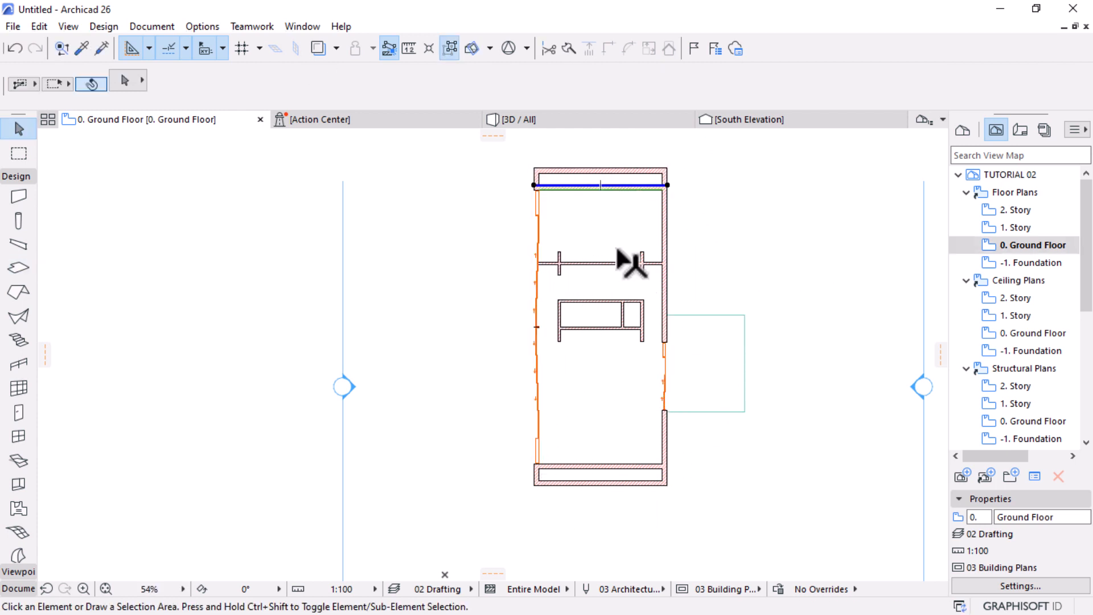
shift+click(589, 464)
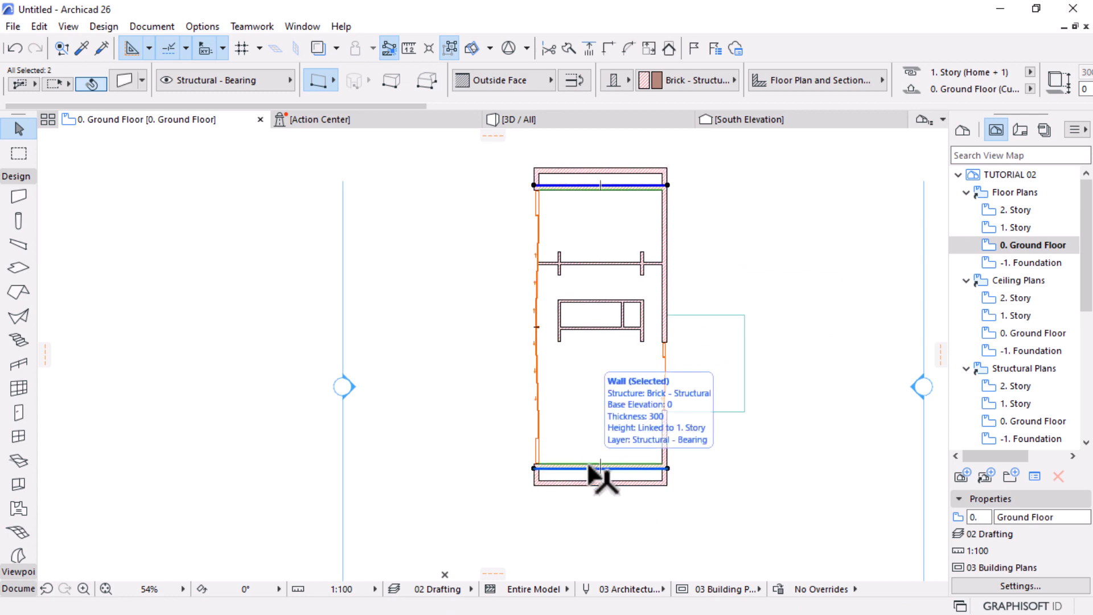
key(Delete)
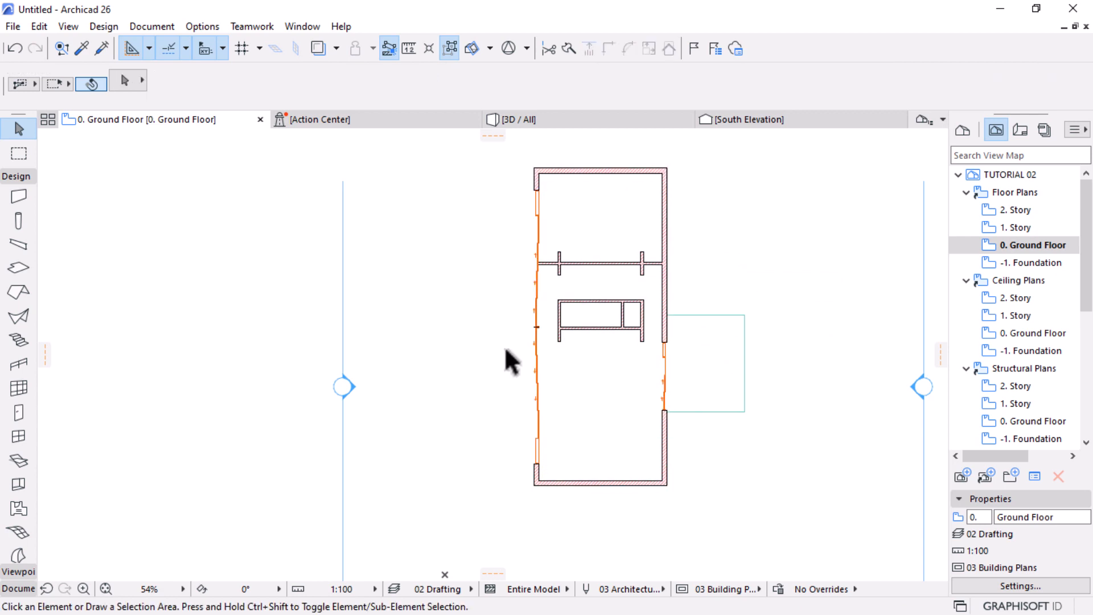
Inspect the building in 3D, checking the floor slab edge, the outdoor slab and the 4000 wide sliding door
scroll(541, 225, up, 2)
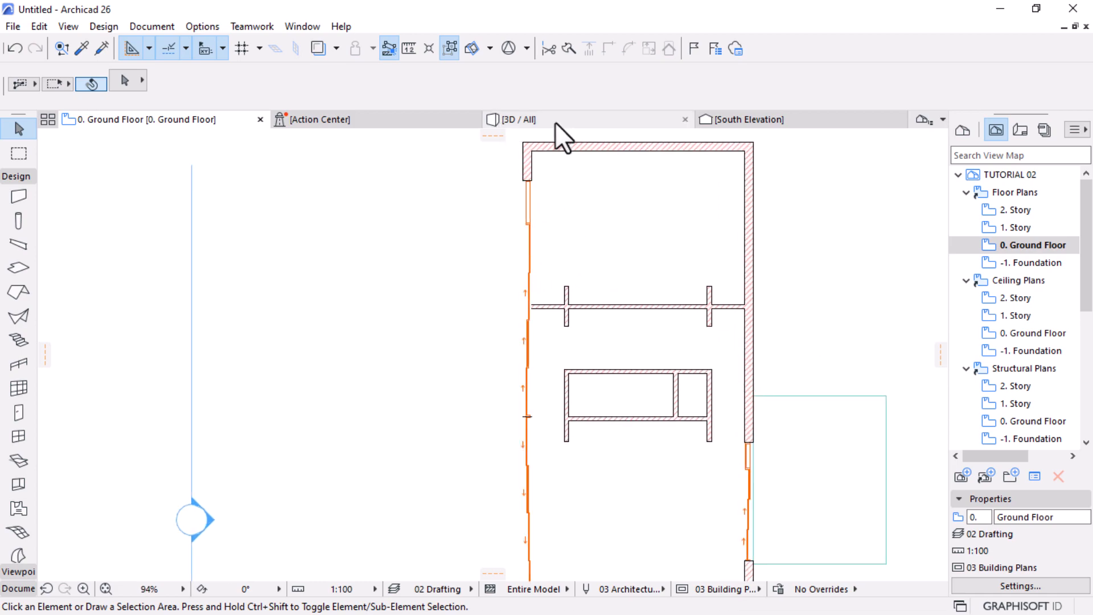
click(556, 121)
scroll(512, 318, down, 3)
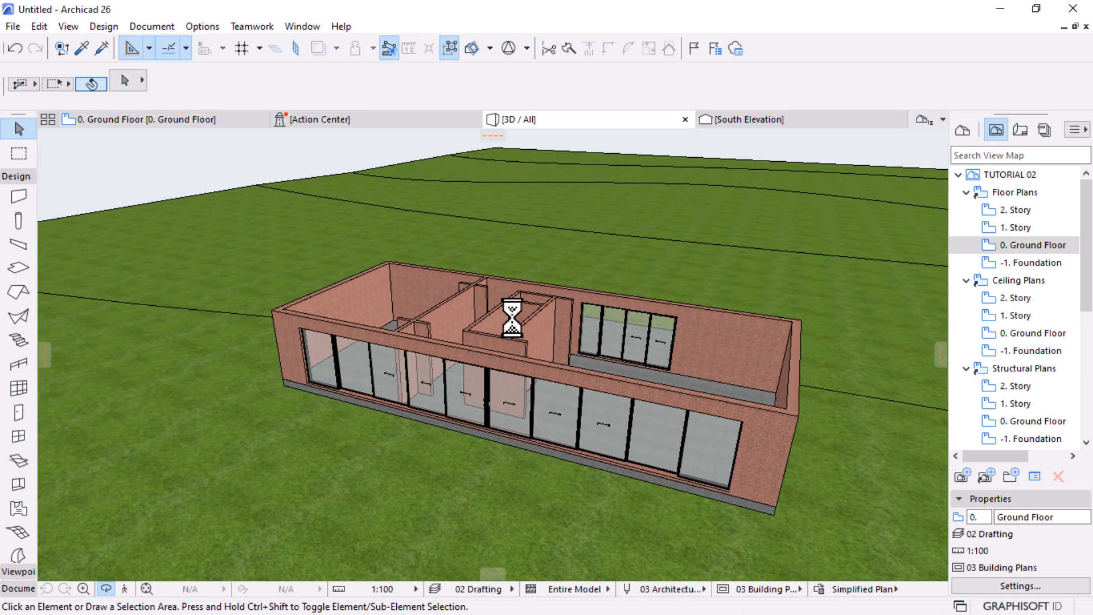
drag(711, 427, 583, 408)
click(712, 453)
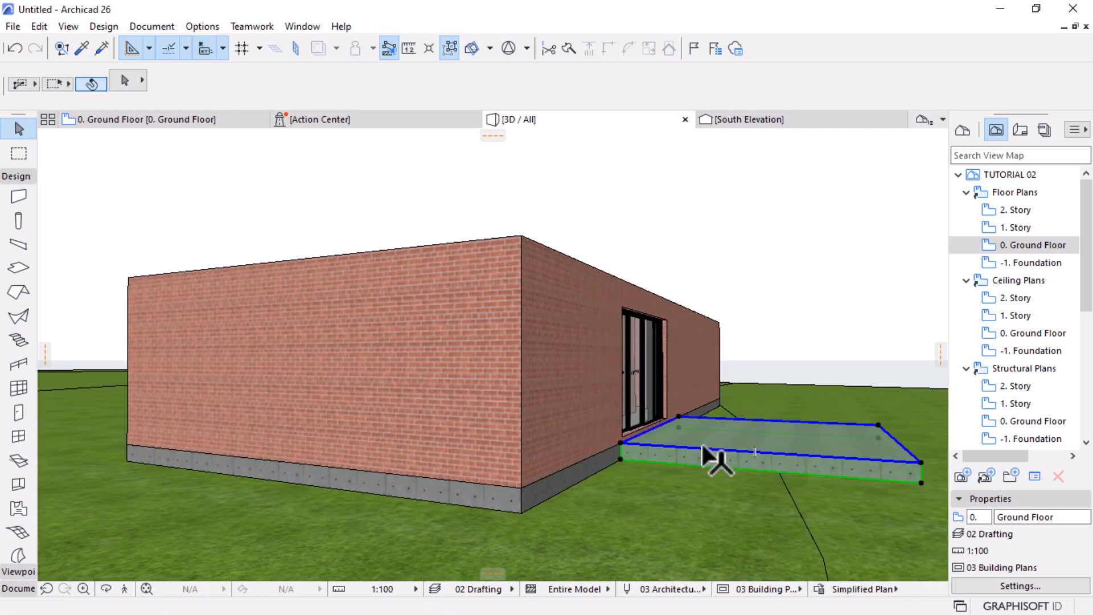
drag(910, 477, 561, 476)
scroll(561, 476, up, 5)
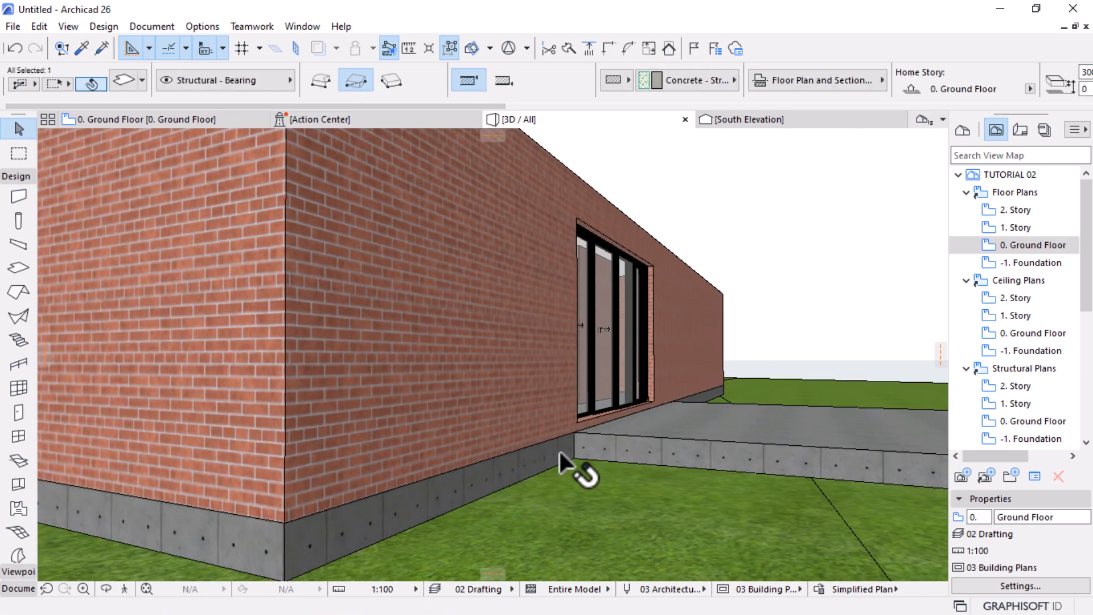
scroll(629, 436, down, 3)
drag(671, 415, 330, 427)
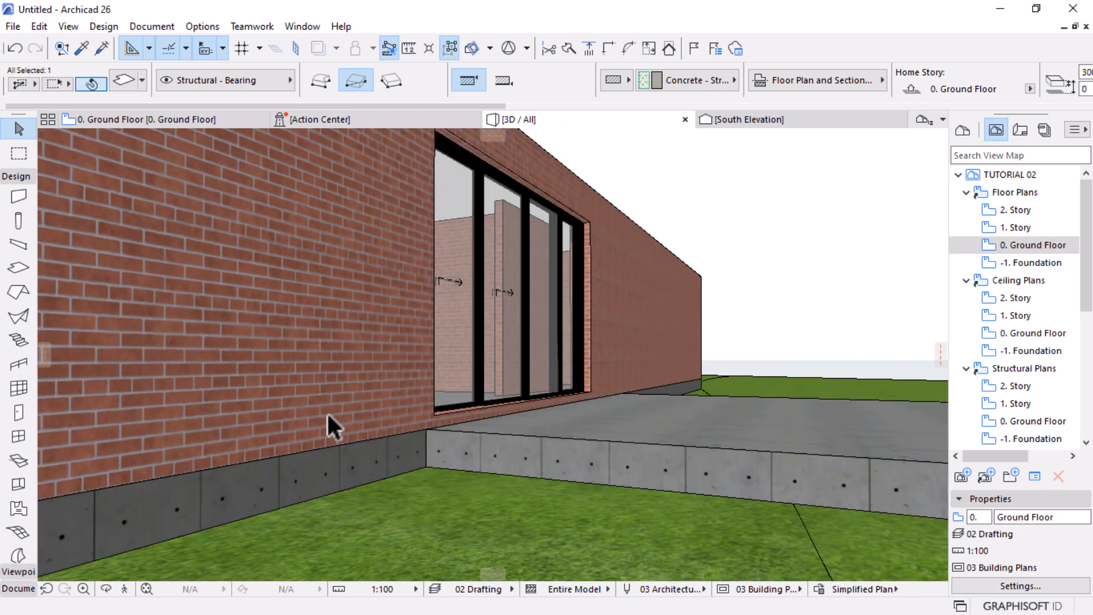
scroll(674, 439, down, 3)
scroll(497, 421, up, 5)
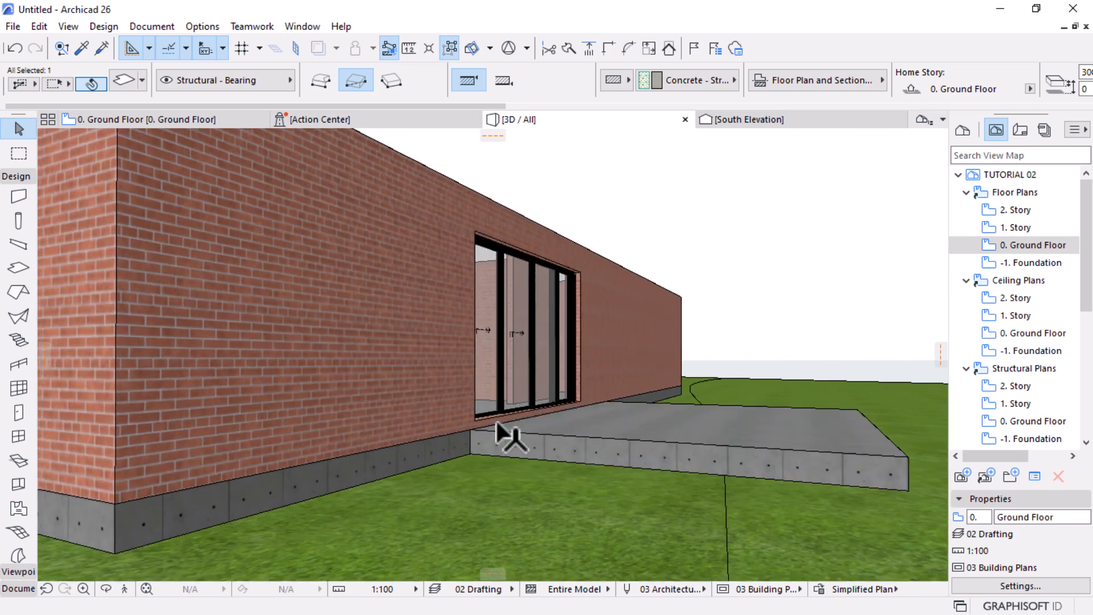
click(598, 354)
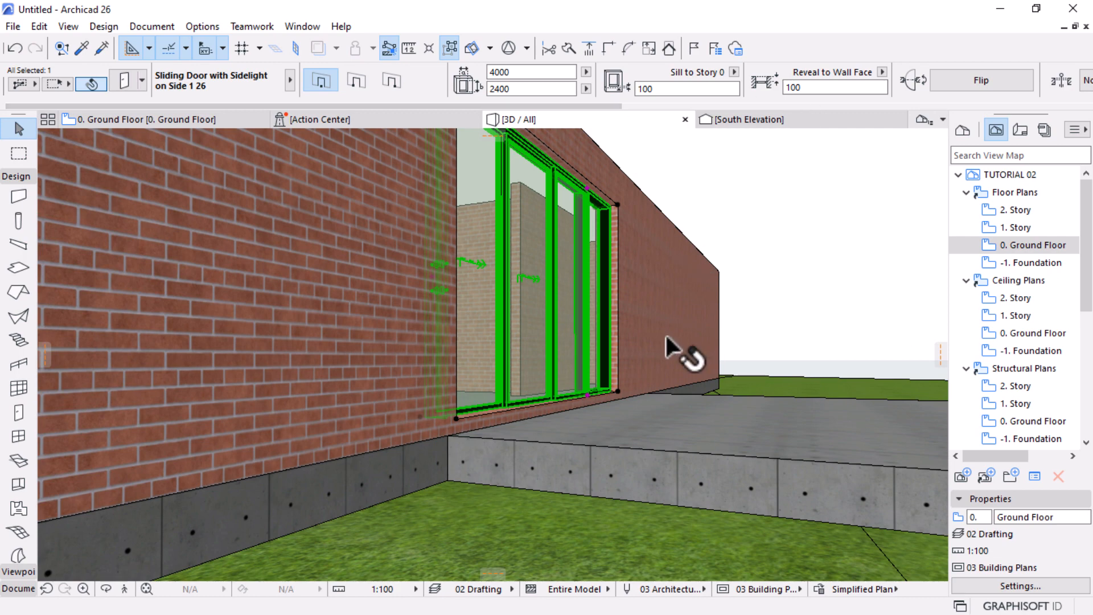
key(Escape)
scroll(615, 469, down, 6)
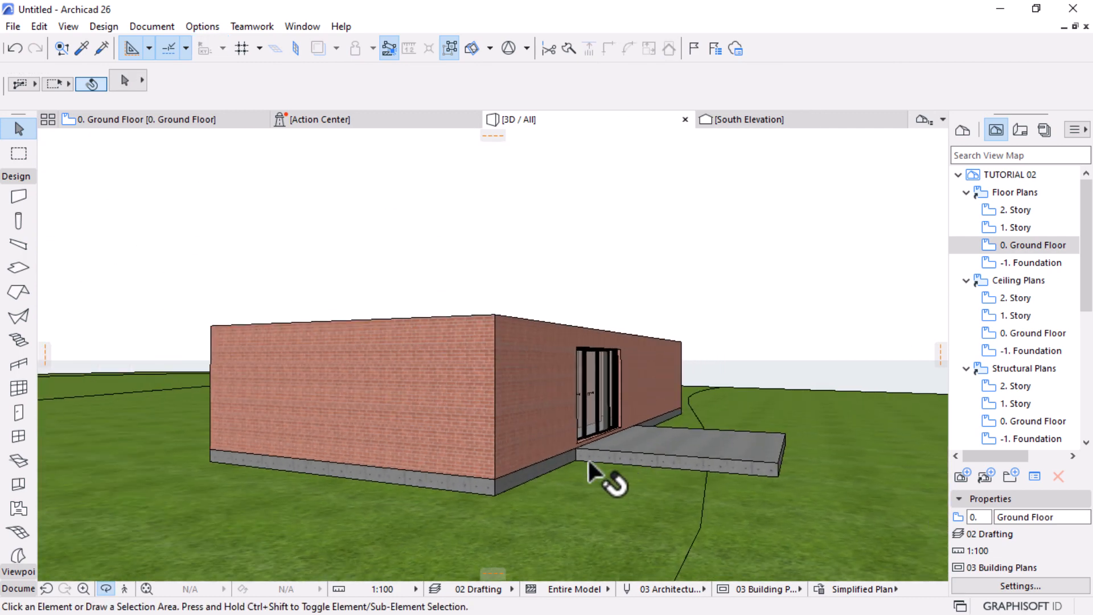
drag(590, 461, 547, 512)
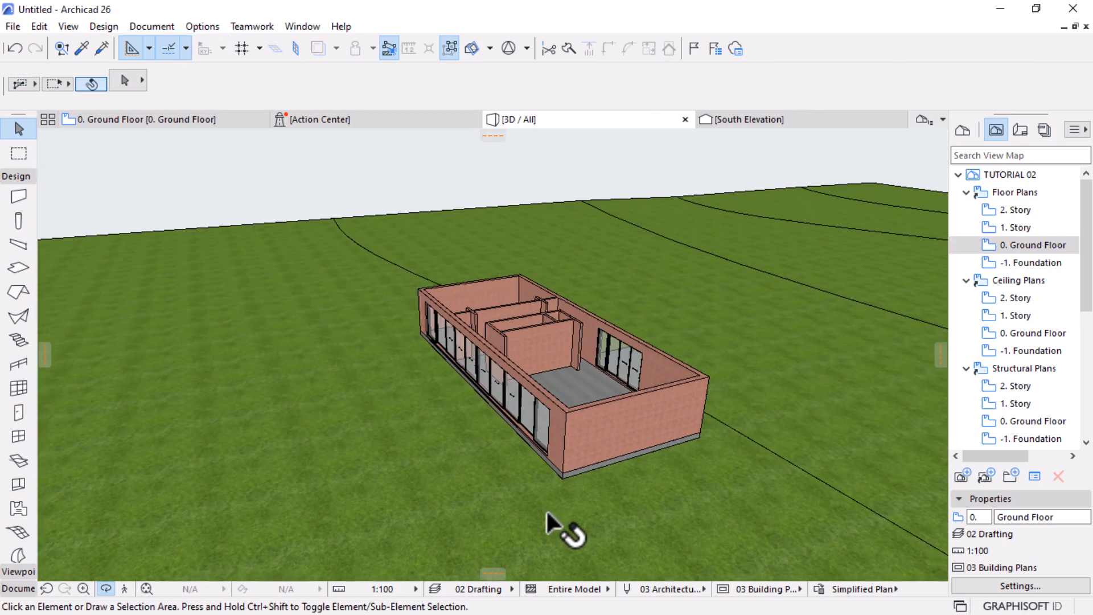
On the ground floor plan, choose Bed Layout 26 from the Furniture Layouts 26 library folder as the object to place
key(F2)
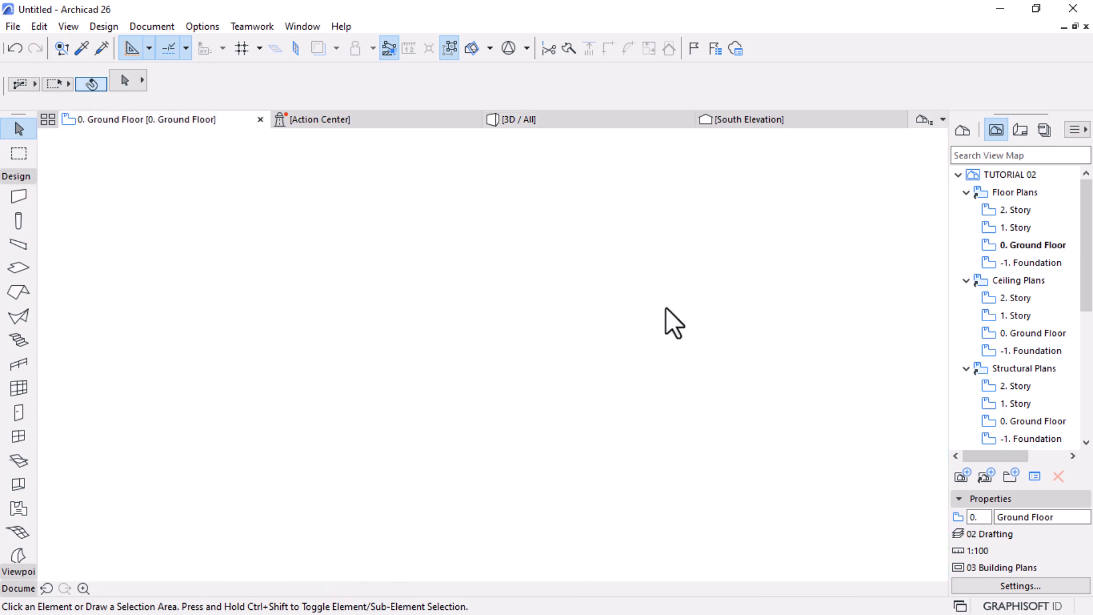
scroll(572, 274, down, 3)
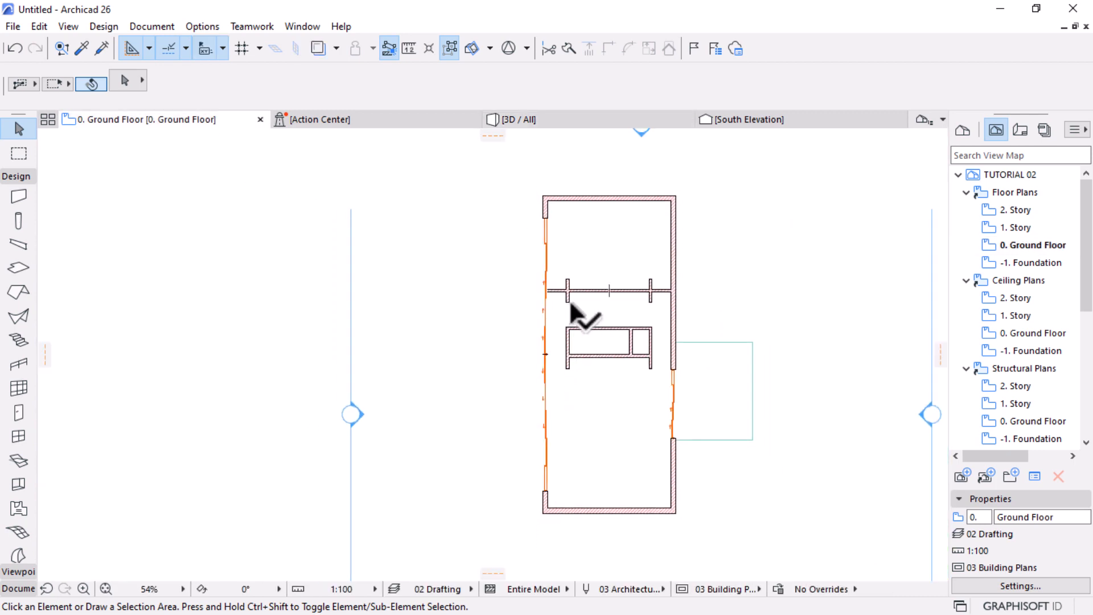
scroll(595, 367, up, 1)
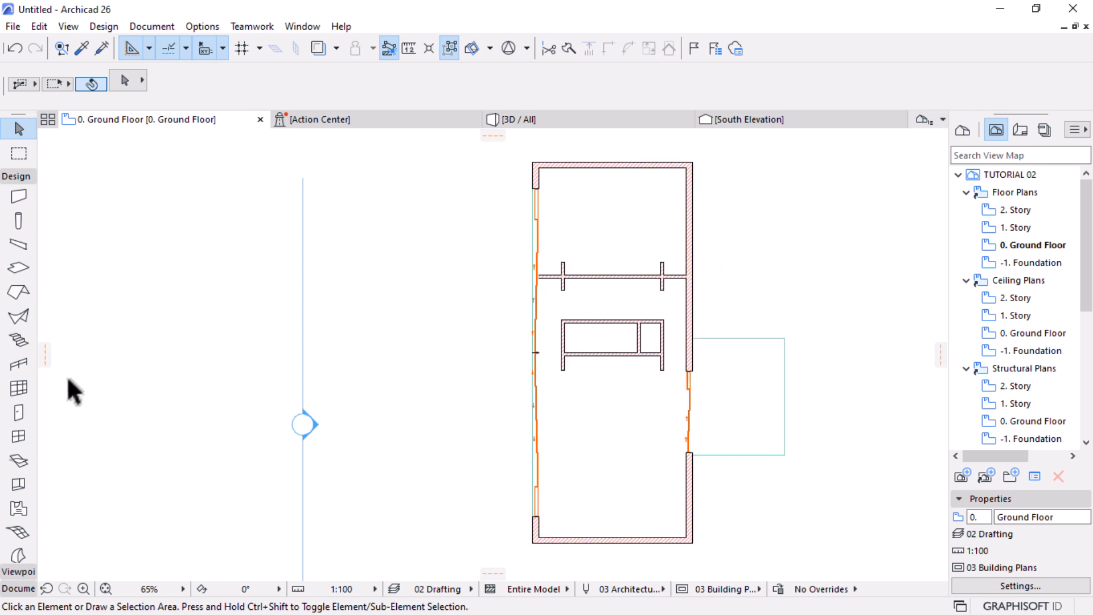
scroll(23, 552, down, 3)
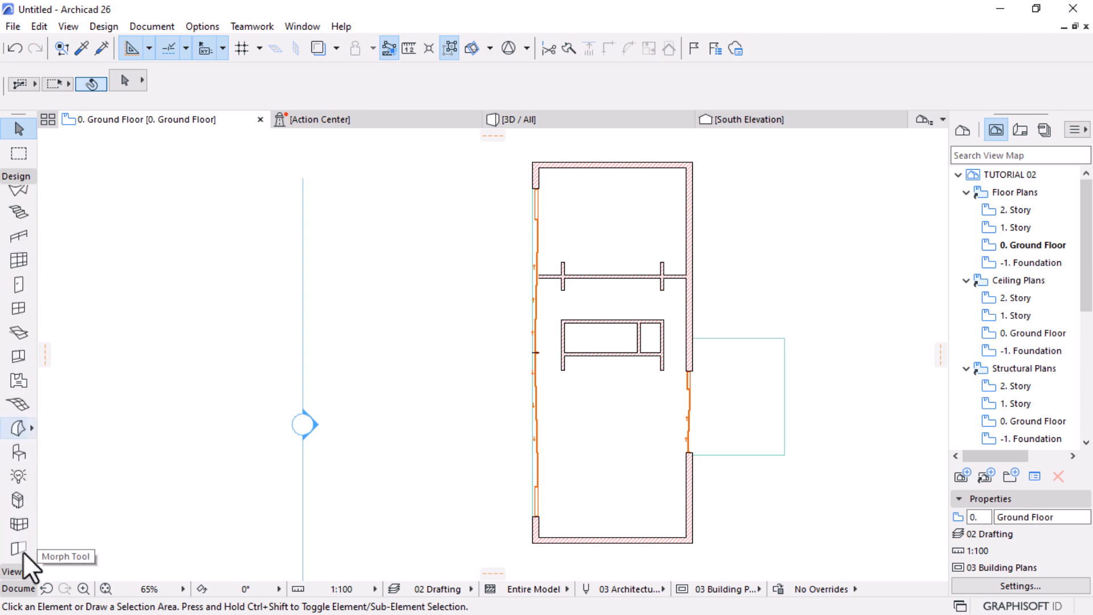
click(13, 455)
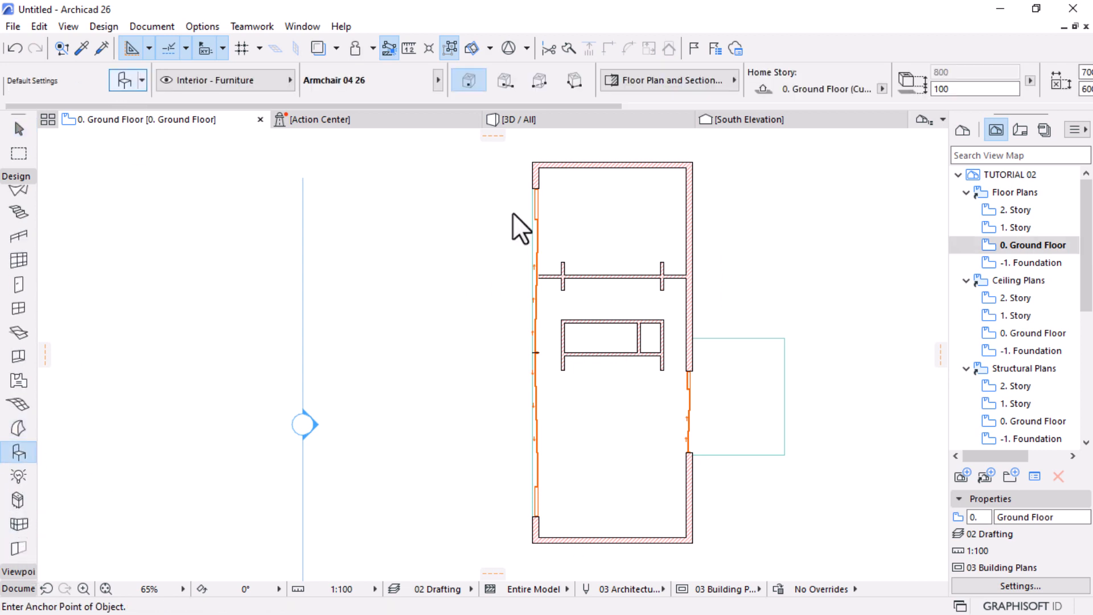
key(ctrl+t)
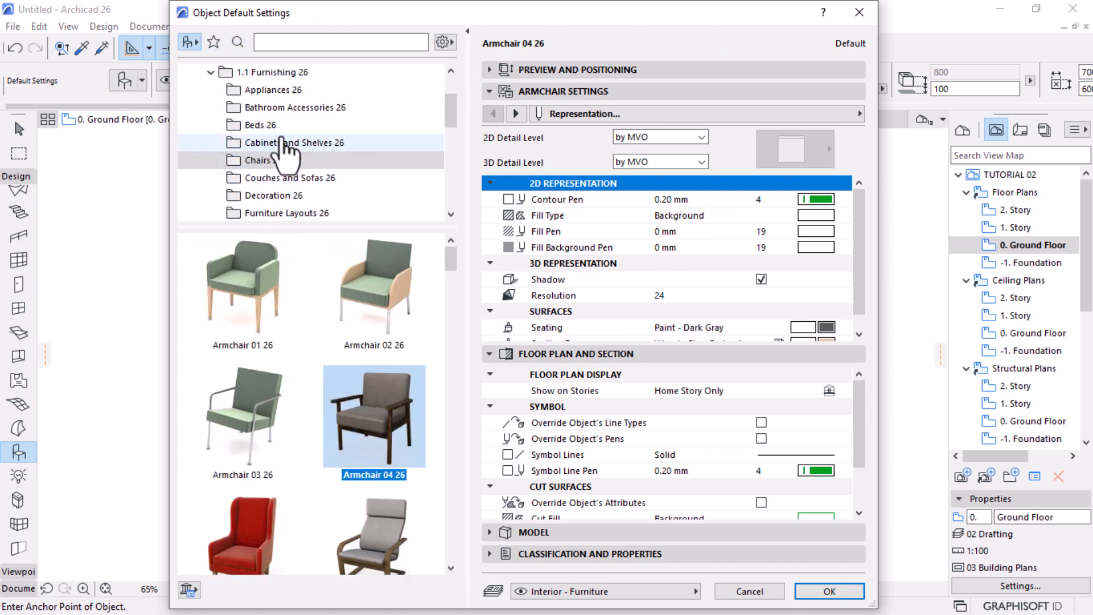
scroll(296, 262, down, 5)
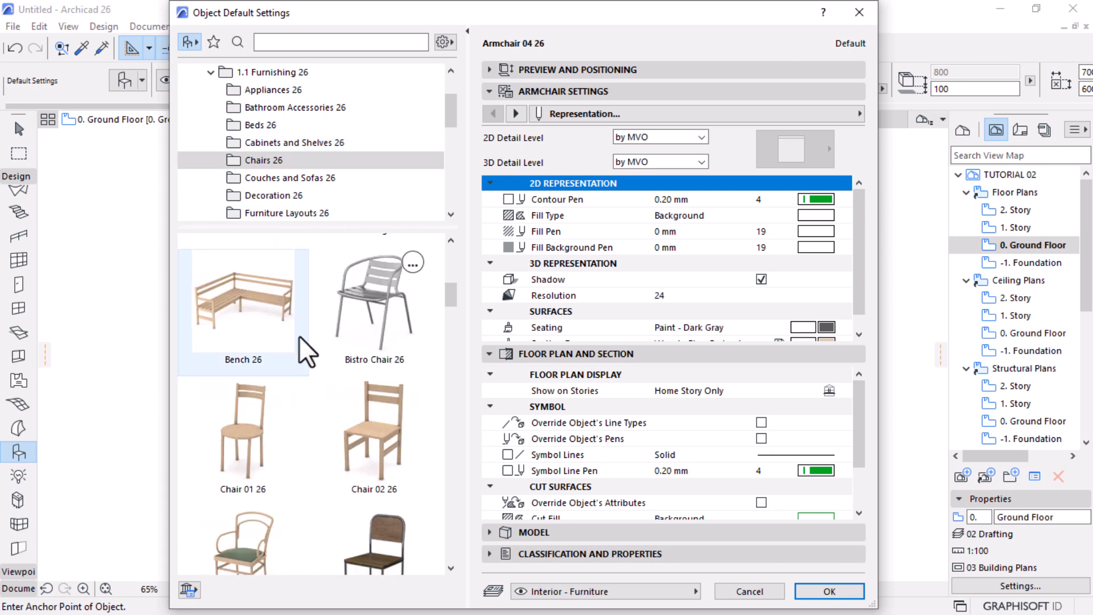
click(263, 126)
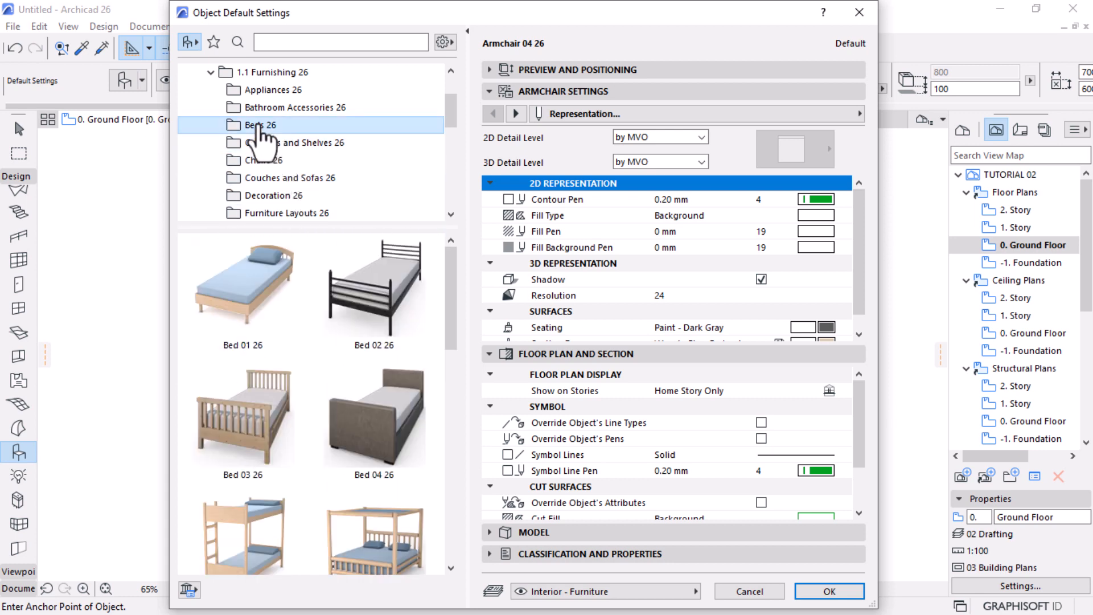
click(273, 213)
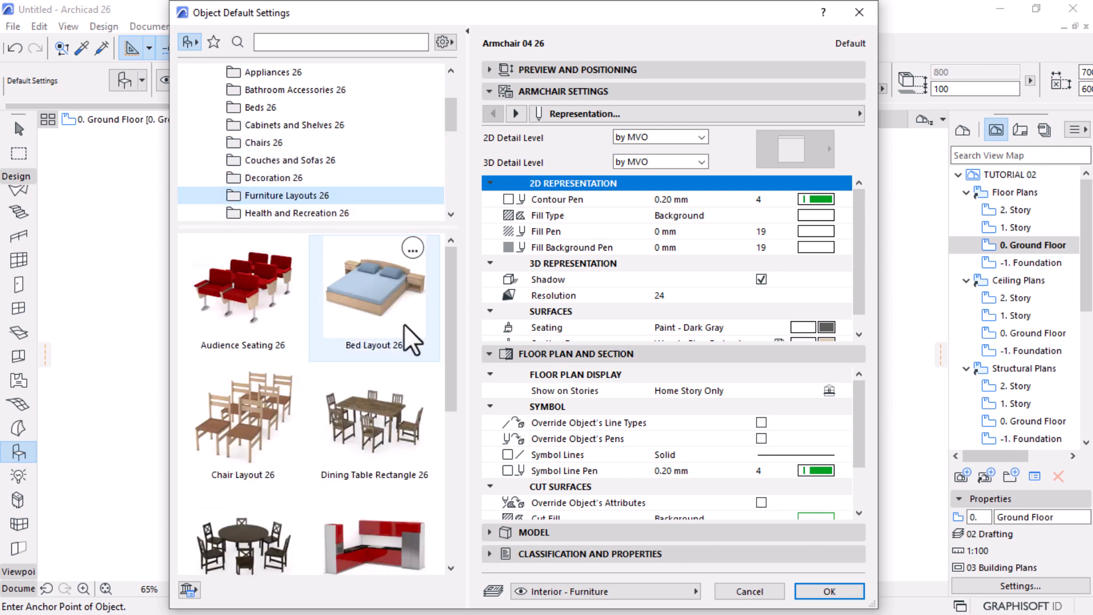
click(366, 301)
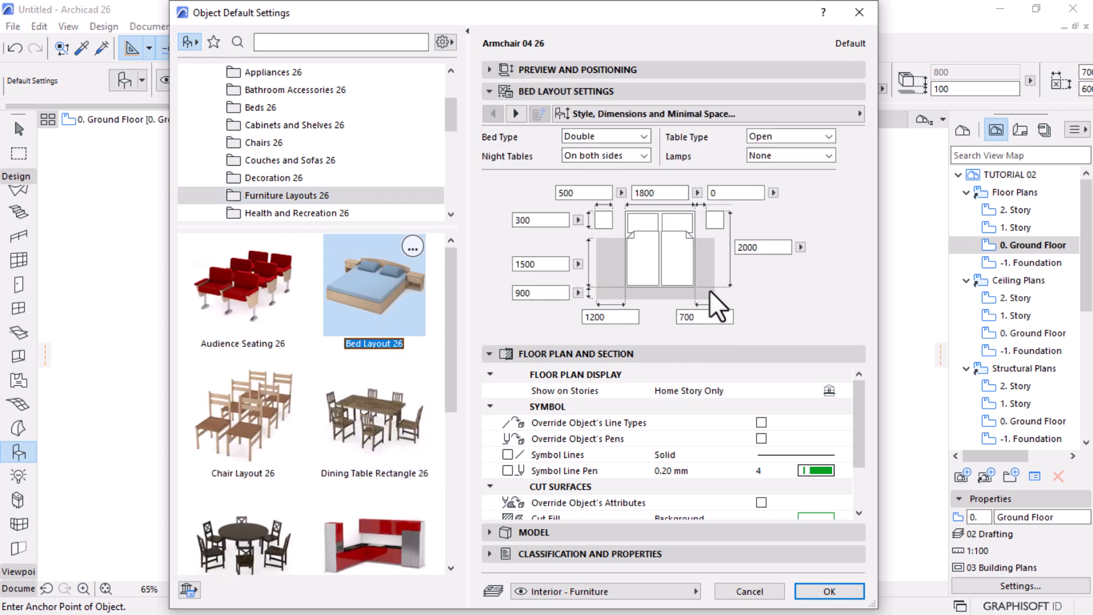
Review the Bed Layout 26 settings for headboard, night tables, lamp and 2D representation, keeping the 2D detail level by MVO
click(522, 114)
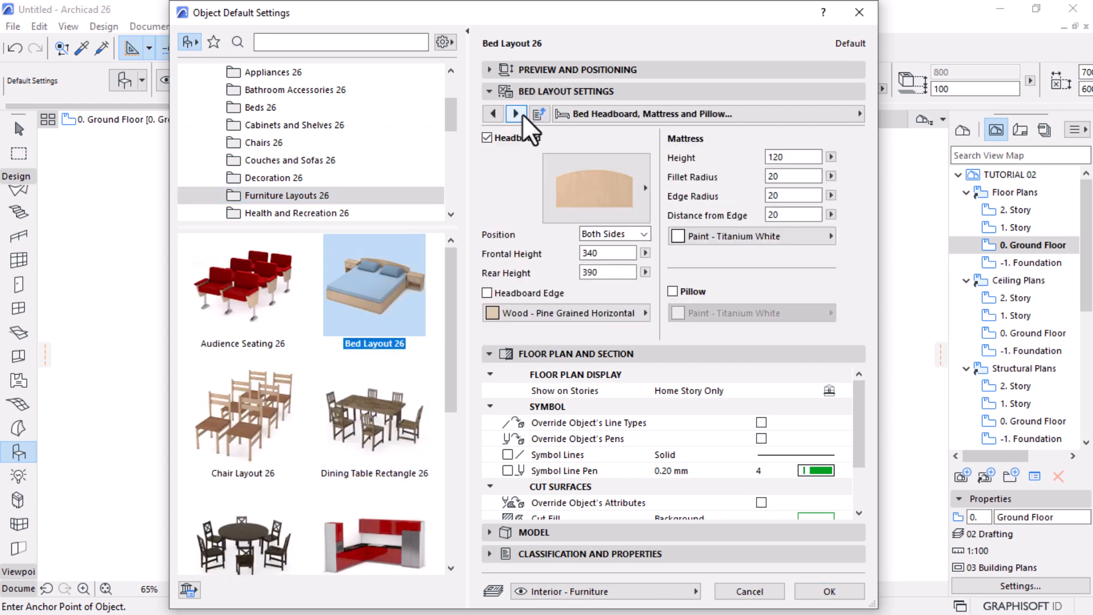
click(522, 114)
click(516, 114)
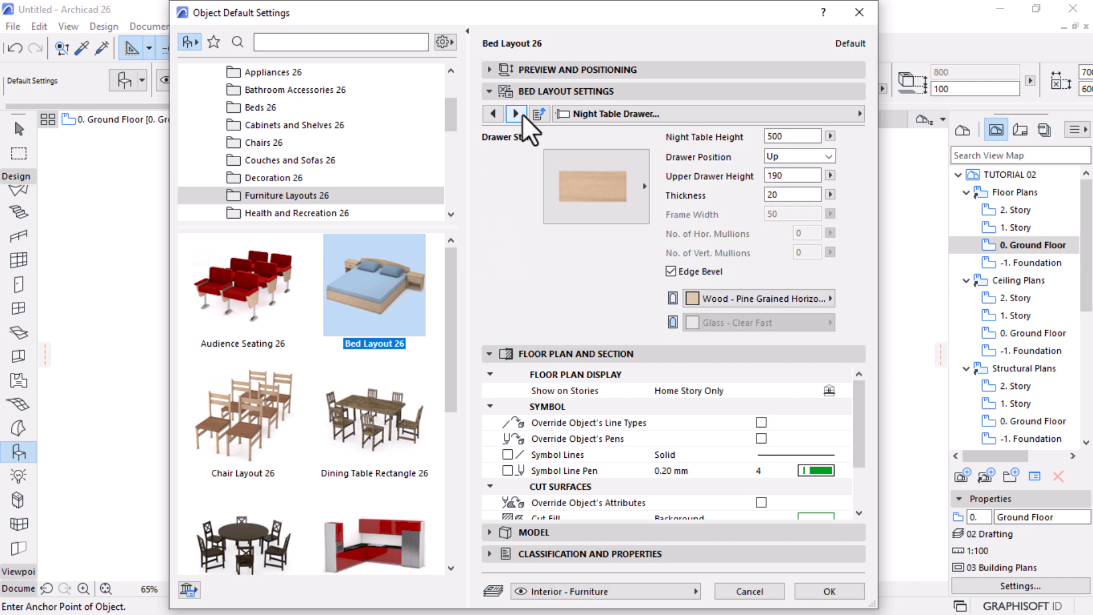
click(516, 114)
click(515, 114)
click(522, 114)
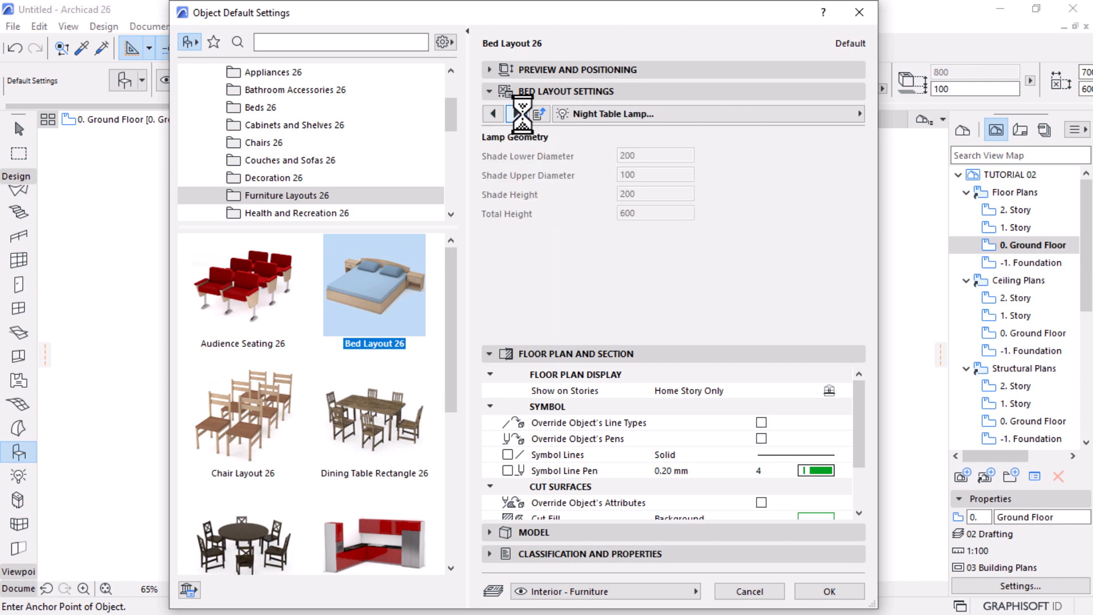
click(522, 114)
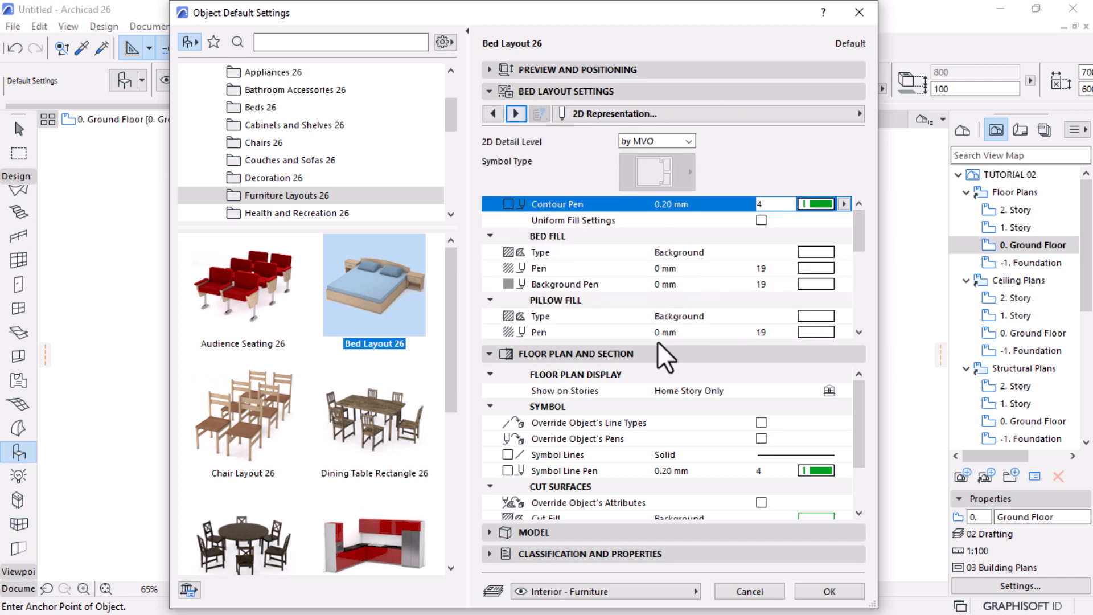
scroll(726, 467, down, 2)
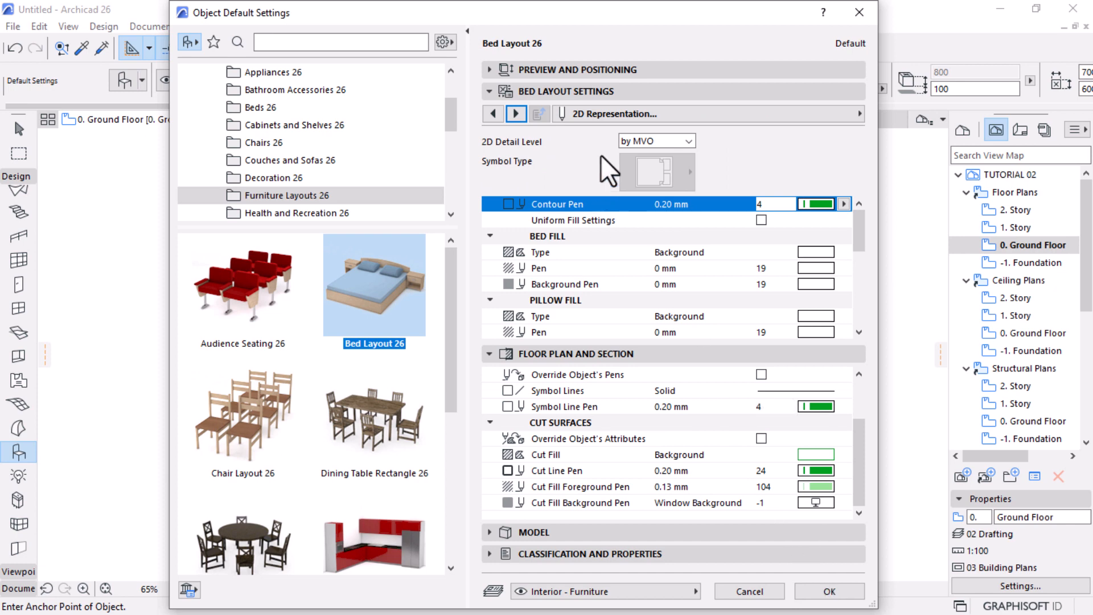
click(674, 140)
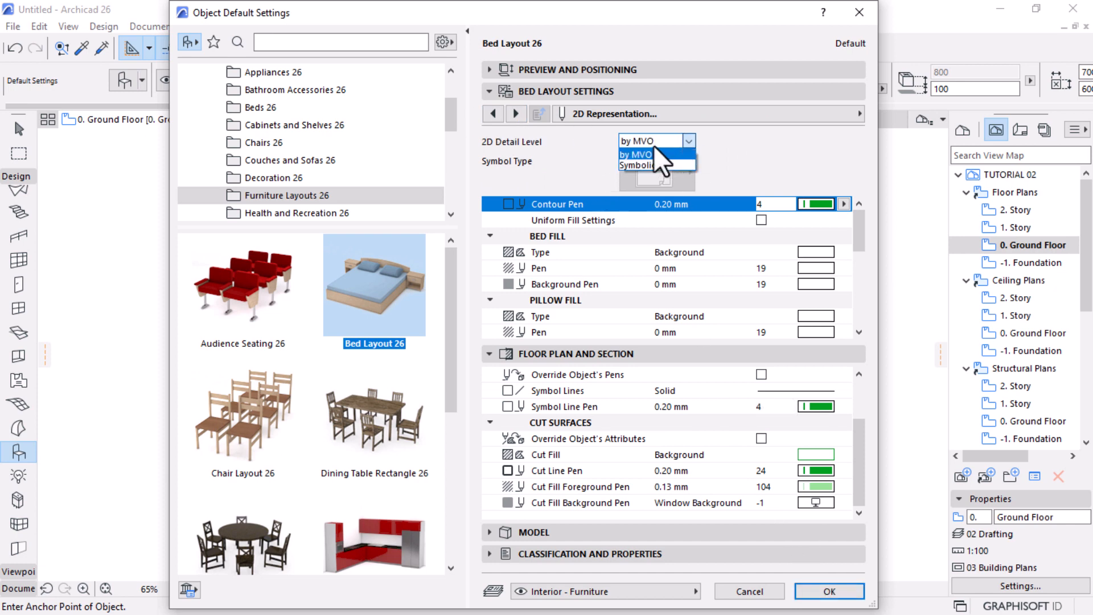
click(637, 155)
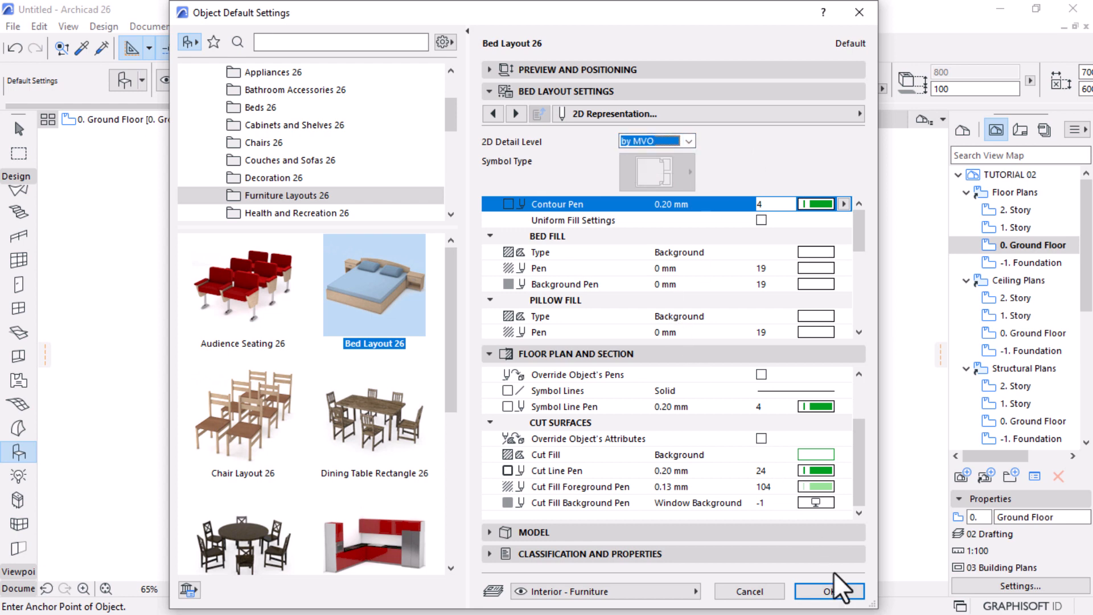
Place the double bed in the upper room and move it so its head edge meets the end wall's inner face
click(830, 591)
click(614, 179)
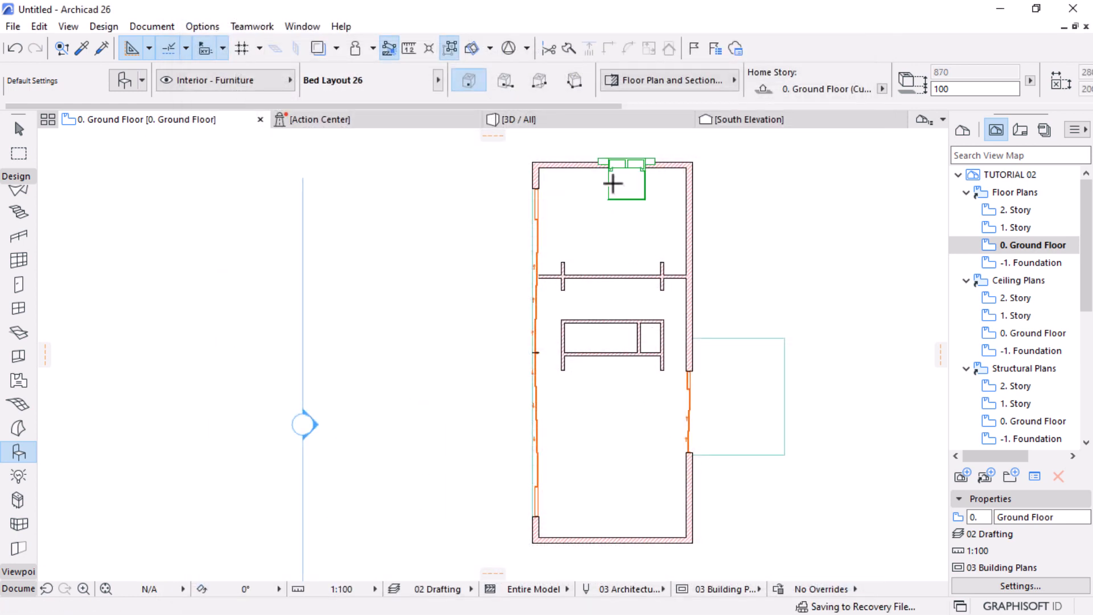
scroll(624, 142, up, 5)
click(16, 121)
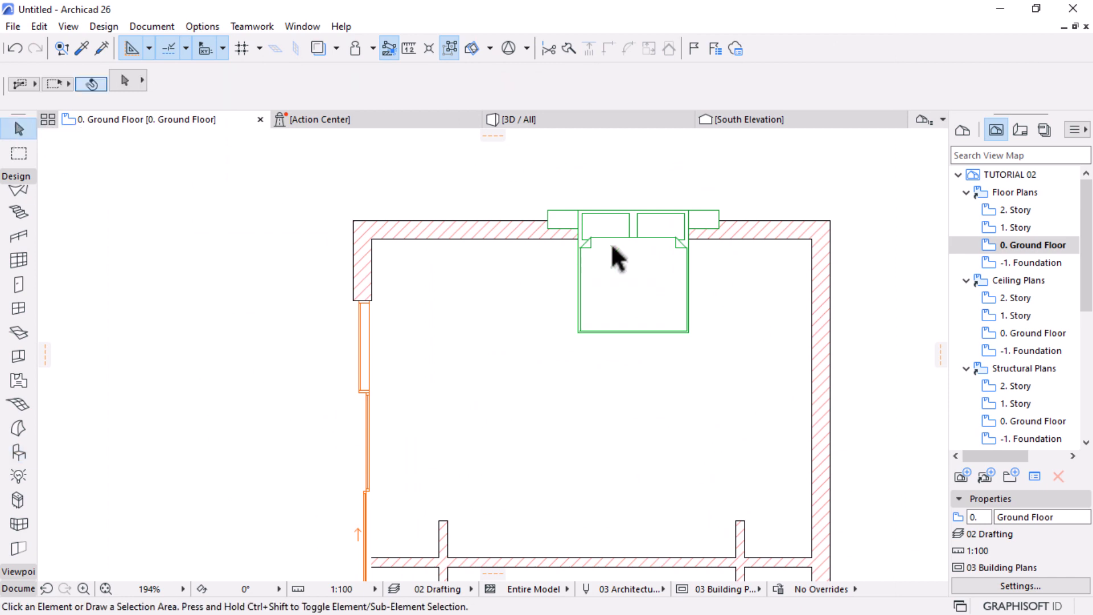
click(624, 234)
click(633, 210)
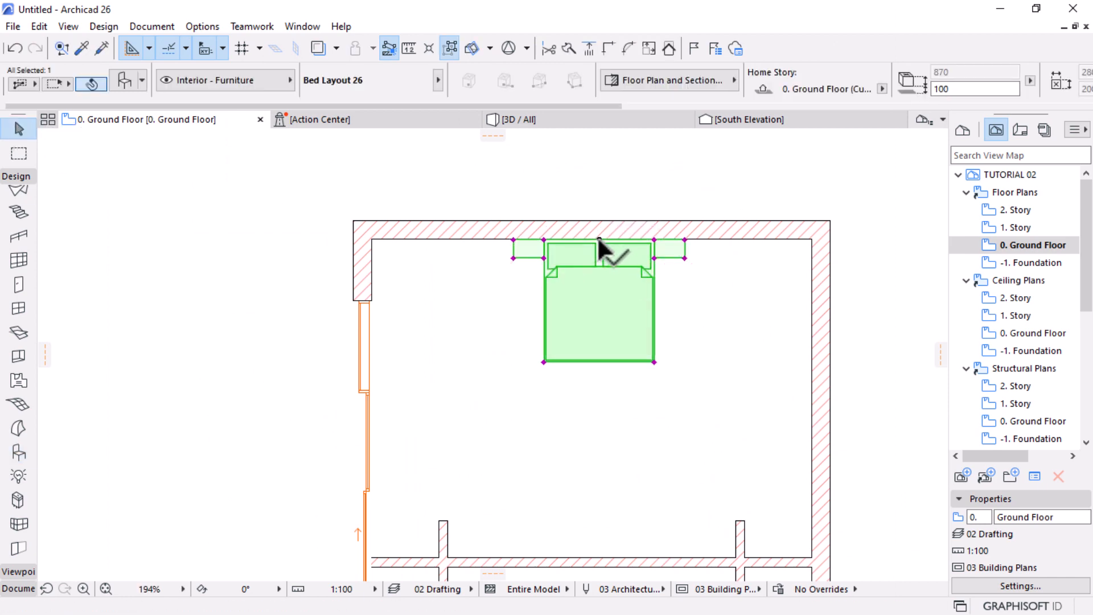
click(595, 239)
Move the double bed straight down by a short numeric distance to leave a gap behind its headboard
scroll(637, 228, up, 5)
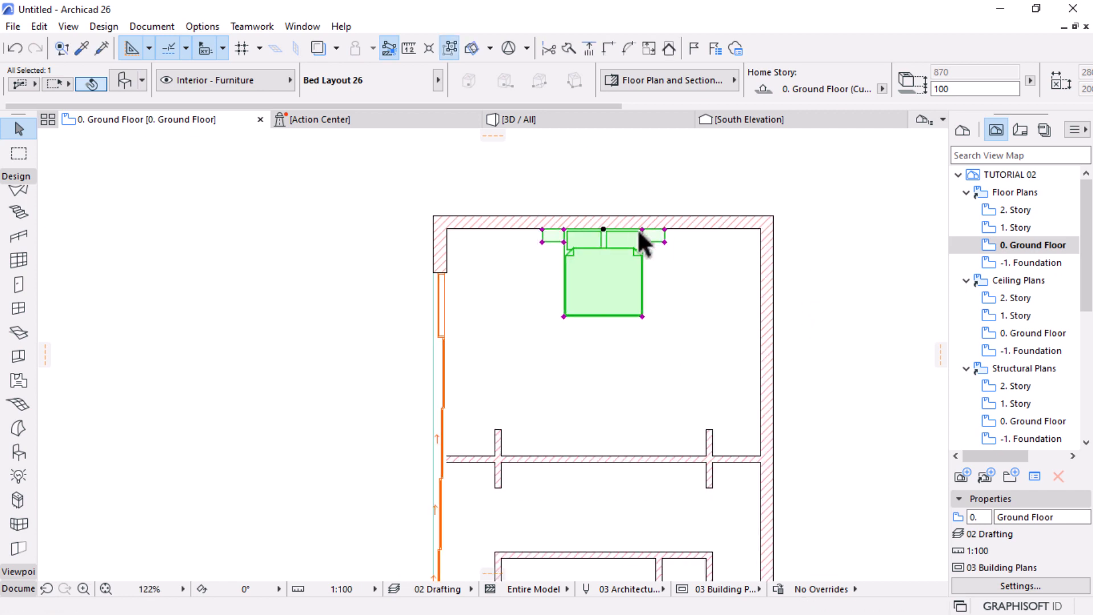
scroll(615, 196, down, 3)
scroll(712, 275, up, 4)
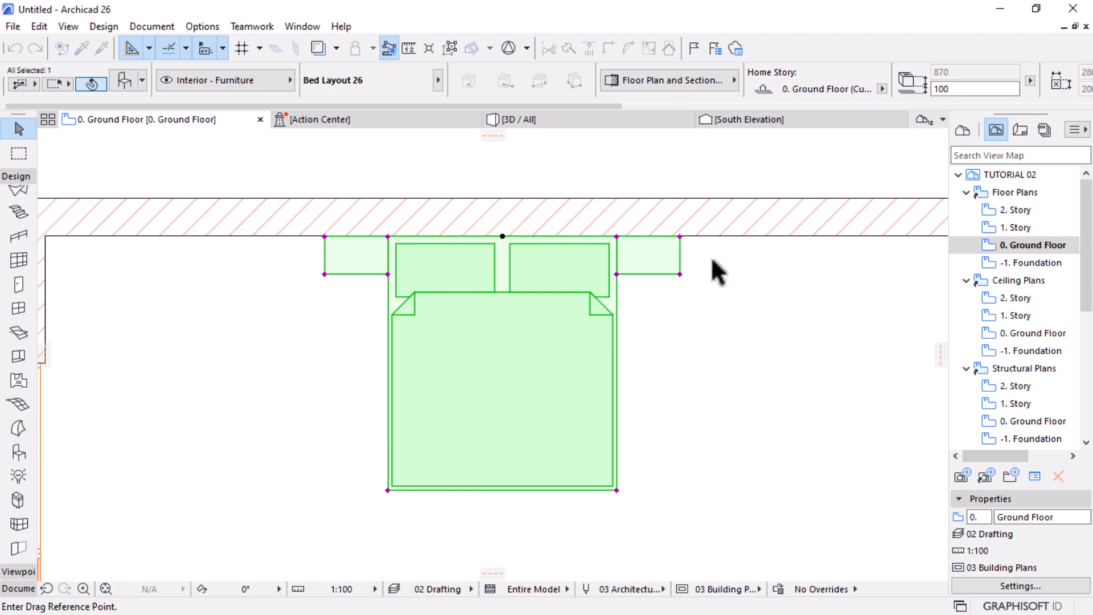
click(706, 256)
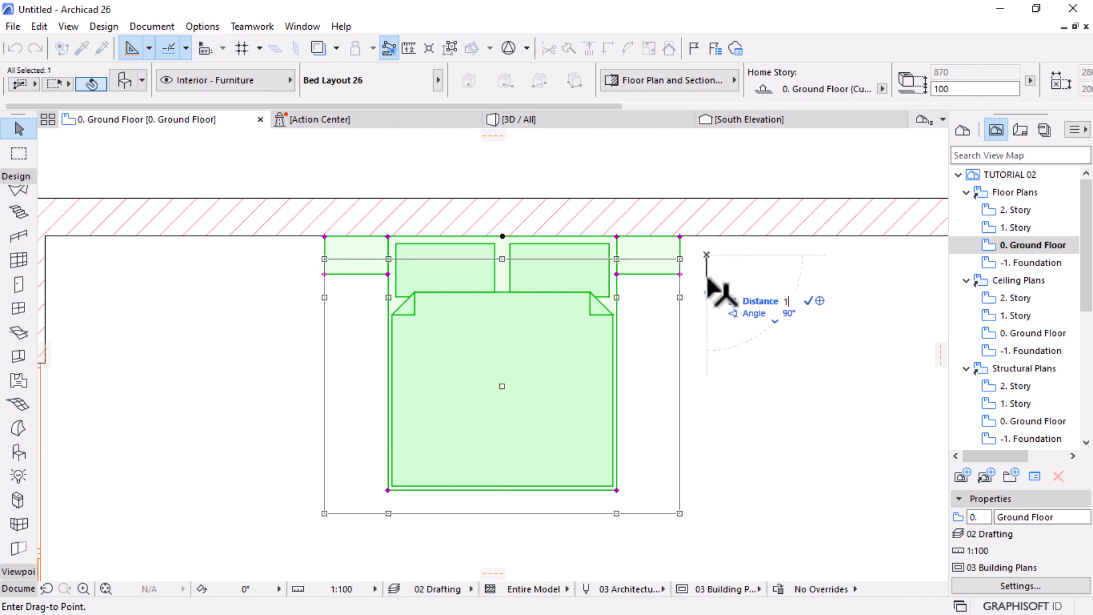
key(Return)
scroll(626, 276, down, 6)
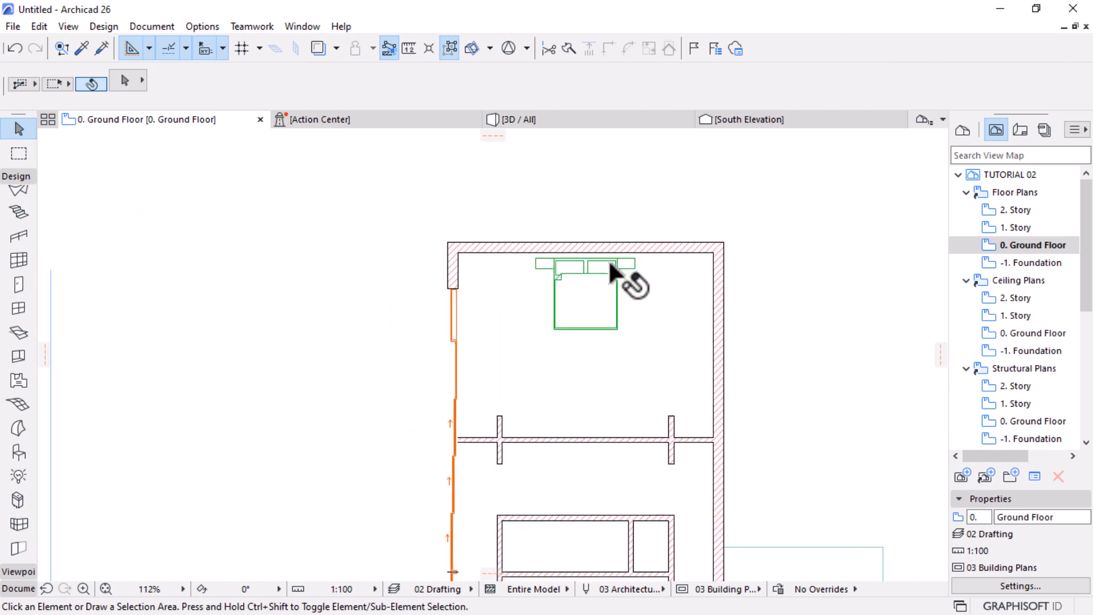
Choose Wardrobe 01 26 from the Cabinets and Shelves 26 library folder as the object to place
scroll(626, 362, up, 2)
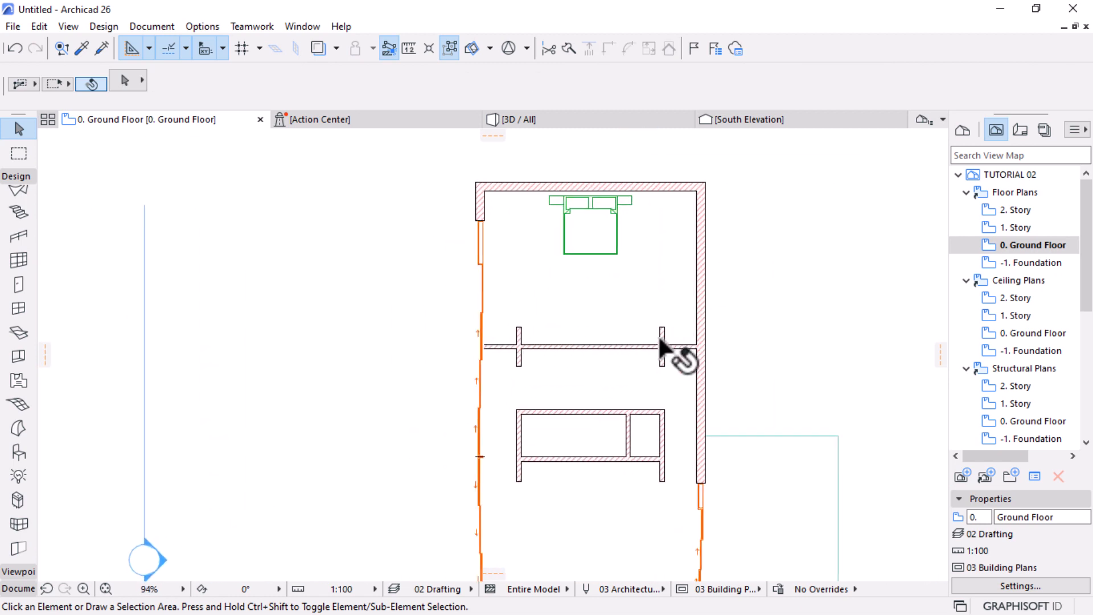
scroll(565, 322, up, 1)
scroll(569, 327, up, 2)
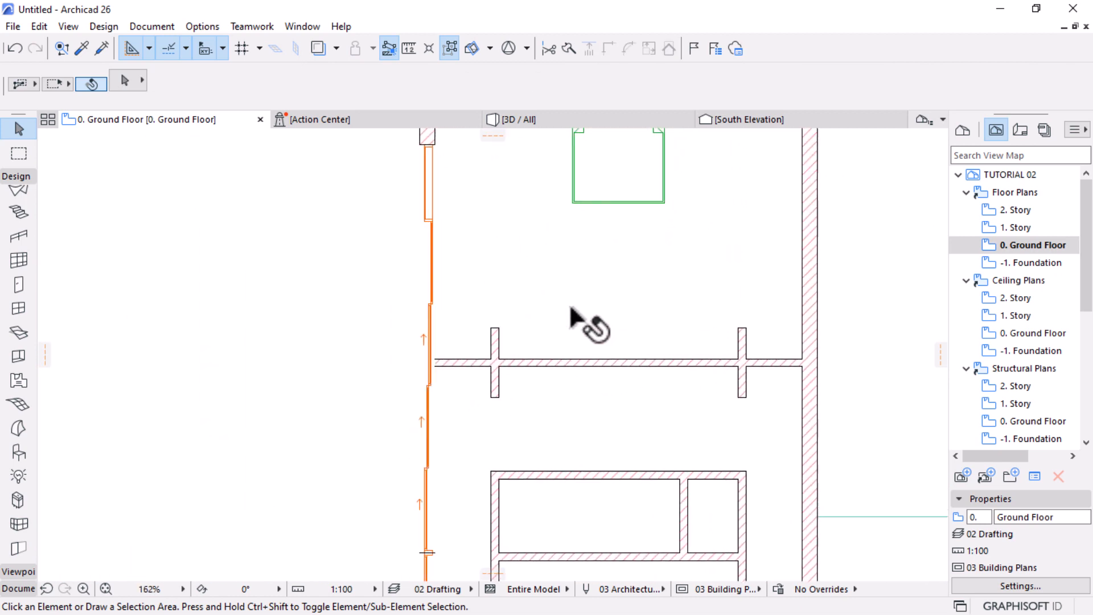
alt+click(604, 197)
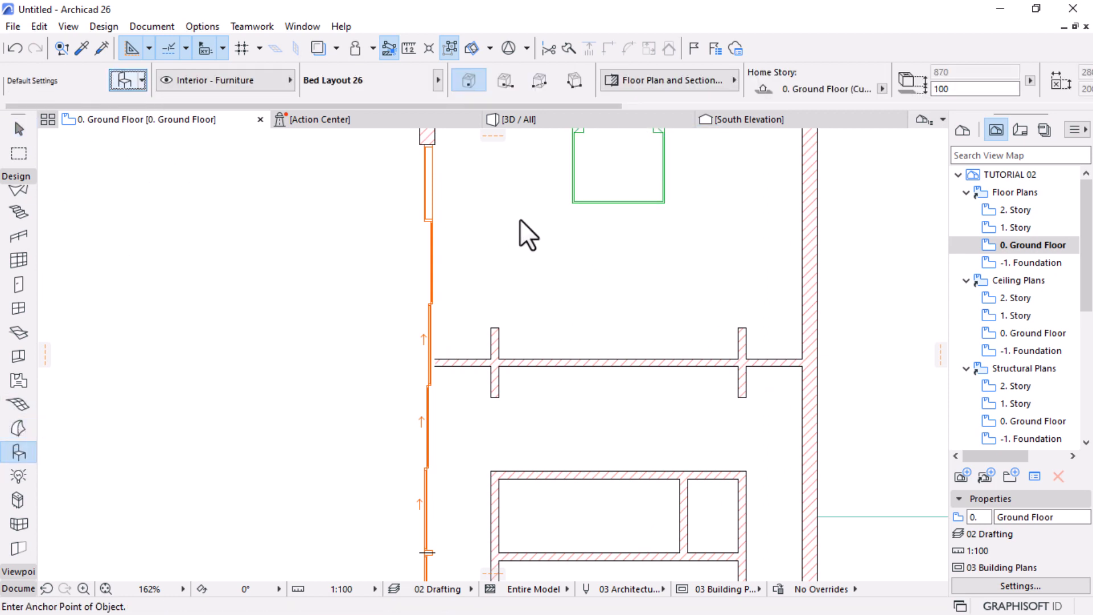
key(ctrl+t)
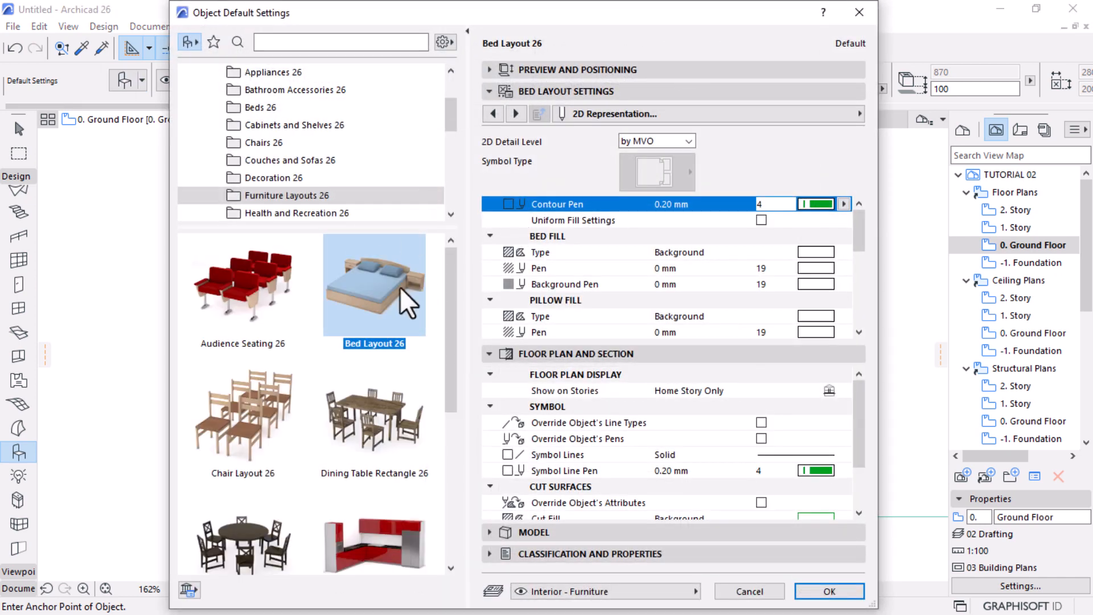
scroll(378, 353, down, 3)
scroll(378, 354, up, 2)
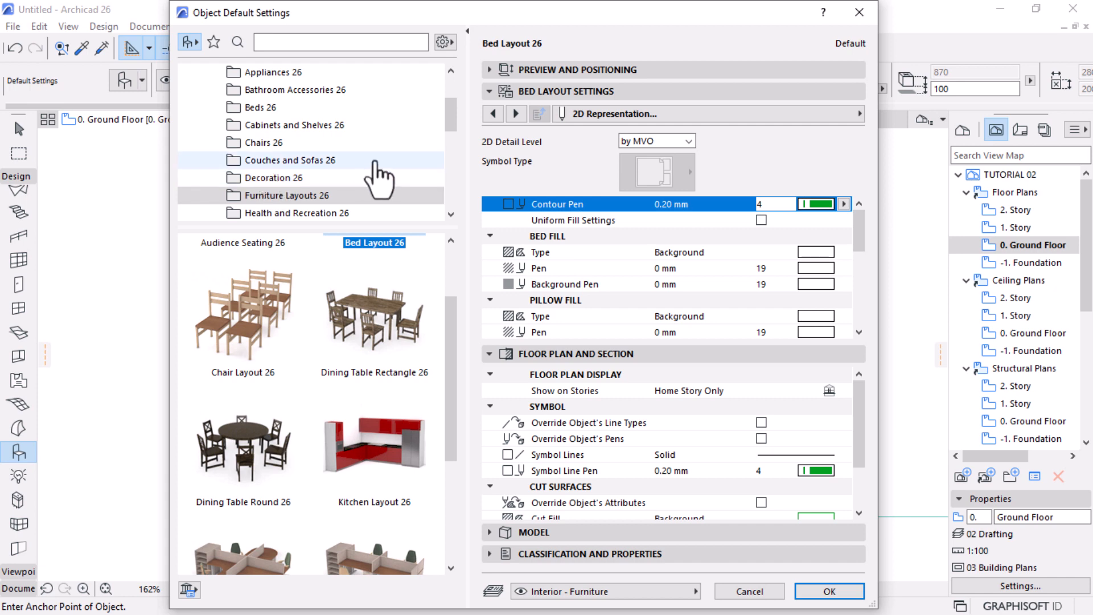
click(364, 124)
scroll(408, 368, down, 4)
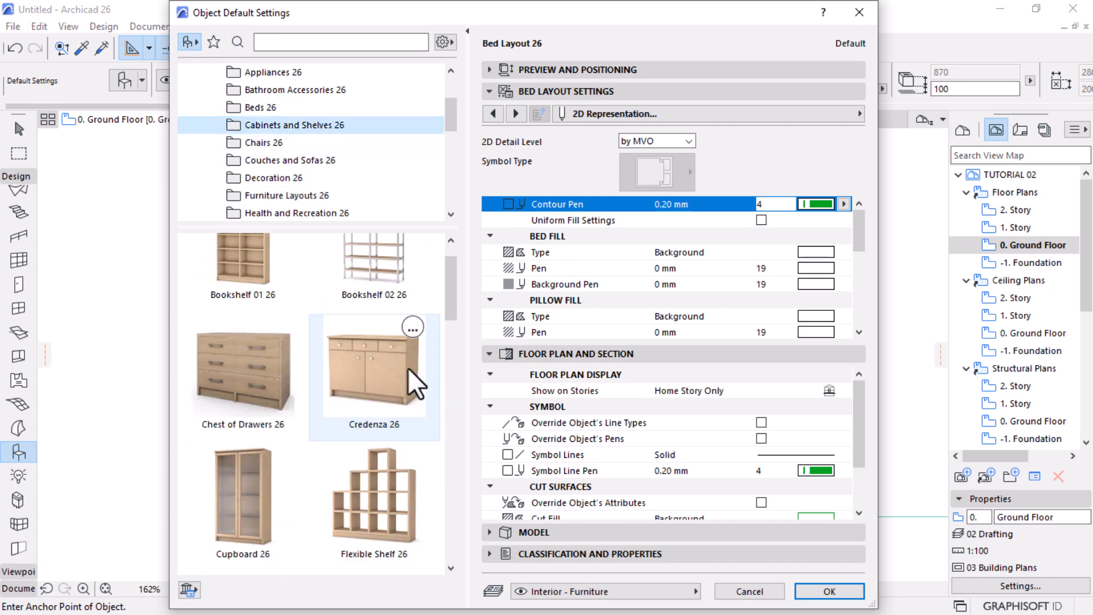
scroll(408, 368, down, 10)
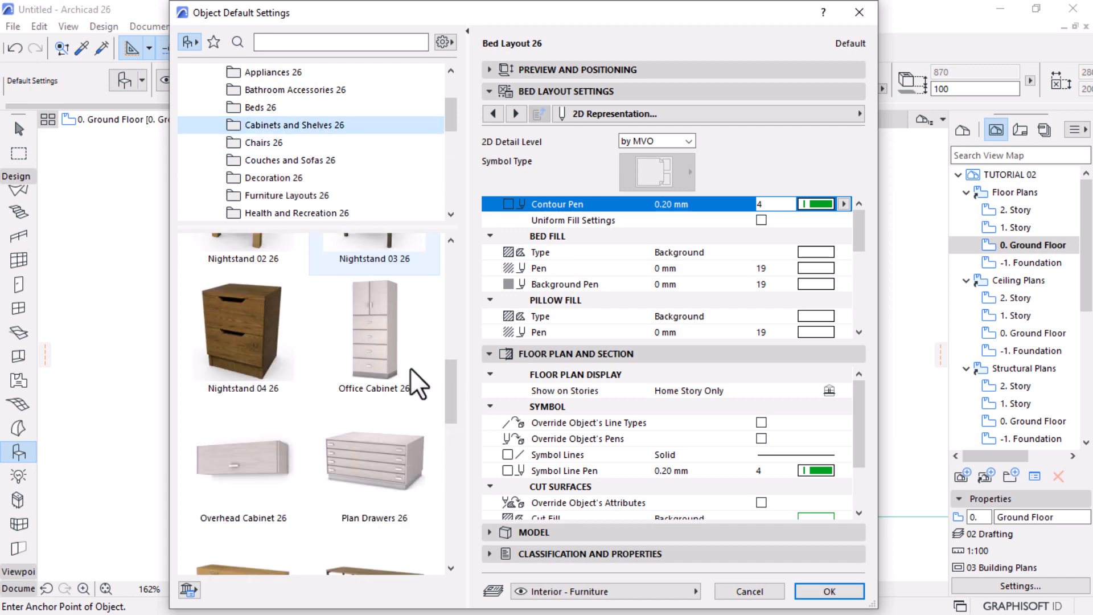
scroll(411, 367, down, 2)
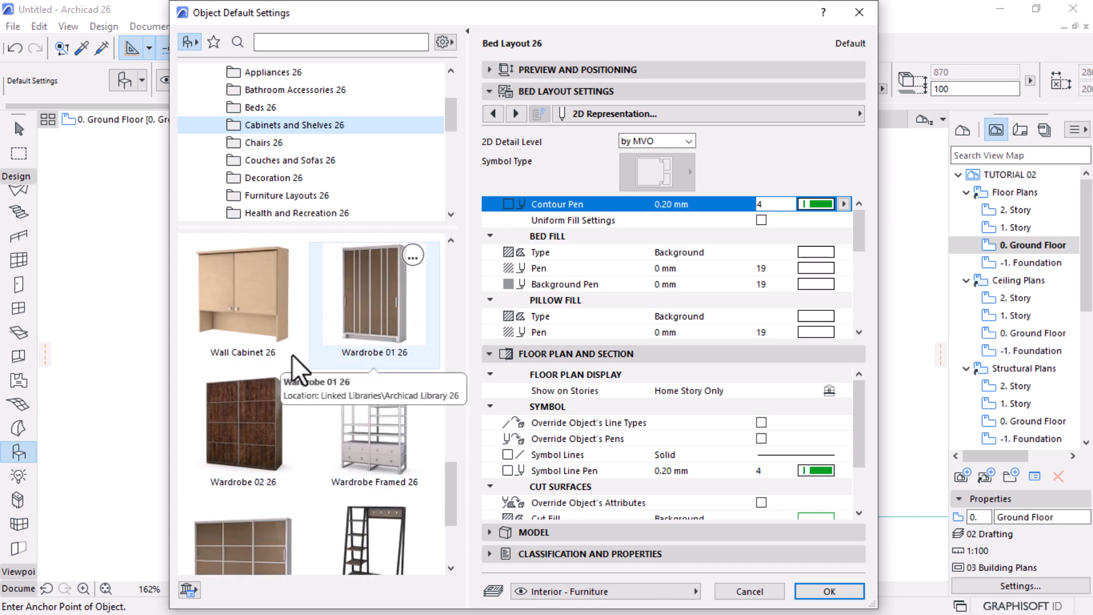
click(271, 398)
click(367, 303)
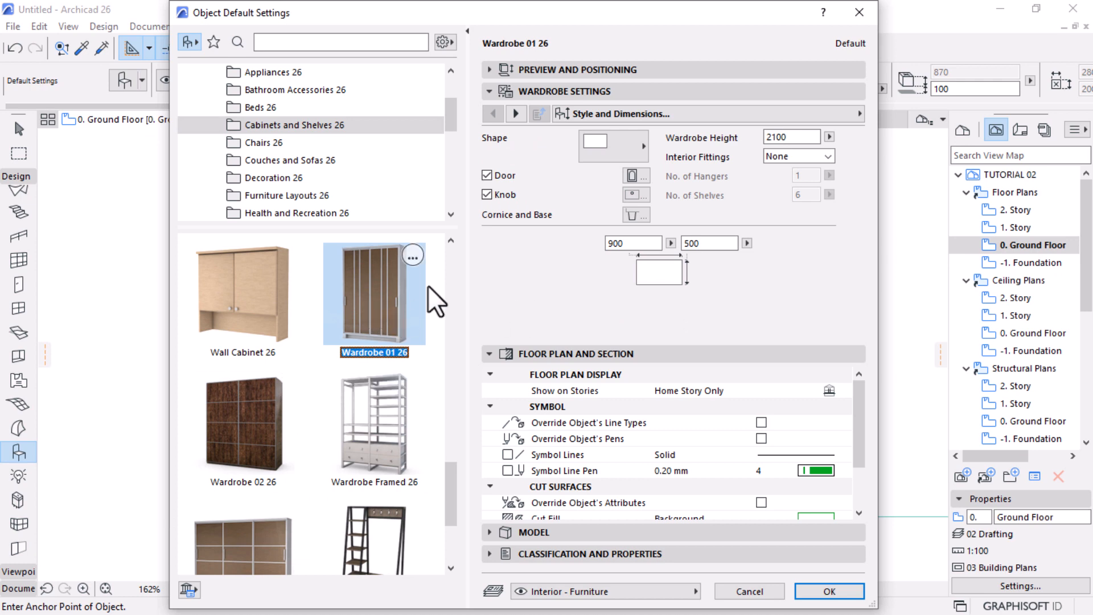
Set the wardrobe's 2D detail level to Symbolic with the symbol type showing two partly open doors, and accept the settings
click(625, 160)
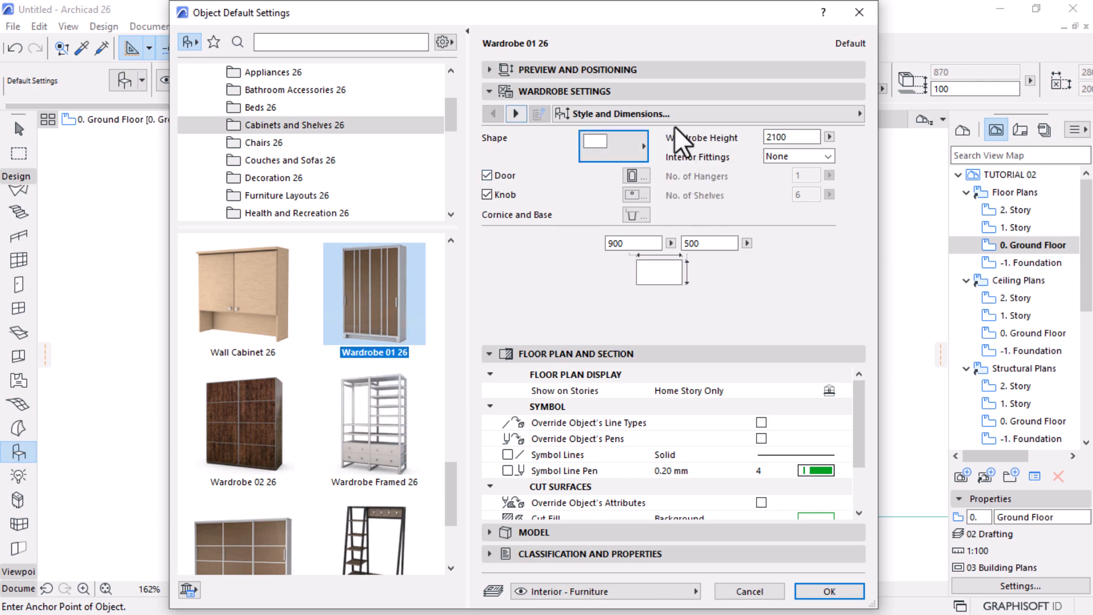
click(821, 120)
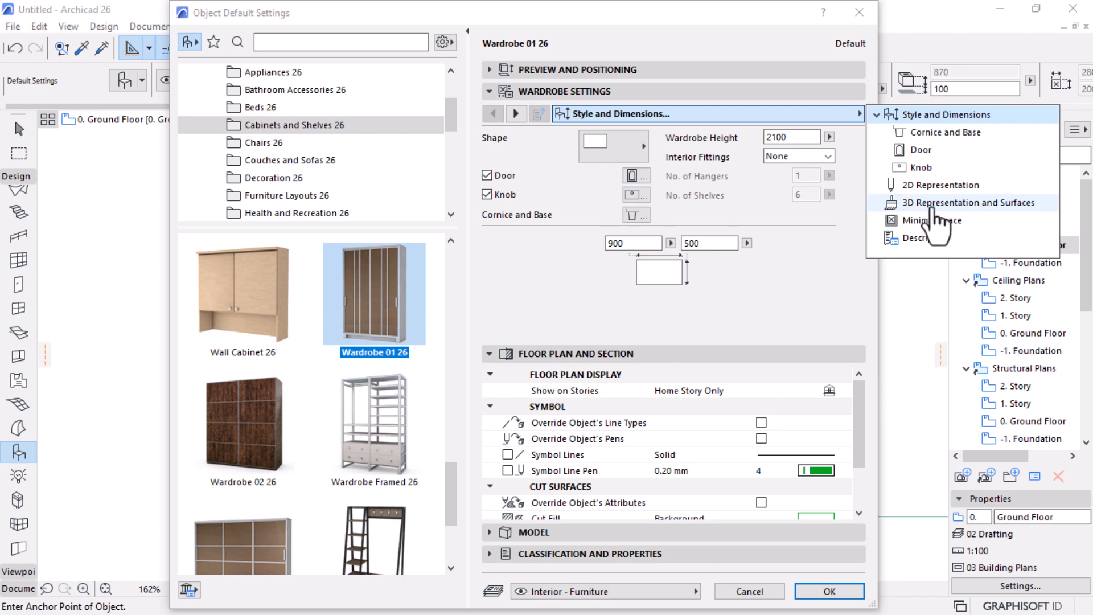
click(937, 186)
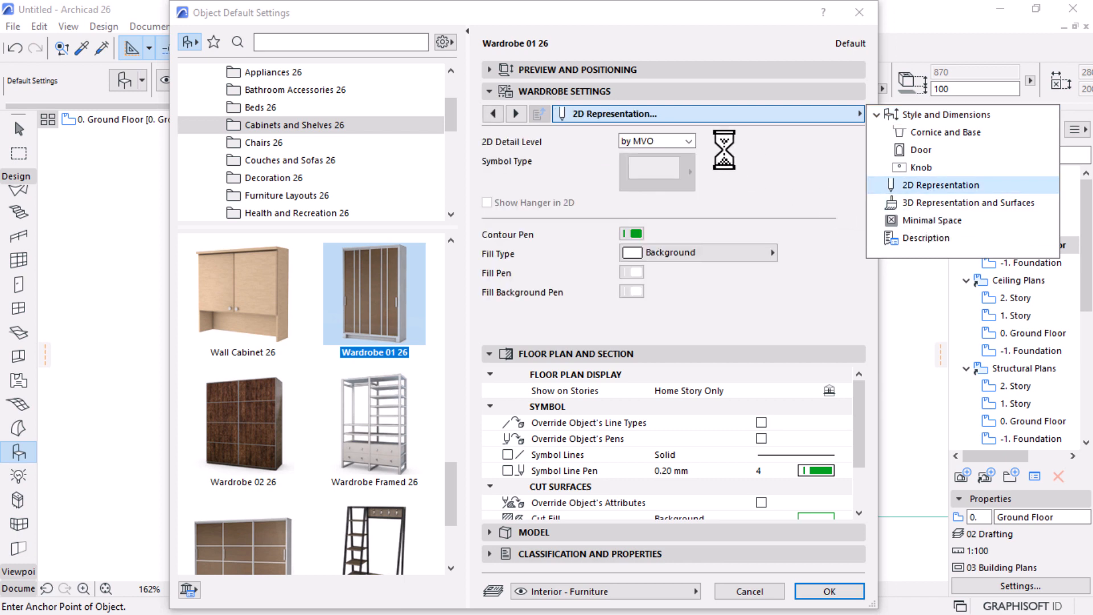
click(688, 141)
click(666, 164)
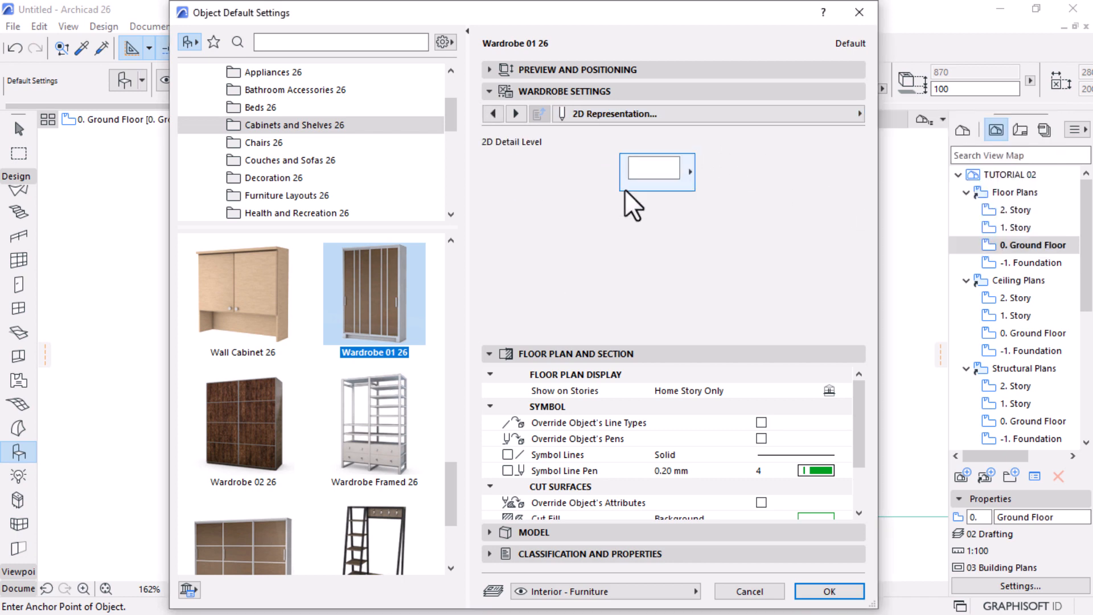
click(668, 181)
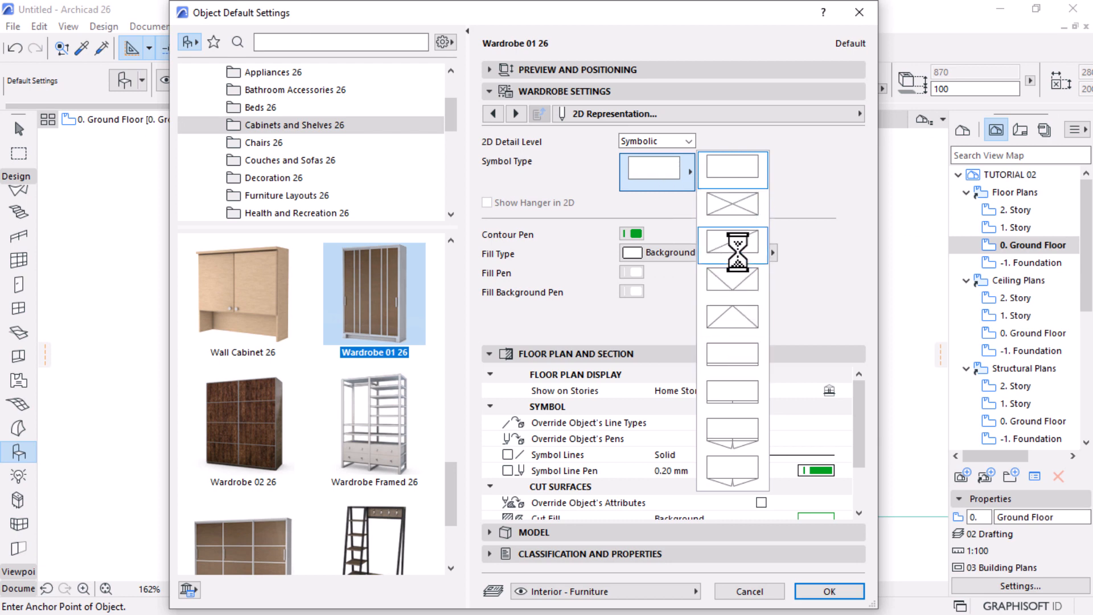
click(733, 433)
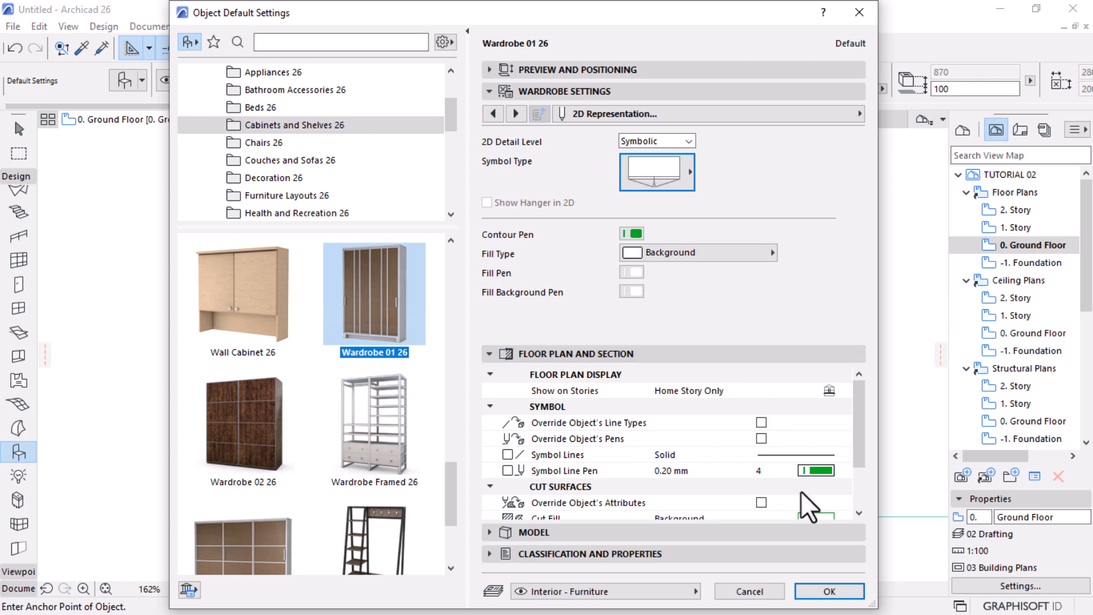
click(830, 590)
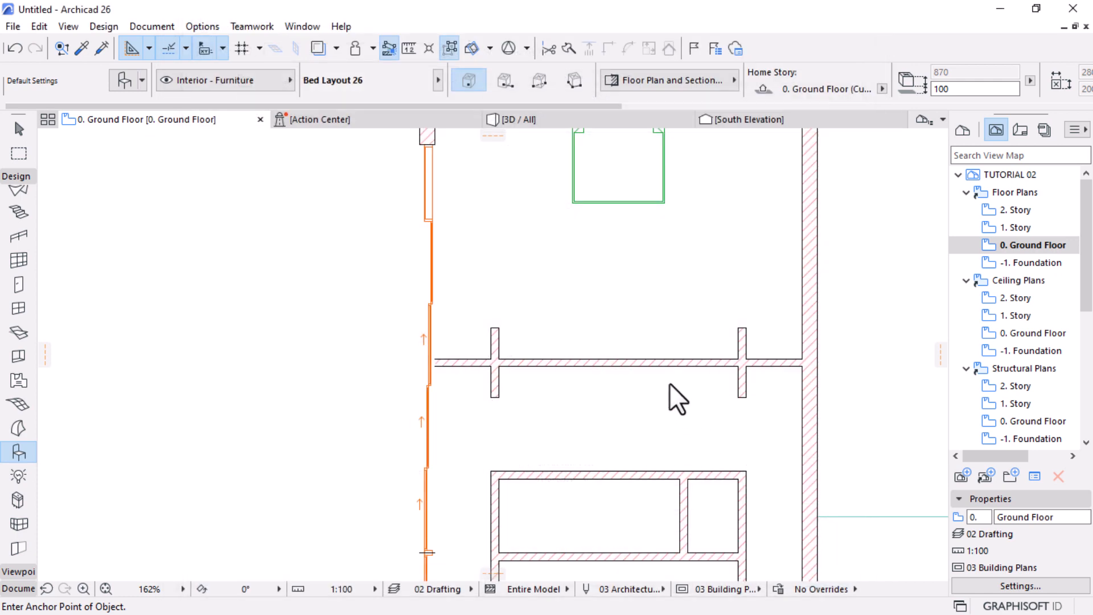
Place the wardrobe above the bedroom's partition wall and mirror it about its horizontal centre axis so its doors face the bed
click(569, 326)
scroll(569, 326, up, 3)
key(Escape)
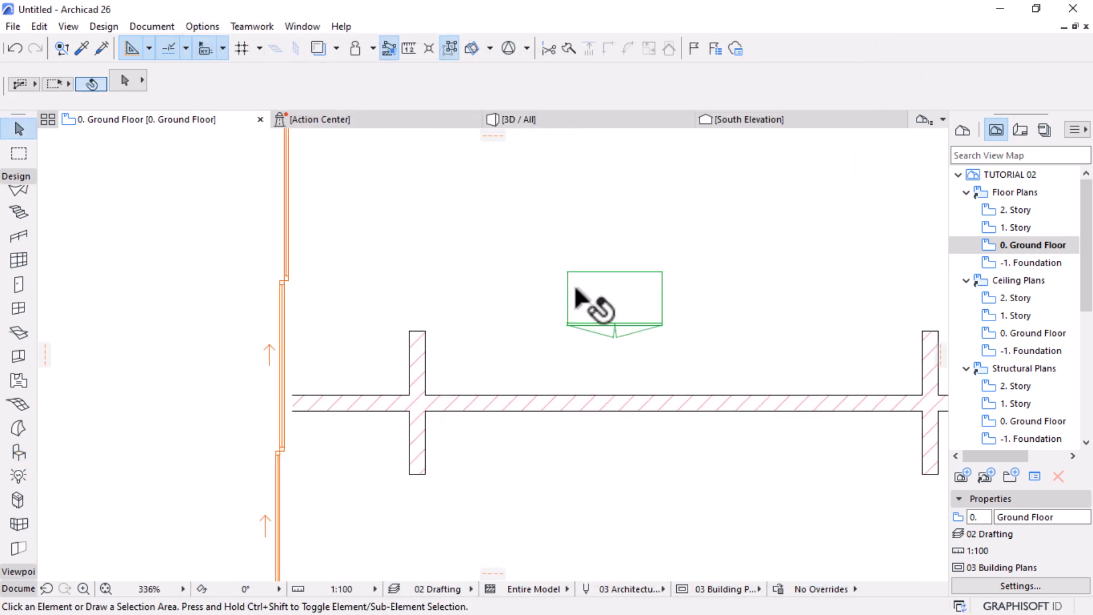
click(575, 291)
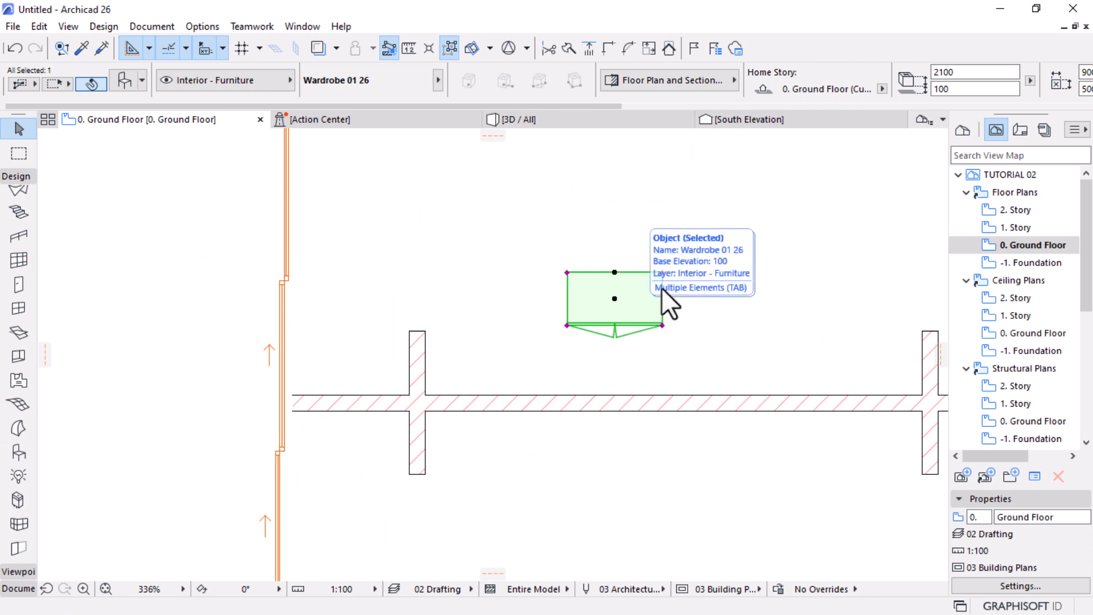
click(614, 298)
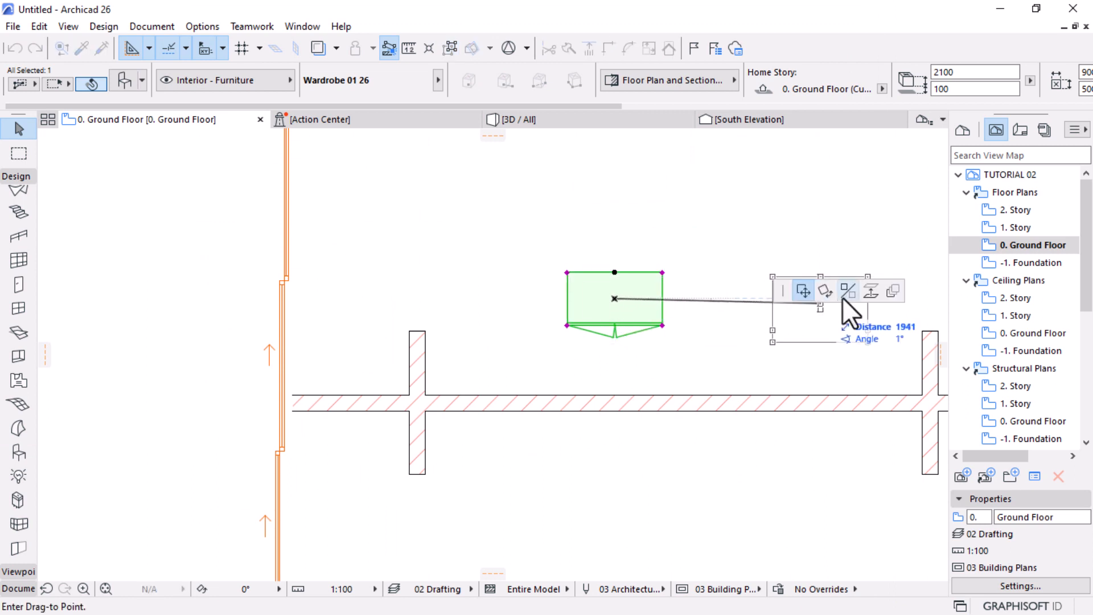
click(846, 294)
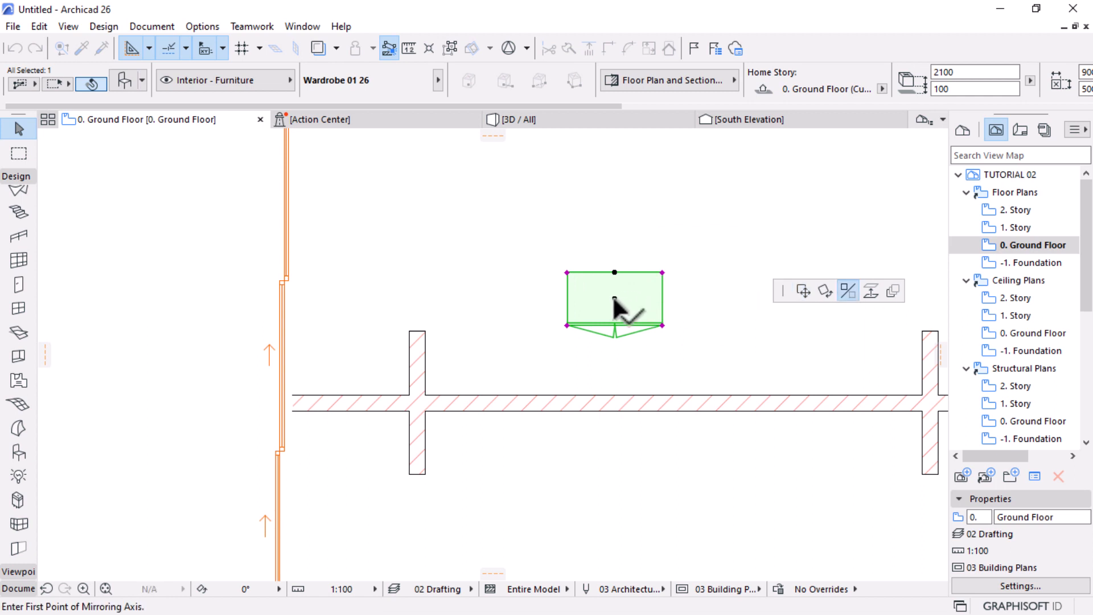
click(614, 299)
click(416, 298)
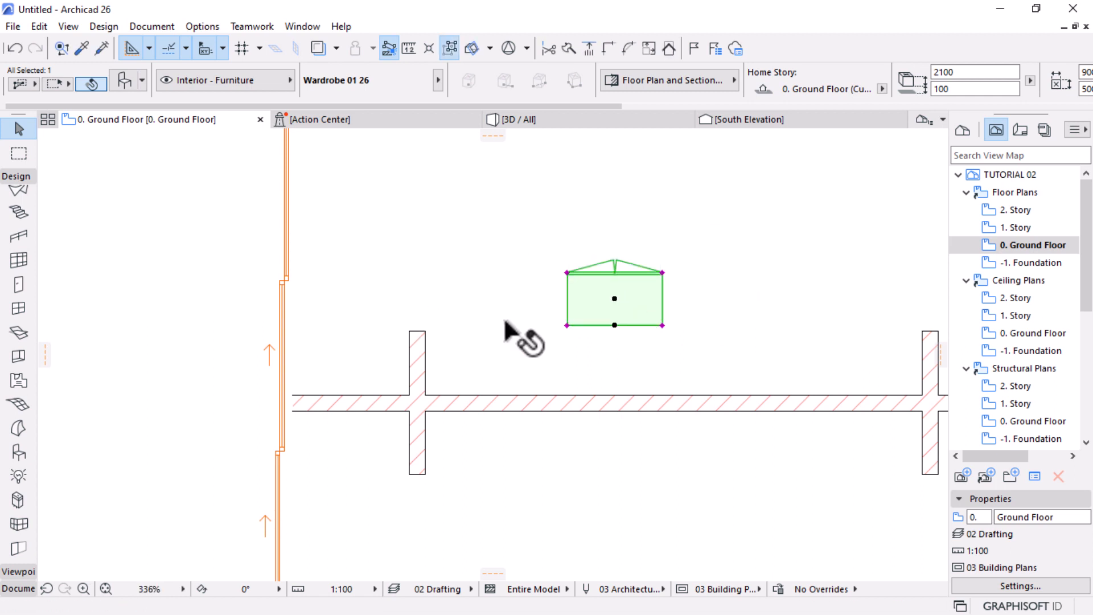
Move the wardrobe by its back corner into the corner between the partition wall and the wall stub nearest the sliding doors
click(567, 325)
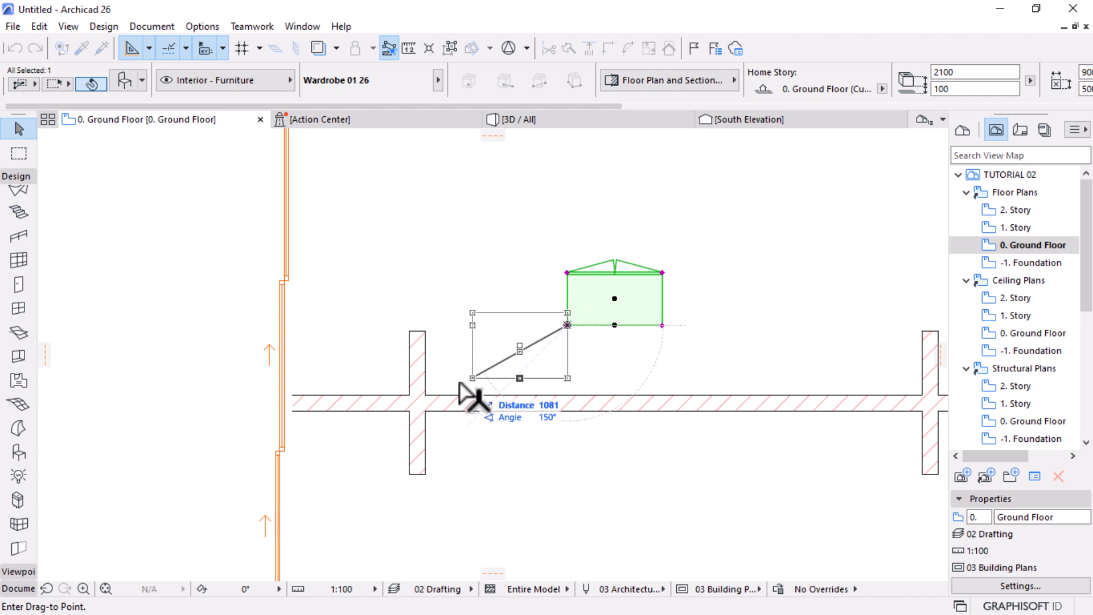
click(430, 395)
scroll(430, 395, down, 1)
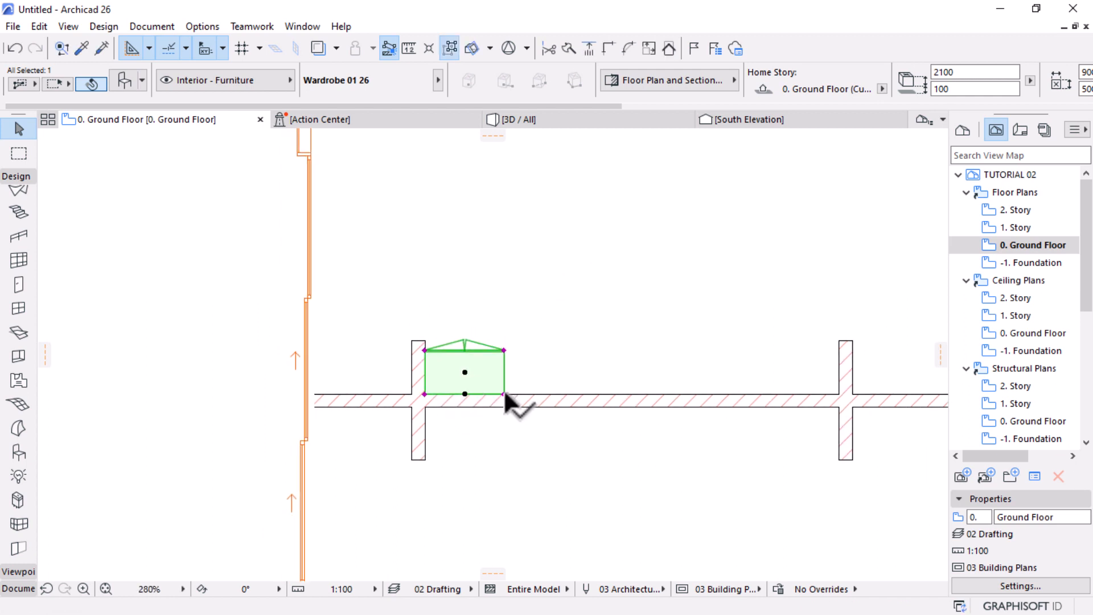
Set the width of the selected wardrobe to 1200
click(504, 394)
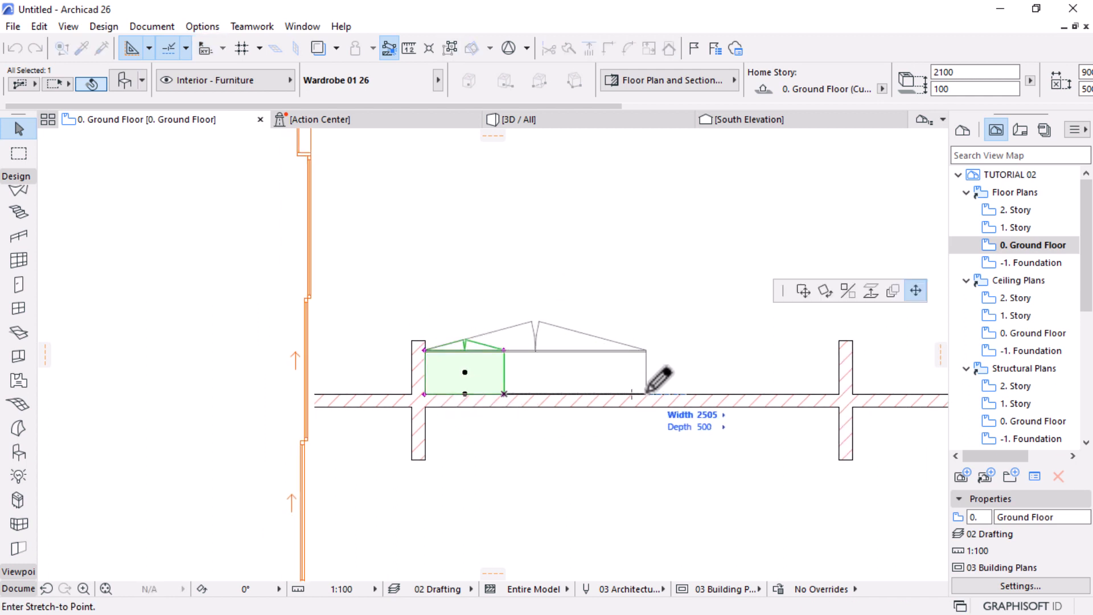
key(Escape)
scroll(743, 82, right, 2)
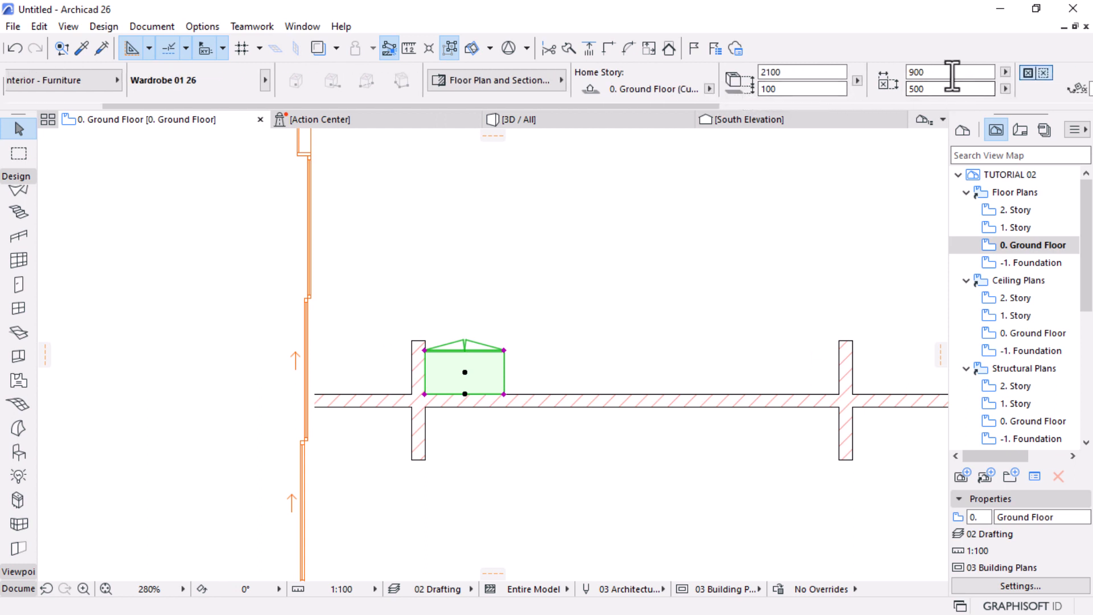
drag(950, 74, 906, 74)
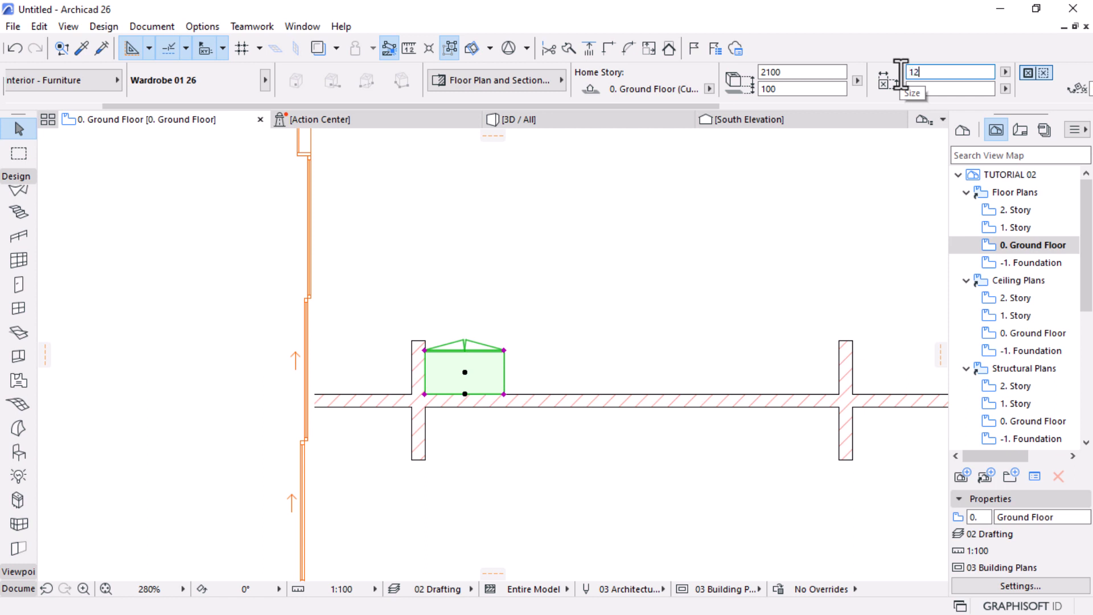
key(Return)
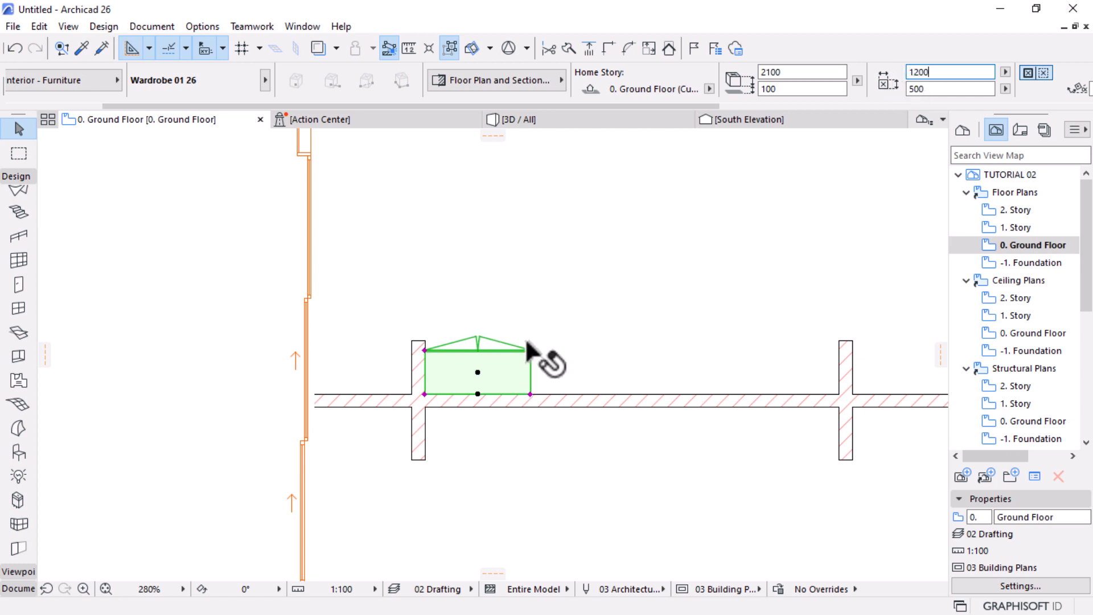
Measure the clear distance between the two wall stubs on either side of the wardrobe niche
click(425, 395)
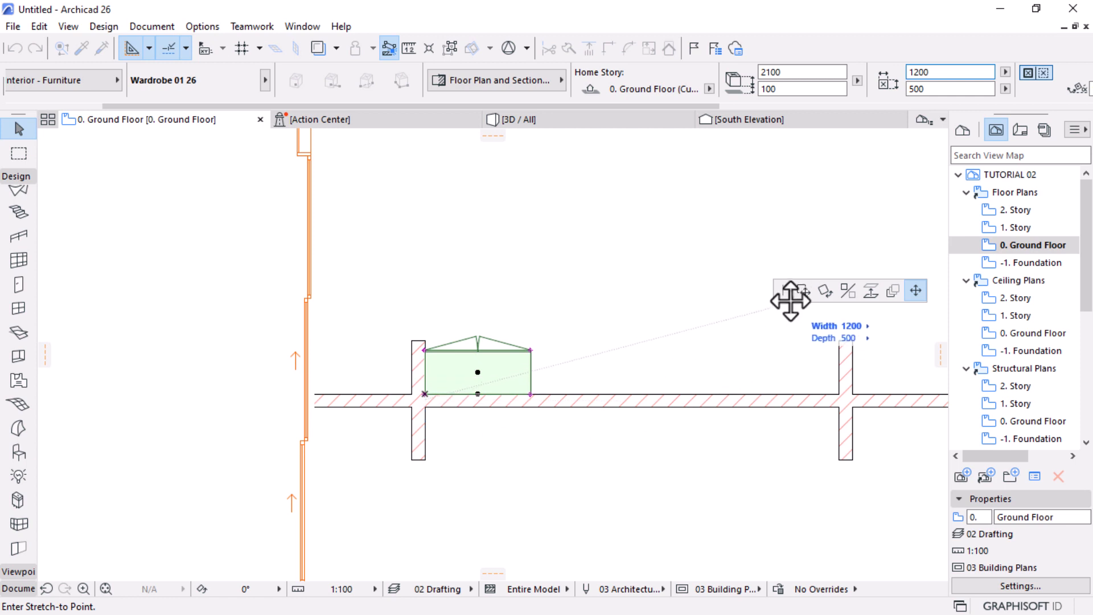
key(Escape)
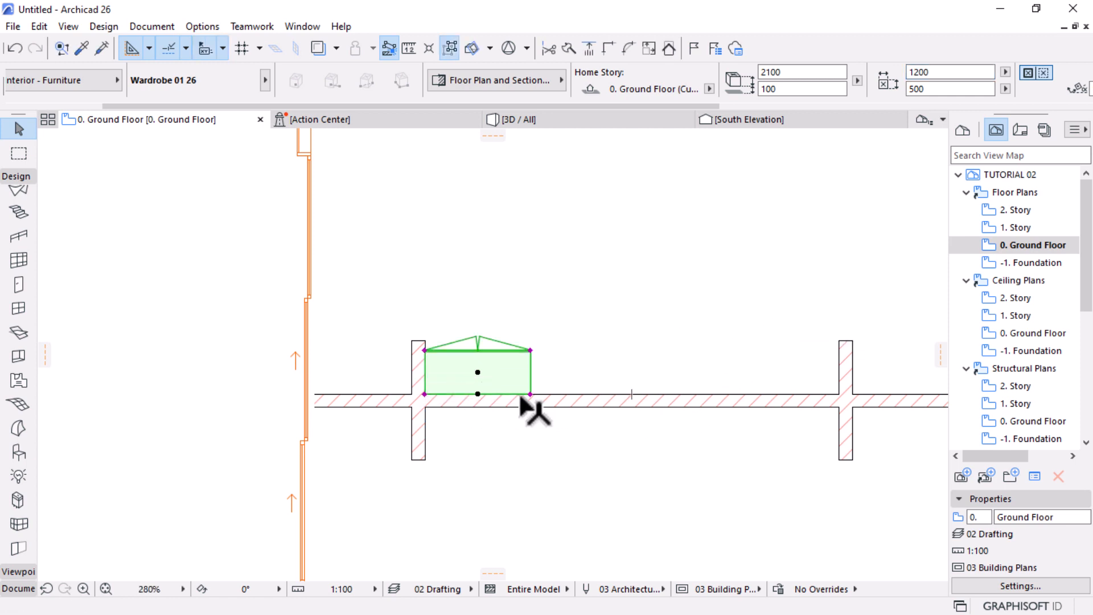
key(m)
click(839, 361)
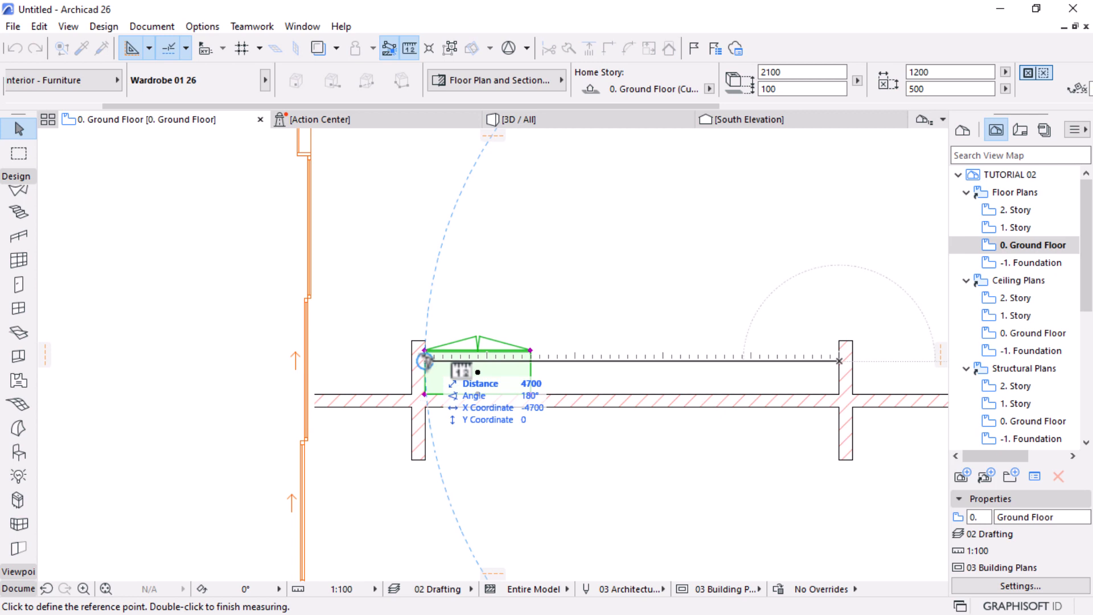
key(Escape)
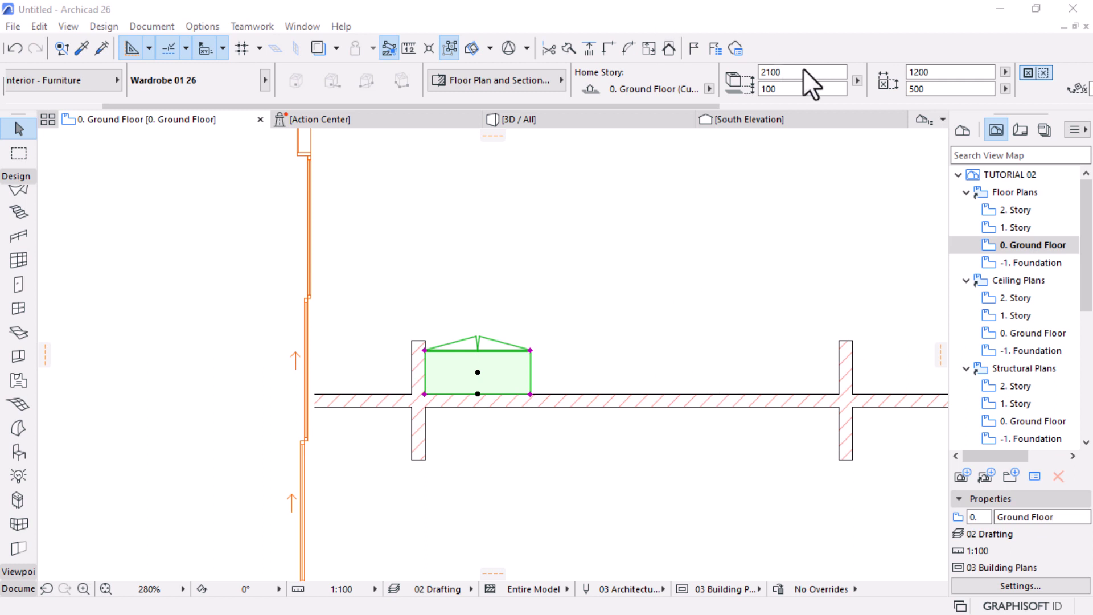
Set the width of the selected wardrobe to 1175
drag(953, 72, 906, 72)
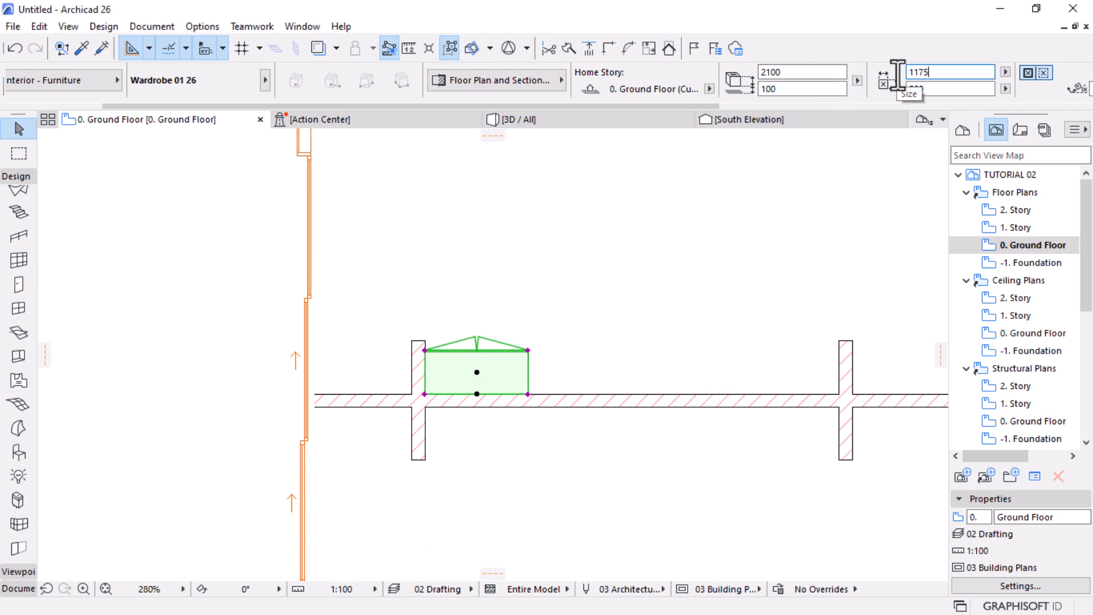
text(1175)
click(425, 394)
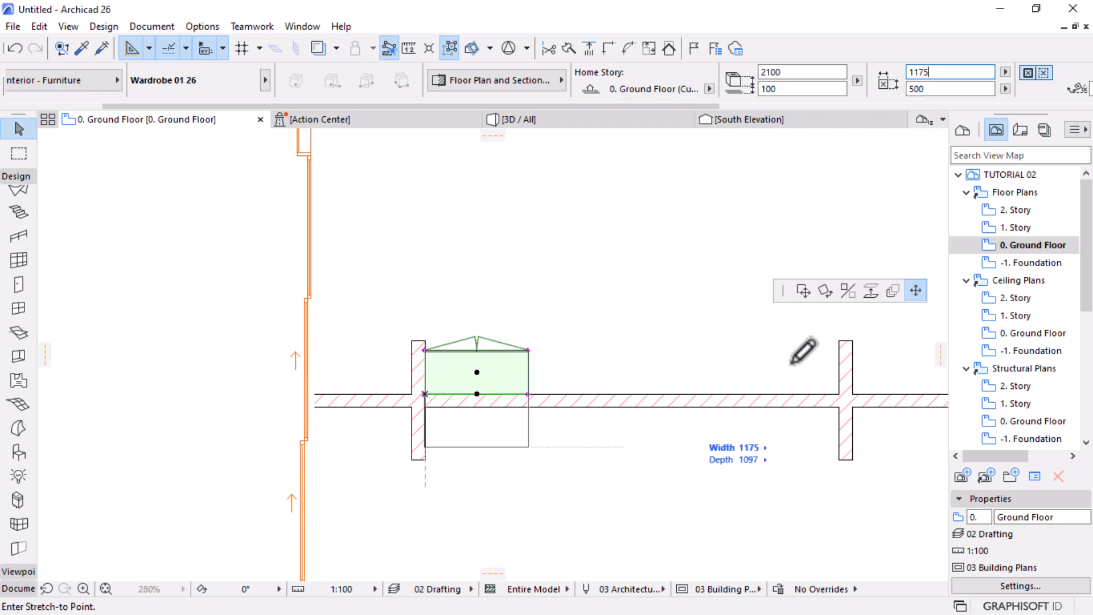
click(888, 294)
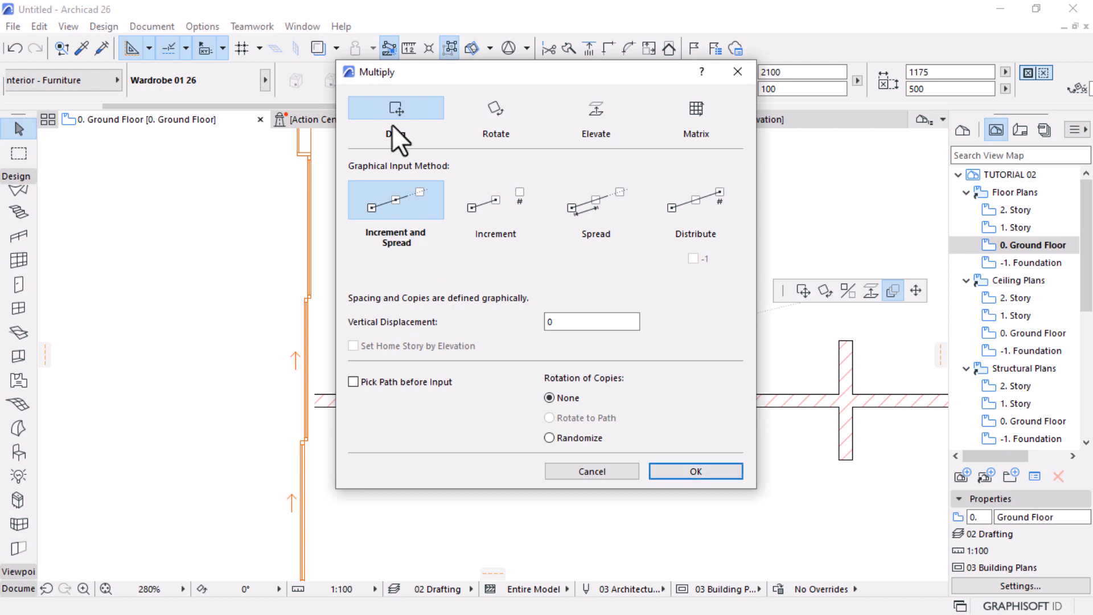
click(667, 473)
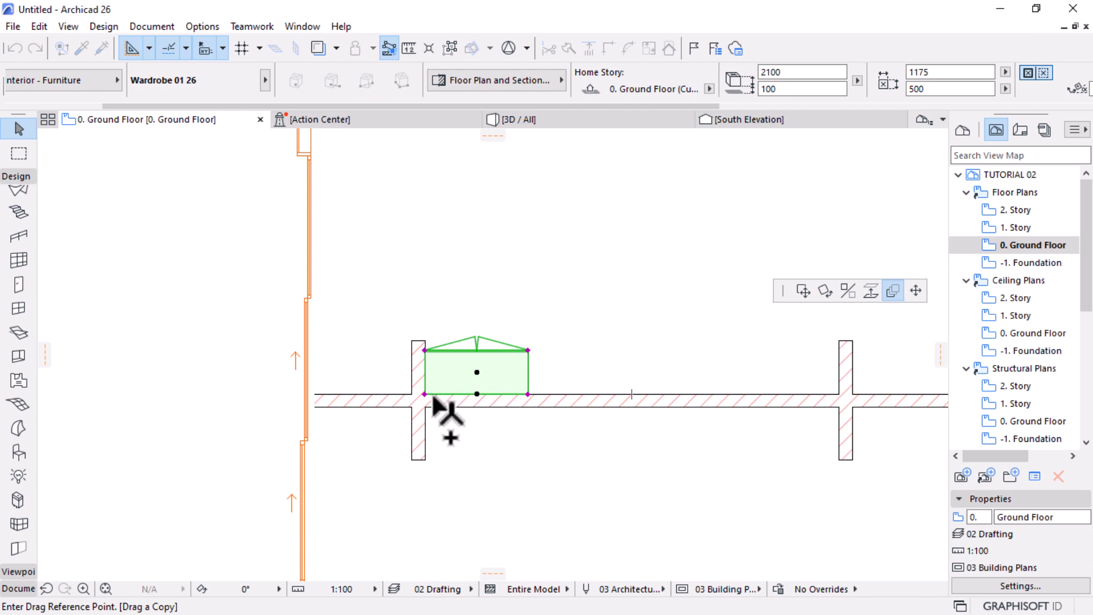
click(528, 395)
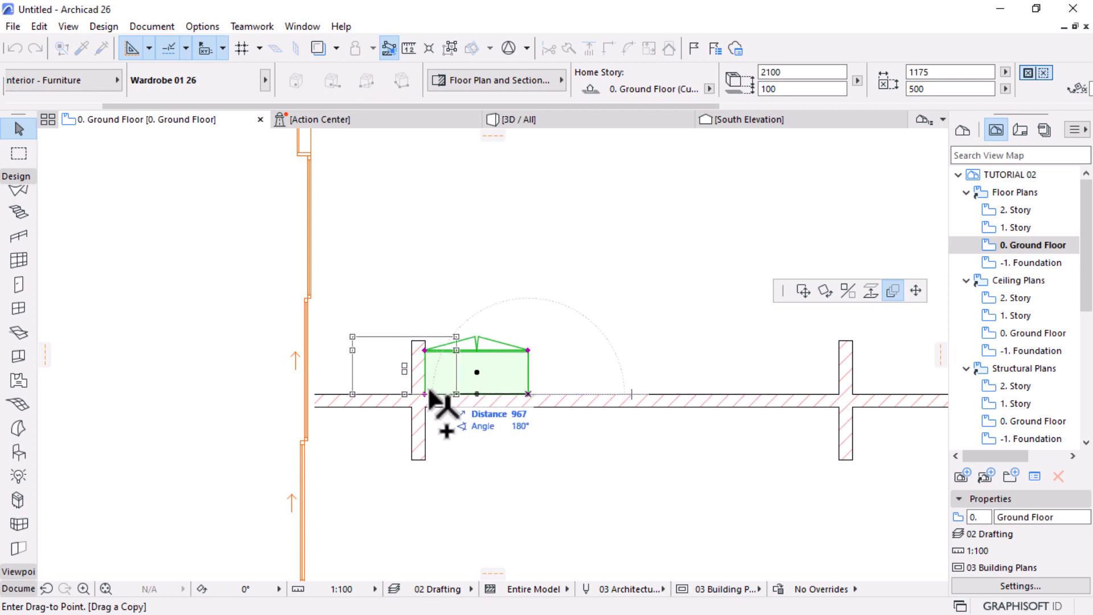
key(ctrl)
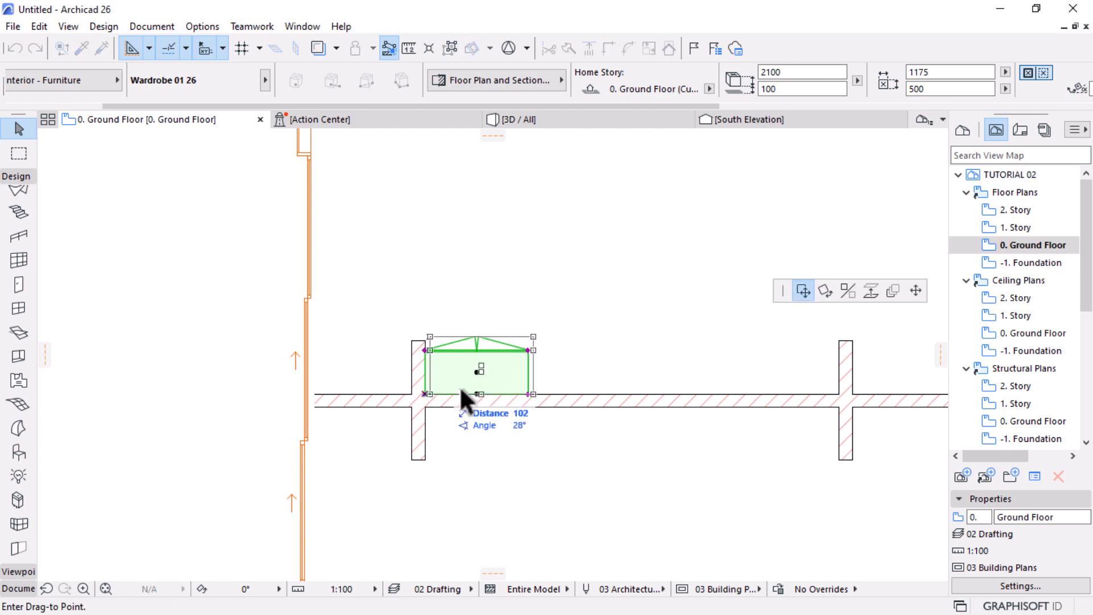
Multiply the wardrobe using the Distribute method with three copies so the row fills the niche up to the opposite wall stub
click(893, 290)
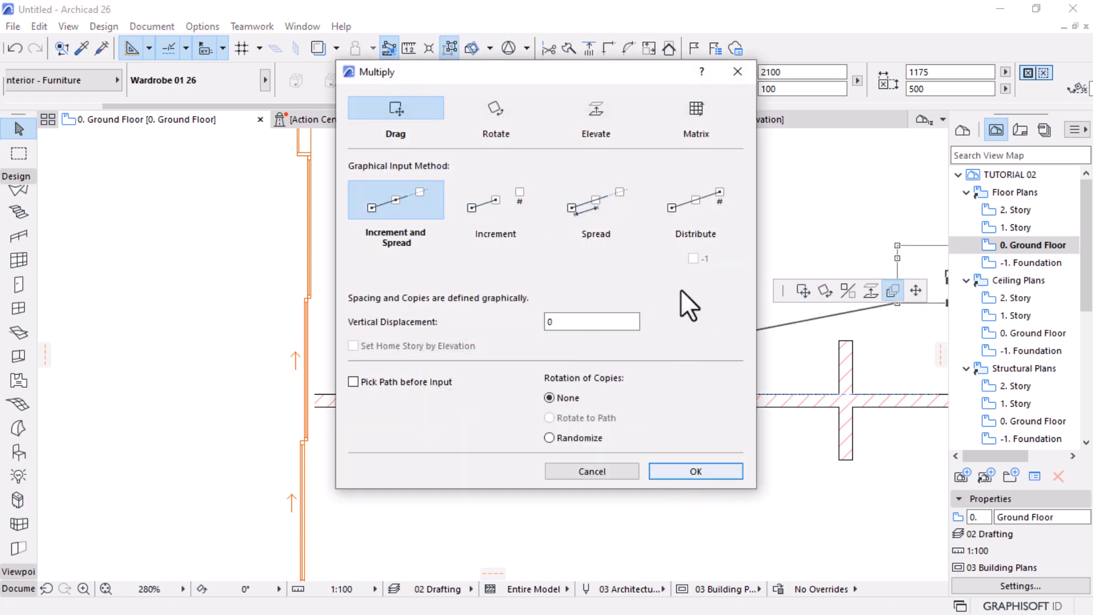
click(696, 212)
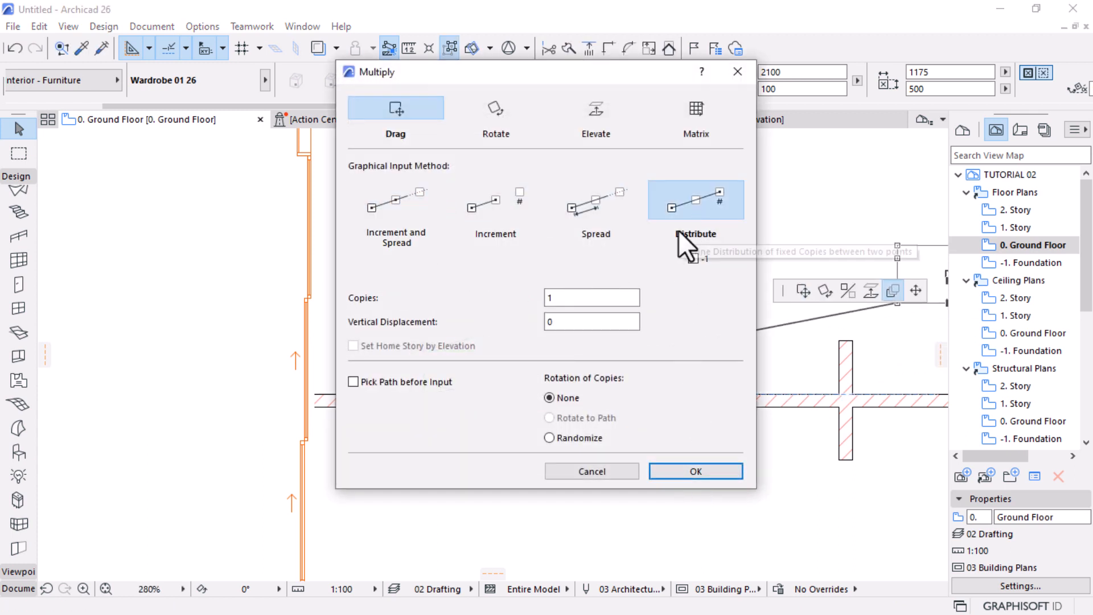
drag(645, 72, 316, 85)
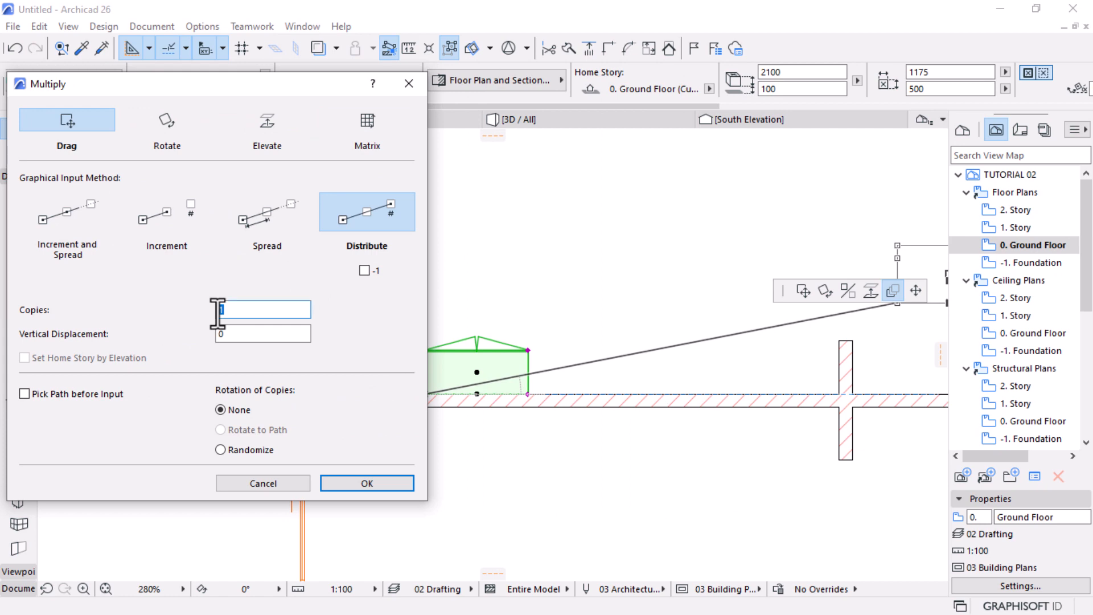
click(362, 480)
click(527, 394)
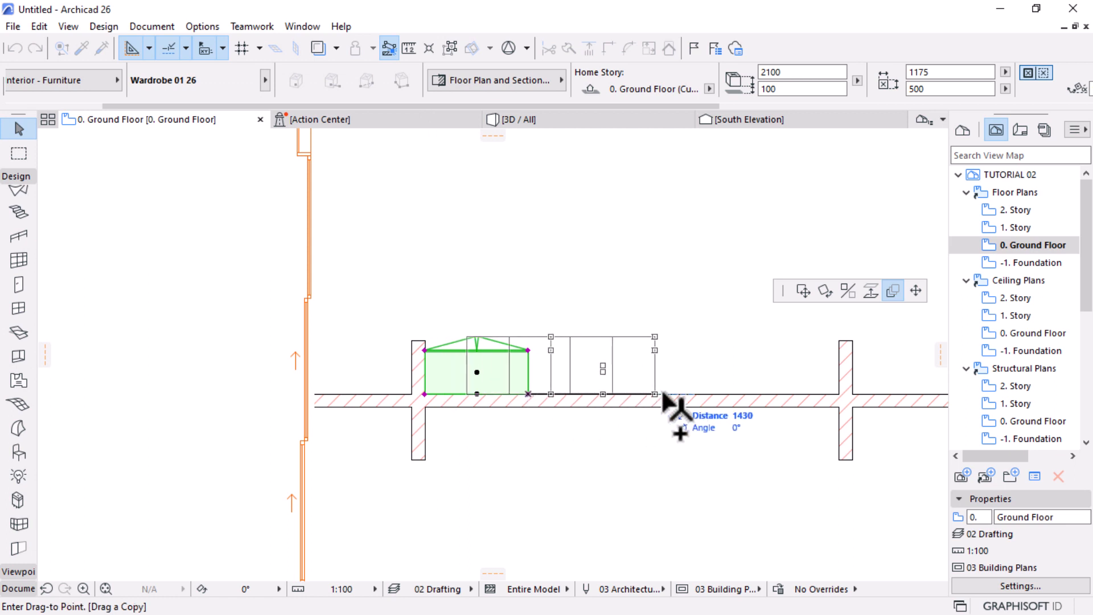
click(836, 393)
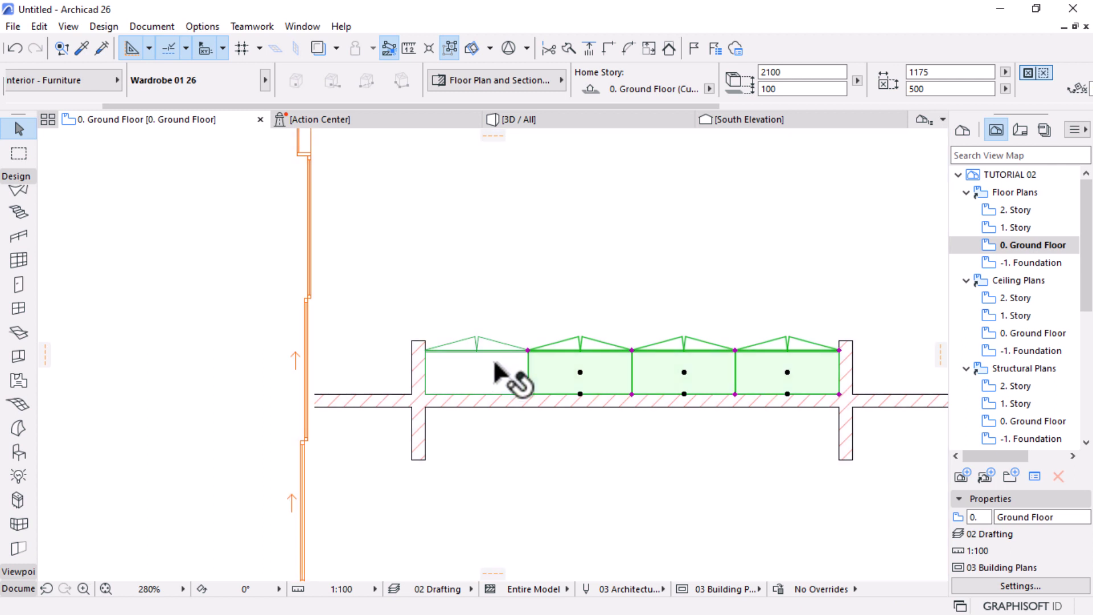
Change the 2D symbol type of all four wardrobes to the rectangle with two diagonals meeting at the middle of the back edge
shift+click(494, 367)
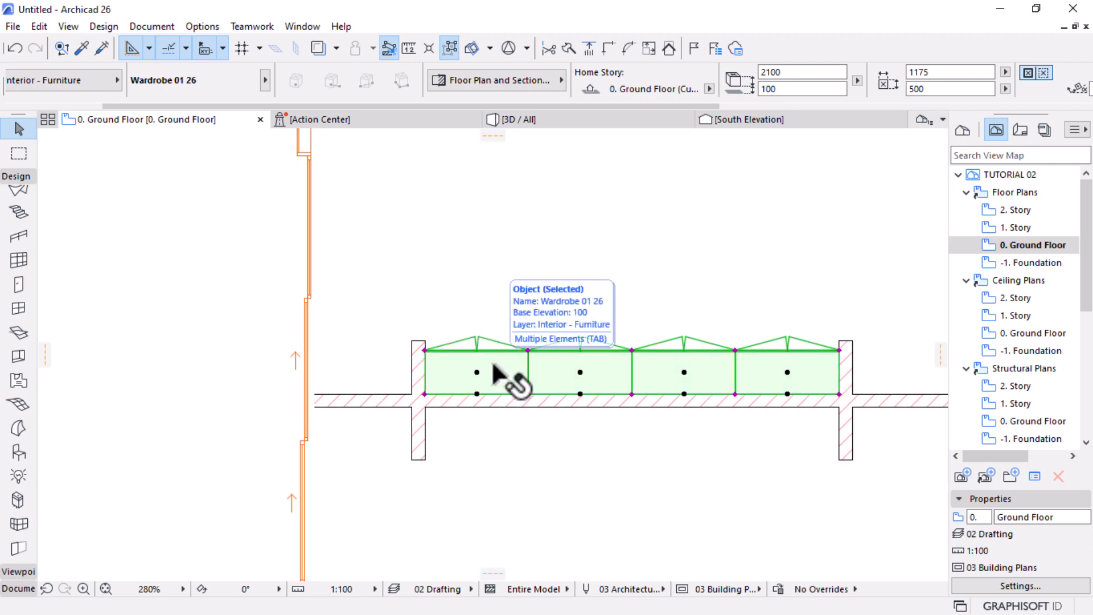
scroll(174, 91, left, 5)
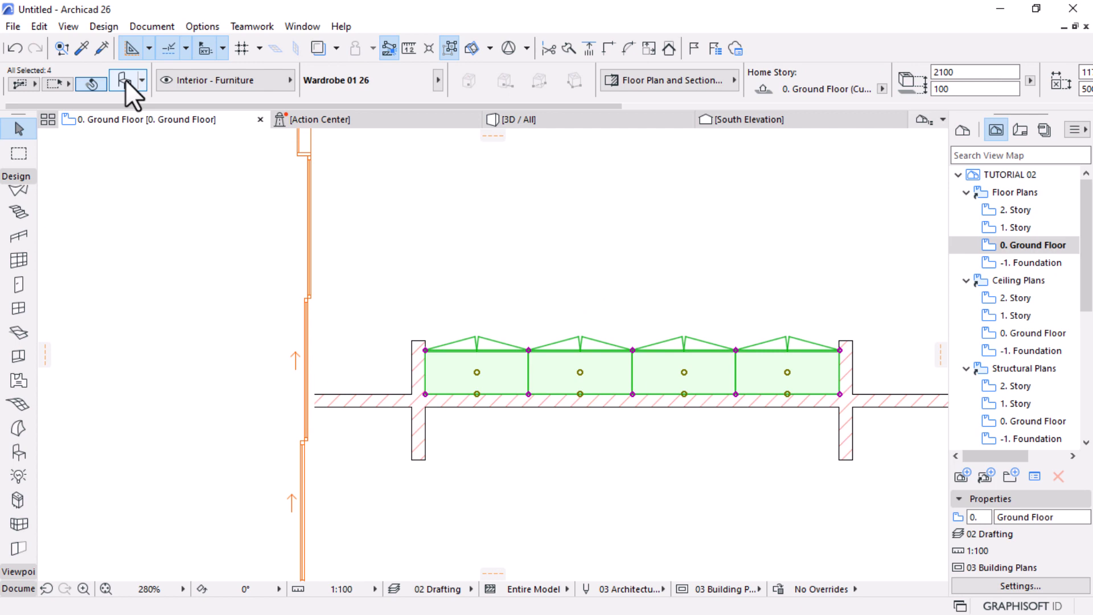
click(126, 79)
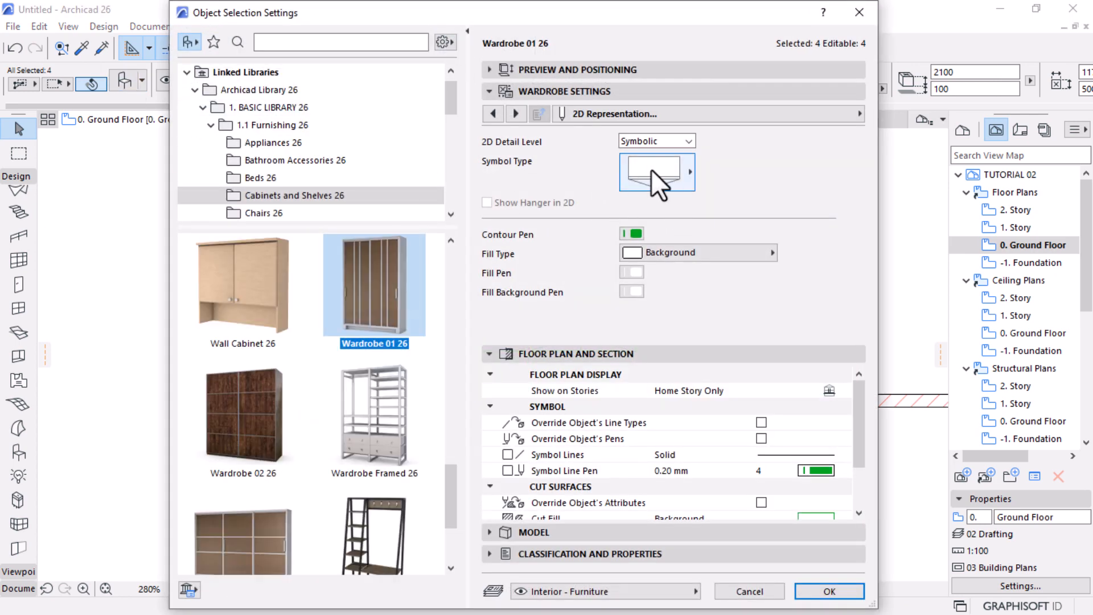
click(651, 169)
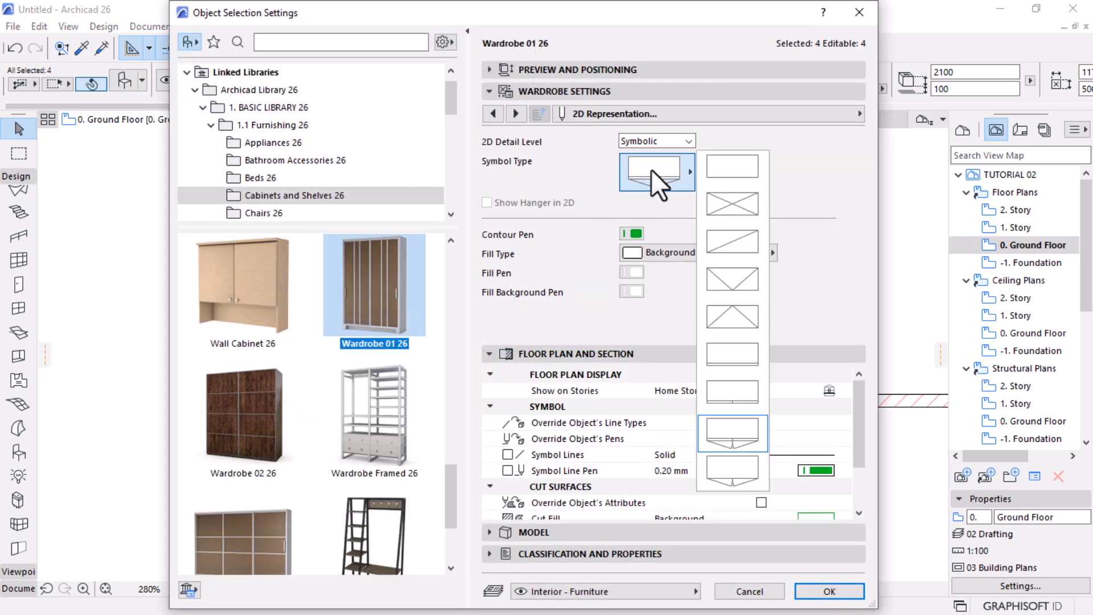
click(736, 317)
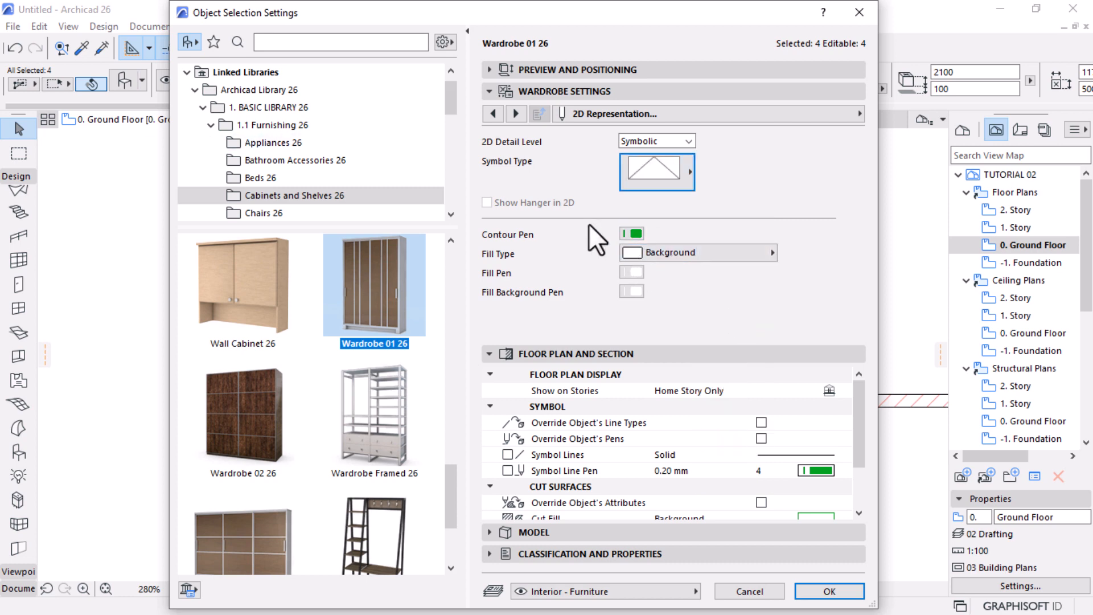
click(830, 591)
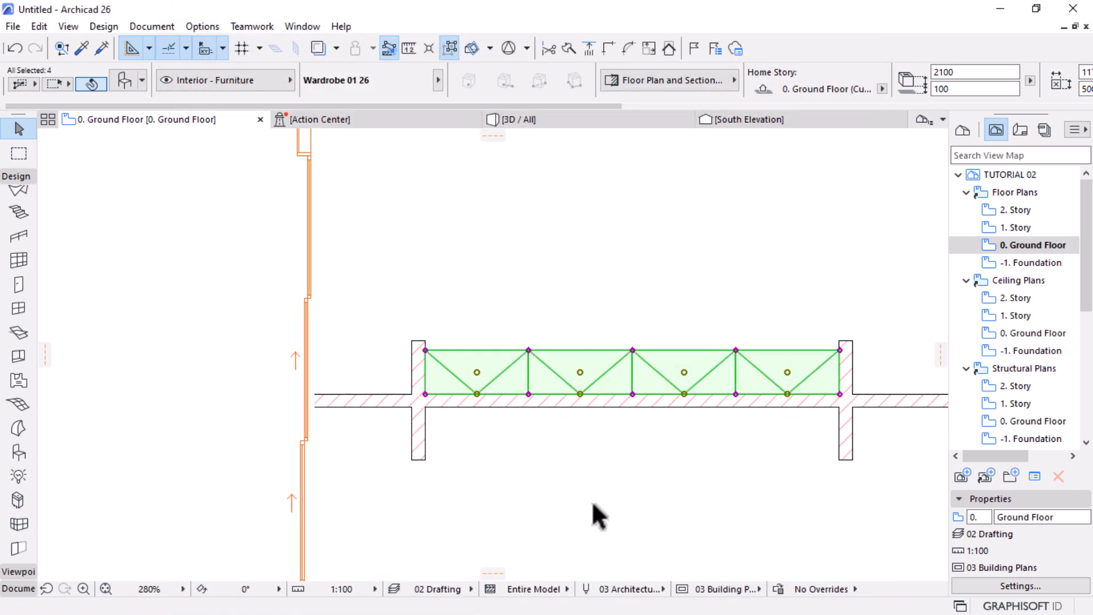
Mirror a copy of the four wardrobes about the partition wall's centreline and clear the selection
scroll(568, 378, down, 4)
scroll(598, 414, up, 3)
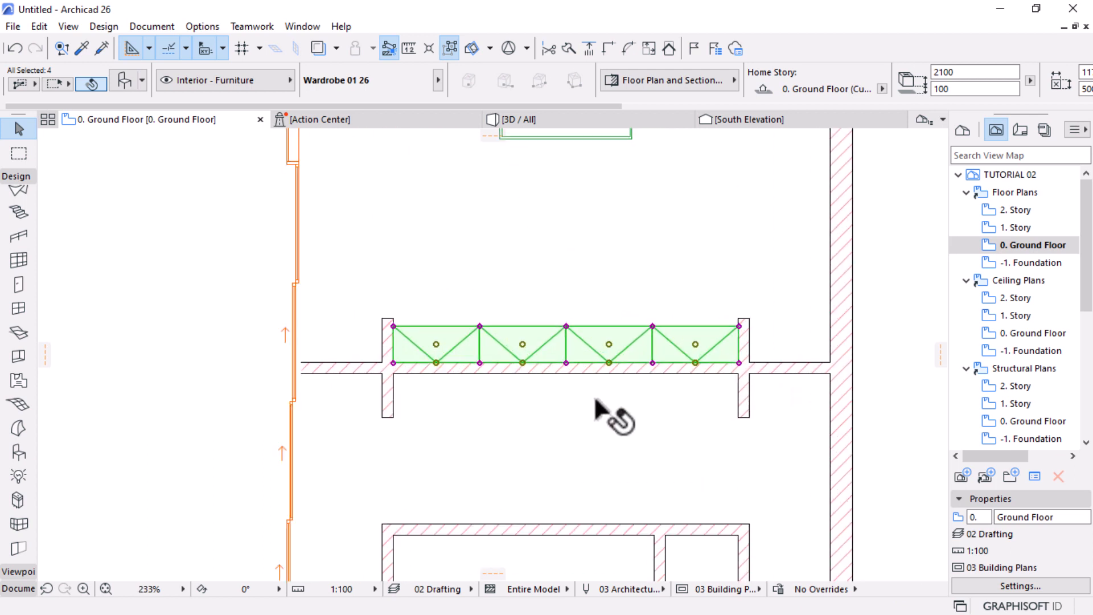
scroll(598, 415, up, 2)
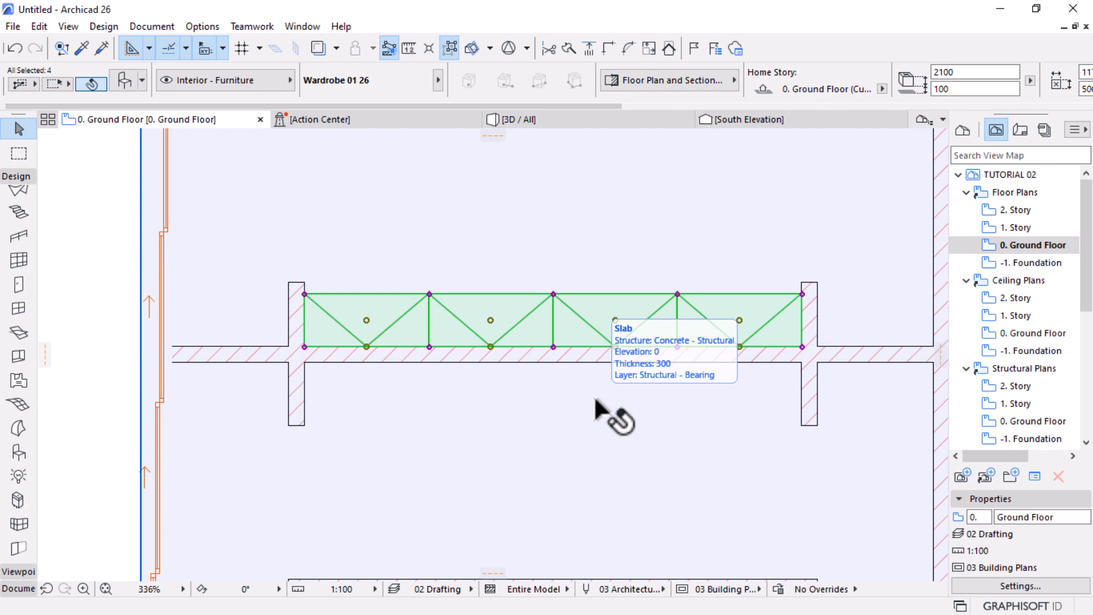
key(ctrl+m)
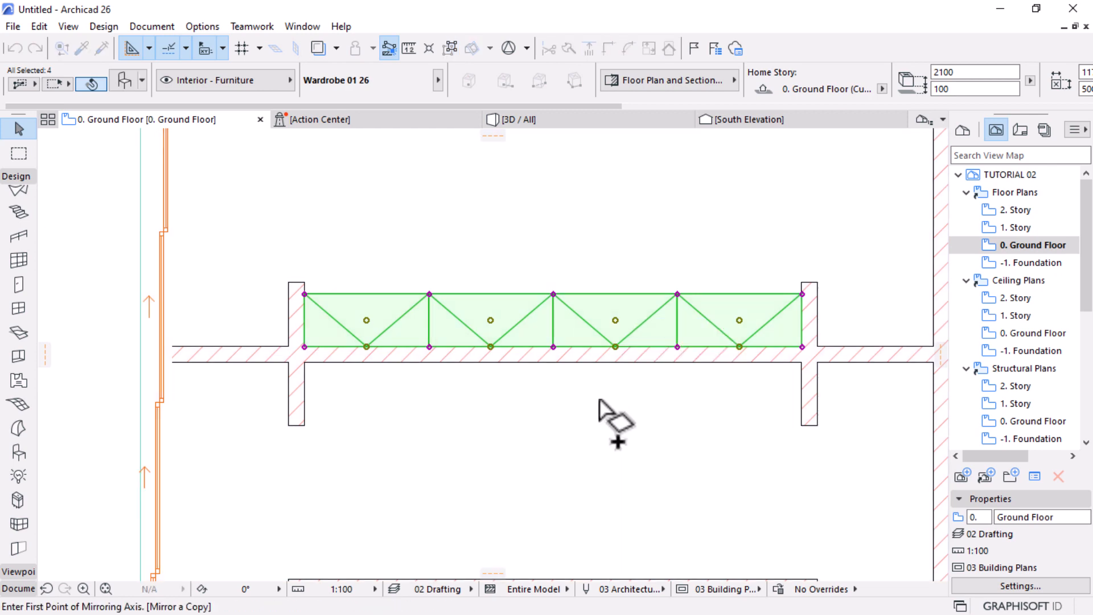
click(321, 354)
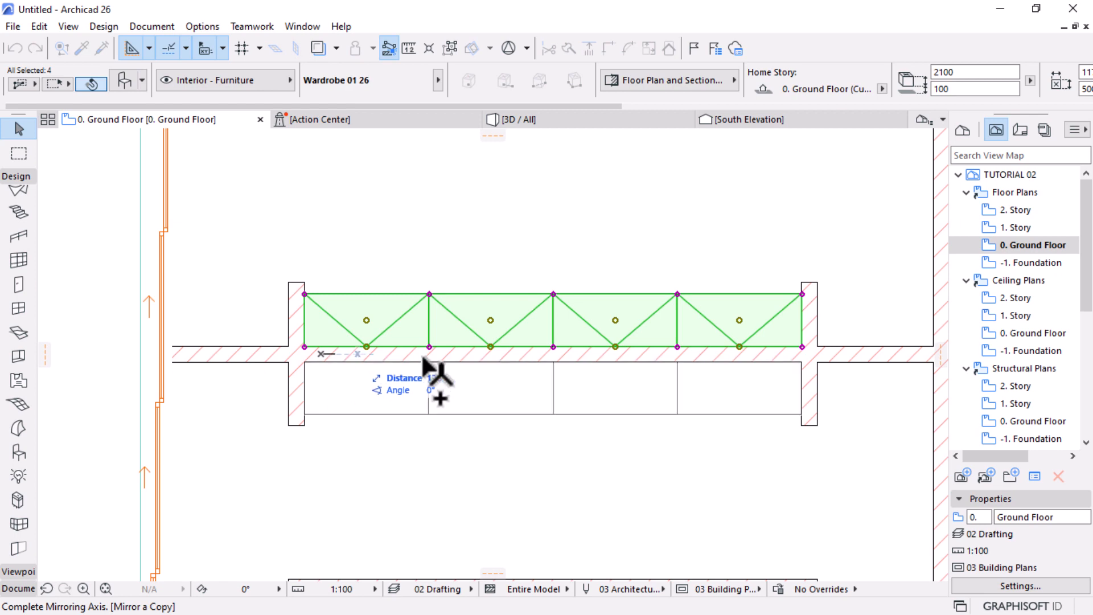
click(669, 354)
scroll(659, 349, down, 4)
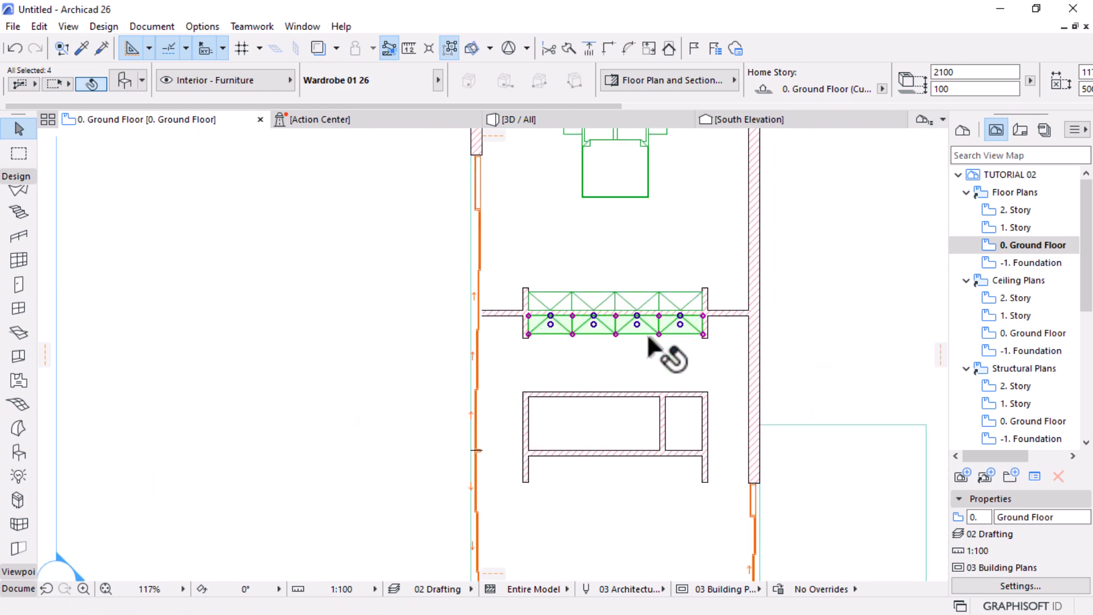
click(863, 359)
Search the object library for "wc" and set WC 26 as the default object to place
scroll(728, 382, down, 2)
scroll(664, 277, up, 2)
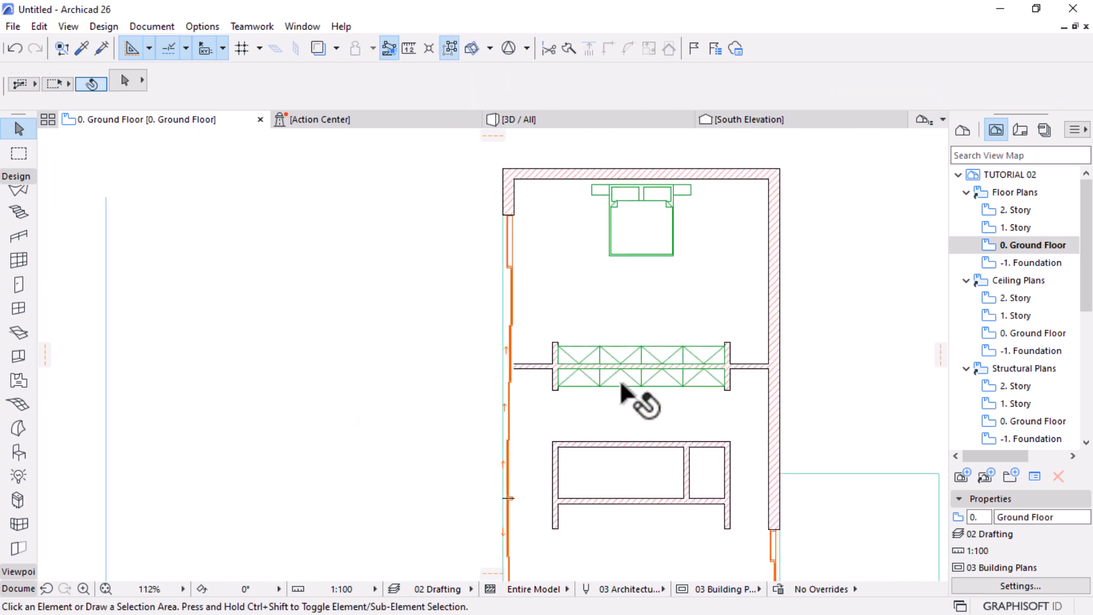
scroll(666, 433, up, 2)
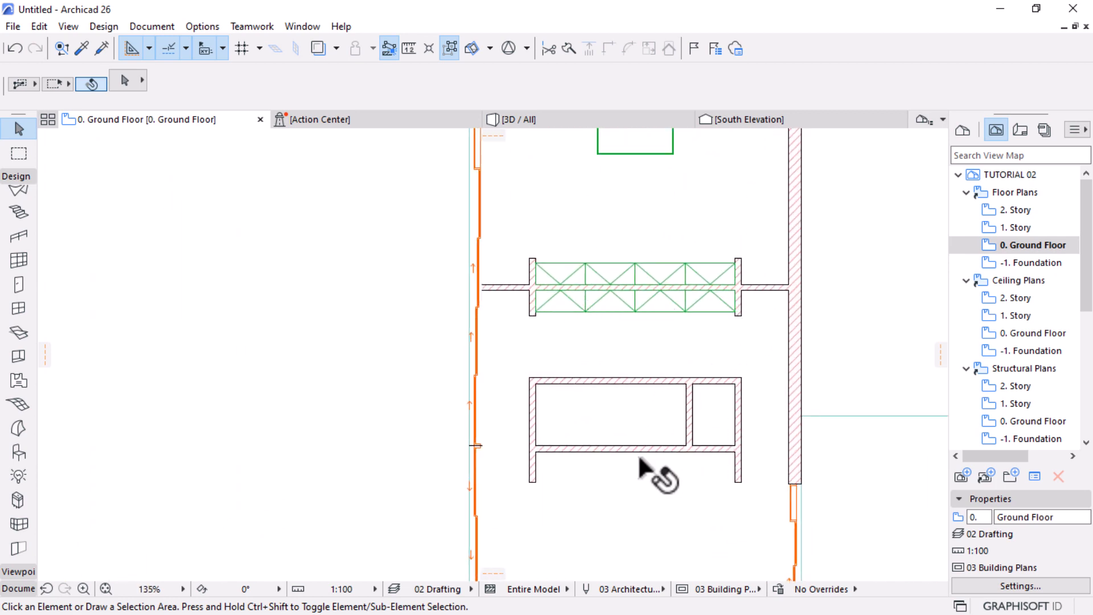
scroll(14, 456, up, 2)
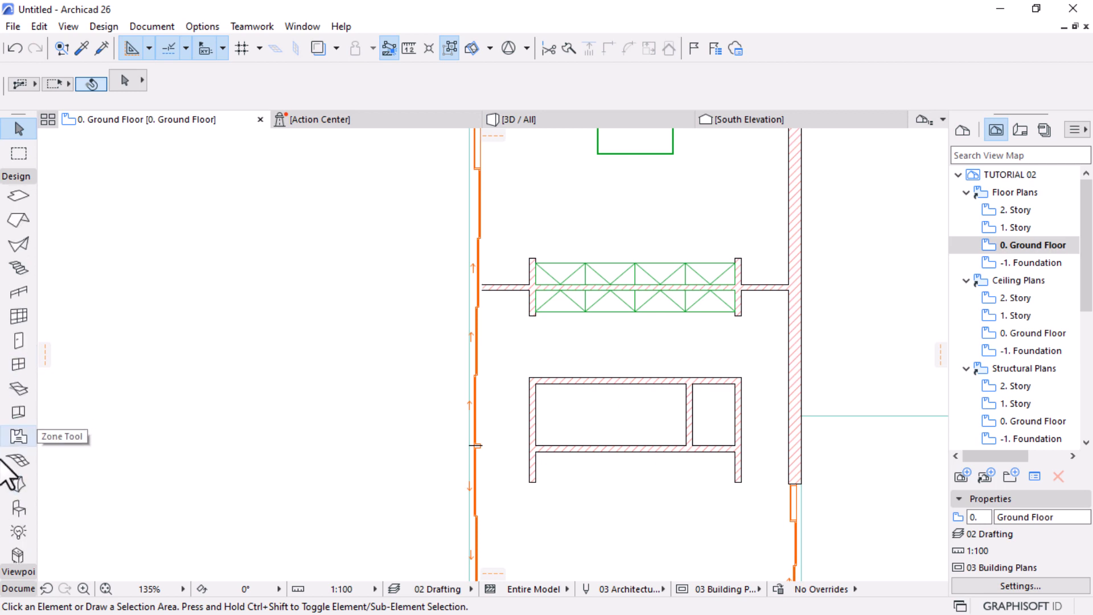
click(18, 508)
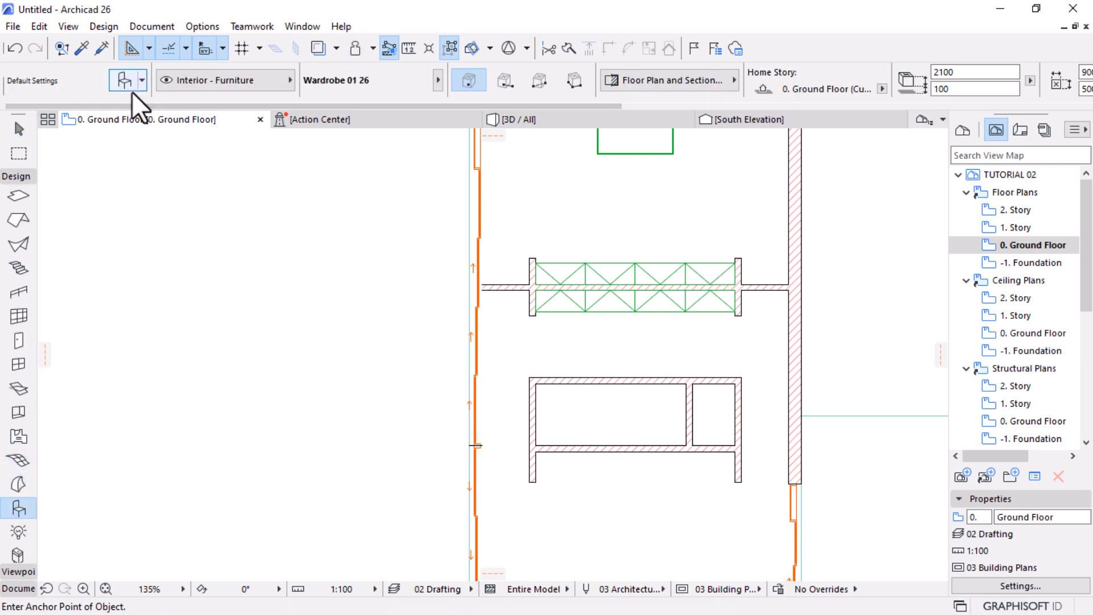
scroll(25, 513, down, 2)
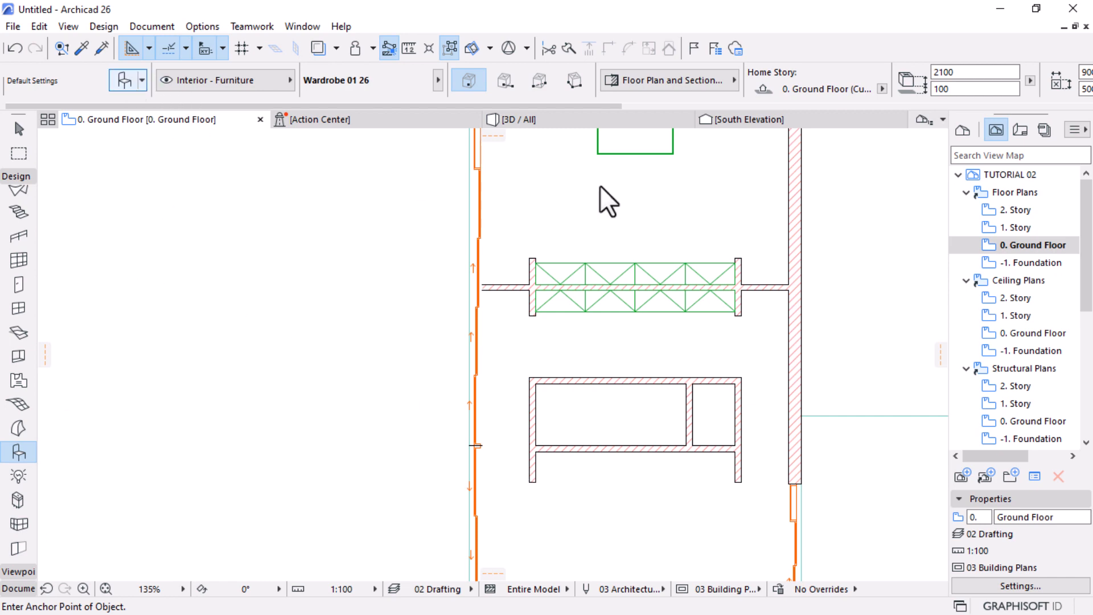
key(ctrl+t)
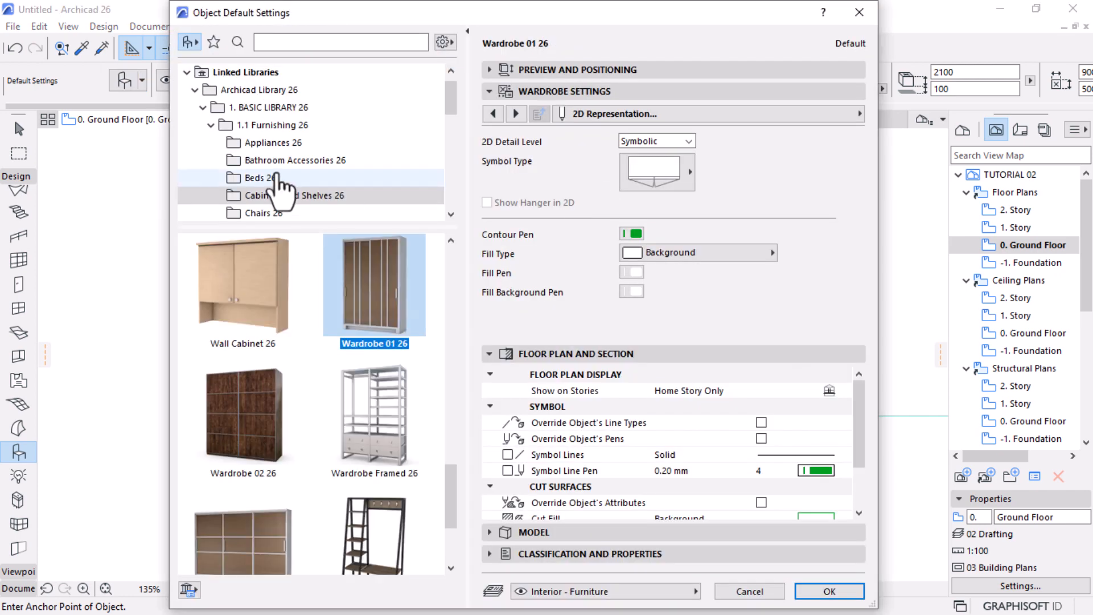
click(358, 43)
text(wc)
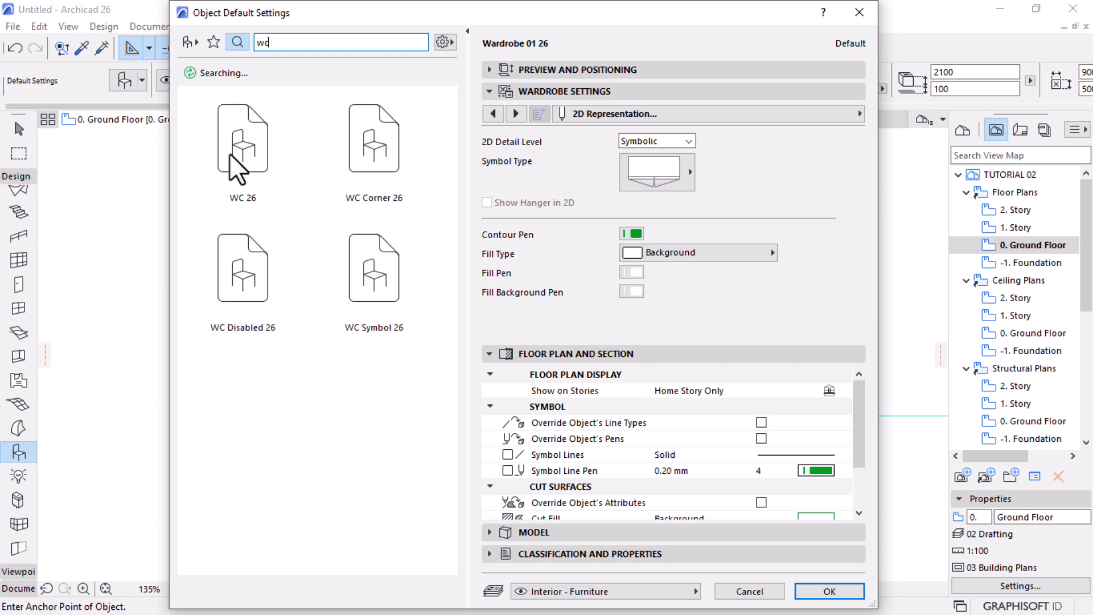
click(235, 145)
click(805, 588)
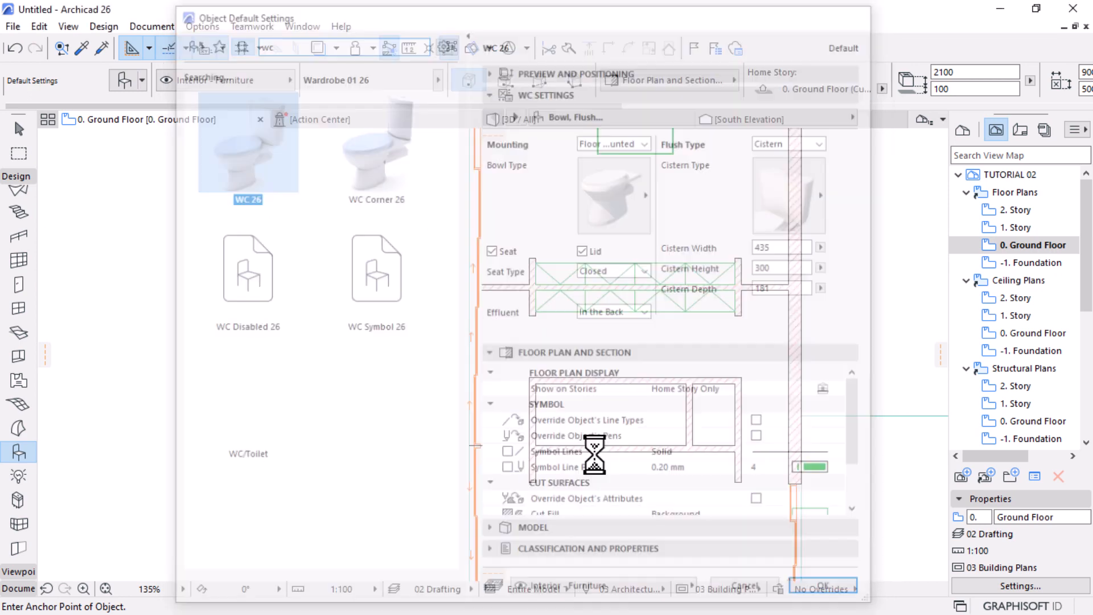
Place a WC near the lower-left corner of the larger enclosed room and mirror it about a horizontal axis through the bowl
click(557, 452)
scroll(556, 451, up, 5)
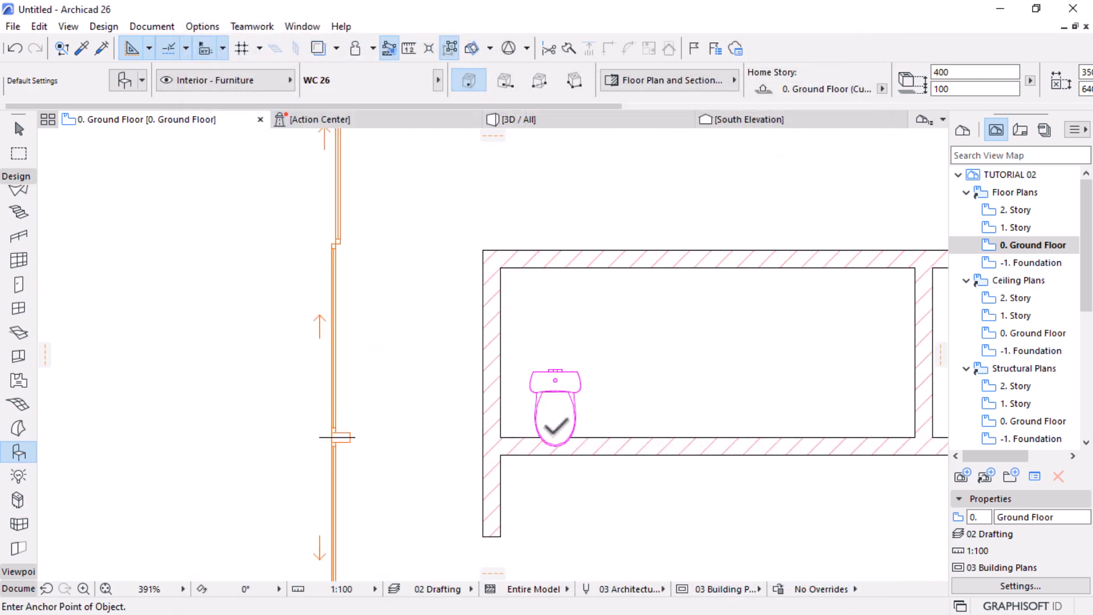
key(Escape)
click(560, 379)
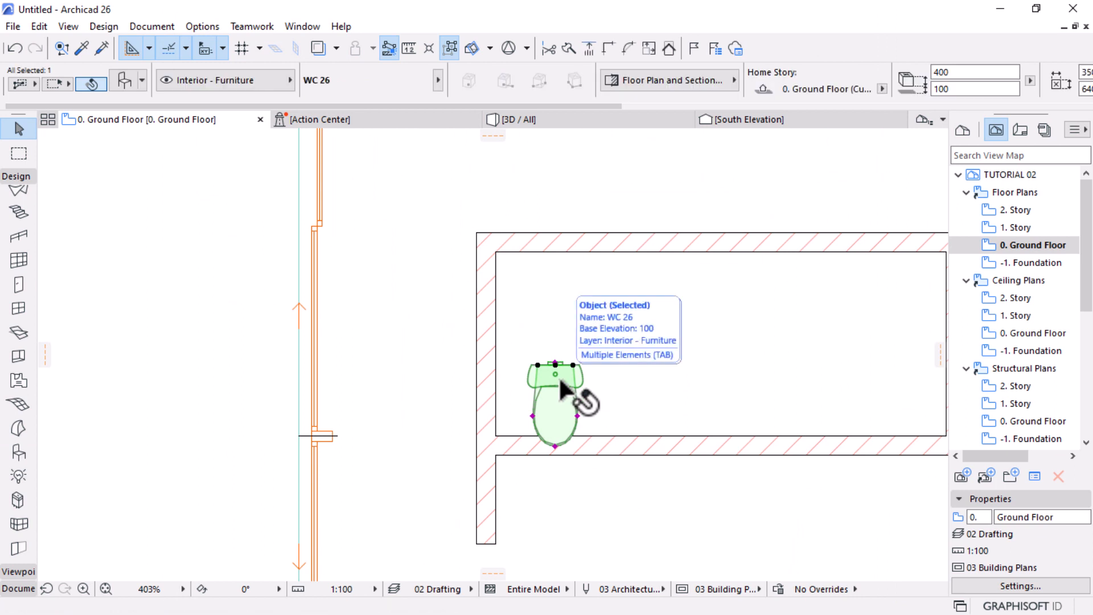
click(560, 380)
click(848, 291)
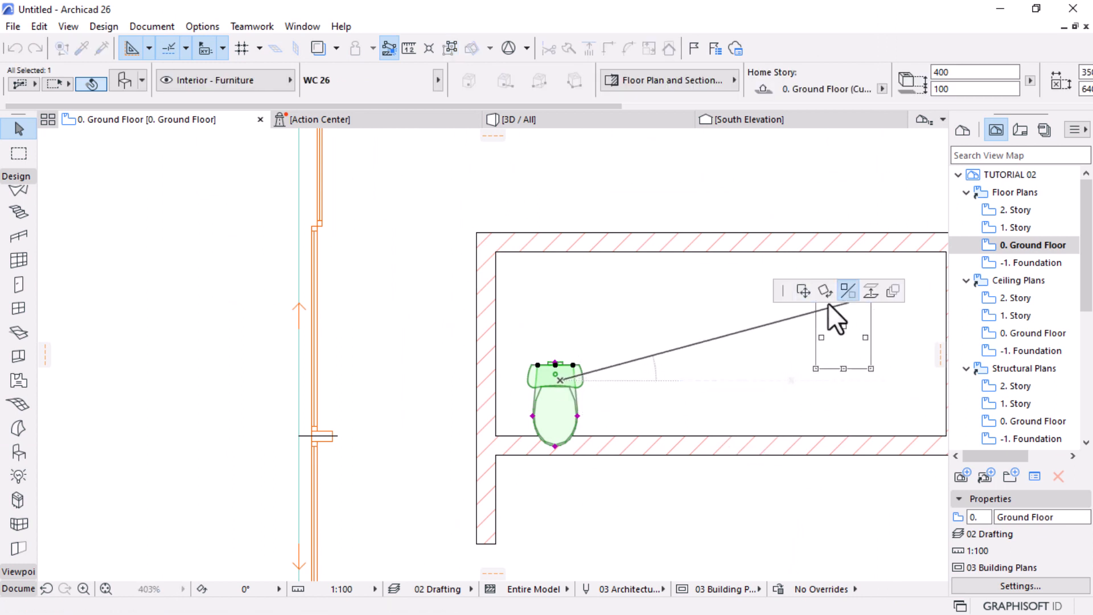
click(556, 394)
click(671, 394)
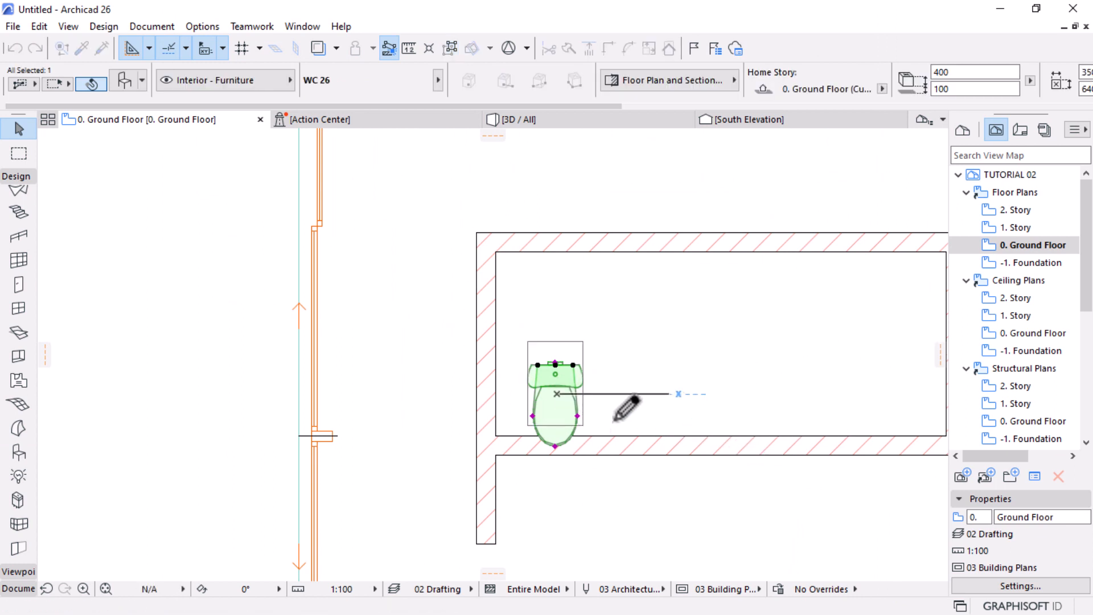
Move the WC straight down by the midpoint of its back edge onto the room's lower wall face
scroll(560, 444, up, 3)
scroll(548, 421, up, 4)
key(ctrl+d)
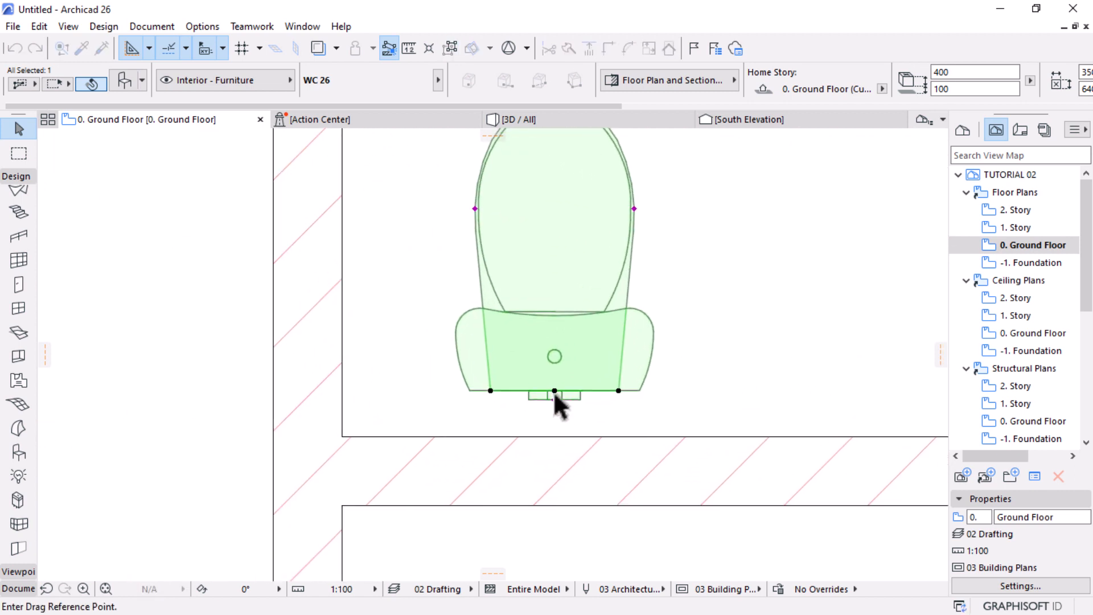
click(555, 391)
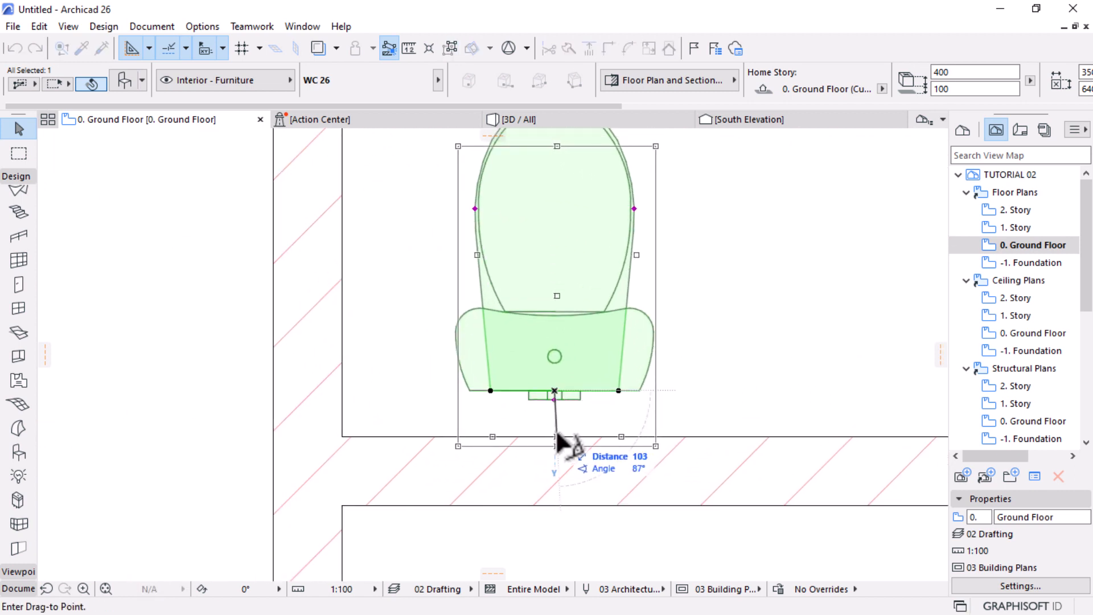
click(556, 437)
scroll(541, 452, up, 7)
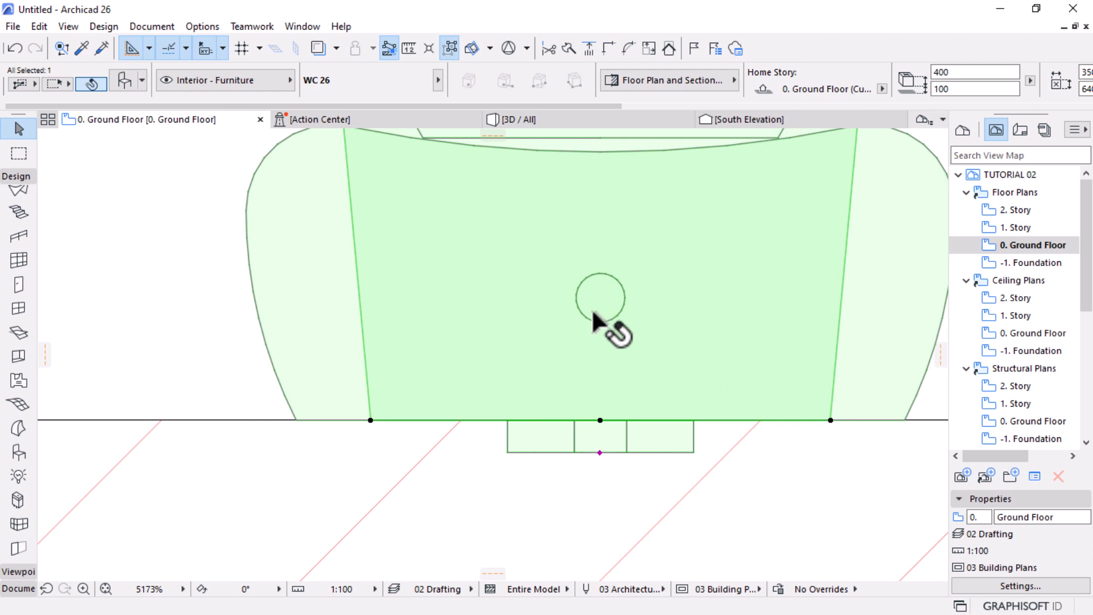
scroll(592, 311, down, 8)
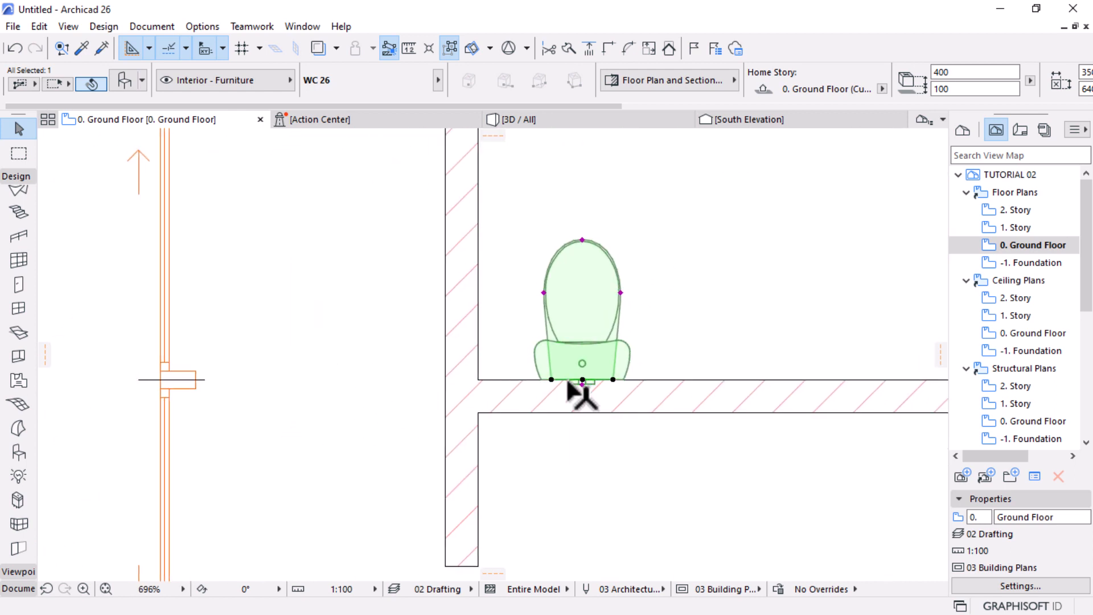
scroll(569, 381, up, 2)
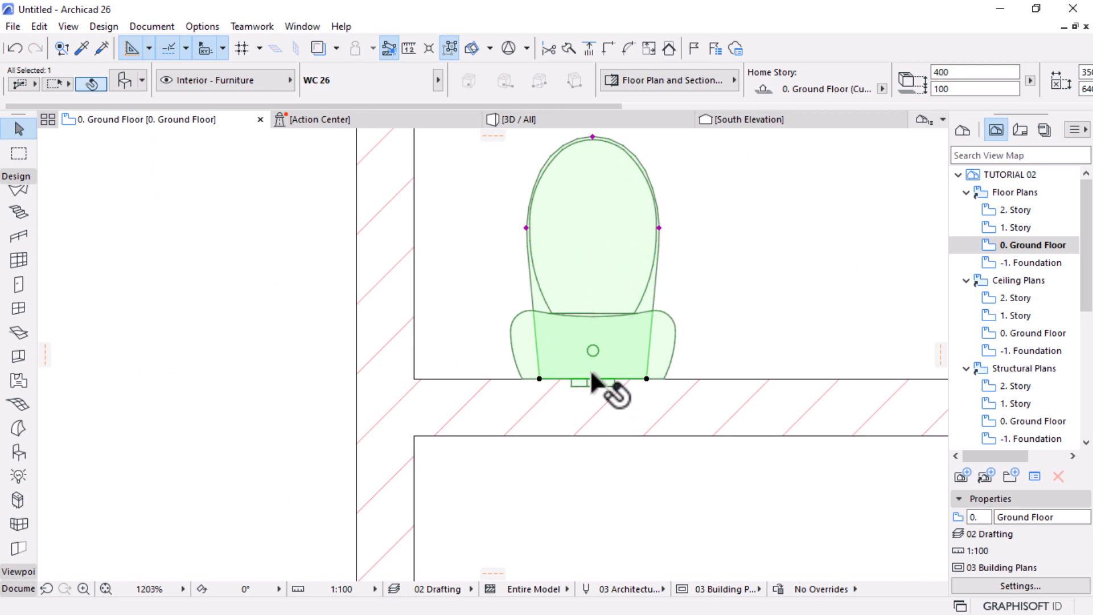
scroll(524, 411, down, 6)
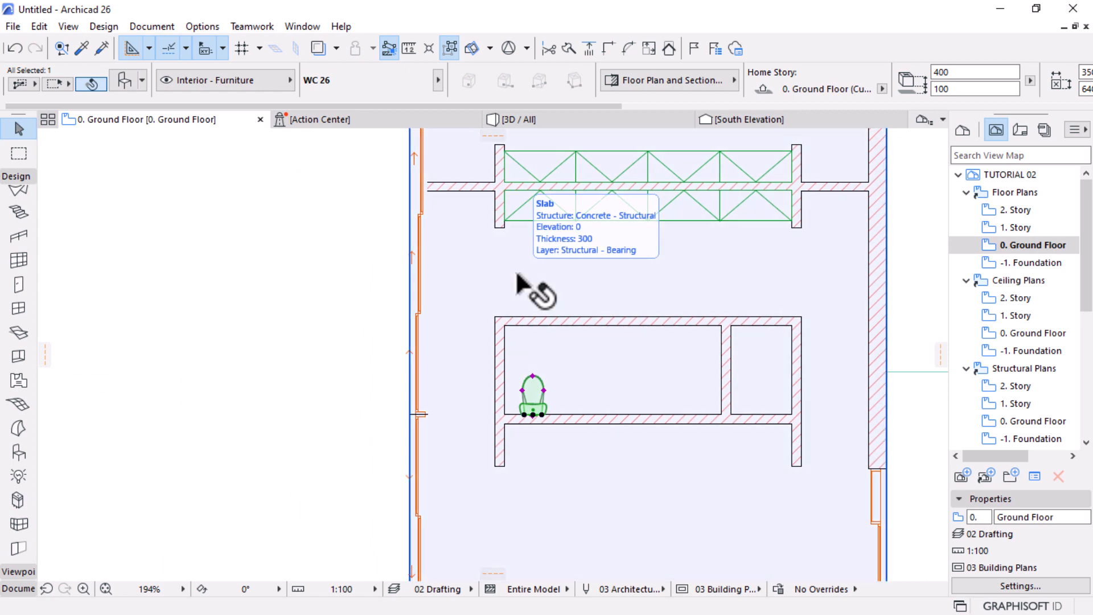
Place a copy of the WC horizontally to its right along the room's lower wall
scroll(781, 405, up, 2)
key(Escape)
click(423, 392)
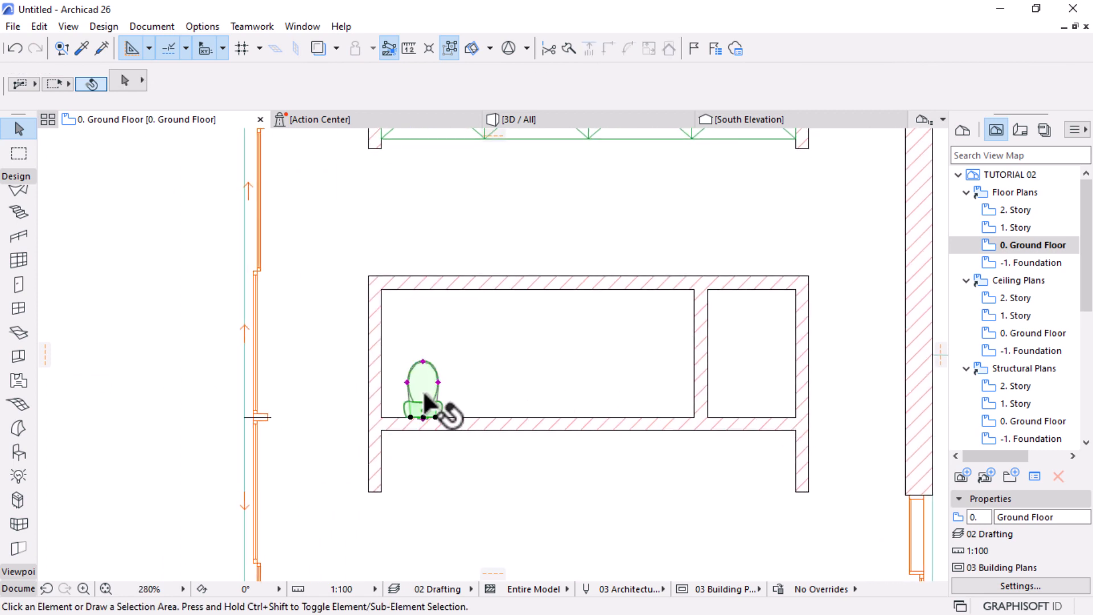
key(ctrl+shift+d)
click(423, 394)
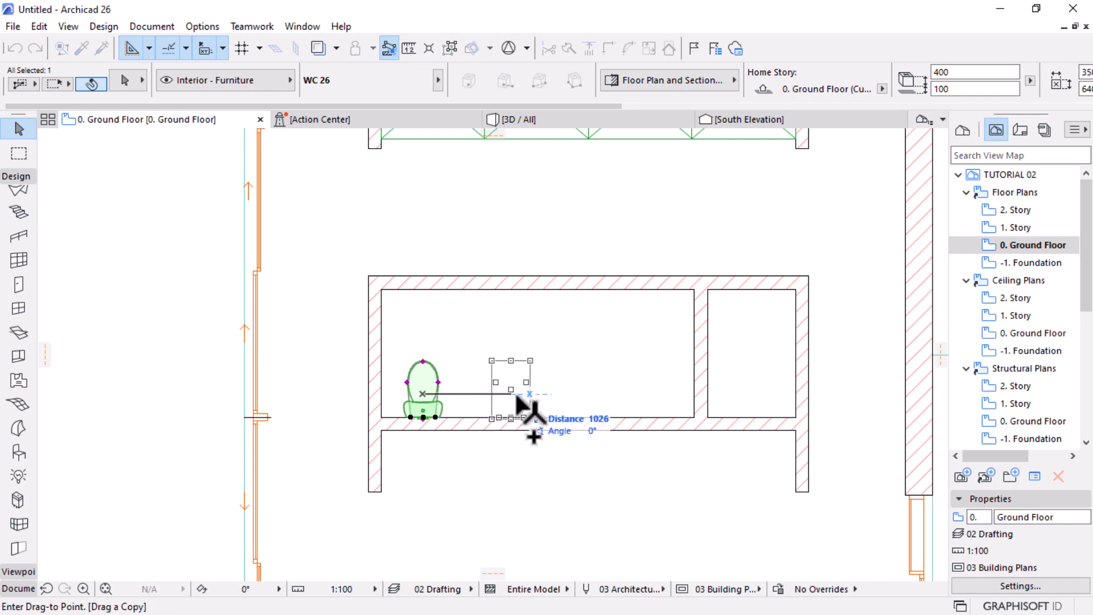
click(521, 393)
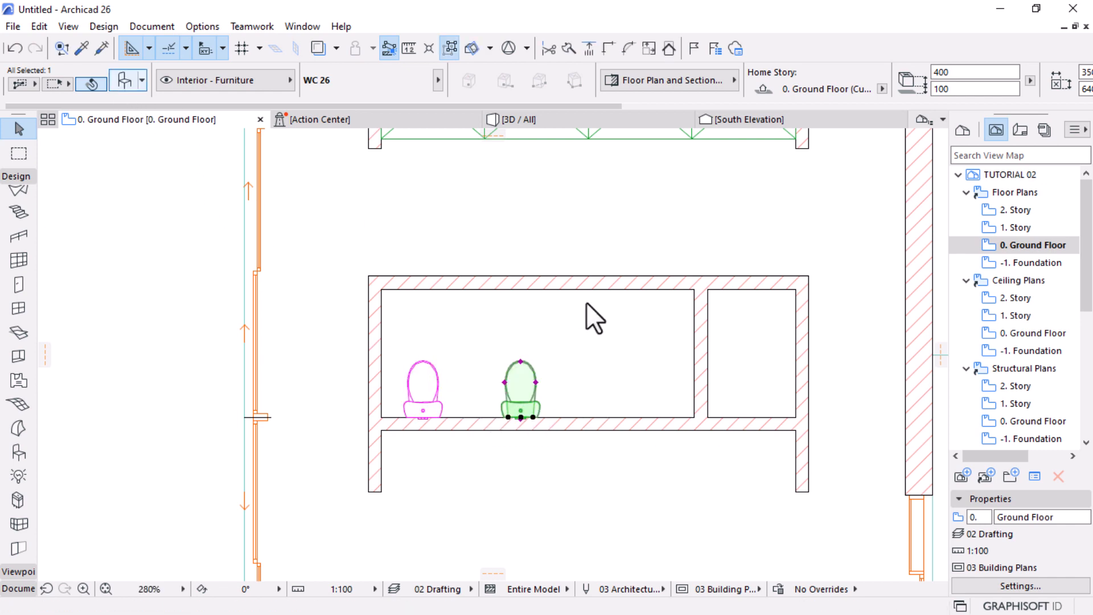
Search the object library for "urinal" and replace the copied WC with Urinal Corner 26
key(ctrl+t)
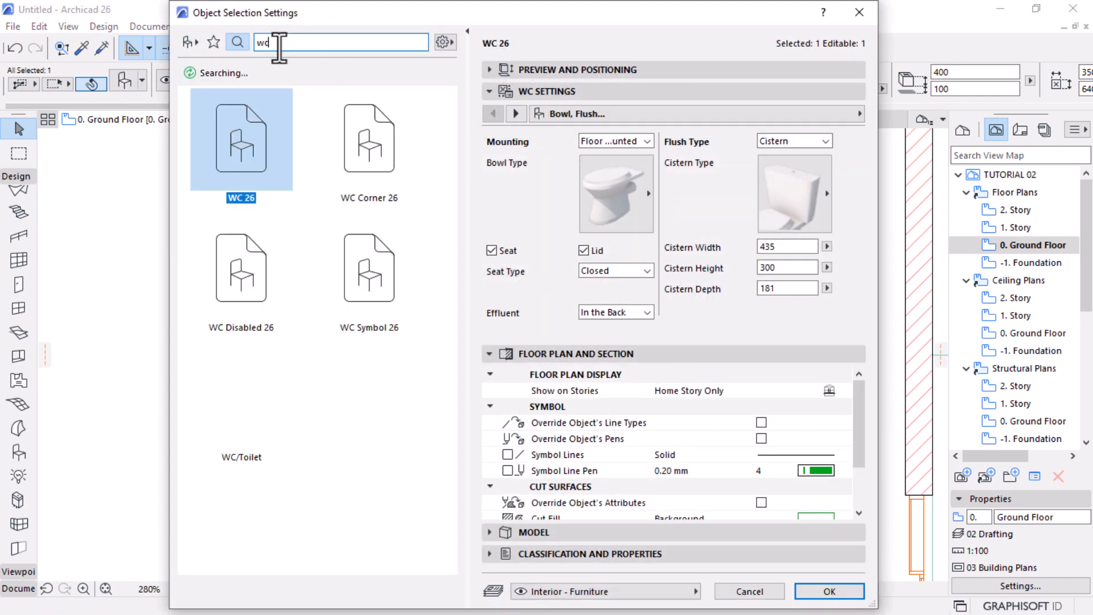
drag(279, 47, 226, 48)
text(urinal)
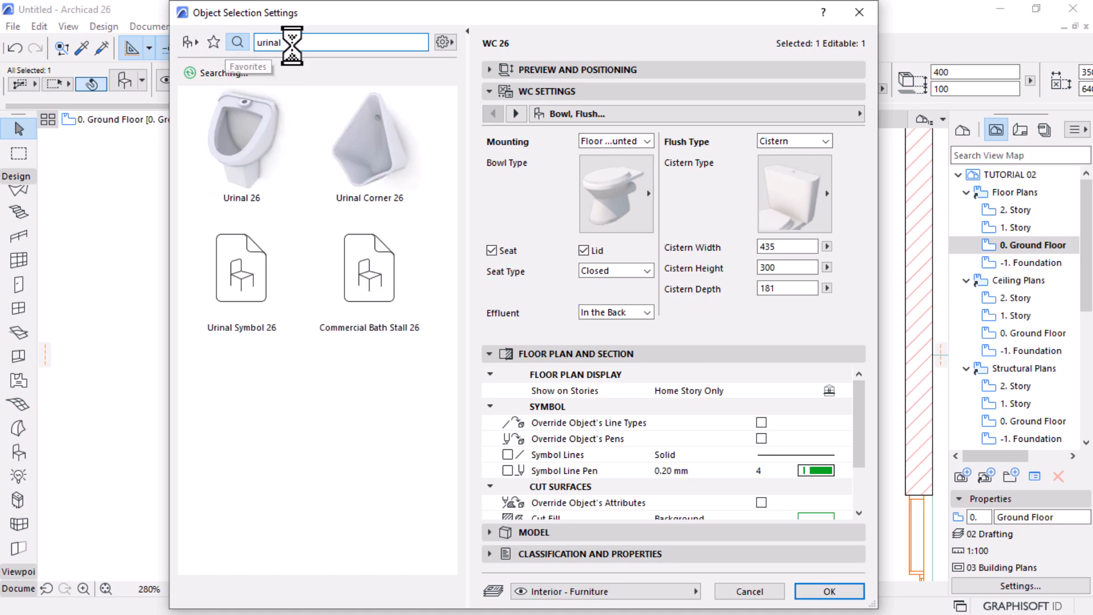
click(371, 139)
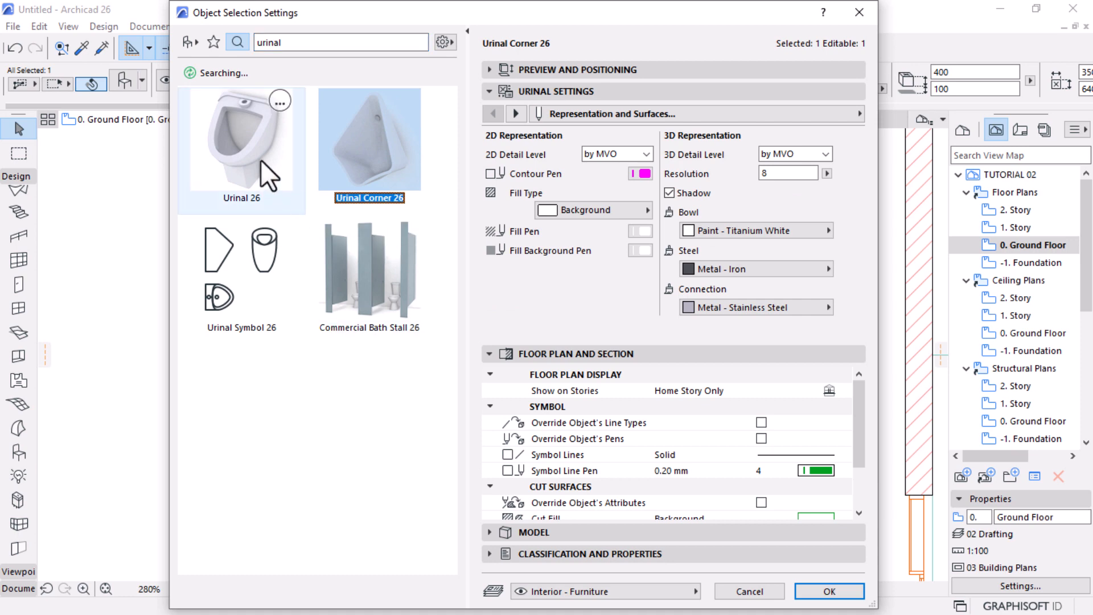
click(829, 591)
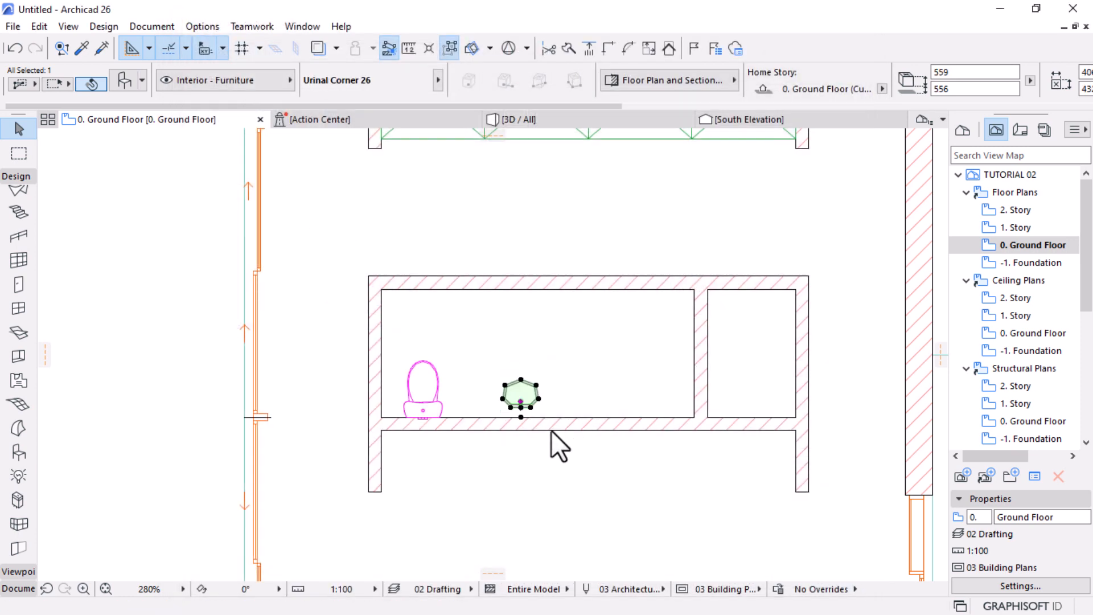
Place a copy of the urinal about 1300 mm to its right along the same wall
scroll(520, 430, up, 4)
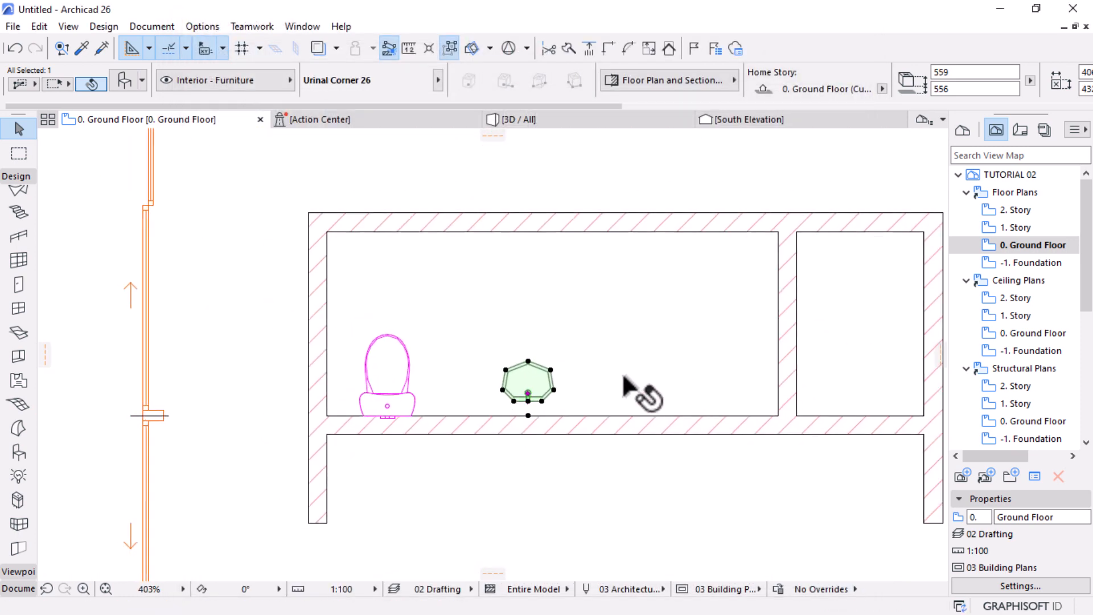
key(ctrl+shift+d)
click(529, 393)
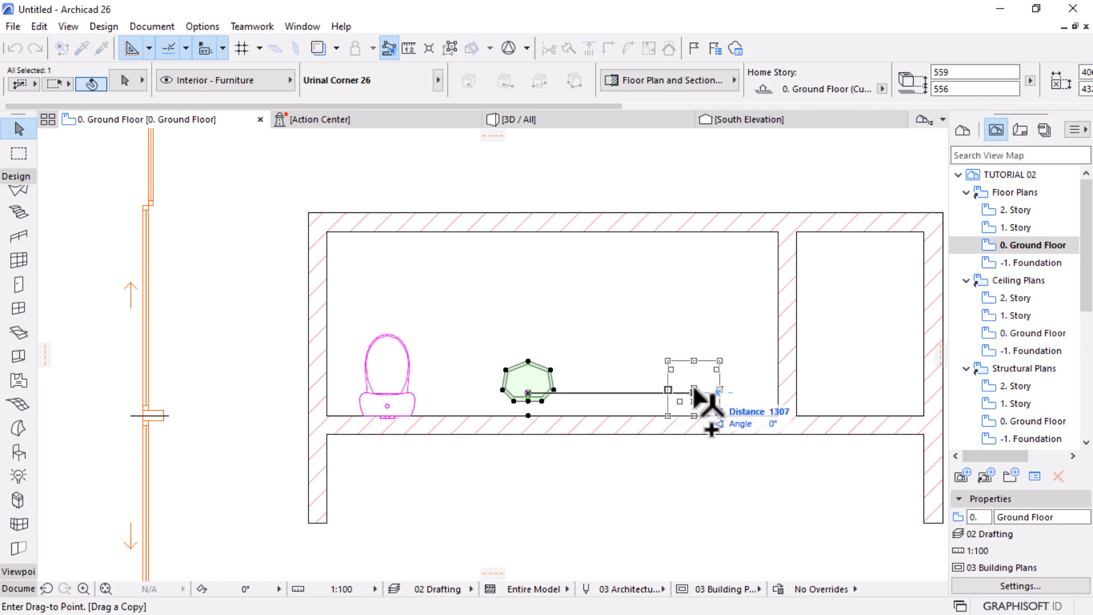
click(693, 393)
Search the object library for "basin" and replace the copied urinal with Basin Cabinet 26
click(124, 81)
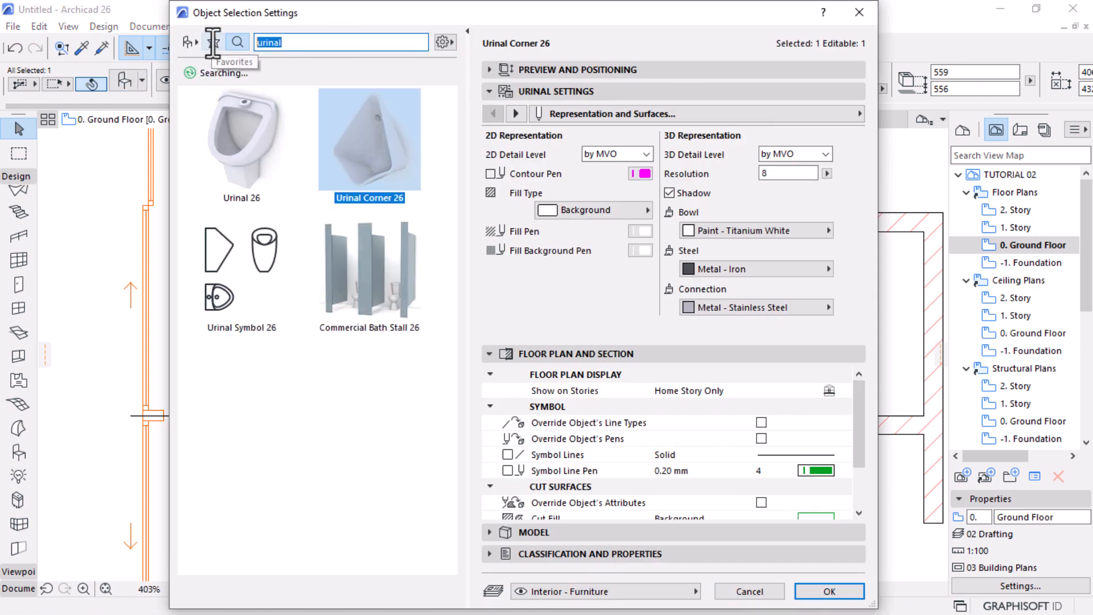
text(basin)
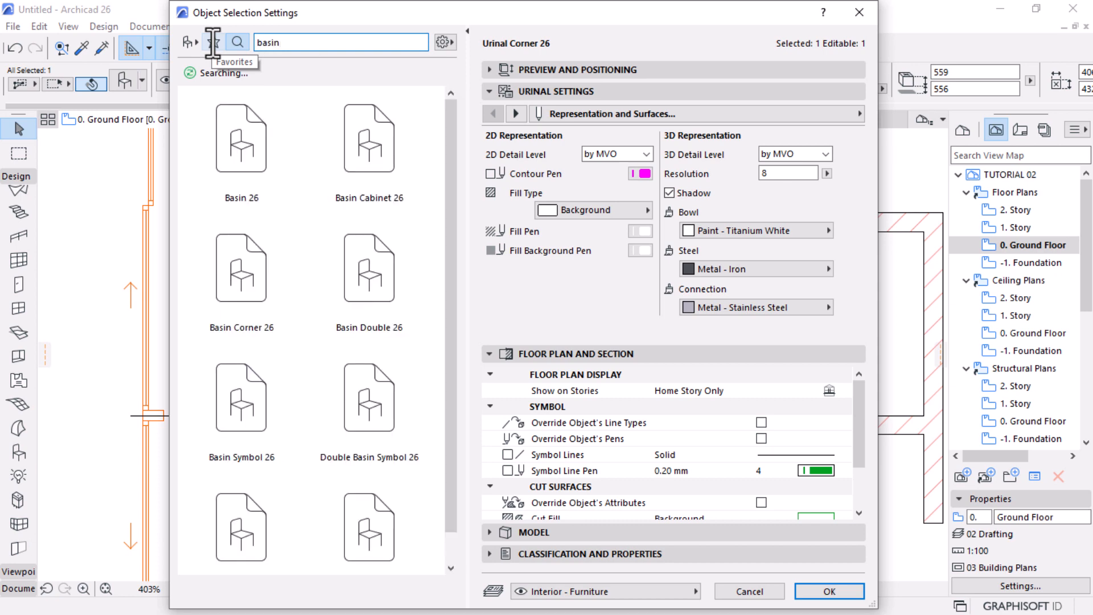
click(392, 162)
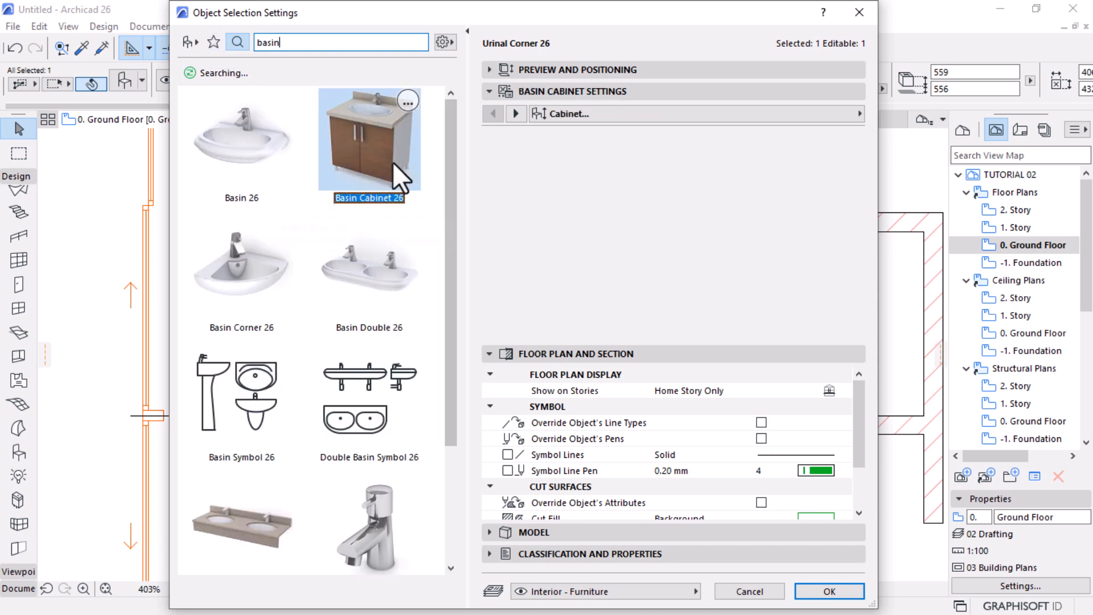
click(820, 591)
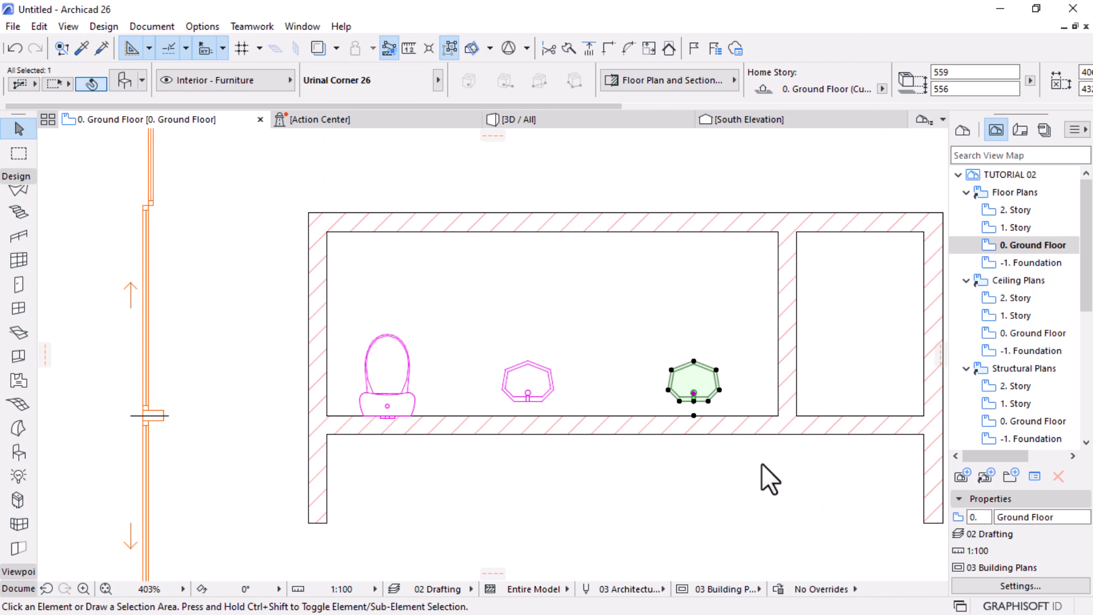
Move the basin cabinet into the larger room's lower-right corner, flush against the dividing wall and the lower wall
scroll(817, 402, up, 2)
key(ctrl+d)
click(803, 420)
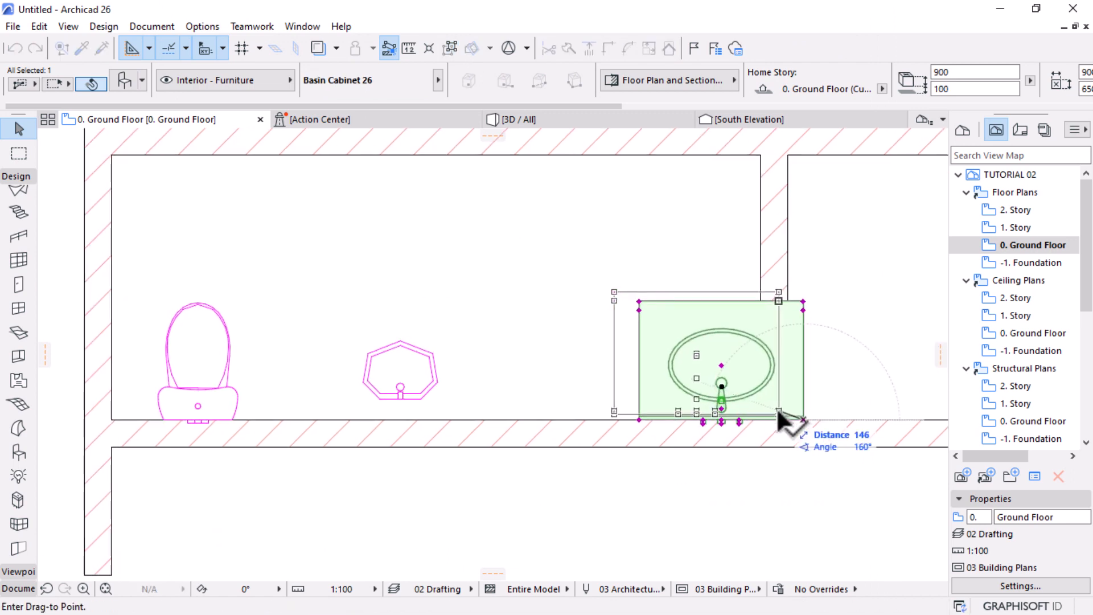
click(761, 419)
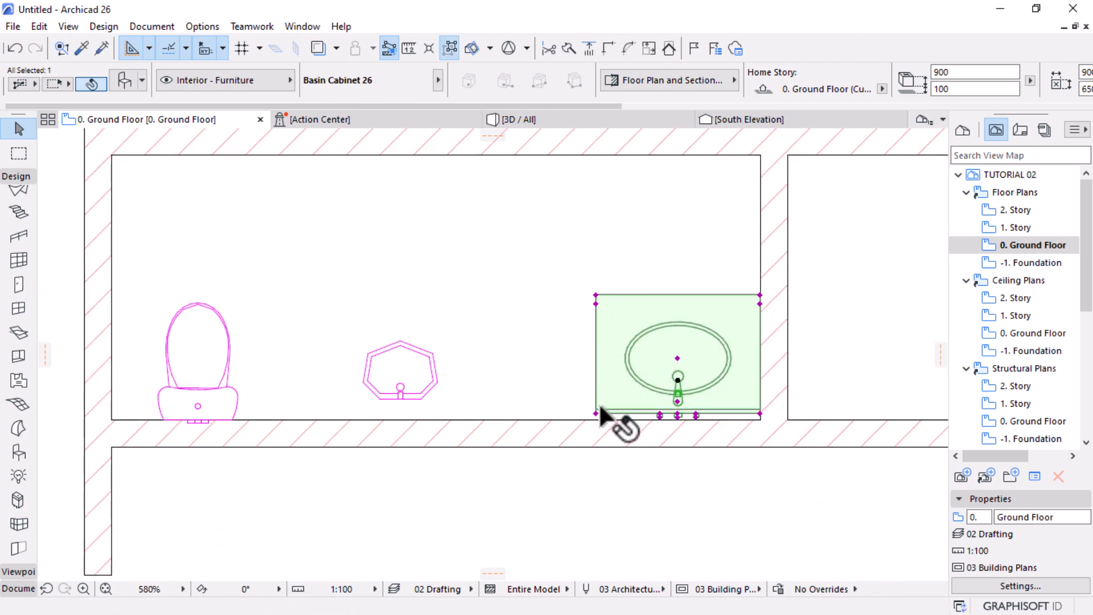
scroll(805, 459, up, 2)
scroll(740, 419, up, 2)
key(ctrl+d)
click(723, 379)
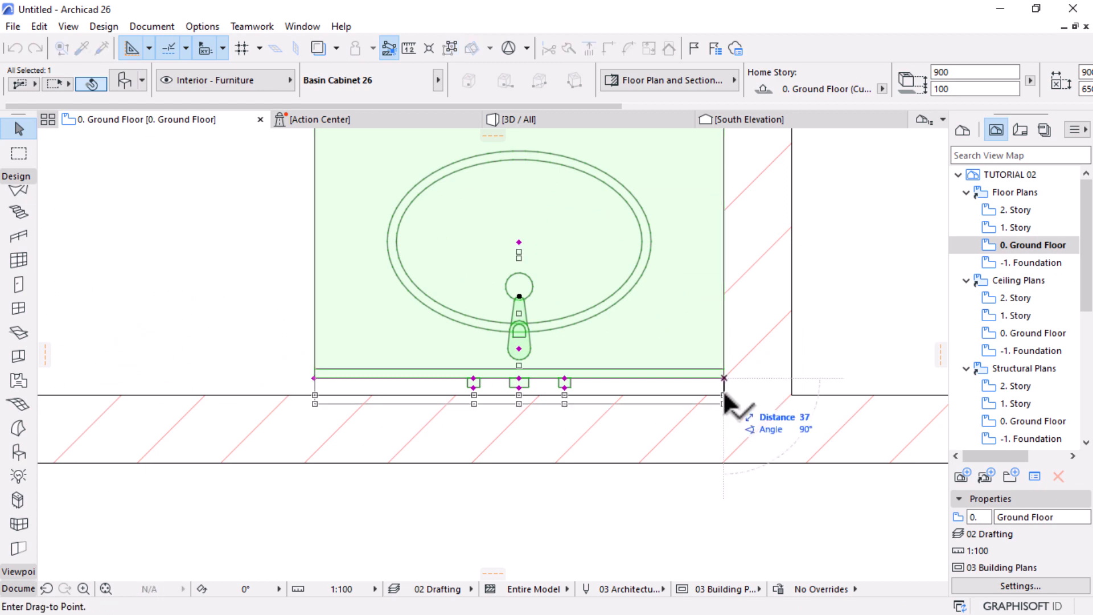
scroll(819, 446, down, 3)
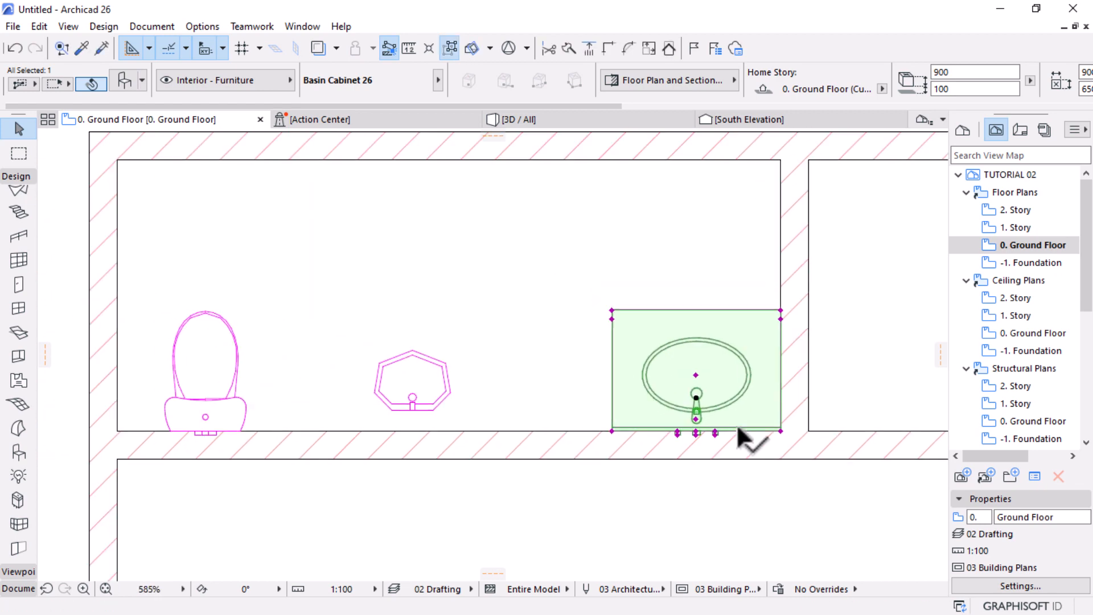
Stretch the basin cabinet leftward from its upper-left corner and set its width to 1350 mm
click(616, 312)
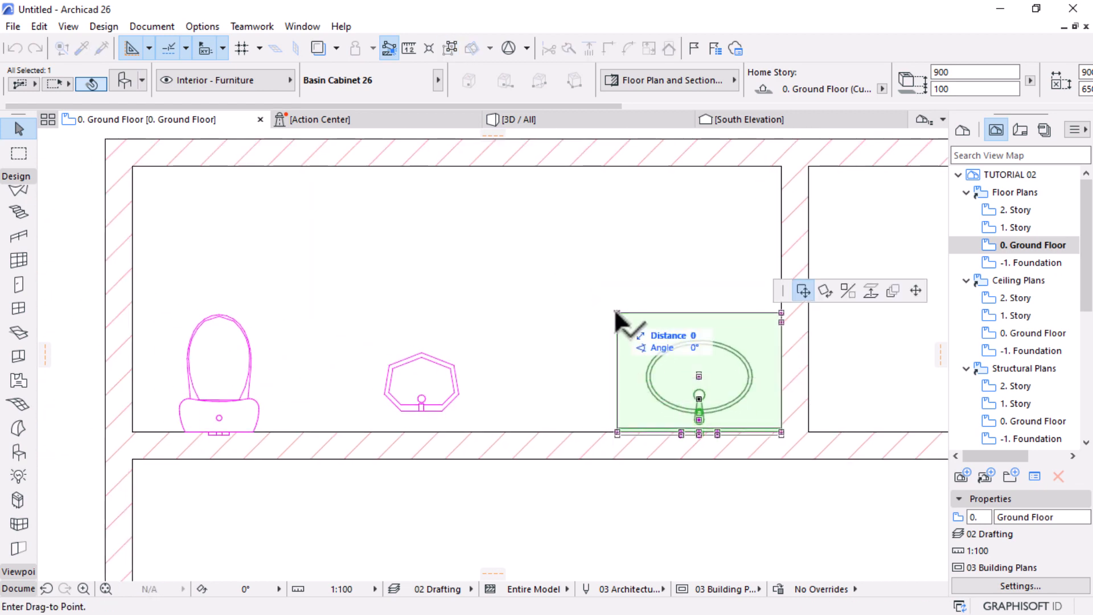
click(916, 291)
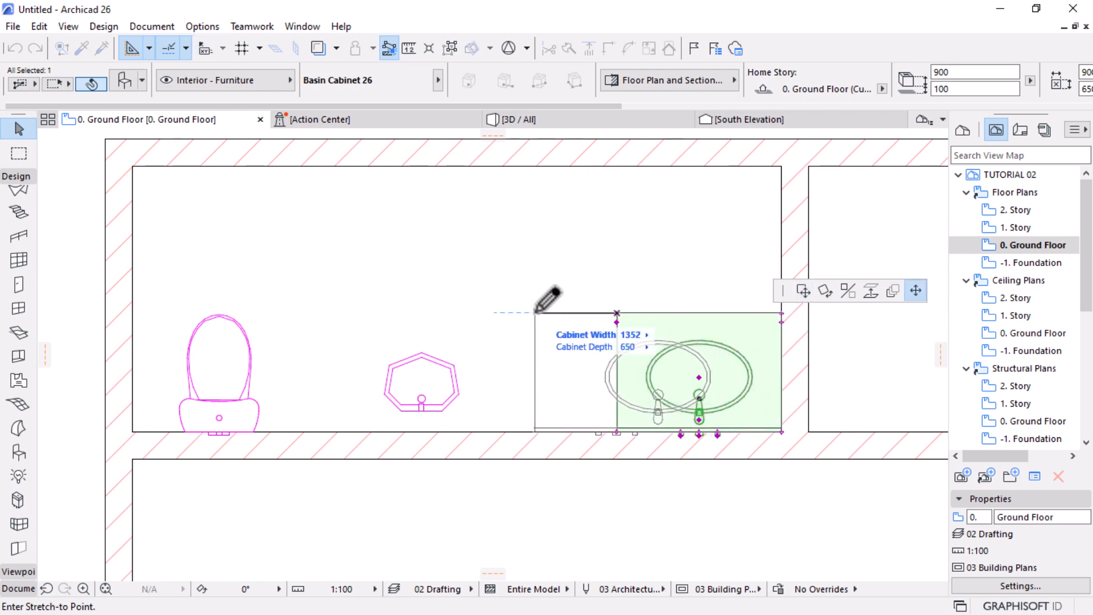
click(535, 312)
scroll(615, 398, down, 3)
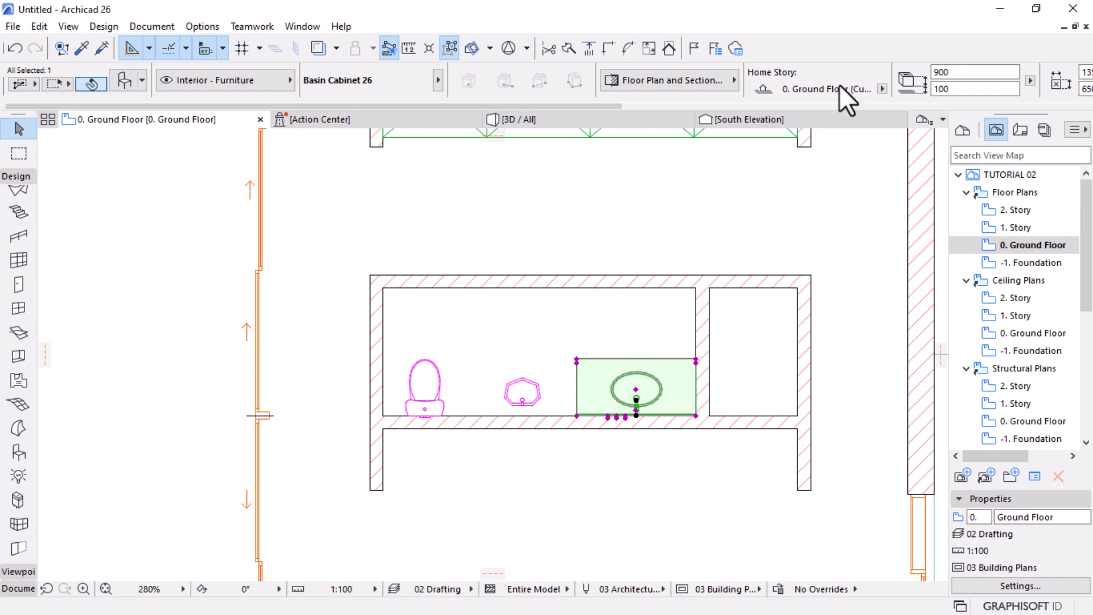
scroll(843, 85, down, 3)
drag(940, 74, 918, 76)
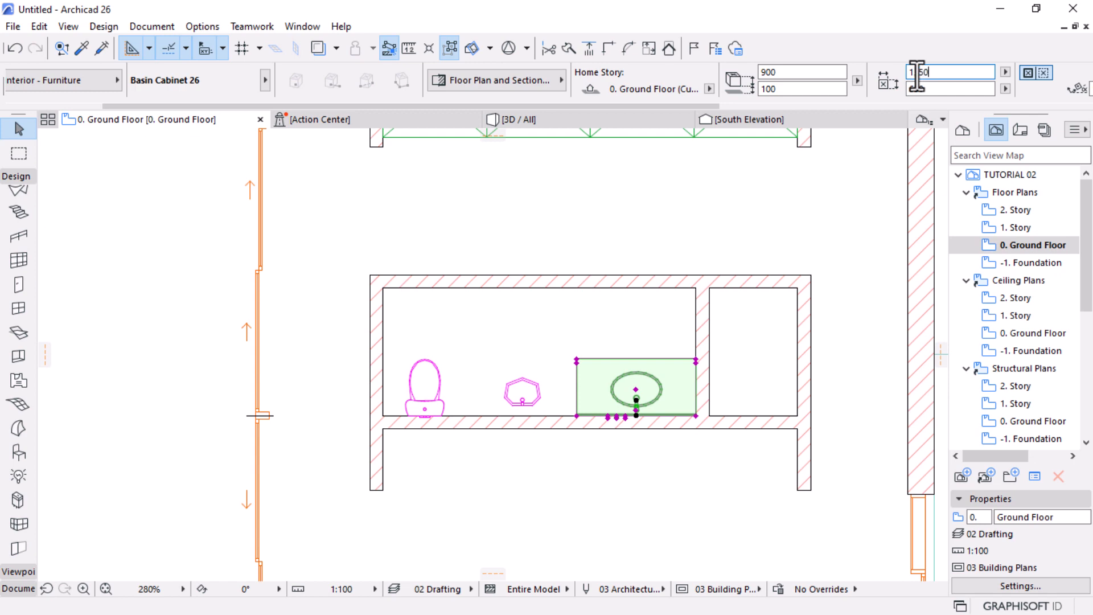
click(648, 502)
Place a copy of the basin cabinet to its right, over the smaller enclosed room
scroll(581, 370, down, 3)
scroll(664, 319, up, 2)
scroll(655, 370, up, 2)
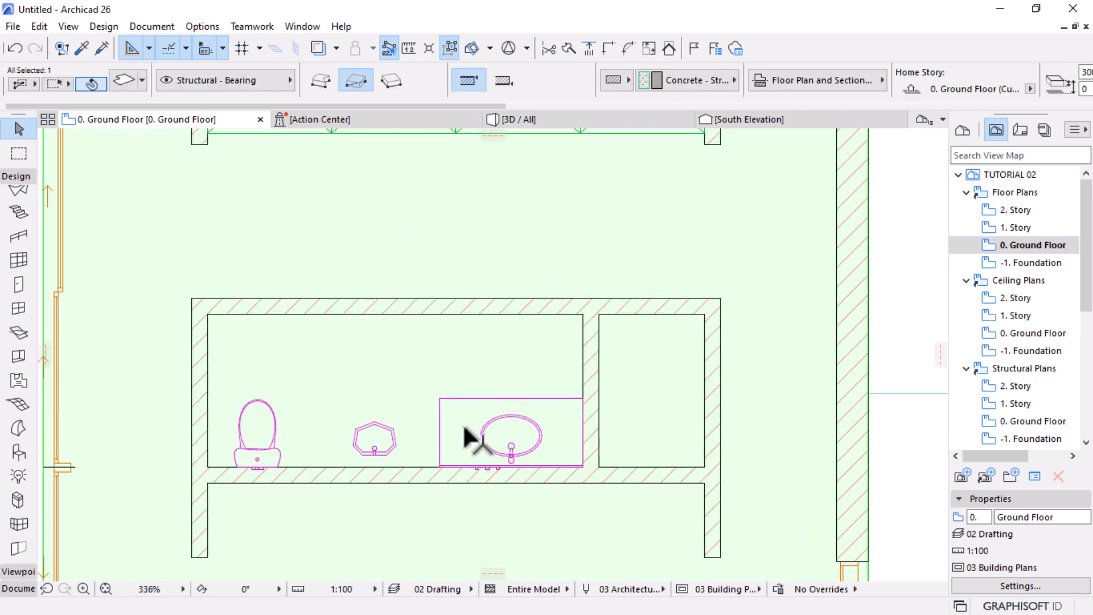
click(516, 445)
ctrl+drag(506, 439, 648, 417)
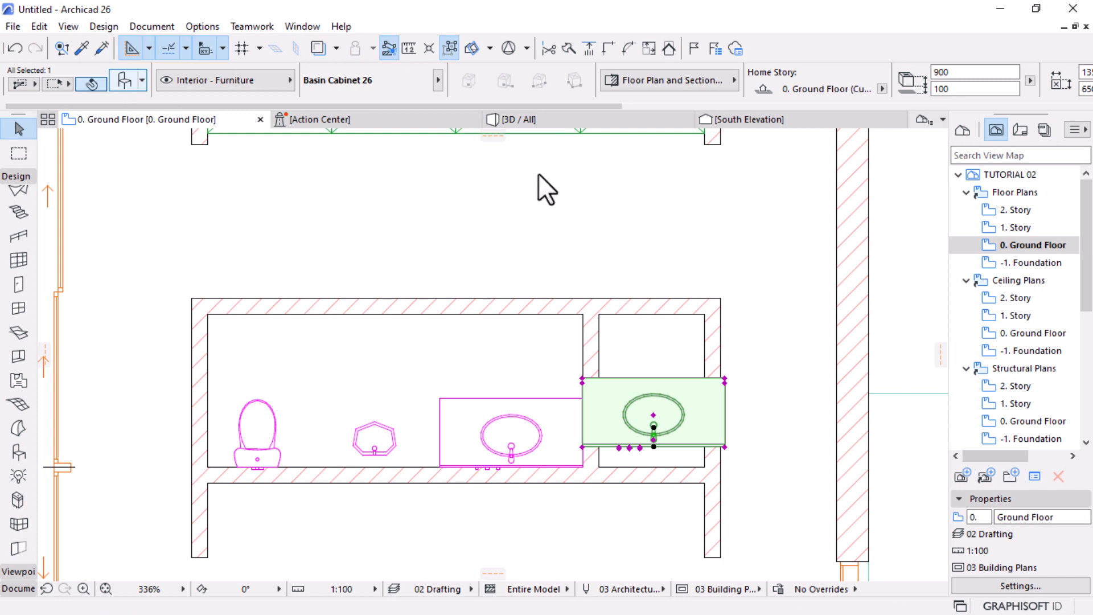
Search the object library for "wash" and replace the copied basin cabinet with Washer 26 in the front-loading style
key(ctrl+t)
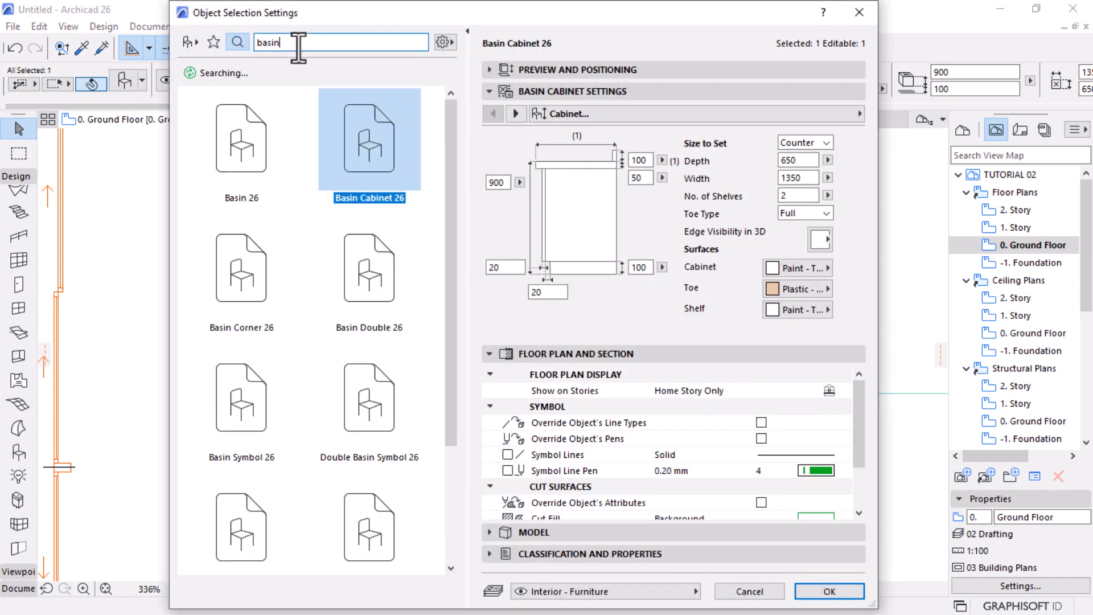
drag(299, 48, 243, 50)
text(w)
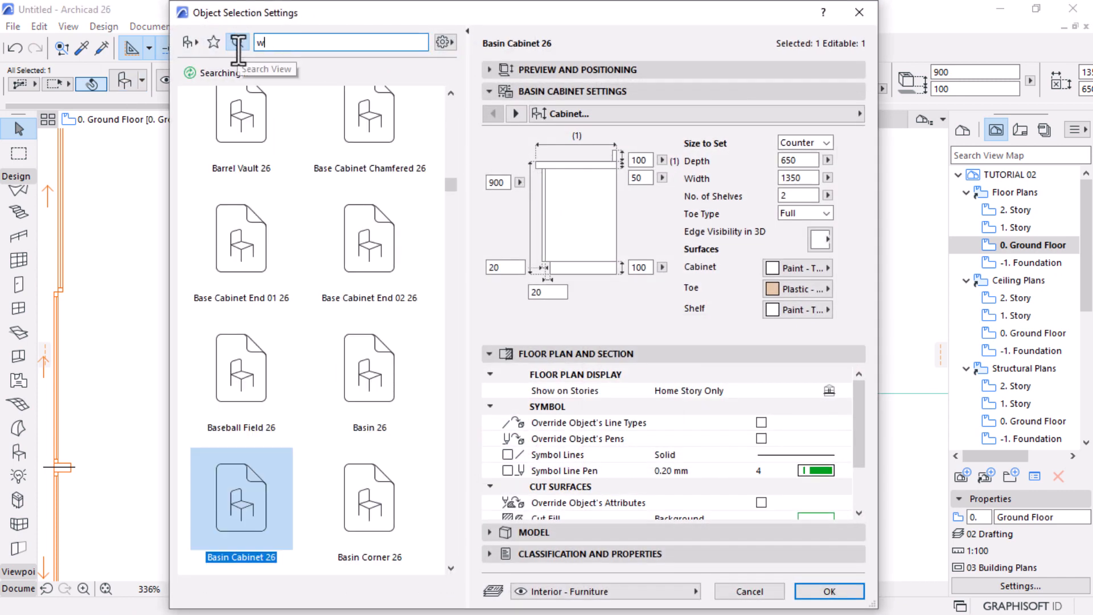
text(as)
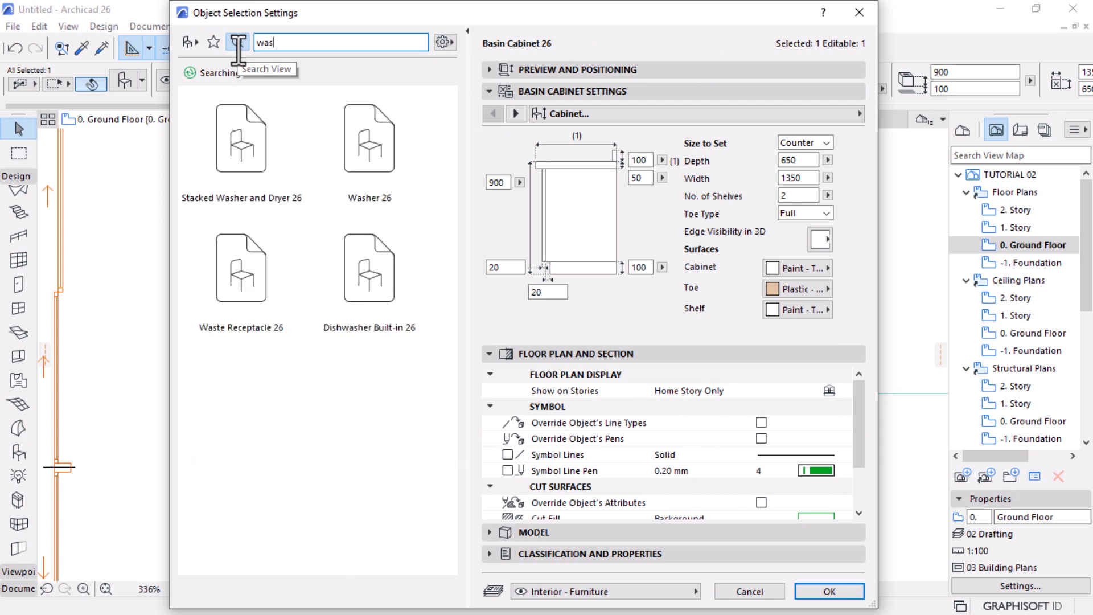
text(h)
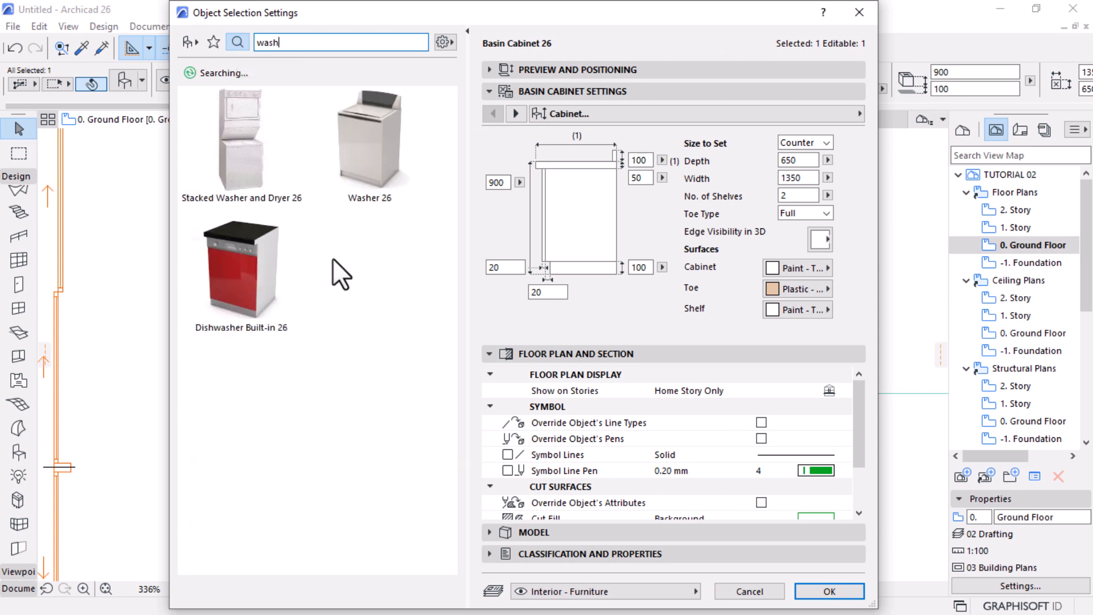
click(354, 152)
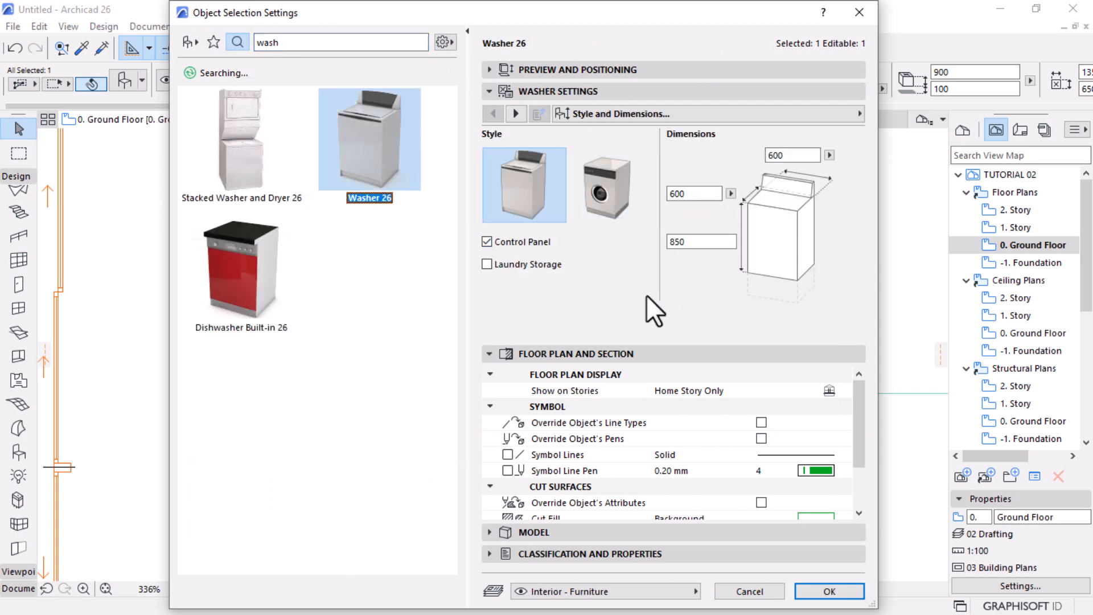
click(594, 194)
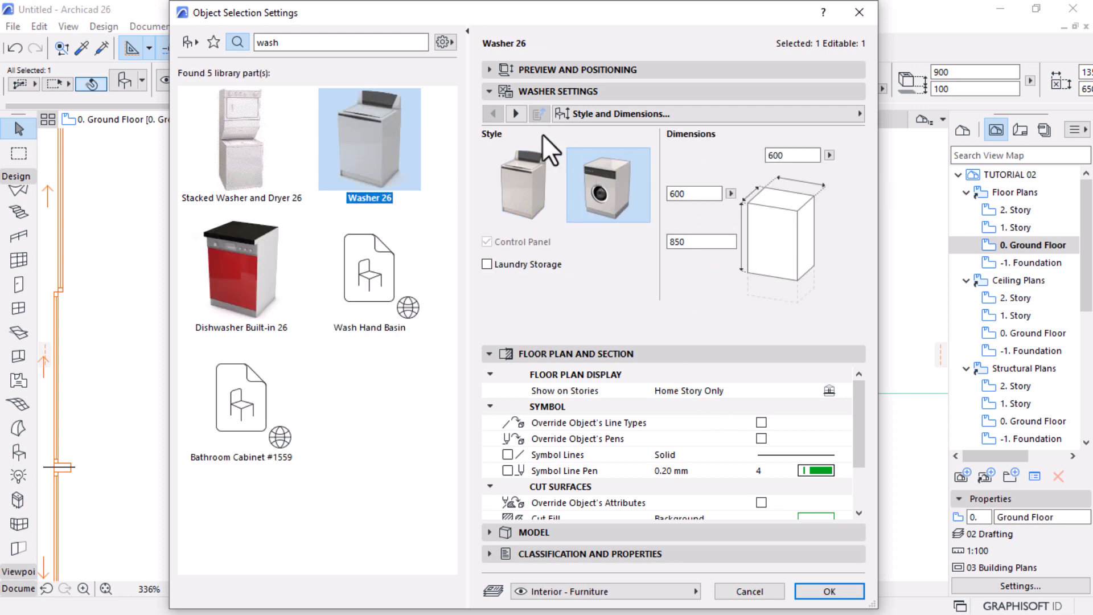
Set the washer's 2D detail level to Symbolic and use the circle symbol with three radiating spokes
click(510, 117)
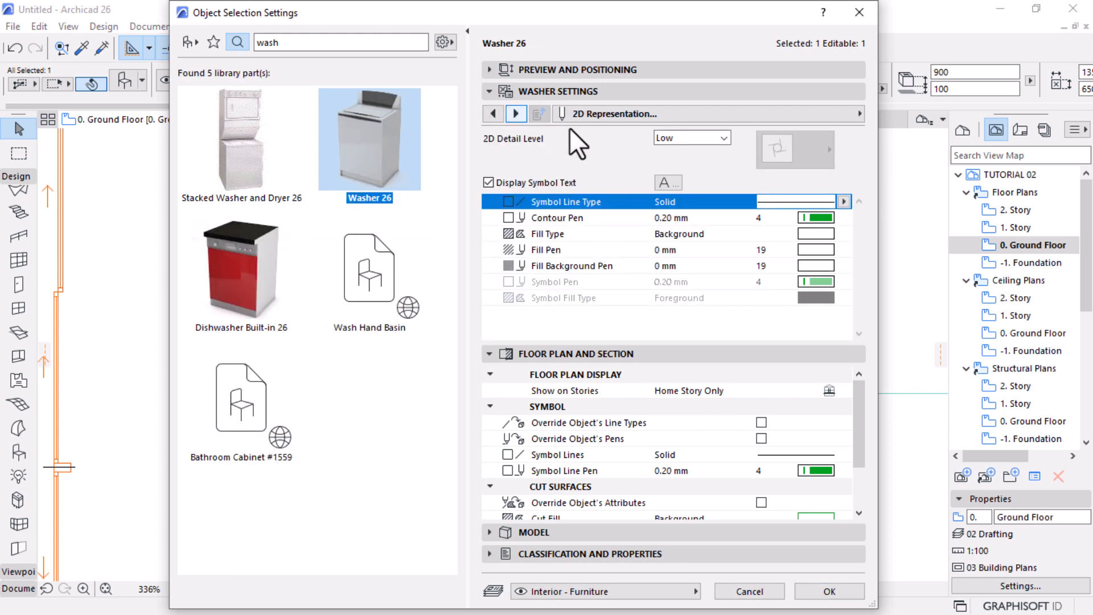
click(713, 136)
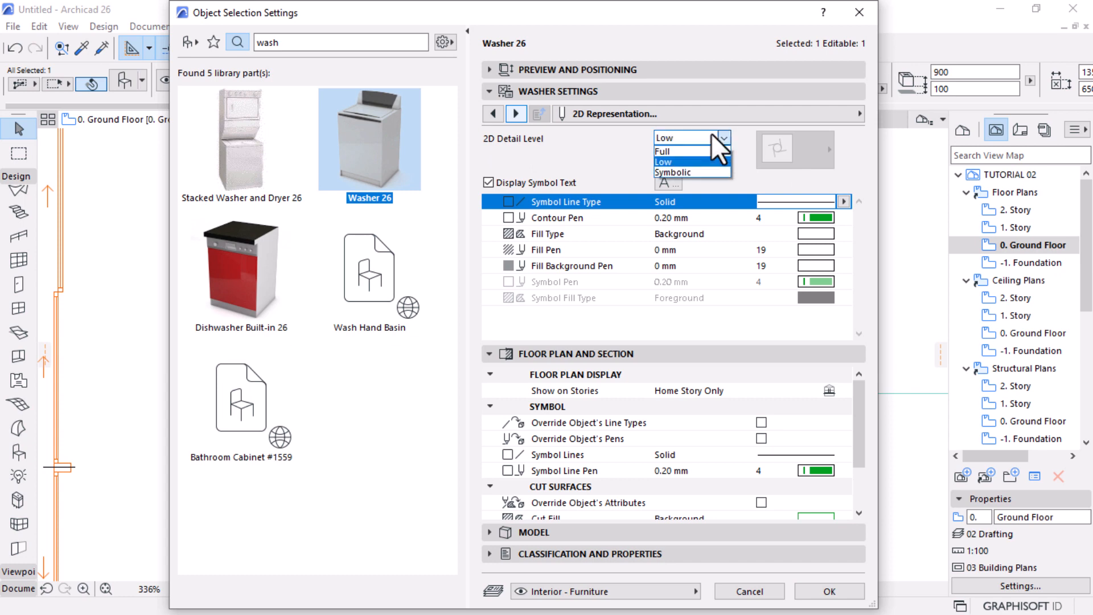
click(712, 134)
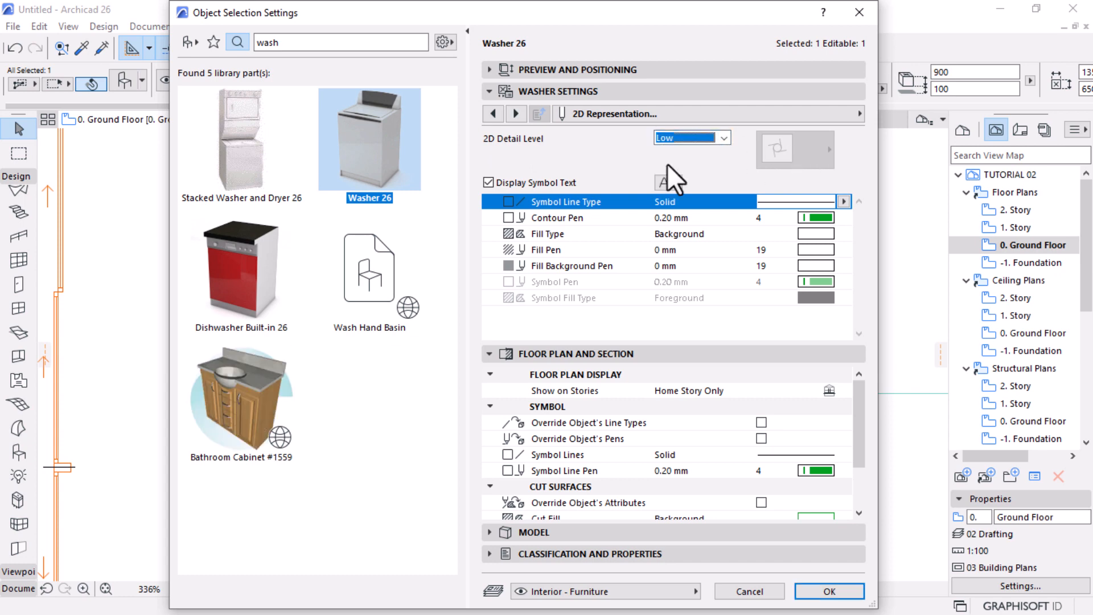
click(720, 137)
click(671, 172)
click(790, 151)
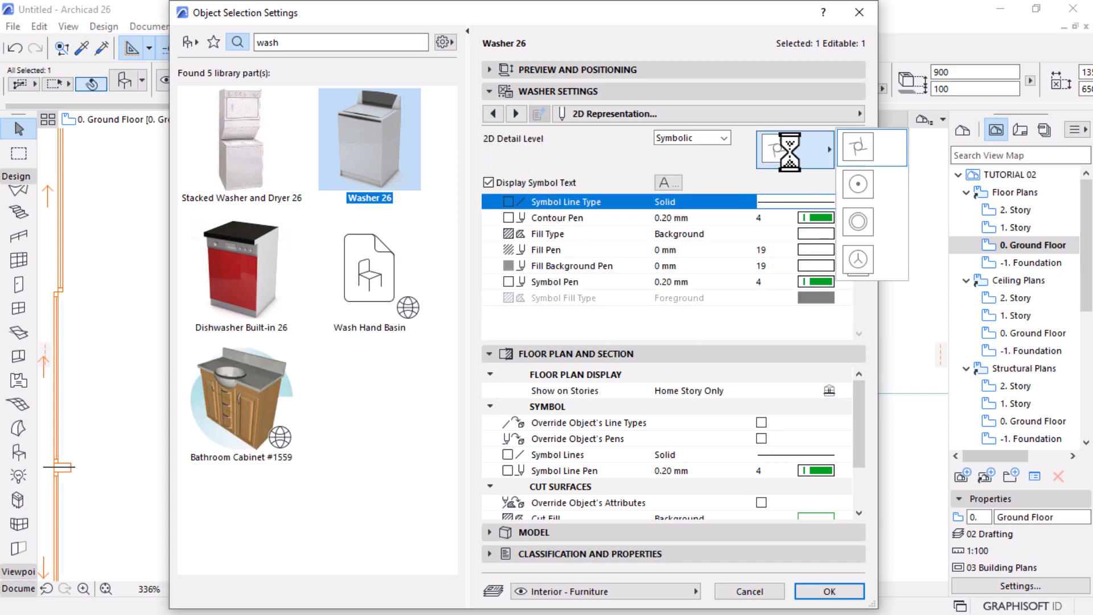
click(859, 259)
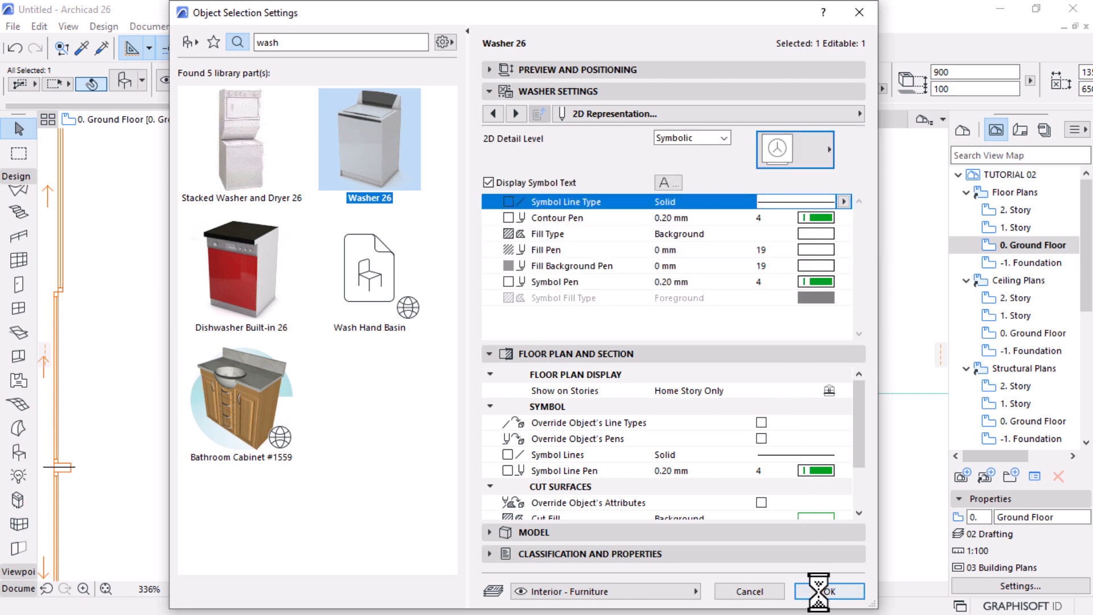
click(818, 591)
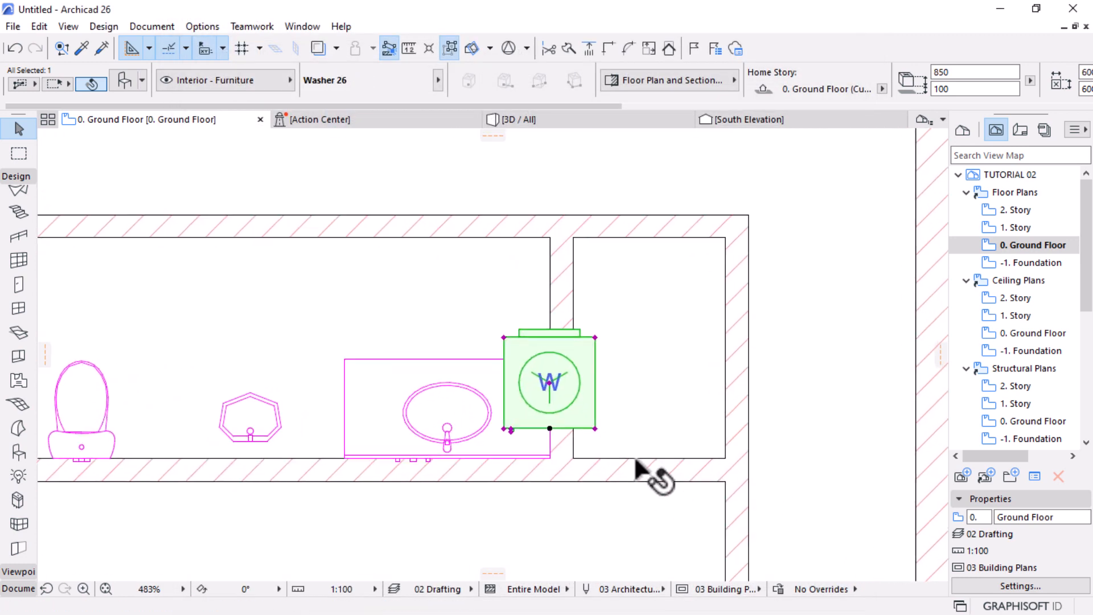
Move the washer into the smaller room's lower-right corner, against the right wall and the lower wall
click(550, 428)
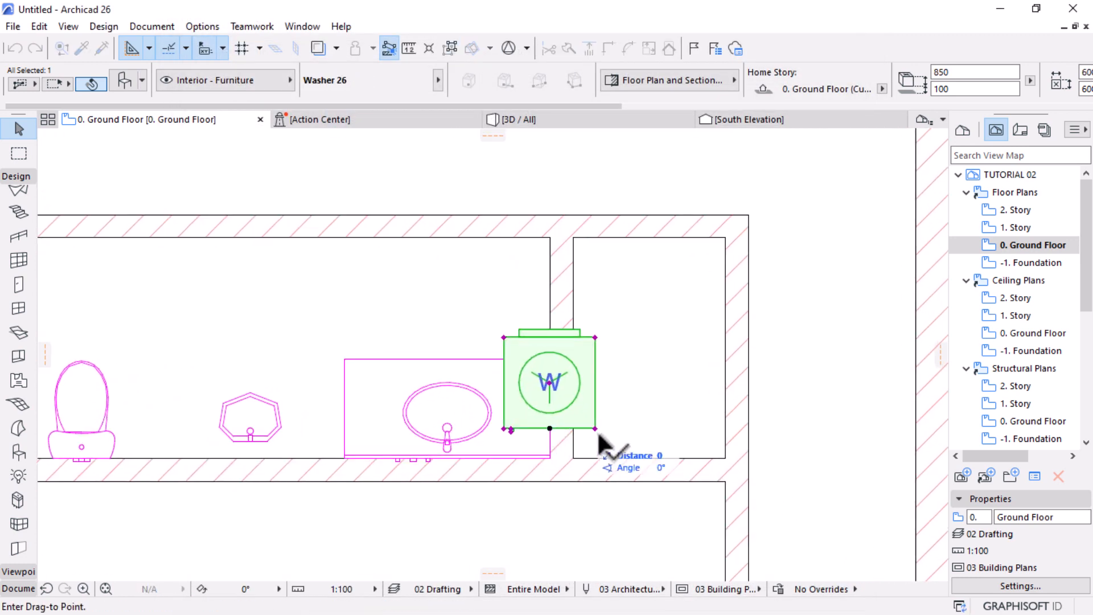
click(680, 456)
scroll(733, 341, down, 3)
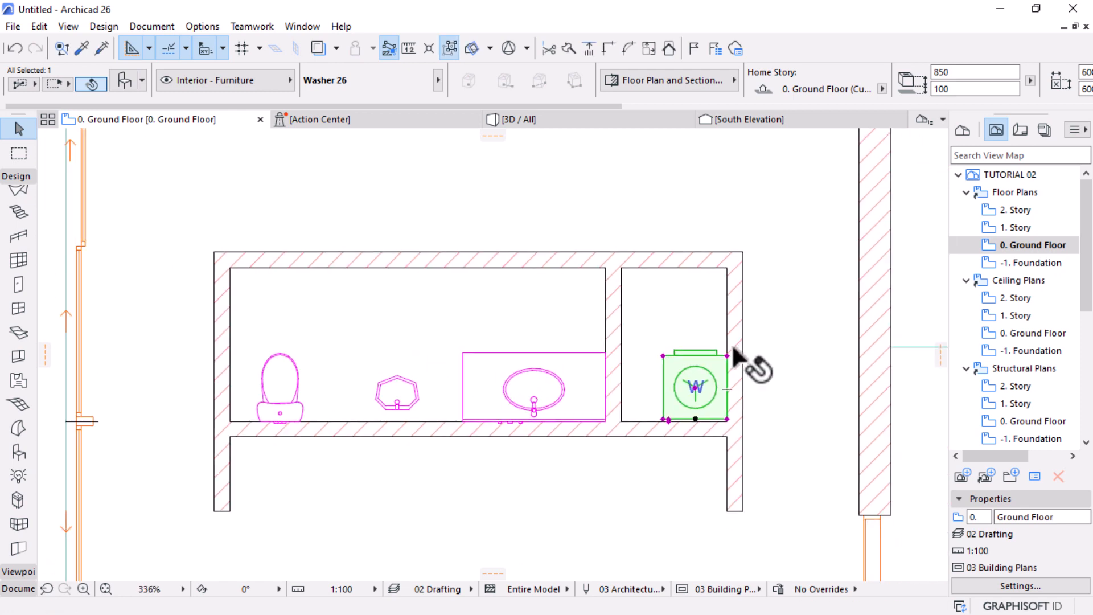
click(657, 287)
scroll(651, 279, down, 1)
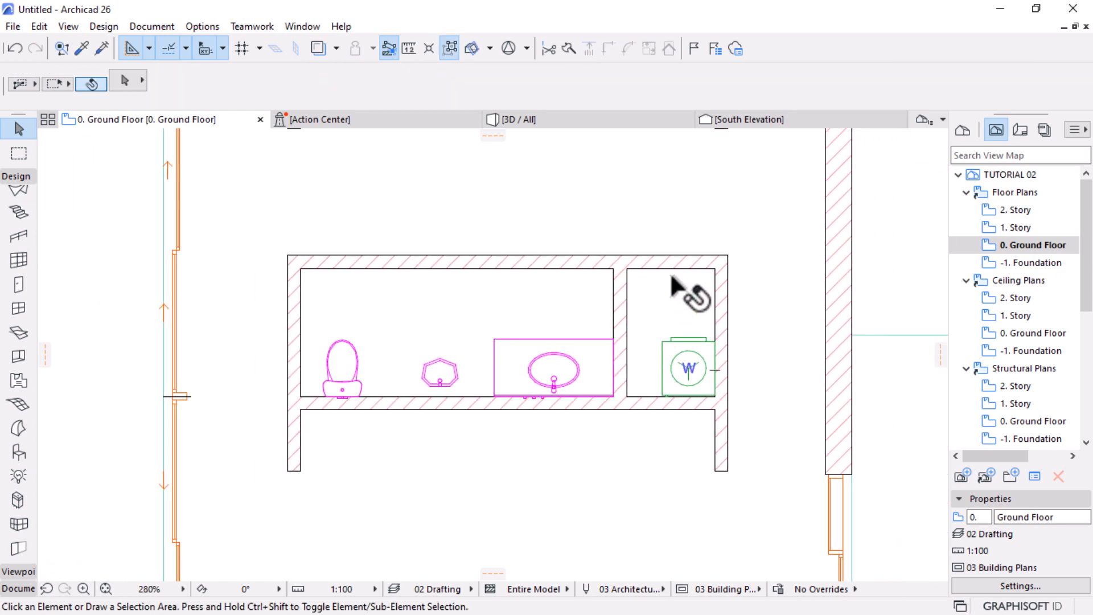
Move the urinal, basin cabinet and dividing wall together 300 mm left, plus a short further distance toward the WC
scroll(655, 296, down, 3)
scroll(632, 336, up, 3)
click(561, 384)
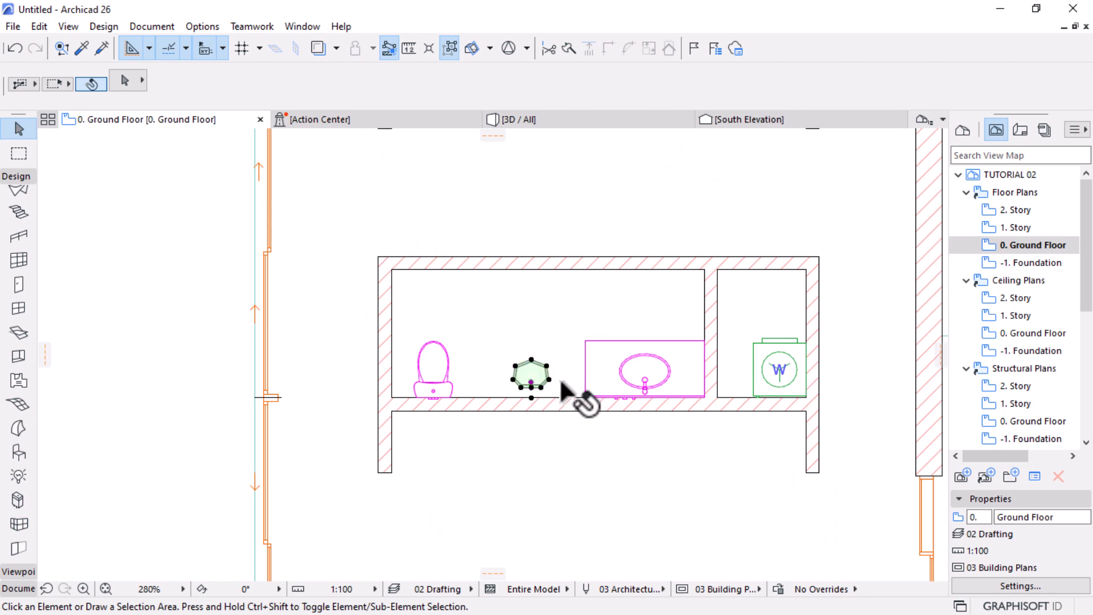
shift+click(649, 373)
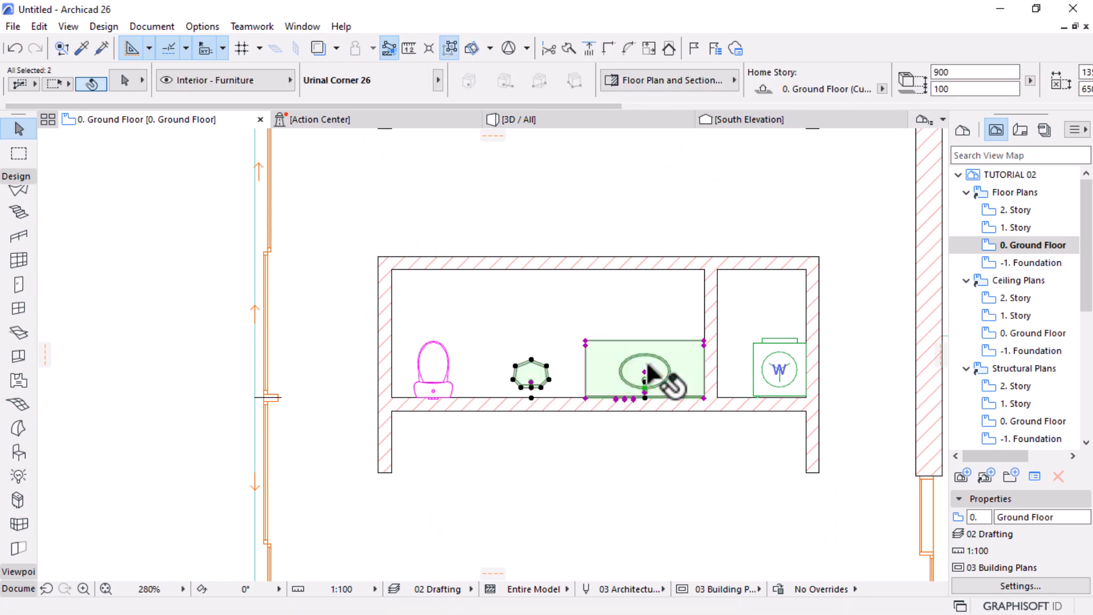
shift+click(708, 305)
key(ctrl+d)
click(675, 302)
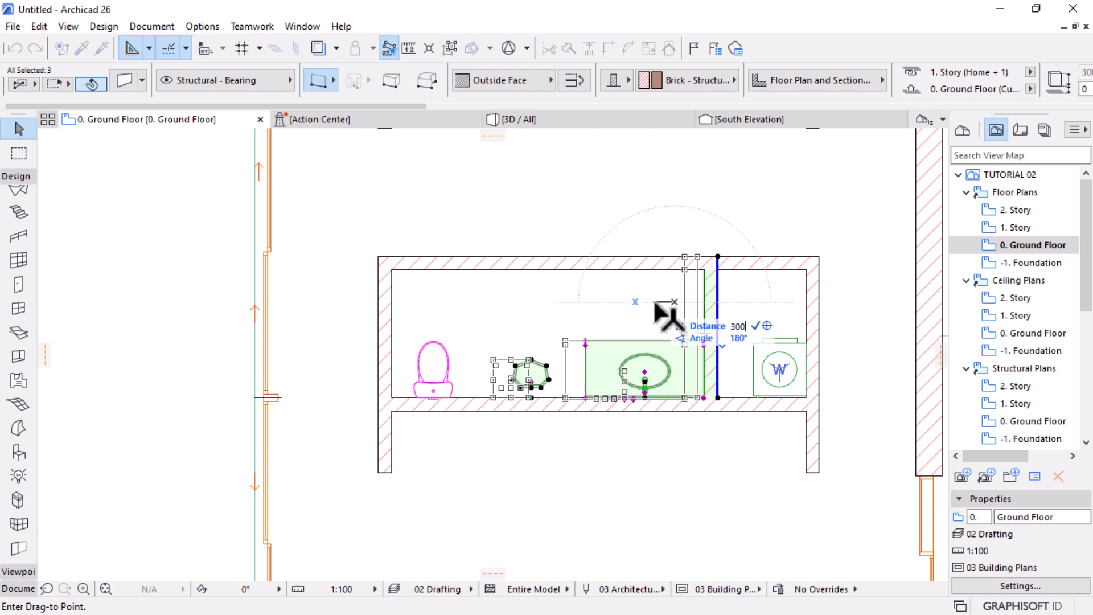
click(649, 302)
click(649, 302)
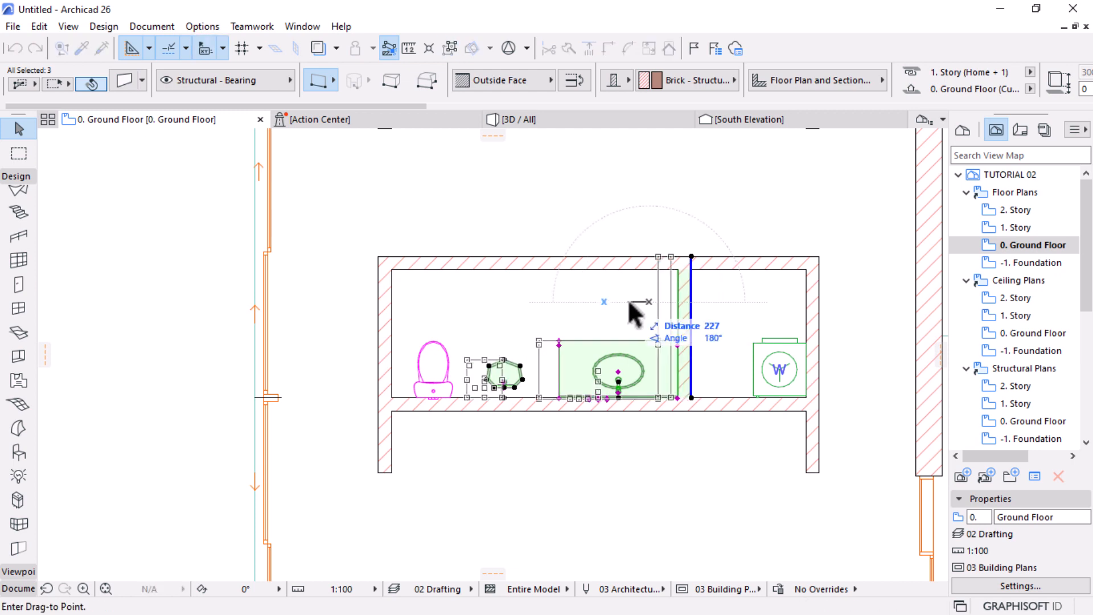
click(628, 302)
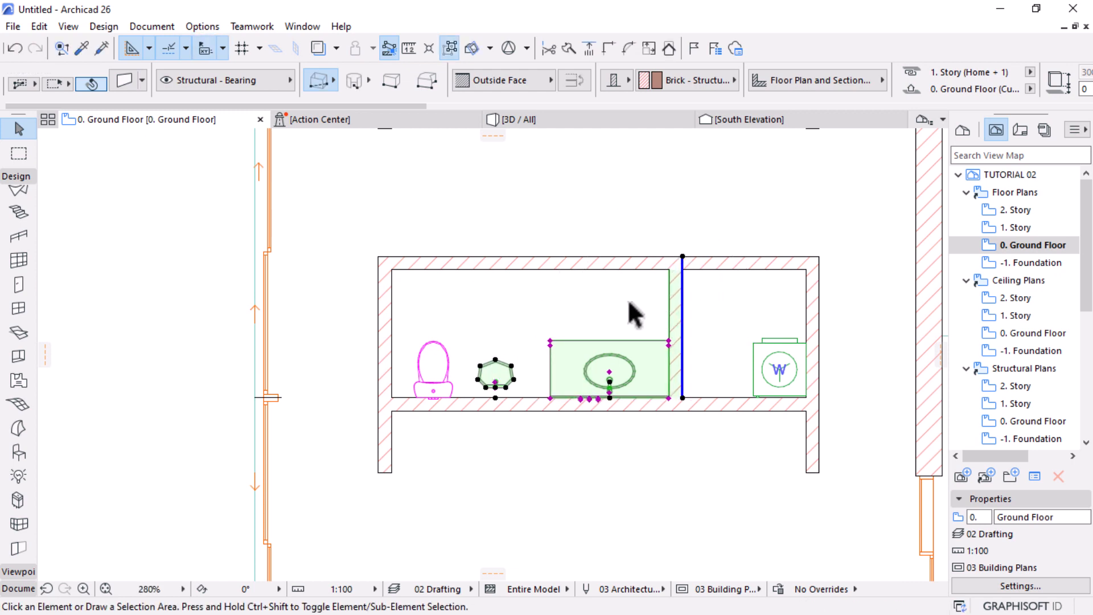
Copy the leftmost wardrobe of the lower wardrobe row into the smaller room, with its left edge against the dividing wall
scroll(779, 371, down, 5)
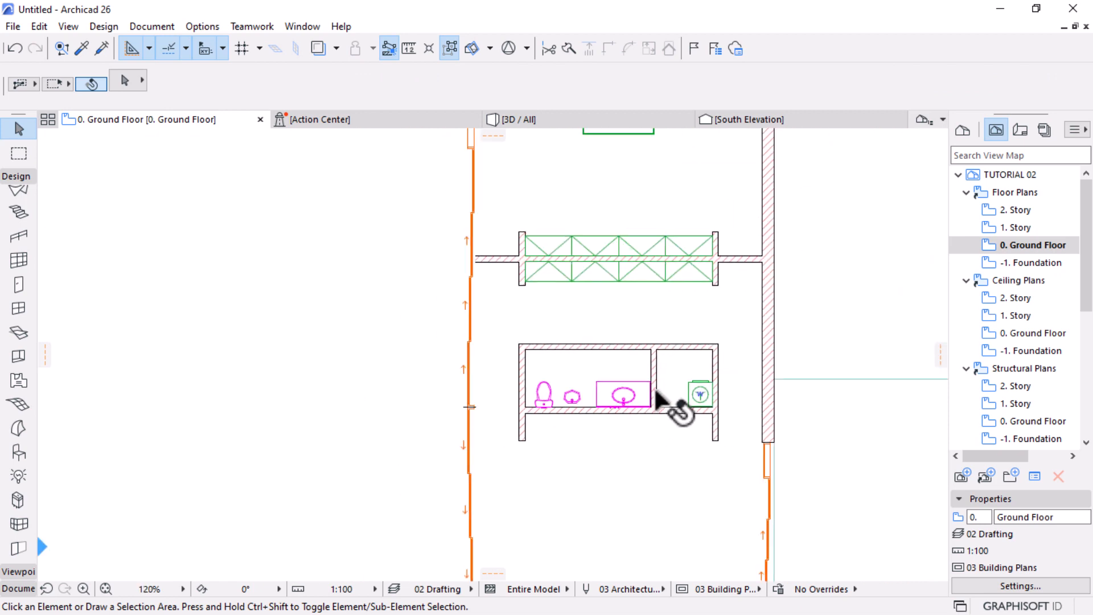
key(ctrl+shift+d)
click(558, 279)
scroll(634, 381, up, 2)
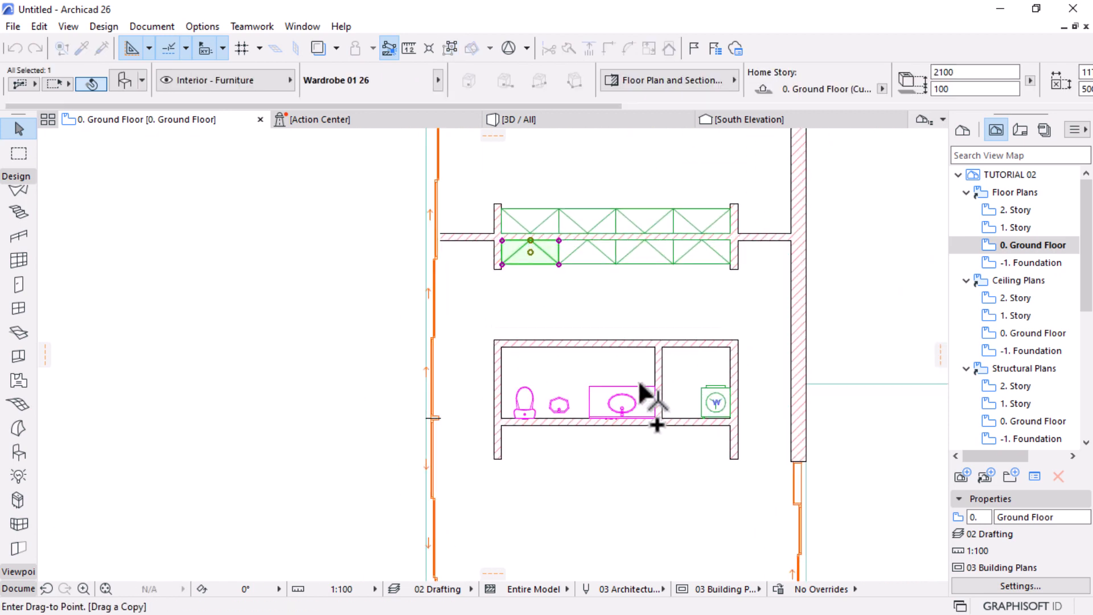
scroll(649, 393, up, 3)
click(693, 321)
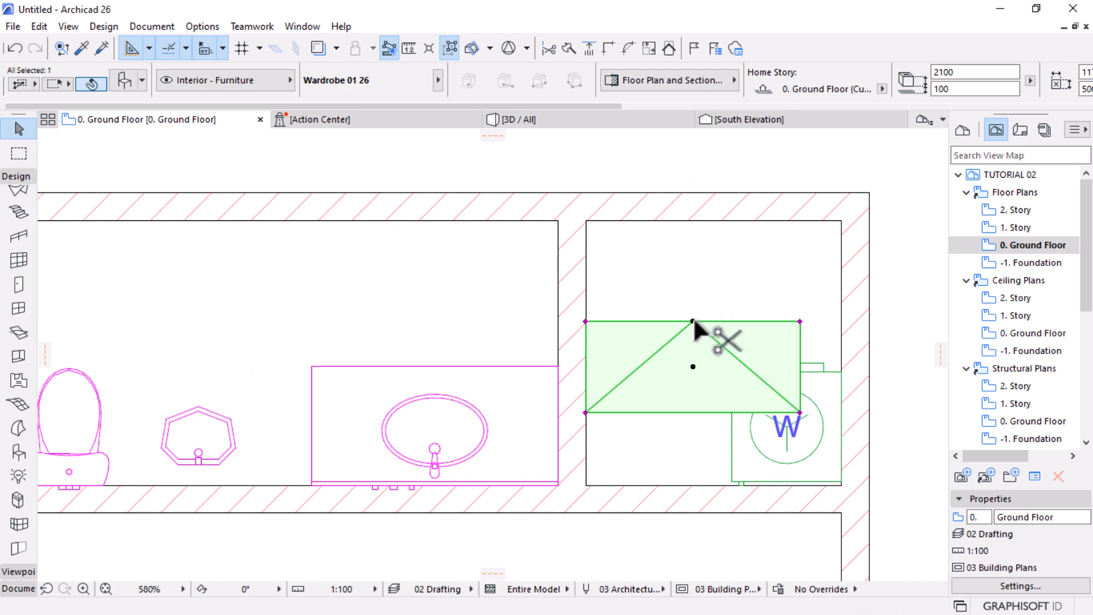
Rotate the copied wardrobe 90° counterclockwise about its upper-edge midpoint and move it into the smaller room's lower-left corner
key(ctrl+e)
click(693, 322)
click(813, 321)
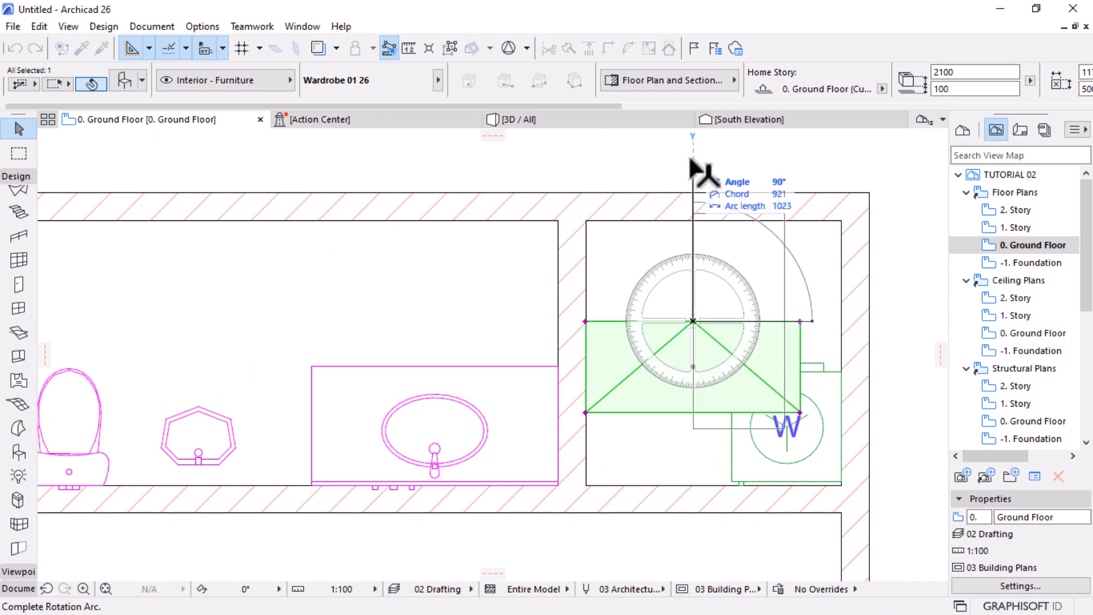
click(693, 204)
key(ctrl+d)
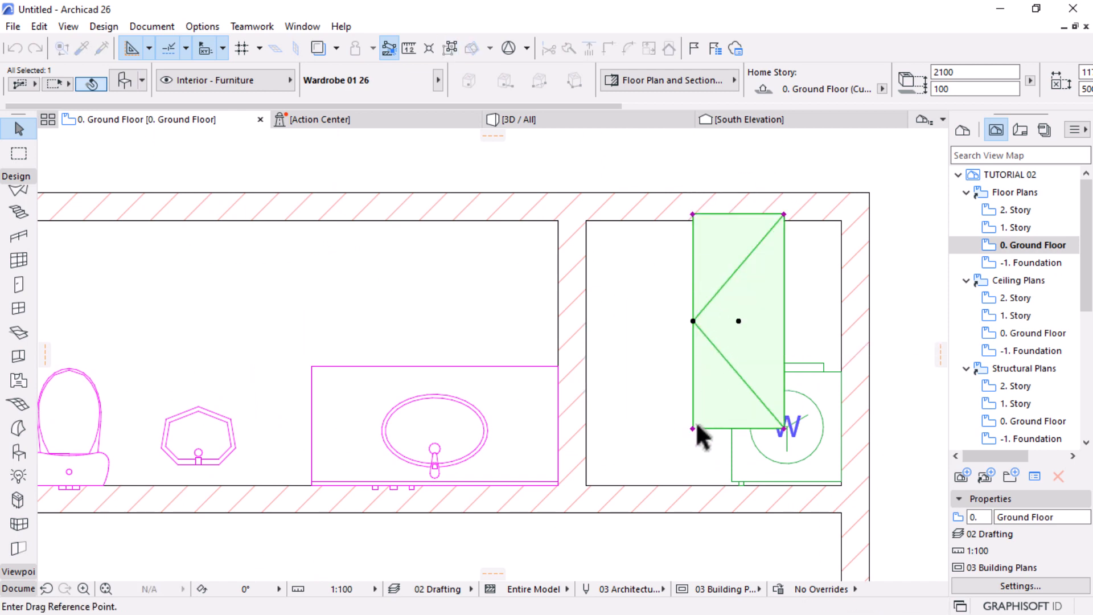
click(692, 429)
click(587, 485)
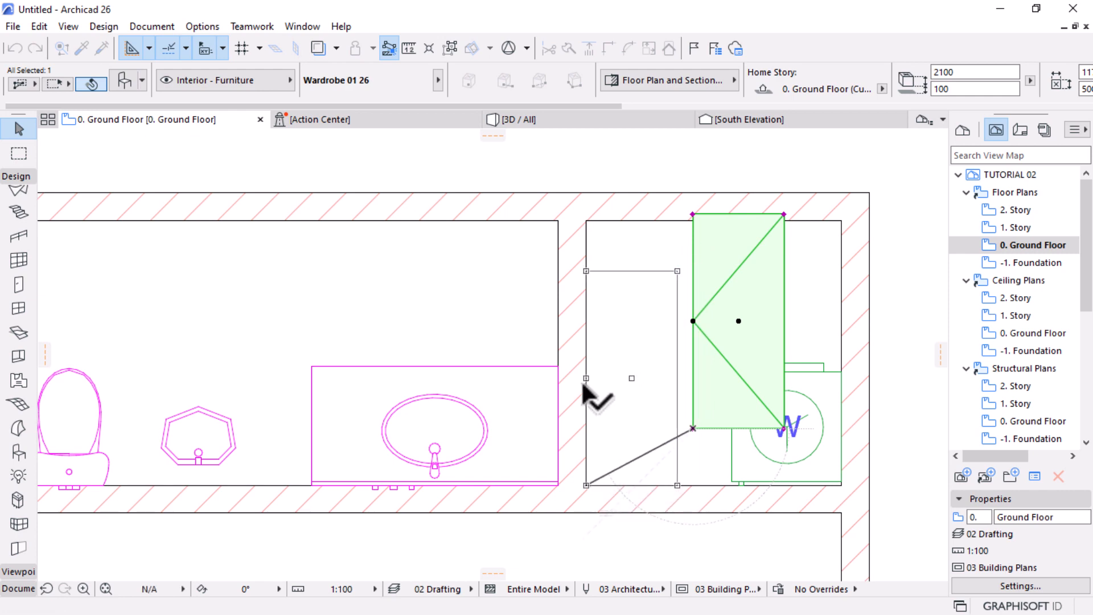
Stretch the wardrobe's upper end to the smaller room's upper wall so it spans the full length of the dividing wall
click(587, 272)
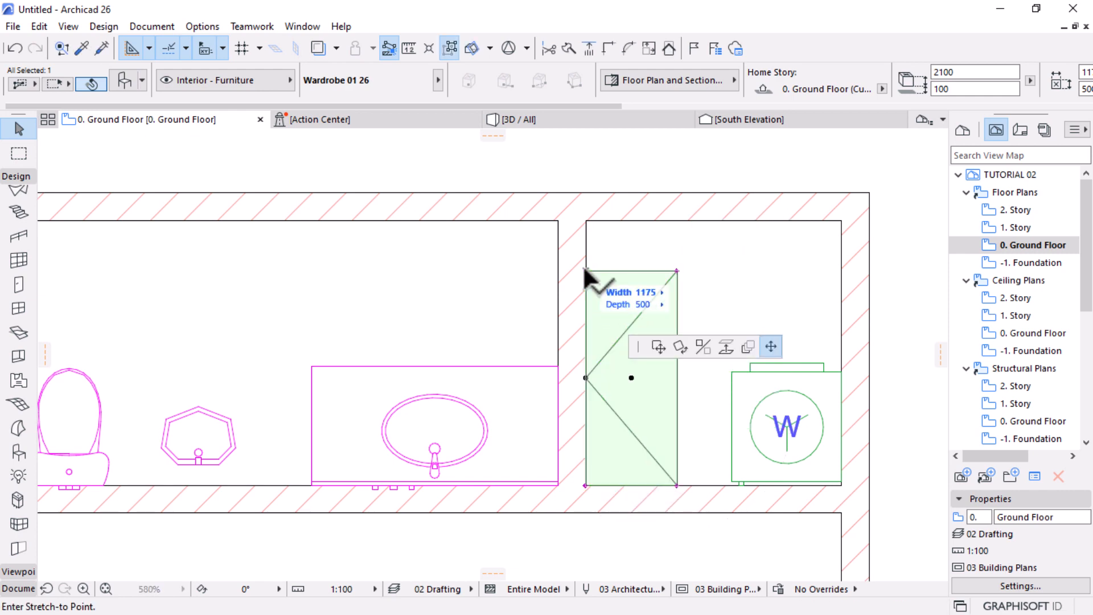
click(587, 221)
click(654, 288)
scroll(671, 303, down, 3)
scroll(627, 261, up, 2)
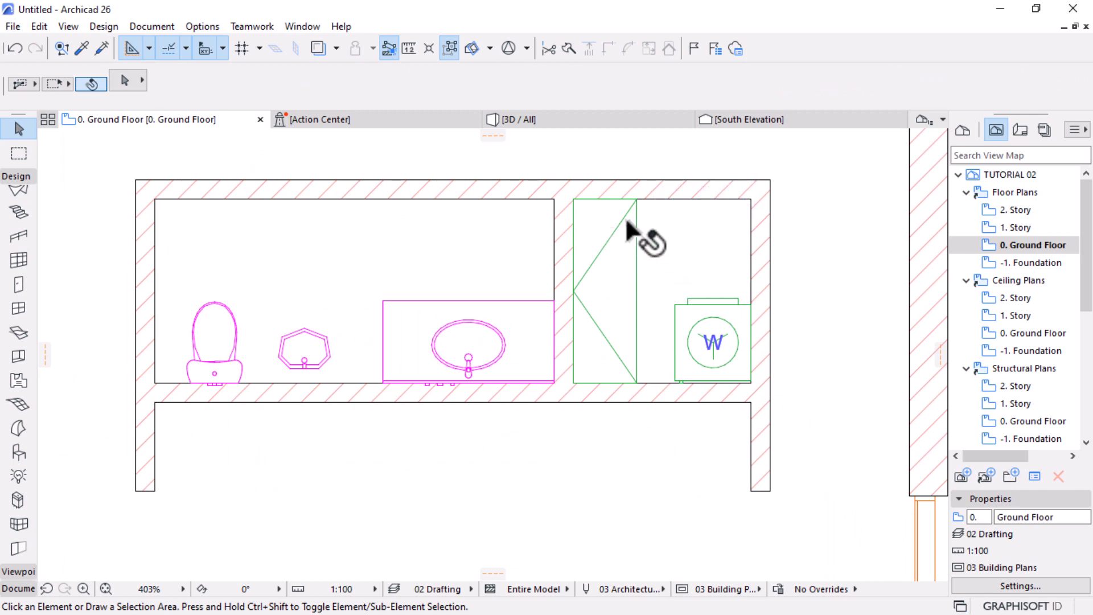
Trim away the section of the end wall beside the washing machine, between the two horizontal walls
scroll(622, 227, up, 2)
scroll(622, 226, down, 3)
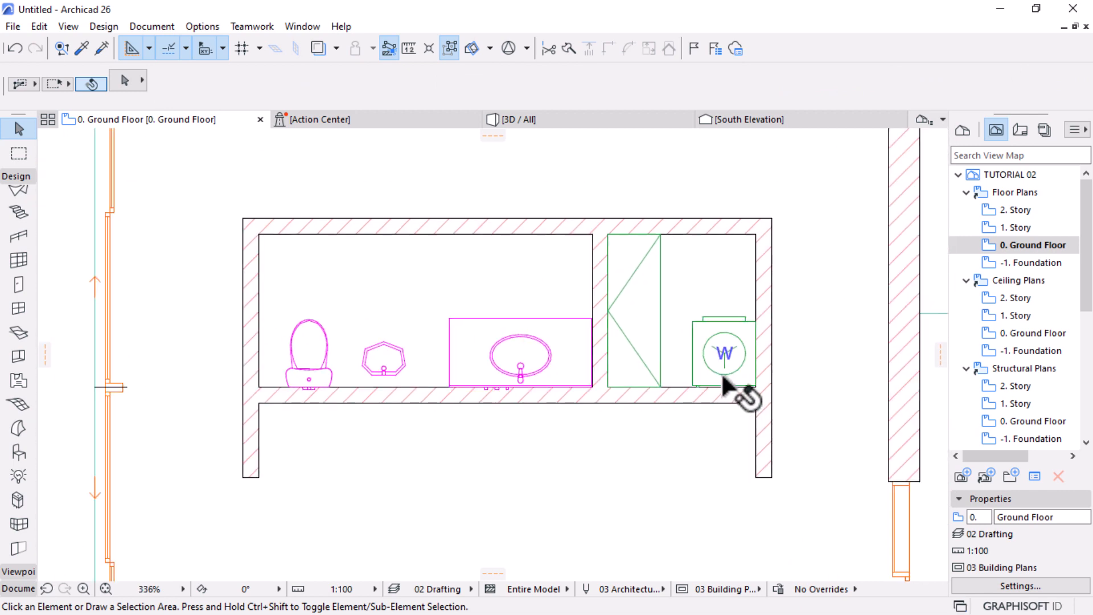
scroll(786, 319, up, 2)
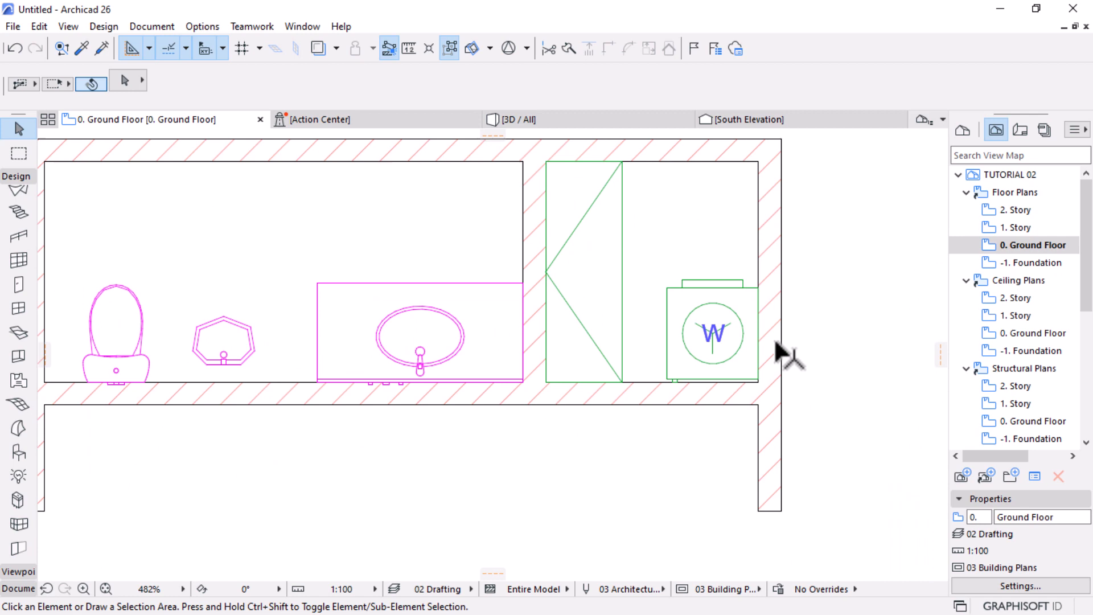
click(782, 279)
click(799, 293)
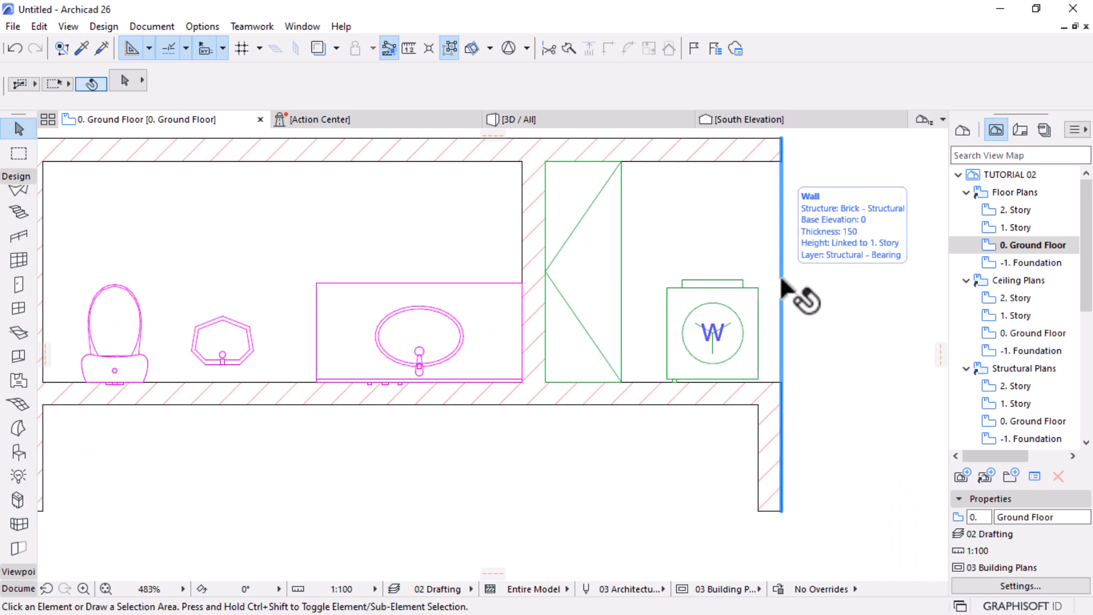
scroll(799, 319, down, 1)
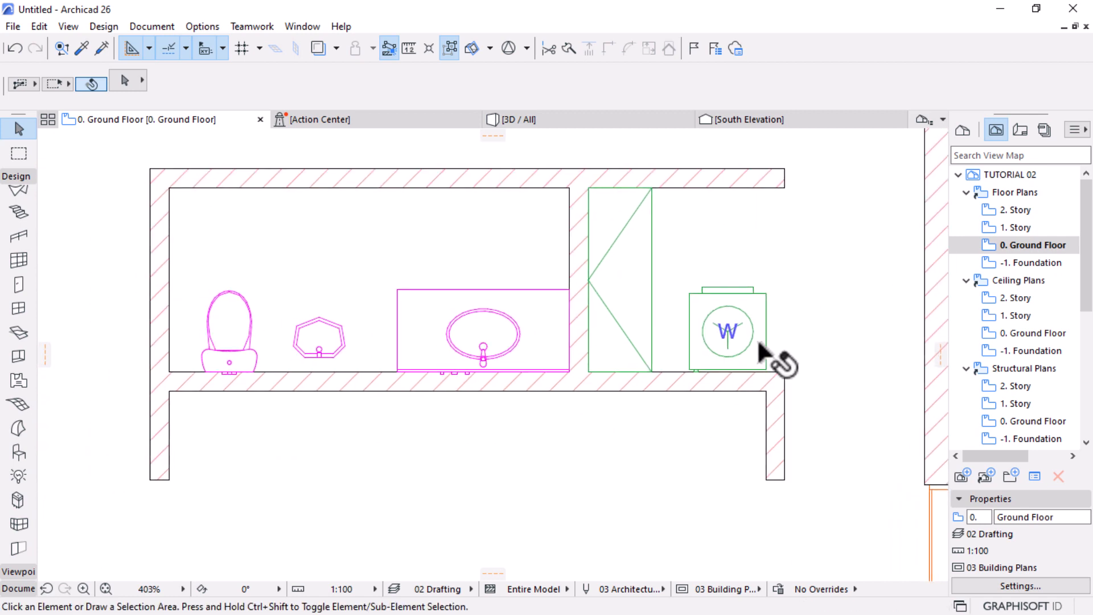
Choose Kitchen Layout 26 from the Furniture Layouts 26 library folder as the default object
scroll(759, 344, down, 3)
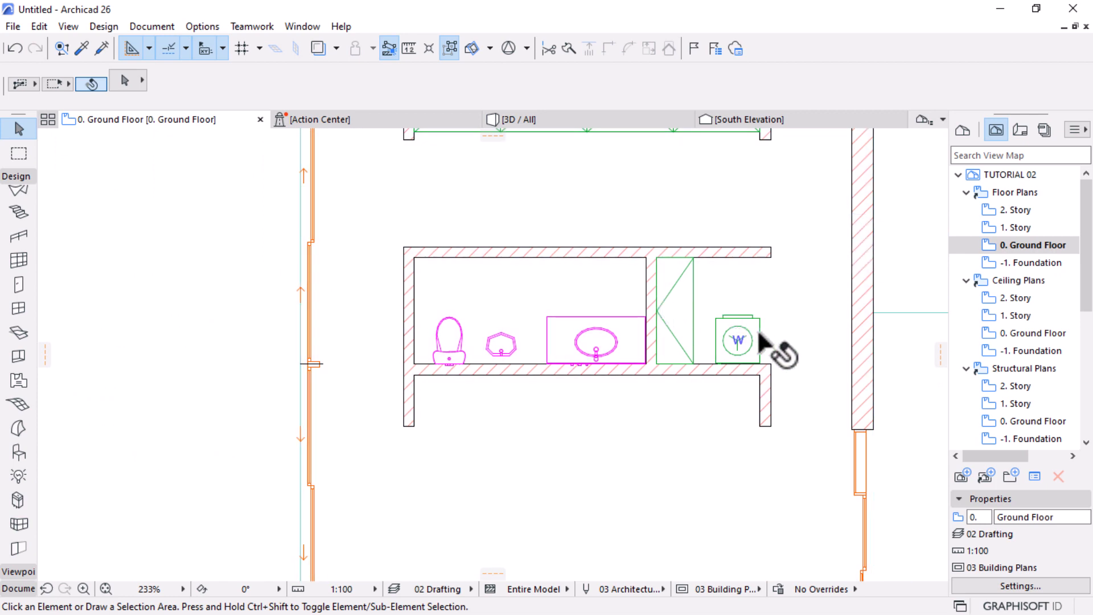
scroll(712, 328, down, 7)
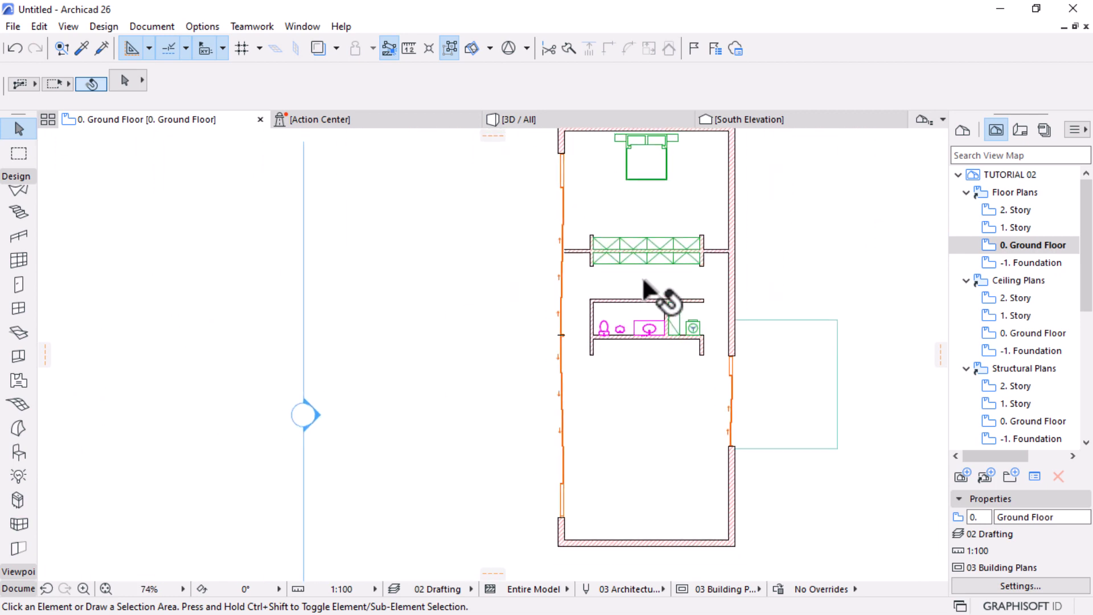
scroll(630, 353, up, 6)
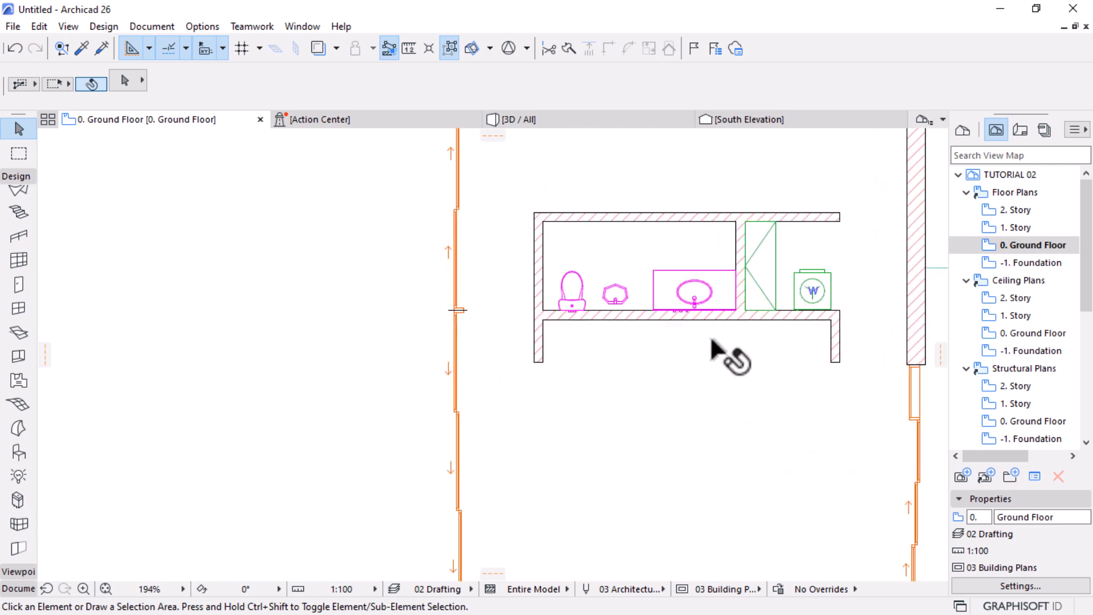
scroll(820, 344, up, 2)
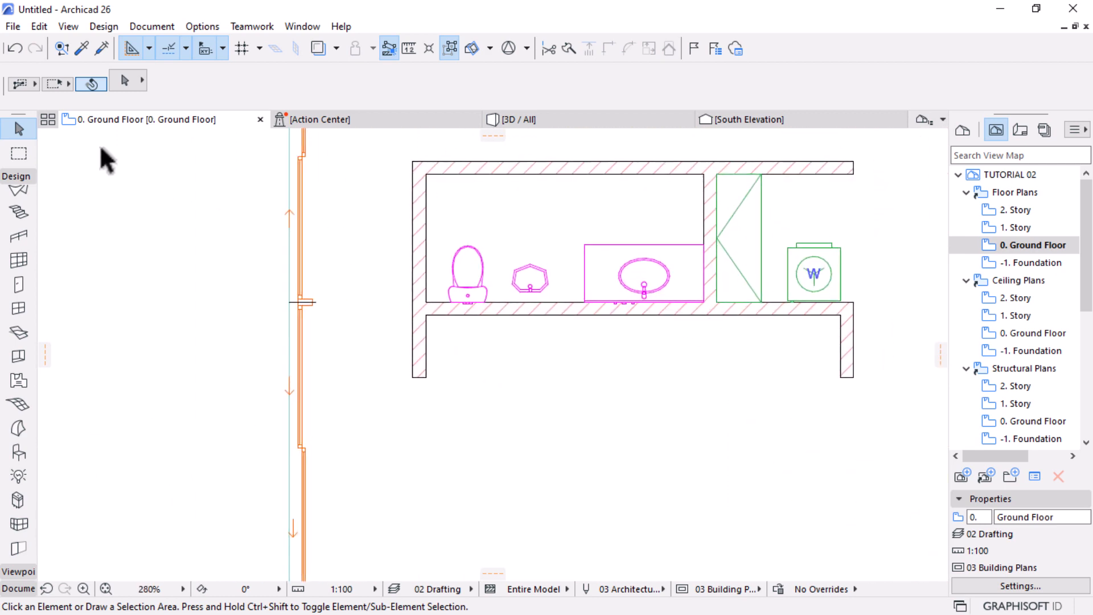
key(shift+o)
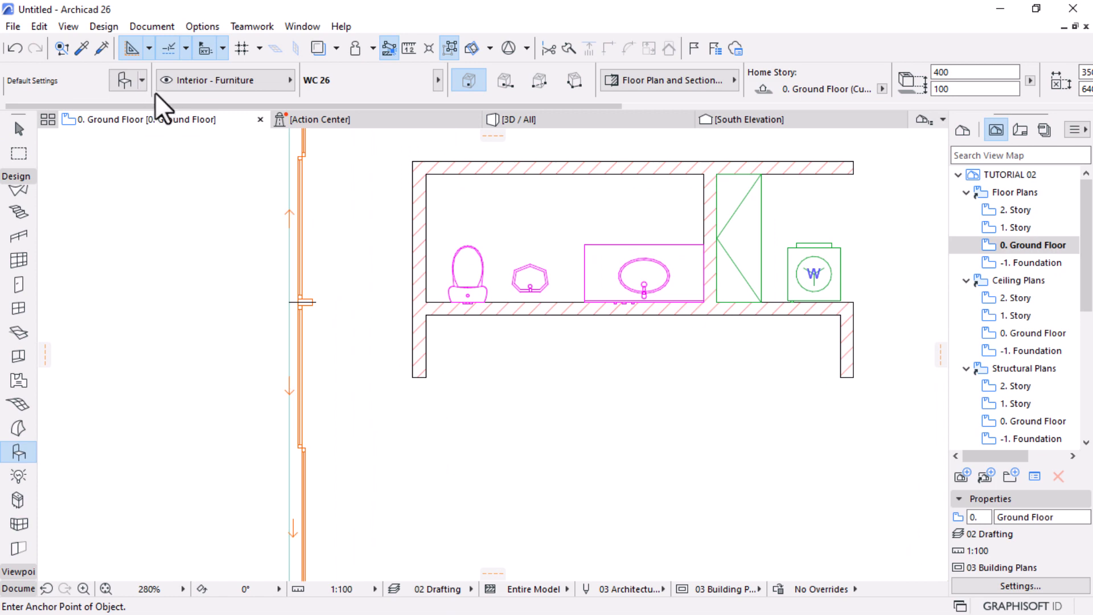
key(ctrl+t)
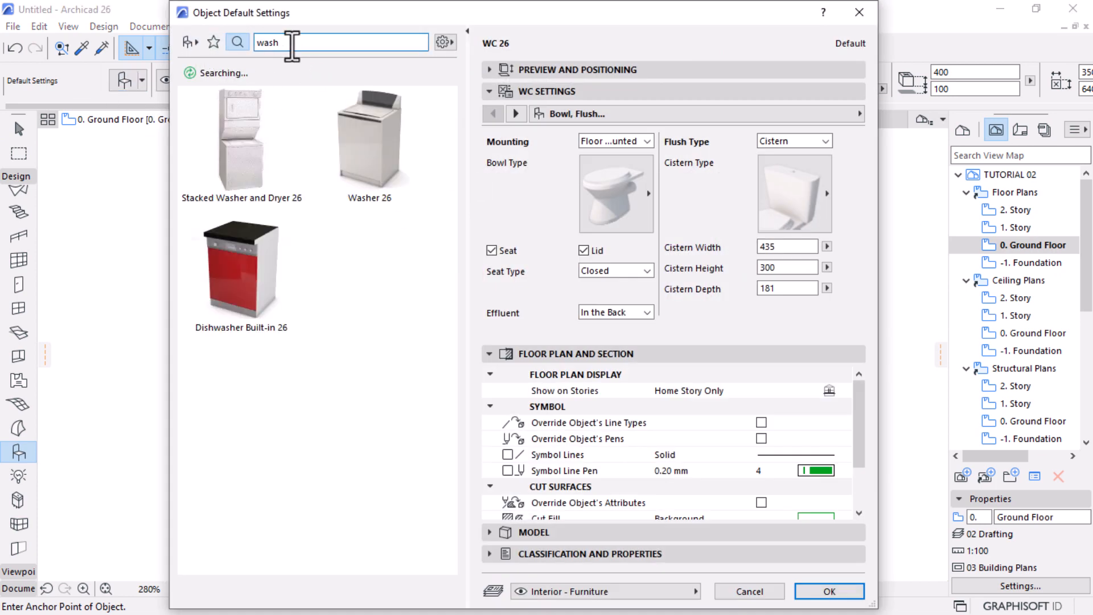
click(188, 42)
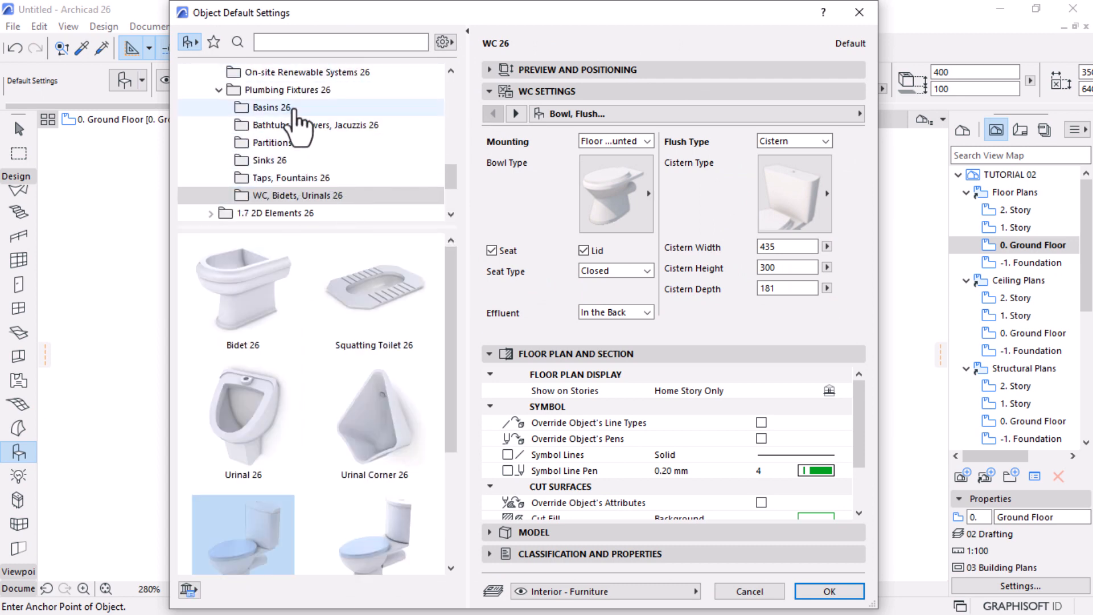
scroll(293, 125, up, 4)
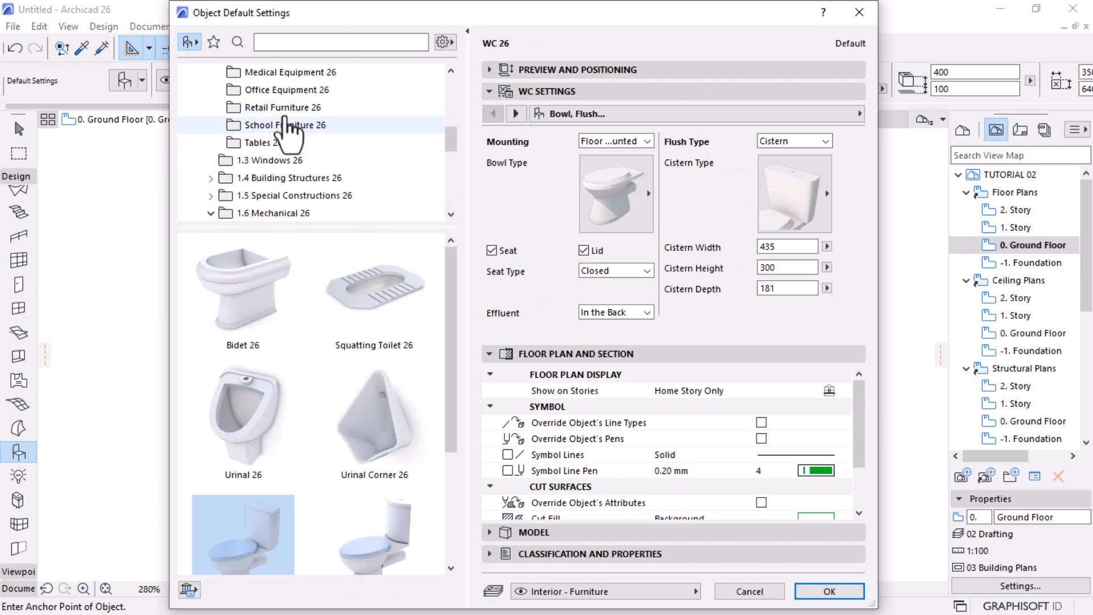
scroll(285, 116, up, 3)
click(284, 108)
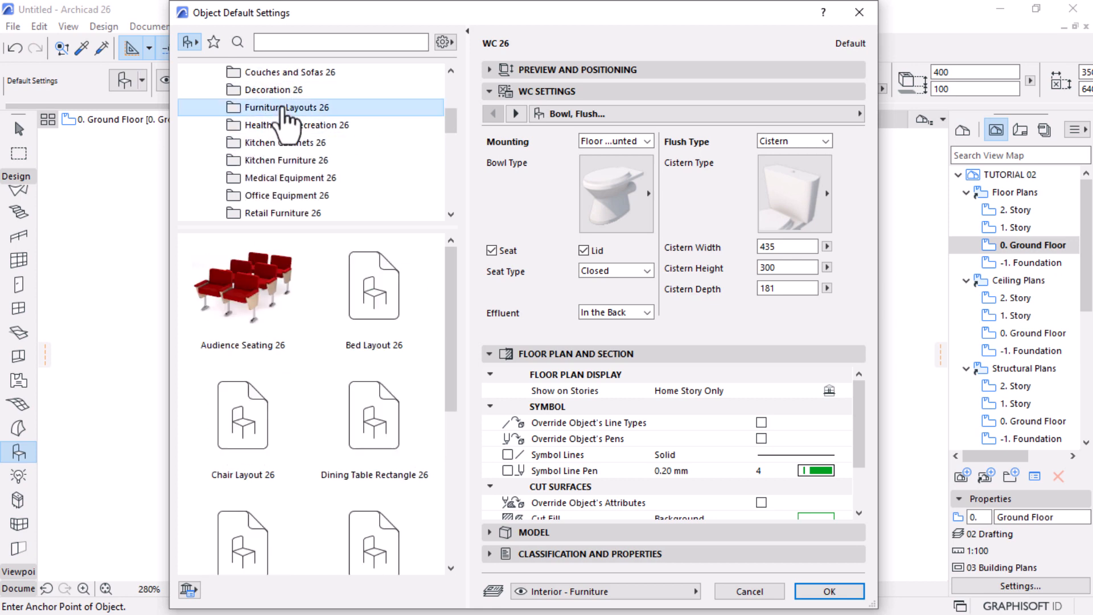
scroll(374, 292, down, 6)
scroll(340, 334, up, 3)
click(423, 330)
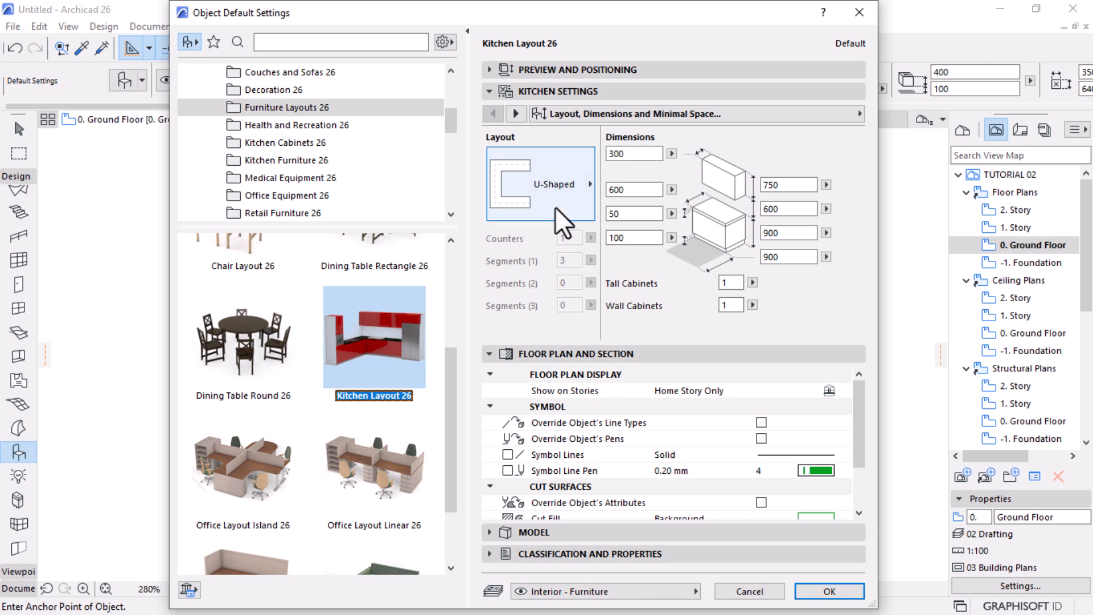
Set the kitchen layout to Straight and exclude dishwashers and washers from its accessories
click(525, 191)
click(637, 189)
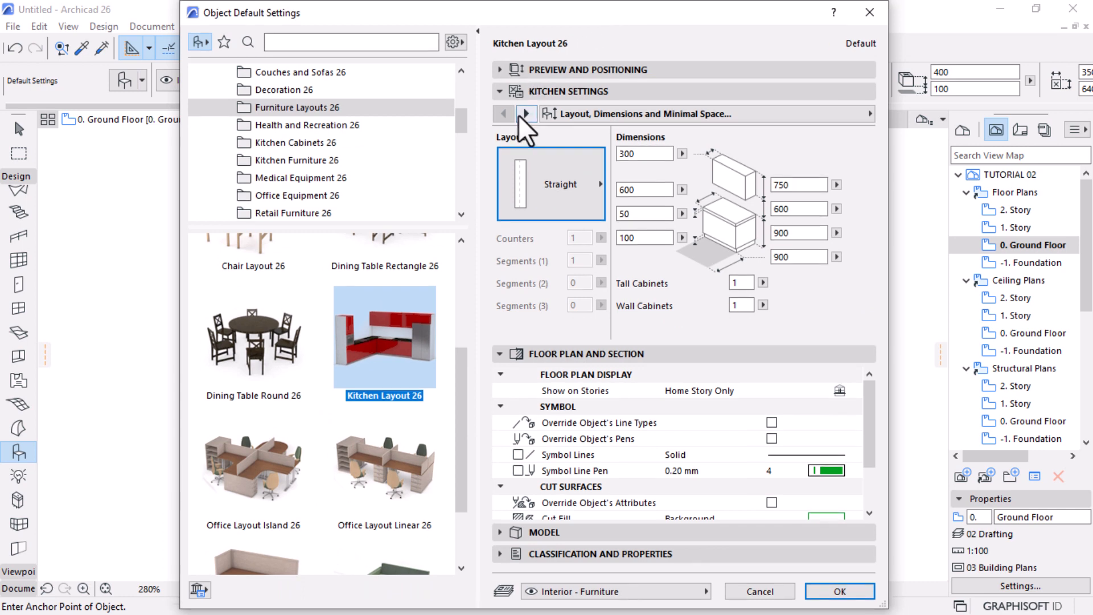
click(526, 113)
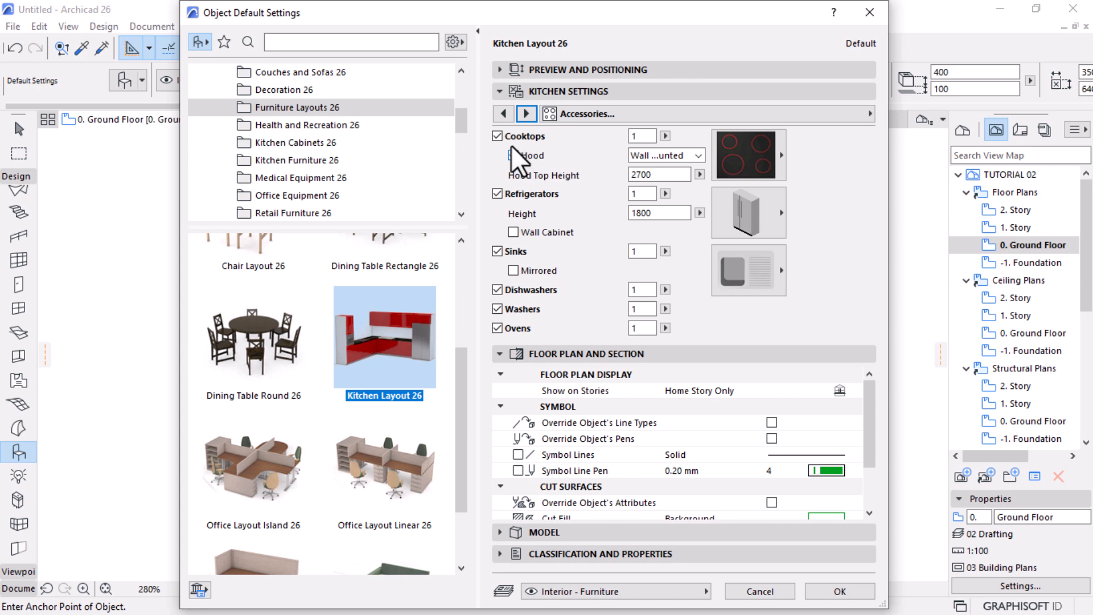
click(499, 310)
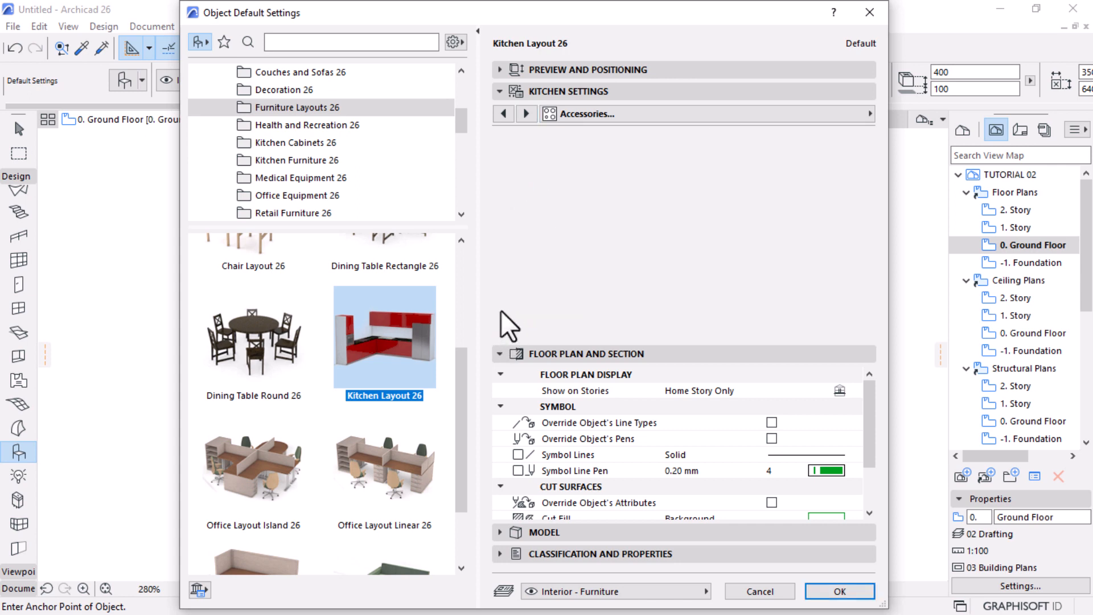
click(497, 290)
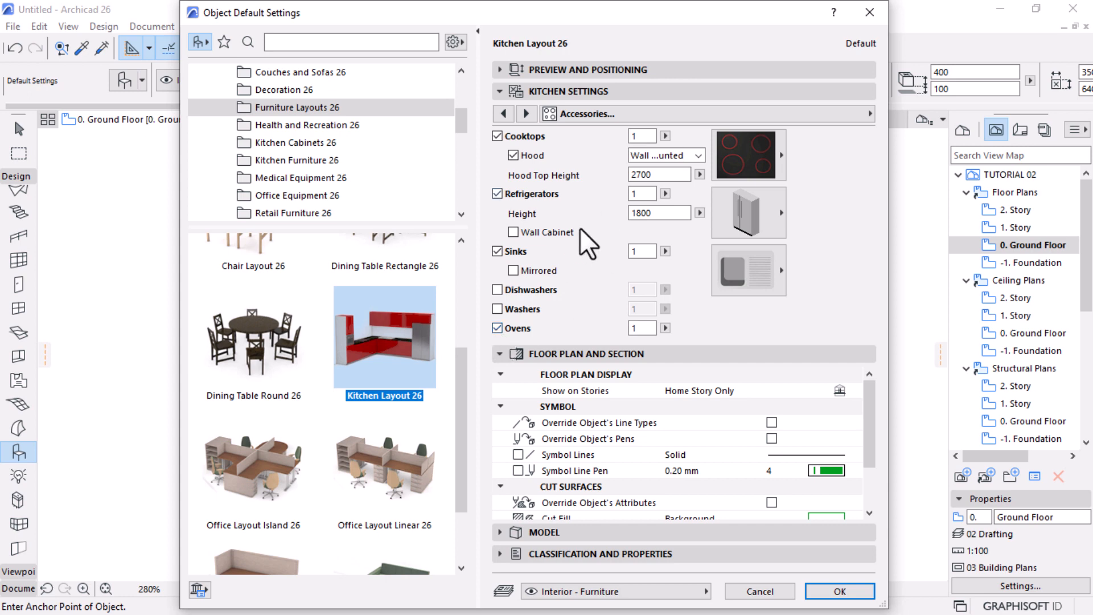
Choose the 5-burner cooktop, keep the side-by-side refrigerator, and confirm the kitchen settings
click(761, 153)
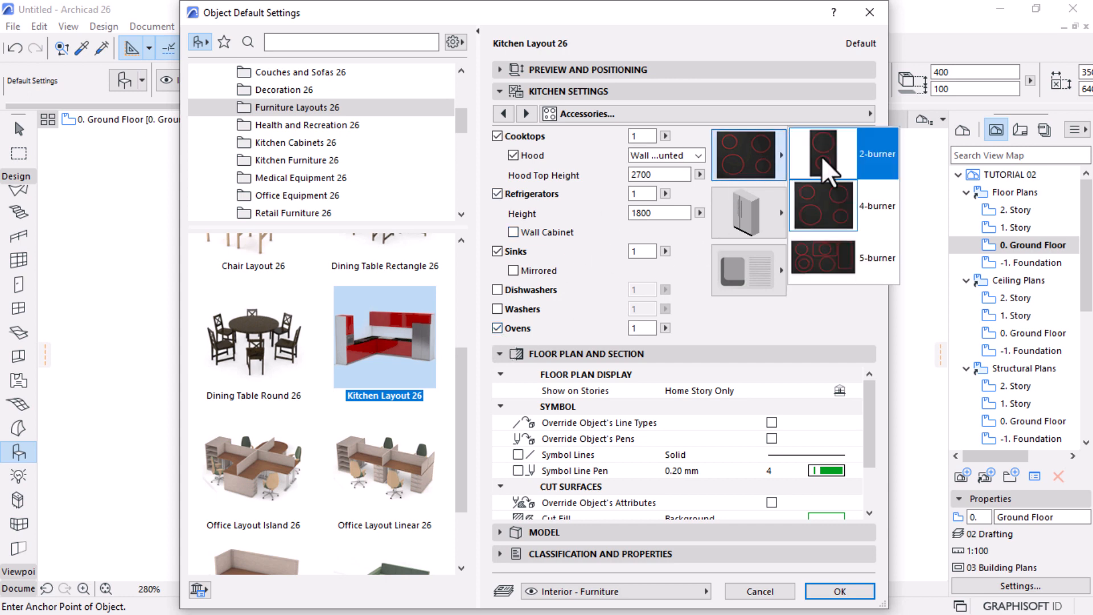
click(831, 255)
click(751, 212)
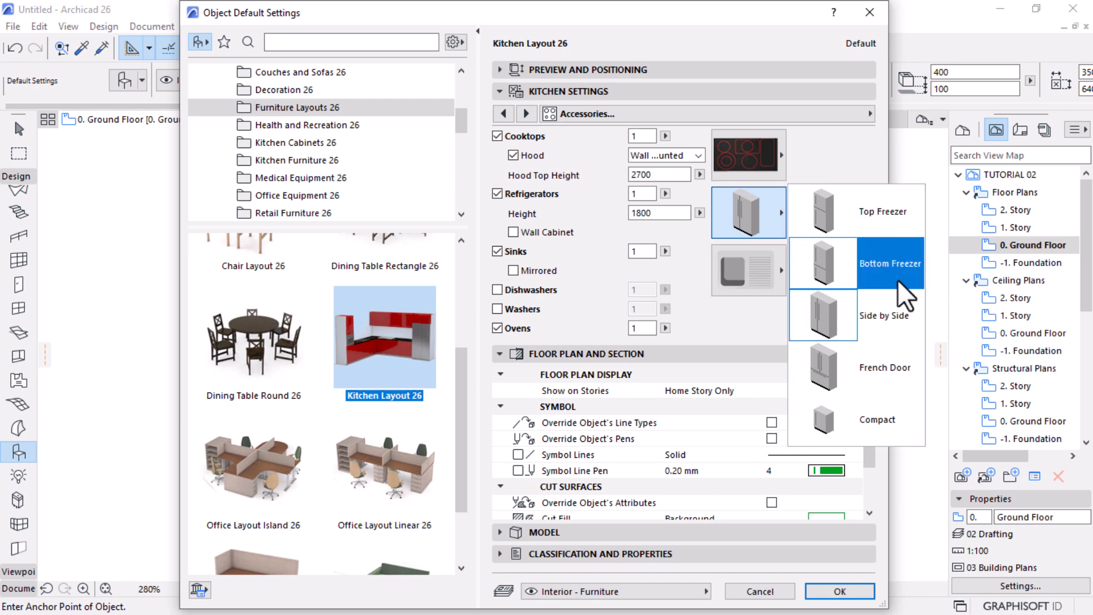
click(732, 338)
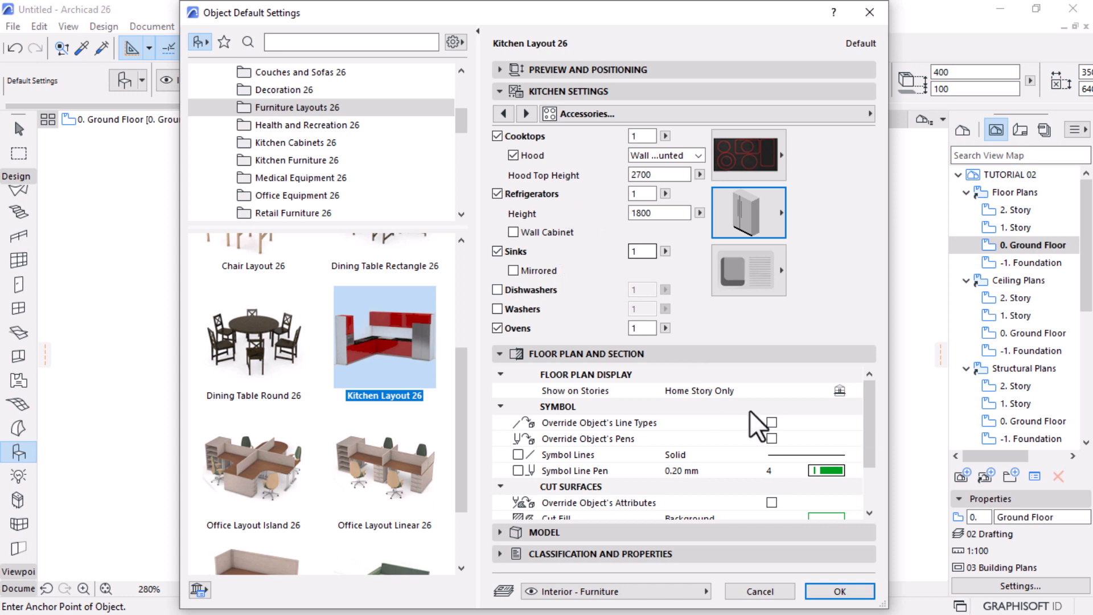
click(835, 592)
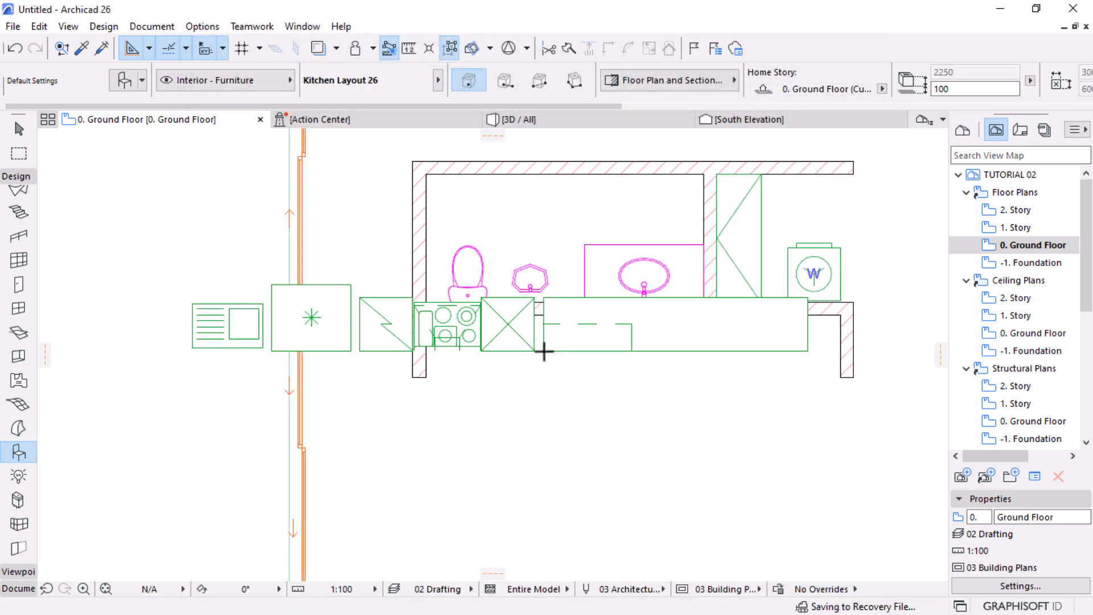
Move the placed kitchen layout so its countertop's back corner meets the inner wall corner below the washing machine
scroll(877, 394, up, 2)
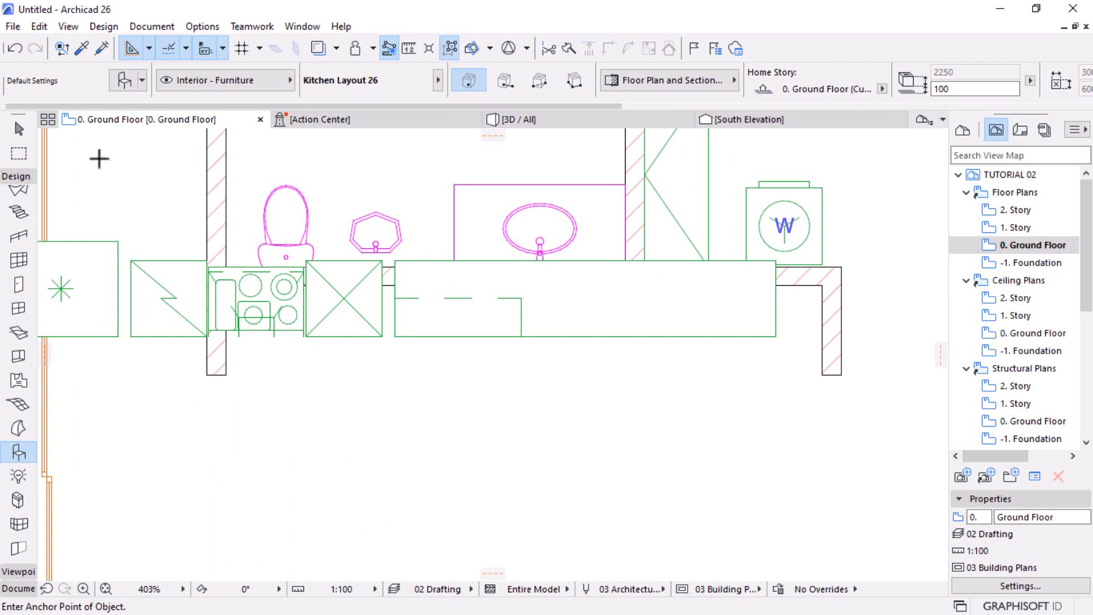
click(25, 131)
click(774, 336)
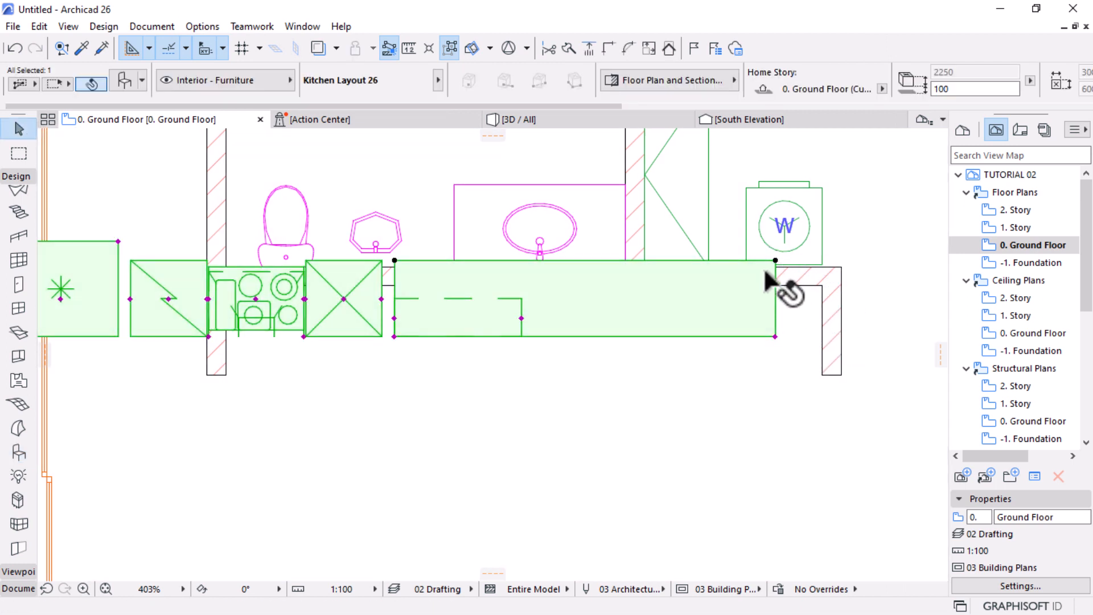
click(776, 261)
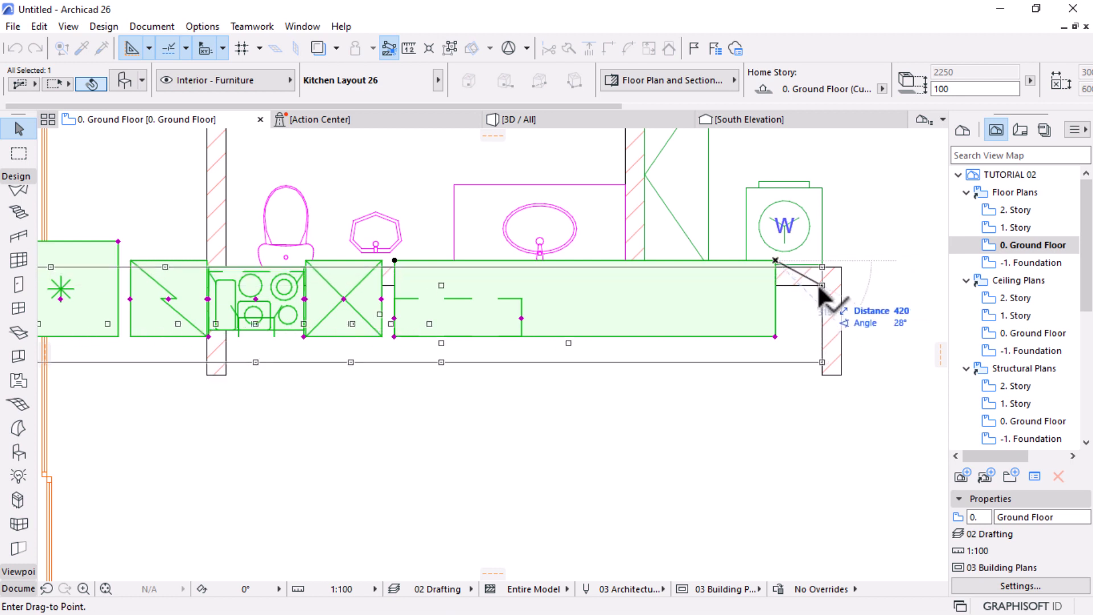
click(823, 285)
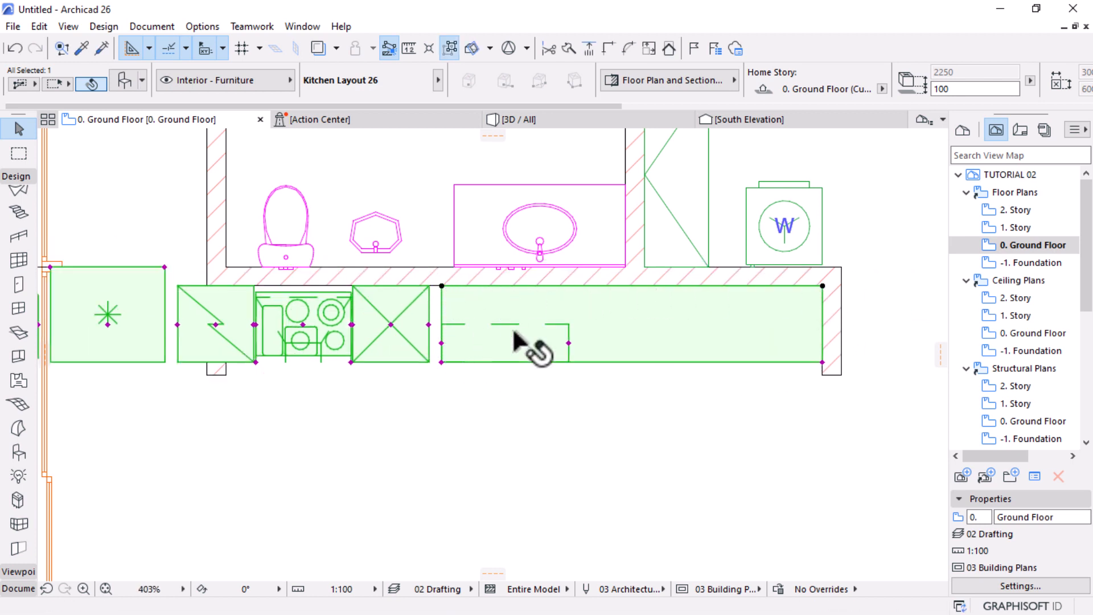
Move the kitchen's sink from outside the window wall onto the countertop, within the dashed wall cabinet outline
scroll(785, 298, down, 3)
scroll(554, 304, up, 2)
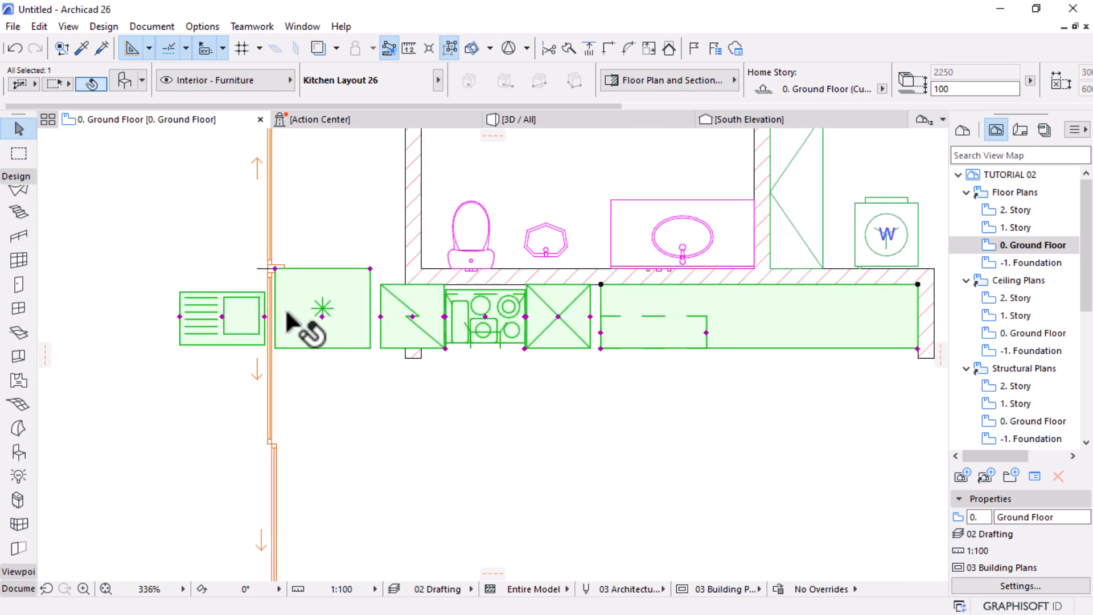
click(221, 316)
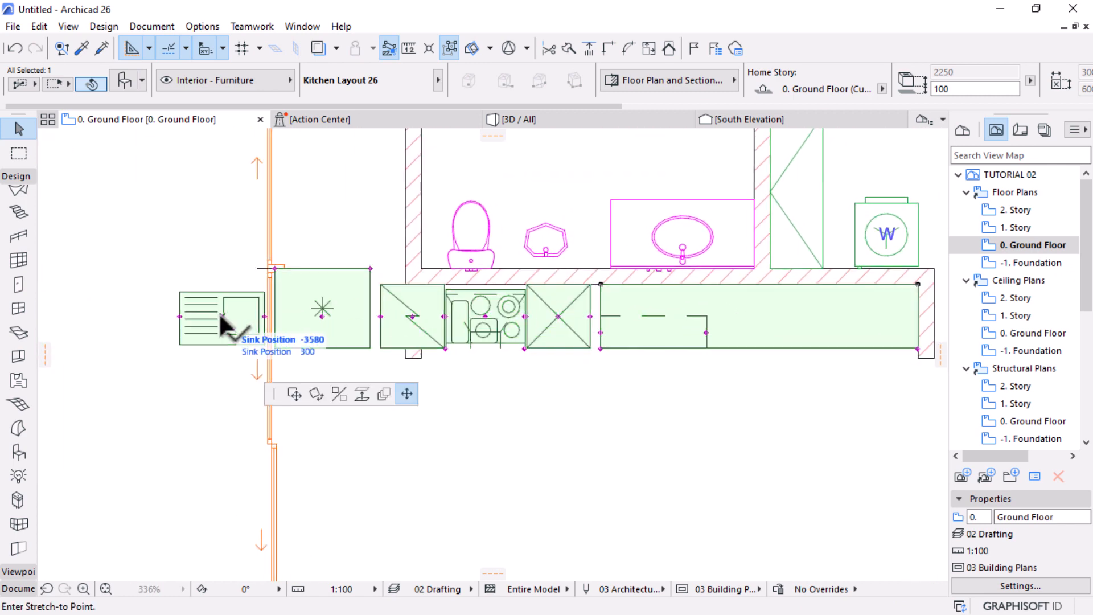
click(657, 319)
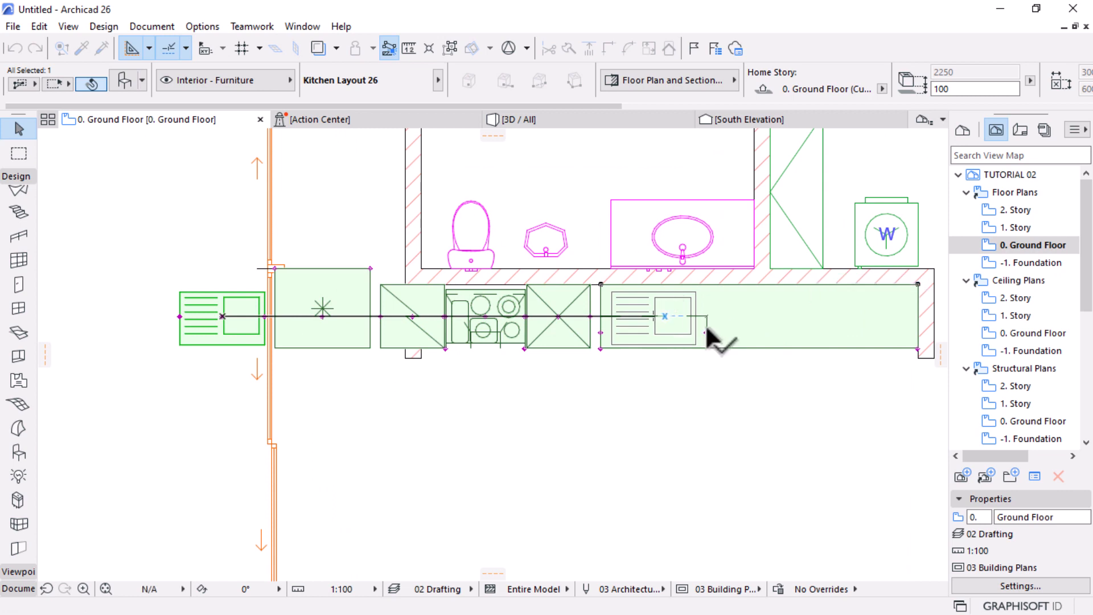
click(707, 311)
key(Escape)
key(Escape)
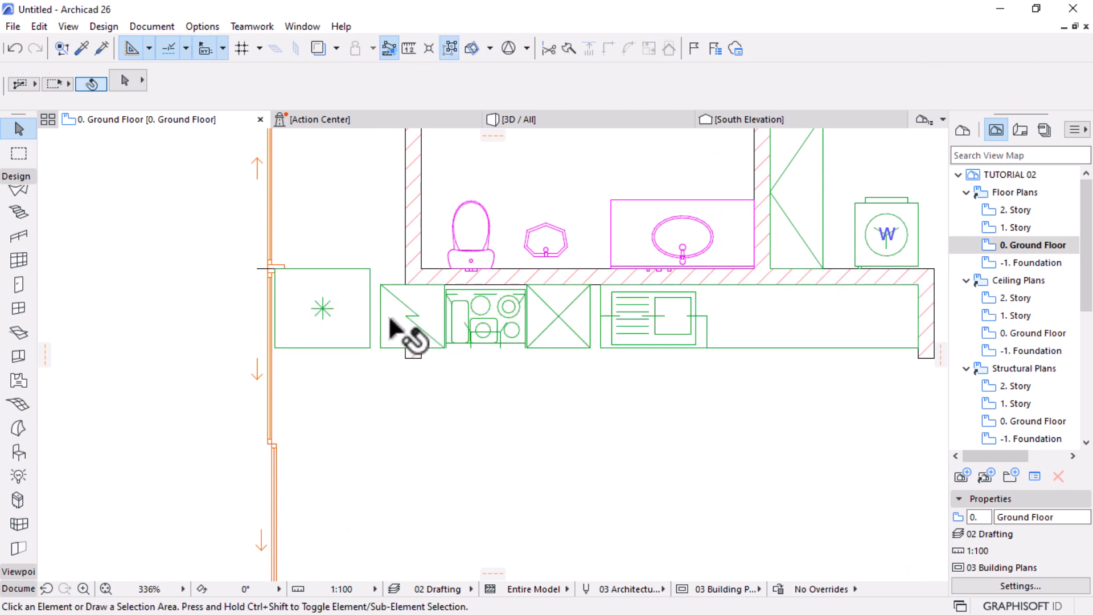
Move the kitchen's cooktop onto the countertop, between the sink and the end wall
scroll(826, 322, up, 4)
click(276, 314)
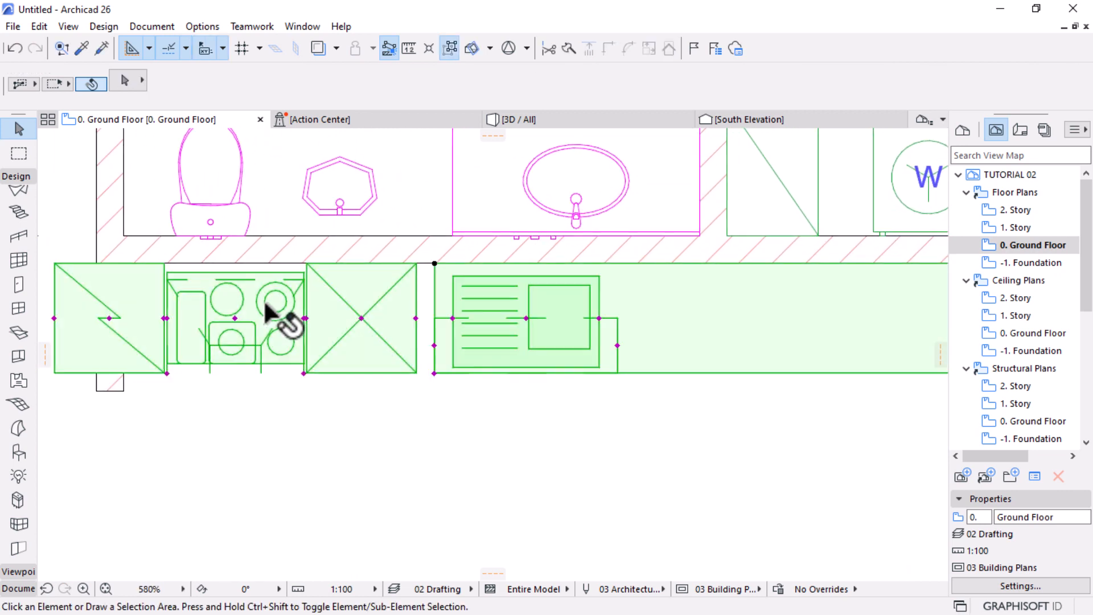
click(239, 330)
scroll(236, 305, down, 4)
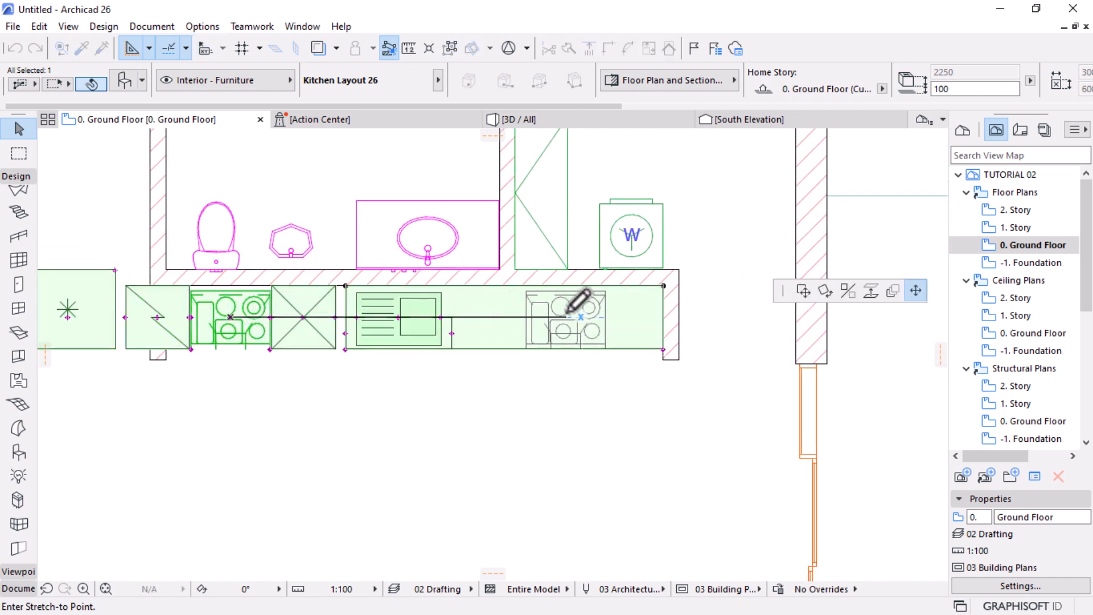
click(570, 312)
Inspect the kitchen layout's cabinets and appliances in the 3D view, select it, and return to the ground floor plan
scroll(677, 365, down, 3)
click(554, 123)
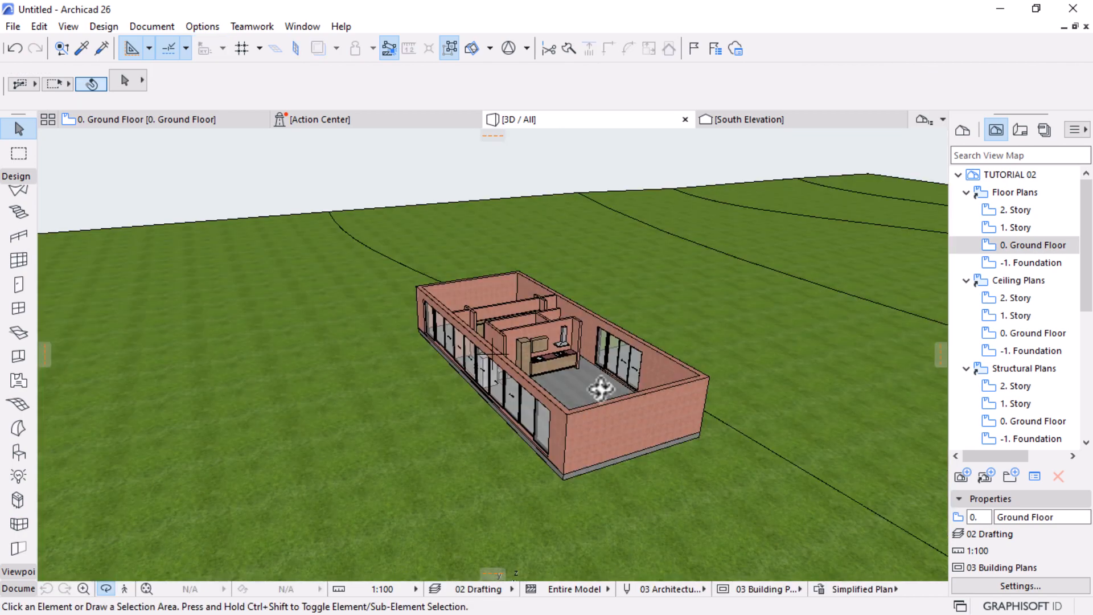
scroll(598, 385, up, 5)
shift+middle_drag(542, 357, 433, 437)
scroll(296, 397, up, 2)
click(405, 450)
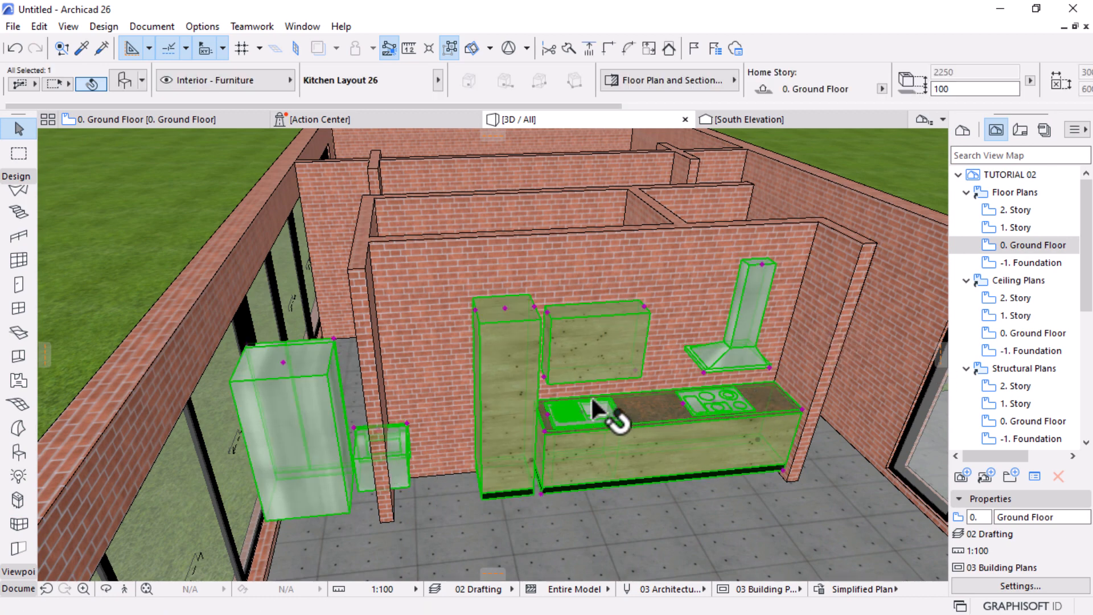
click(156, 119)
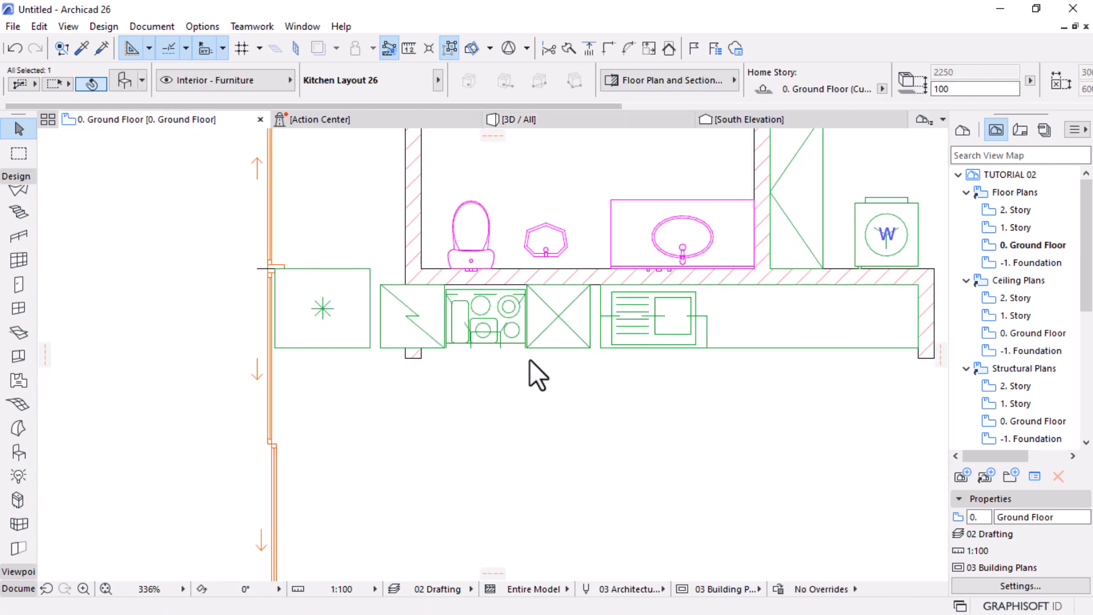
Move the kitchen layout's tall cabinet along the wall until it sits close beside the sink end of the countertop
scroll(529, 360, down, 2)
scroll(369, 333, up, 3)
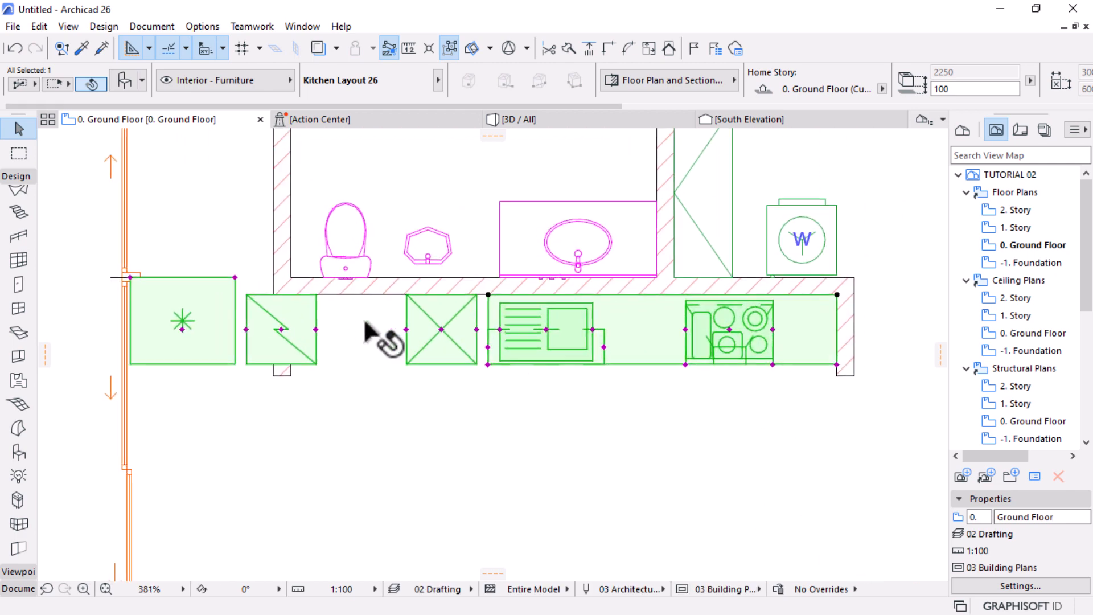
click(447, 329)
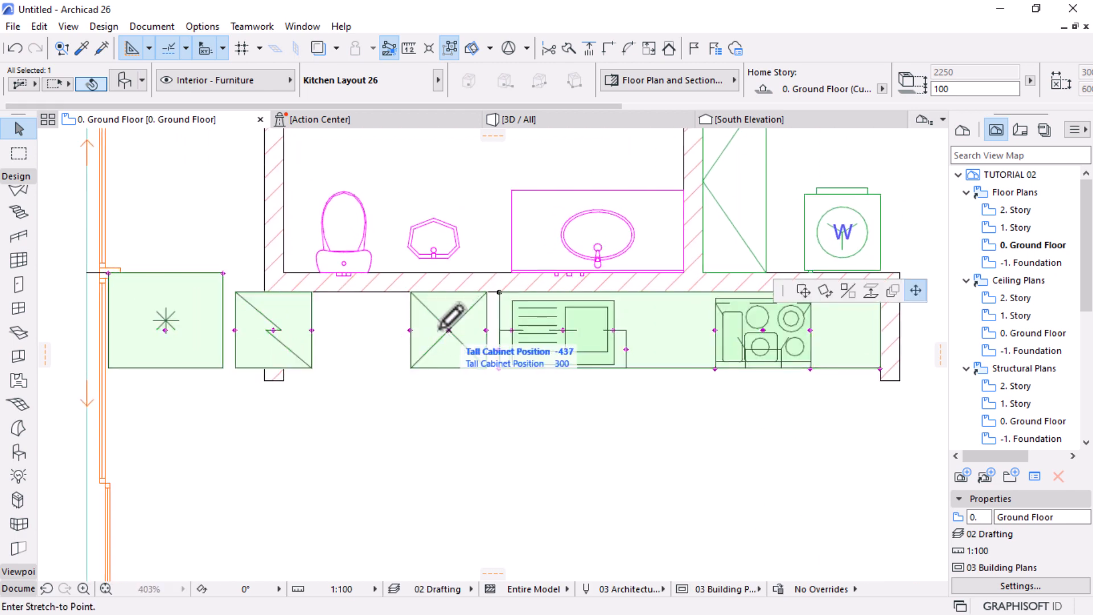
scroll(456, 328, up, 1)
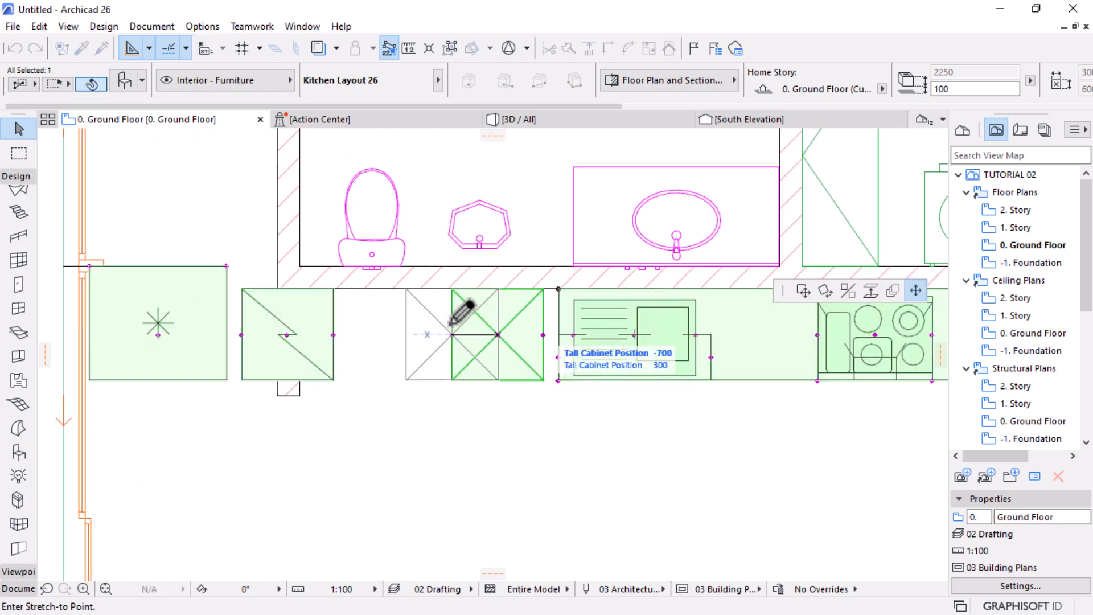
click(505, 328)
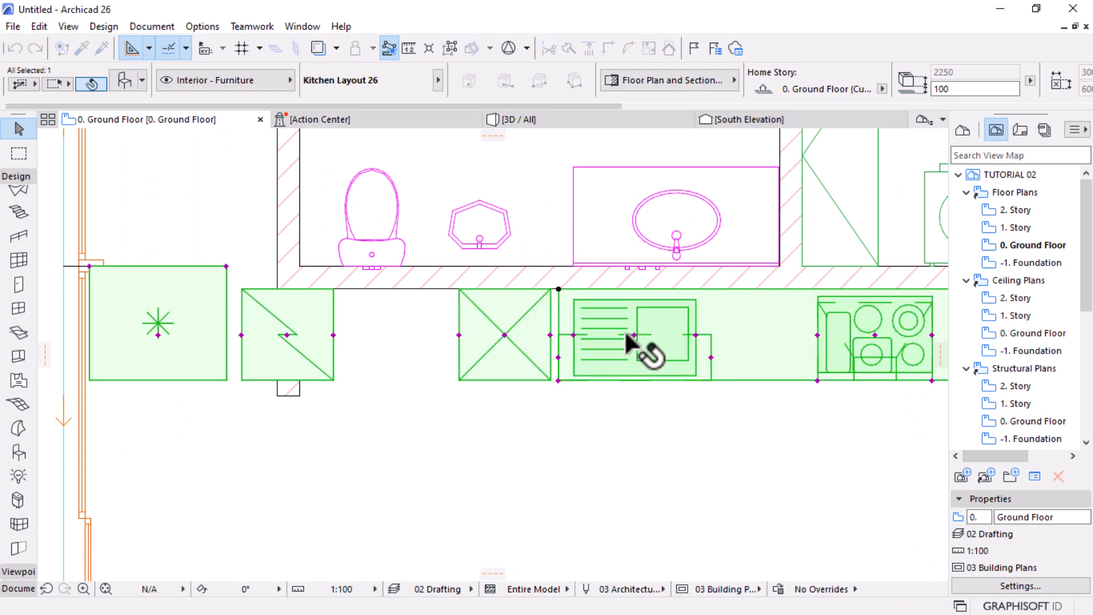
Move the kitchen layout's oven from the side wall to the cooktop's position under the countertop
scroll(635, 332, down, 1)
click(345, 335)
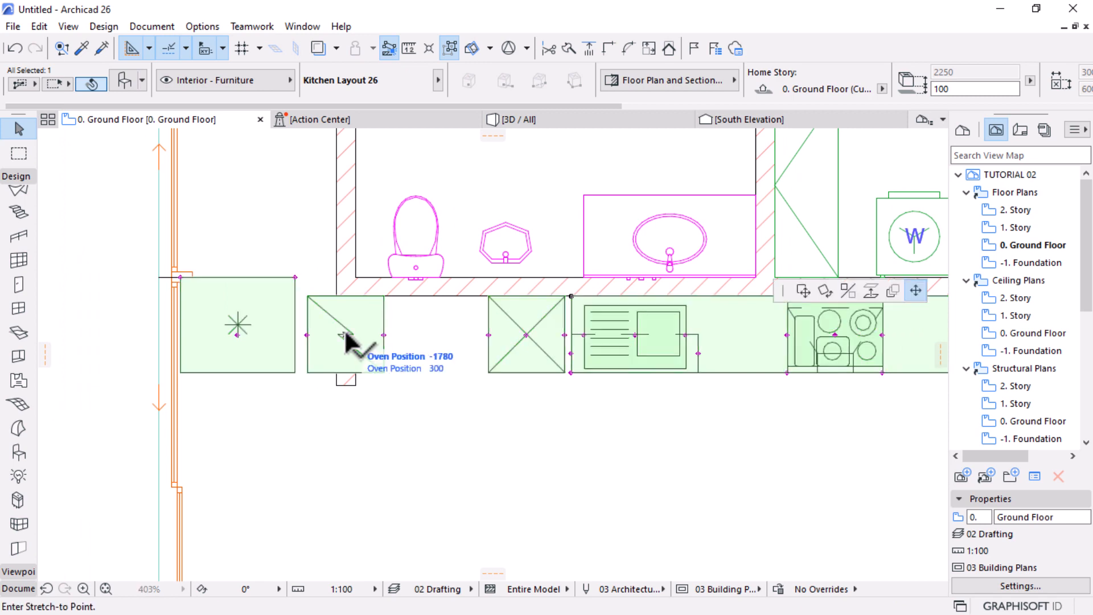
scroll(420, 320, down, 3)
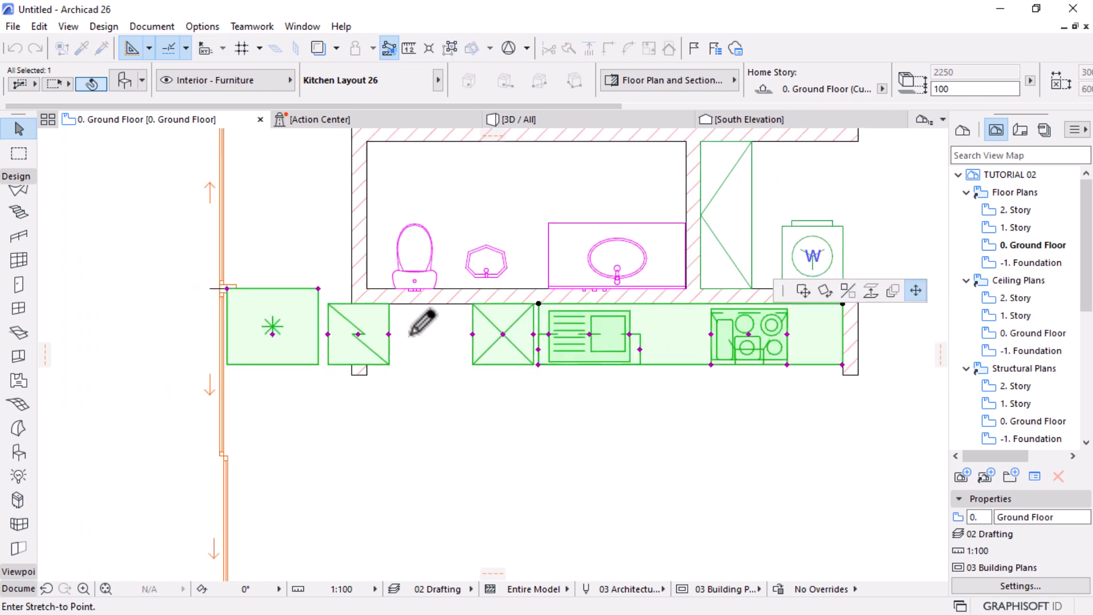
scroll(677, 313, up, 2)
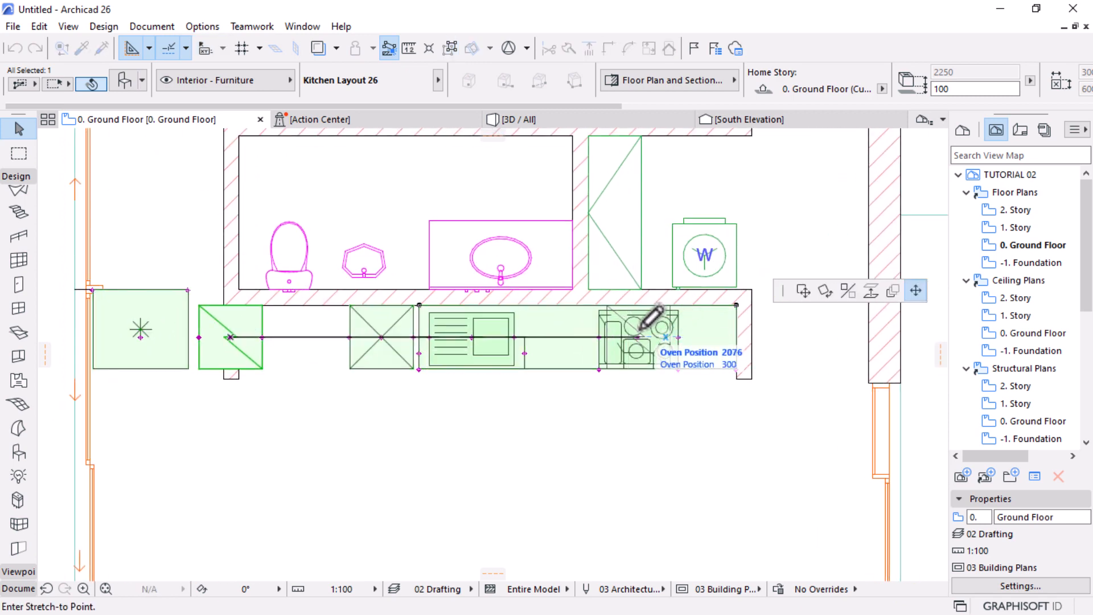
click(640, 328)
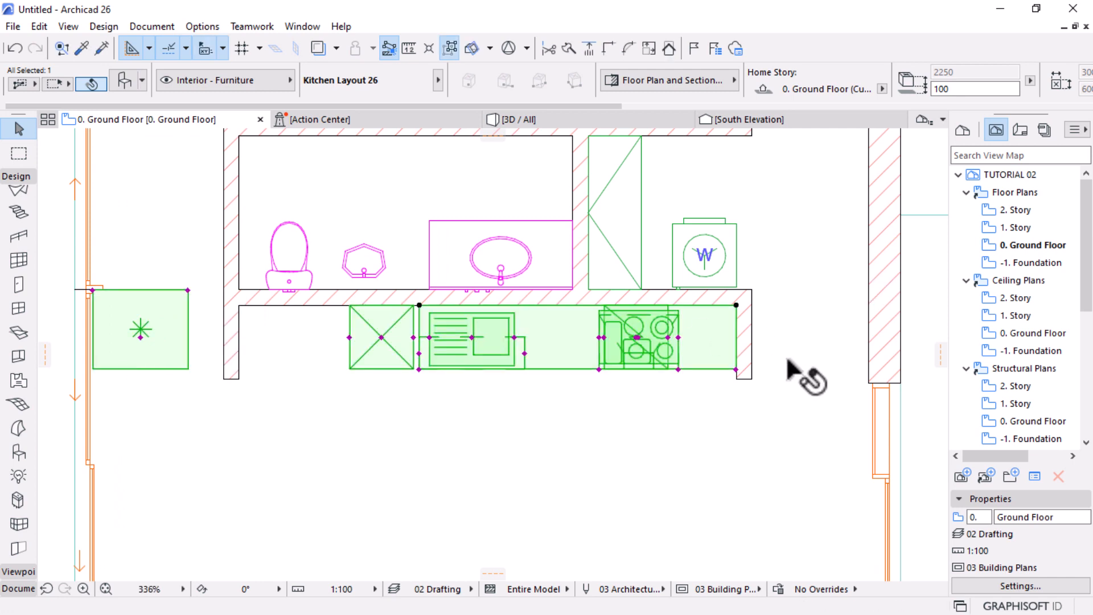
Move the refrigerator from beside the window wall into the gap between the side wall and the tall cabinet
scroll(797, 373, down, 1)
click(248, 334)
scroll(324, 336, up, 3)
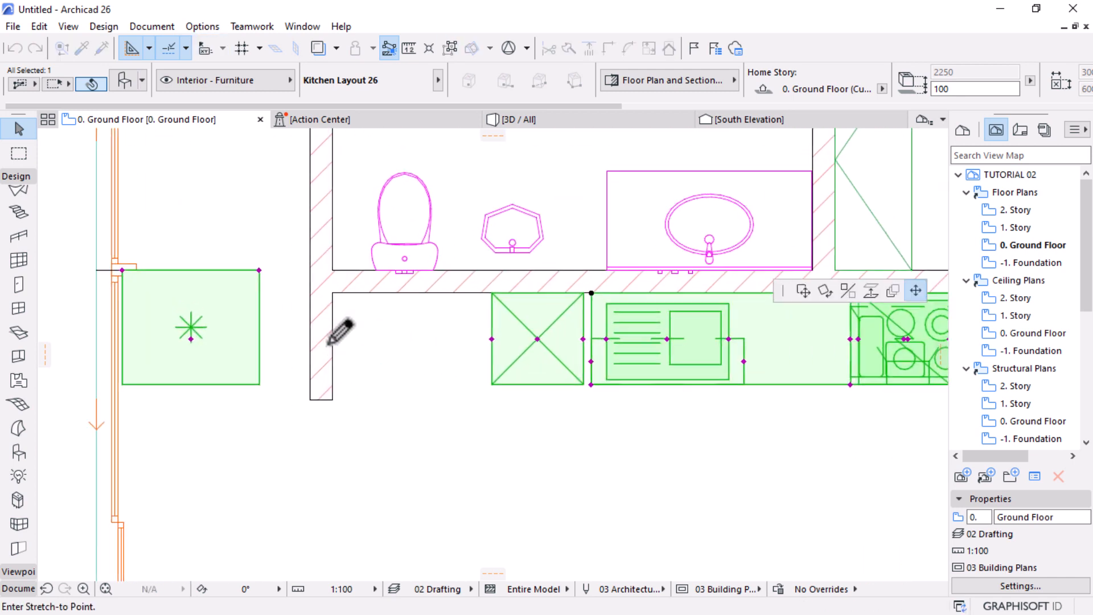
click(419, 339)
scroll(430, 364, down, 2)
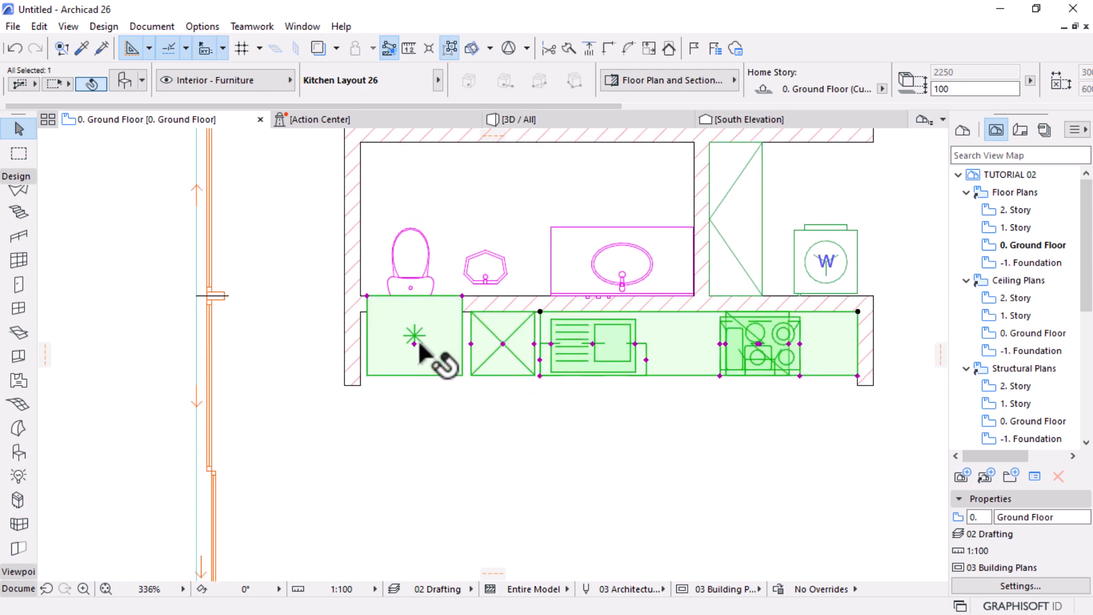
Mirror the whole kitchen layout across a horizontal axis through the refrigerator's centre point
key(ctrl+m)
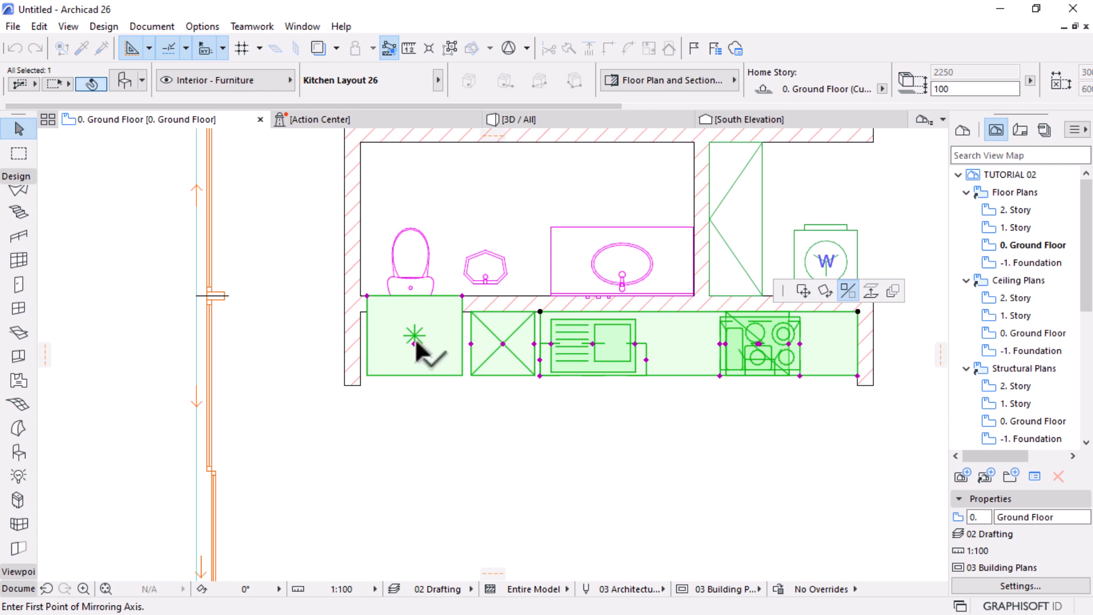
click(416, 343)
click(289, 330)
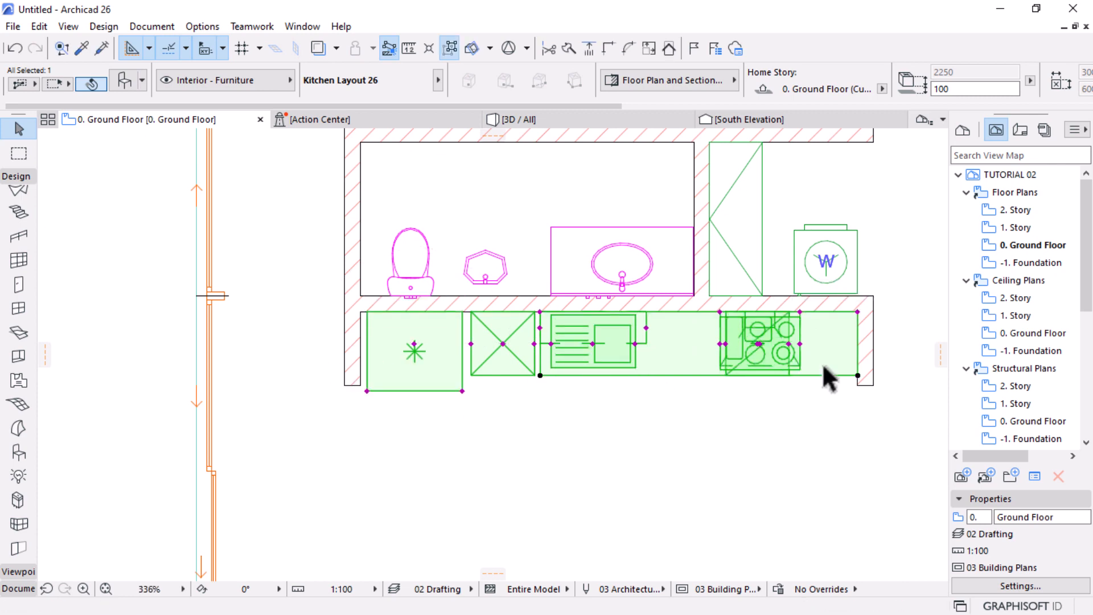
Inspect the mirrored kitchen's fit against the wall in plan and in the 3D view, and return to the ground floor plan
scroll(854, 353, up, 5)
scroll(879, 330, down, 3)
scroll(786, 305, up, 3)
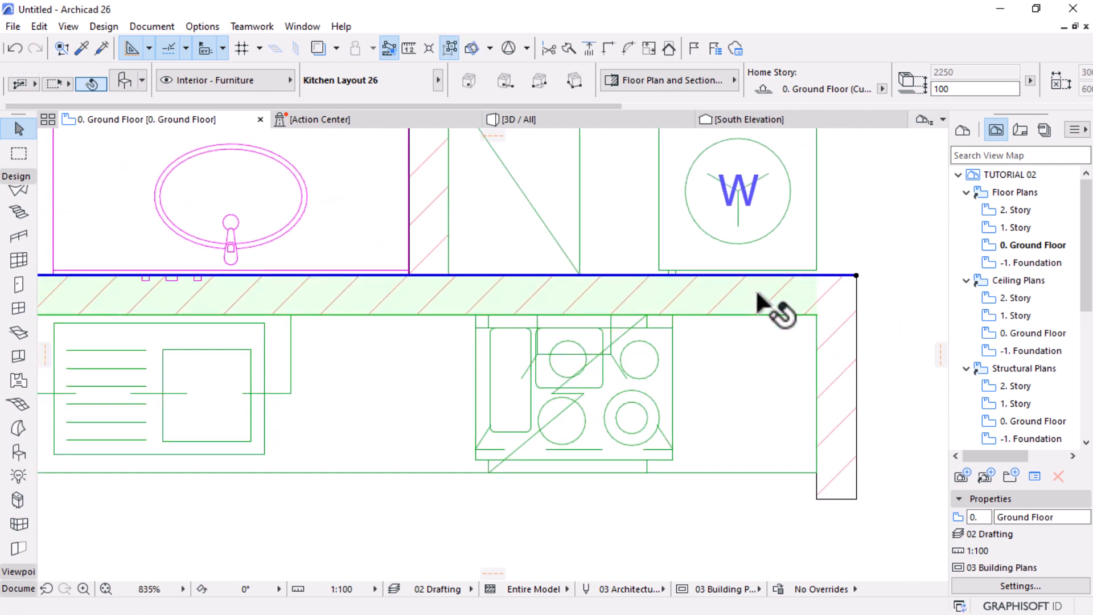
click(626, 119)
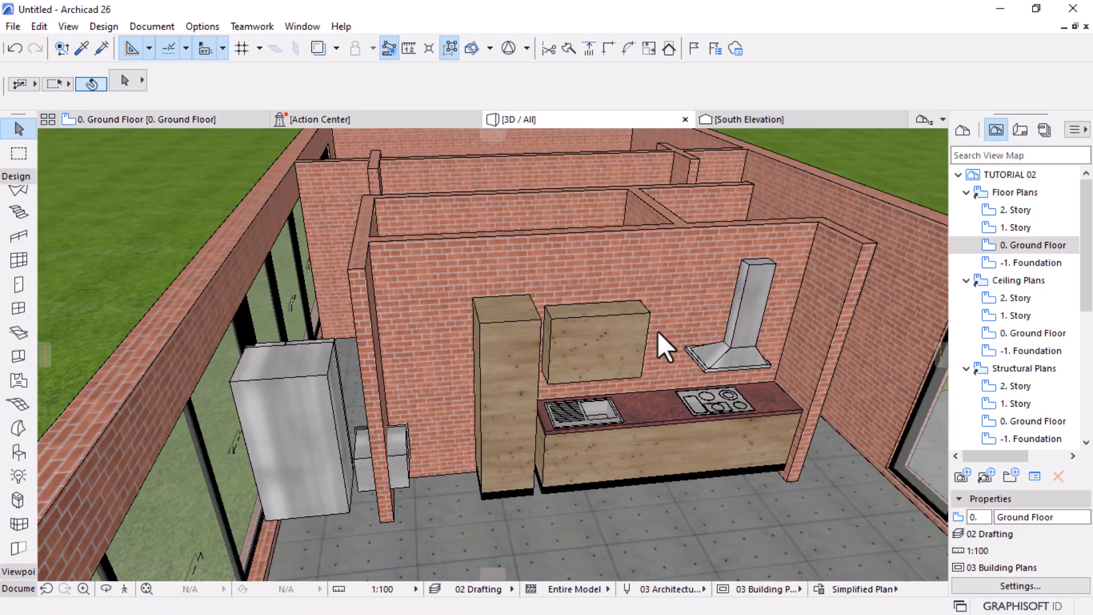
mouse_move(711, 450)
mouse_down()
mouse_move(718, 435)
mouse_move(654, 414)
mouse_move(561, 341)
mouse_move(579, 467)
mouse_move(641, 429)
mouse_move(738, 405)
mouse_move(707, 438)
mouse_up()
click(187, 119)
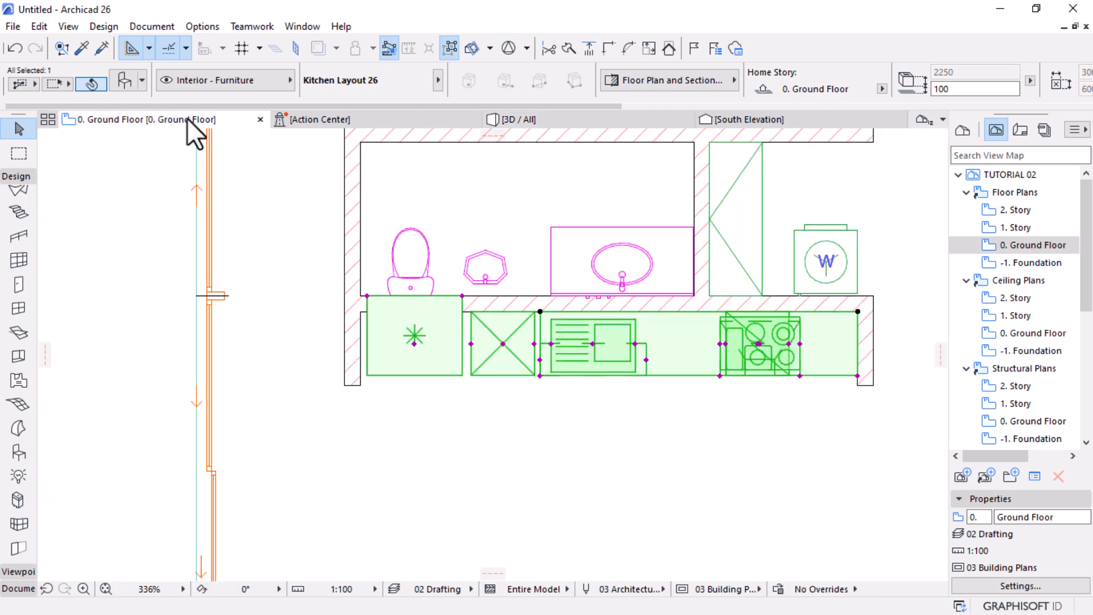
Select the kitchen layout and stretch its dashed wall cabinet's free end to just short of the cooktop
key(Escape)
scroll(860, 311, up, 7)
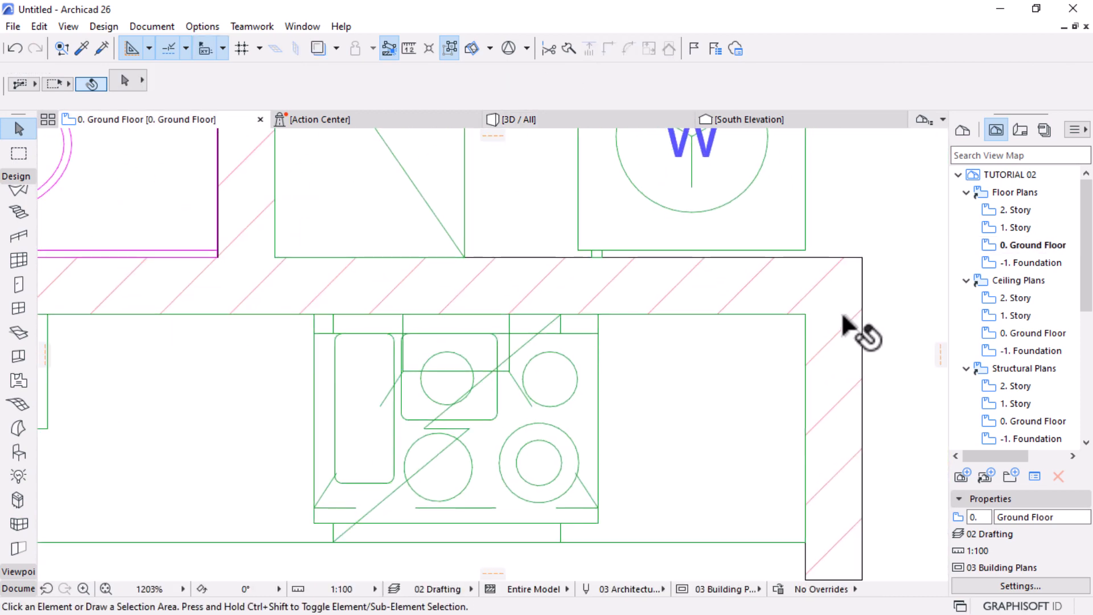
scroll(814, 332, down, 4)
click(448, 376)
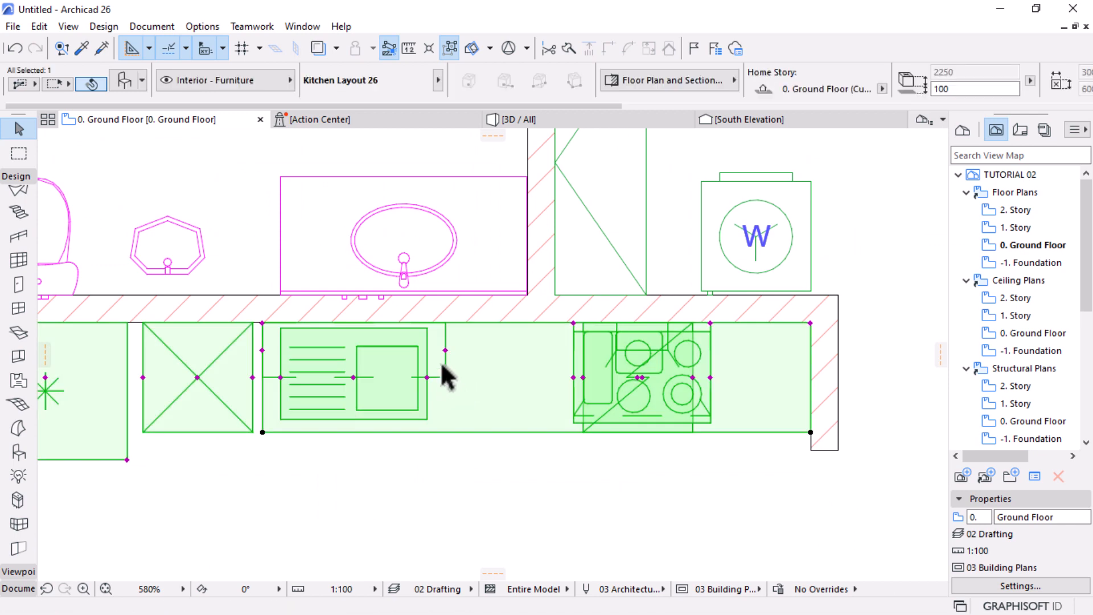
click(446, 351)
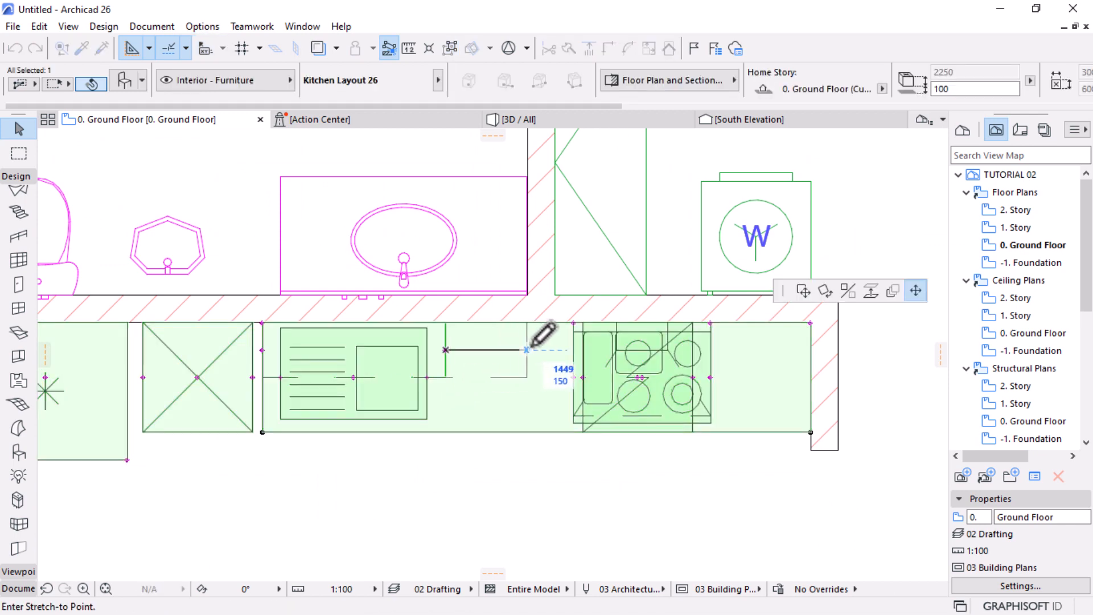
click(550, 336)
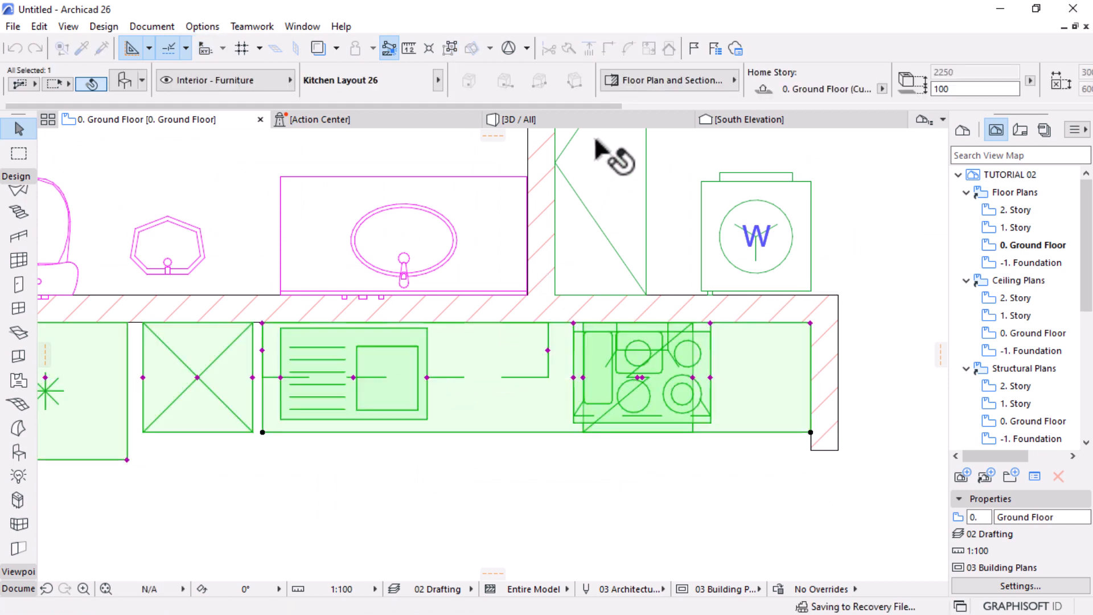
Check the wider wall cabinet and appliances in the 3D view, return to the ground floor plan, and deselect the kitchen
click(599, 120)
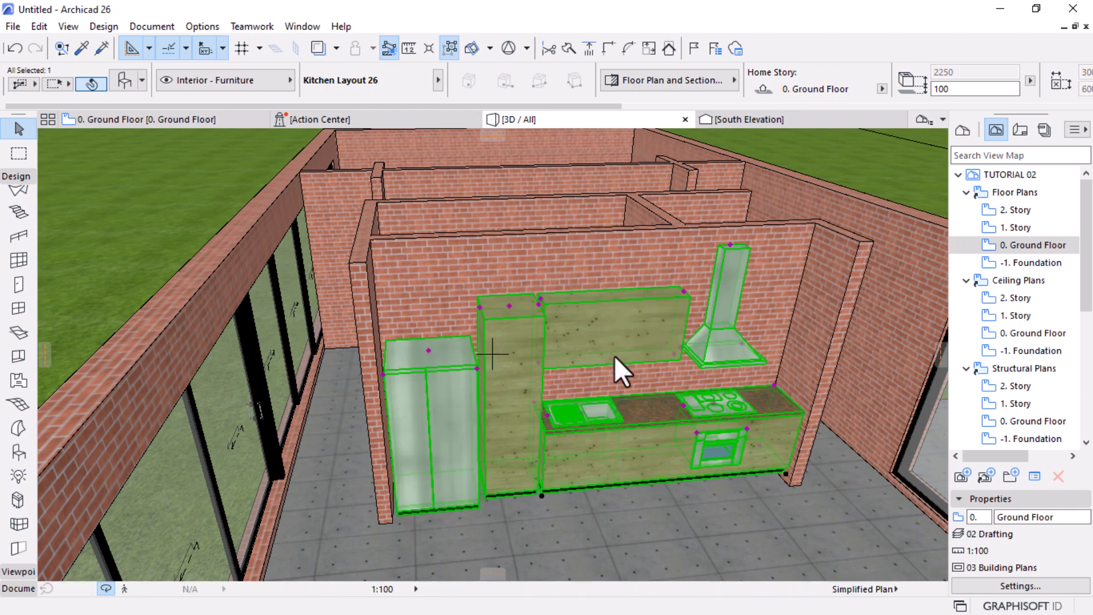
shift+middle_drag(694, 426, 625, 439)
click(204, 121)
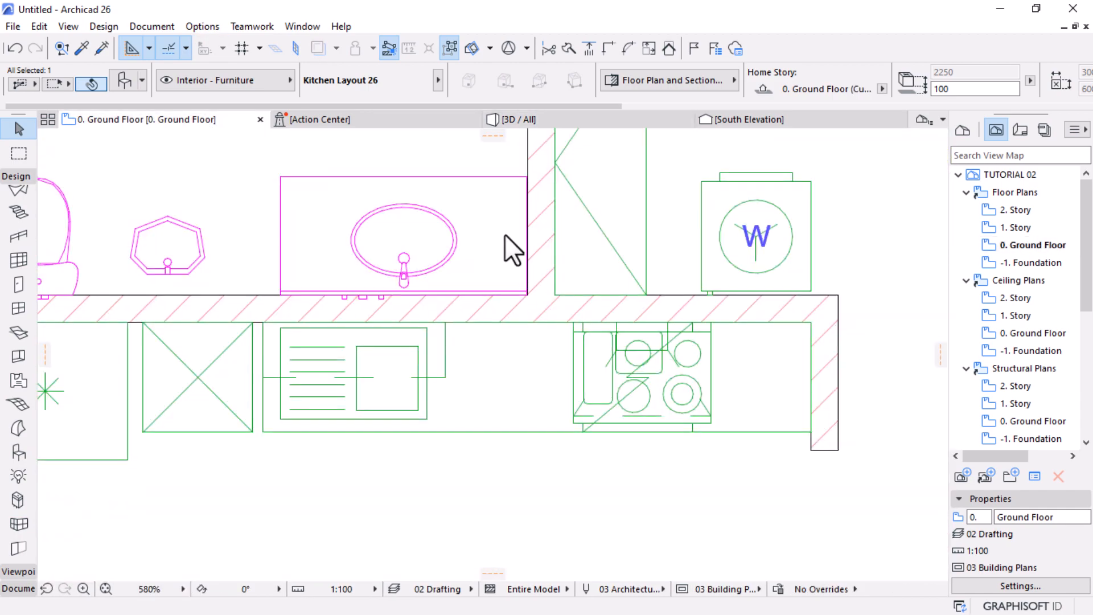
scroll(609, 311, down, 4)
scroll(592, 327, down, 4)
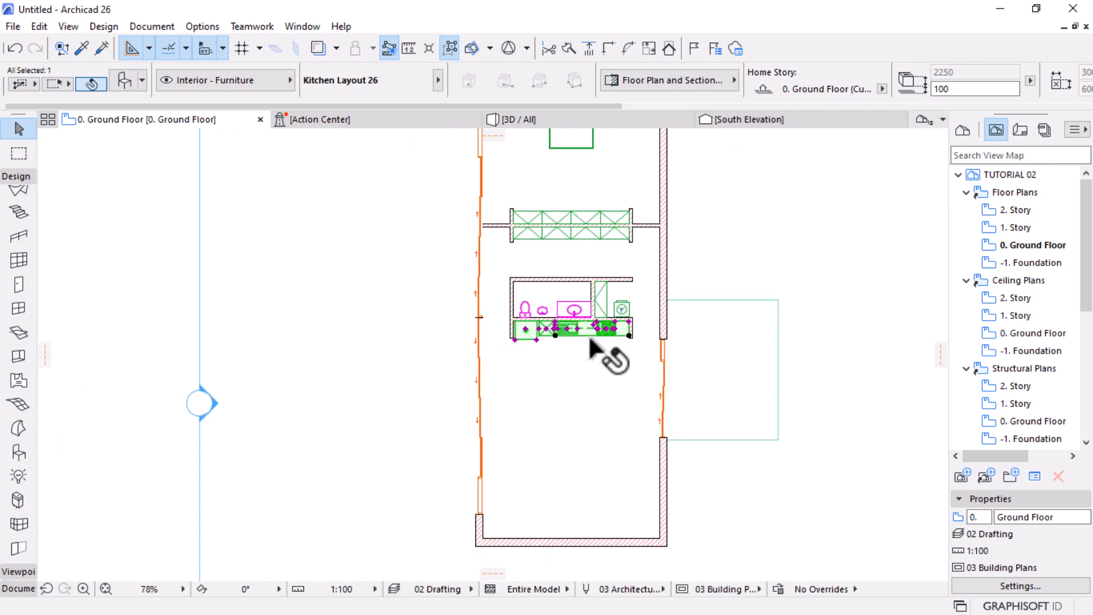
click(533, 513)
scroll(541, 529, up, 2)
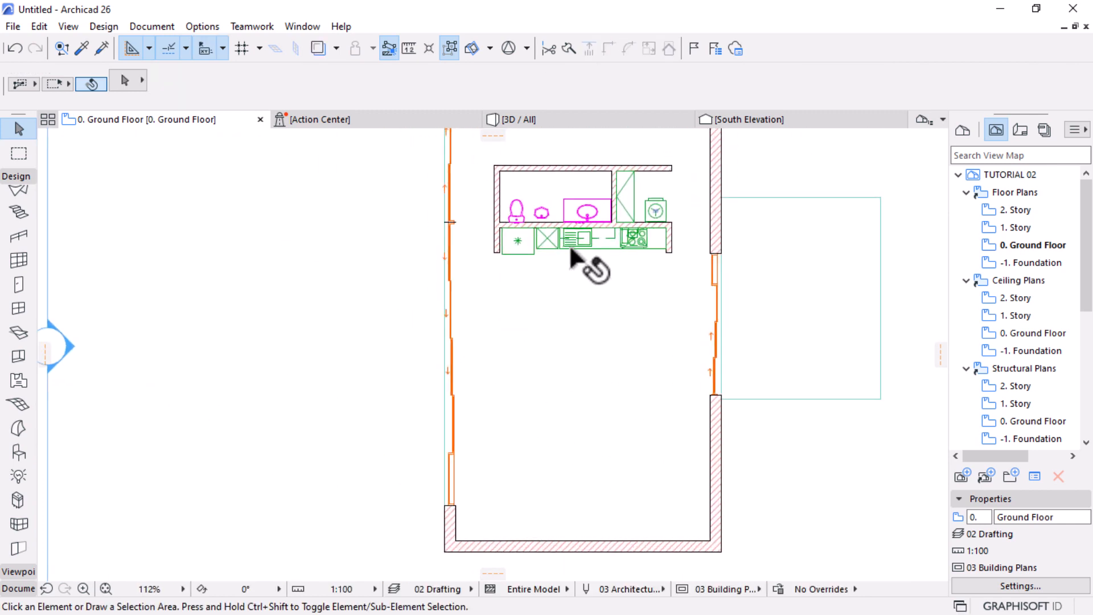
Extend the side wall next to the refrigerator by about 150 mm so it ends slightly beyond the refrigerator's front
scroll(570, 246, up, 4)
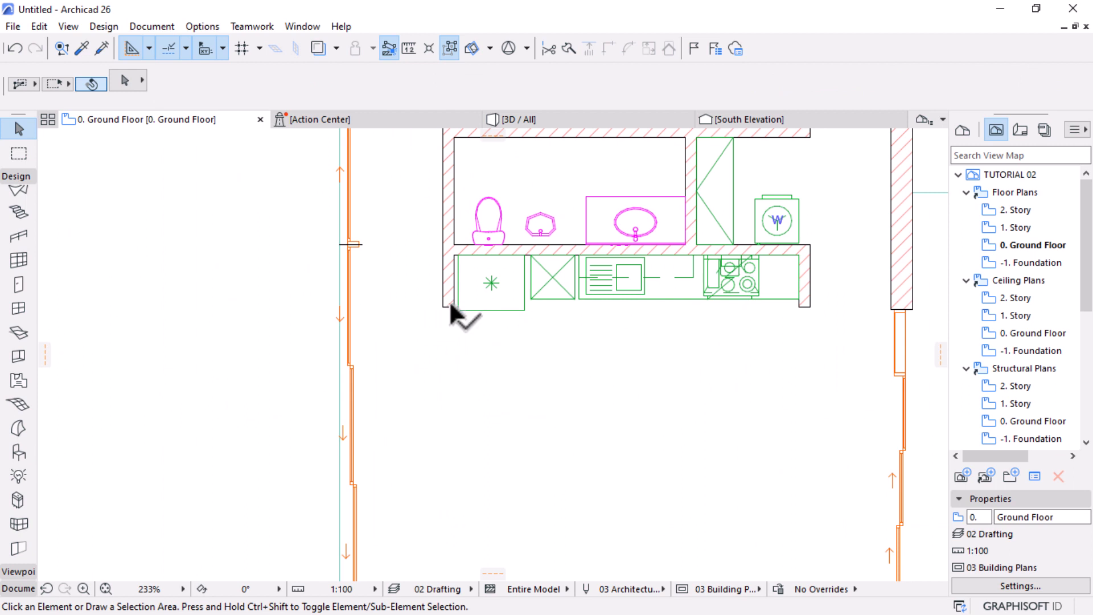
click(449, 299)
click(443, 307)
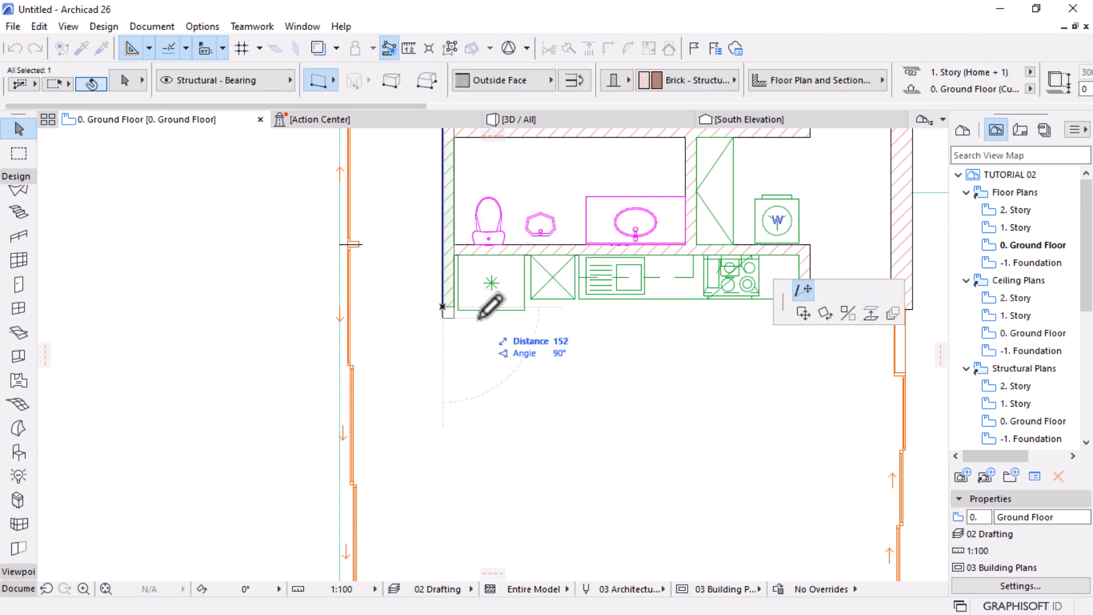
key(Escape)
Extend the short end wall by the cooktop to line up with the end of the refrigerator's side wall
click(797, 310)
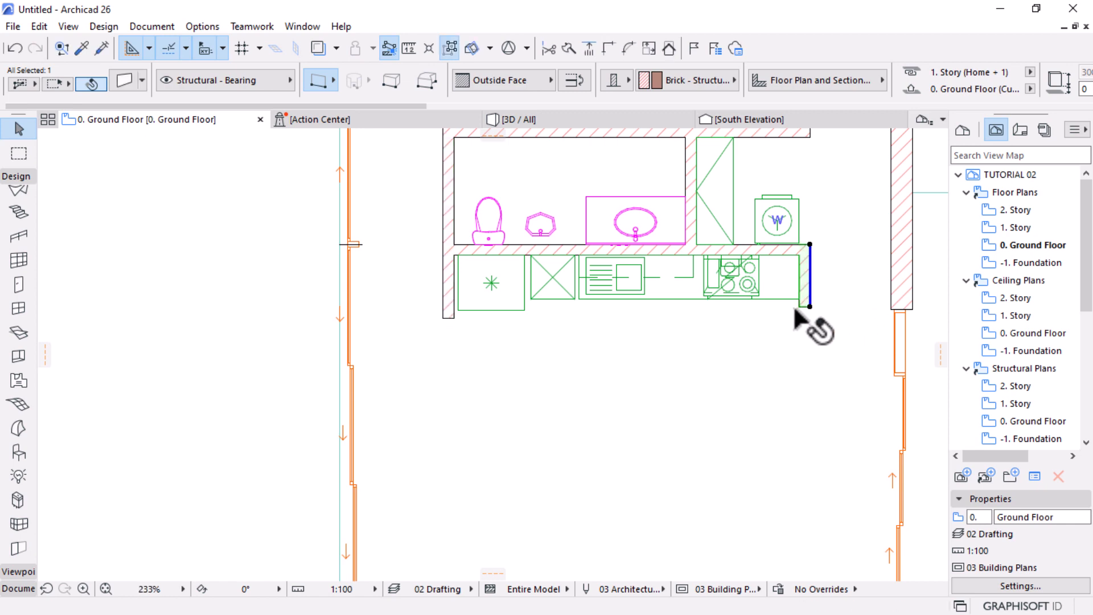
click(810, 305)
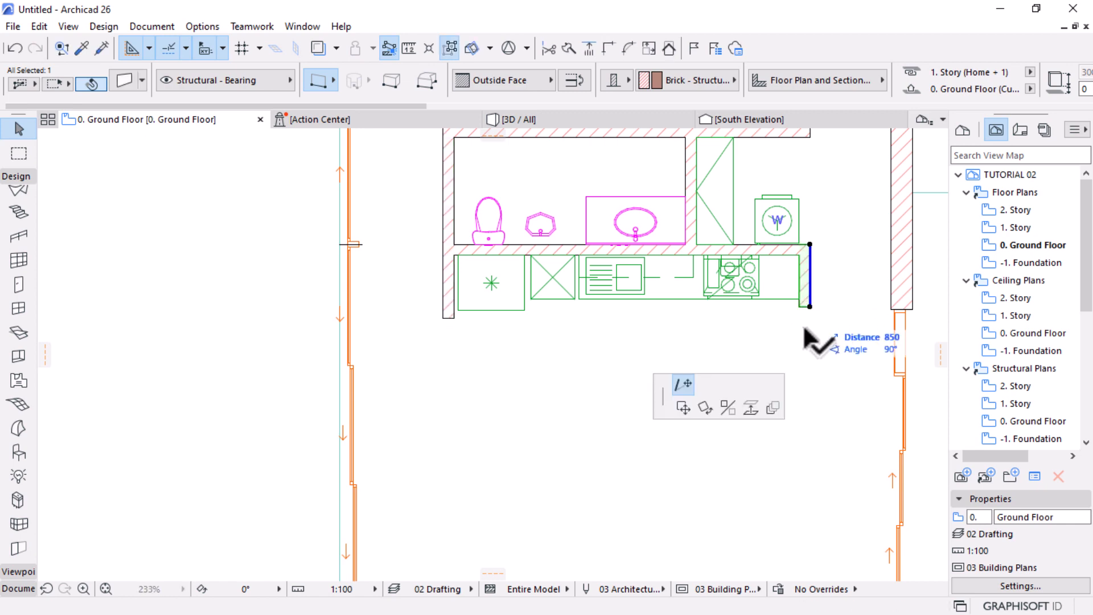
click(455, 317)
key(Escape)
Open the Object default settings and choose Base Cabinet Block 26 from the Kitchen Cabinets 26 folder
scroll(672, 288, down, 7)
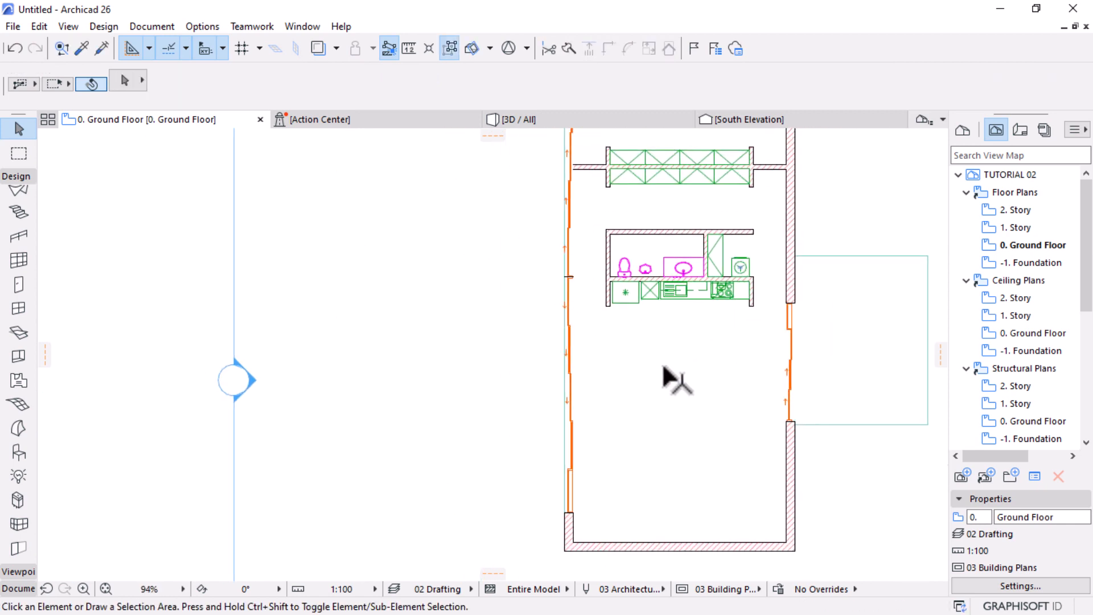
scroll(699, 373, up, 3)
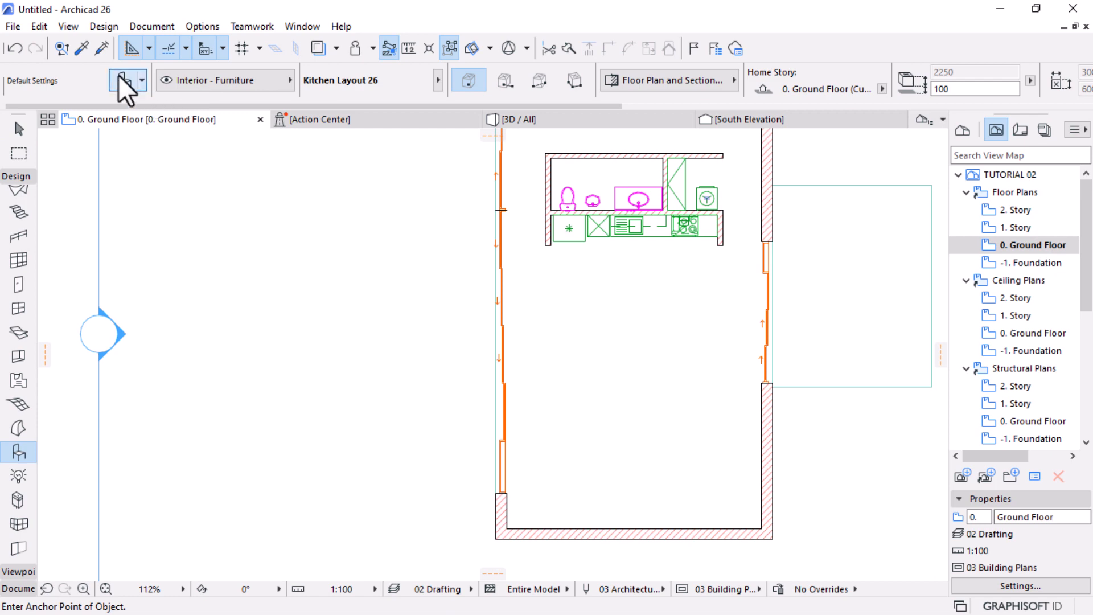
key(ctrl+t)
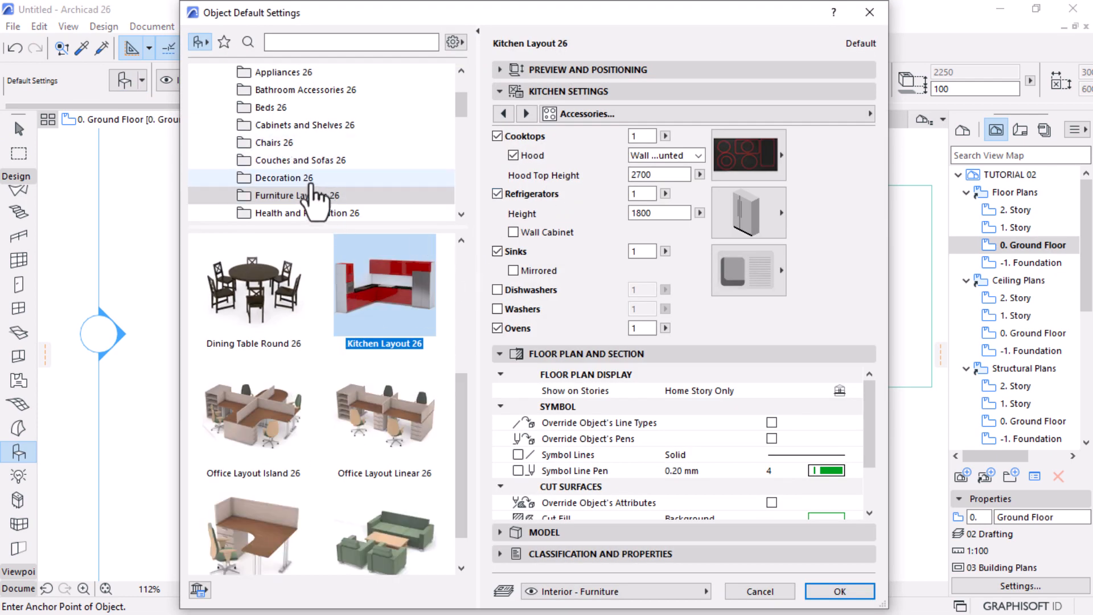
scroll(342, 182, down, 1)
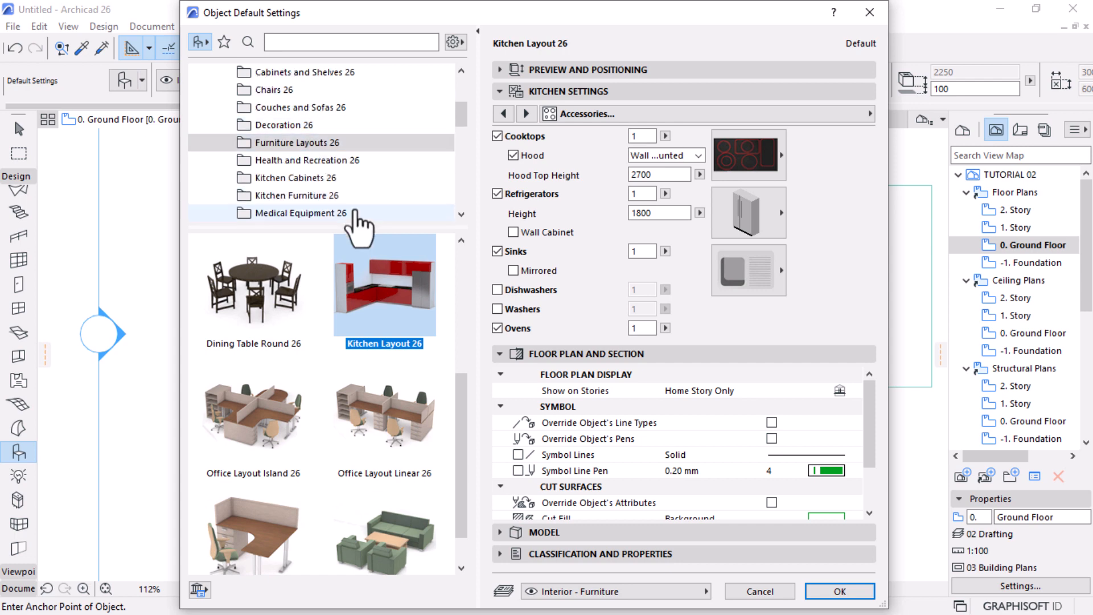
click(289, 178)
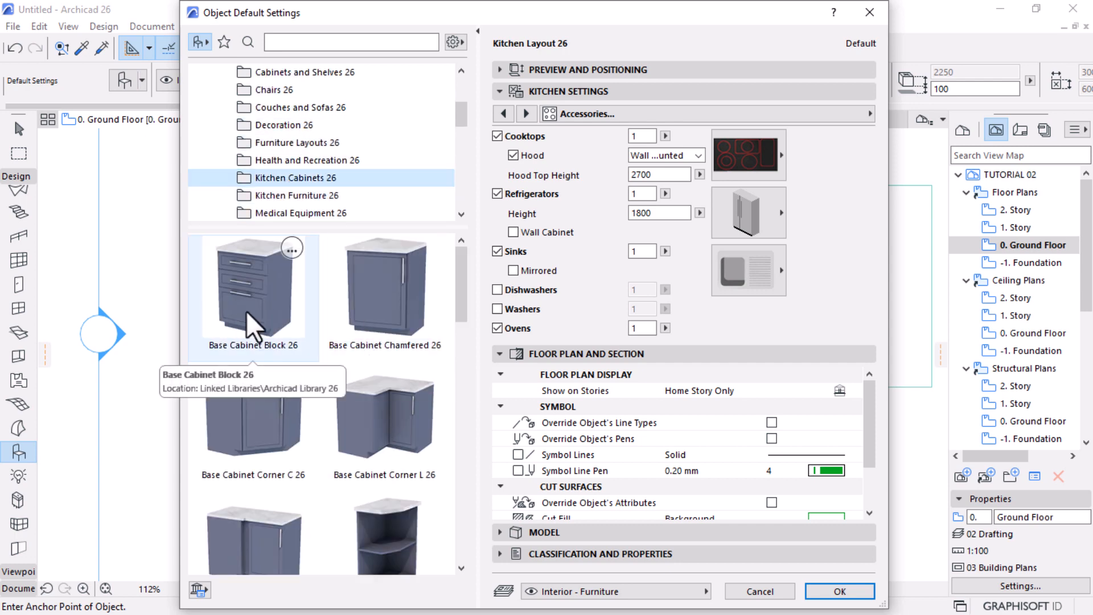
click(261, 308)
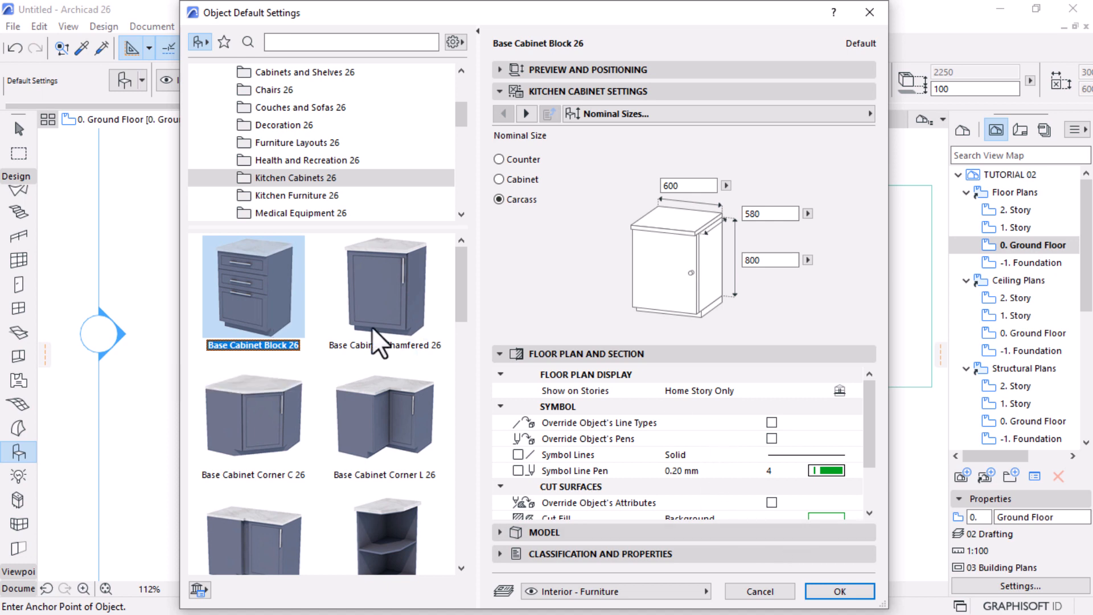
Enable the base cabinet's sink component and set the sink model to Style 5
click(527, 117)
click(527, 117)
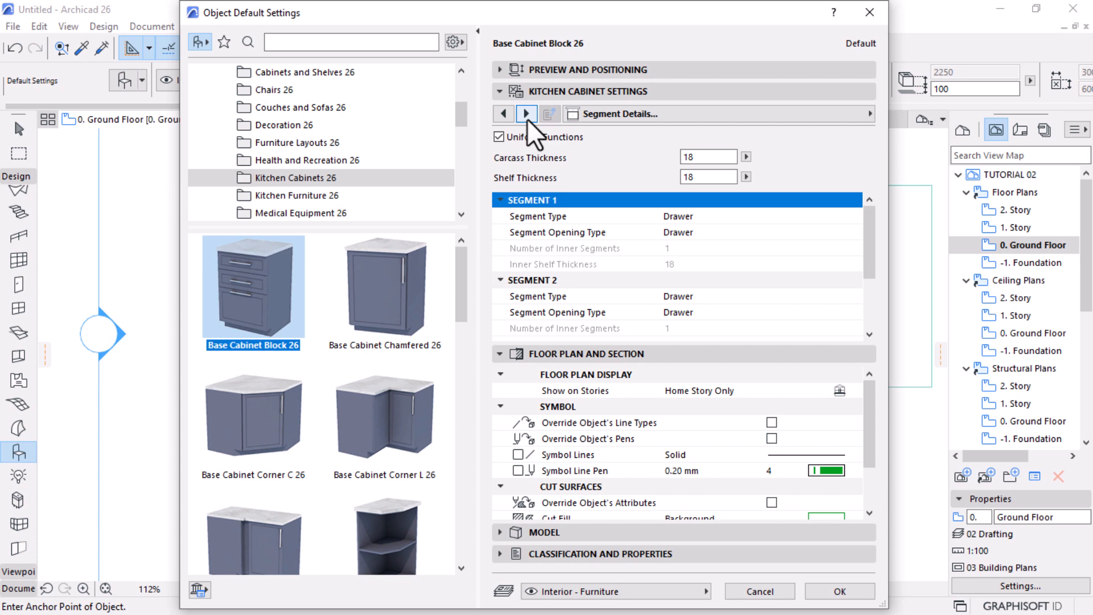
click(527, 117)
click(527, 117)
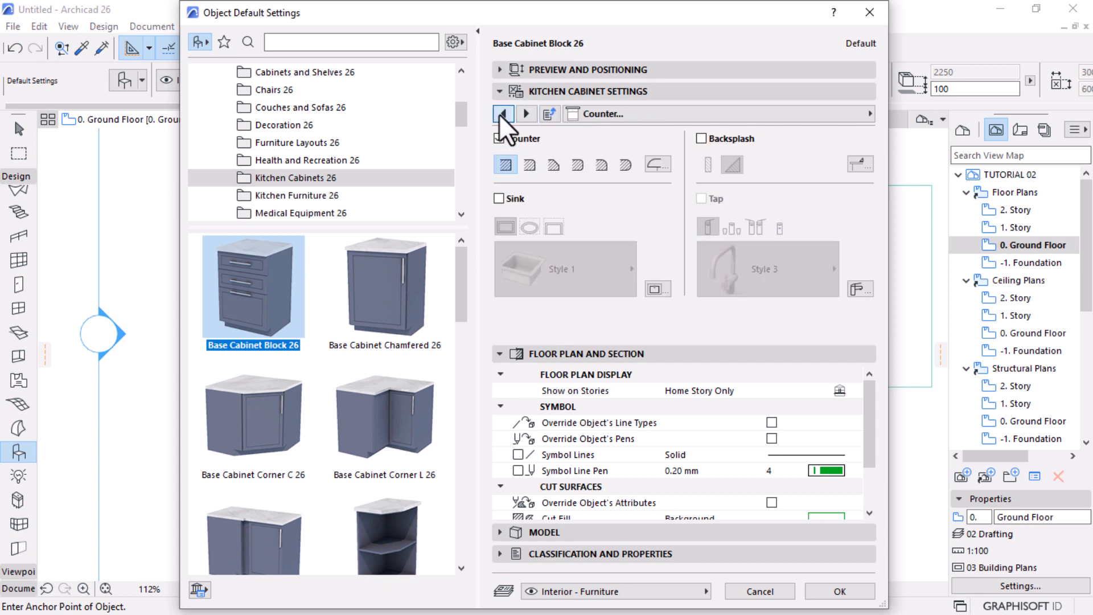
click(502, 114)
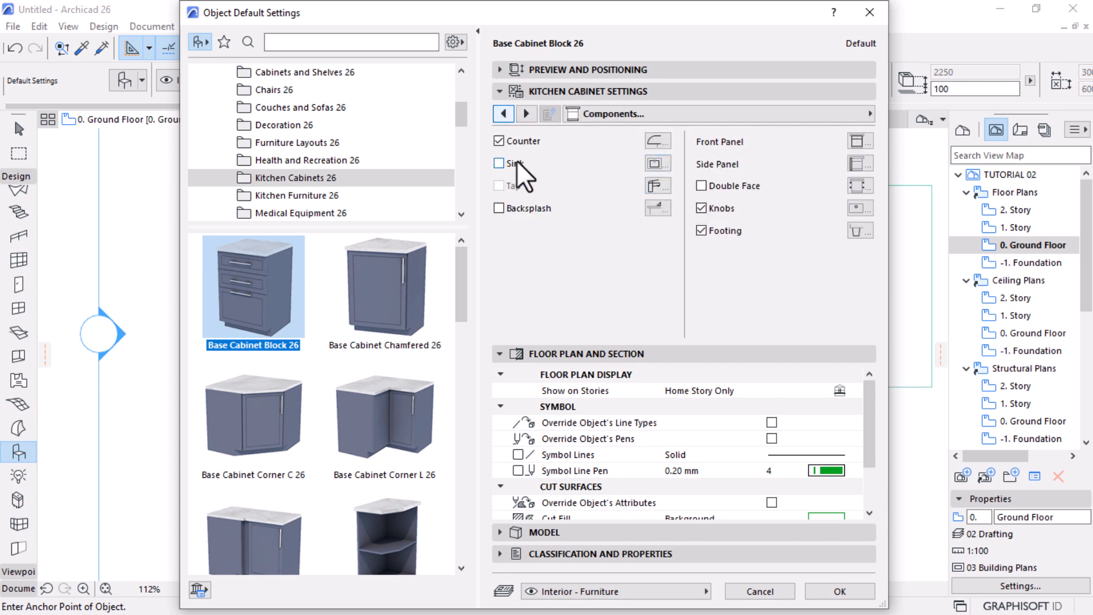
click(516, 163)
click(657, 164)
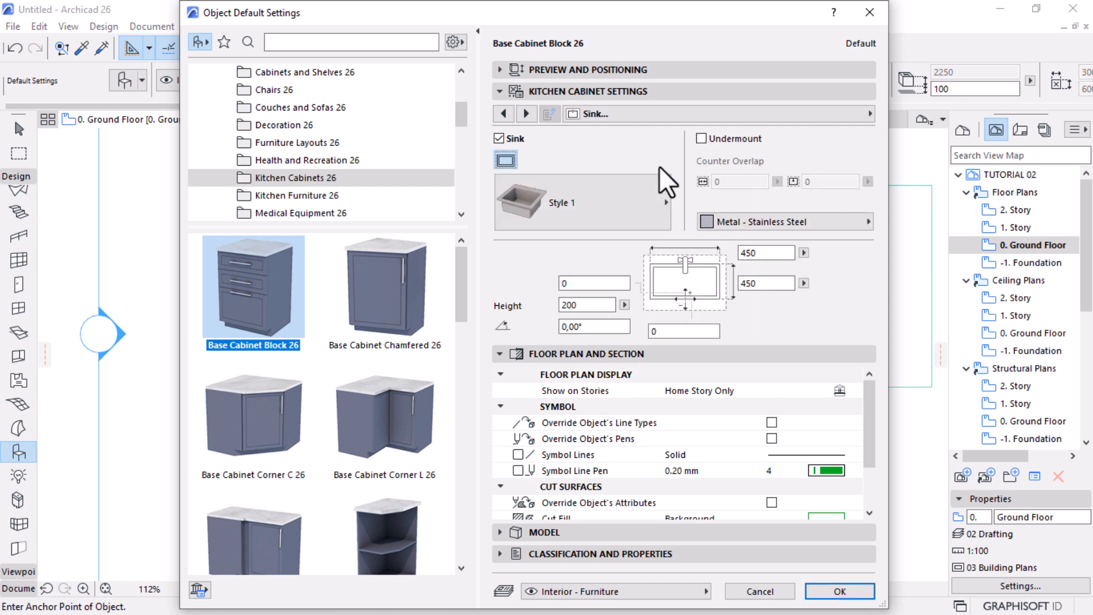
click(612, 207)
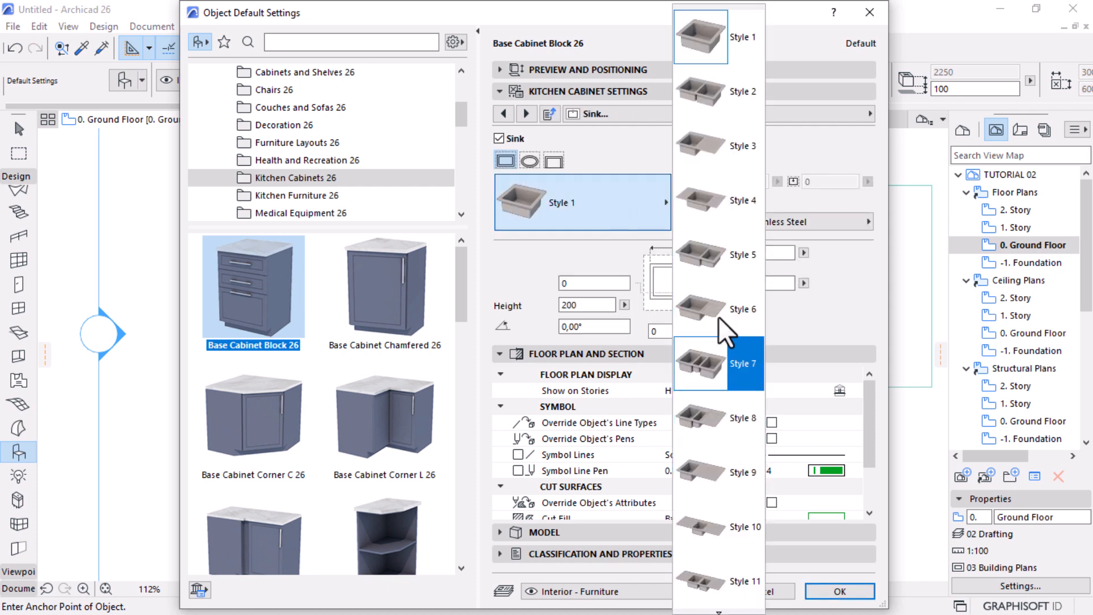
click(715, 265)
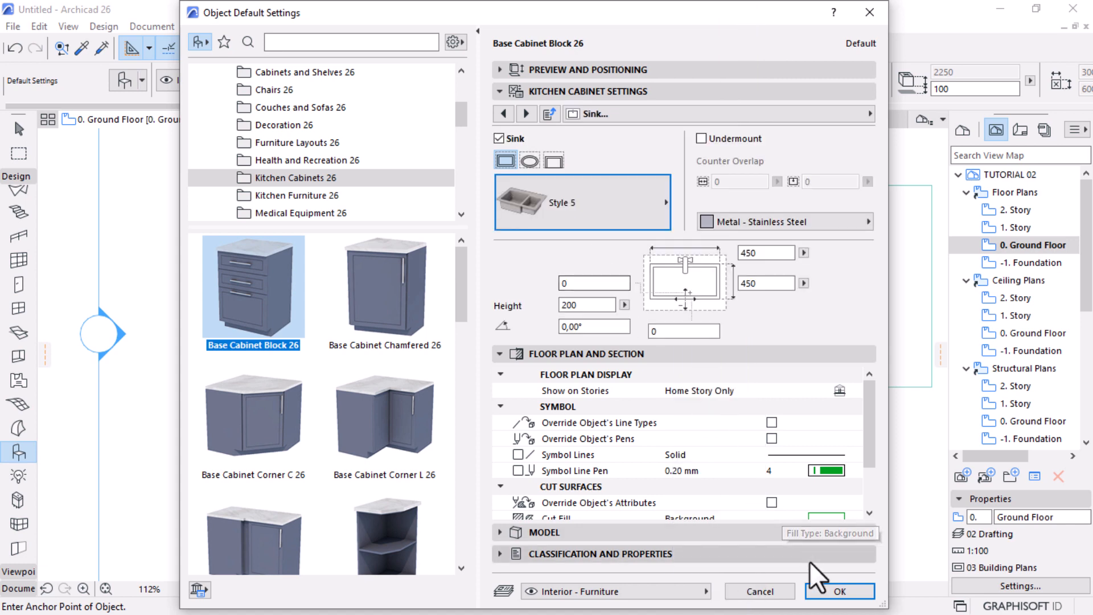
Accept the object settings and place the base cabinet in the open living area in front of the kitchen
click(837, 591)
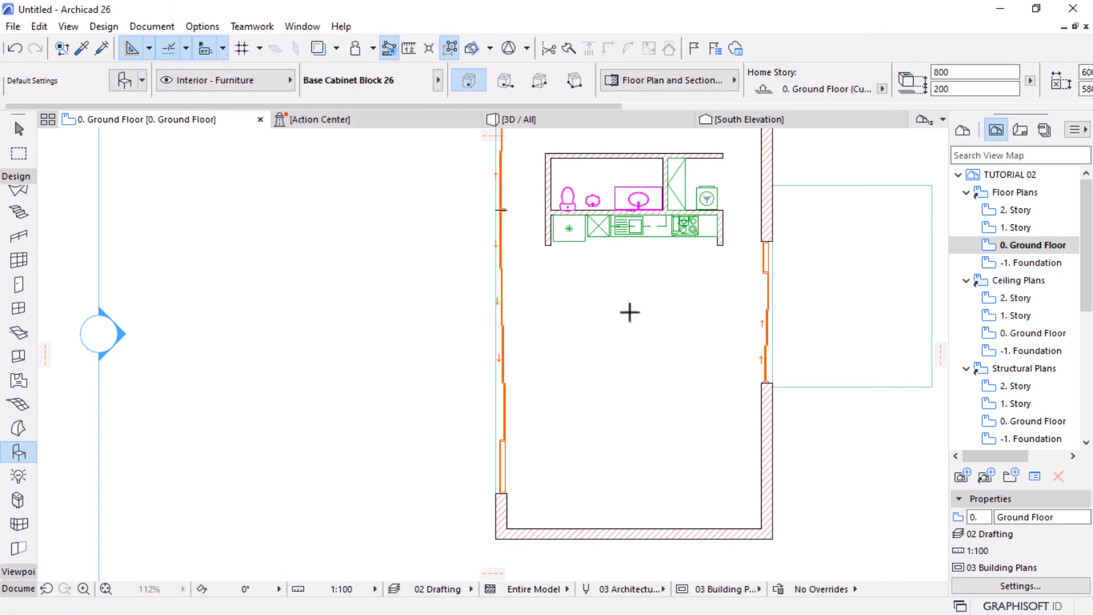
scroll(635, 319, up, 7)
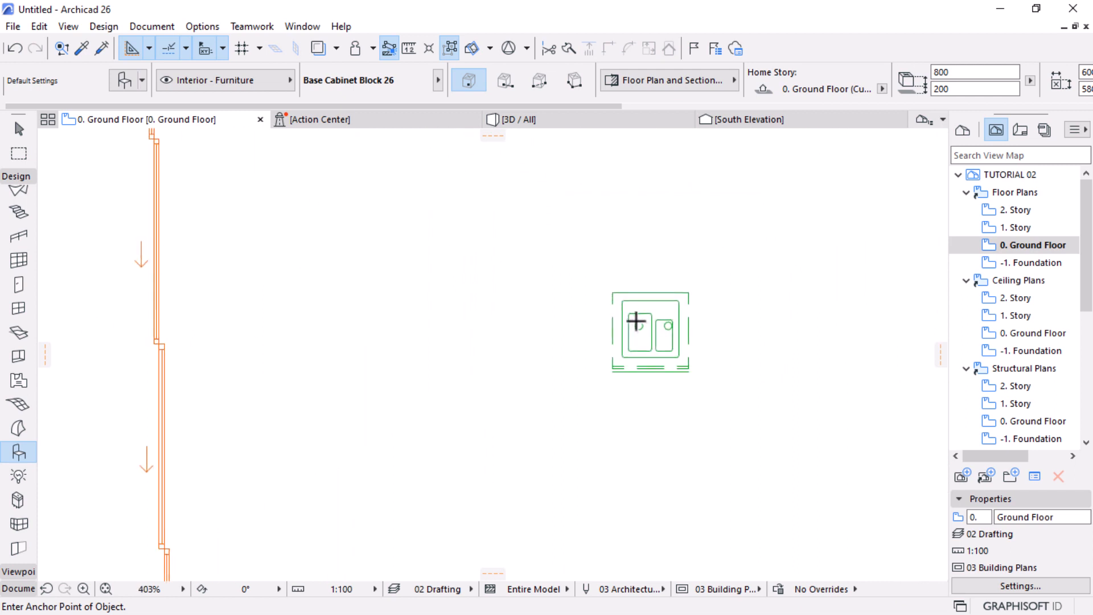
key(Escape)
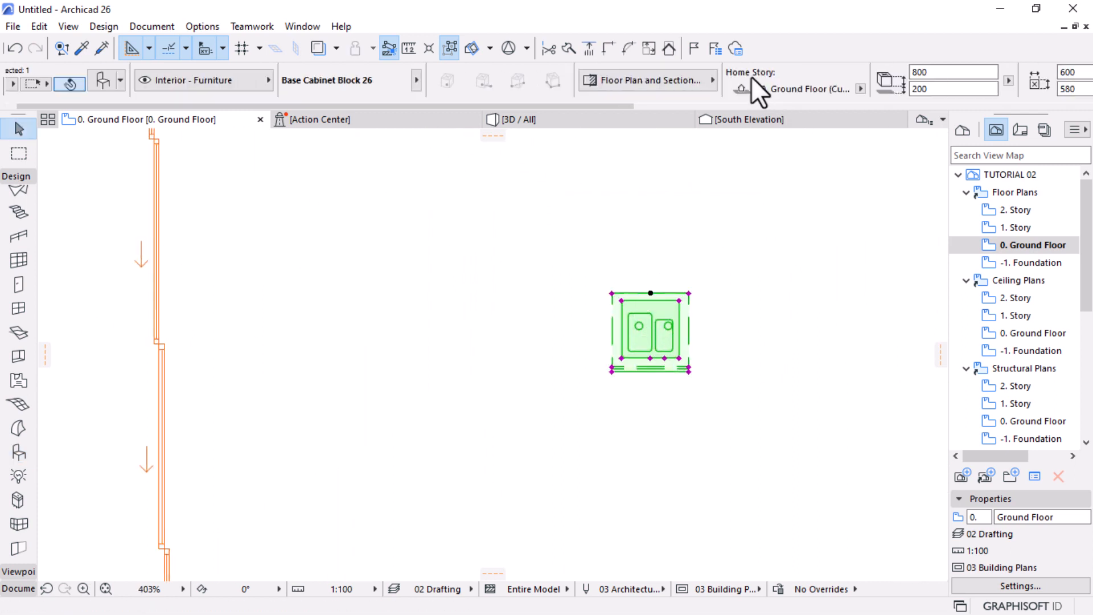
Resize the placed base cabinet into a kitchen island 3000 mm wide and 1000 mm deep
scroll(750, 79, down, 1)
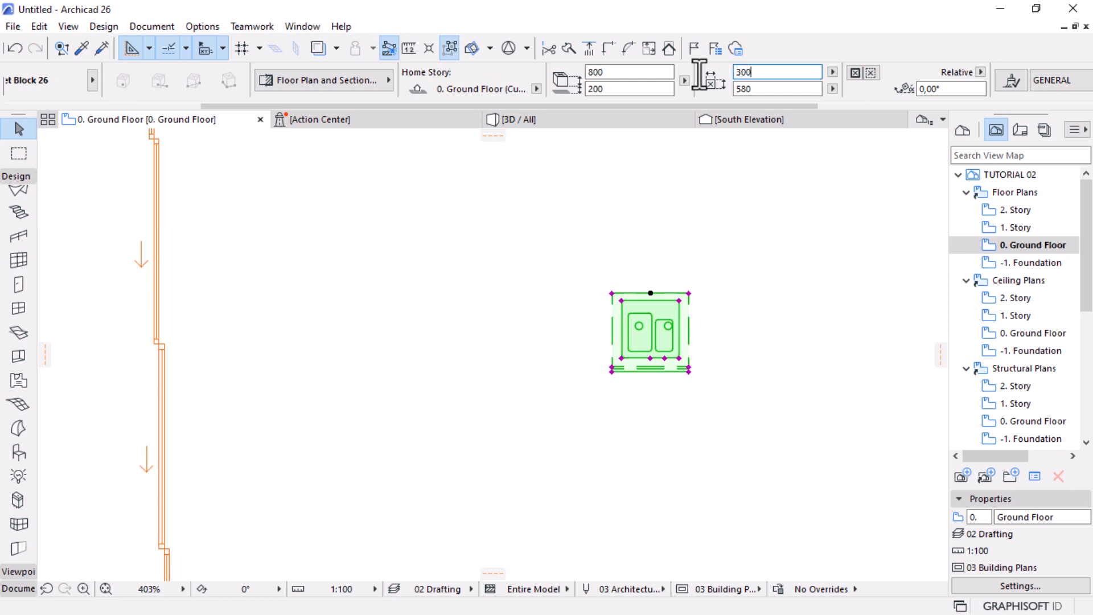
key(Return)
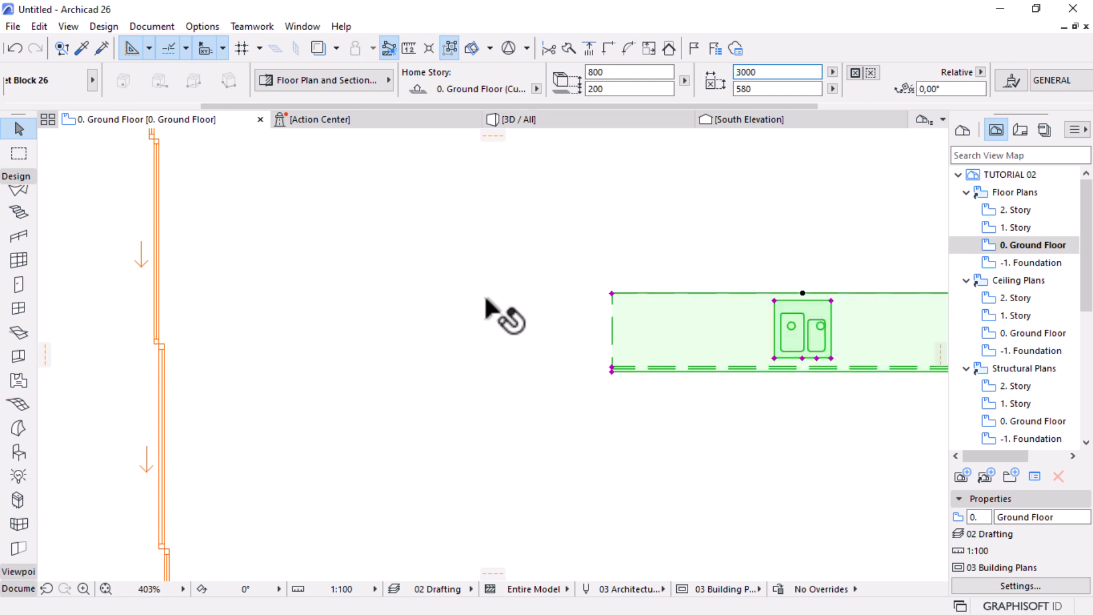
scroll(486, 307, down, 3)
click(766, 89)
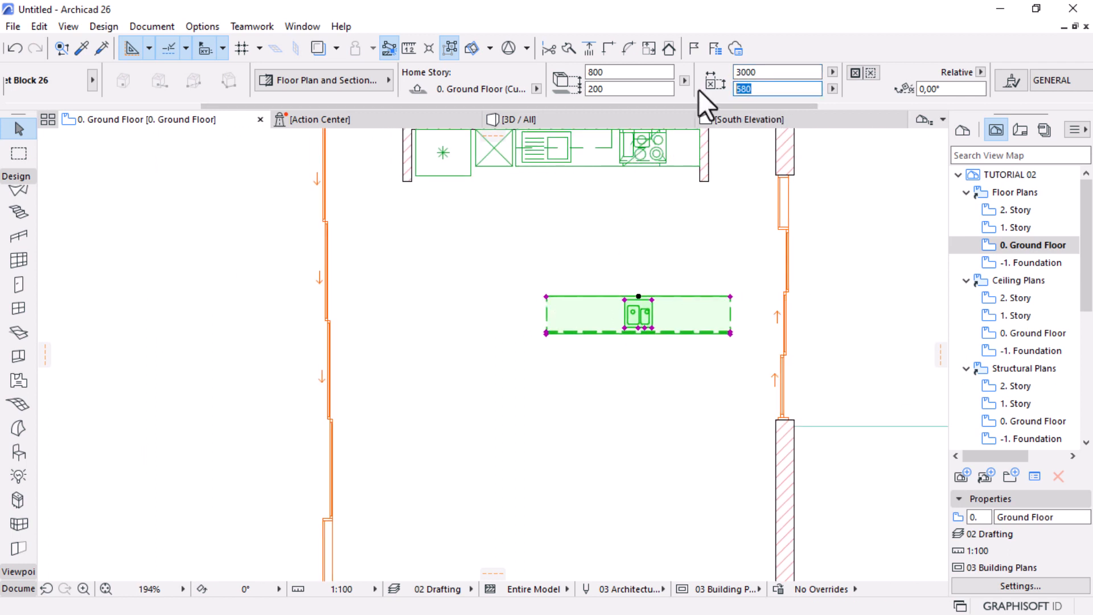
text(1000)
key(Return)
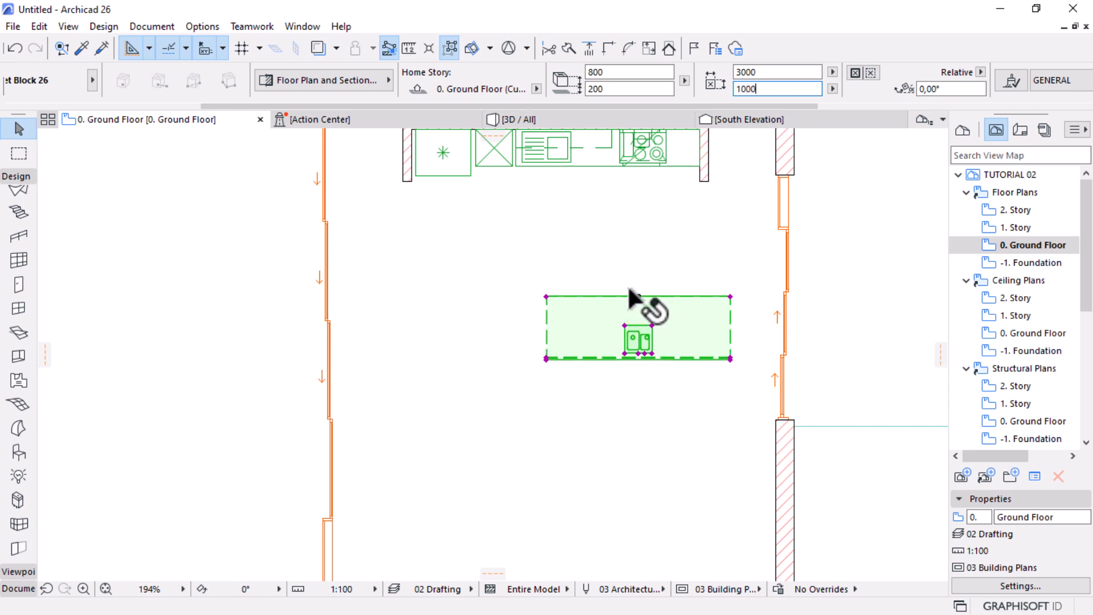
Rotate the island 90° clockwise about its middle so its long side runs perpendicular to the kitchen wall
key(ctrl+e)
click(636, 336)
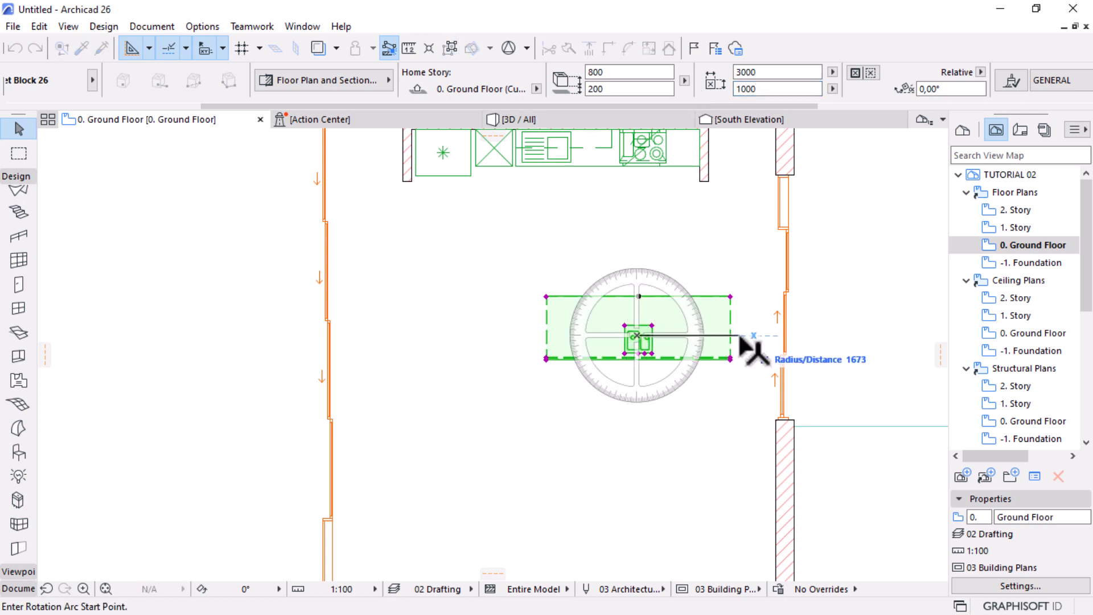
click(739, 335)
click(641, 505)
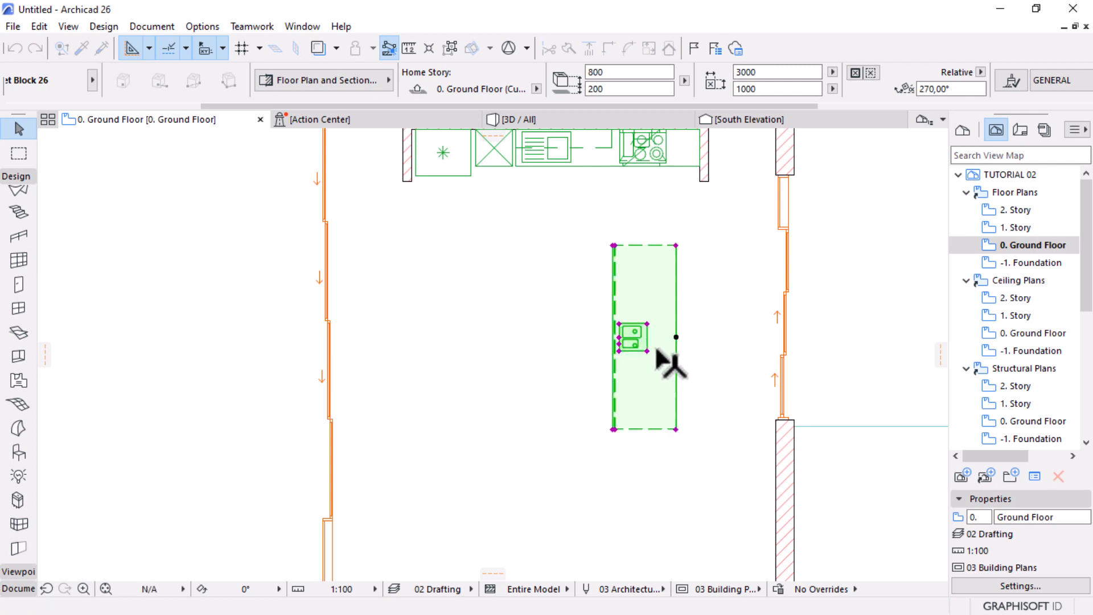
Move the island towards the middle of the room and centre it across the width on the end wall's midpoint
key(ctrl+d)
click(631, 342)
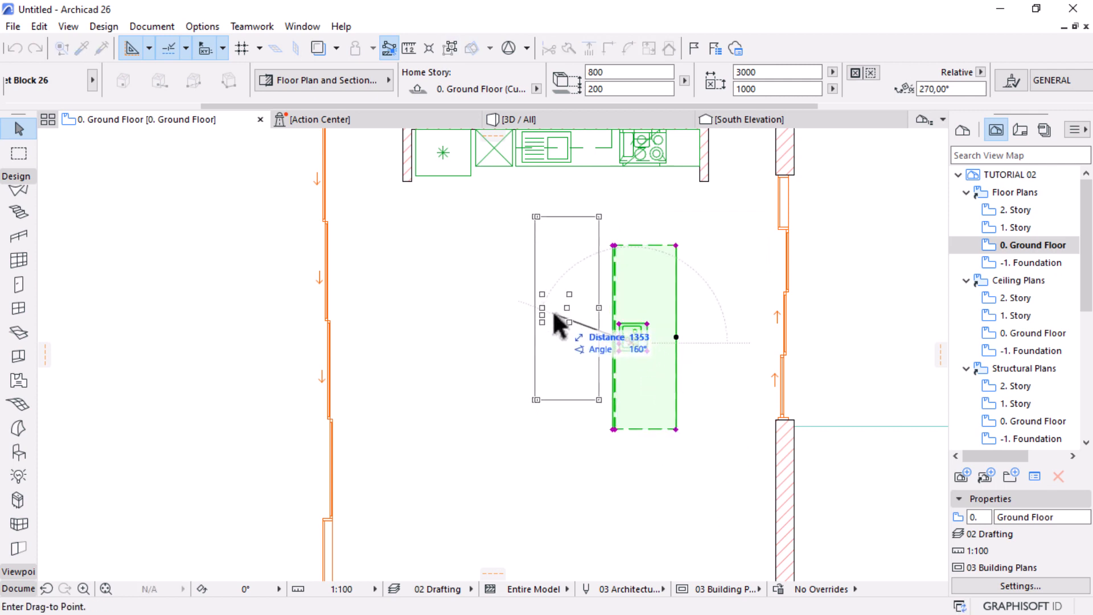
click(553, 312)
scroll(572, 217, up, 2)
scroll(570, 240, down, 7)
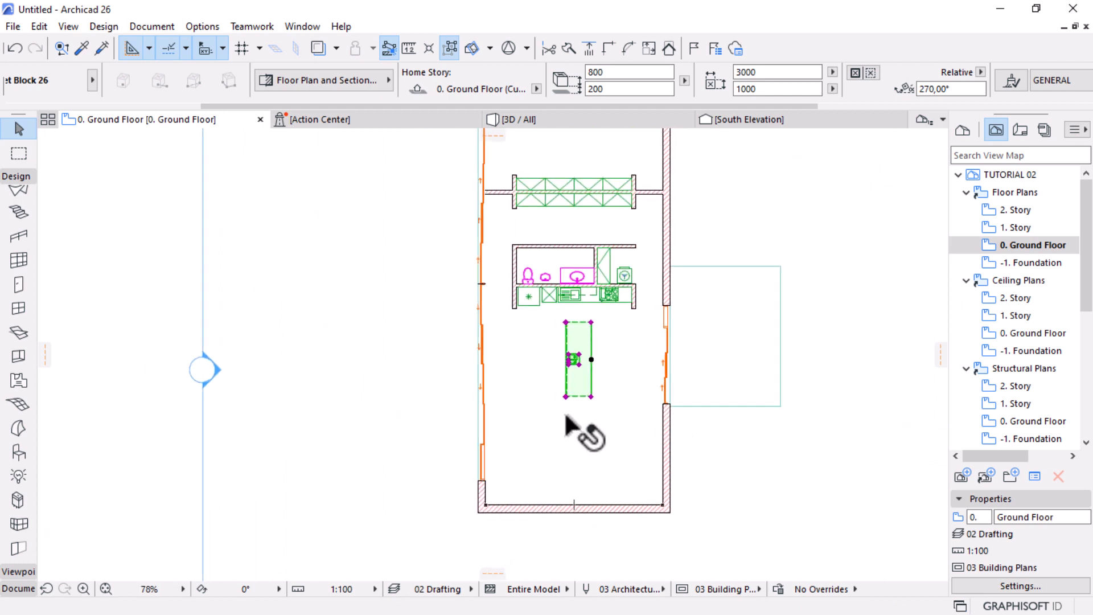
key(ctrl+d)
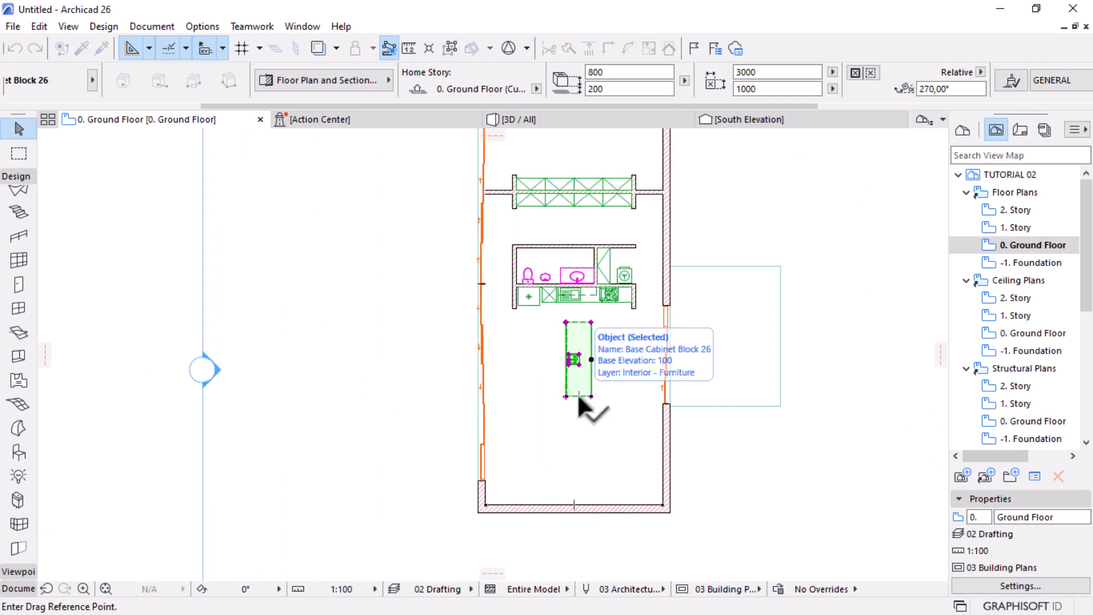
click(579, 395)
key(Escape)
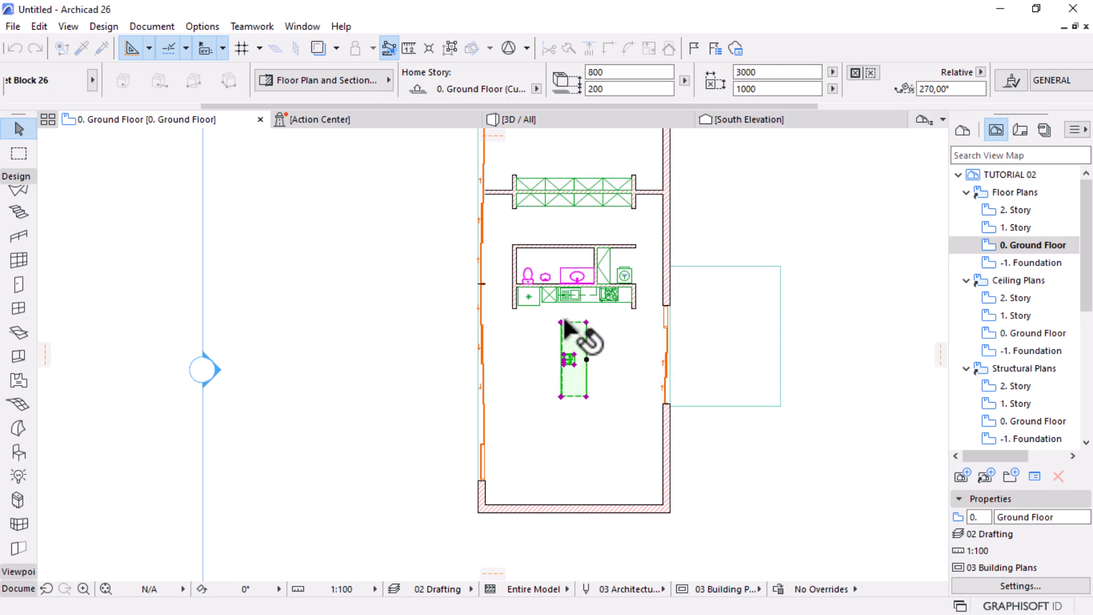
Move the island lengthwise so its near end lines up with the ends of the kitchen's short side walls
scroll(579, 333, up, 8)
key(ctrl+d)
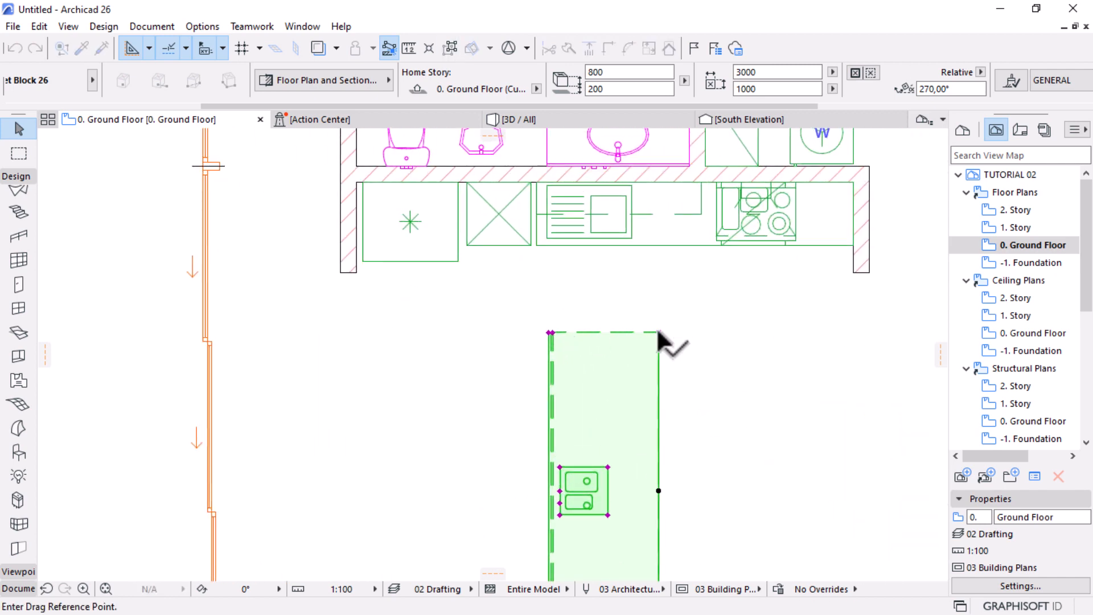
click(659, 332)
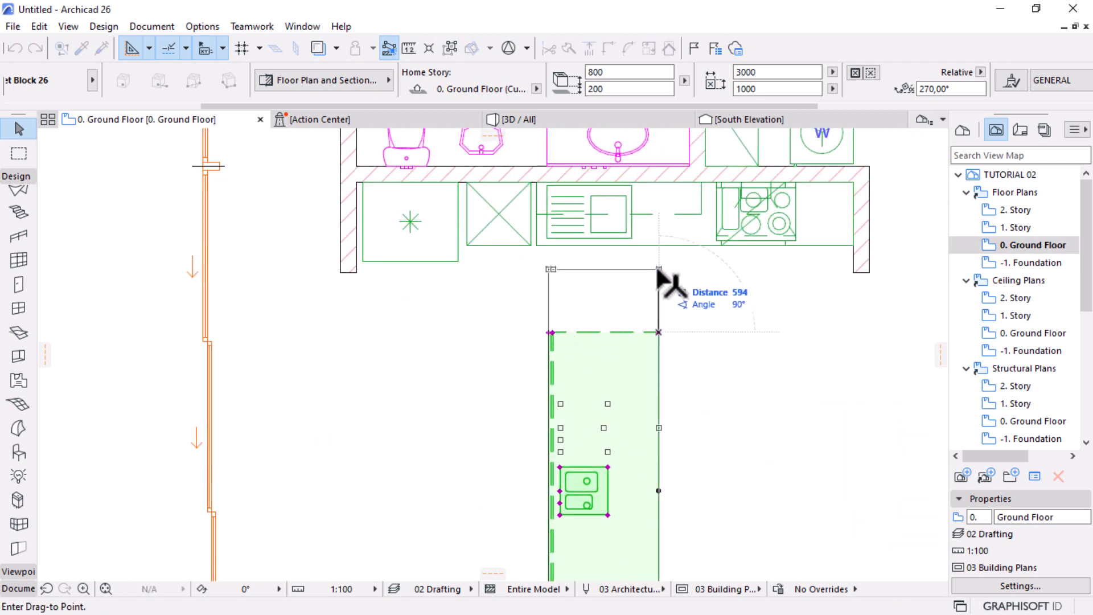
click(782, 273)
Move the island 1200 mm straight away from the kitchen
key(ctrl+d)
click(750, 266)
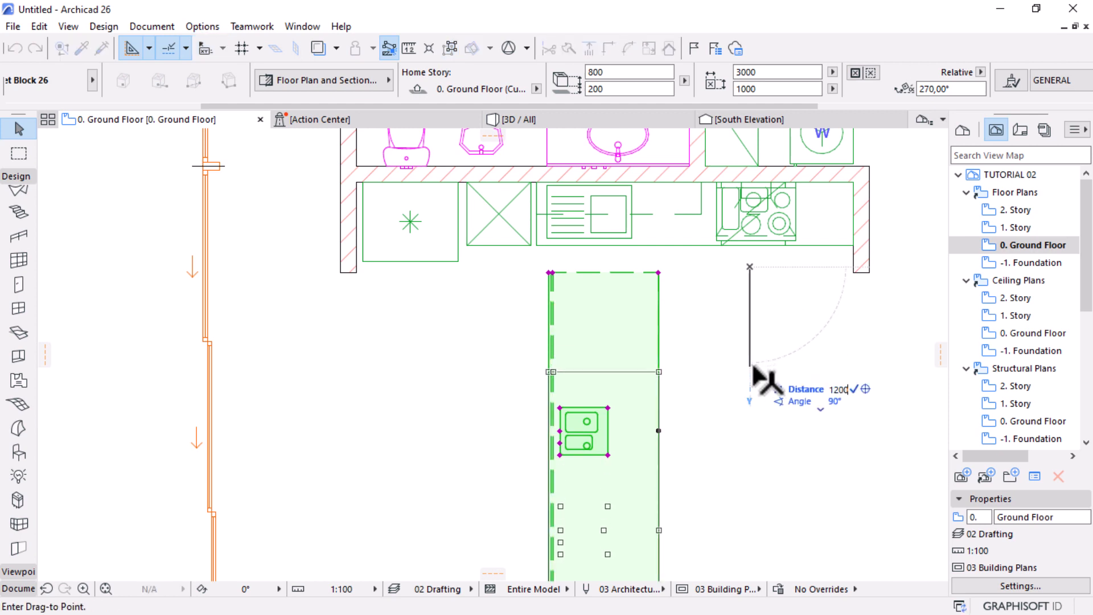
key(Return)
scroll(626, 296, down, 6)
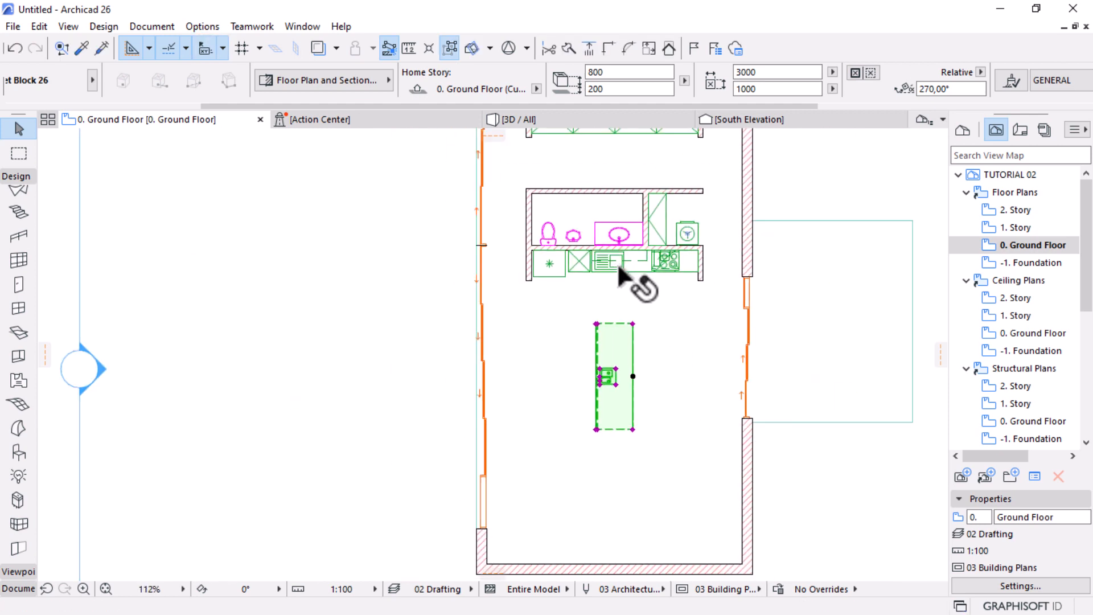
Shift the island straight back towards the kitchen to narrow the gap between them
scroll(672, 354, up, 3)
key(ctrl+d)
click(659, 354)
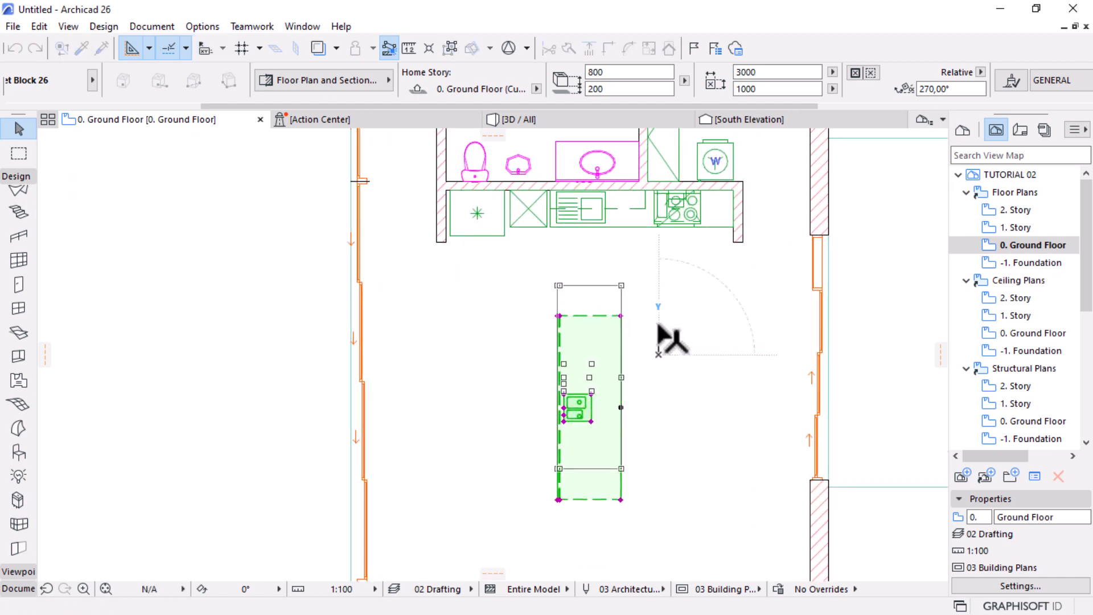
click(659, 325)
scroll(649, 328, down, 1)
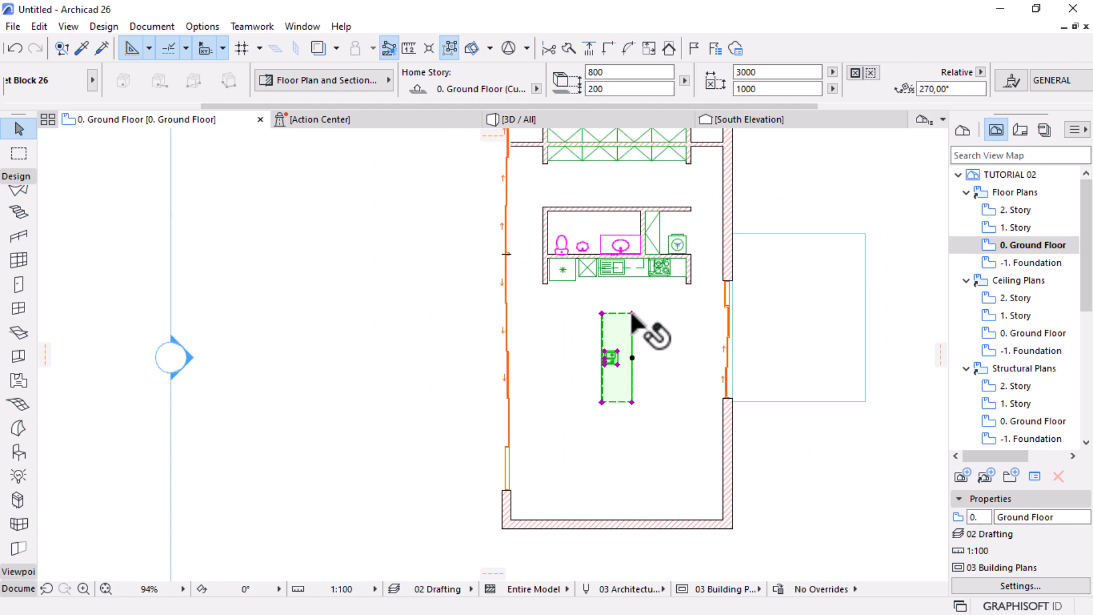
Move the island another 100 mm straight towards the kitchen and deselect it
scroll(634, 307, up, 4)
key(ctrl+d)
click(672, 363)
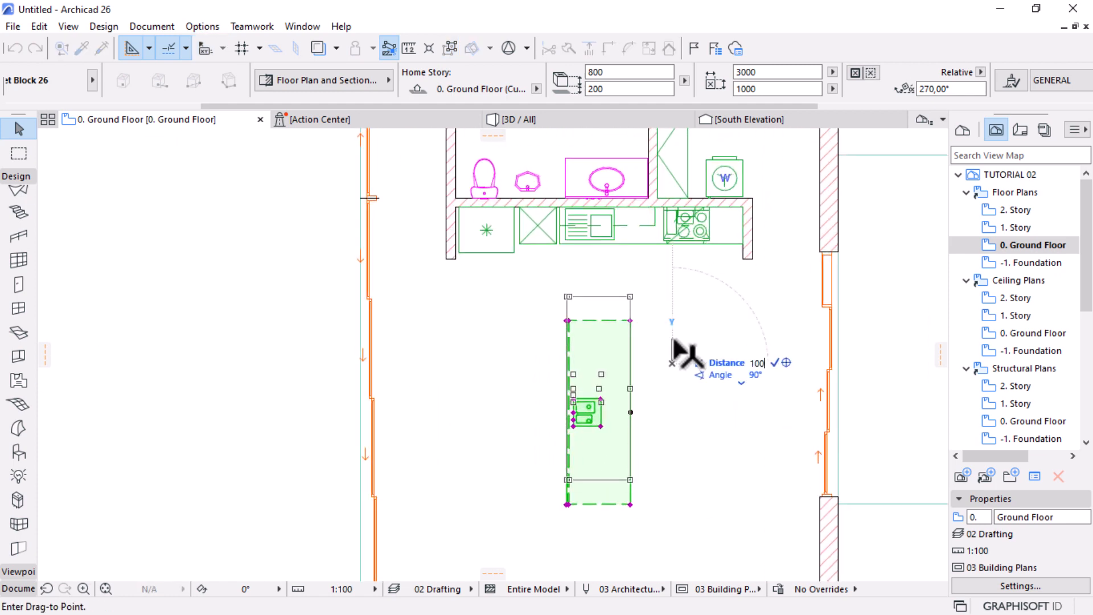
key(Return)
key(Escape)
scroll(684, 358, down, 2)
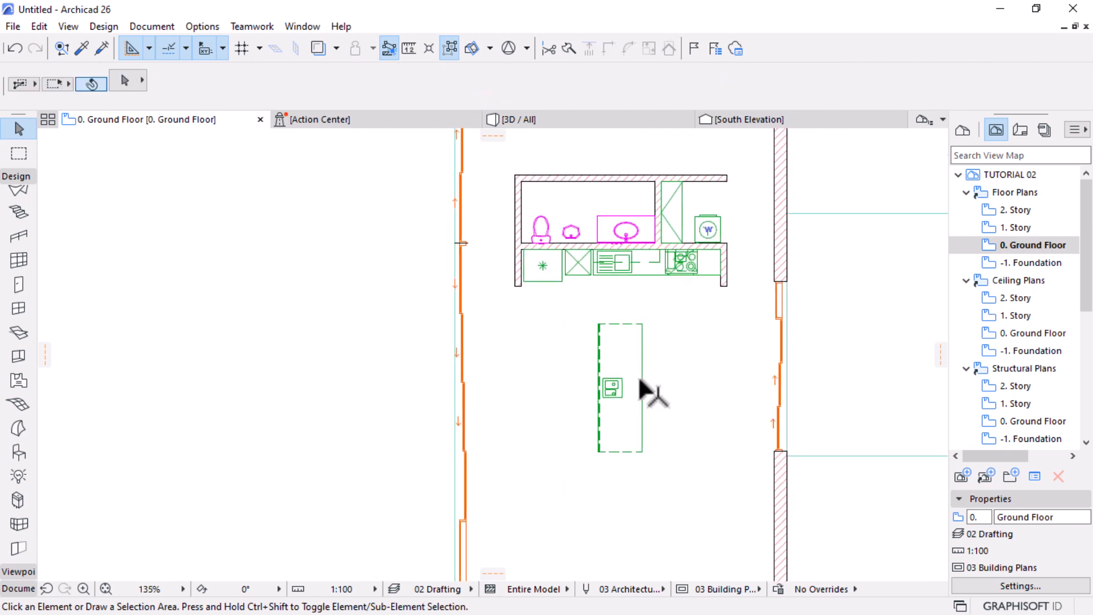
Open the Object tool's default settings and choose Sofa Layout 26 from the Furniture Layouts 26 folder
scroll(647, 481, down, 3)
scroll(630, 512, up, 3)
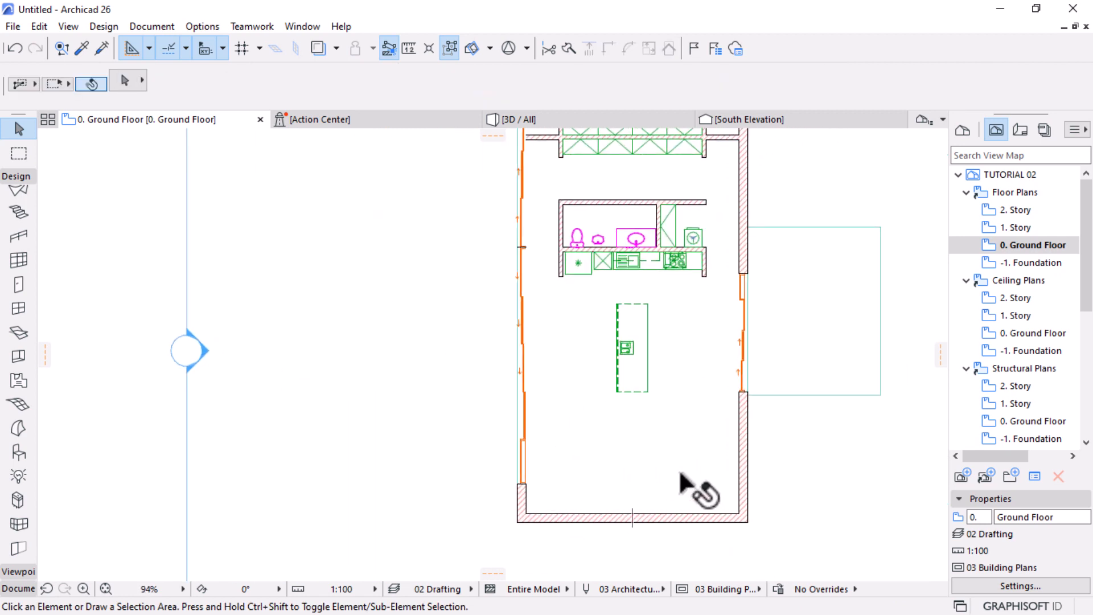
scroll(664, 478, up, 1)
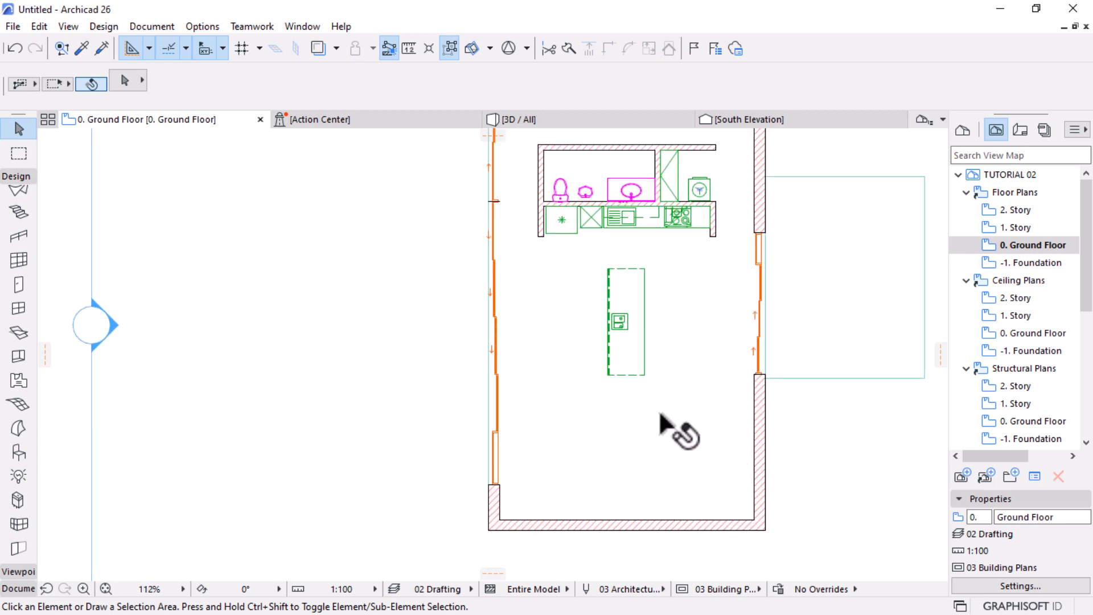
scroll(22, 242, up, 3)
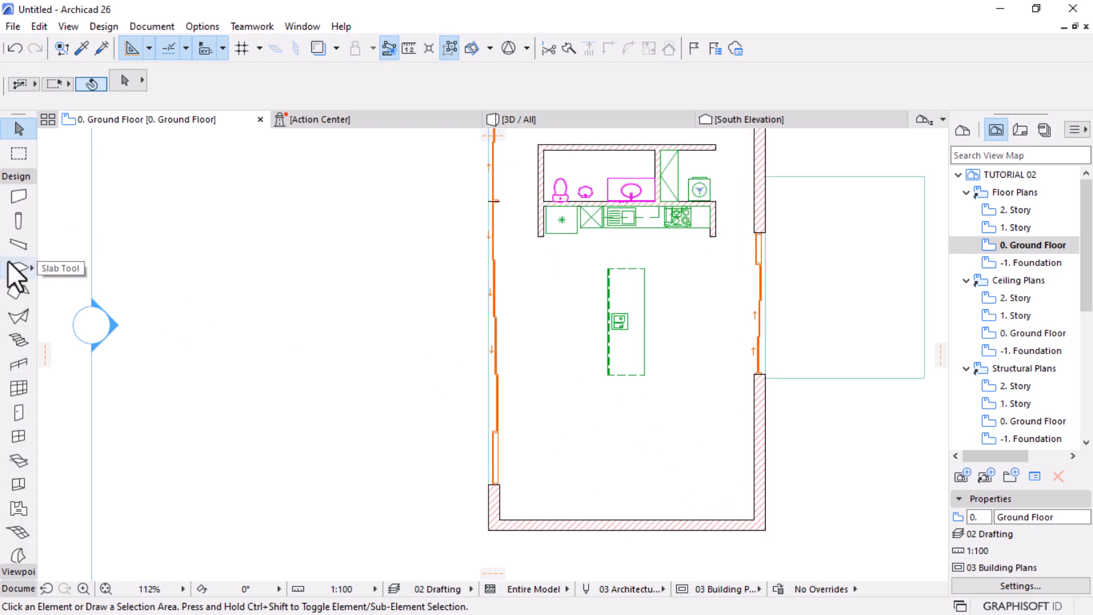
key(w)
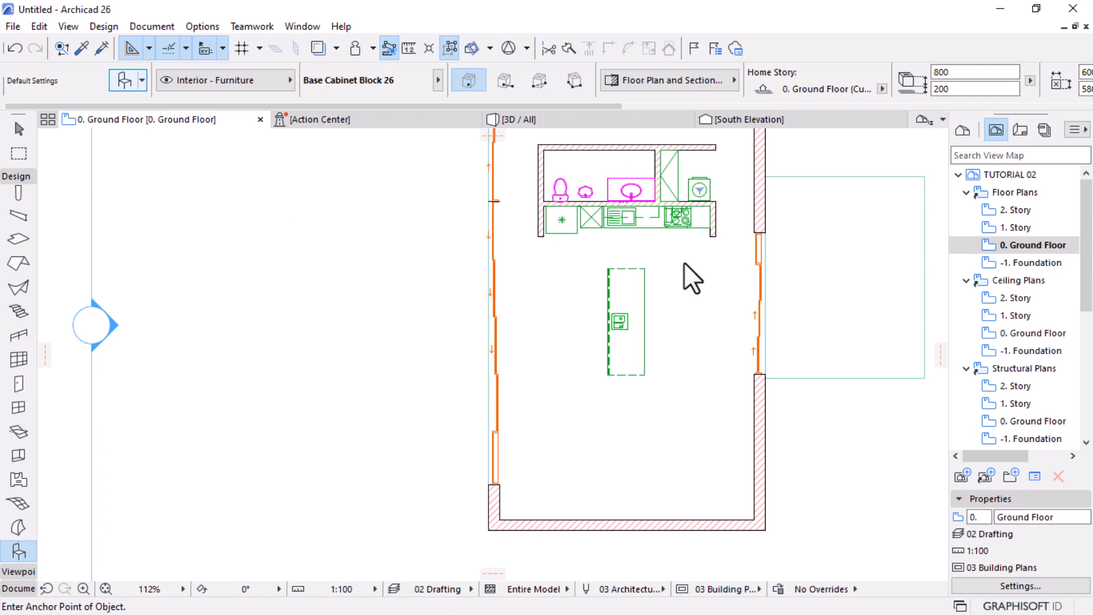
key(ctrl+t)
scroll(319, 140, down, 3)
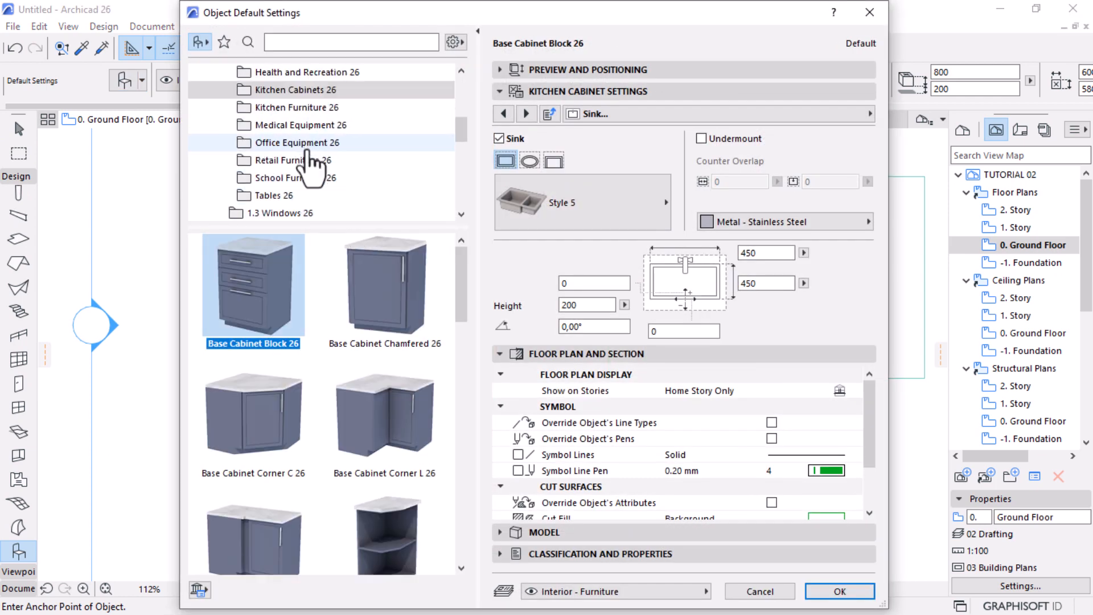
scroll(306, 128, up, 2)
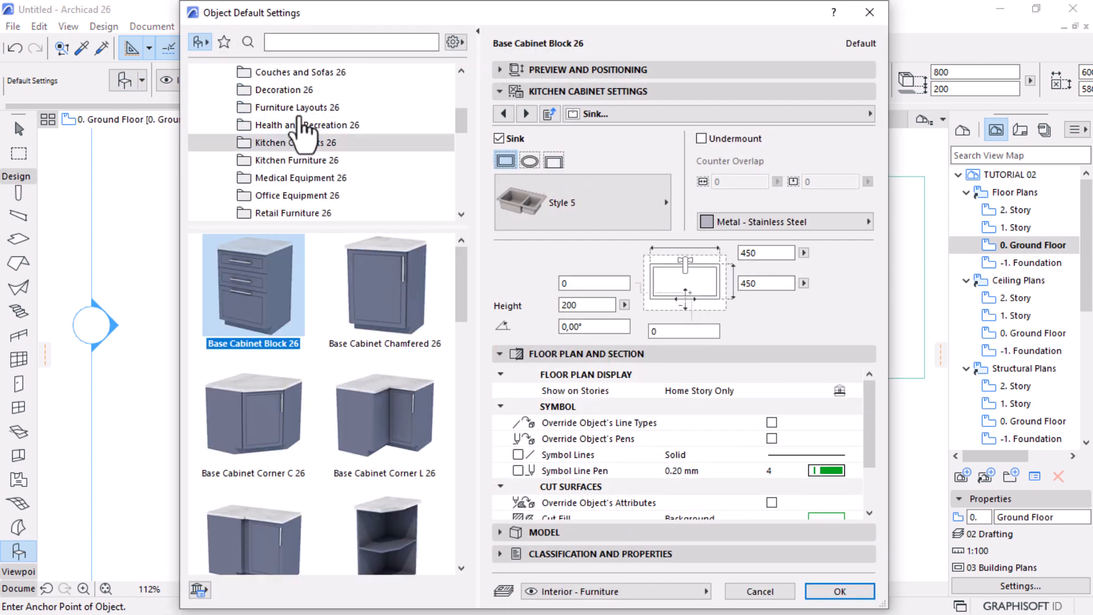
click(296, 107)
scroll(360, 395, down, 5)
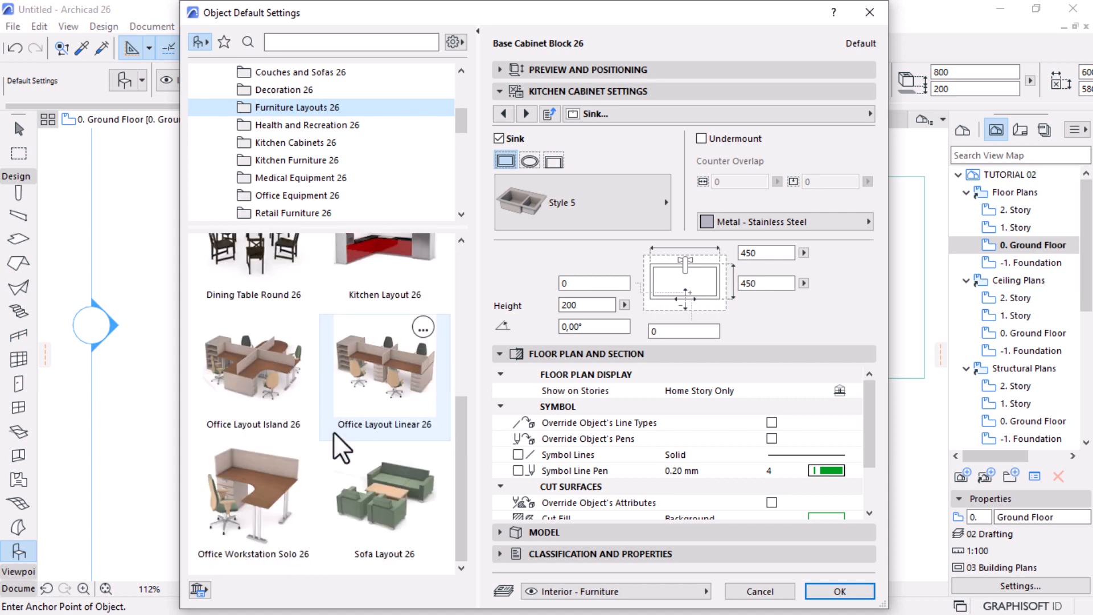
click(391, 481)
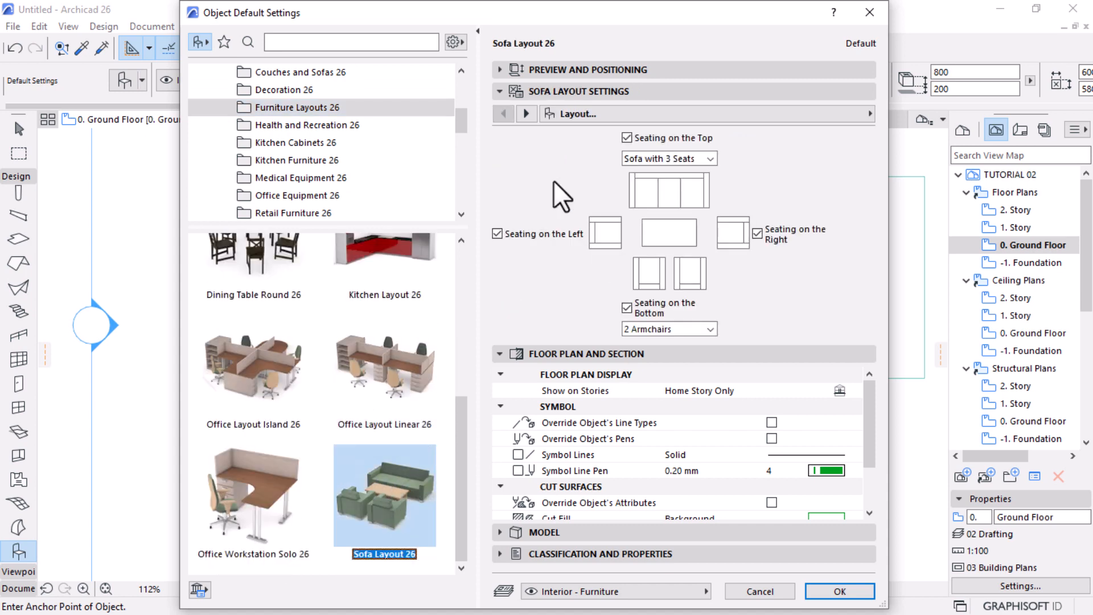
Remove the seating on the left from the sofa layout and place it between the kitchen island and the end wall
click(505, 230)
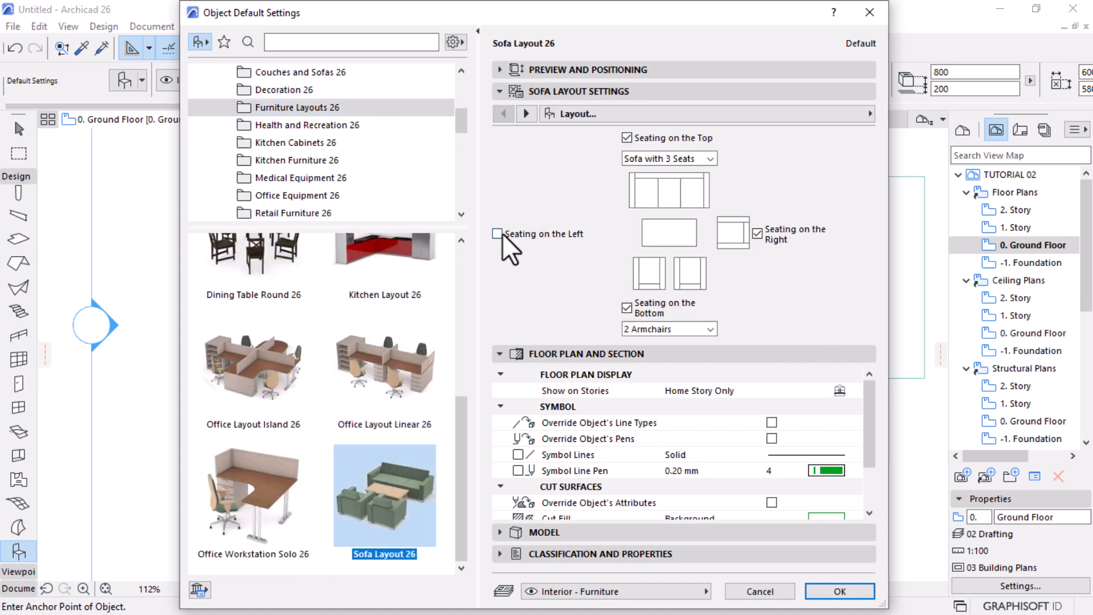
click(839, 592)
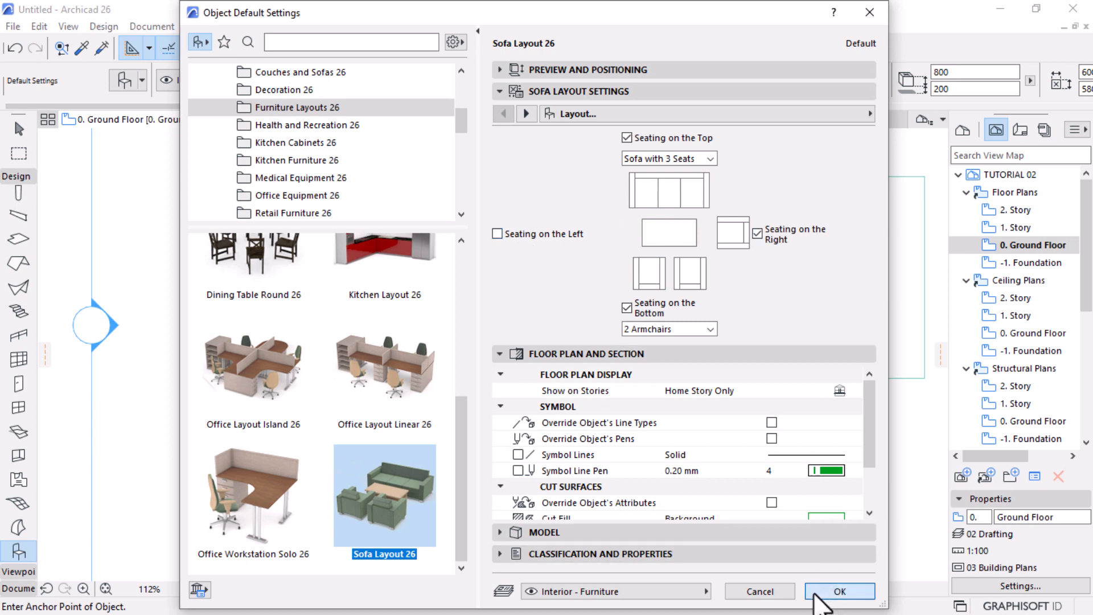
click(623, 448)
Move the sofa layout slightly straight away from the kitchen island and deselect it
scroll(705, 374, up, 4)
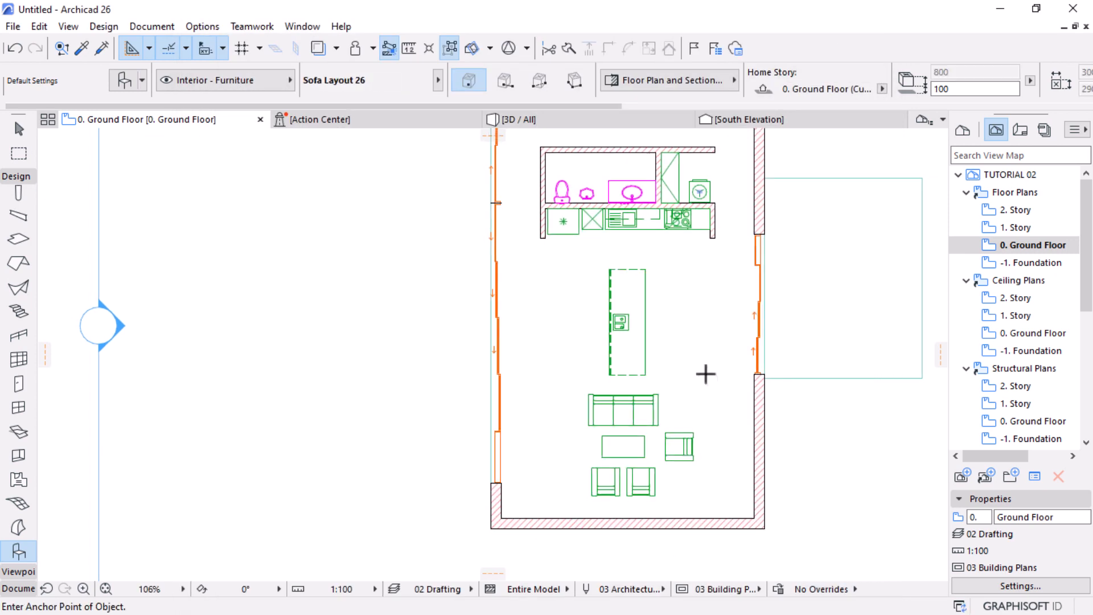
click(650, 369)
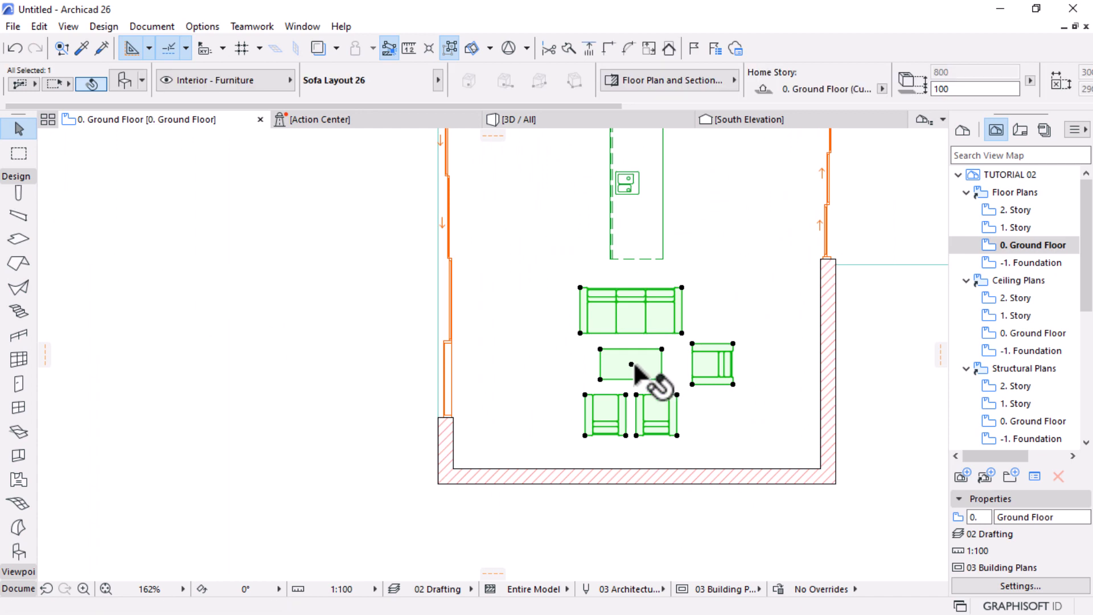
click(631, 364)
click(638, 393)
click(815, 359)
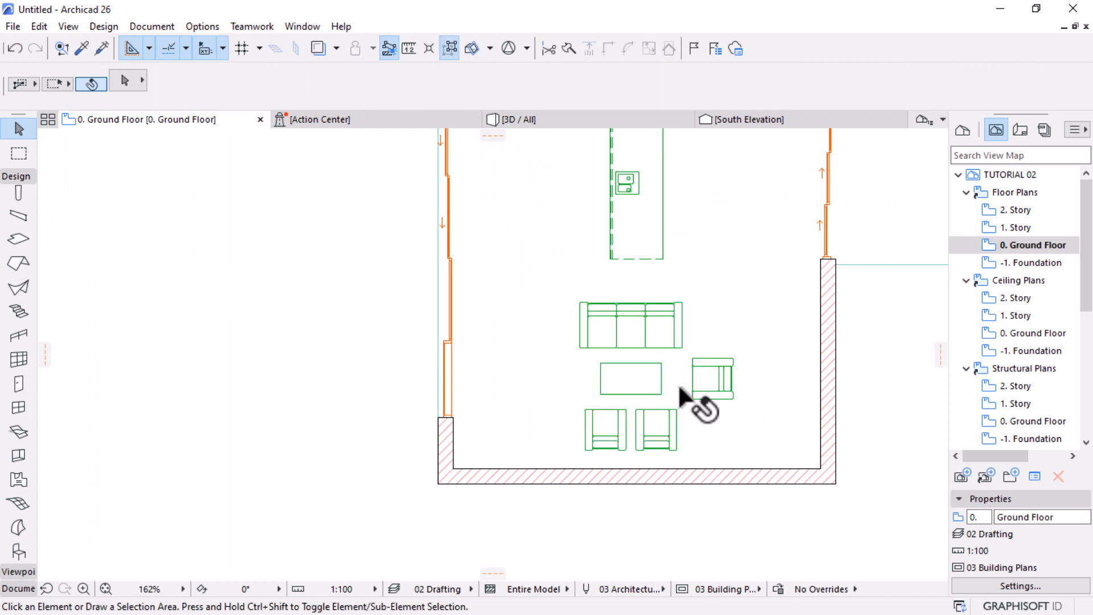
scroll(678, 383, down, 5)
scroll(655, 280, up, 4)
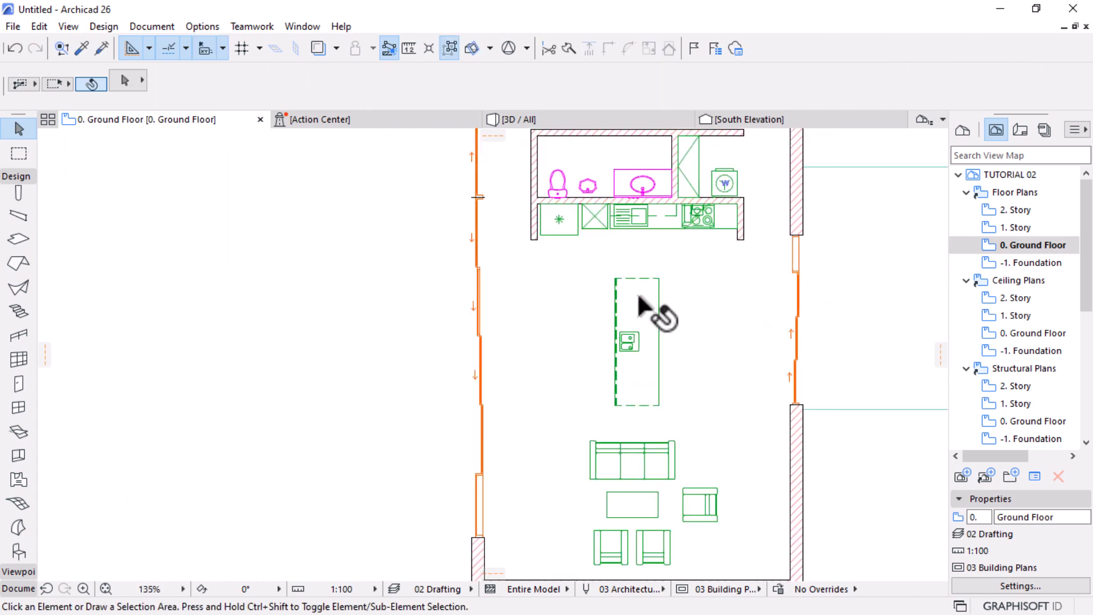
scroll(642, 419, down, 4)
scroll(636, 412, down, 3)
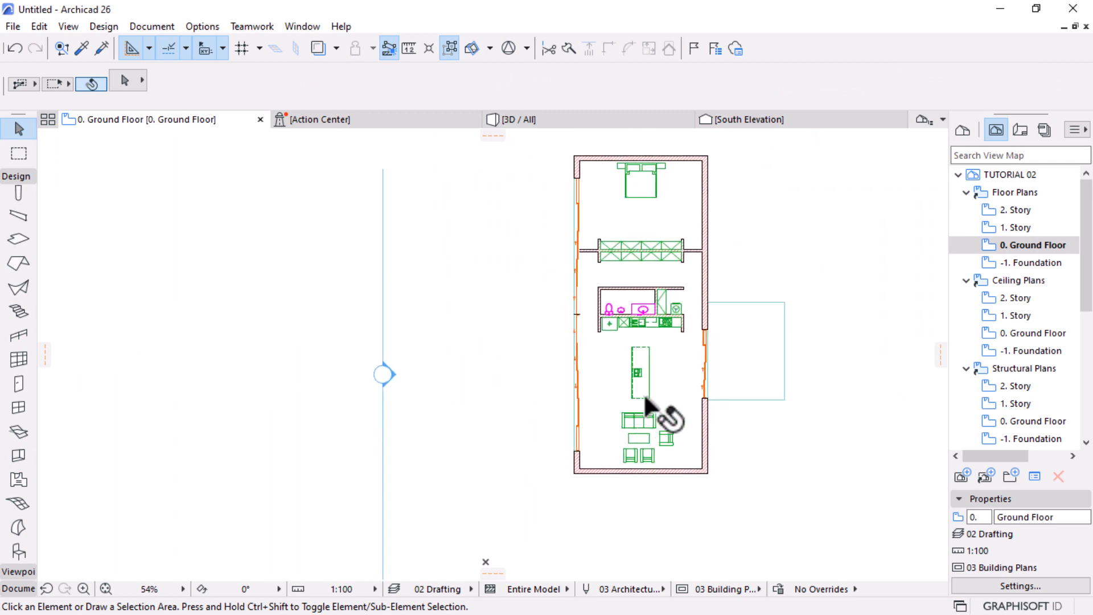
scroll(652, 244, up, 3)
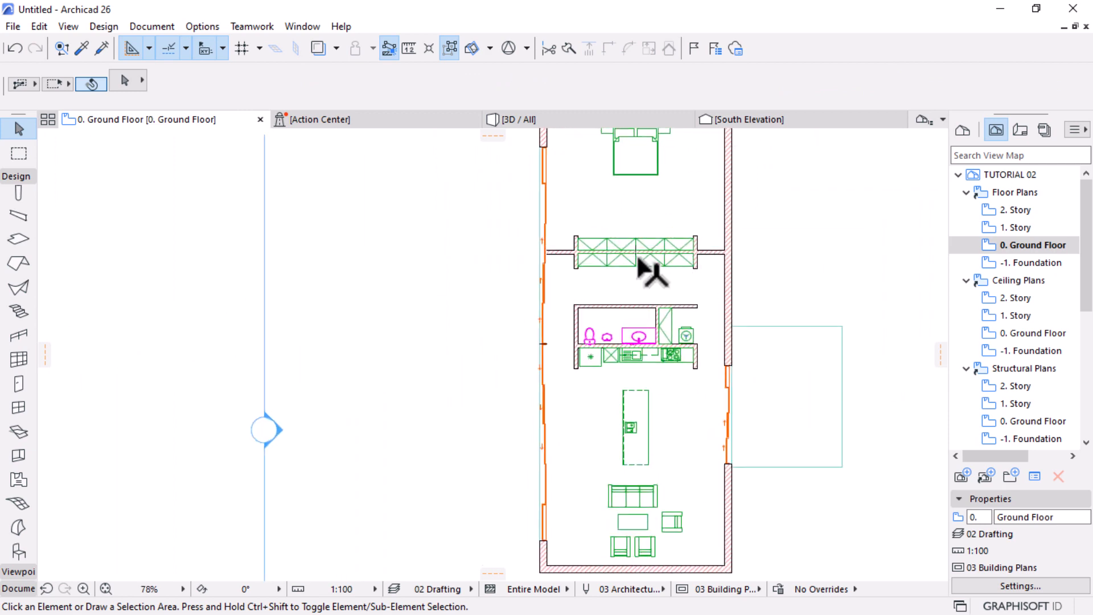
scroll(692, 223, up, 3)
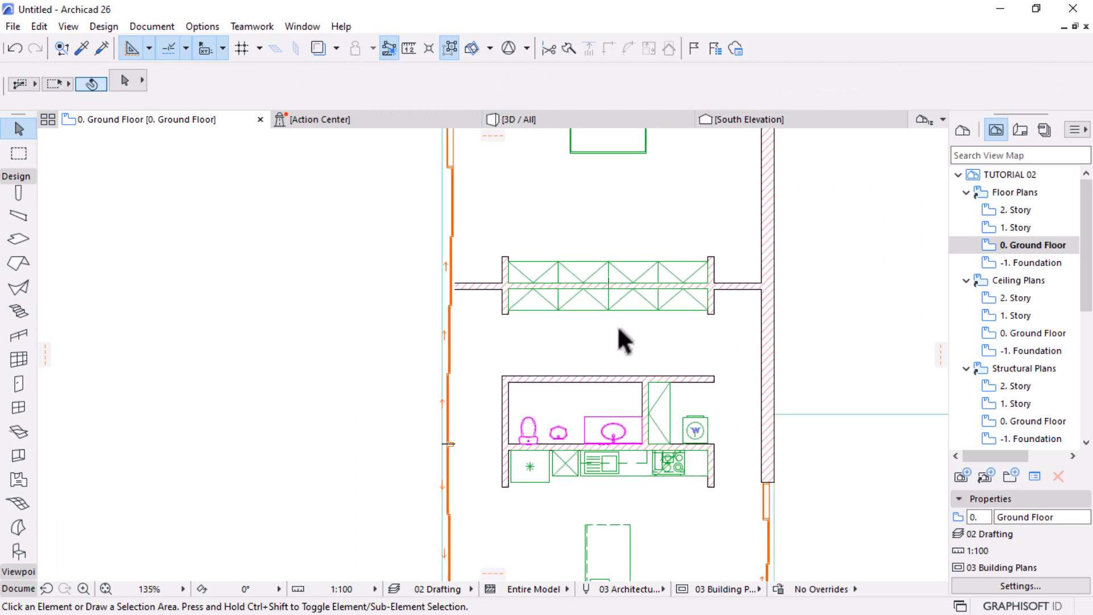
scroll(619, 329, down, 2)
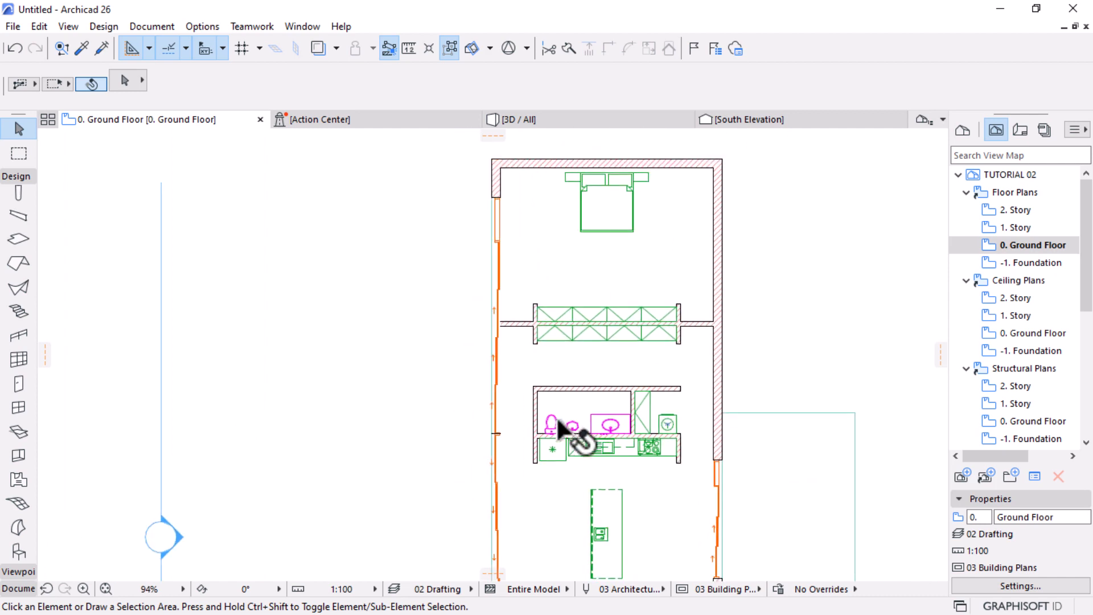
Open the Door tool's default settings and choose Door 26 from the Hinged Doors 26 folder
click(18, 383)
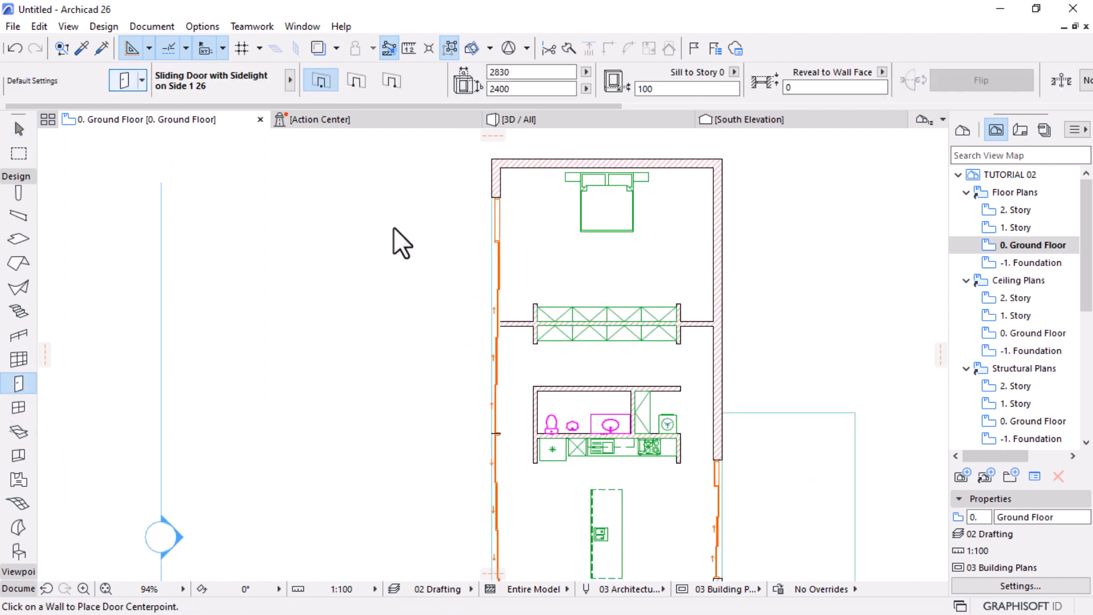
key(ctrl+t)
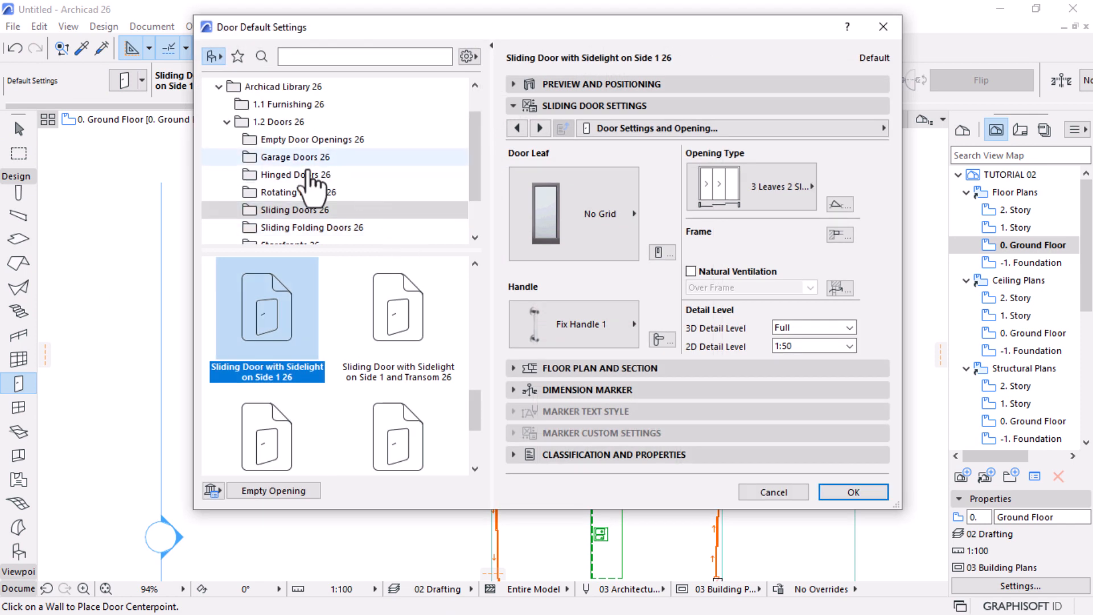
click(276, 177)
scroll(367, 300, down, 5)
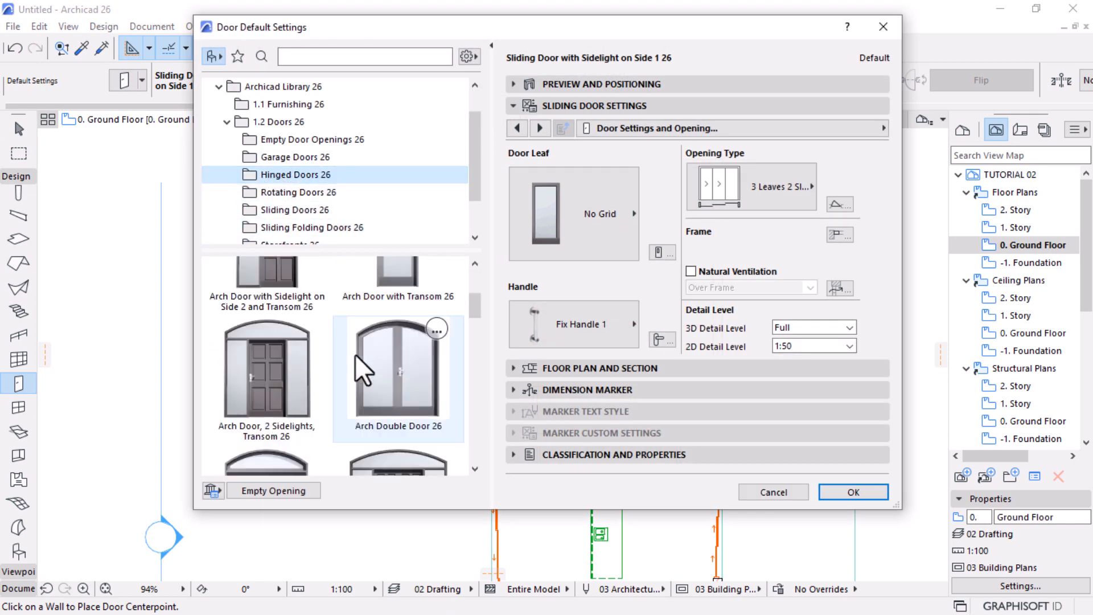
scroll(382, 408, up, 1)
click(398, 311)
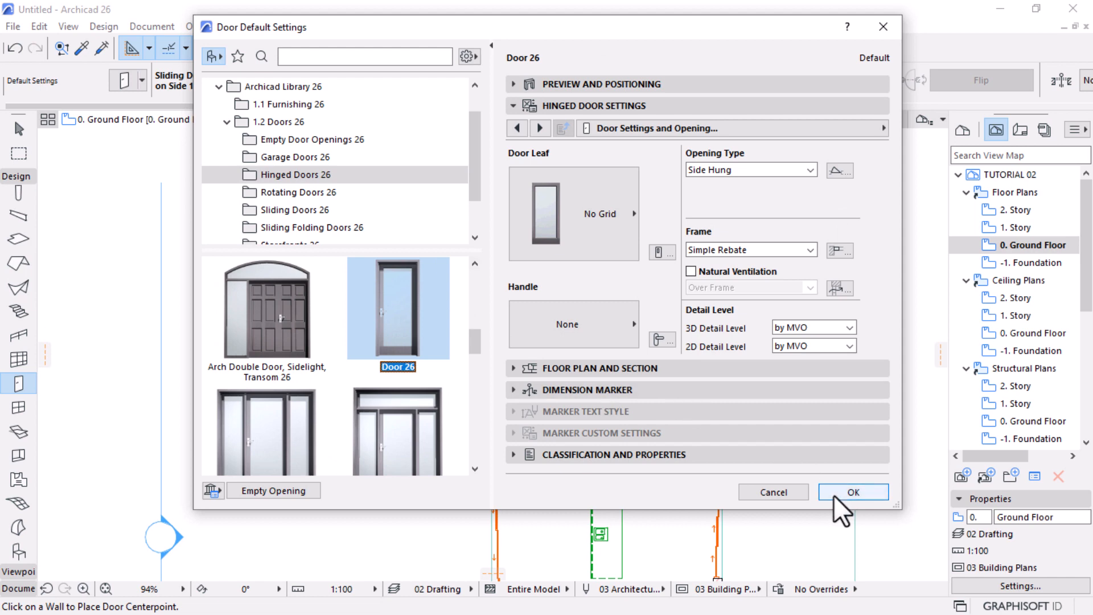
In the door's model attributes, enable uniform door surfaces and set them to Paint - Ivory Black
click(877, 128)
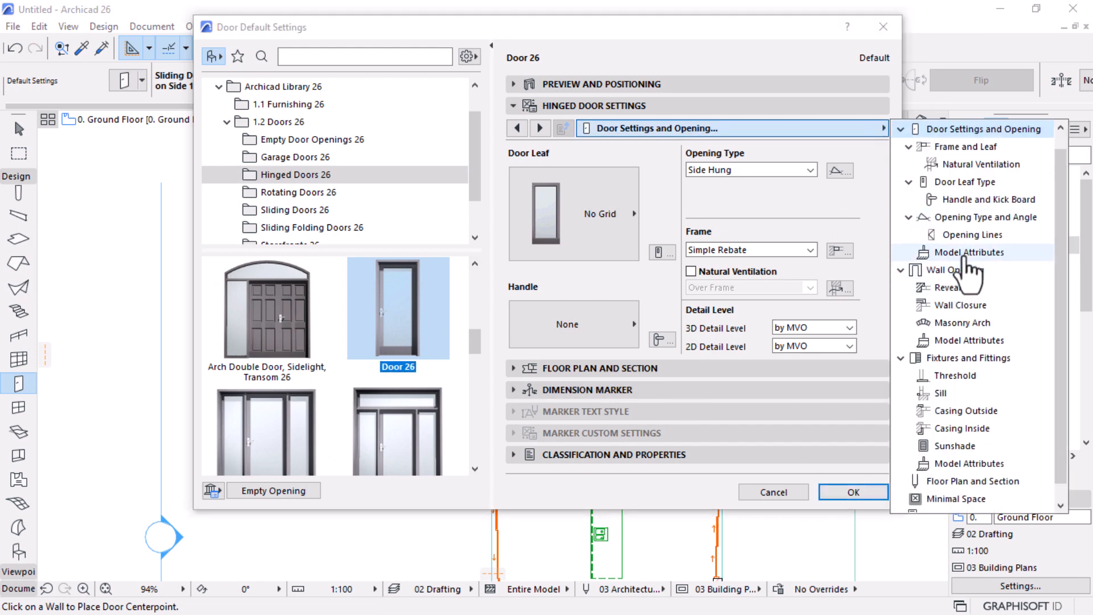
click(968, 253)
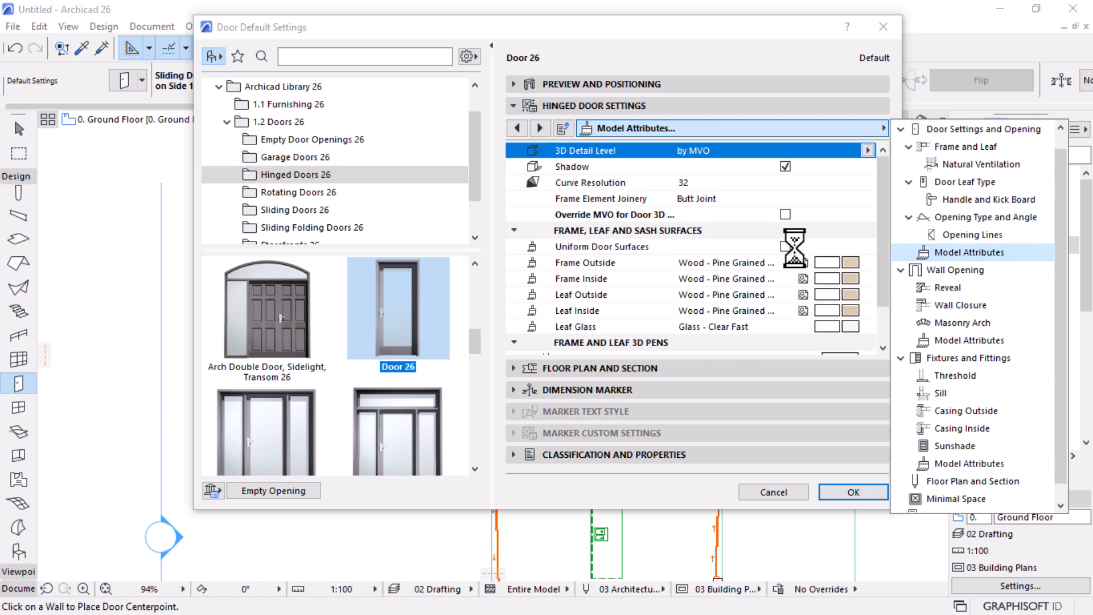
click(789, 248)
click(853, 262)
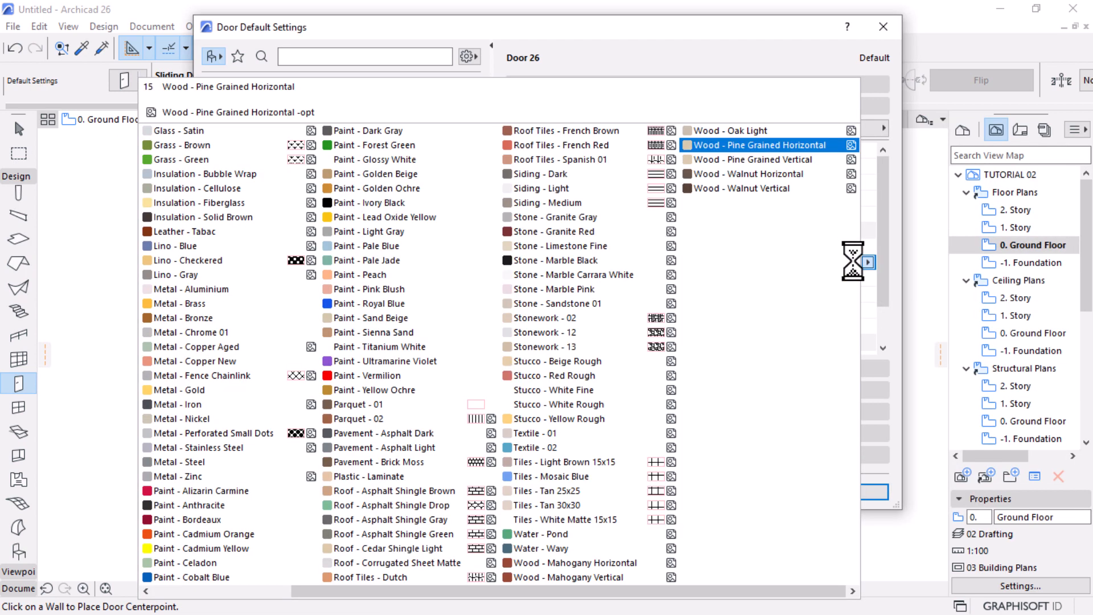
click(371, 204)
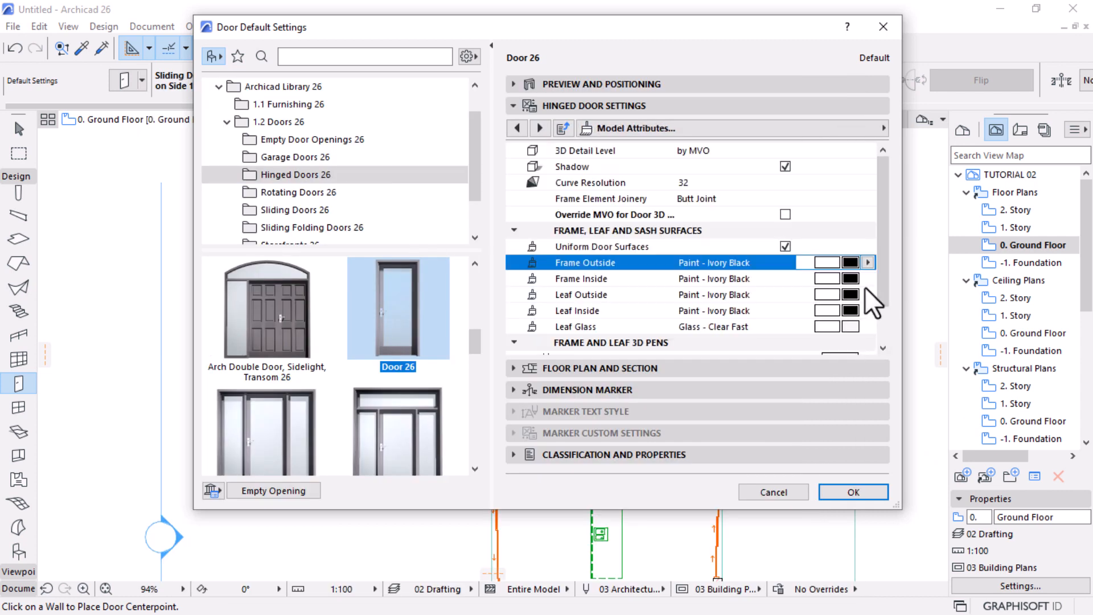
drag(885, 257, 881, 201)
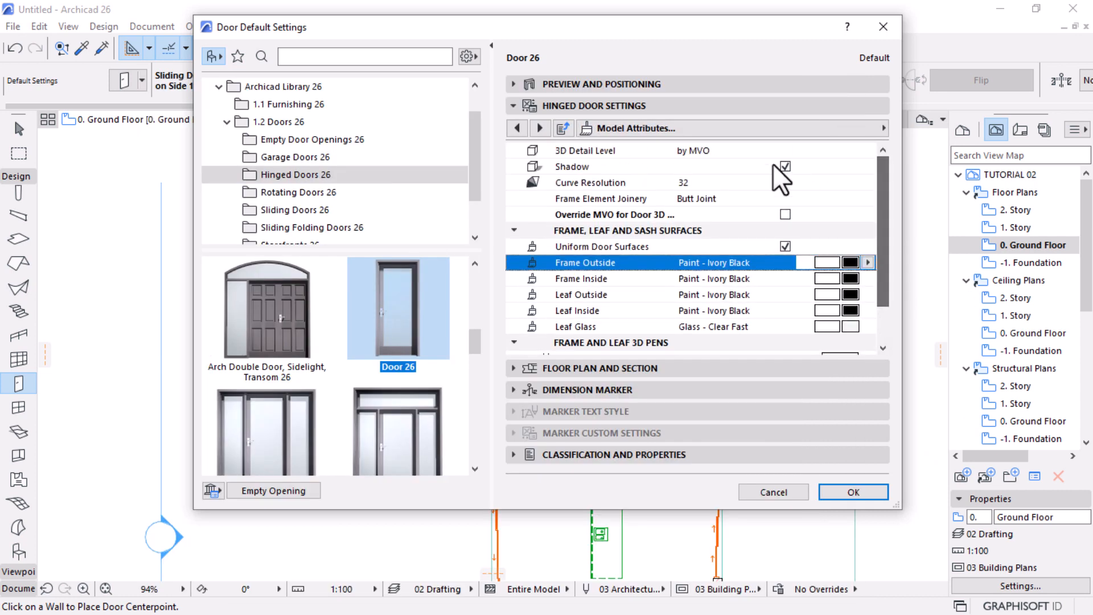
Set the door's 3D detail level to Full
click(780, 158)
click(867, 151)
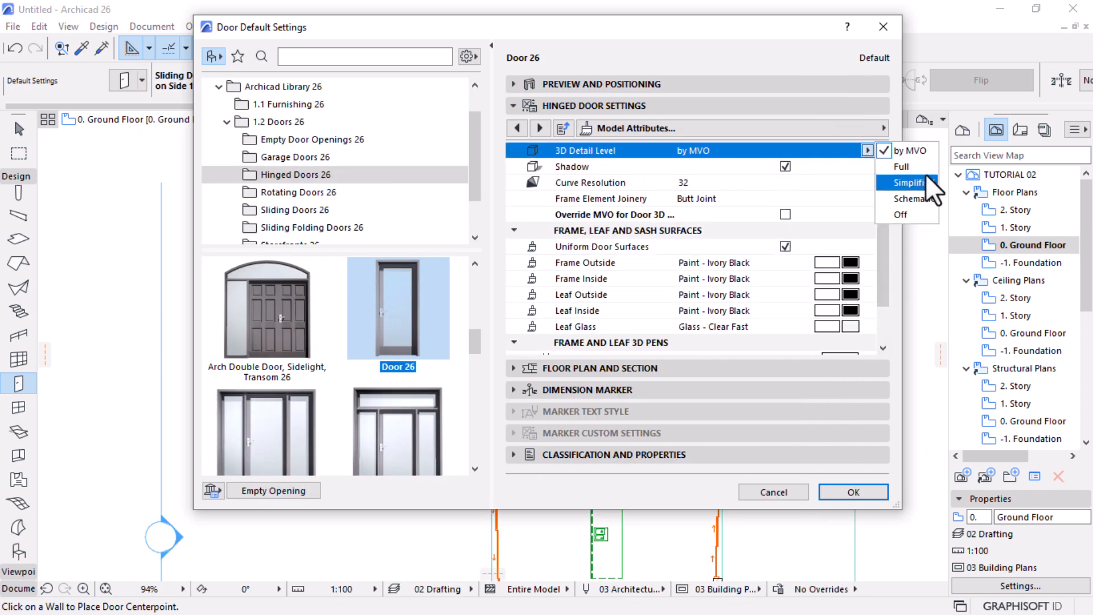
click(902, 167)
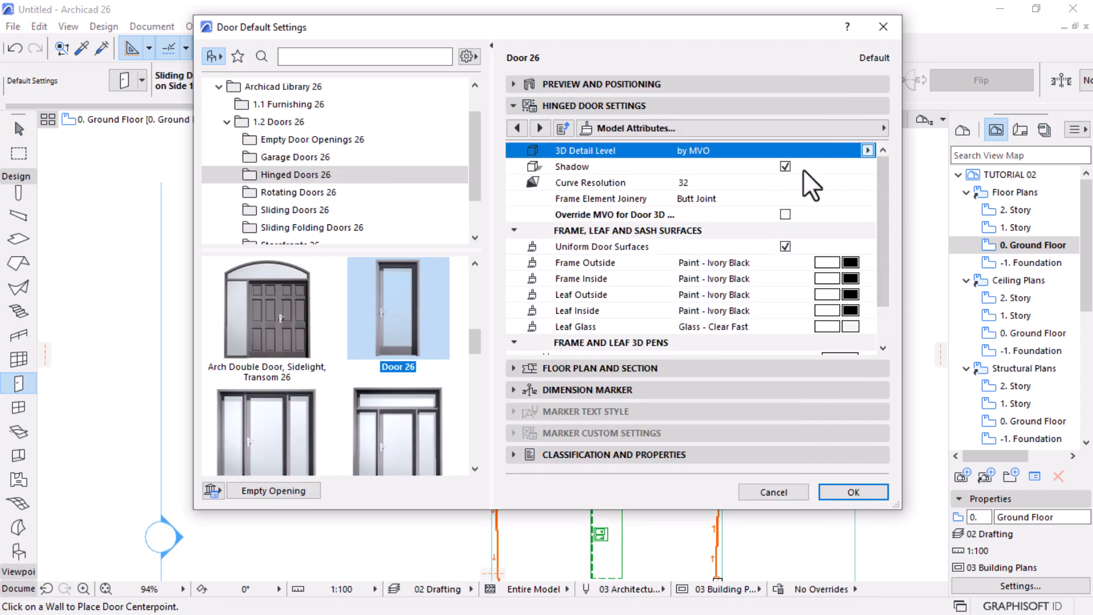
In the door's floor plan and section options, disable Use Fills, set the 2D detail level to 1:50, and accept the settings
click(861, 132)
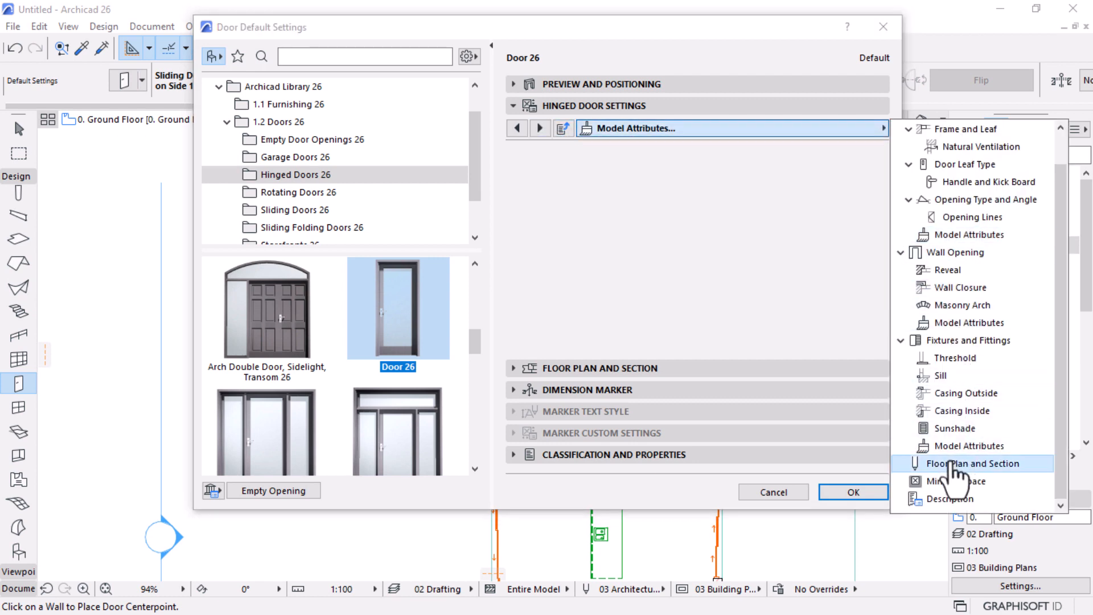
click(951, 464)
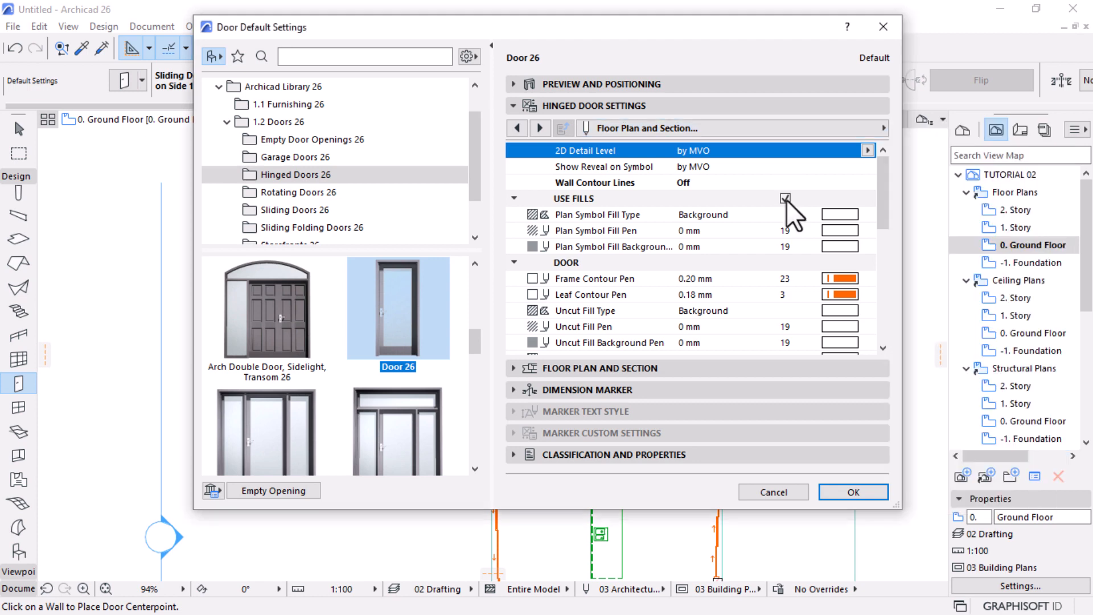
click(785, 198)
click(838, 151)
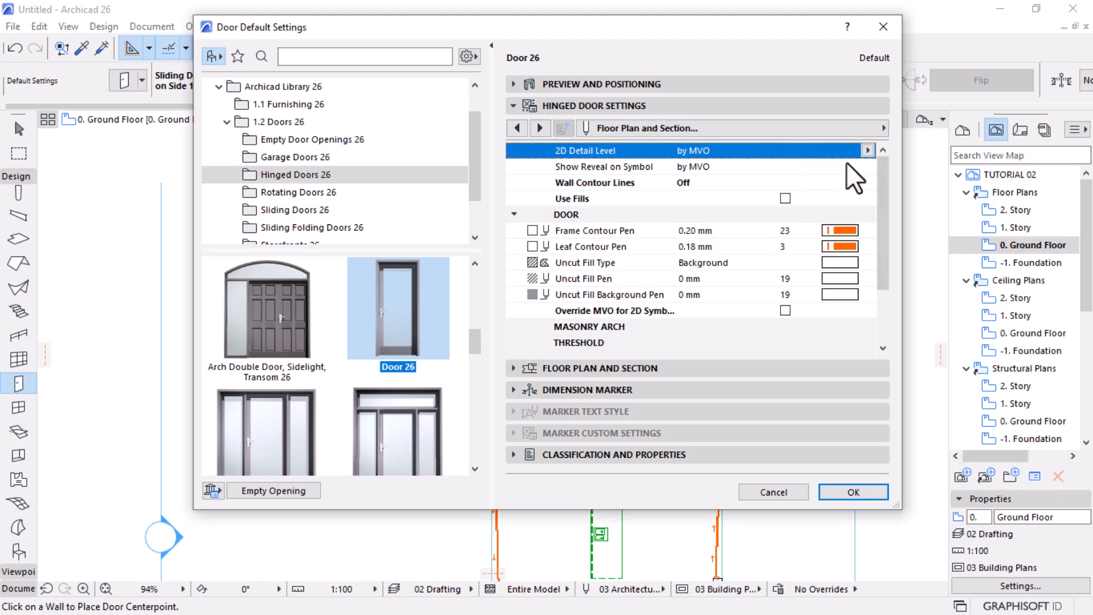
click(867, 151)
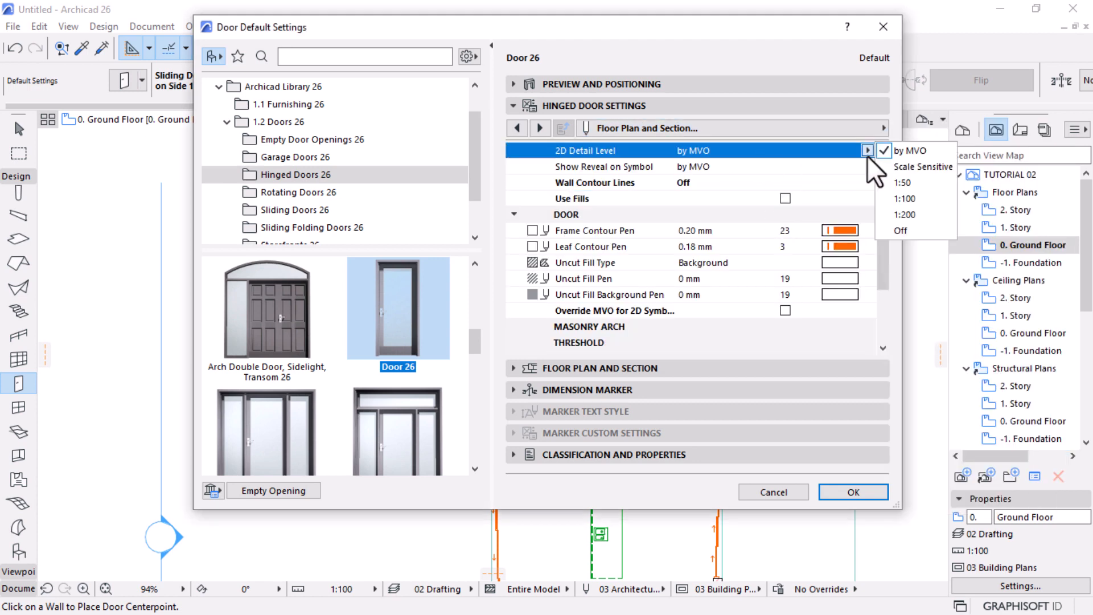
click(913, 183)
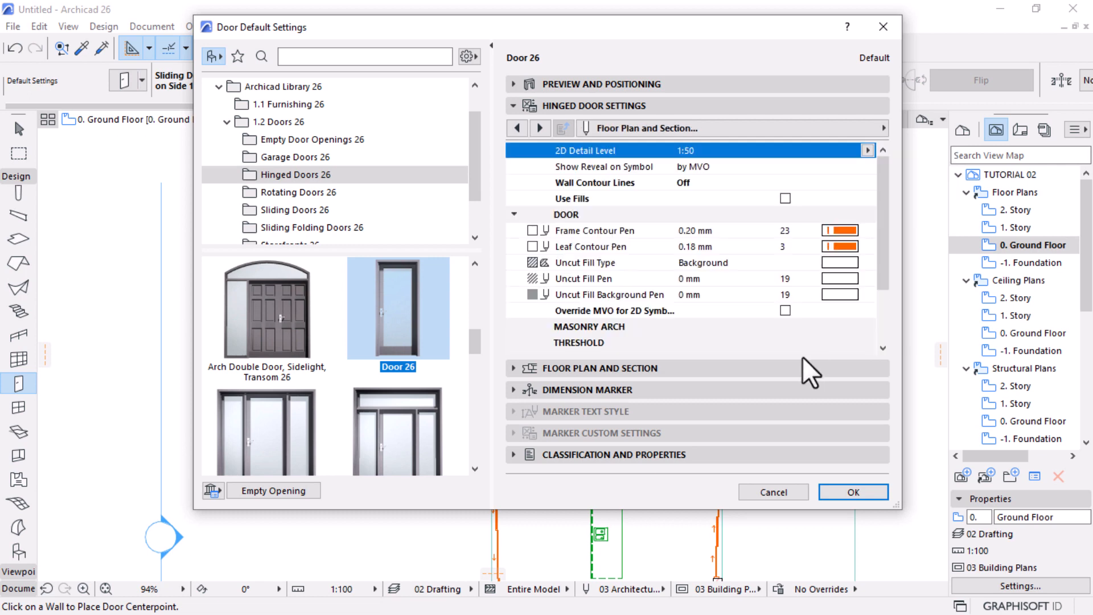
click(841, 492)
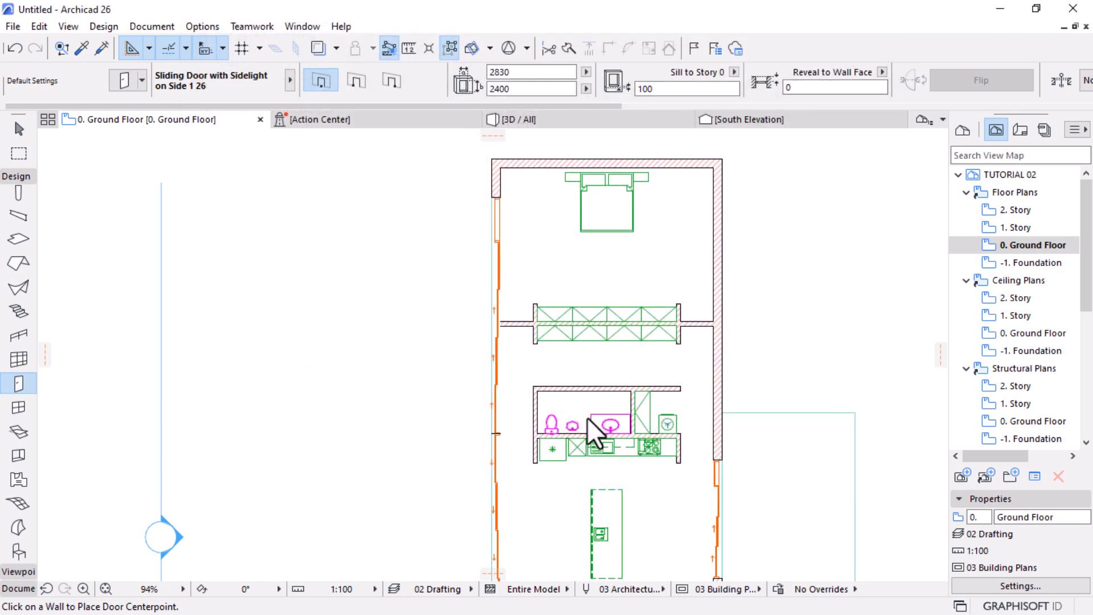
scroll(530, 328, up, 7)
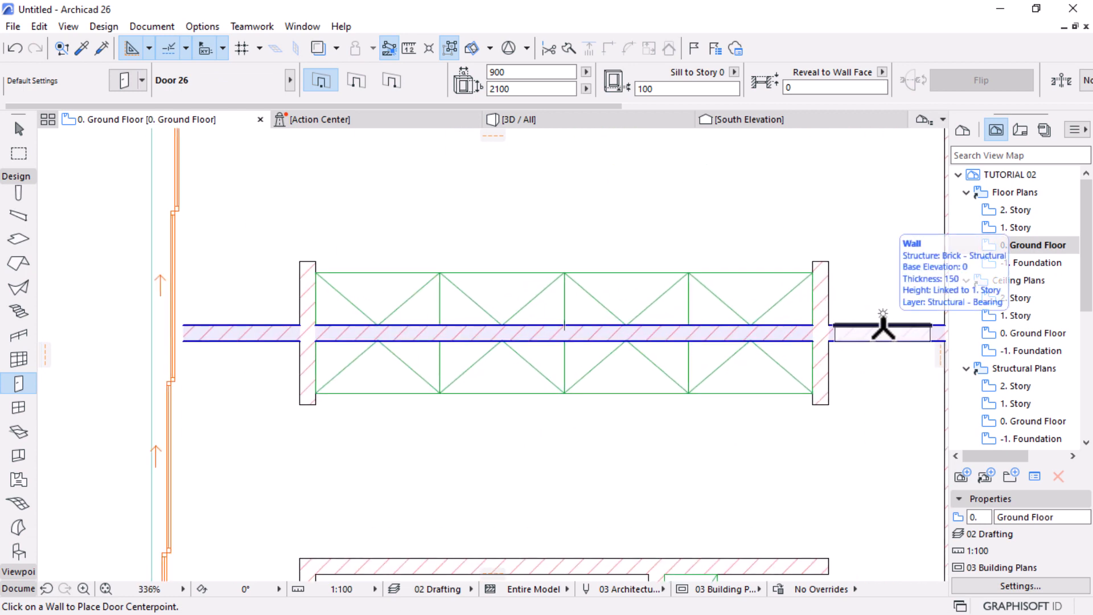
click(884, 330)
scroll(631, 184, down, 4)
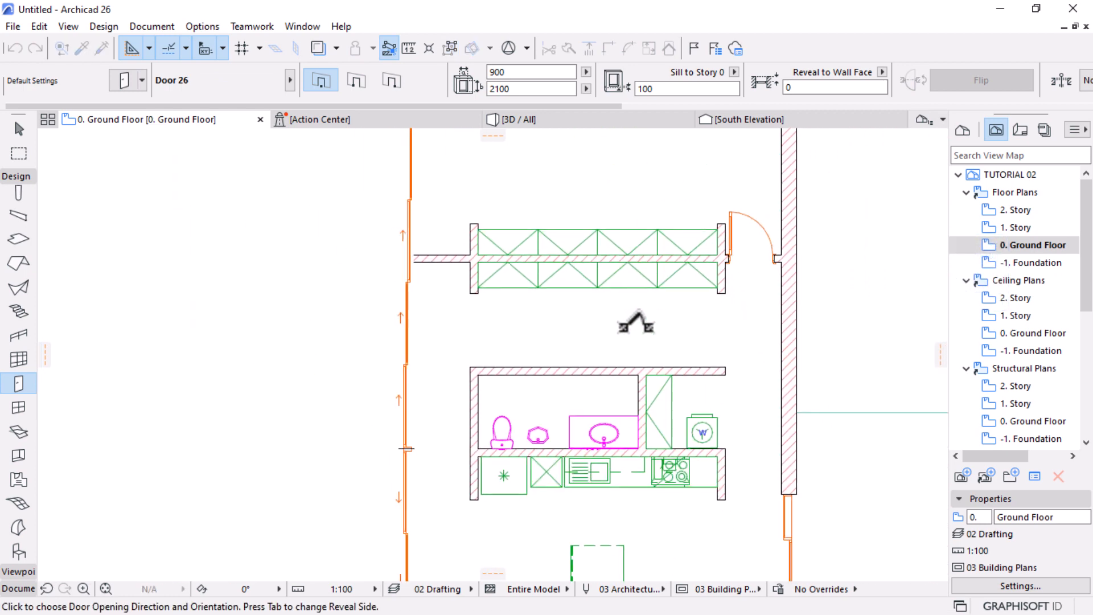
key(Escape)
Place the 900 x 2100 door in the bathroom wall facing the wardrobes, opening inward with its leaf beside the laundry partition
scroll(608, 265, down, 4)
scroll(602, 403, up, 3)
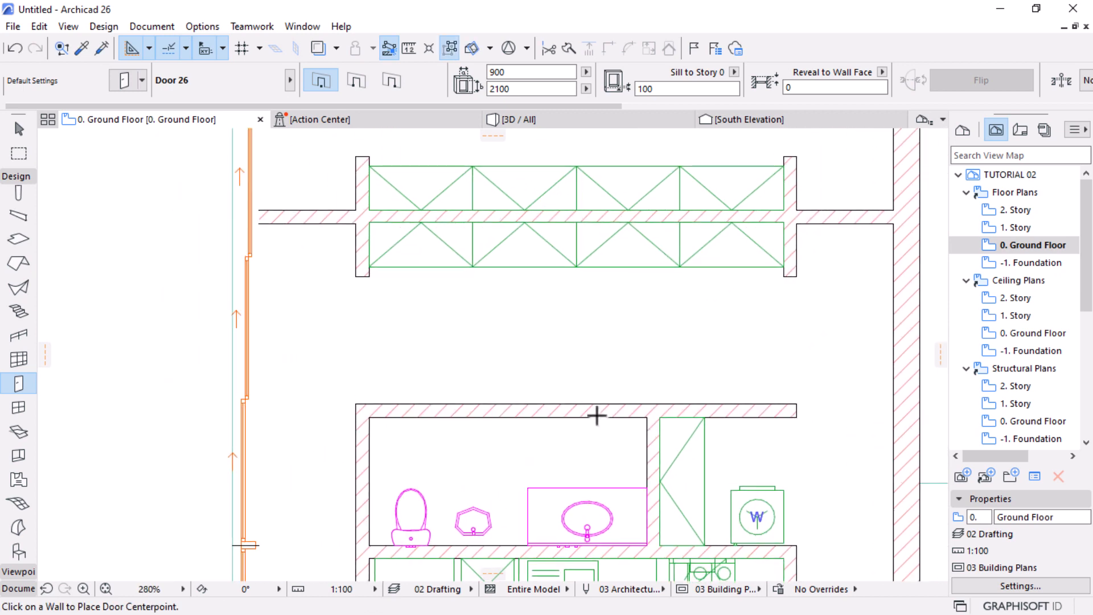
click(601, 411)
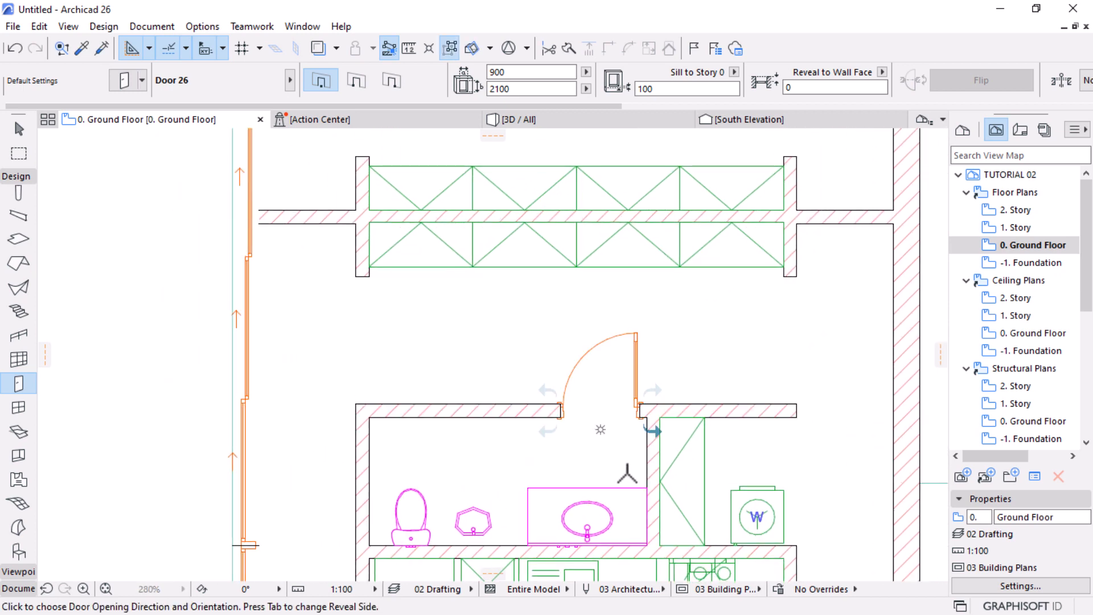
click(649, 473)
scroll(686, 298, down, 3)
scroll(642, 419, up, 3)
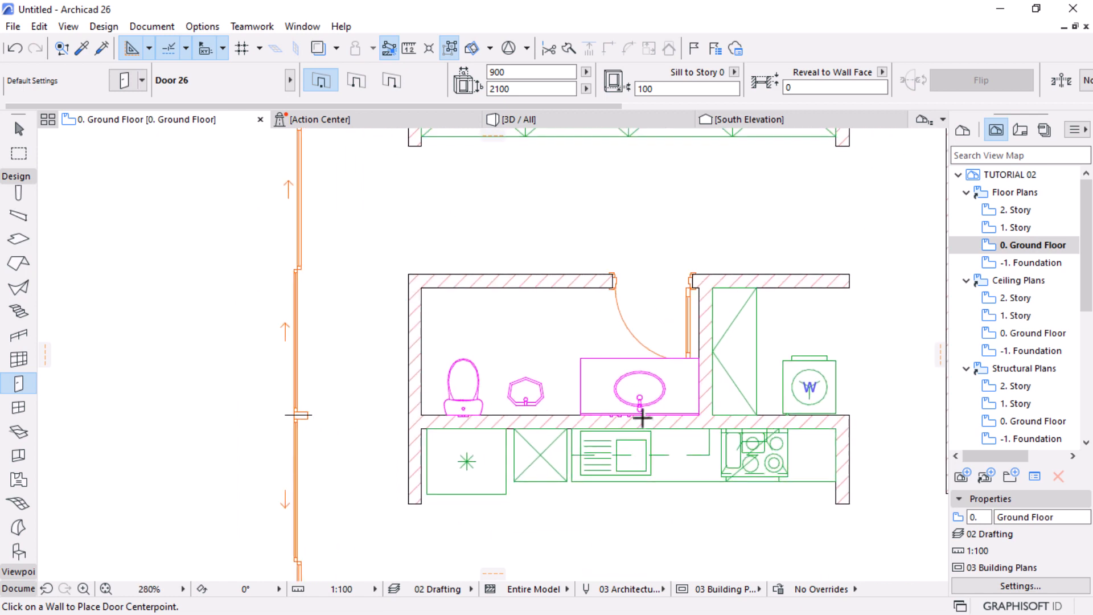
key(Escape)
Move the bathroom wall containing the door outward toward the wardrobes, perpendicular to its length
scroll(704, 319, down, 2)
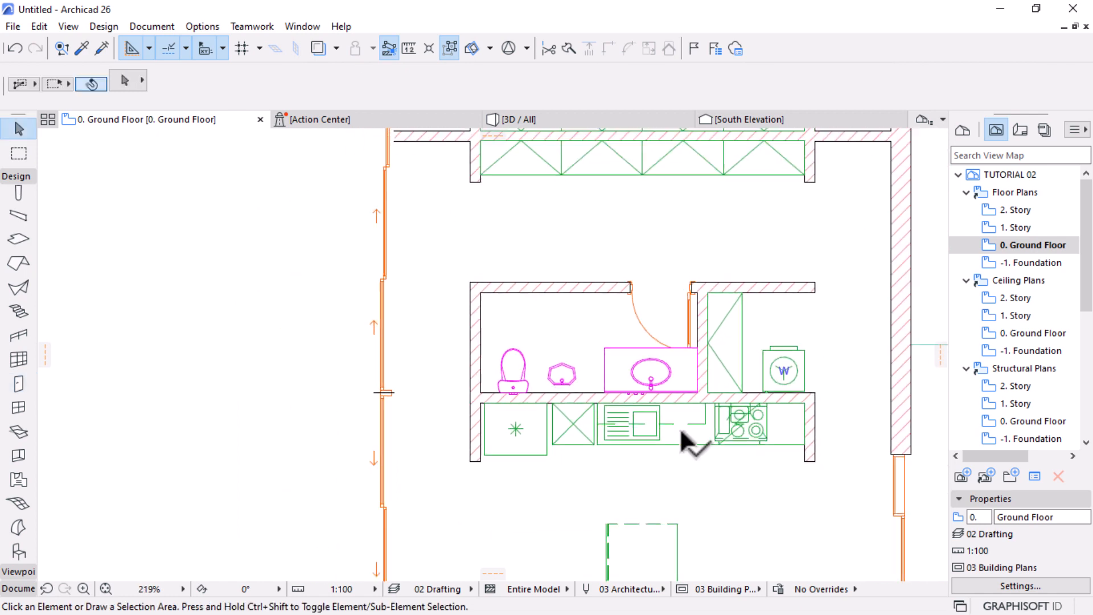
scroll(649, 340, up, 2)
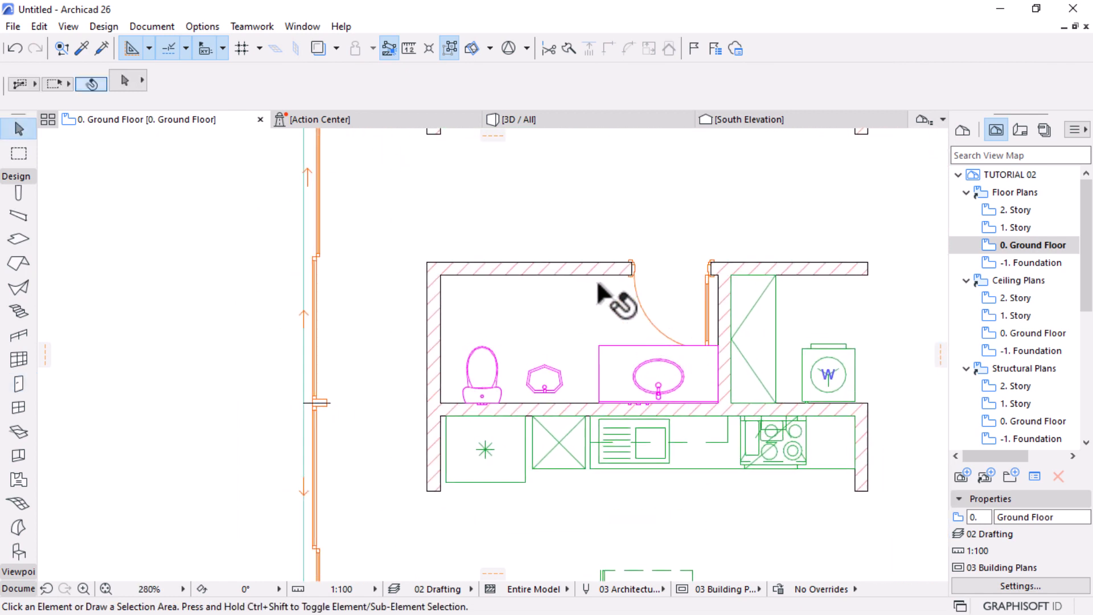
click(614, 267)
key(ctrl+d)
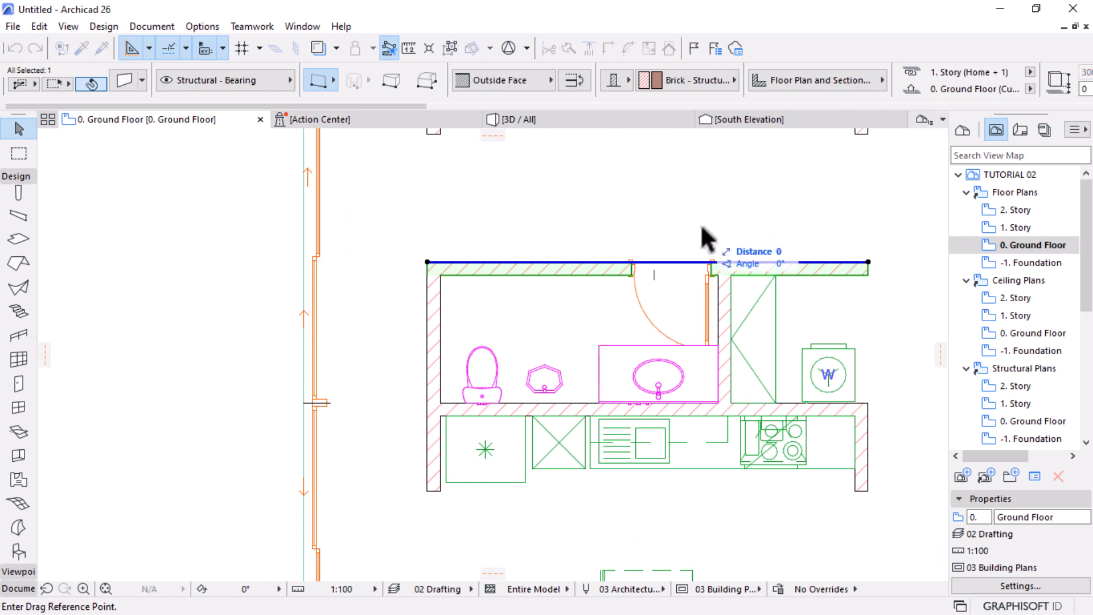
click(702, 232)
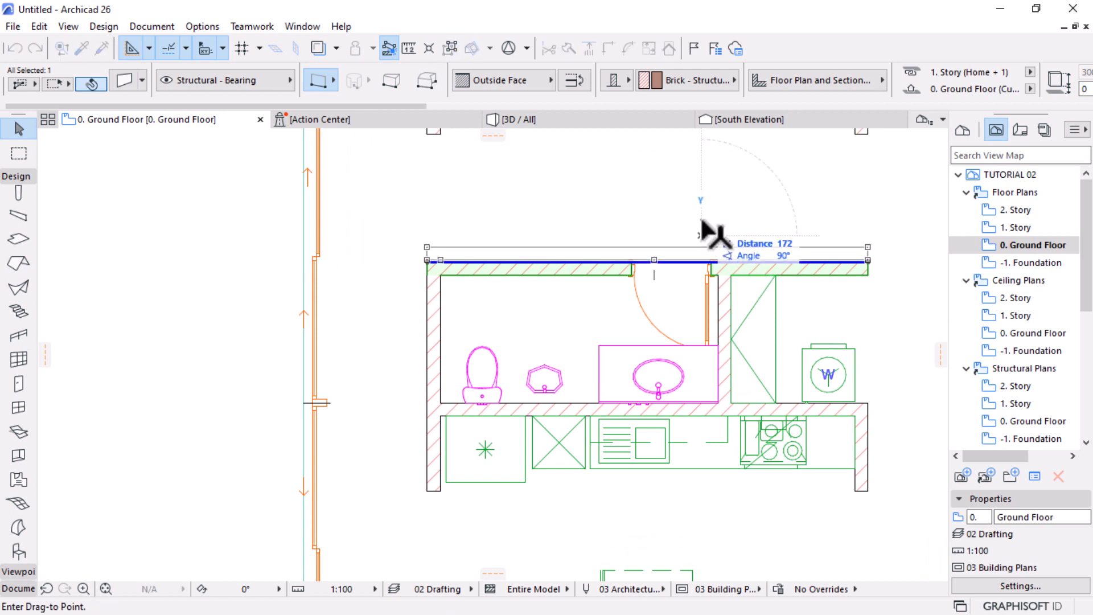
click(702, 220)
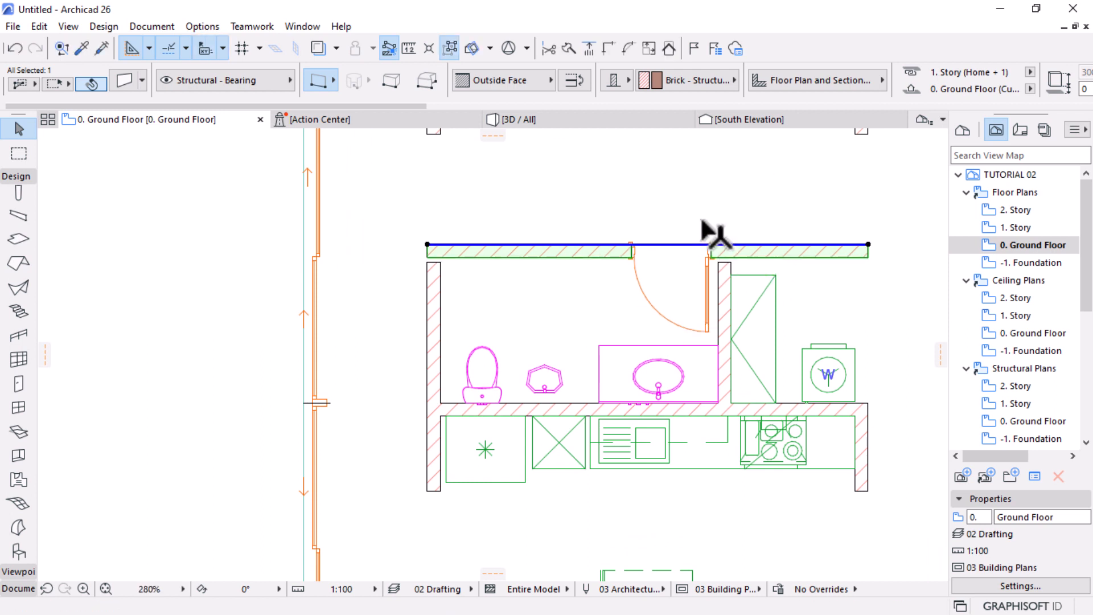
Set the bathroom door's width to 800
click(706, 327)
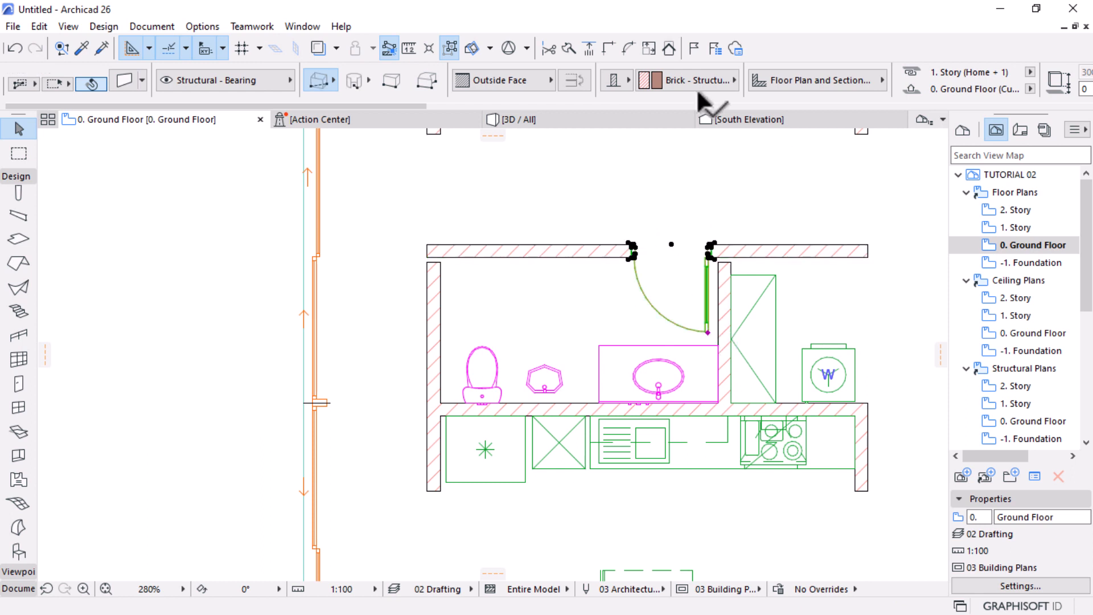
scroll(595, 81, up, 4)
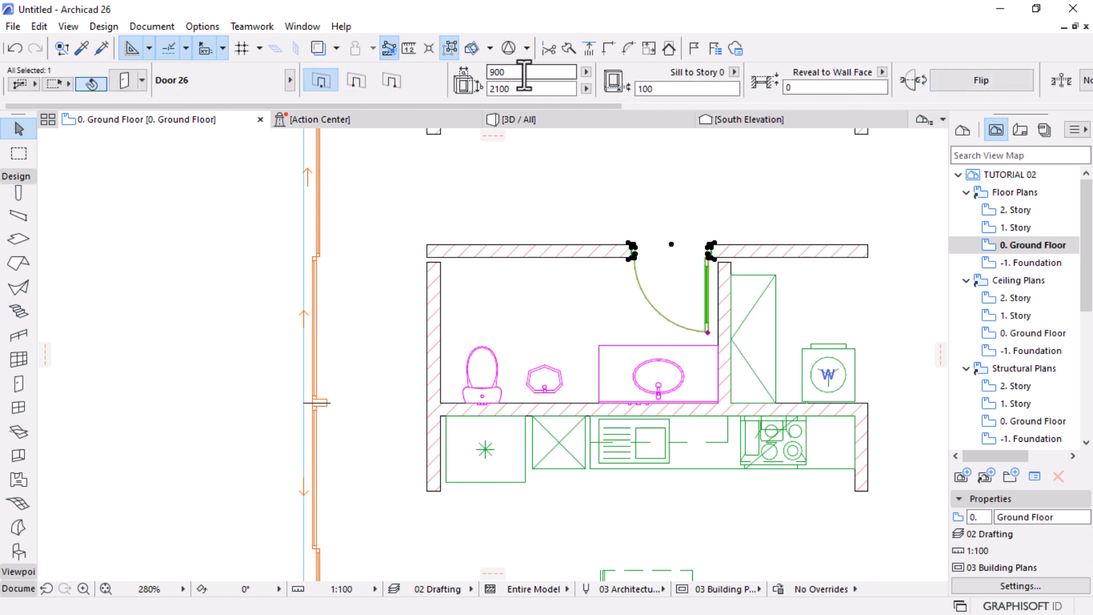
text(800)
key(Return)
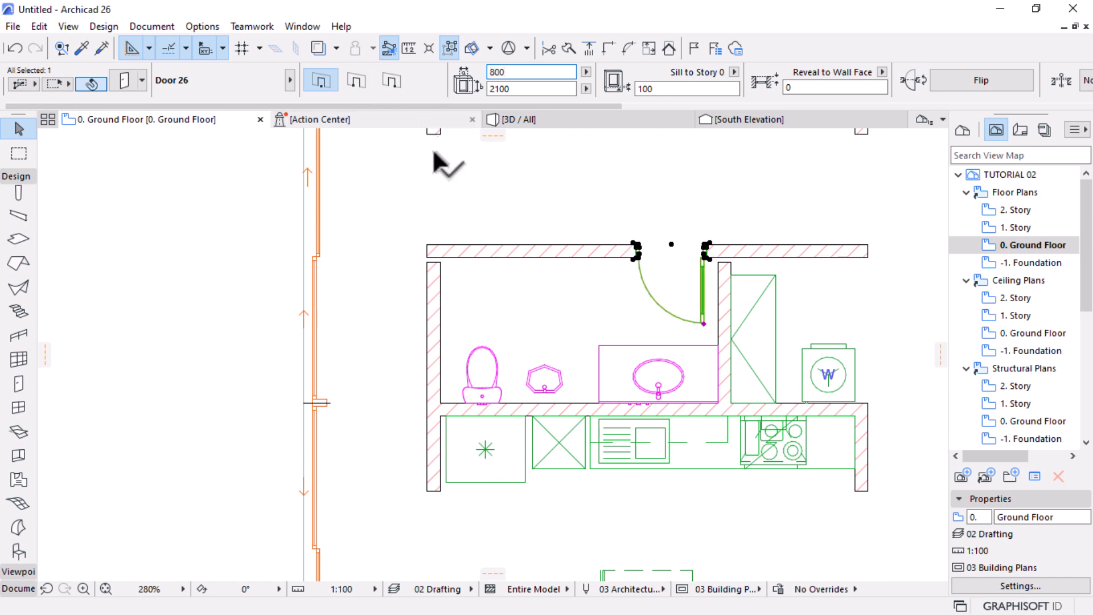
Move the bathroom's door wall back toward the bathroom by 100
click(525, 234)
click(547, 254)
click(548, 258)
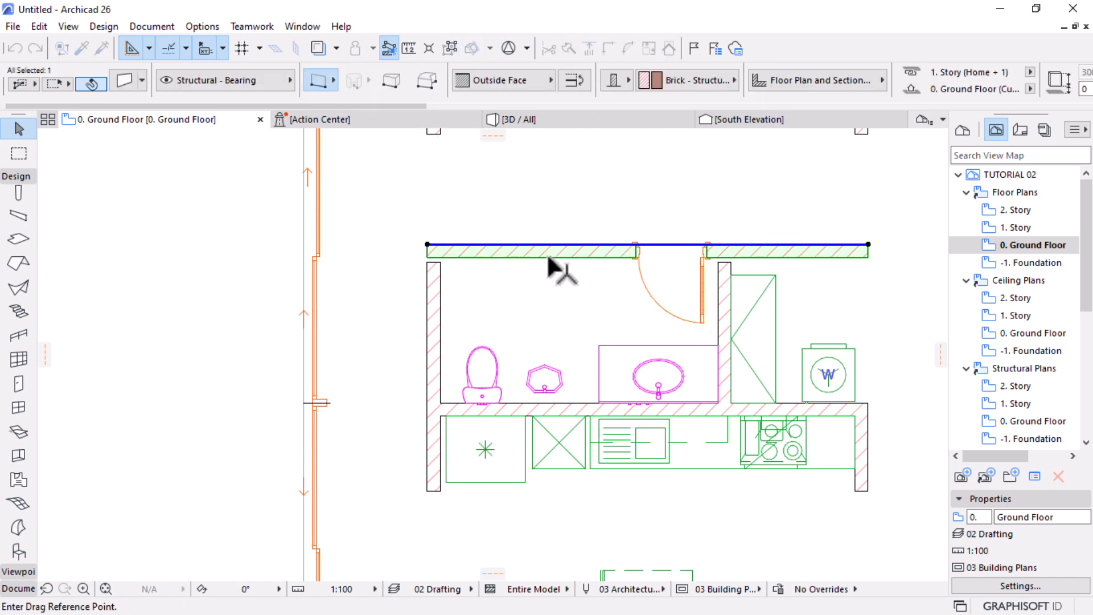
text(100)
key(Return)
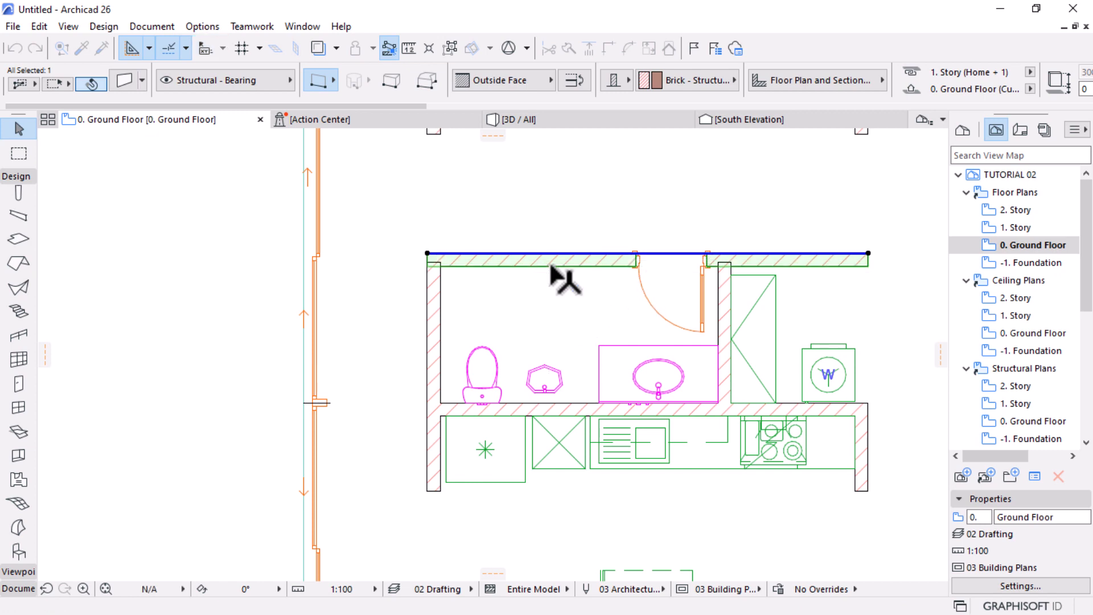
Join the bathroom's outer side wall to the moved door wall, and extend the laundry partition to that wall's outer face
shift+click(441, 301)
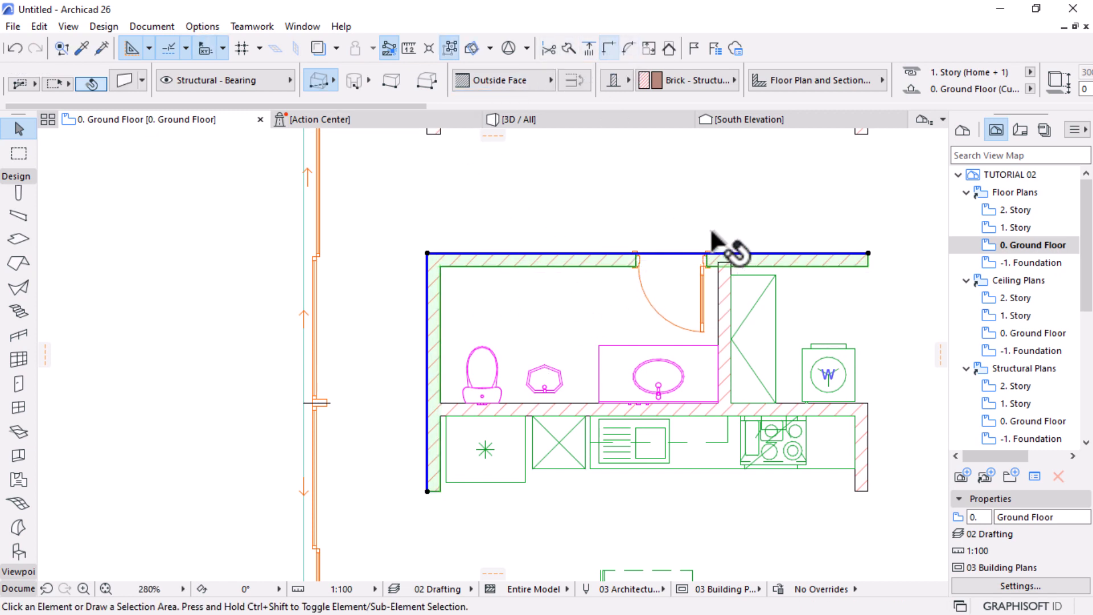
scroll(725, 245, up, 5)
click(756, 315)
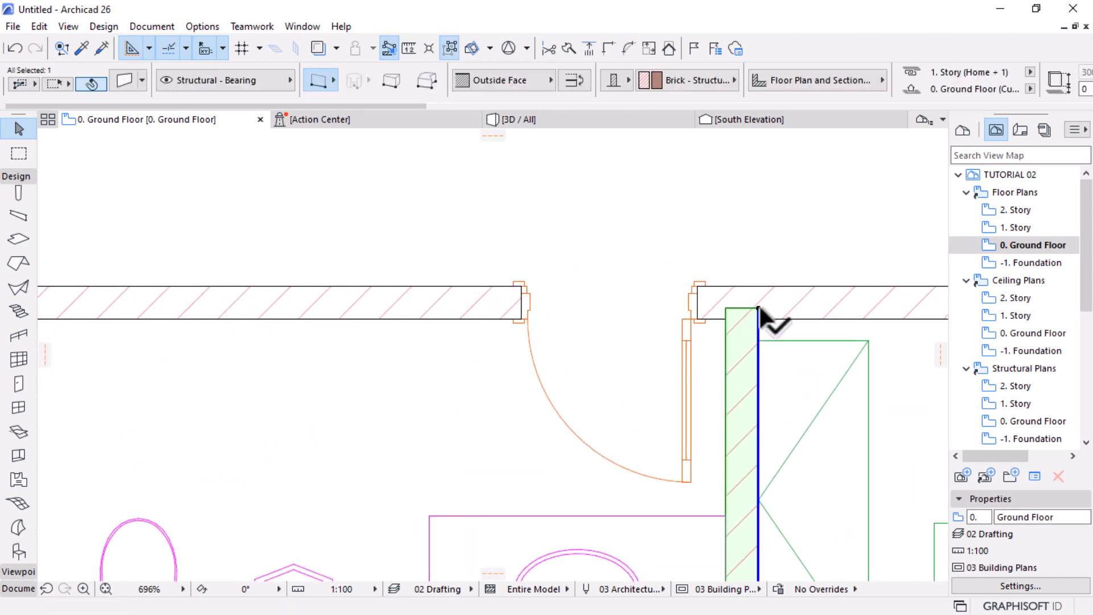
click(758, 308)
key(Escape)
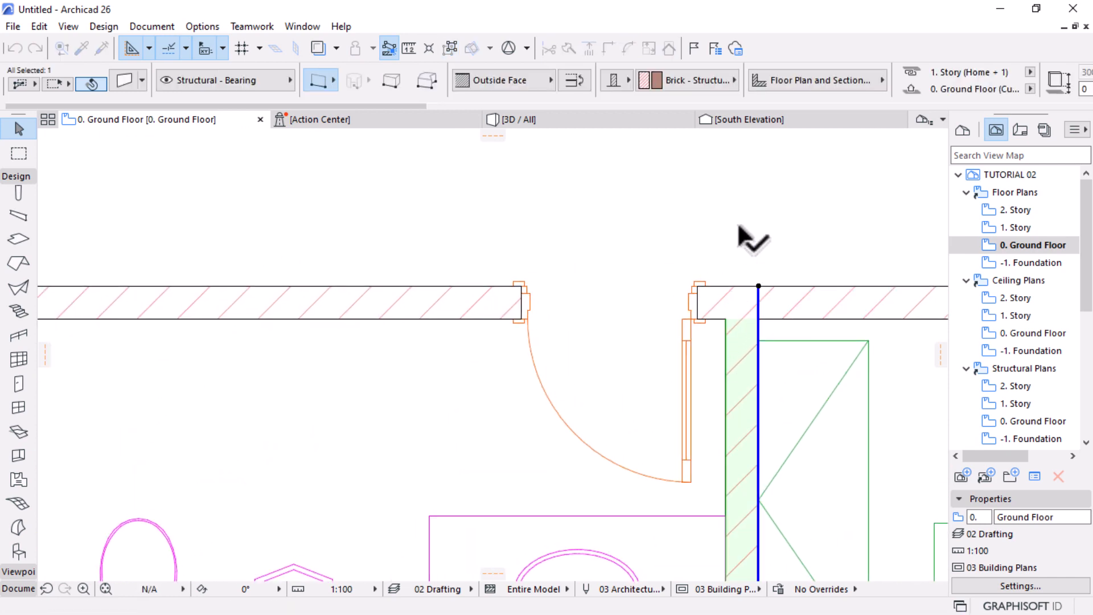
key(Escape)
Examine the overall ground floor layout around the bathroom, kitchen and wardrobes
scroll(707, 227, down, 5)
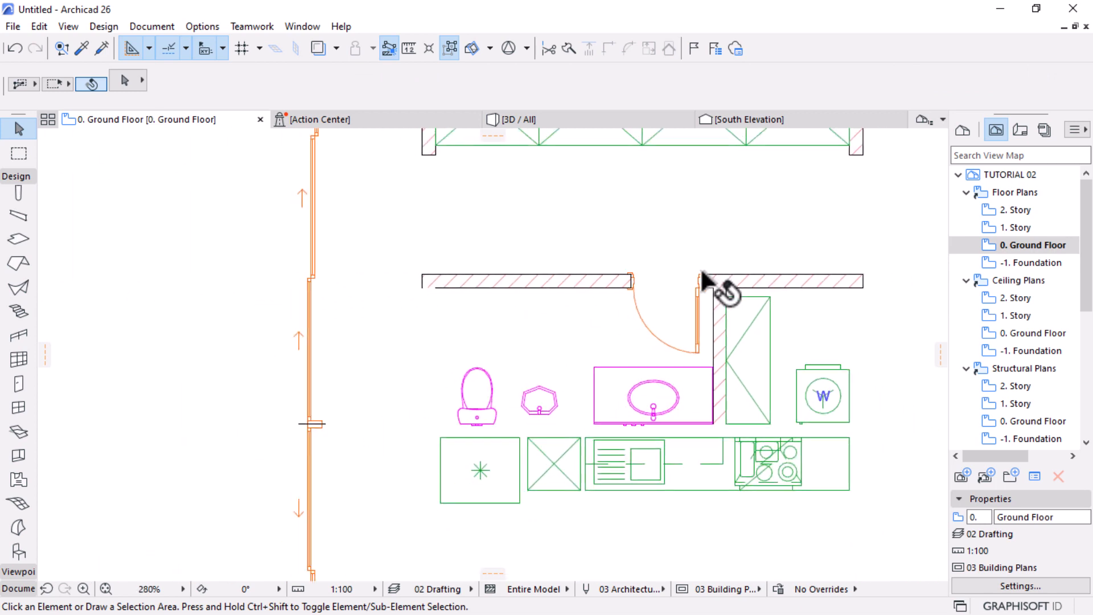
scroll(691, 292, down, 2)
scroll(655, 399, down, 4)
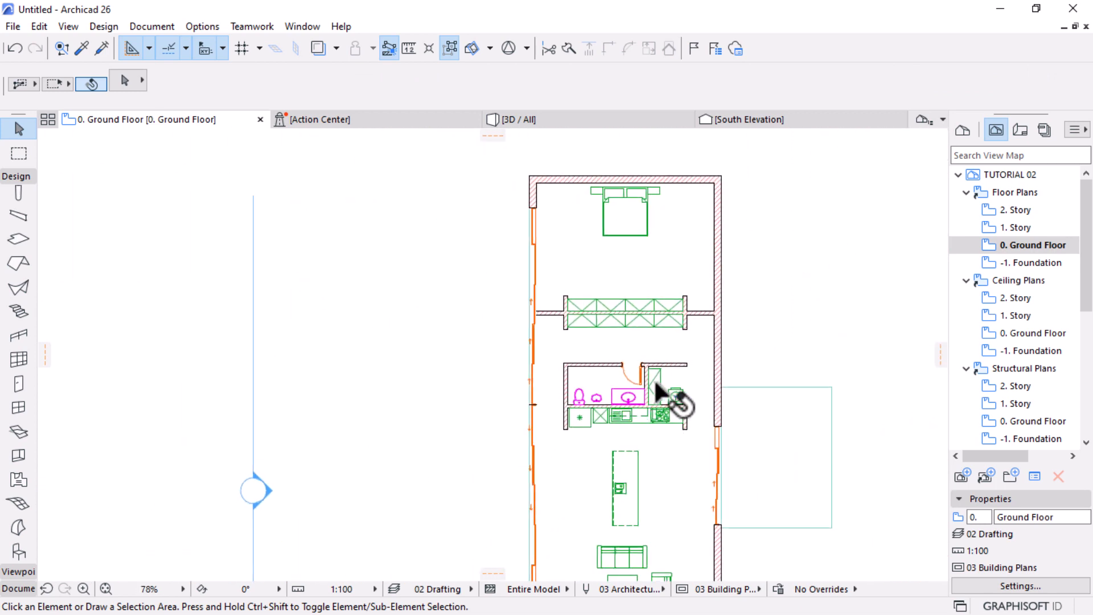
scroll(671, 446, up, 1)
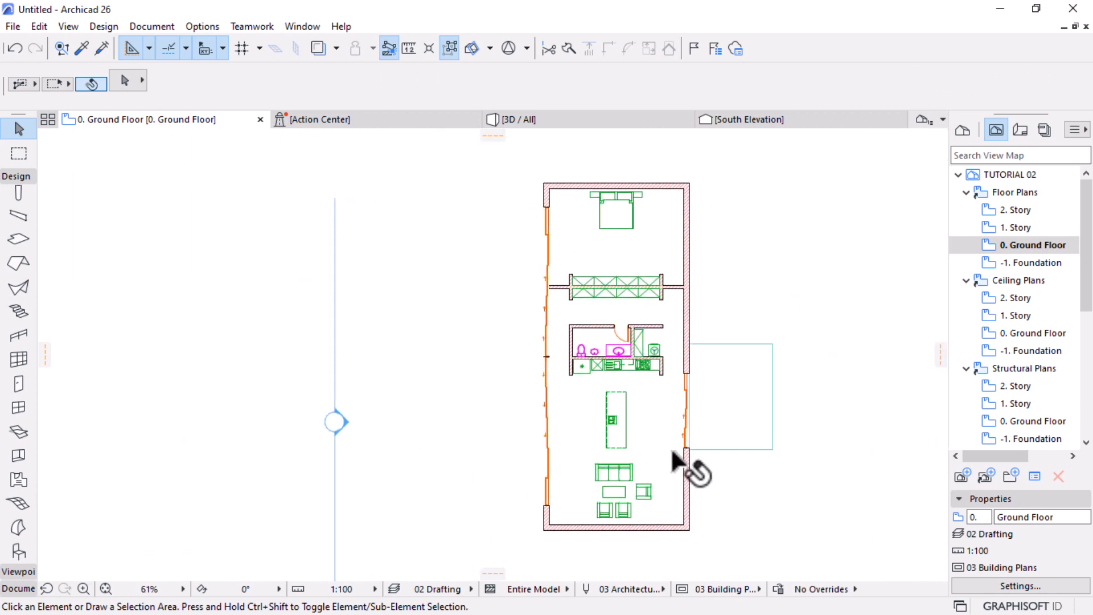
scroll(617, 374, up, 3)
scroll(618, 370, down, 1)
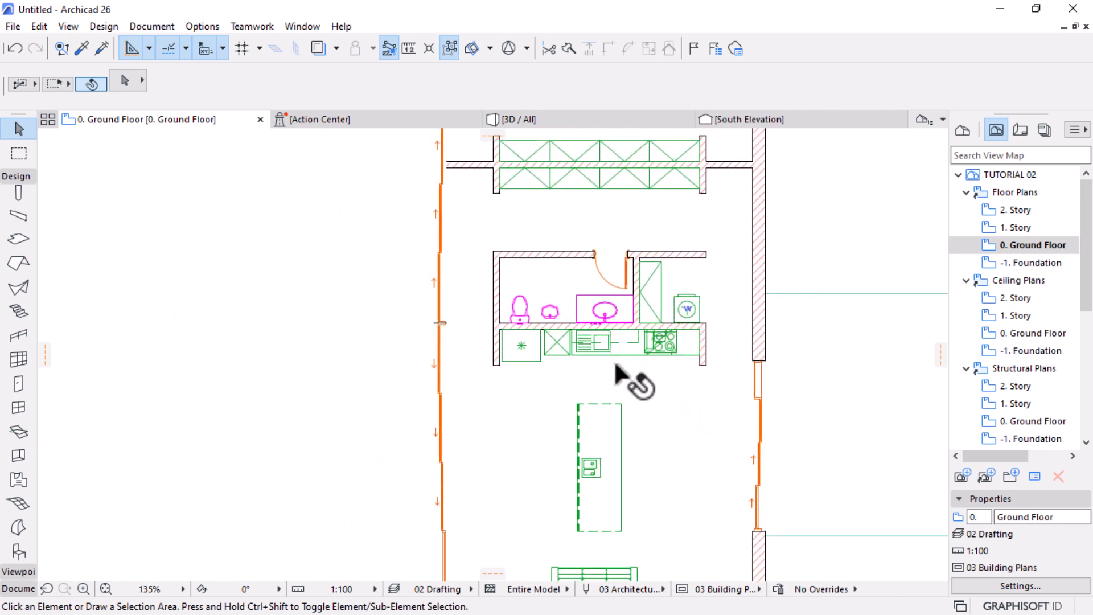
scroll(605, 437, down, 2)
scroll(603, 433, down, 1)
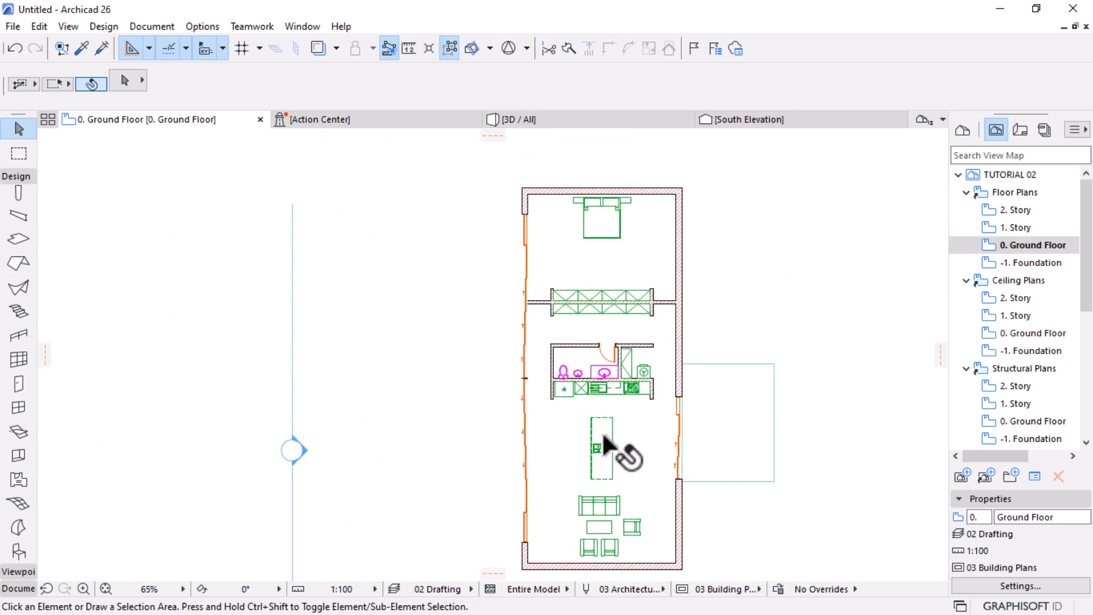
Choose Pocket Door 26 from the Sliding Doors 26 library as the default door
scroll(663, 364, up, 3)
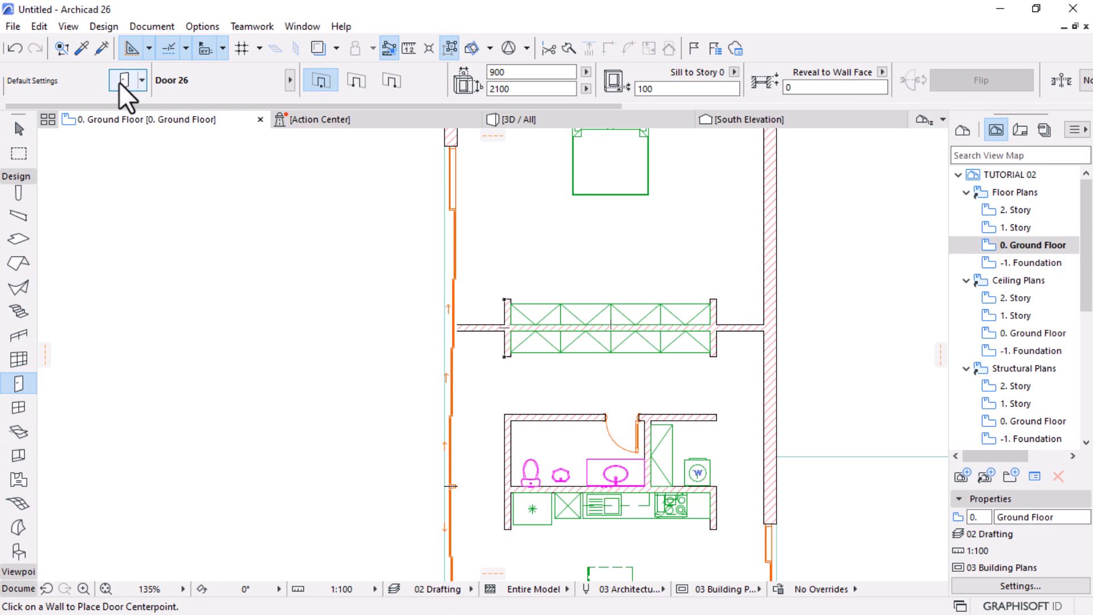
click(123, 81)
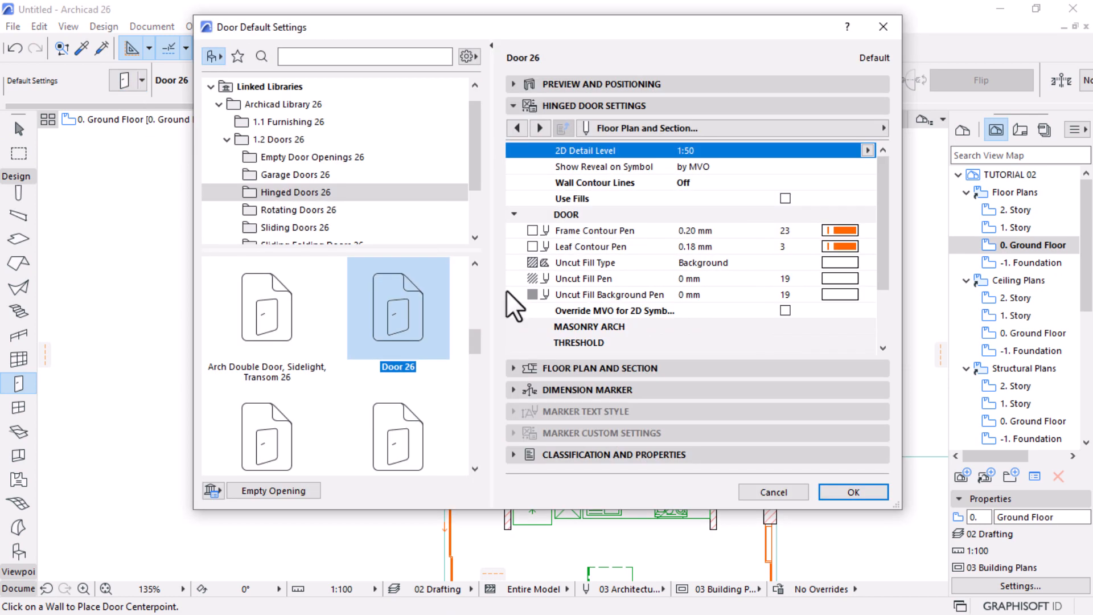
click(285, 227)
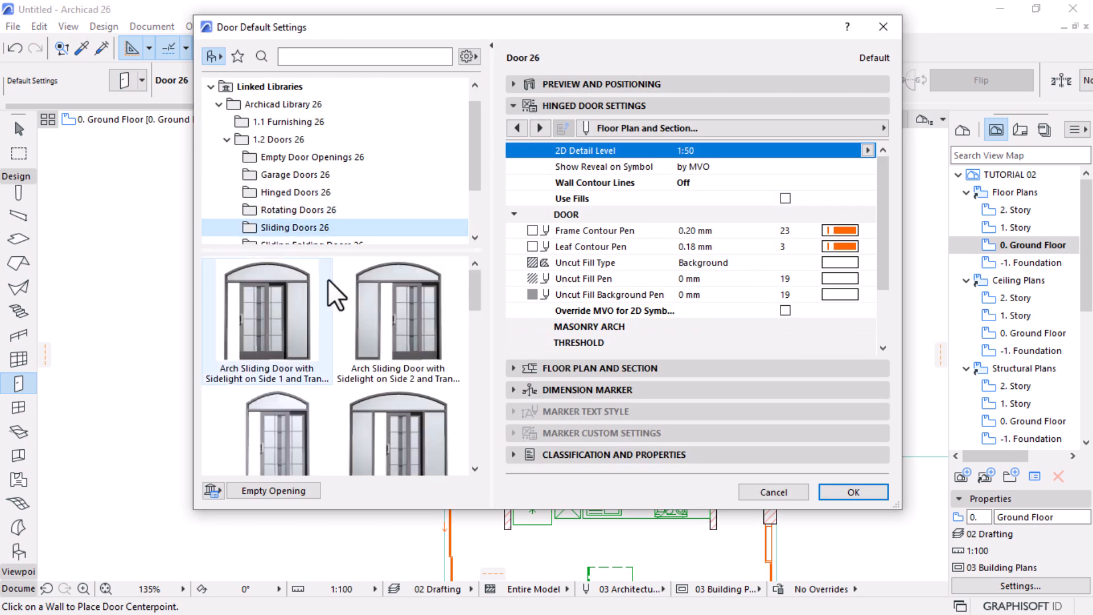
scroll(344, 363, down, 4)
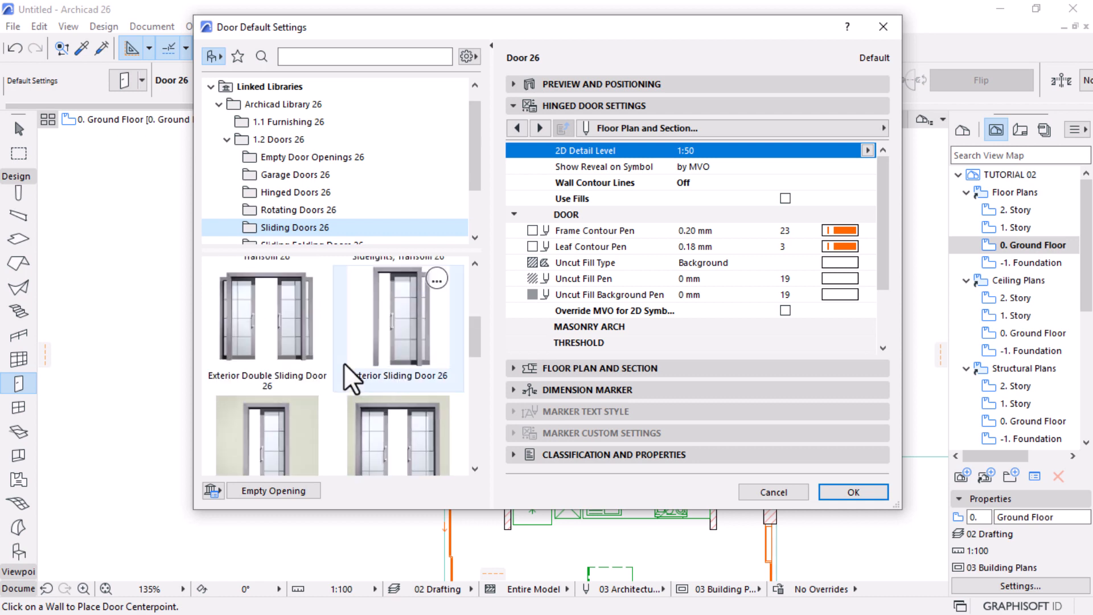
scroll(341, 370, down, 2)
click(250, 423)
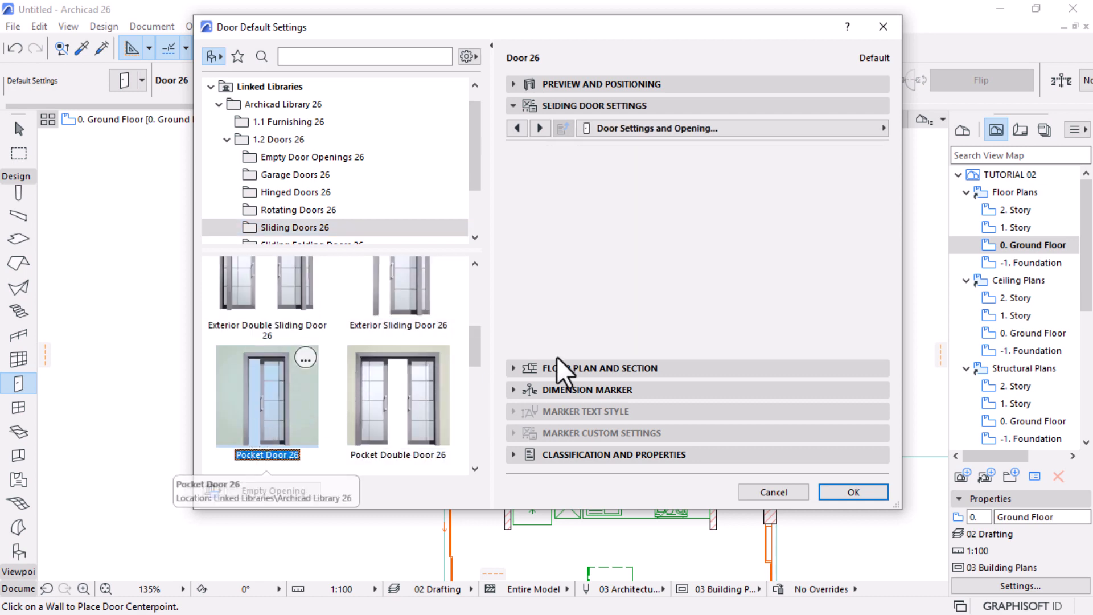
In the pocket door's model attributes, enable uniform door surfaces in Paint - Ivory Black and set the 3D detail level to Full
click(852, 129)
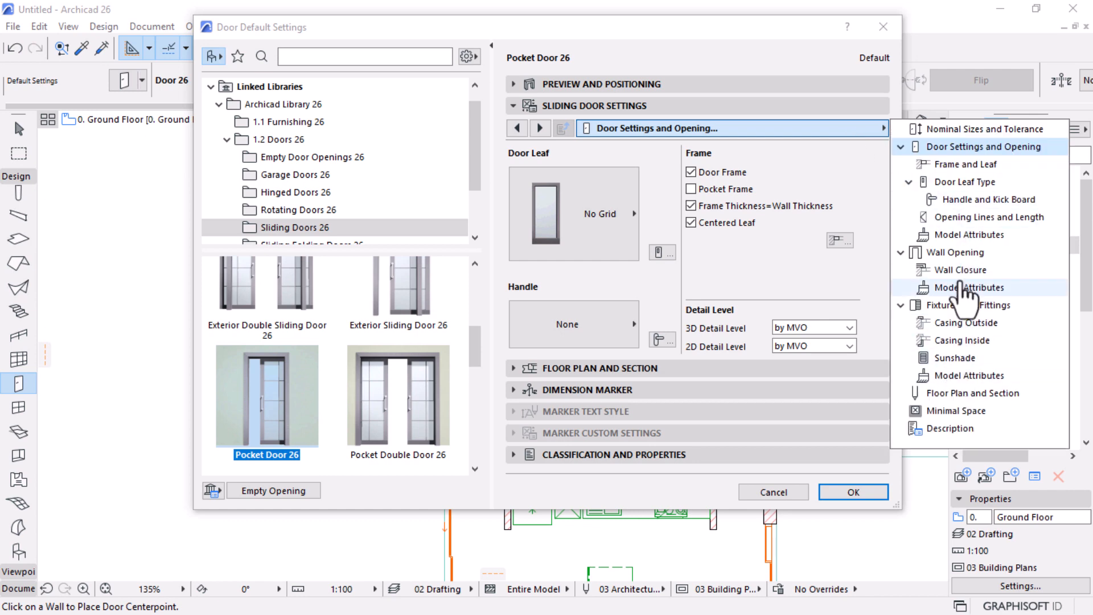
click(968, 235)
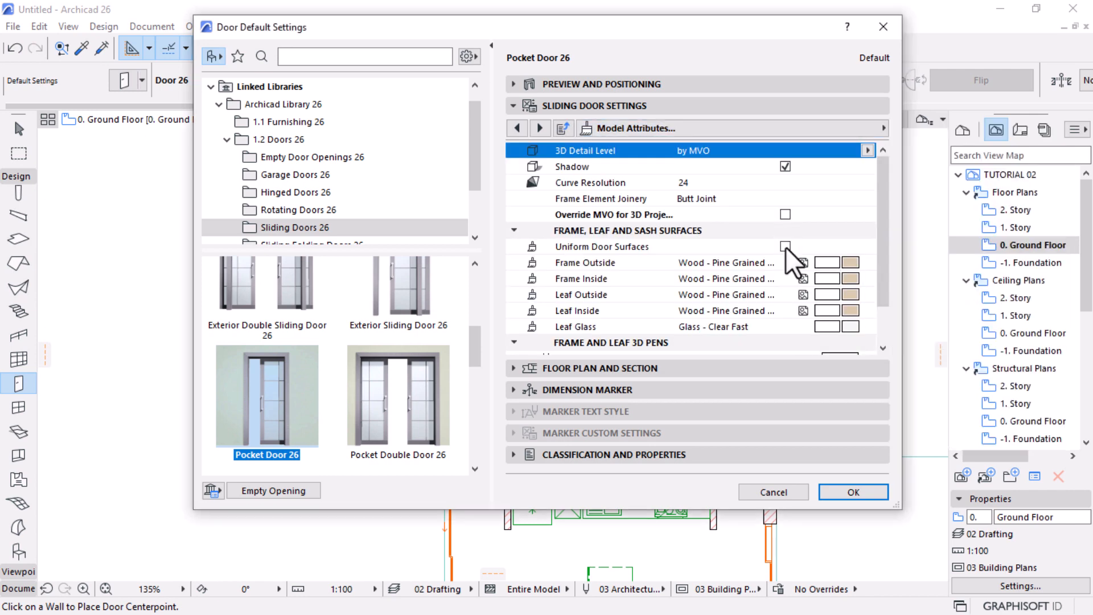
click(786, 246)
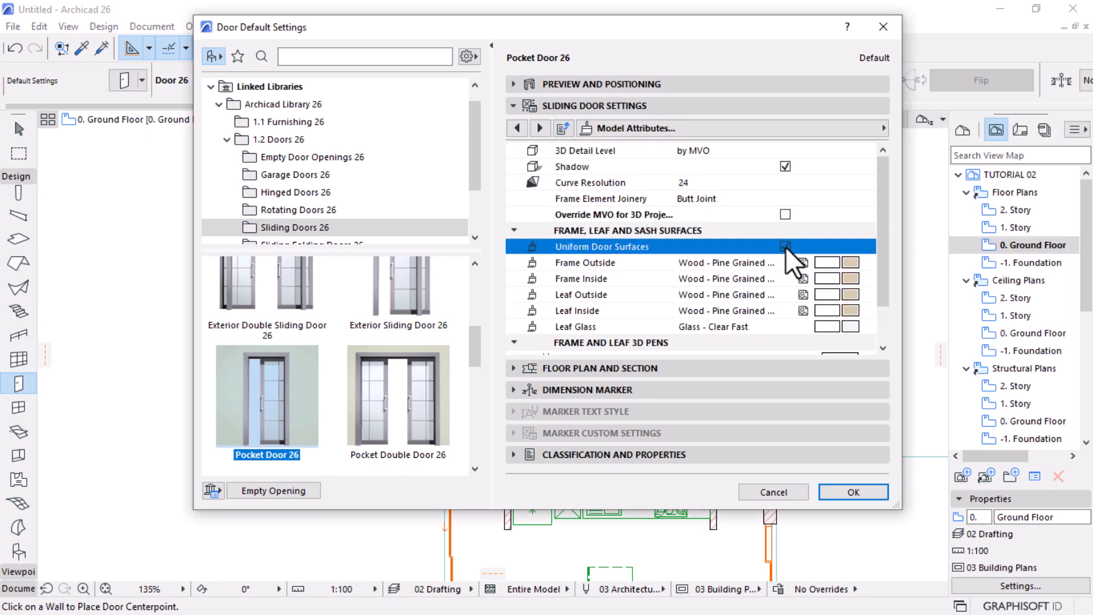
click(851, 263)
click(375, 211)
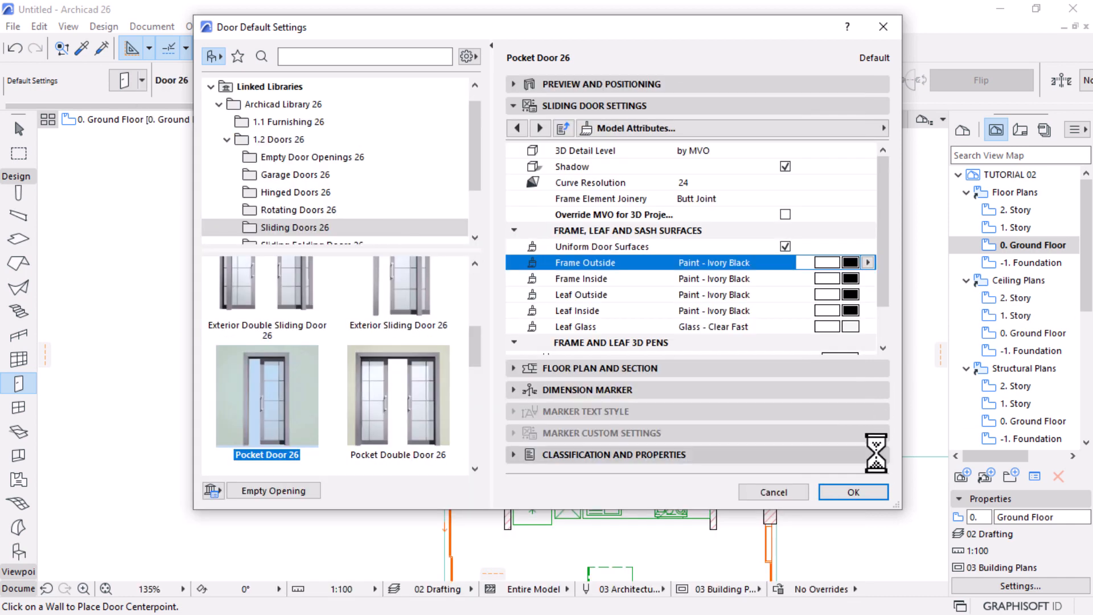
click(819, 149)
click(868, 151)
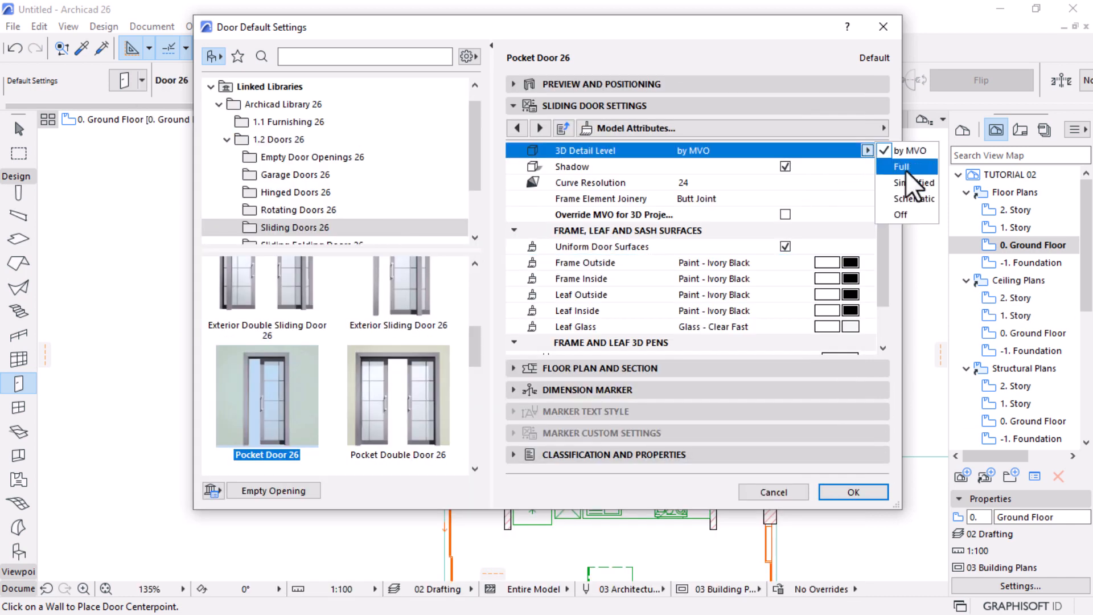
In the pocket door's floor plan and section options, disable Use Fills, set the 2D detail level to 1:50, and accept the settings
click(880, 127)
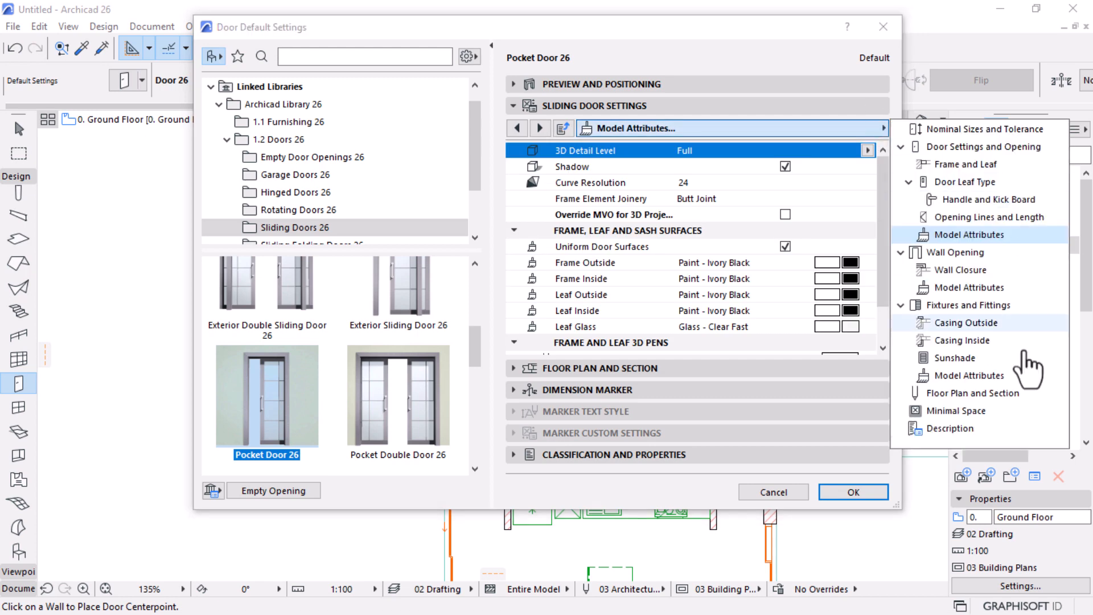
click(967, 394)
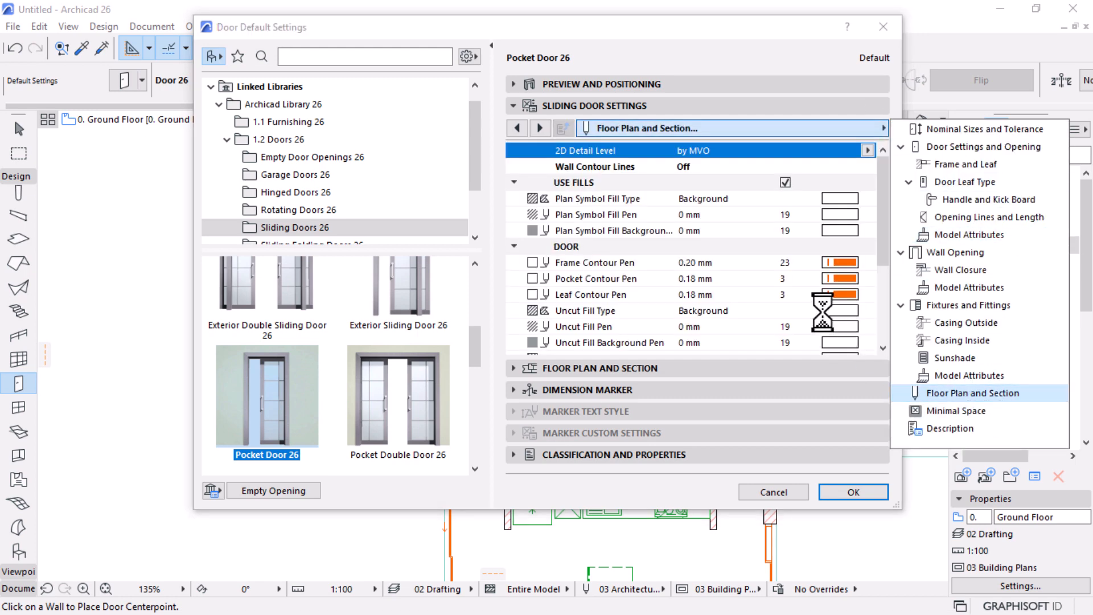
click(786, 182)
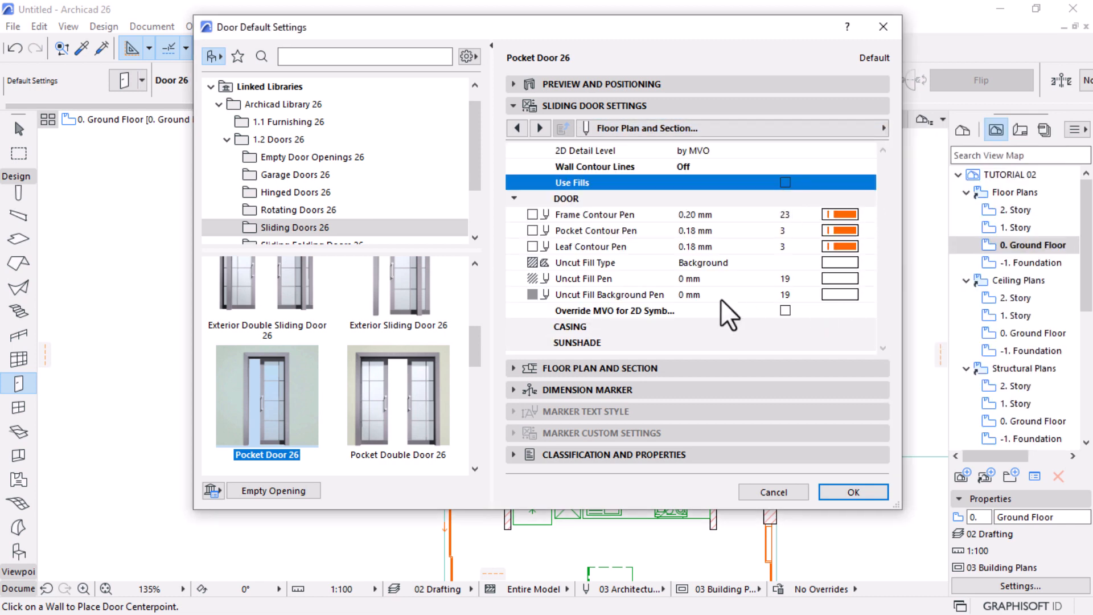
click(844, 152)
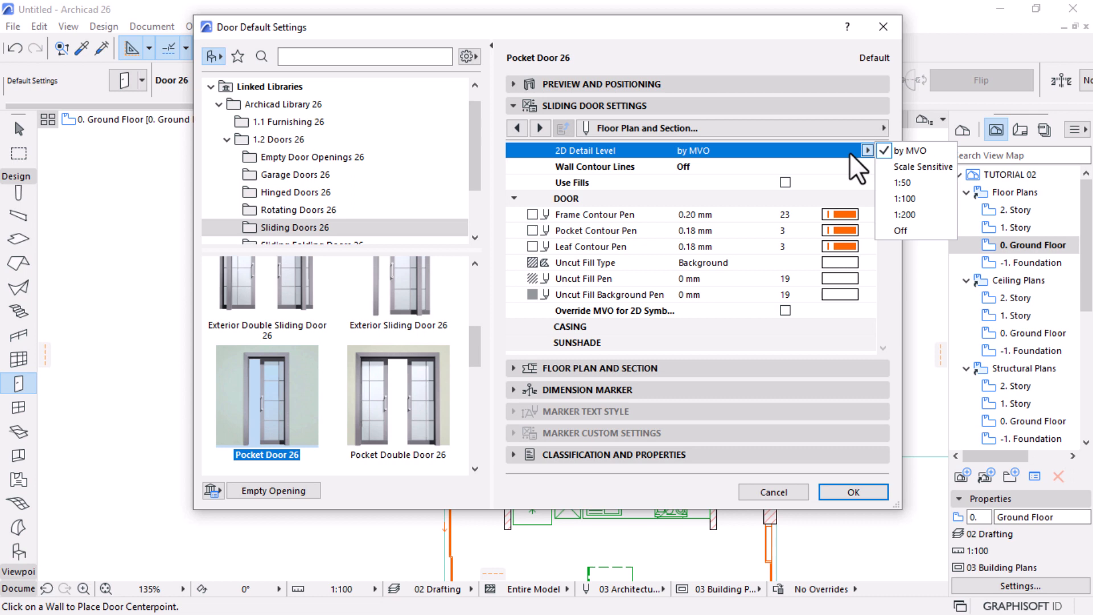
click(914, 185)
click(834, 491)
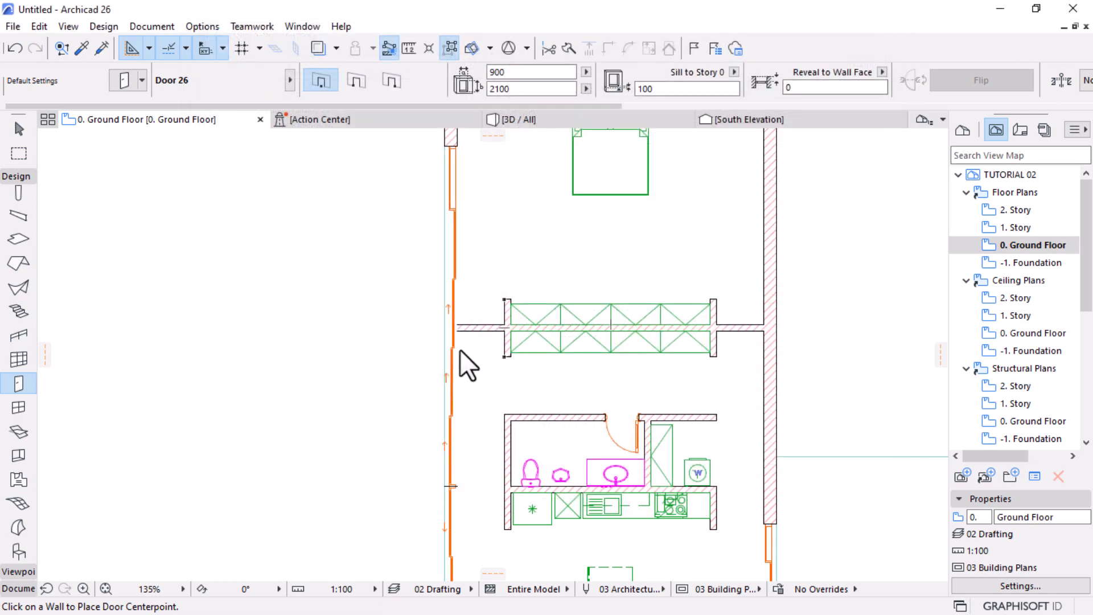
Place a pocket door in the wall between the glazed facade and the wardrobes, with its panel sliding towards the wardrobes
scroll(459, 342, up, 7)
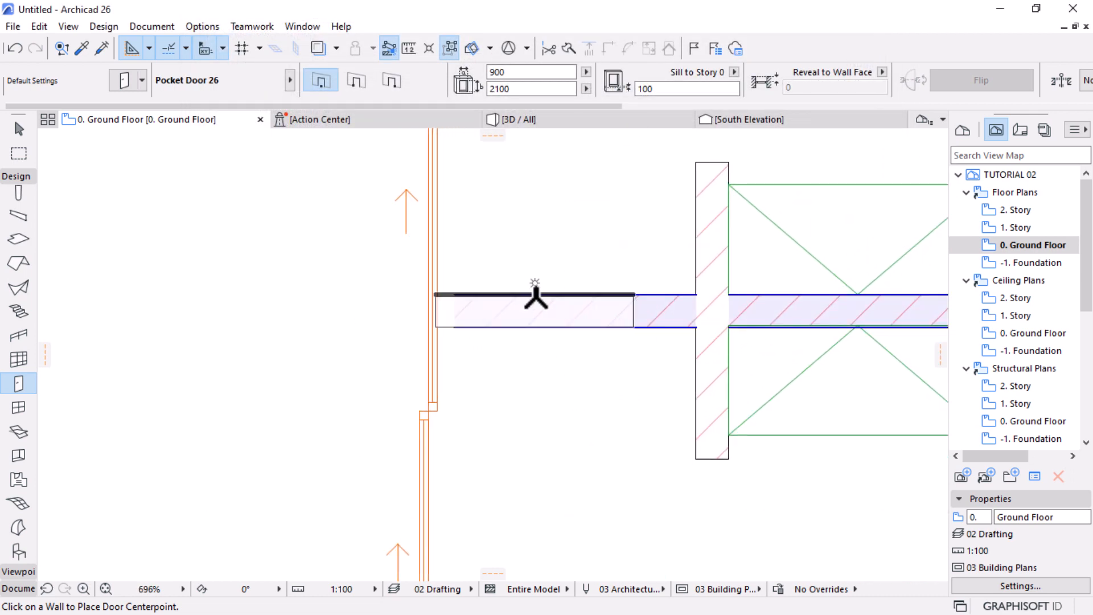
click(567, 296)
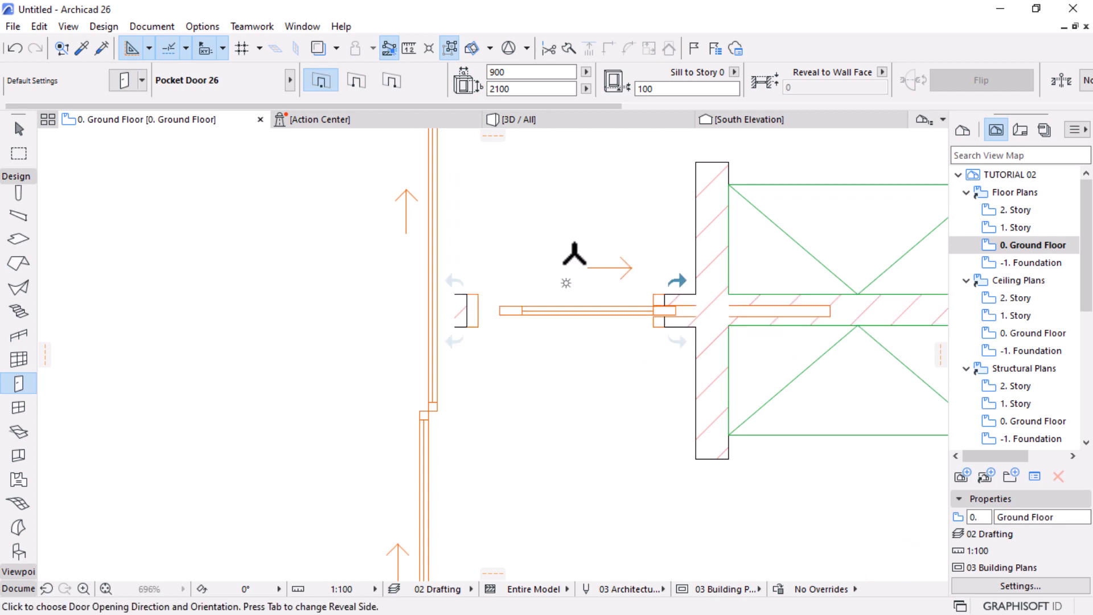
scroll(458, 292, down, 3)
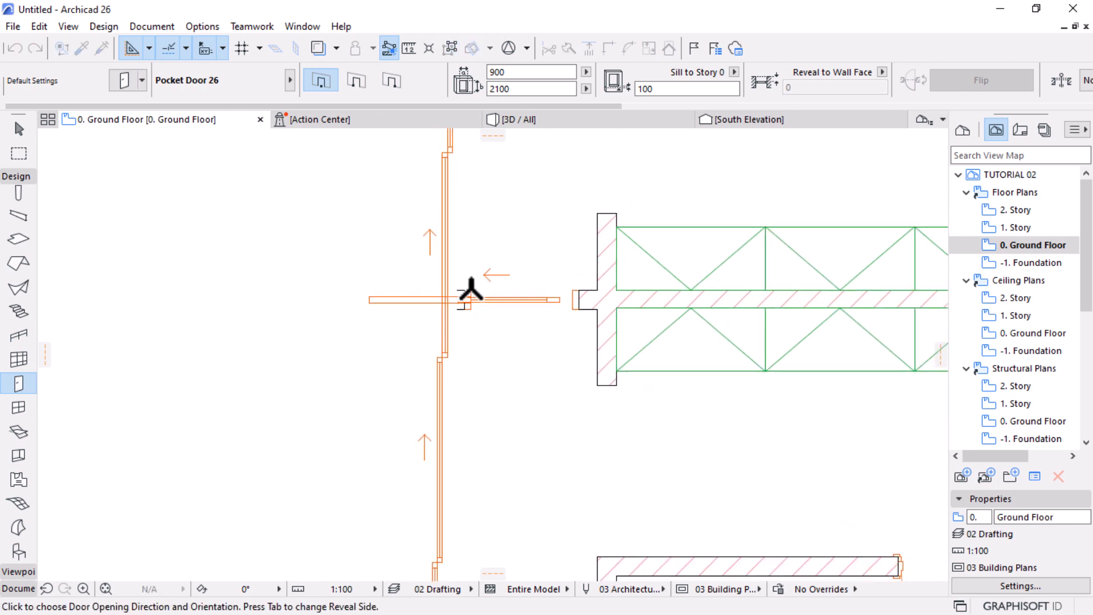
click(819, 314)
Place a second pocket door in the wall between the wardrobes and the brick outer wall, with its panel sliding towards the wardrobes
scroll(819, 313, down, 3)
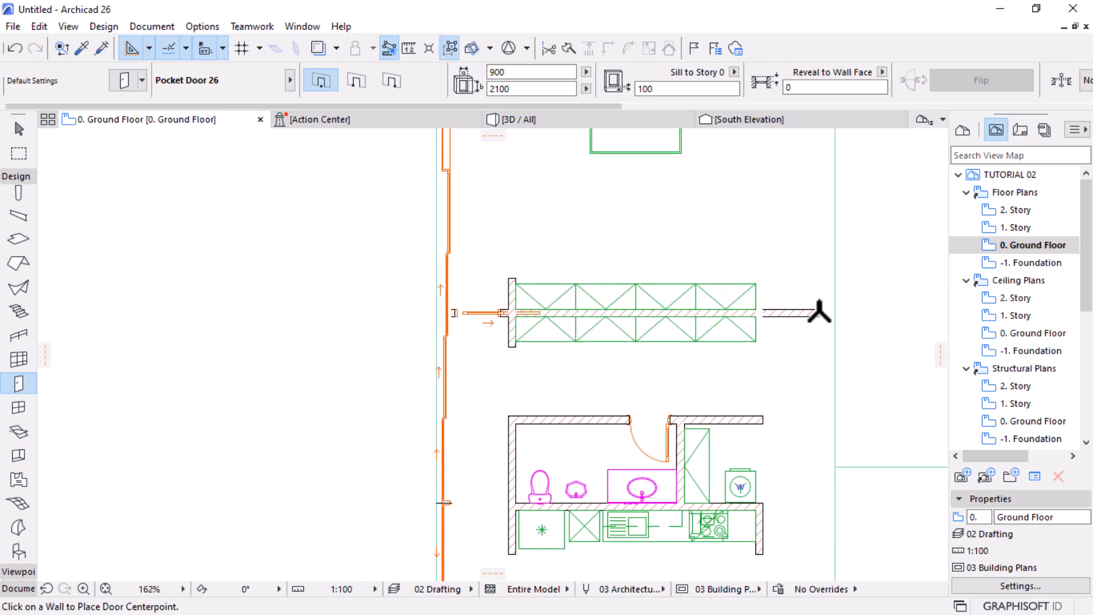
scroll(786, 311, up, 3)
click(765, 314)
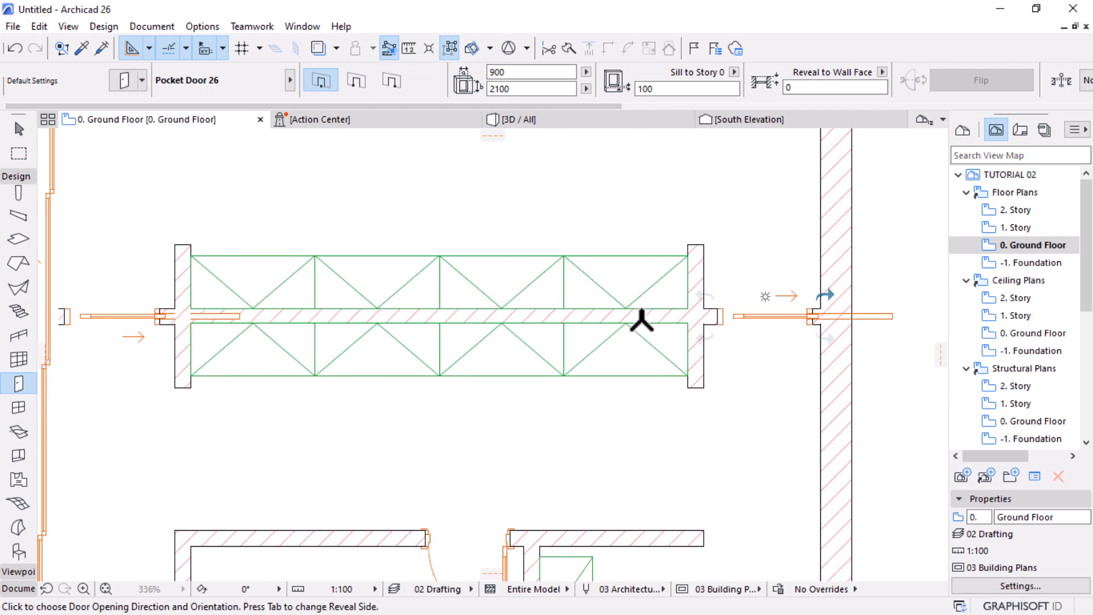
click(587, 325)
Move the pocket door beside the brick outer wall horizontally so its opening sits against that wall's inner face
scroll(837, 302, up, 3)
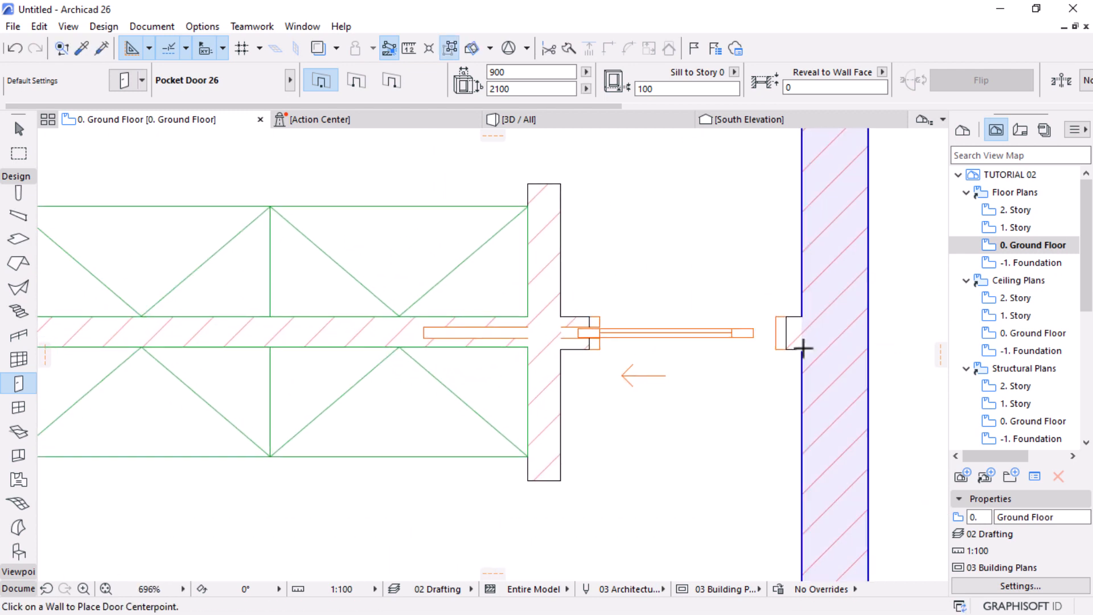
key(Escape)
click(788, 349)
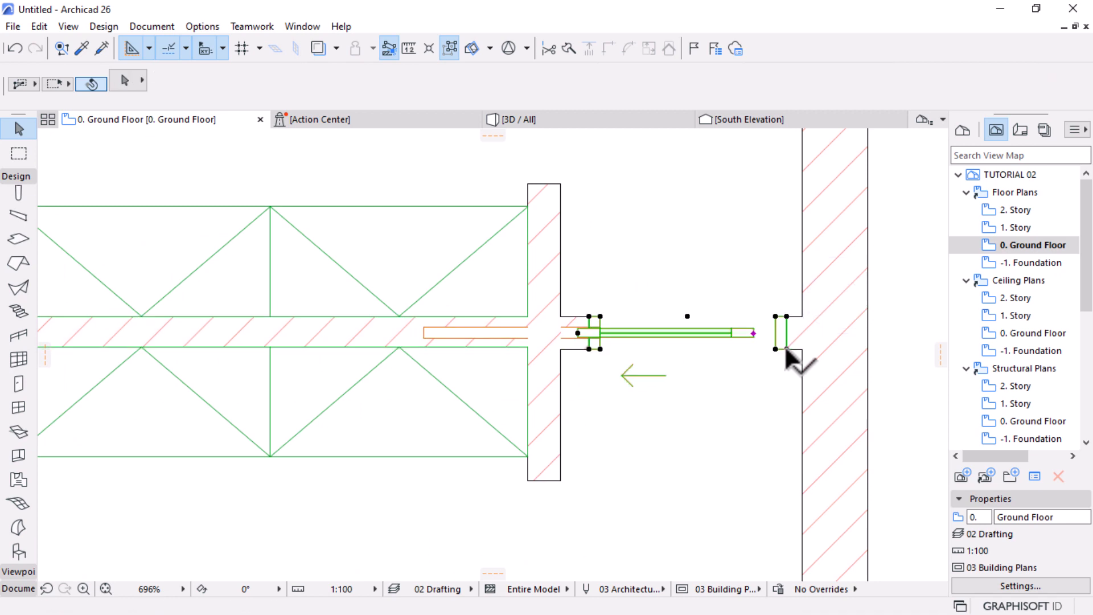
key(ctrl+d)
click(787, 349)
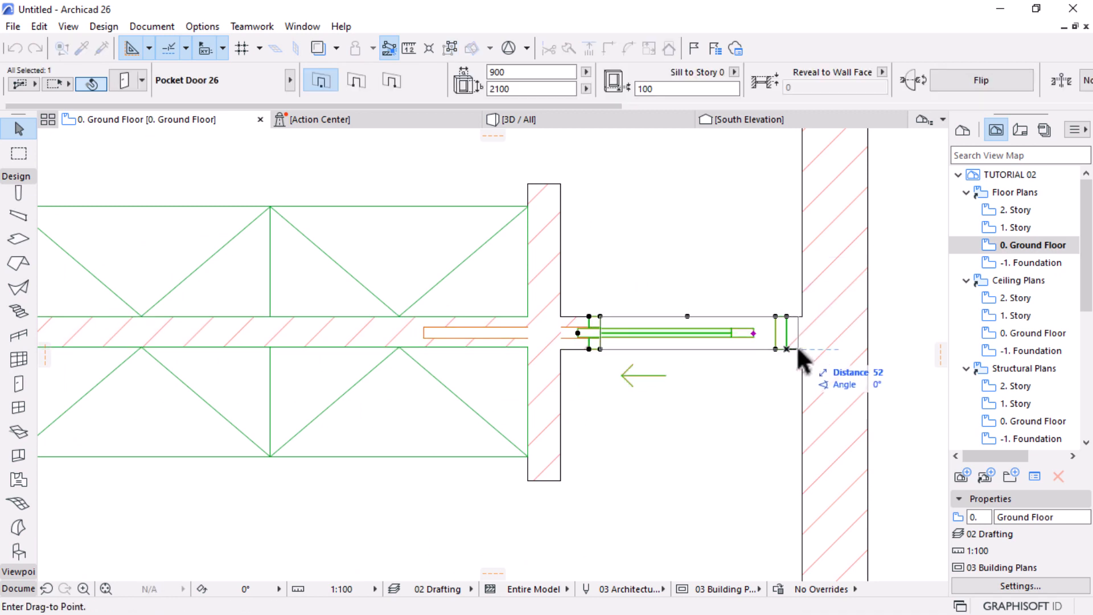
scroll(826, 348, down, 5)
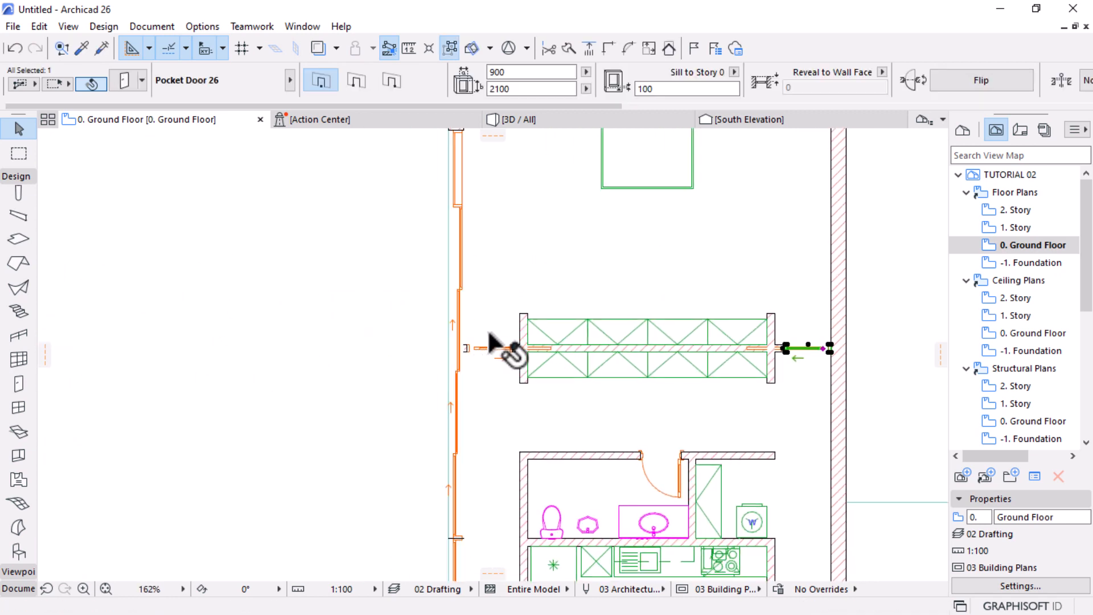
Move the pocket door beside the glazed facade 56 mm horizontally towards the facade
scroll(492, 346, up, 6)
click(471, 317)
scroll(470, 319, up, 6)
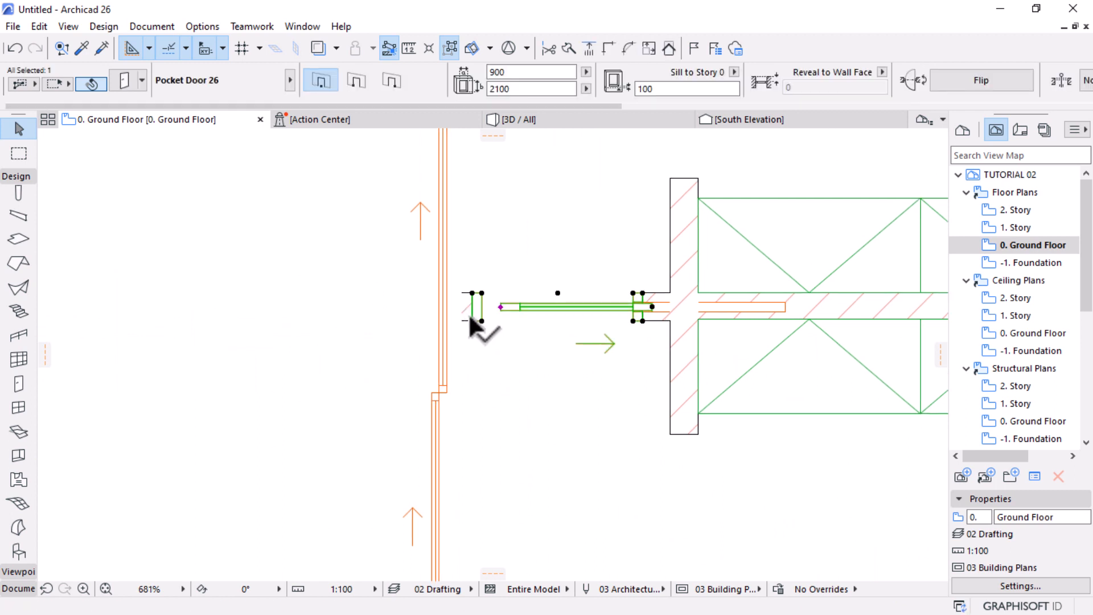
key(ctrl+d)
click(477, 328)
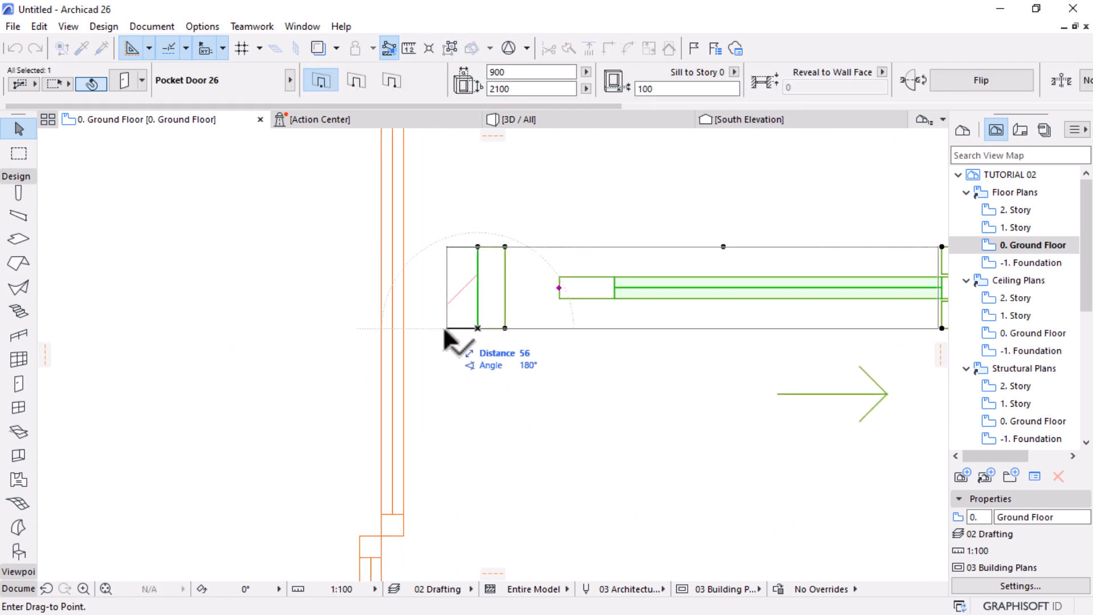
click(447, 327)
click(340, 278)
Examine the overall ground floor layout in plan and the furnished interior with its doors in the 3D view
scroll(341, 283, down, 8)
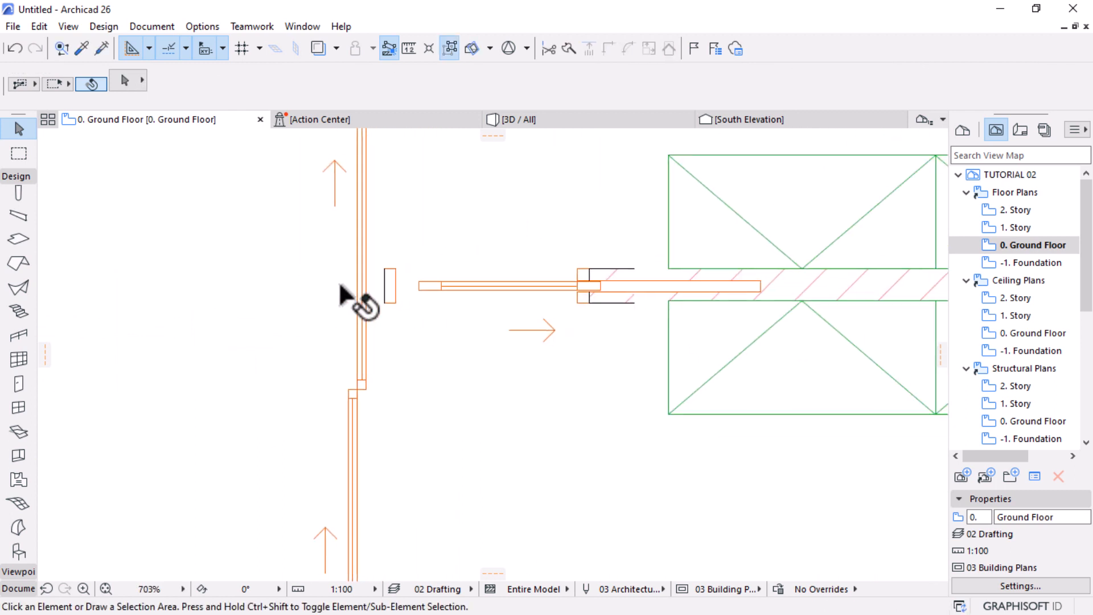
scroll(530, 300, down, 2)
scroll(531, 300, down, 3)
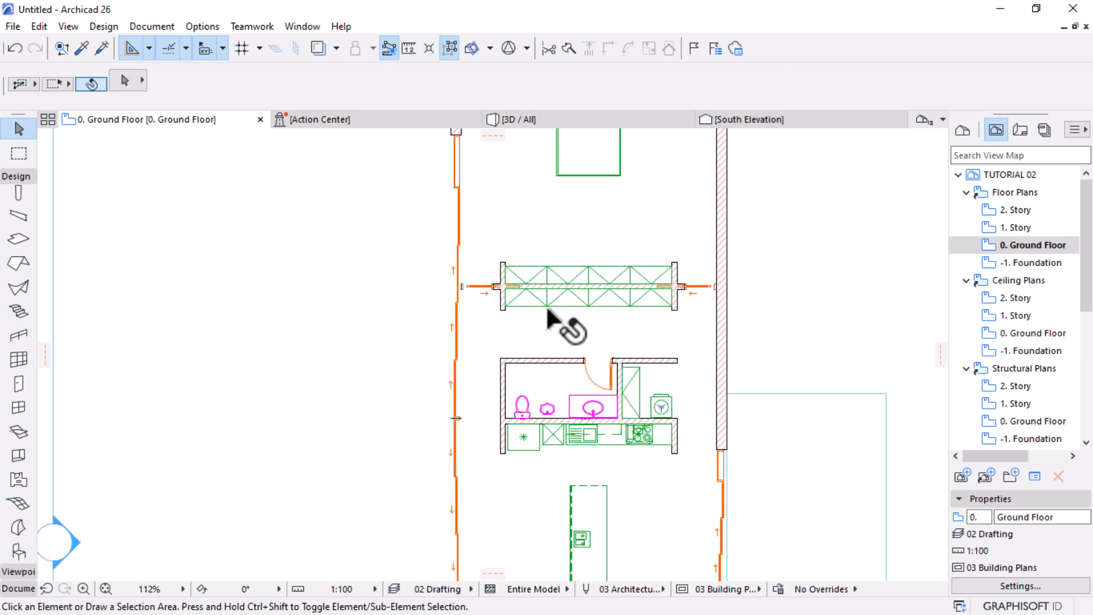
scroll(630, 318, down, 3)
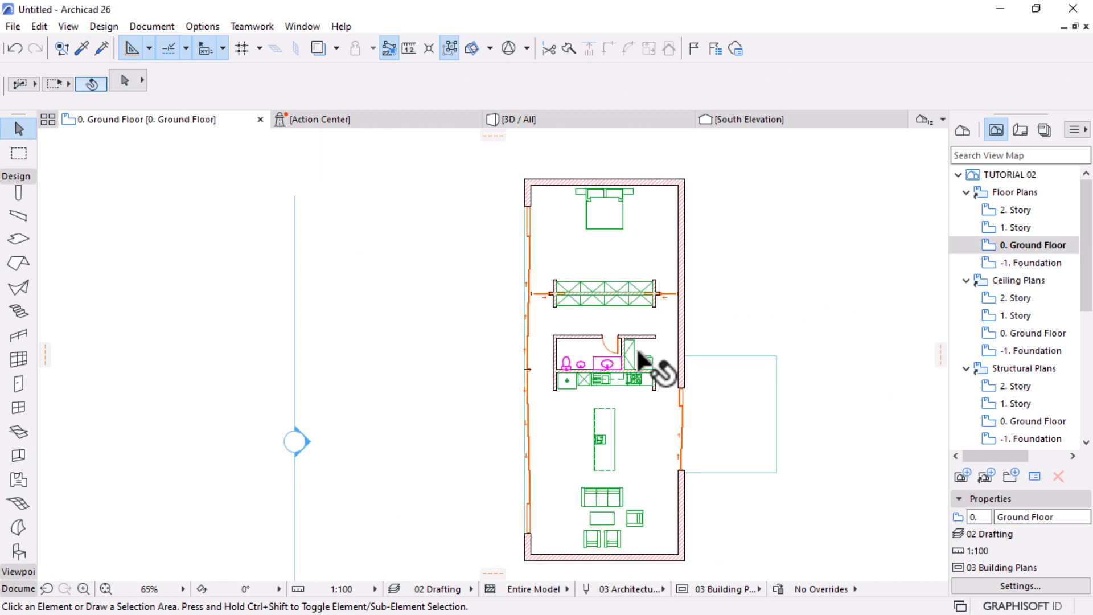
click(587, 122)
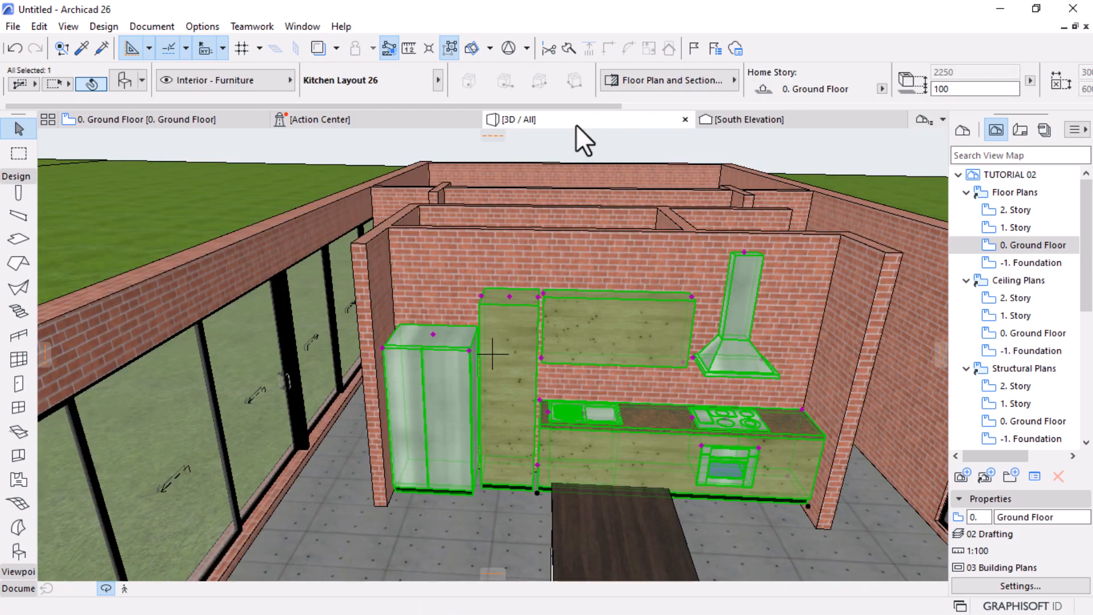
scroll(573, 285, down, 6)
shift+middle_drag(576, 287, 686, 314)
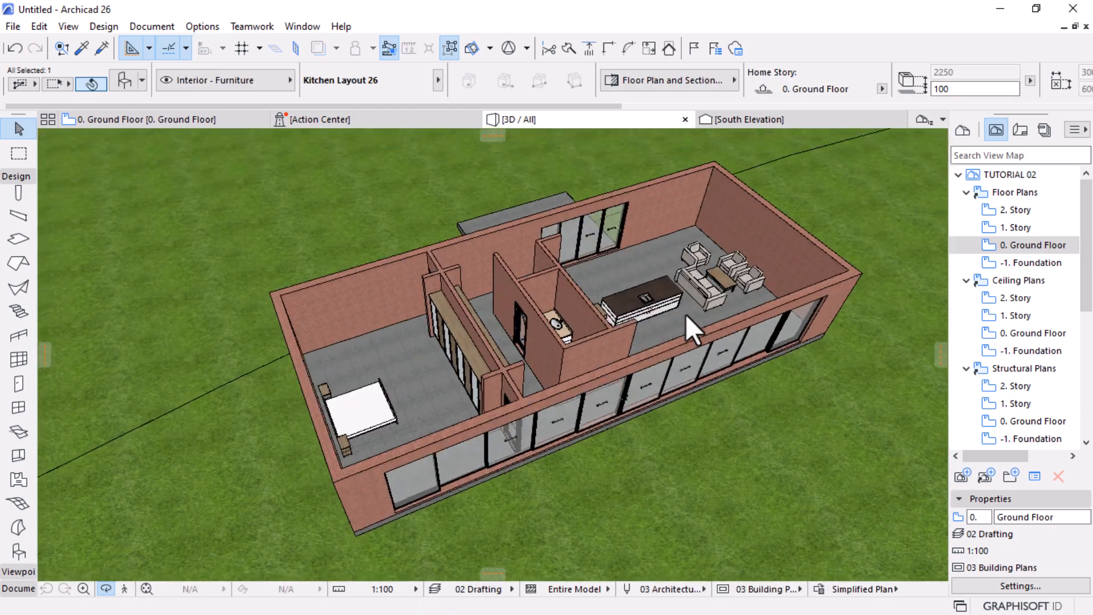
scroll(699, 251, up, 3)
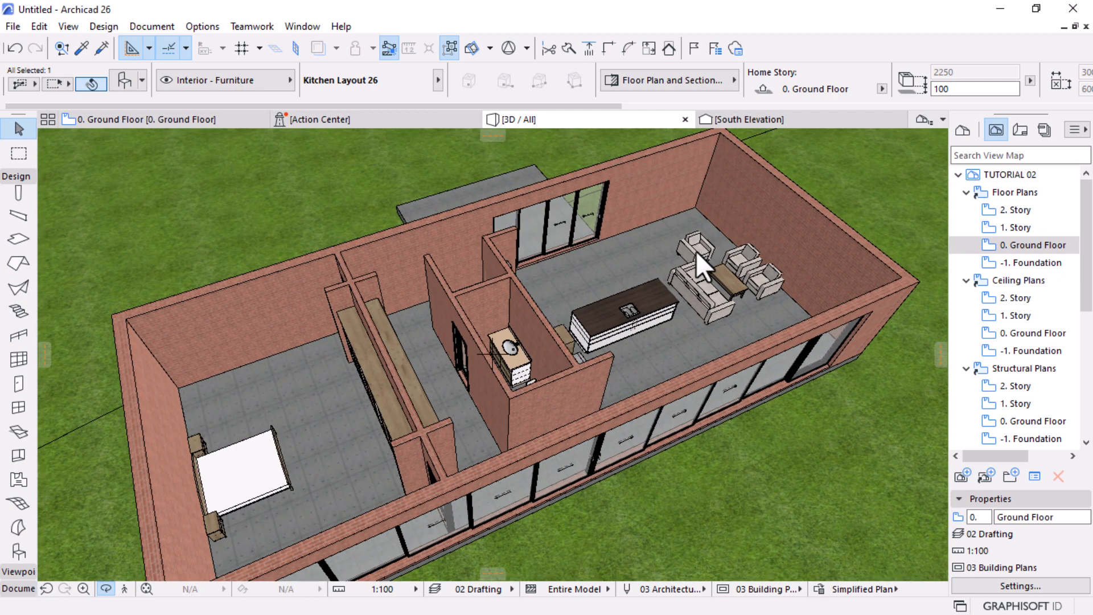
scroll(696, 251, down, 3)
shift+middle_drag(689, 301, 843, 282)
Select the four outer walls and set their building material to Timber - Structural
click(842, 299)
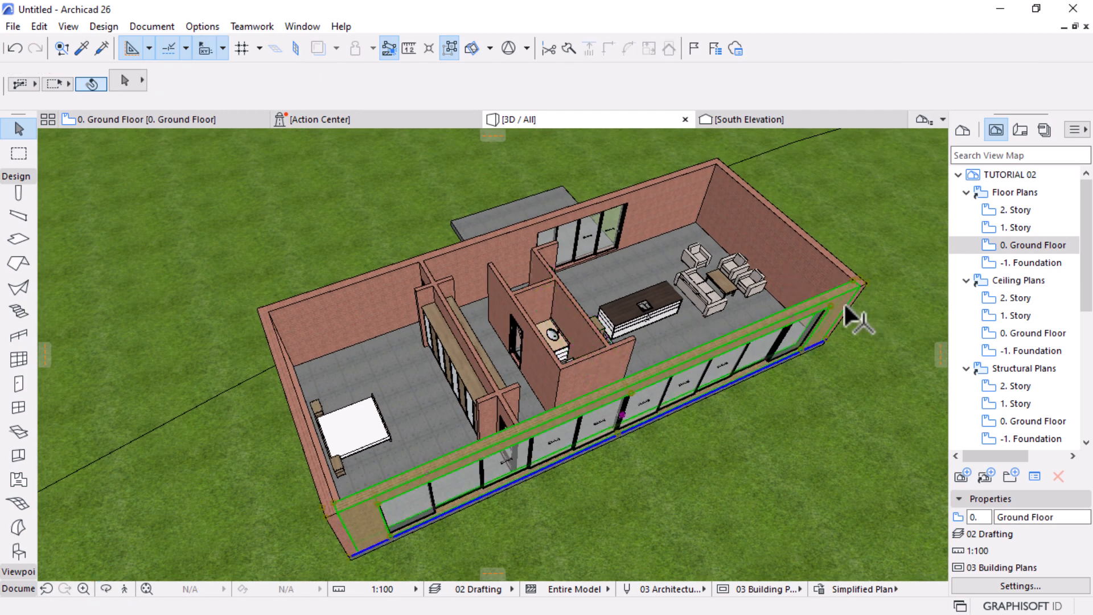
shift+click(800, 245)
shift+click(669, 208)
shift+click(293, 399)
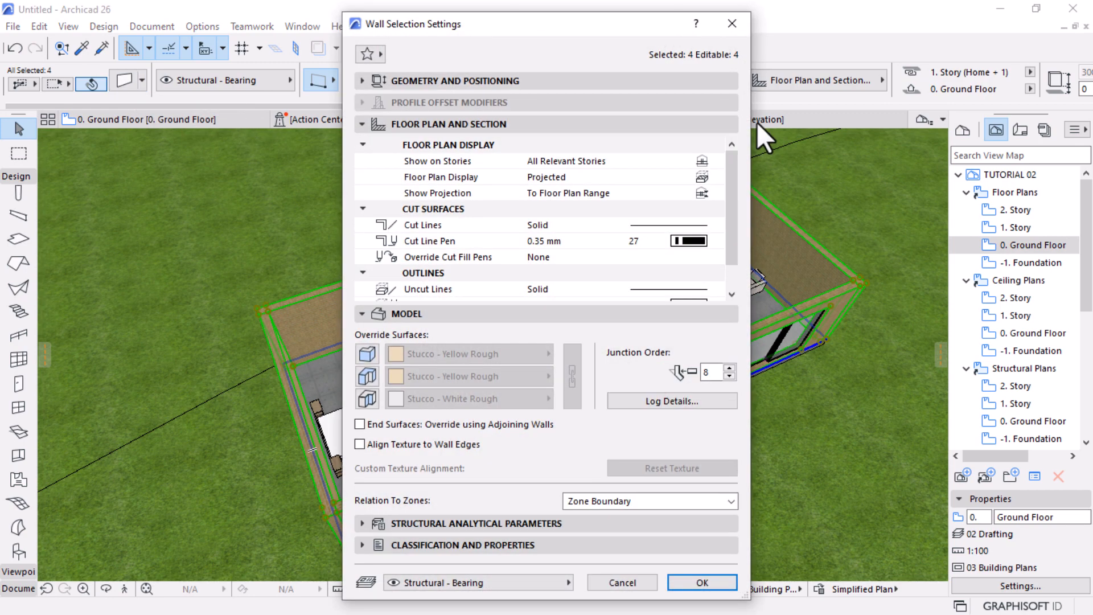
key(Escape)
click(687, 89)
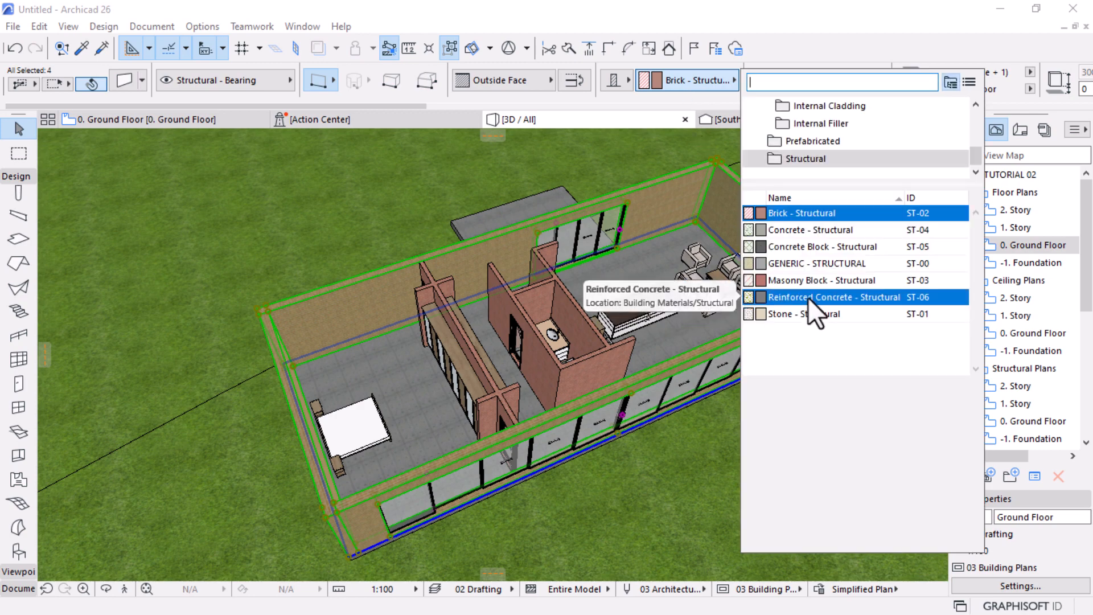
text(timber)
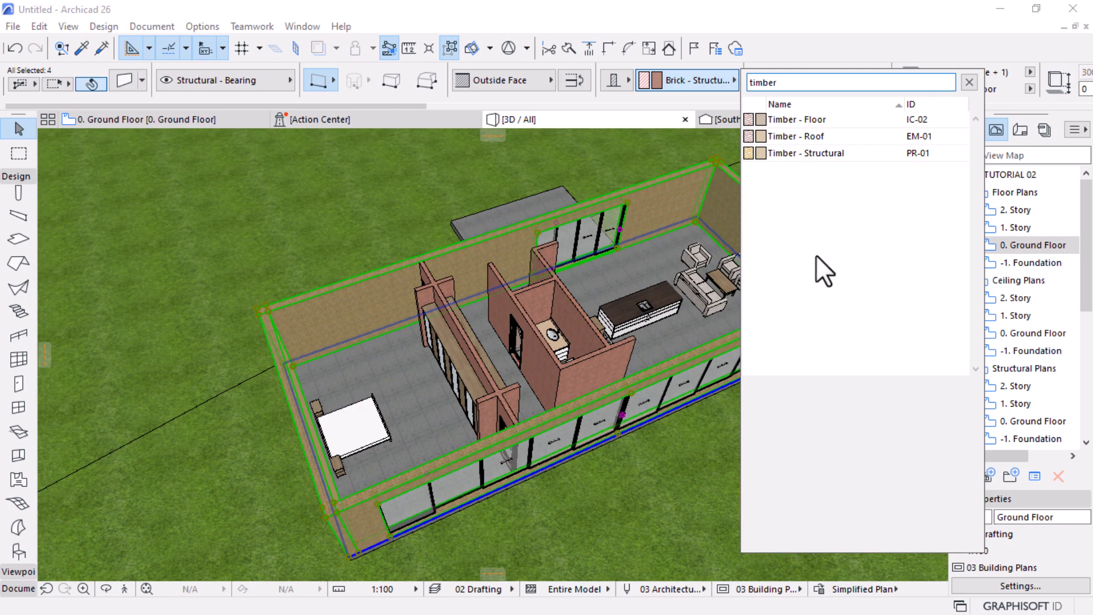
click(810, 153)
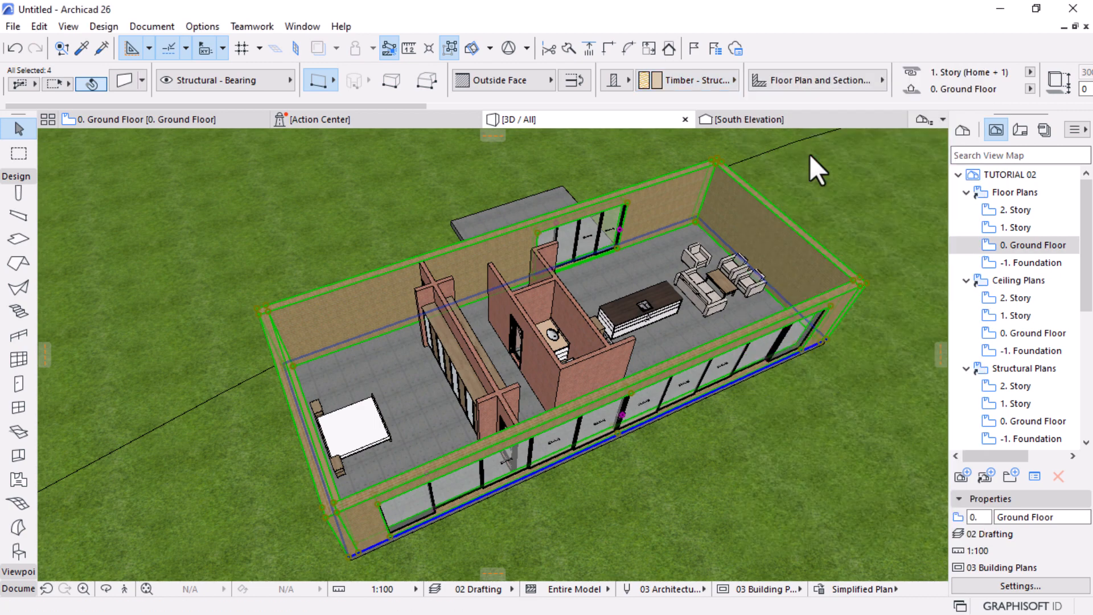
Override the four outer walls' surfaces with Floorboards - 01 on the outside and Stucco - White Rough on the inside
scroll(615, 152, up, 5)
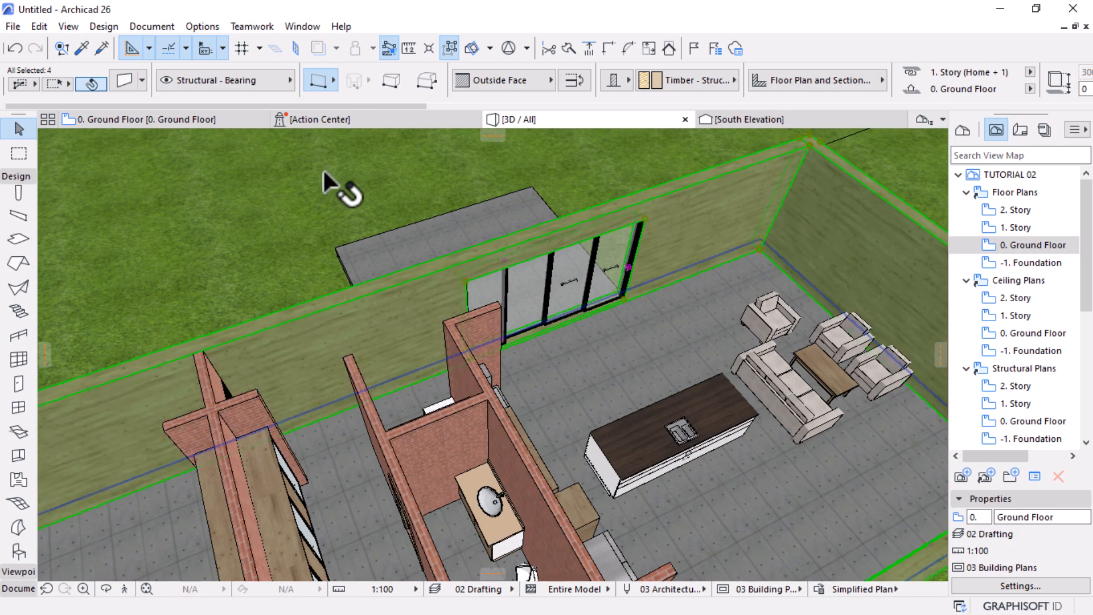
key(ctrl+t)
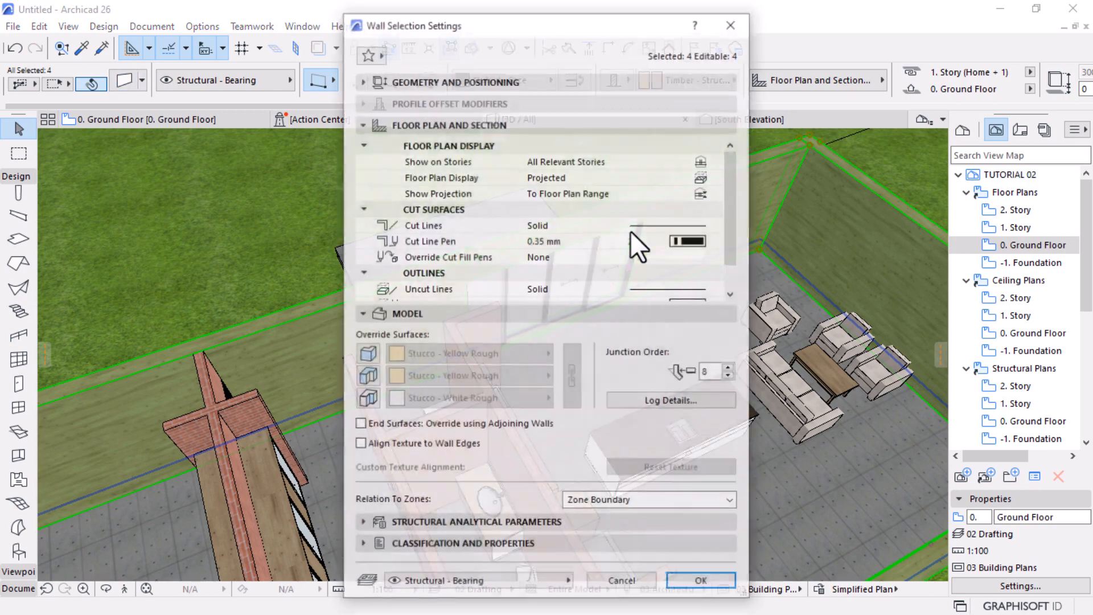
click(363, 357)
click(438, 354)
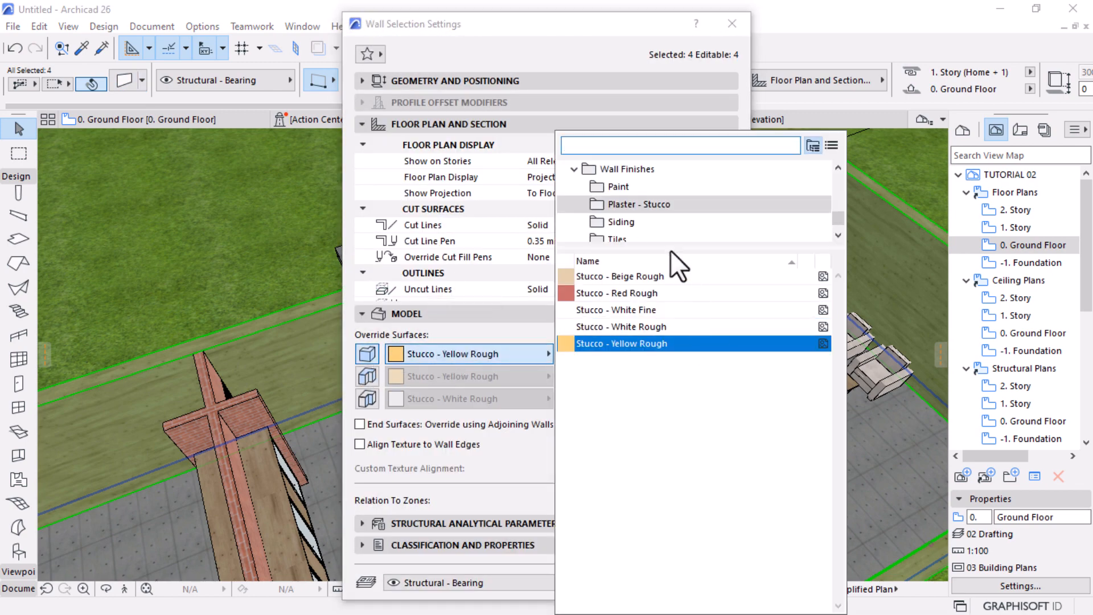
scroll(650, 230, down, 2)
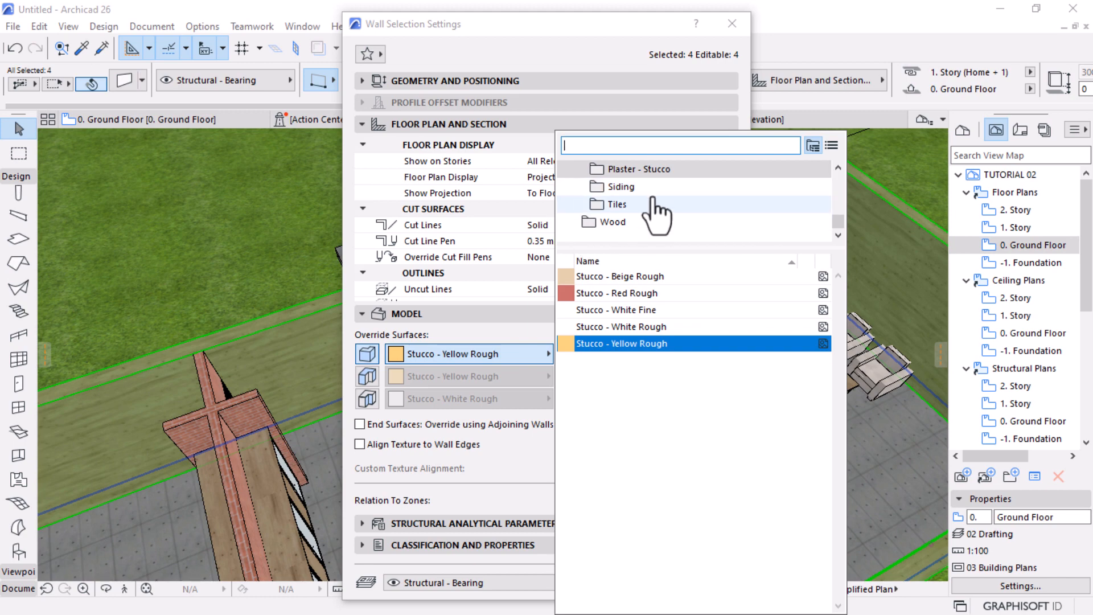
text(floo)
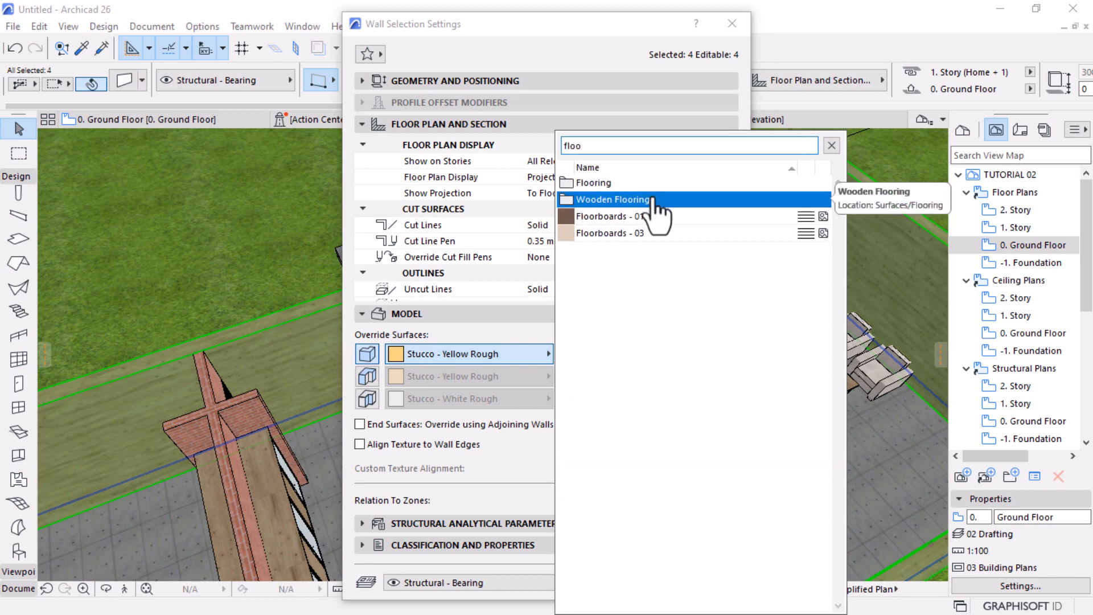
click(613, 217)
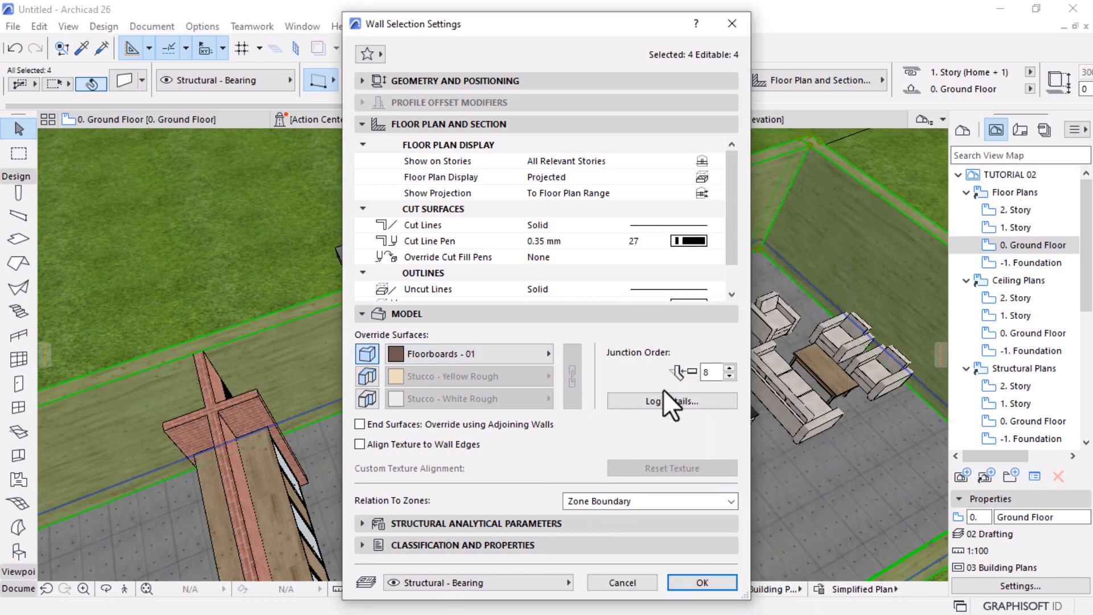
click(366, 404)
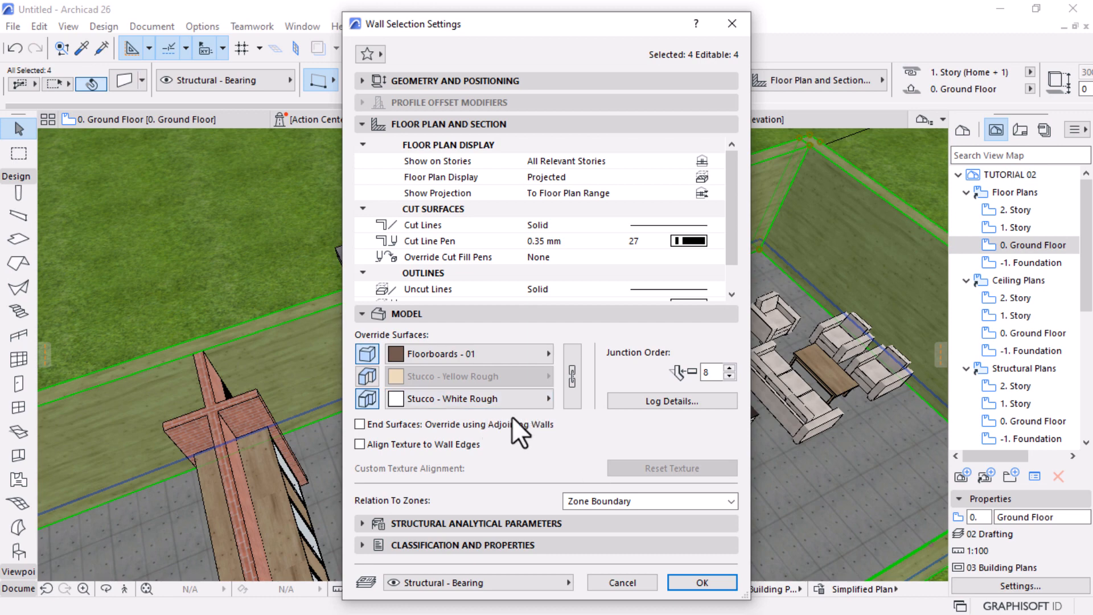
click(684, 579)
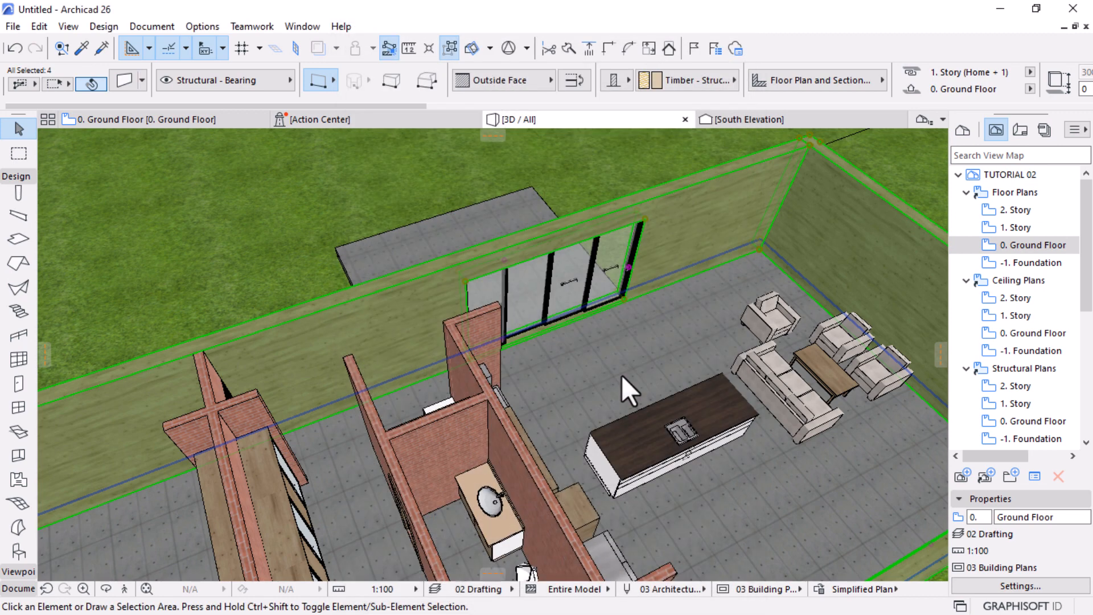
Change the outside surface override of the four outer walls to Floorboards - 03 and clear the selection
scroll(466, 240, down, 5)
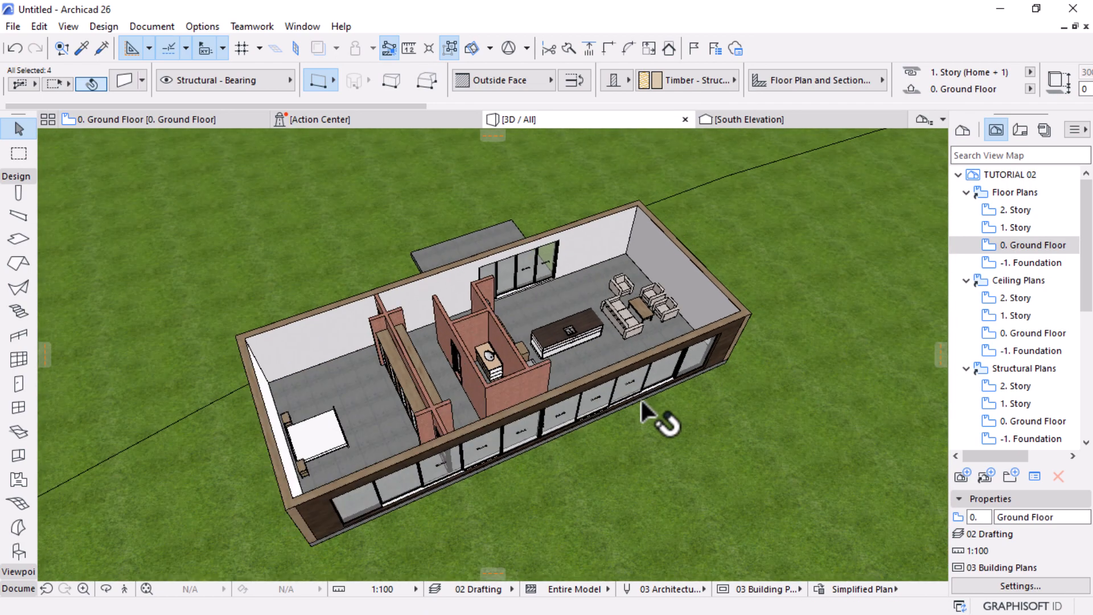
shift+middle_drag(717, 439, 610, 401)
scroll(493, 376, up, 3)
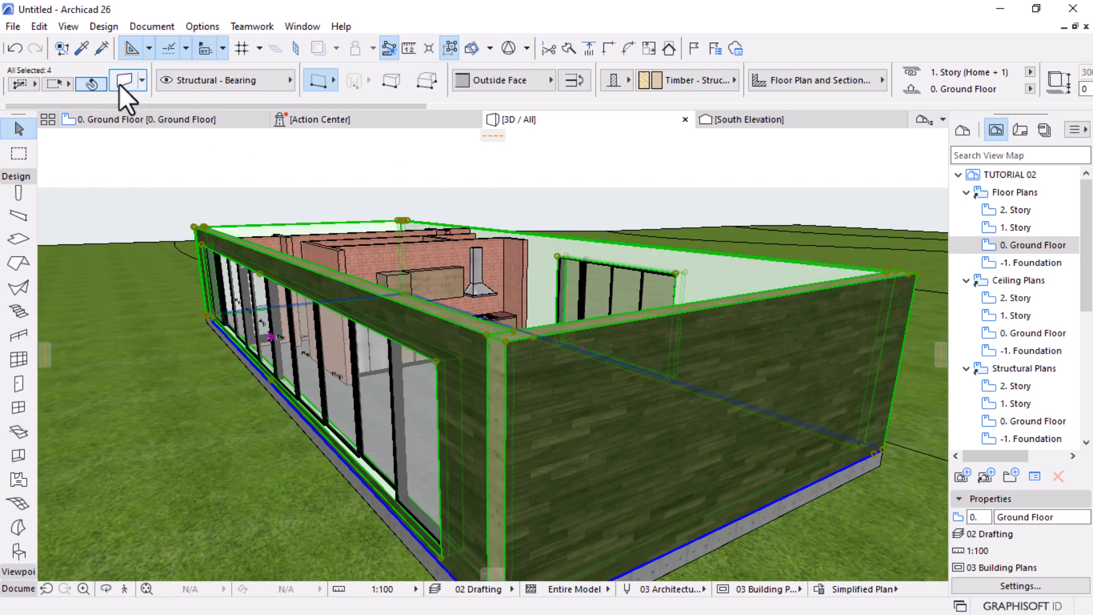
key(ctrl+t)
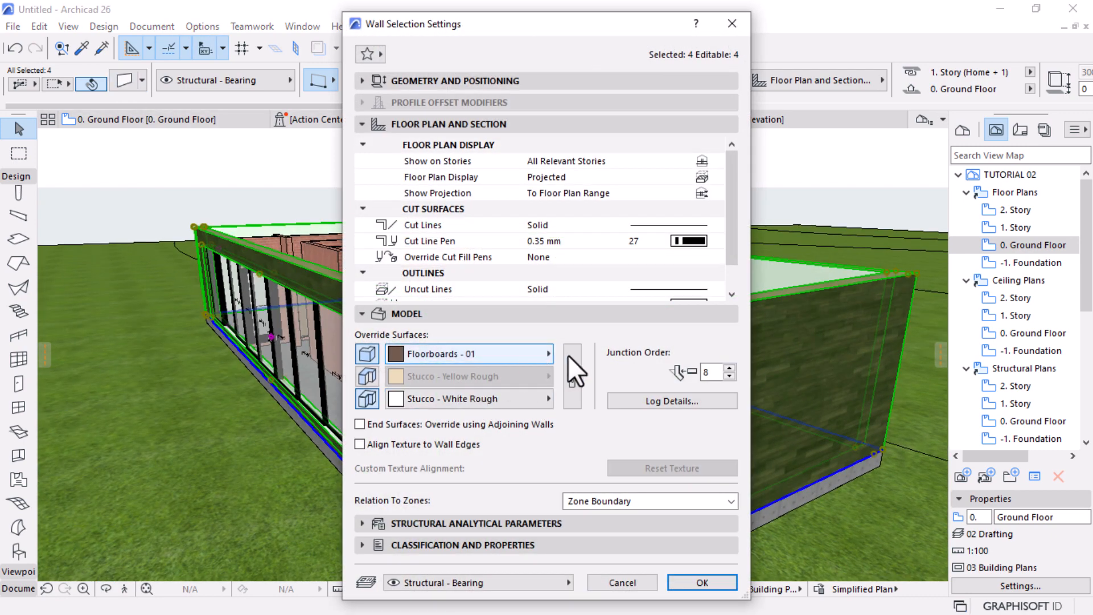
click(521, 360)
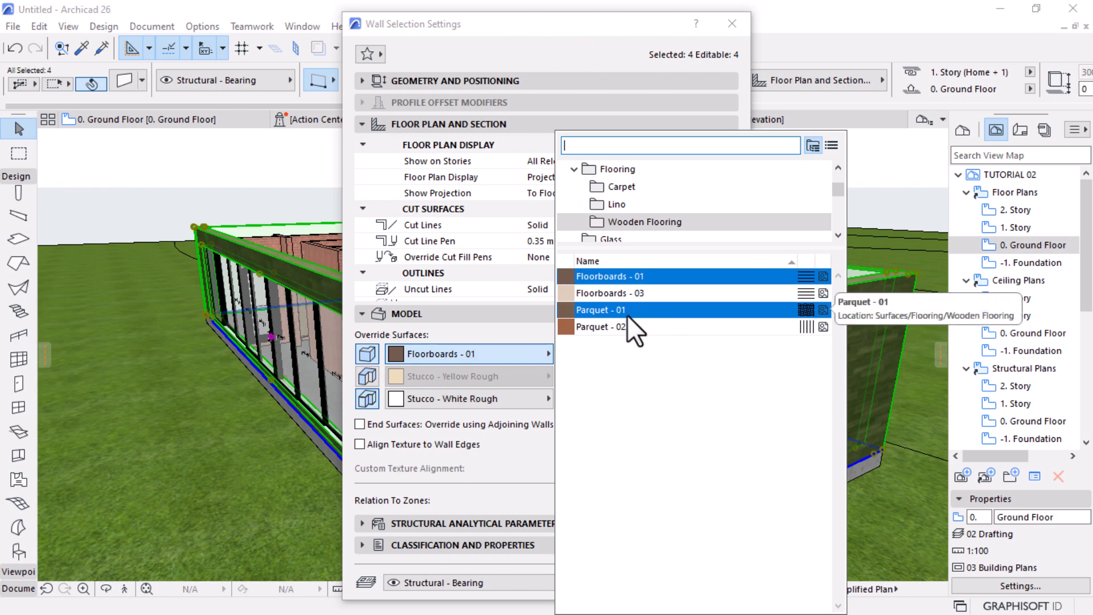
click(612, 294)
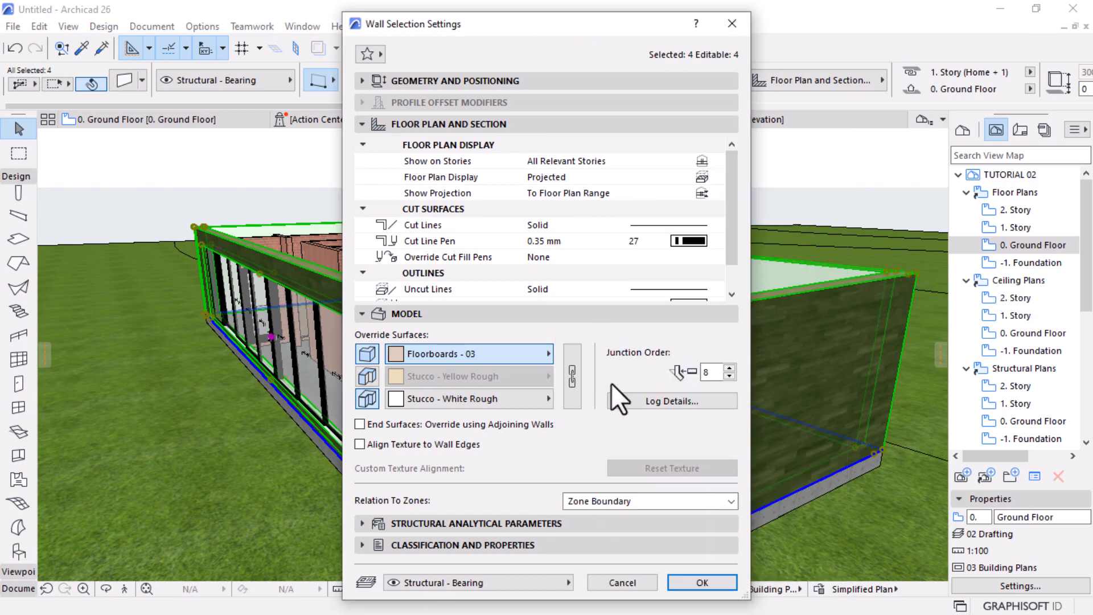
click(694, 580)
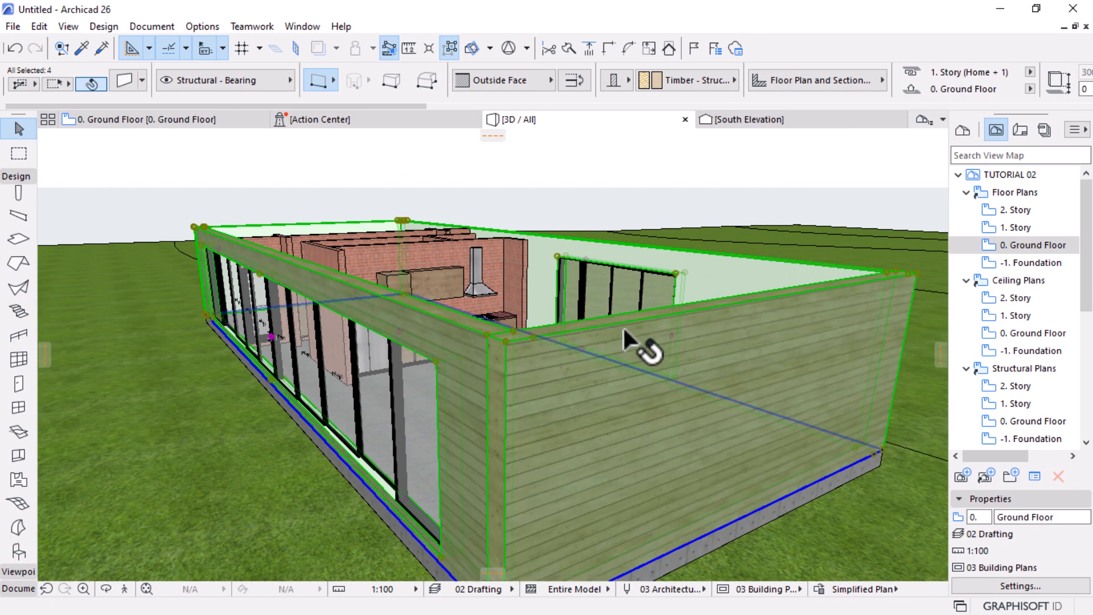
key(Escape)
scroll(552, 412, up, 2)
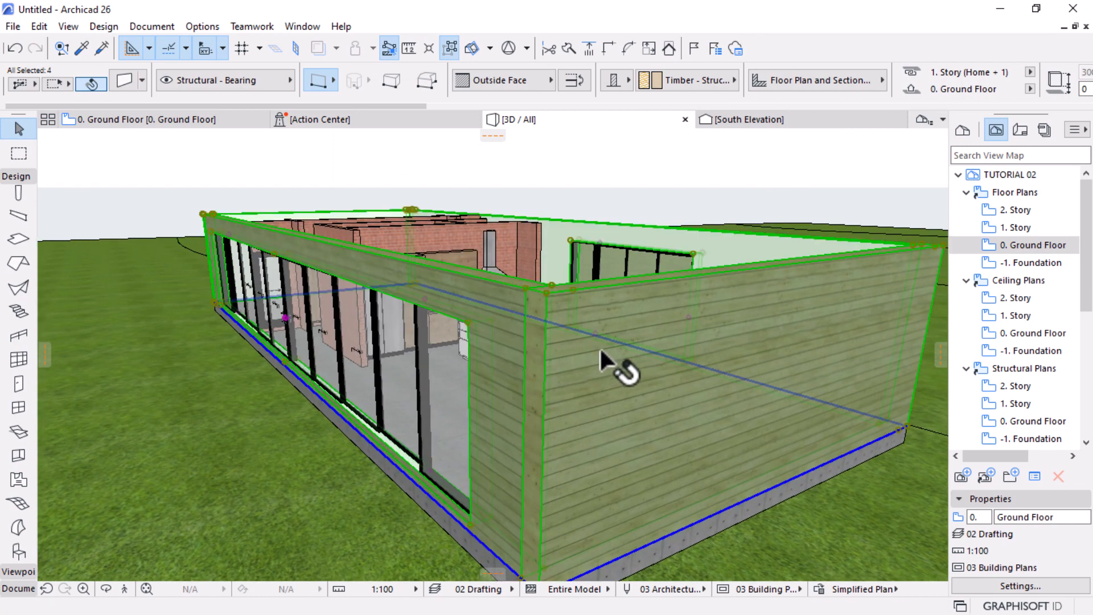
key(Escape)
Select the two outer walls meeting at the glazed facade's corner and turn off Suspend Groups to include their grouped walls
scroll(535, 325, up, 2)
scroll(533, 319, up, 2)
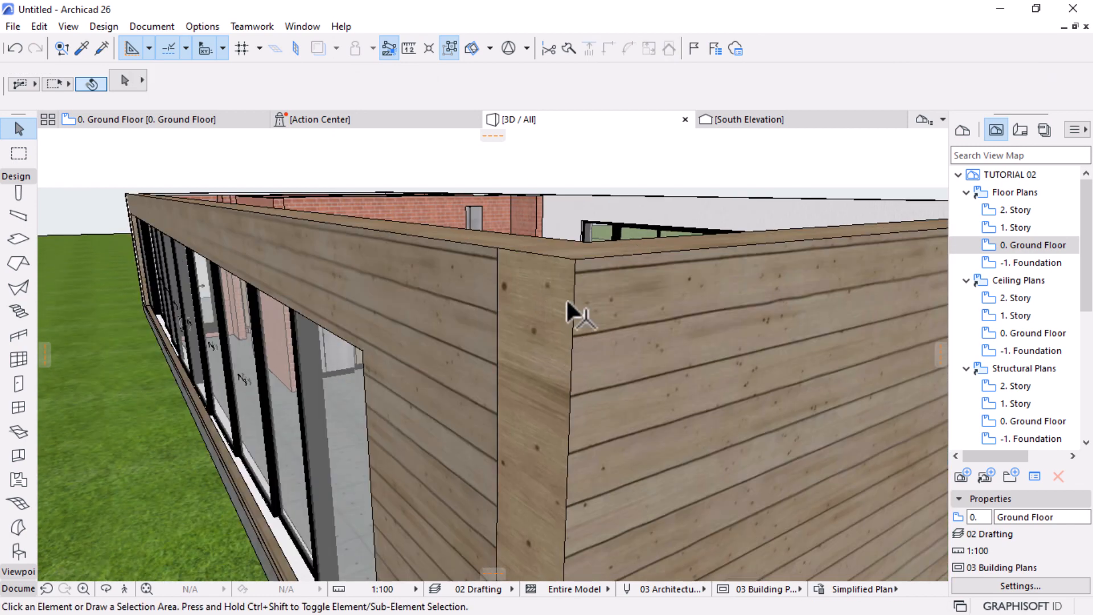
click(475, 313)
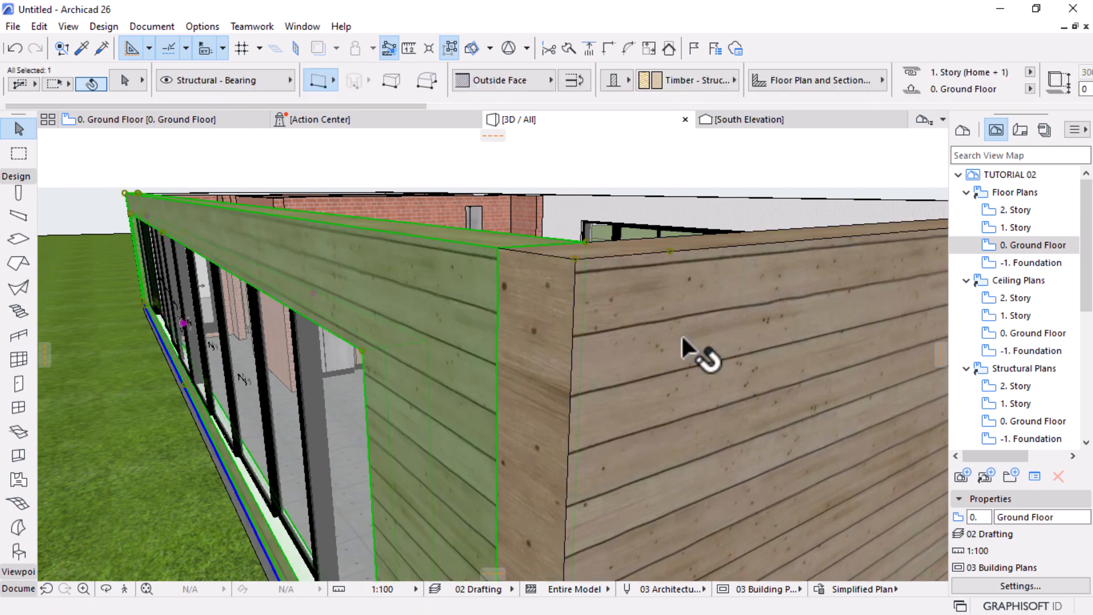
shift+click(681, 333)
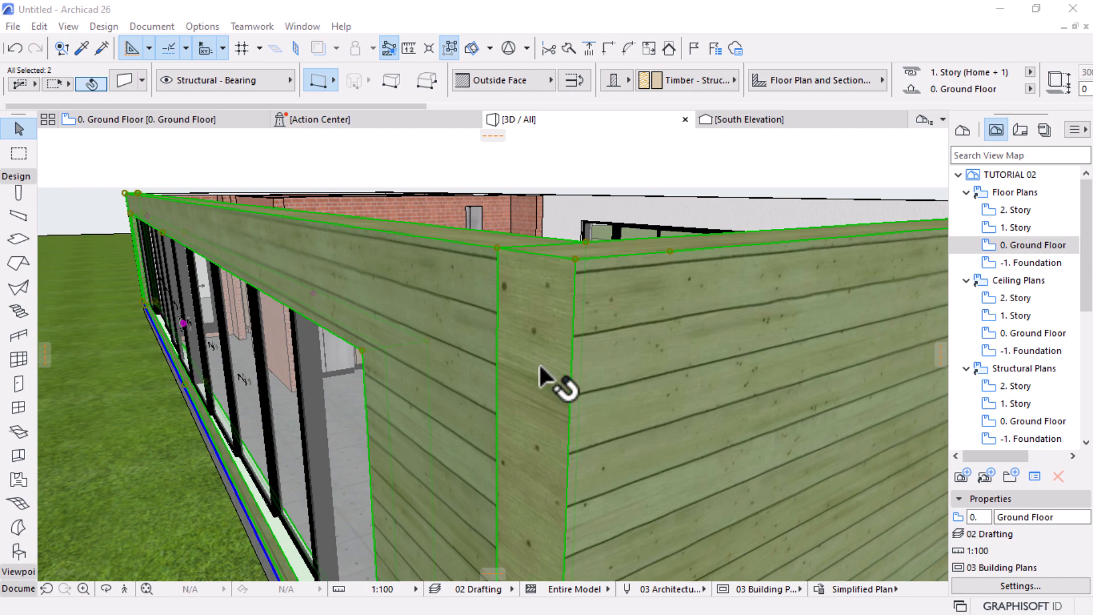
scroll(587, 323, up, 1)
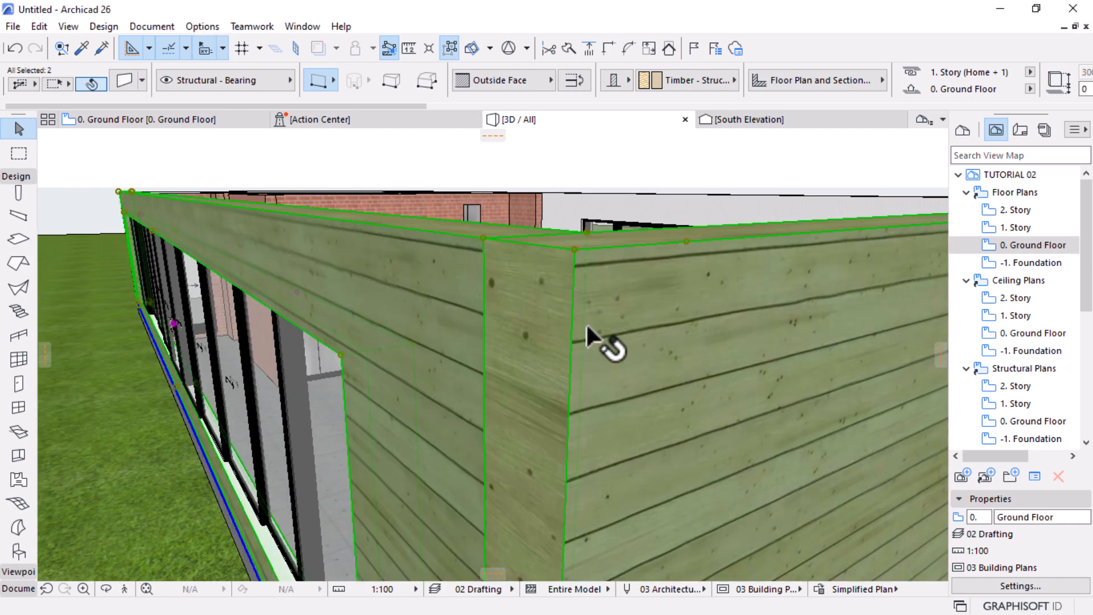
scroll(586, 322, down, 1)
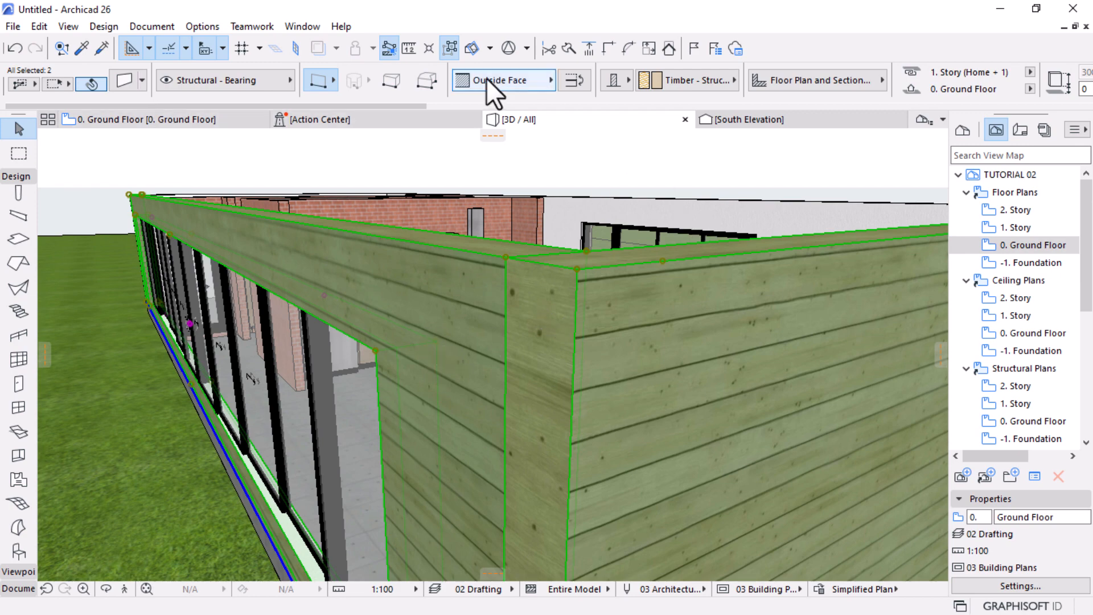
click(454, 50)
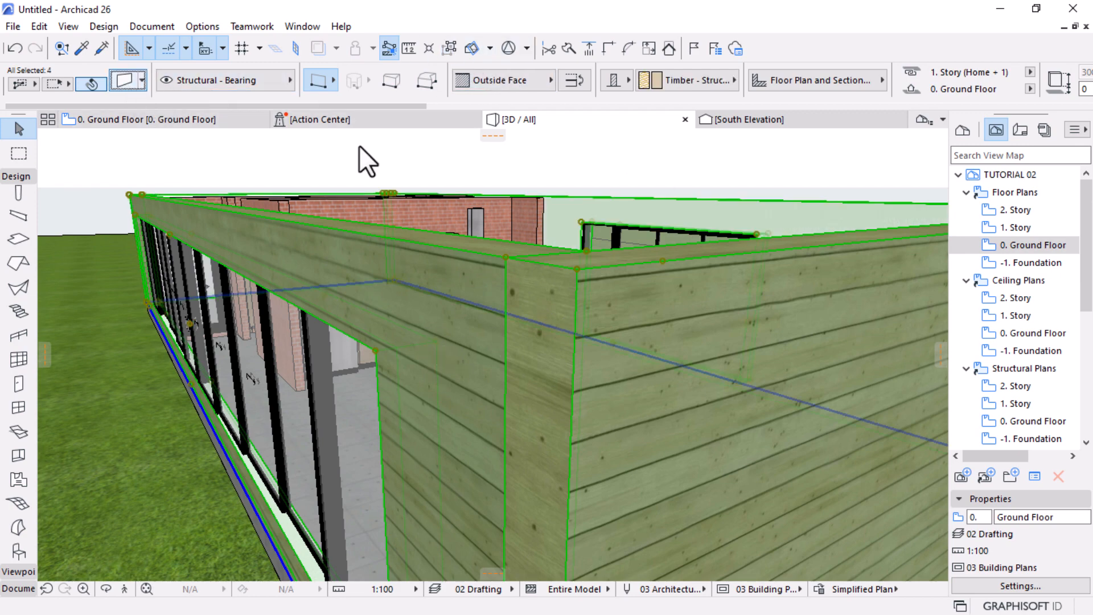
Override the edge surface of the four outer walls with Floorboards - 03 and clear the selection
key(ctrl+t)
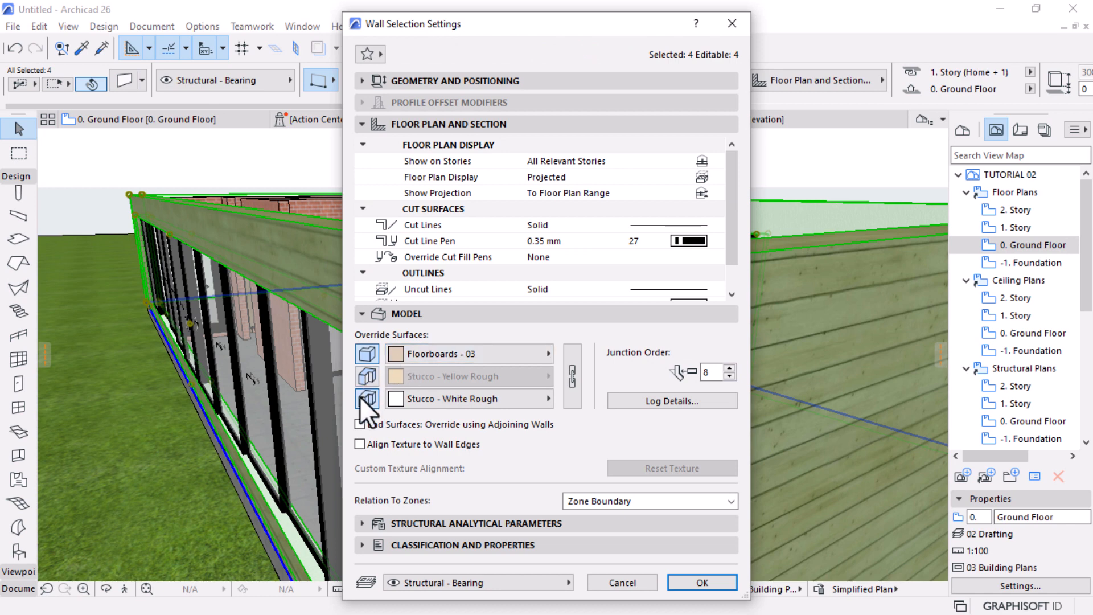
click(366, 377)
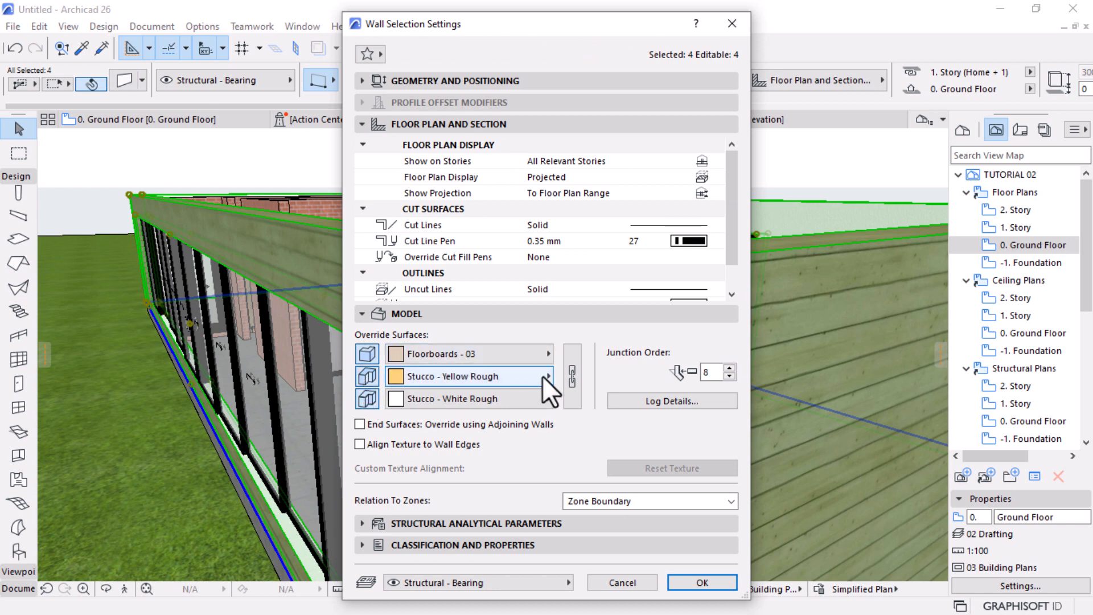
click(511, 374)
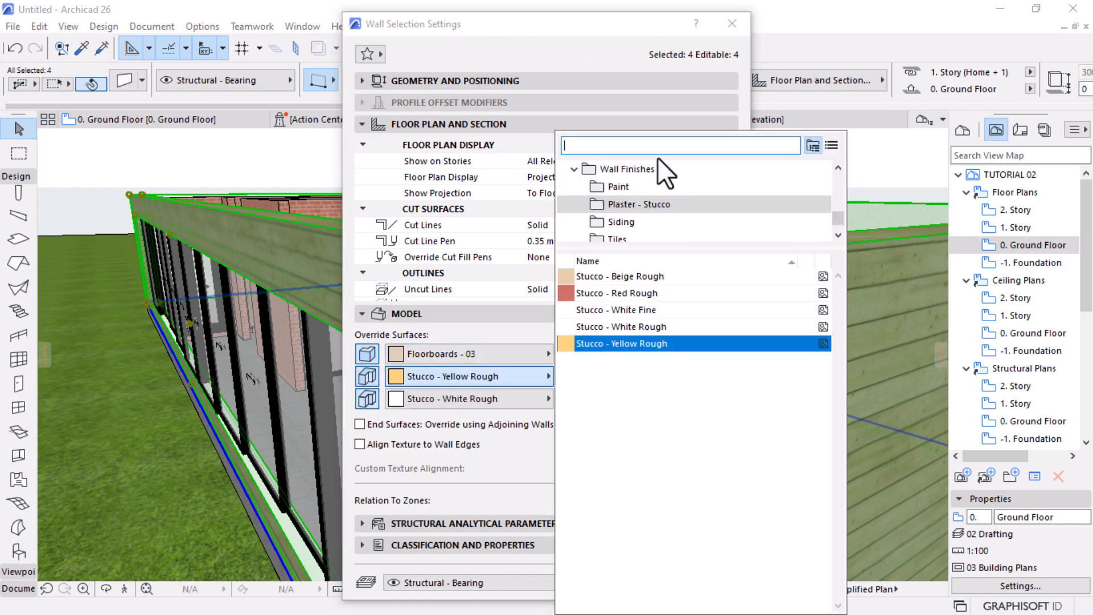
text(flo)
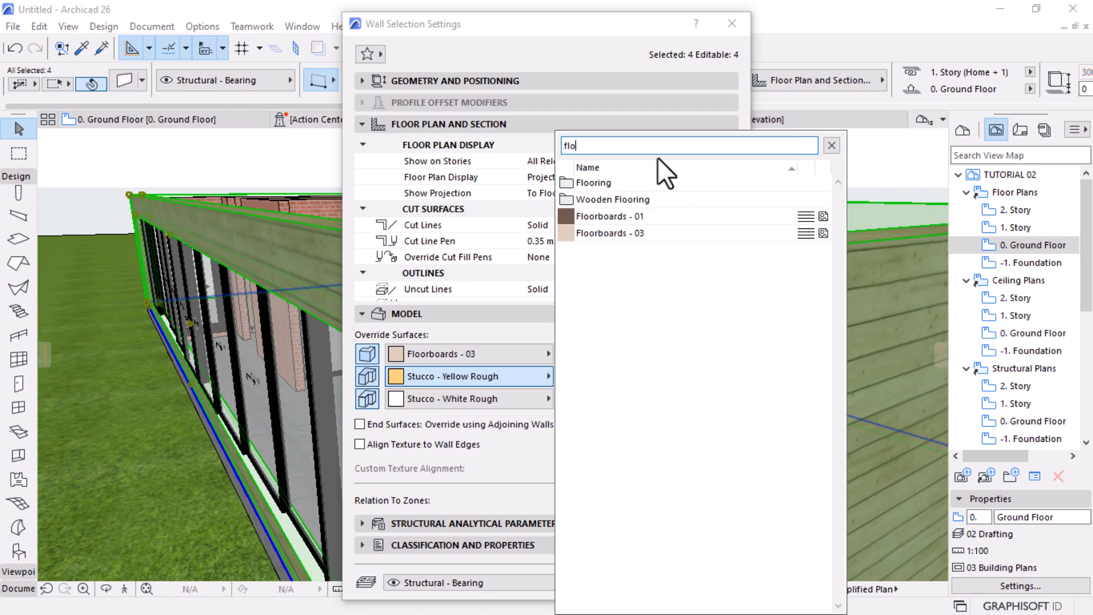
click(606, 231)
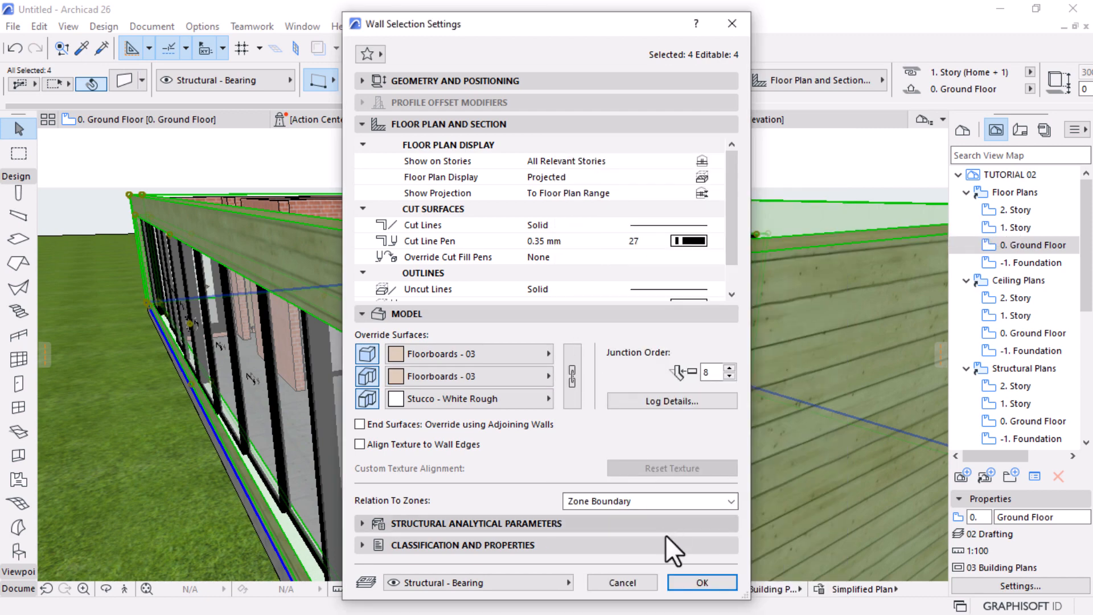
click(702, 583)
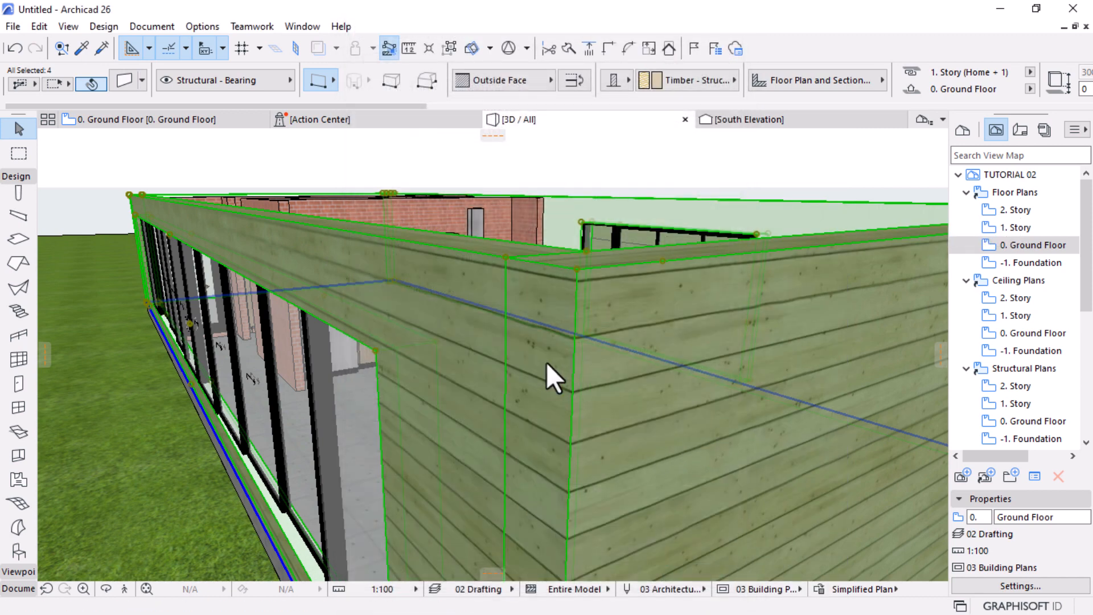
key(Escape)
scroll(637, 314, down, 3)
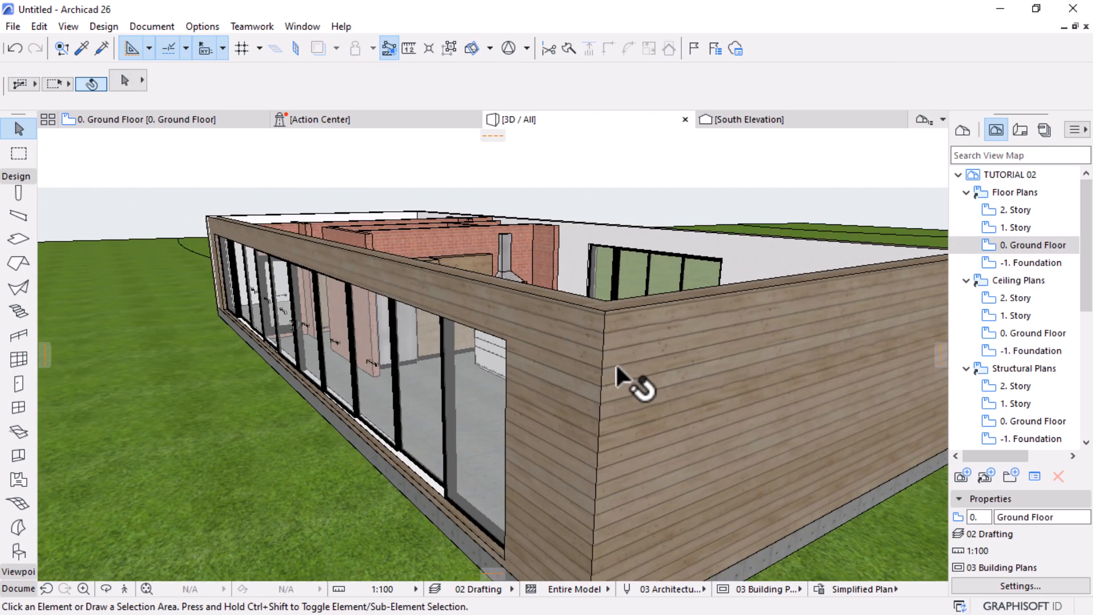
Enable the top and edge surface overrides for the ground floor slab and open the surface choices for its top
drag(616, 367, 371, 411)
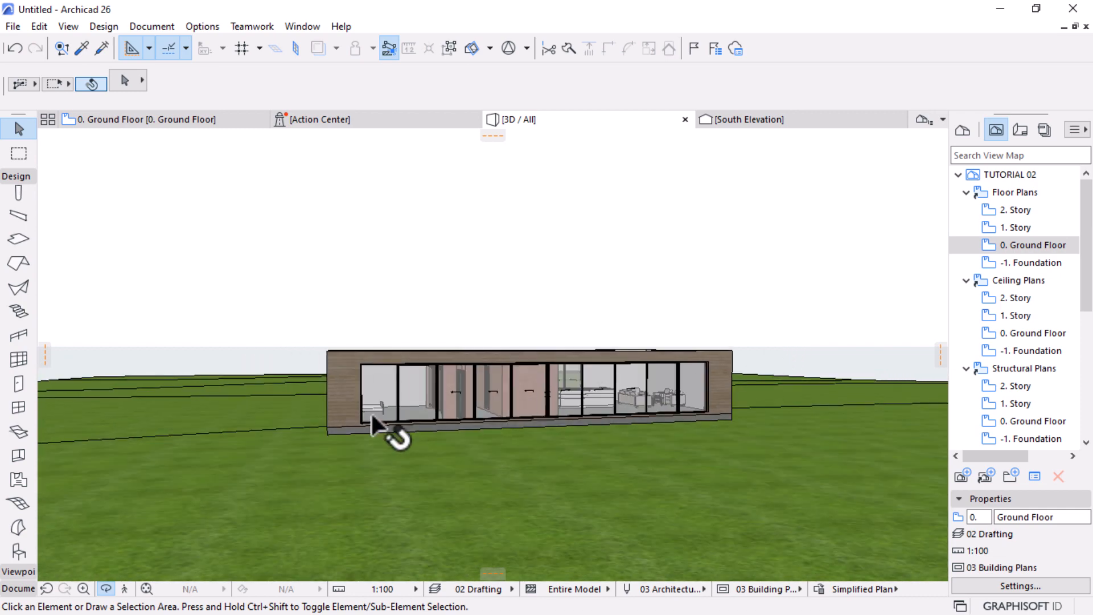
shift+middle_drag(370, 411, 402, 456)
scroll(380, 423, up, 6)
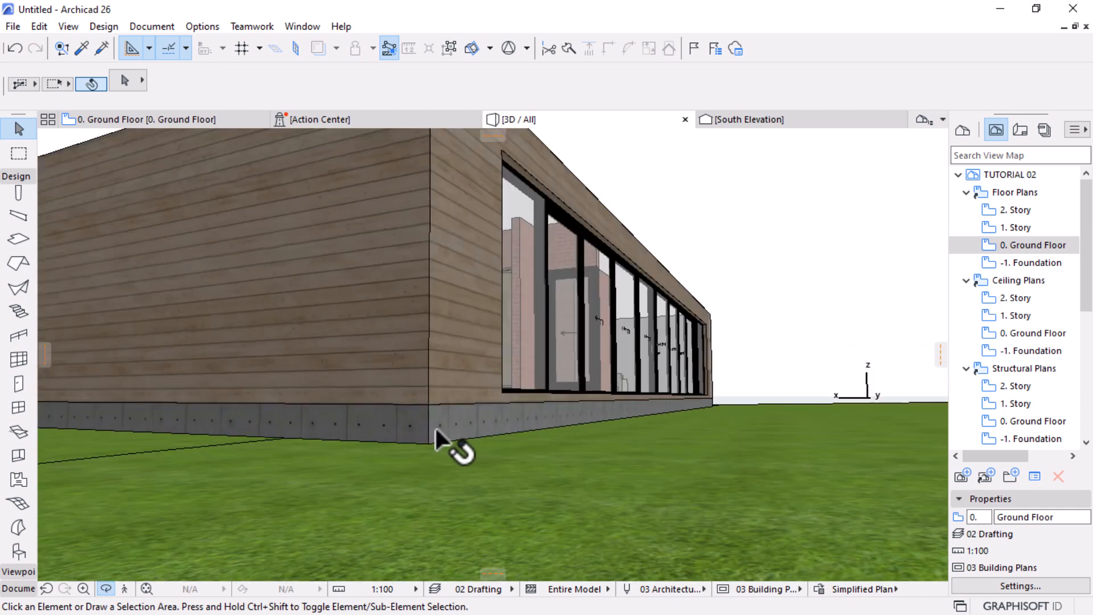
click(437, 431)
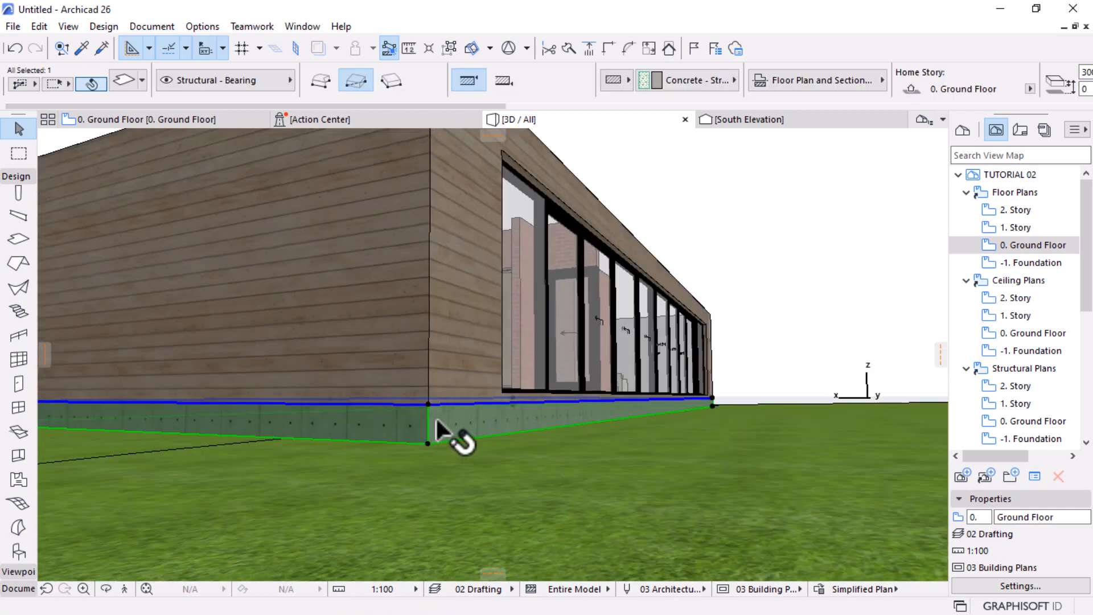
scroll(436, 421, up, 1)
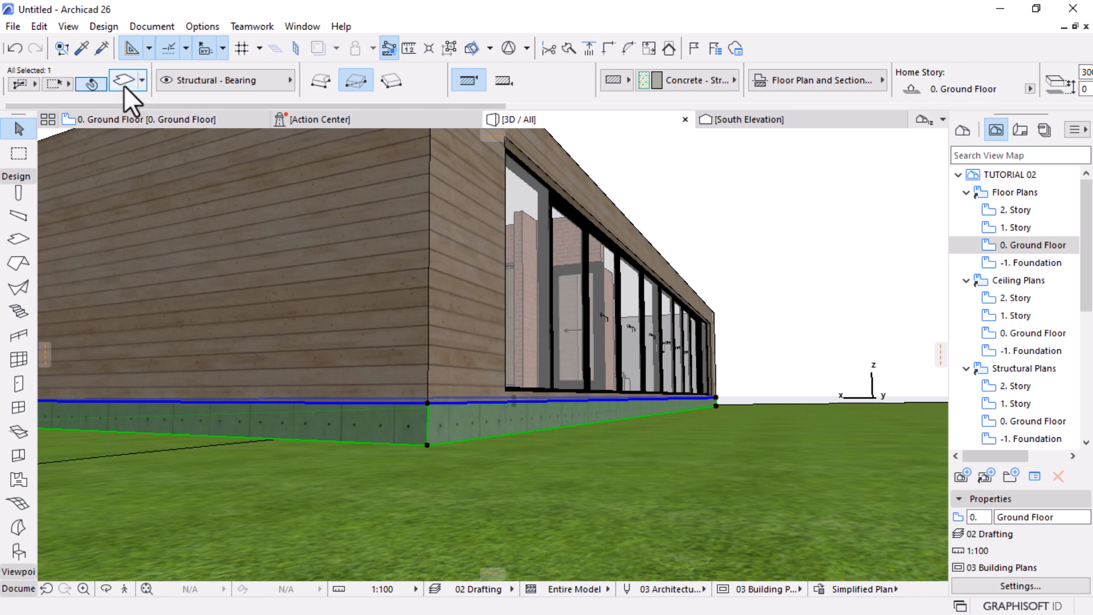
click(124, 86)
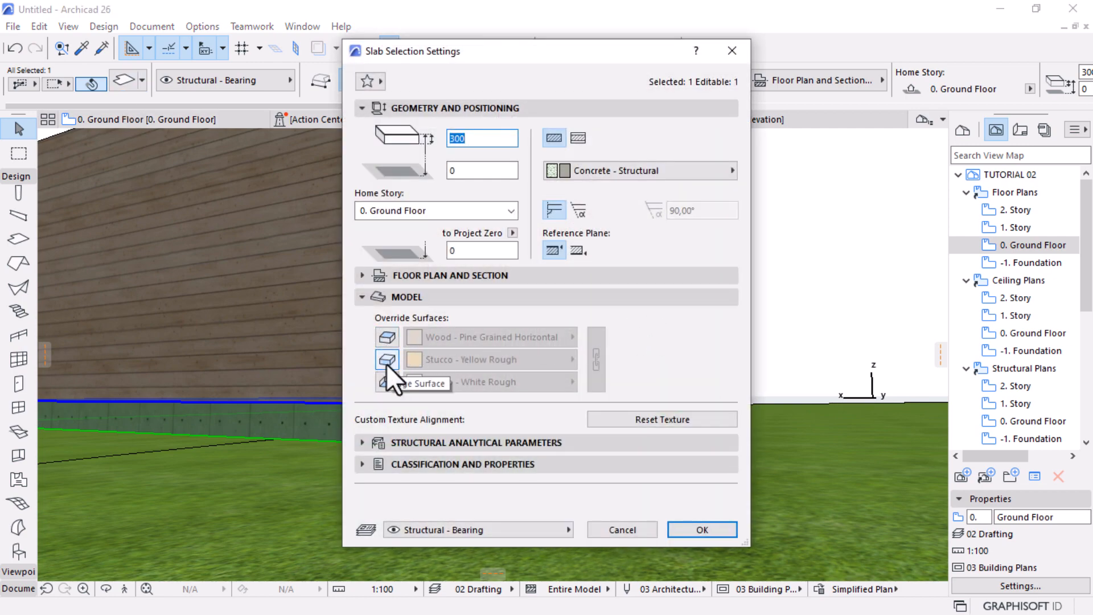
click(386, 364)
click(392, 343)
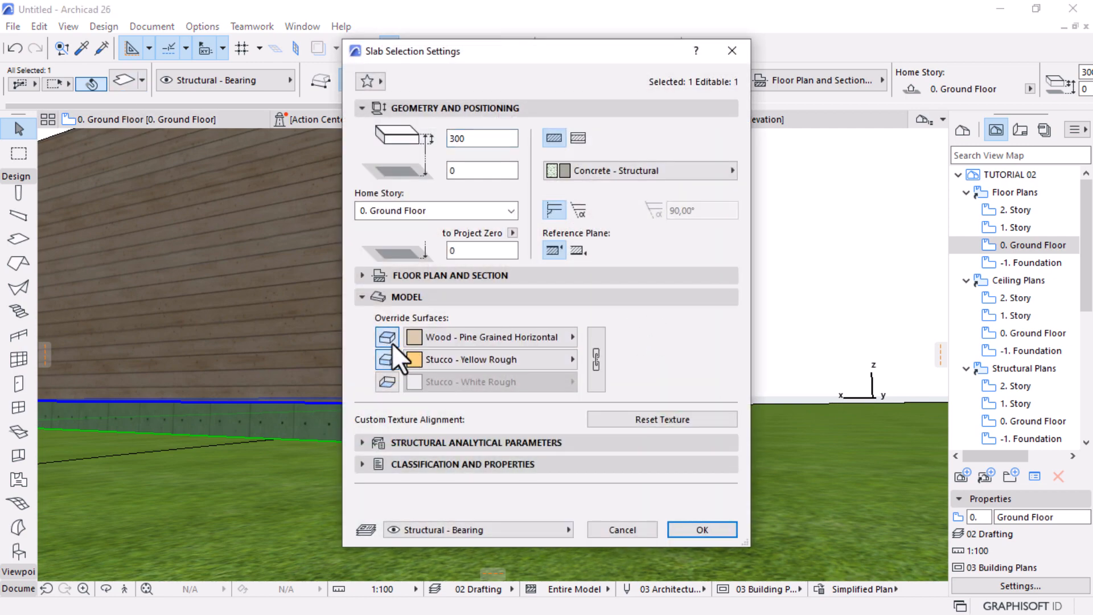
click(516, 336)
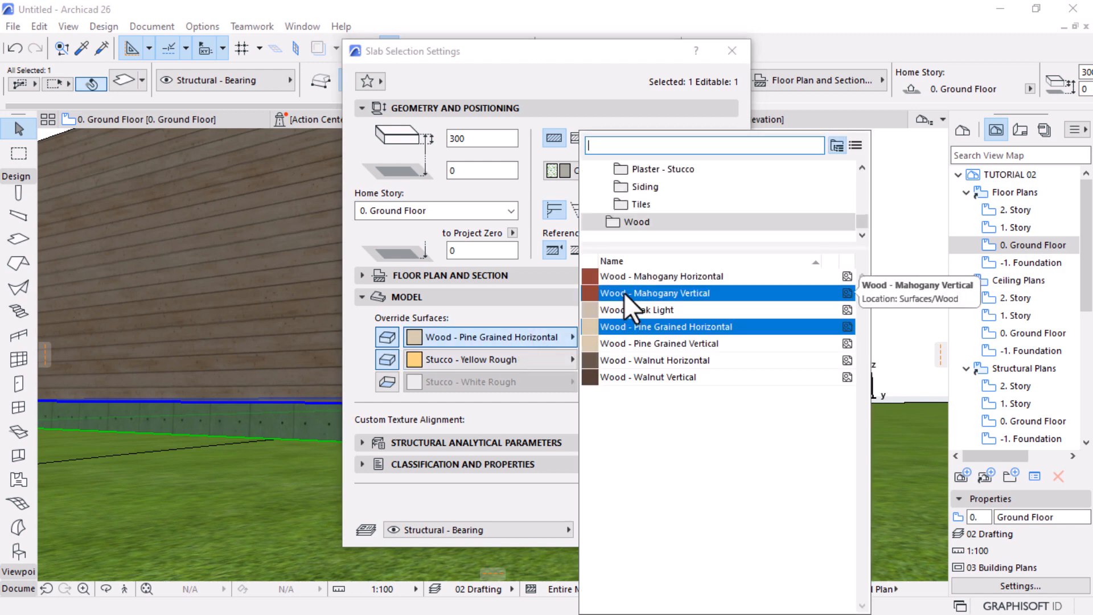
text(timber)
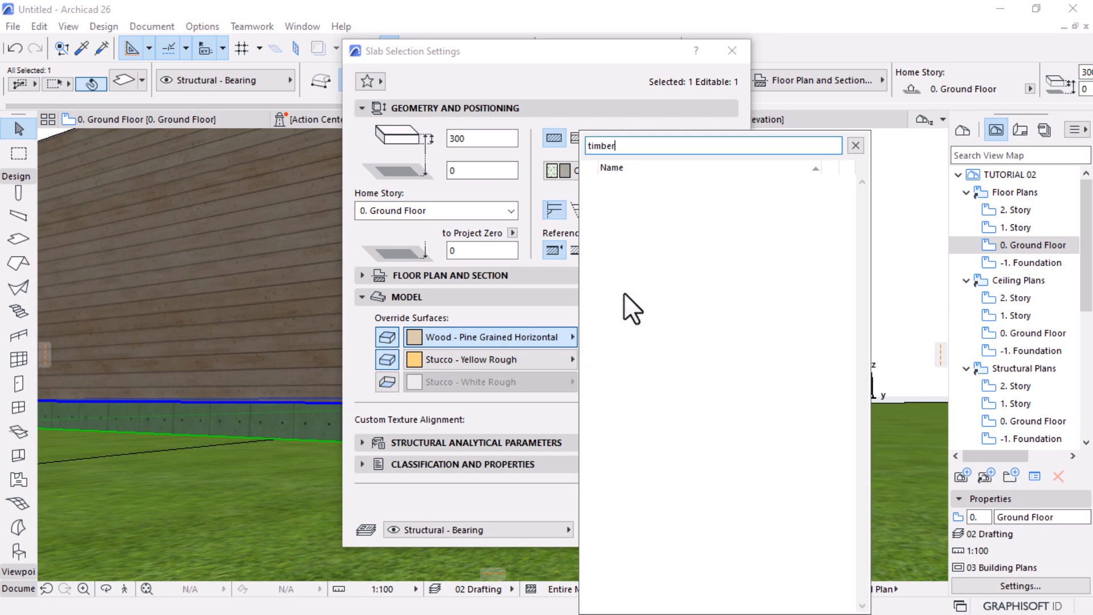
key(BackSpace)
key(BackSpace)
key(BackSpace)
key(BackSpace)
key(BackSpace)
key(BackSpace)
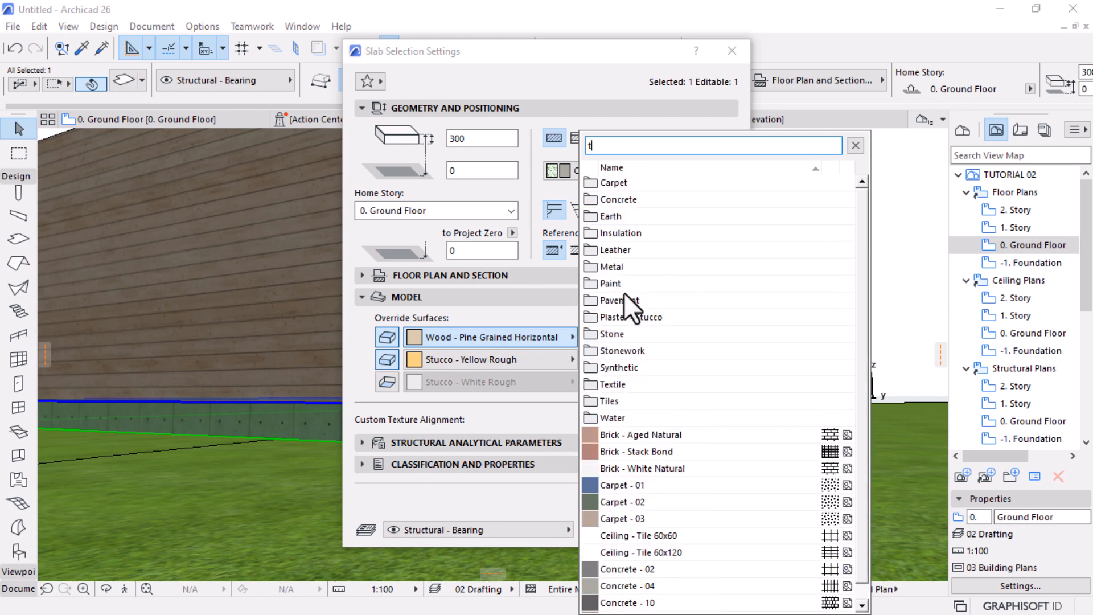
Set the slab's top surface to Floorboards - 03 from Wooden Flooring and link the overrides so its edges match
text(wood)
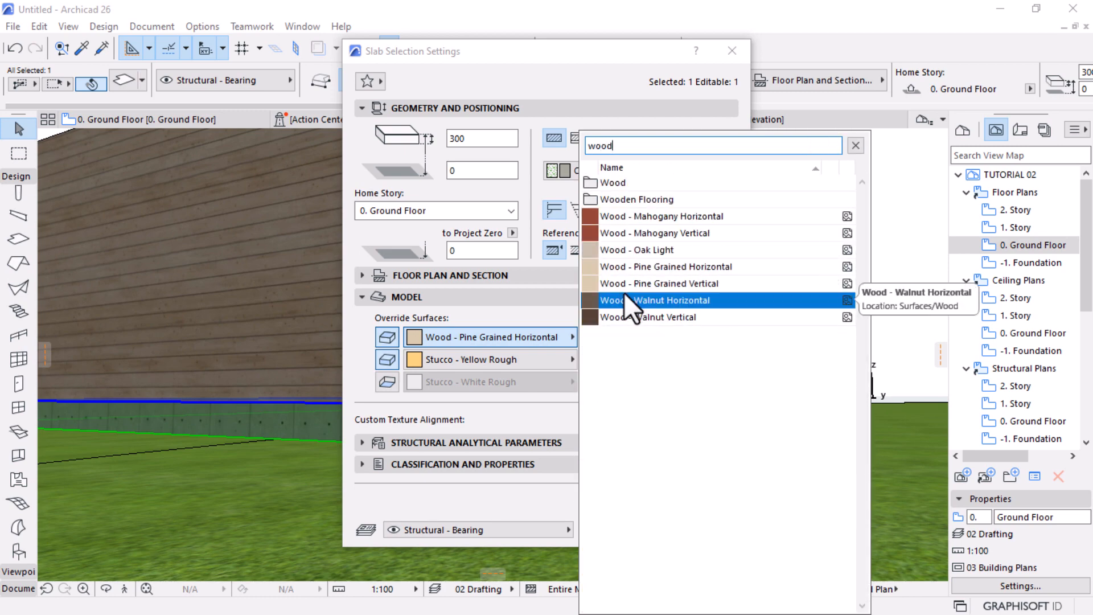
double_click(611, 201)
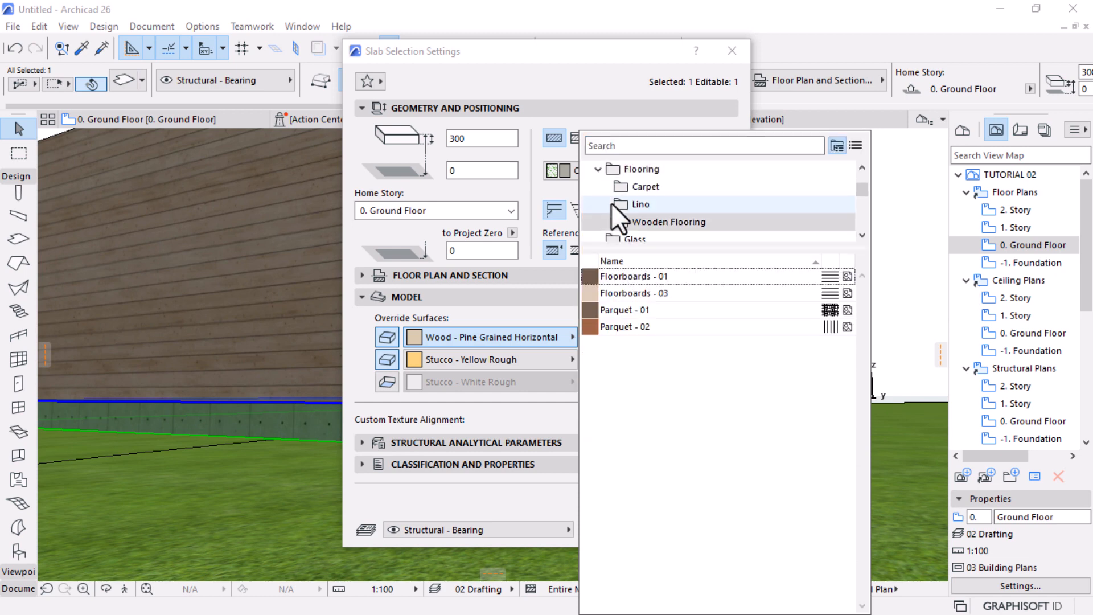
click(619, 330)
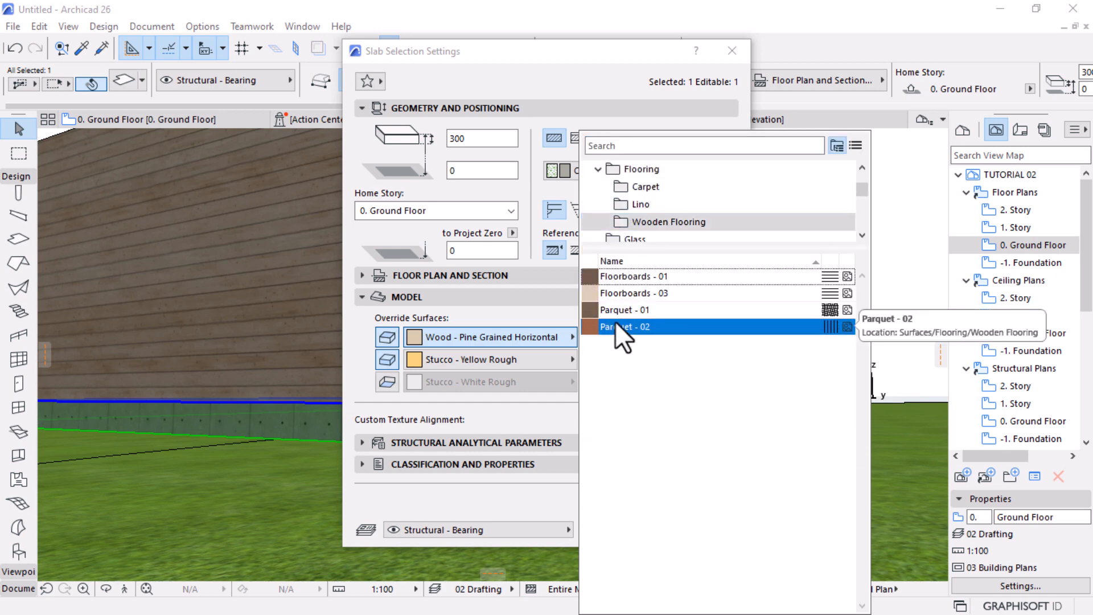
click(609, 295)
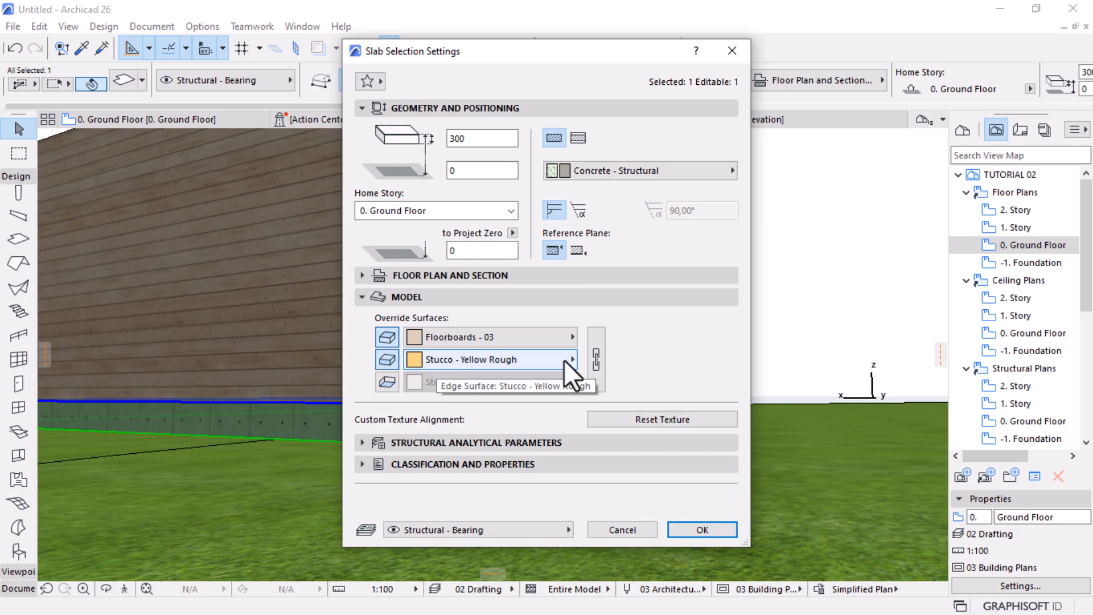
click(596, 359)
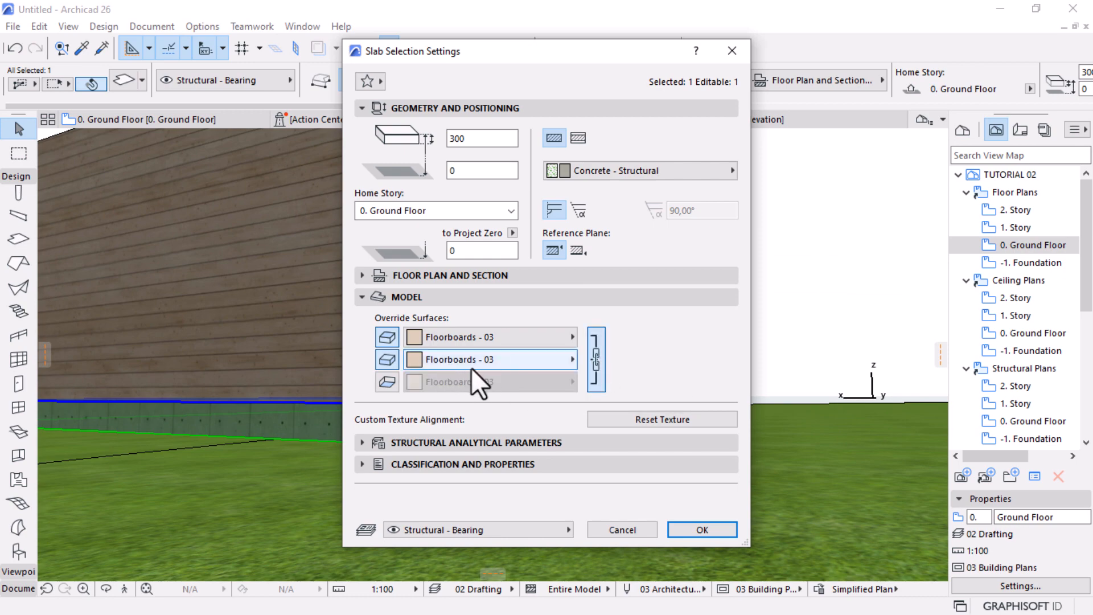
click(723, 532)
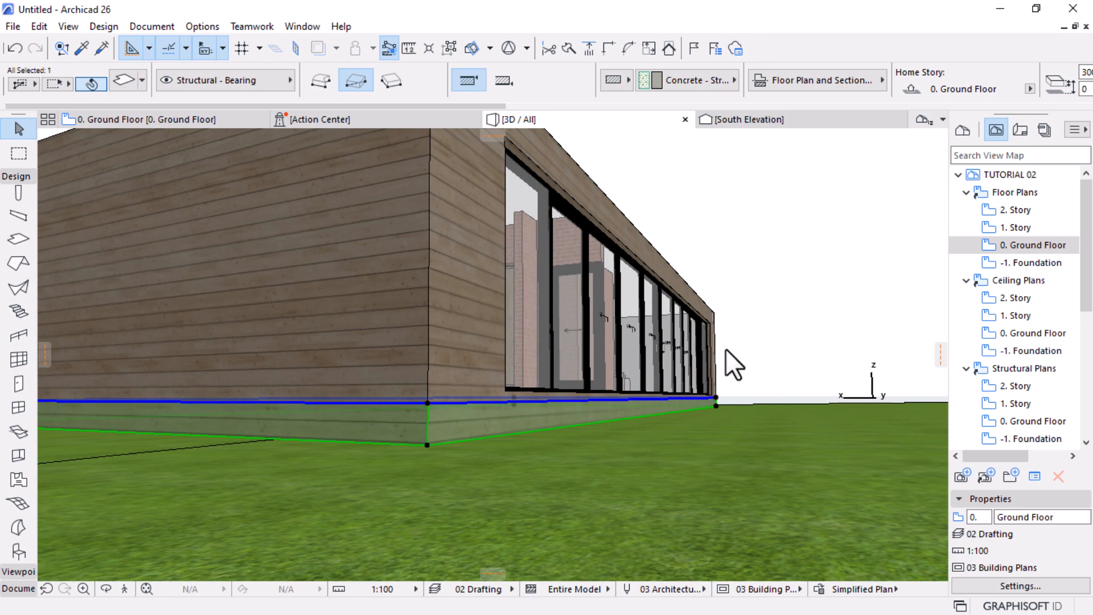
Deselect the floor slab and select the eight brick interior walls around the bathroom, kitchen and wardrobes
click(890, 293)
shift+middle_drag(751, 413, 701, 482)
scroll(577, 244, up, 5)
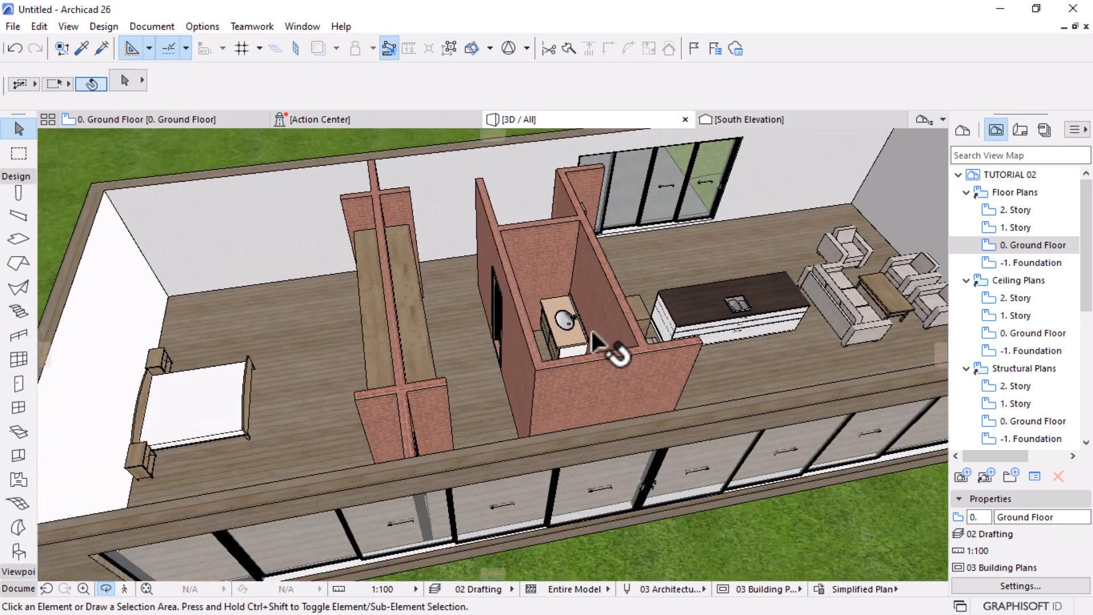
click(597, 378)
shift+click(612, 312)
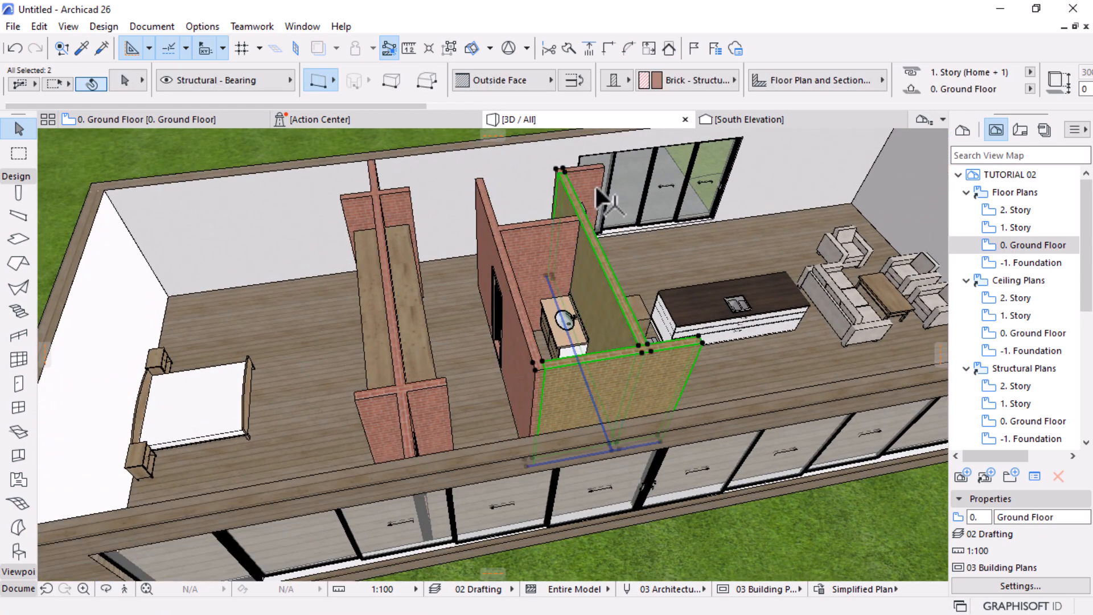
shift+click(595, 187)
shift+click(556, 224)
shift+click(514, 362)
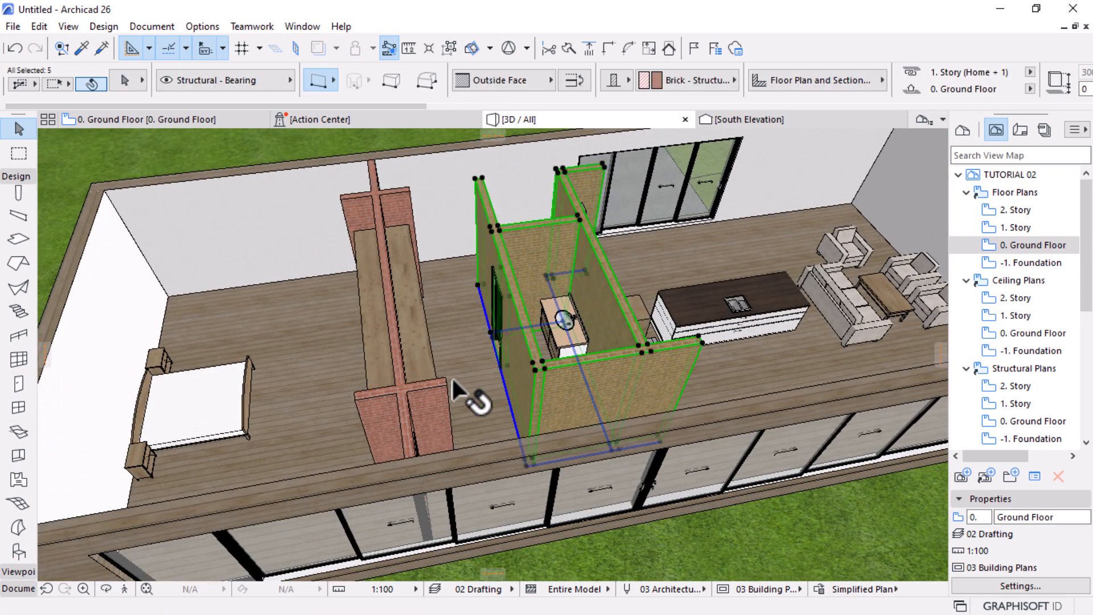
shift+click(422, 386)
shift+click(410, 367)
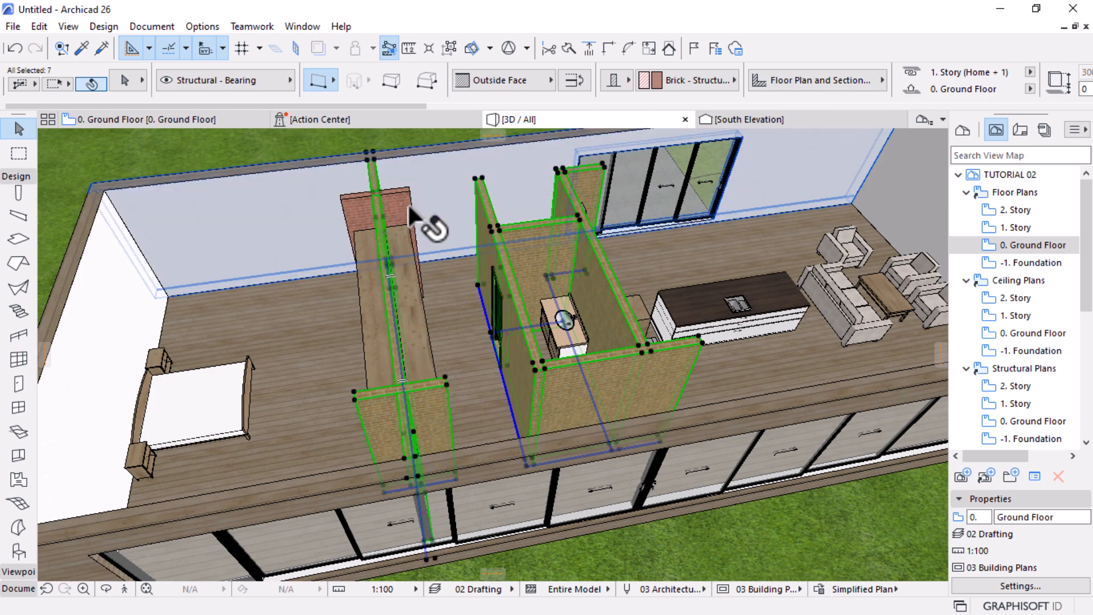
shift+click(407, 201)
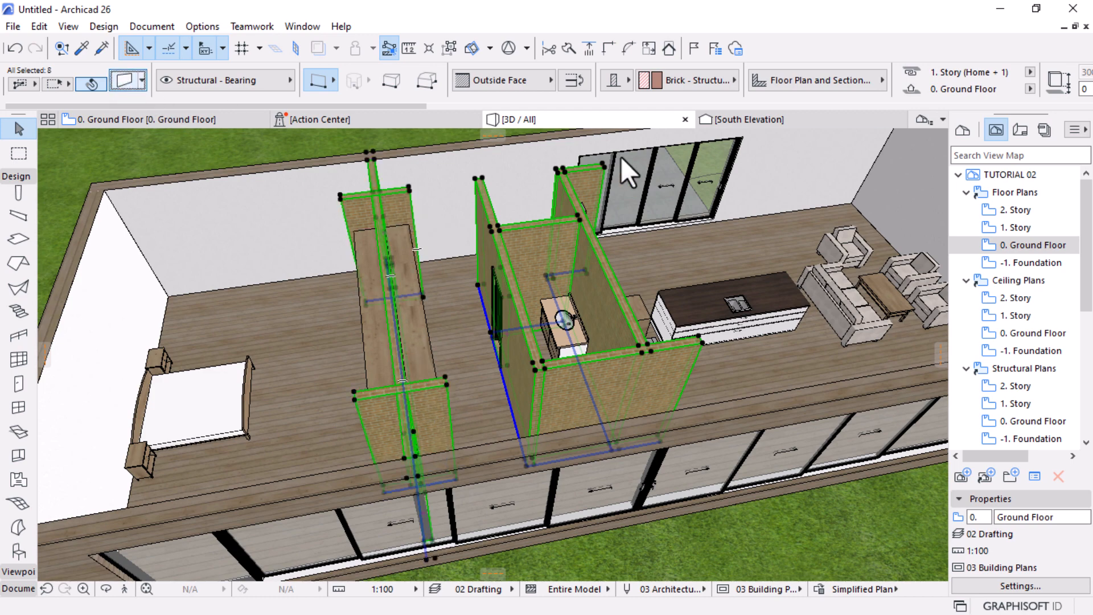
Enable and link all three surface overrides of the selected interior walls and set them to Stucco - White Rough
key(ctrl+t)
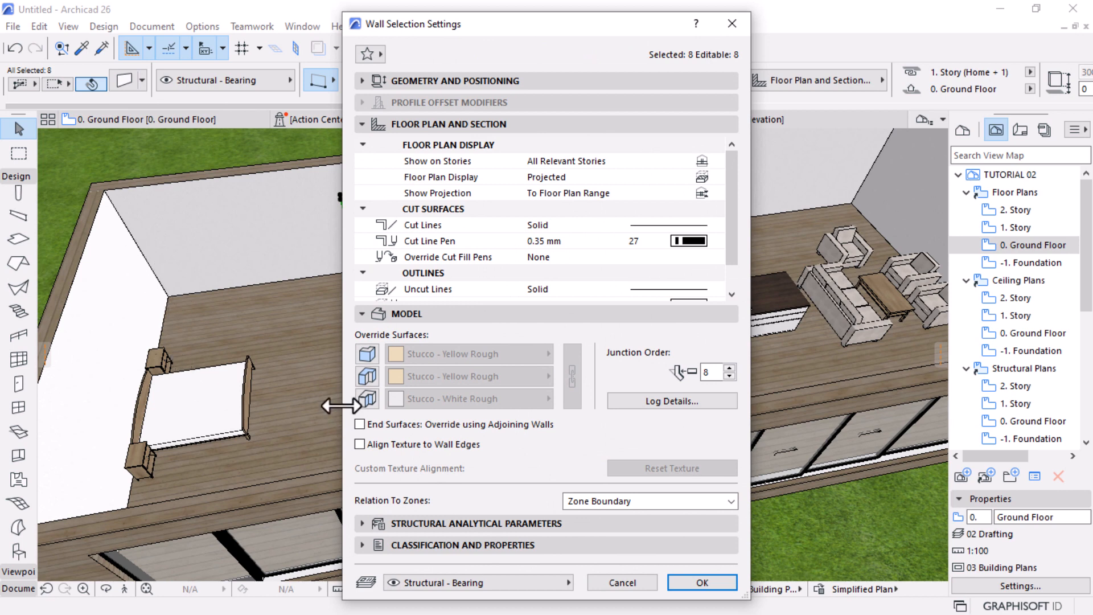
click(370, 358)
click(368, 378)
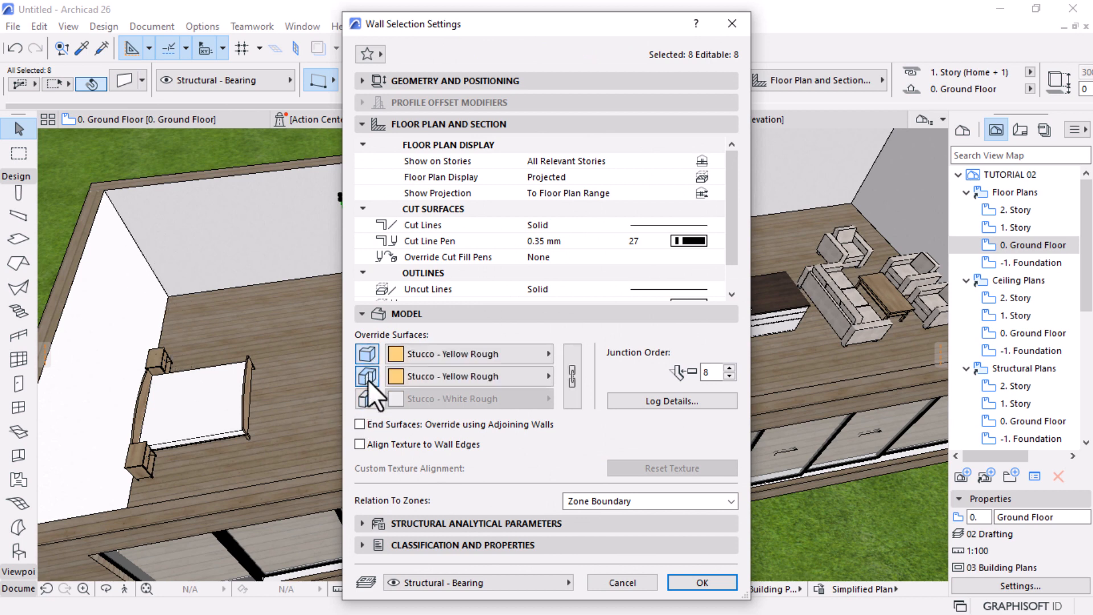
click(367, 401)
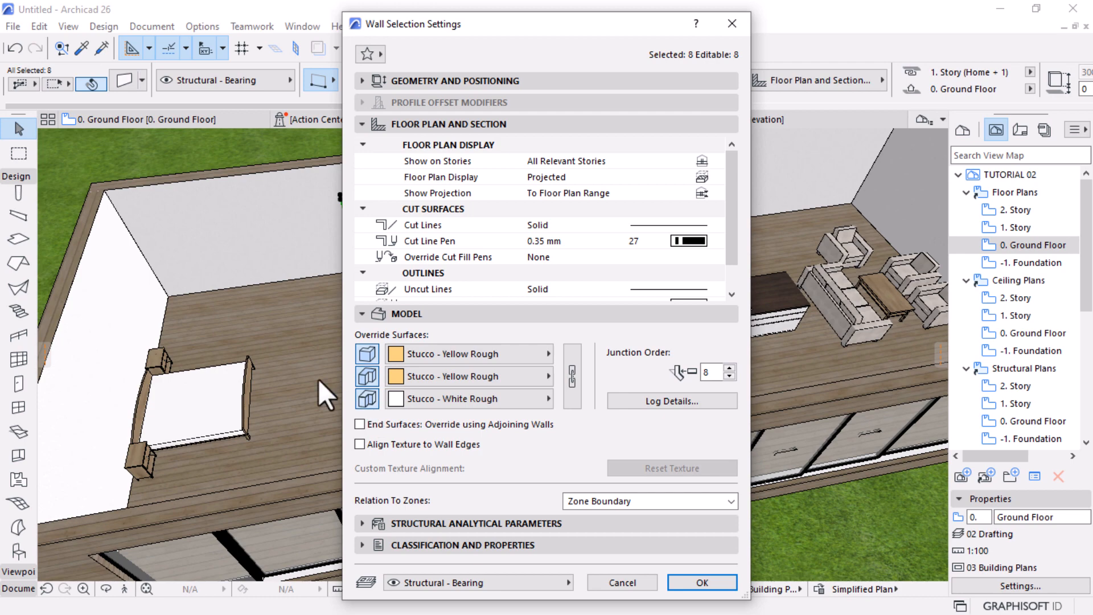
click(570, 378)
click(493, 357)
text(s)
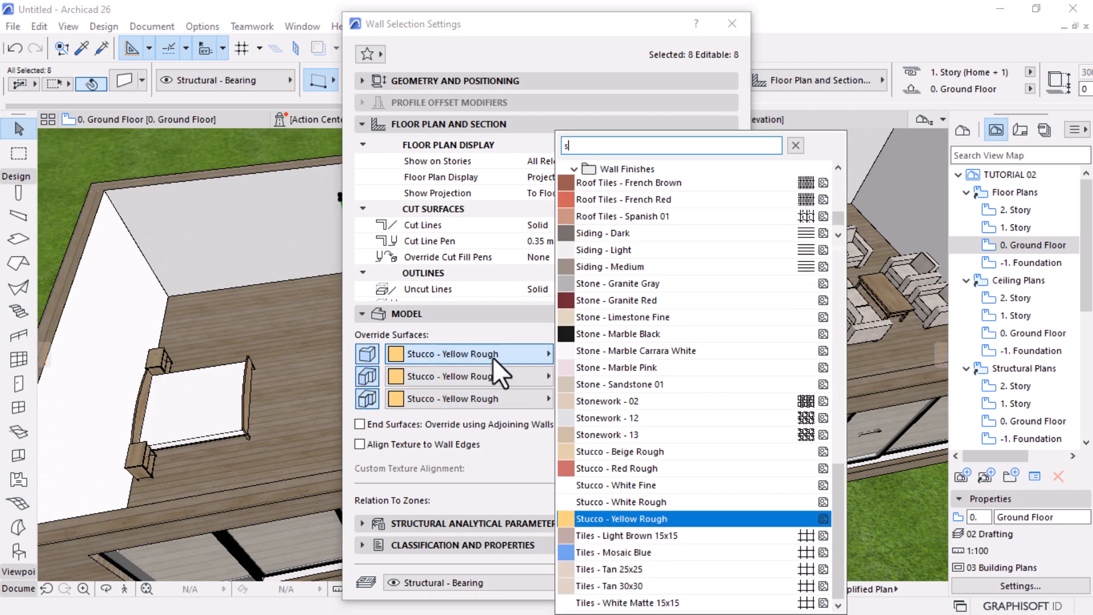
text(tu)
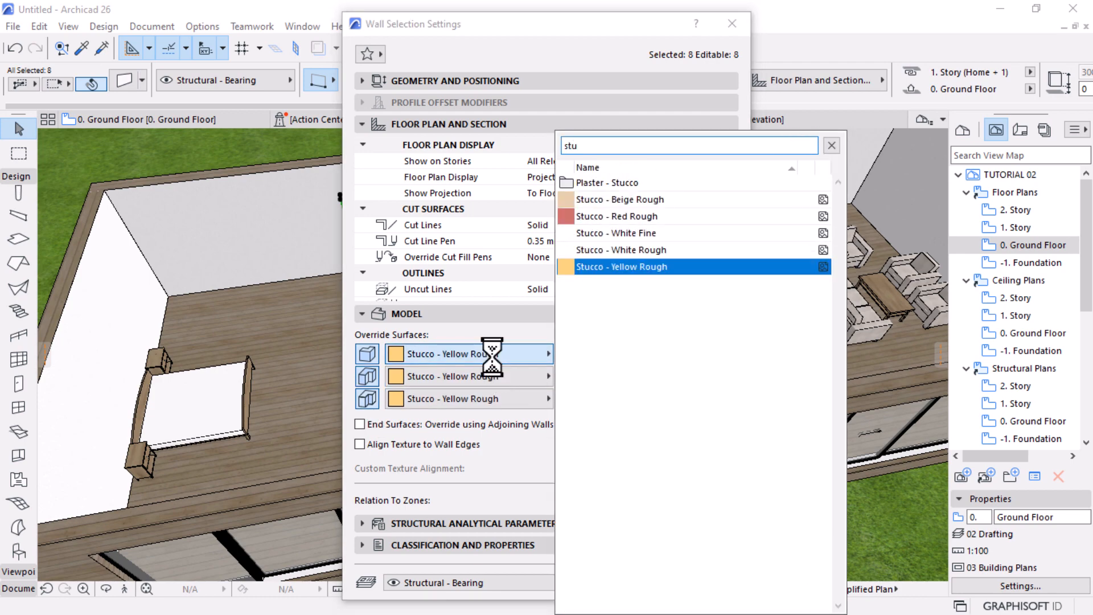
click(652, 250)
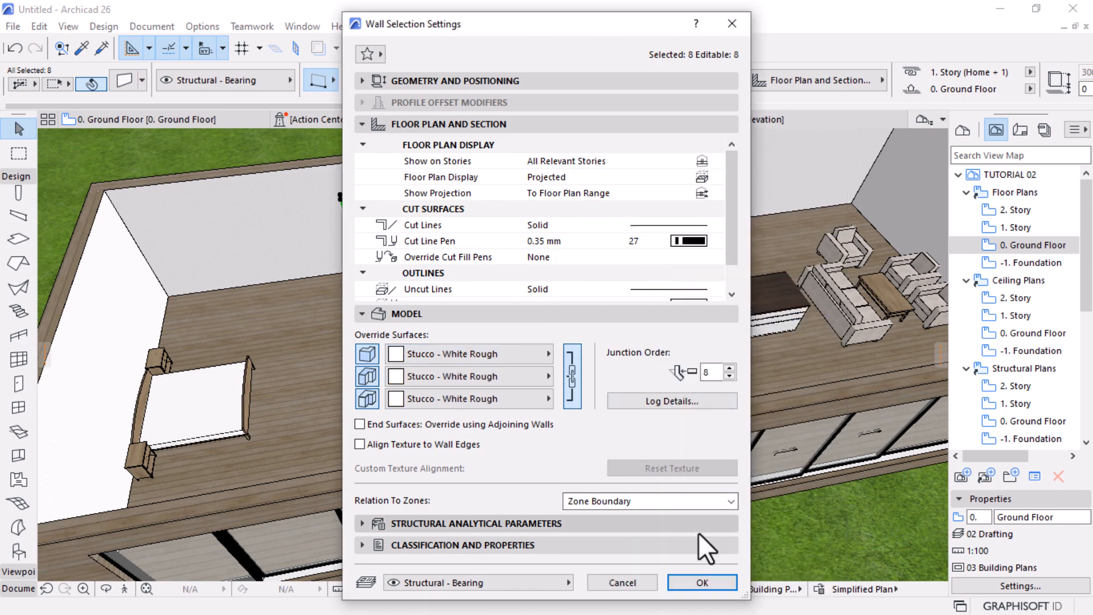
click(701, 582)
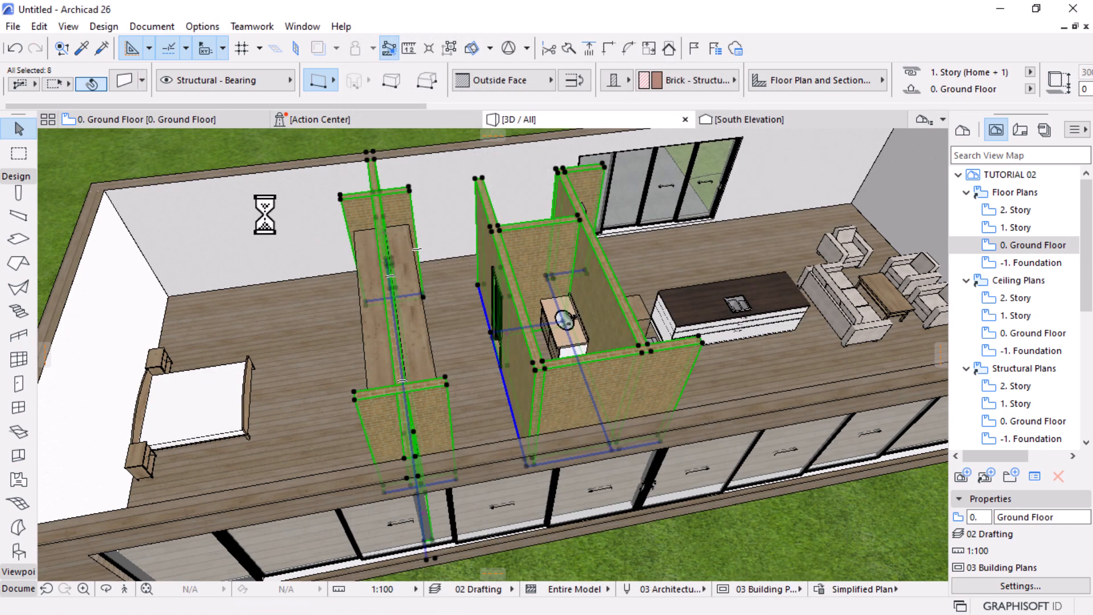
Check the surface overrides in the four outer walls' settings, leaving them as they are, and clear the selection
click(190, 176)
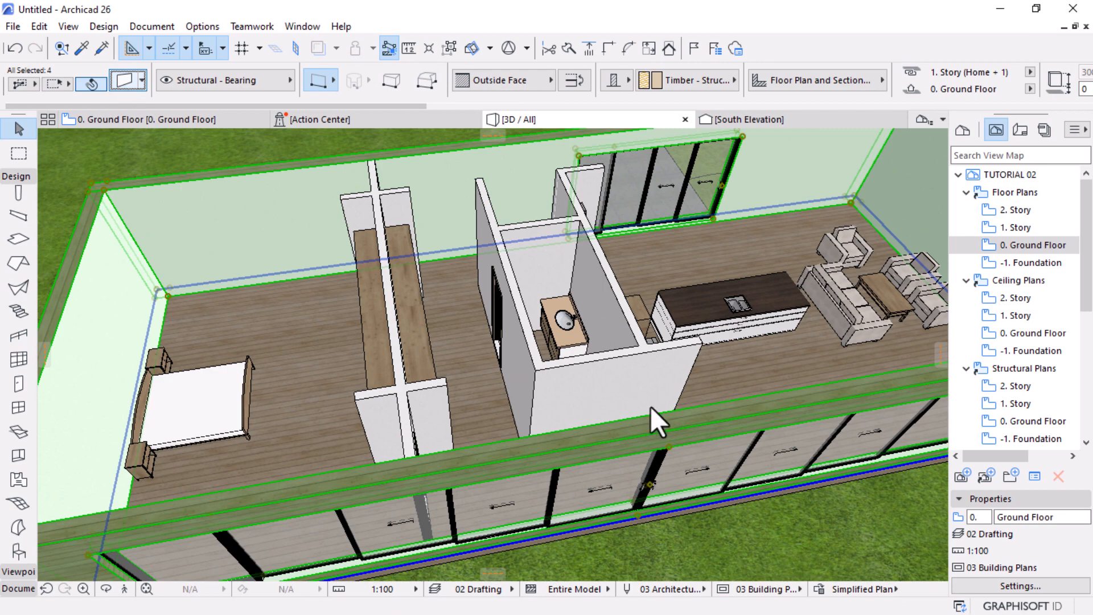
double_click(632, 416)
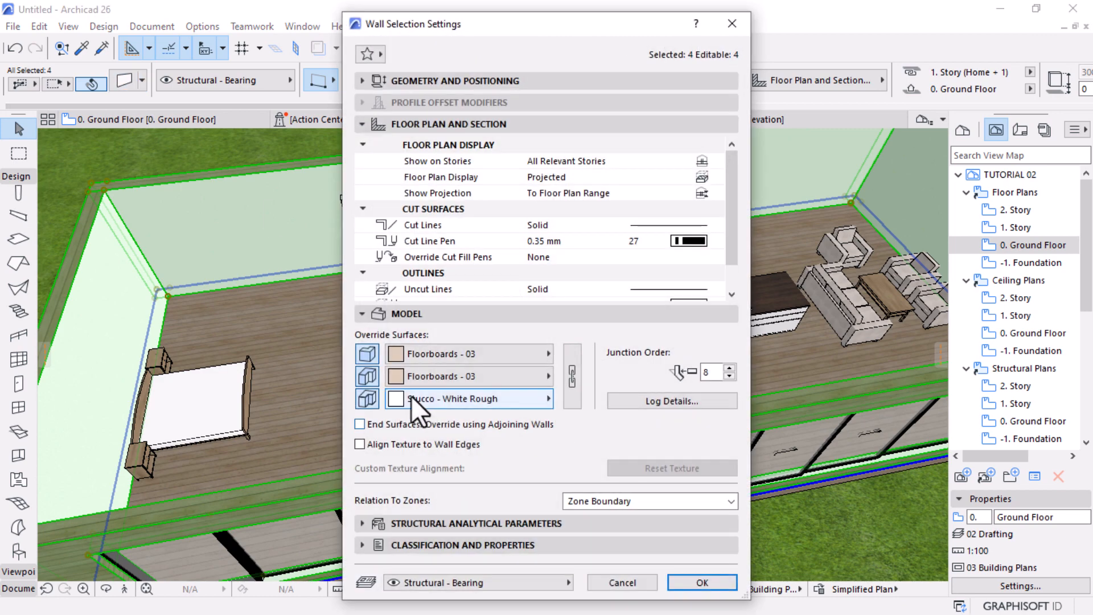
click(629, 586)
key(Escape)
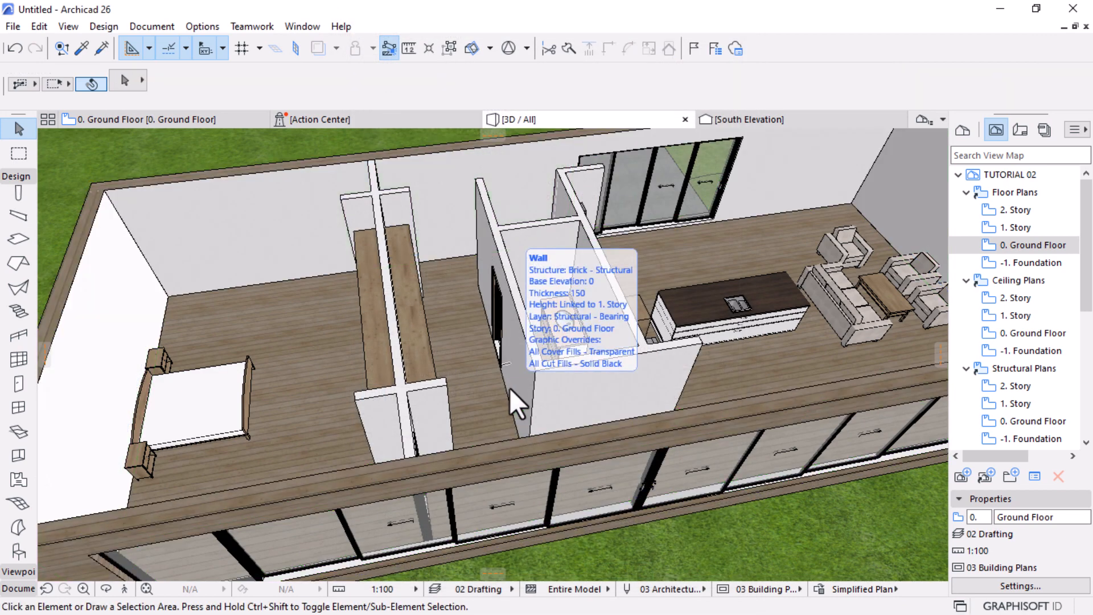
Select the group of eight wardrobes along the bedroom partition and turn on Suspend Groups
scroll(510, 388, down, 4)
shift+middle_drag(466, 377, 589, 357)
scroll(457, 316, up, 3)
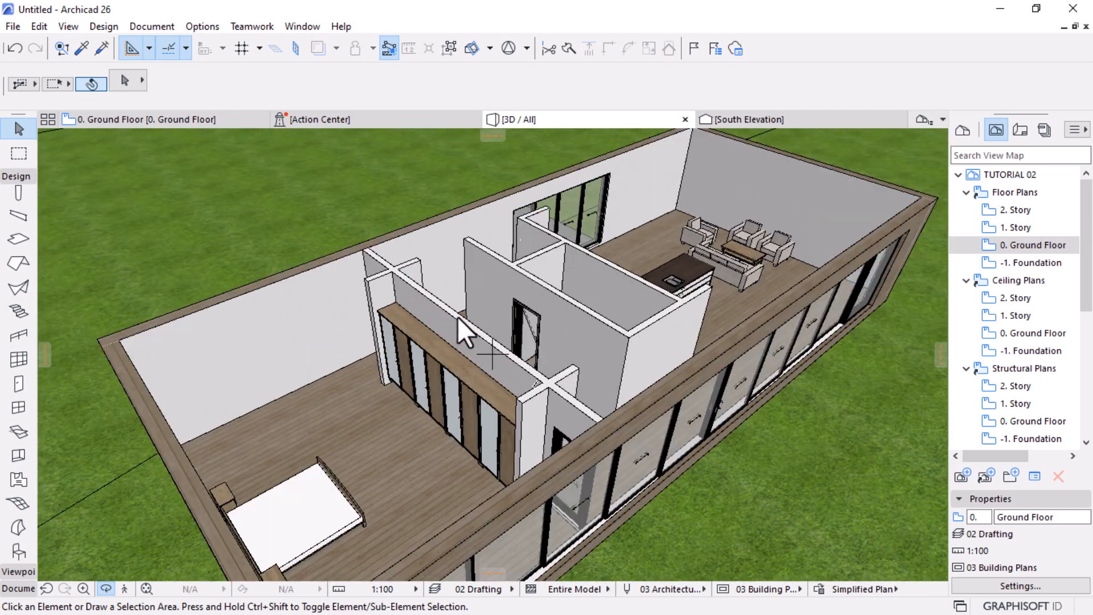
scroll(456, 316, up, 8)
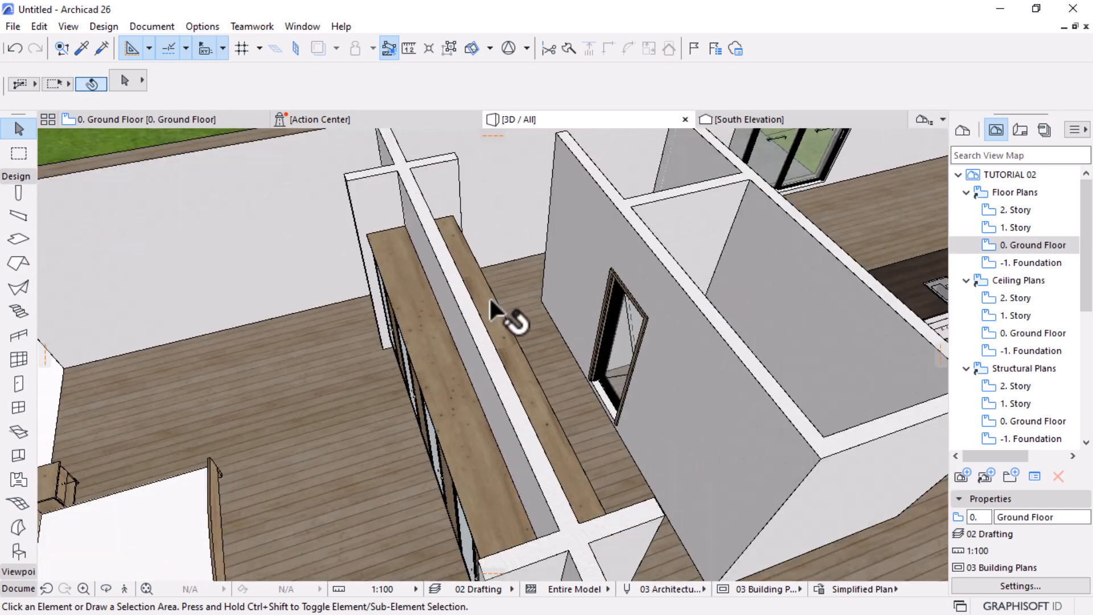
click(490, 296)
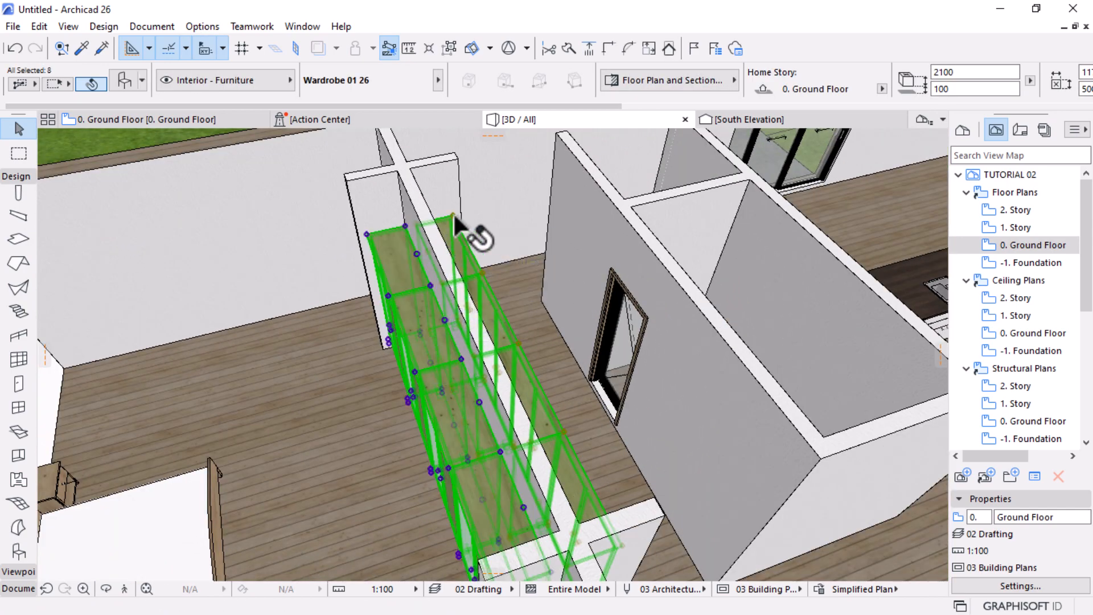
click(449, 49)
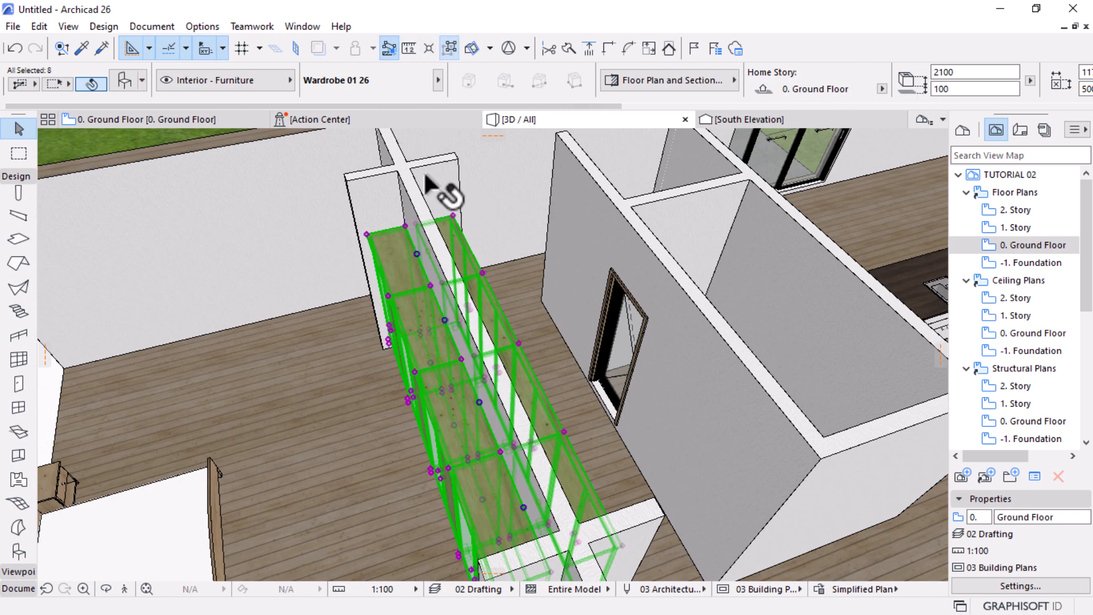
Stretch the height of the selected wardrobes to 2900 mm, up to the top of the adjoining walls
click(453, 215)
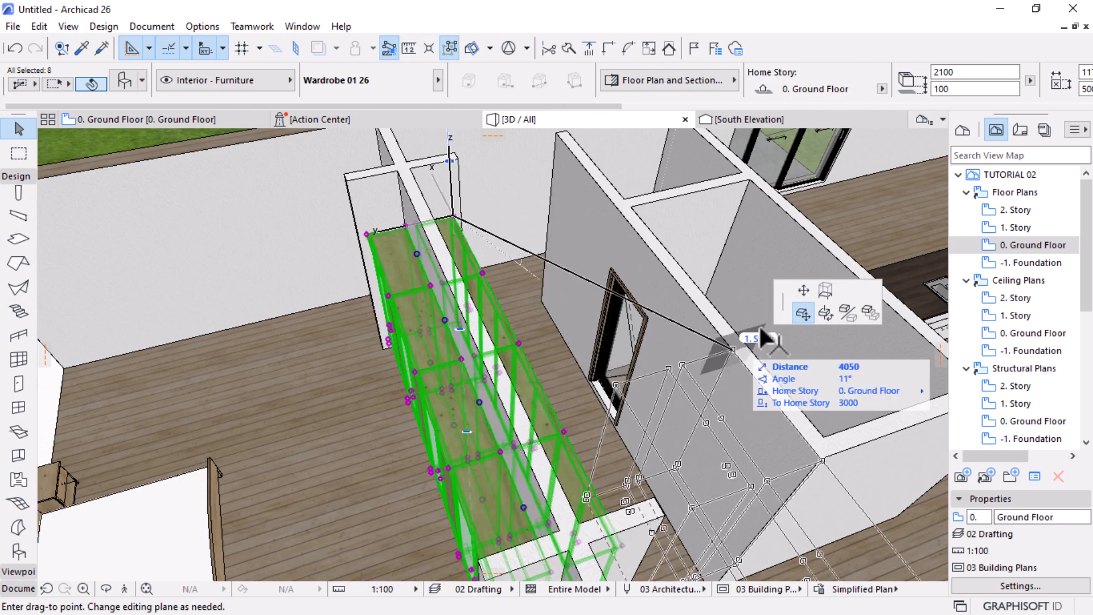
click(460, 161)
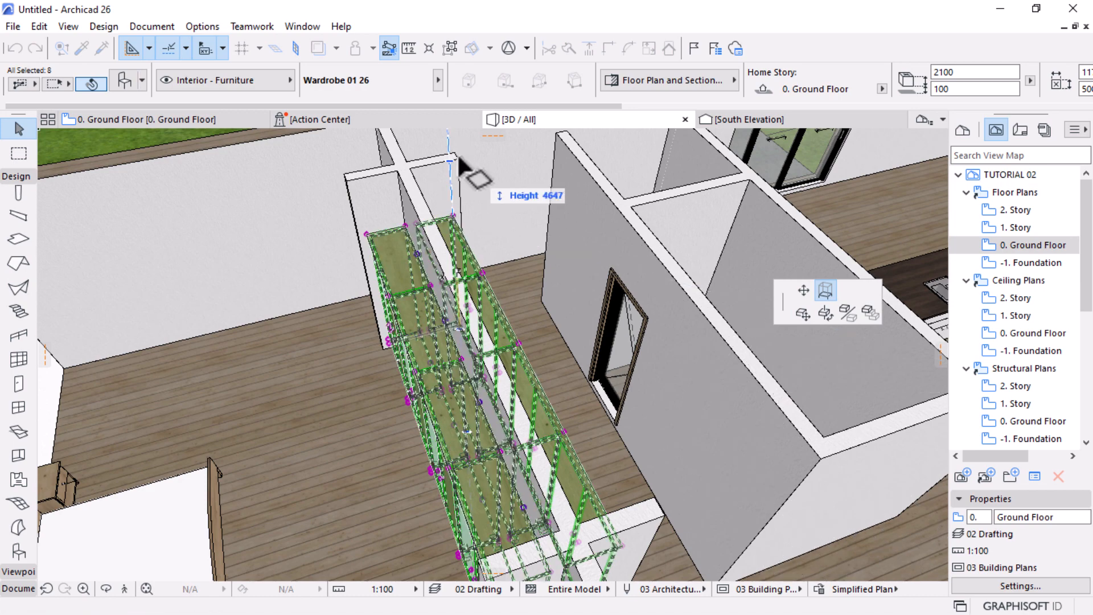
click(459, 157)
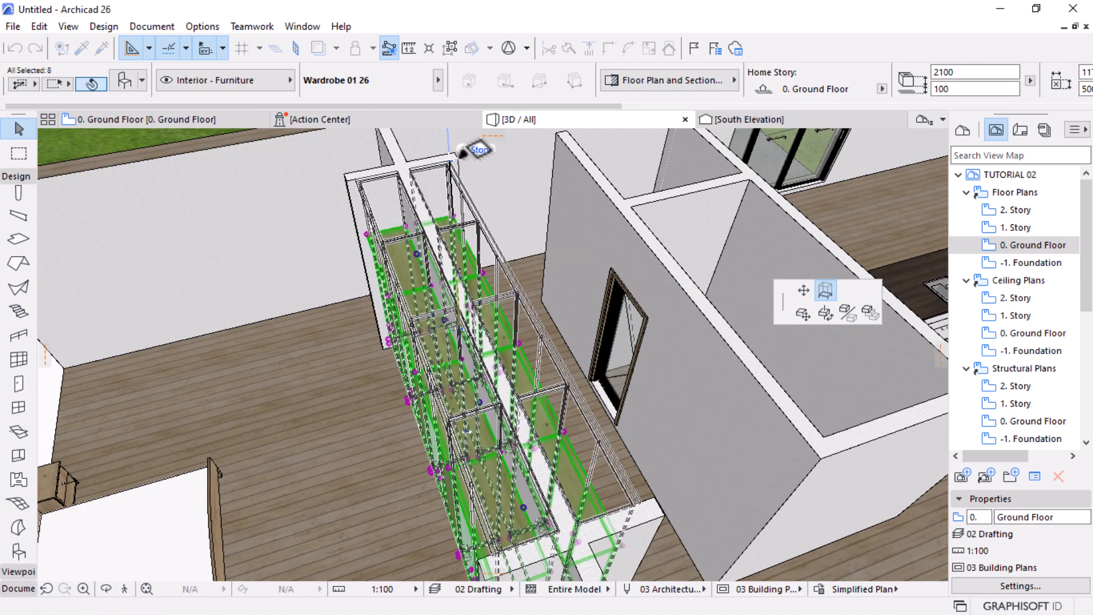
scroll(510, 276, down, 3)
scroll(510, 276, down, 3)
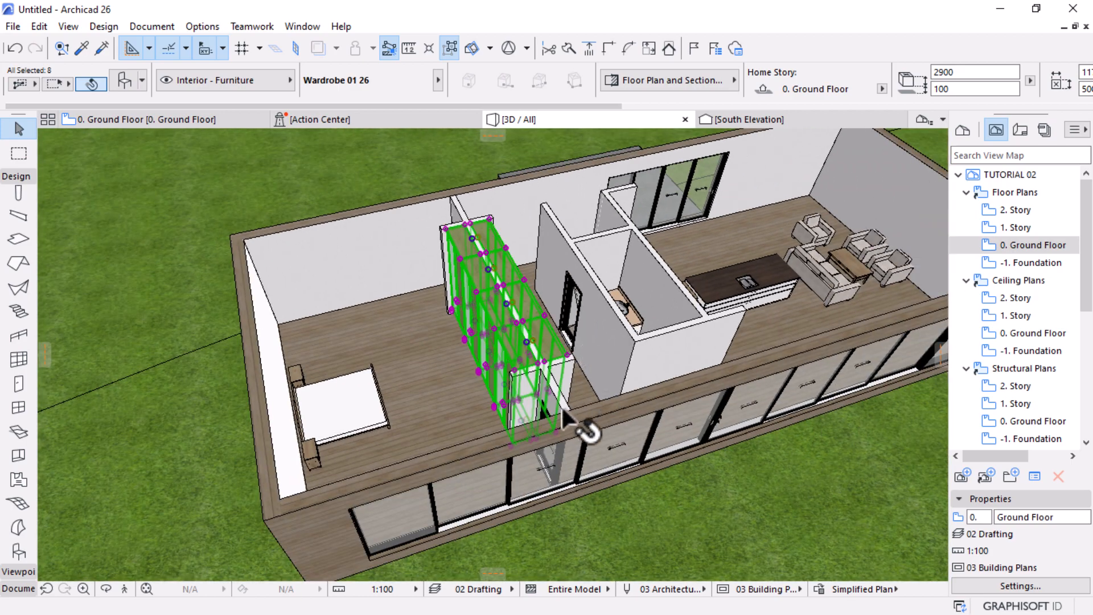
Rename the 1. Story floor plan view to Roof
shift+middle_drag(562, 409, 575, 388)
scroll(578, 373, down, 3)
click(1019, 227)
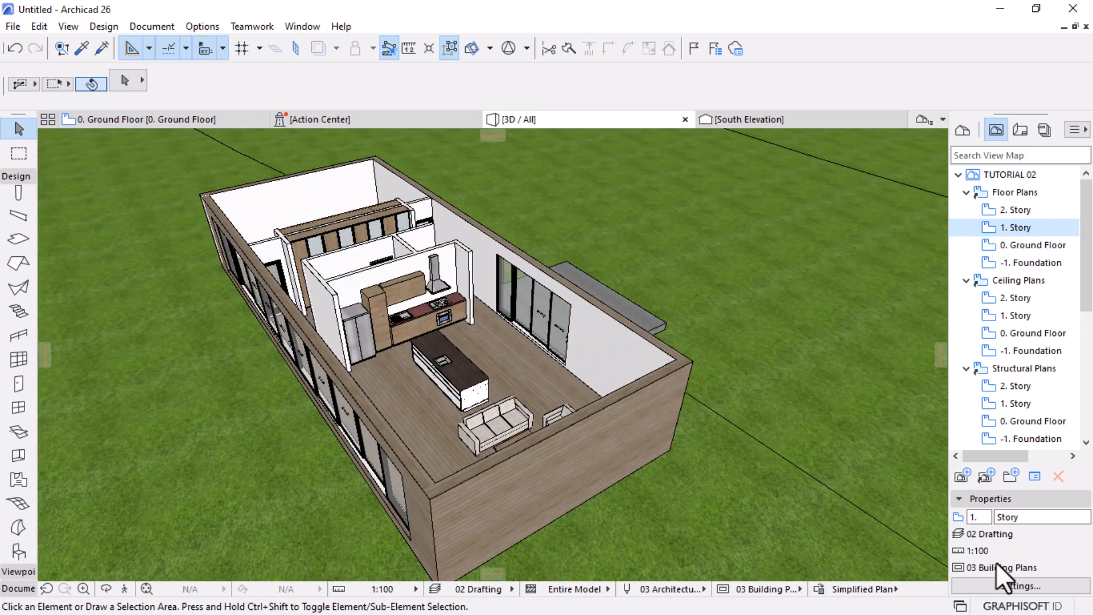
click(1037, 519)
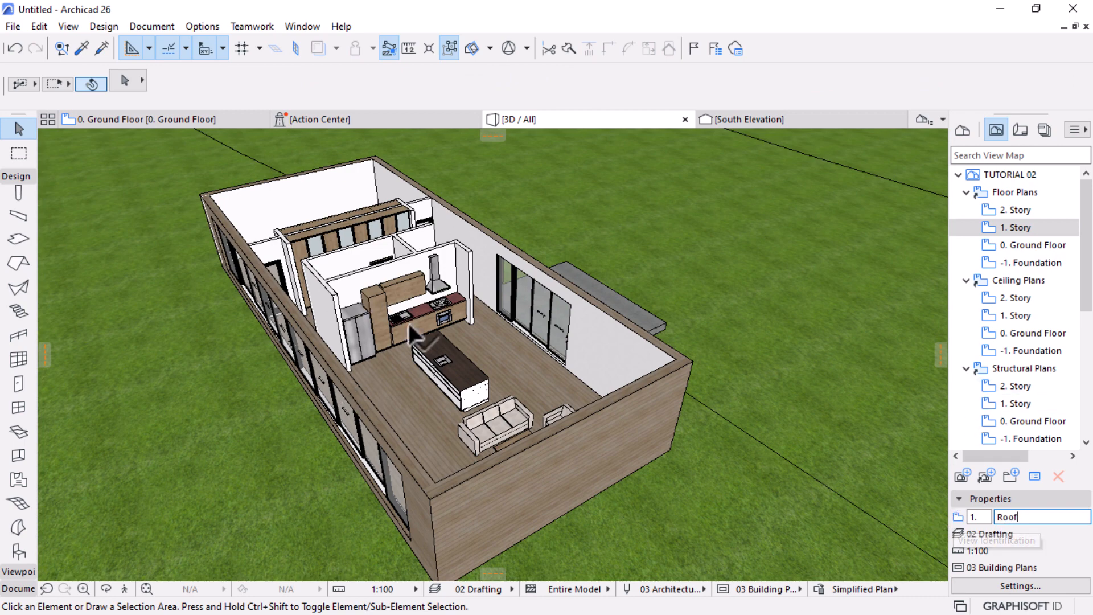
Drag a copy of the ground floor slab straight up to the top corner of the outer walls as the roof
click(531, 350)
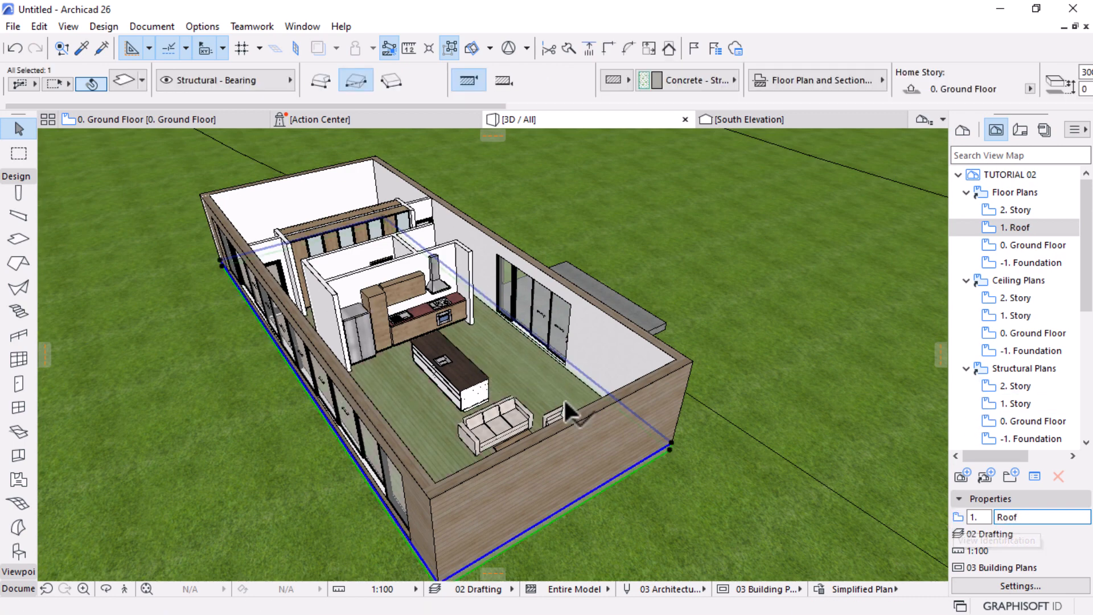
mouse_move(563, 401)
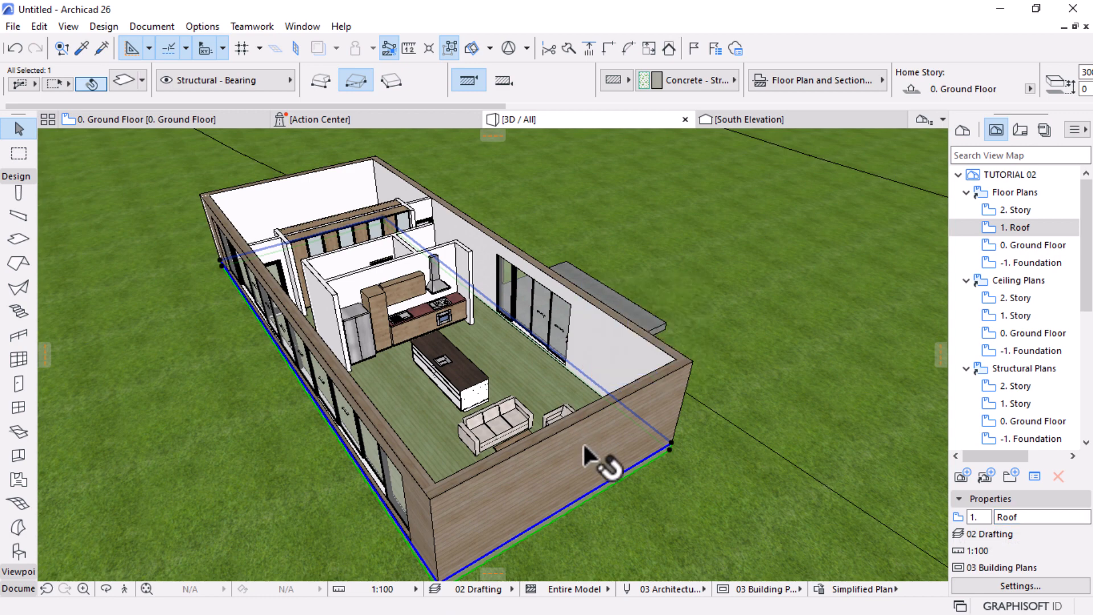
key(ctrl+shift+d)
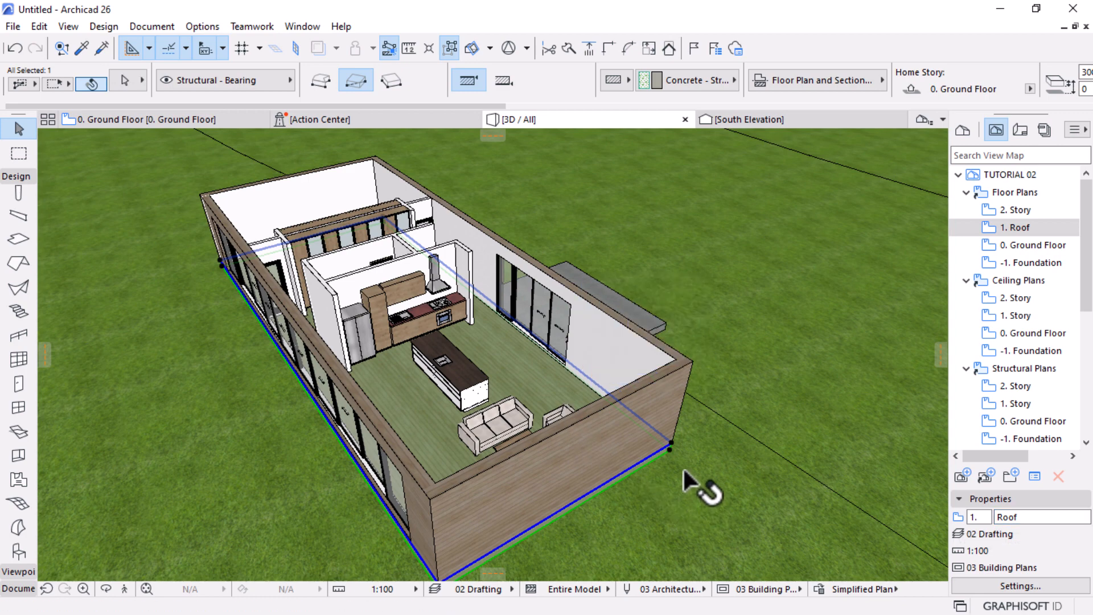
click(668, 446)
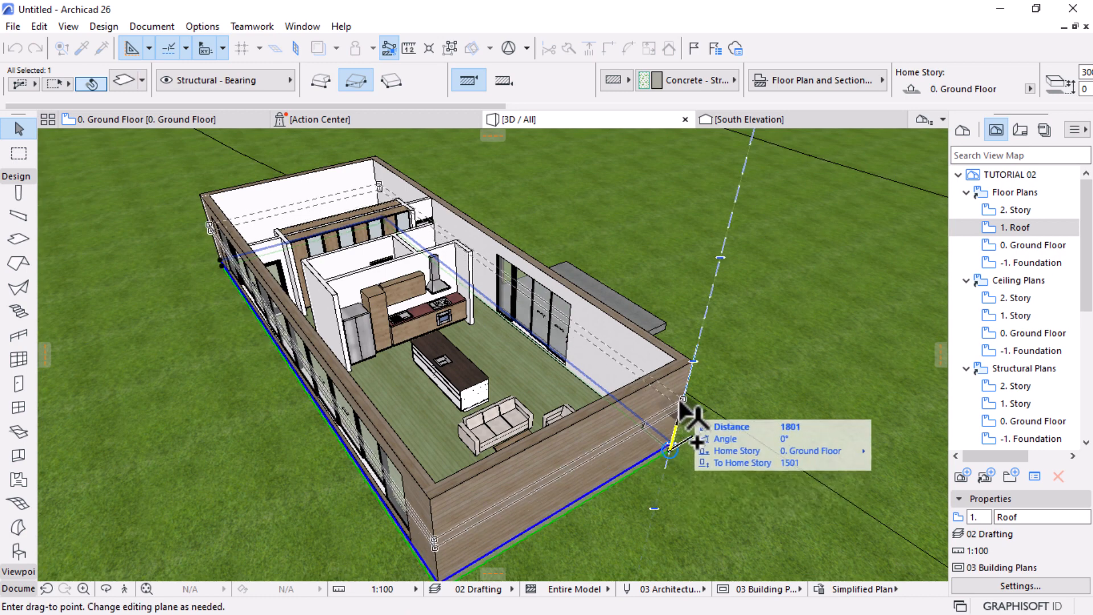
click(694, 362)
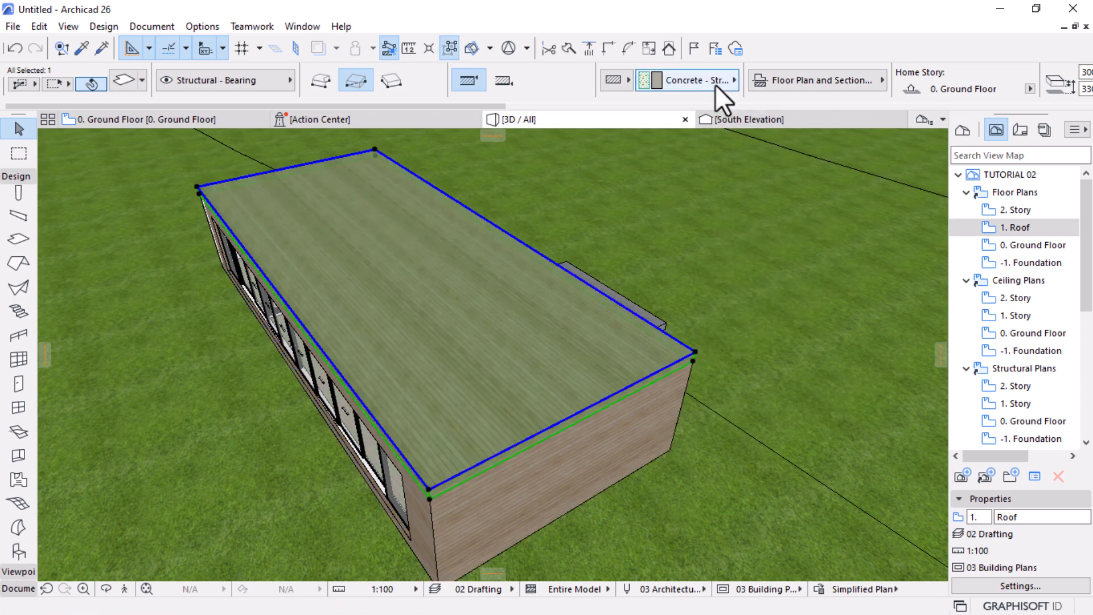
Set the roof slab's home story to 1. Story and its elevation offset to 0
scroll(680, 77, right, 5)
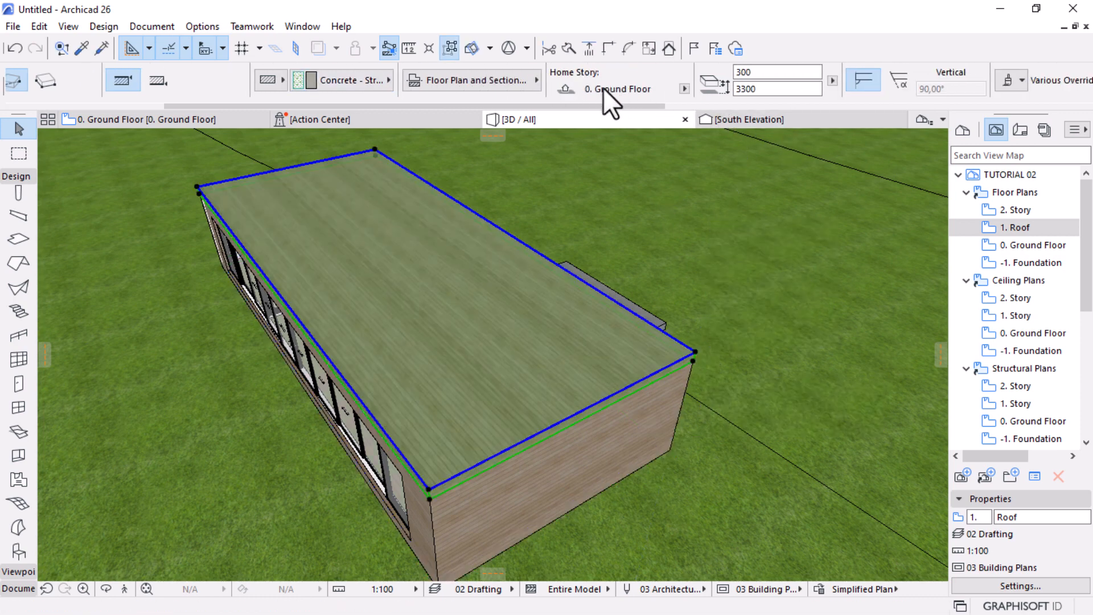
click(684, 89)
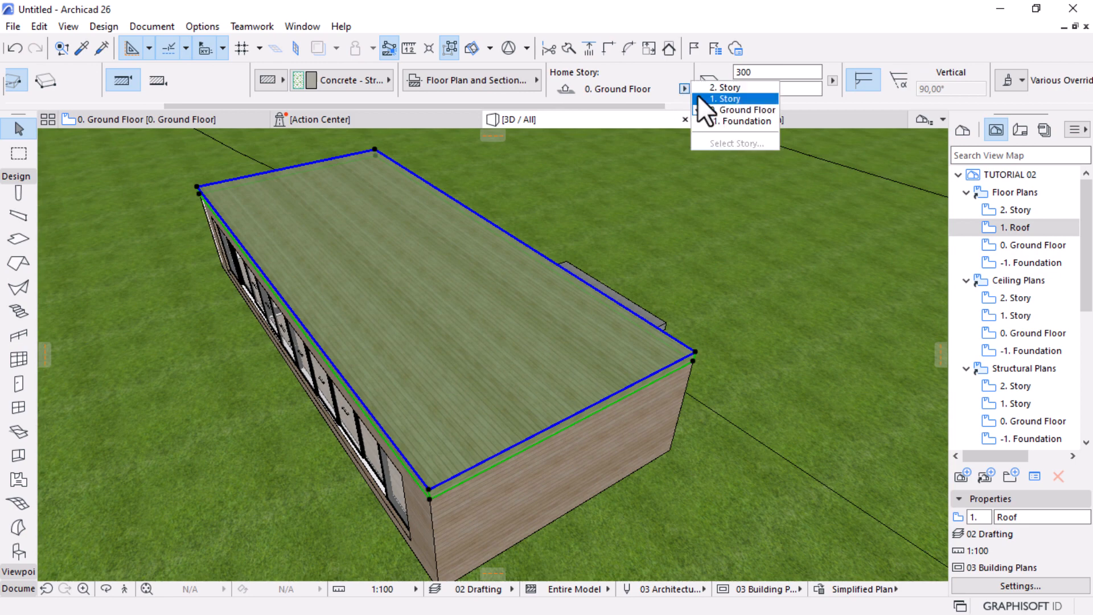
click(728, 100)
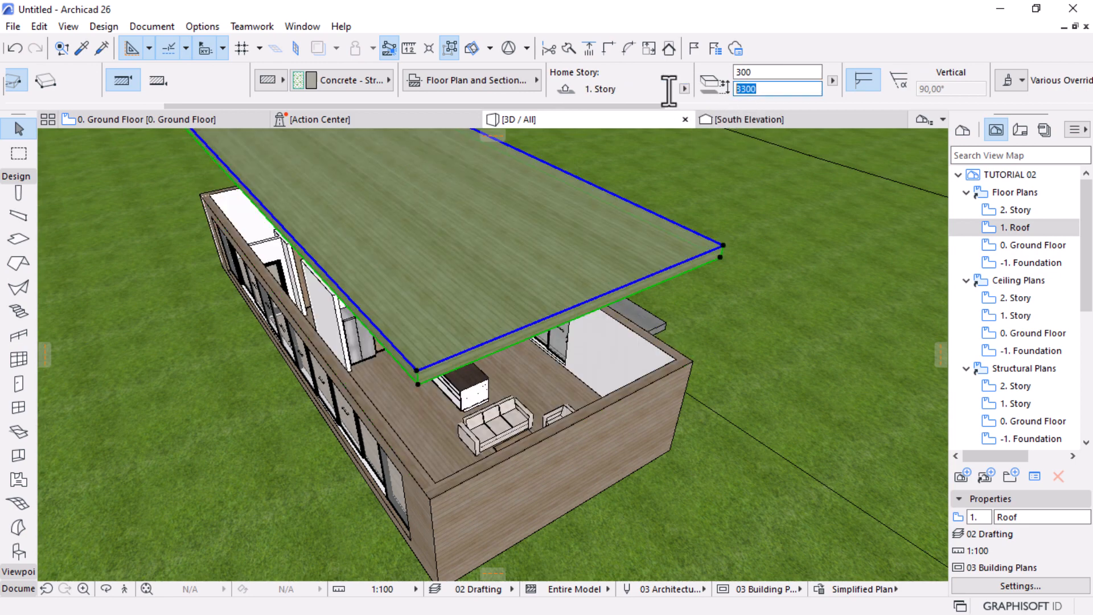
text(0)
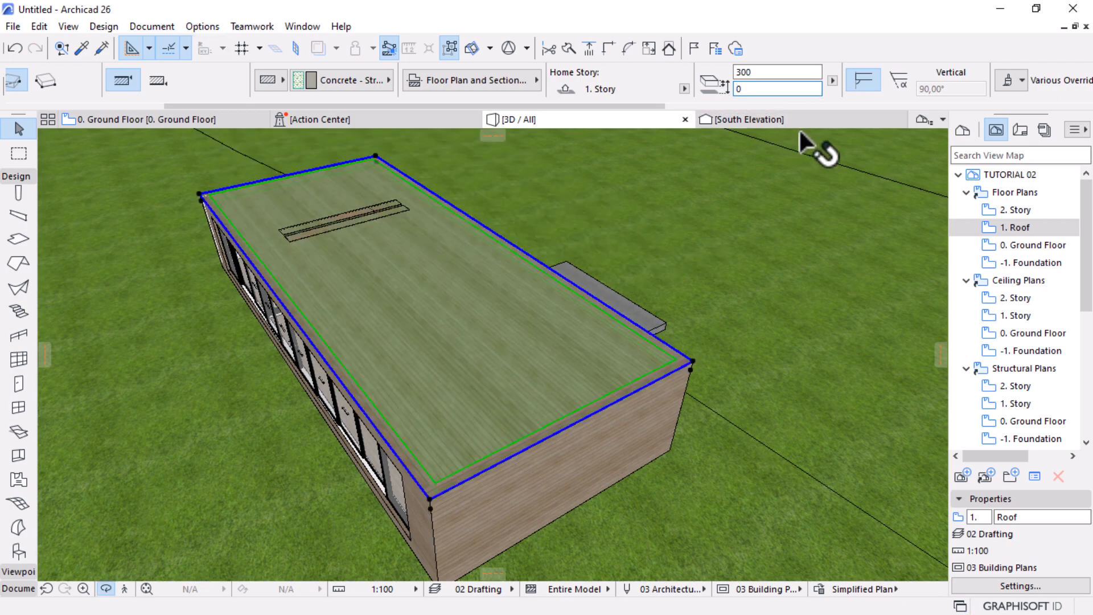
scroll(654, 256, down, 4)
drag(490, 349, 555, 308)
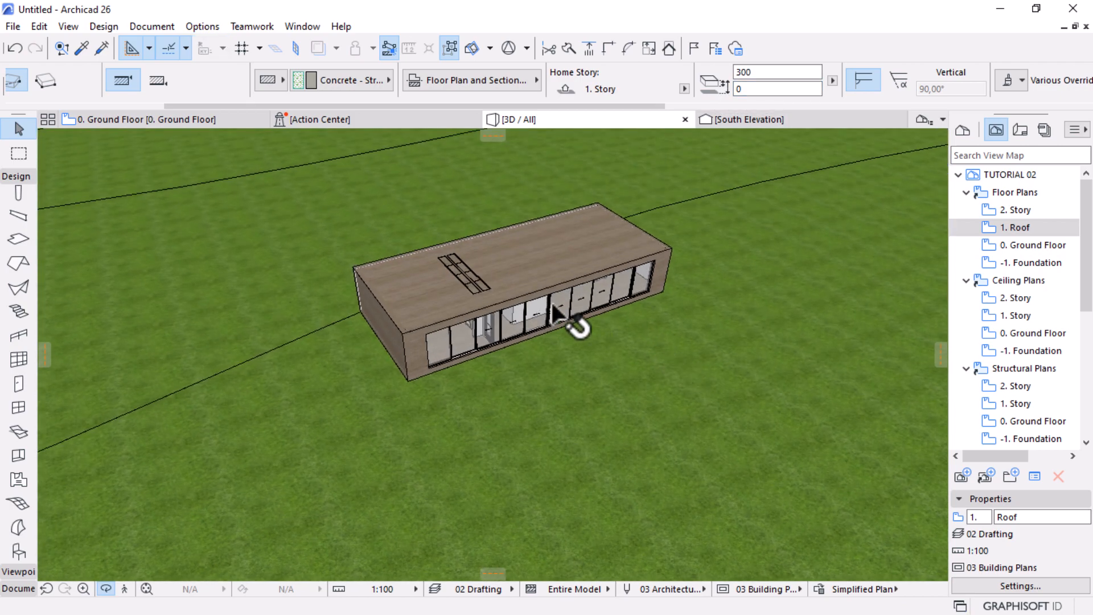
Isolate the roof slab and both grouped wardrobe rows in the 3D view
scroll(466, 290, up, 5)
scroll(495, 295, up, 3)
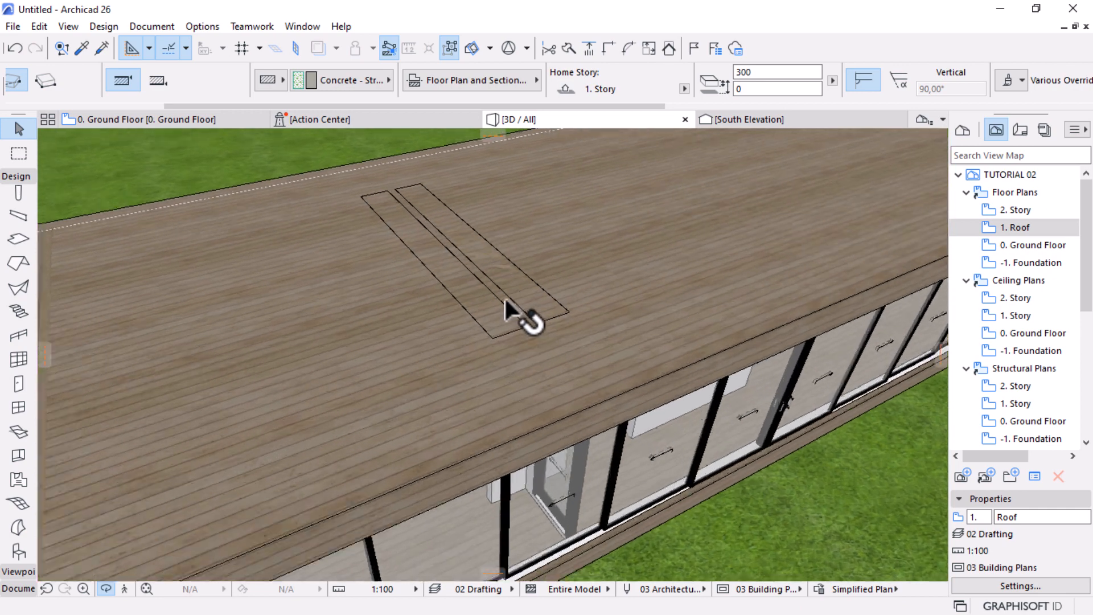
click(491, 333)
click(627, 272)
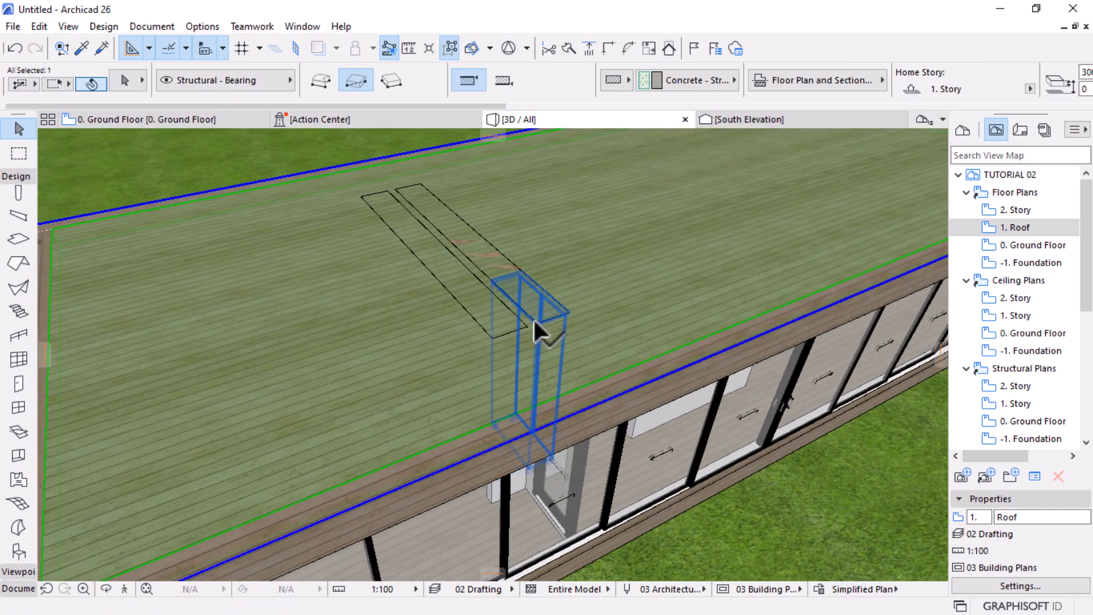
click(533, 318)
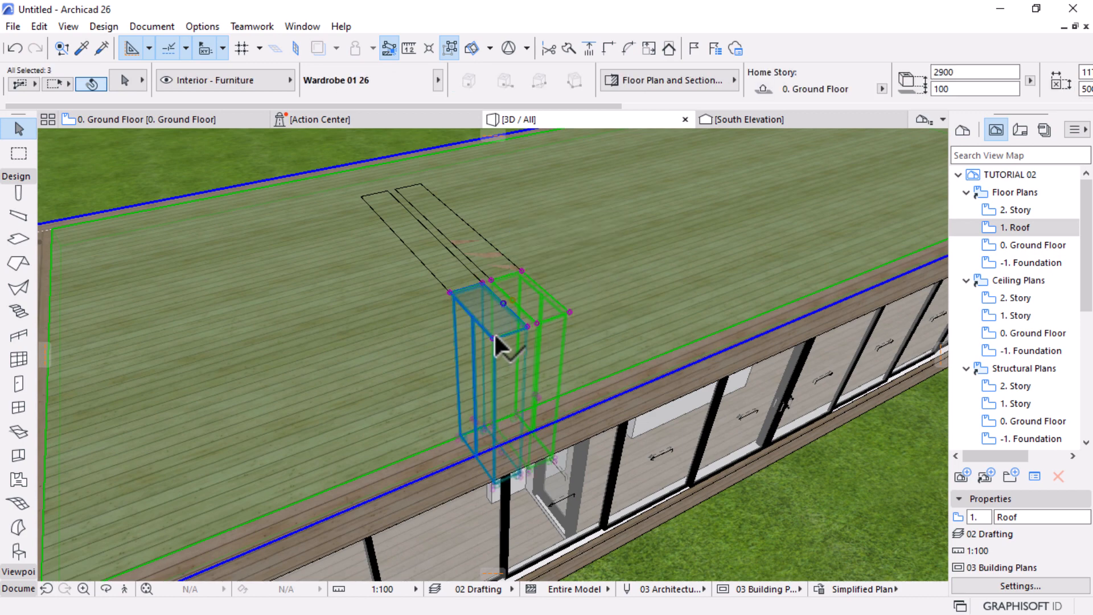
shift+click(493, 334)
click(448, 48)
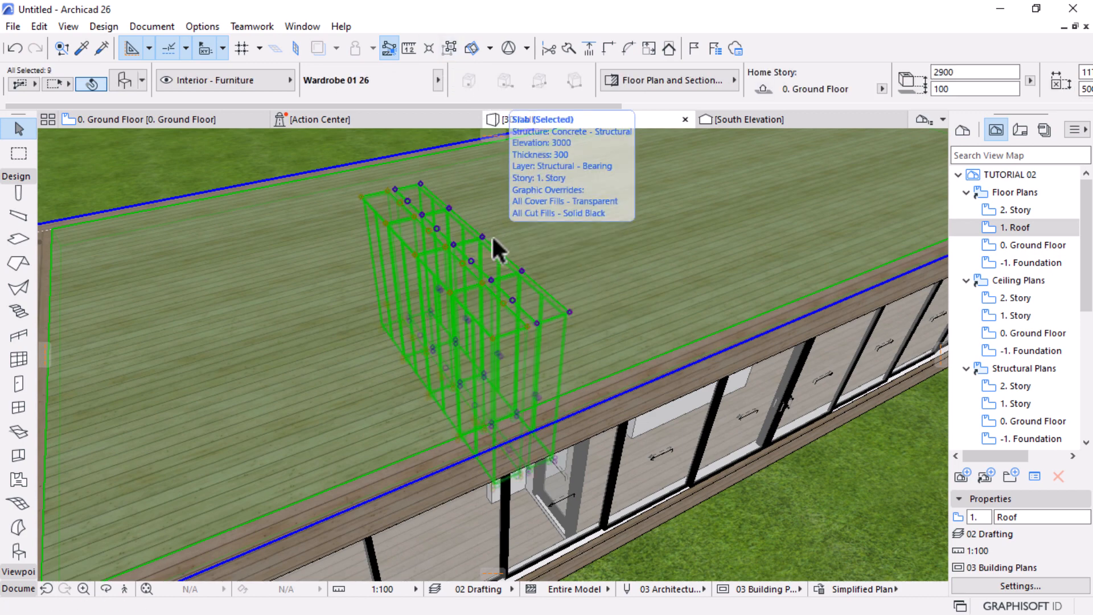
shift+middle_drag(772, 431, 767, 385)
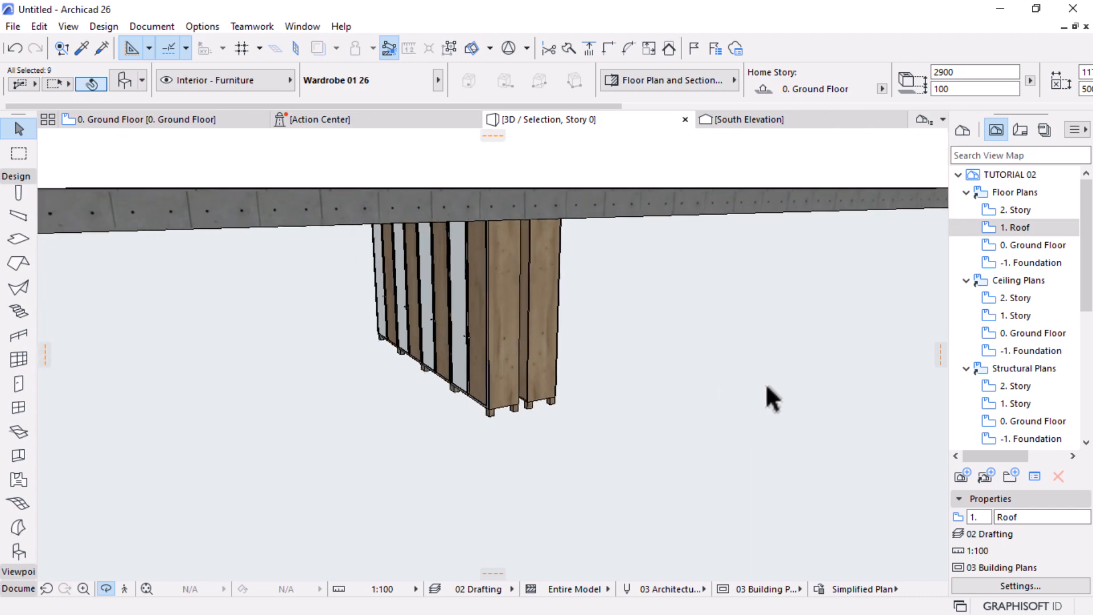
scroll(764, 444, down, 4)
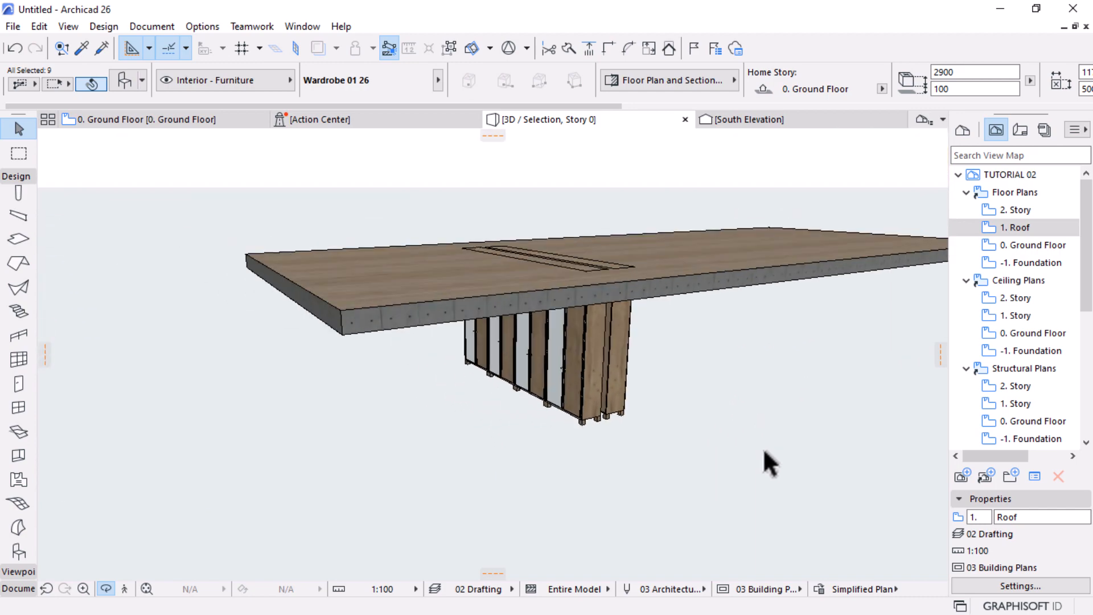
shift+click(711, 285)
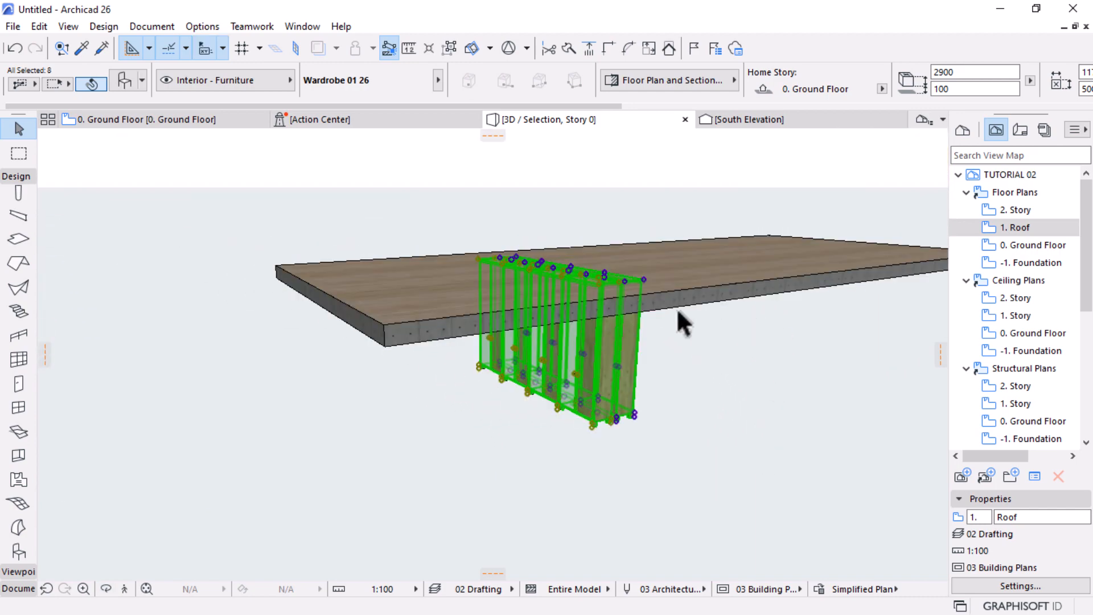
click(641, 275)
key(Escape)
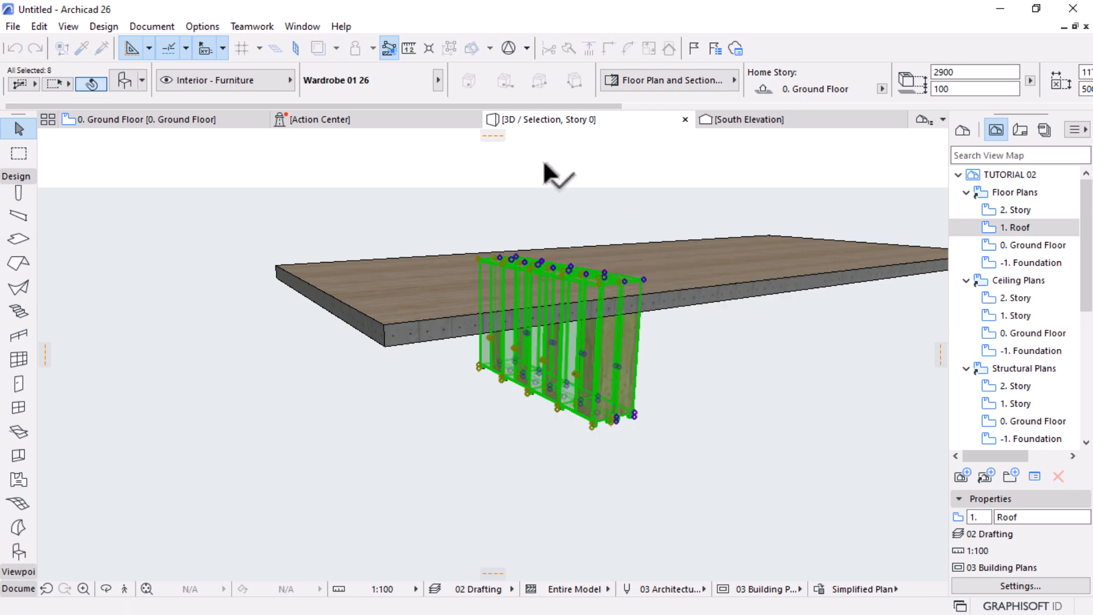
scroll(595, 259, up, 6)
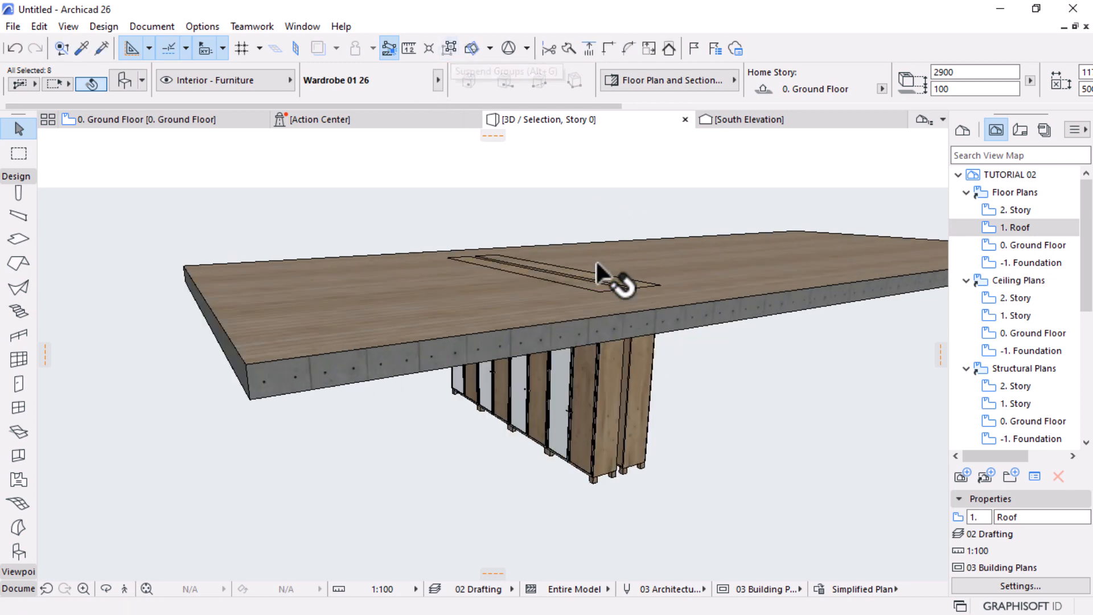
scroll(578, 234, up, 3)
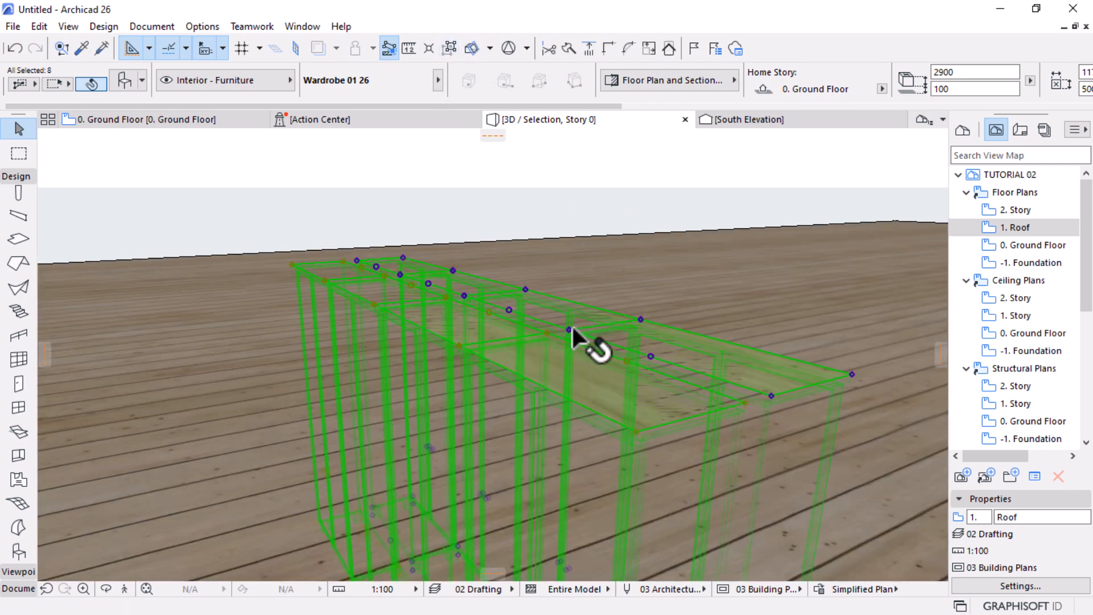
click(570, 329)
key(Escape)
key(Escape)
scroll(492, 260, down, 3)
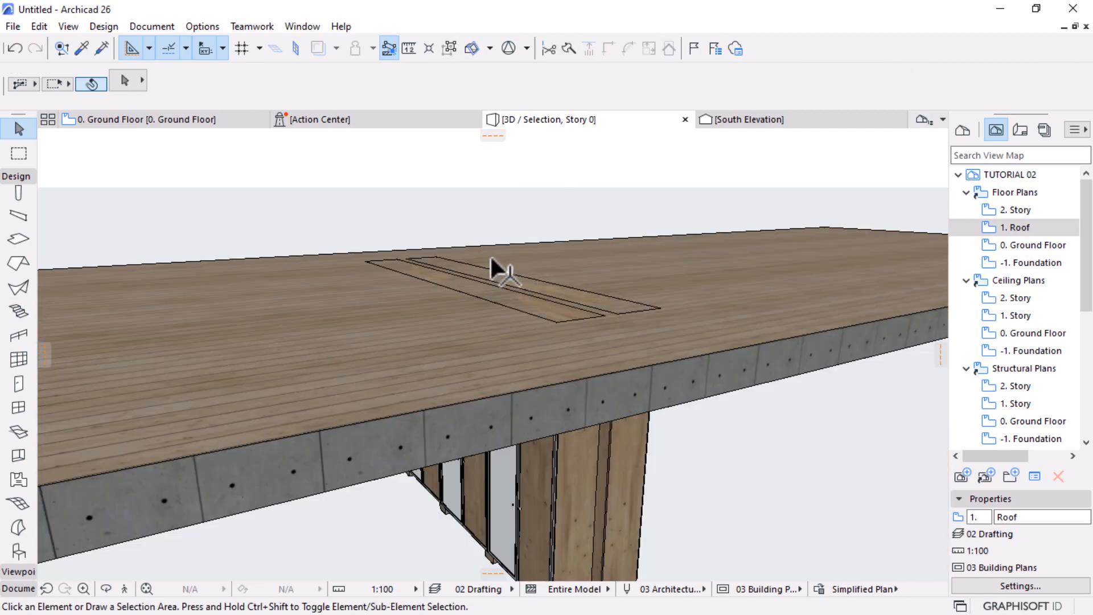
scroll(491, 263, down, 3)
click(548, 318)
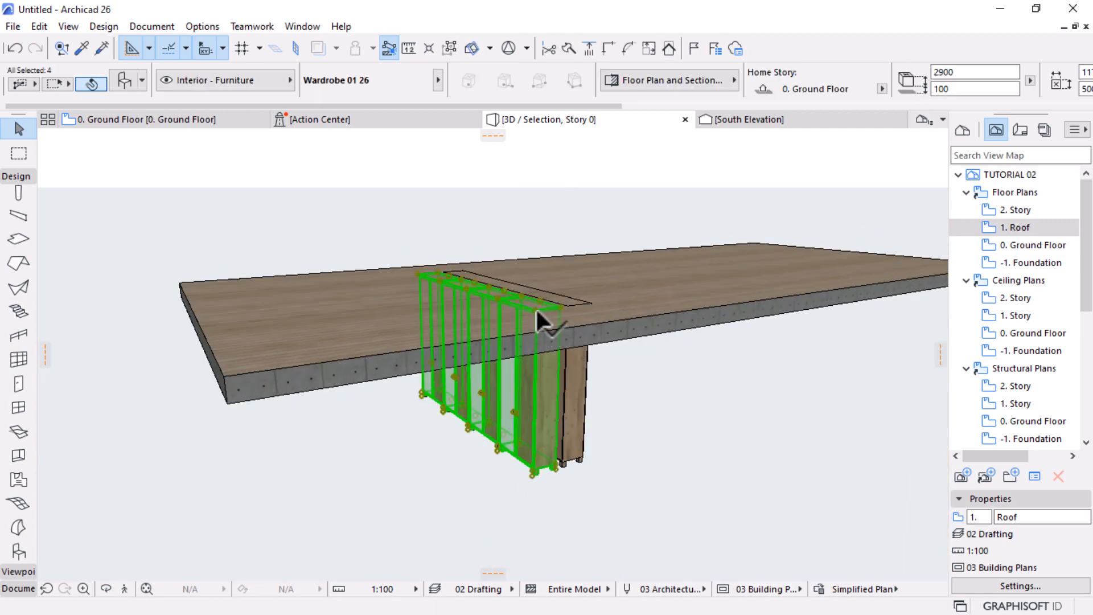
click(535, 312)
key(Escape)
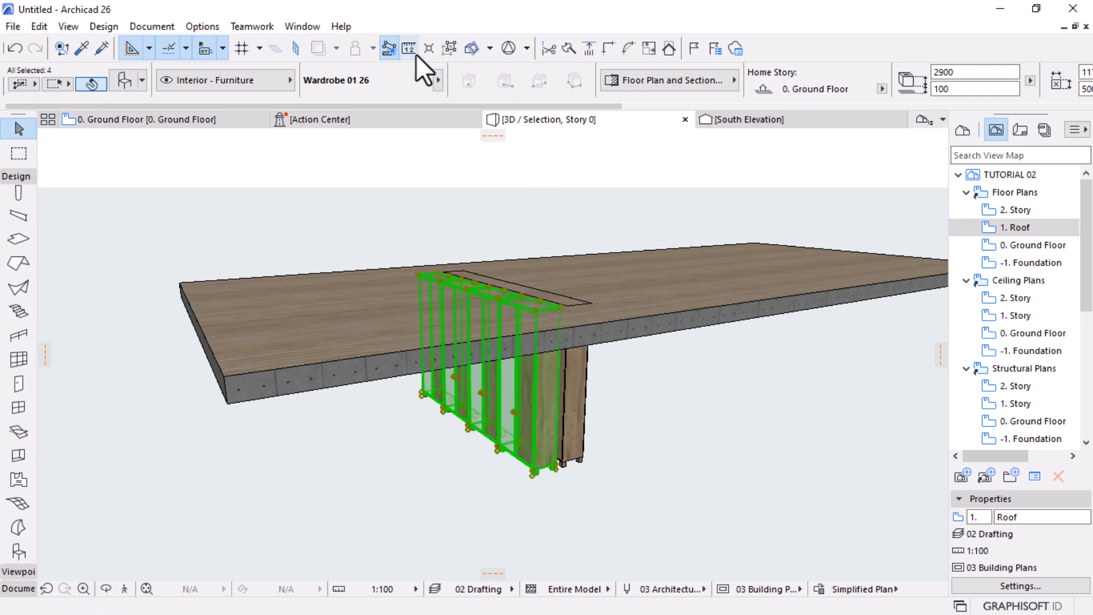
Suspend grouping and lower the end wardrobe's height to 2600 mm, level with the underside of the roof slab
click(451, 48)
click(534, 384)
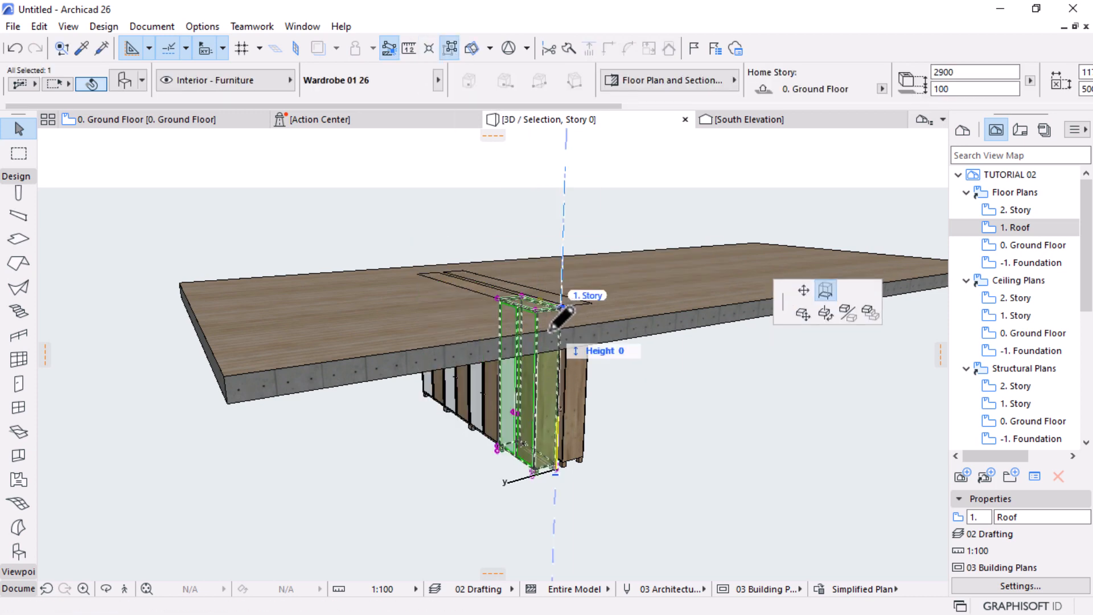
click(250, 398)
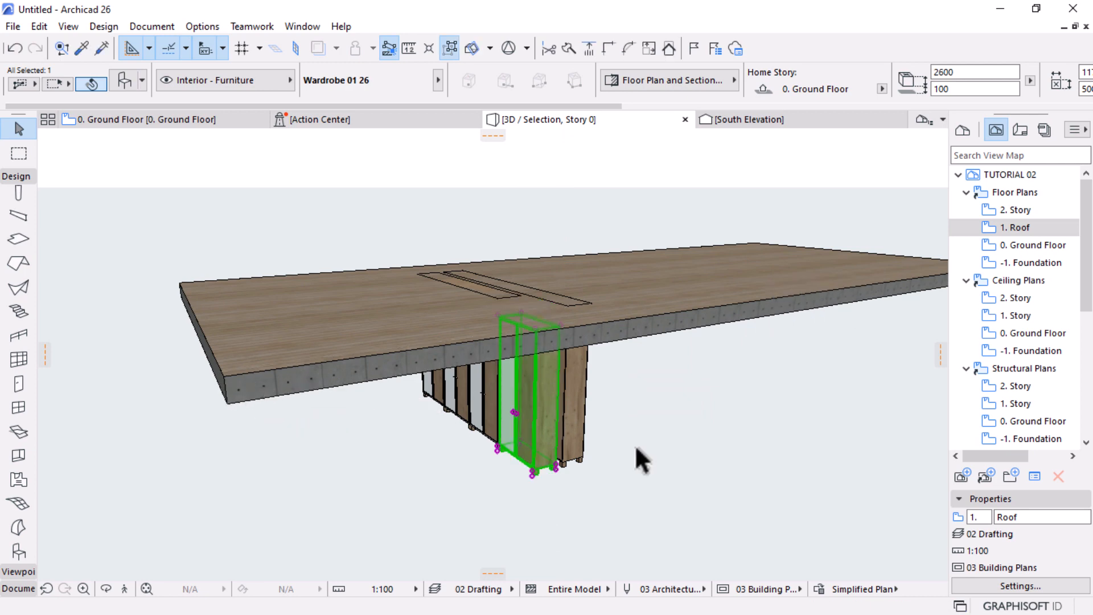
click(635, 445)
shift+middle_drag(634, 445, 564, 440)
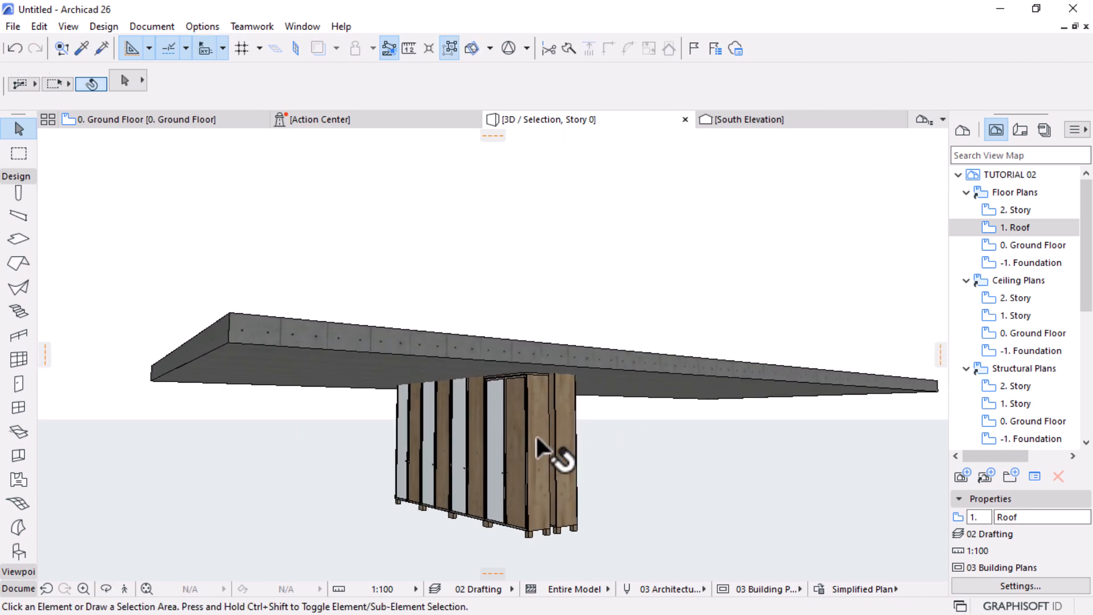
Transfer all settings of the shortened end wardrobe to the other wardrobes in the same row
alt+click(512, 427)
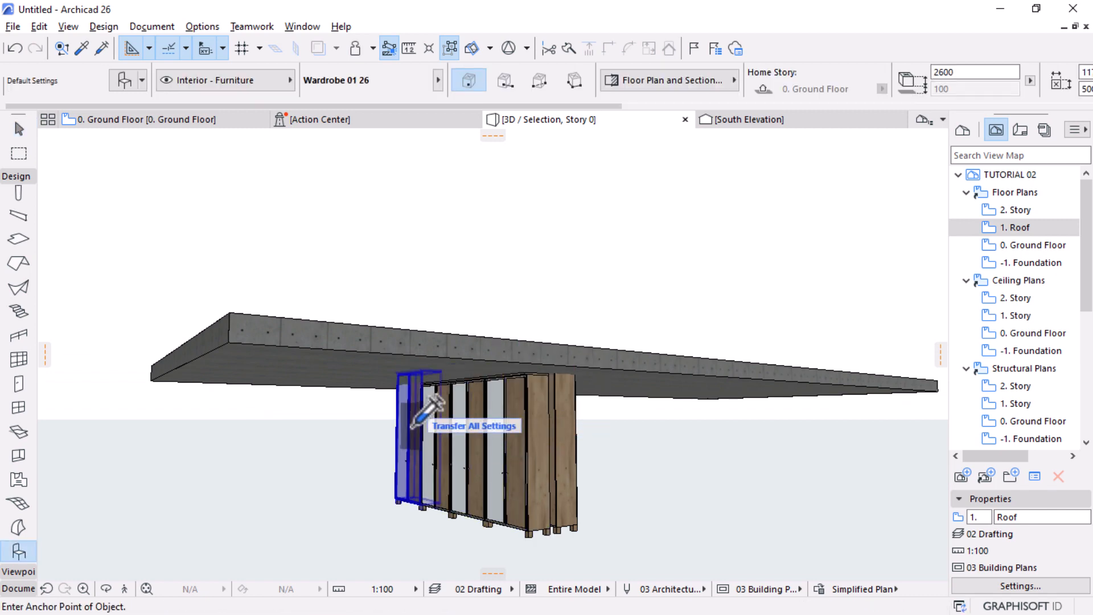
ctrl+alt+click(412, 428)
key(Escape)
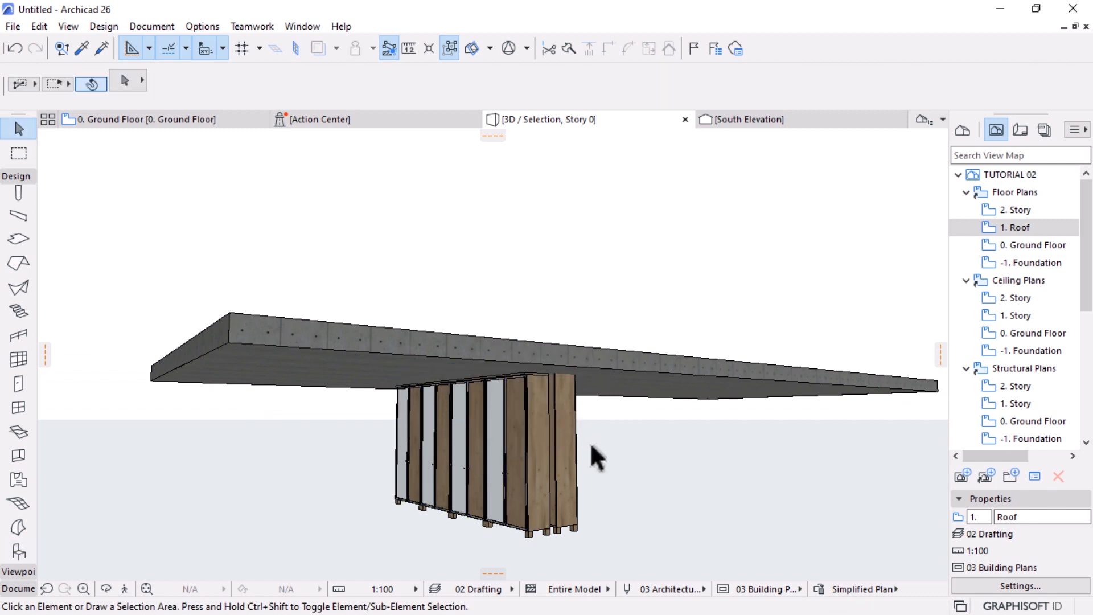
Reuse the shortened wardrobe's height for the opposite row: reactivate grouping and set its four wardrobes to 2600 mm
click(512, 421)
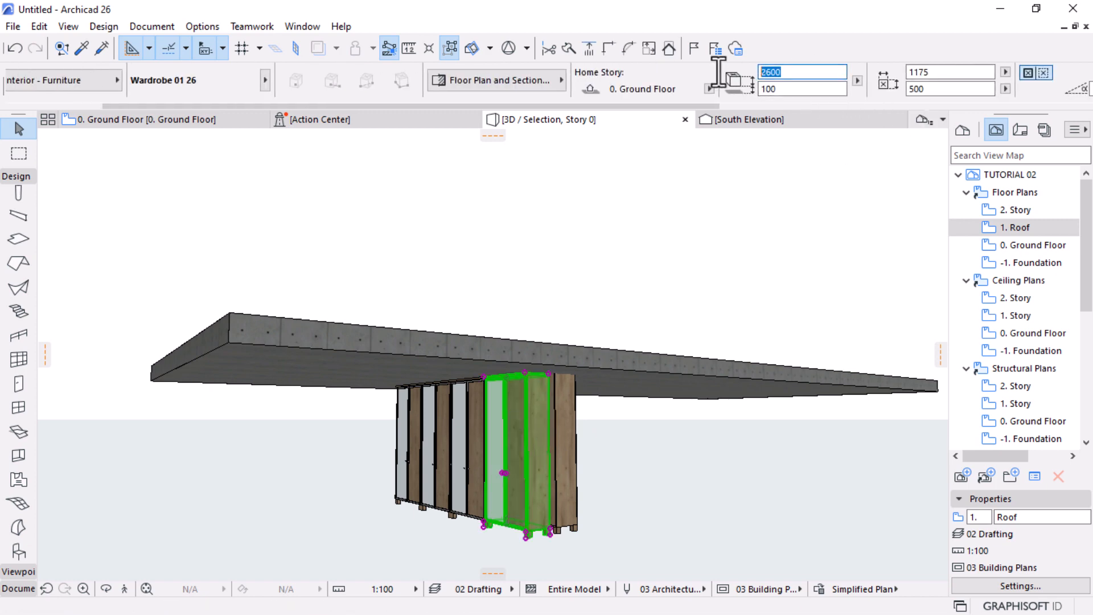
click(683, 438)
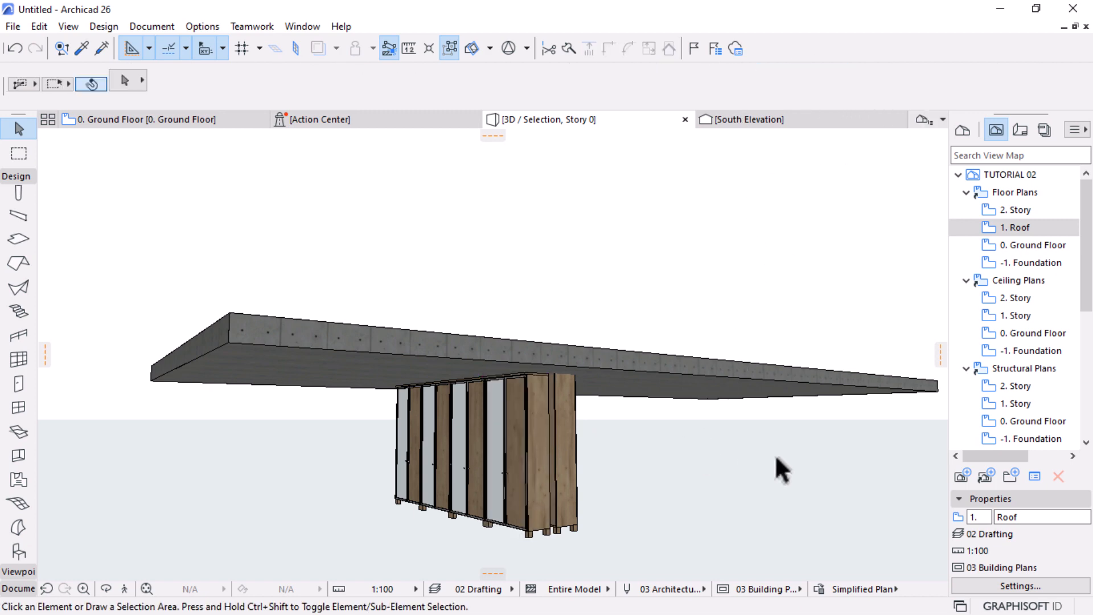
shift+middle_drag(776, 454, 723, 455)
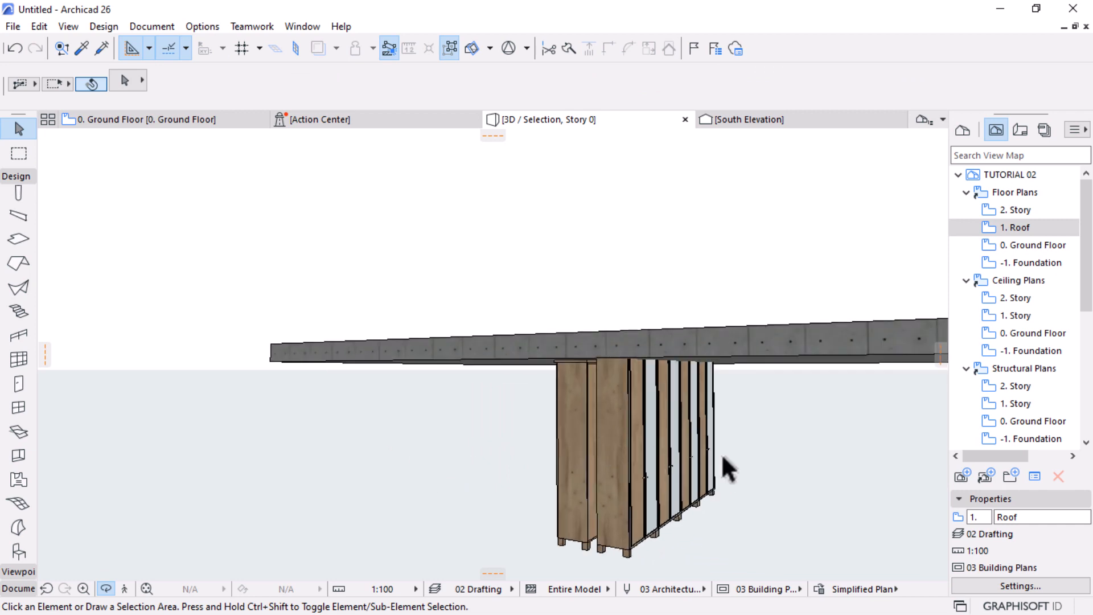
click(646, 450)
click(449, 49)
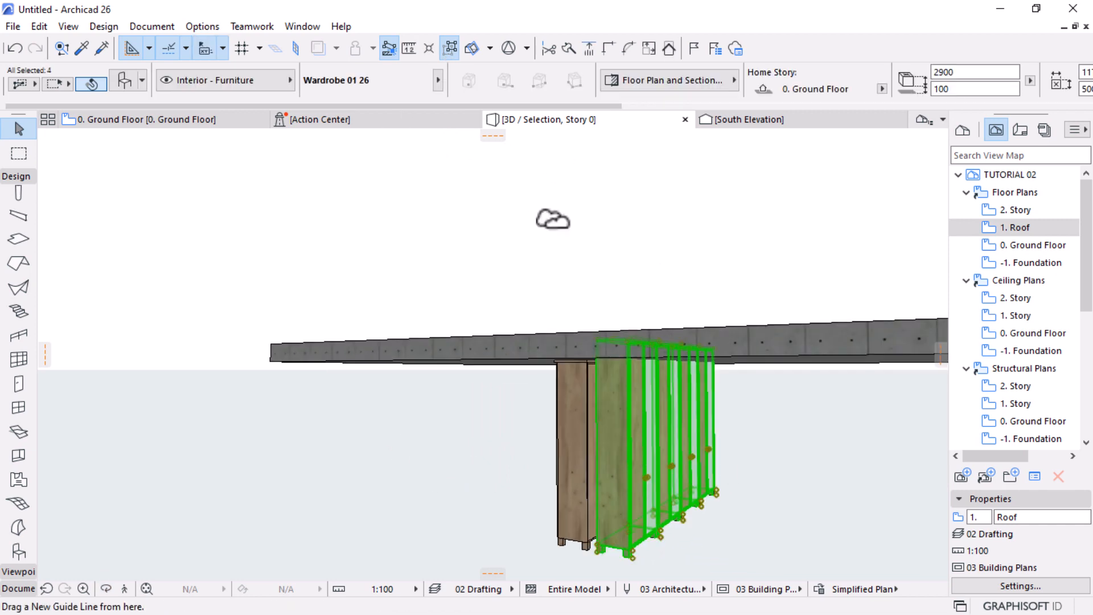
text(2600)
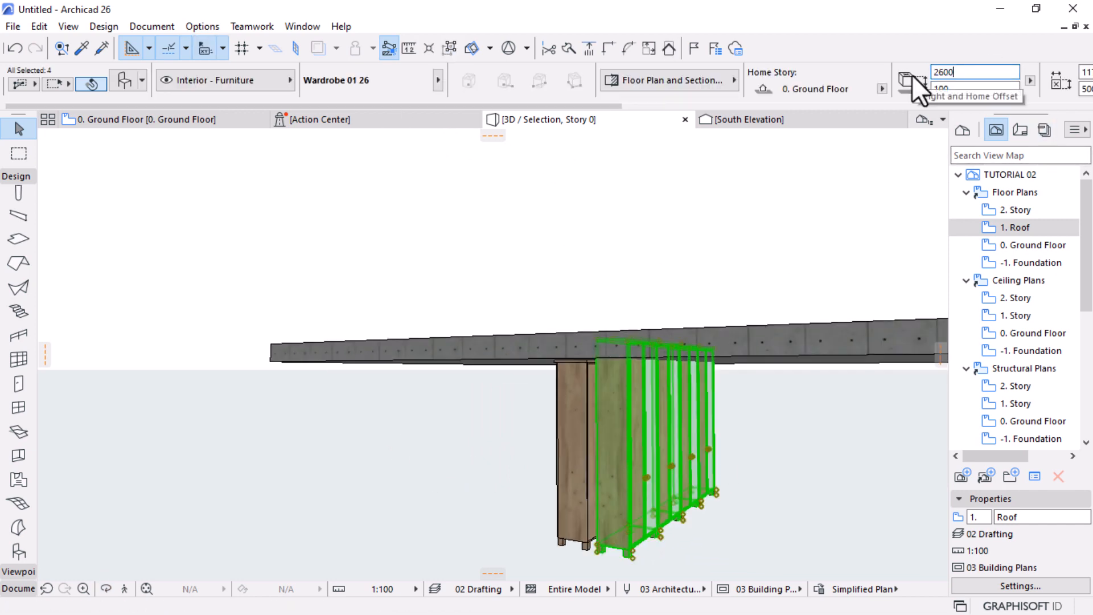
key(Return)
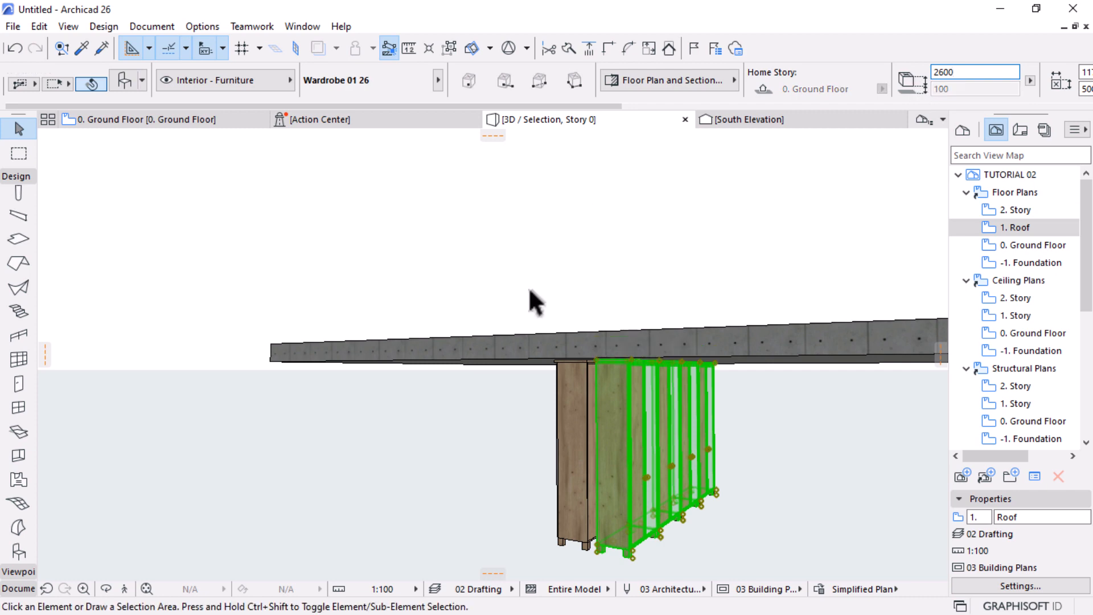
click(529, 287)
Change the roof slab's building material to Timber - Structural
shift+middle_drag(435, 397, 475, 312)
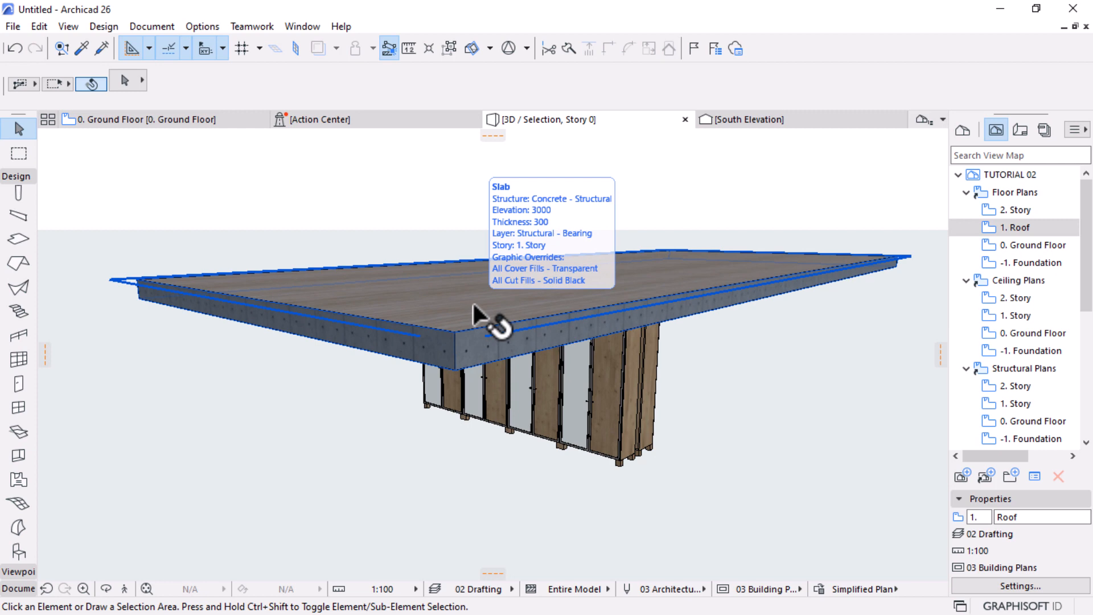
click(473, 305)
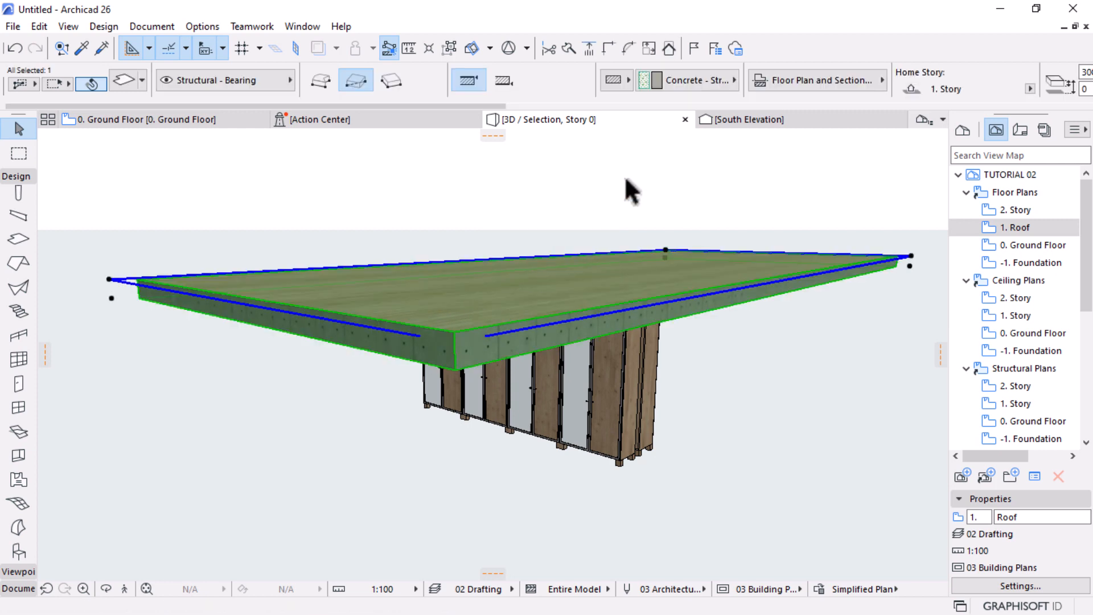
click(696, 81)
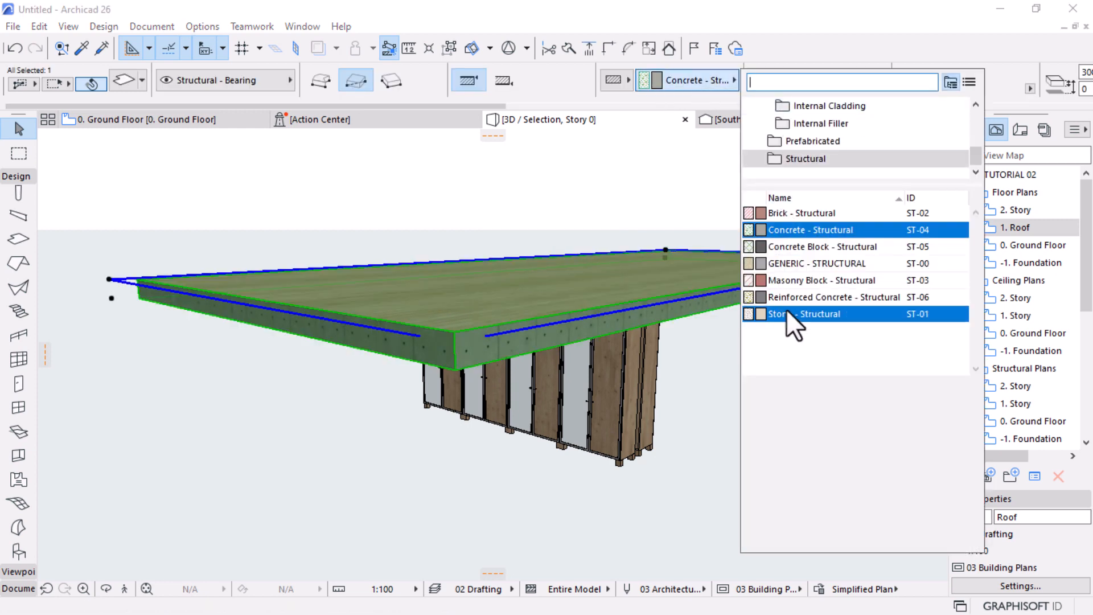
text(tim)
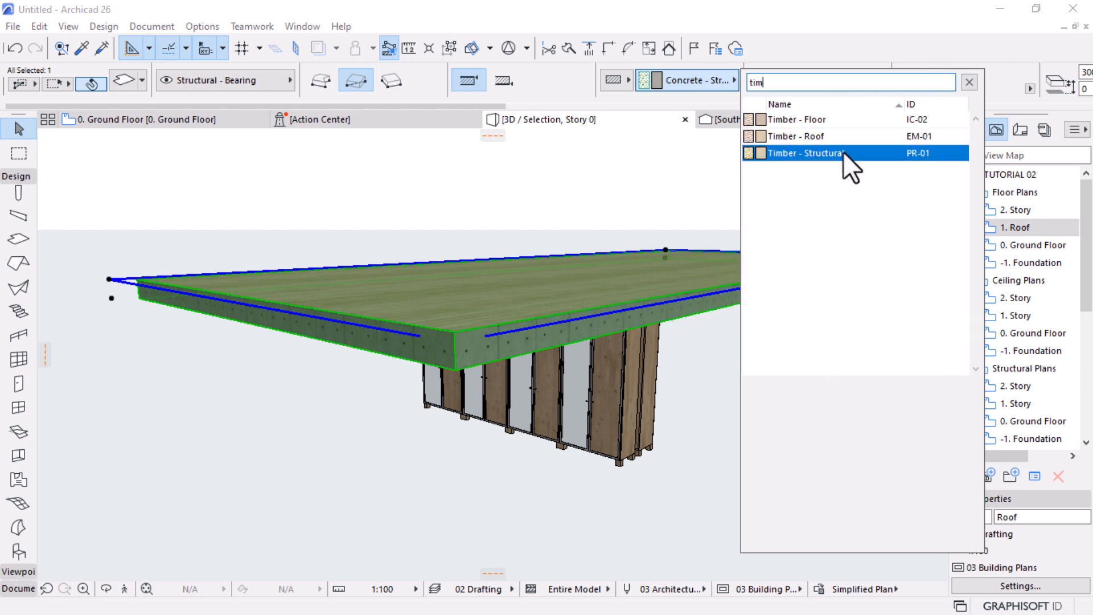
click(792, 153)
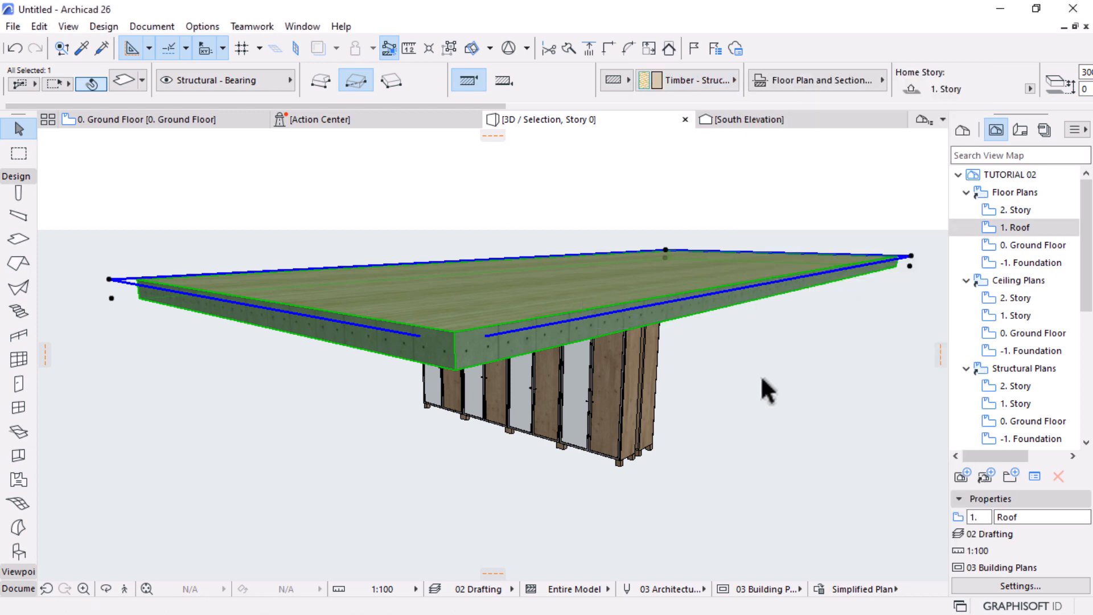
shift+middle_drag(679, 362, 341, 389)
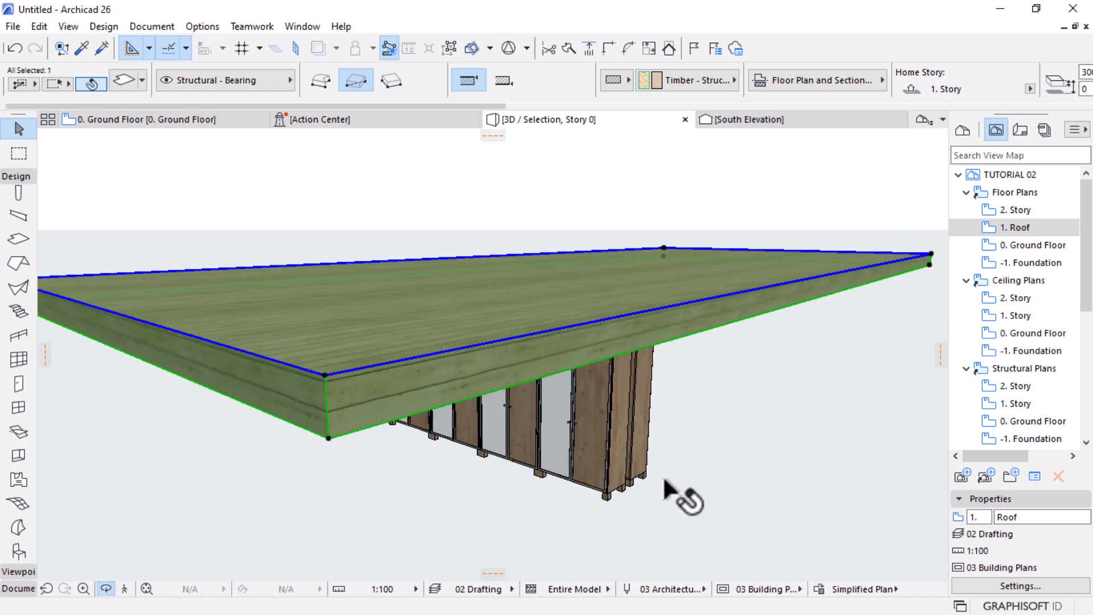
shift+middle_drag(664, 481, 589, 319)
Show all elements in 3D again and inspect the house from its glazed side
right_click(590, 186)
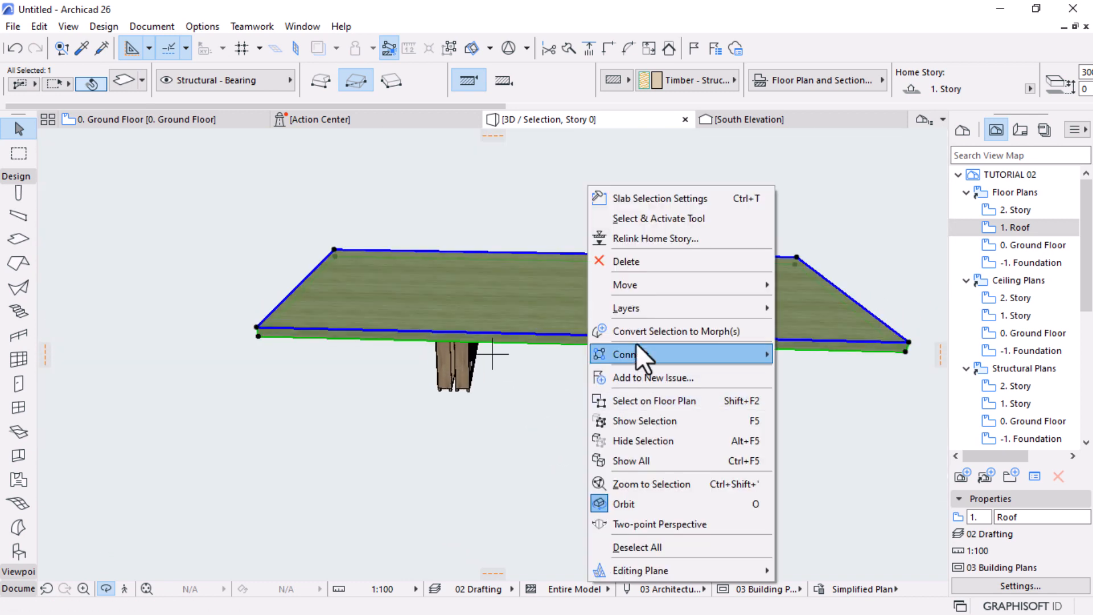
click(638, 466)
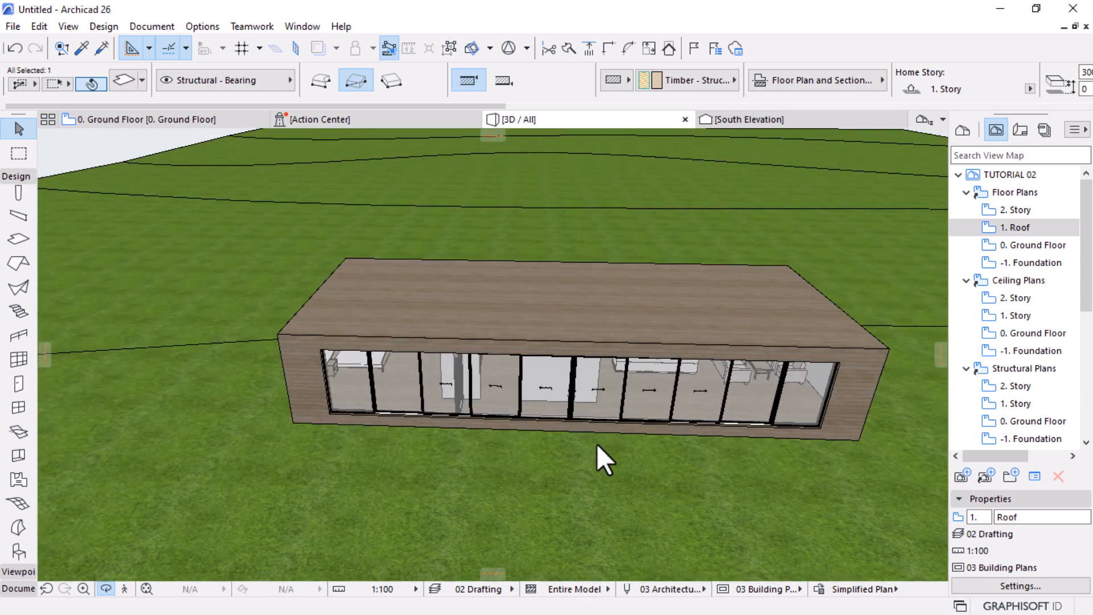
shift+middle_drag(610, 418, 528, 439)
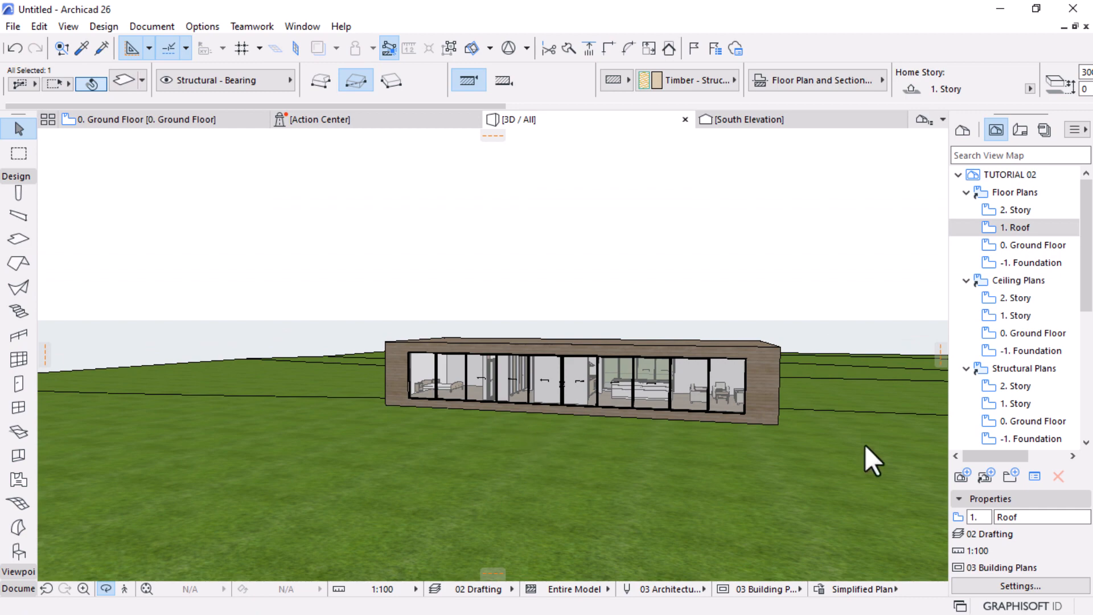
shift+middle_drag(869, 454, 745, 451)
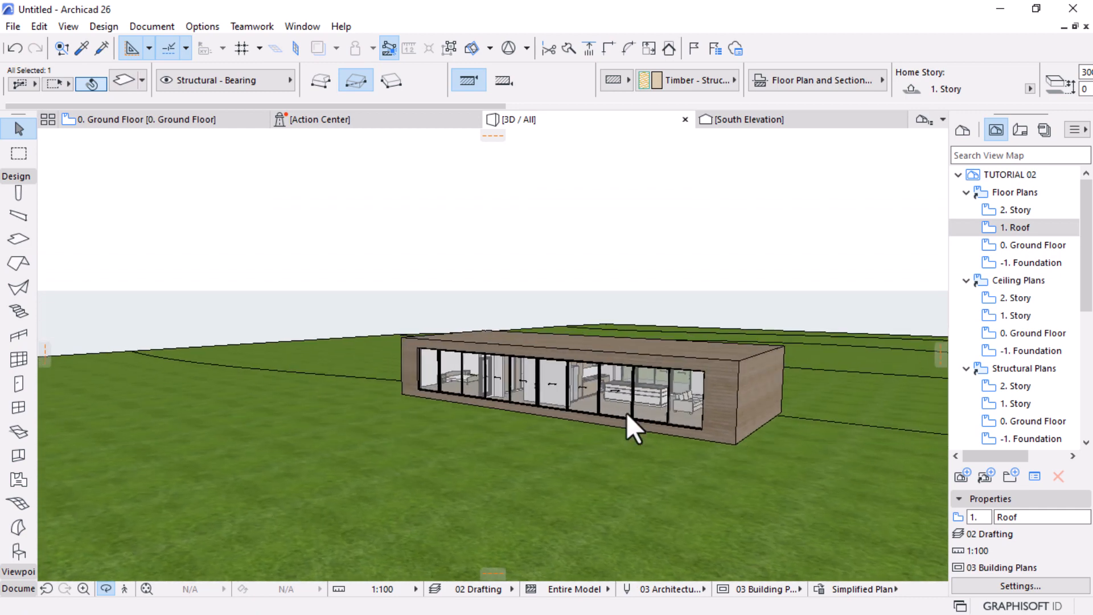
scroll(627, 414, up, 3)
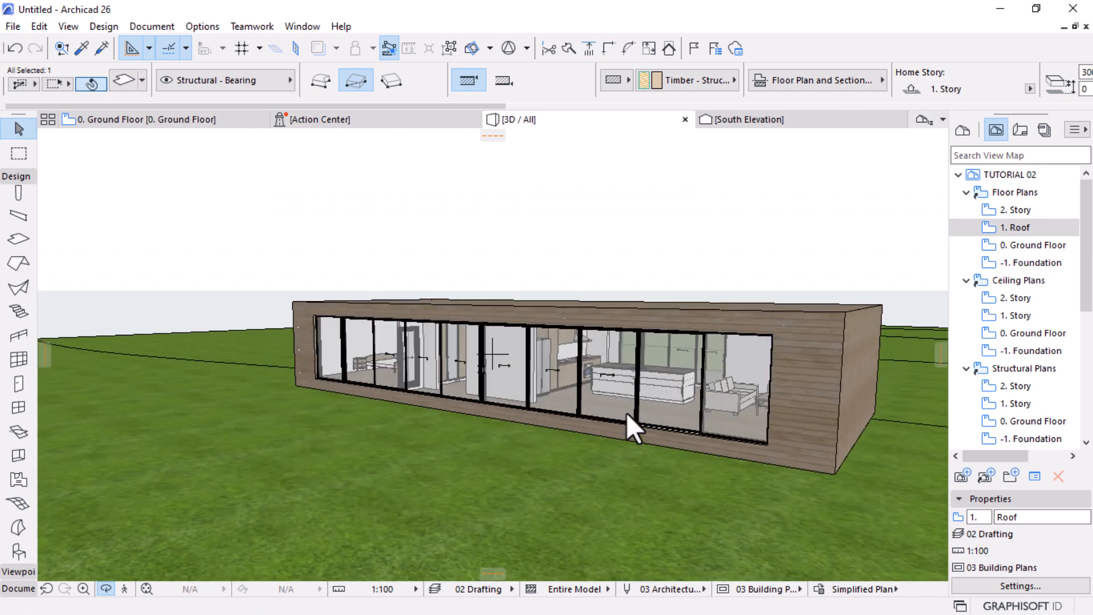
Inspect the bedroom interior in 3D, checking how the wardrobes and the bed meet the floor
shift+middle_drag(508, 361, 562, 342)
scroll(507, 398, up, 10)
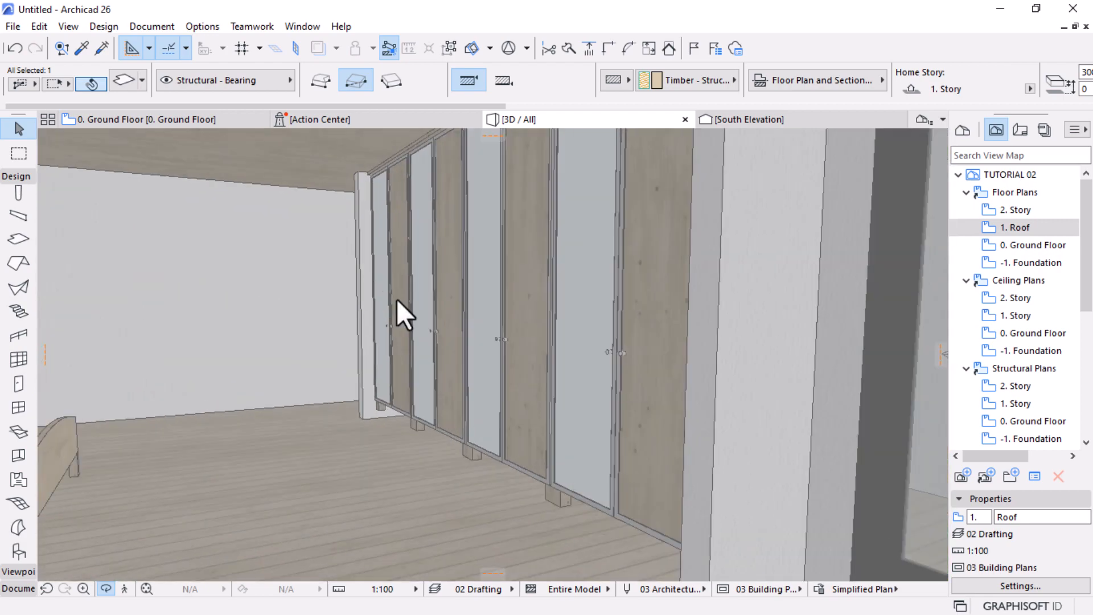
middle_drag(397, 299, 429, 312)
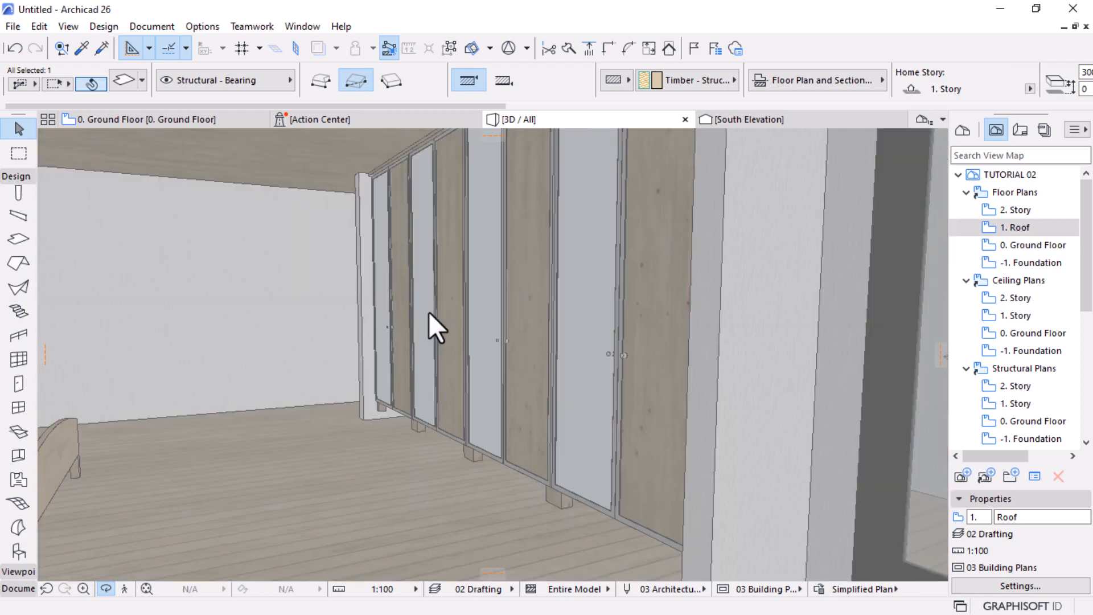
mouse_move(432, 421)
shift+middle_down()
mouse_move(431, 396)
mouse_move(449, 394)
mouse_move(446, 428)
mouse_move(411, 420)
shift+middle_up()
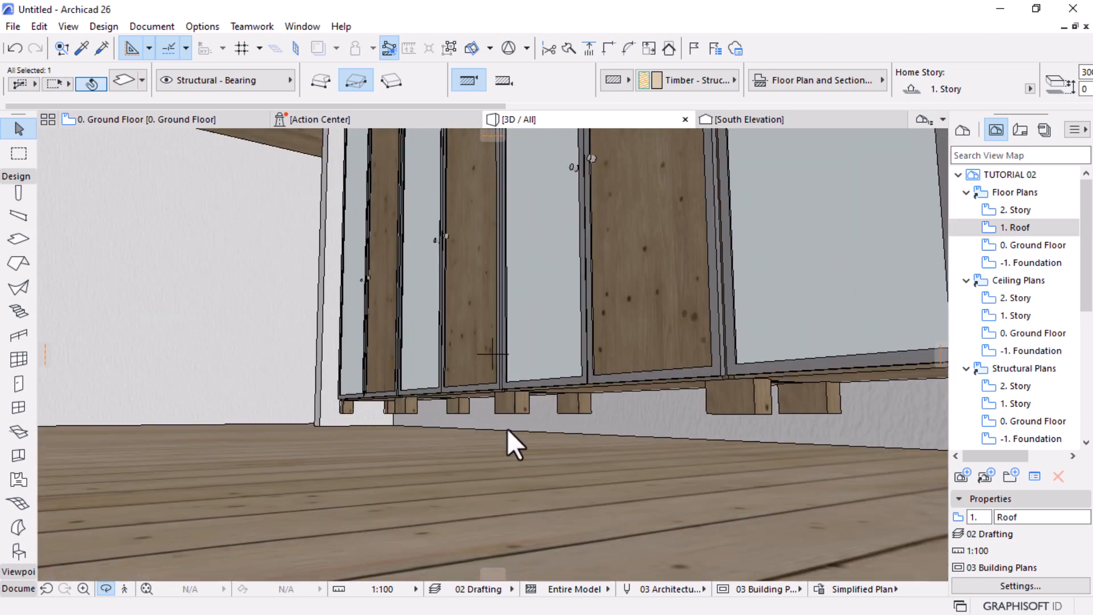
shift+middle_drag(513, 398, 281, 433)
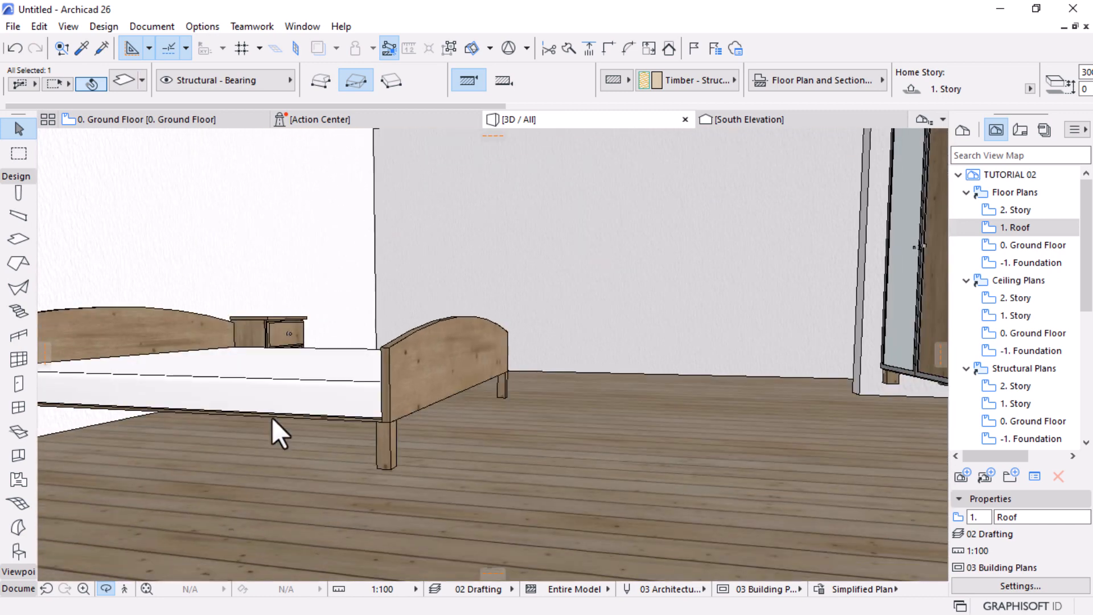
On the ground floor plan, select all placed objects with the Object tool and set their base elevation to 0
click(161, 122)
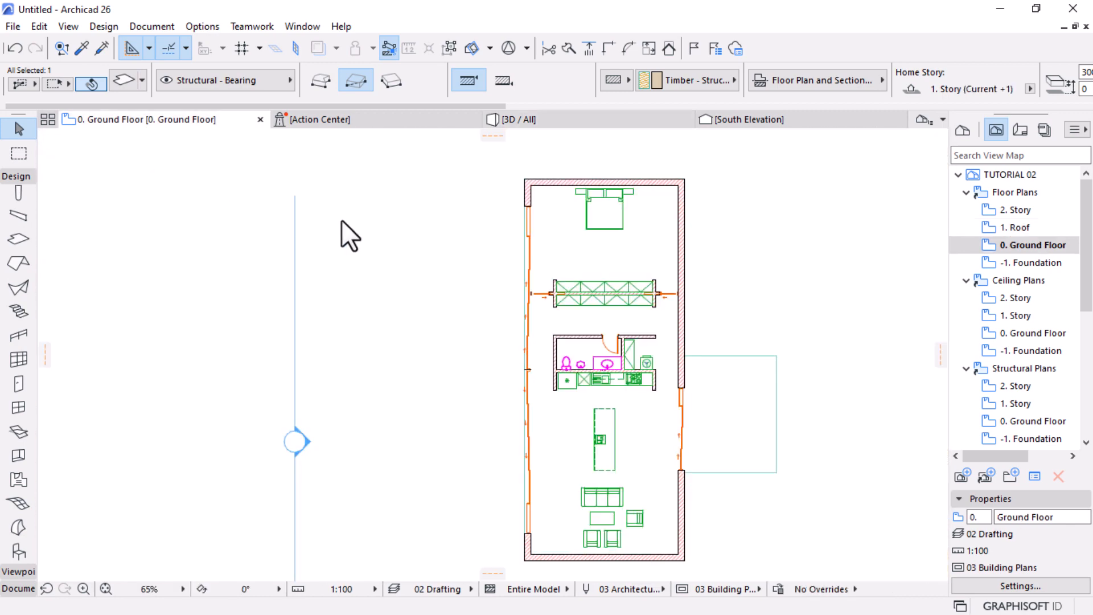
click(518, 274)
click(17, 551)
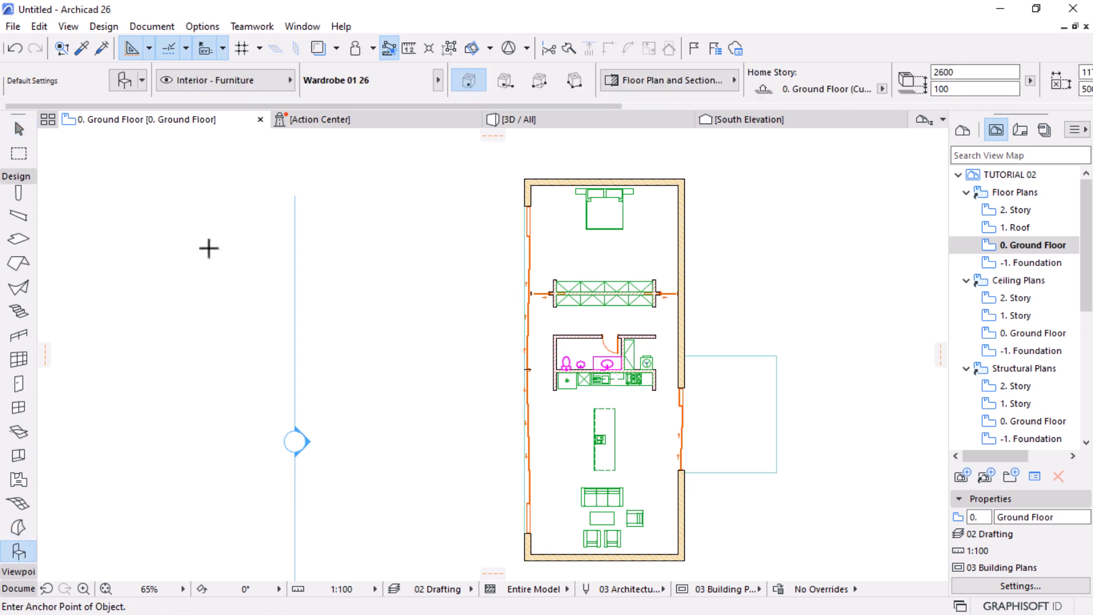
key(ctrl+a)
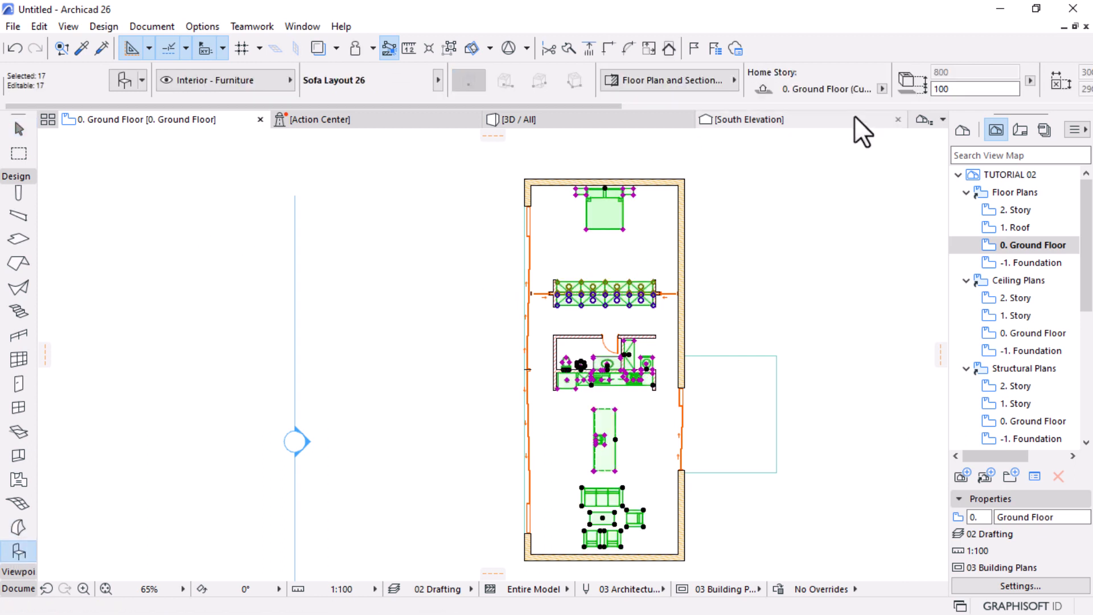
scroll(769, 97, right, 3)
click(810, 88)
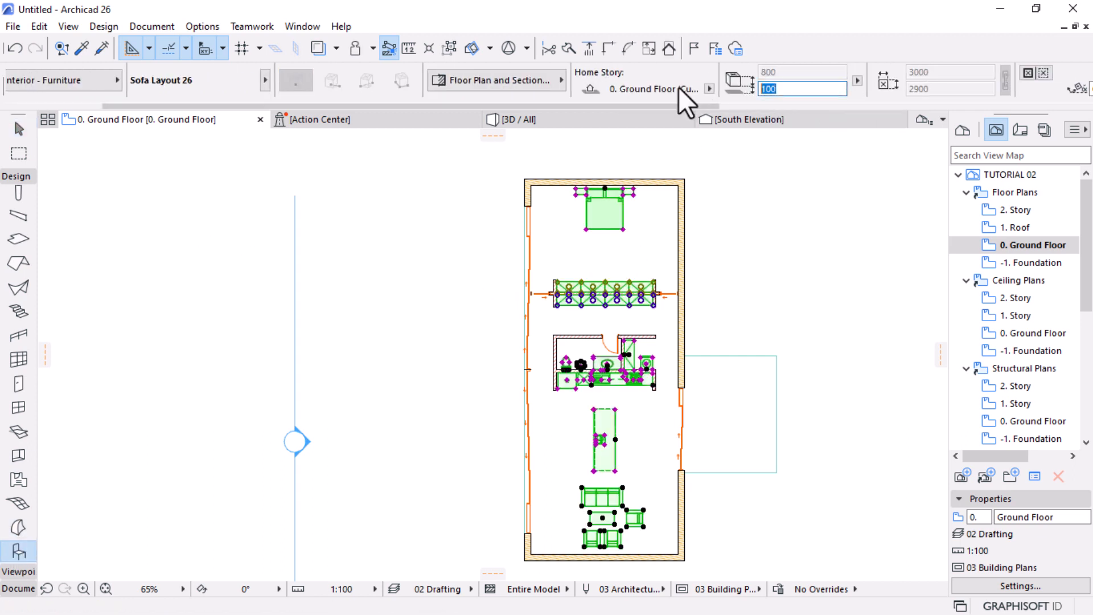
text(0)
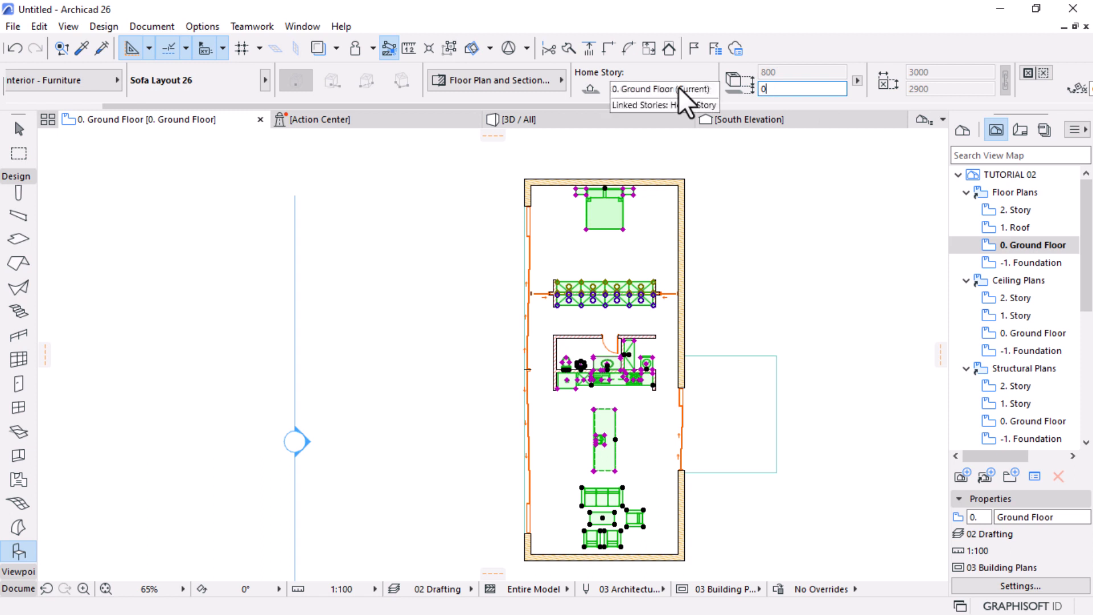
key(Return)
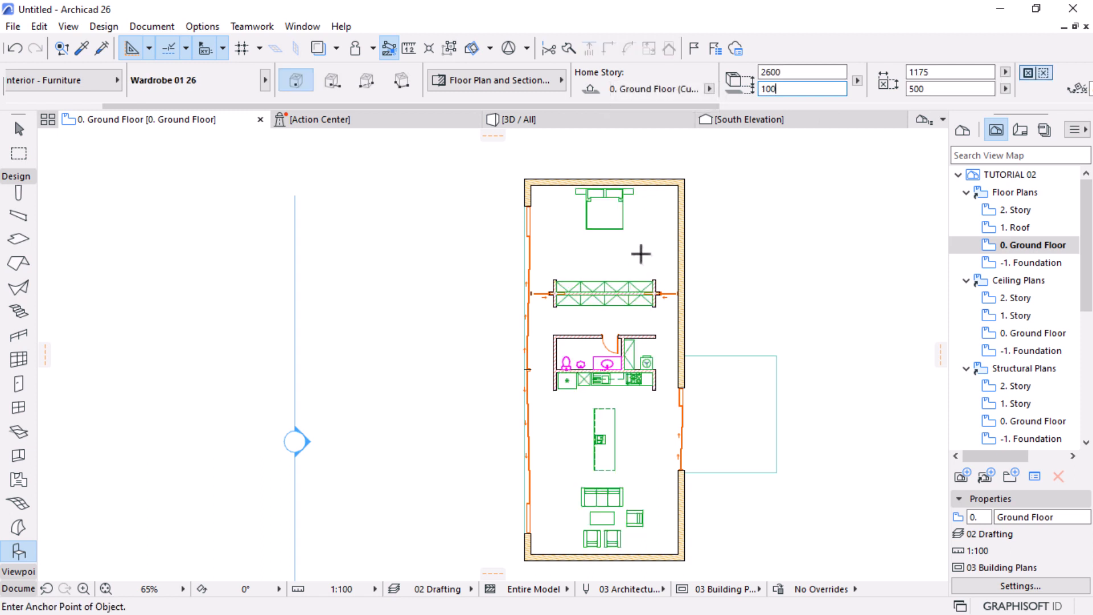
key(Escape)
Check the ground floor slab's thickness and elevation settings, and review the whole house in 3D from its glazed side
scroll(832, 84, right, 6)
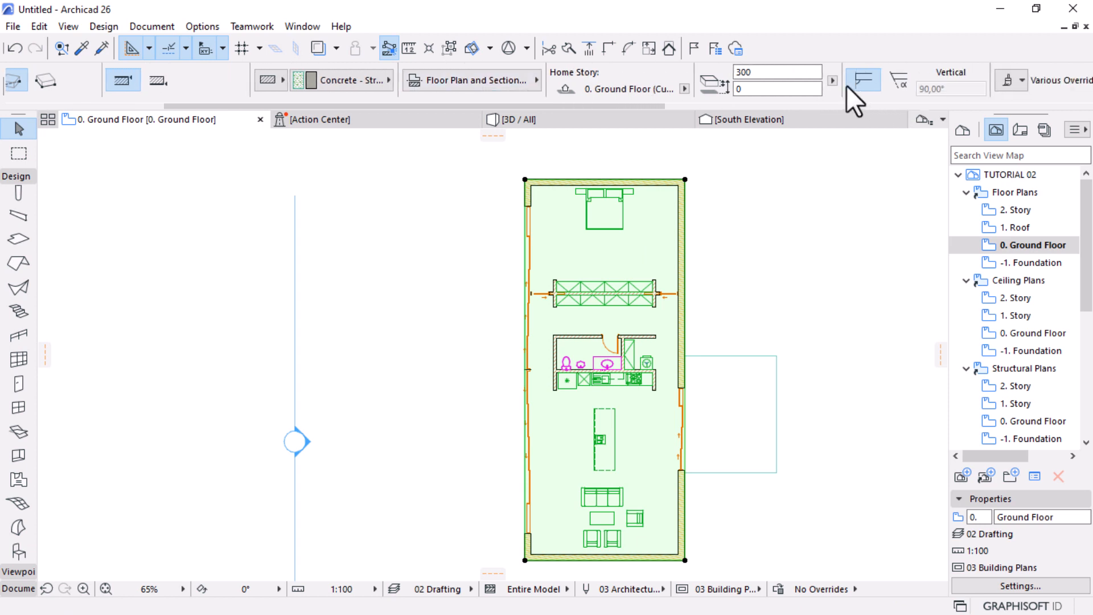
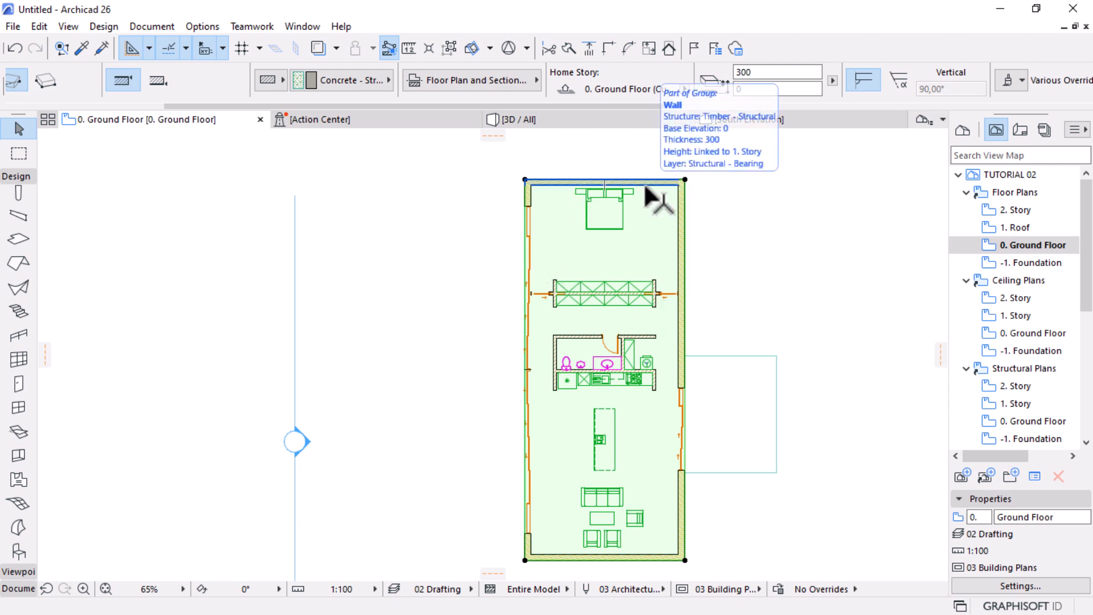
click(541, 124)
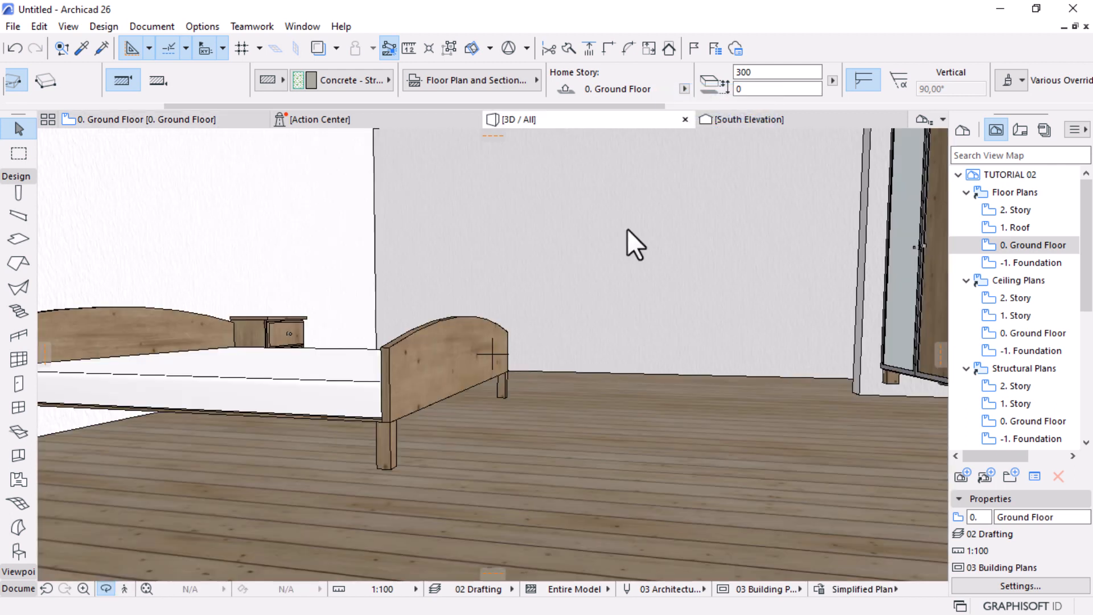
scroll(498, 320, down, 10)
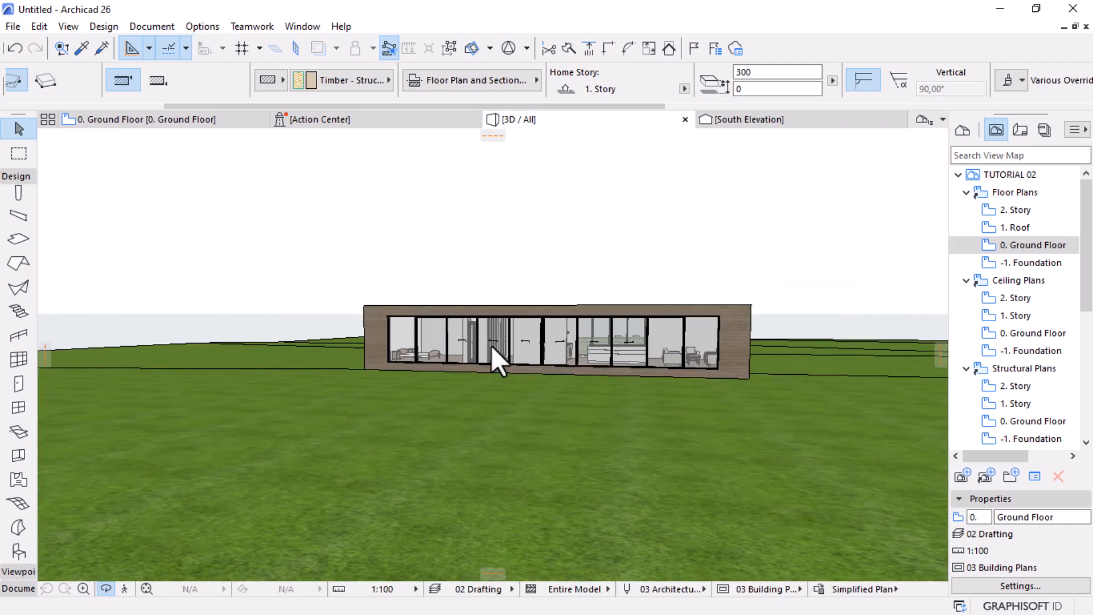
shift+middle_drag(492, 348, 709, 397)
Return to the ground floor plan, clear the slab selection, and activate the Section tool for a section through the house
click(185, 121)
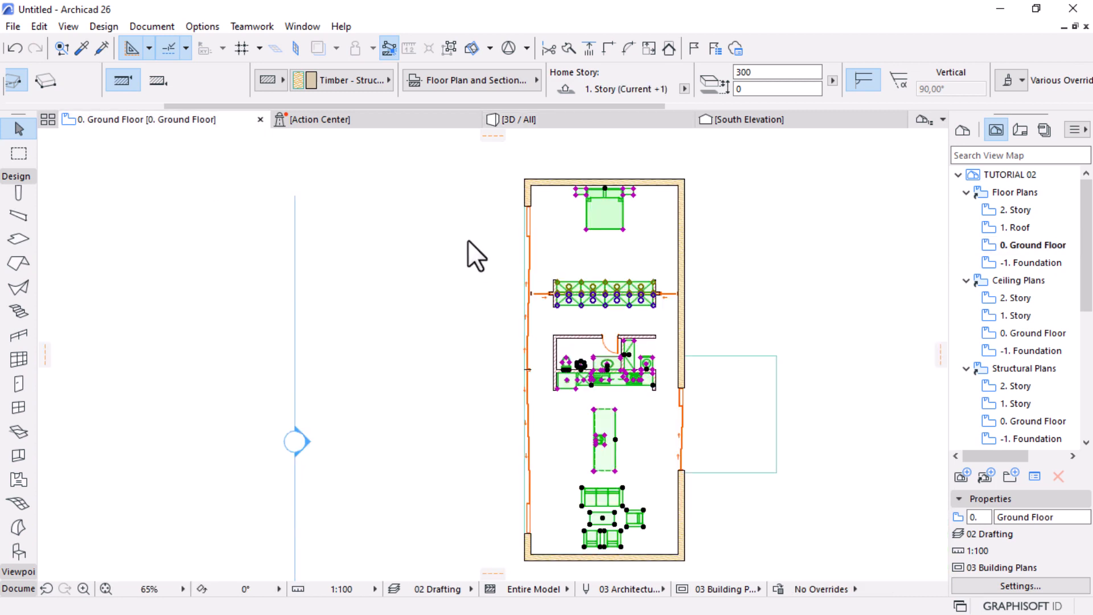
scroll(544, 330, down, 3)
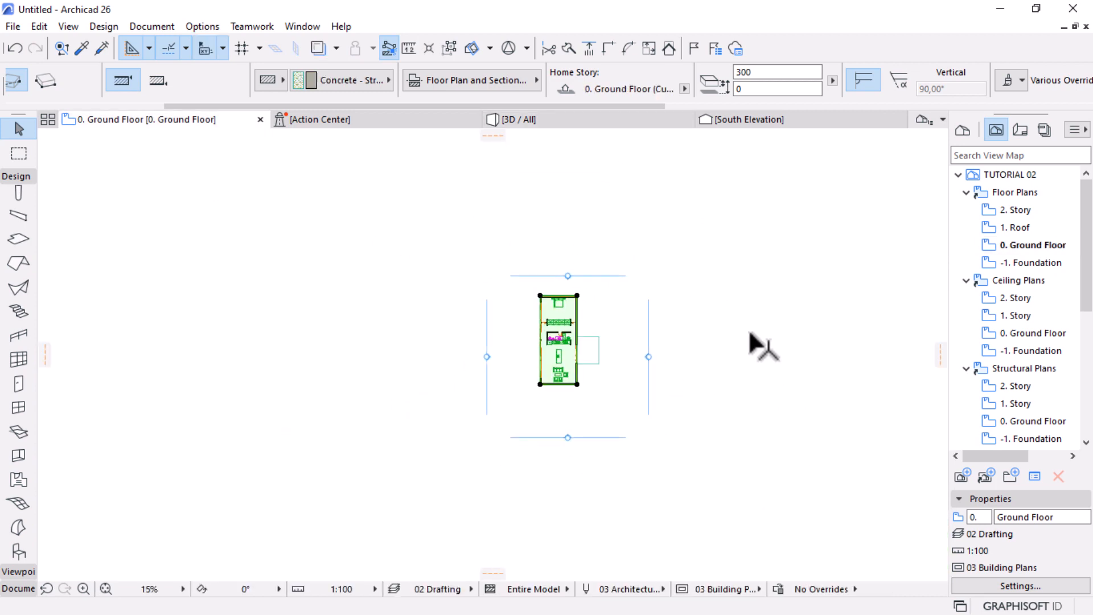
click(751, 332)
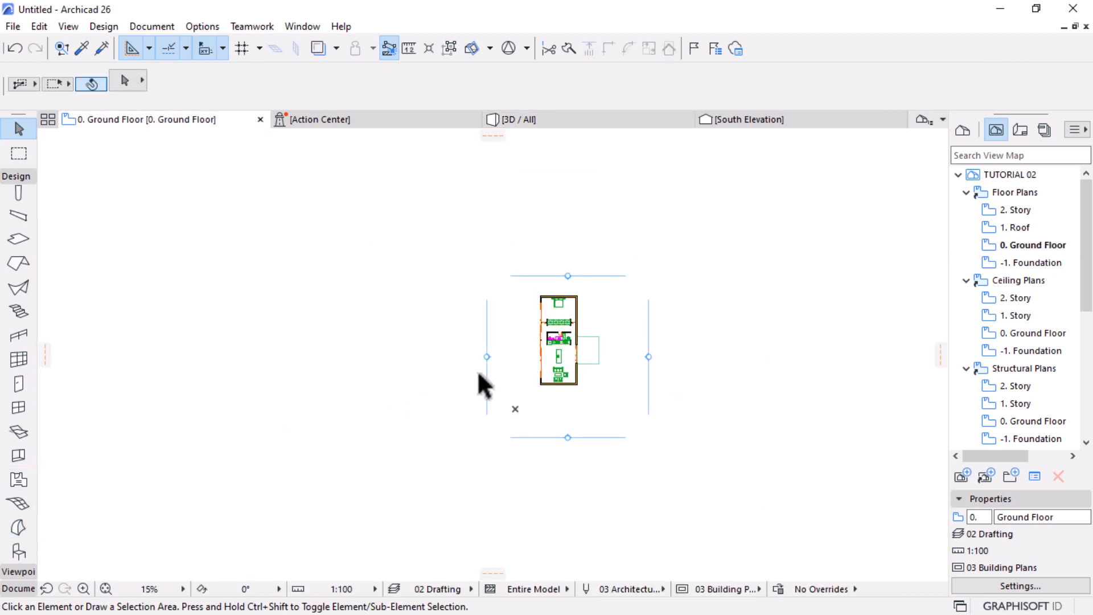
click(20, 175)
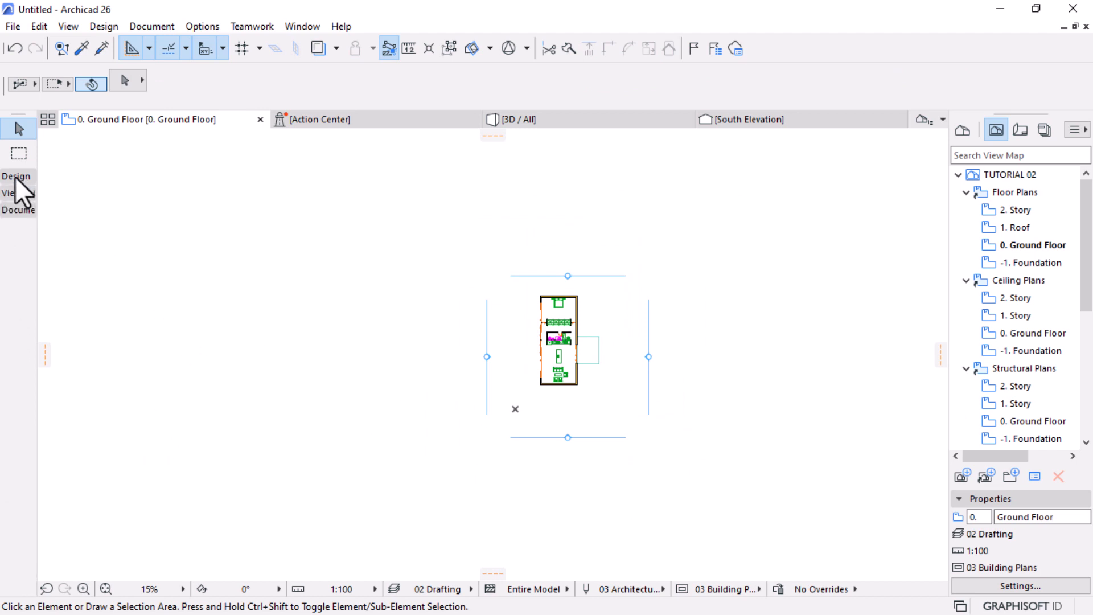
click(13, 194)
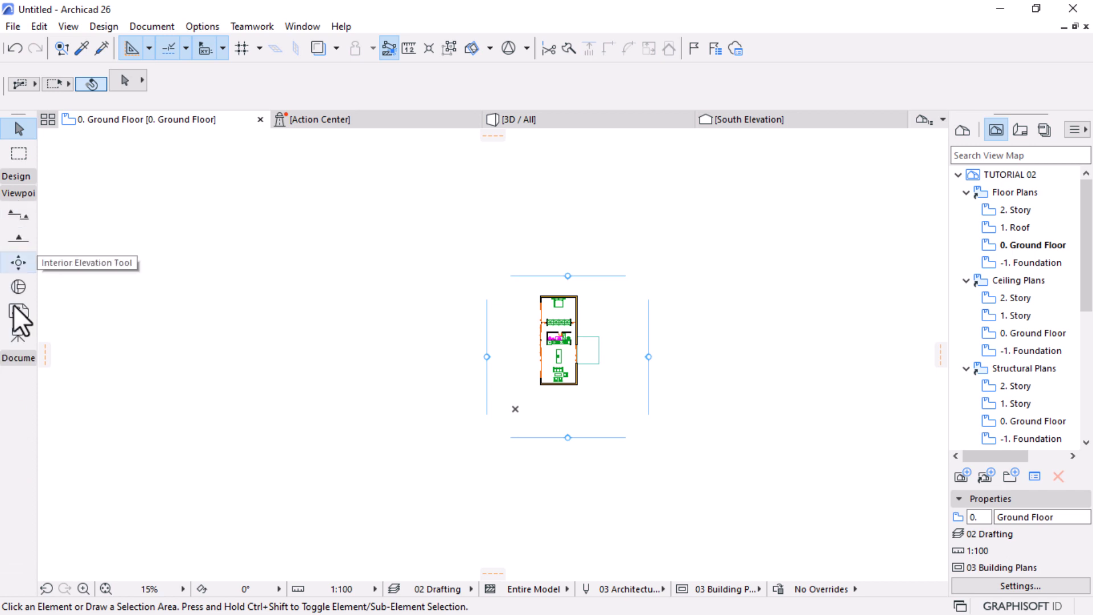
click(20, 221)
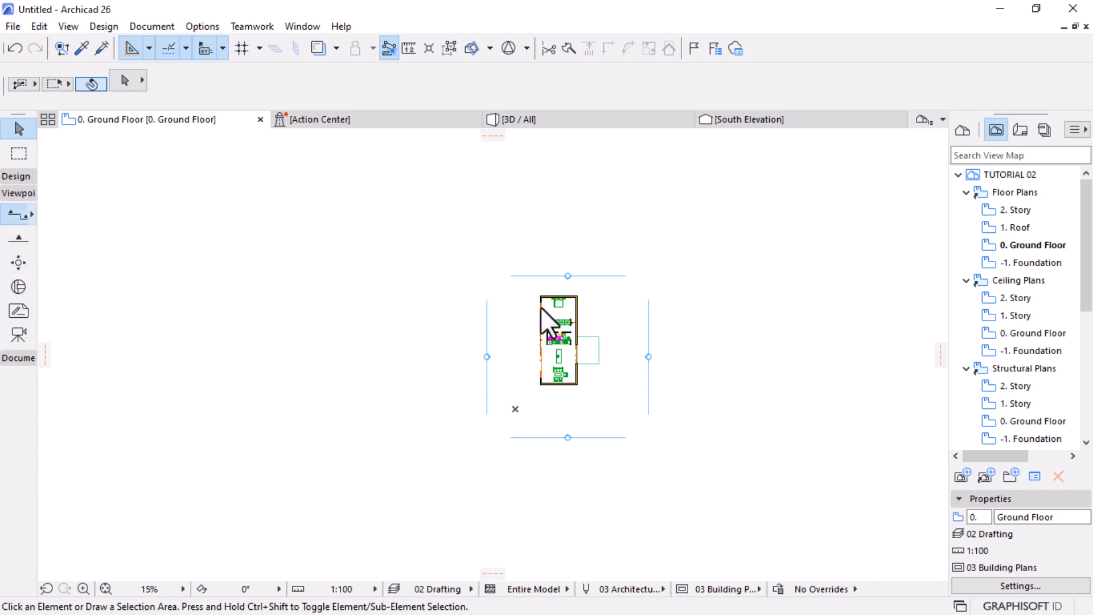
Draw a horizontal building section line across the ground floor plan through the kitchen island, looking toward the bedroom end
scroll(515, 358, up, 3)
click(442, 345)
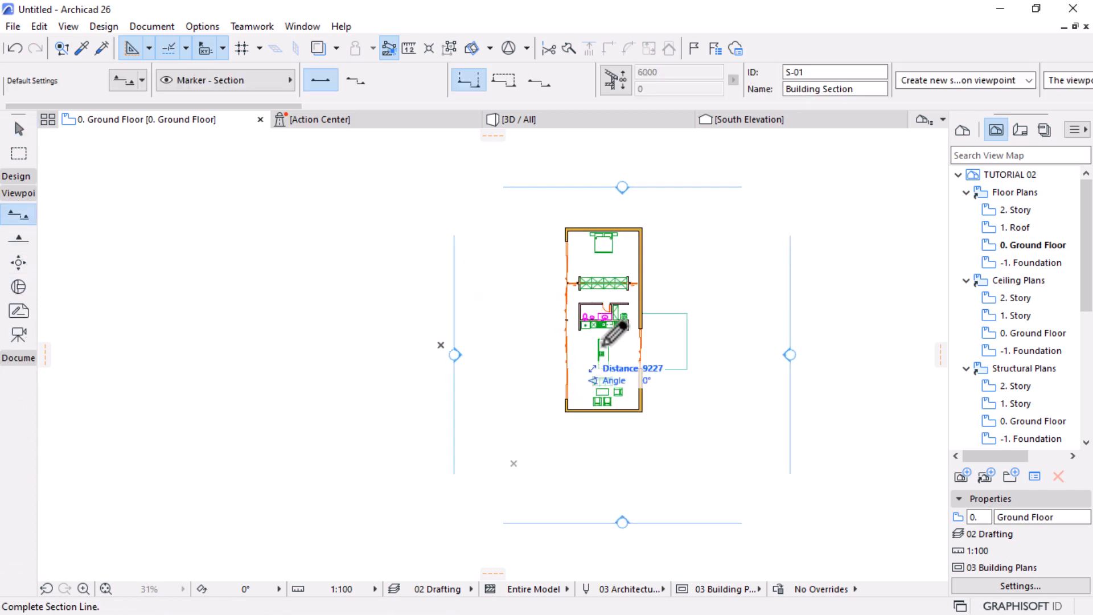
click(796, 345)
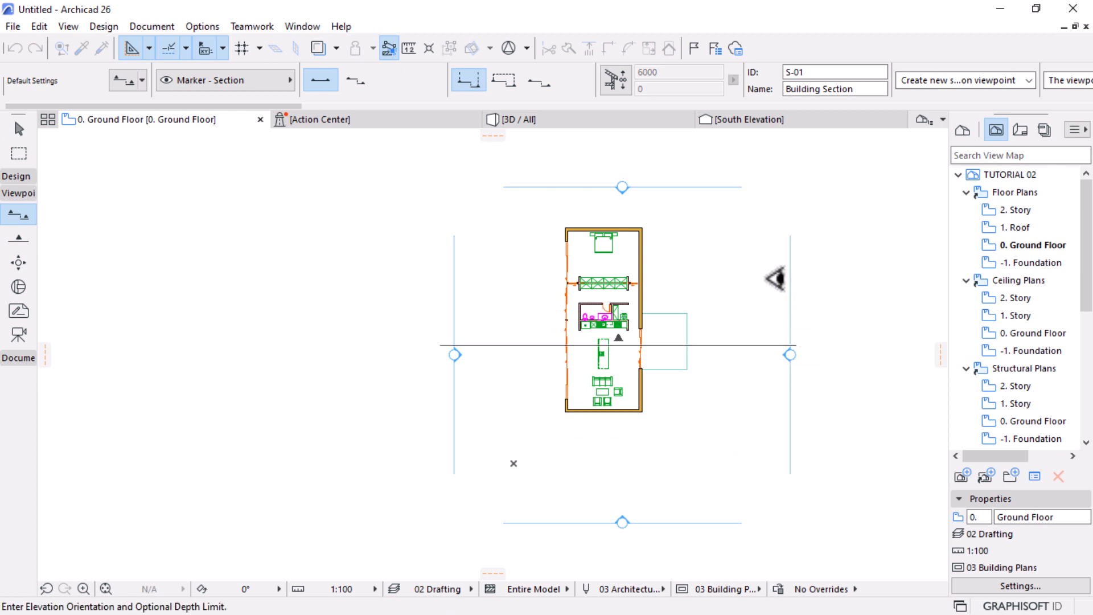
click(775, 279)
scroll(764, 276, up, 2)
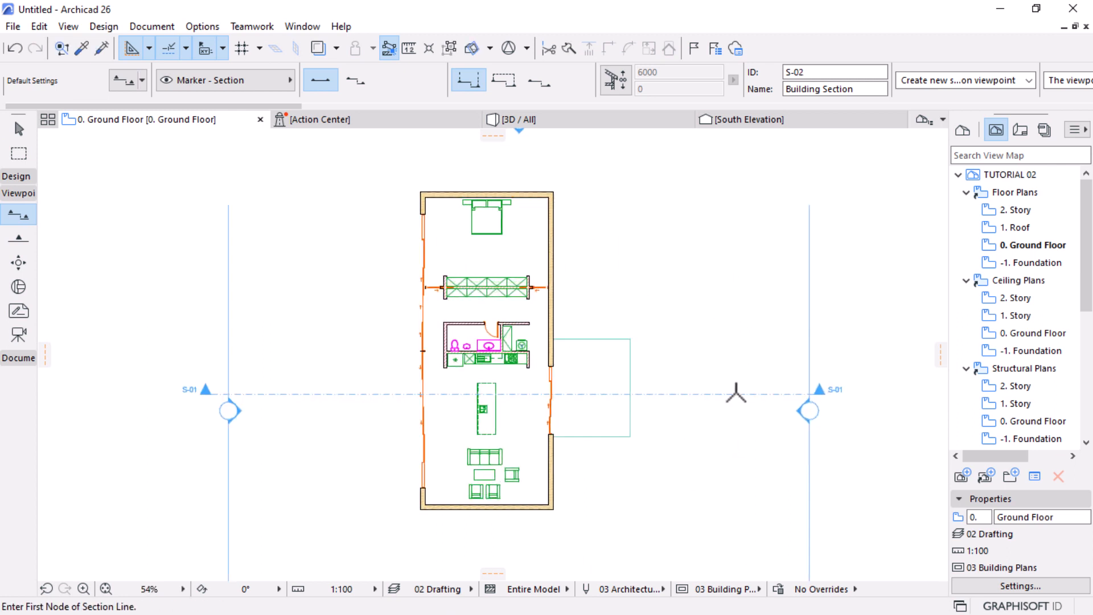
key(Escape)
Make the section's marker line segmented without the middle segment and set its marker size to 15 mm
click(732, 394)
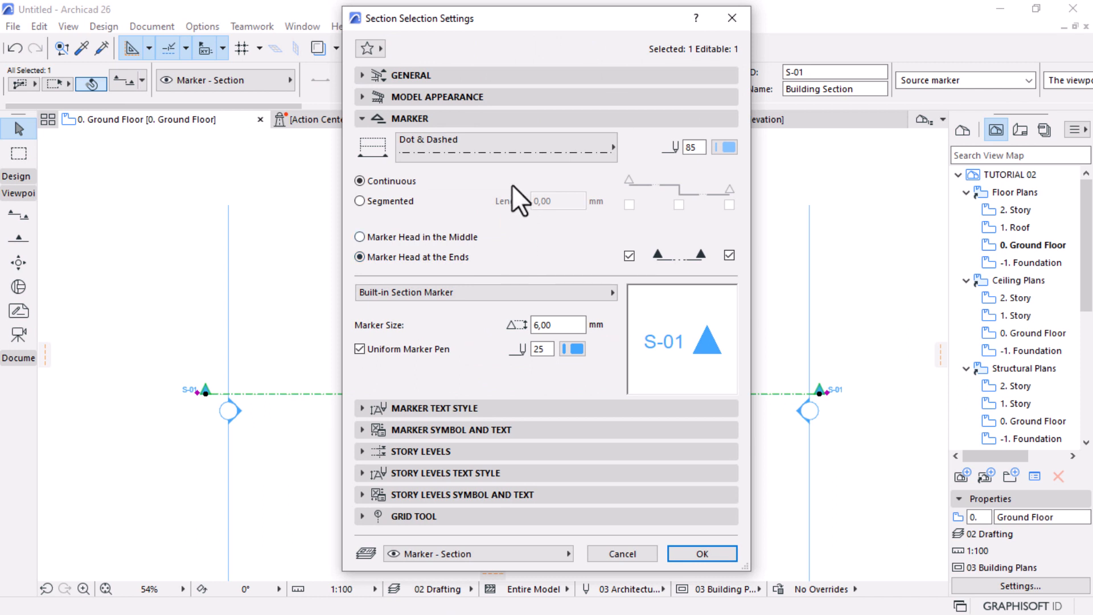
click(359, 200)
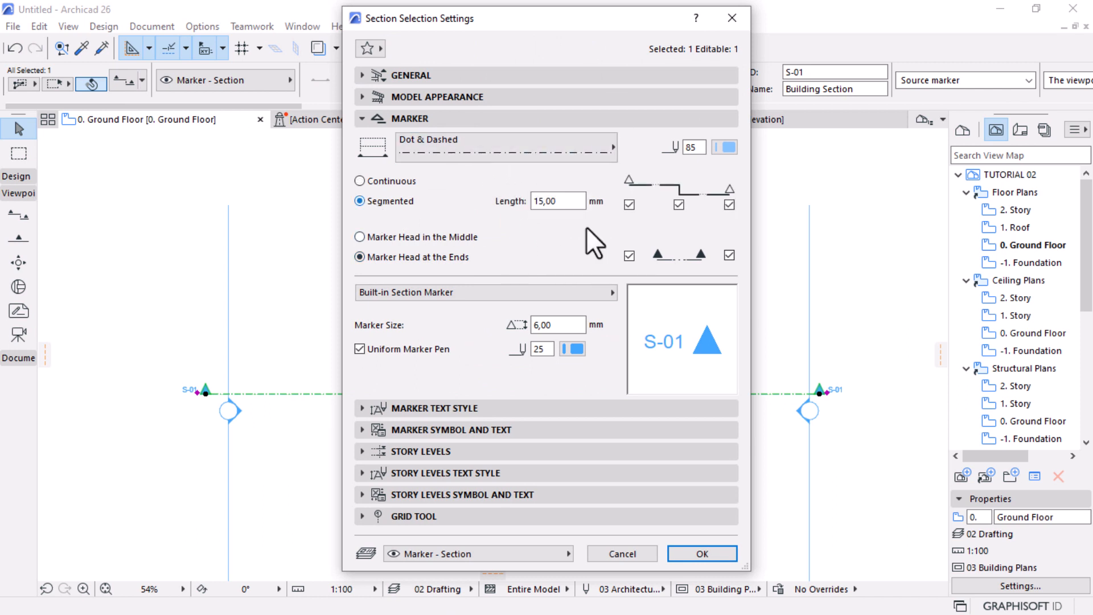
click(681, 206)
drag(562, 326, 519, 322)
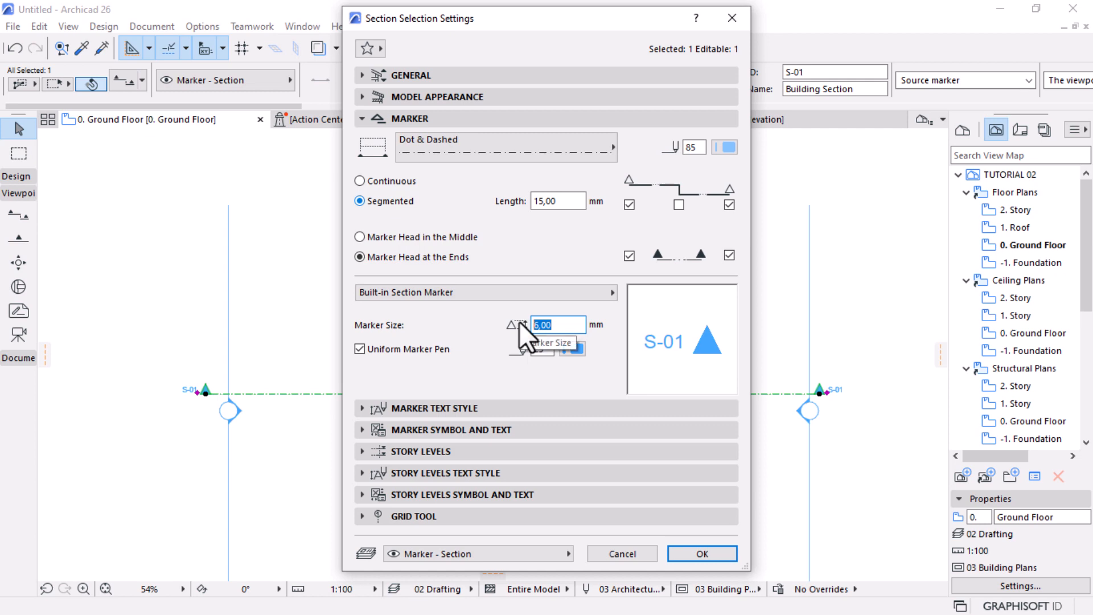
text(15)
Change the section's marker style to Circle 4 and apply the settings
click(364, 431)
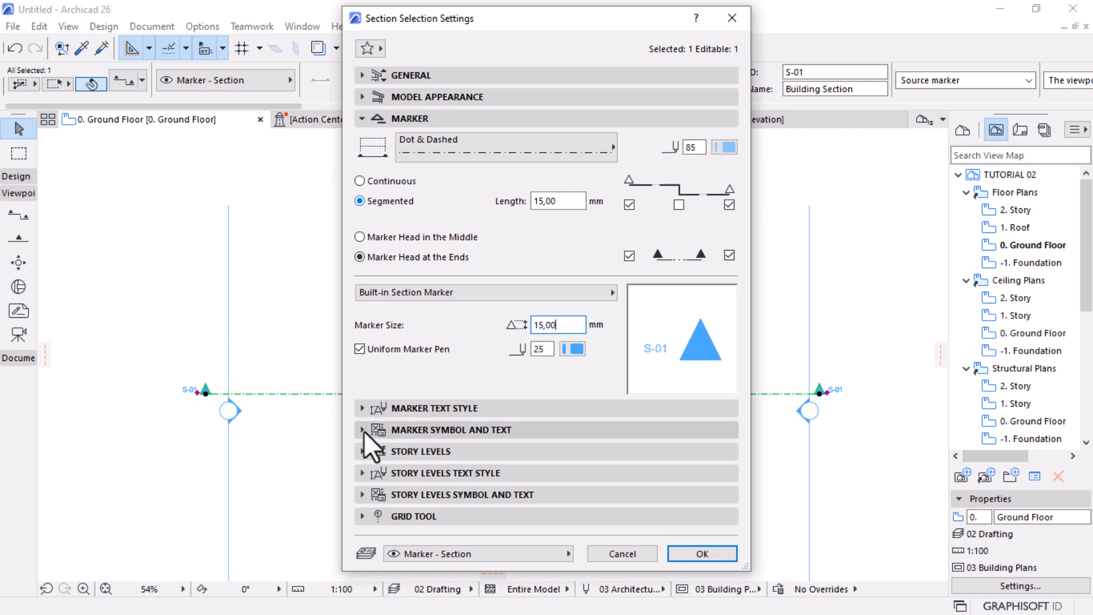
click(483, 234)
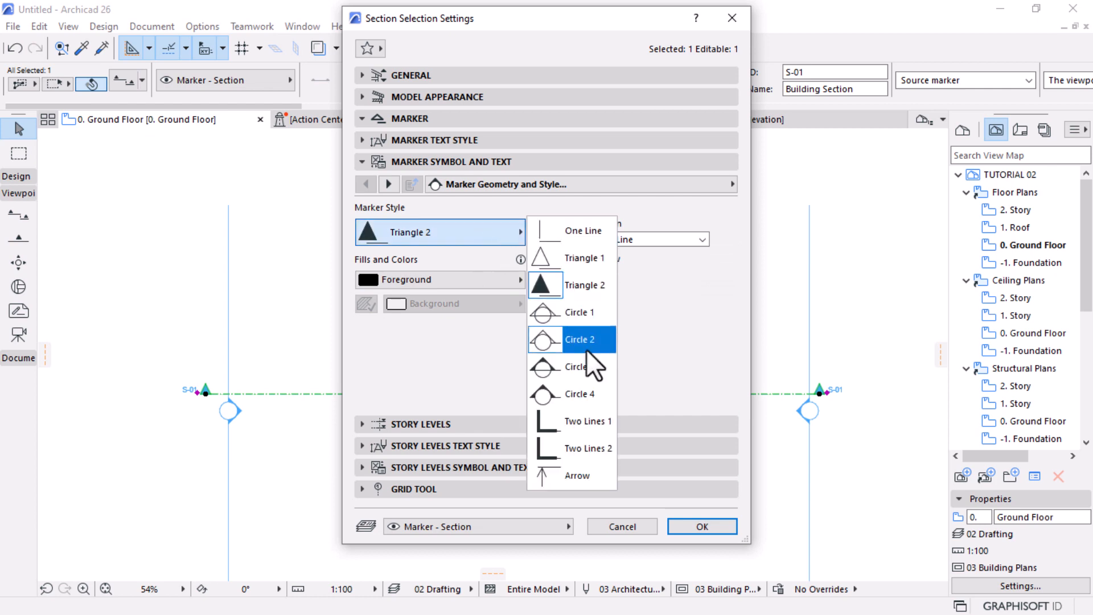
click(567, 397)
click(701, 526)
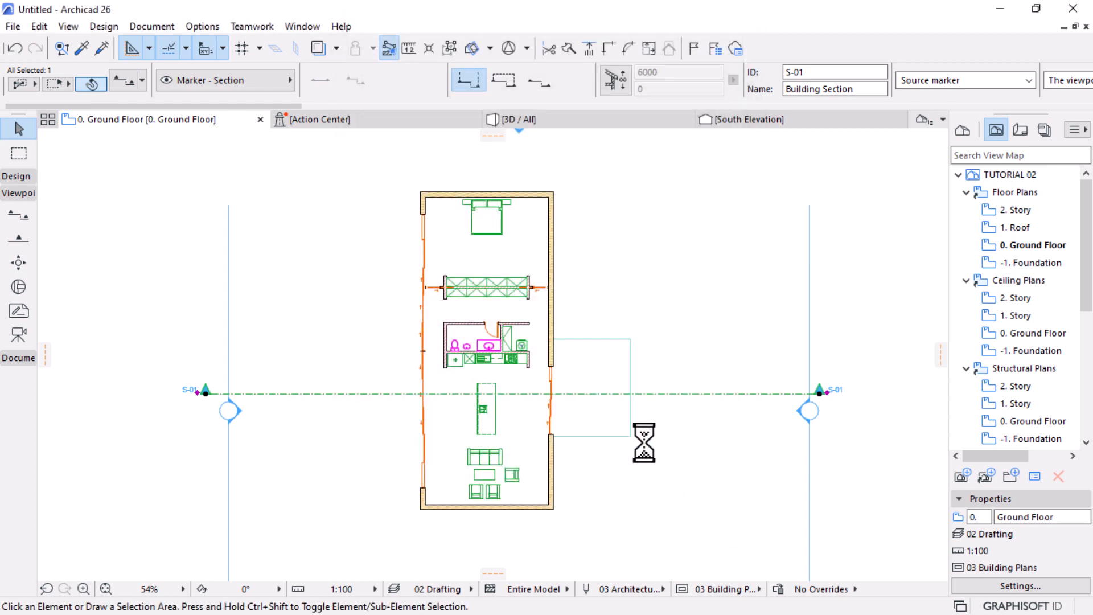
Stretch both ends of the section line to align with the vertical elevation lines on either side of the house
click(817, 389)
click(893, 290)
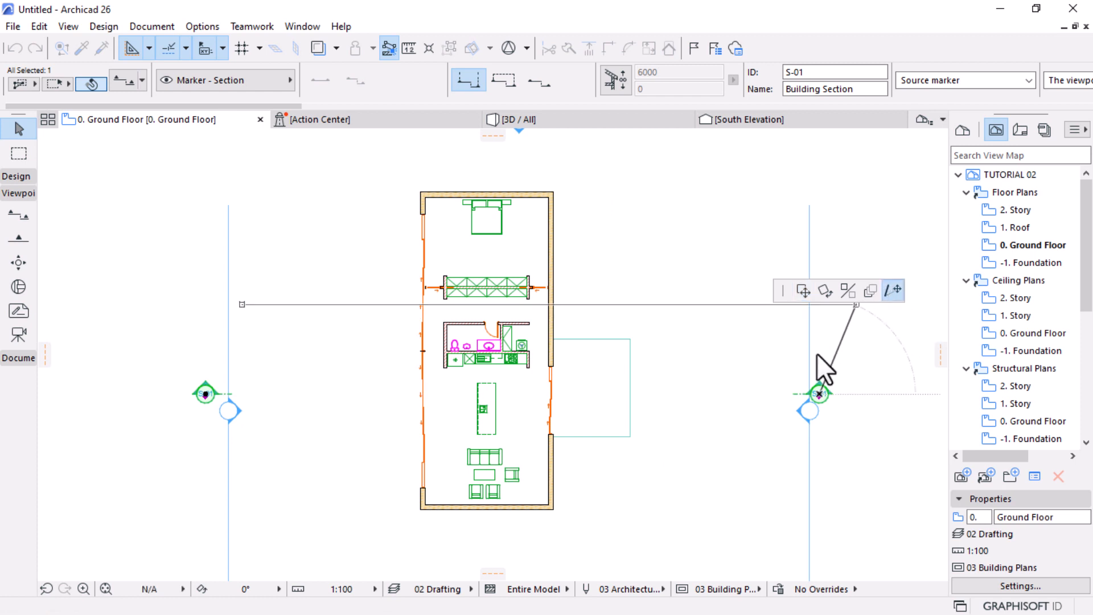
click(809, 393)
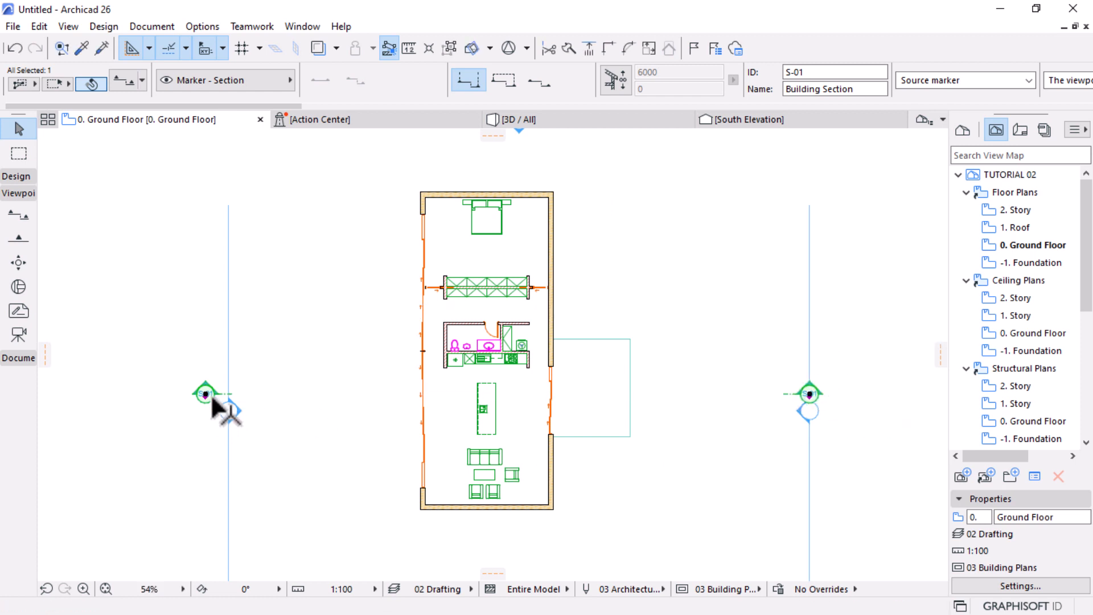
click(205, 394)
click(228, 394)
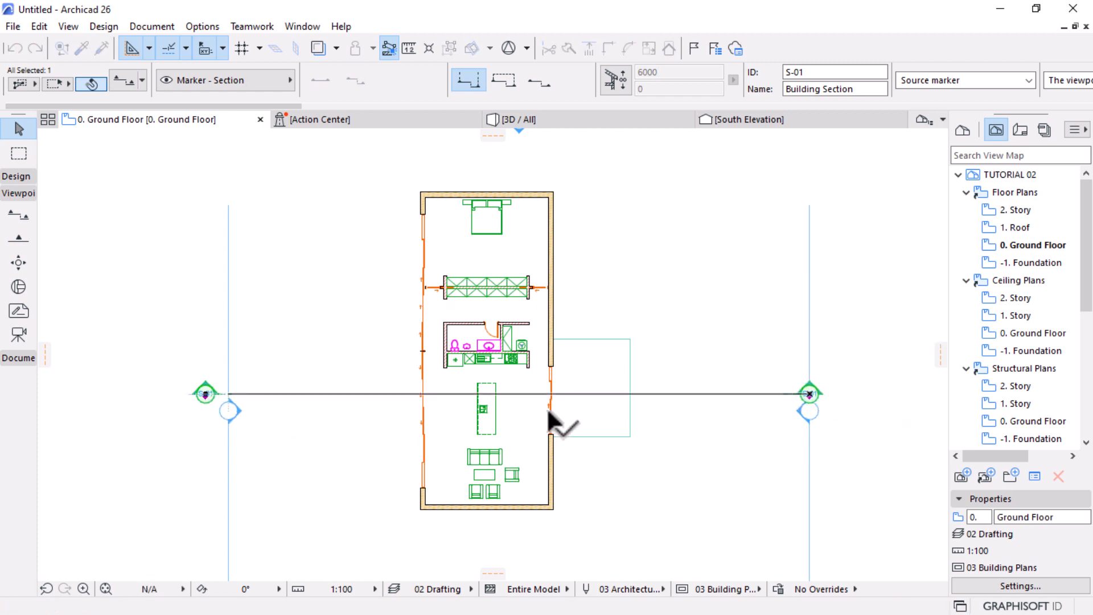
Move the section line about 422 mm upward on the plan, away from the elevation markers, and deselect it
key(ctrl+d)
click(711, 444)
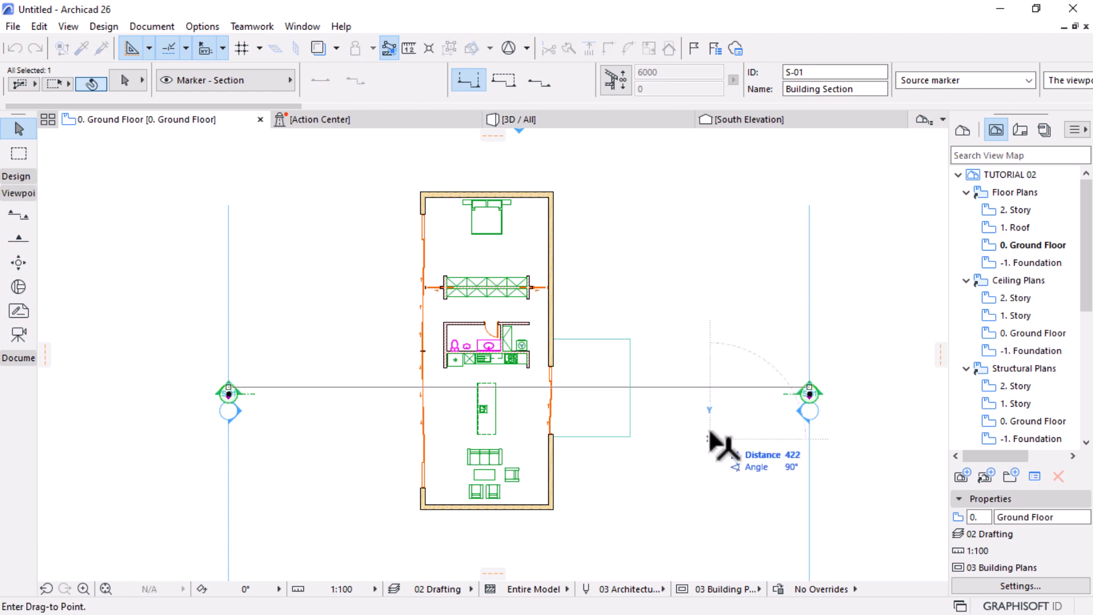
click(709, 435)
click(688, 220)
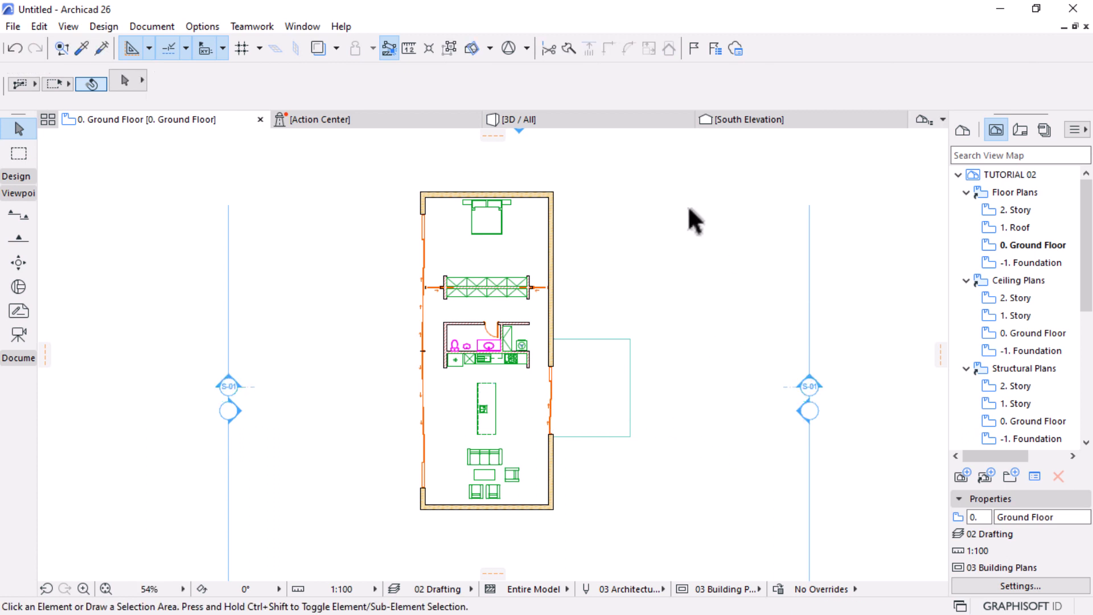
Open the S-01 building section with the current view settings
scroll(781, 354, down, 4)
scroll(751, 342, up, 4)
click(749, 337)
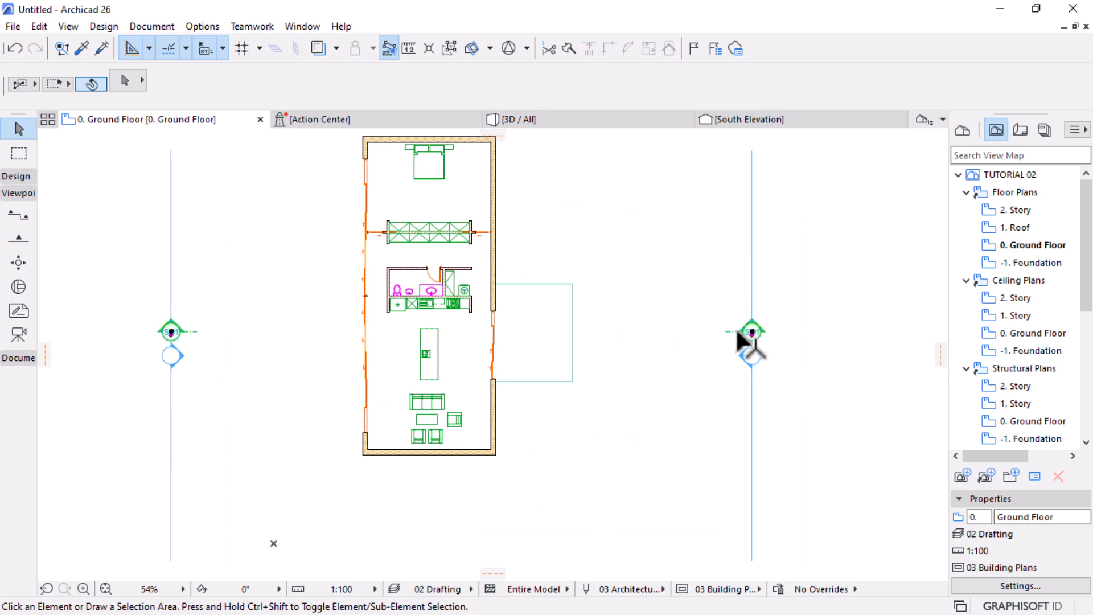
right_click(800, 191)
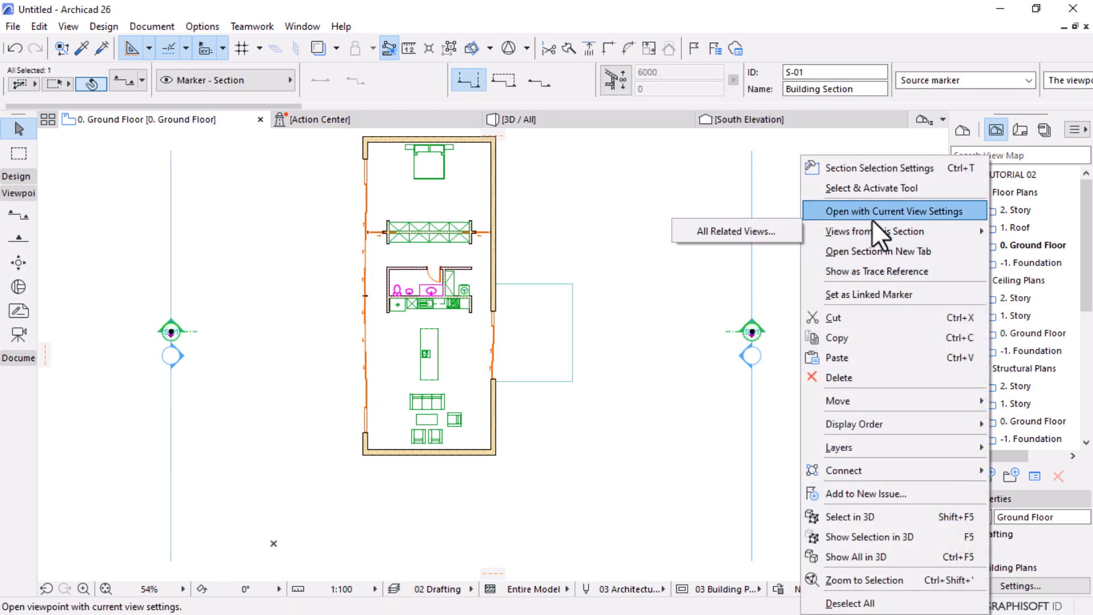
click(872, 214)
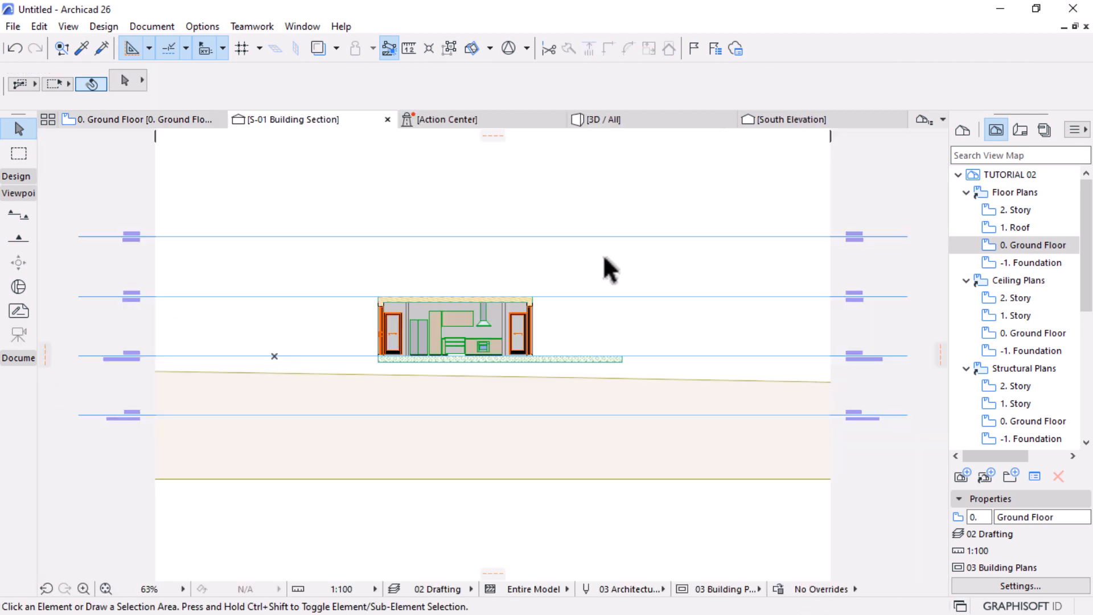
Change the building material of the house floor slab and the adjoining terrace slab to Timber - Structural
scroll(603, 312, up, 6)
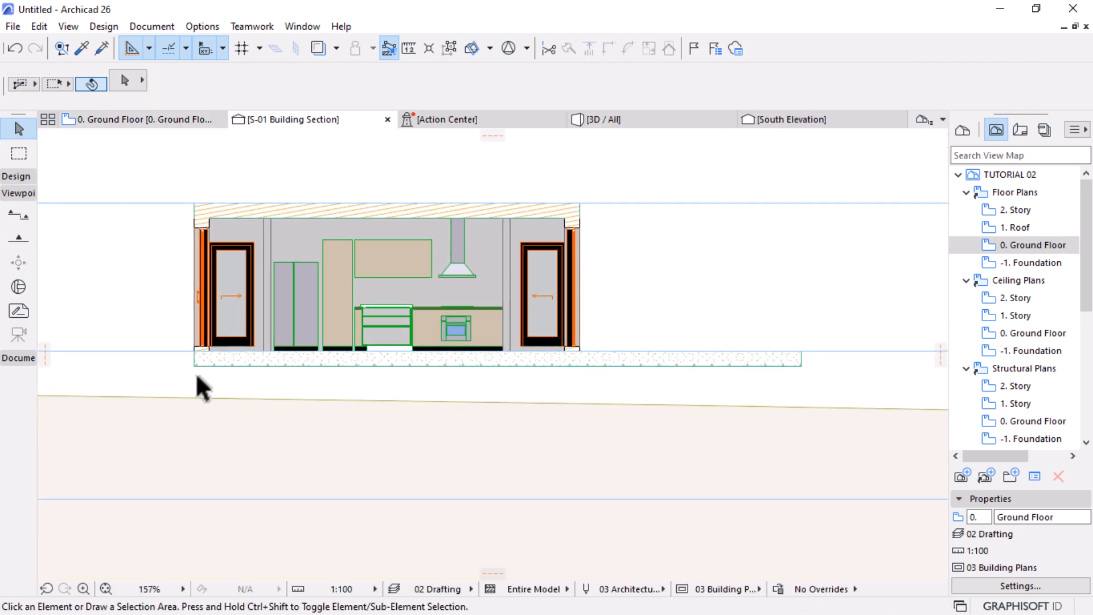
scroll(616, 340, down, 2)
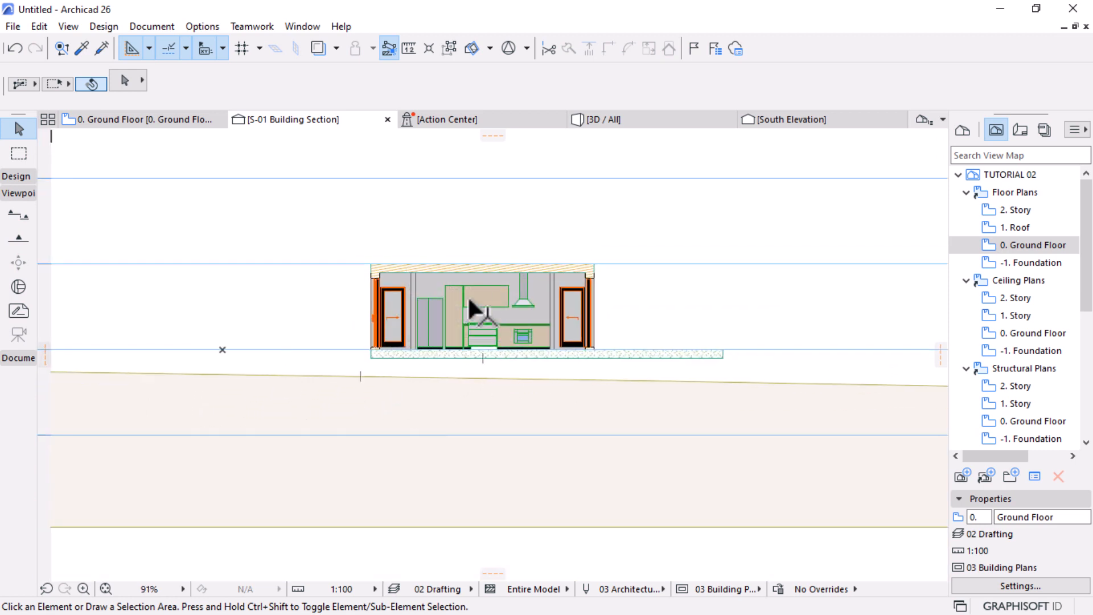
scroll(374, 340, up, 2)
scroll(524, 359, down, 1)
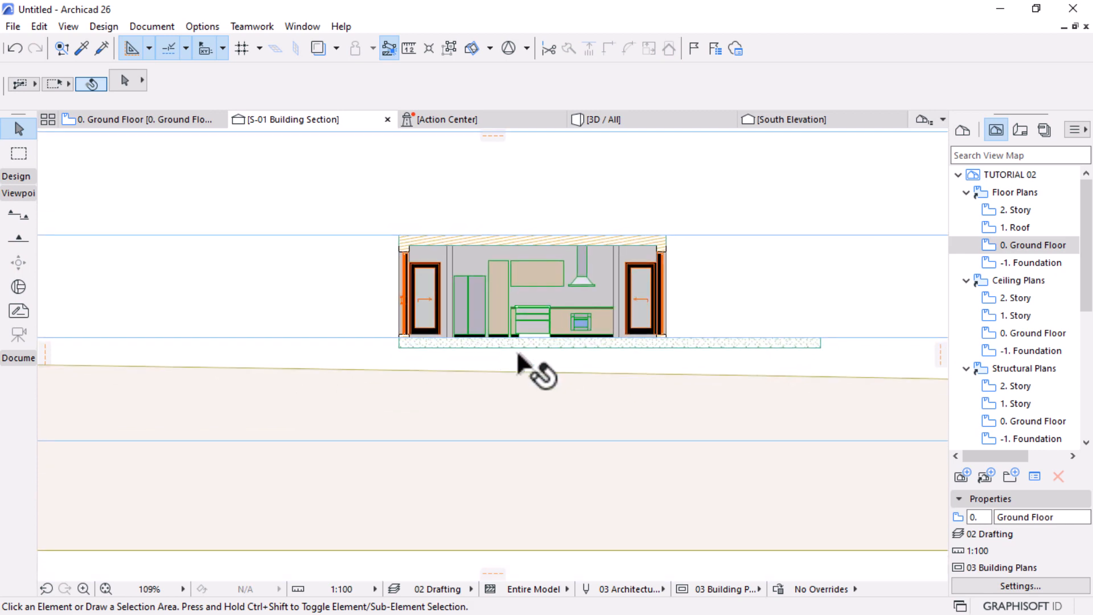
scroll(780, 378, up, 2)
click(666, 322)
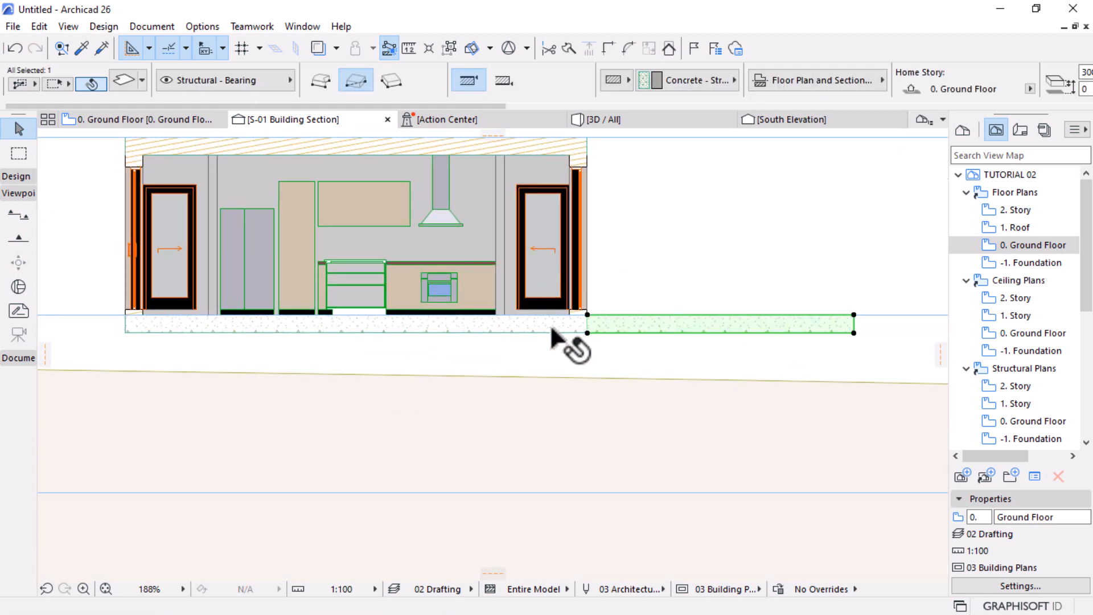
shift+click(551, 329)
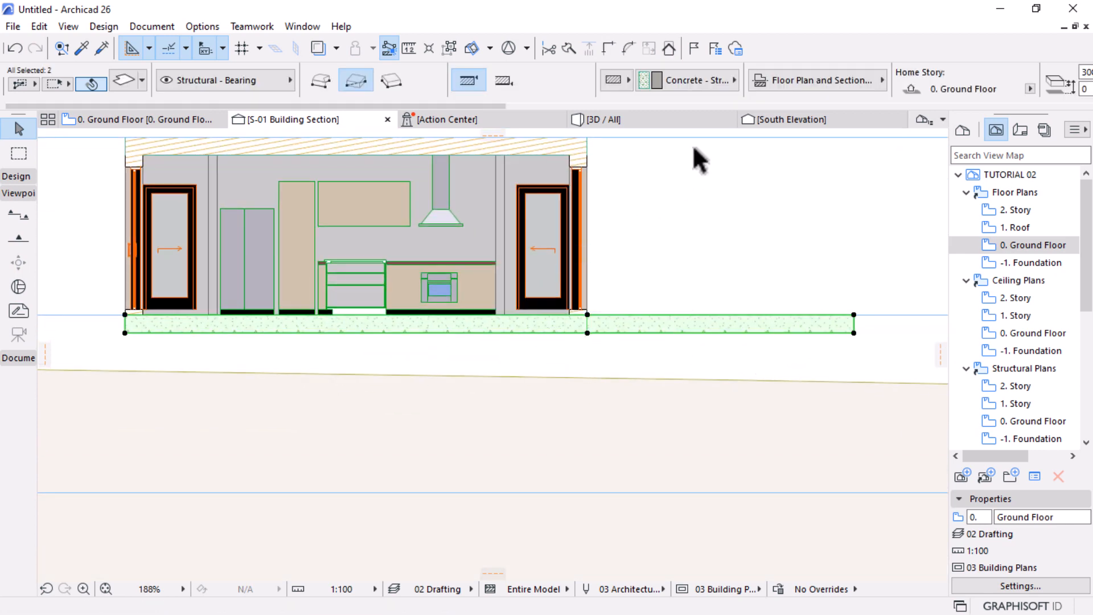
click(706, 84)
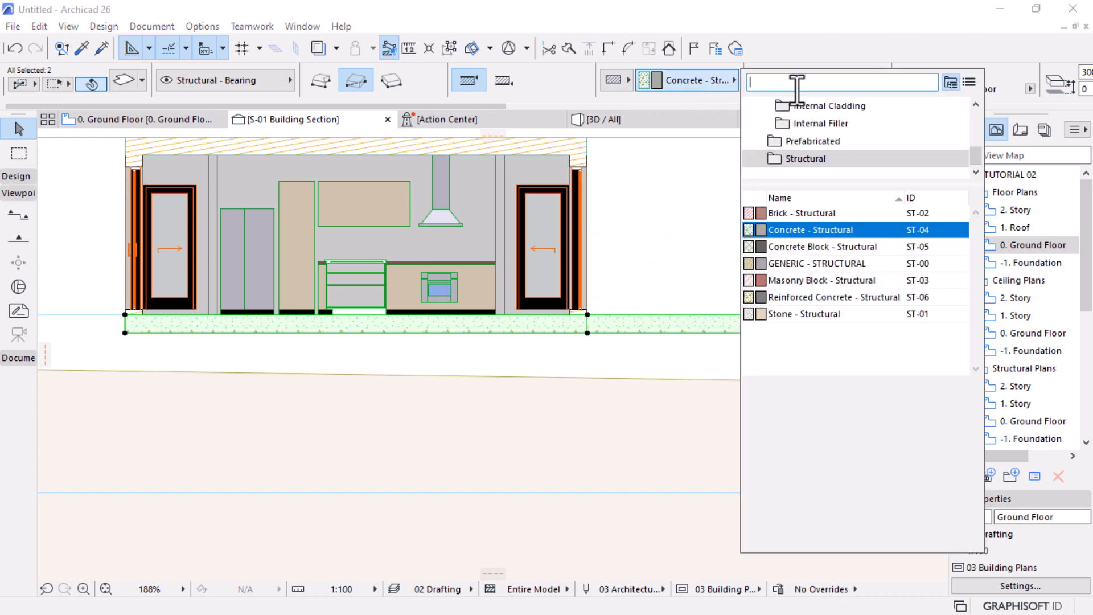
text(timb)
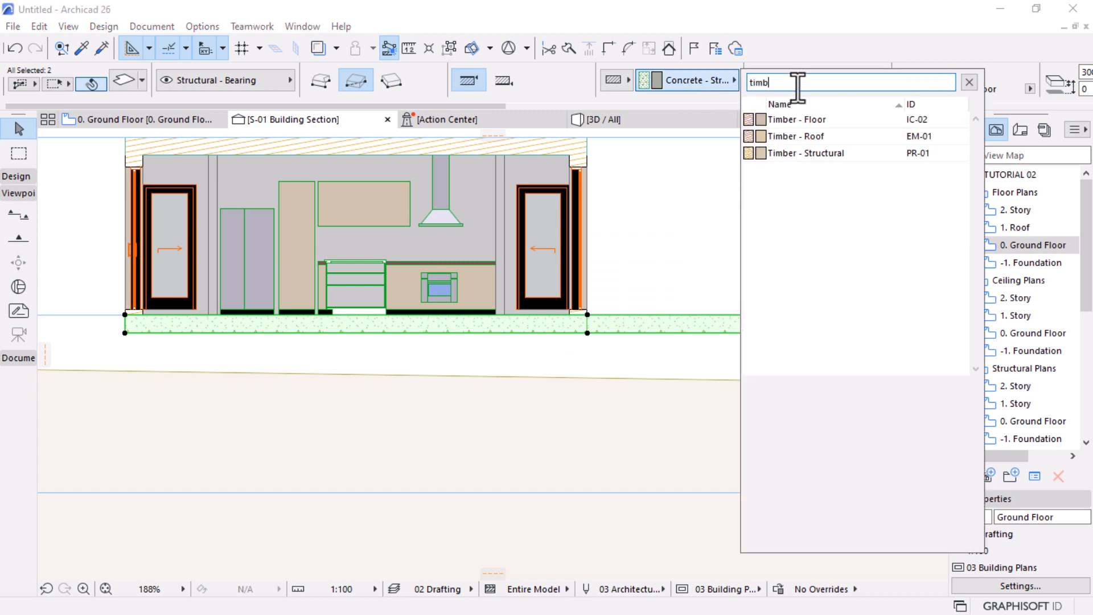
text(er)
click(833, 152)
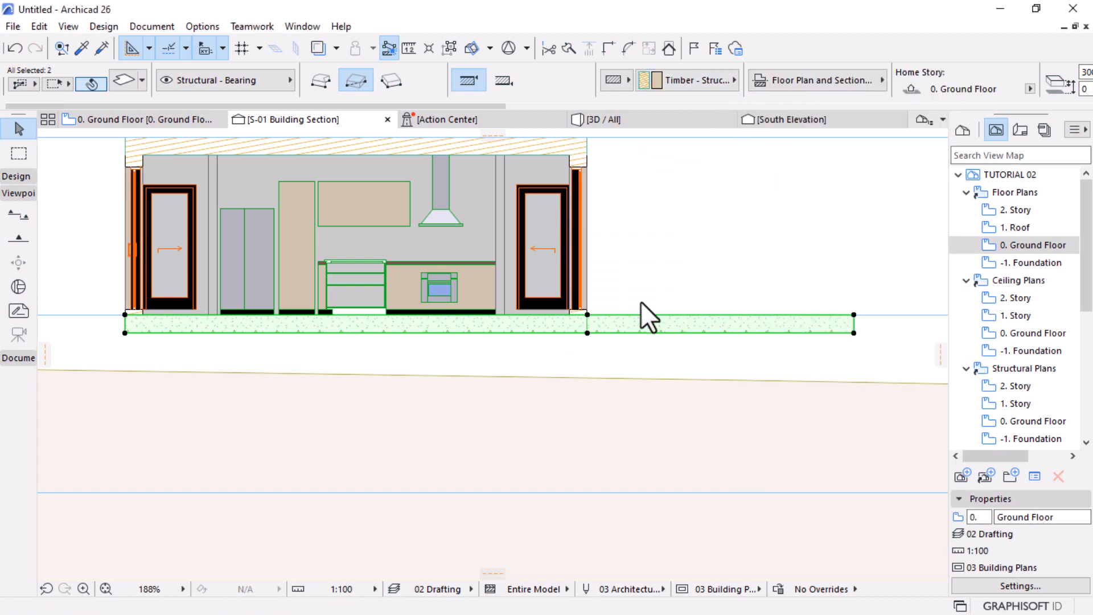
click(653, 288)
Lower the terrain mesh beneath the house by setting its elevation to -2000 mm relative to its home story
scroll(610, 330, down, 2)
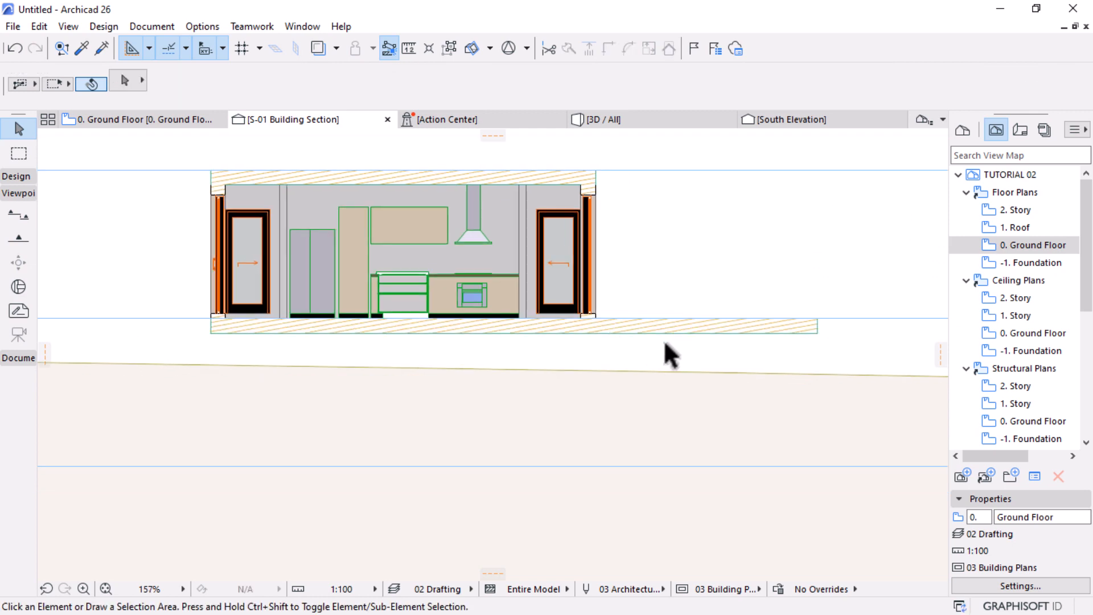
scroll(686, 348, down, 3)
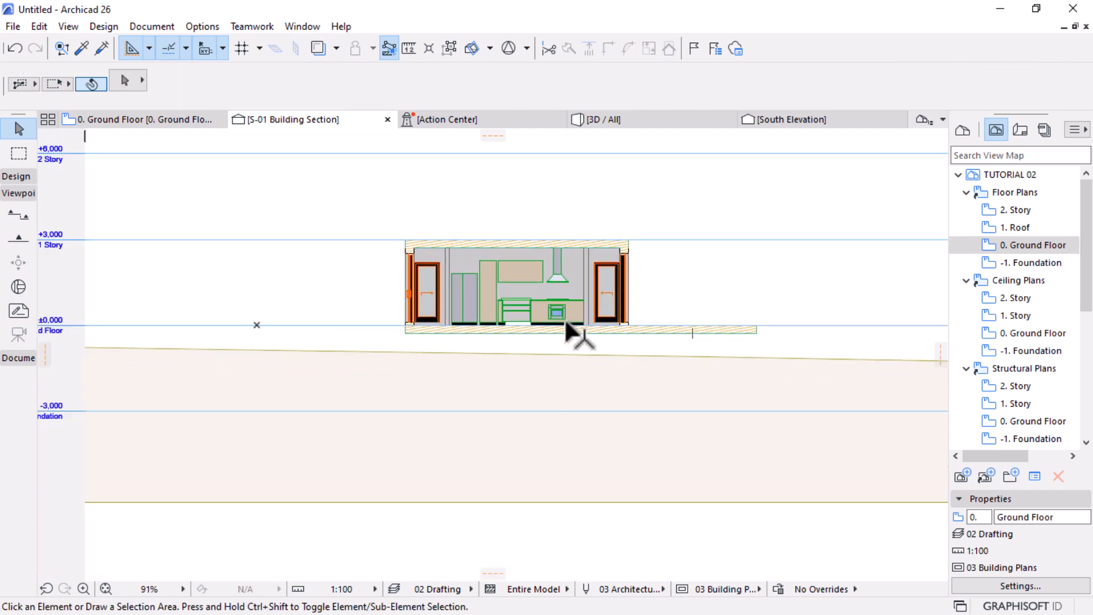
scroll(491, 289, up, 11)
scroll(329, 270, down, 8)
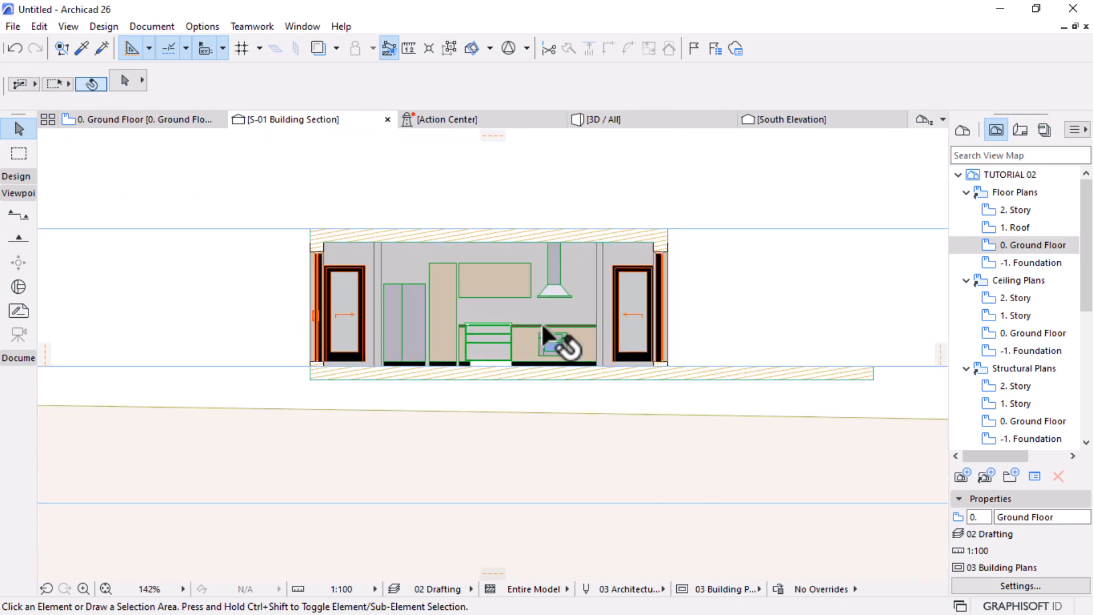
scroll(569, 336, down, 3)
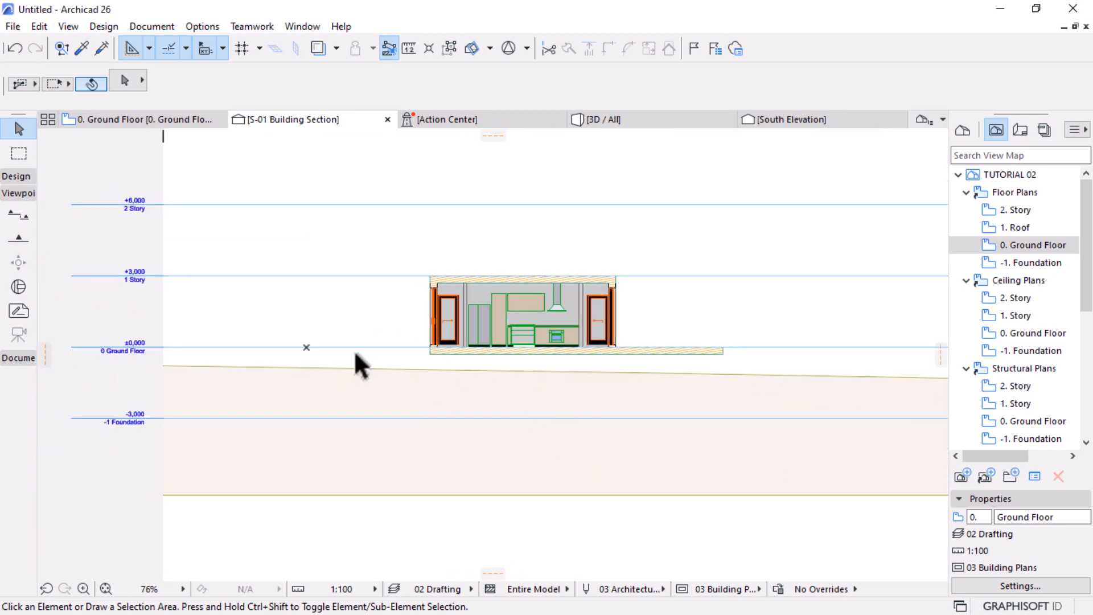
scroll(515, 392, up, 3)
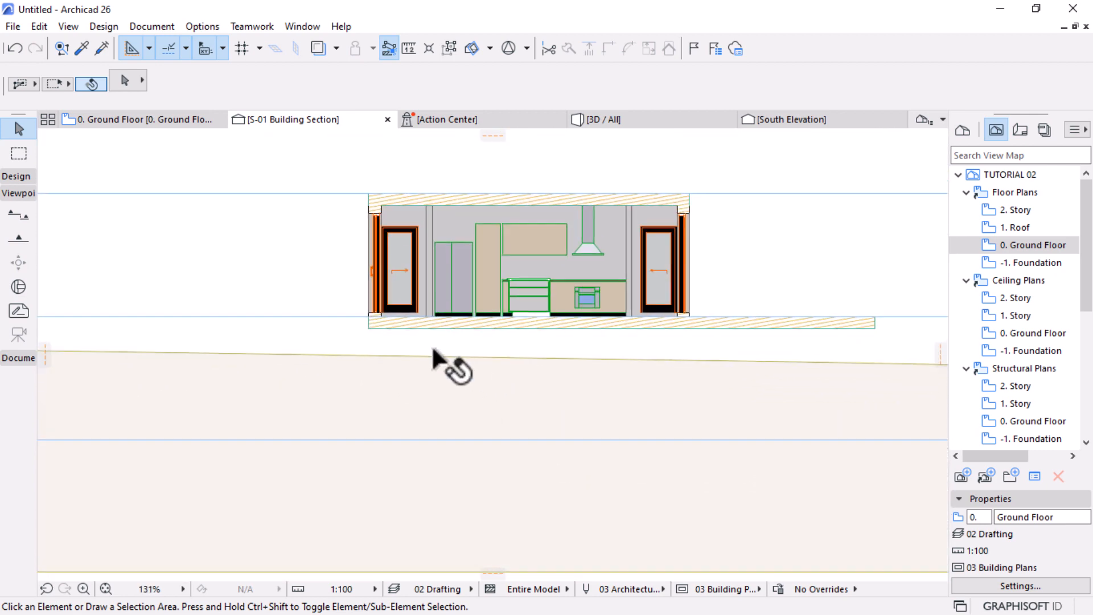
click(364, 358)
scroll(433, 311, down, 4)
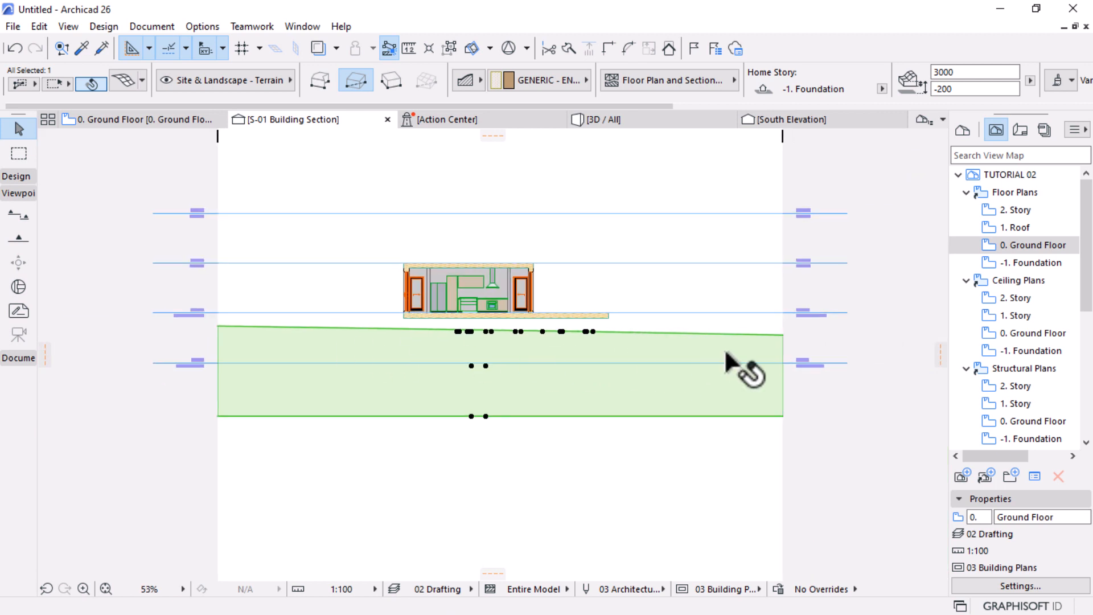
scroll(745, 367, up, 3)
scroll(312, 383, down, 4)
scroll(302, 362, up, 3)
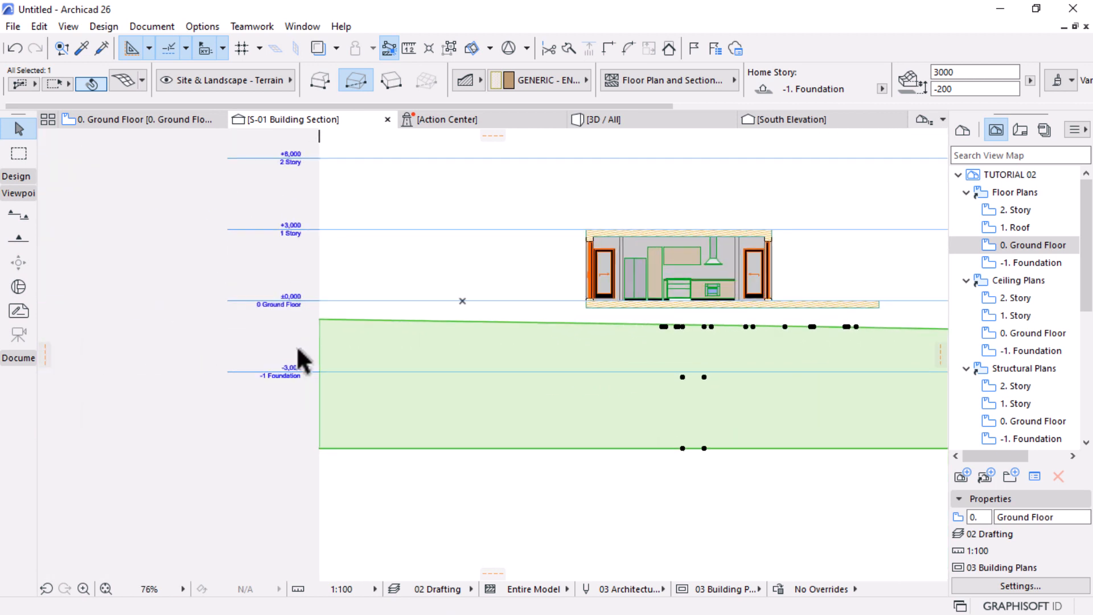
scroll(301, 362, down, 1)
click(957, 90)
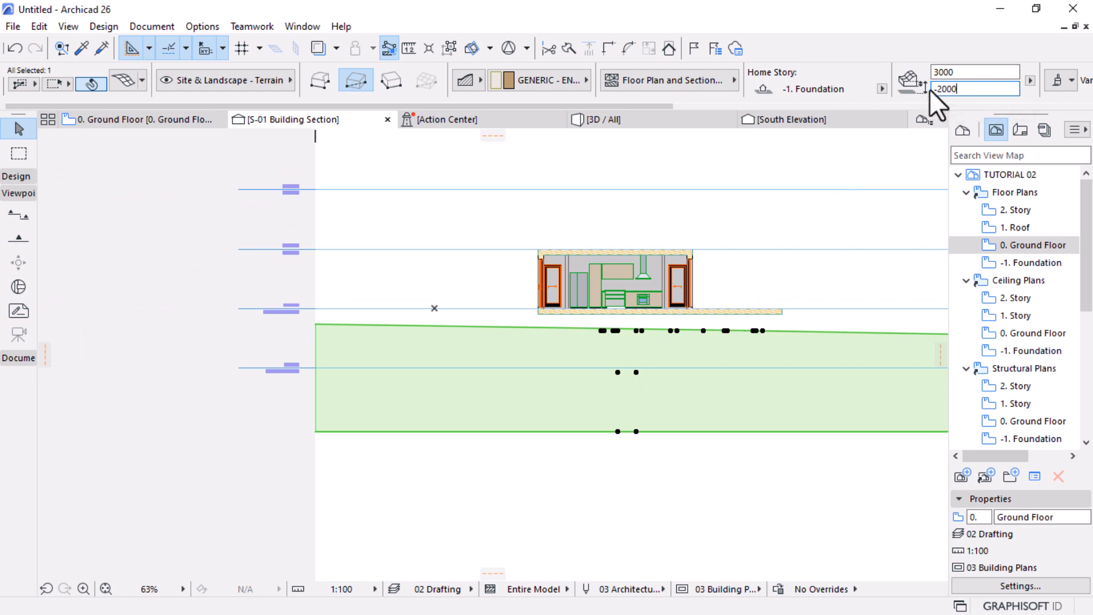
key(Return)
scroll(502, 291, down, 2)
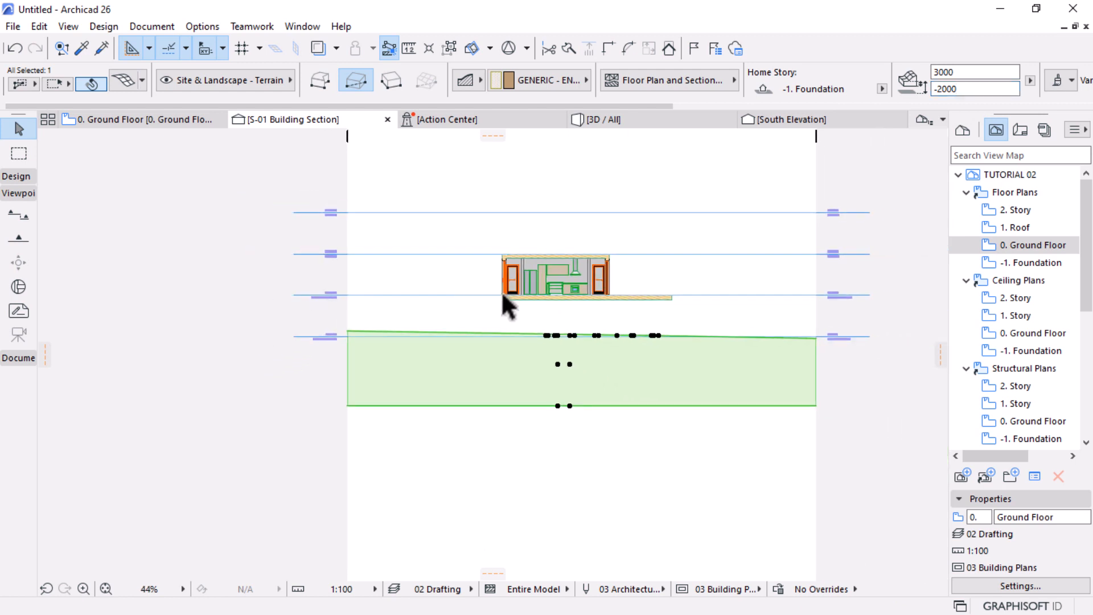
scroll(608, 316, up, 1)
scroll(415, 350, up, 2)
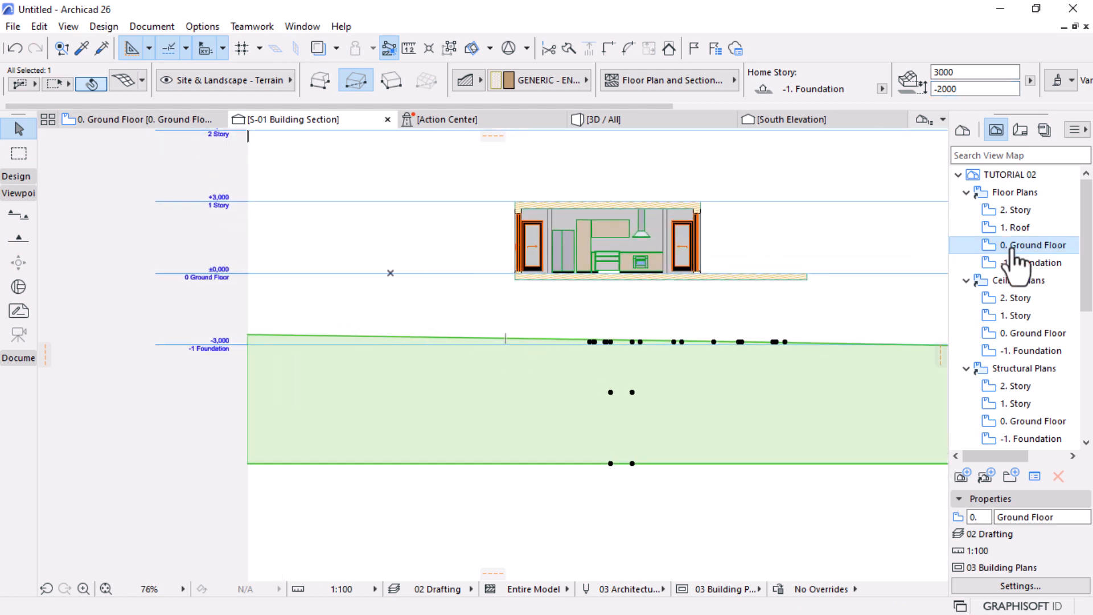
On the -1. Foundation plan, set all points of the terrain mesh's leftmost contour to a height of 4000 mm
double_click(1028, 263)
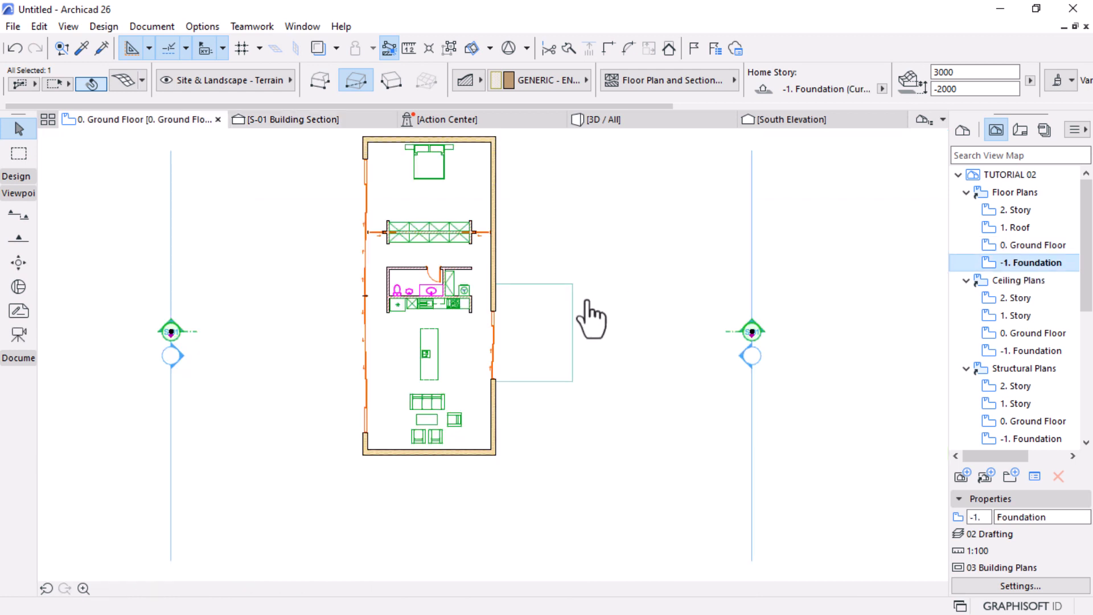
scroll(630, 336, down, 6)
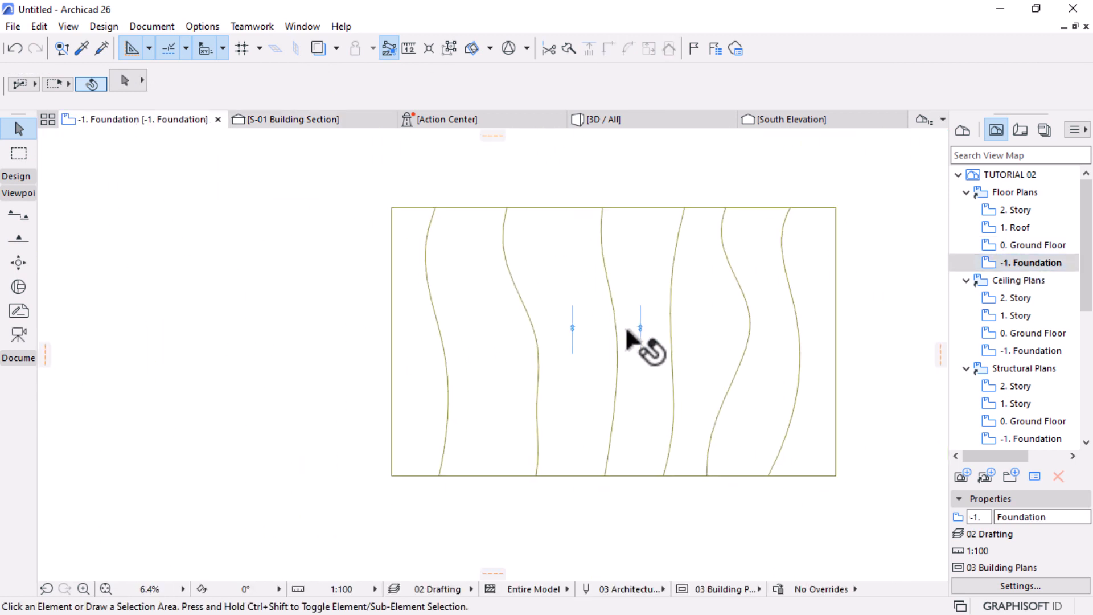
click(452, 349)
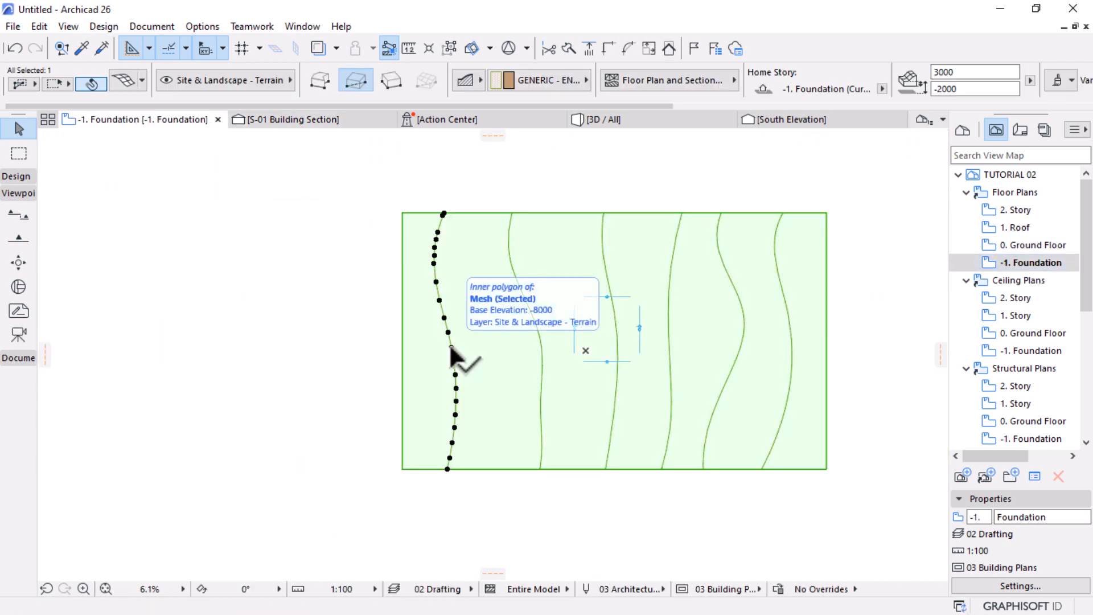
click(451, 350)
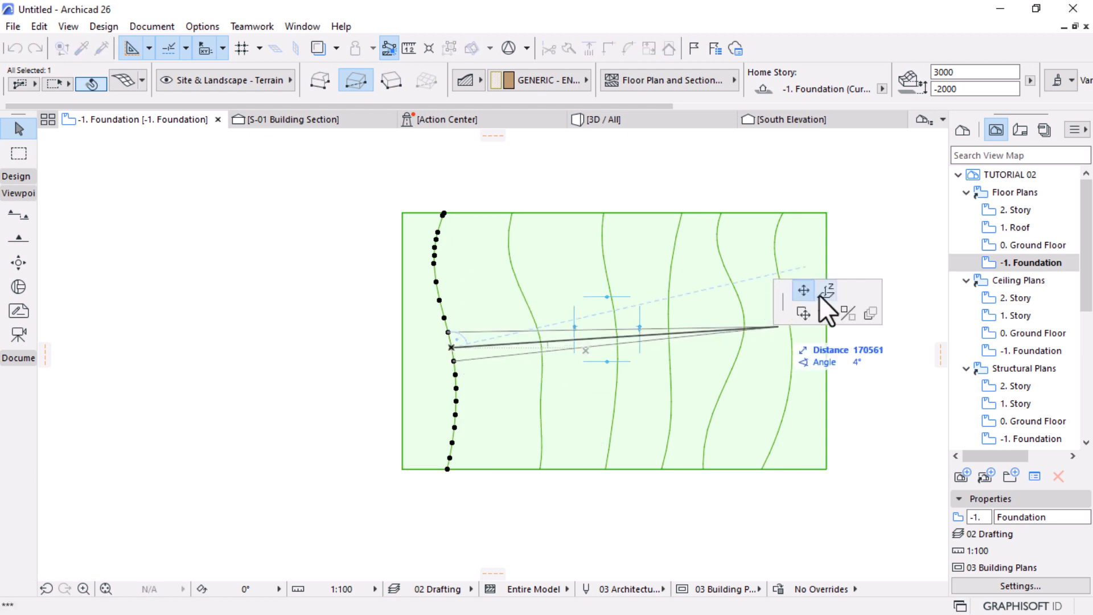
click(821, 294)
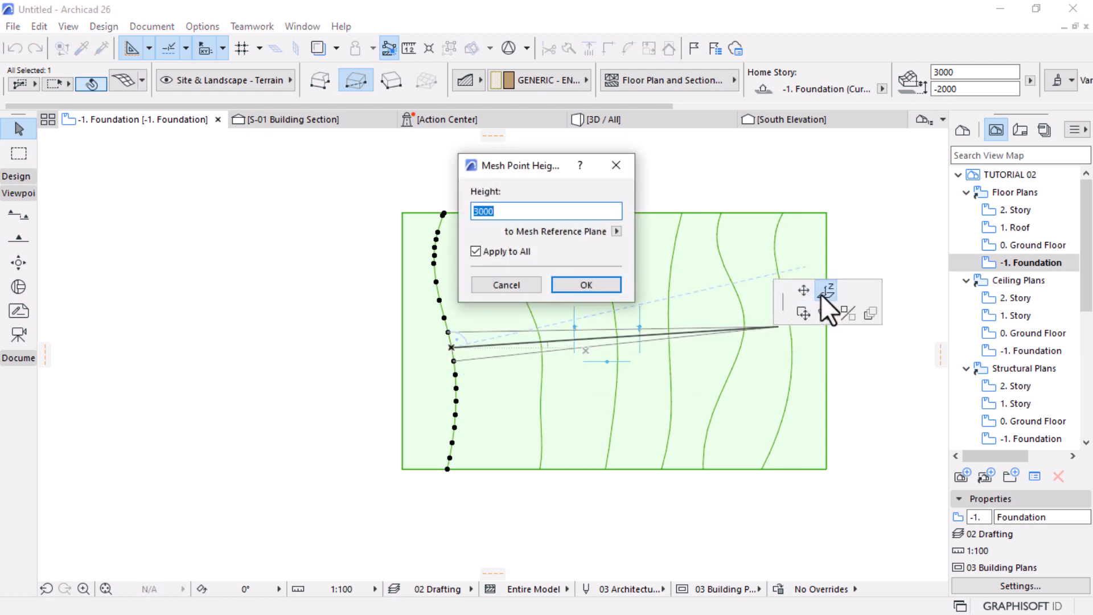
text(4000)
key(Return)
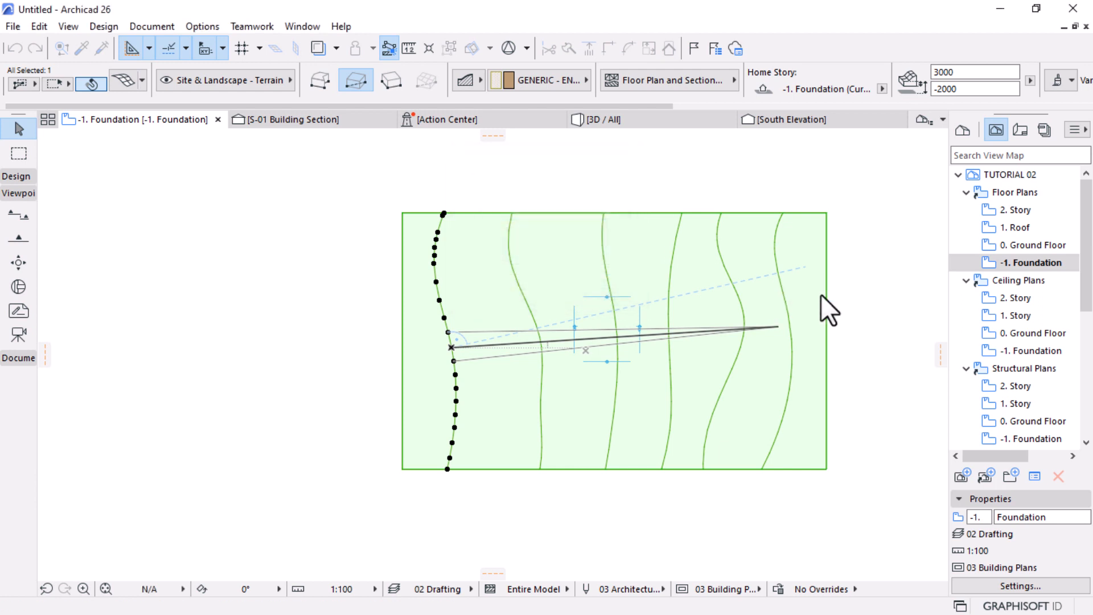
Set all points of the mesh's second contour from the left to 3200 mm and check the terrain in 3D
click(542, 367)
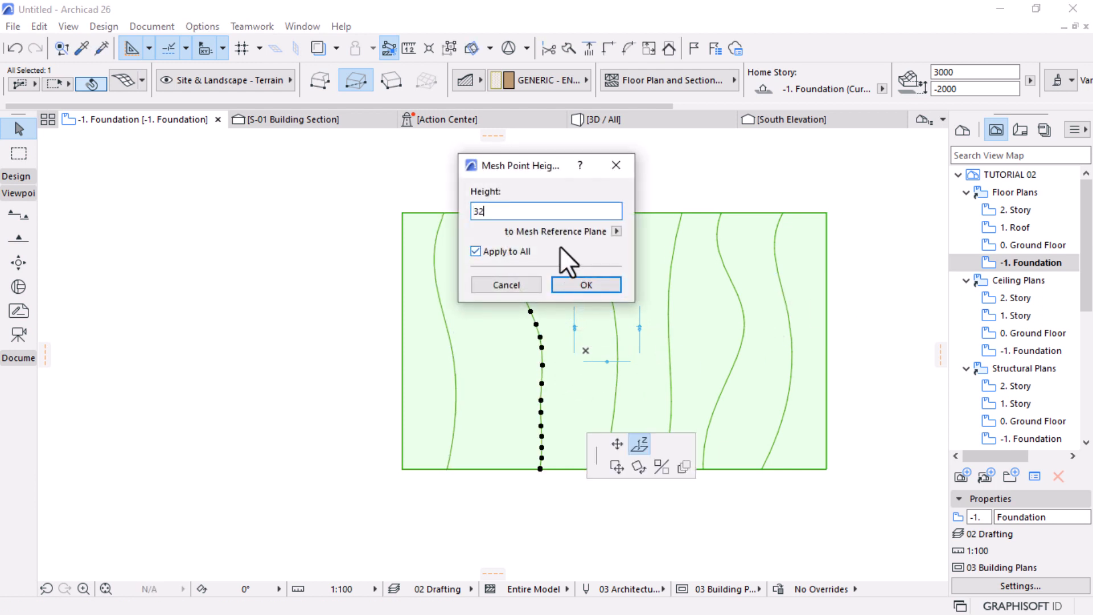
text(3200)
key(Return)
click(629, 119)
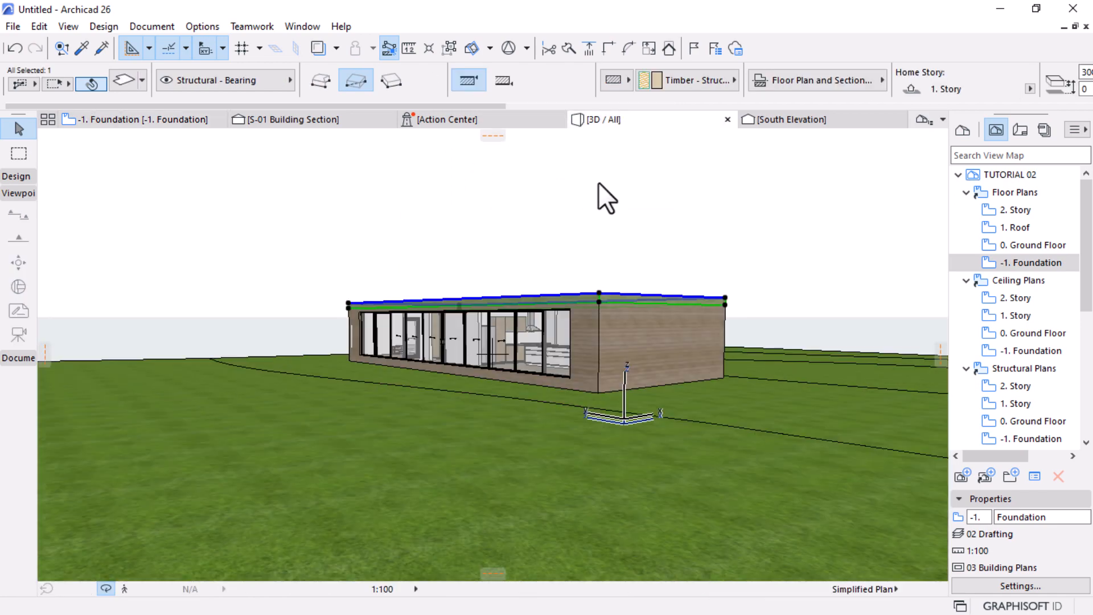
mouse_move(586, 282)
shift+middle_down()
mouse_move(534, 292)
mouse_move(343, 271)
mouse_move(552, 289)
mouse_move(462, 291)
mouse_move(559, 380)
mouse_move(477, 326)
mouse_move(283, 332)
mouse_move(580, 344)
mouse_move(627, 357)
mouse_move(578, 349)
mouse_move(585, 337)
shift+middle_up()
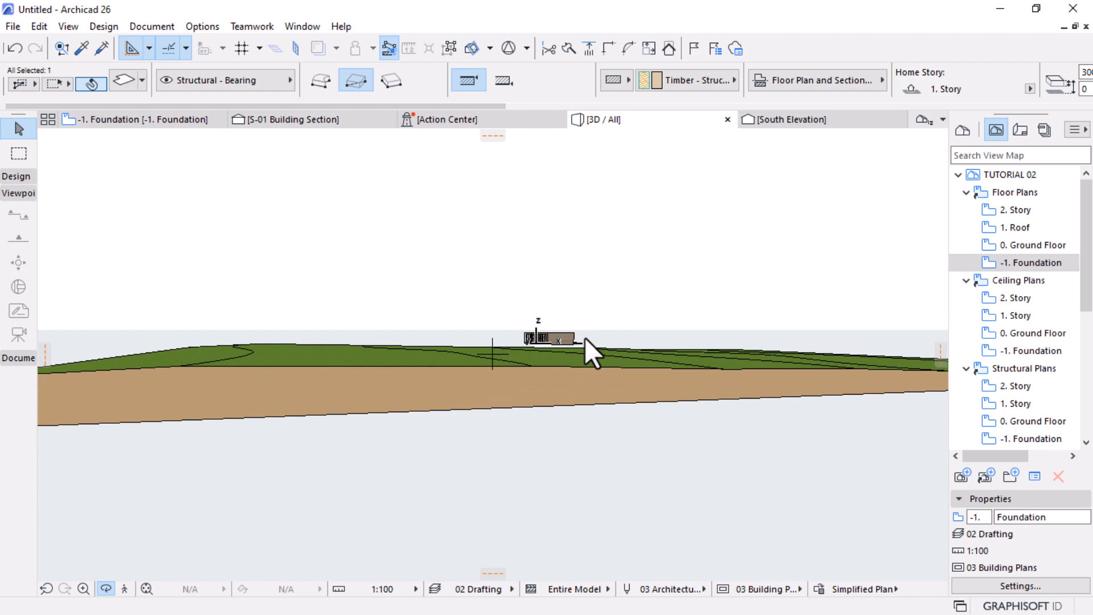
Mirror the terrain mesh on the Foundation plan about a vertical axis near the middle of its lower edge
click(165, 122)
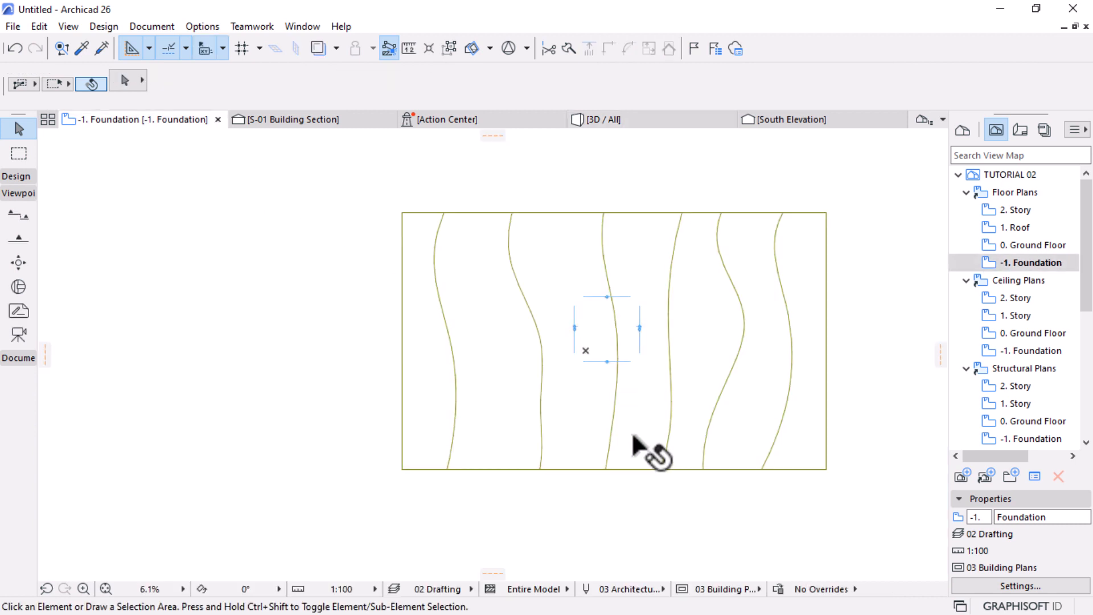
click(634, 468)
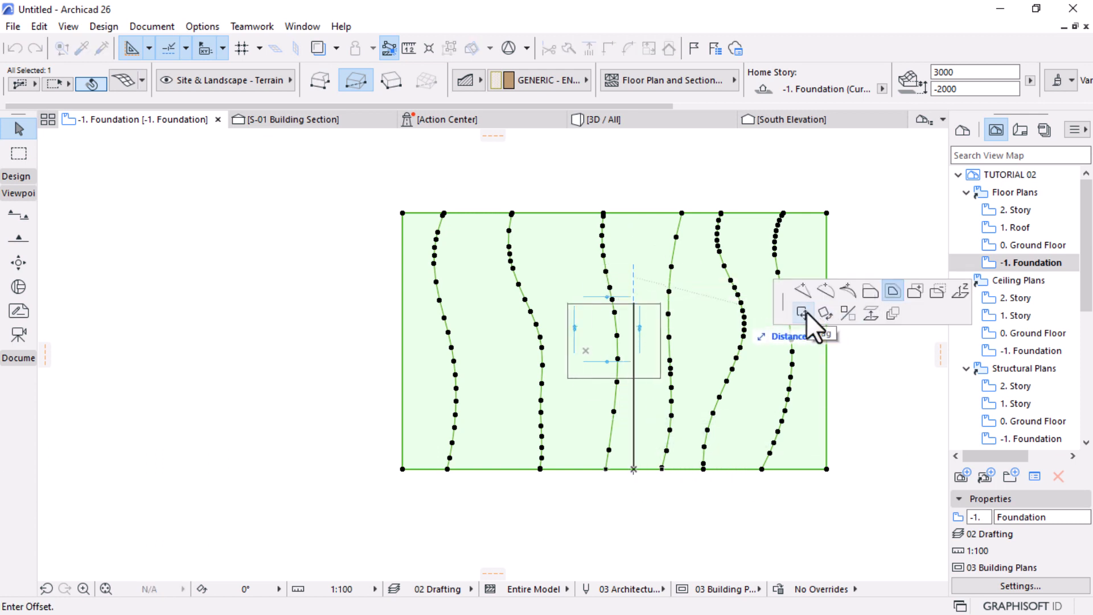
click(848, 313)
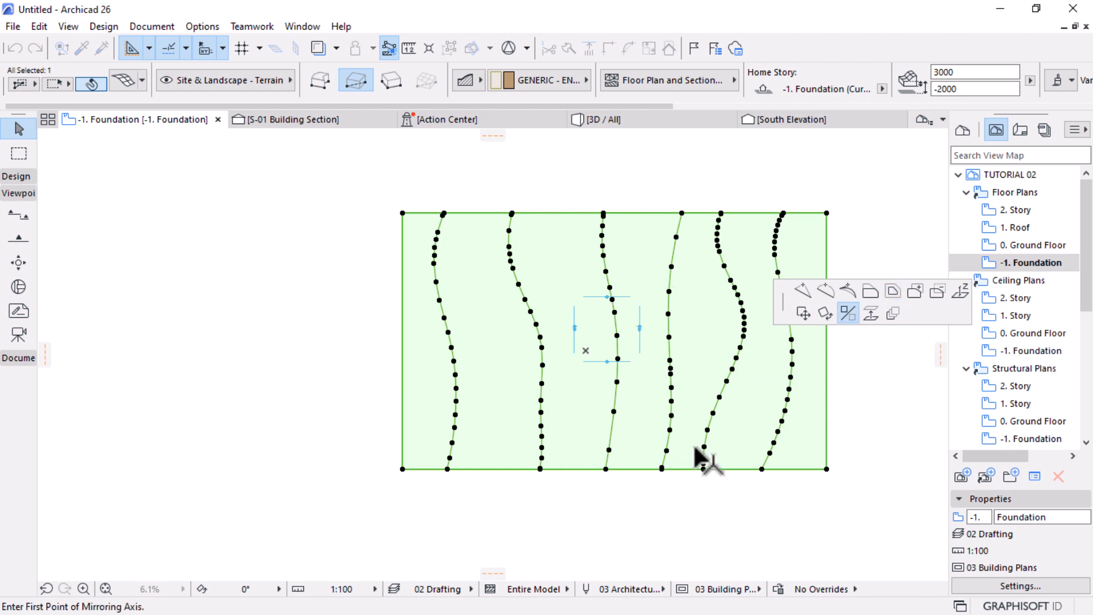
click(634, 468)
click(634, 193)
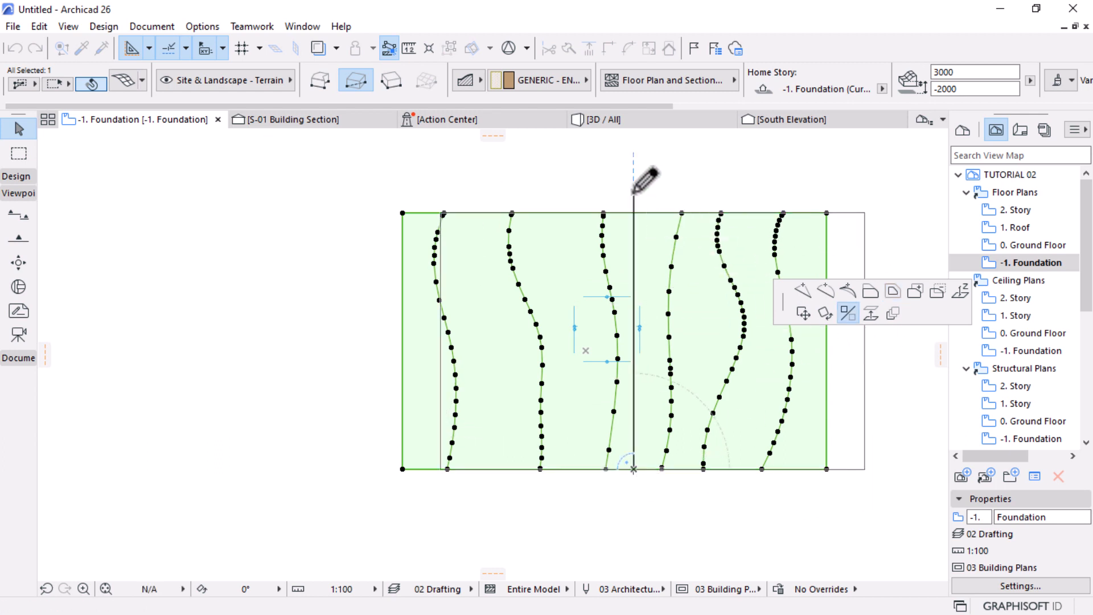
Examine how the house sits on the mirrored terrain from several angles in the 3D view
click(672, 121)
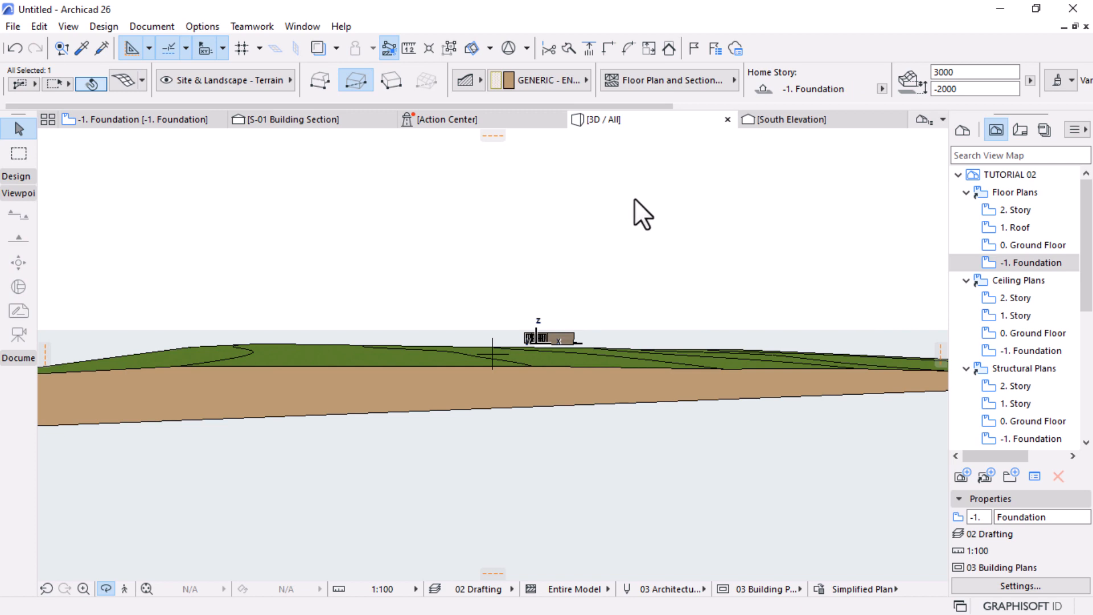
click(594, 293)
click(553, 333)
shift+middle_drag(553, 333, 447, 377)
scroll(538, 333, up, 5)
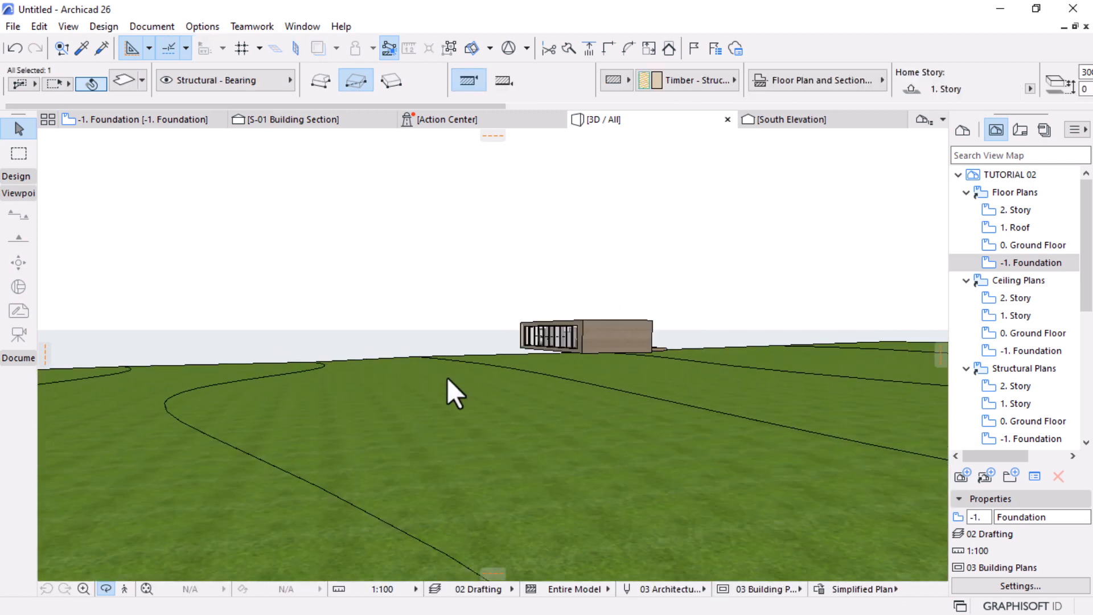
scroll(623, 366, up, 5)
scroll(603, 317, up, 6)
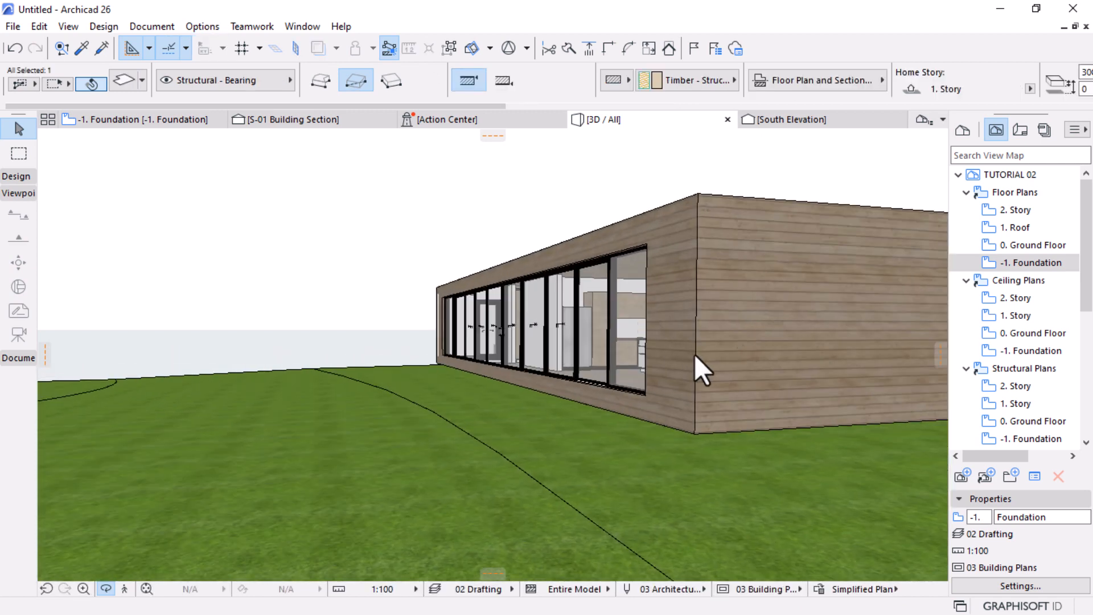
shift+middle_drag(696, 357, 674, 397)
In the S-01 building section, move the terrain mesh 3000 mm straight up from its right corner to the Ground Floor level
click(296, 122)
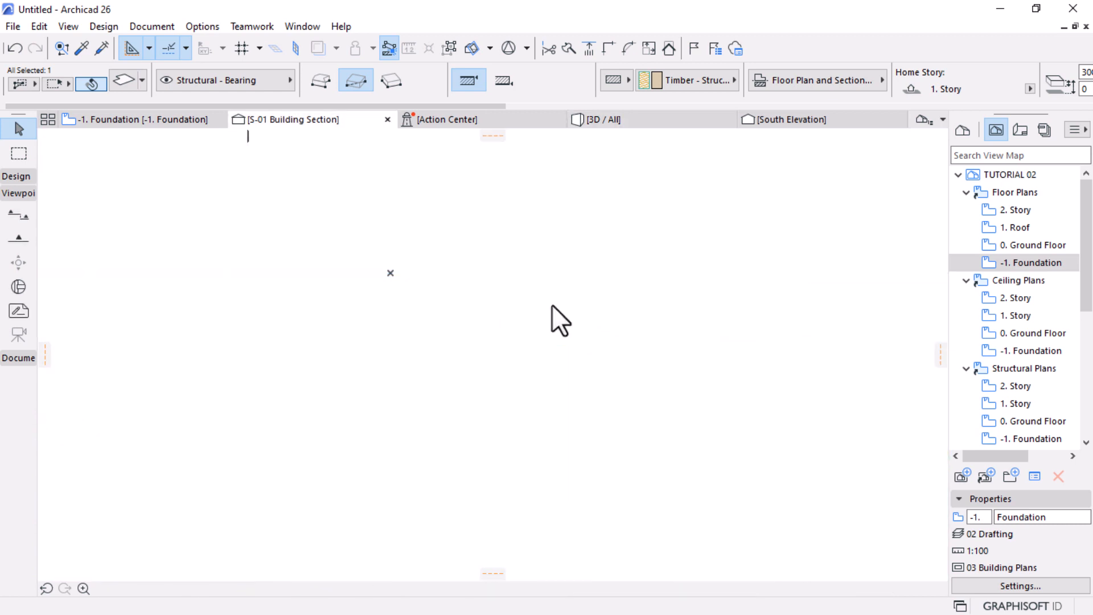
scroll(459, 335, down, 3)
scroll(550, 343, up, 4)
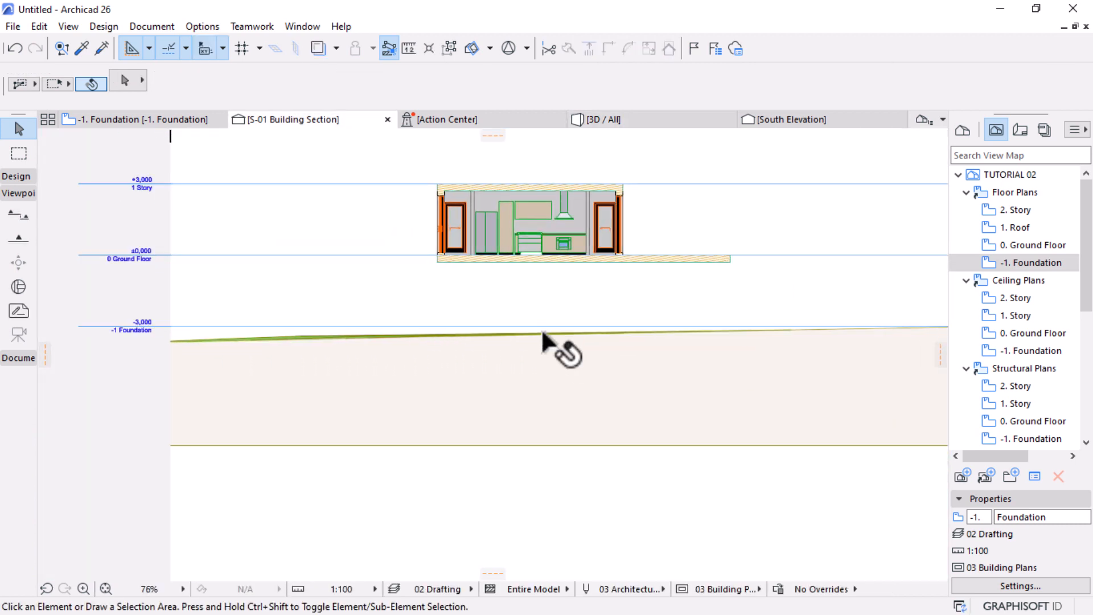
scroll(459, 365, down, 3)
click(629, 358)
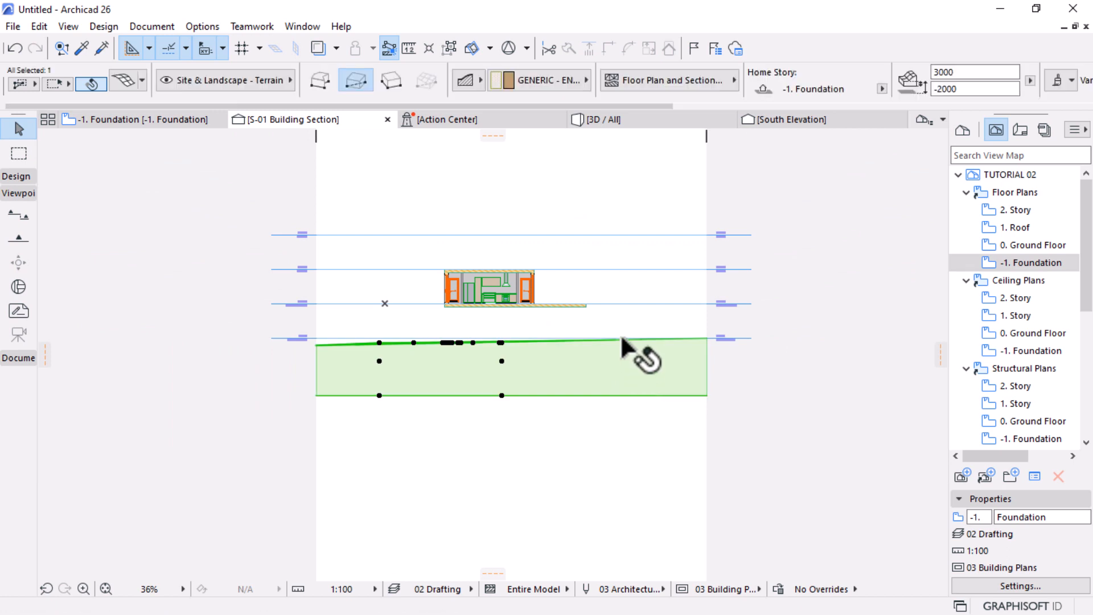
scroll(620, 326, up, 2)
scroll(621, 328, up, 1)
scroll(488, 318, up, 1)
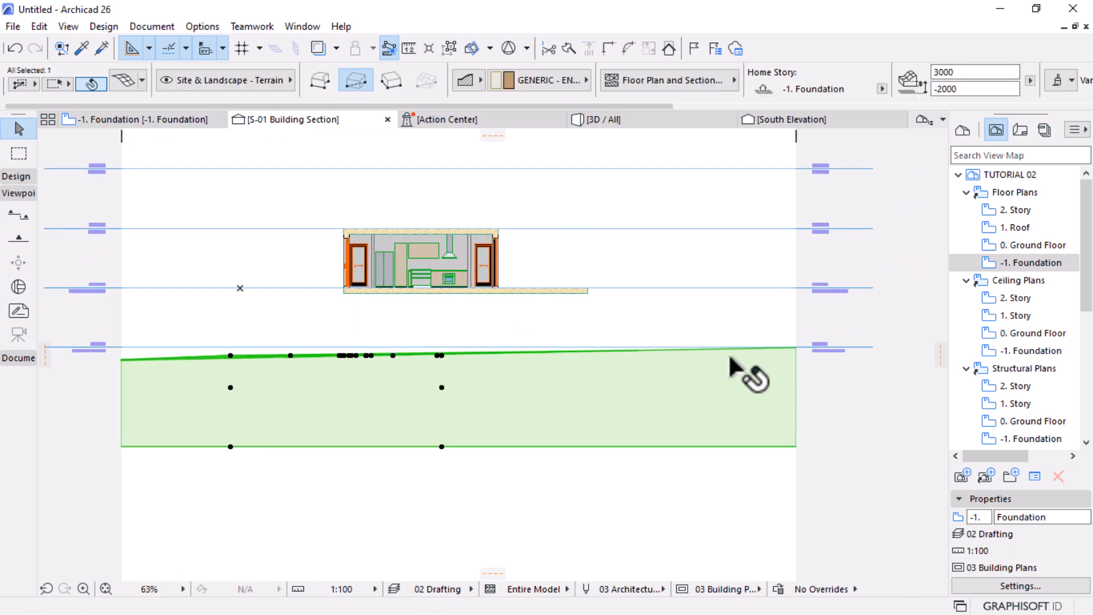
key(ctrl+d)
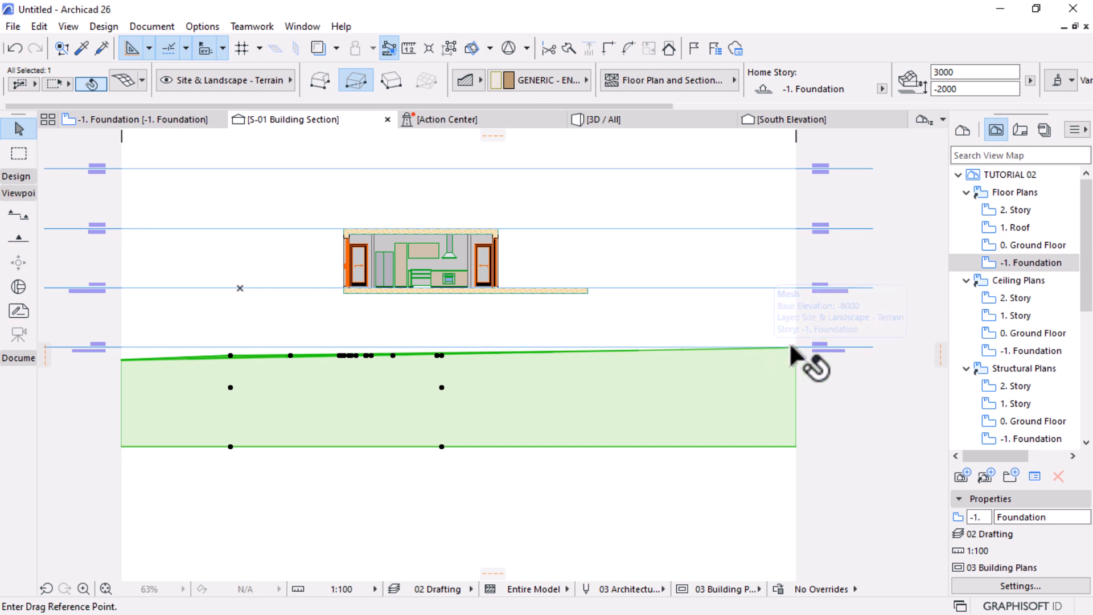
click(796, 348)
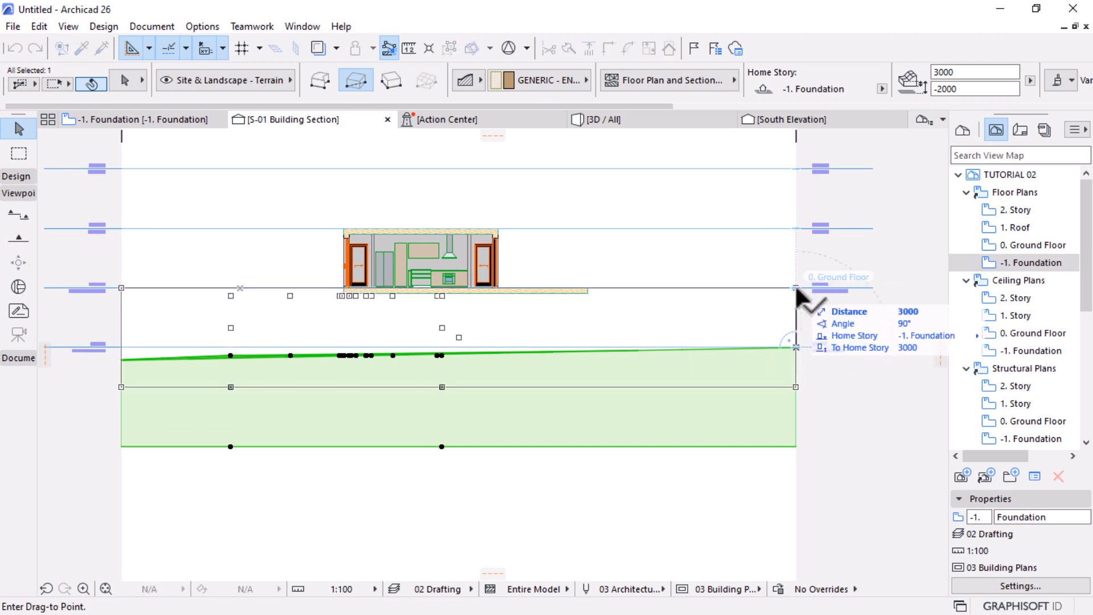
click(796, 288)
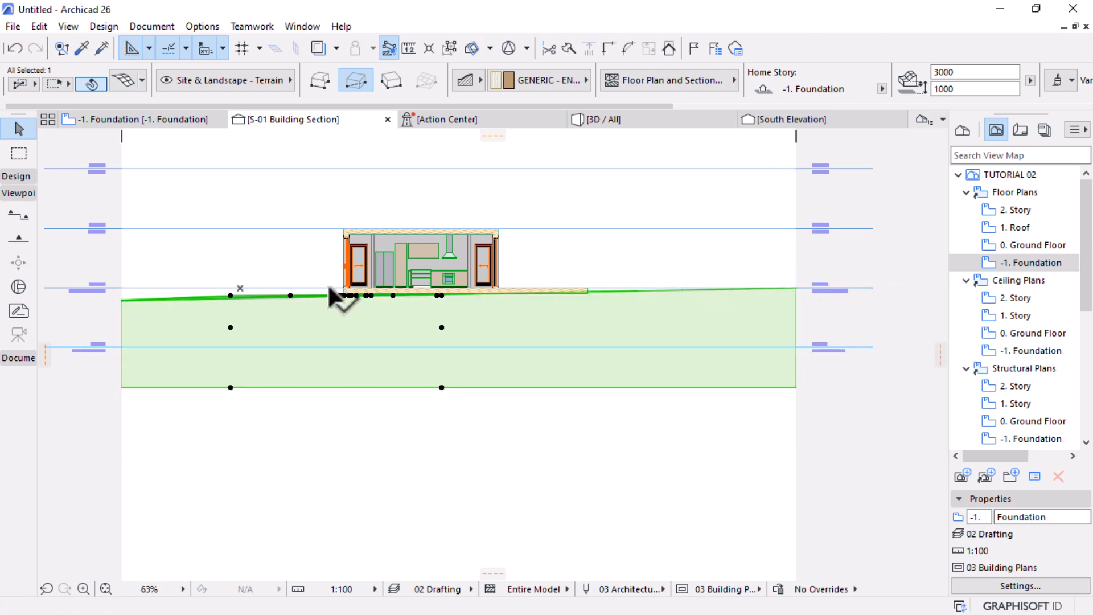
scroll(353, 299, up, 5)
scroll(553, 350, down, 4)
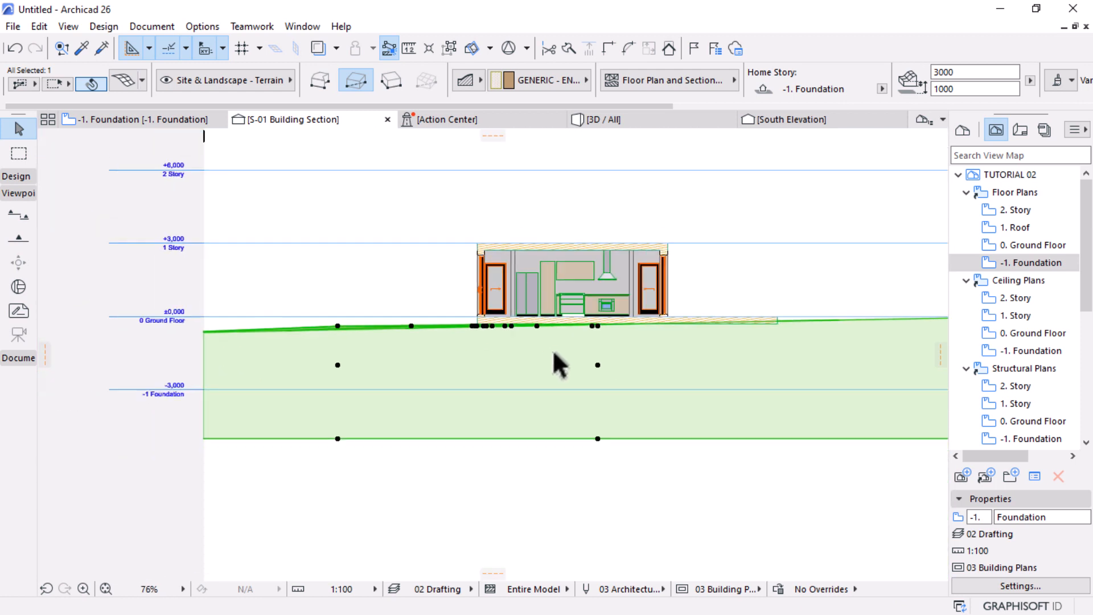
Check the point height of the mesh's rightmost contour on the Foundation plan without changing it
click(141, 119)
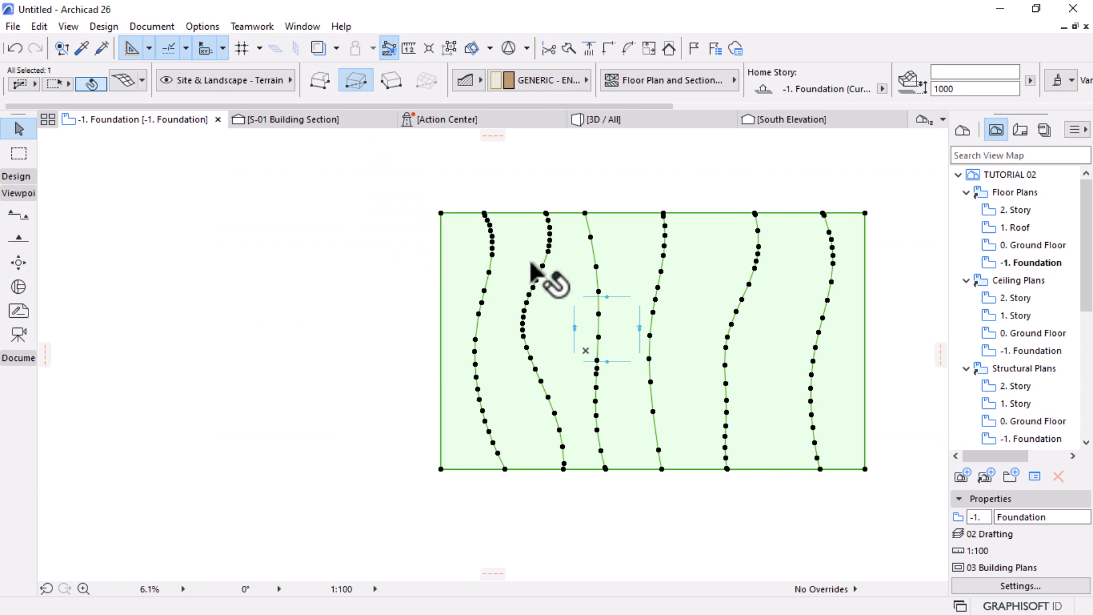
scroll(549, 281, down, 2)
scroll(686, 284, up, 1)
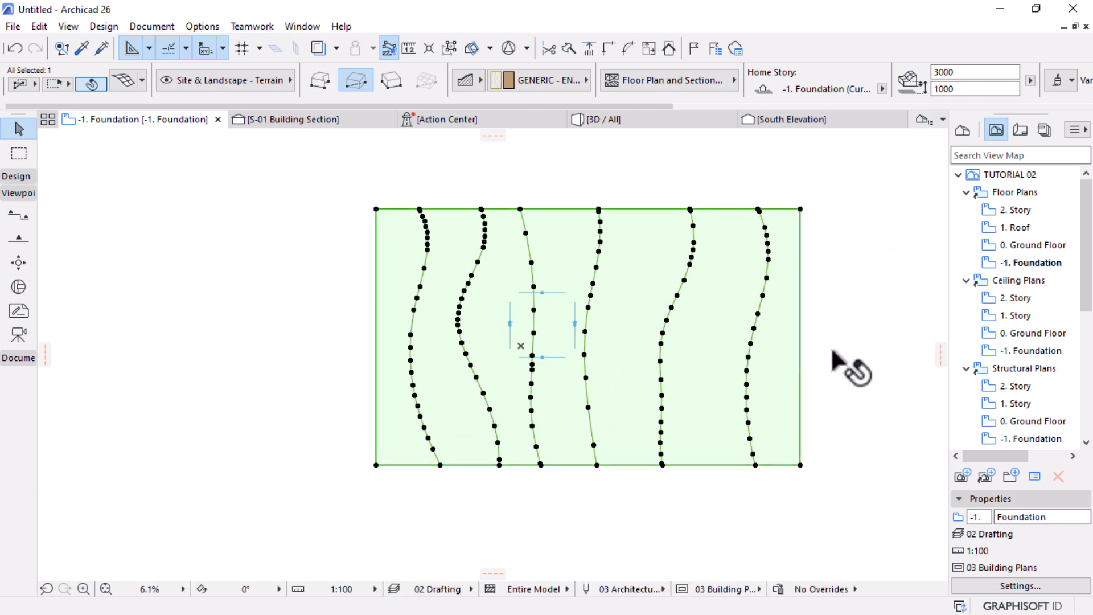
click(767, 254)
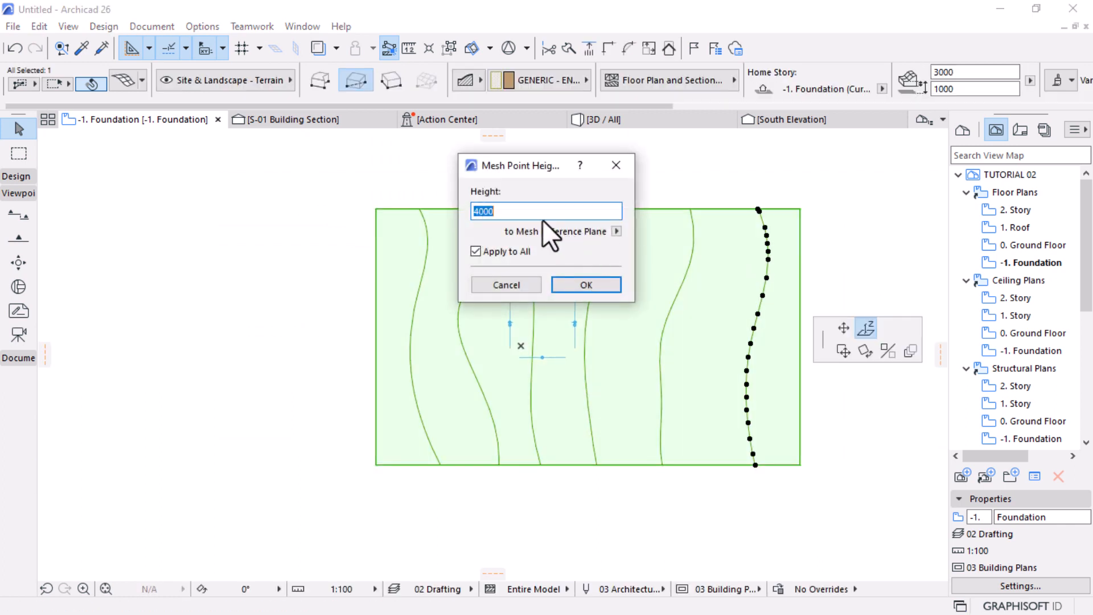
click(516, 283)
Set all points of the mesh's leftmost contour to a height of -300 mm
click(425, 282)
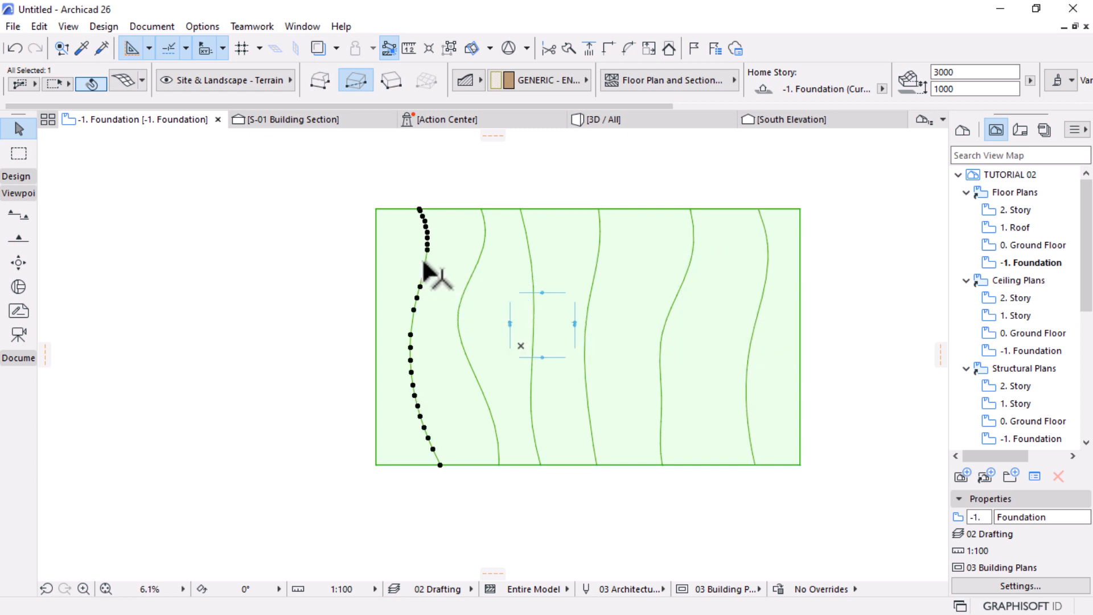
click(425, 268)
click(825, 287)
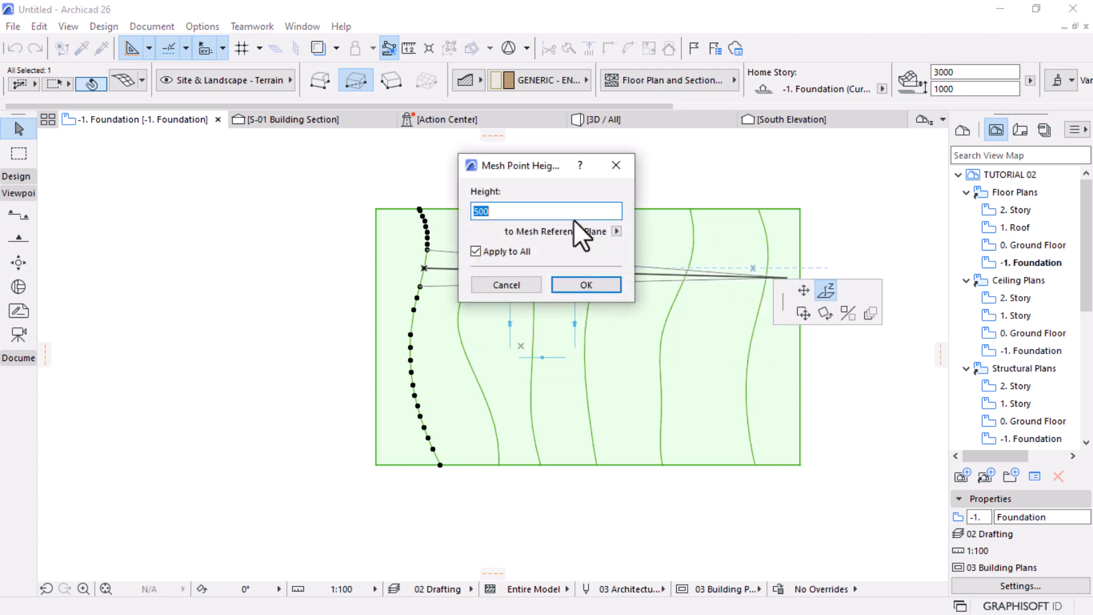
text(-300)
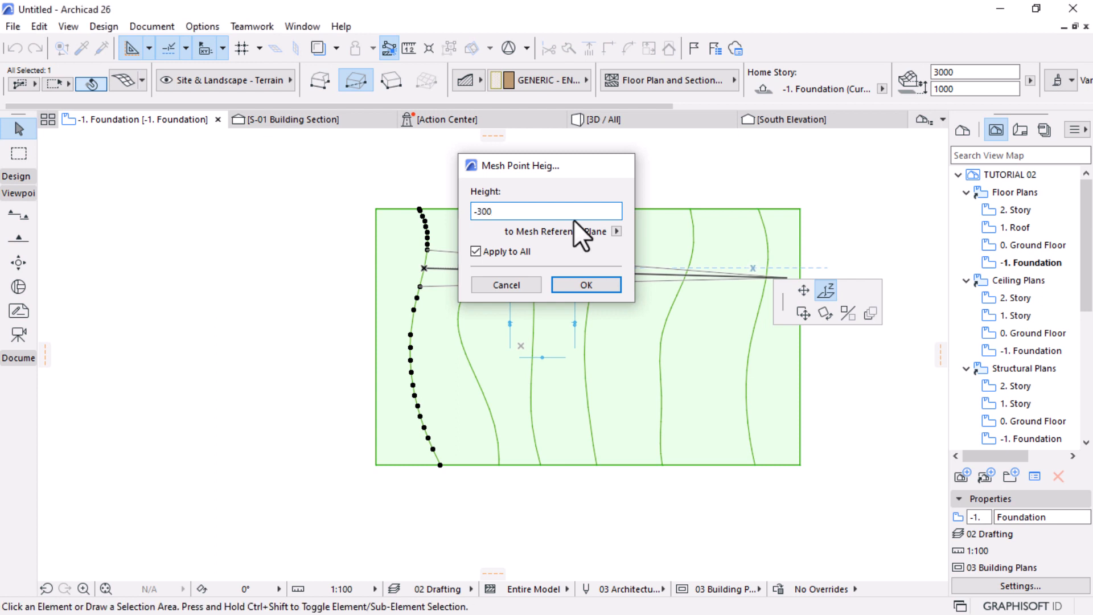
key(Return)
Set all points of the mesh's second contour from the left to a height of 0
click(468, 286)
click(565, 362)
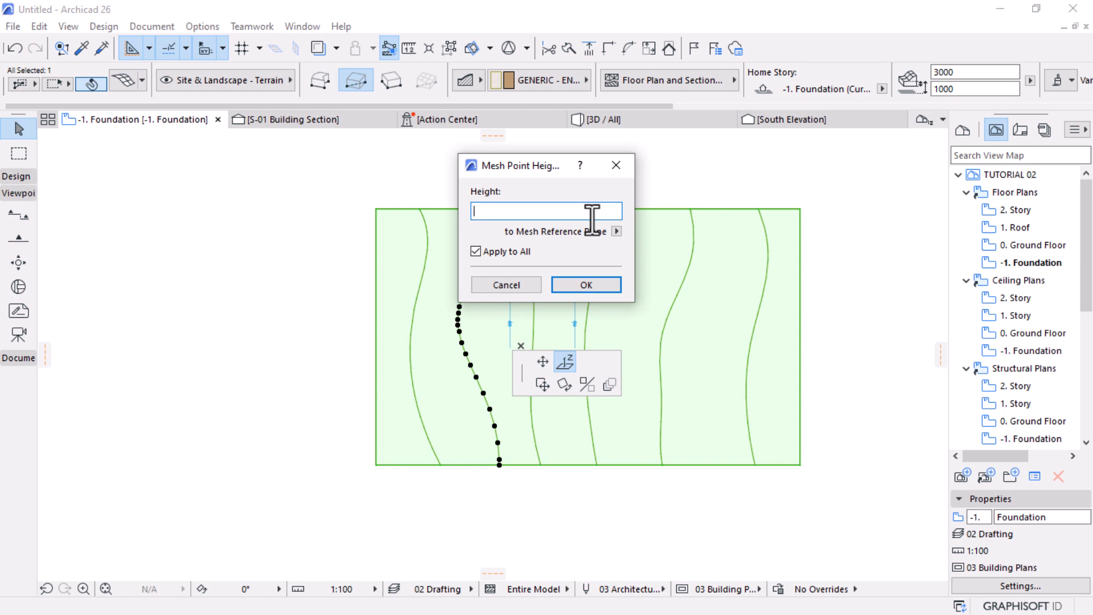
text(0)
key(Return)
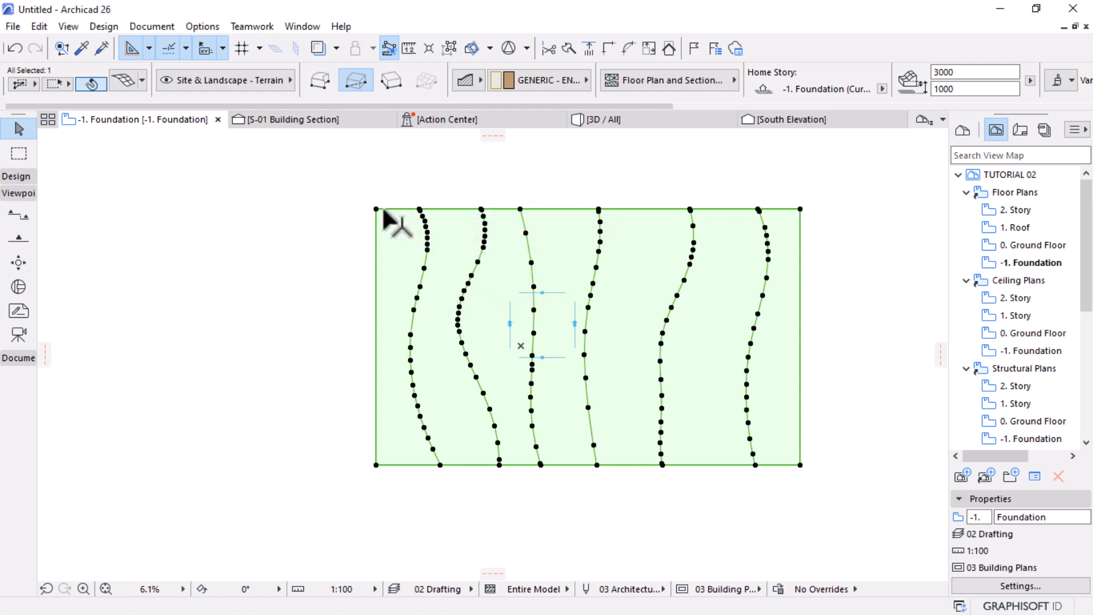
Give only the mesh's upper-left corner point a negative height
click(376, 209)
click(564, 283)
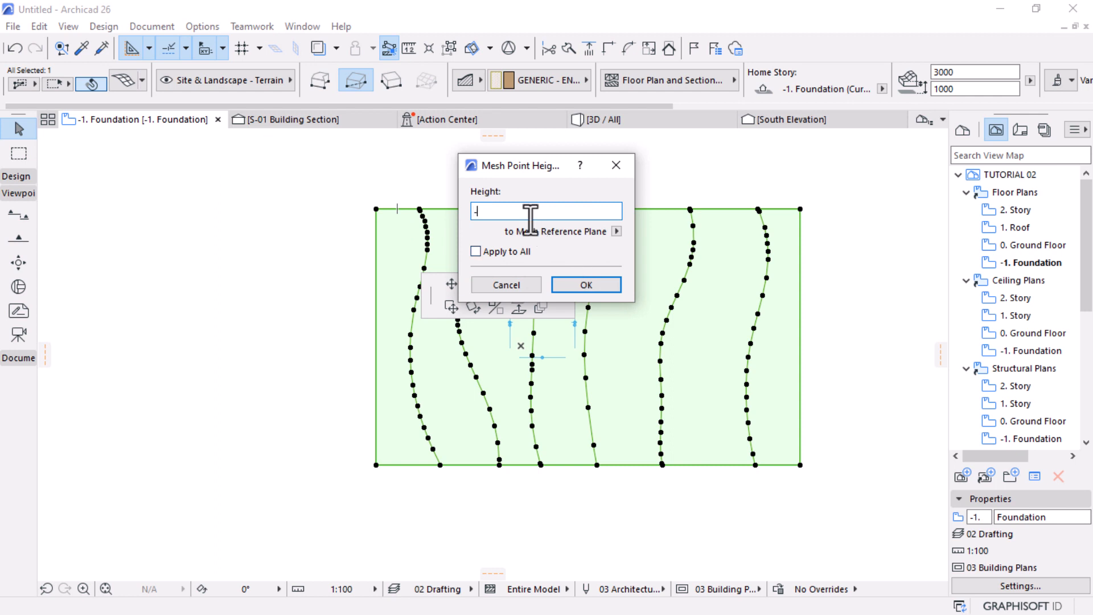
key(Return)
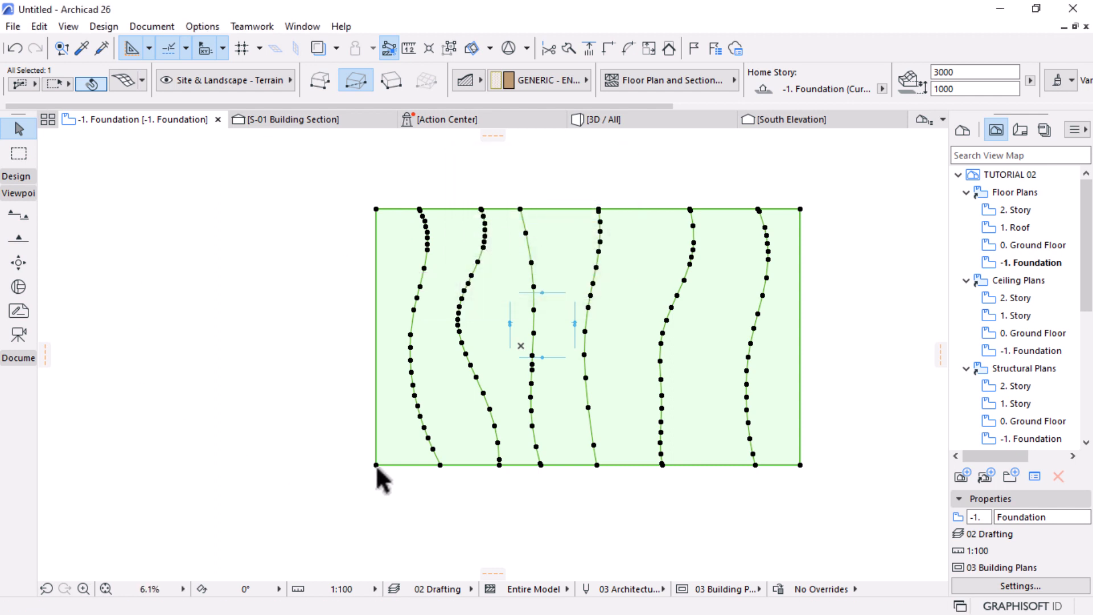
Set only the mesh's lower-left corner point to a height of -300 mm
click(376, 465)
click(375, 465)
text(3)
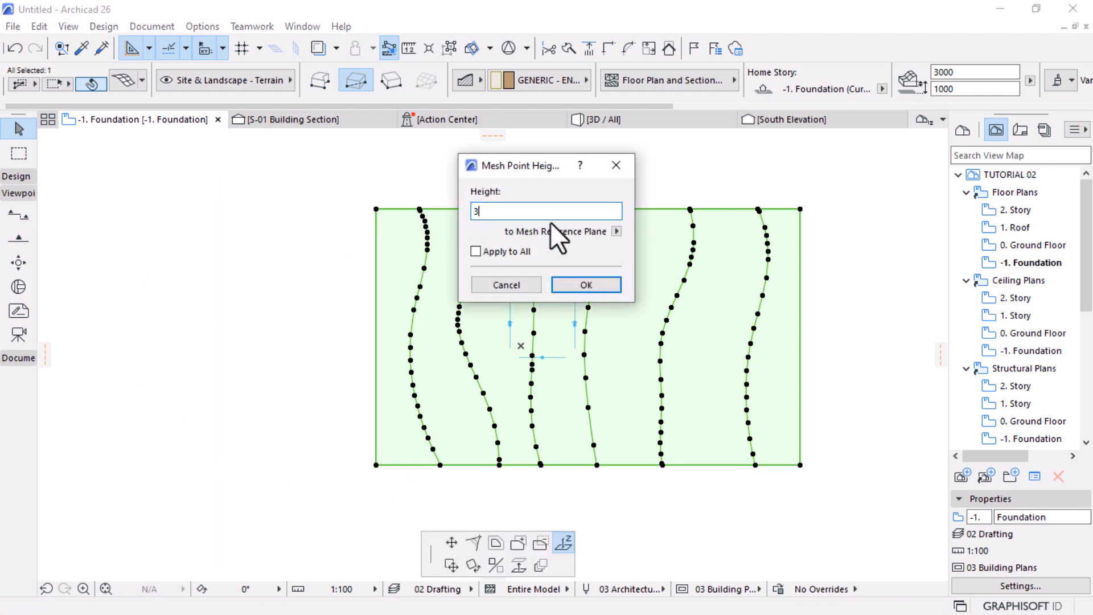
text(-)
key(BackSpace)
key(BackSpace)
text(-300)
key(Return)
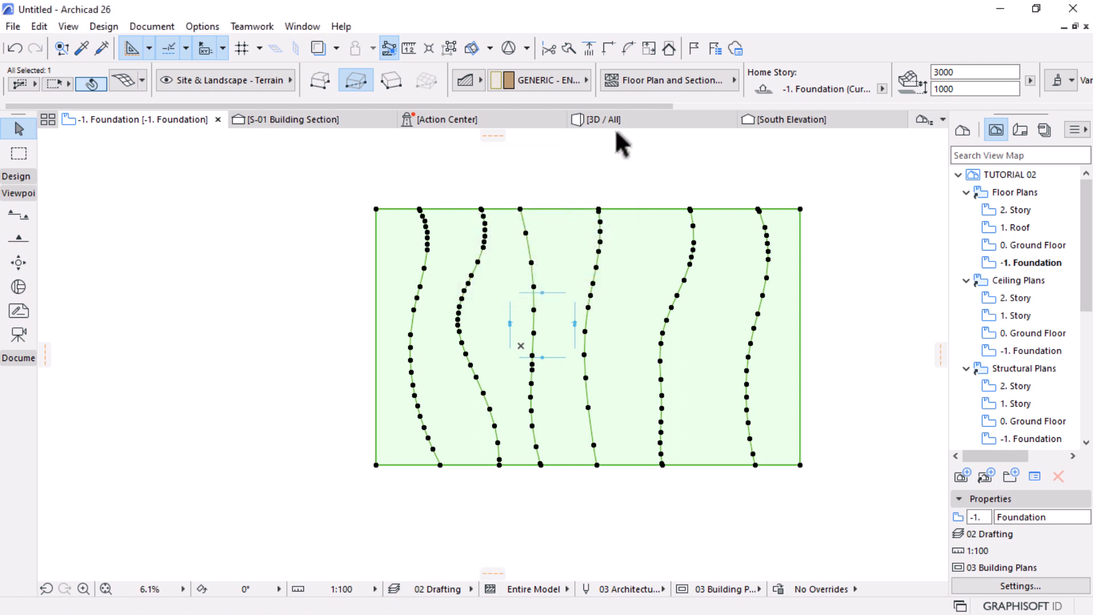
Examine the terrain's slope around the house from several sides in the 3D view
click(623, 118)
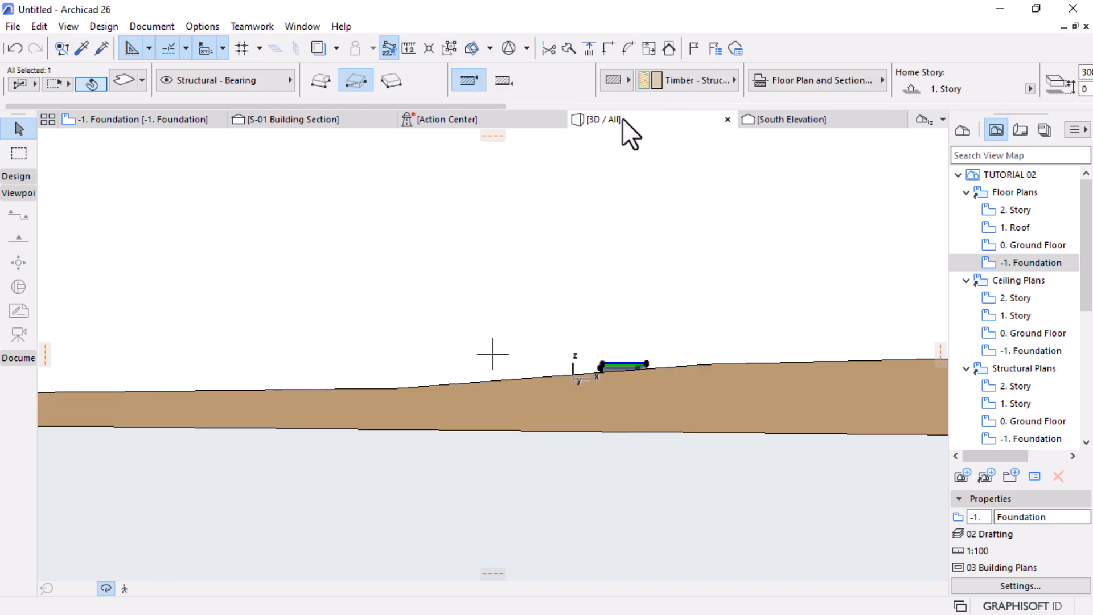
shift+middle_drag(676, 370, 640, 378)
shift+middle_drag(715, 357, 701, 451)
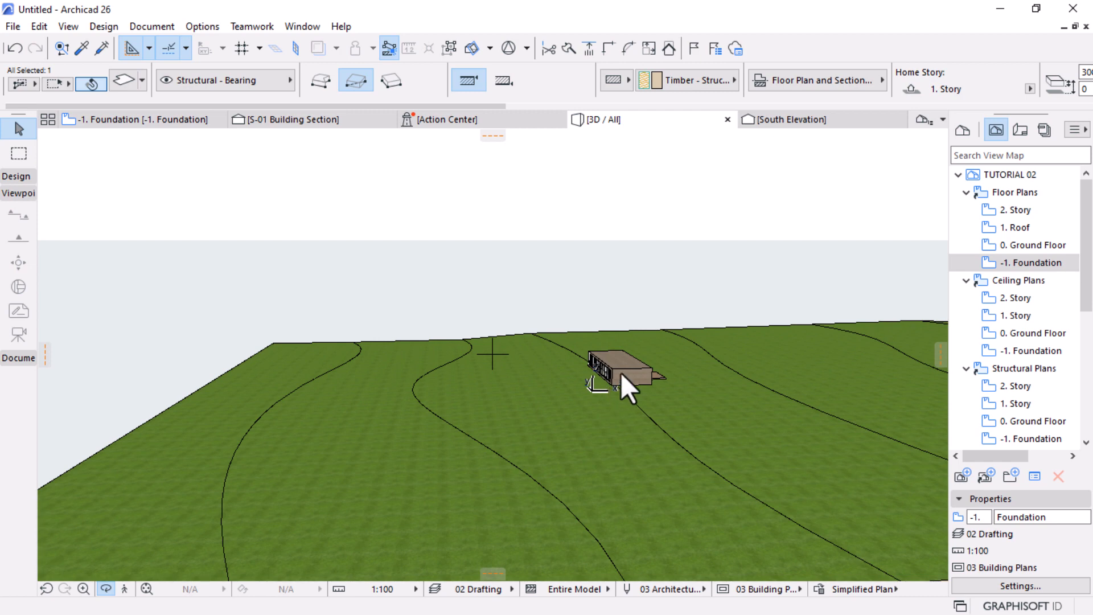
shift+middle_drag(620, 372, 689, 404)
scroll(654, 350, up, 4)
scroll(560, 395, up, 4)
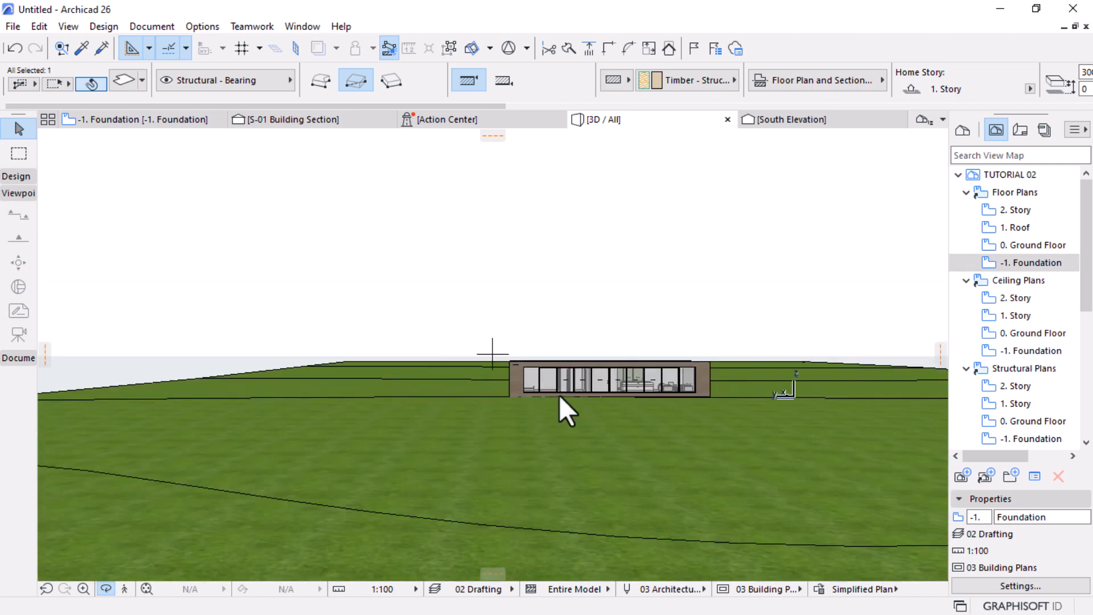
shift+middle_drag(560, 396, 368, 427)
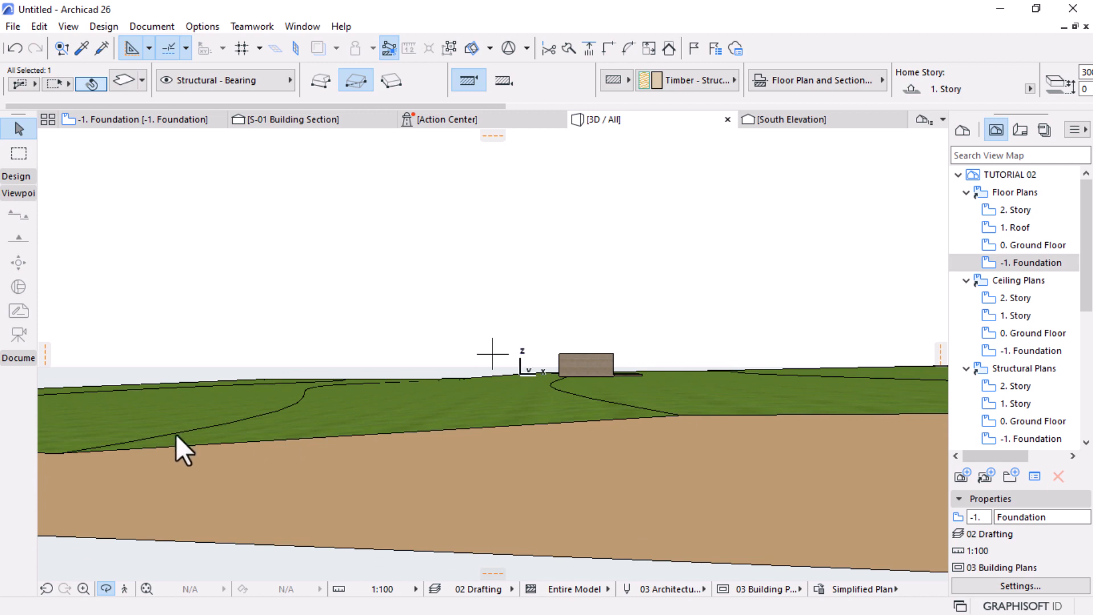
On the Foundation plan, try a height of 300 mm for all points of the mesh's fourth contour from the left
click(162, 122)
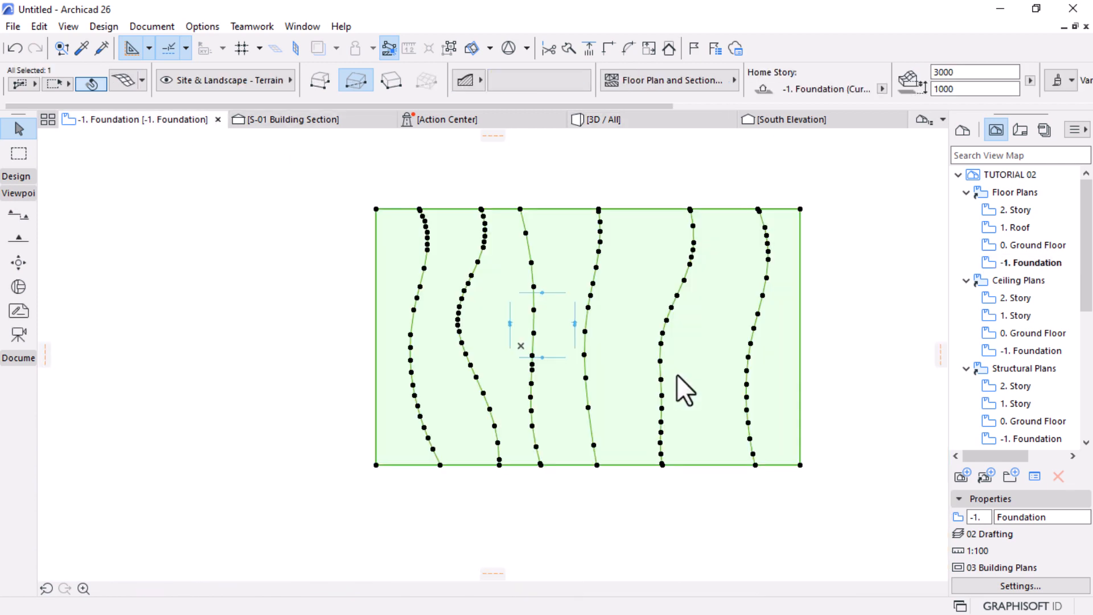
scroll(669, 431, up, 1)
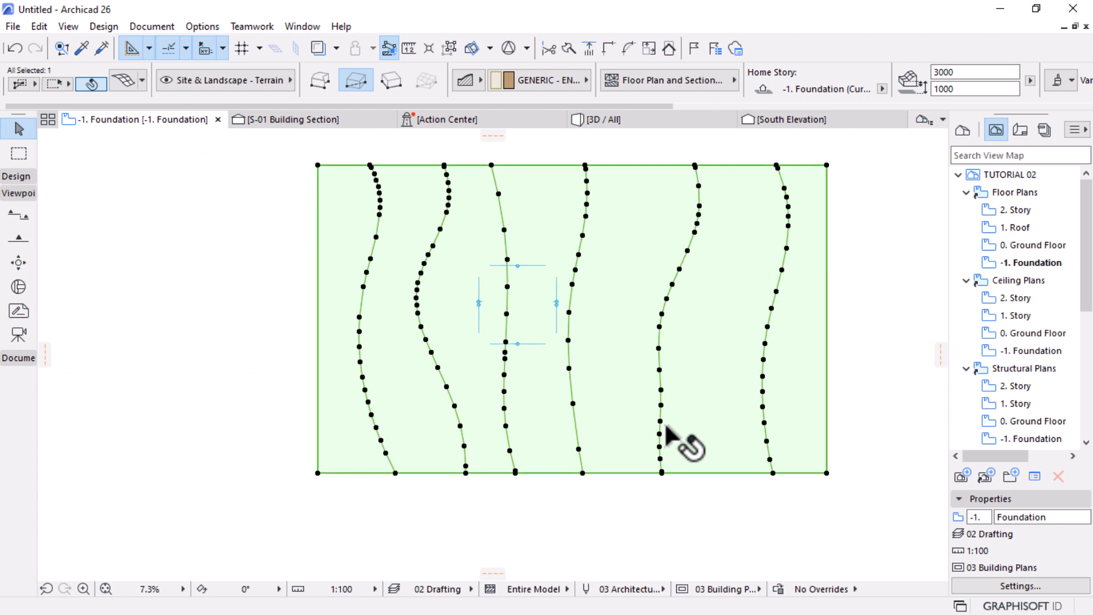
click(582, 471)
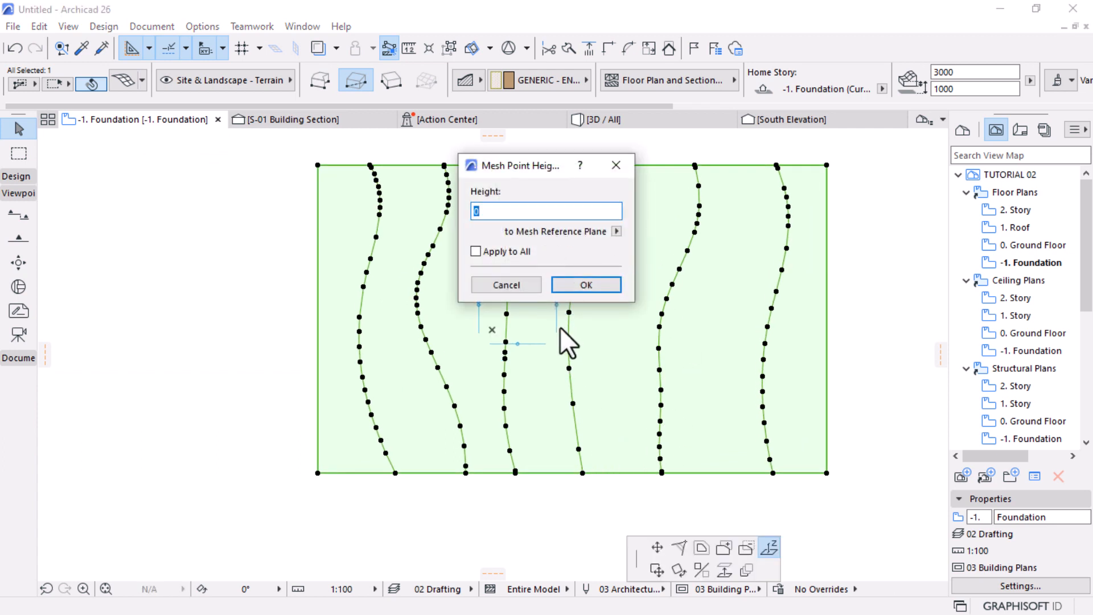
key(Return)
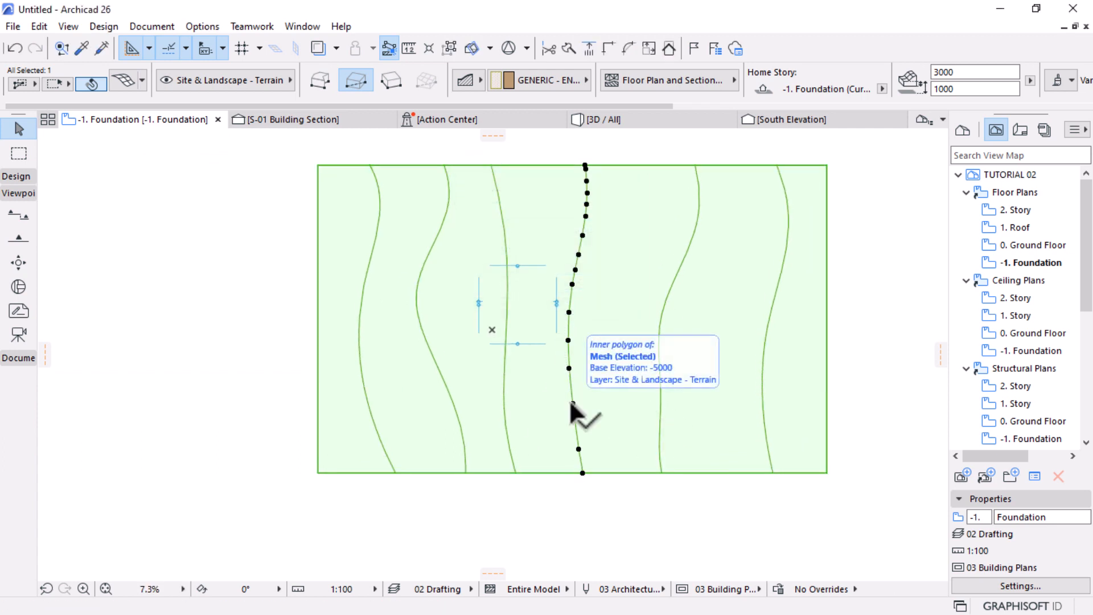
click(571, 403)
click(826, 291)
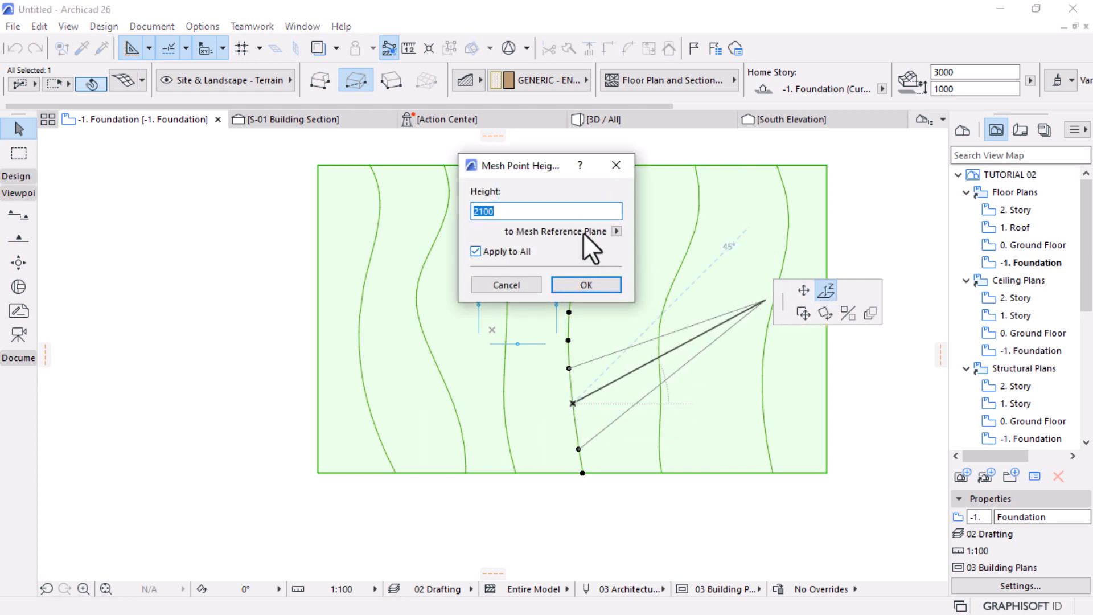
text(300)
key(Return)
Check the terrain in 3D, return to the Foundation plan and undo the fourth contour's height change
click(637, 121)
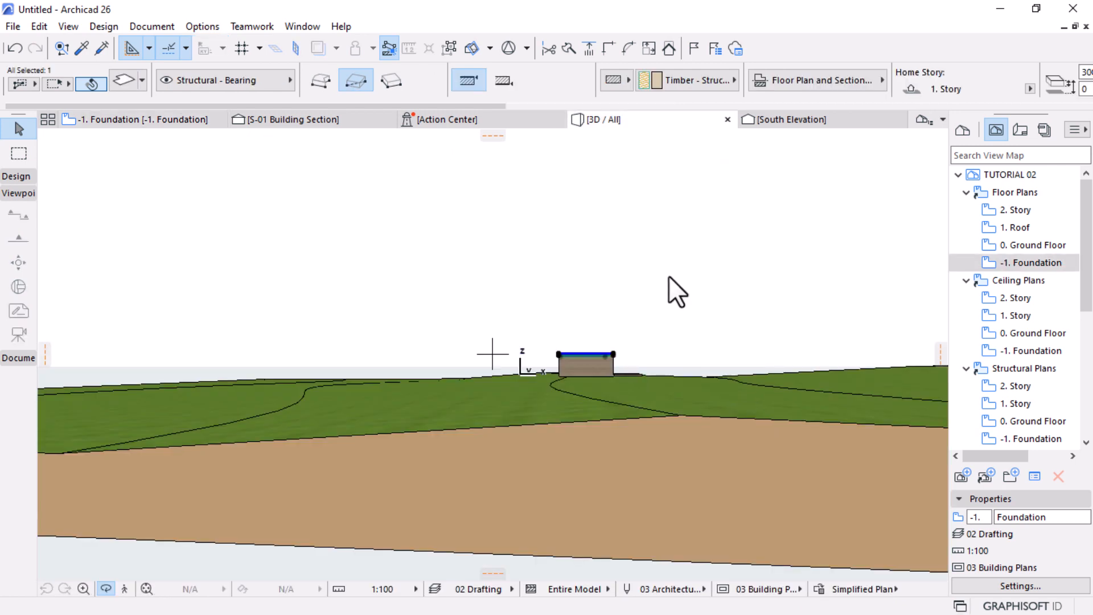
shift+middle_drag(649, 377, 588, 380)
key(F2)
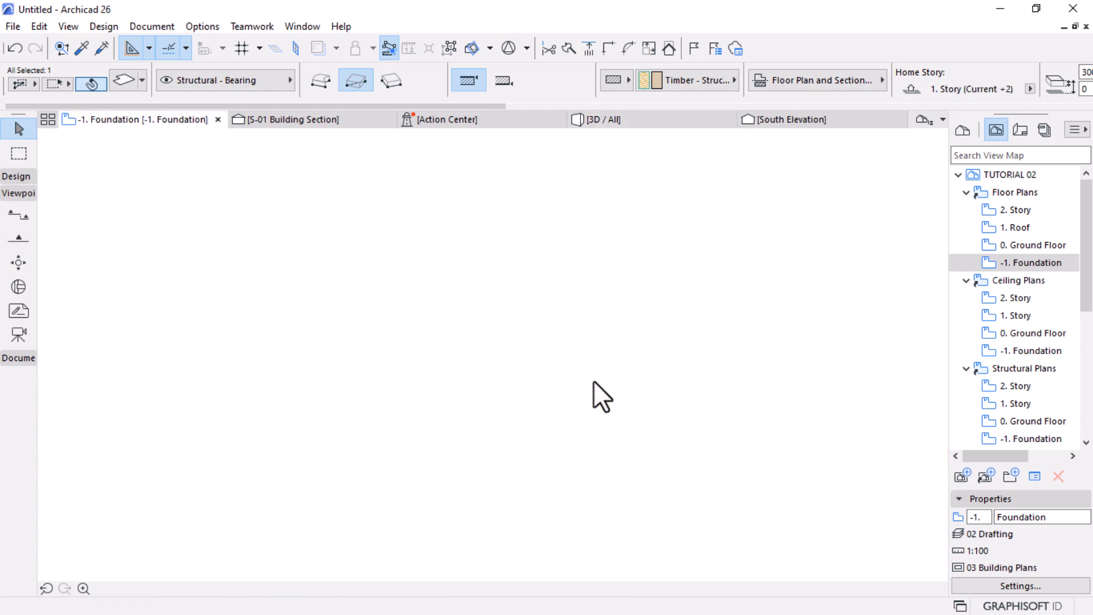
key(ctrl+z)
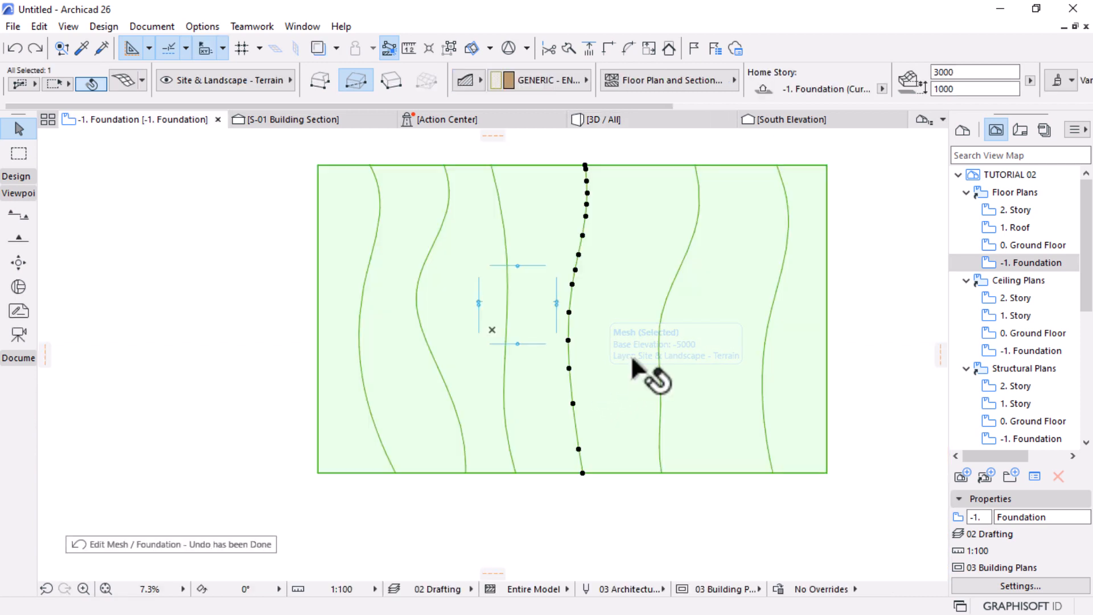
Check the point height of the mesh's fifth contour from the left without changing it
click(658, 325)
click(659, 325)
click(658, 325)
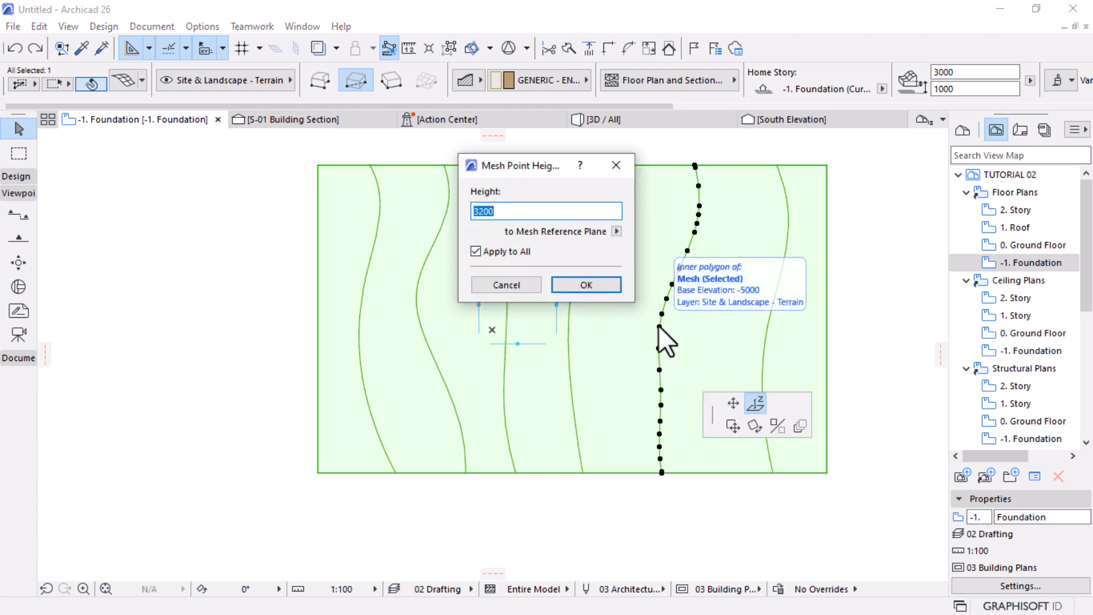
key(Return)
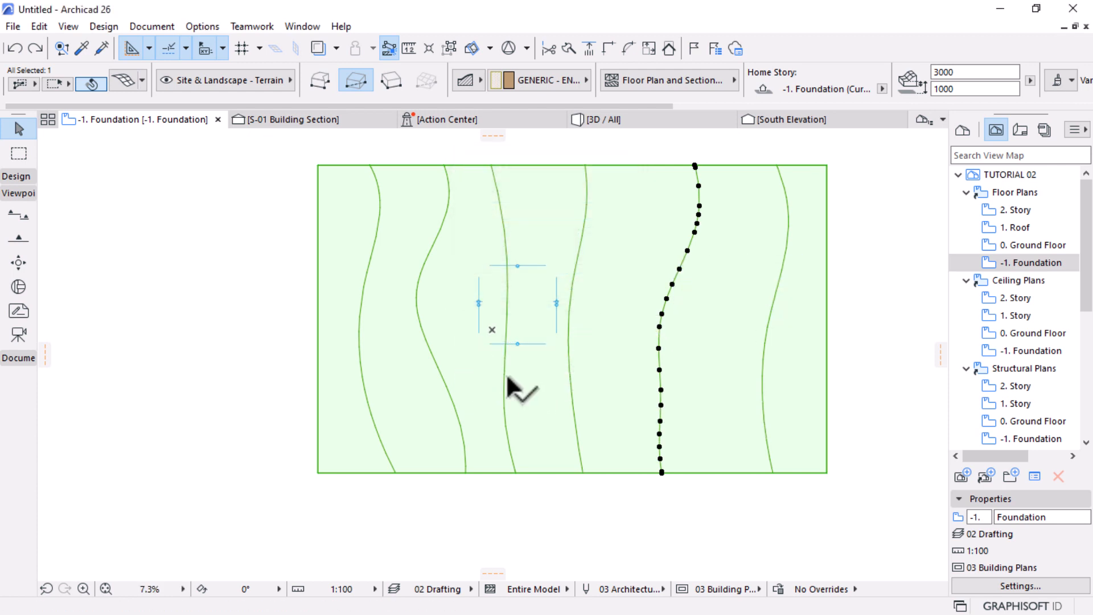
Lower all points of the mesh's third contour from the left, which runs past the house
click(504, 375)
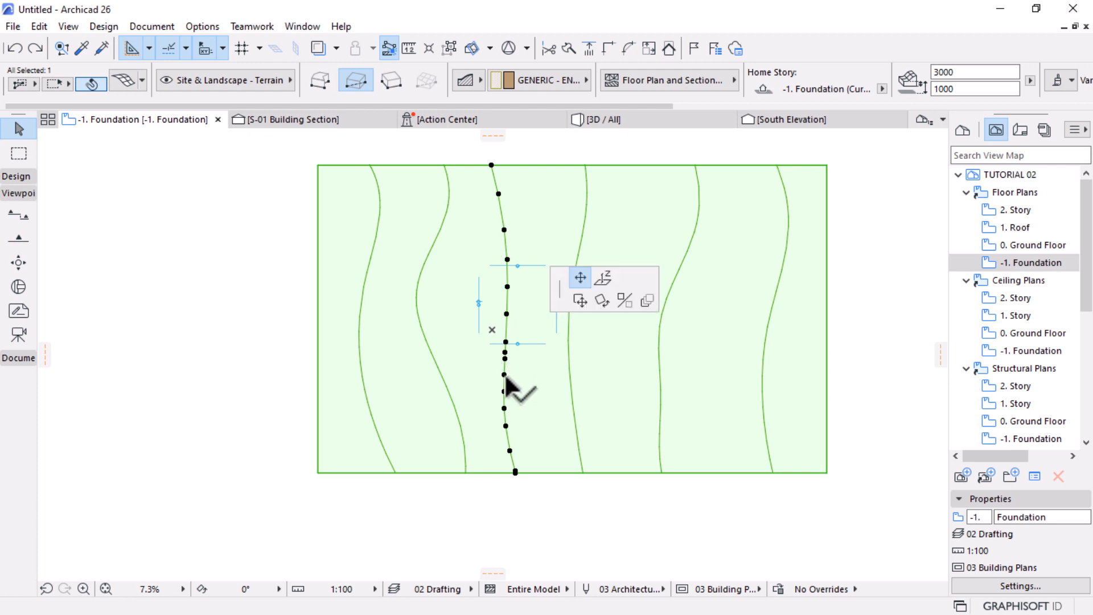
click(826, 291)
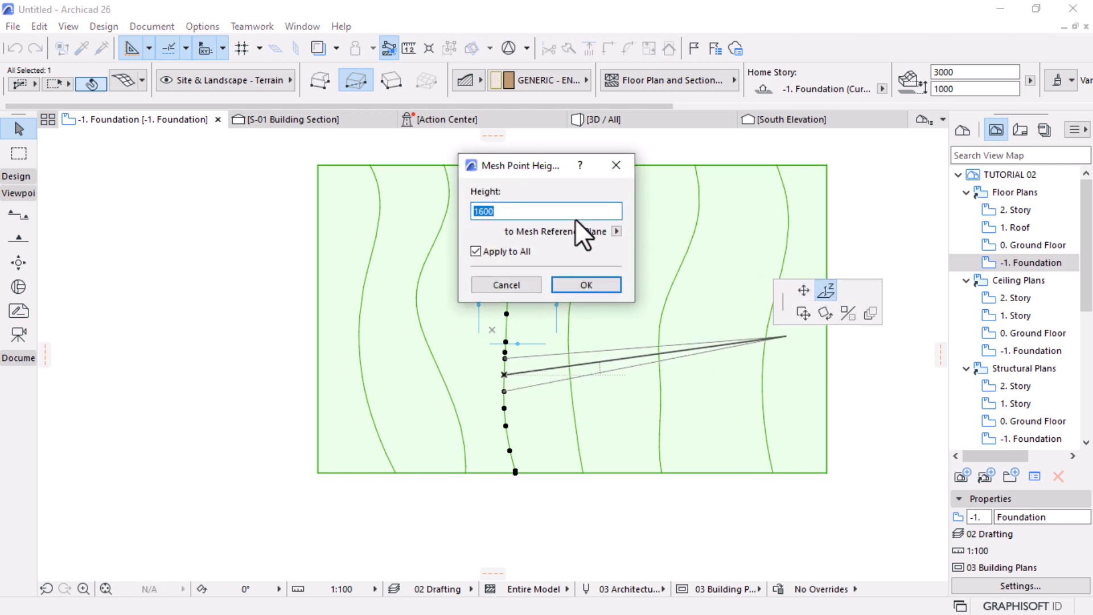
text(3200)
key(Return)
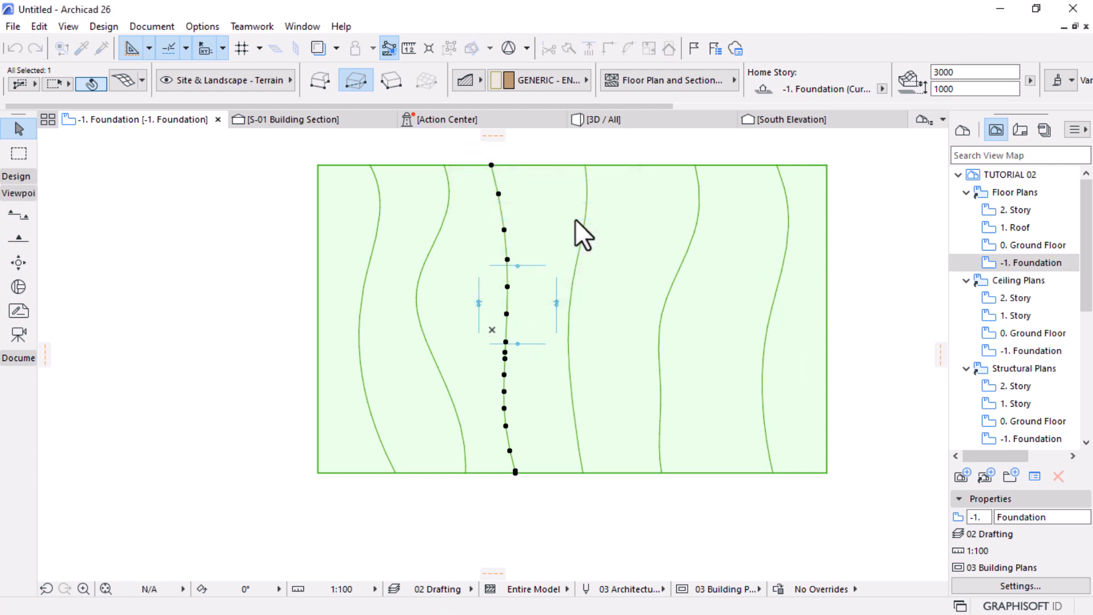
Examine the terrain's slope in the 3D view and its distance from the floor slab in the S-01 building section
click(628, 119)
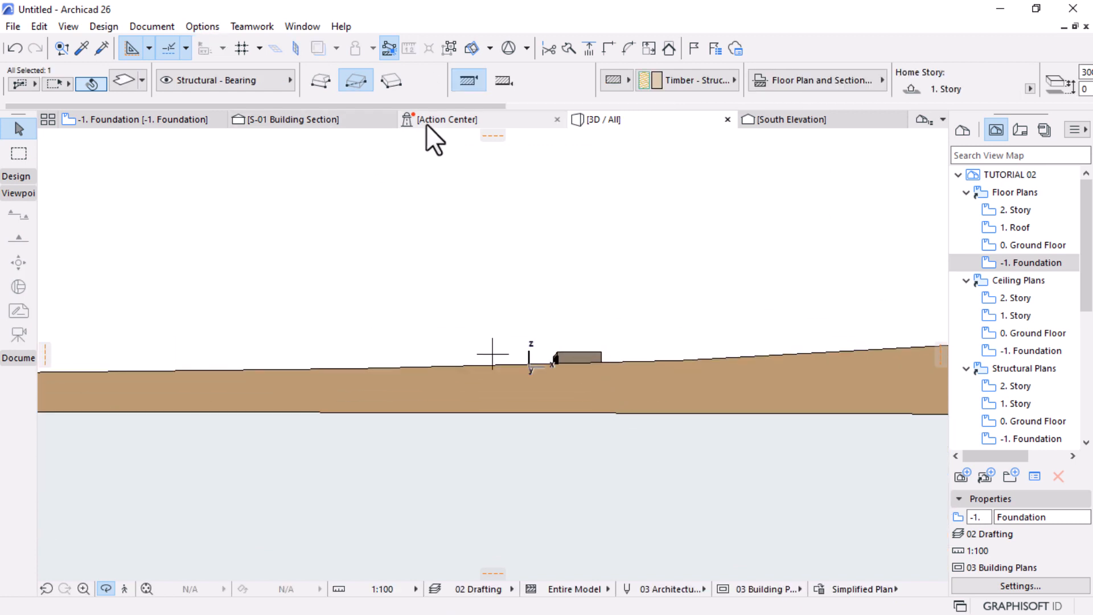
click(316, 119)
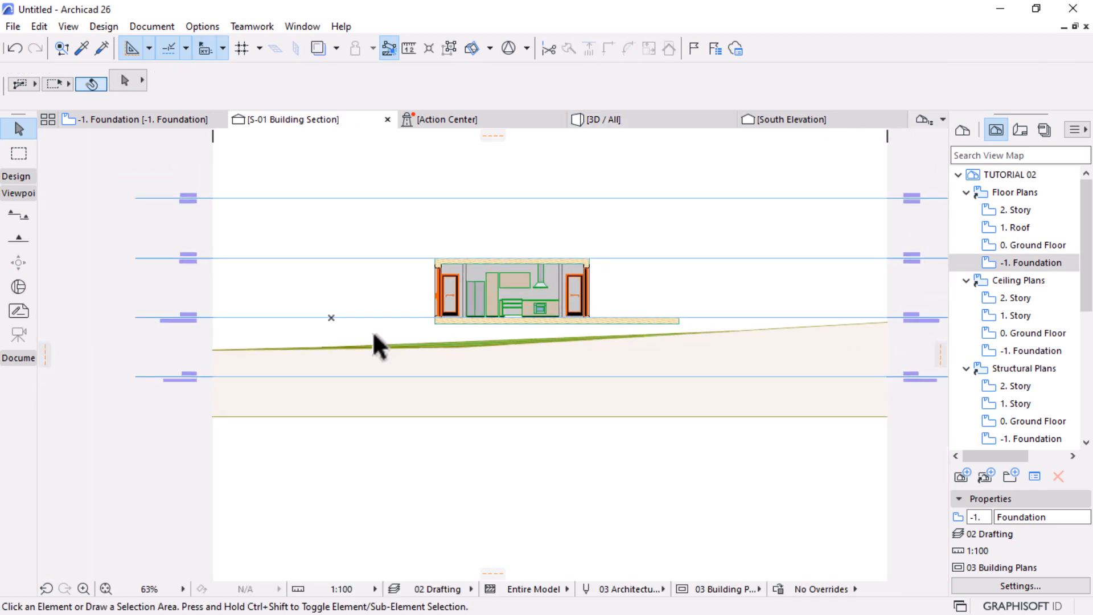
scroll(368, 331, up, 2)
scroll(487, 310, up, 2)
scroll(530, 350, down, 4)
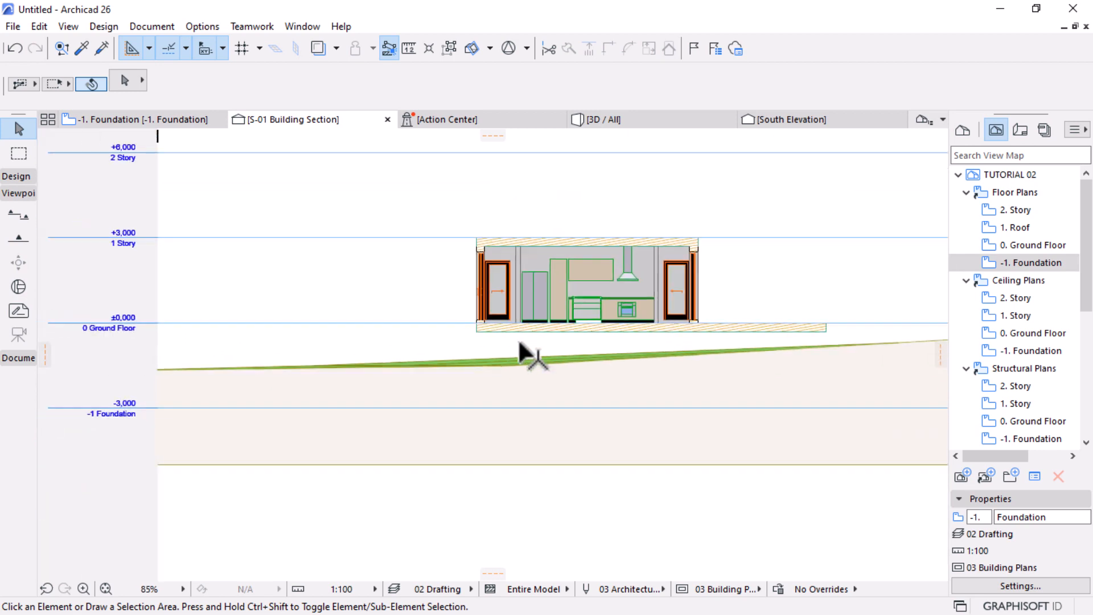
On the Foundation plan, set all points of the mesh's rightmost contour to a height of 5000 mm
click(155, 120)
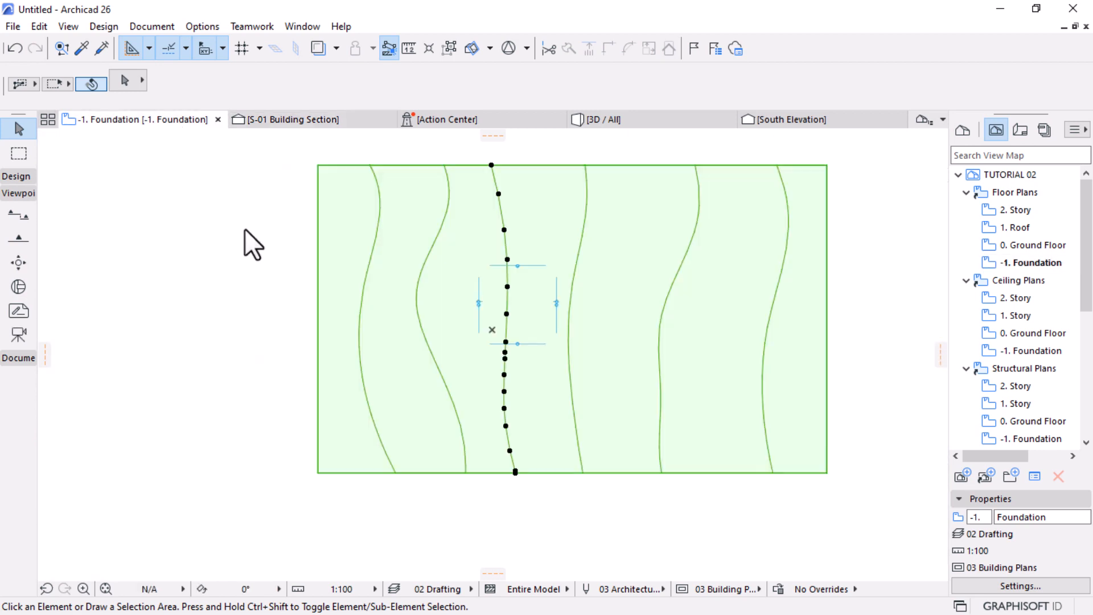
scroll(234, 243, down, 2)
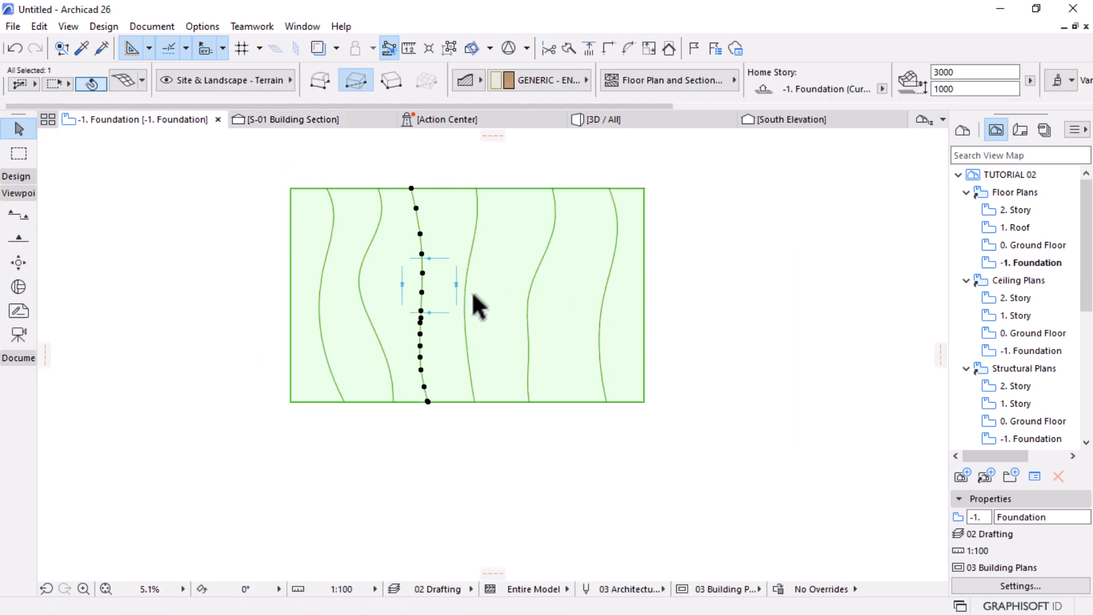
click(606, 278)
click(610, 272)
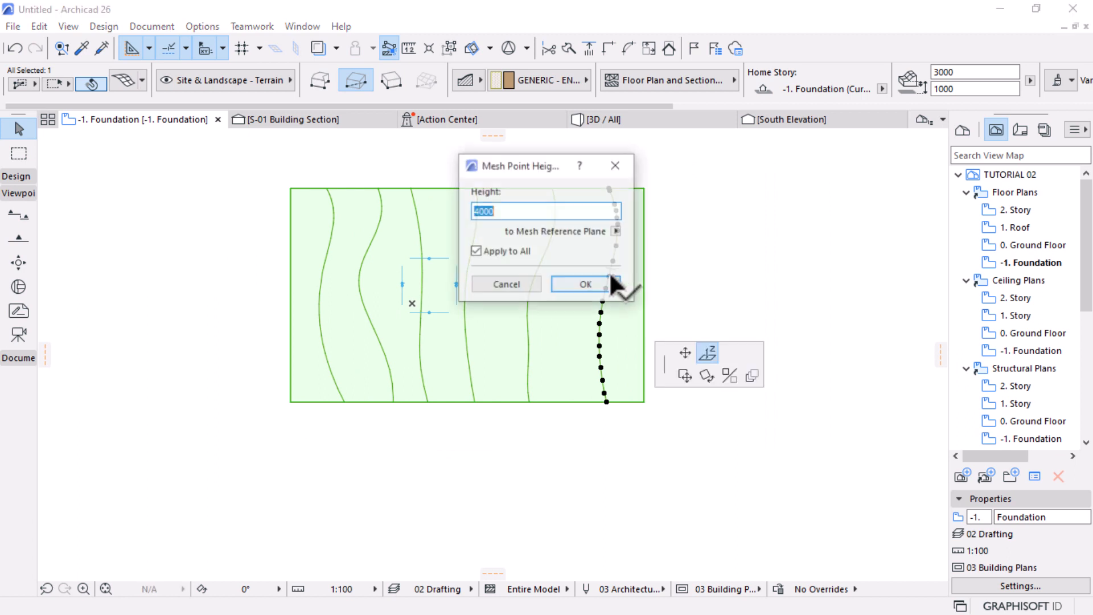
text(3000)
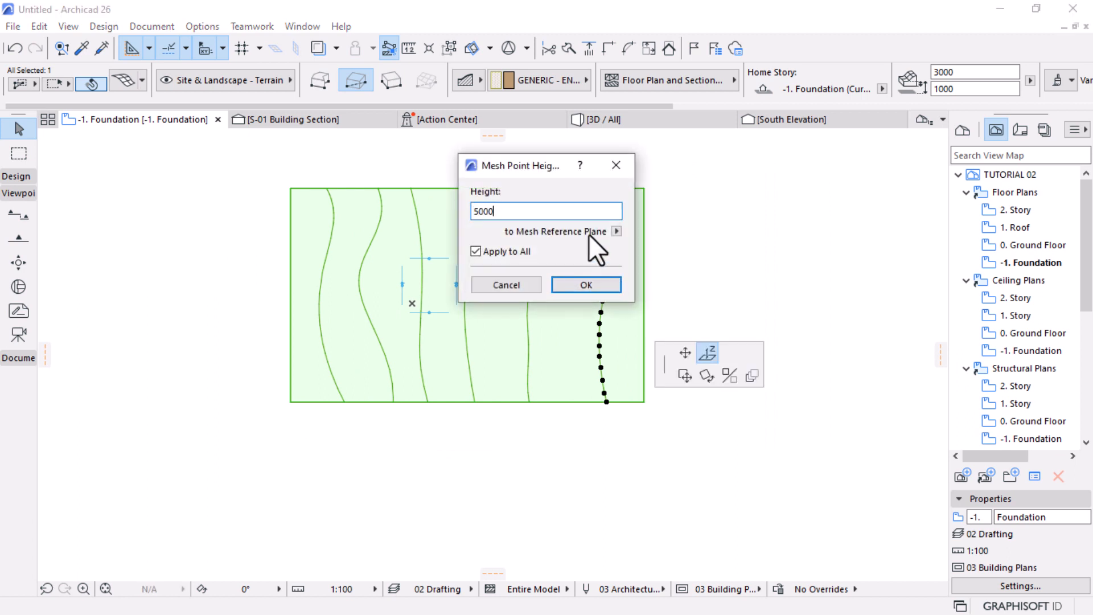
key(Return)
Set the mesh's upper-right and lower-right corner points individually to a height of 5000 mm
click(644, 188)
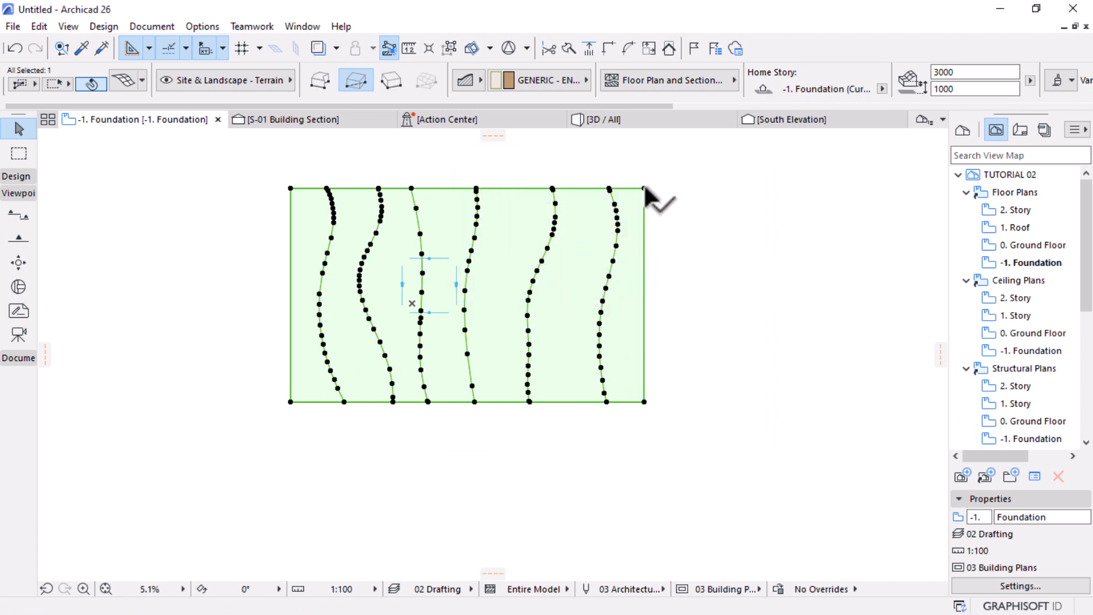
click(644, 189)
text(3000)
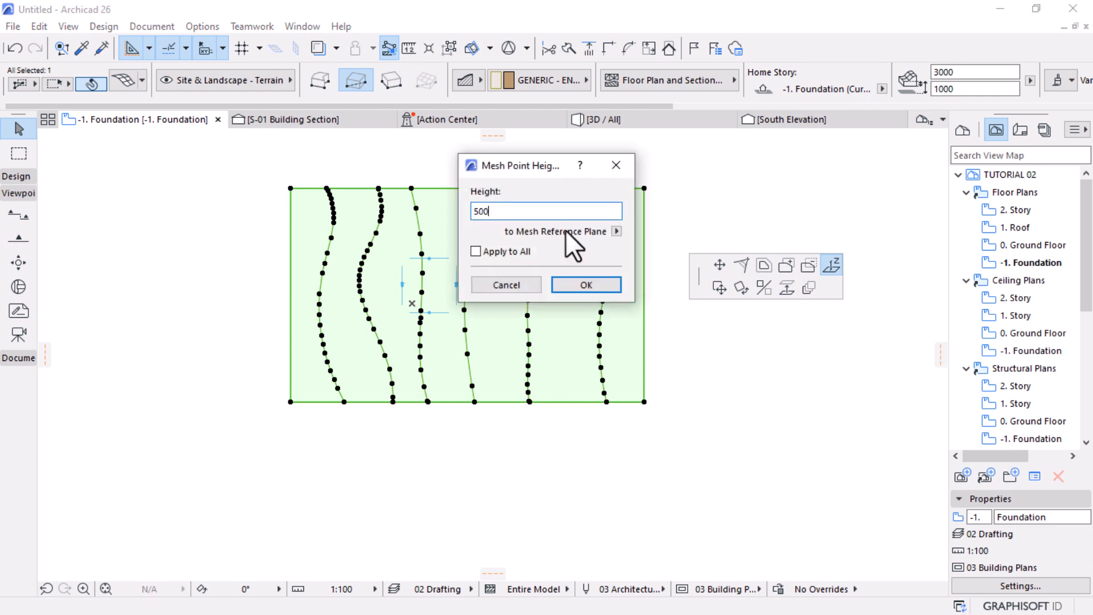
key(Return)
click(644, 402)
click(644, 402)
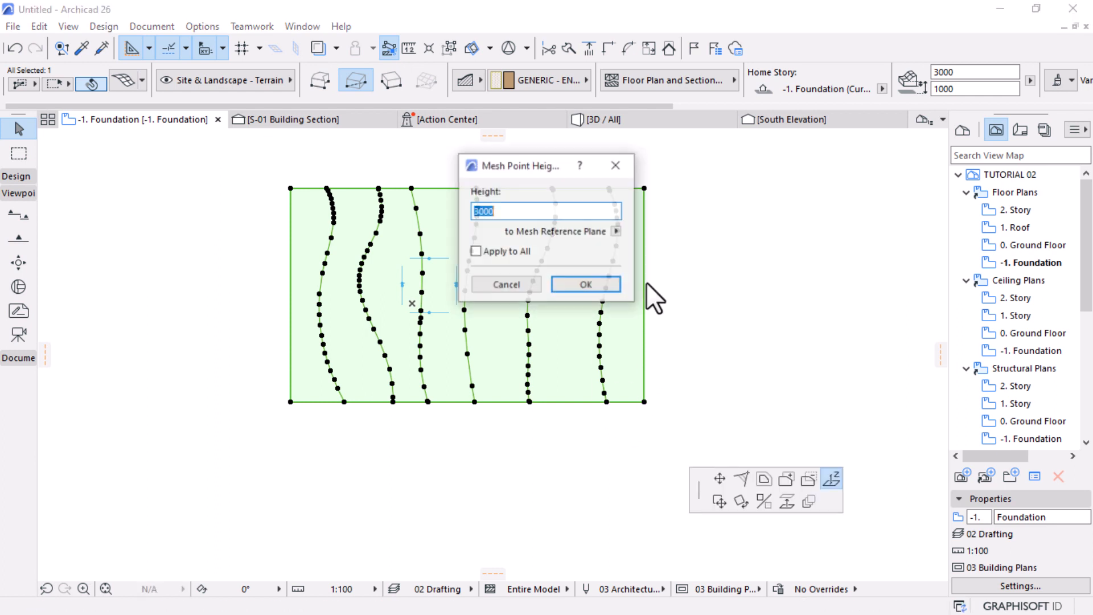
text(500)
key(Return)
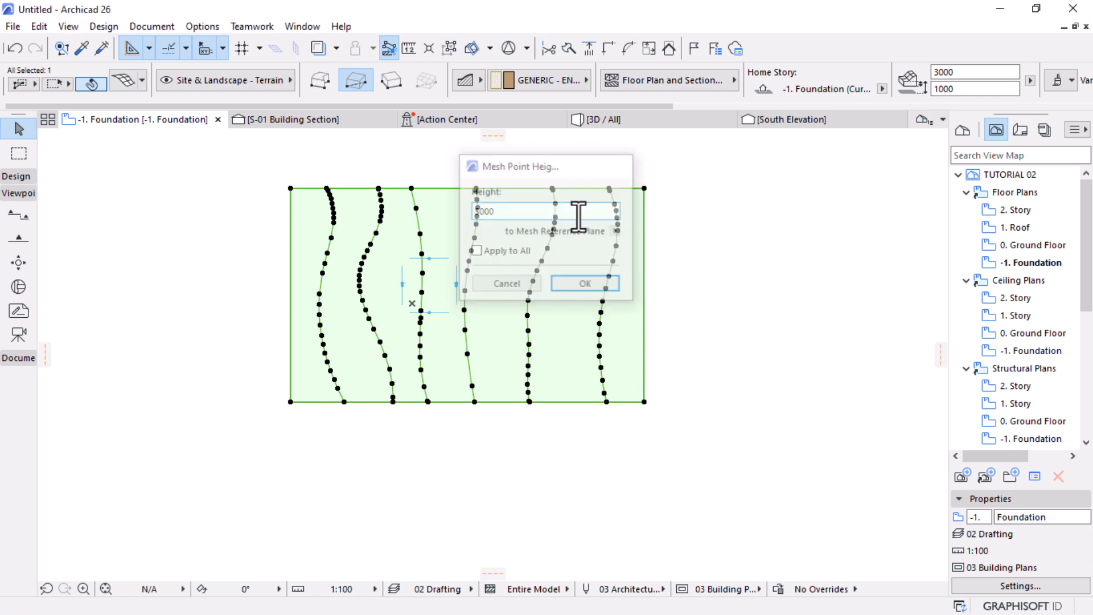
Compare the terrain surface with the house floor in the 3D view and the S-01 building section
click(620, 122)
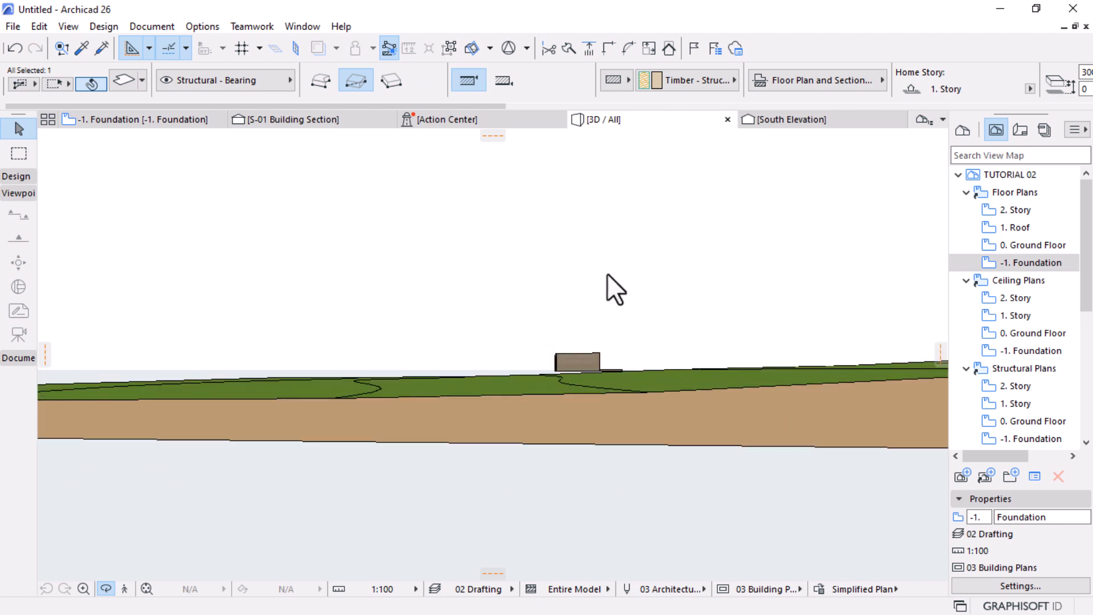
click(317, 119)
scroll(374, 341, down, 5)
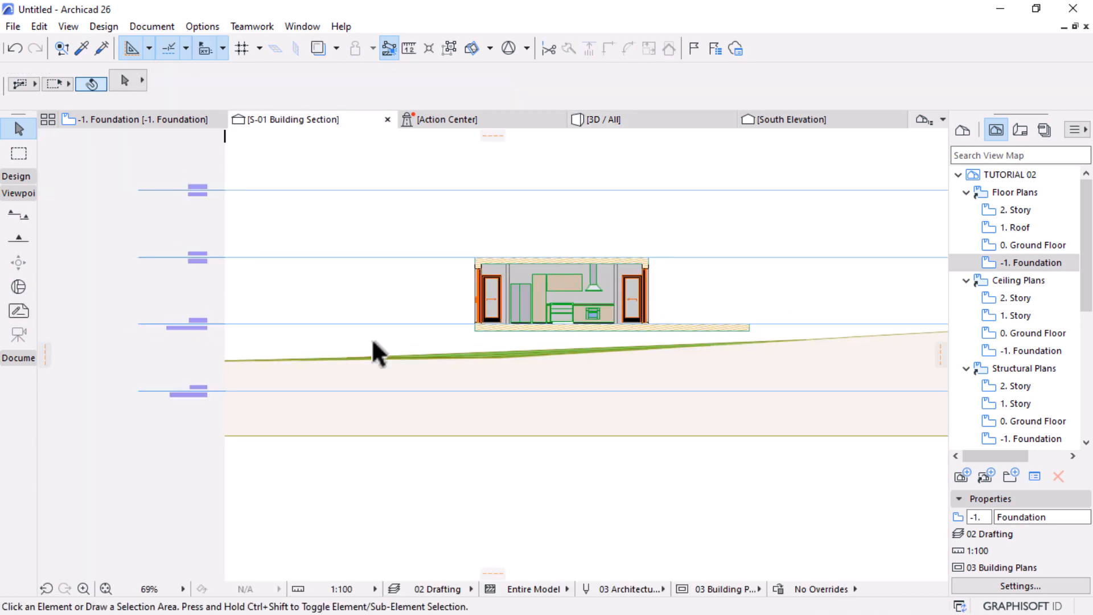
scroll(586, 368, up, 4)
scroll(463, 345, up, 2)
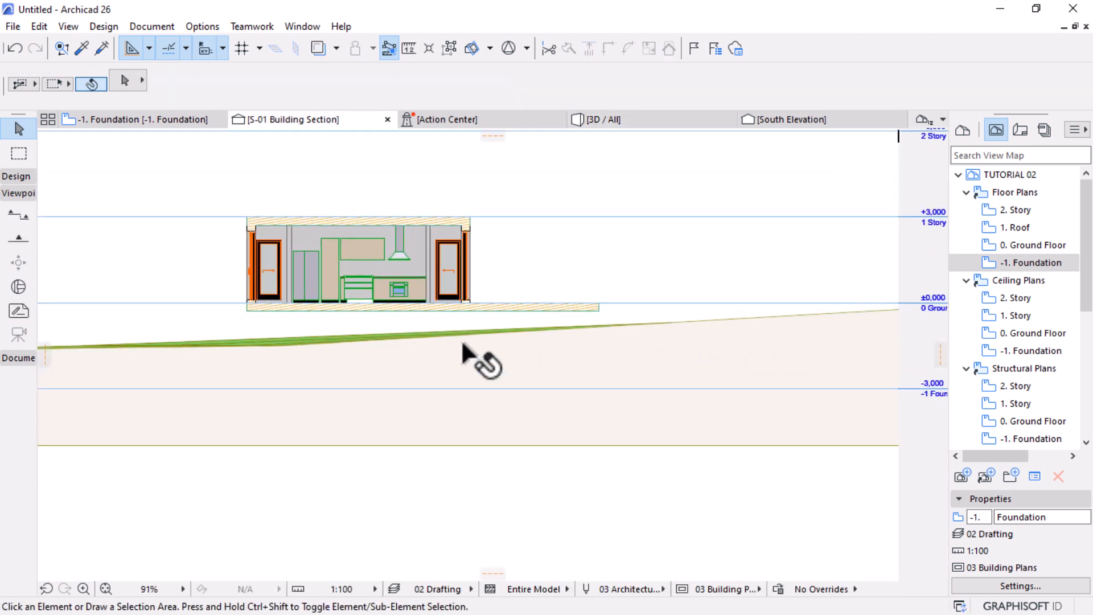
Move the terrain mesh straight up about 210 mm in the building section, bringing its highest edge to the ground-floor level
click(799, 322)
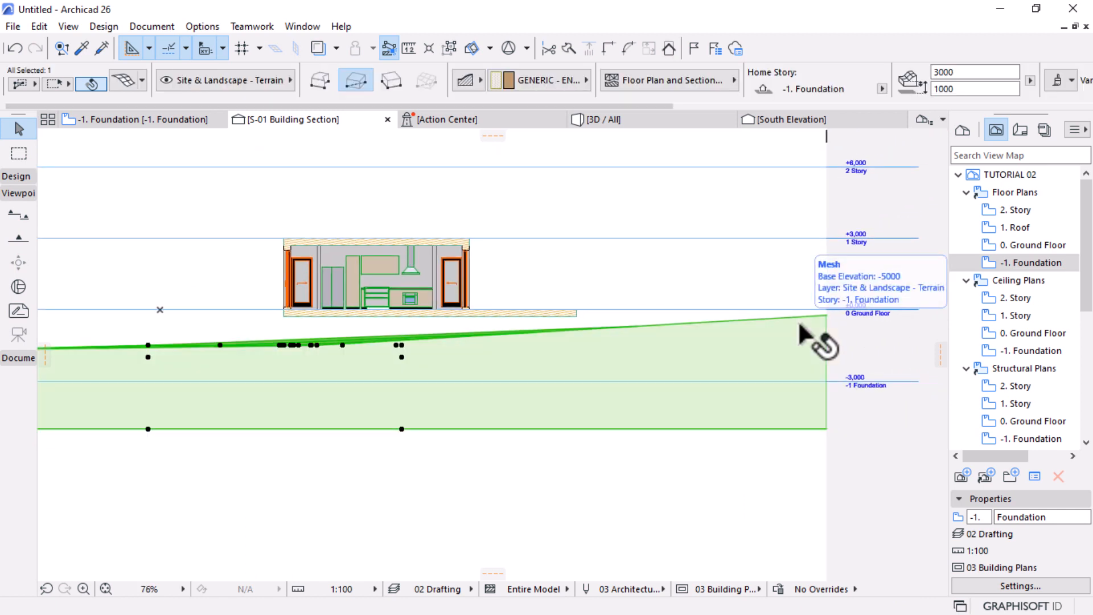
key(ctrl+d)
click(826, 314)
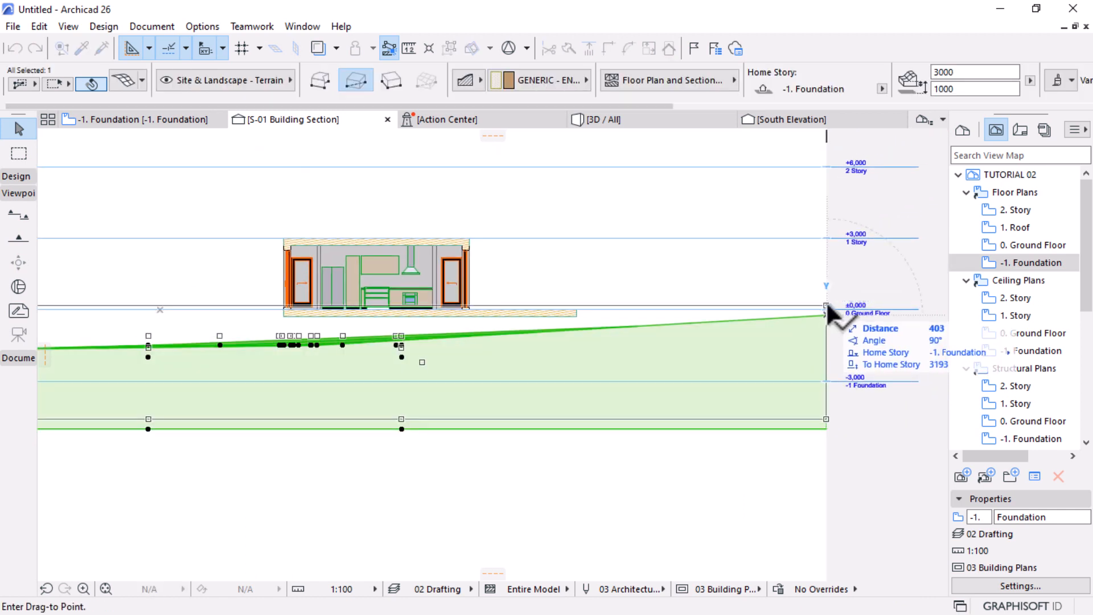
click(827, 311)
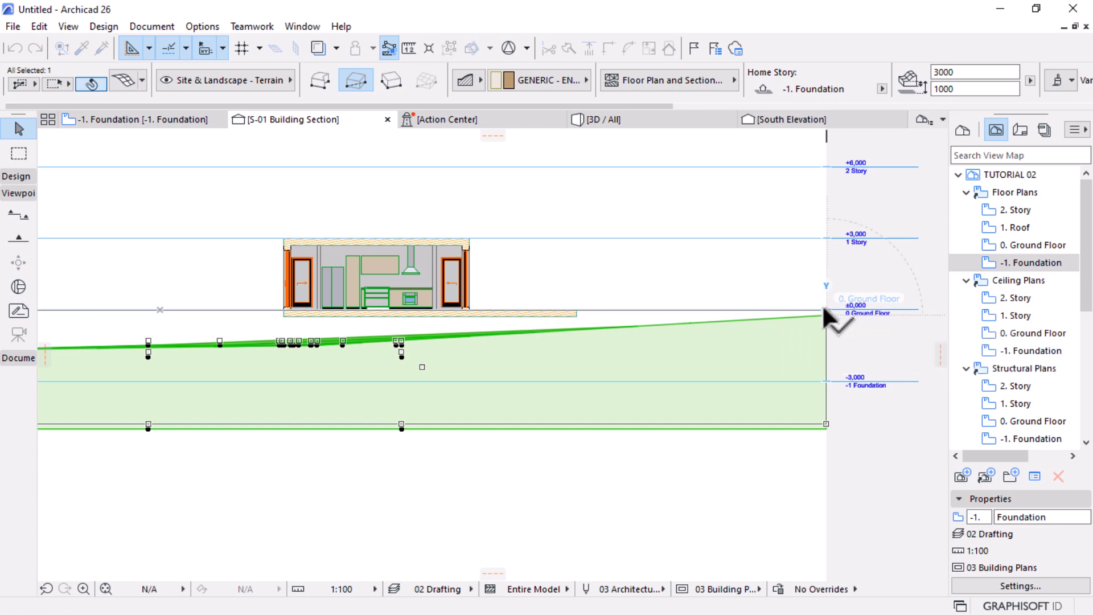
scroll(824, 307, down, 5)
scroll(502, 323, up, 10)
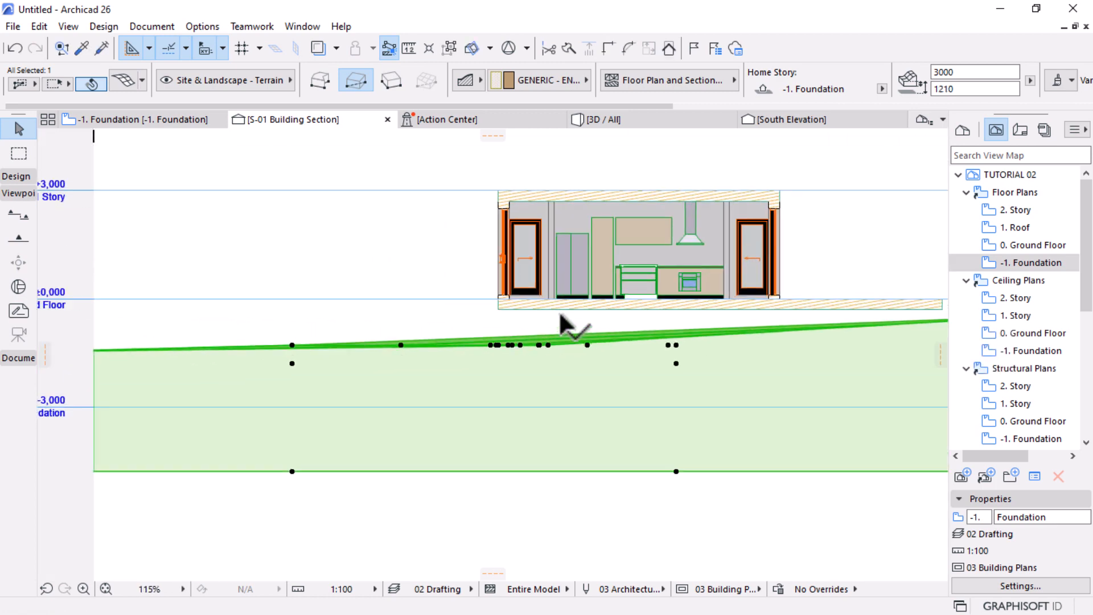
On the Foundation plan, give all points of the mesh's second contour from the left a negative height
click(171, 119)
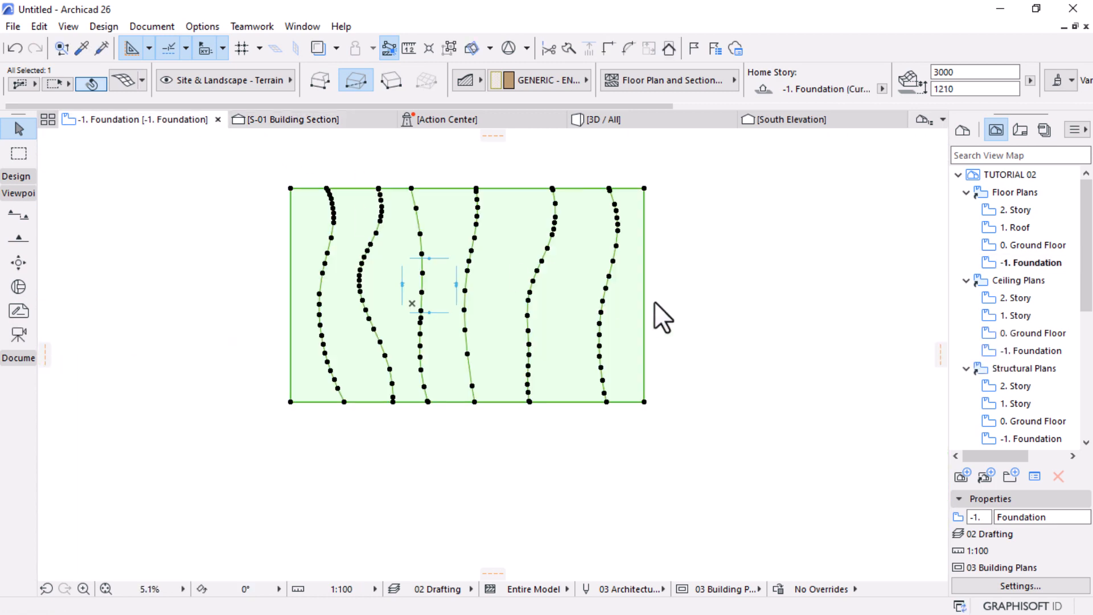
scroll(376, 336, up, 2)
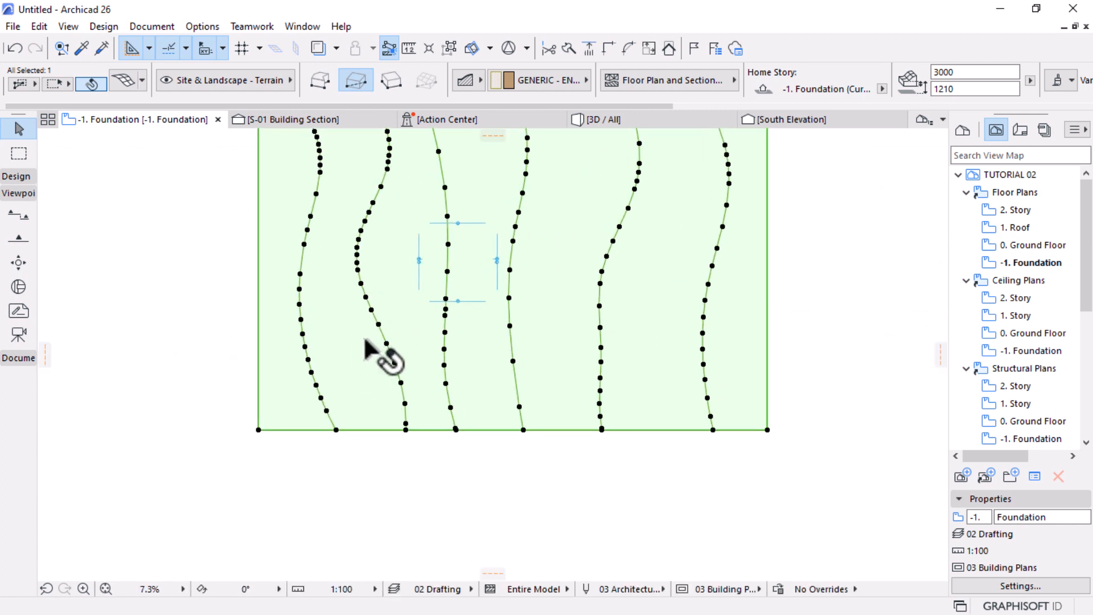
click(377, 325)
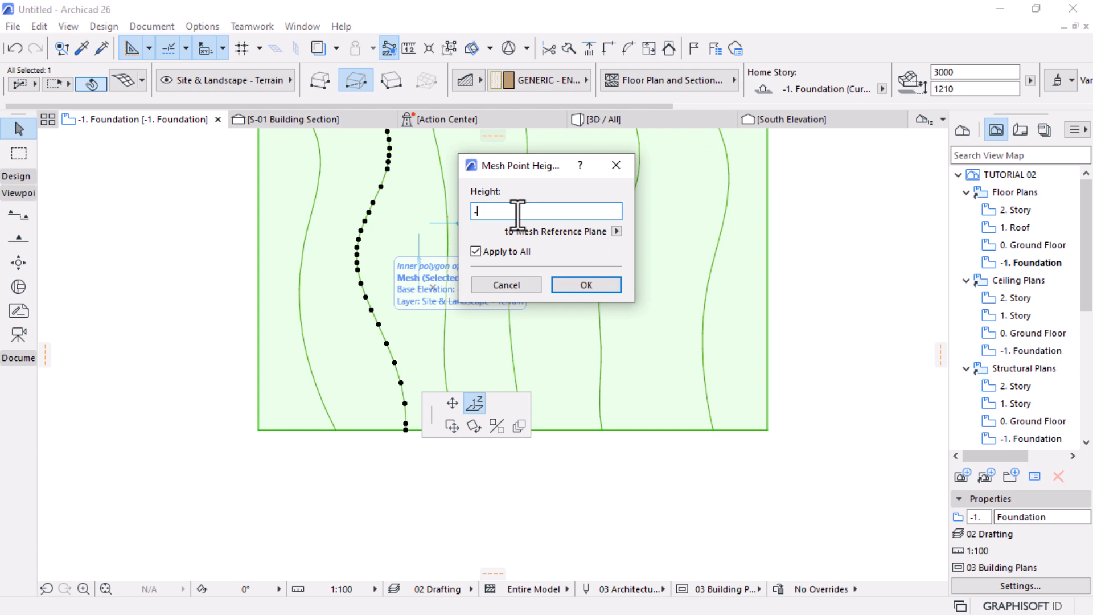
key(Return)
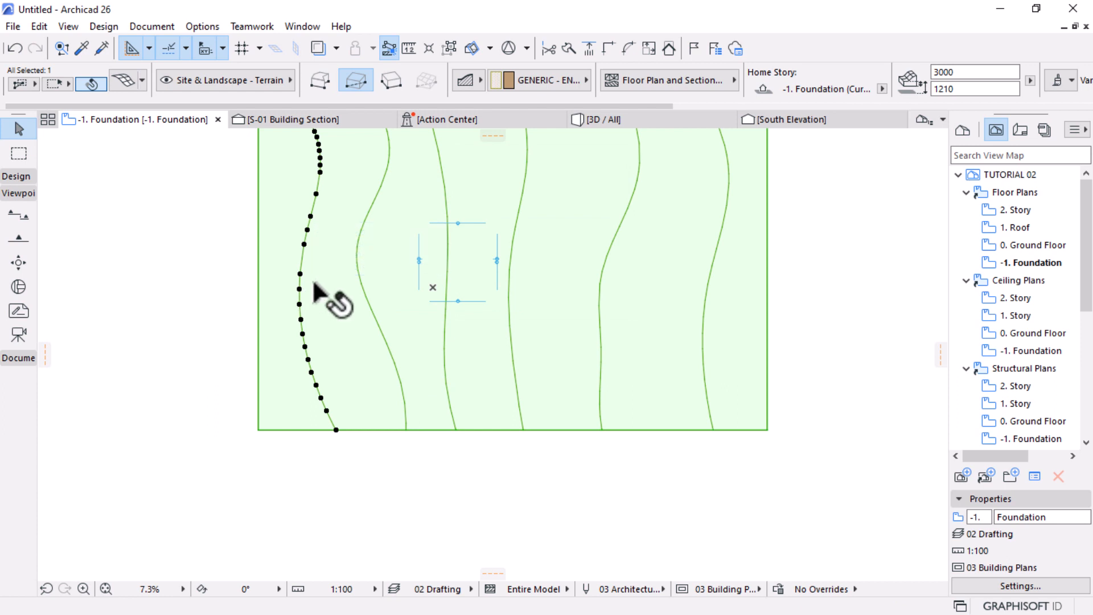
Set all points of the mesh's leftmost contour to a height of -2000 mm
click(299, 290)
text(-)
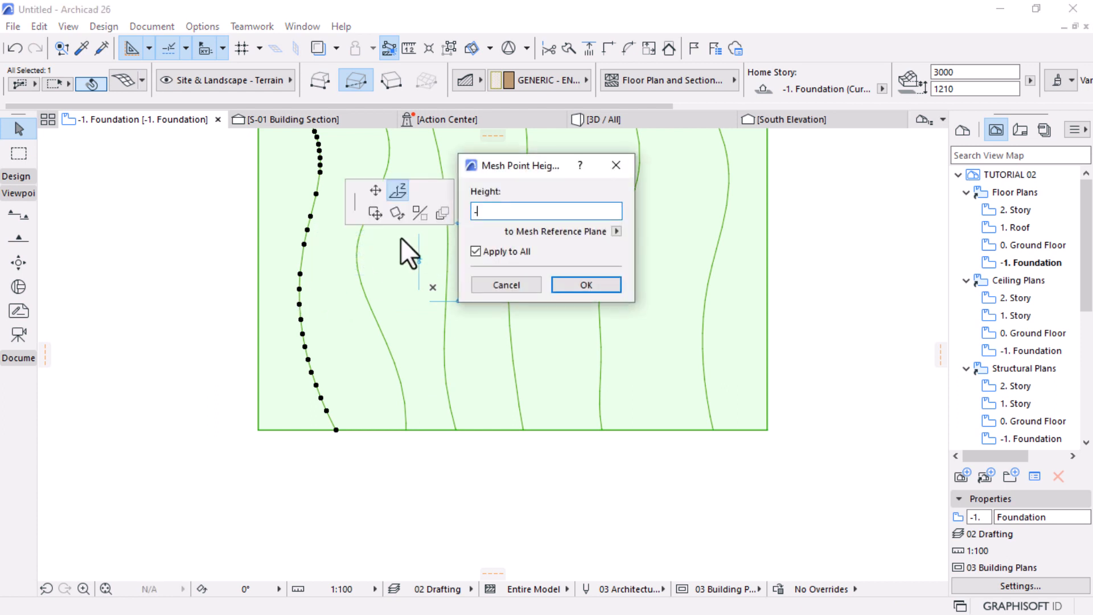
text(2000)
key(Return)
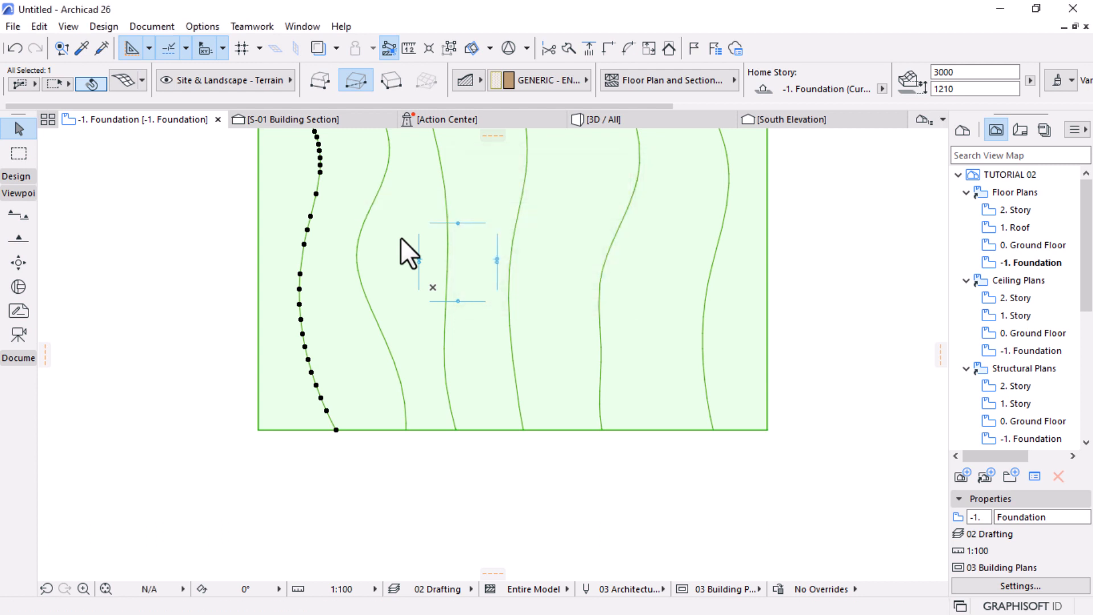
Set new heights for the mesh's two left corner points individually, entering -2000 mm for the lower-left one
click(257, 429)
click(258, 429)
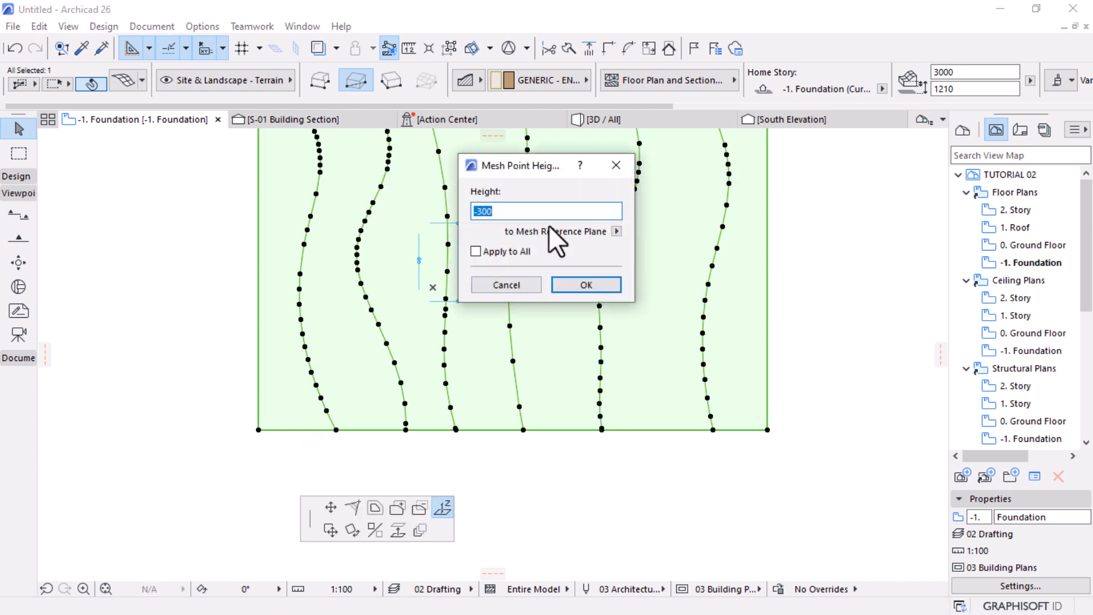
text(-2000)
key(Return)
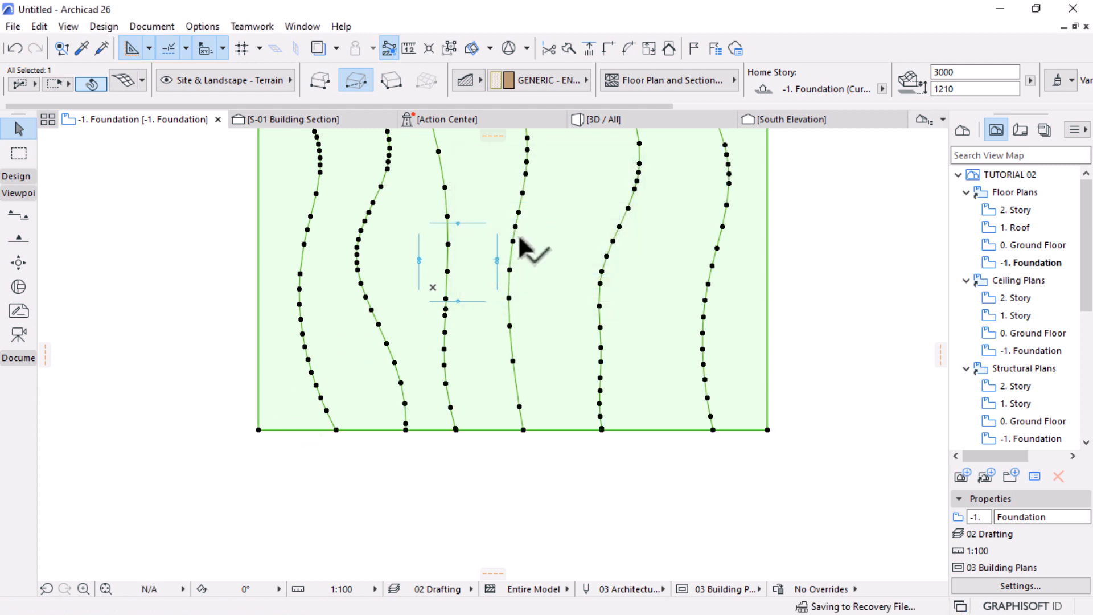
scroll(390, 432, down, 2)
click(302, 271)
click(302, 270)
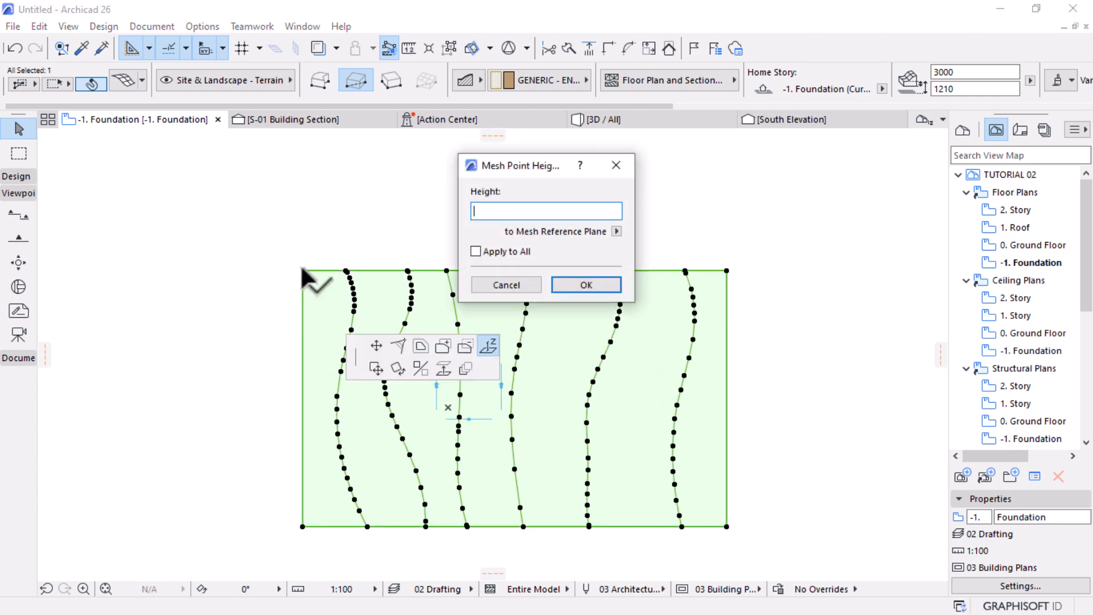
key(Return)
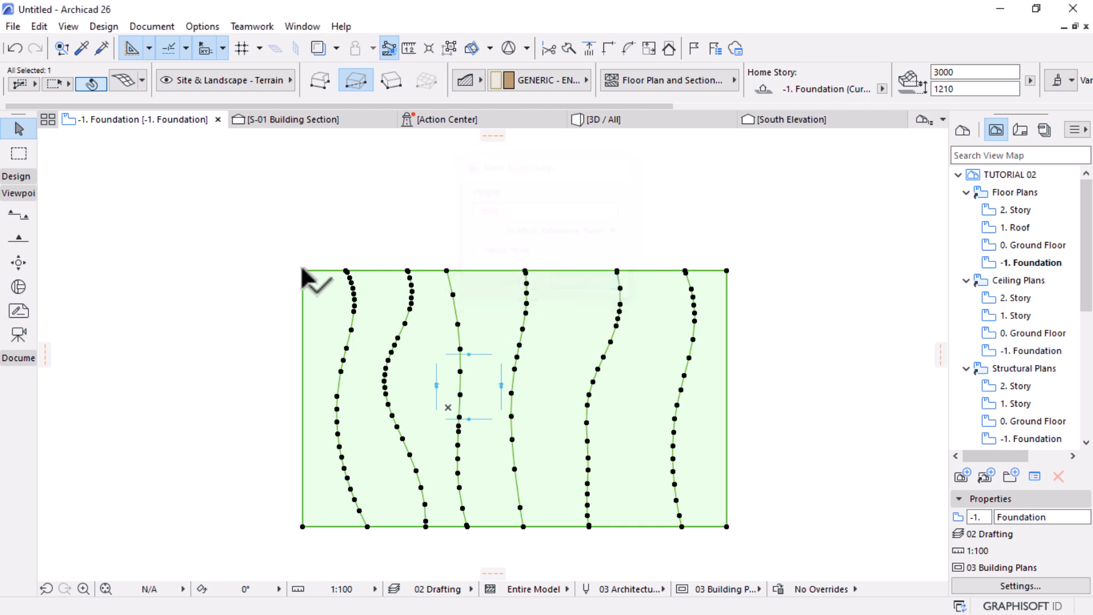
Check the point height of the mesh's third contour from the left
click(447, 271)
key(Return)
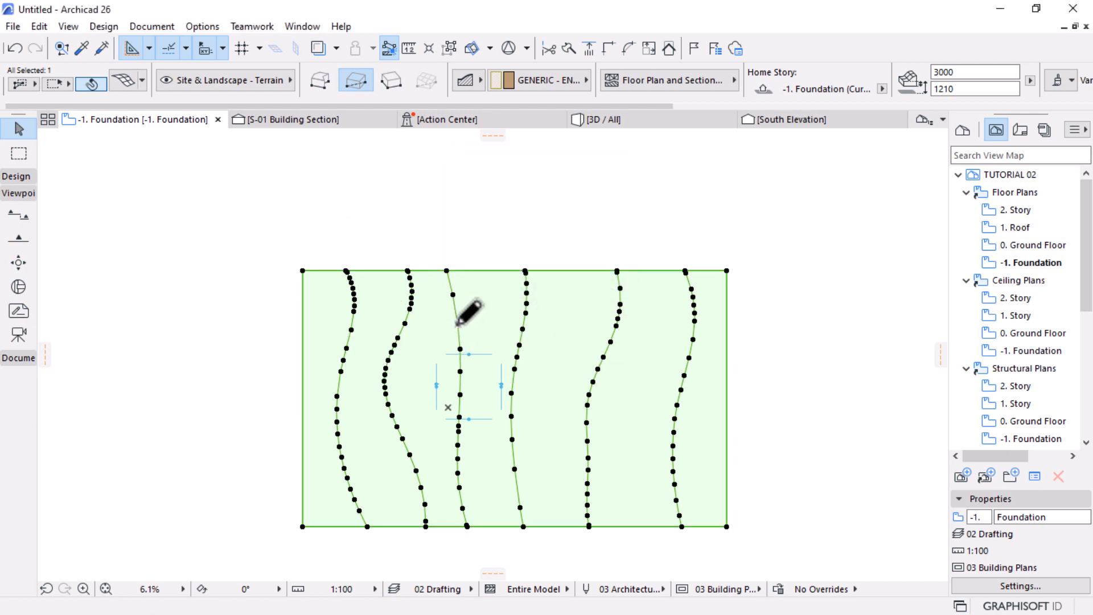
click(458, 324)
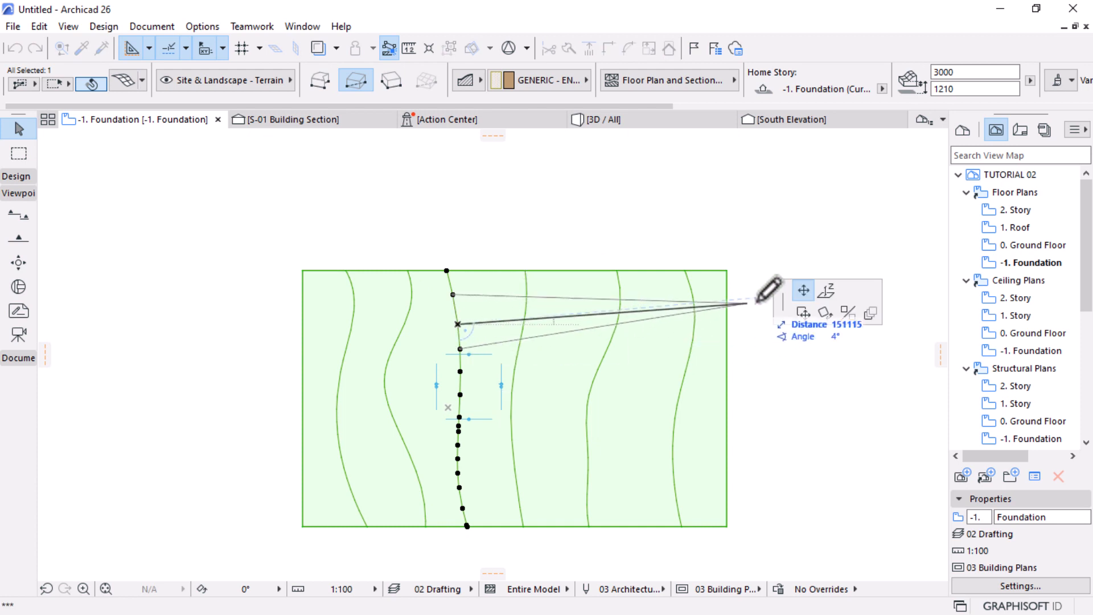
click(827, 291)
click(557, 283)
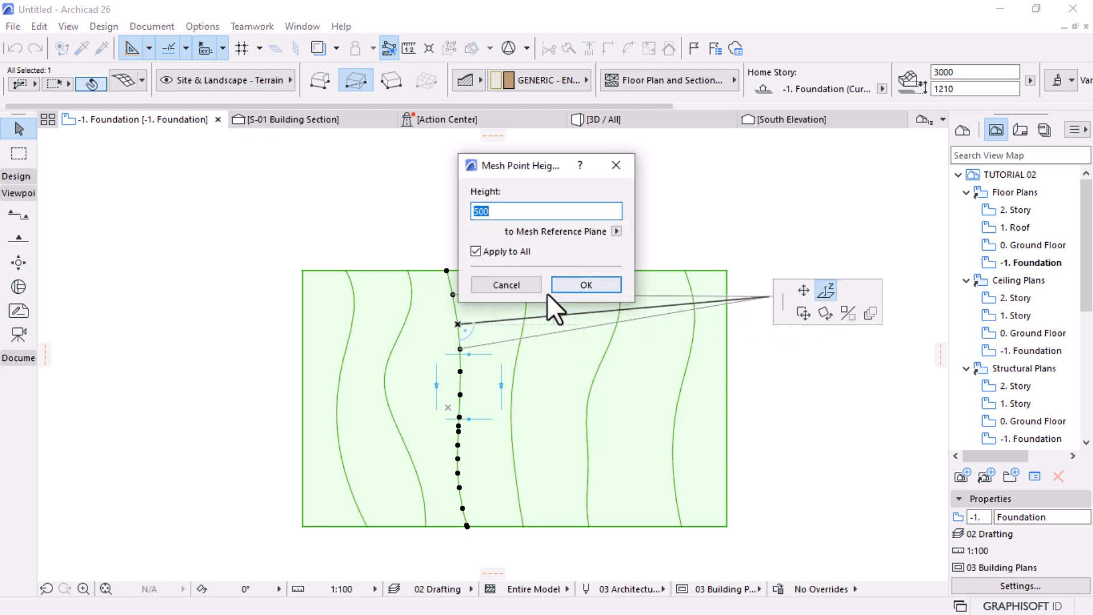
click(522, 339)
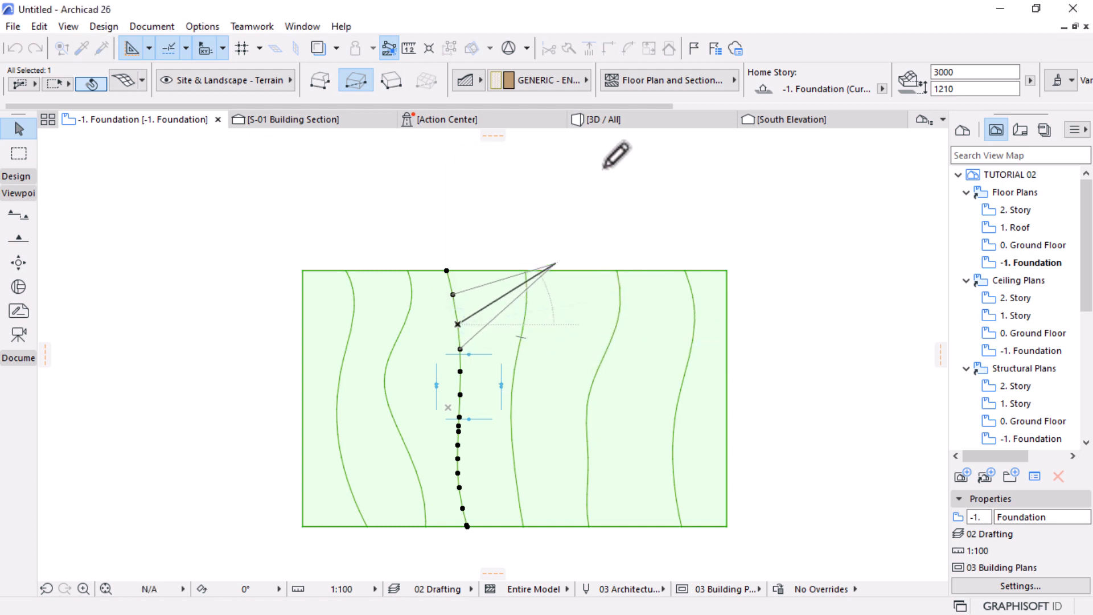
Inspect the reshaped slope around the house in the 3D view and below the floor slab in the S-01 building section
click(620, 122)
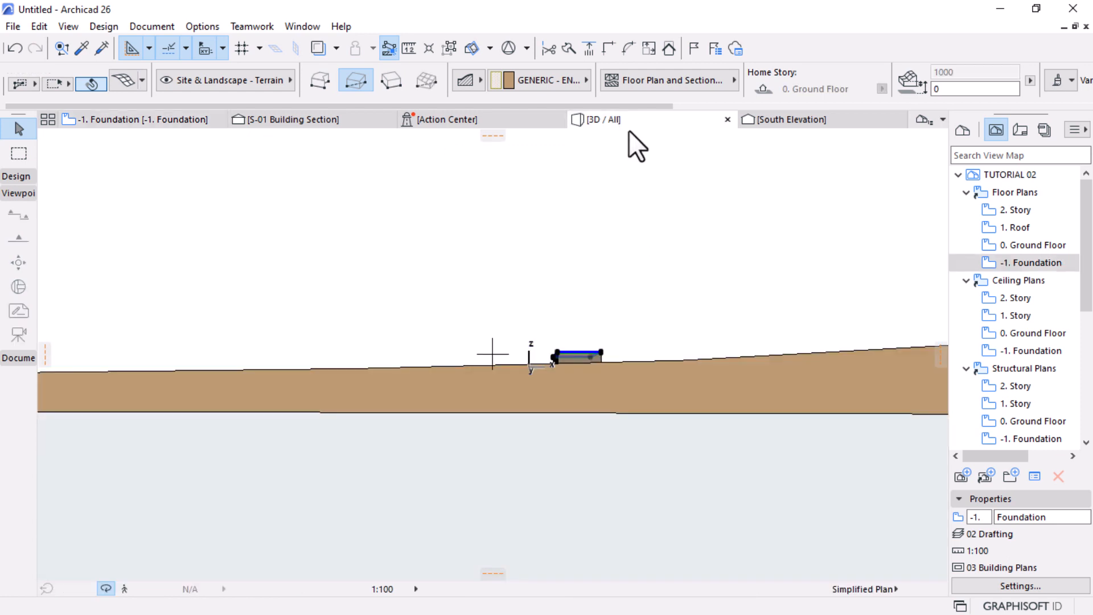
scroll(621, 308, up, 5)
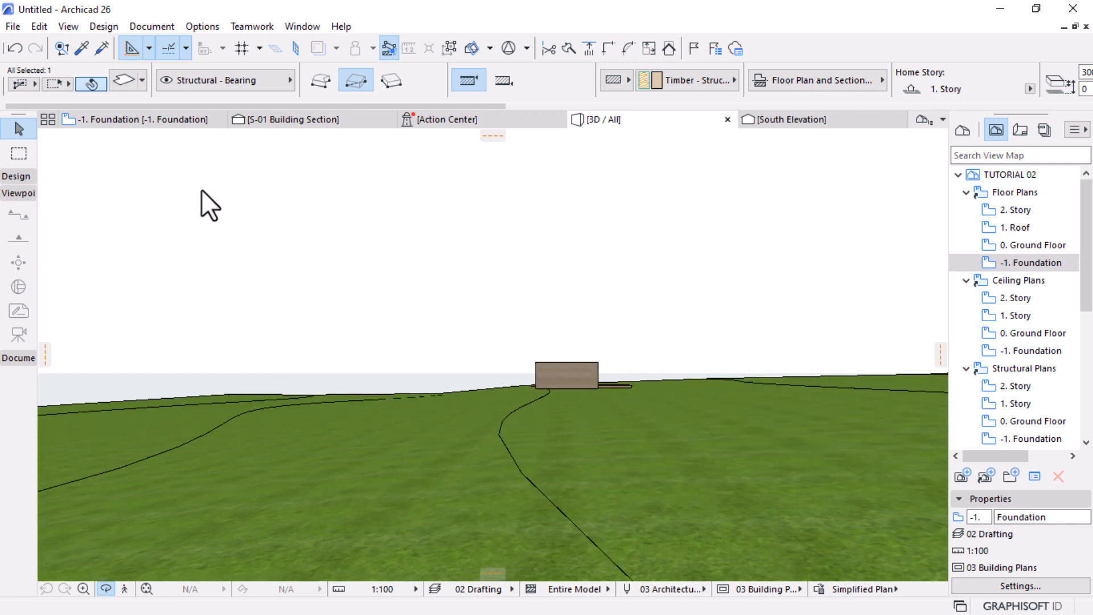
click(153, 119)
click(299, 121)
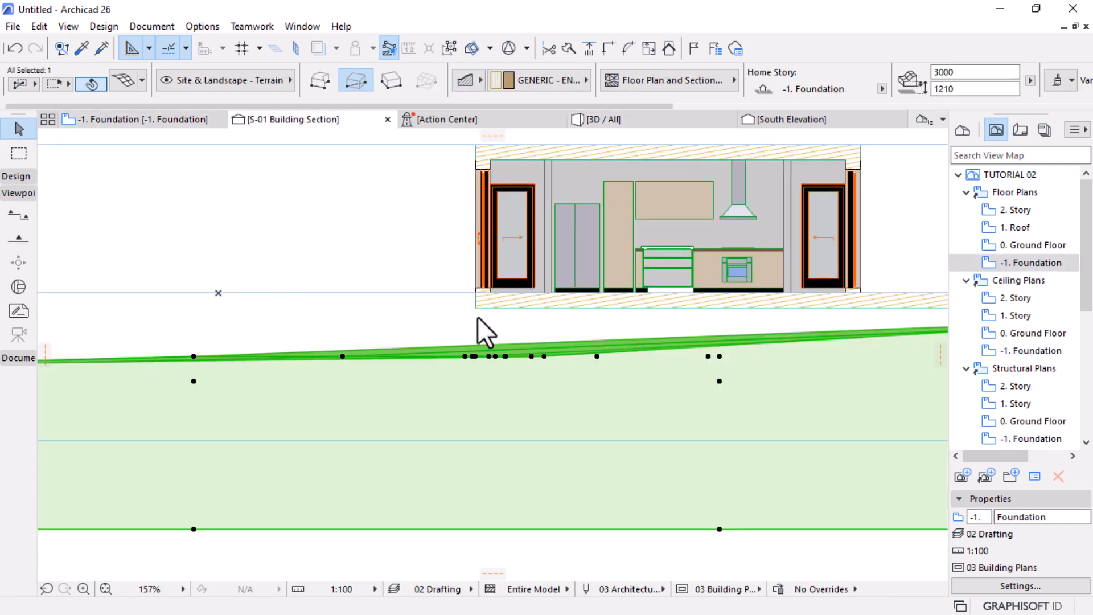
click(478, 317)
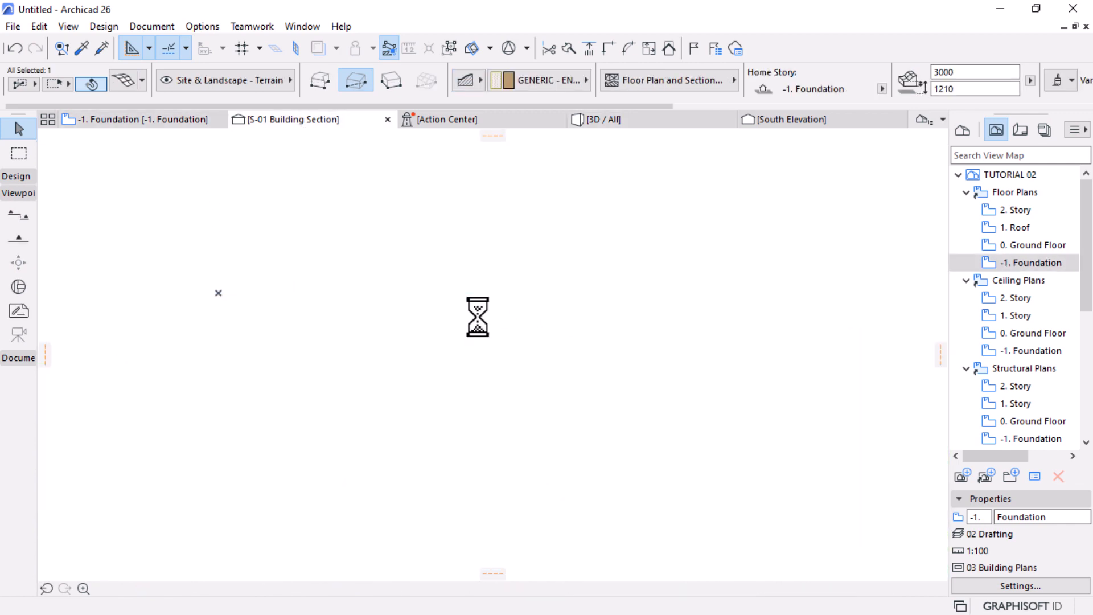
scroll(478, 318, down, 5)
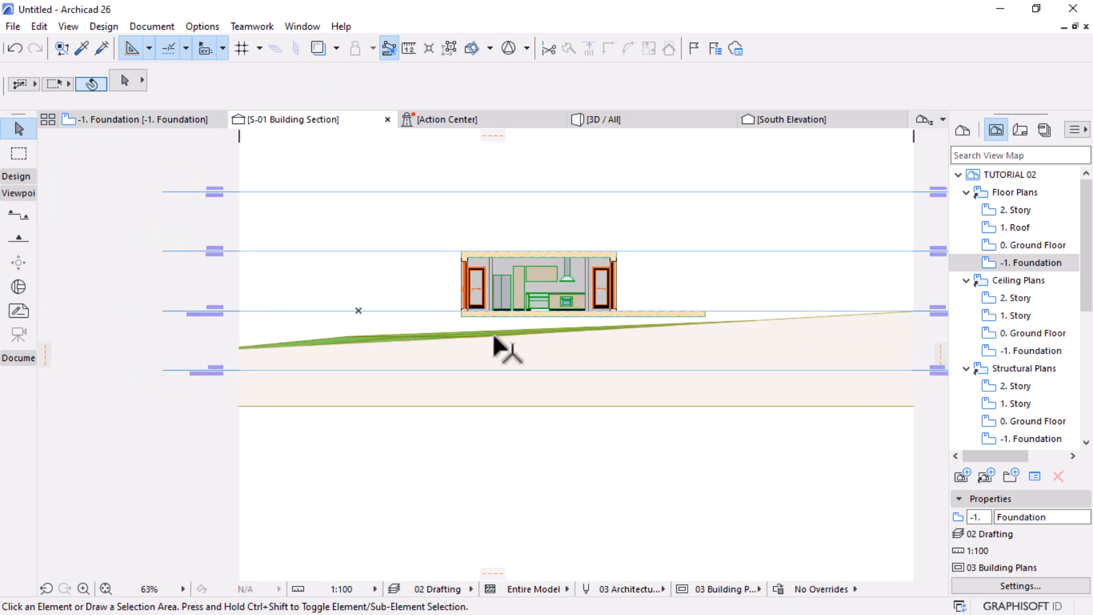
On the Foundation plan, give all points of the mesh's third contour from the left a negative height
click(171, 120)
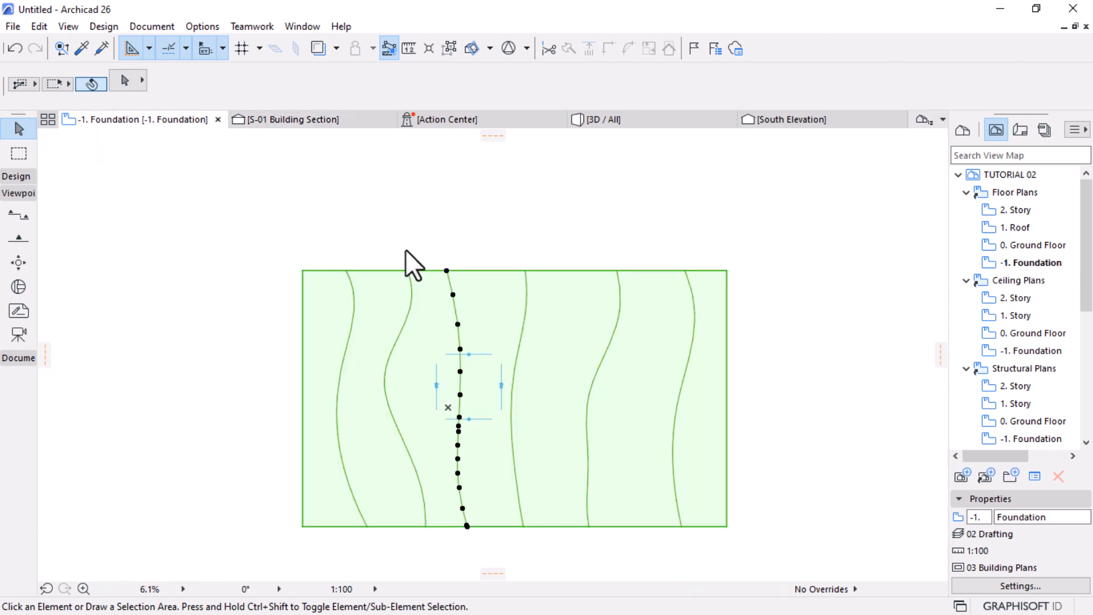
click(473, 288)
click(458, 324)
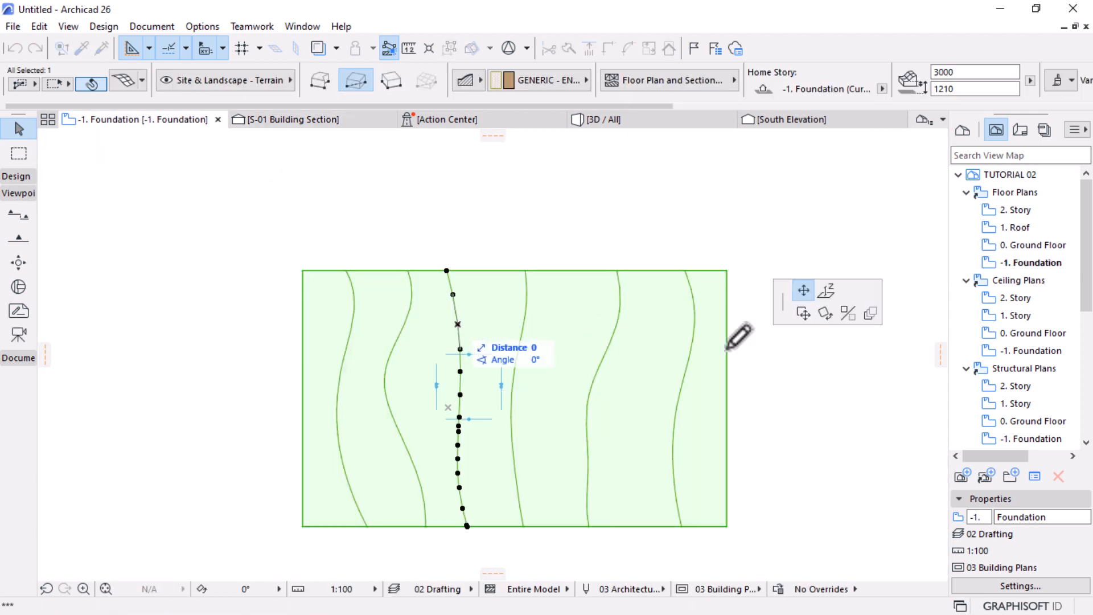
click(826, 290)
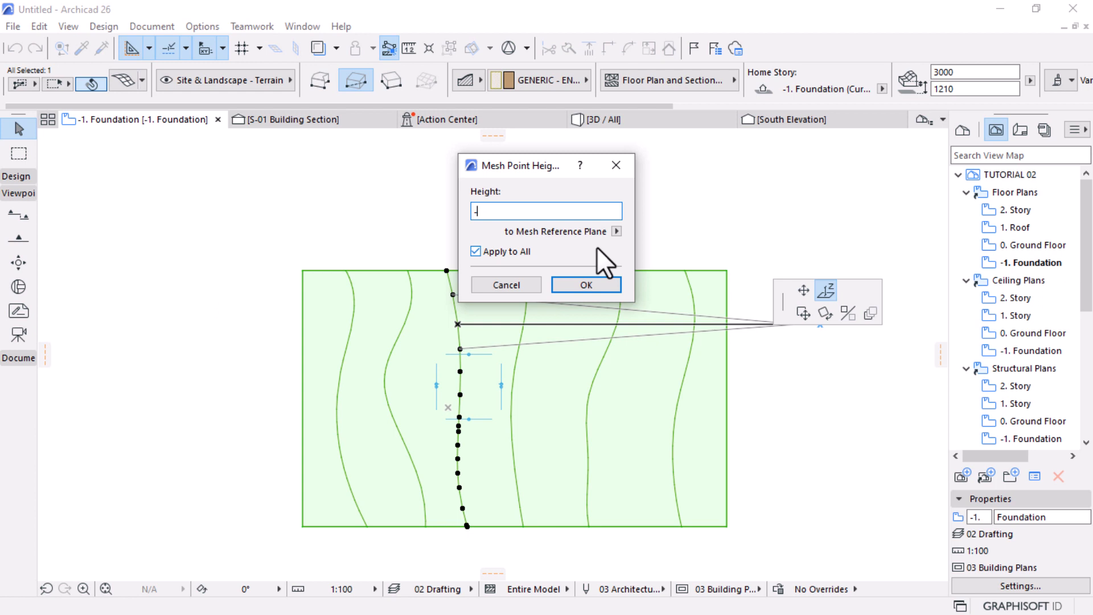
key(Return)
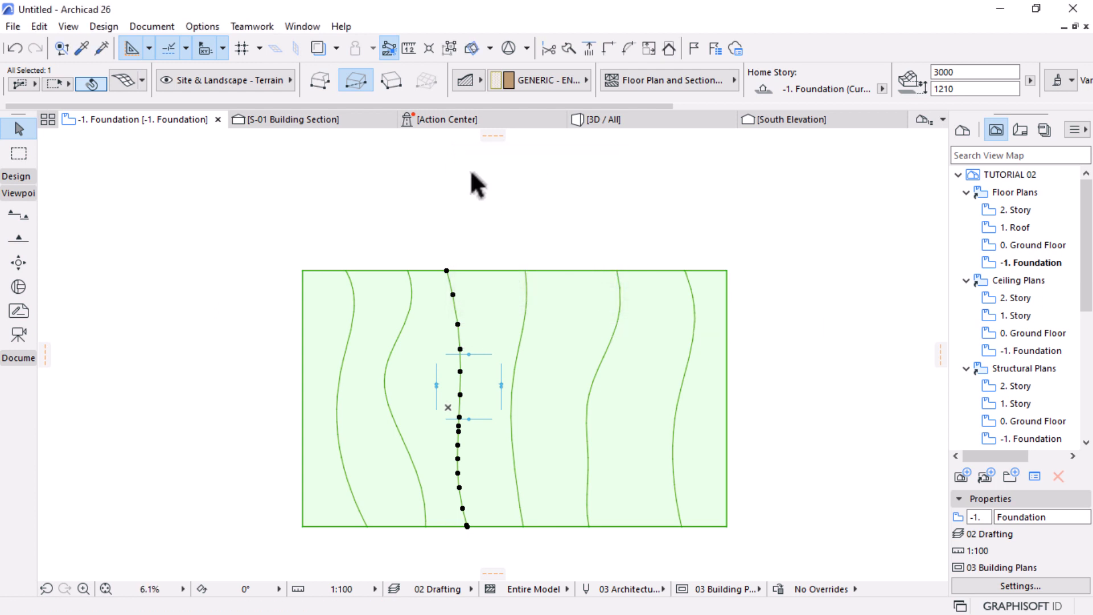
Review the steeper terrain beside the house in 3D and the gap beneath its slab in the S-01 building section
click(622, 118)
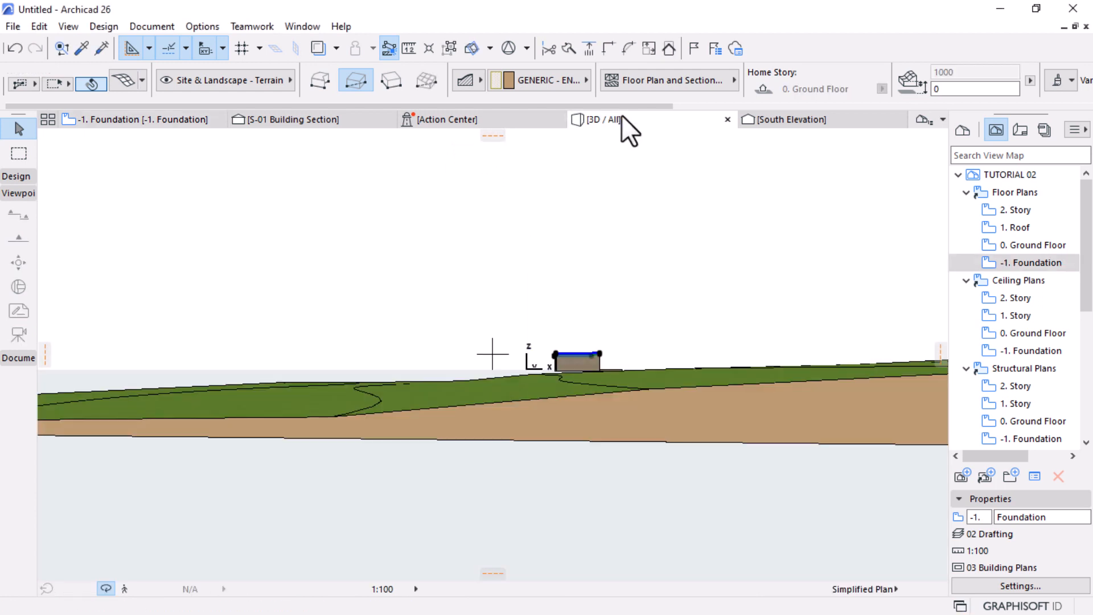
drag(587, 342, 535, 403)
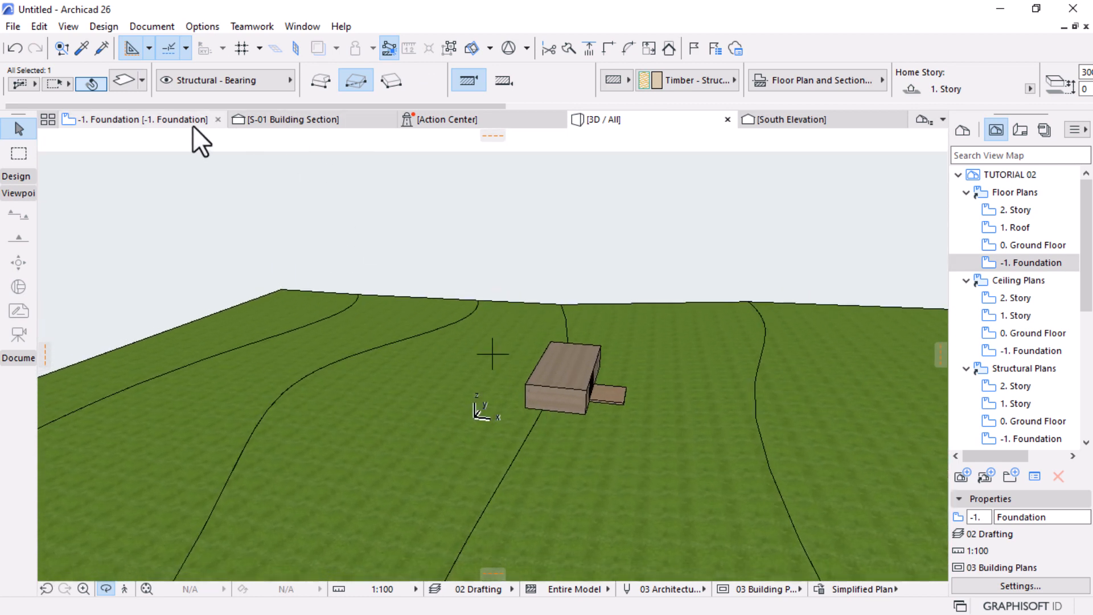
click(265, 118)
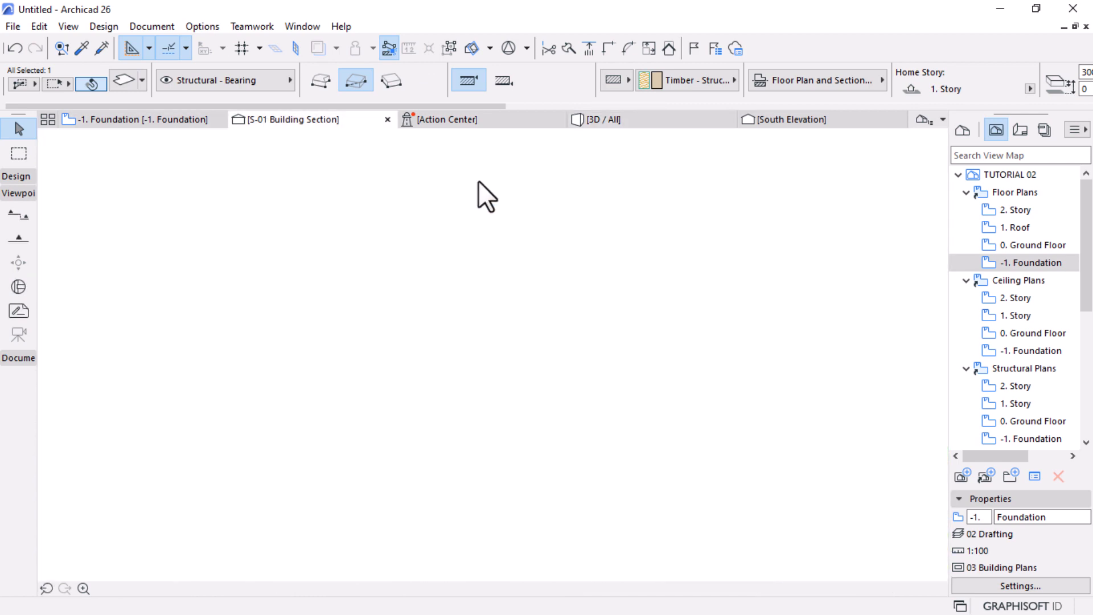
scroll(683, 316, up, 2)
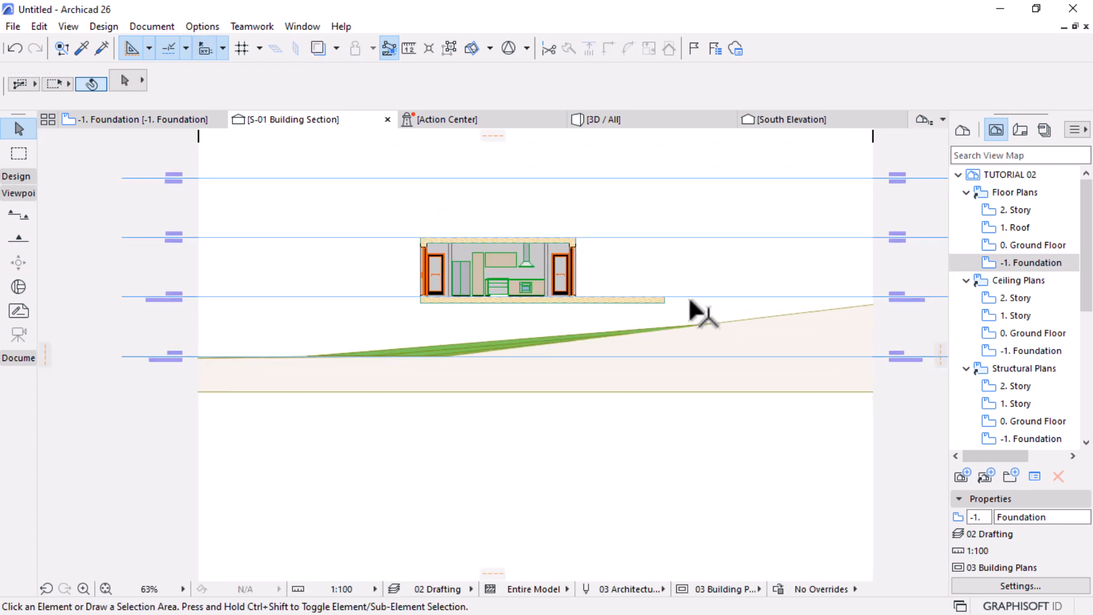
scroll(682, 336, up, 5)
scroll(570, 339, down, 4)
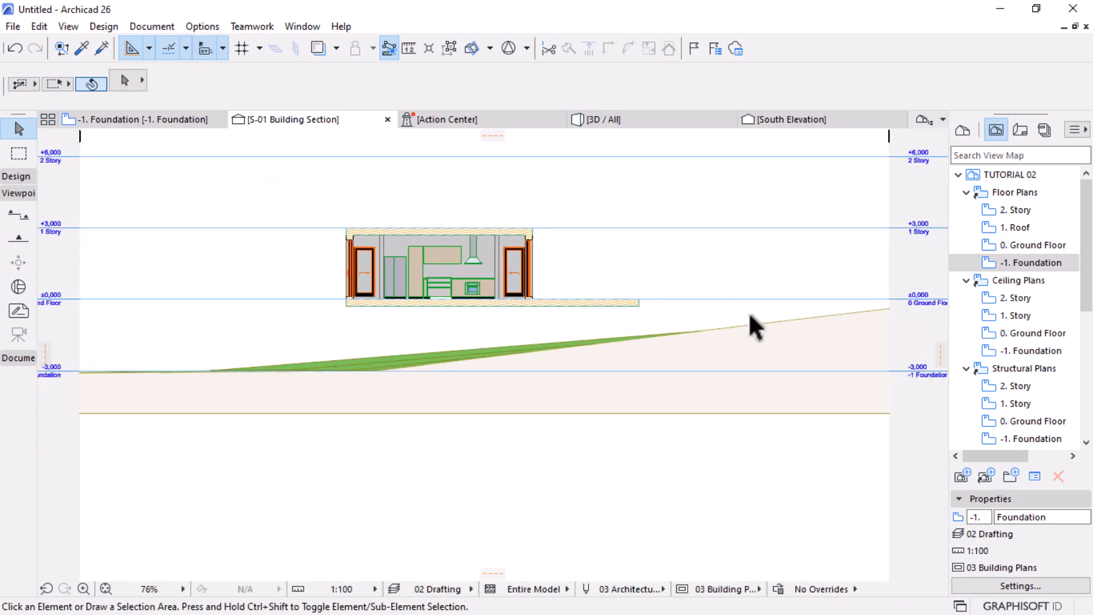
Move the terrain mesh straight up in the section until its surface meets the underside of the floor slab's right end
click(641, 342)
key(ctrl+d)
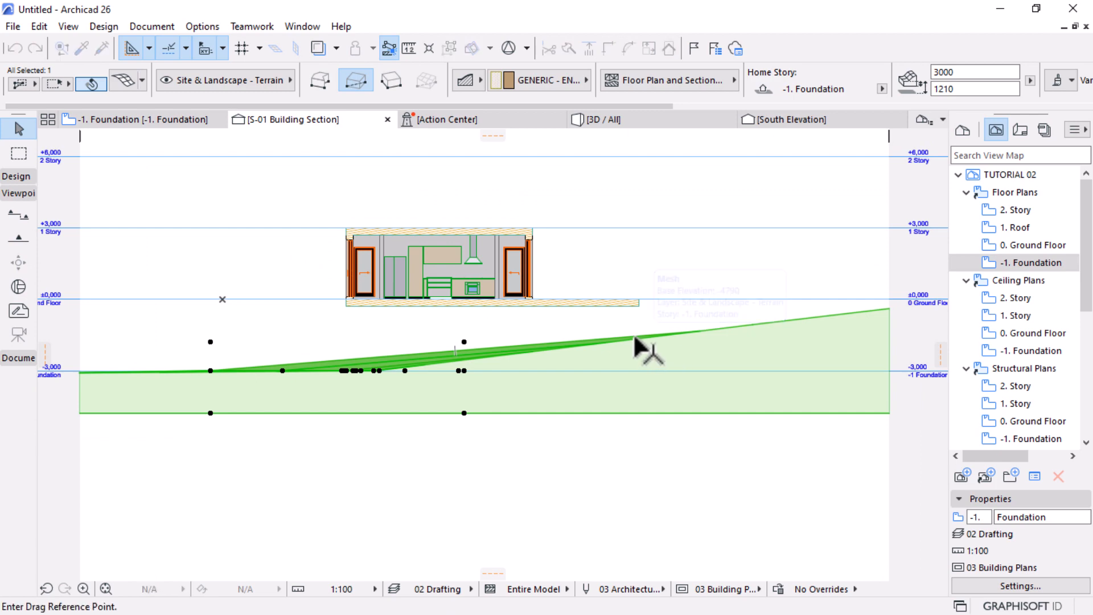
click(635, 336)
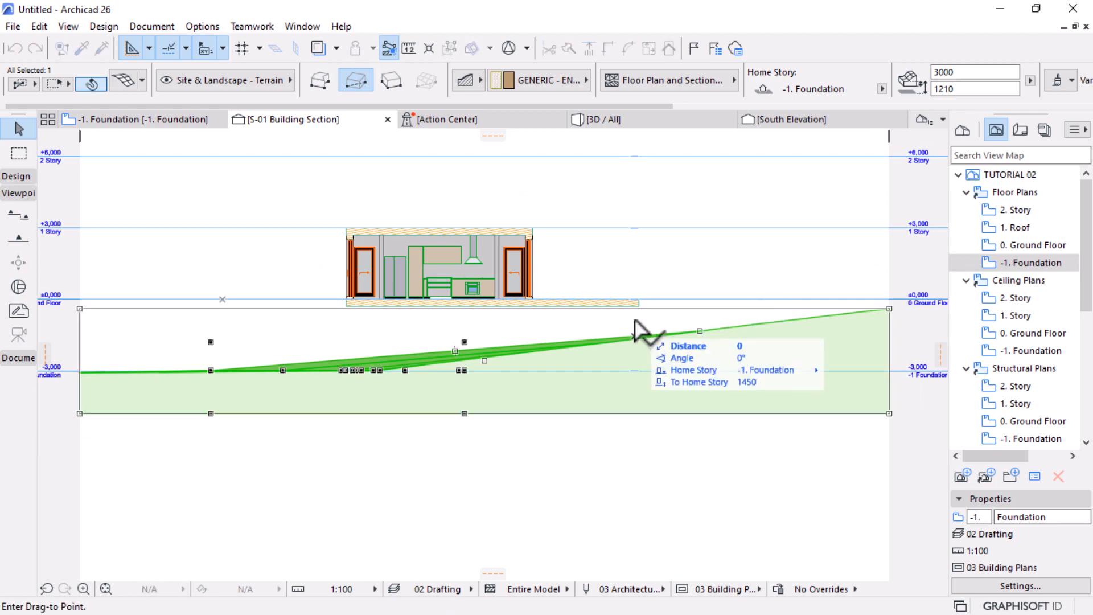
click(563, 317)
click(689, 270)
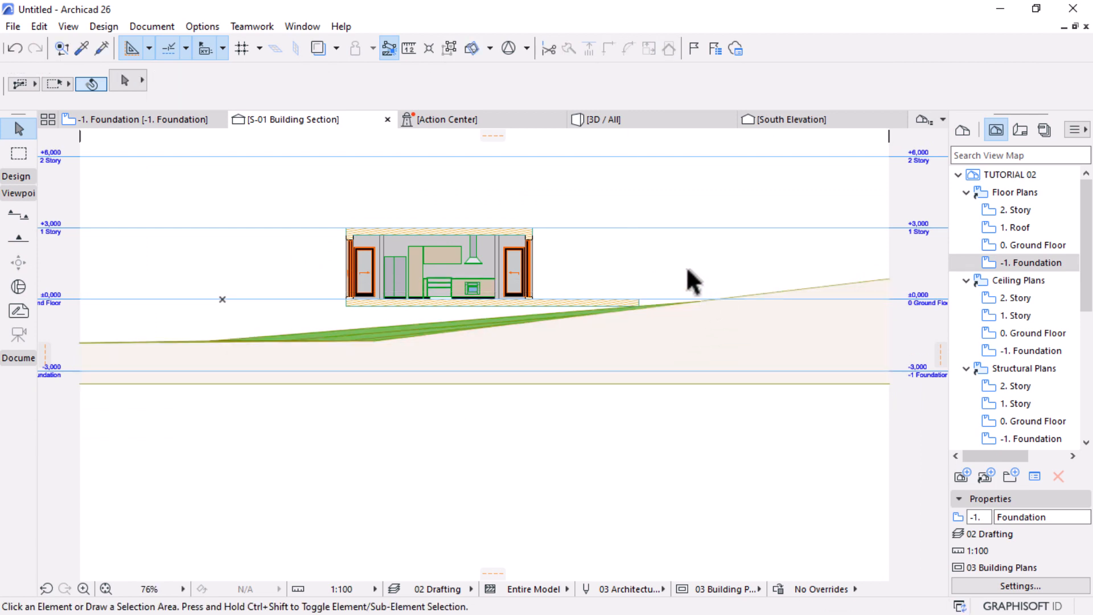
Draw a straight drafting line on the Ground Floor plan, running up from the upper outer corner of the terrace slab
scroll(647, 272, up, 4)
scroll(646, 274, up, 2)
scroll(570, 256, down, 4)
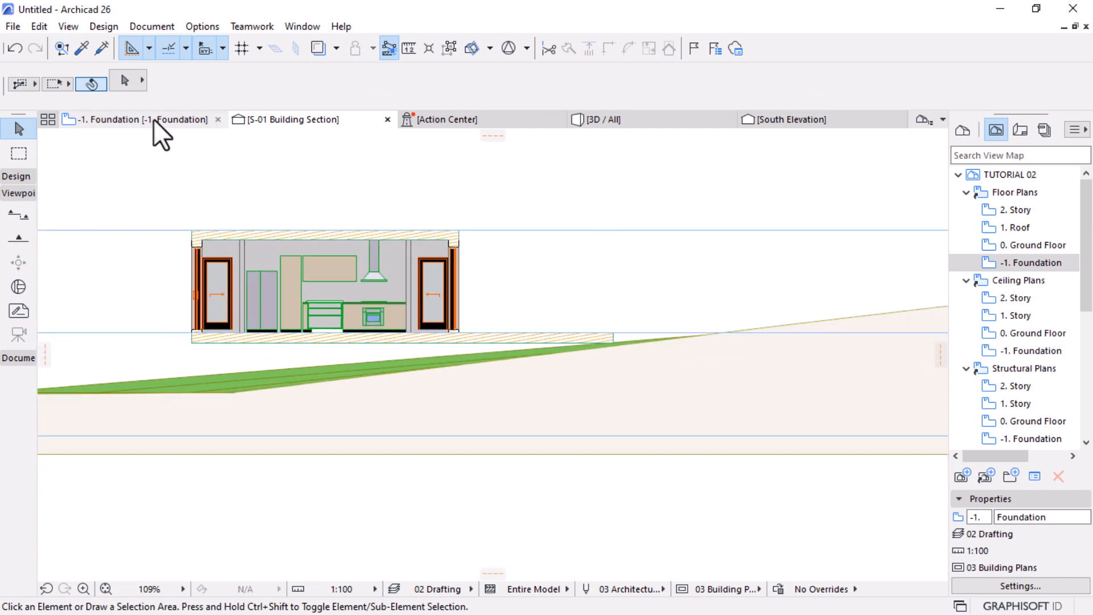
click(153, 119)
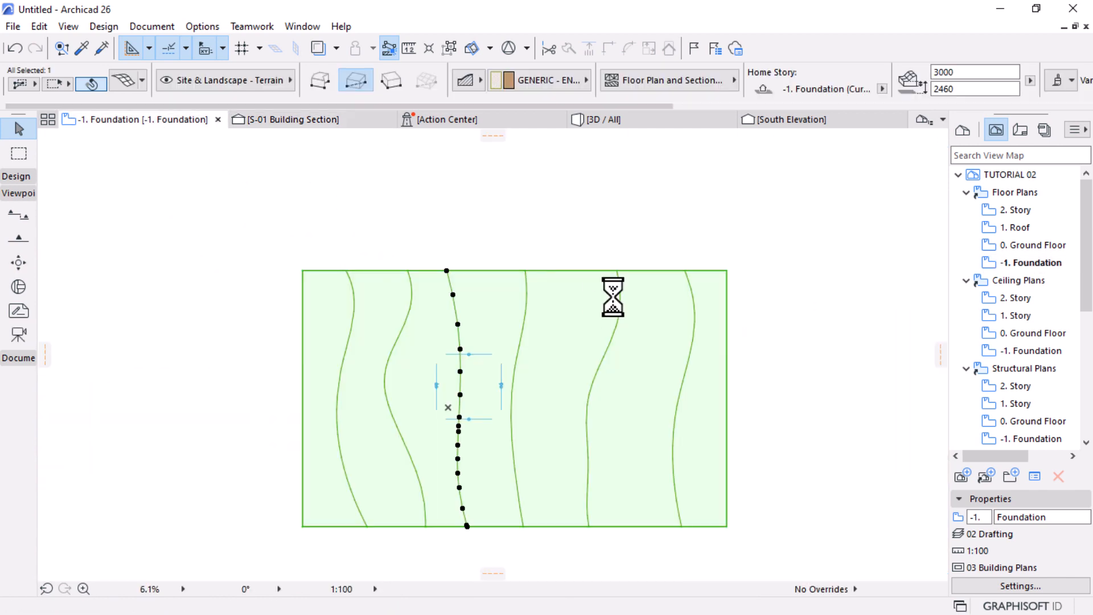
double_click(1015, 244)
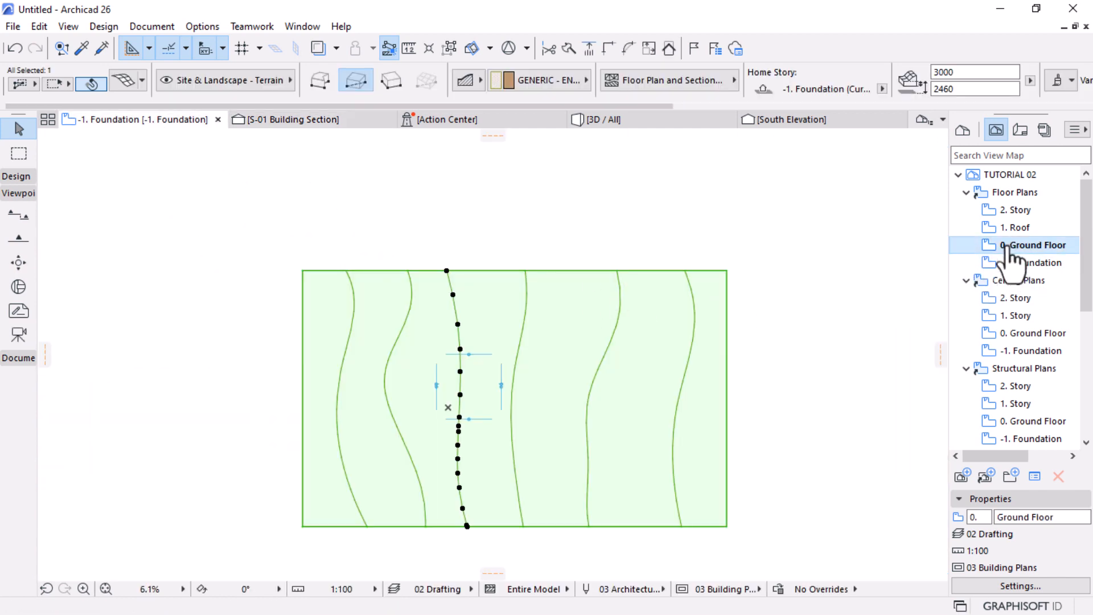
scroll(483, 391, up, 5)
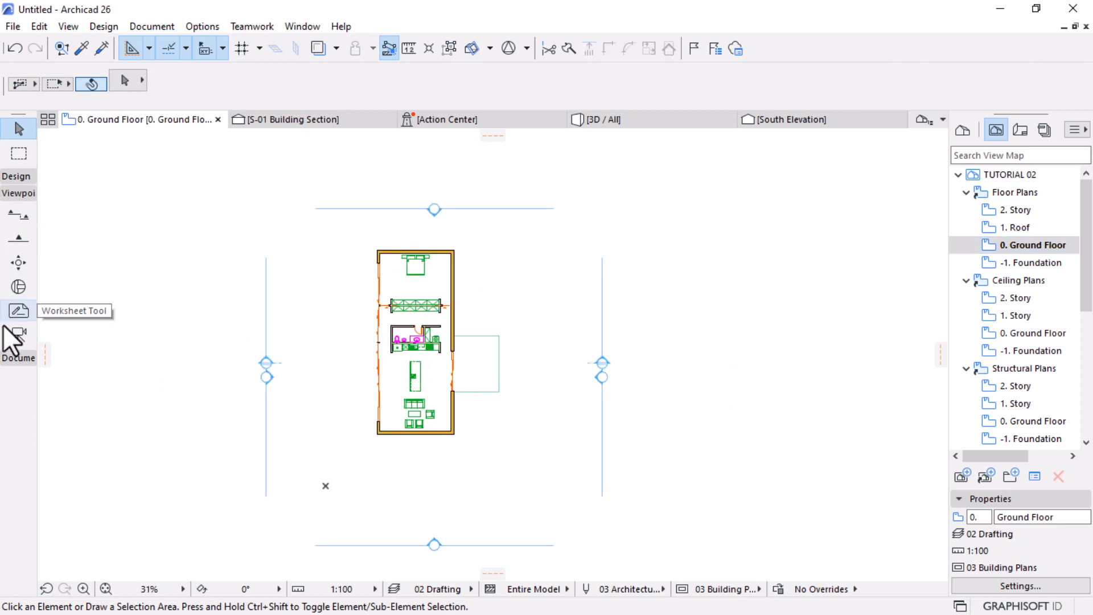
click(18, 358)
click(14, 594)
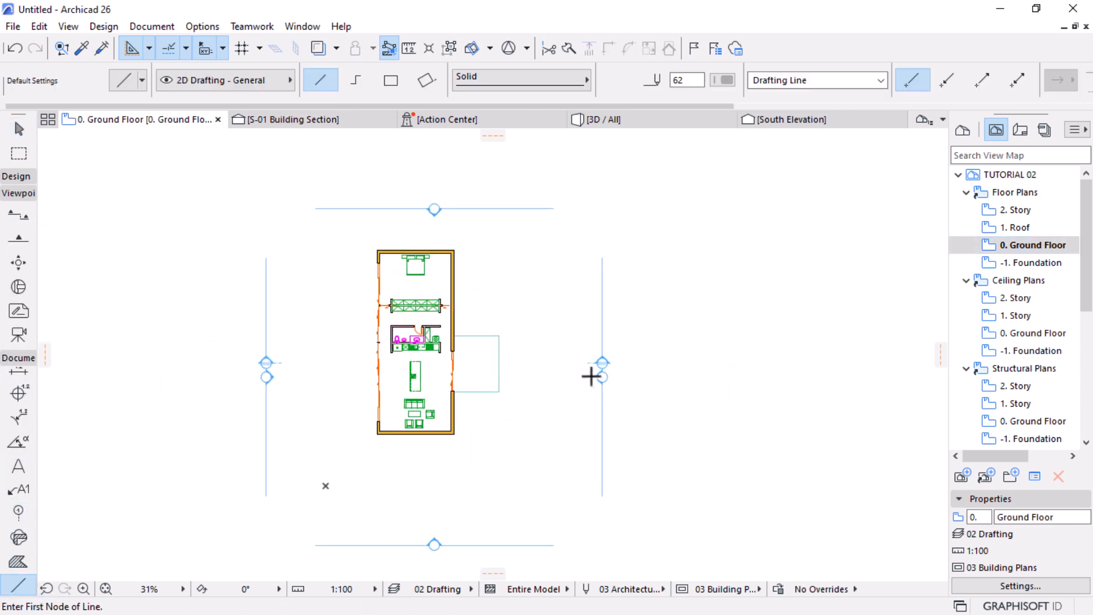
click(499, 336)
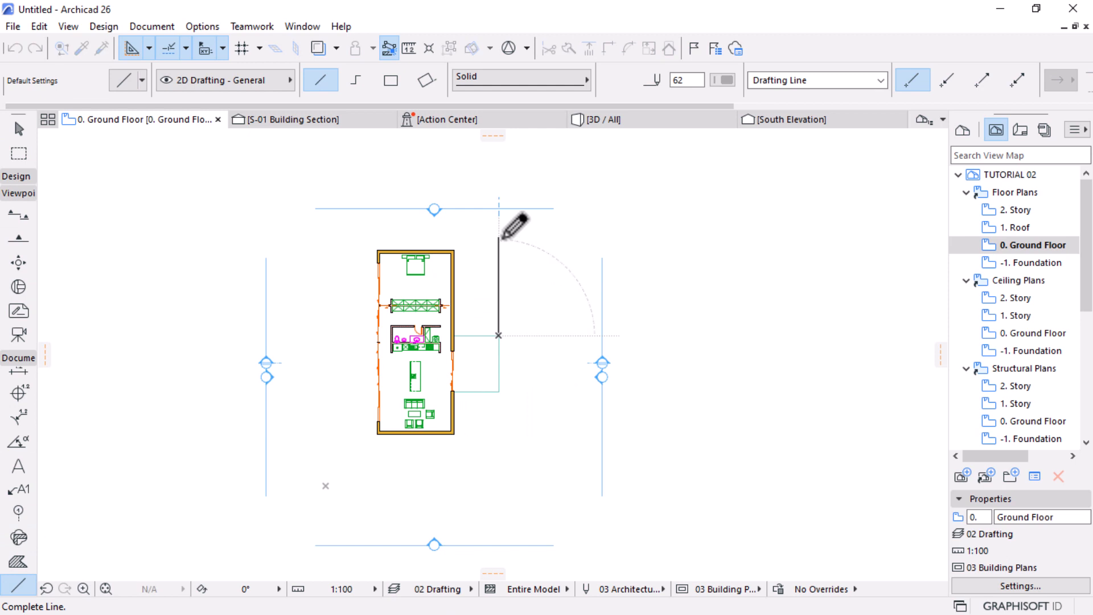
click(499, 238)
key(Escape)
click(497, 330)
click(499, 336)
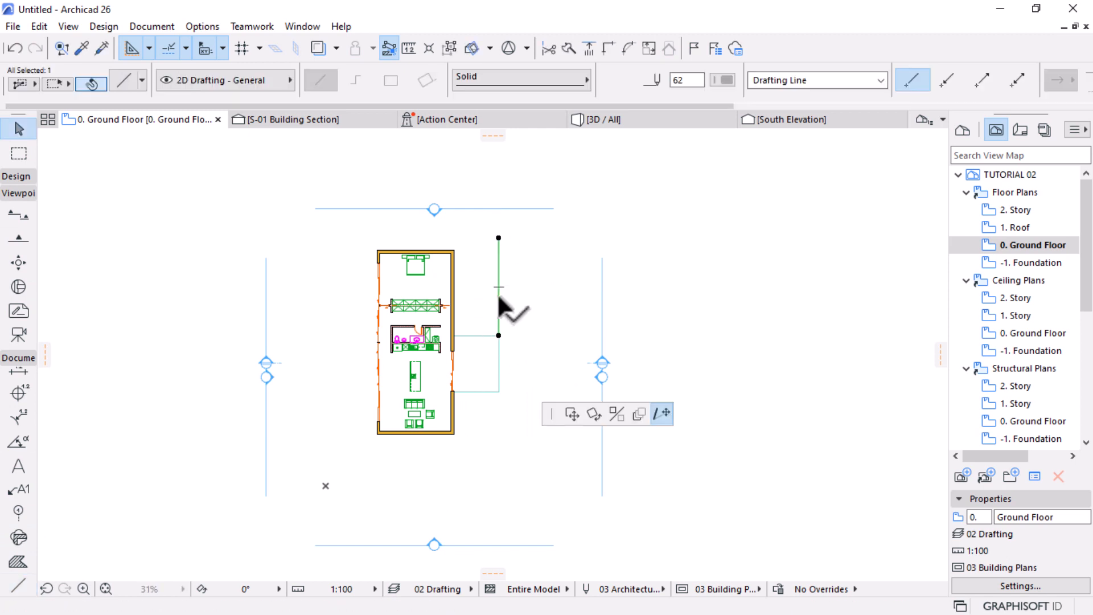
scroll(516, 285, down, 2)
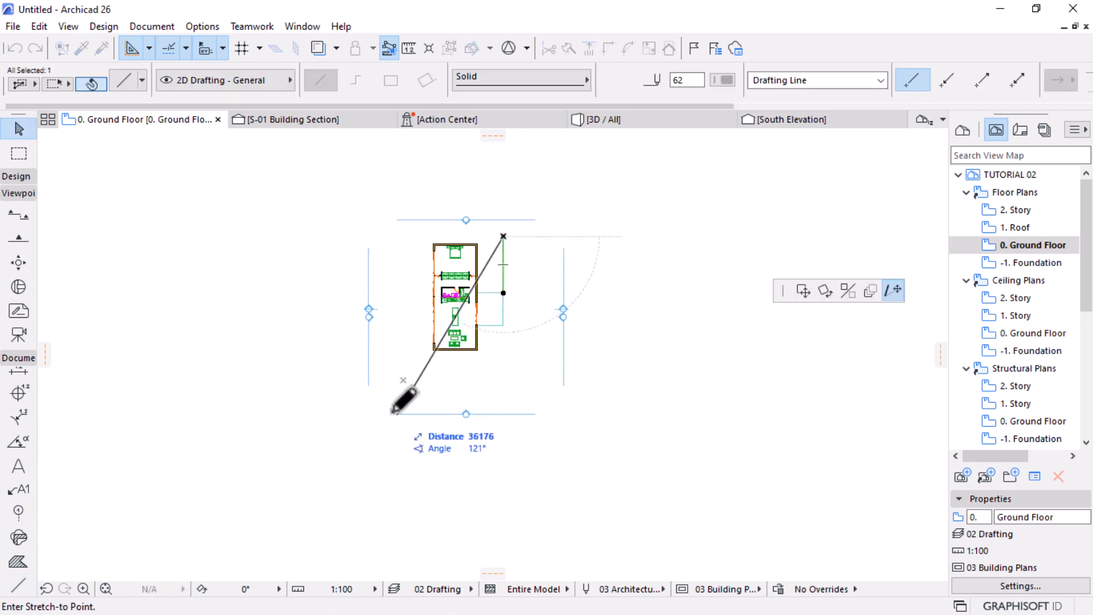
key(Escape)
key(Escape)
scroll(16, 547, down, 3)
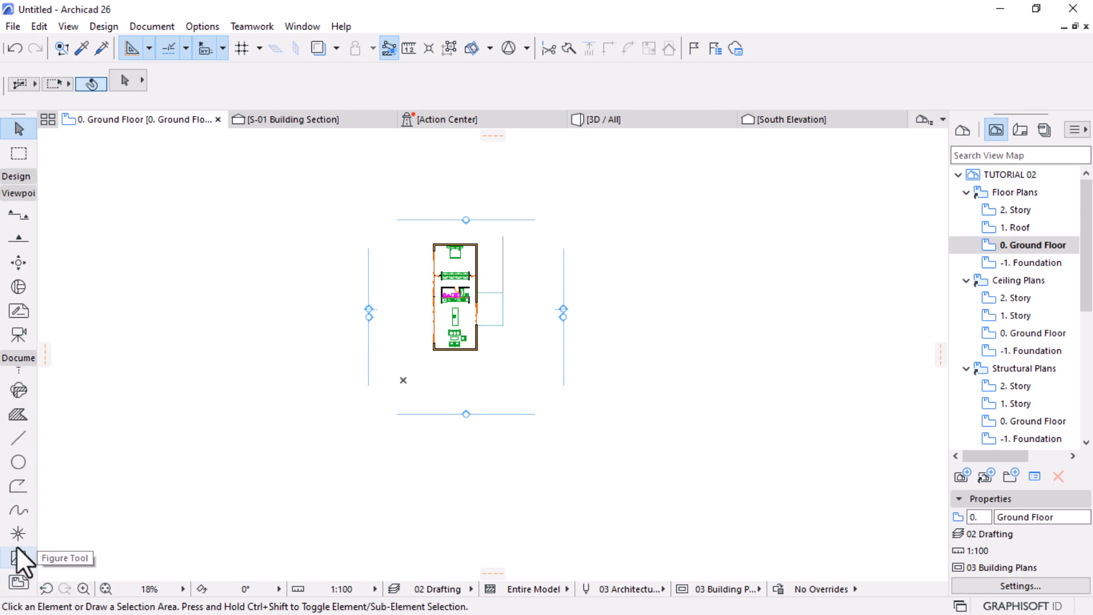
Draw a gently curving spline past the terrace's outer edge, reaching beyond both ends of the house on the Ground Floor plan
click(19, 510)
scroll(481, 276, up, 2)
scroll(480, 276, up, 1)
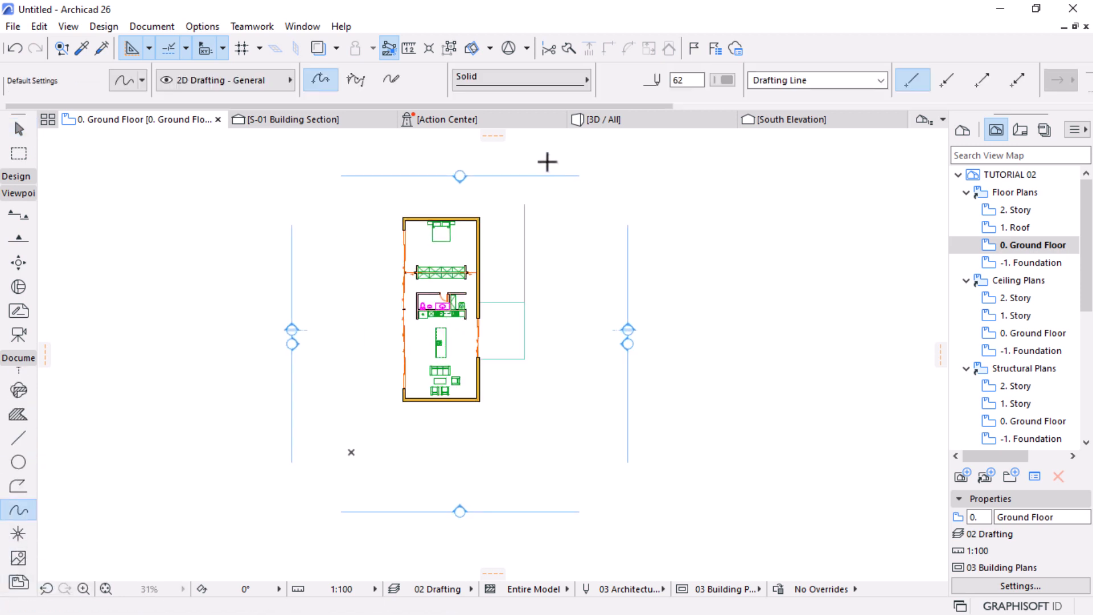
click(548, 162)
click(516, 235)
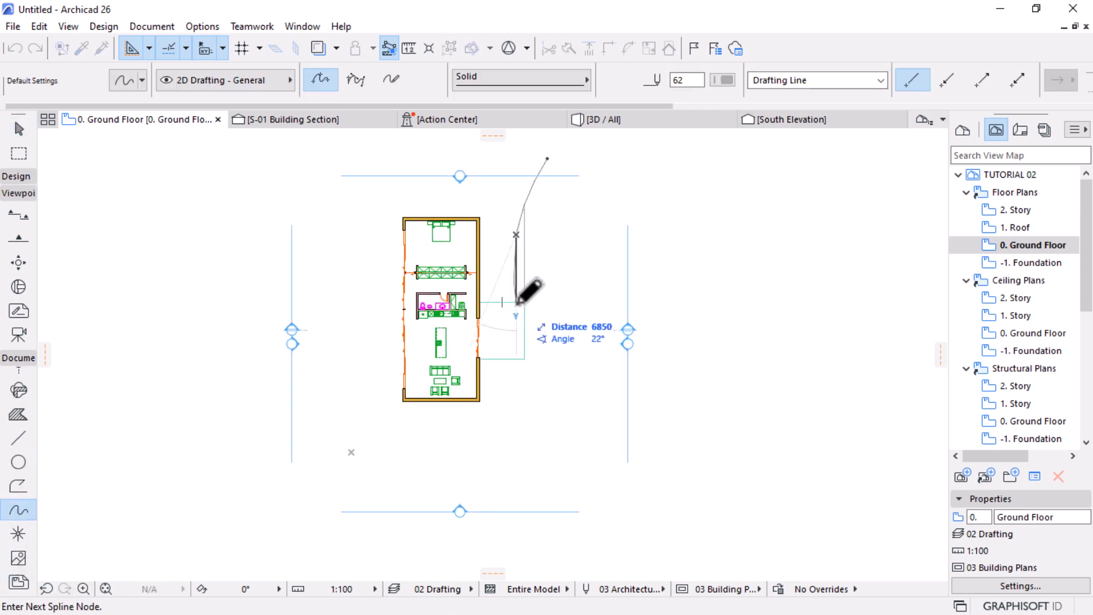
click(524, 371)
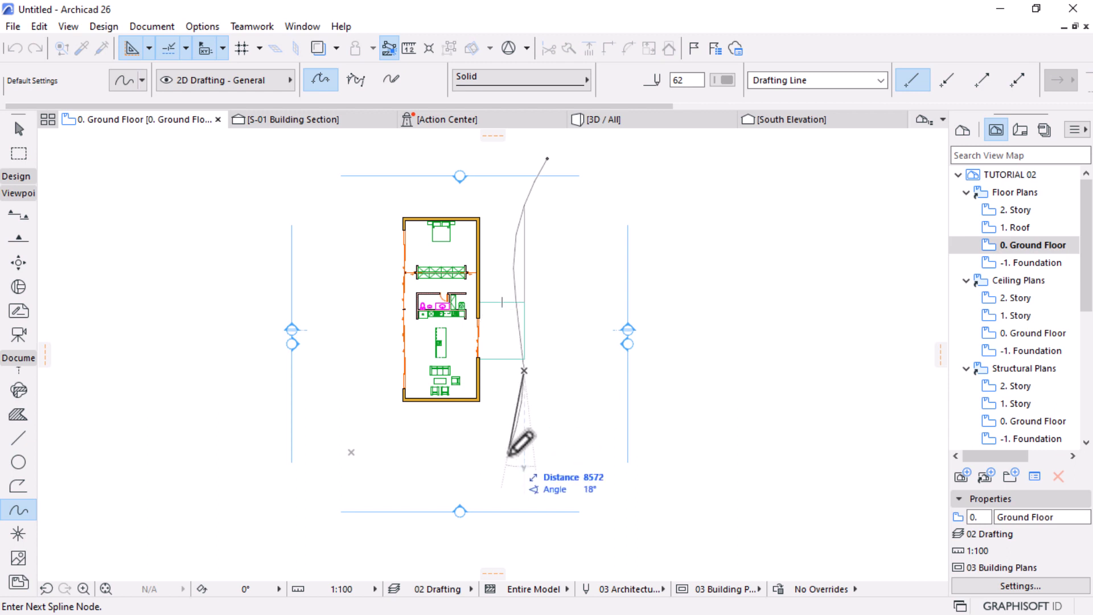
double_click(503, 483)
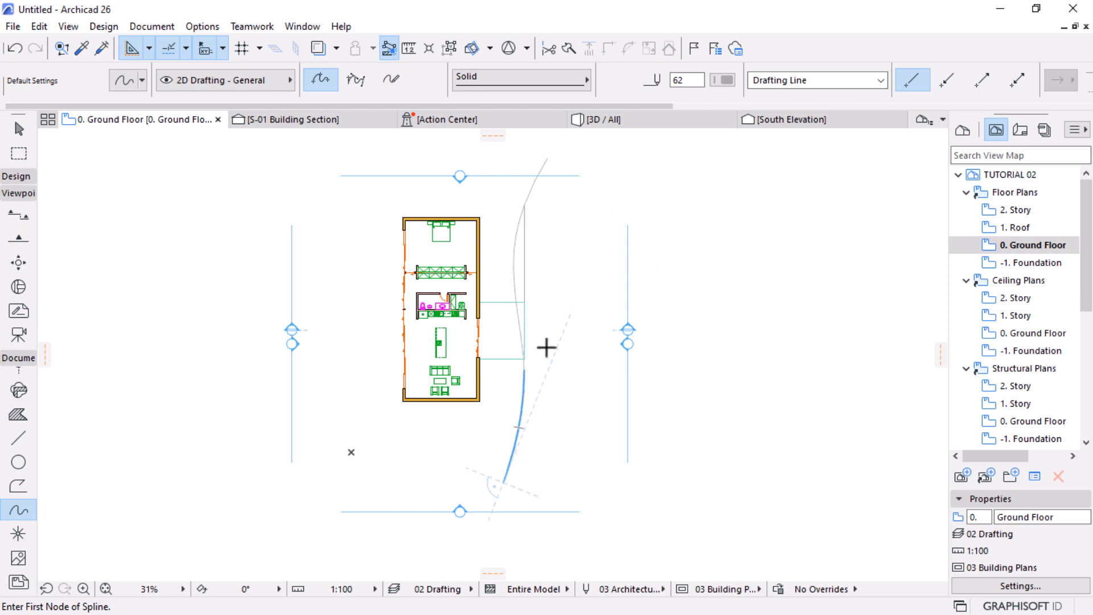
Cut the spline from the Ground Floor plan and paste it at its original position on the Foundation plan
double_click(1031, 264)
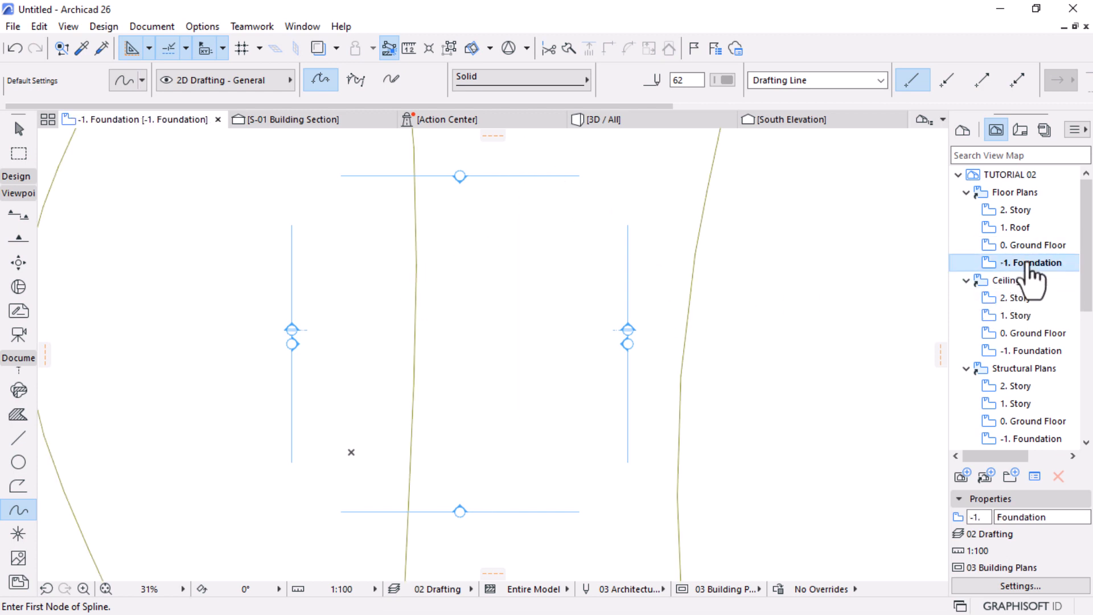
scroll(726, 296, down, 5)
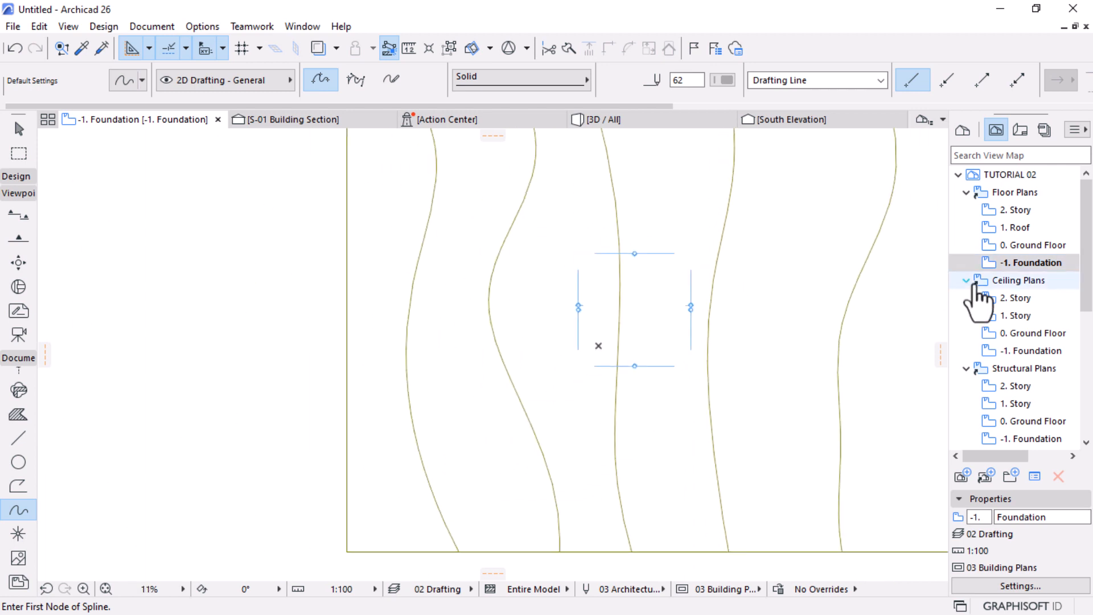
click(1040, 246)
double_click(1036, 245)
key(Escape)
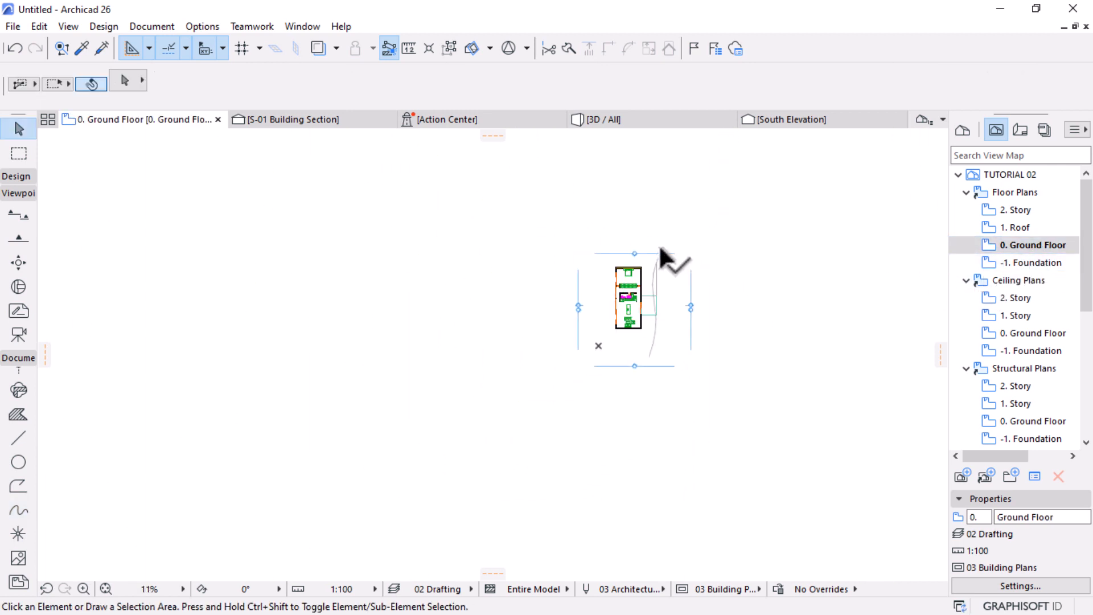
click(661, 248)
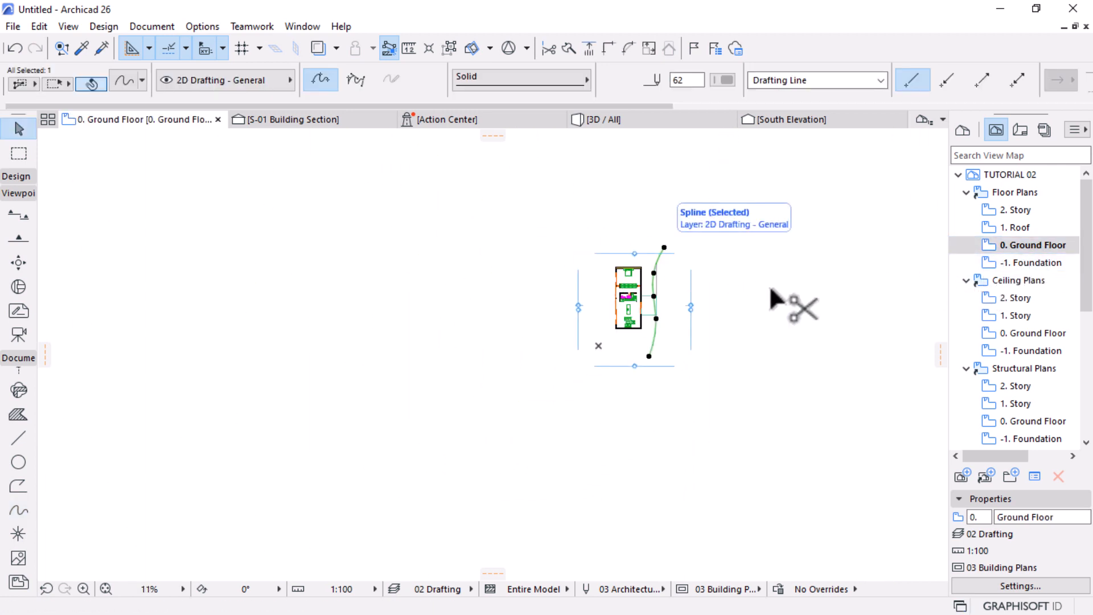
key(ctrl+x)
double_click(1011, 262)
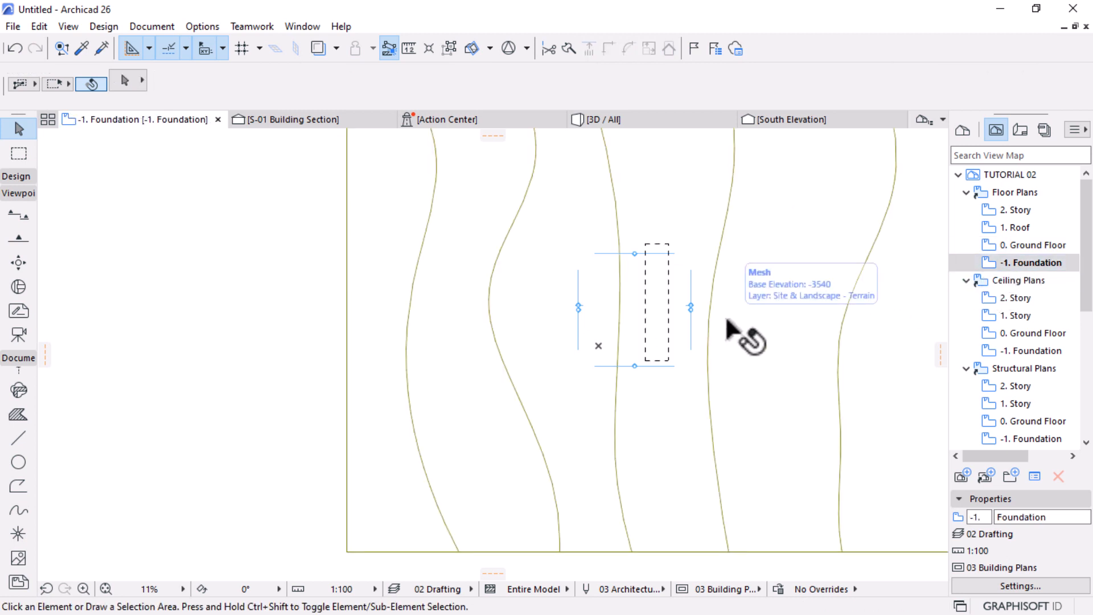
key(ctrl+v)
click(781, 250)
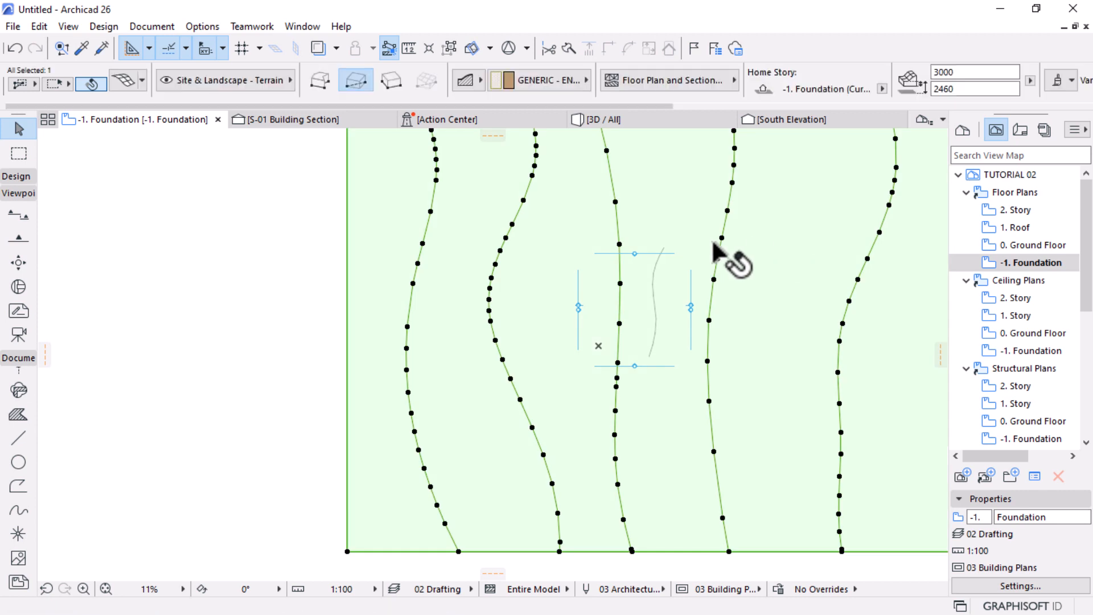
Add the pasted spline to the terrain mesh as new points with the Magic Wand, using Fit to User Ridges
click(18, 176)
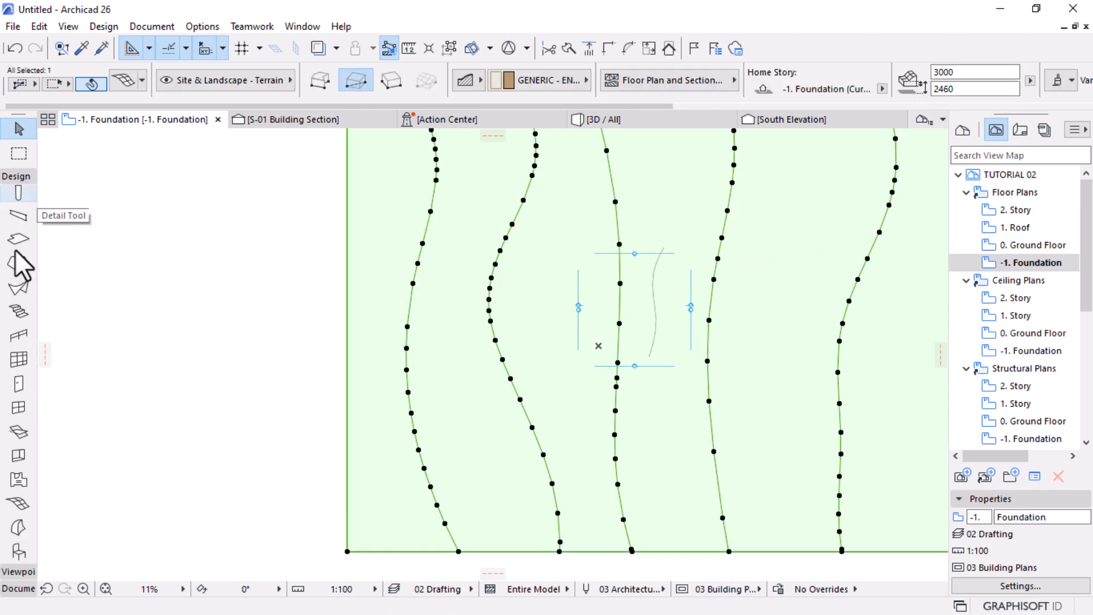
click(18, 503)
scroll(735, 284, up, 2)
scroll(619, 284, up, 2)
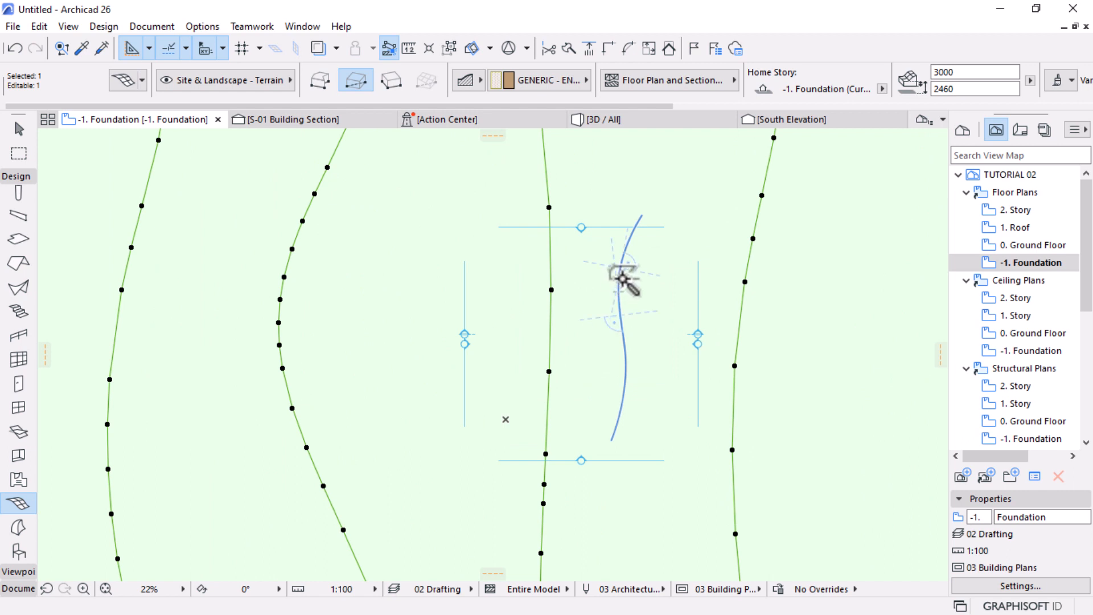
click(623, 274)
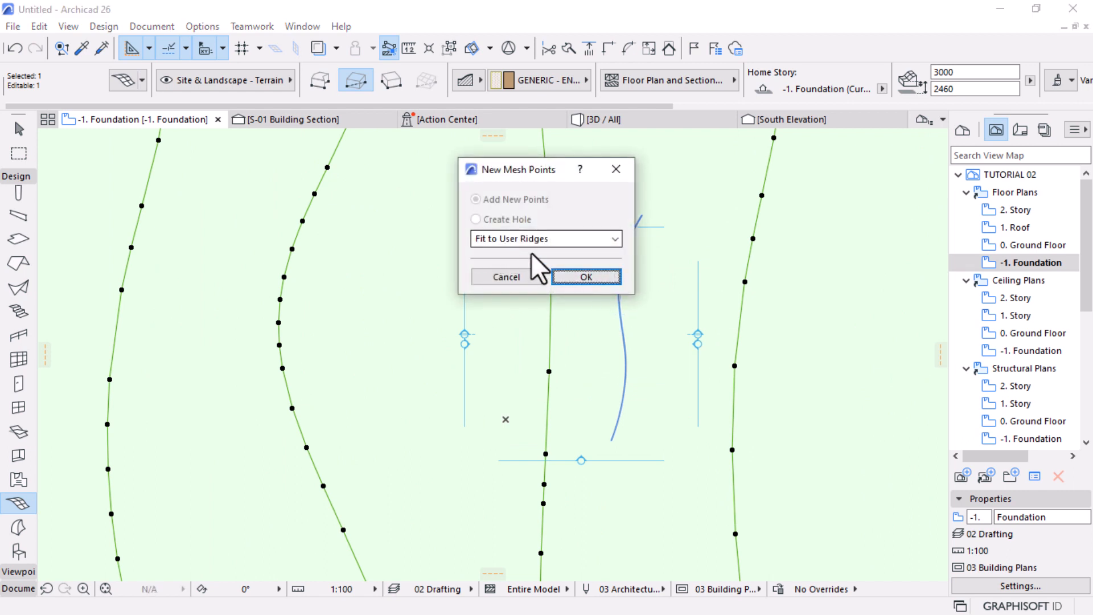
click(576, 276)
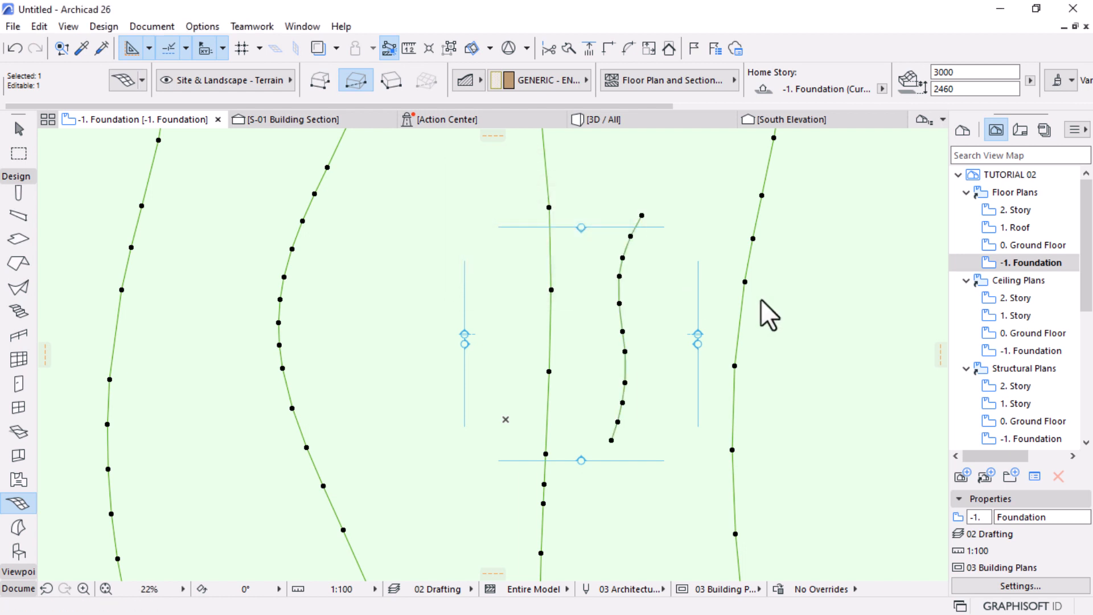
key(Escape)
key(Escape)
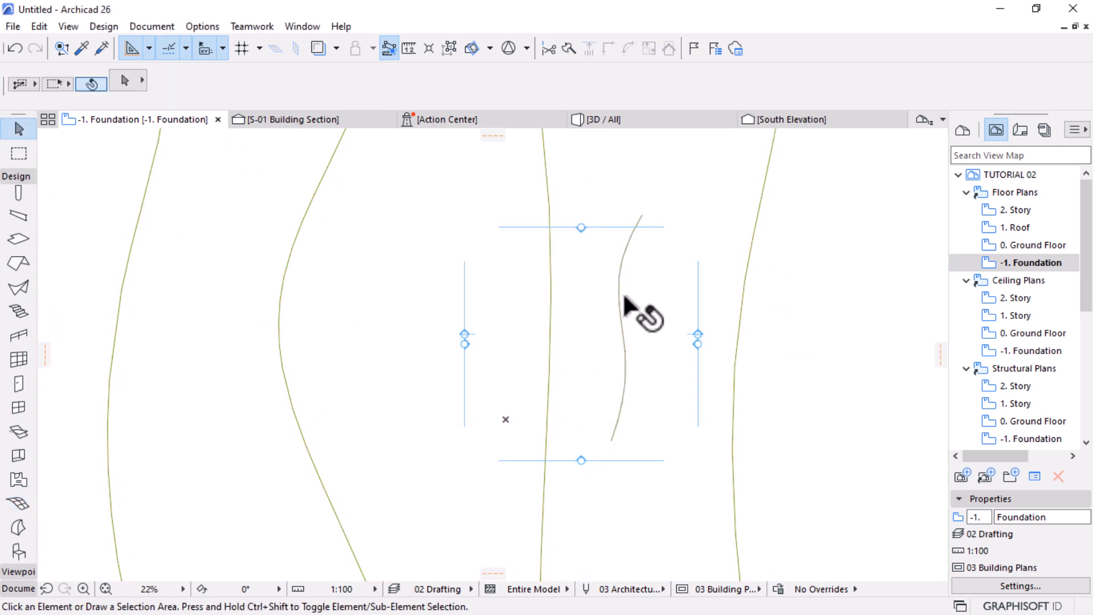
Check the mesh point heights of the new short contour and of the long contour just beyond it
click(620, 308)
click(620, 303)
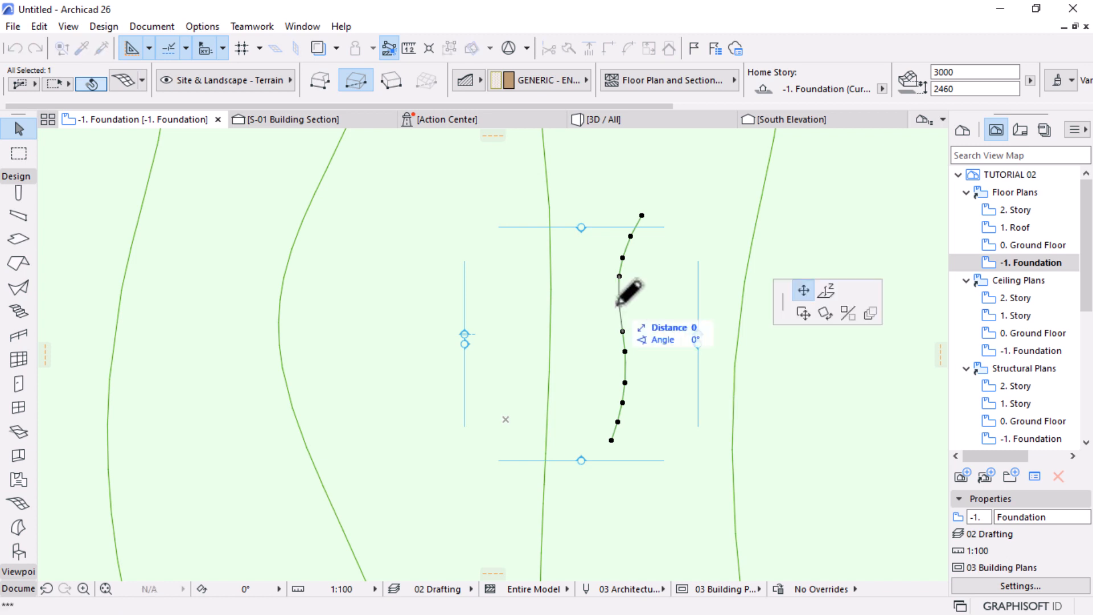
click(824, 293)
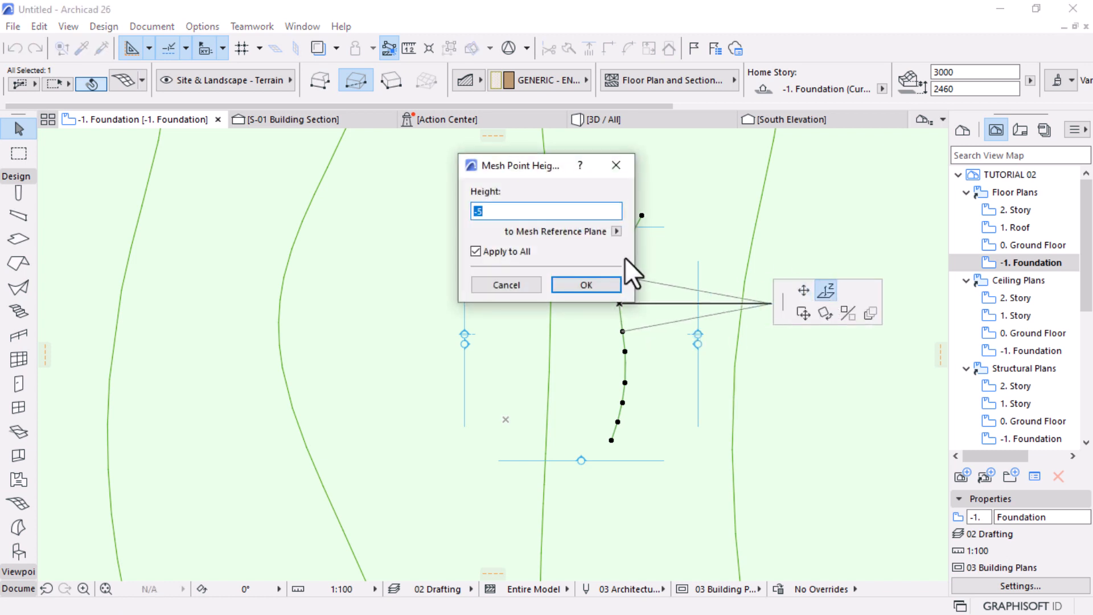
click(586, 285)
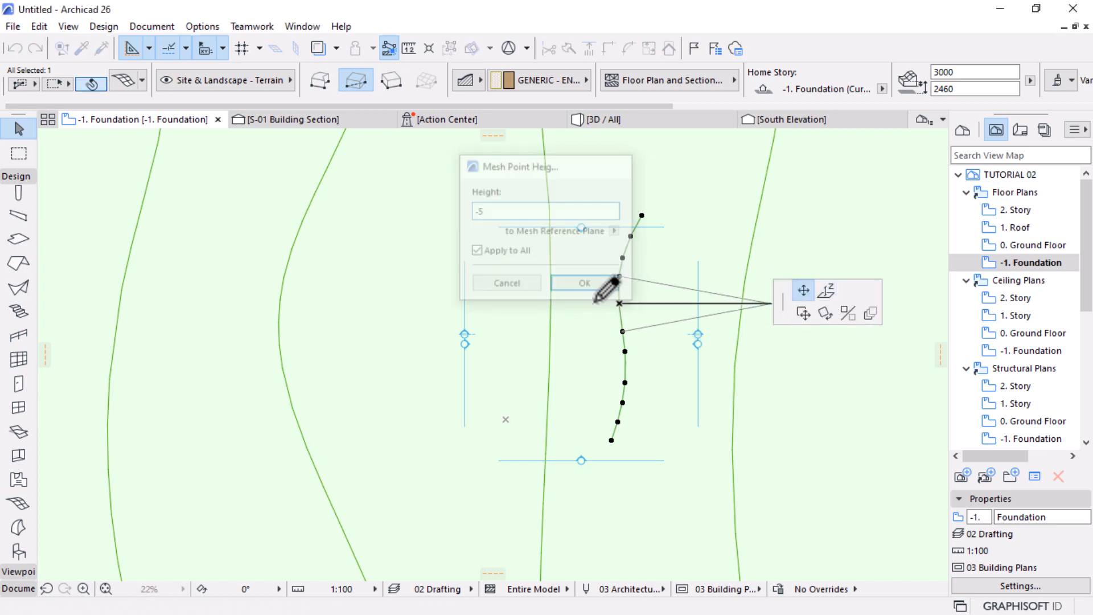
click(570, 336)
click(740, 318)
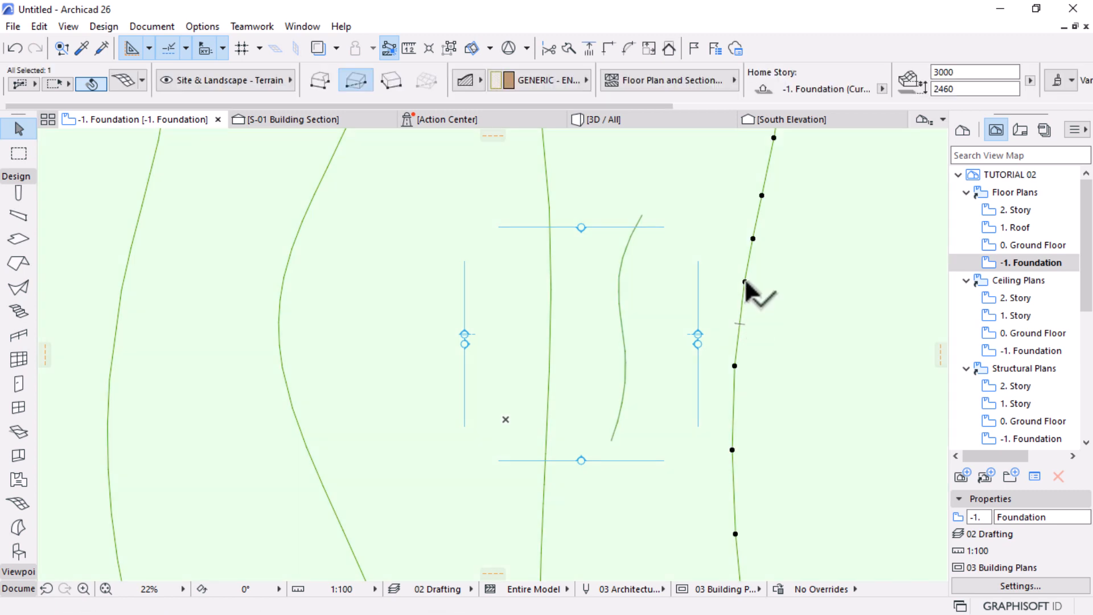
click(746, 283)
click(825, 293)
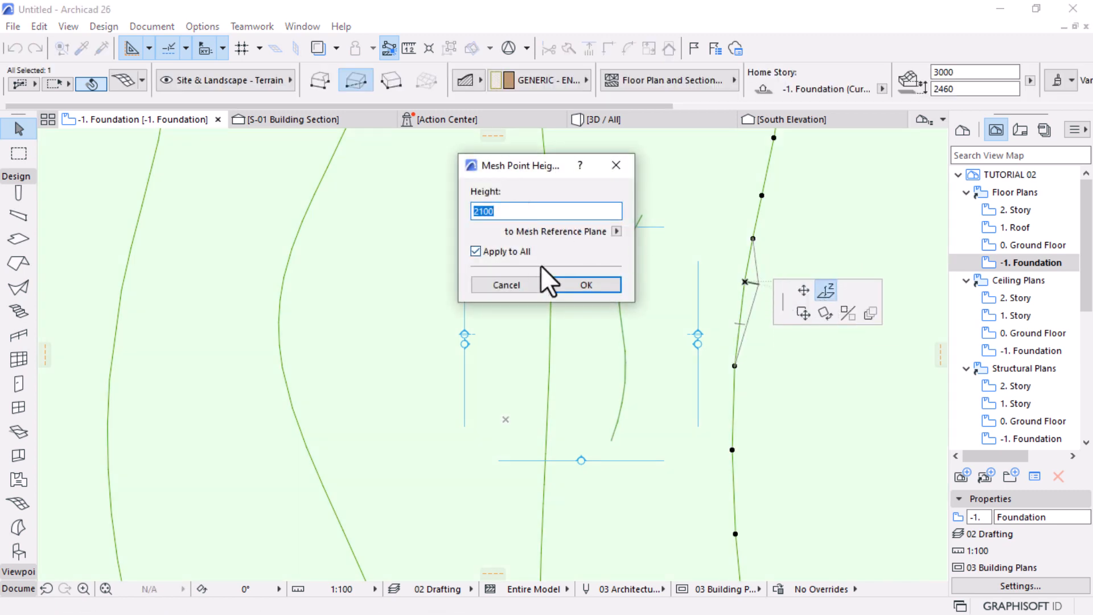
click(569, 284)
Set the height of all points on the new short contour beside the terrace to 2100
click(629, 292)
click(622, 319)
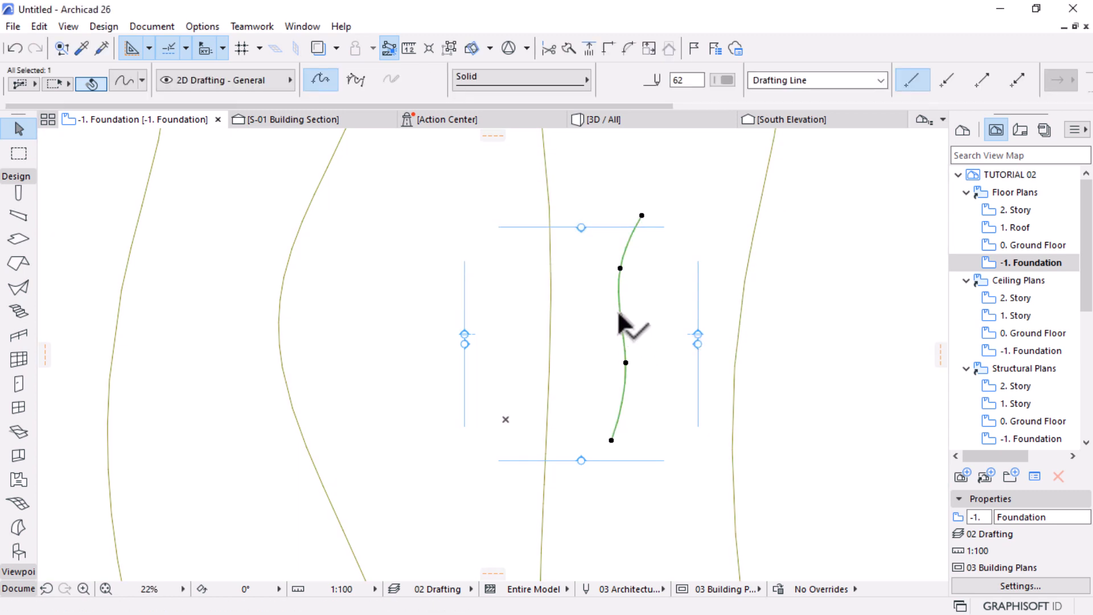
click(620, 314)
click(620, 315)
click(670, 273)
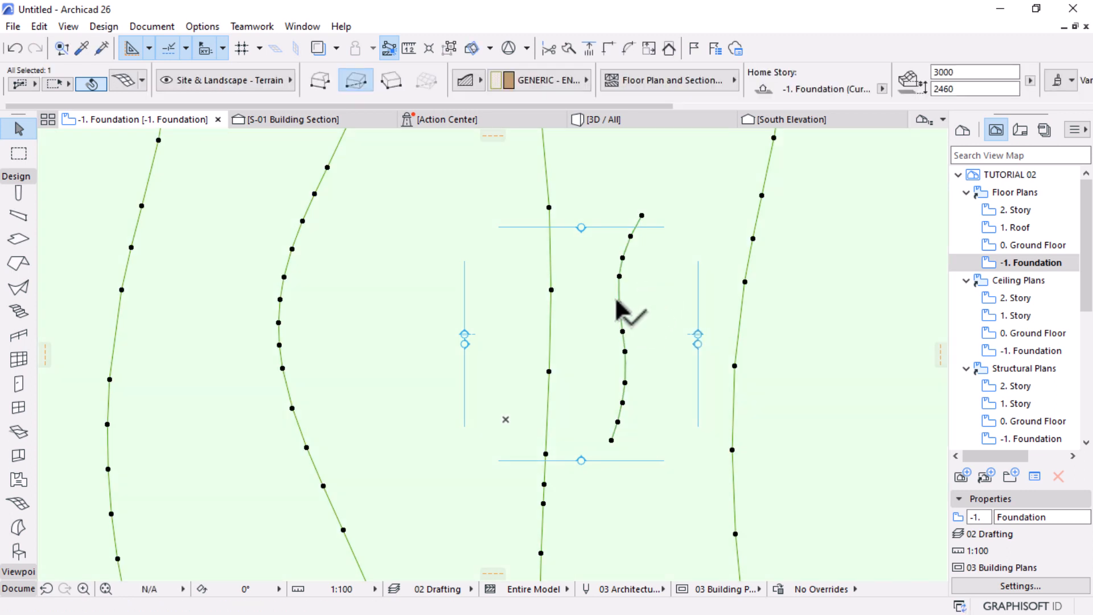
click(619, 302)
click(820, 292)
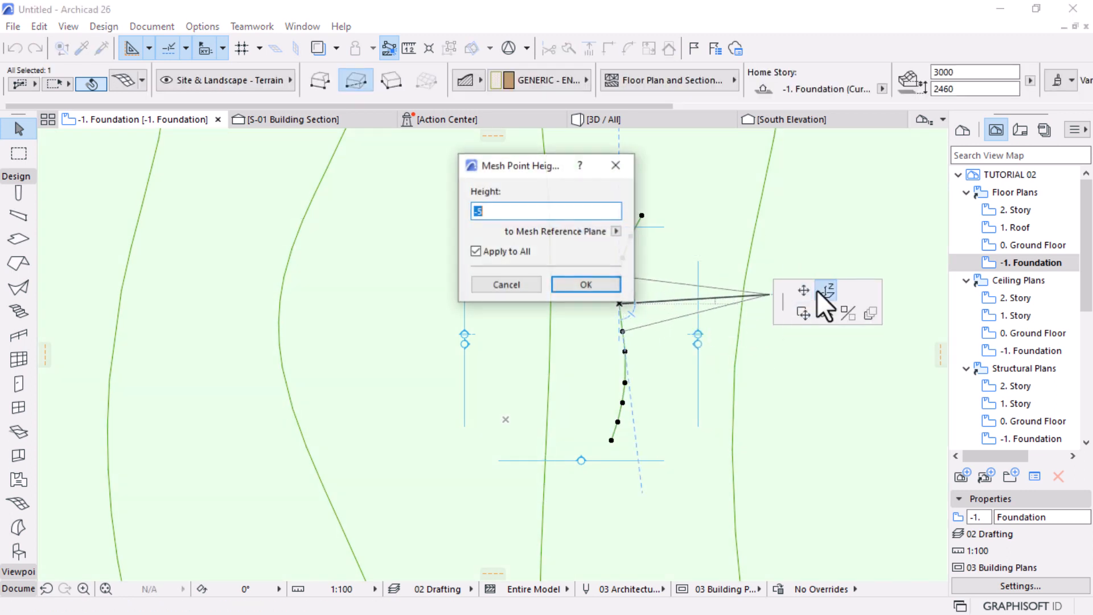
text(2100)
key(Return)
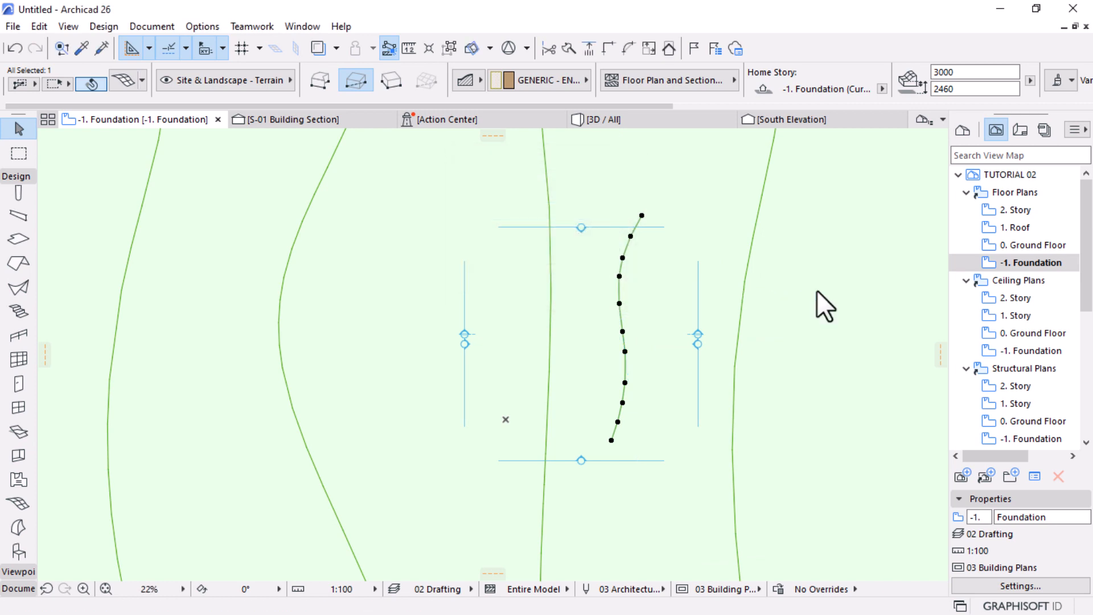
Inspect the terrain around the house and terrace from a low angle in the 3D view
click(631, 118)
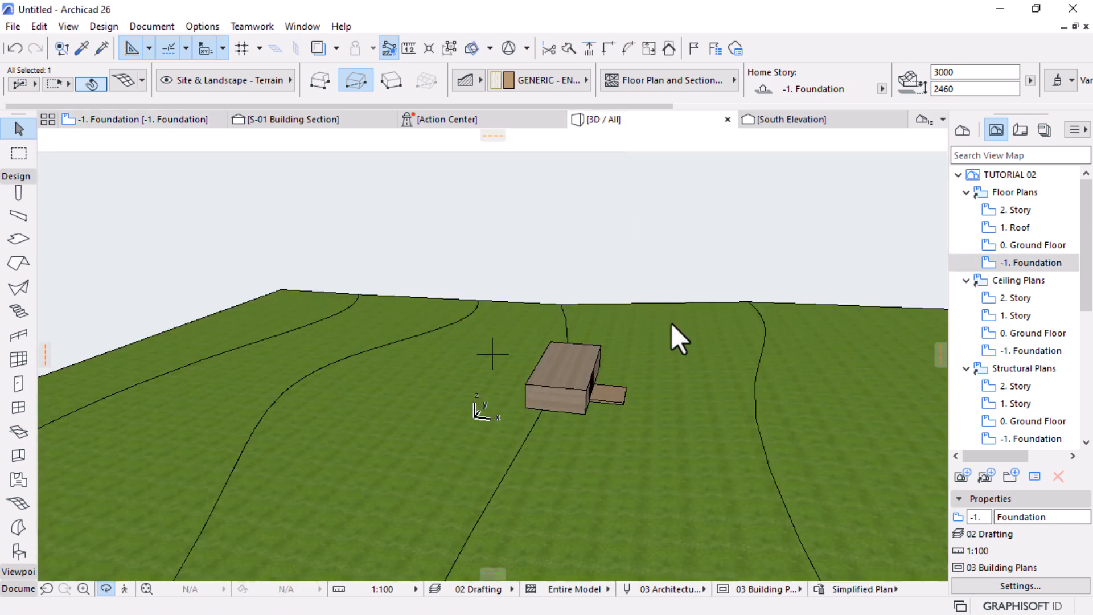
shift+middle_drag(631, 409, 627, 370)
scroll(627, 370, up, 5)
scroll(624, 371, down, 4)
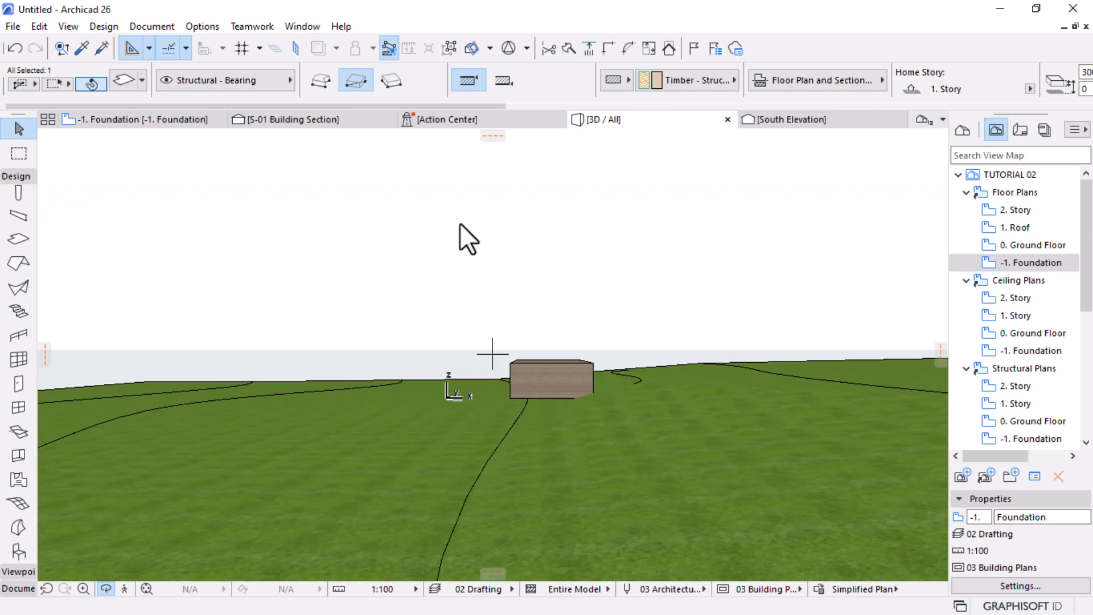
Set the height of all points on the short contour beside the terrace to 1000 and view the terrain in 3D
click(156, 125)
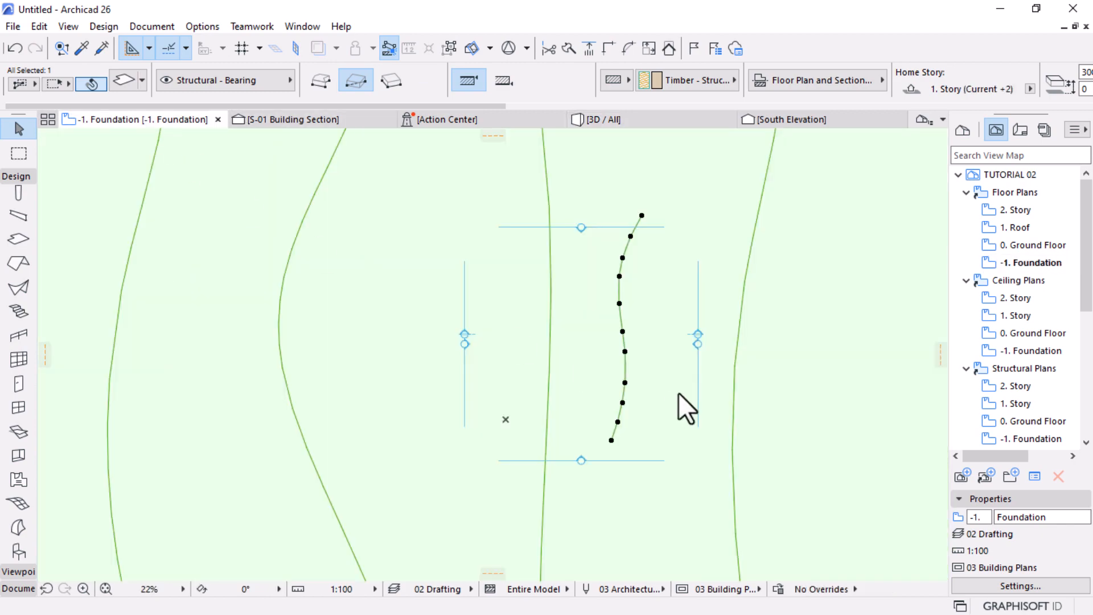
click(626, 351)
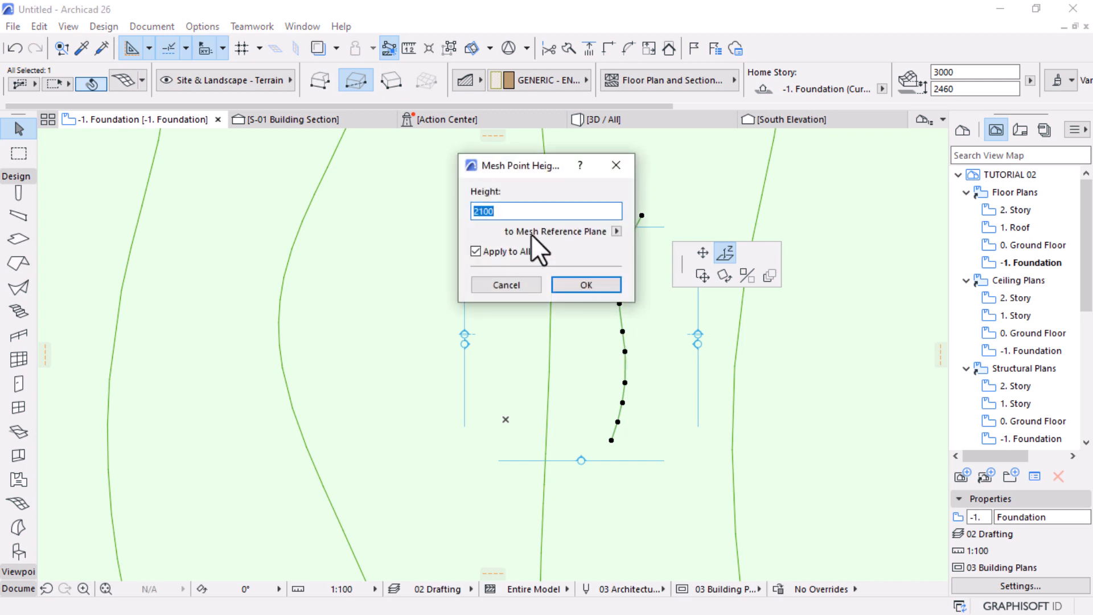
text(1000)
key(Return)
click(626, 119)
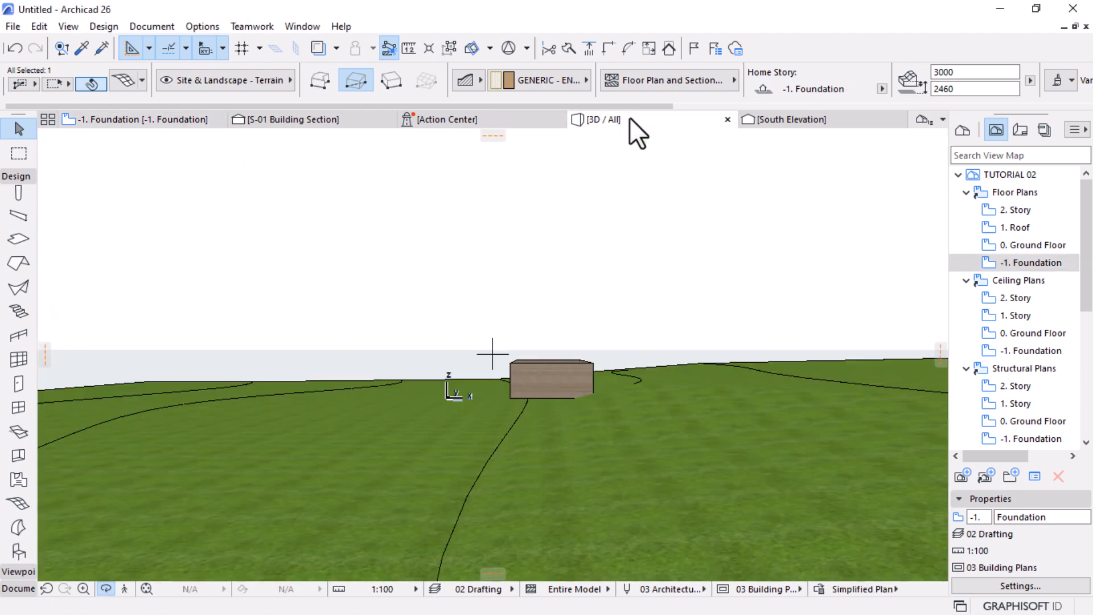
scroll(633, 314, up, 6)
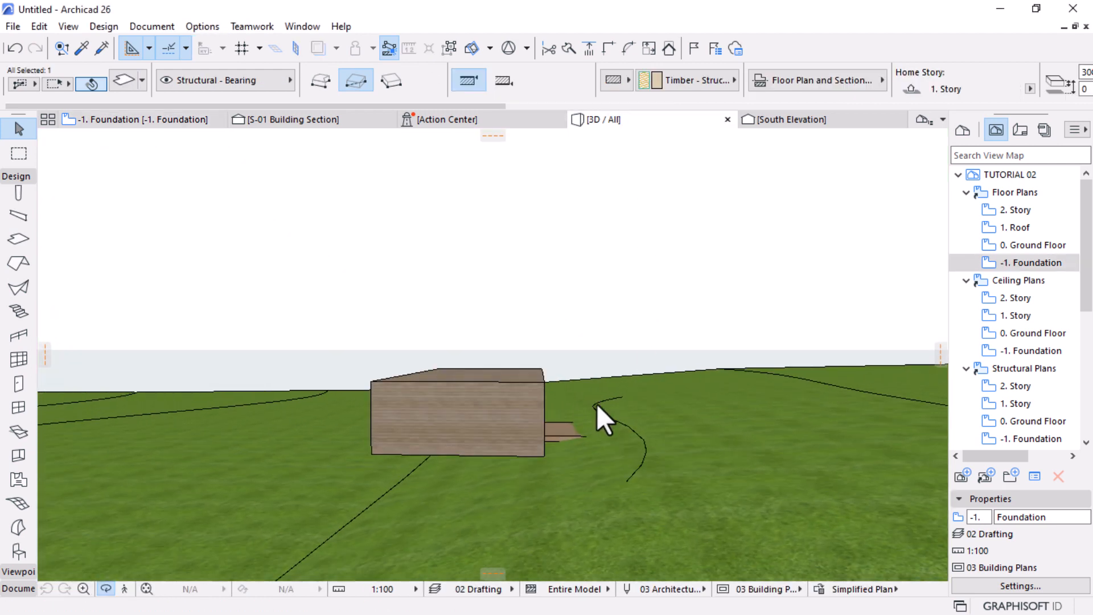
Set the height of all mesh points on the short contour beside the terrace to 500
click(190, 123)
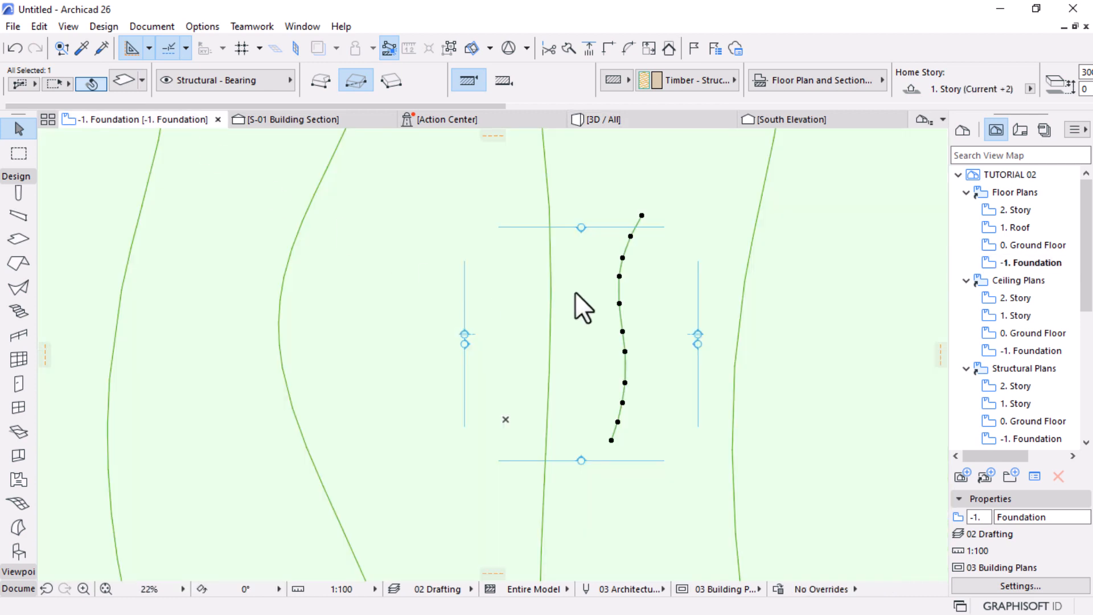
click(620, 257)
double_click(483, 212)
text(500)
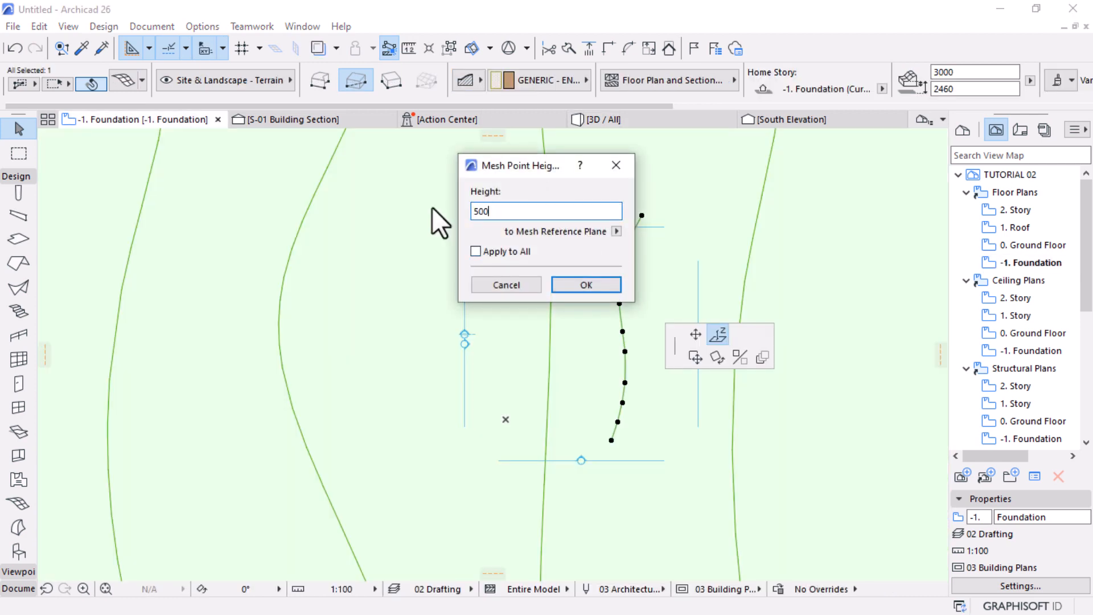
key(Return)
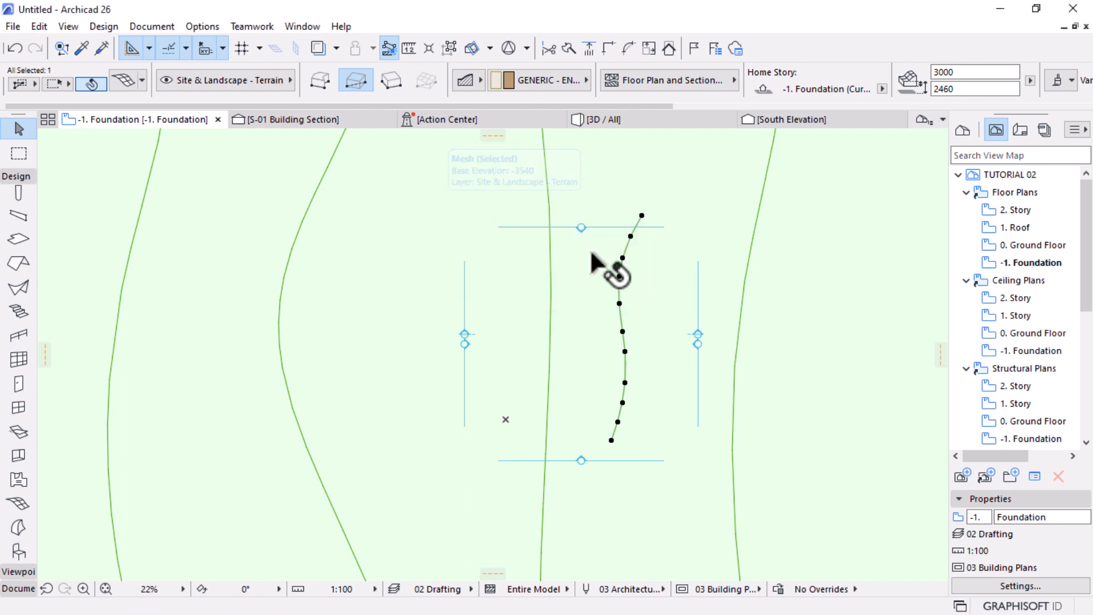
click(615, 277)
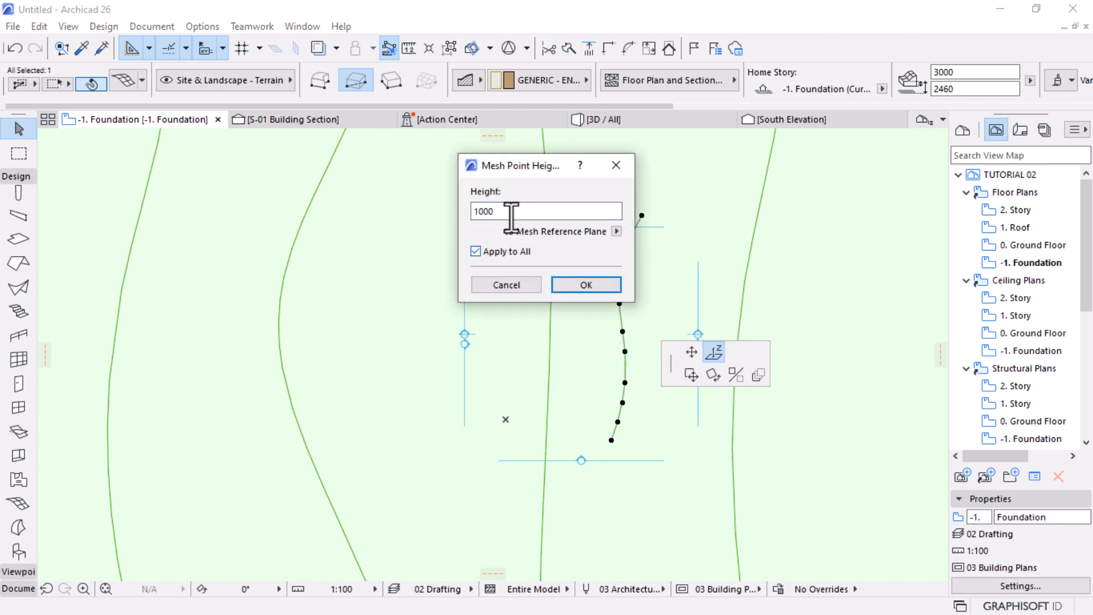
text(500)
key(Return)
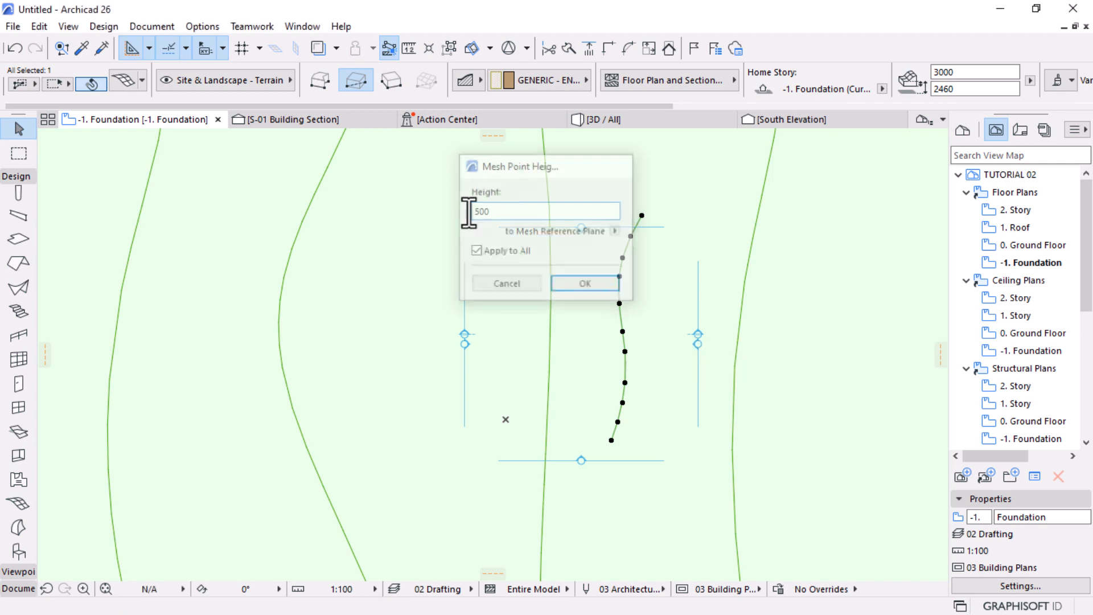
Inspect how the terrain meets the terrace and the house walls from several angles in the 3D view
click(650, 119)
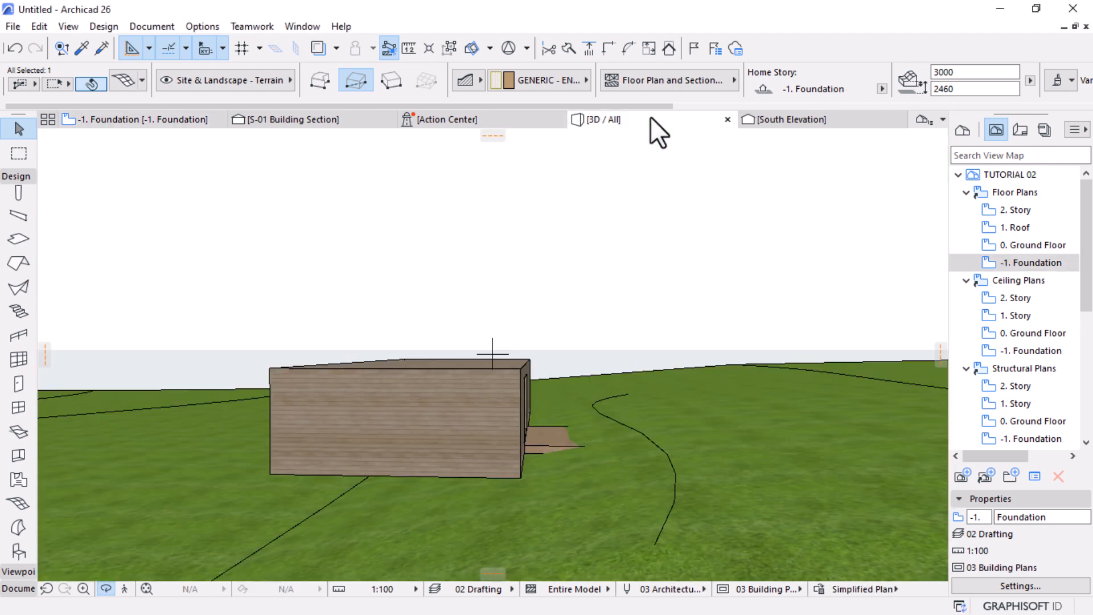
shift+middle_drag(627, 343, 516, 480)
scroll(515, 481, up, 6)
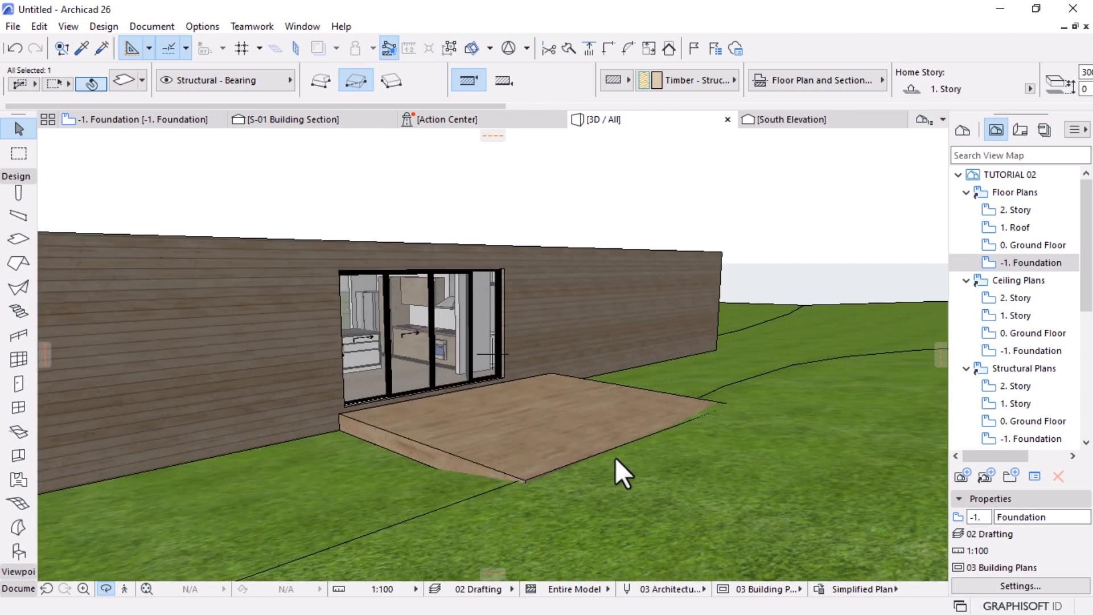
shift+middle_drag(615, 458, 547, 477)
shift+middle_drag(769, 412, 521, 400)
scroll(856, 408, down, 10)
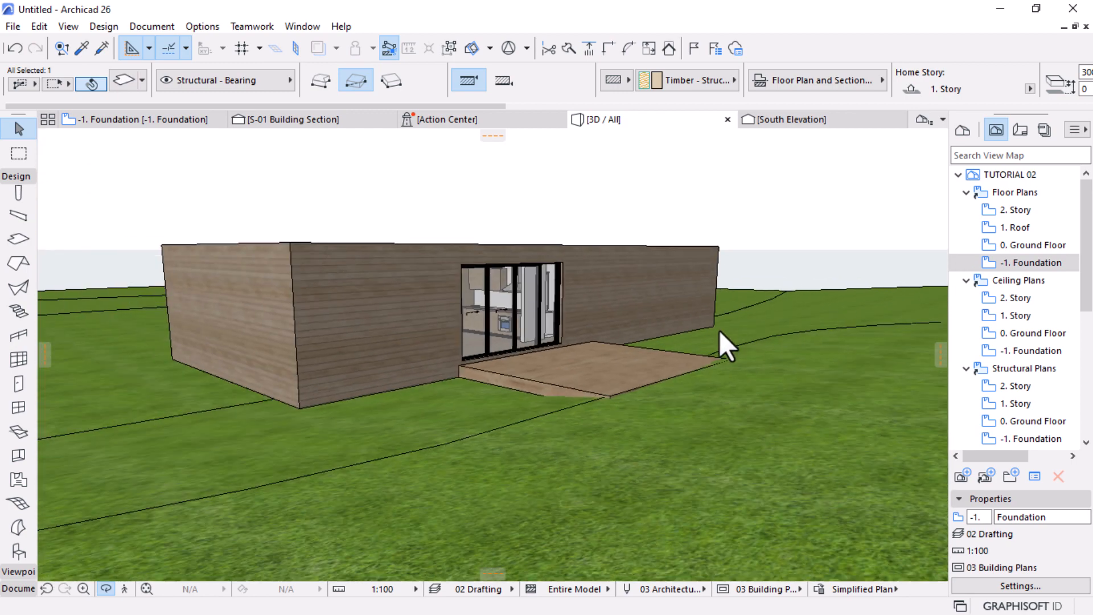
shift+middle_drag(596, 405, 524, 400)
Show the Ground Floor plan as a trace reference beneath the Foundation plan, with the mesh deselected
click(166, 121)
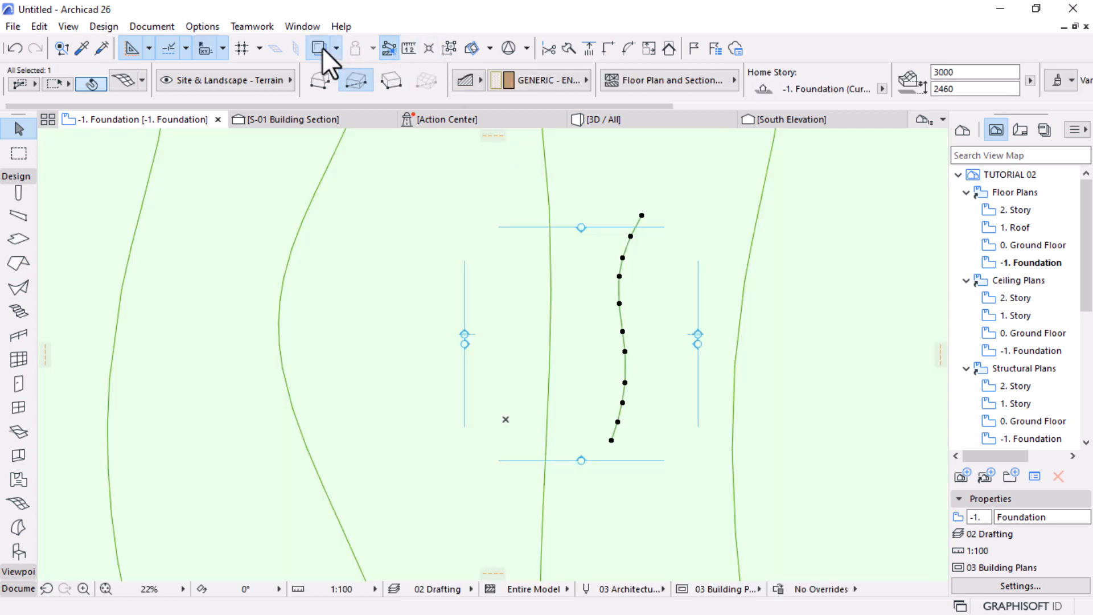
right_click(1019, 245)
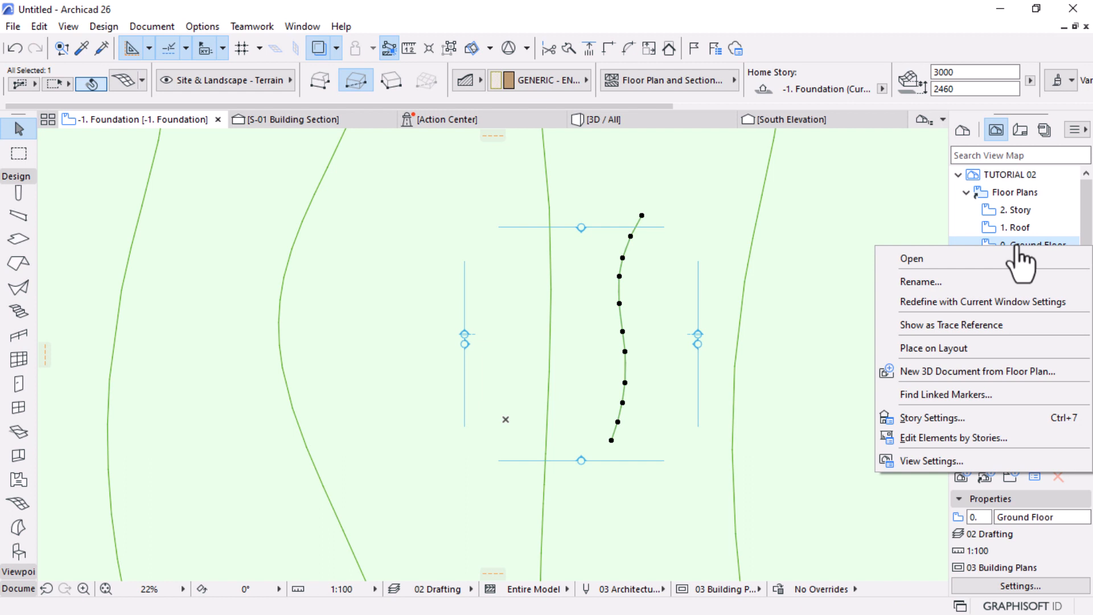
click(937, 325)
scroll(626, 313, up, 3)
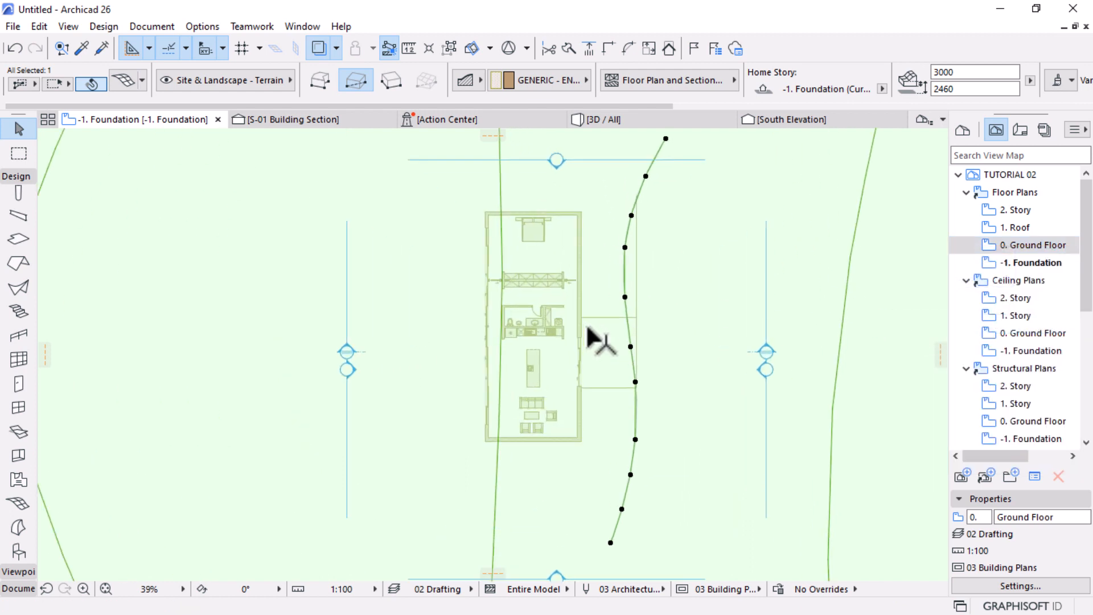
scroll(592, 353, up, 3)
key(Escape)
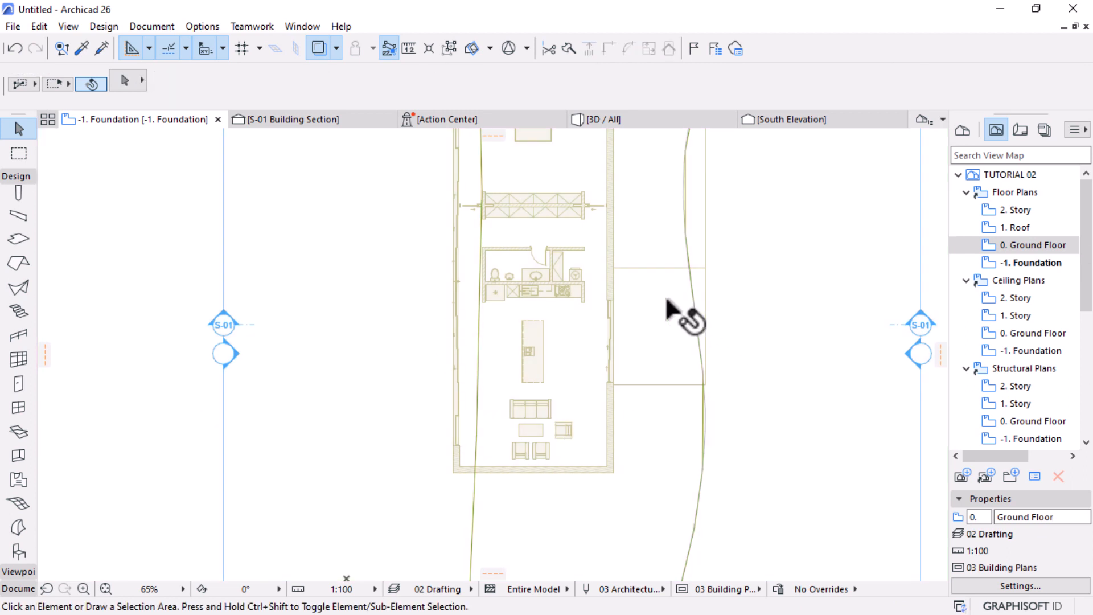
scroll(675, 310, down, 4)
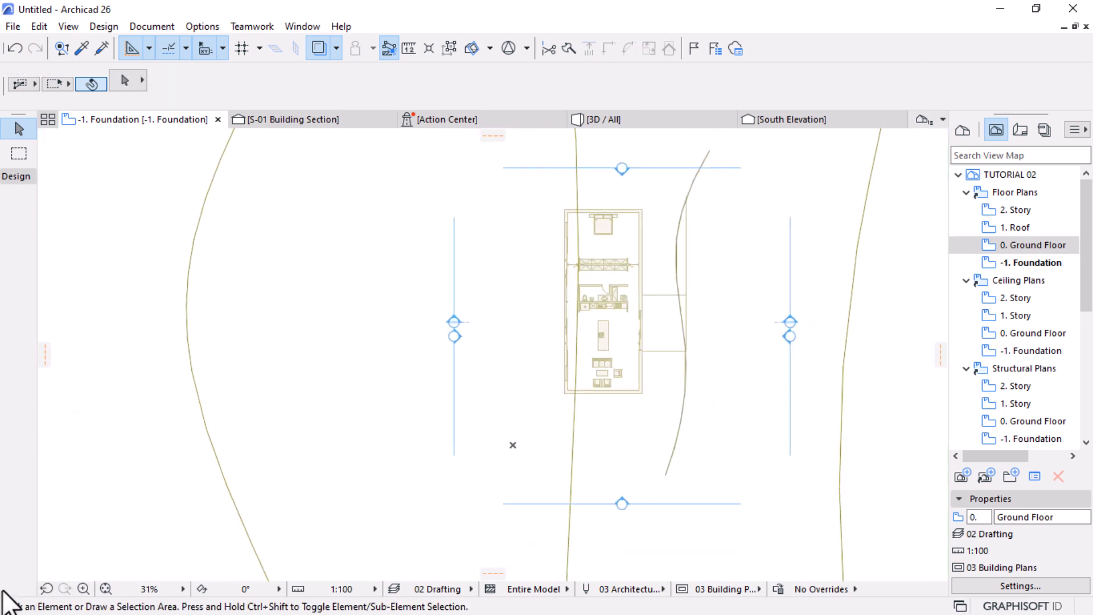
Draw a horizontal grid line across the living room from the lower end of the left wall's window opening to beyond the right wall
click(14, 588)
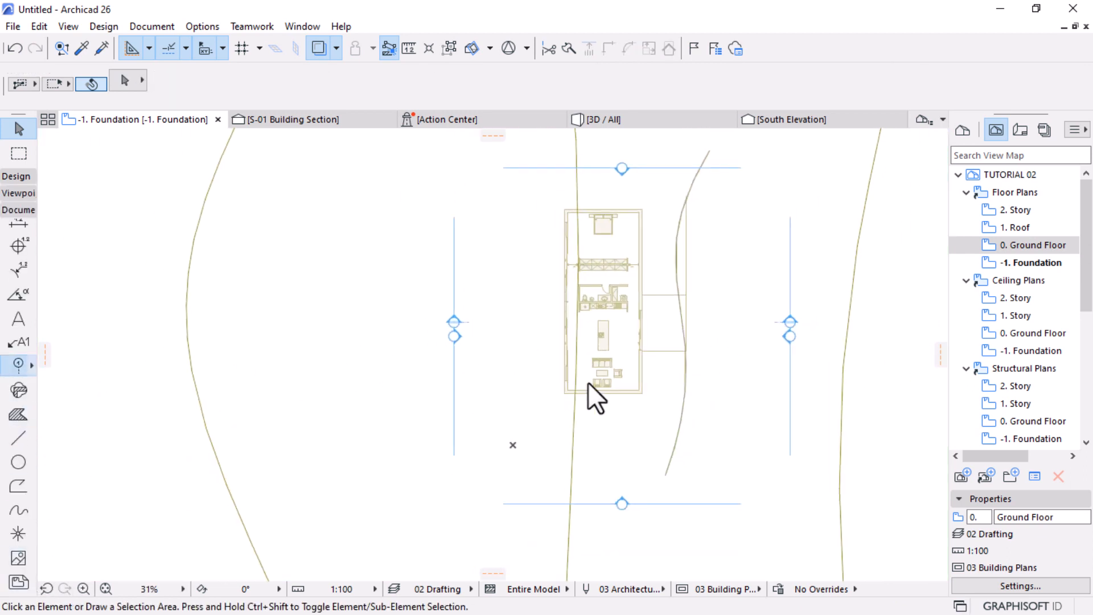
scroll(588, 382, up, 6)
scroll(536, 385, up, 4)
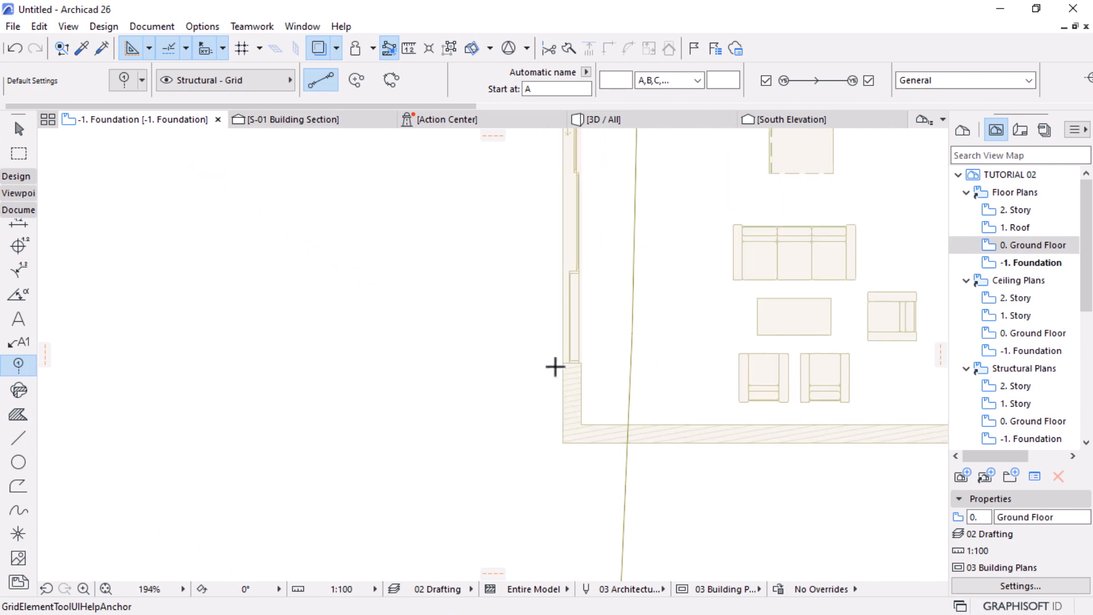
click(567, 358)
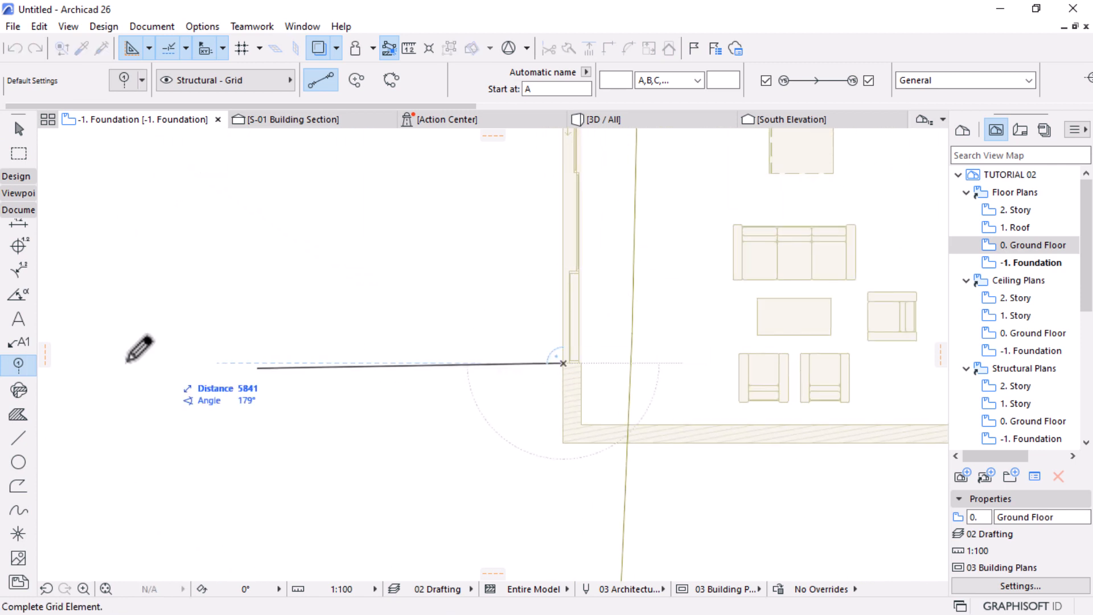
scroll(137, 352, down, 4)
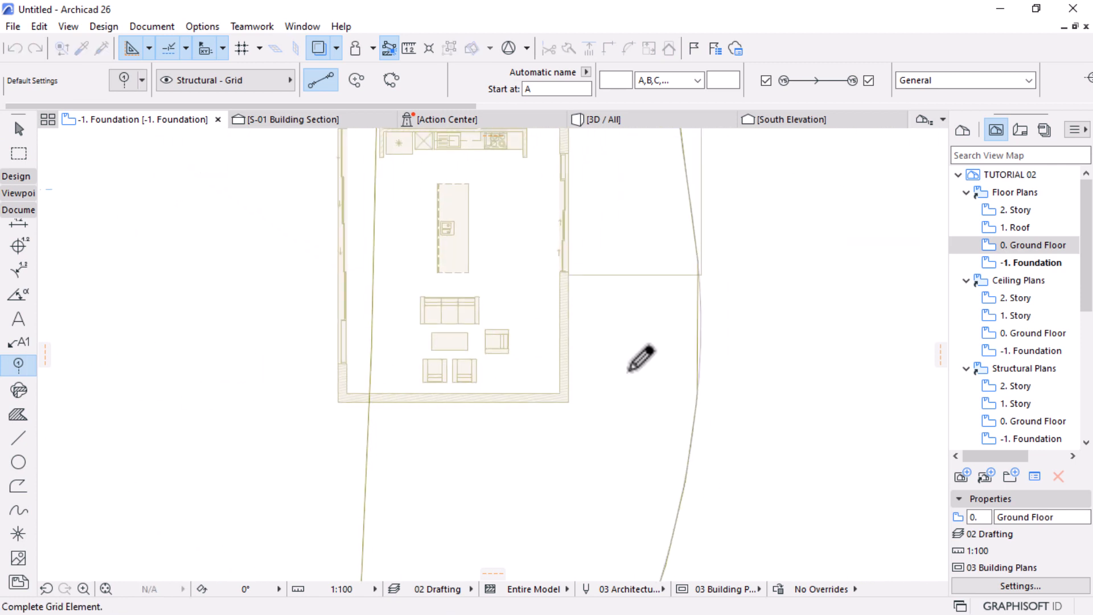
click(773, 364)
key(Escape)
Shift the grid line horizontally so it extends past both side walls, and set its line type to Dashed Double
click(676, 364)
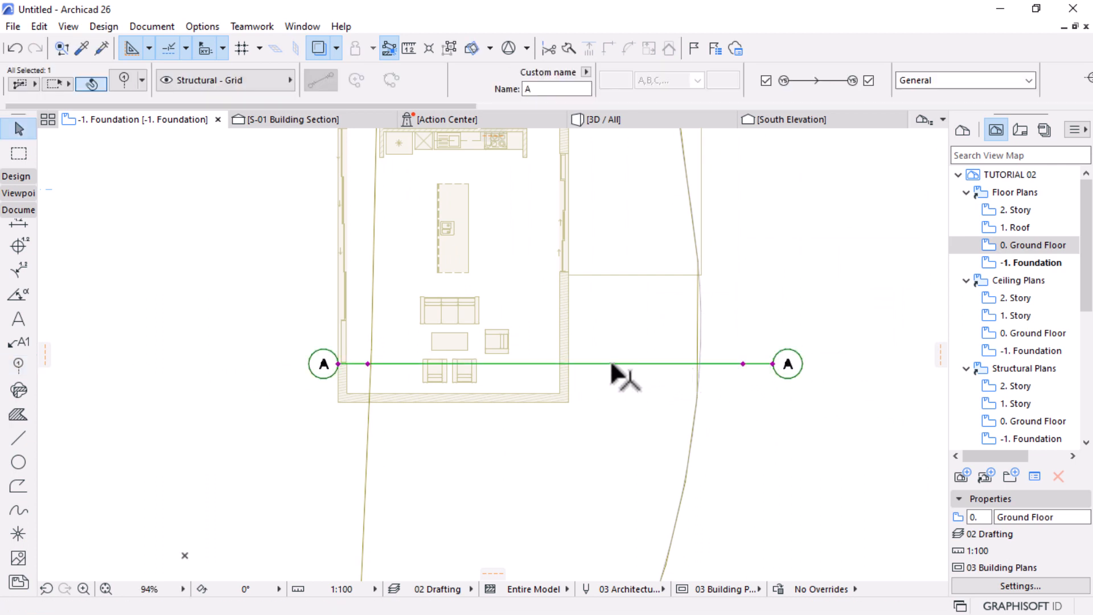
drag(612, 364, 495, 336)
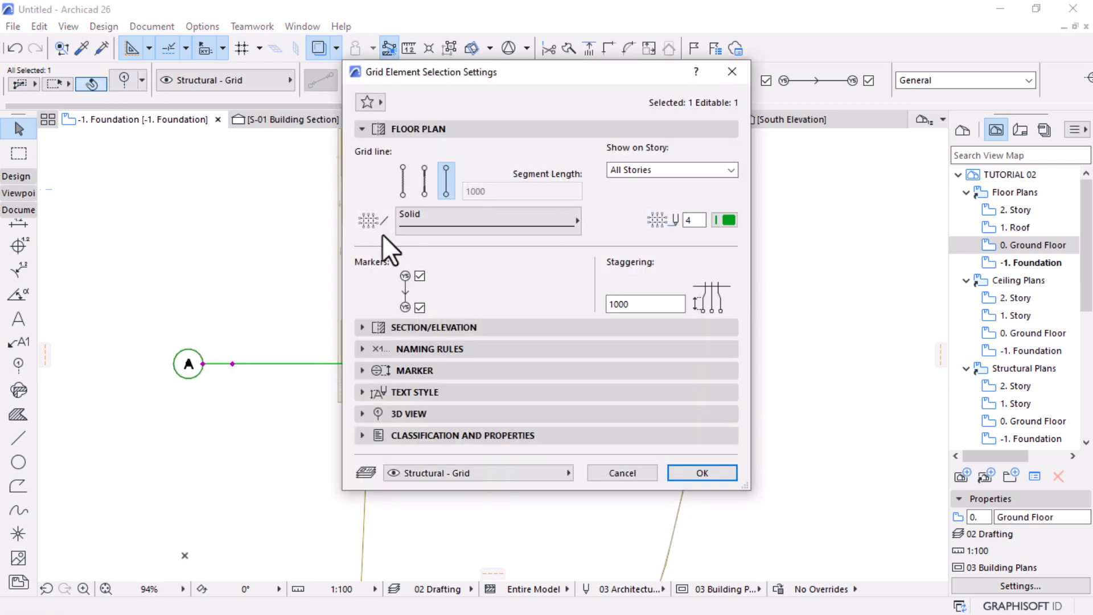
click(560, 228)
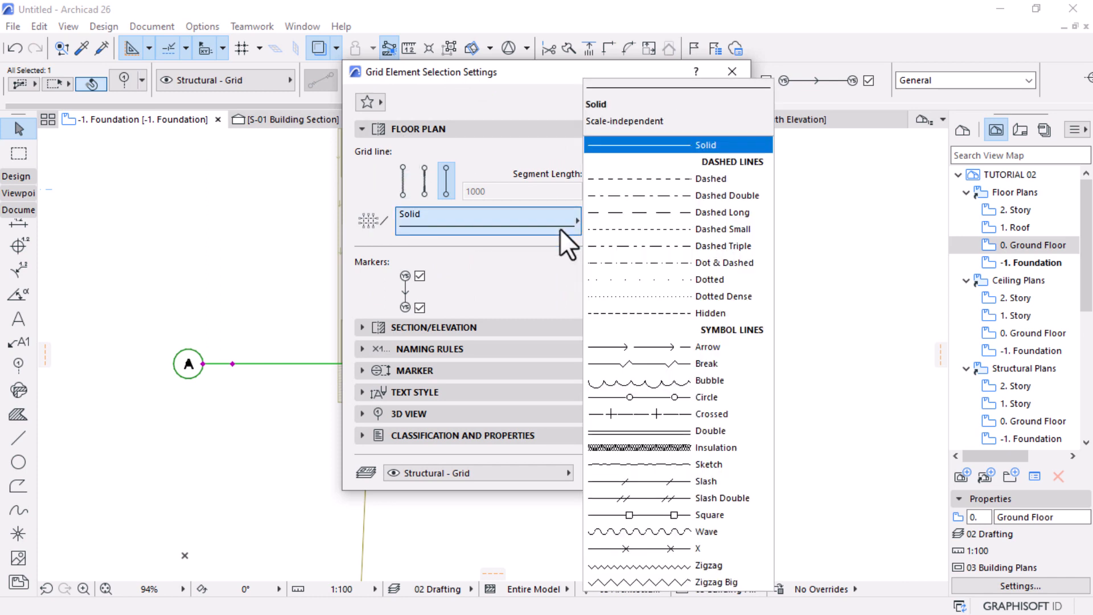
click(712, 195)
click(692, 464)
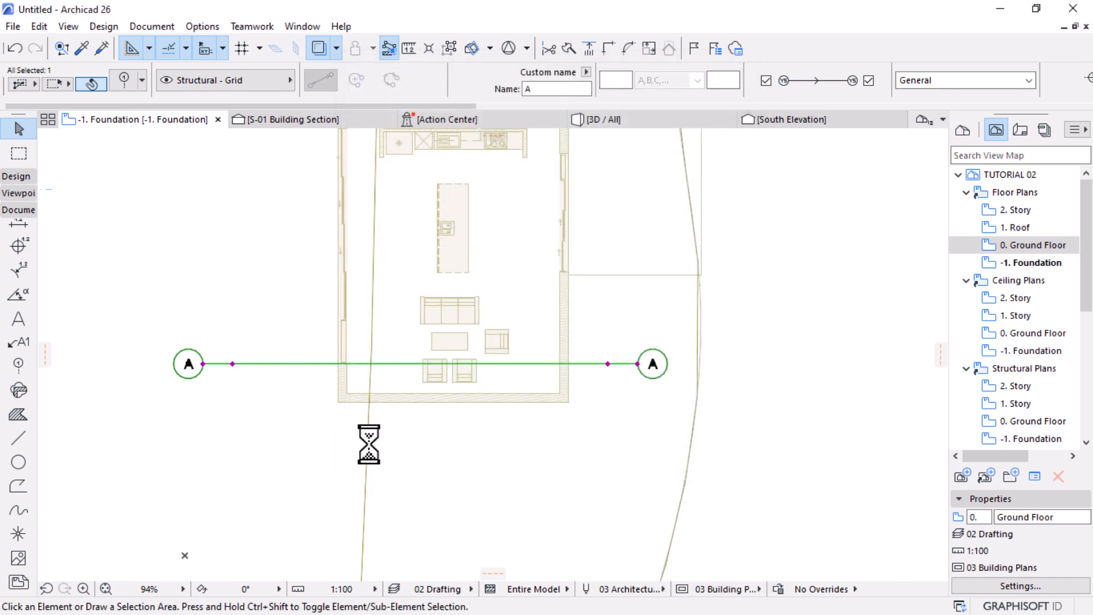
Move the grid line slightly to the right so it overhangs both sides of the house about equally
scroll(371, 324, up, 4)
scroll(576, 404, down, 3)
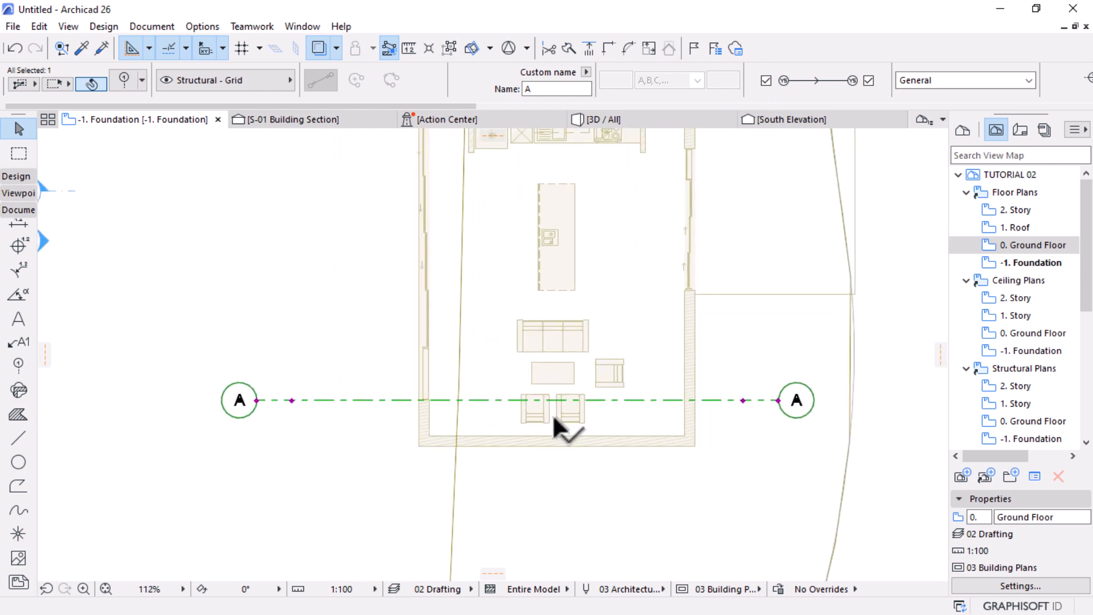
key(ctrl+d)
click(505, 400)
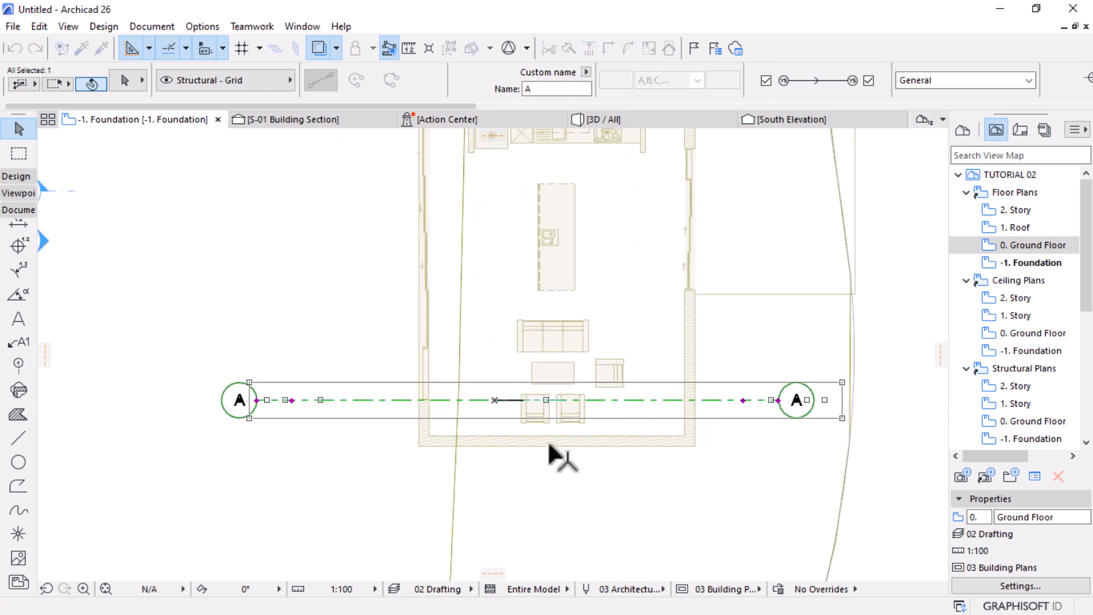
scroll(717, 440, down, 3)
click(716, 439)
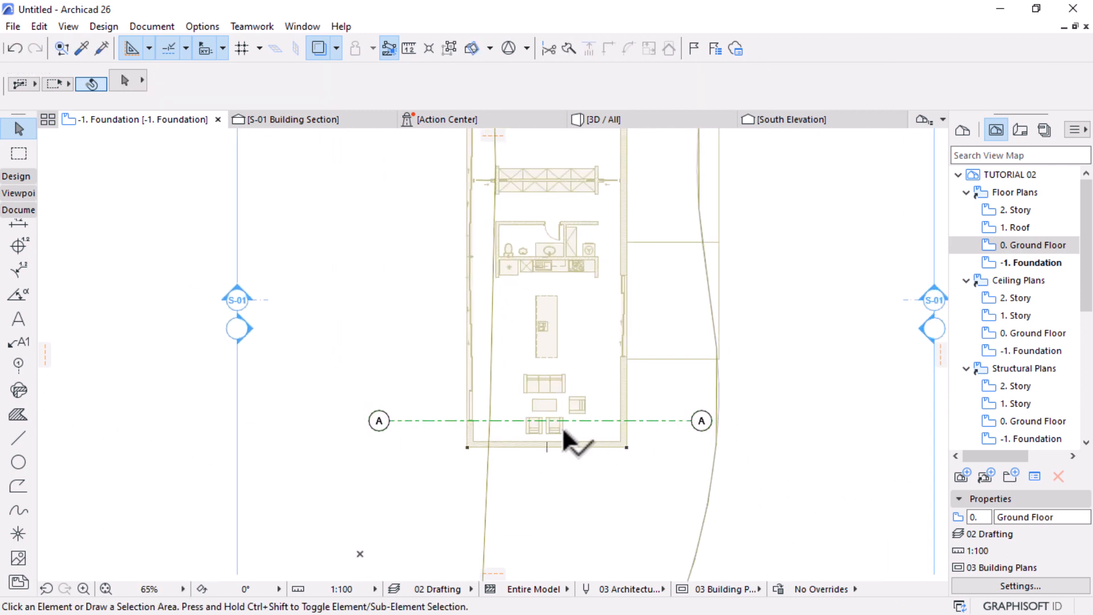
Place a copy of the grid line straight above the original, crossing the kitchen island
scroll(569, 427, up, 2)
click(634, 424)
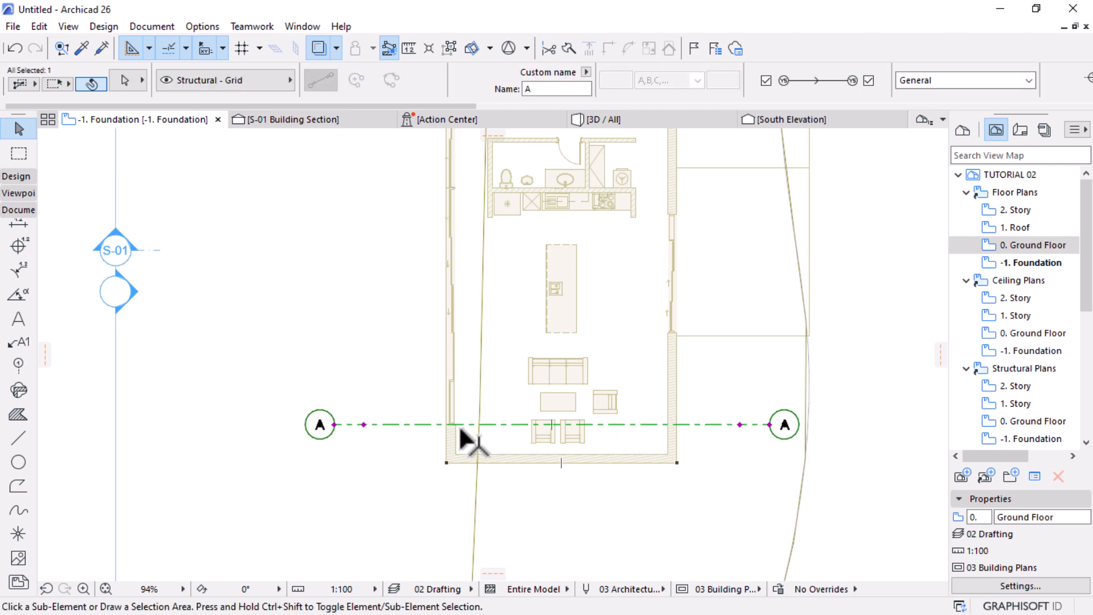
key(ctrl+shift+d)
click(432, 425)
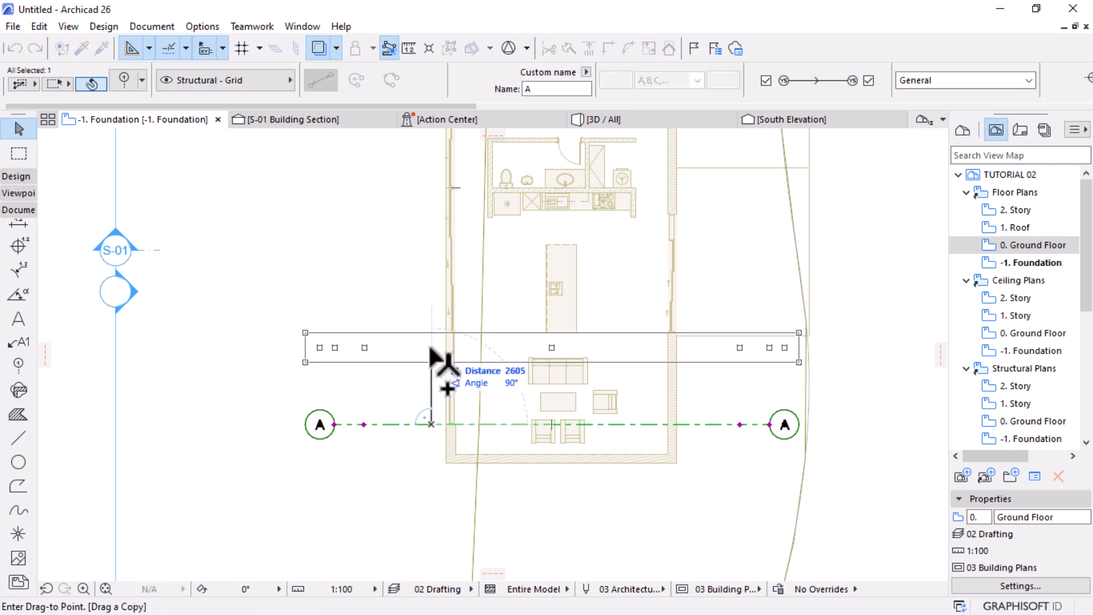
key(Return)
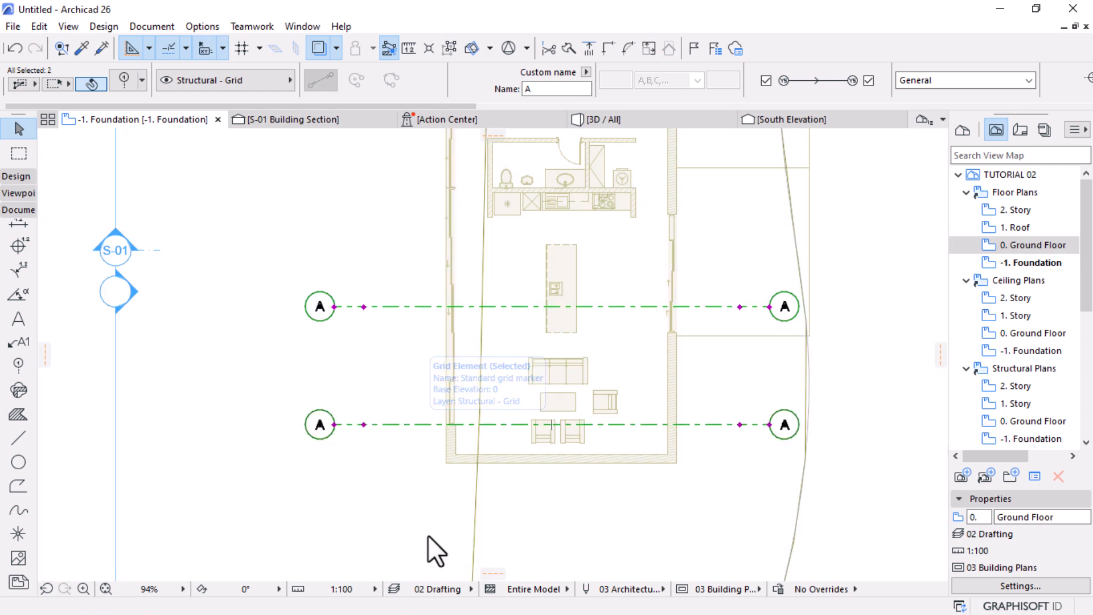
Mirror copies of both grid lines about a horizontal axis through the midpoint of the house's long right wall
key(ctrl+shift+m)
scroll(568, 421, down, 1)
scroll(568, 418, down, 3)
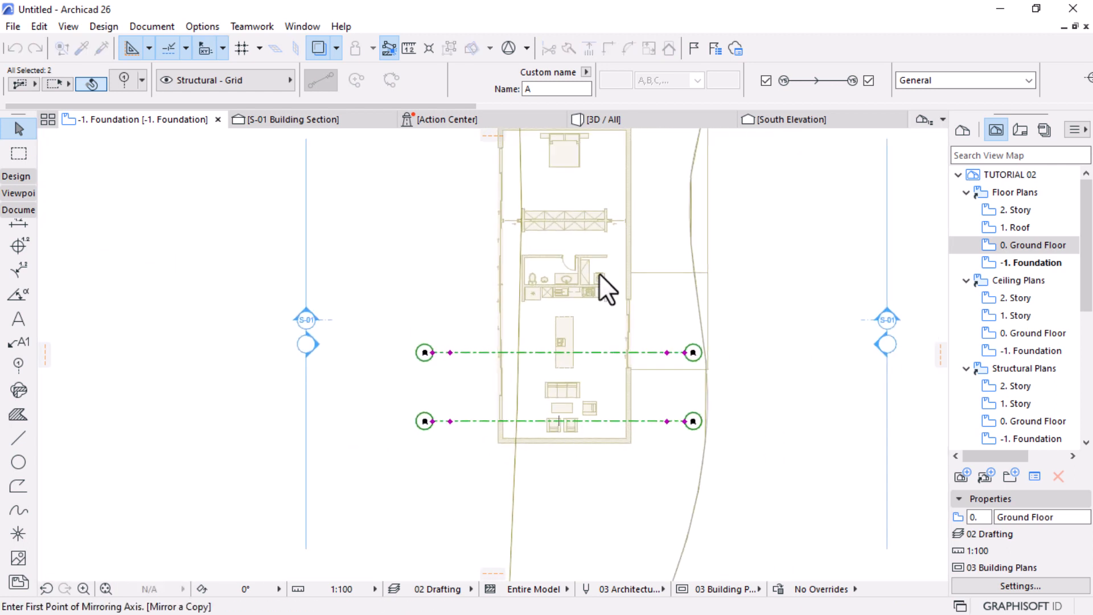
scroll(623, 234, up, 2)
scroll(641, 240, down, 2)
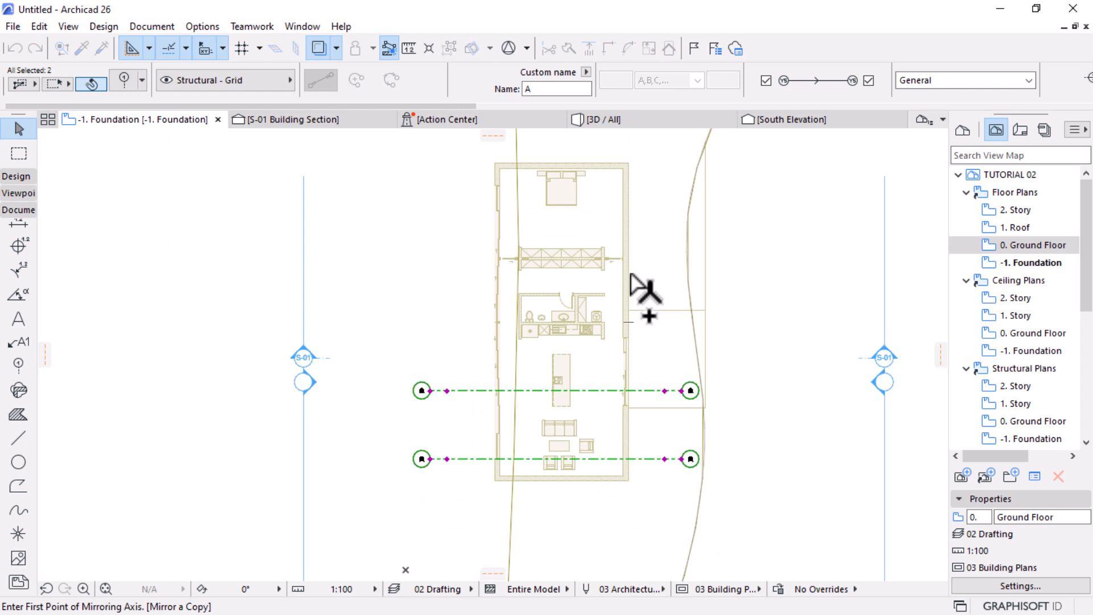
click(628, 323)
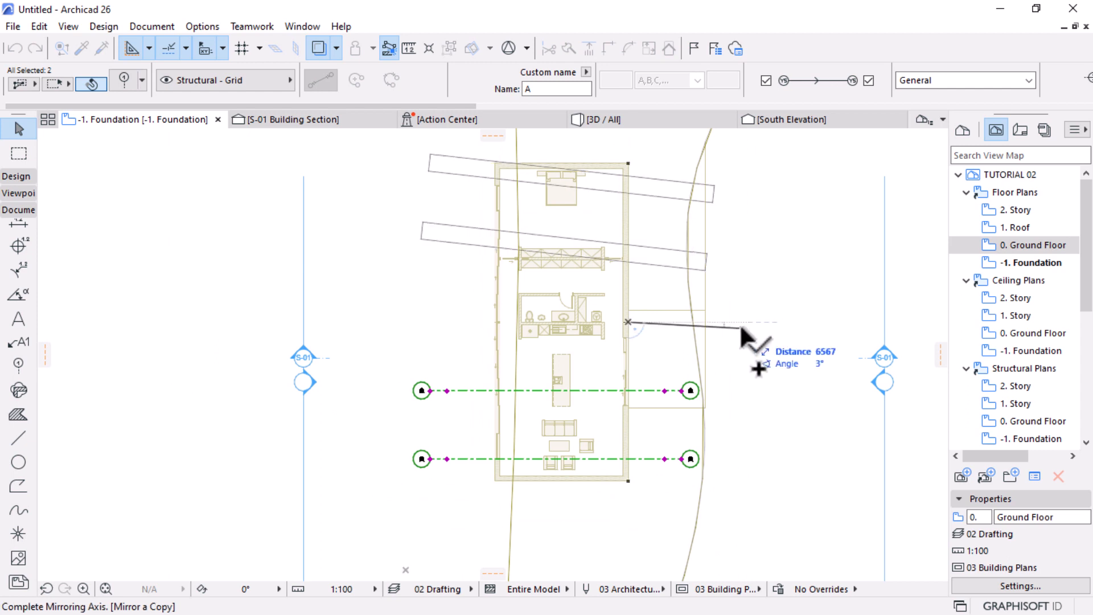
click(788, 327)
key(Escape)
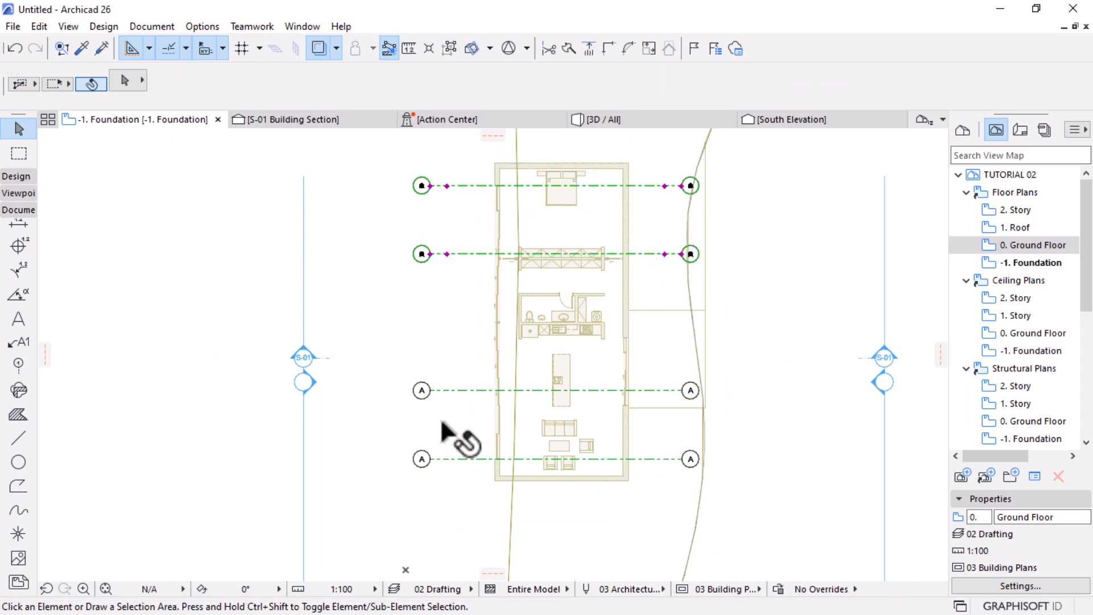
Rename the three grid lines above the lowest one B, C and D, going upward
click(455, 390)
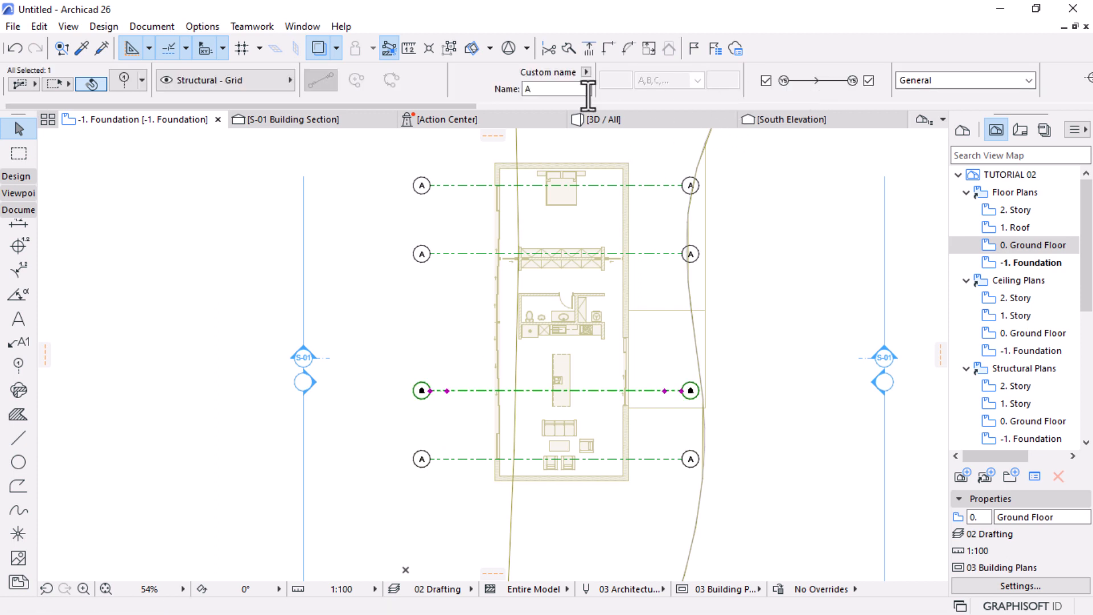
drag(580, 91, 493, 81)
text(B)
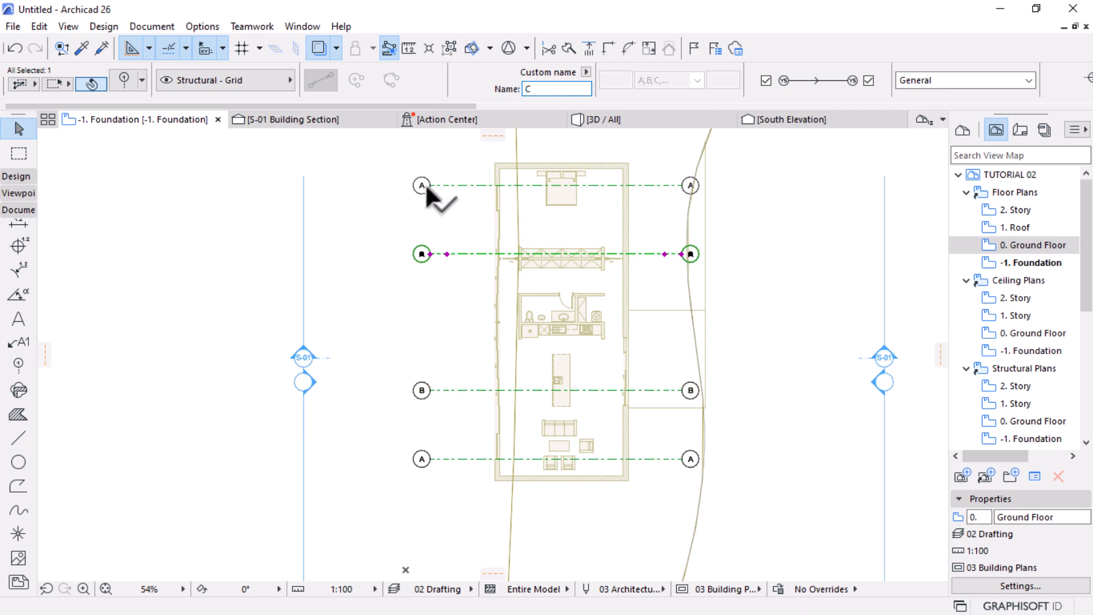
click(529, 186)
drag(559, 93, 446, 91)
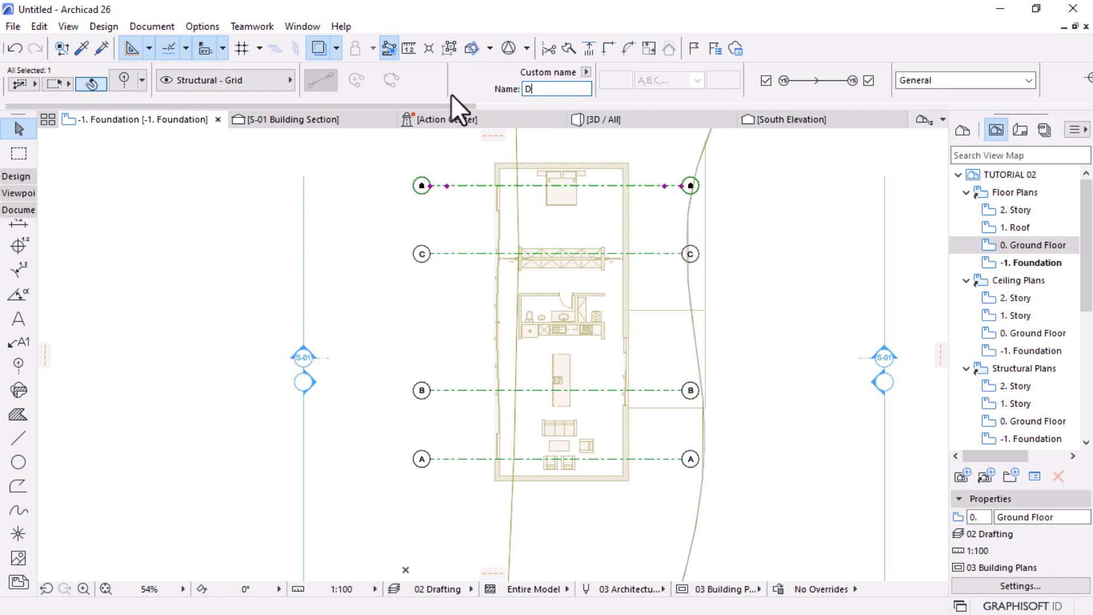
click(527, 348)
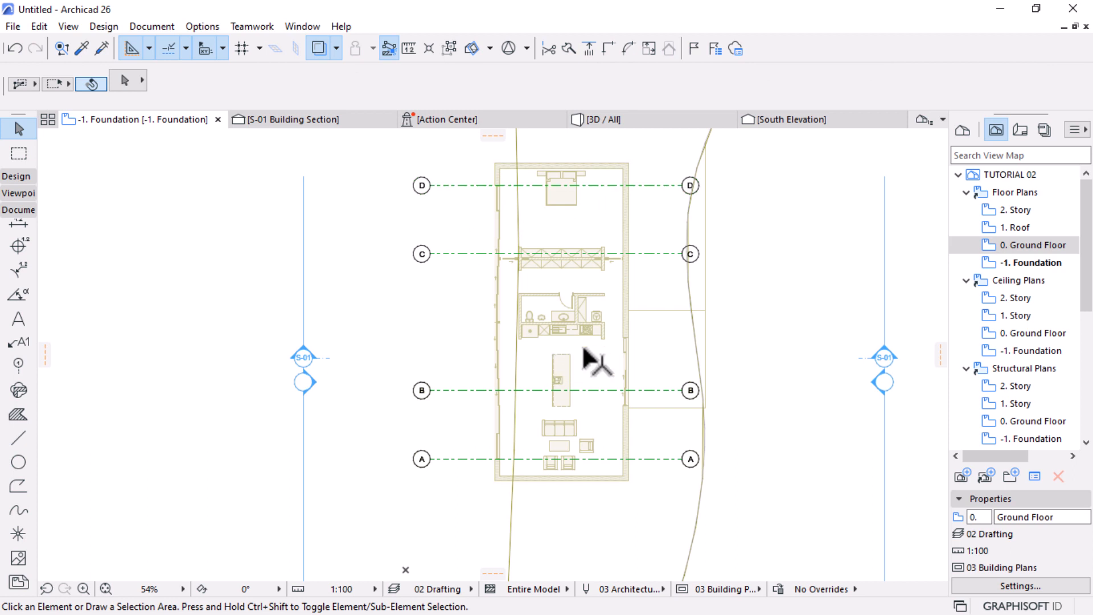
Start the Beam tool with a complex profile cross-section and look through the Structural profiles
scroll(595, 356, down, 2)
scroll(603, 430, up, 2)
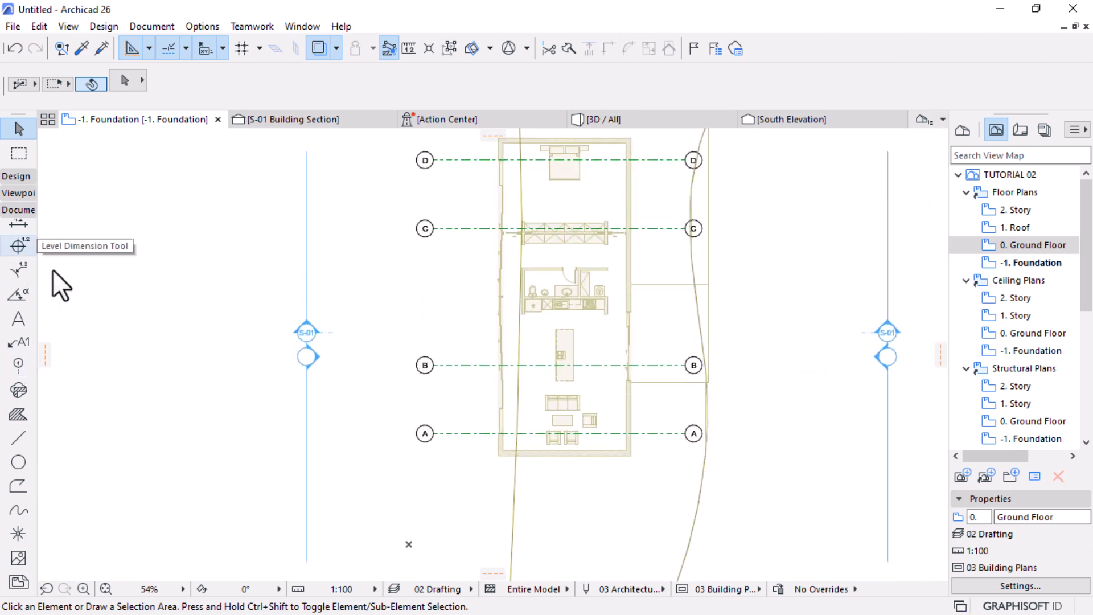
scroll(497, 432, up, 2)
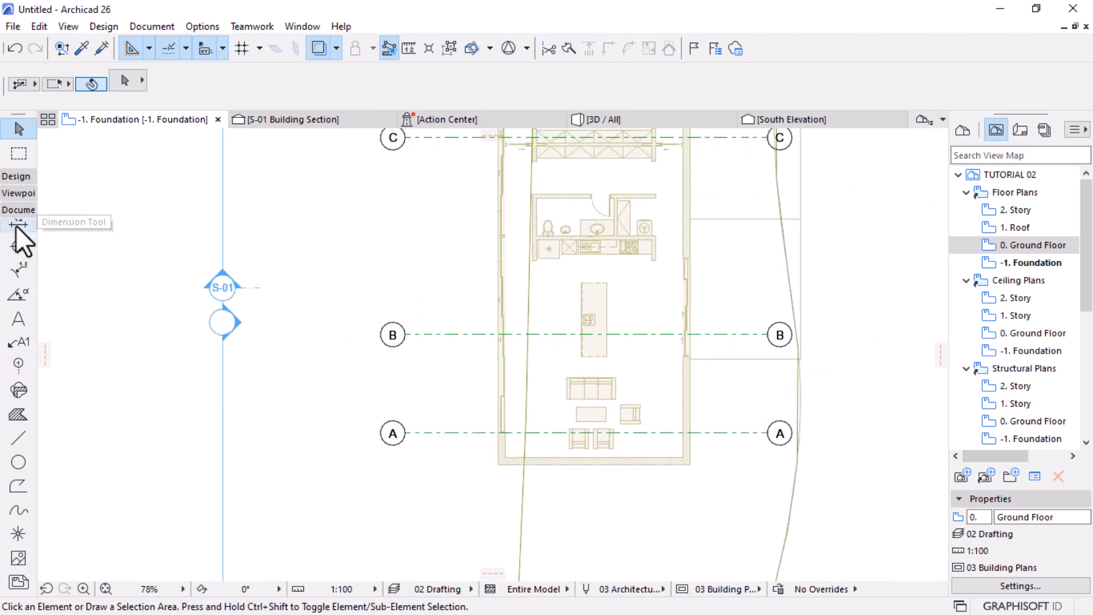
click(14, 179)
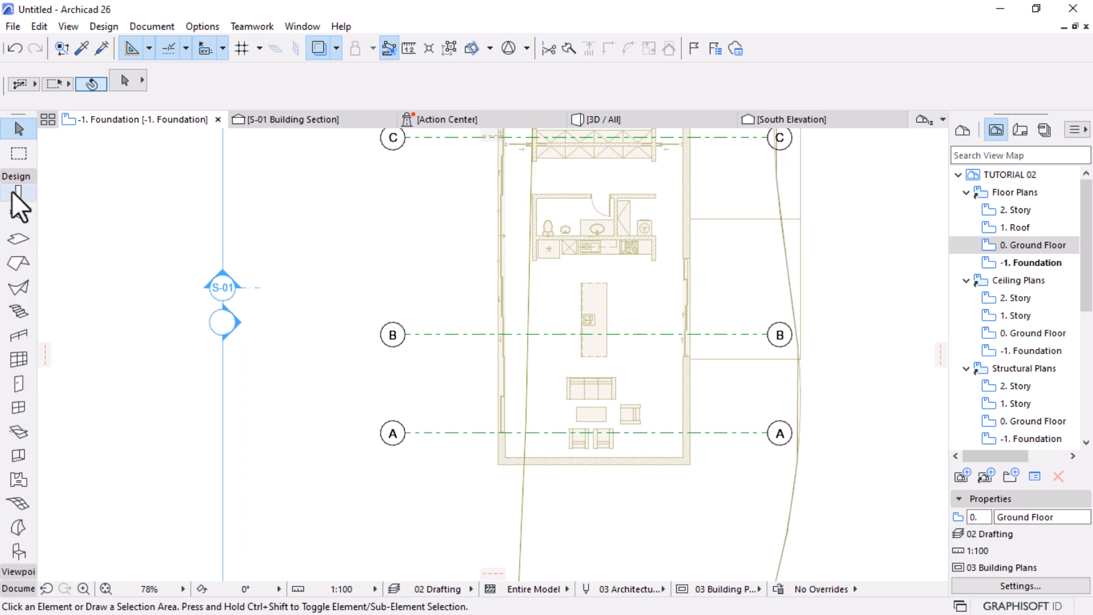
click(18, 216)
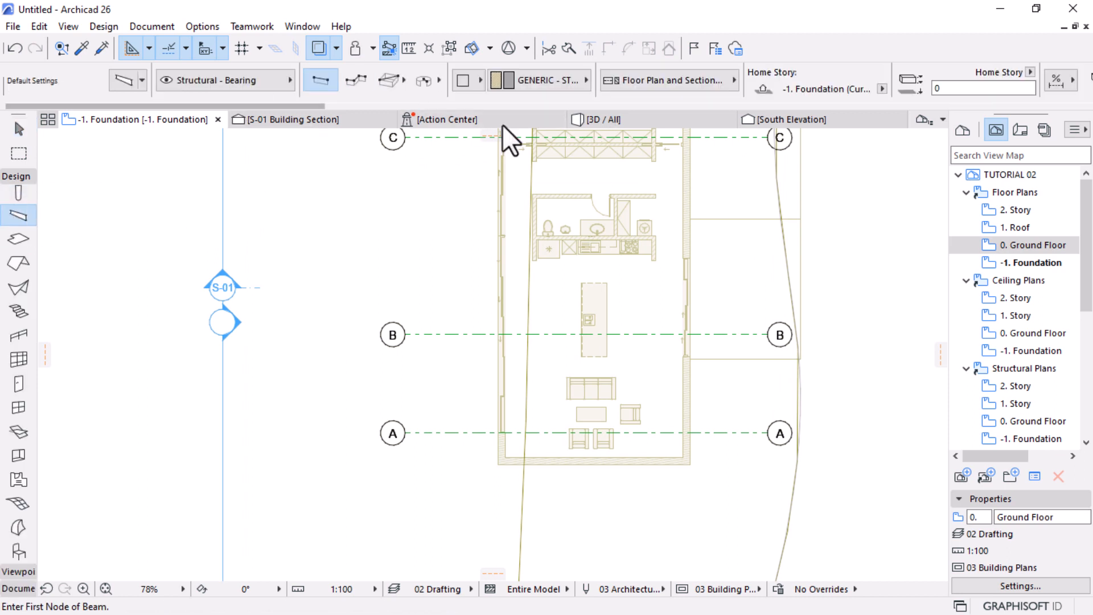
click(480, 80)
click(516, 103)
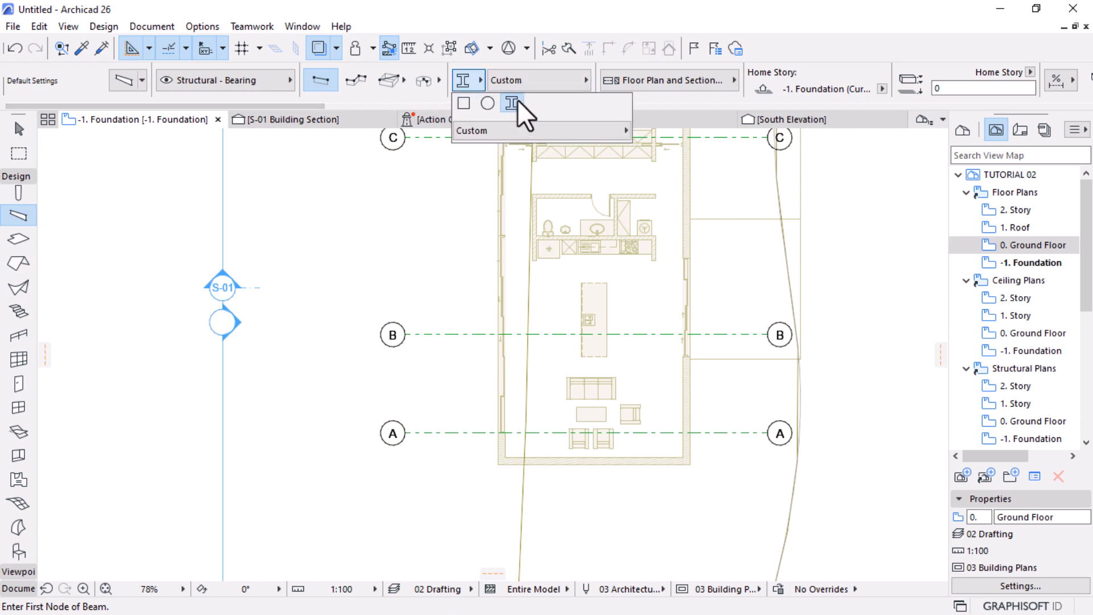
click(555, 84)
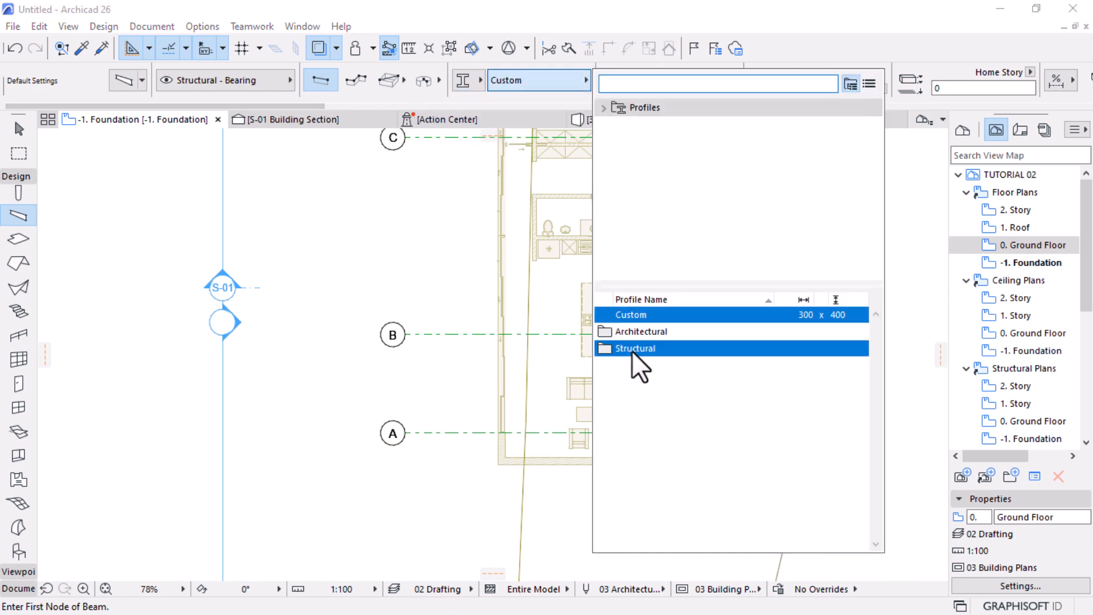
double_click(632, 348)
scroll(651, 405, down, 1)
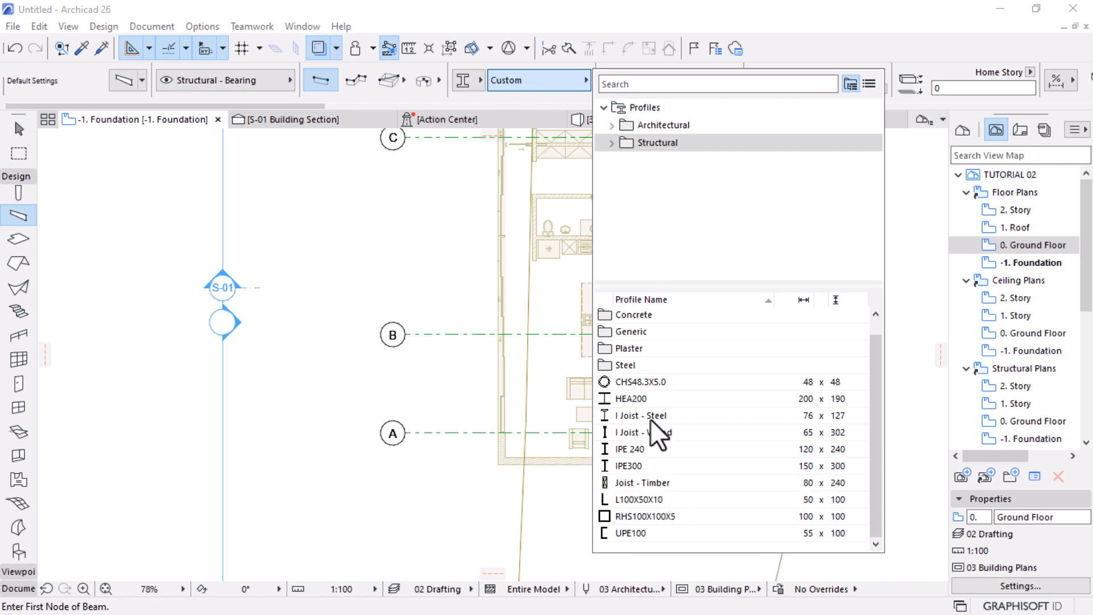
click(464, 270)
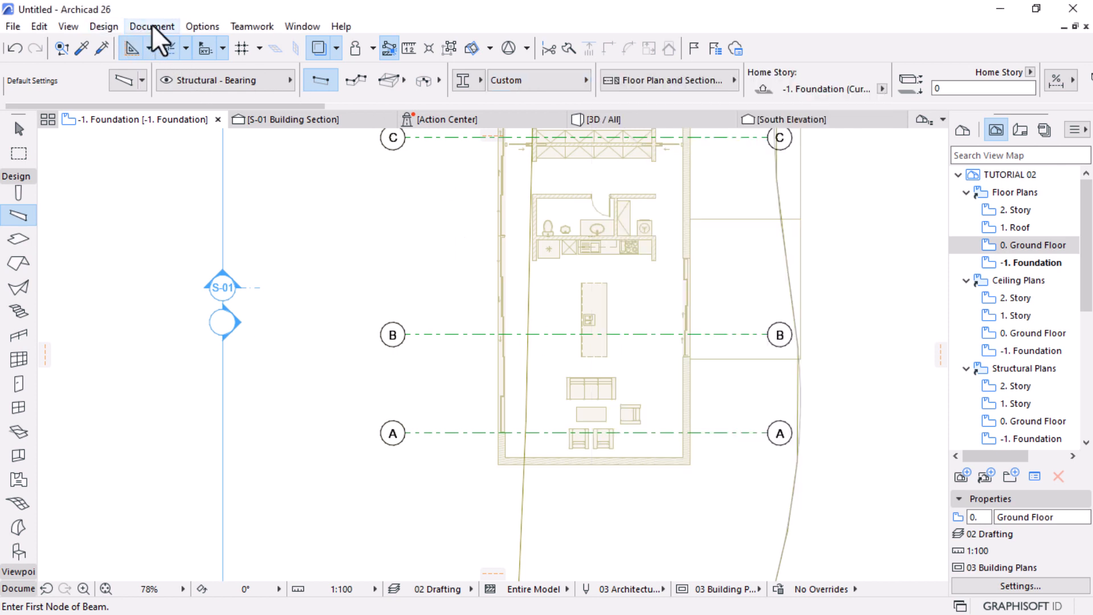
Open the standard steel profile import and set the country code to South African with I / H Shape geometry
click(196, 26)
mouse_move(285, 109)
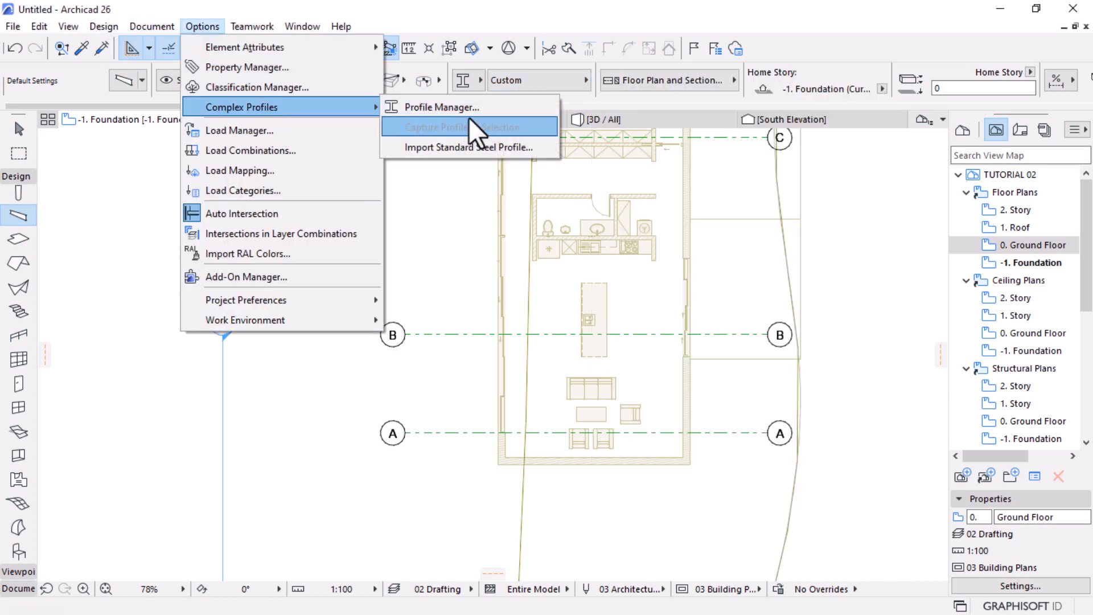
click(453, 147)
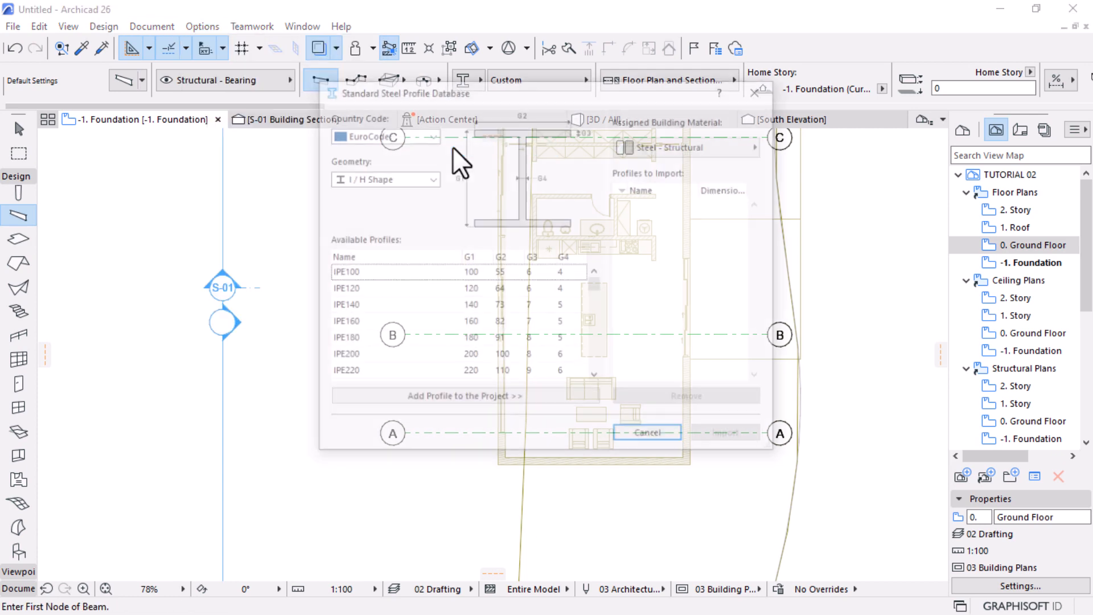
click(401, 134)
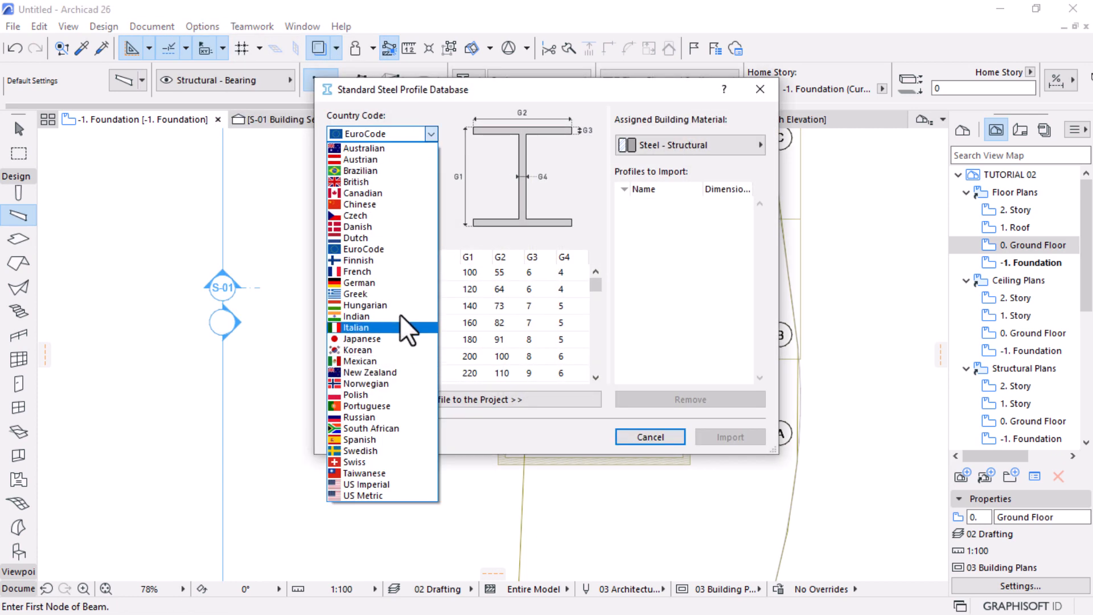
click(384, 429)
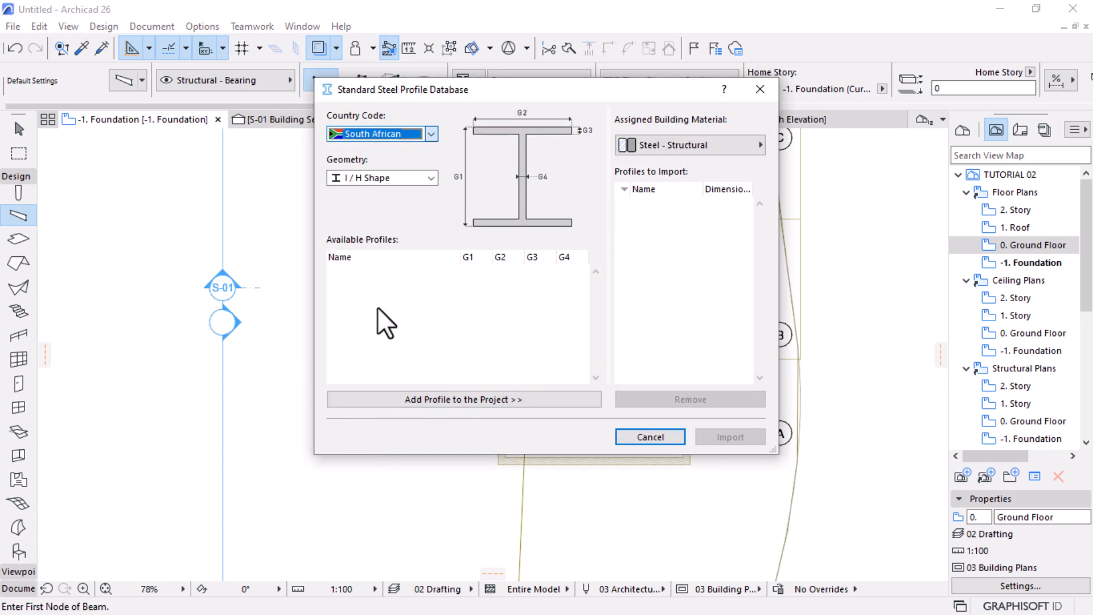
scroll(468, 326, down, 1)
scroll(468, 326, up, 2)
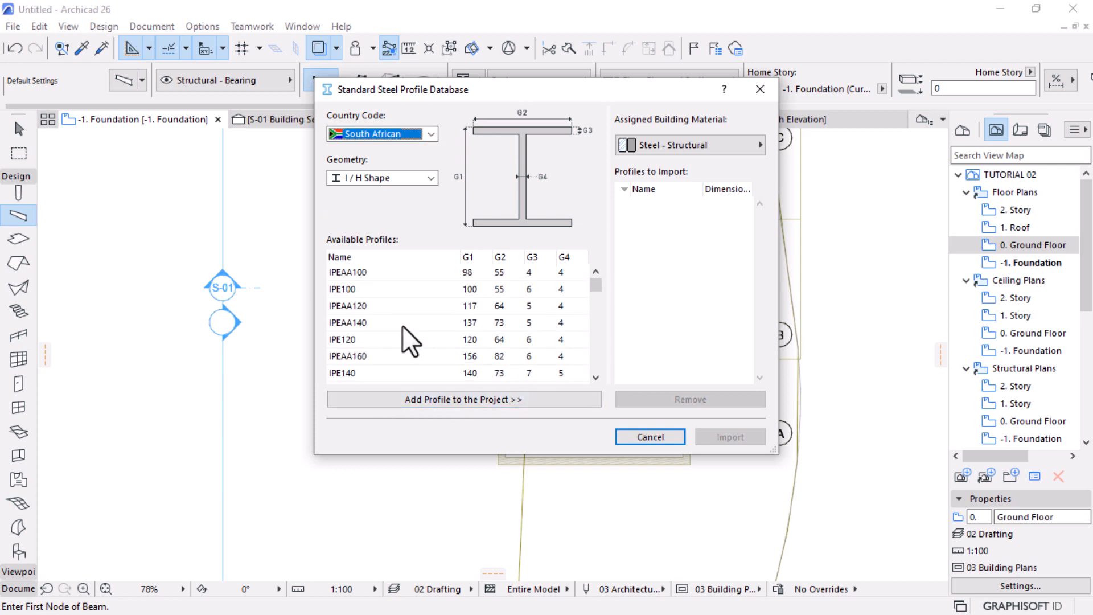
click(424, 178)
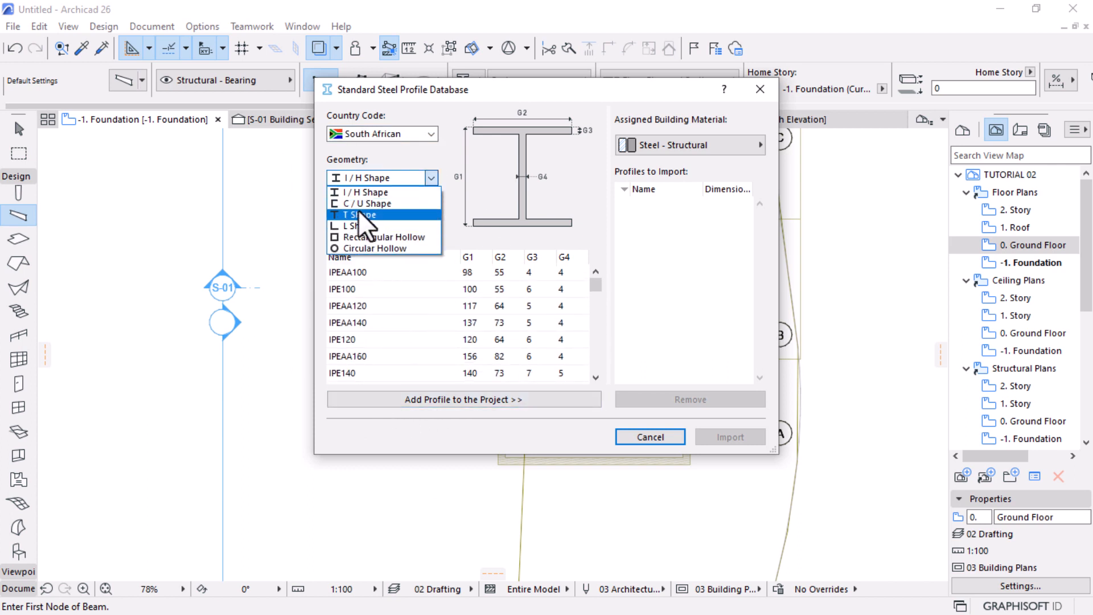
click(364, 192)
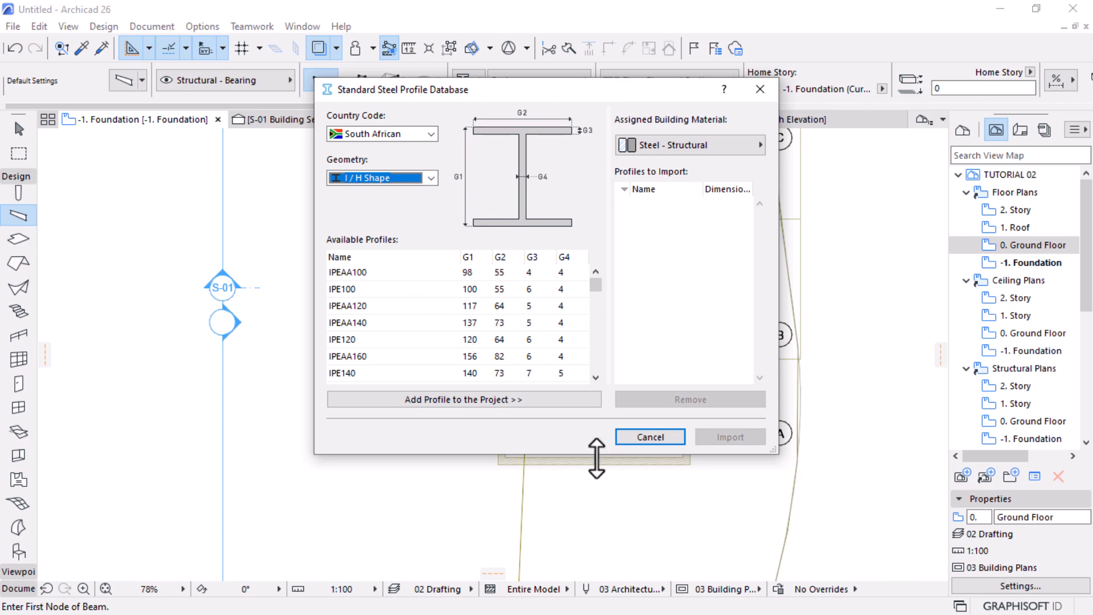
Add every available South African I / H profile, from IPEAA100 to PG400X400, to the import list
click(380, 546)
scroll(486, 325, down, 3)
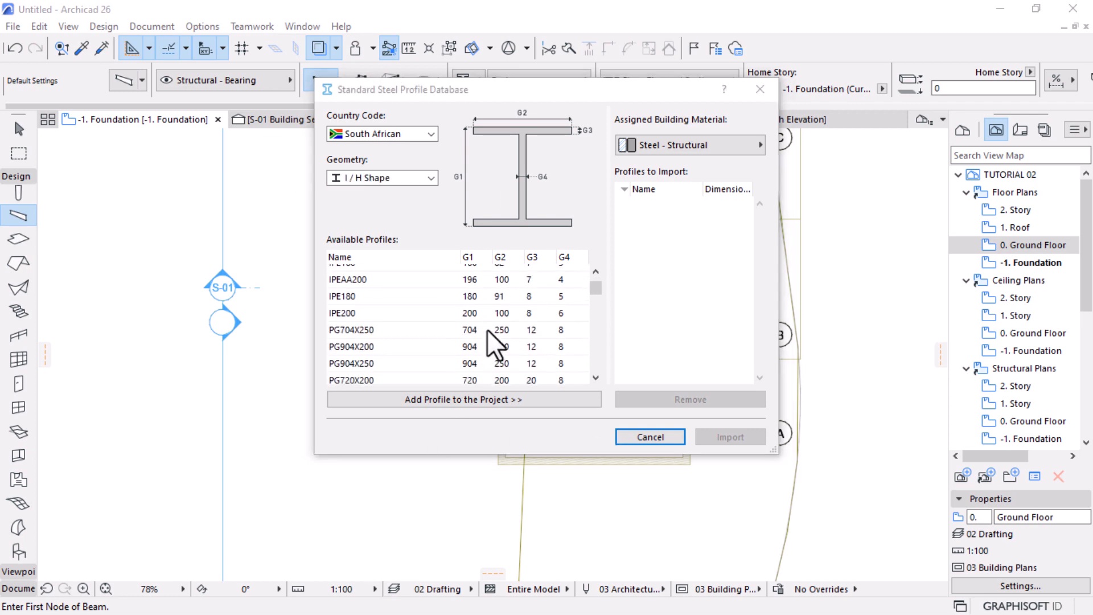
scroll(486, 327, up, 3)
click(479, 270)
drag(594, 289, 531, 378)
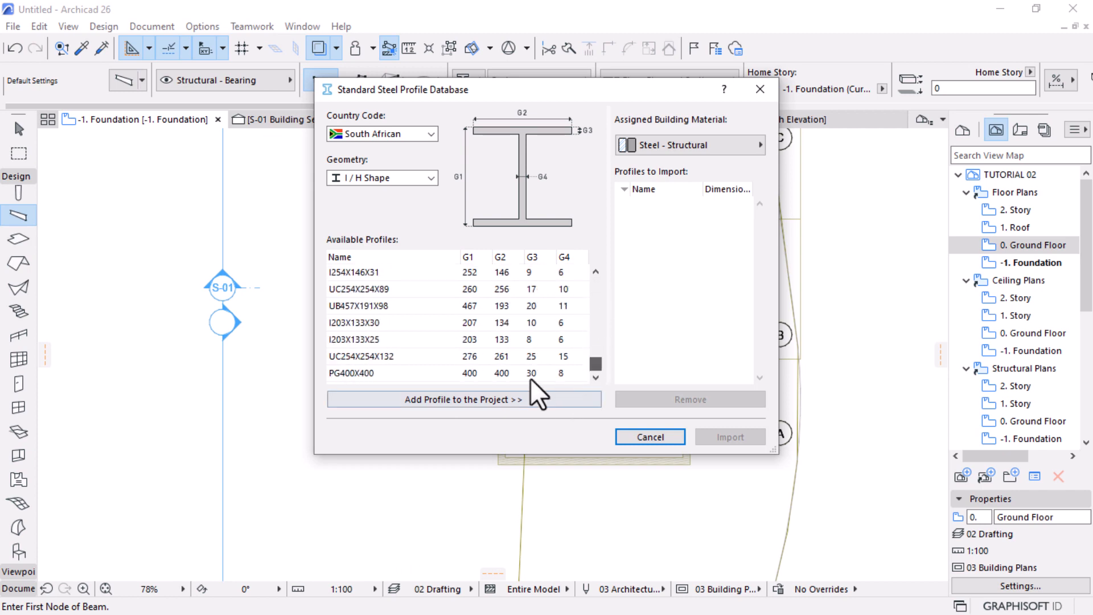
shift+click(512, 375)
click(467, 402)
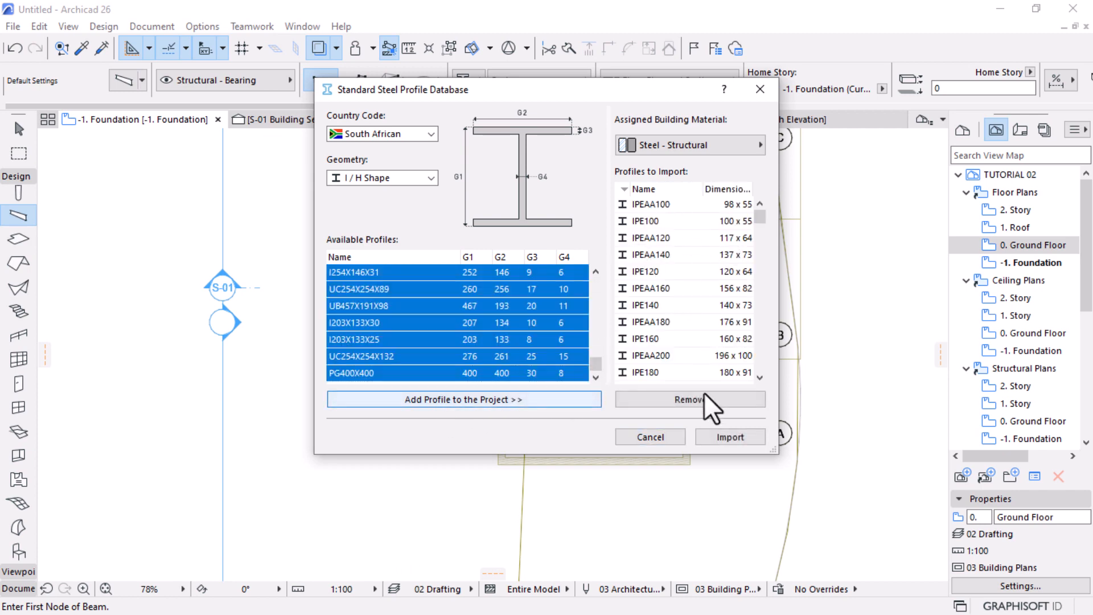
Select all the profiles in the import list and import them into the project
click(688, 204)
scroll(712, 312, down, 10)
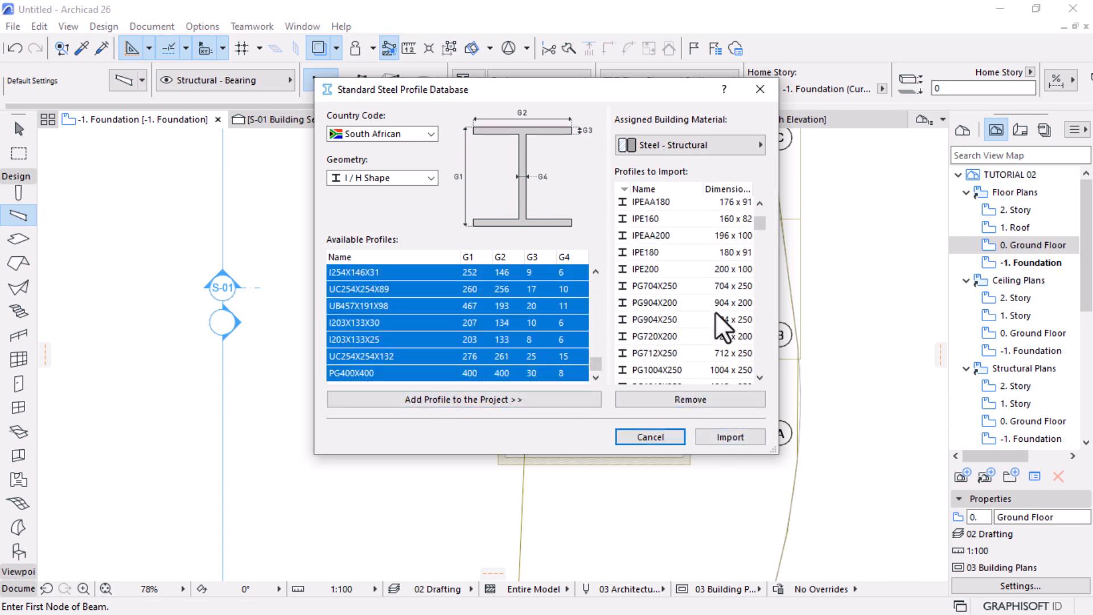
scroll(667, 371, down, 10)
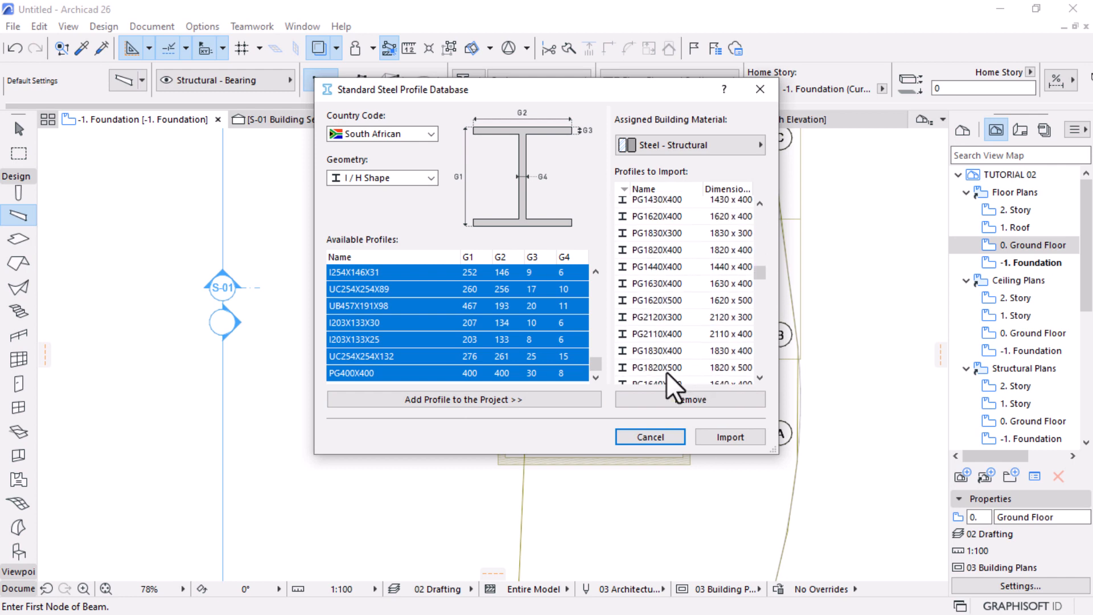
key(ctrl+a)
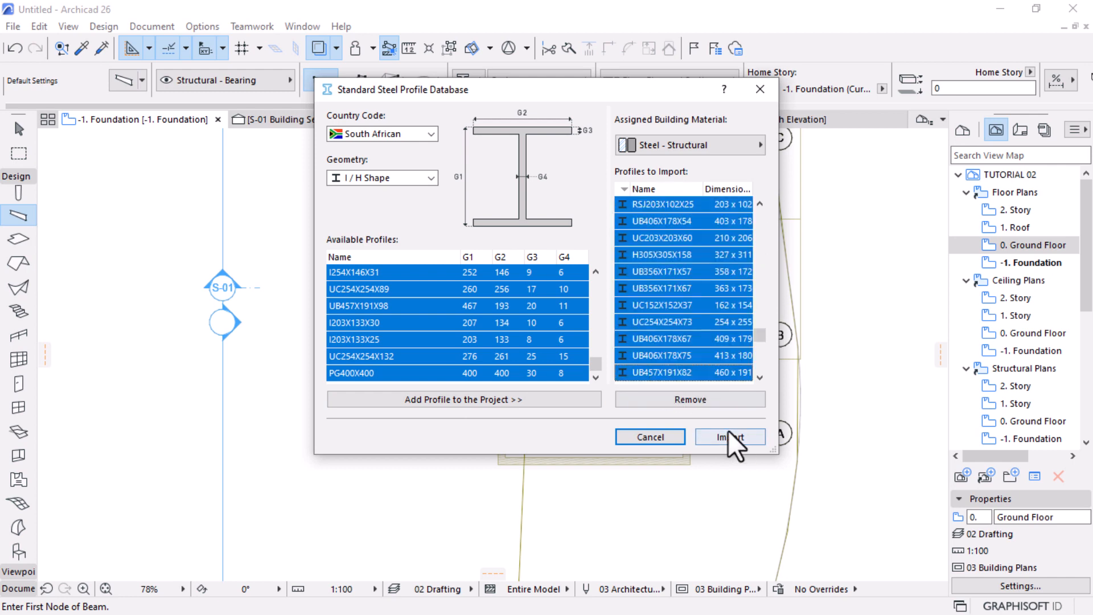
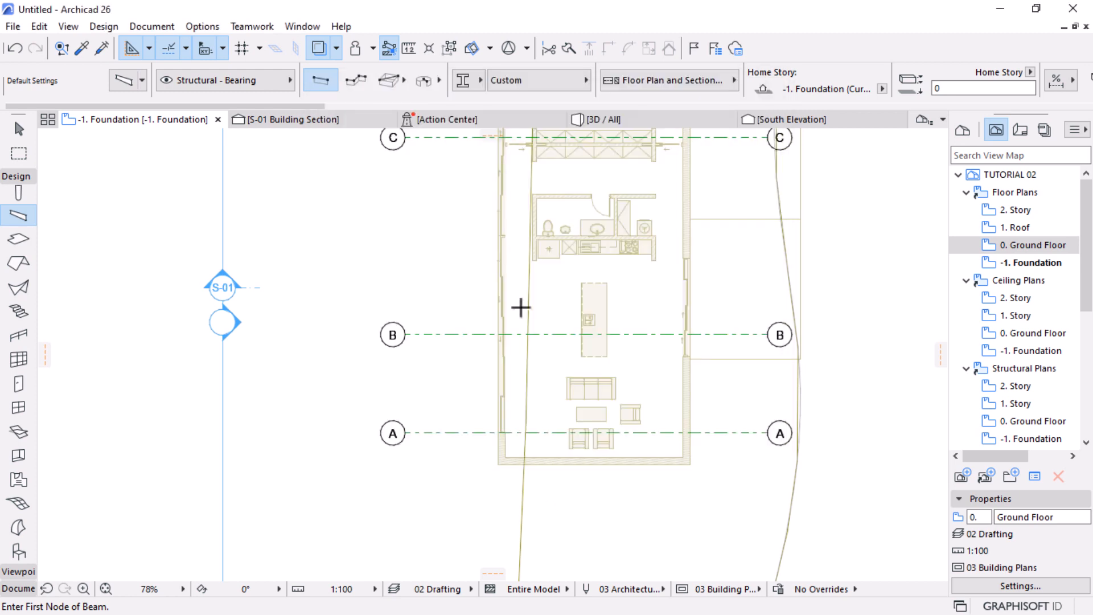
Choose the imported I305X102X29 profile for the beam
click(541, 81)
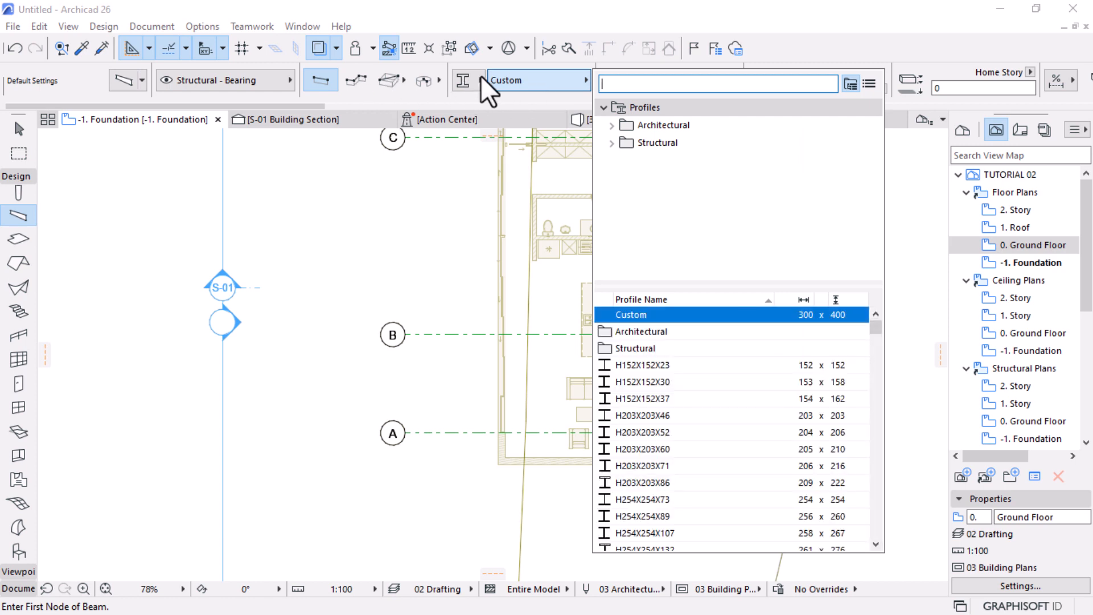
scroll(658, 413, down, 1)
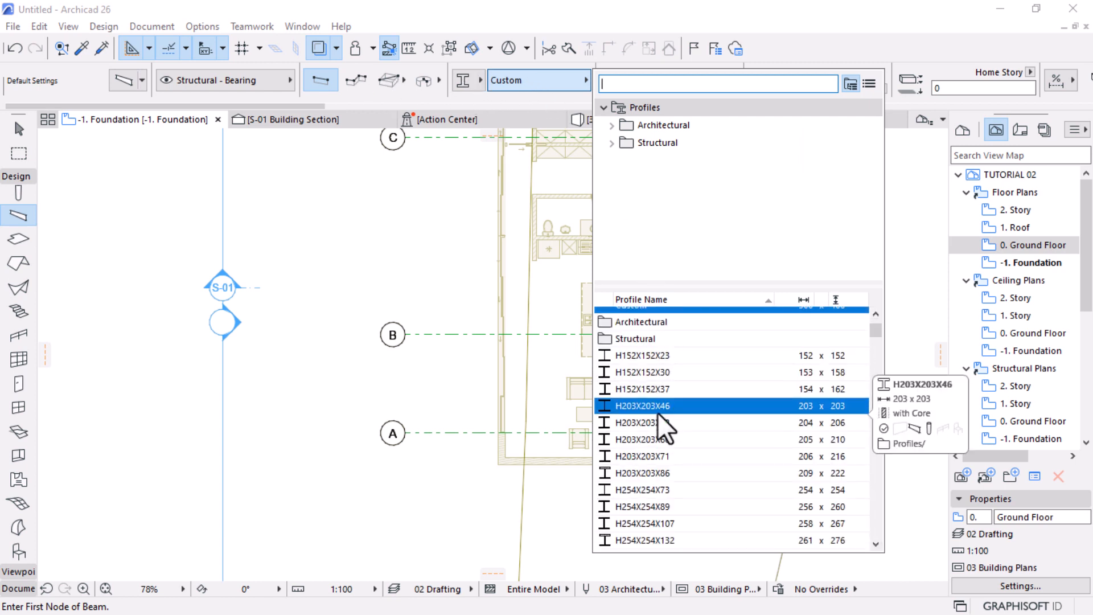
scroll(657, 412, down, 1)
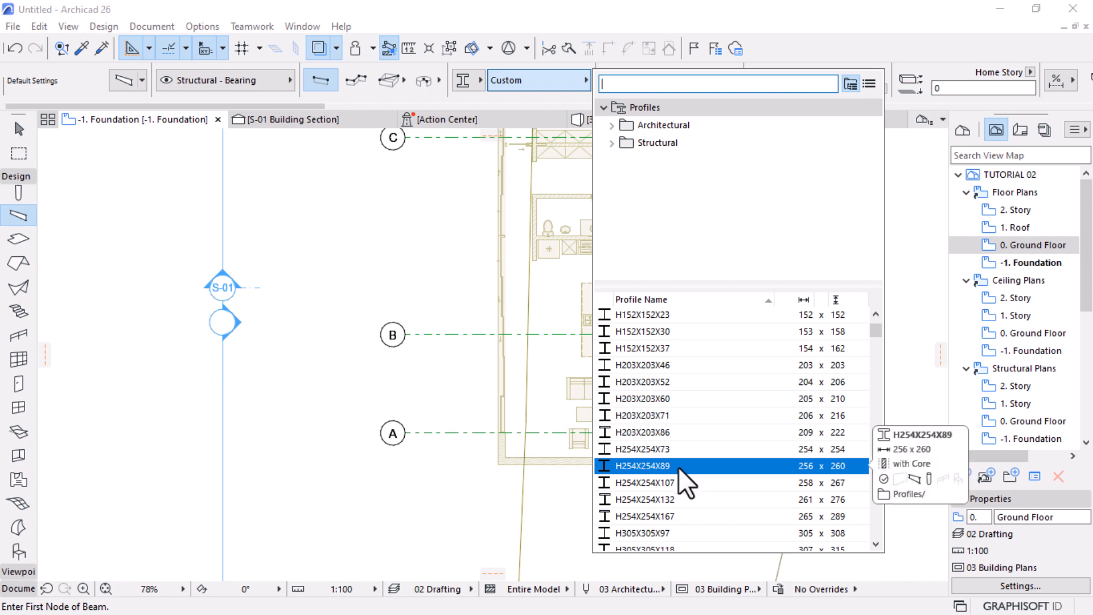
scroll(678, 468, down, 5)
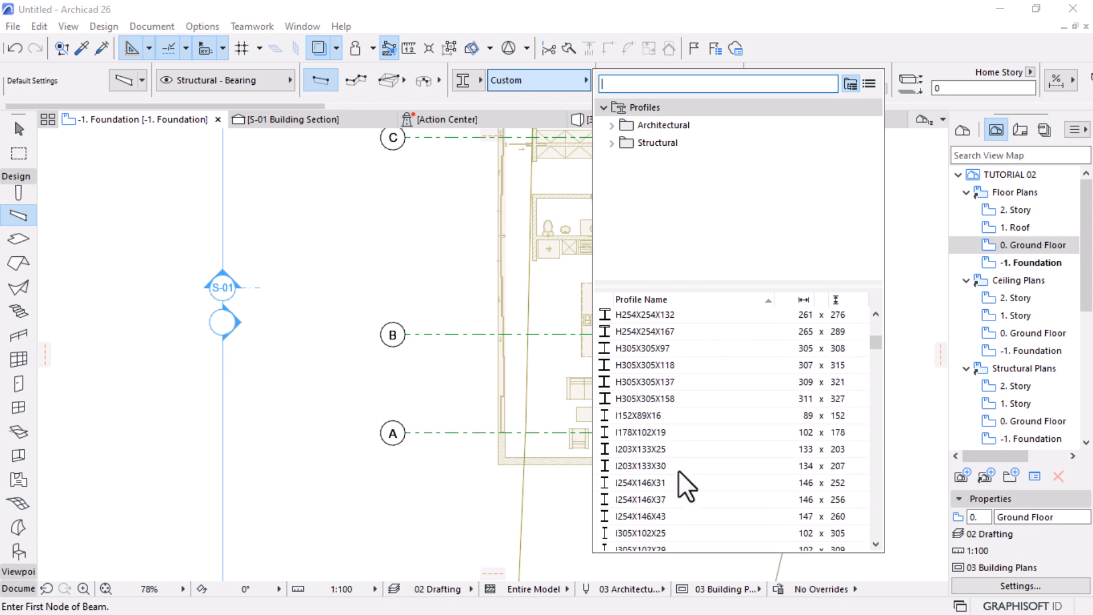
scroll(679, 470, down, 3)
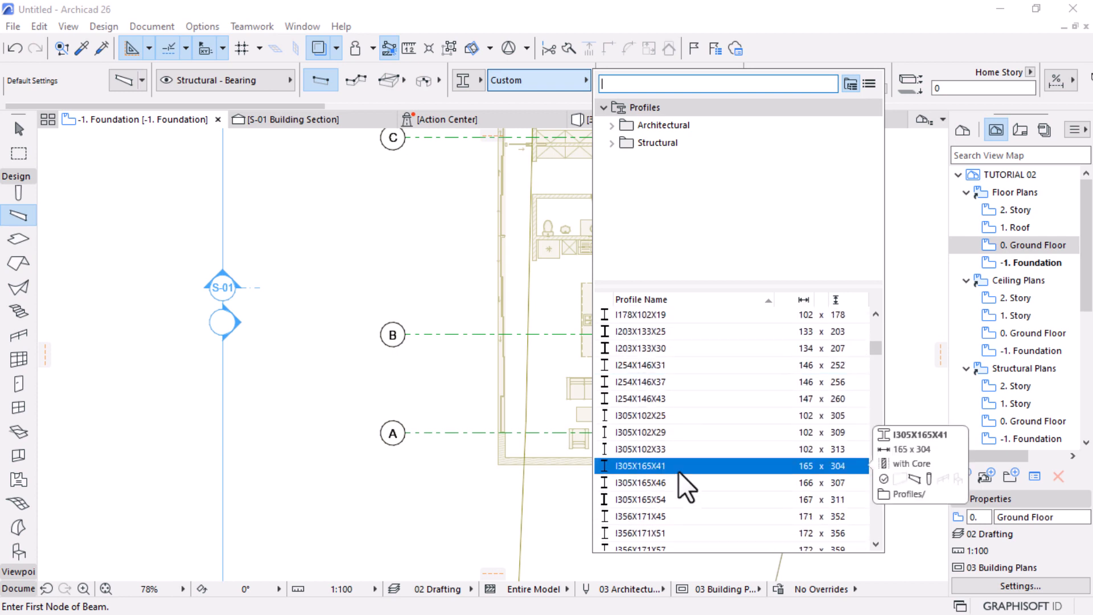
click(661, 437)
Place a beam along grid line A between the outer faces of the house's two side walls
scroll(490, 430, up, 5)
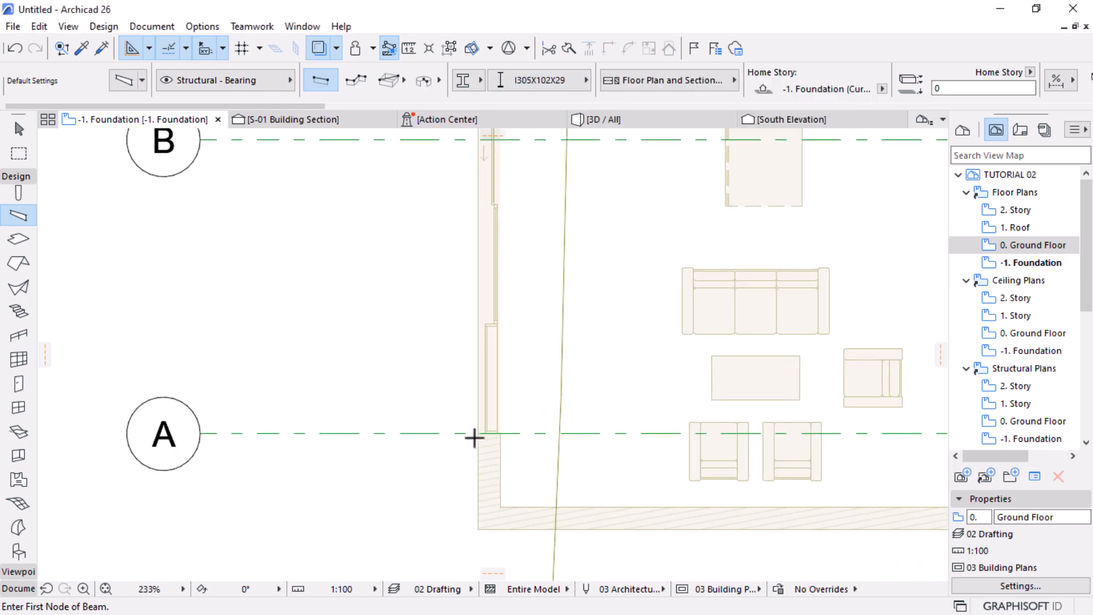
click(481, 431)
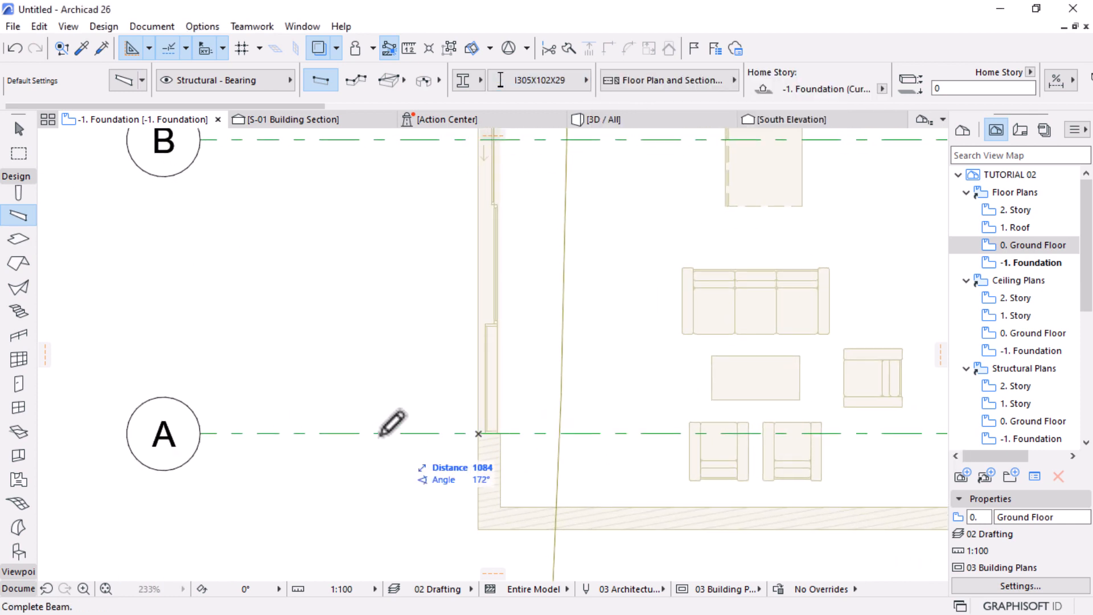
scroll(368, 431, down, 4)
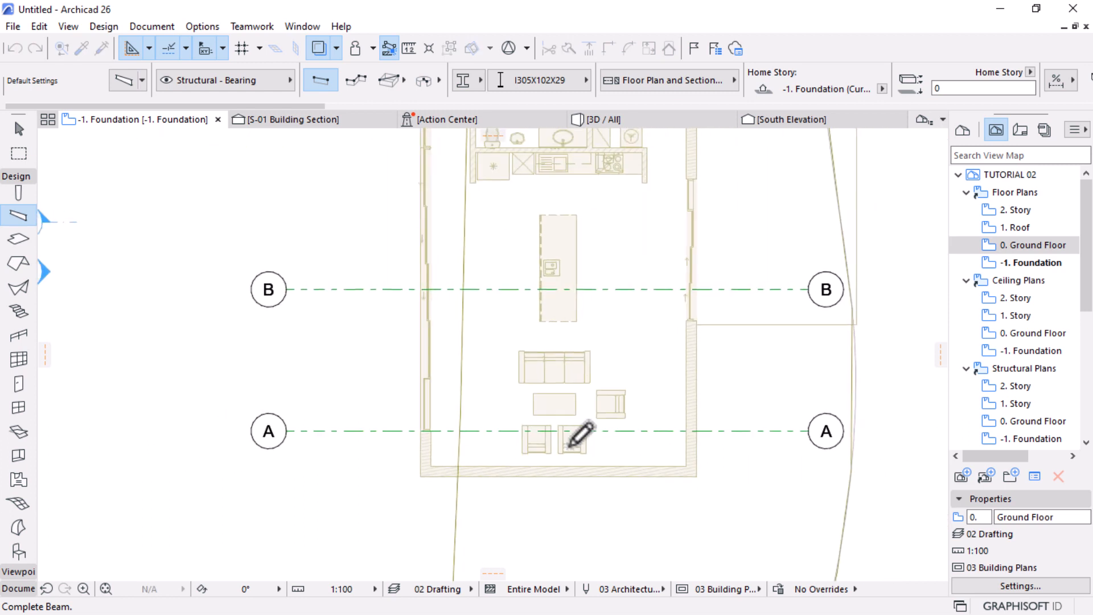
click(698, 431)
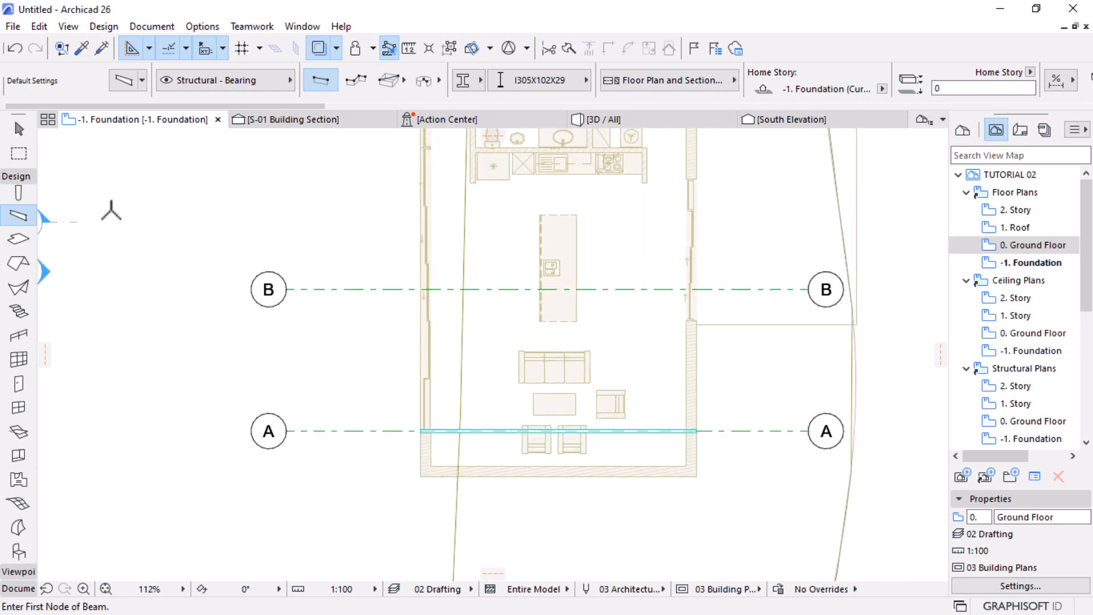
Select the beam on grid line A and check its position in the 3D view
click(19, 128)
click(694, 431)
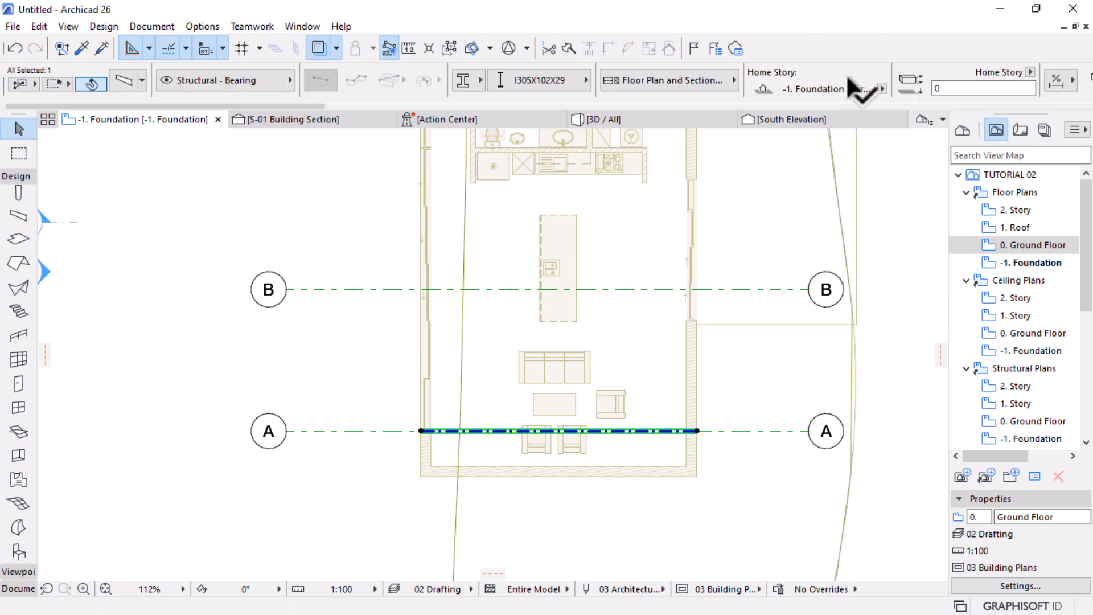
click(647, 120)
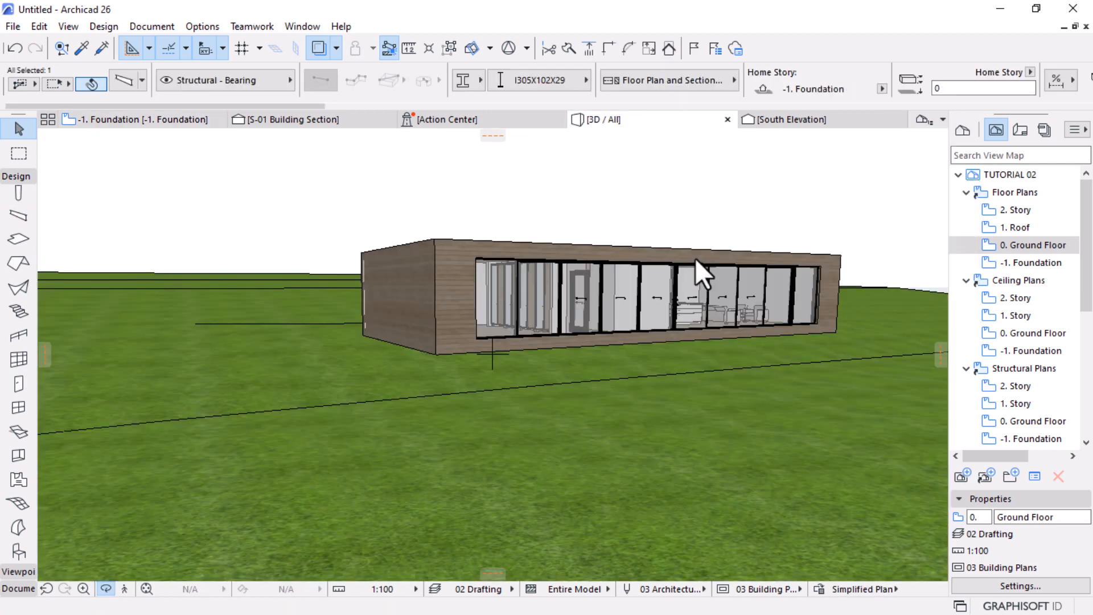
click(695, 258)
scroll(549, 291, down, 1)
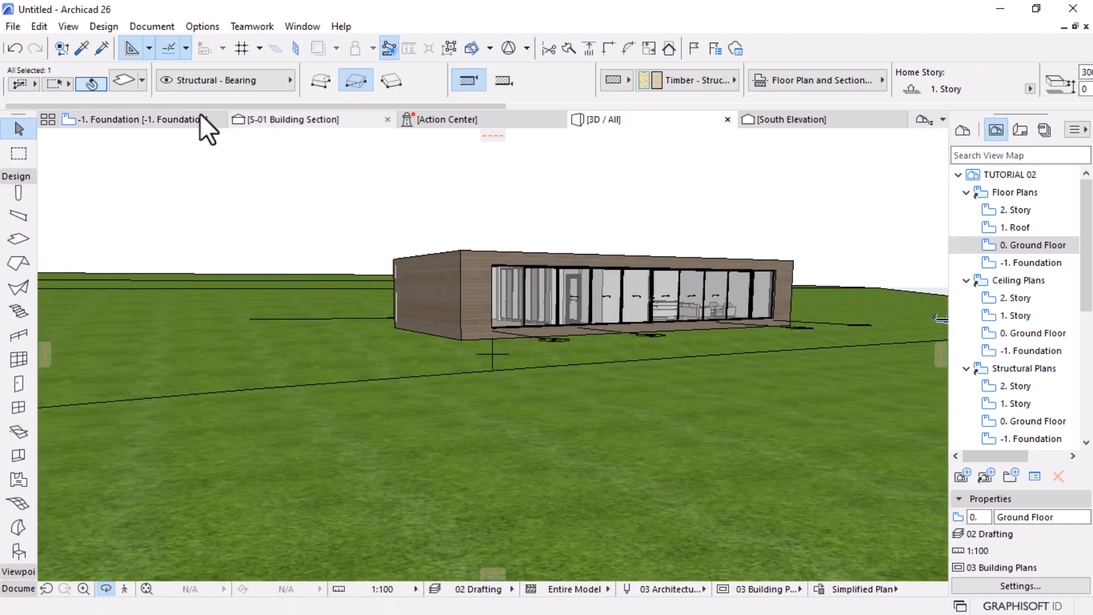
Move the S-01 section line on the Foundation plan onto grid line A so it cuts through the beam
click(153, 119)
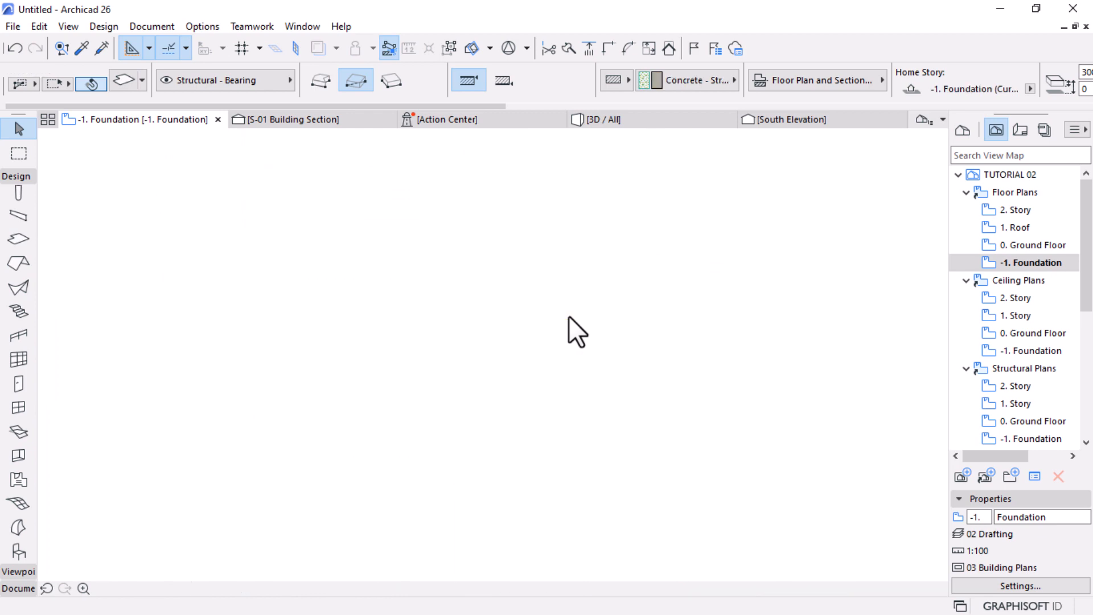
scroll(621, 376, down, 2)
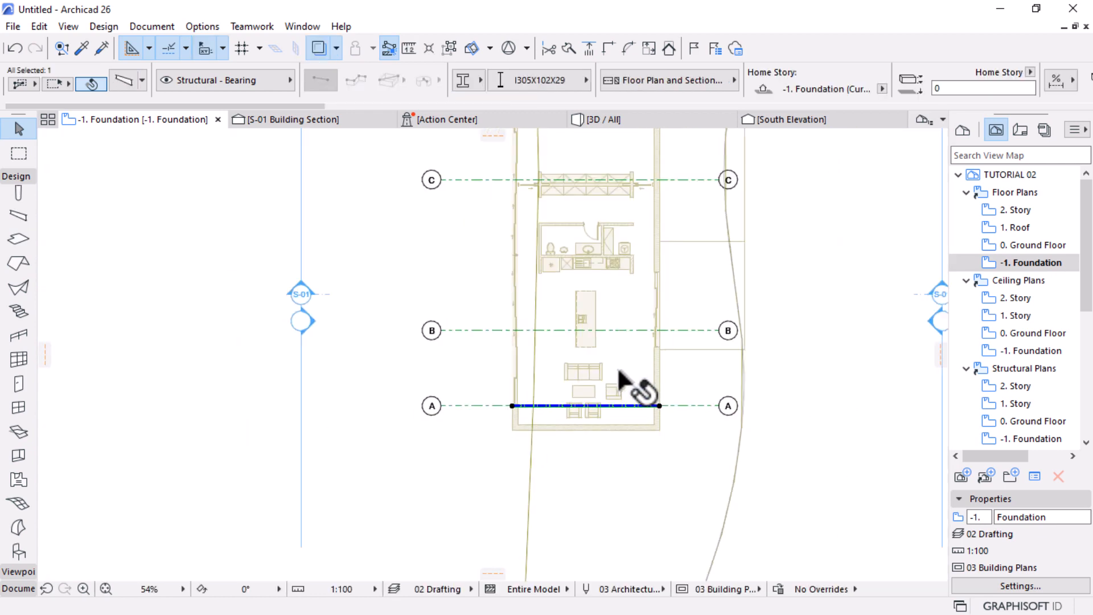
scroll(620, 373, down, 3)
key(Escape)
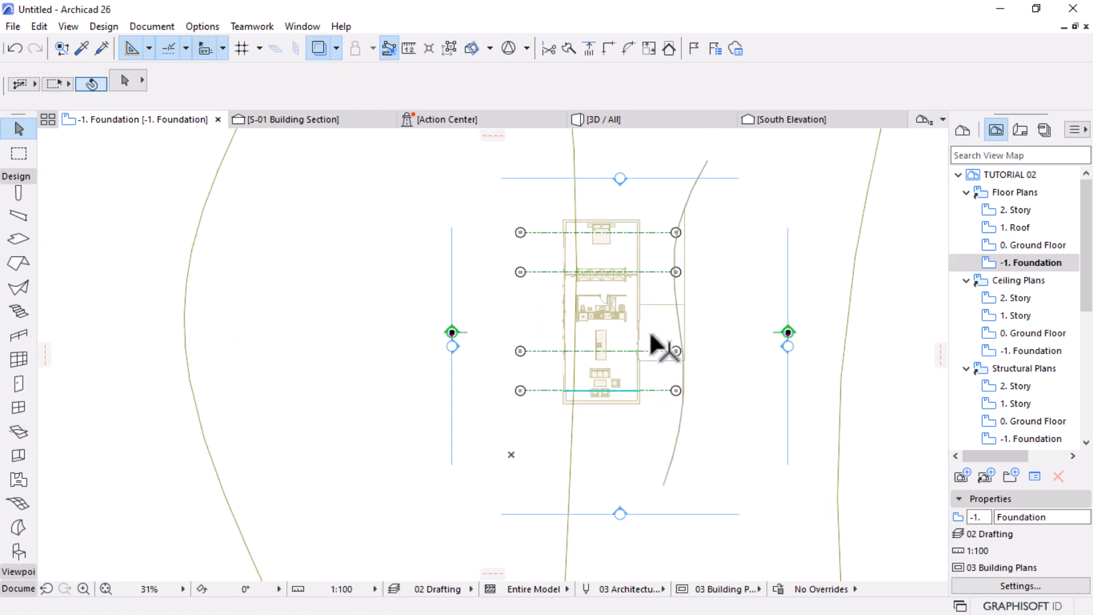
key(ctrl+d)
click(727, 332)
scroll(633, 396, up, 5)
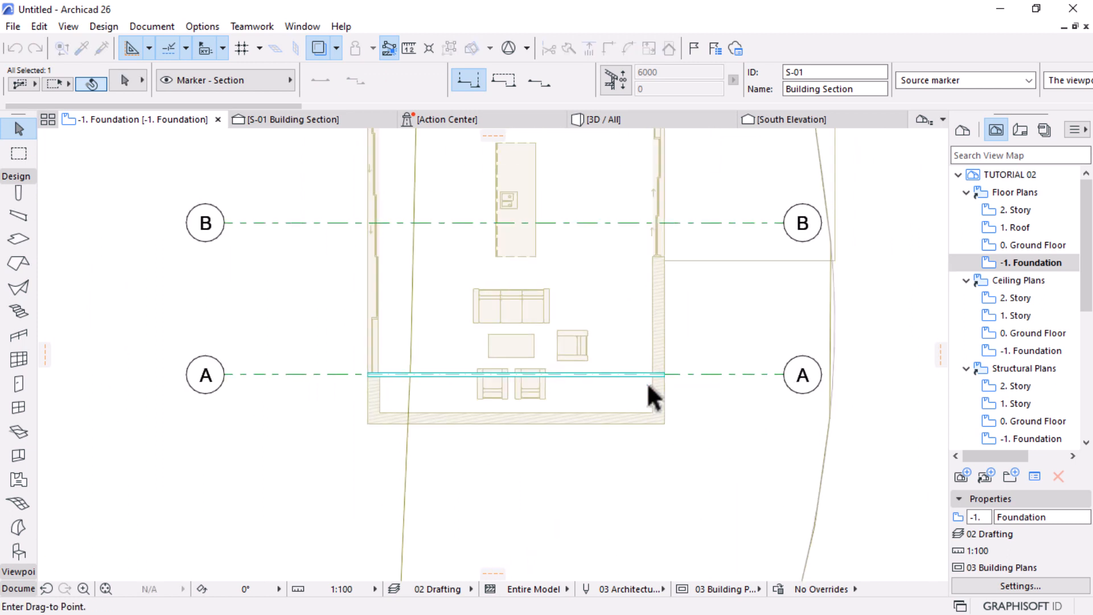
scroll(649, 385, up, 4)
click(691, 349)
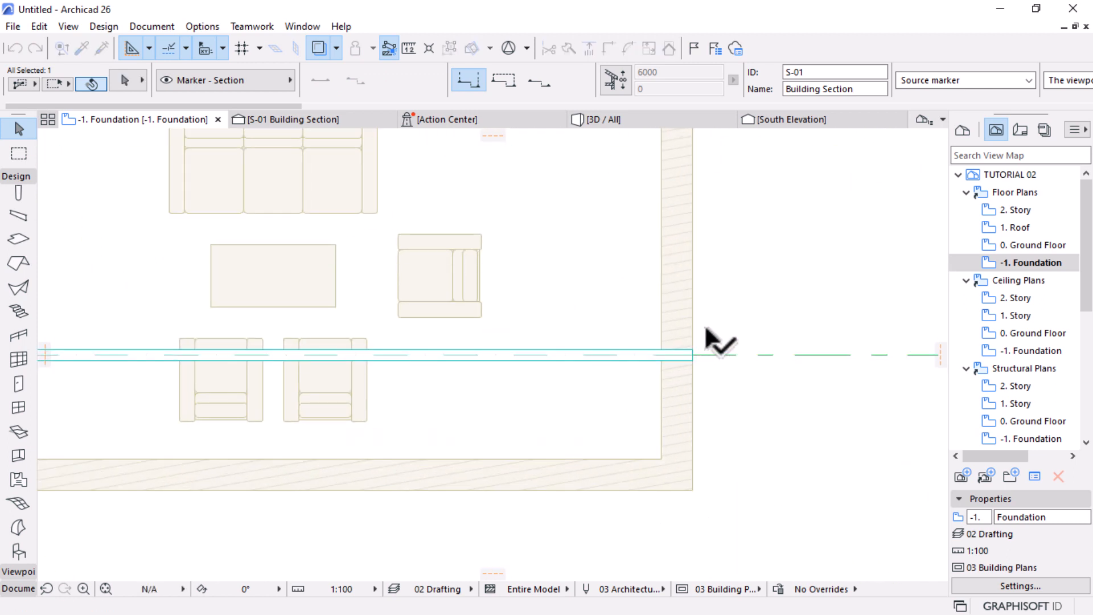
Raise the beam 1260 mm in the S-01 section so its left end meets the terrain surface
click(316, 119)
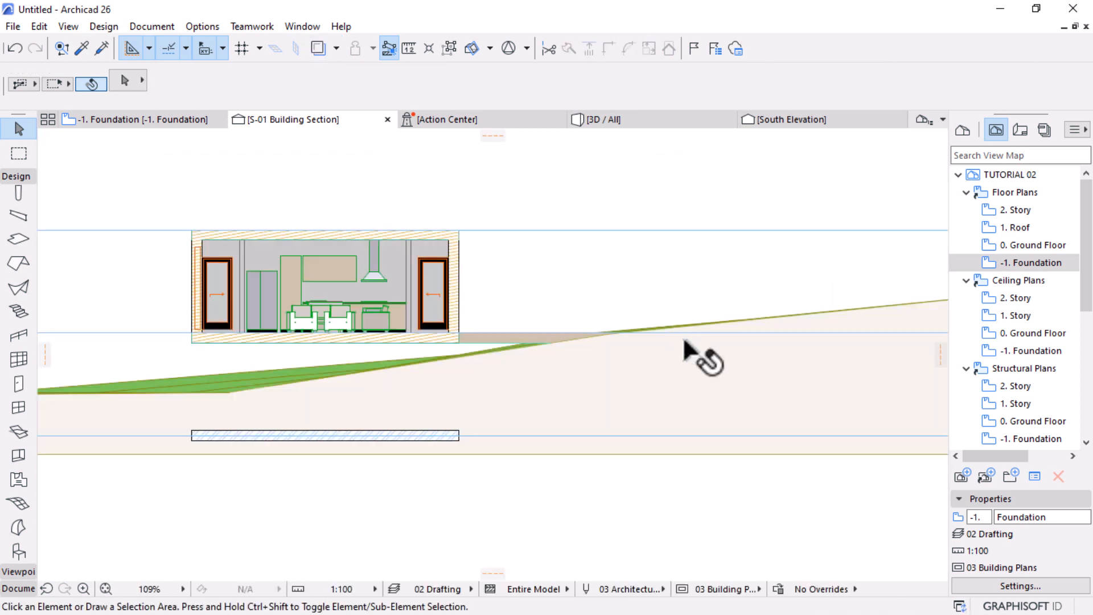
scroll(695, 359, down, 2)
scroll(452, 403, up, 2)
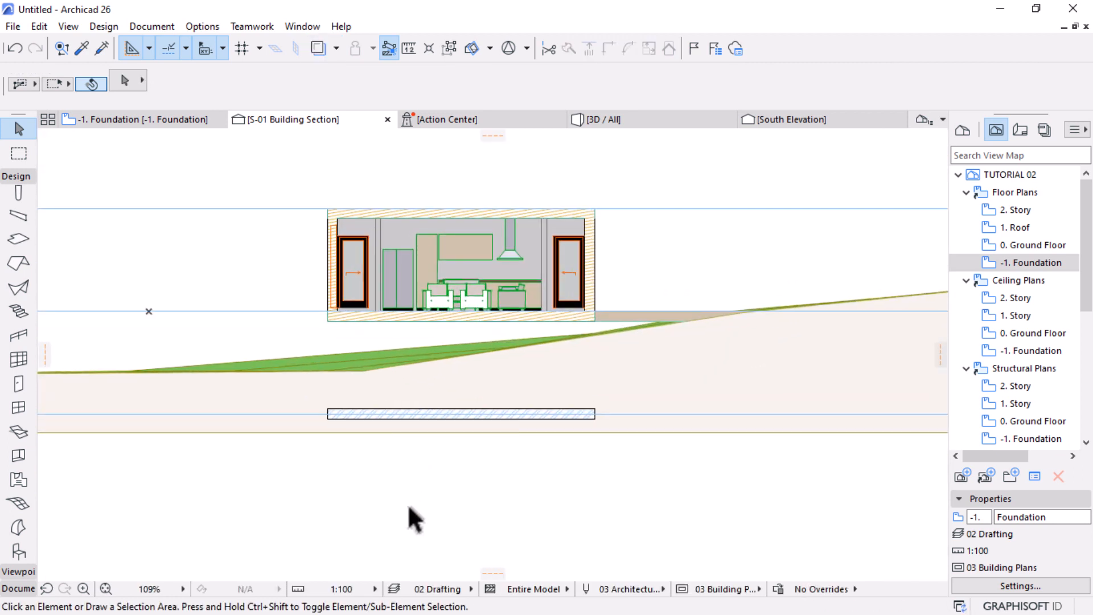
click(596, 418)
scroll(327, 421, up, 3)
key(ctrl+d)
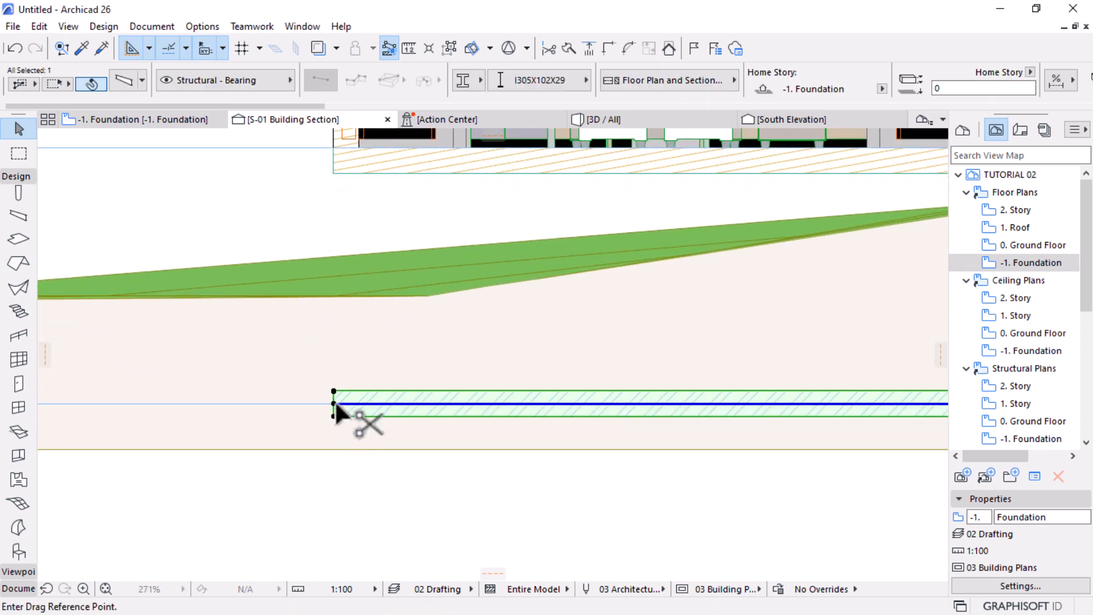
click(334, 401)
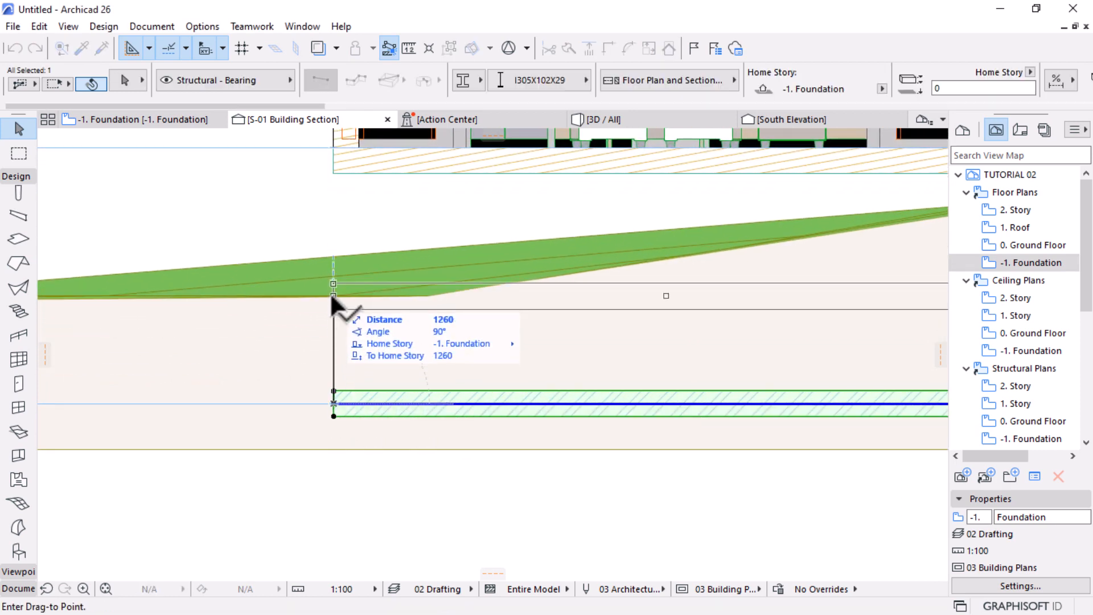
click(333, 296)
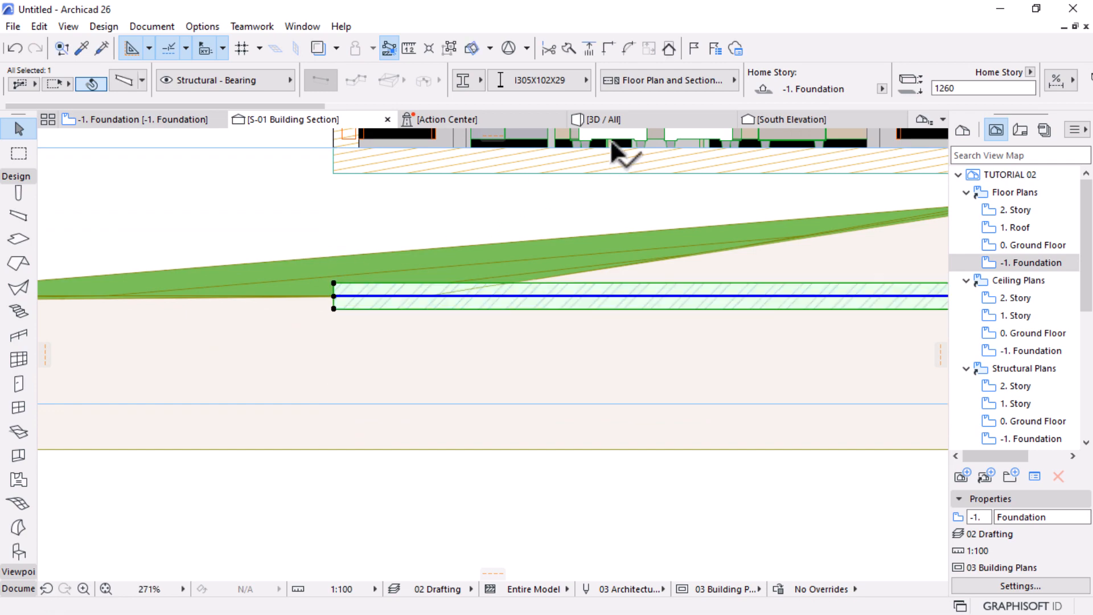
Examine in the 3D view how the raised beam sits against the terrain and the house
click(699, 117)
click(672, 310)
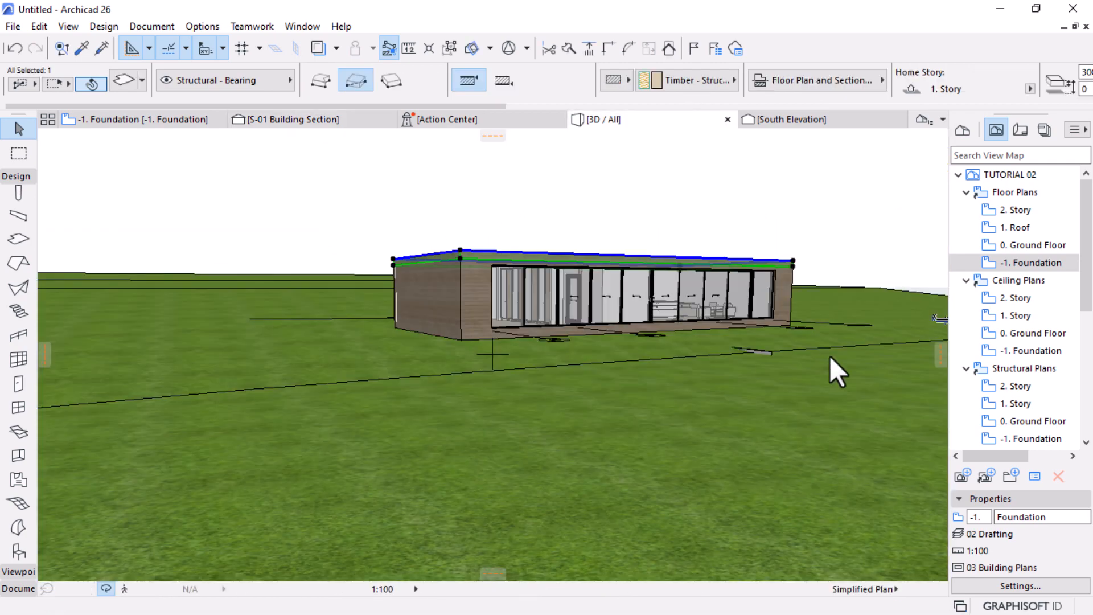
scroll(837, 353, up, 5)
scroll(841, 333, up, 10)
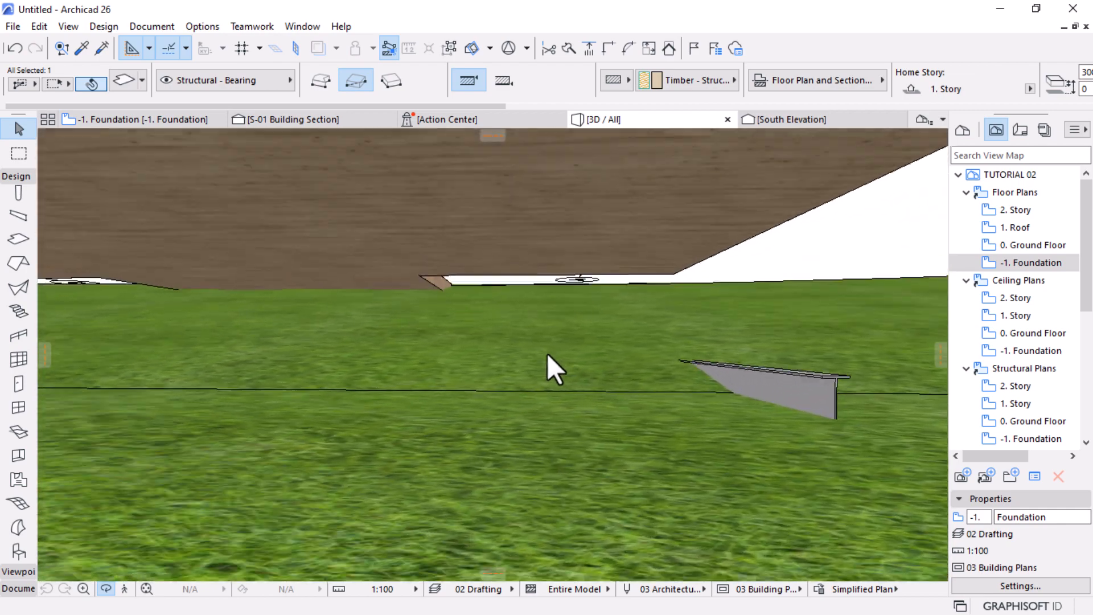
scroll(436, 356, down, 5)
shift+middle_drag(821, 425, 470, 425)
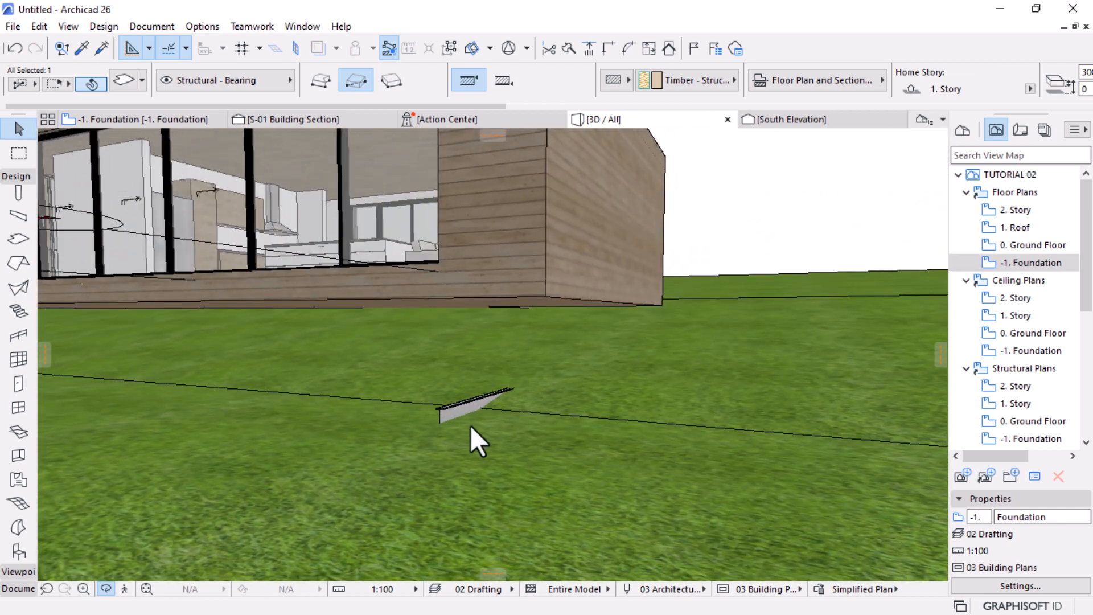
scroll(471, 425, up, 3)
scroll(478, 405, down, 4)
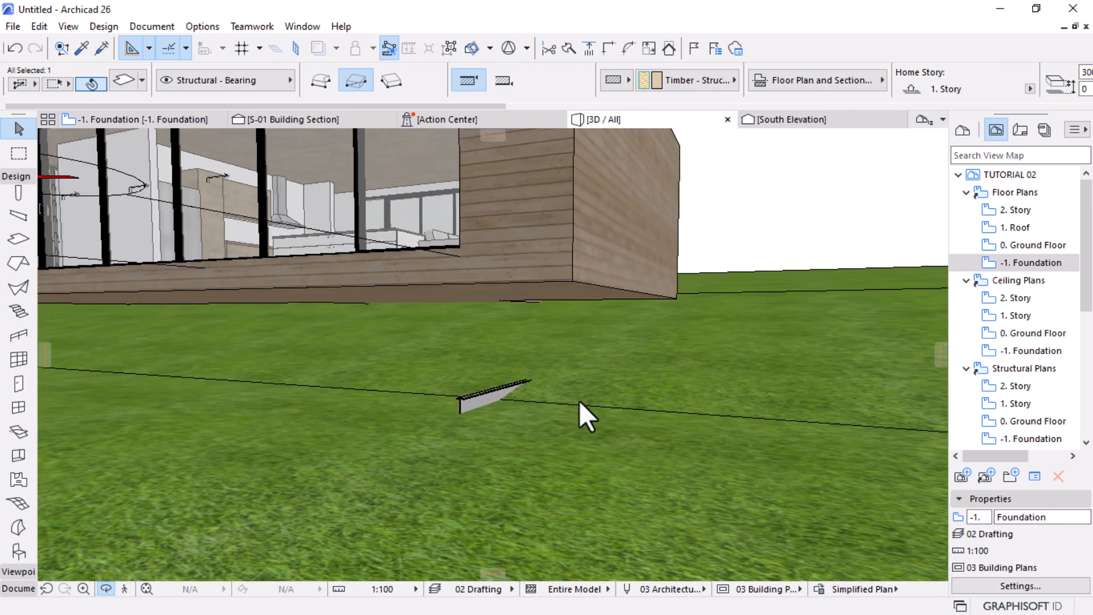
shift+middle_drag(616, 383, 401, 427)
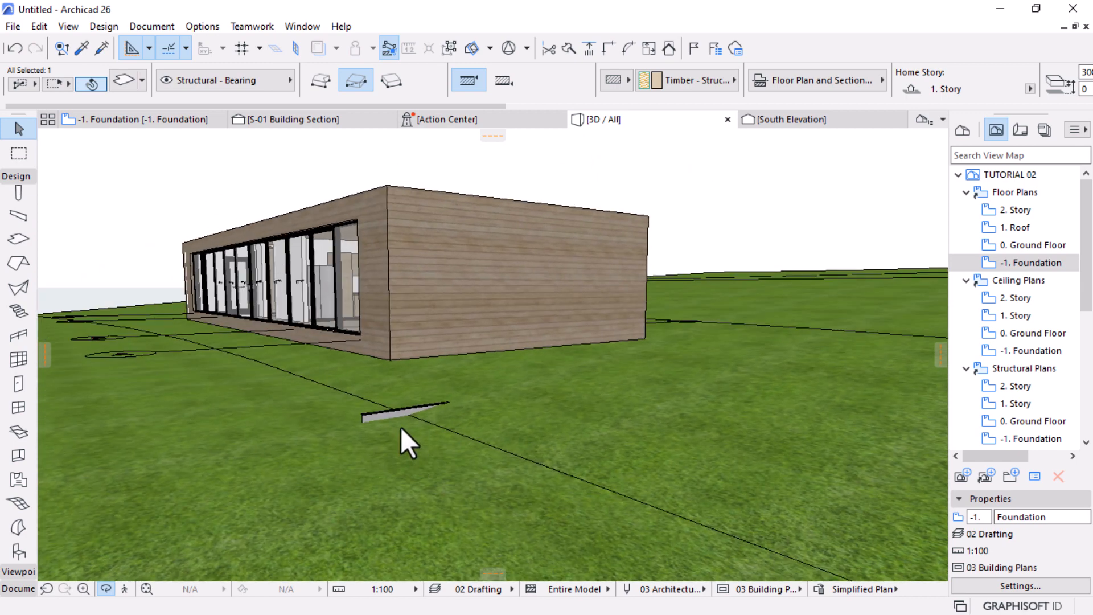
scroll(400, 426, up, 3)
Change the selected beam from level to slanted in its settings, keeping the slant angle at 0,00°
click(363, 411)
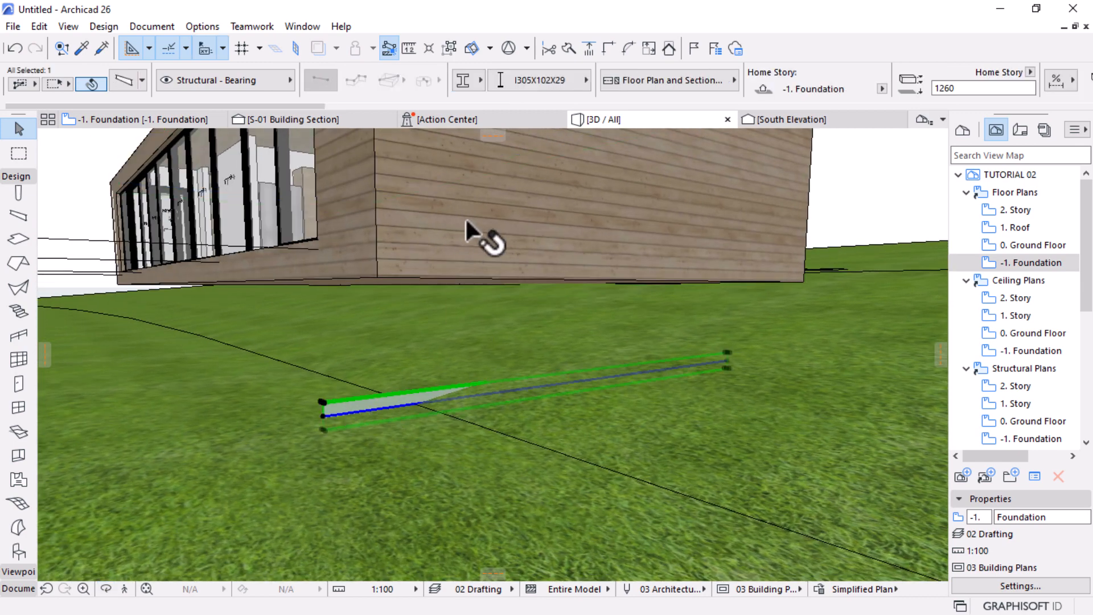
click(122, 81)
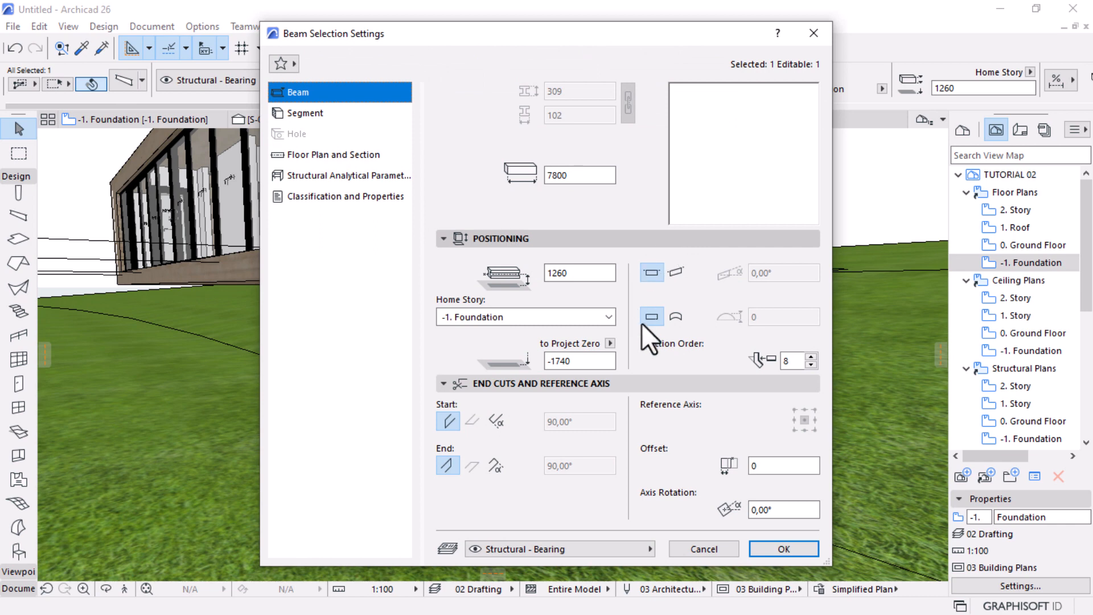
click(672, 276)
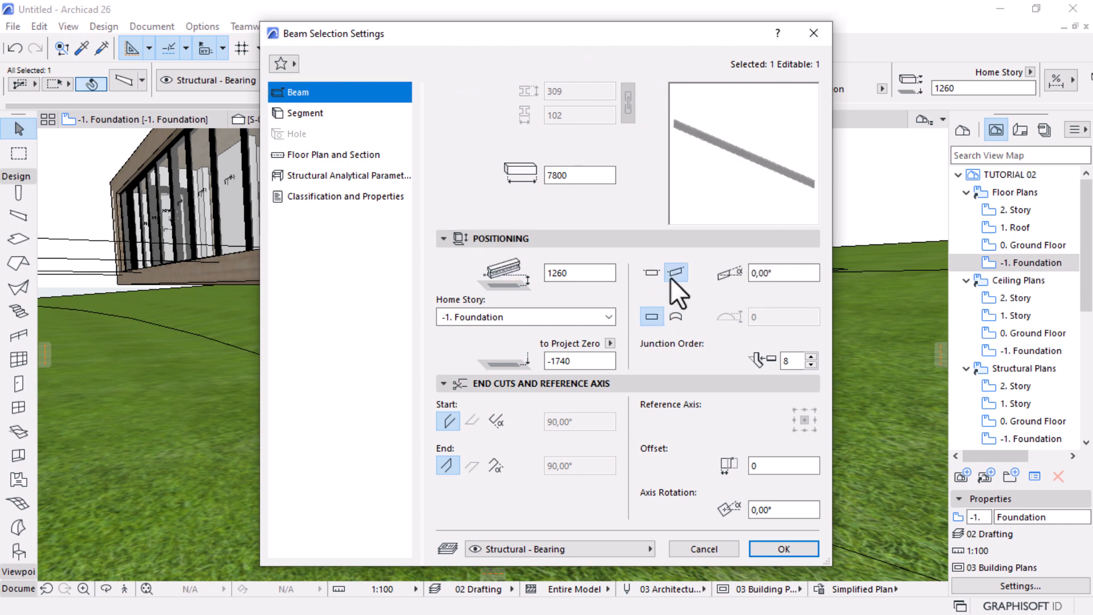
click(806, 274)
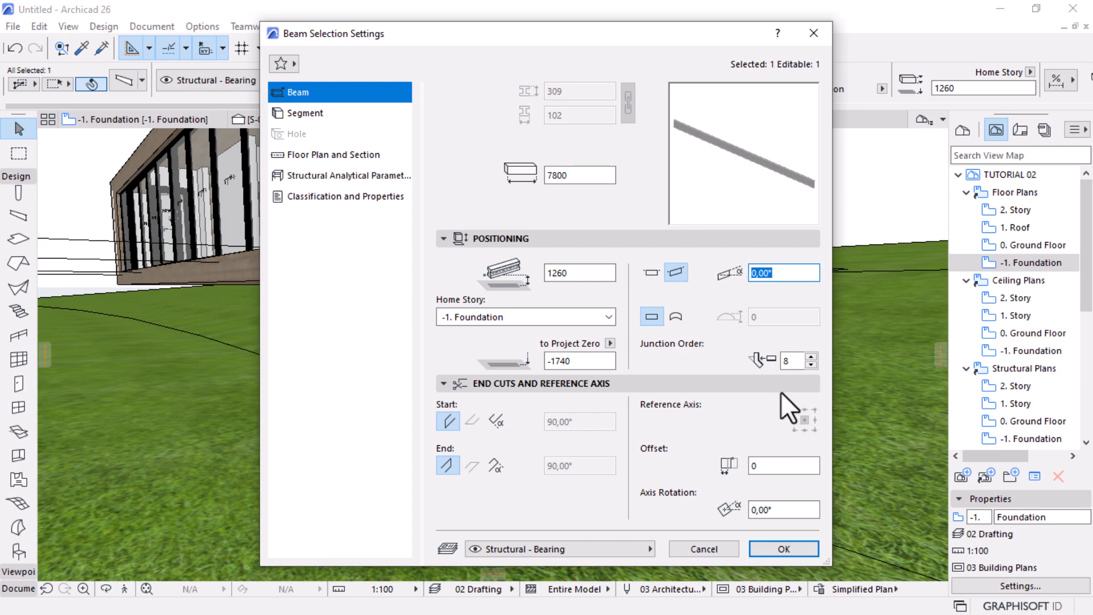
click(777, 552)
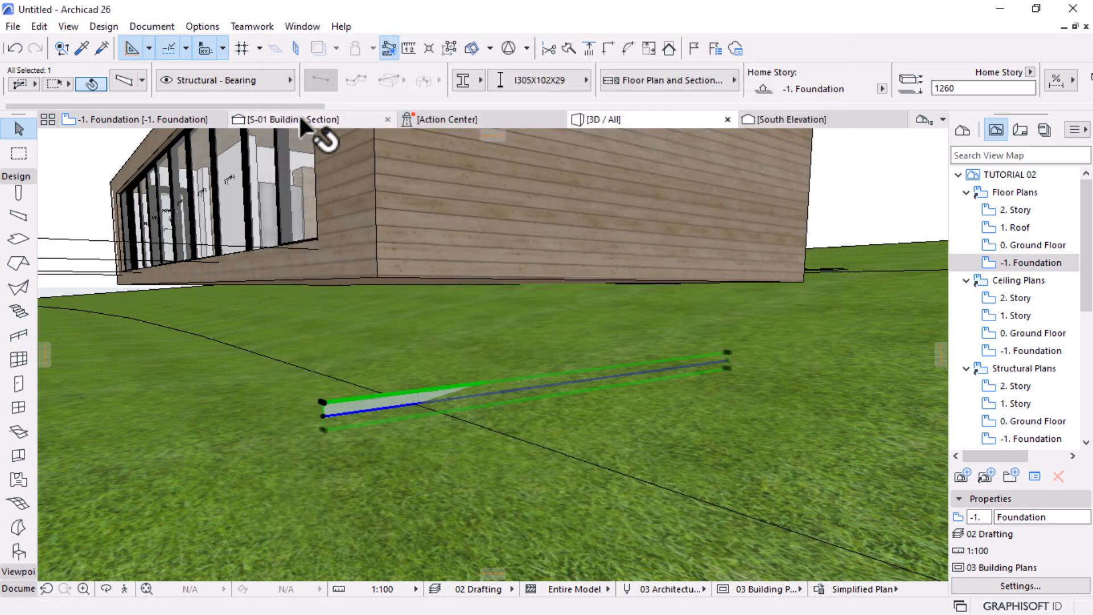
Slant the beam in the S-01 section by stretching its uphill end up about 1028 mm to the terrain surface
click(299, 118)
key(Escape)
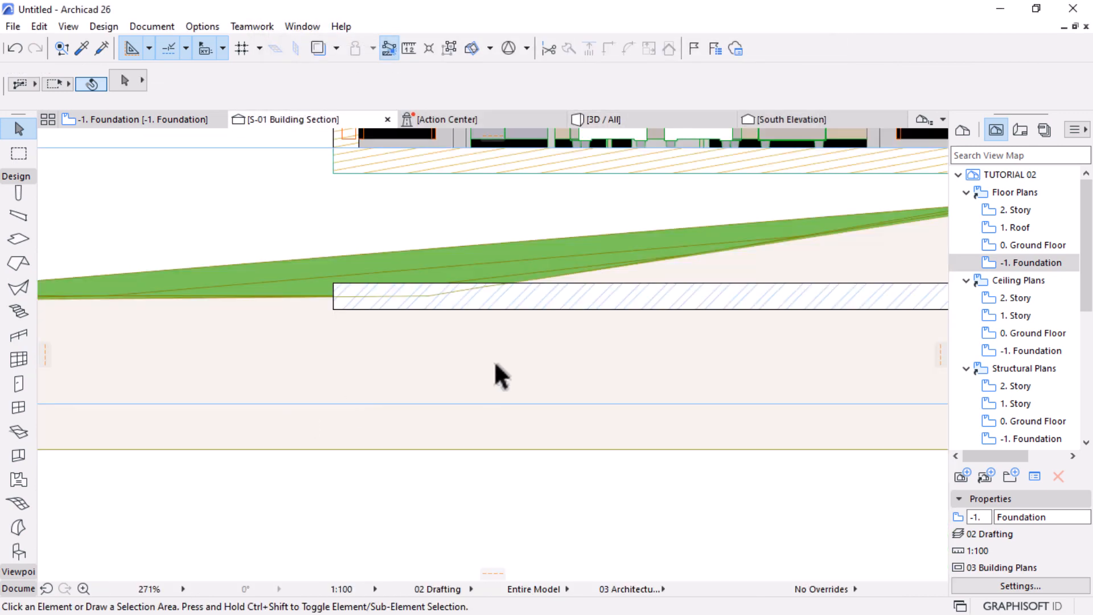
scroll(499, 362, down, 4)
click(561, 335)
click(740, 326)
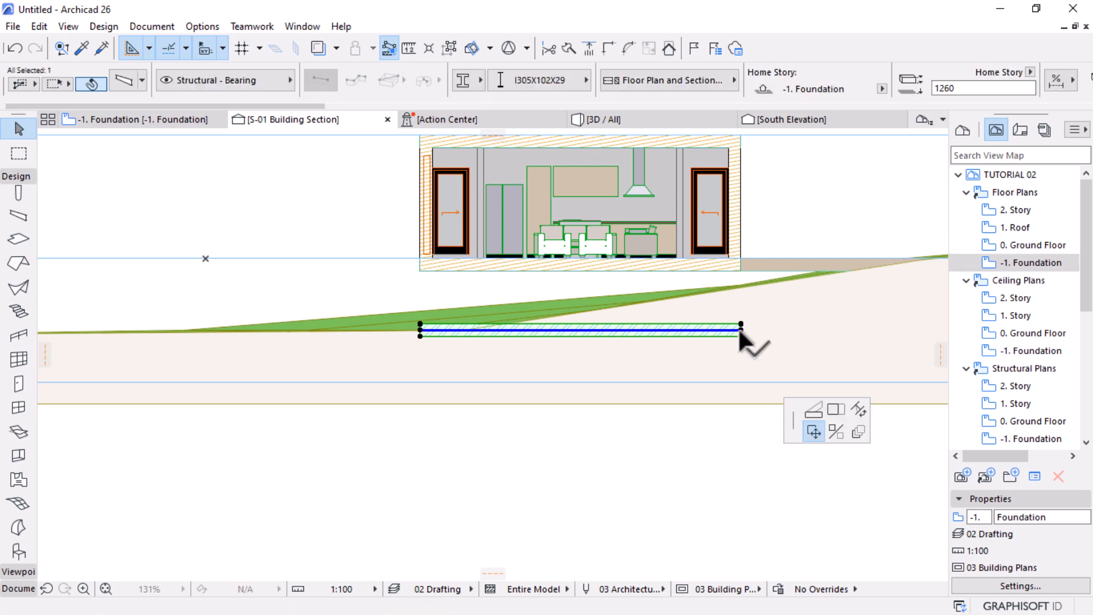
click(803, 292)
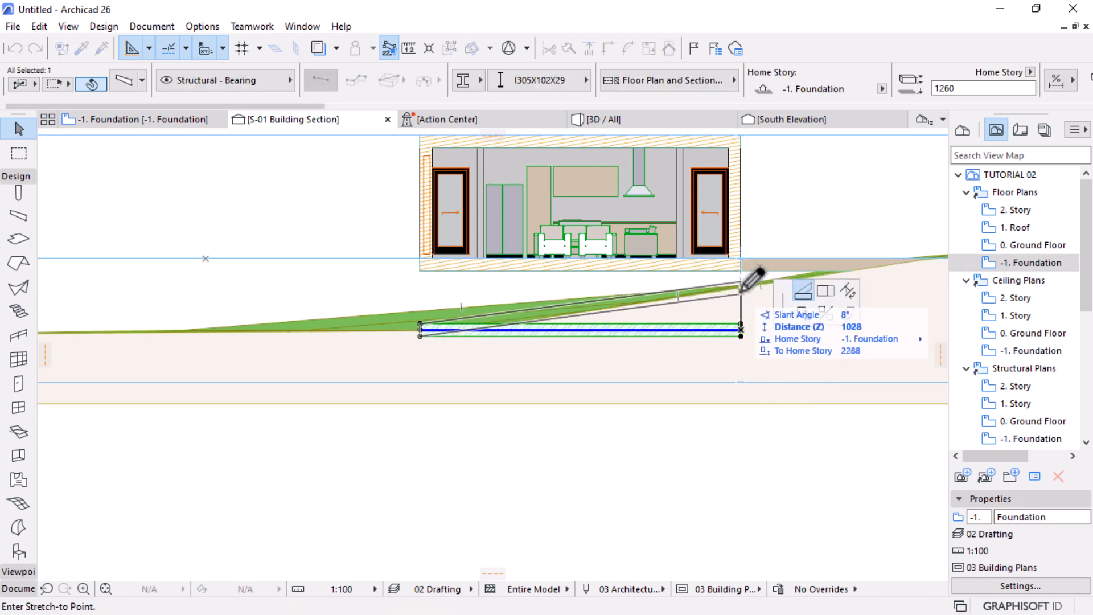
click(741, 289)
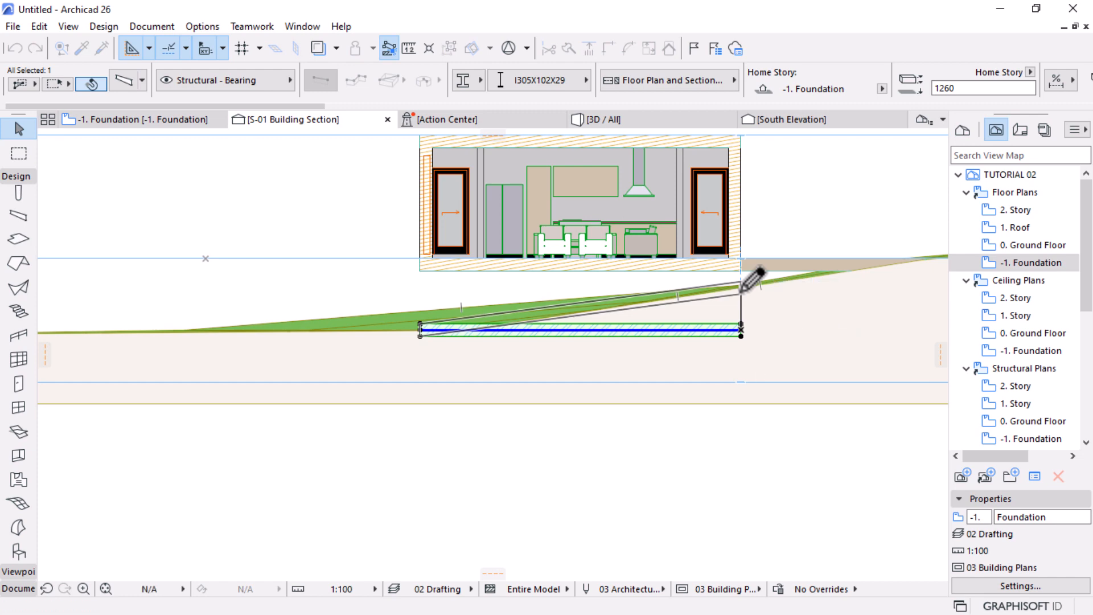
Change the slanted beam's profile to I203X133X25 and check it from the side in the 3D view
click(649, 119)
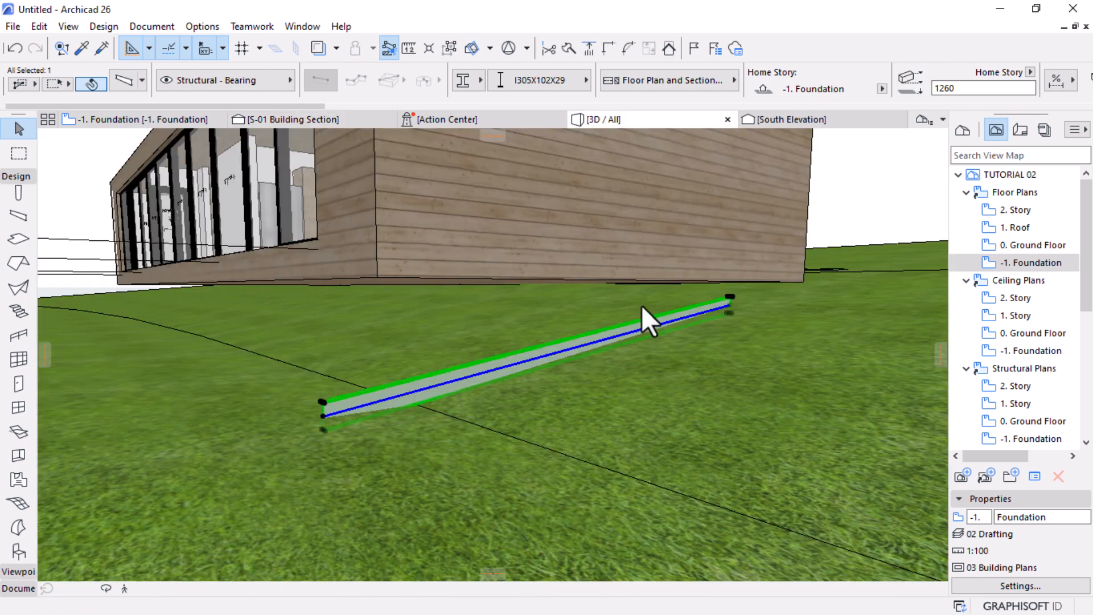
shift+middle_drag(684, 399, 574, 425)
scroll(586, 424, up, 5)
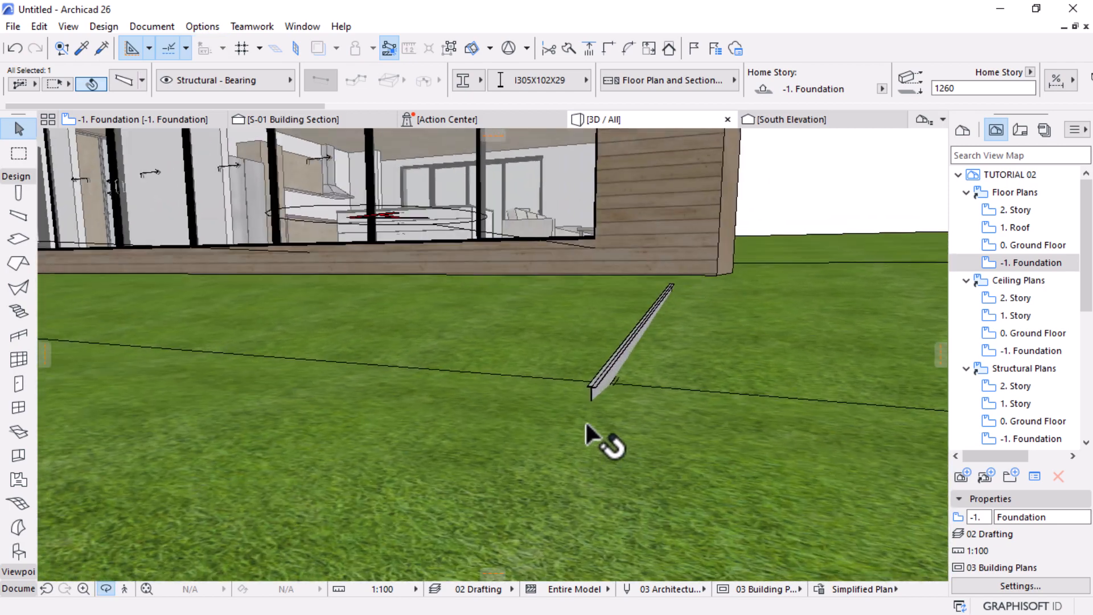
click(607, 372)
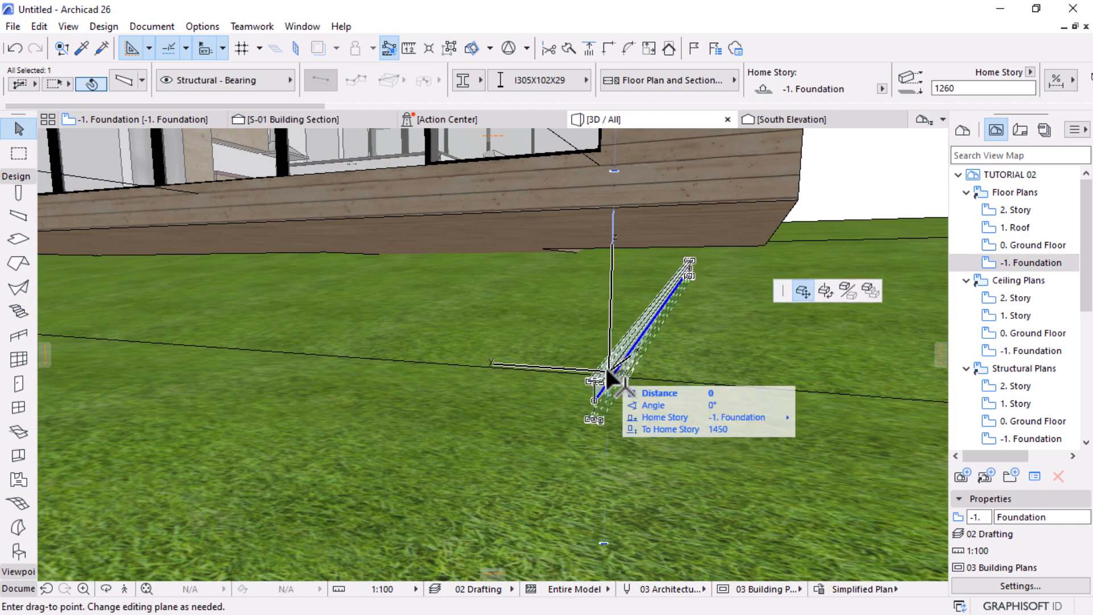
key(Escape)
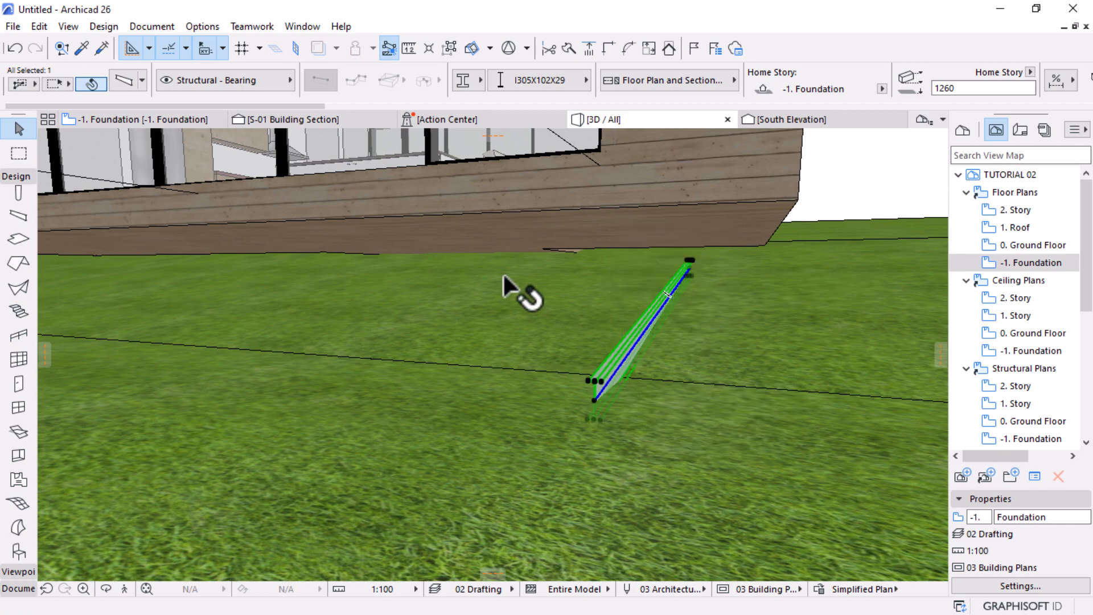
click(563, 88)
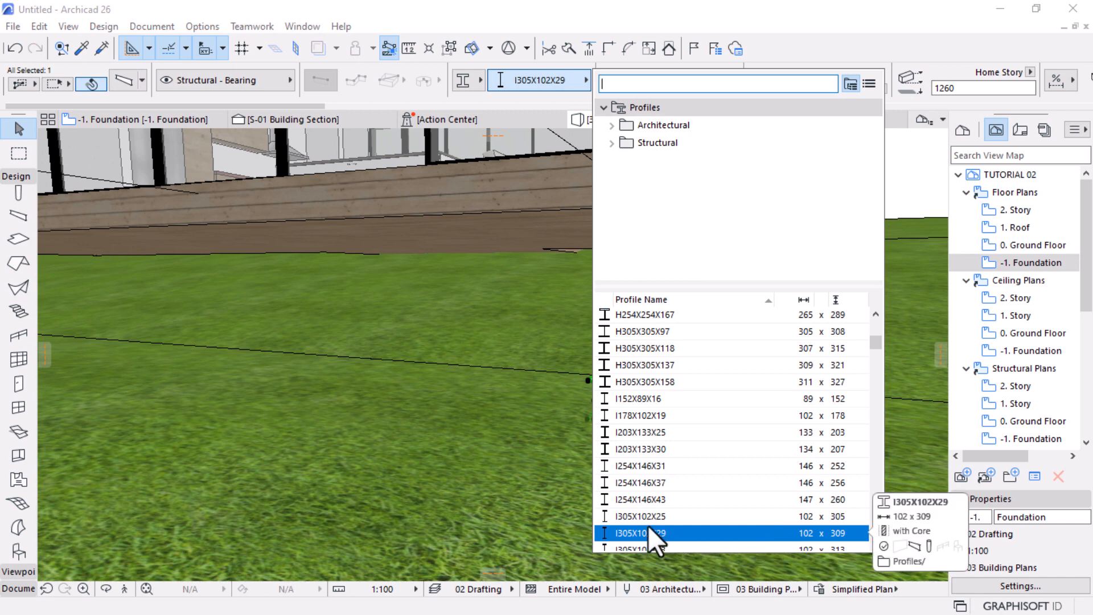
scroll(648, 527, down, 1)
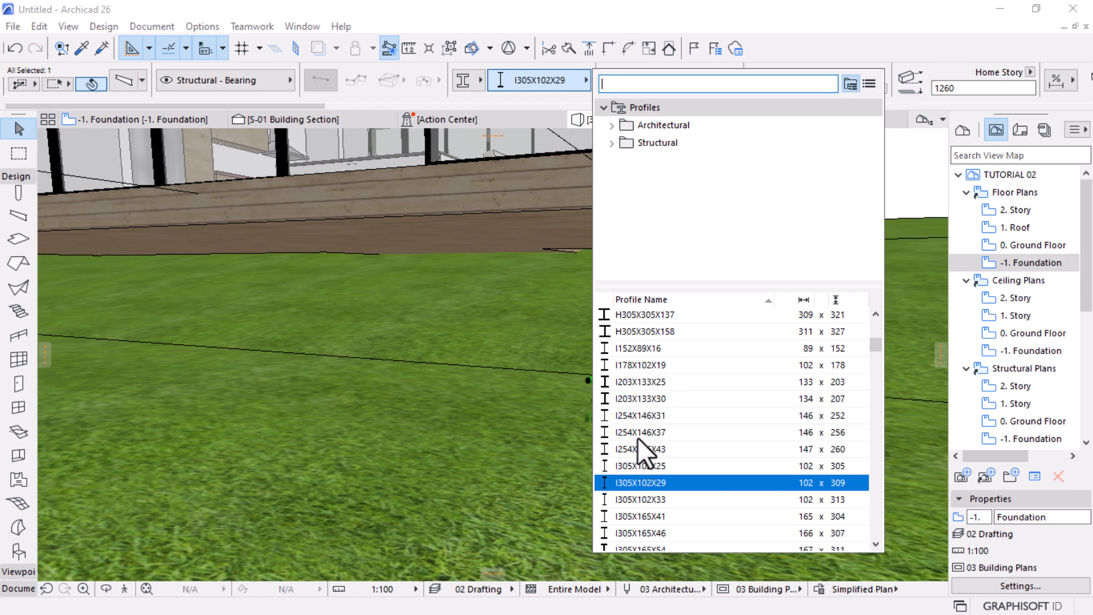
click(644, 381)
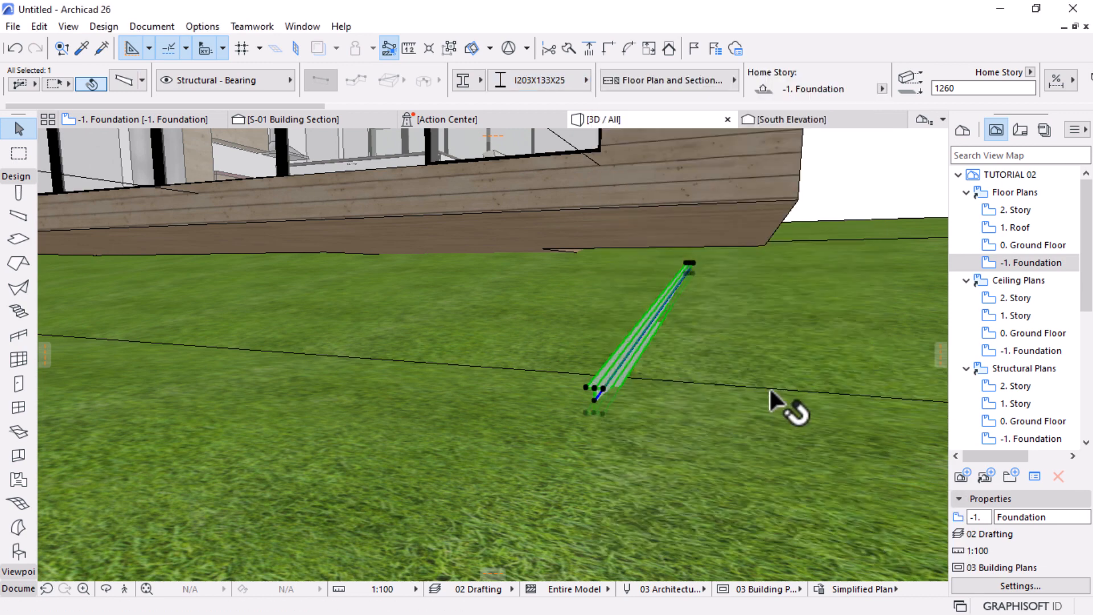
shift+middle_drag(629, 402, 684, 402)
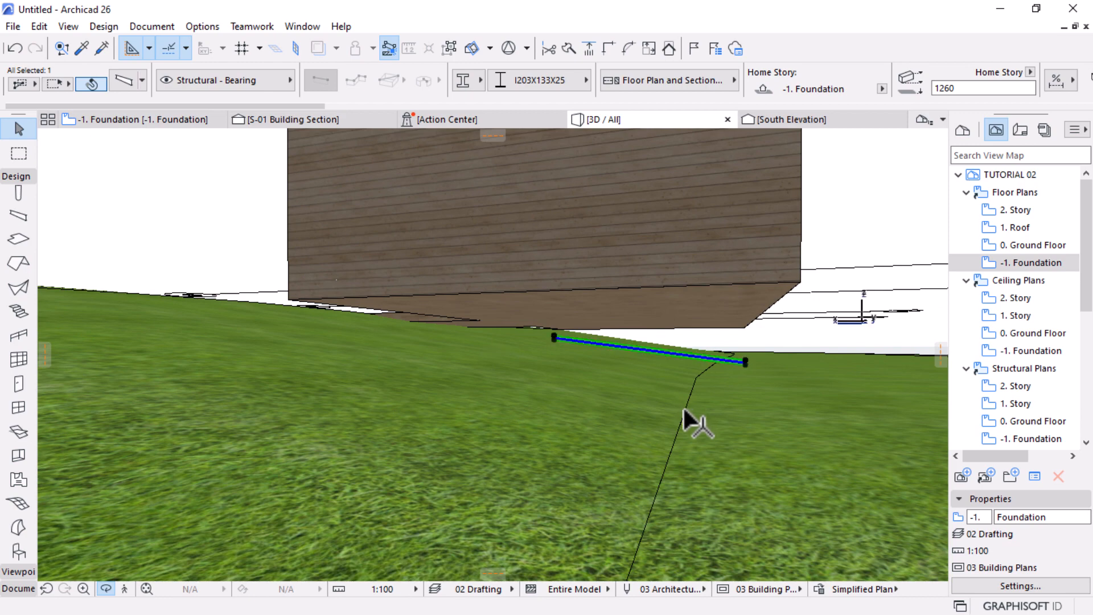
Set the mesh point height of the terrain contour near grid A in the foundation plan, trying -800 before settling on -1000, applied to all
click(690, 396)
scroll(503, 385, down, 5)
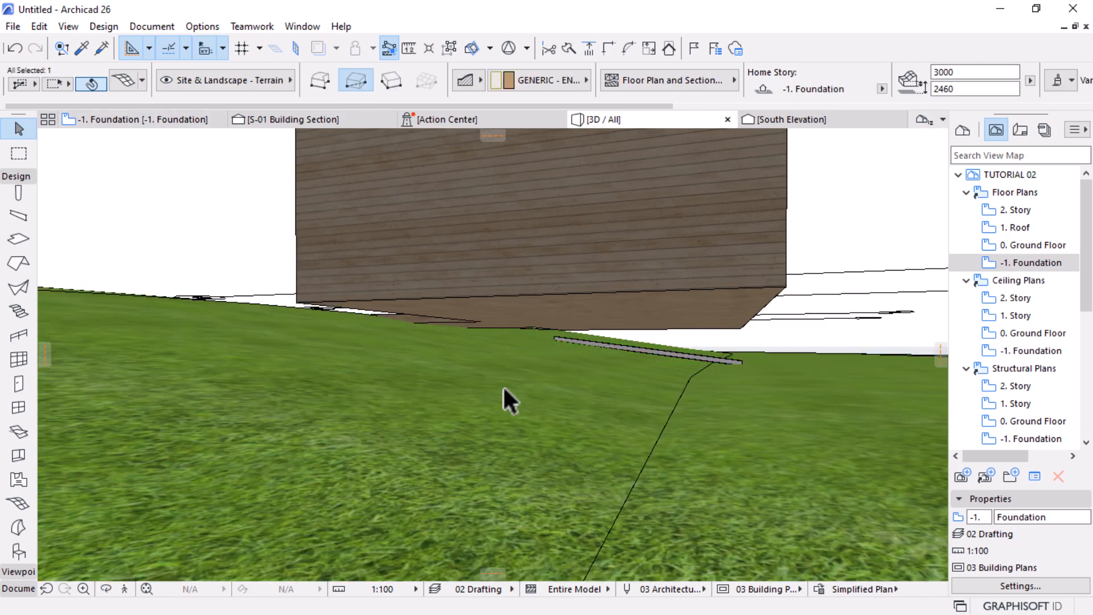
click(170, 122)
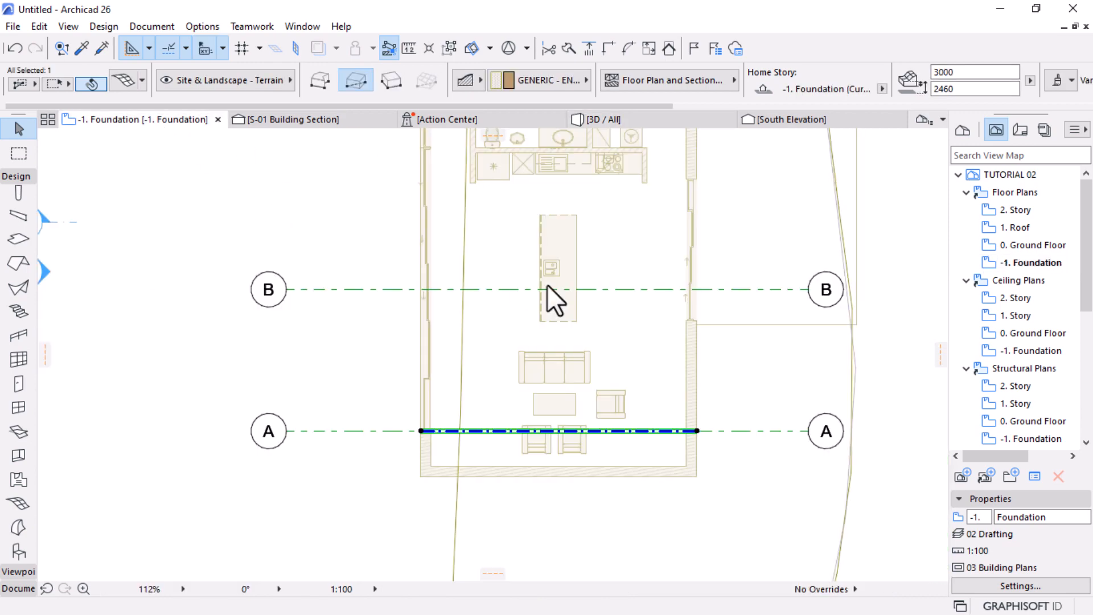
scroll(548, 284, up, 5)
click(702, 355)
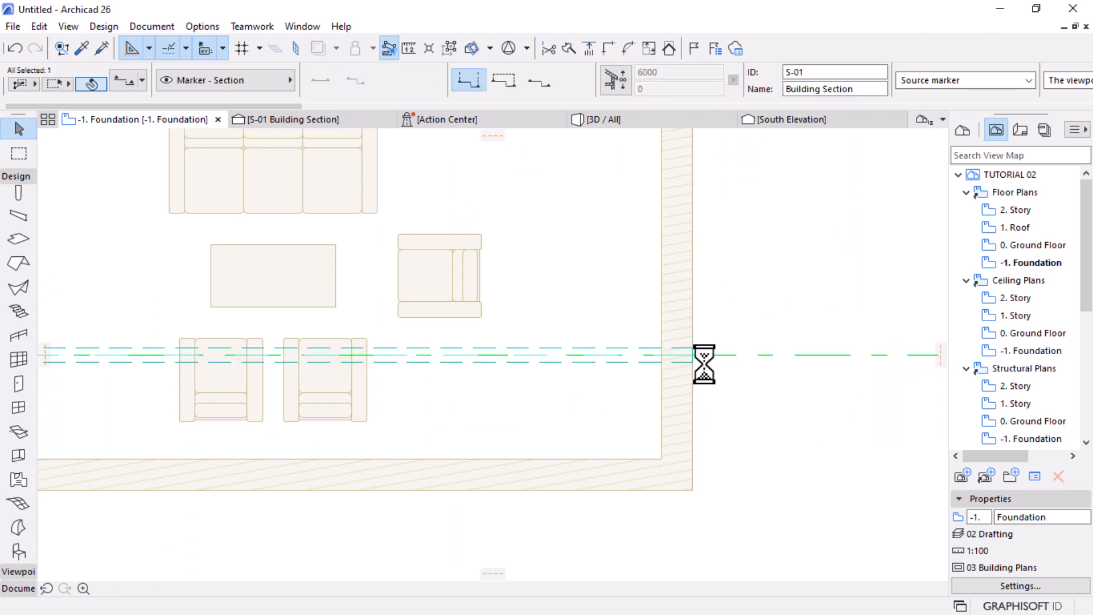
scroll(647, 383, down, 8)
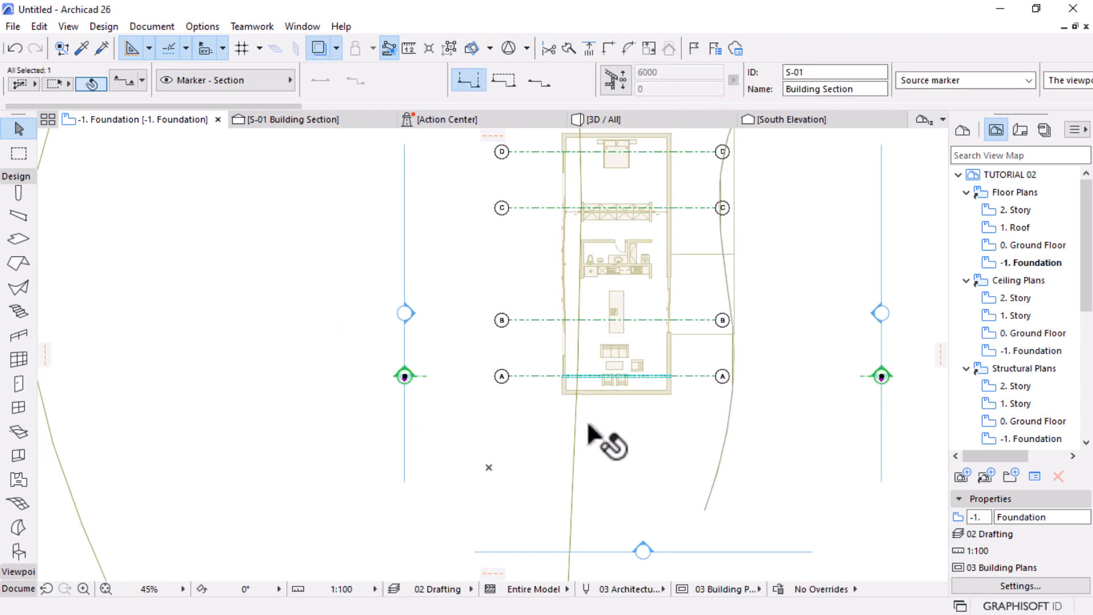
click(578, 370)
click(578, 371)
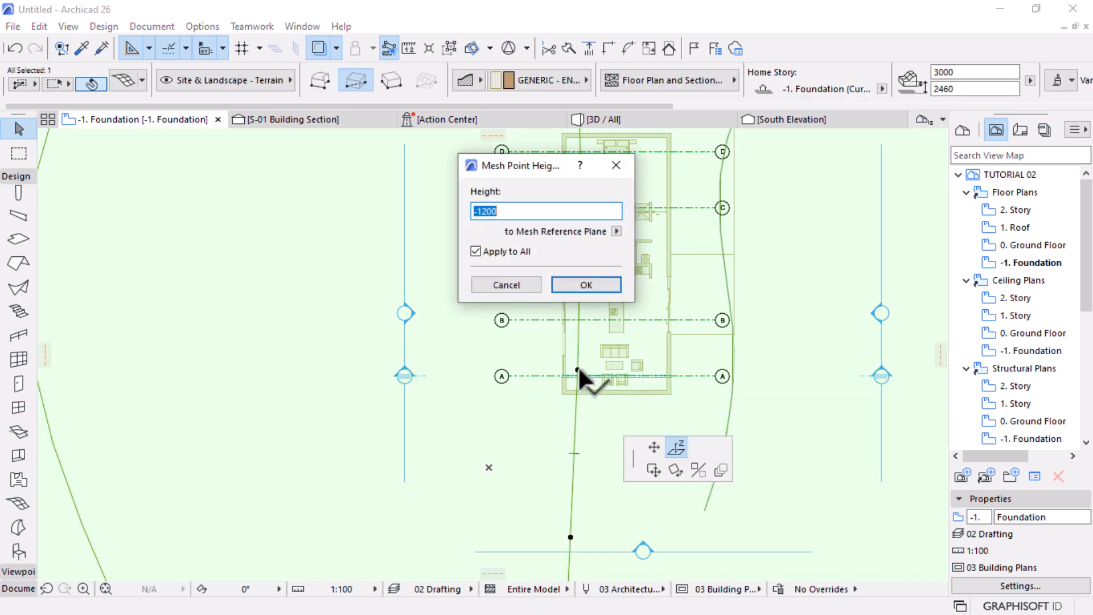
click(495, 213)
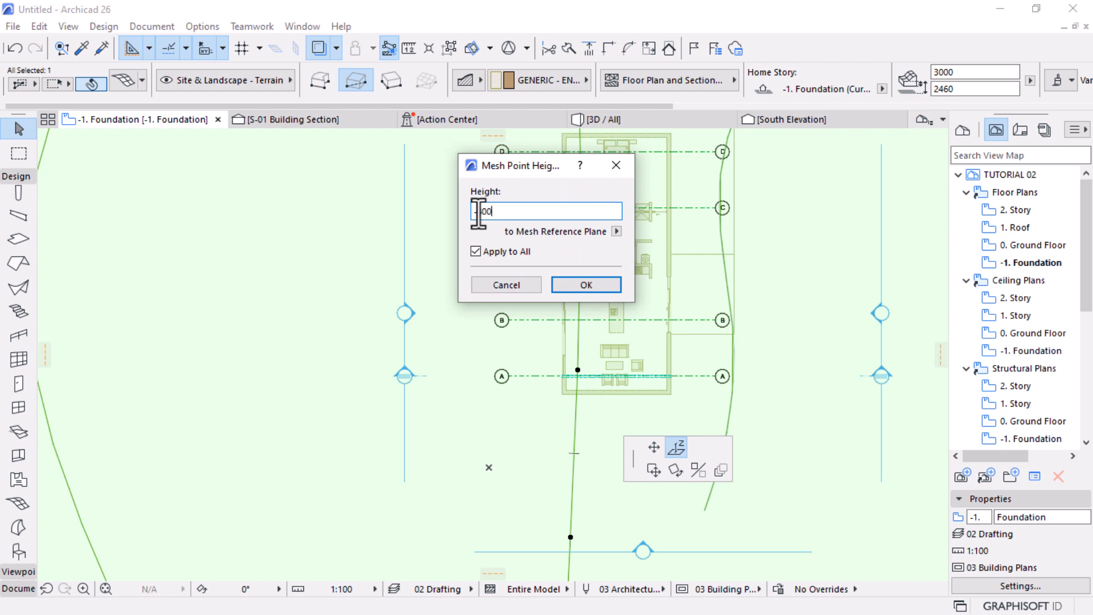
key(Return)
click(576, 365)
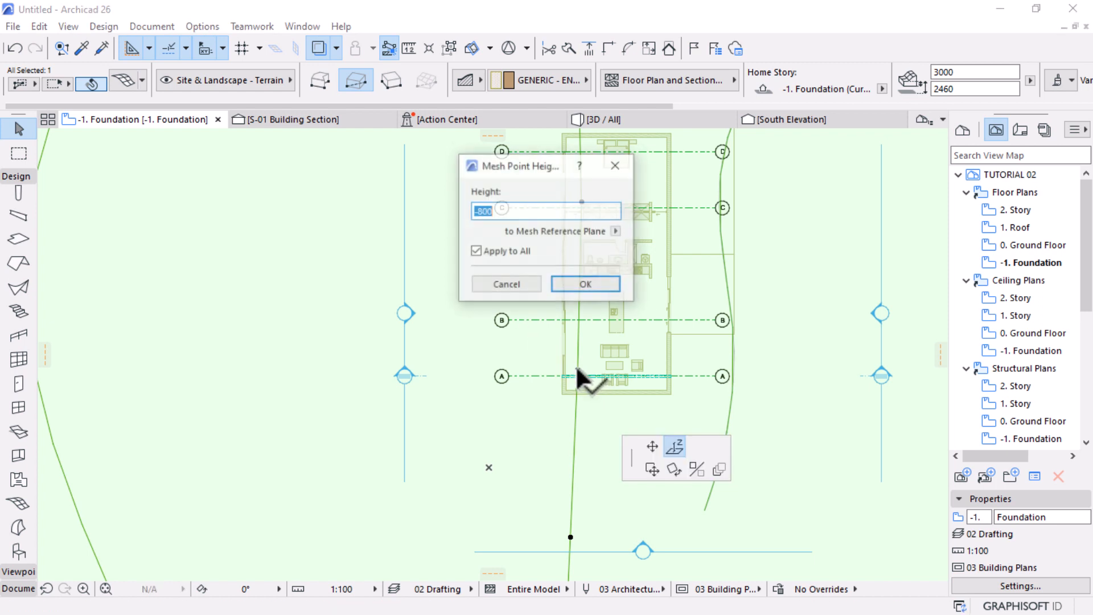
click(480, 208)
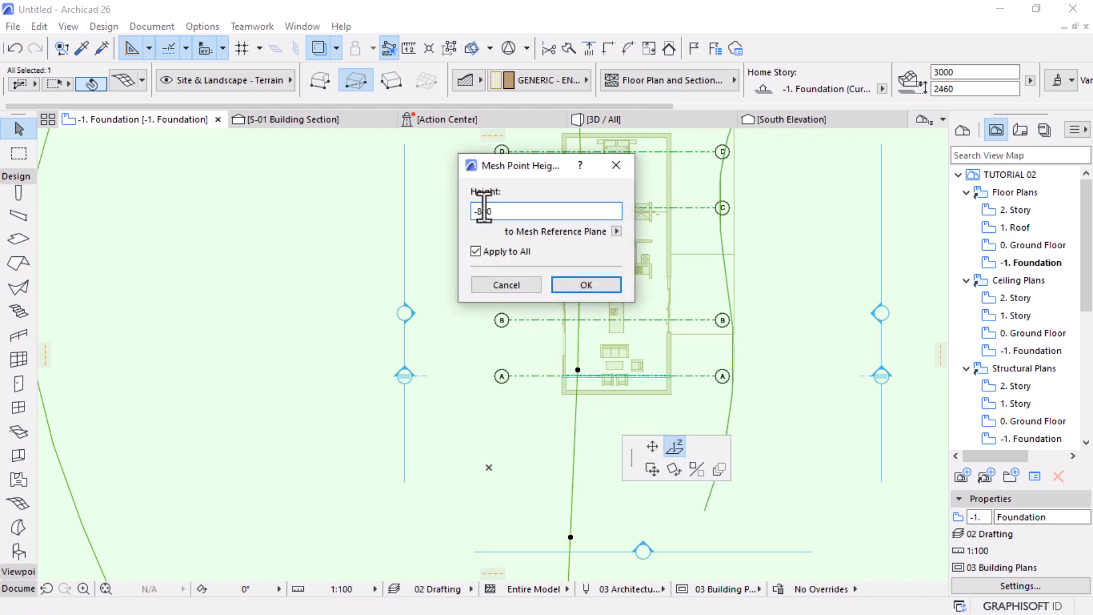
text(1000)
key(Return)
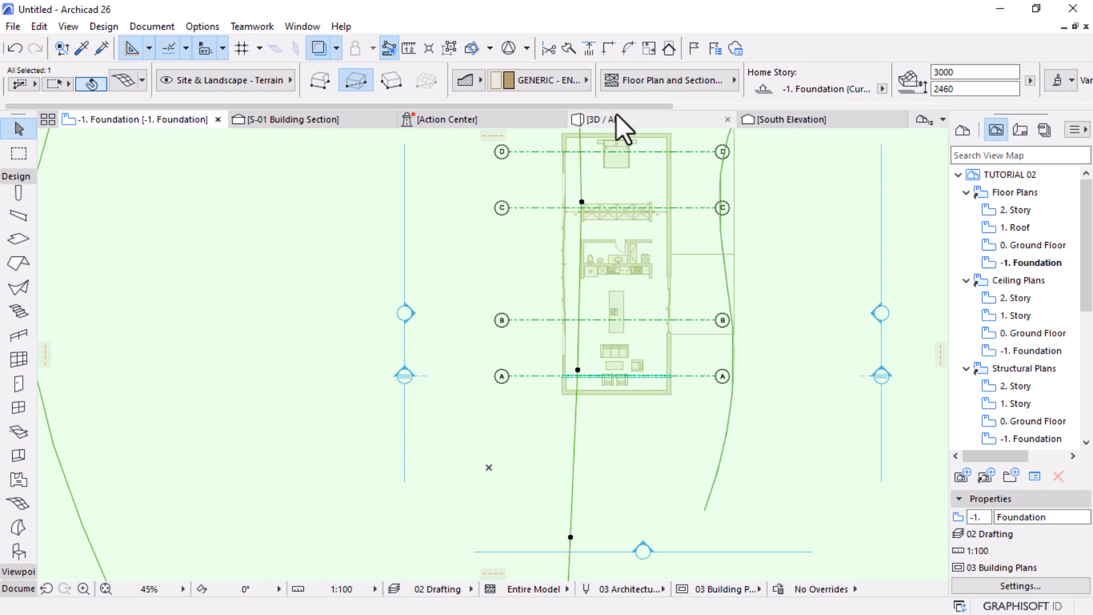
Check the beam against the terrain in 3D and lower it in the S-01 section to 660 mm above its home story
click(615, 115)
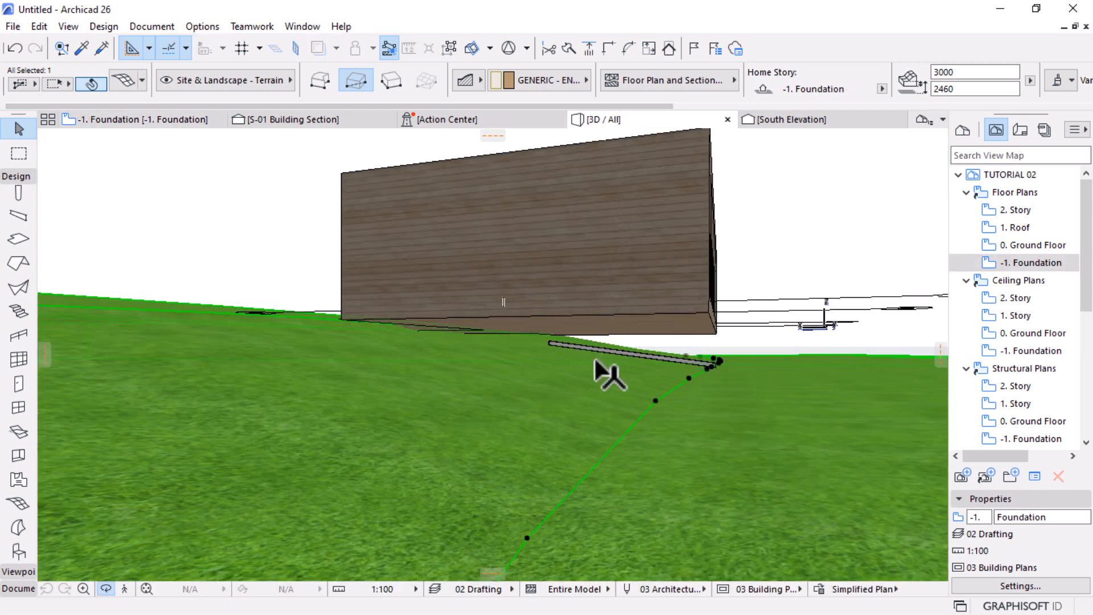
shift+middle_drag(605, 371, 501, 308)
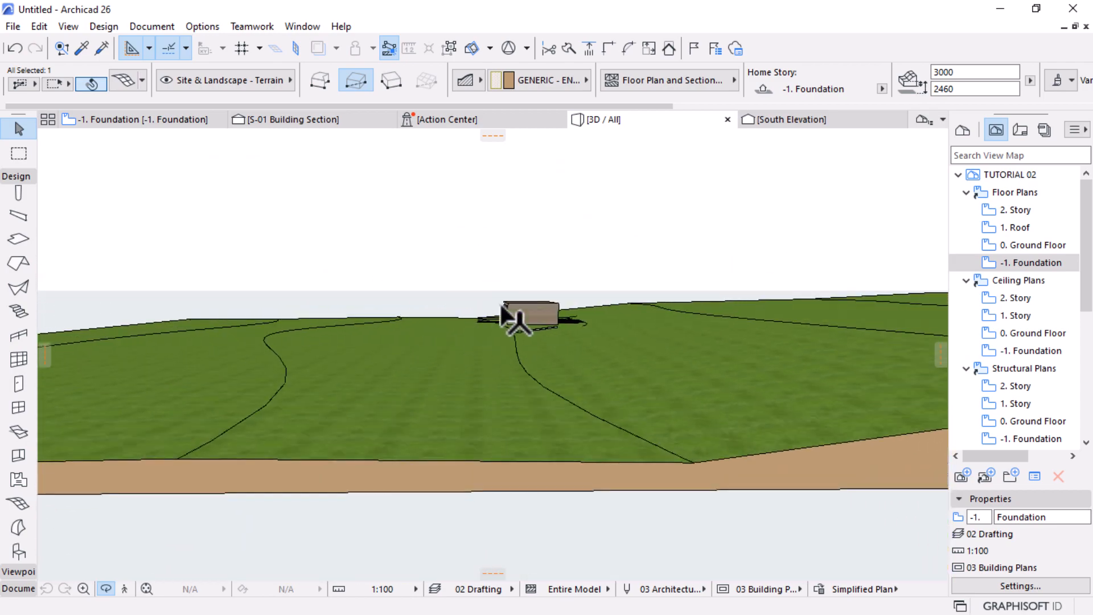
scroll(460, 319, up, 10)
scroll(541, 359, up, 10)
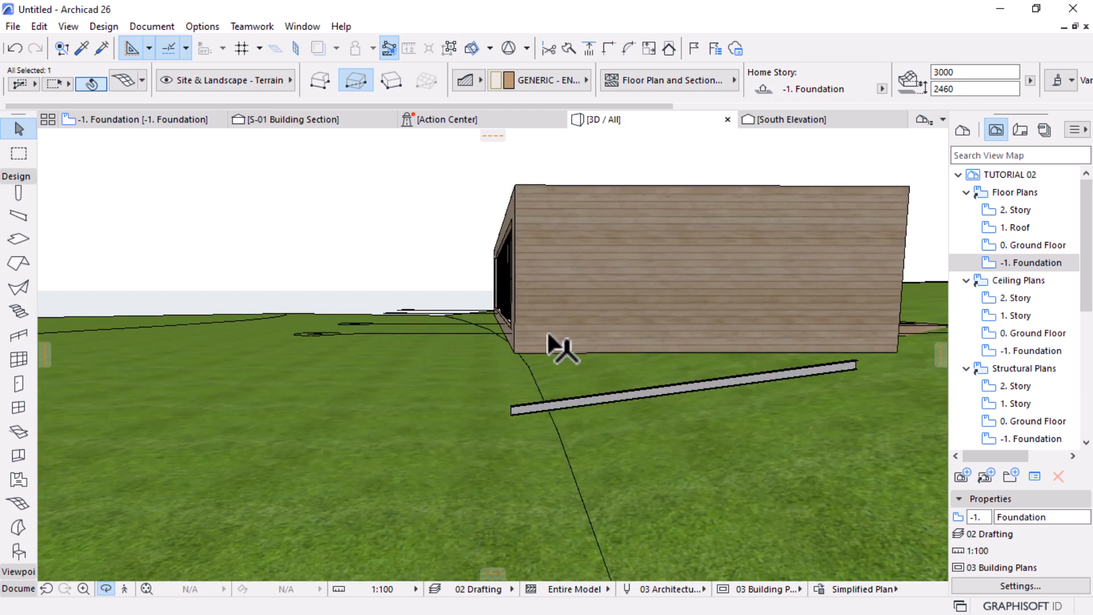
click(293, 119)
scroll(433, 331, up, 3)
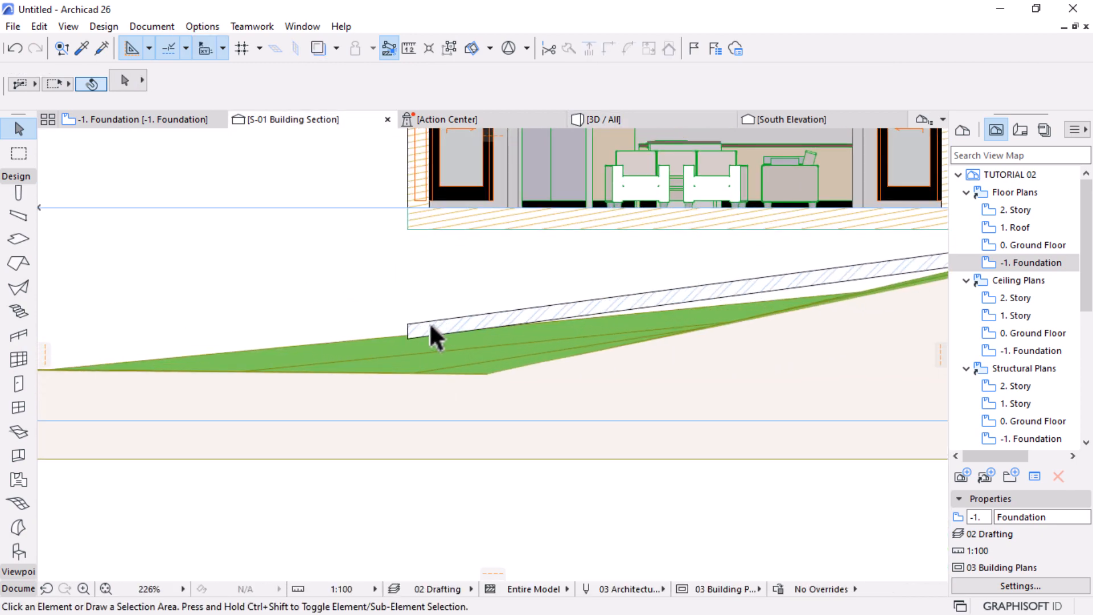
click(426, 324)
key(ctrl+d)
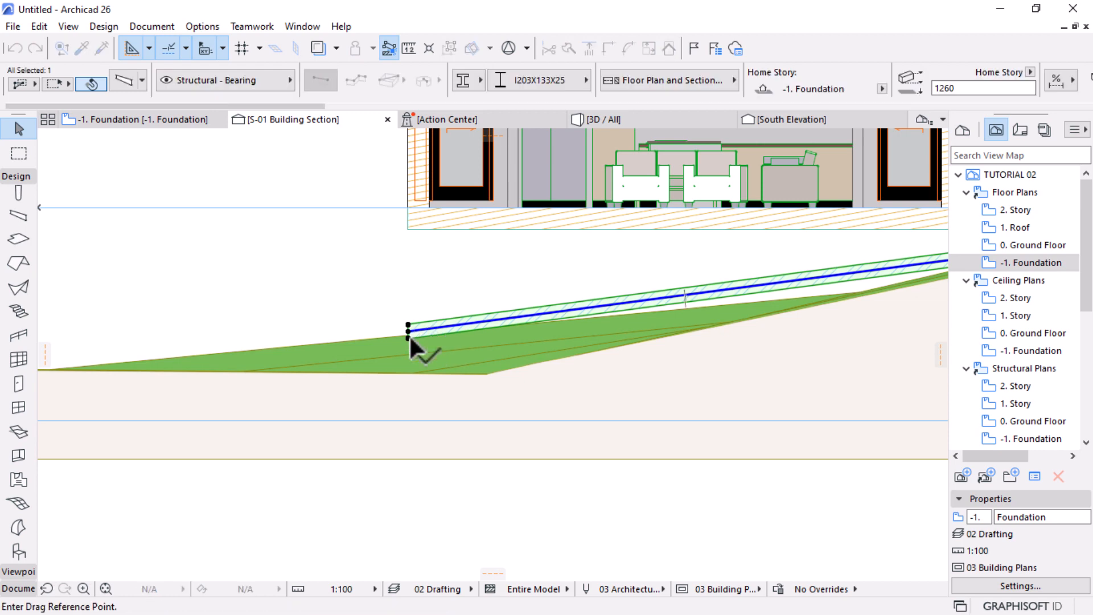
click(408, 331)
click(408, 375)
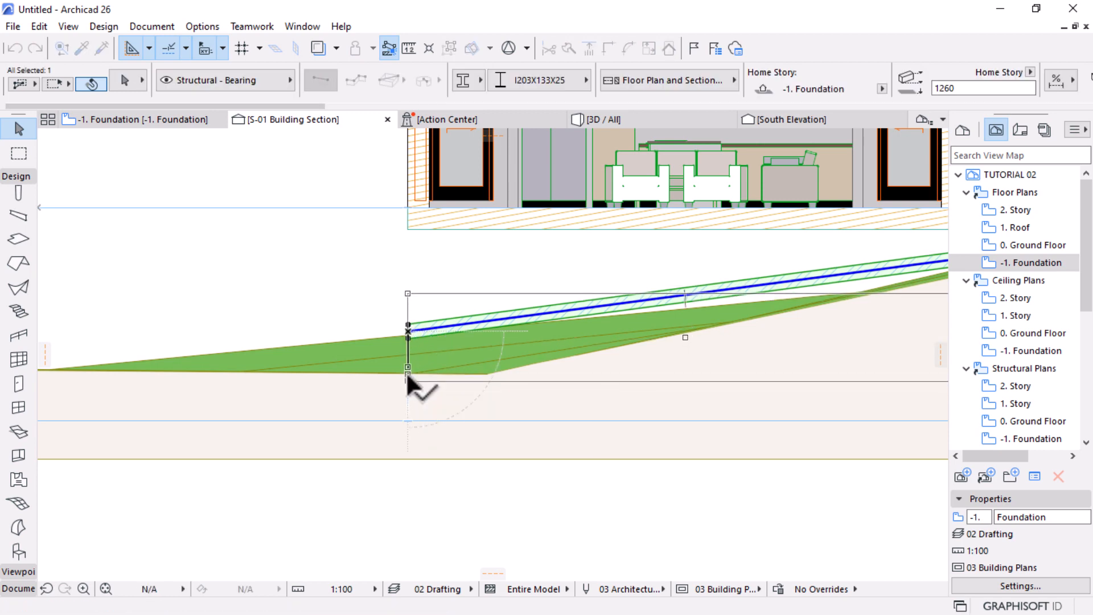
Raise the uphill end of the slanted beam to the terrain surface in the section and check it in 3D
scroll(413, 407, down, 3)
scroll(592, 374, up, 5)
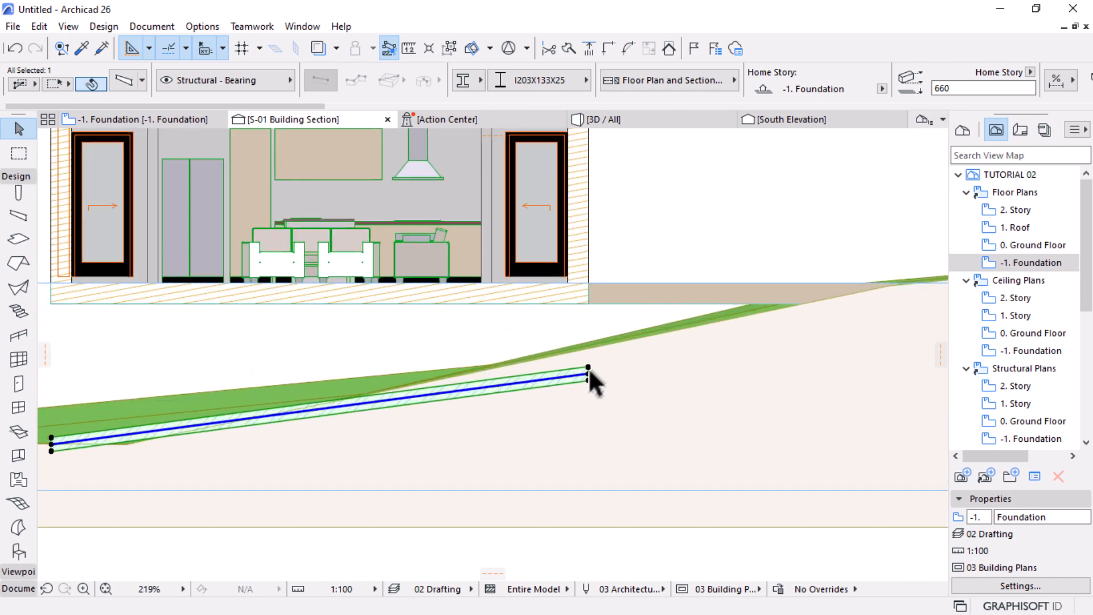
click(587, 369)
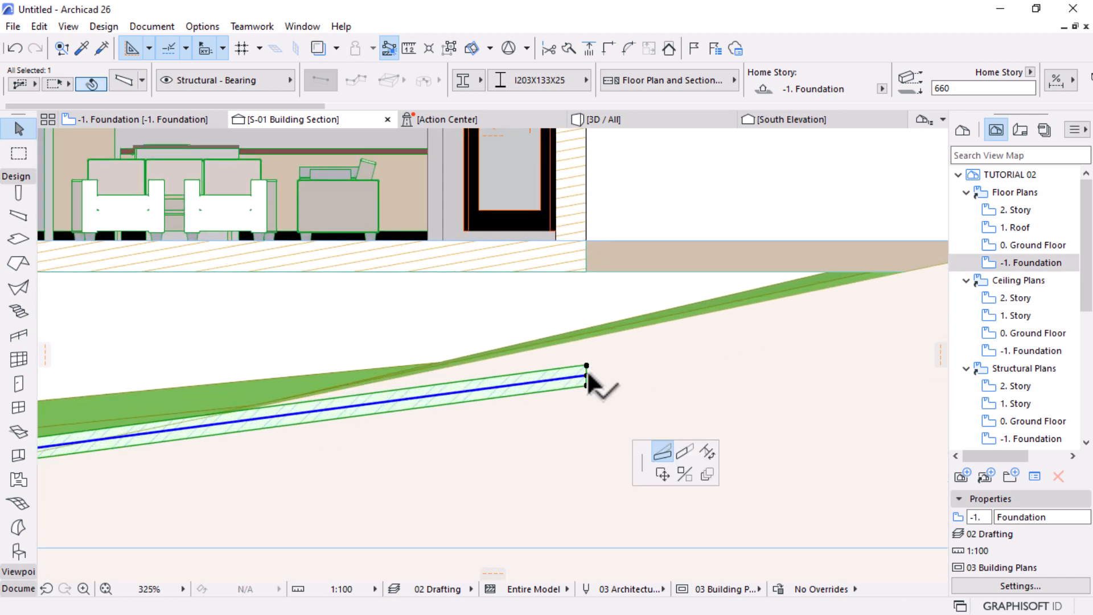
click(587, 329)
scroll(717, 409, down, 7)
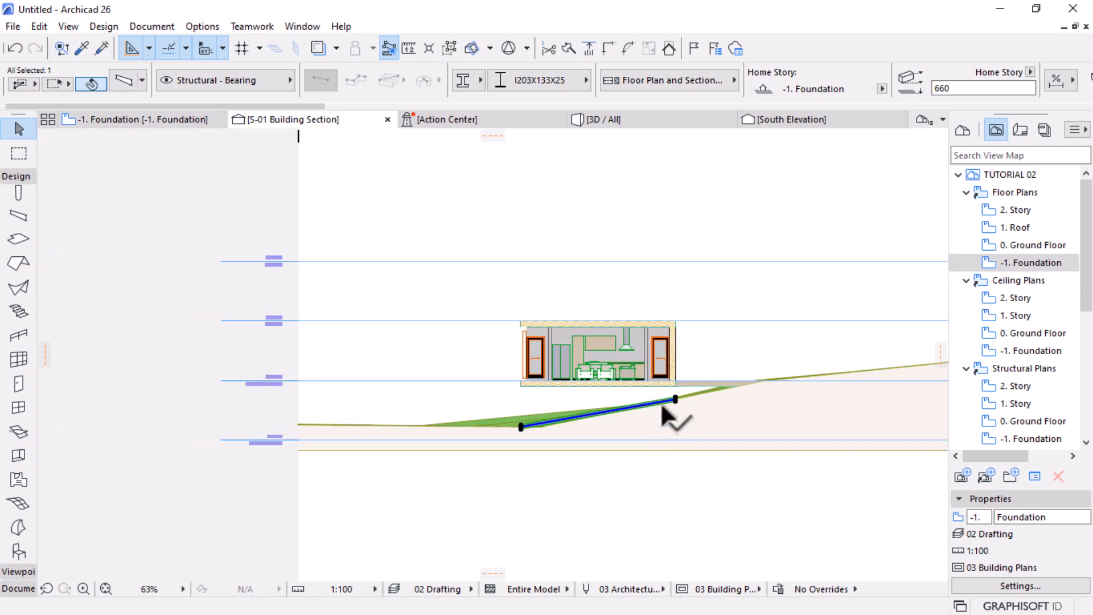
click(593, 124)
click(737, 414)
shift+middle_drag(737, 415, 610, 410)
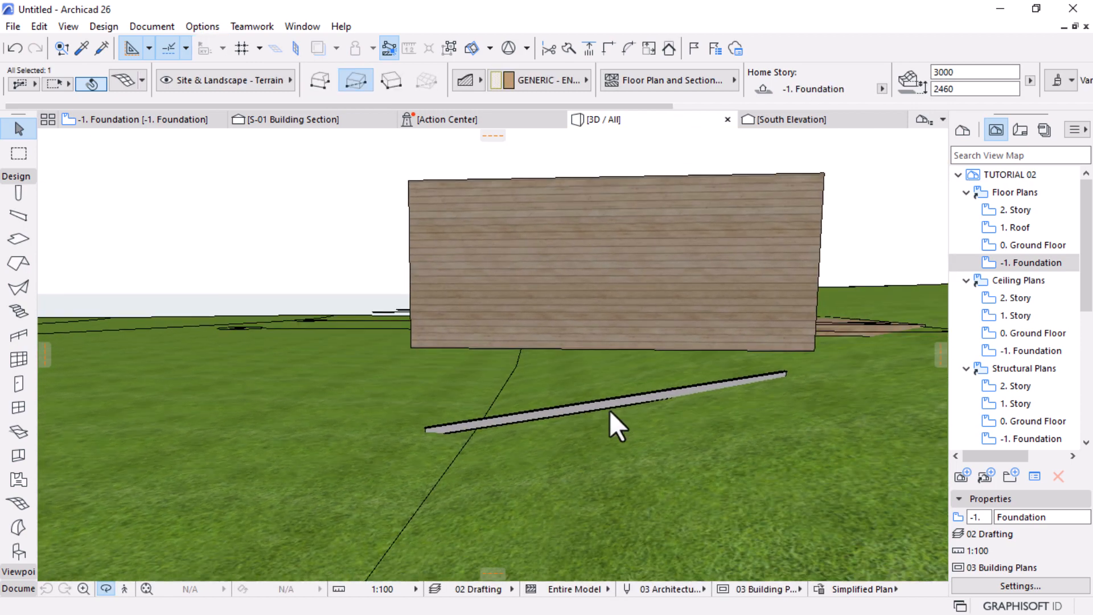
scroll(654, 400, up, 2)
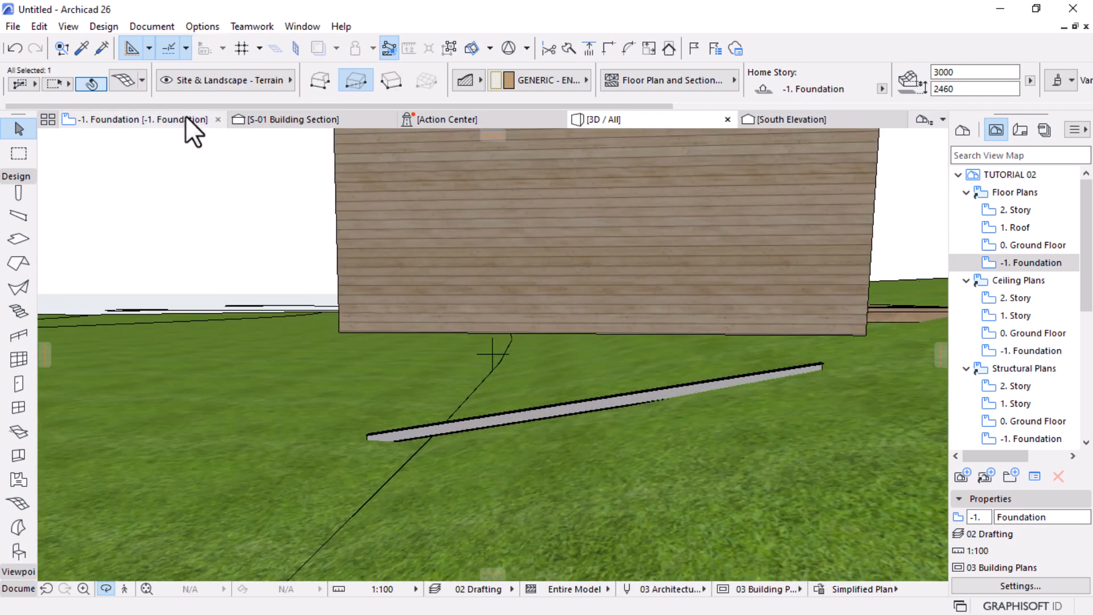
Shorten the grid A beam from both ends in the foundation plan and shift it 32 mm to centre it on the end wall
click(186, 119)
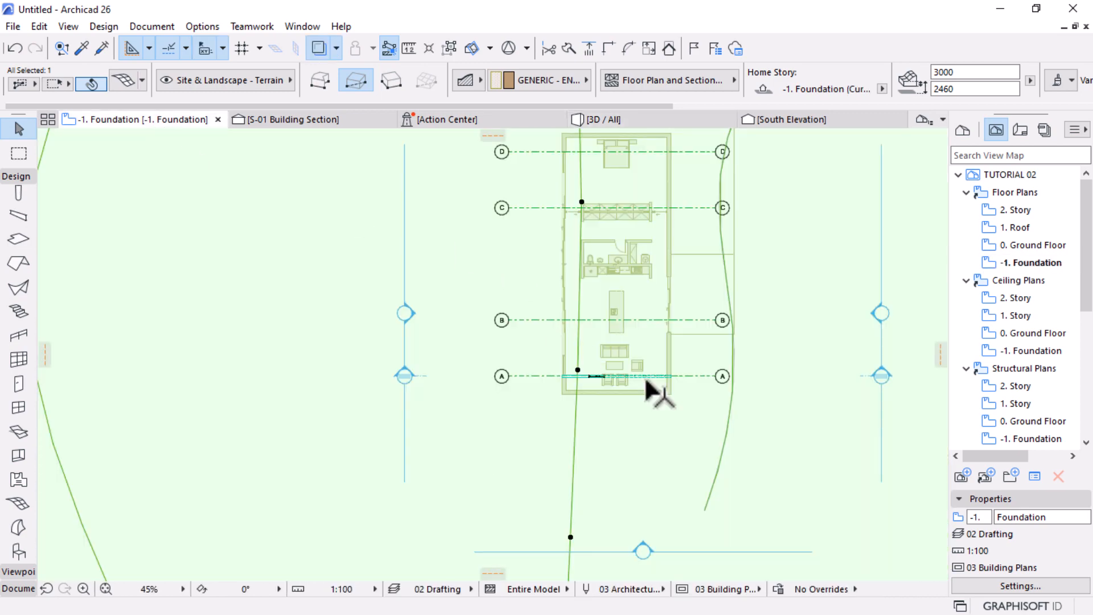
scroll(647, 381, up, 5)
click(742, 375)
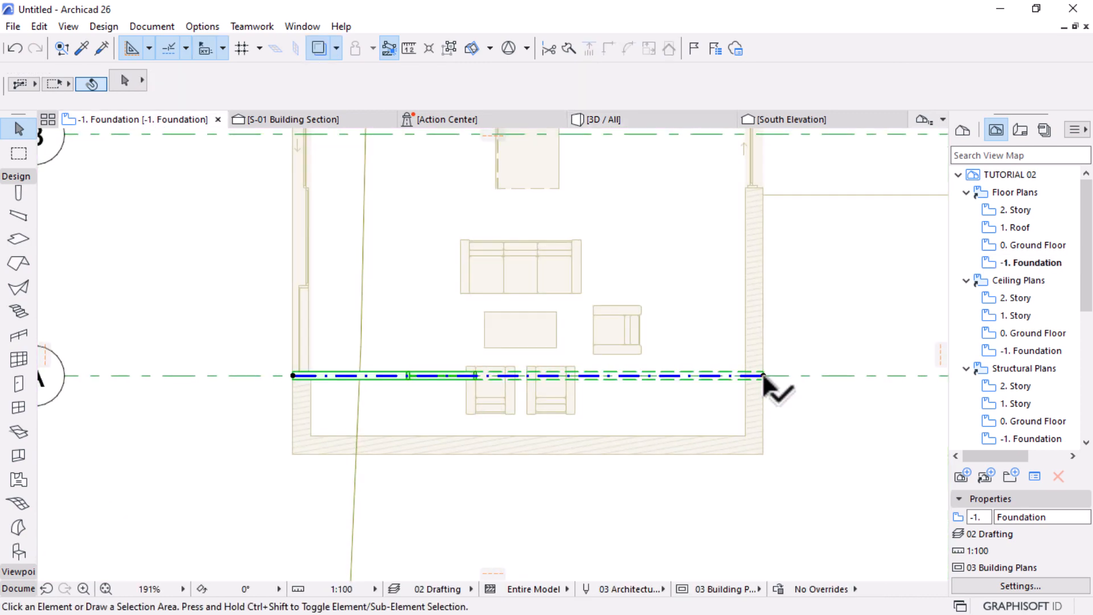
click(705, 375)
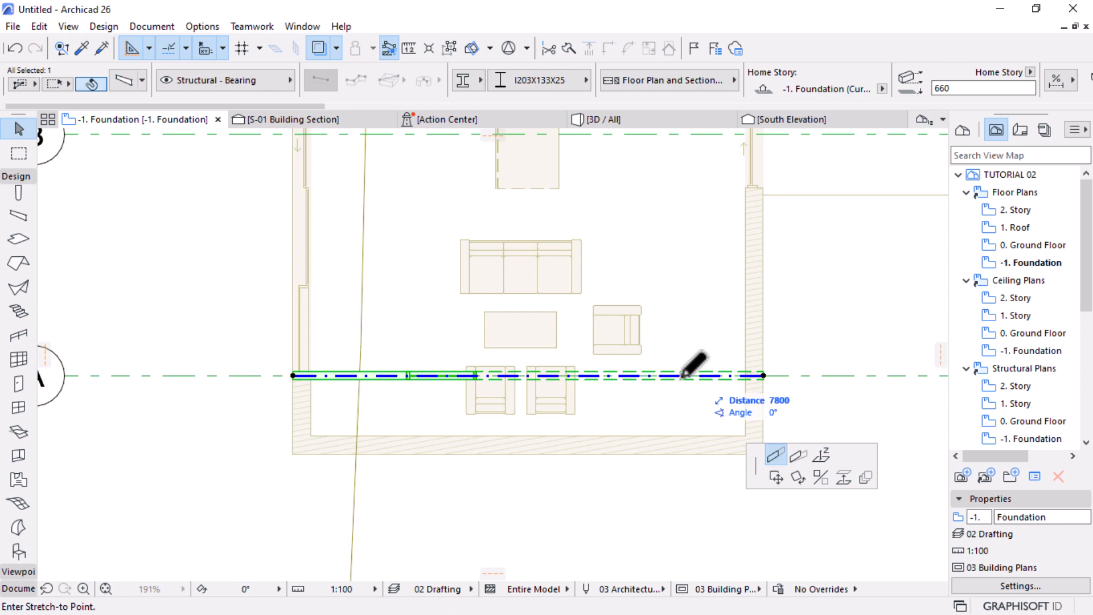
click(293, 376)
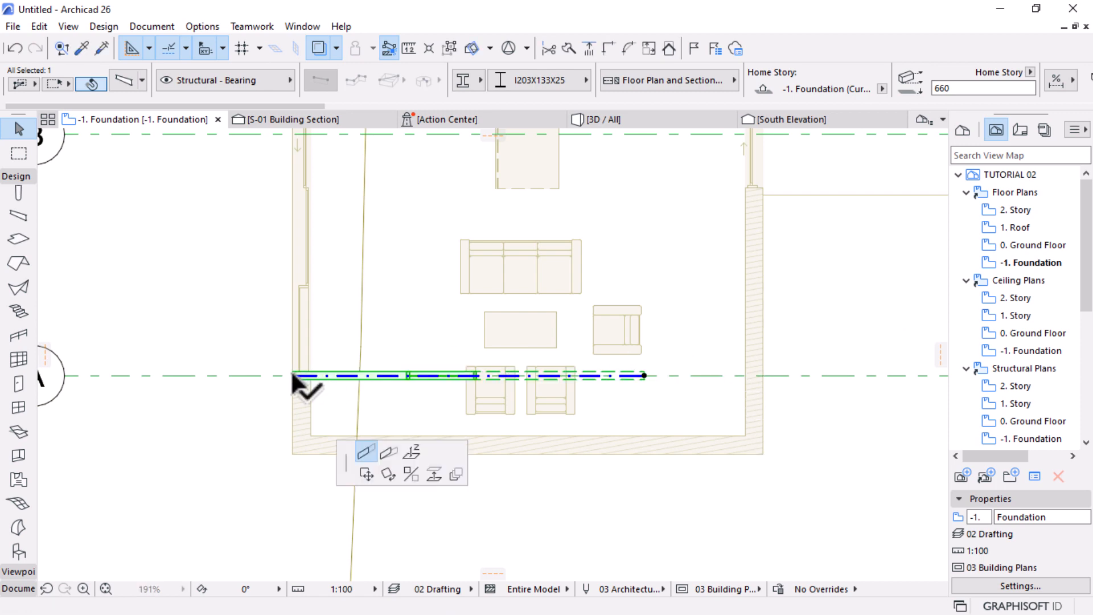
click(407, 376)
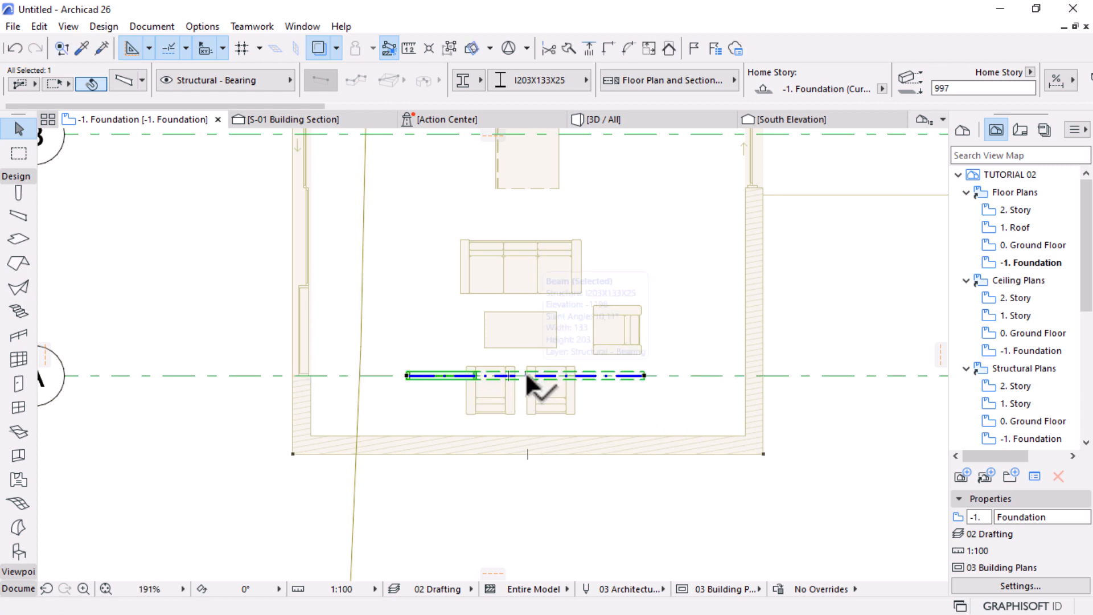
drag(525, 371, 527, 450)
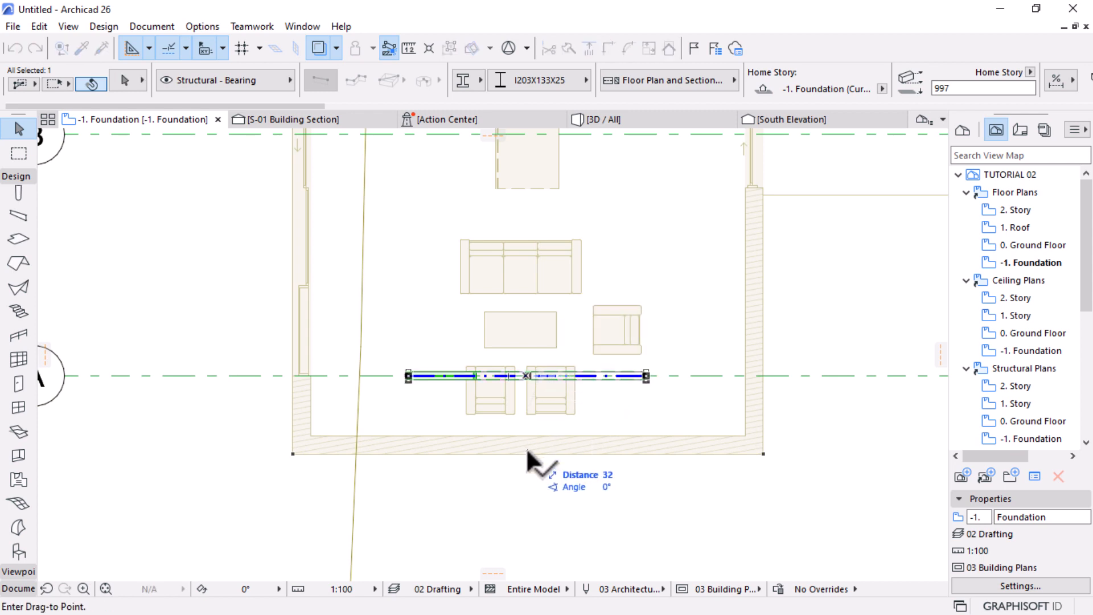
click(526, 446)
Examine in the 3D view how the shortened beam sits against the terrain slope and the house's end wall
click(651, 121)
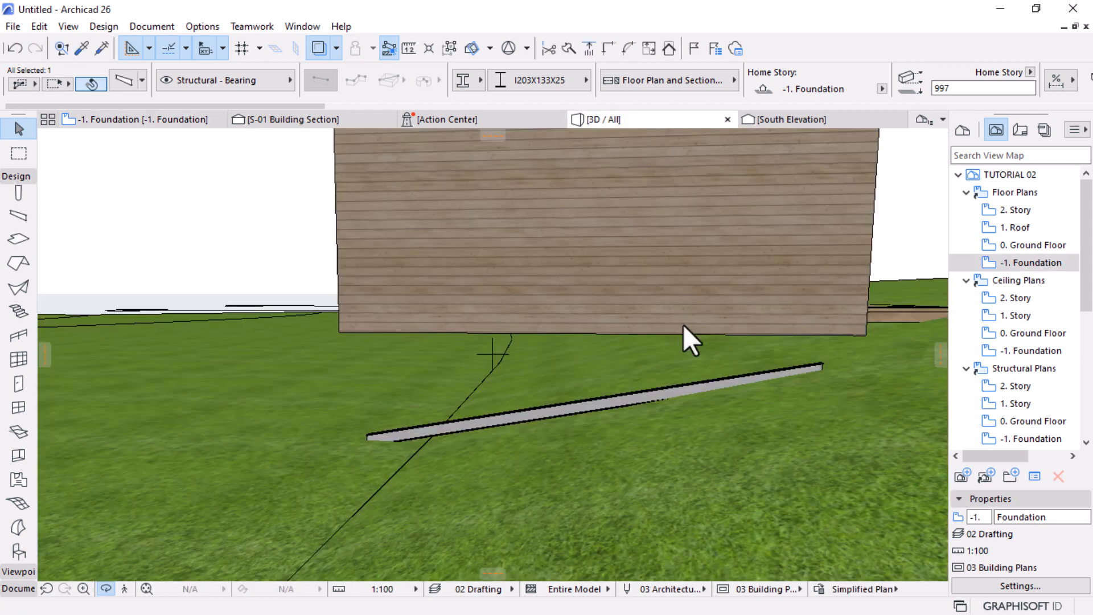
click(683, 328)
scroll(663, 416, down, 5)
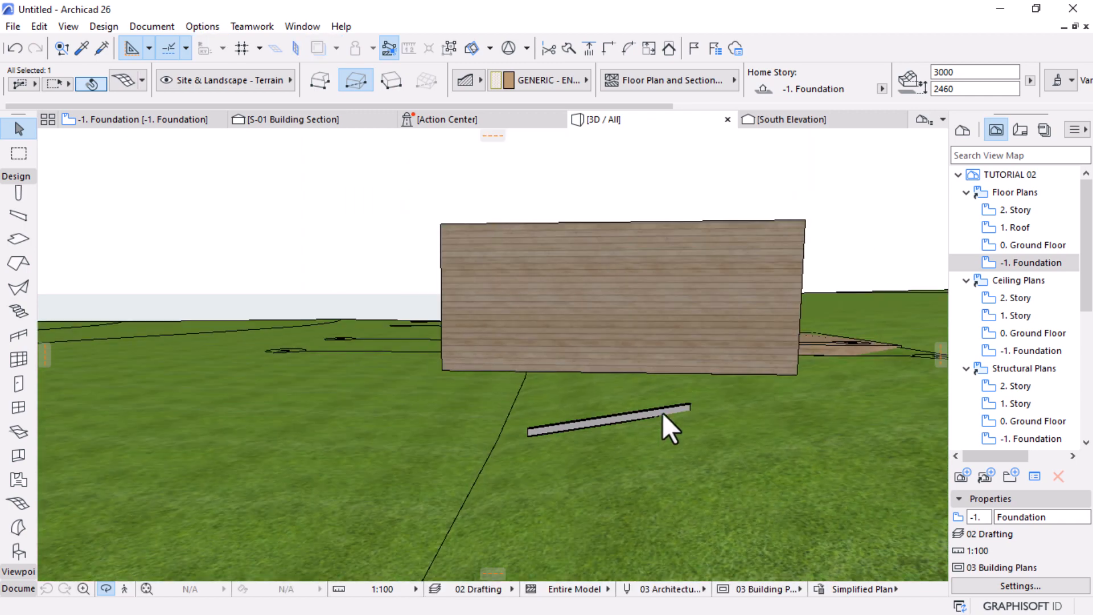
shift+middle_drag(666, 440, 685, 457)
scroll(431, 398, down, 4)
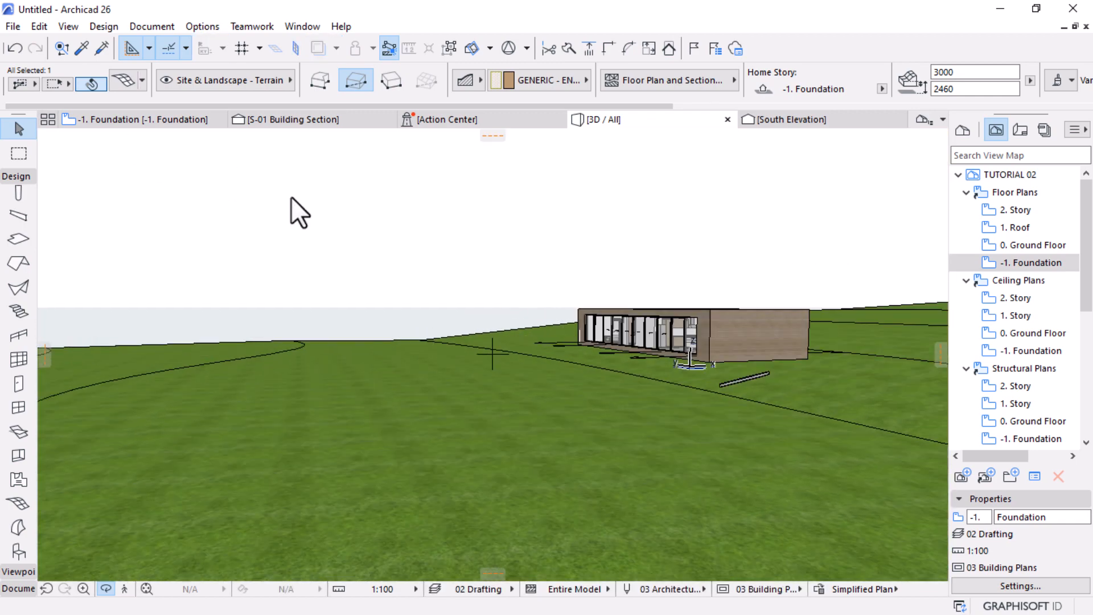
scroll(614, 391, up, 5)
shift+middle_drag(560, 369, 593, 378)
scroll(597, 368, up, 4)
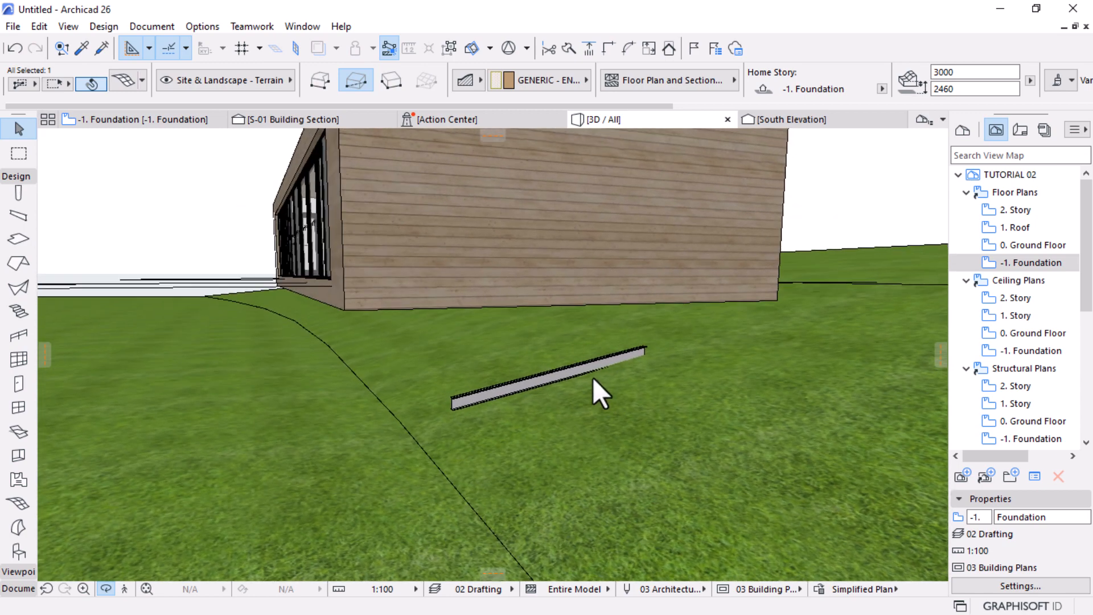
Copy the slanted beam 1198 mm straight up in the S-01 section, with its uphill end at the ground floor level
click(319, 119)
scroll(570, 393, up, 5)
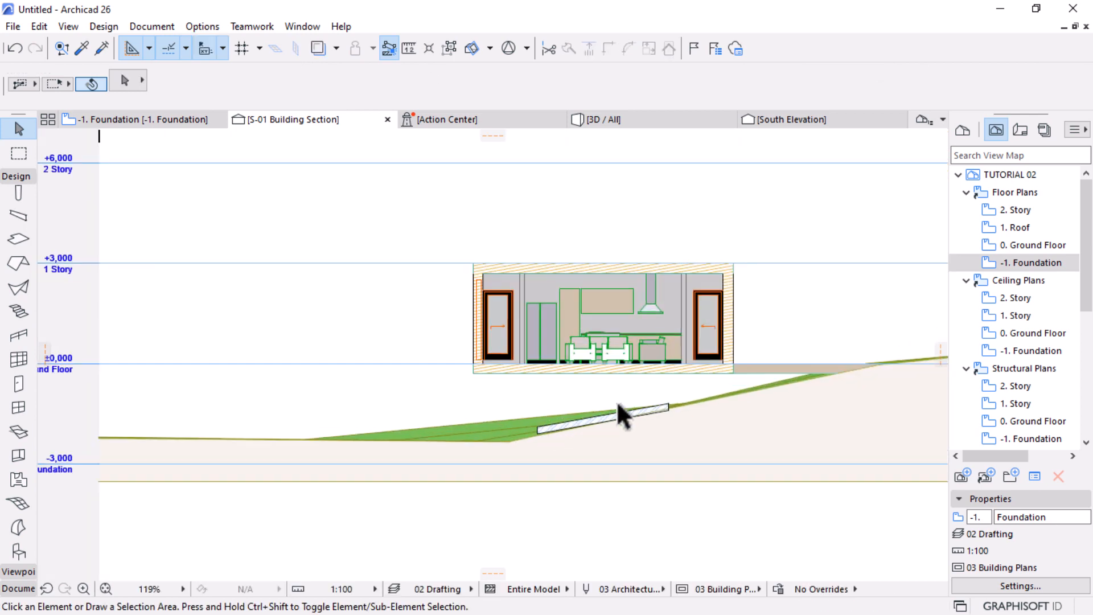
click(731, 407)
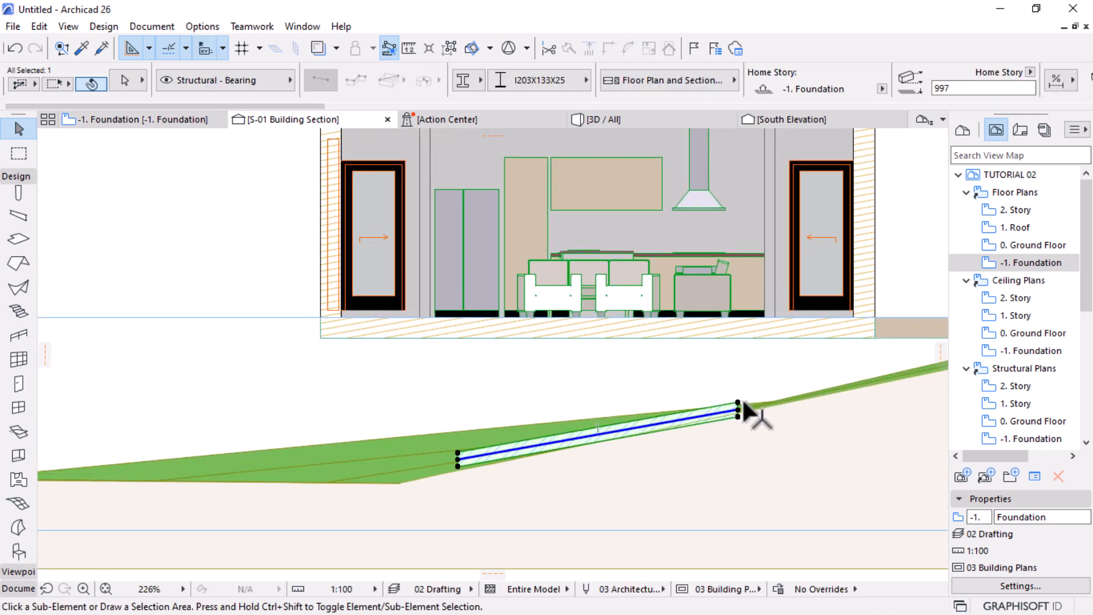
key(ctrl+shift+d)
click(738, 403)
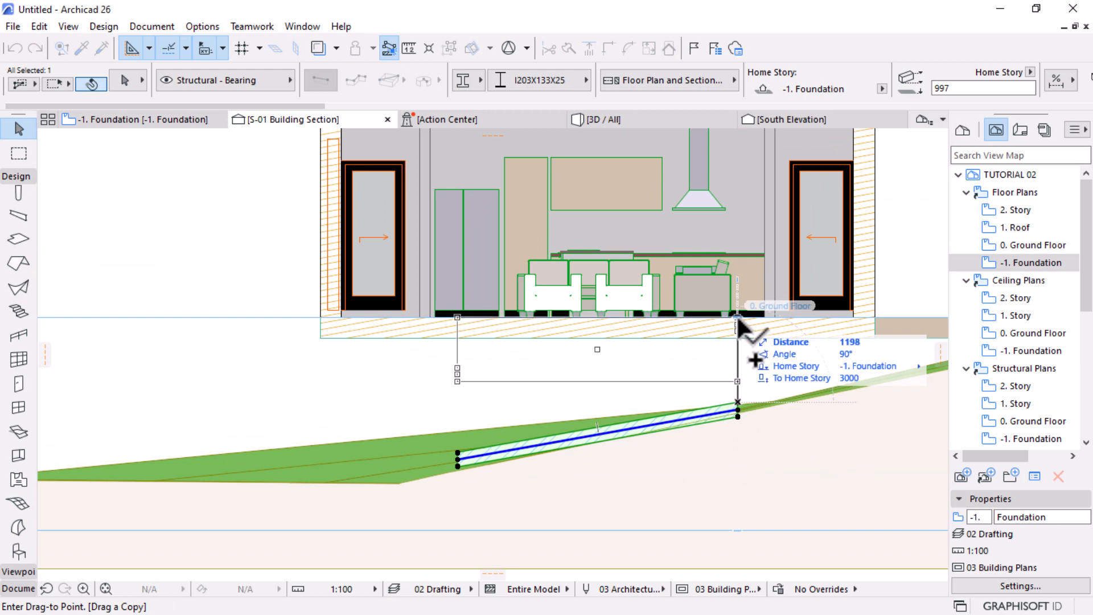
click(738, 324)
scroll(767, 305, up, 5)
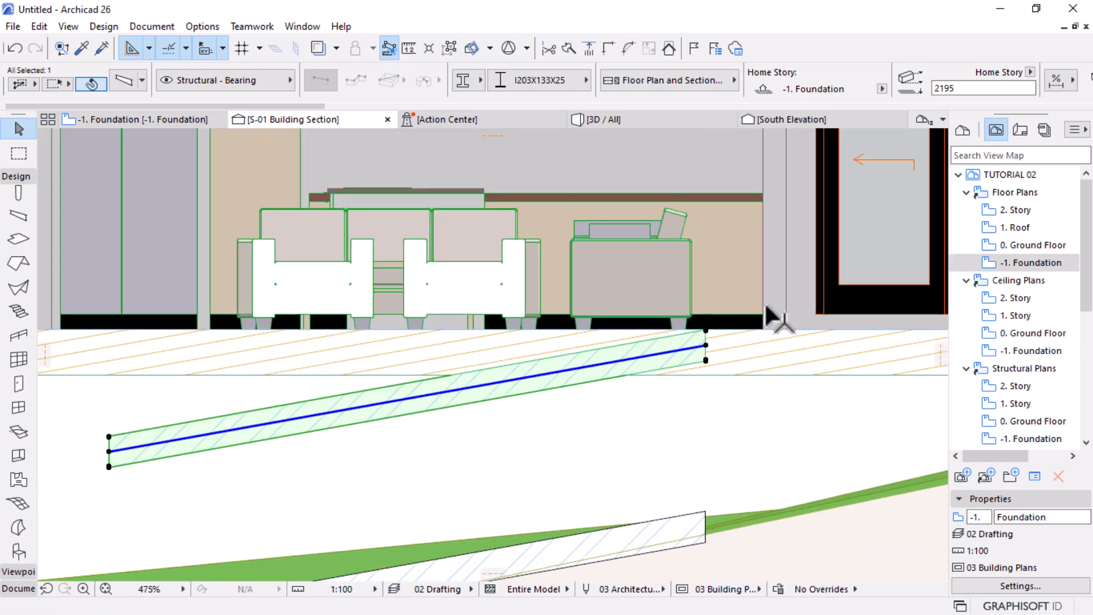
scroll(753, 154, down, 2)
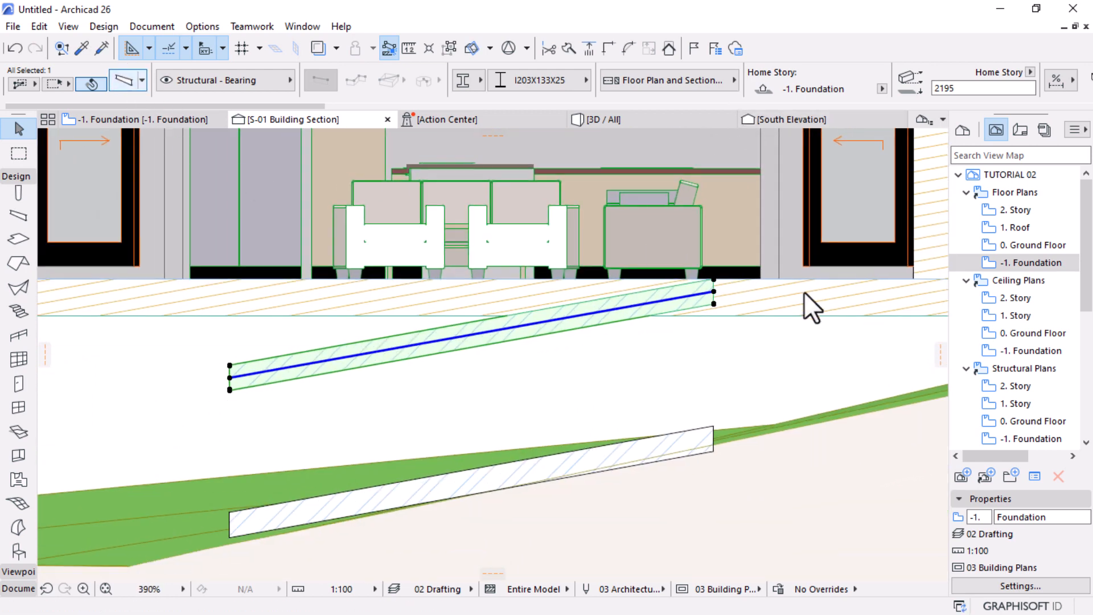
Change the copied upper beam in the section from slanted to horizontal
key(ctrl+t)
click(653, 273)
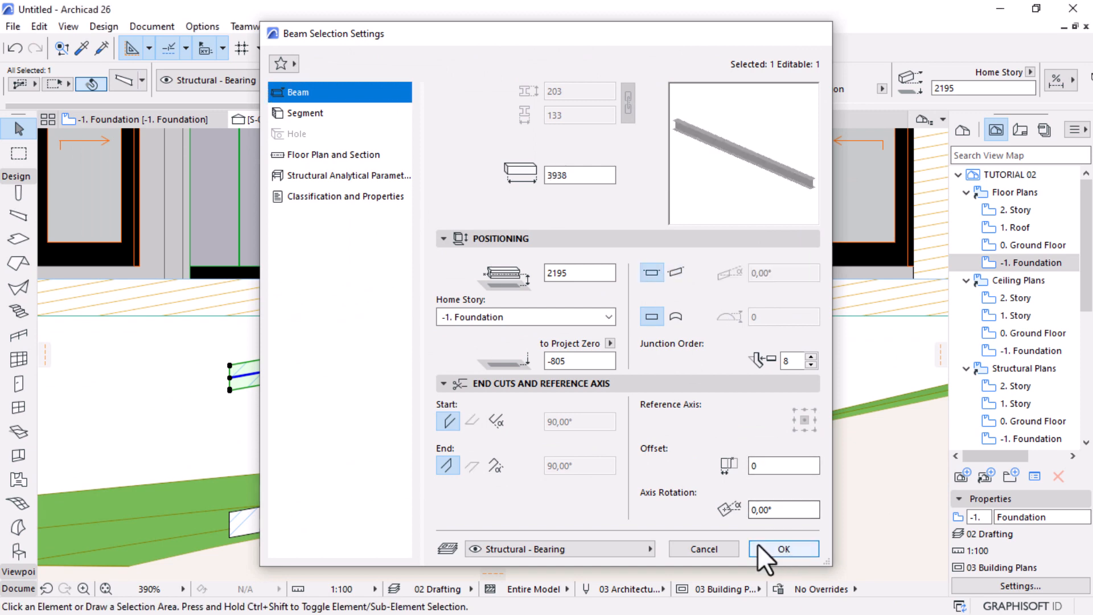
click(758, 545)
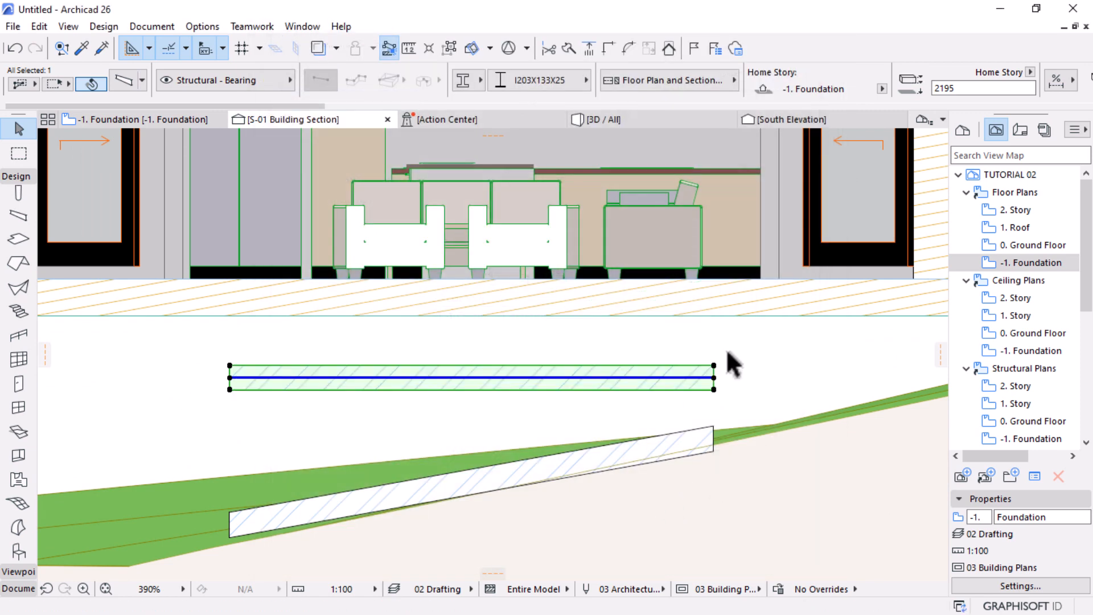
Move the horizontal beam straight up into the ground floor slab, to an elevation of 2838 mm above the Foundation story
key(ctrl+d)
click(714, 378)
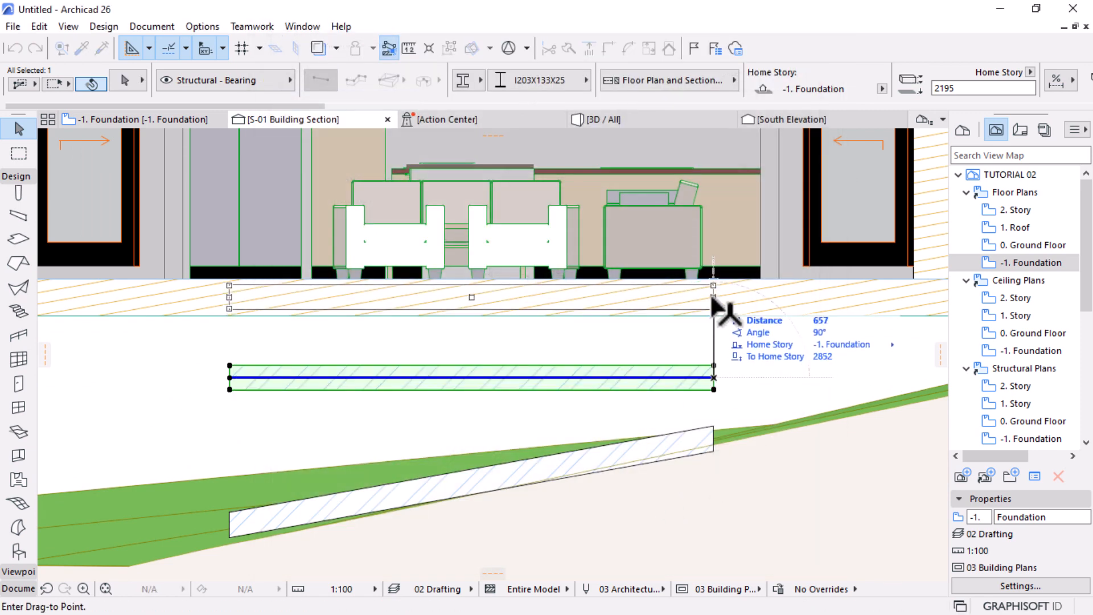
click(713, 299)
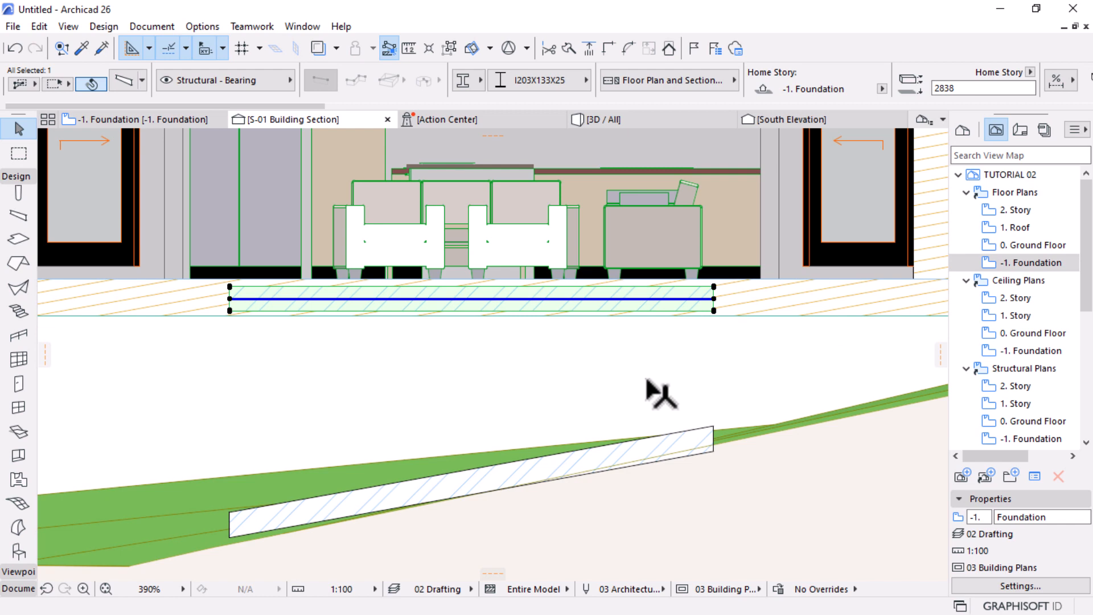
scroll(647, 380, down, 5)
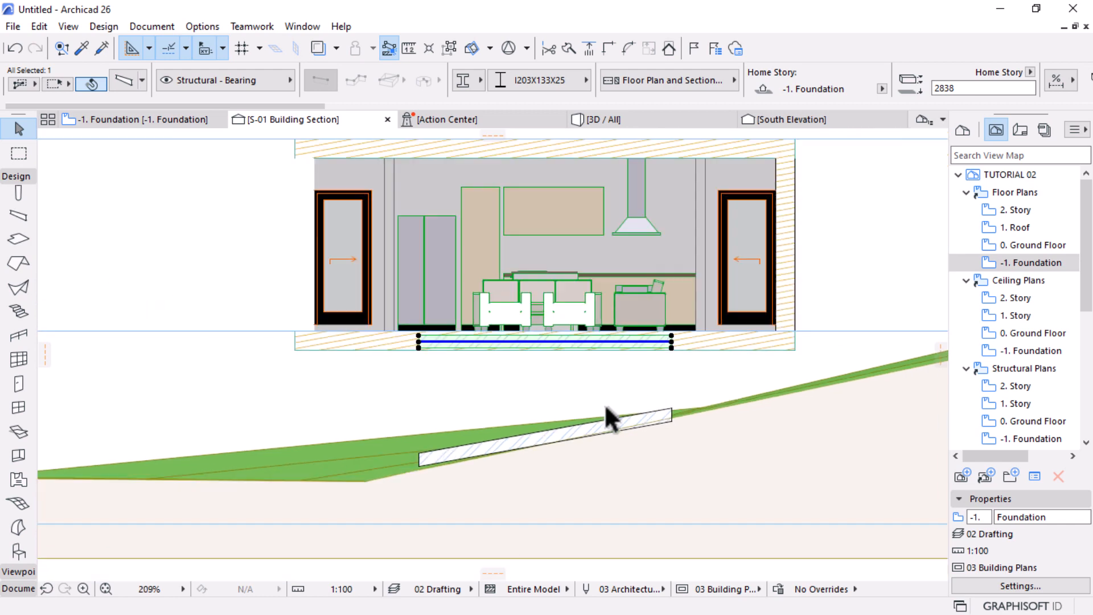
scroll(481, 430, up, 3)
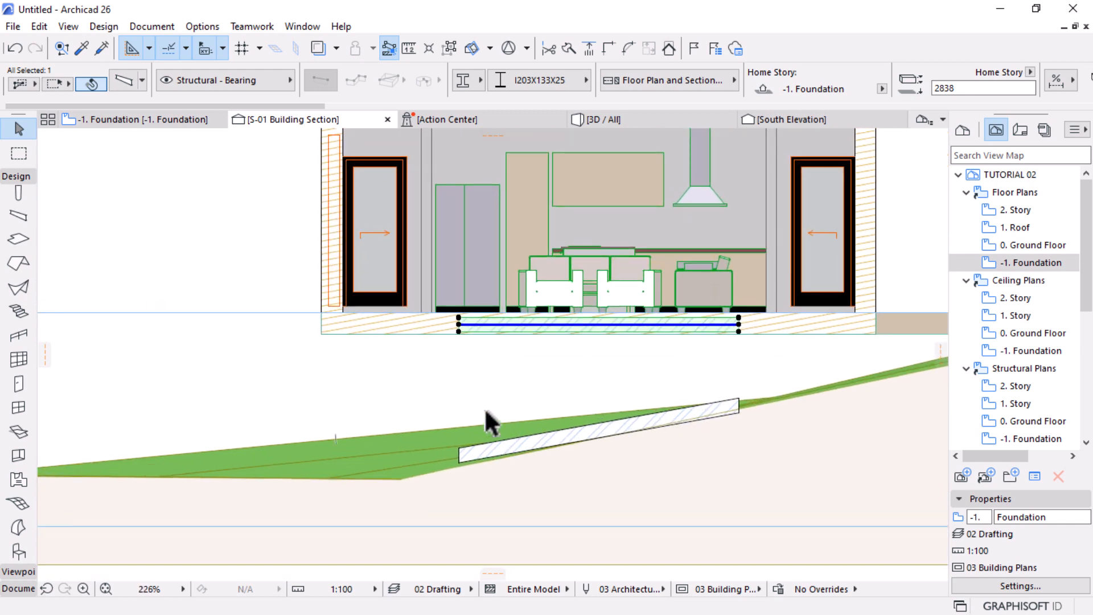
key(Escape)
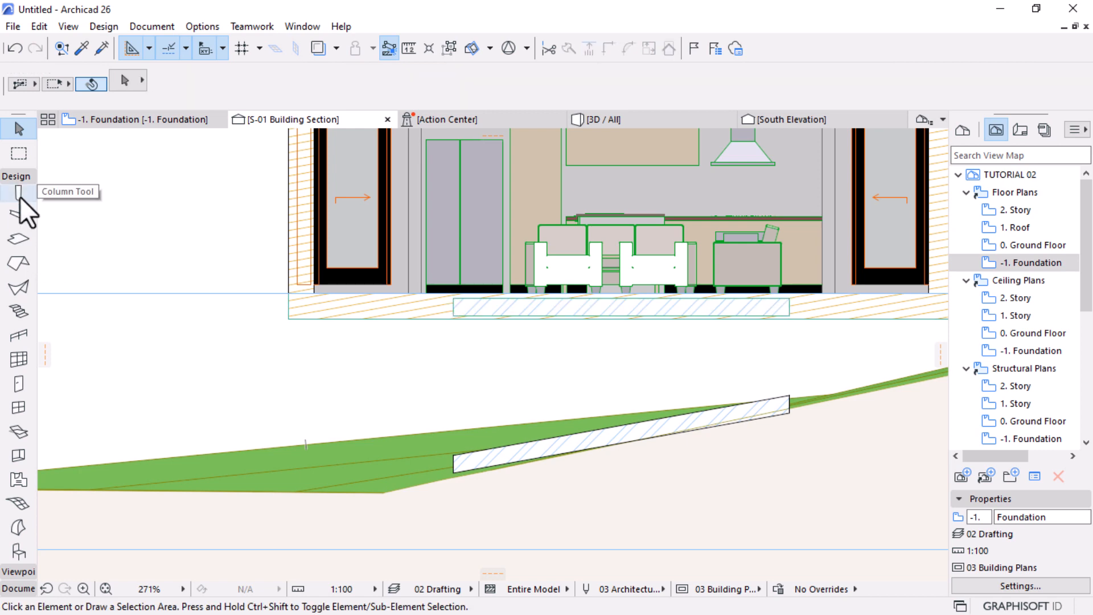
Set up a vertical column with a complex I-profile cross-section in the -1. Foundation plan and open the profile choices
click(155, 118)
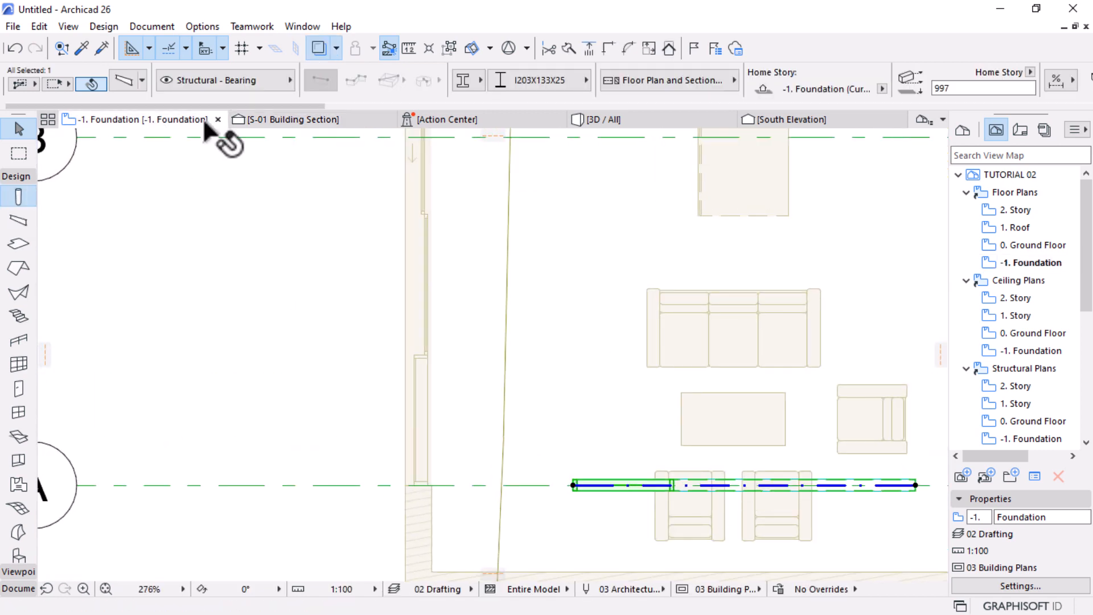
click(191, 220)
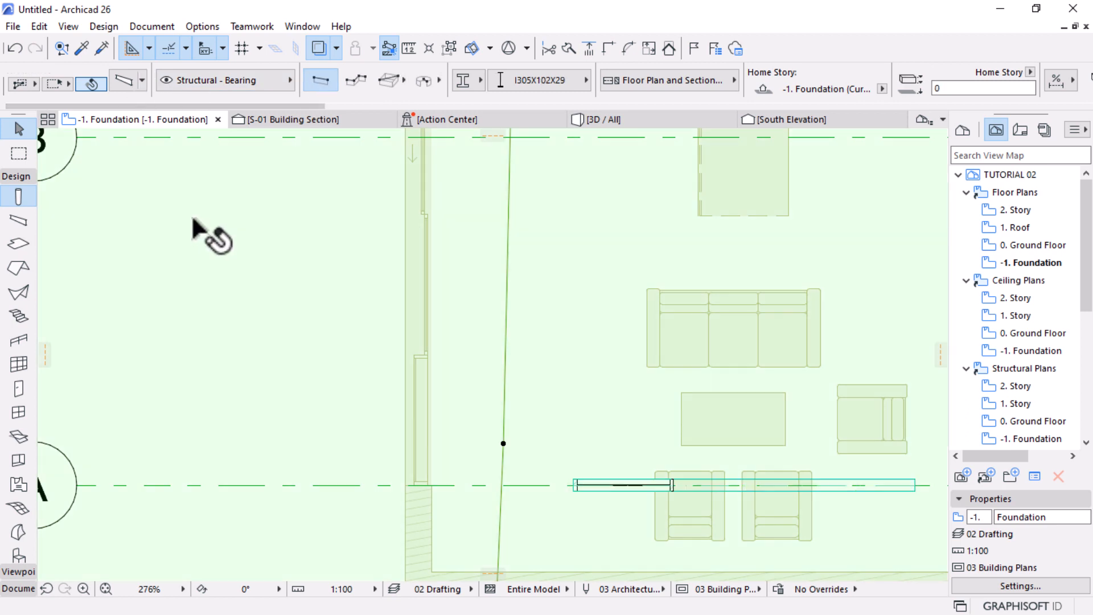
key(Escape)
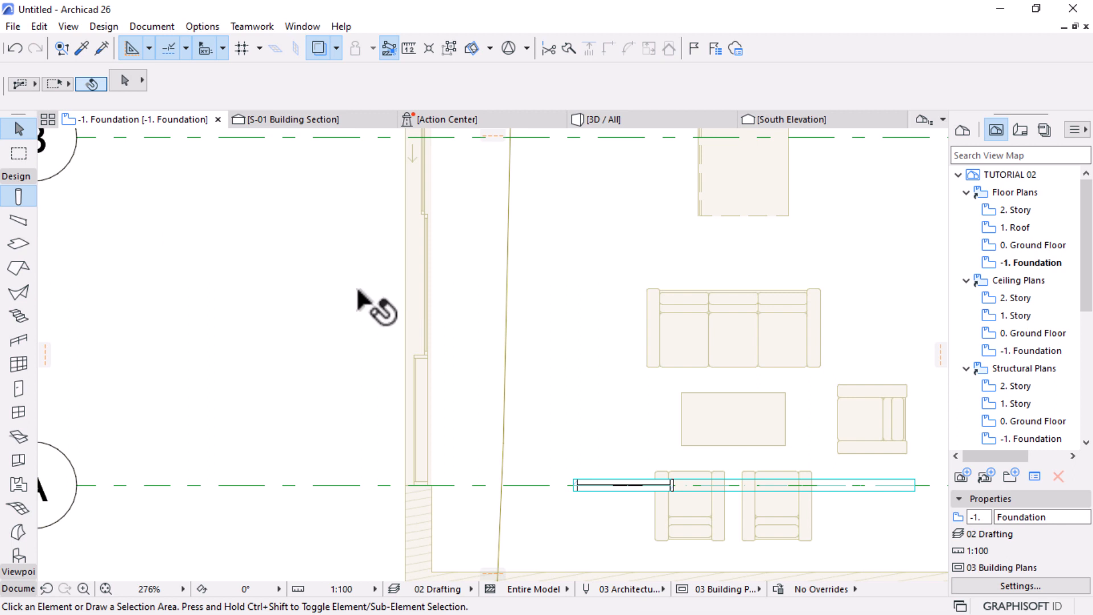
click(19, 193)
click(466, 76)
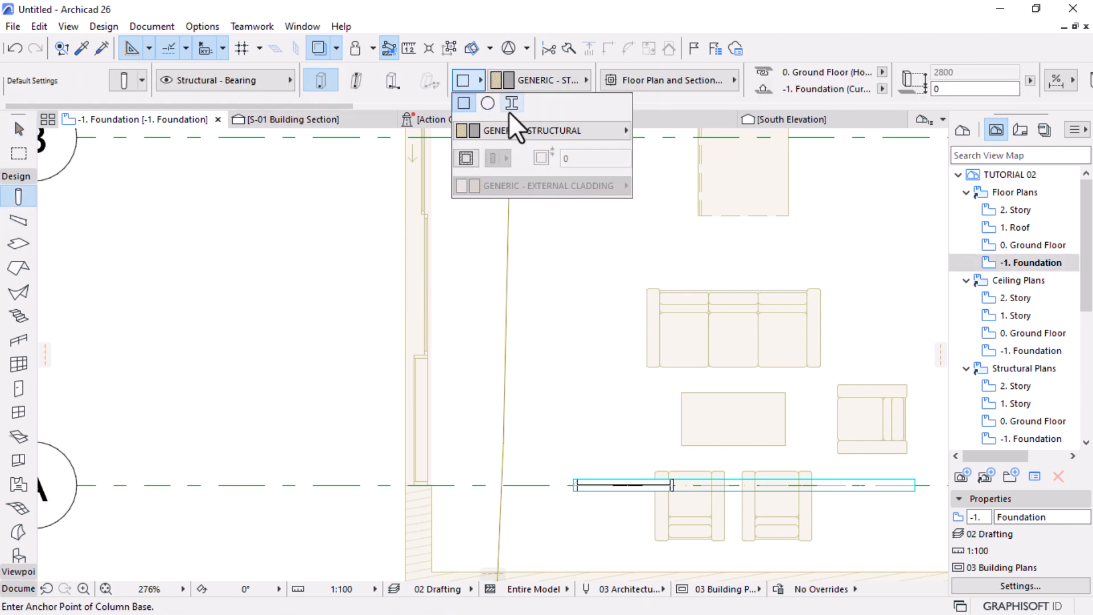
click(510, 110)
click(572, 81)
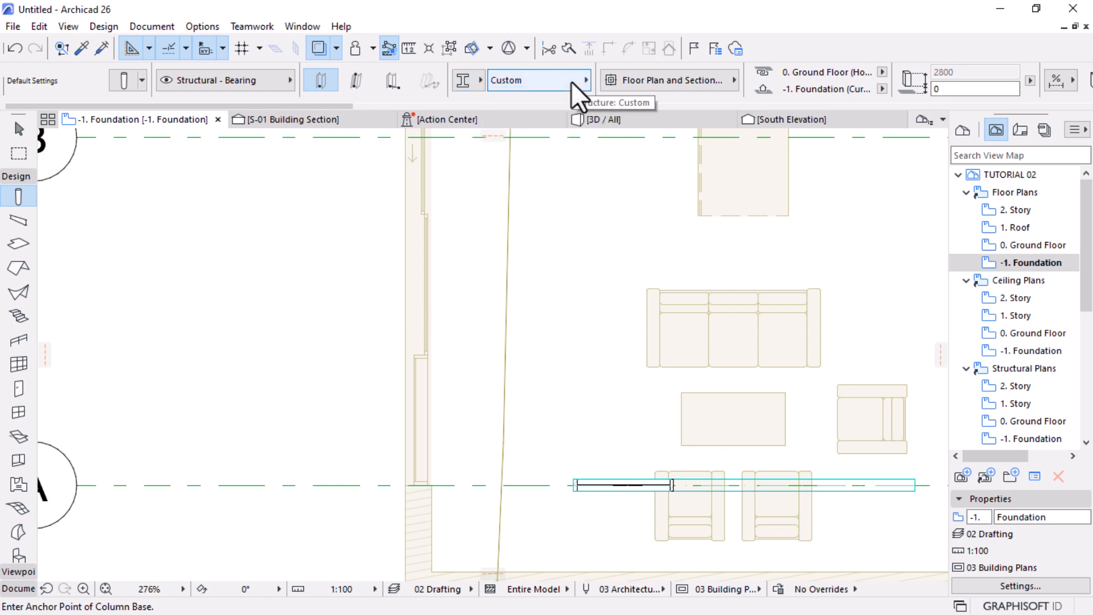
Place a column with the I203X133X30 profile at the left end of the beam on the Foundation plan
click(572, 81)
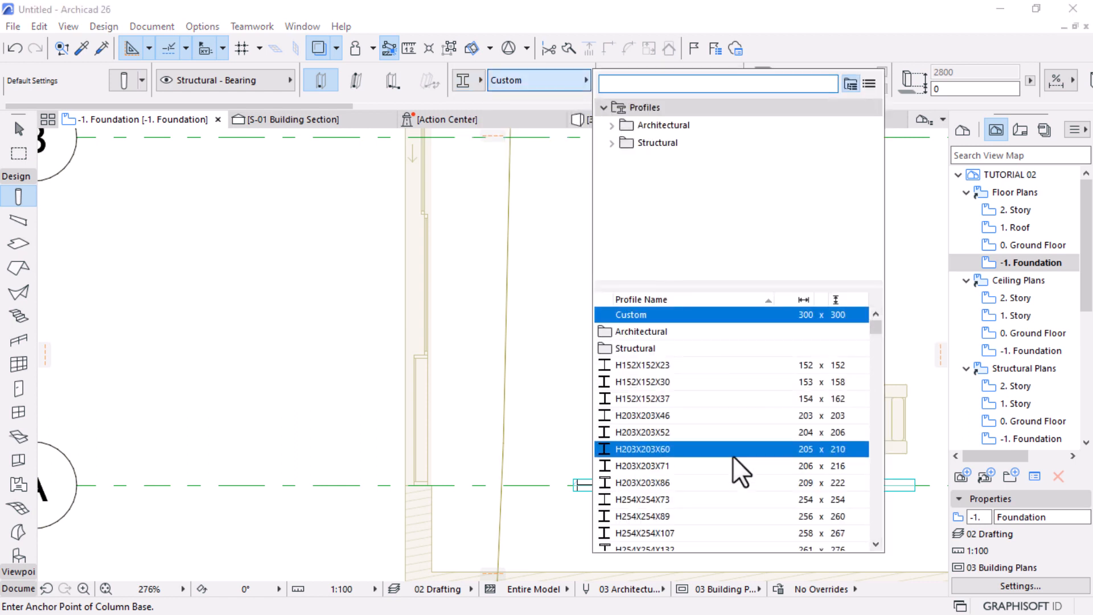
scroll(733, 464, down, 1)
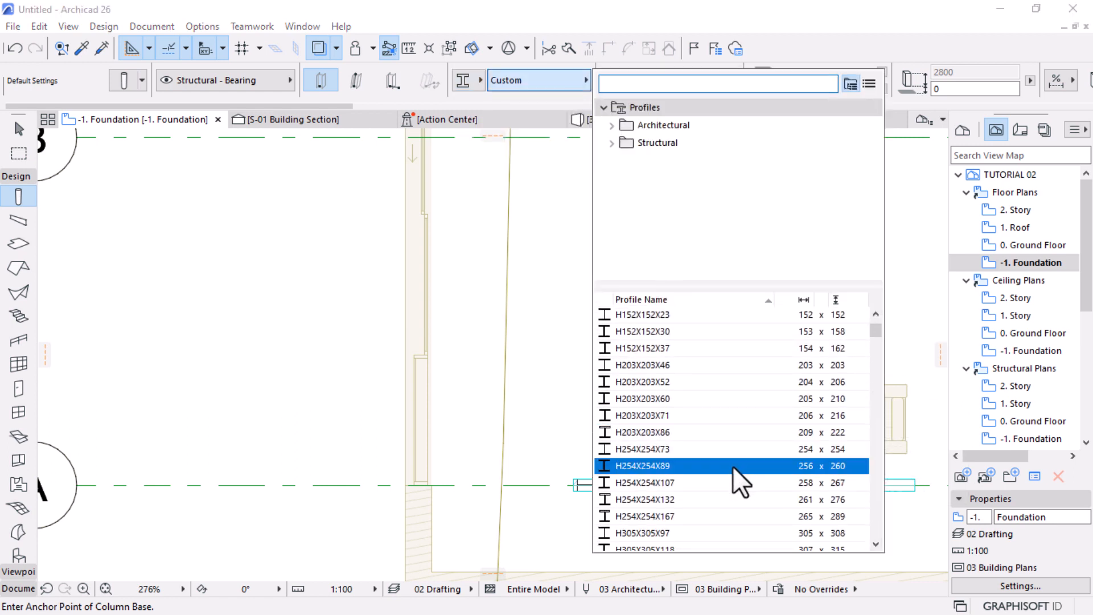
scroll(733, 467, down, 3)
scroll(733, 469, down, 1)
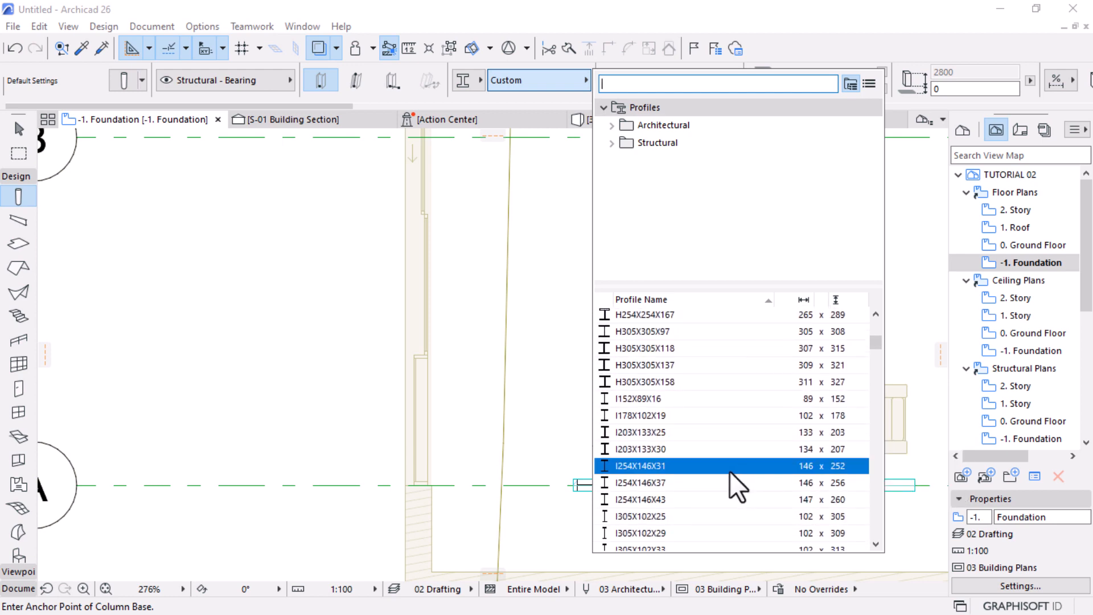
scroll(654, 426, down, 1)
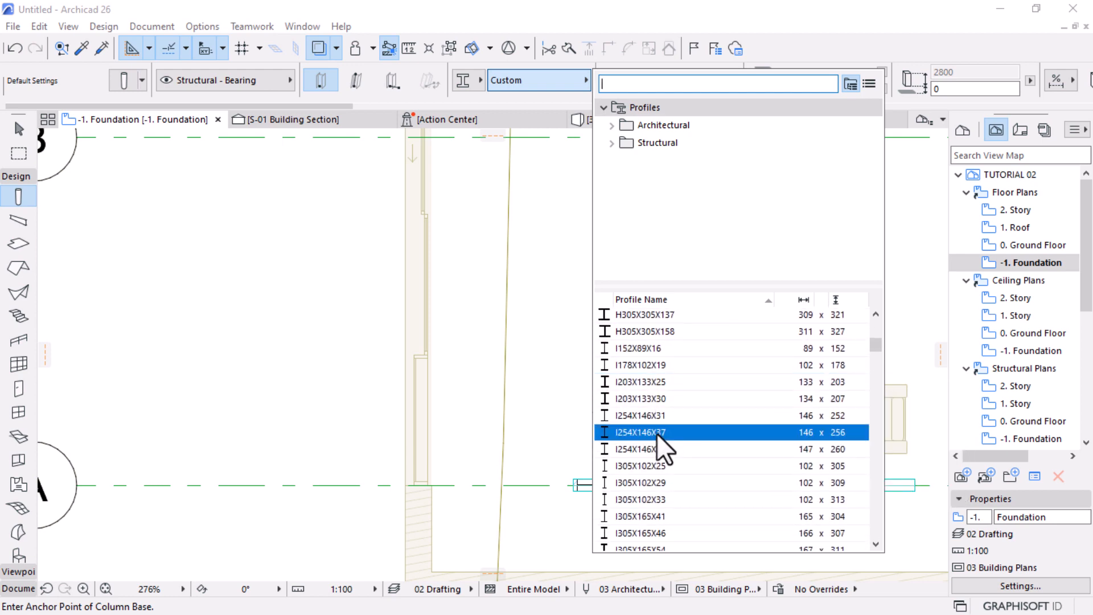
scroll(657, 433, down, 1)
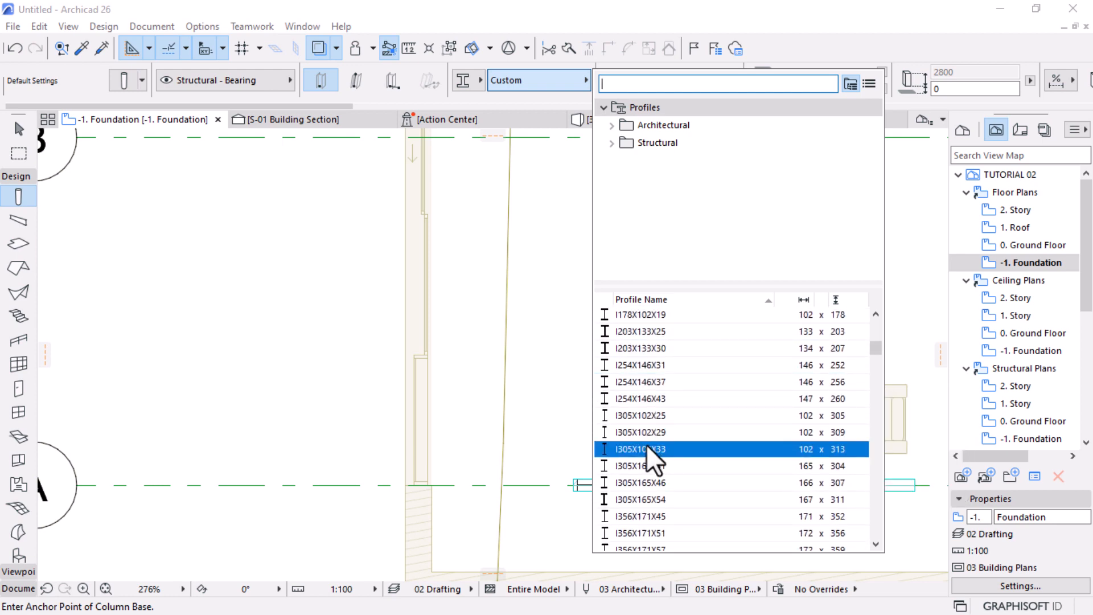
click(642, 349)
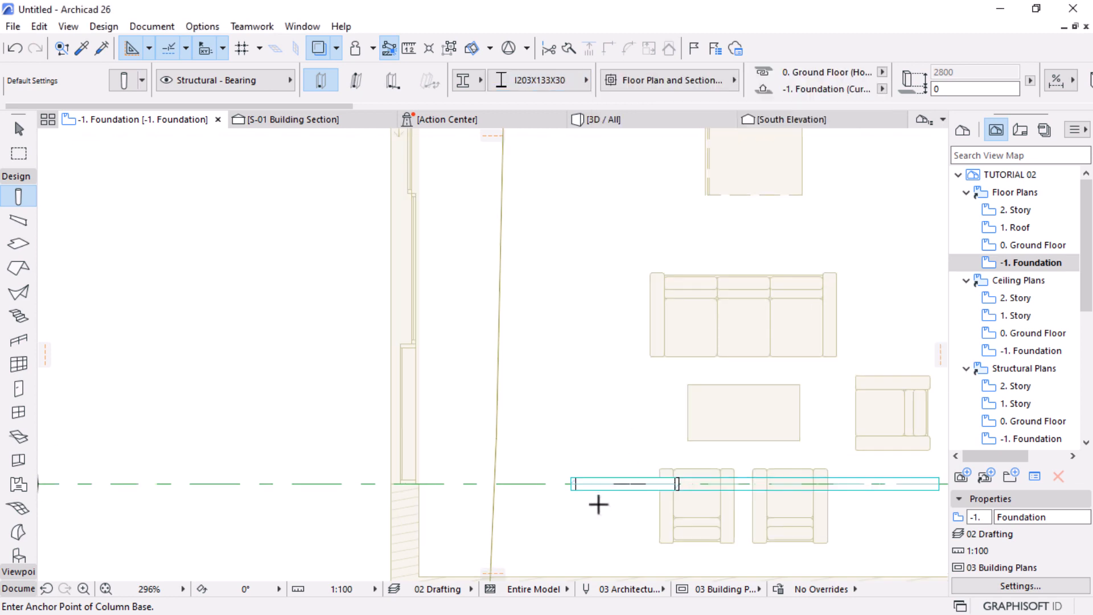
scroll(598, 505, up, 5)
click(533, 433)
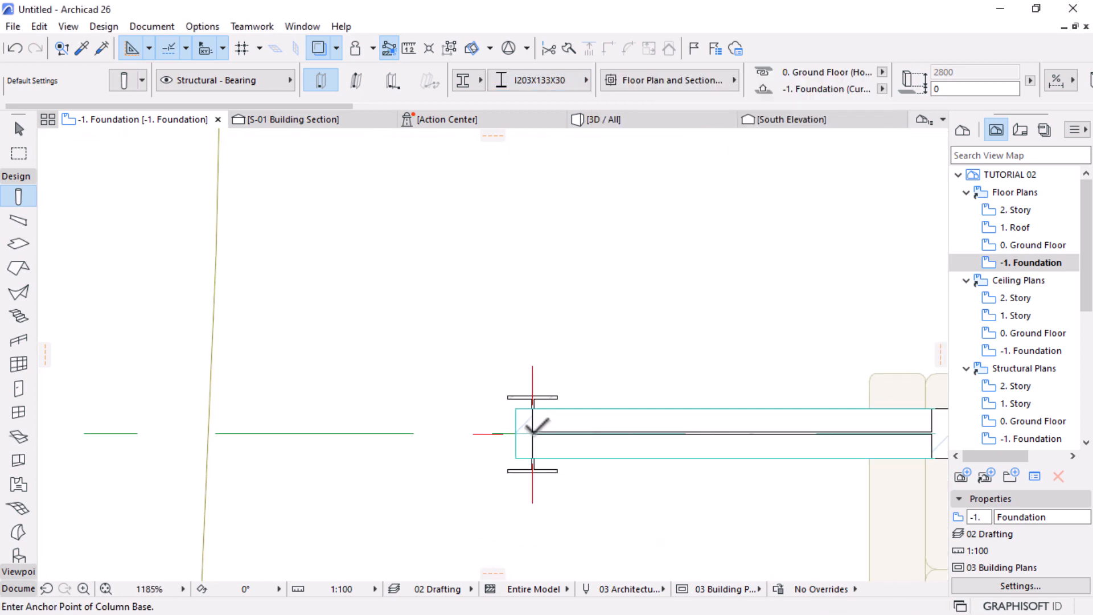
Rotate the new column about its centre by roughly a quarter turn so its web runs along the beam
shift+click(535, 439)
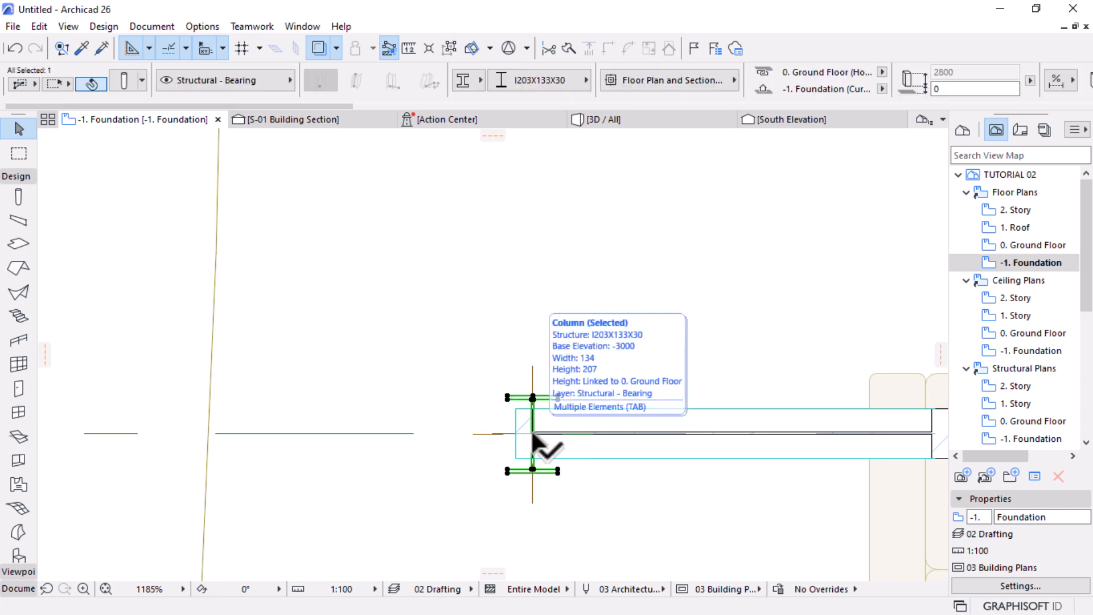
key(ctrl+e)
click(532, 434)
click(532, 487)
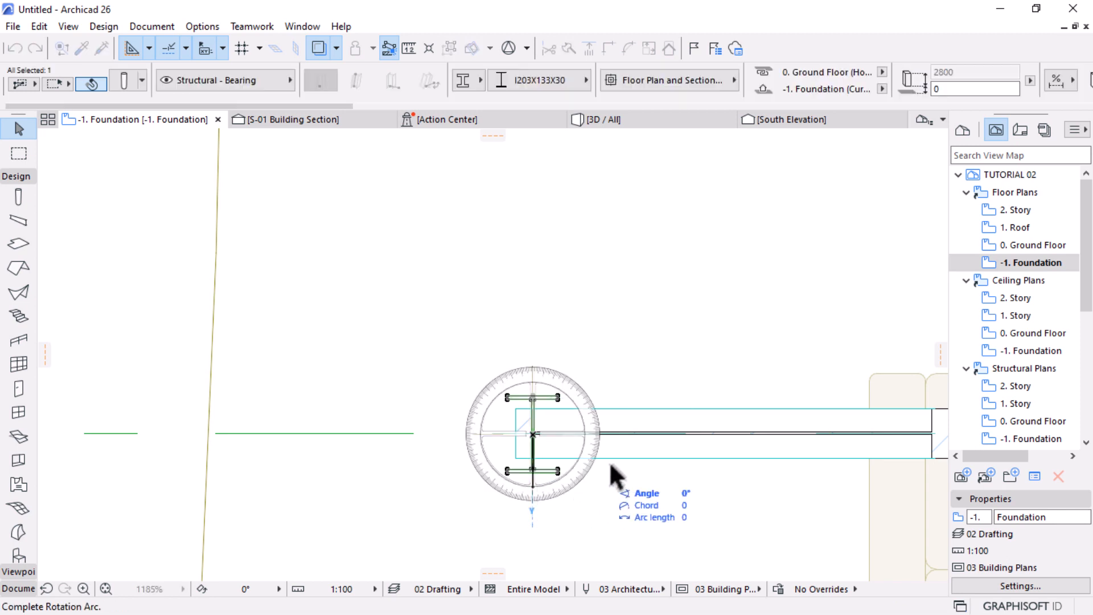
click(654, 445)
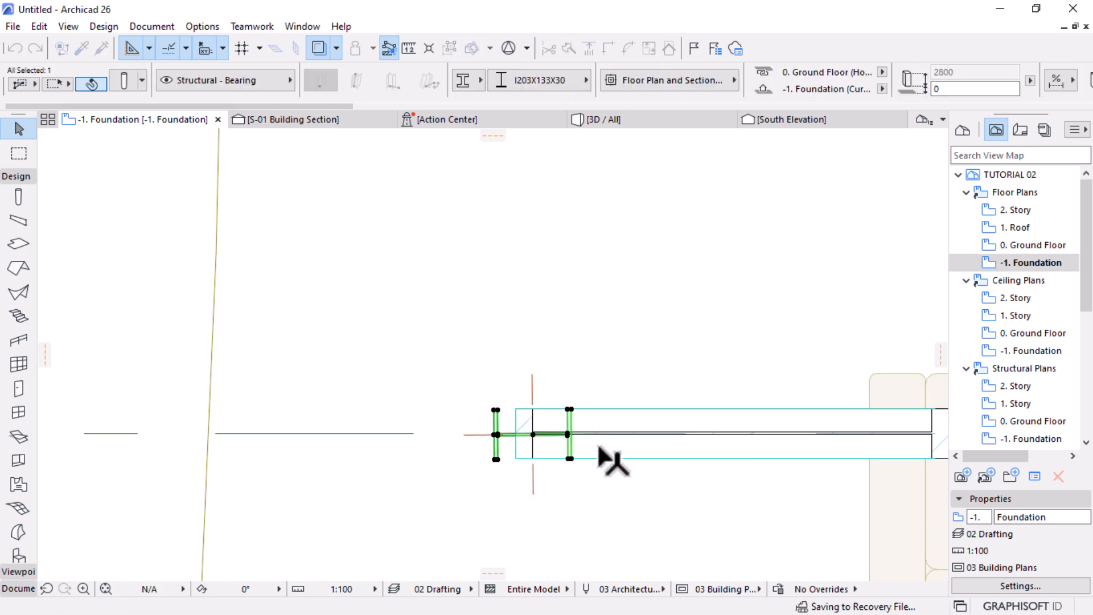
scroll(576, 473, up, 5)
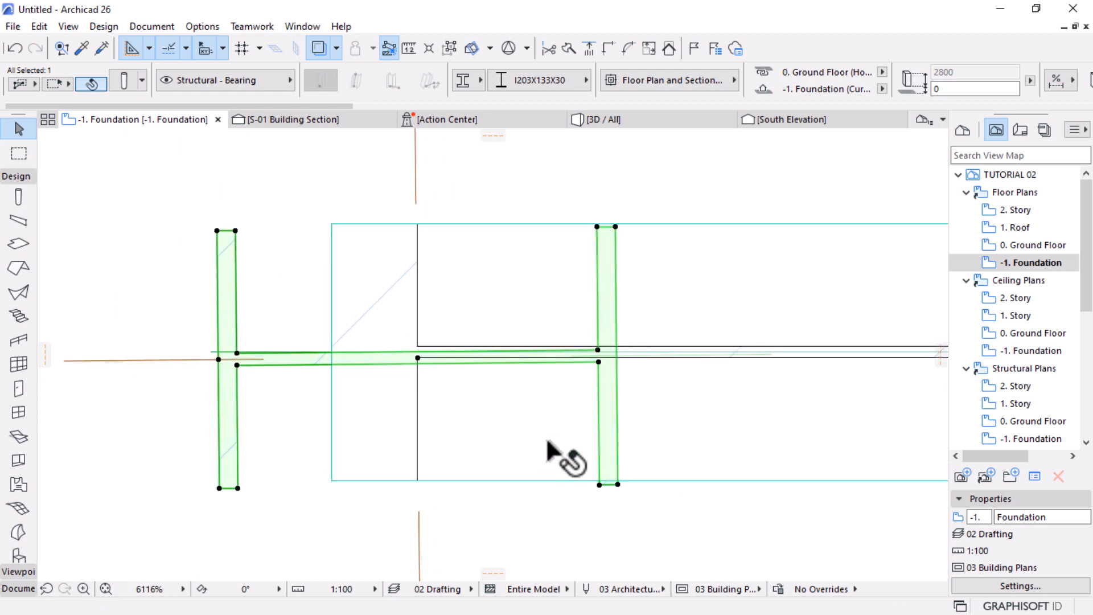
Save the project as "Project Sample" in the Project 02 folder inside the Youtube folder
key(ctrl+s)
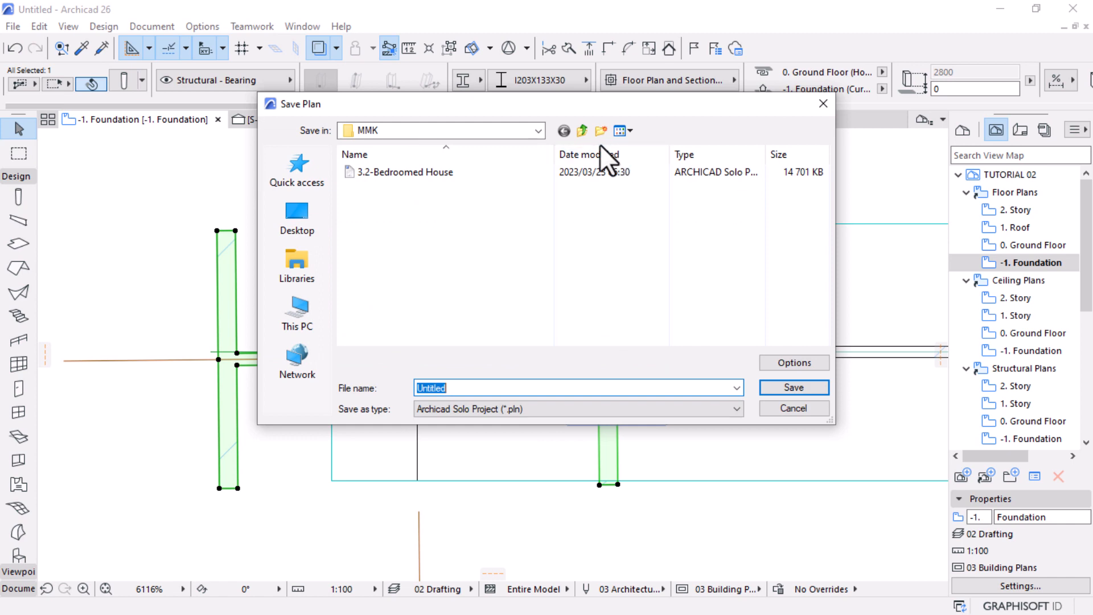
click(582, 131)
scroll(503, 248, down, 1)
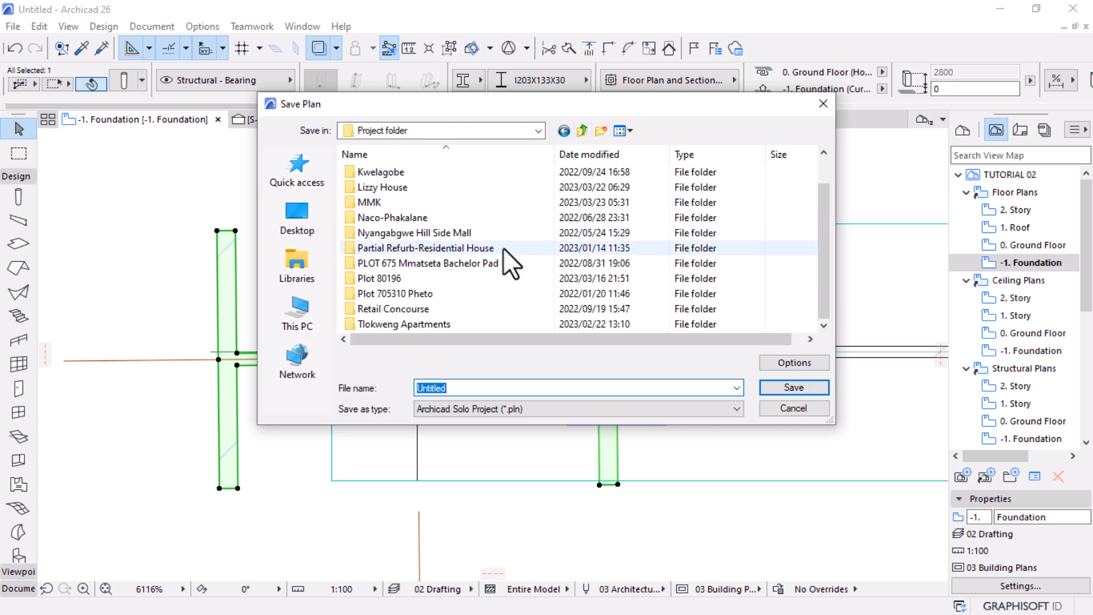
click(582, 131)
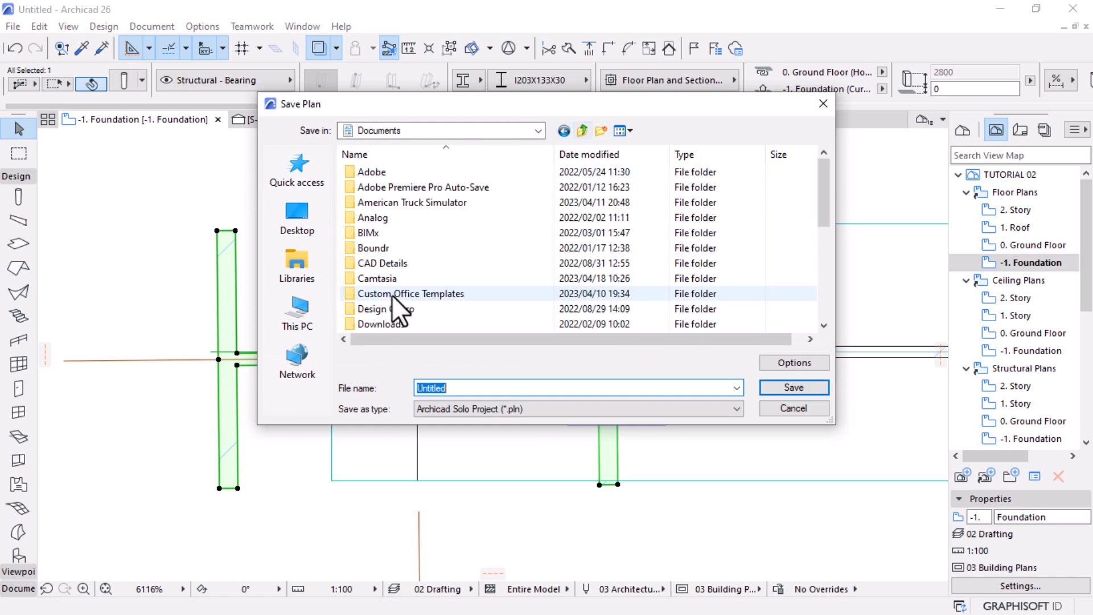
scroll(385, 304, down, 5)
double_click(367, 320)
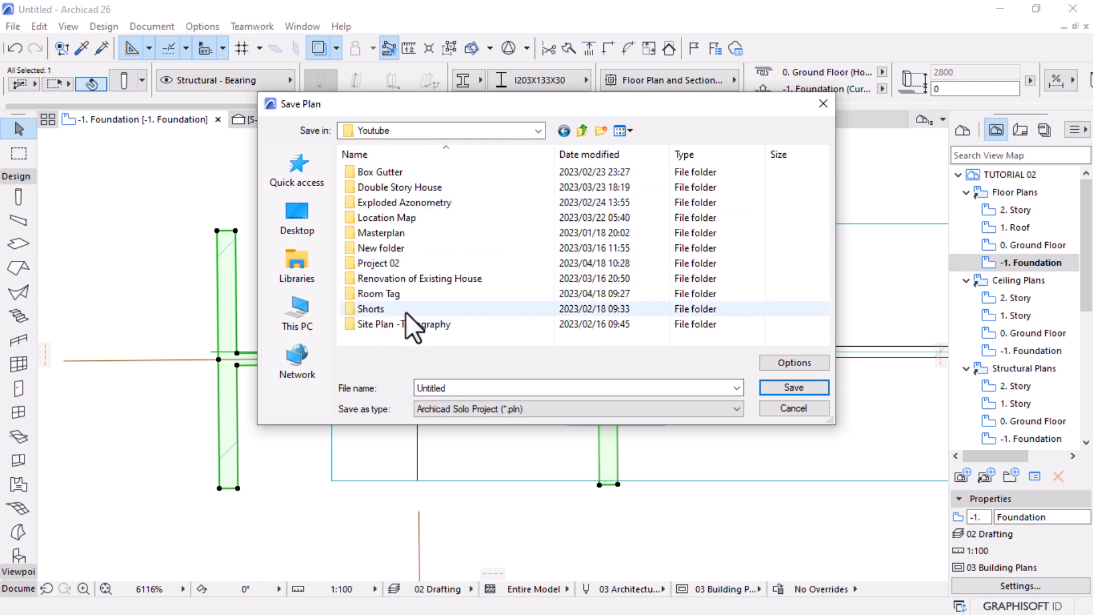
double_click(394, 263)
double_click(464, 387)
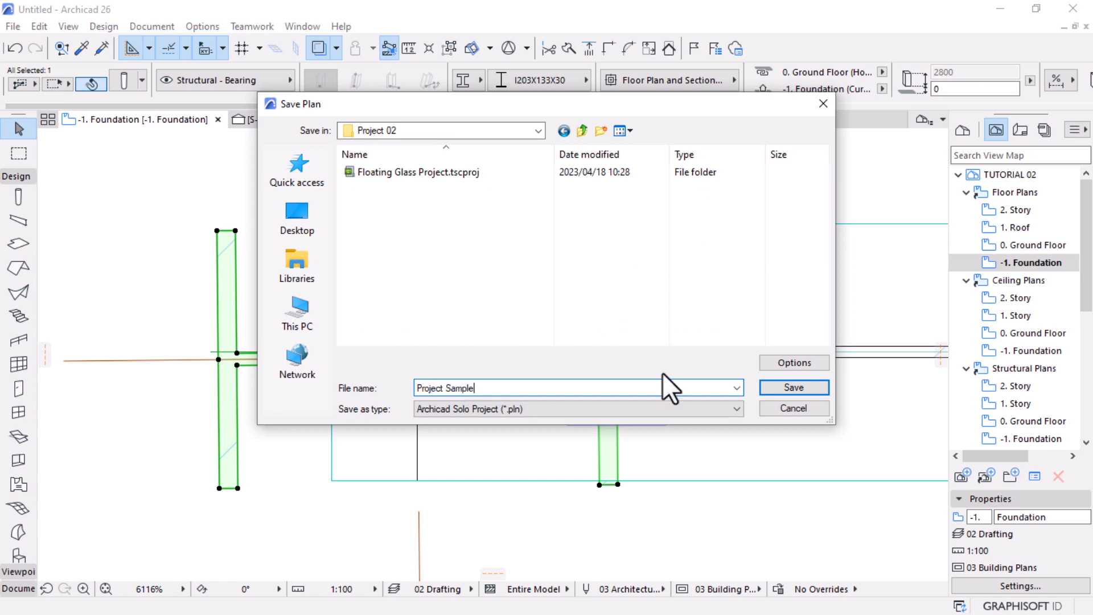
click(795, 388)
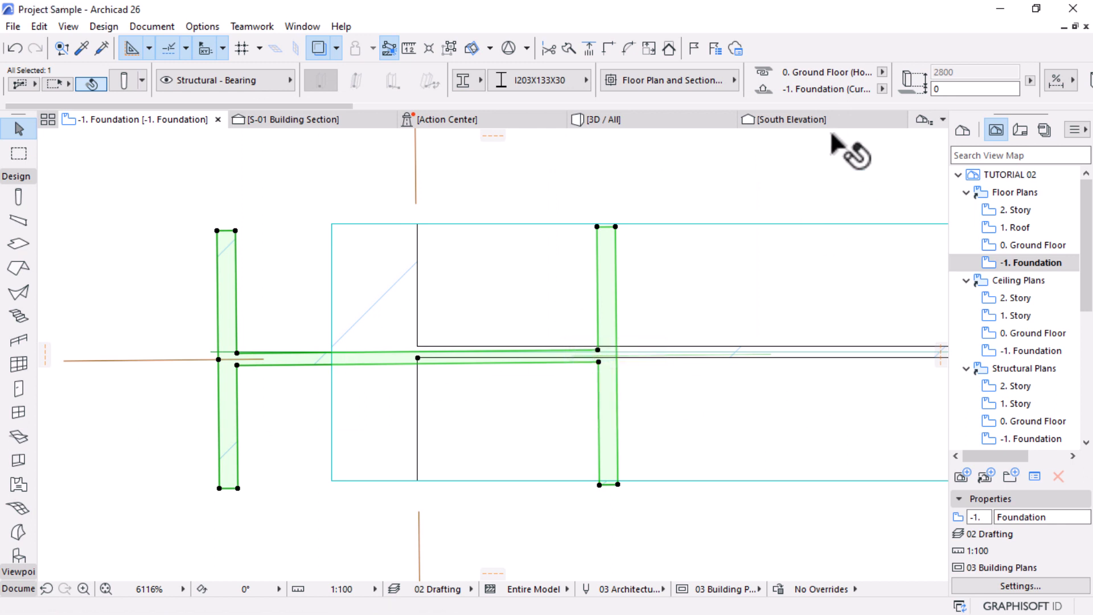
Examine the column's alignment with the beam and its positioning, segment, and floor plan and section settings
scroll(382, 361, up, 1)
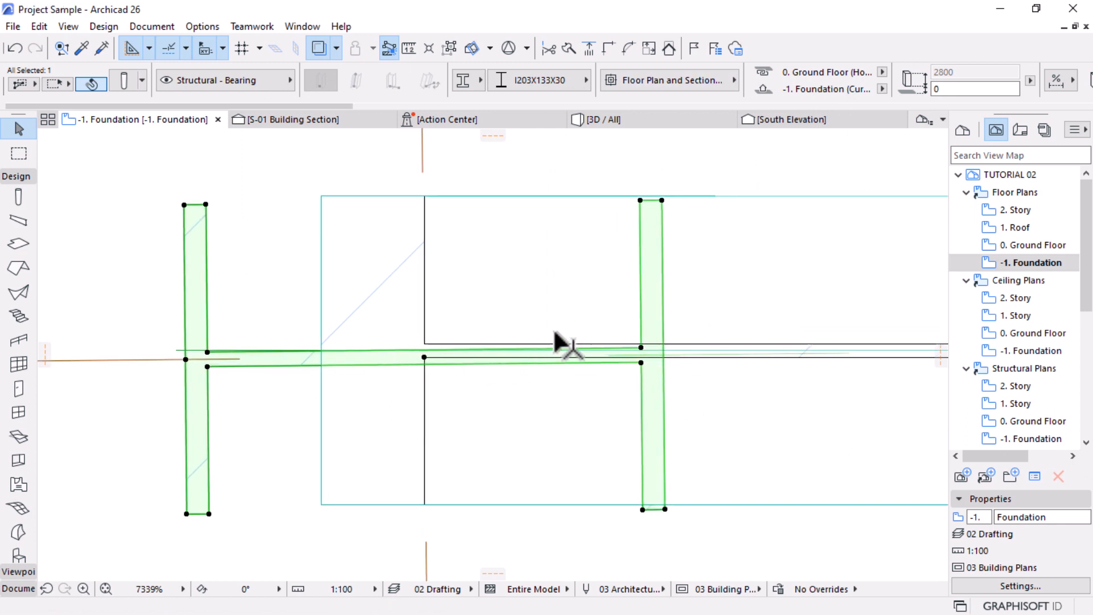
scroll(459, 346, up, 4)
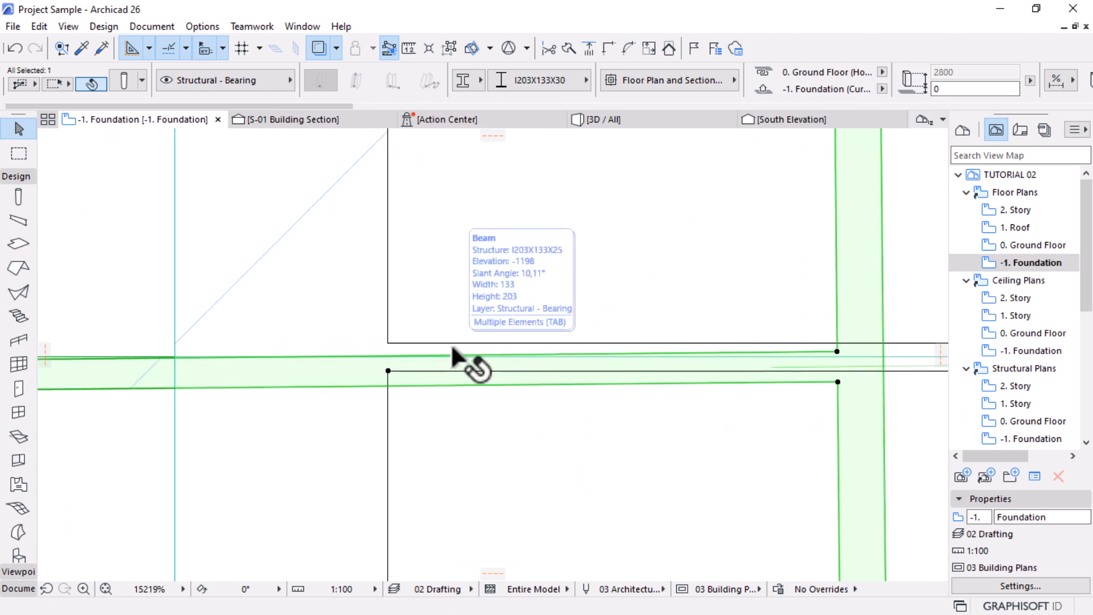
scroll(674, 67, down, 5)
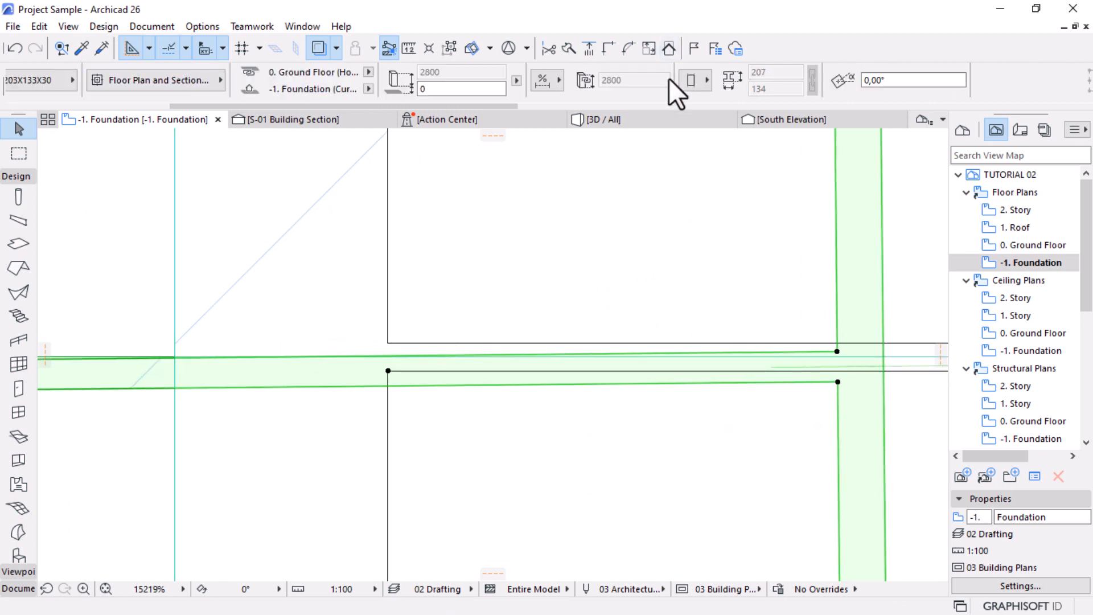
scroll(715, 77, down, 8)
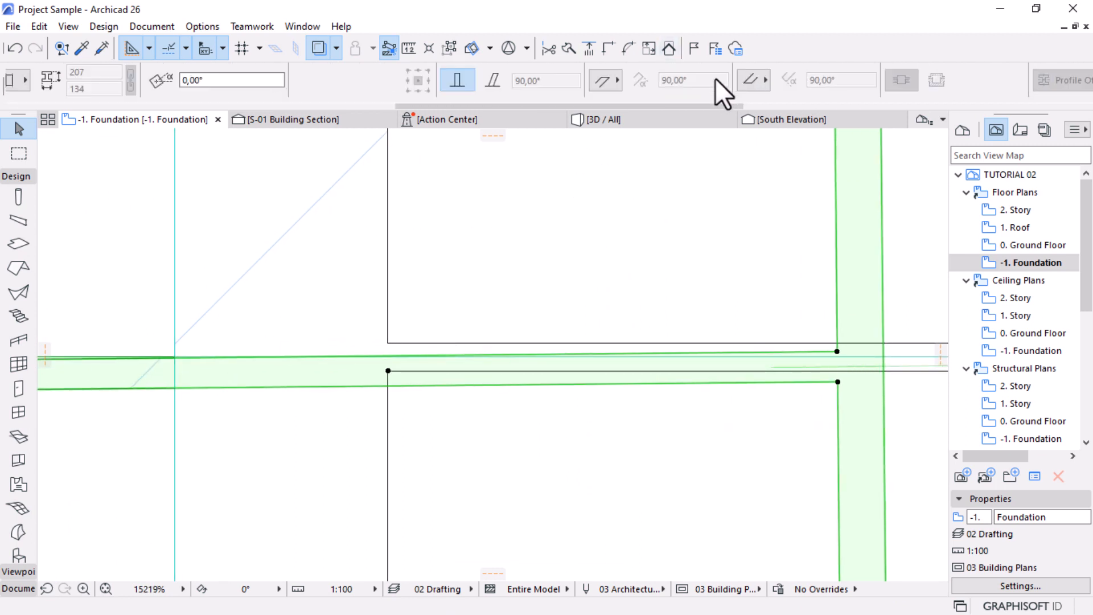
scroll(716, 77, down, 8)
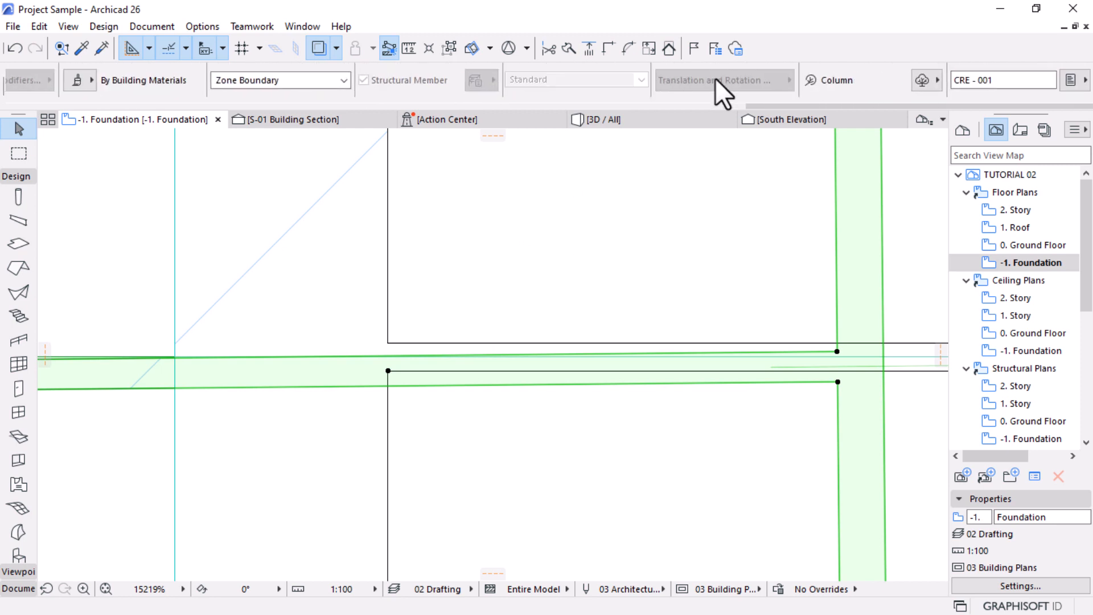
scroll(716, 77, down, 8)
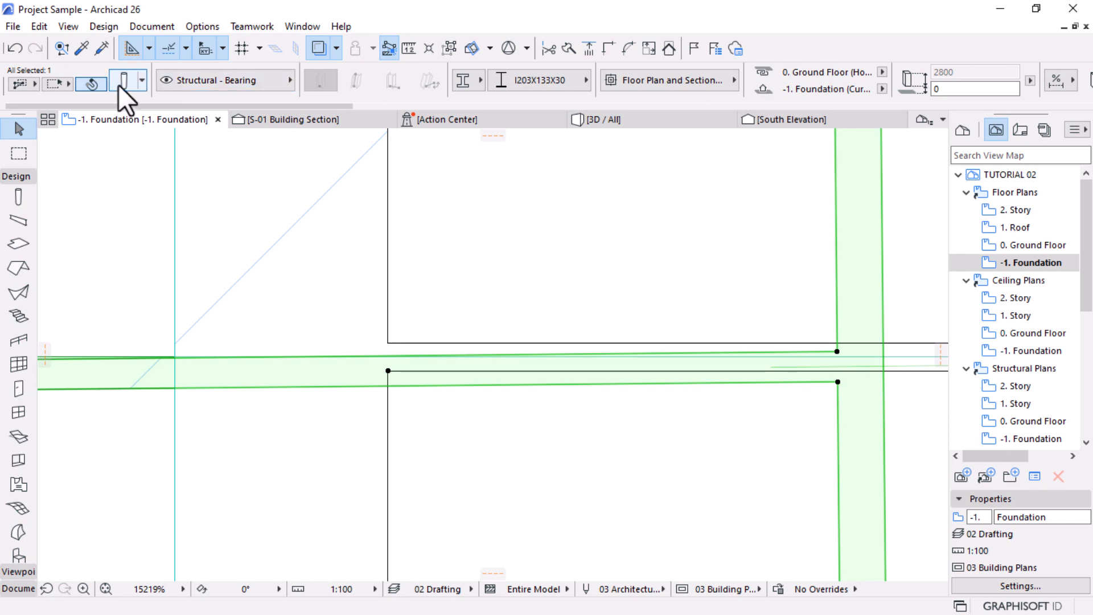
key(ctrl+t)
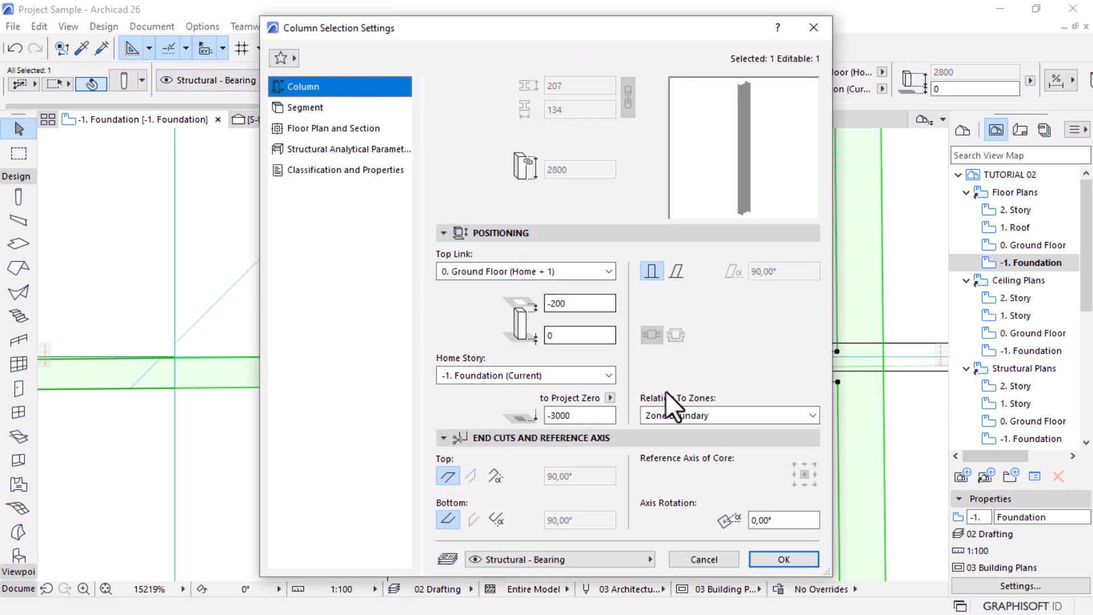
click(309, 107)
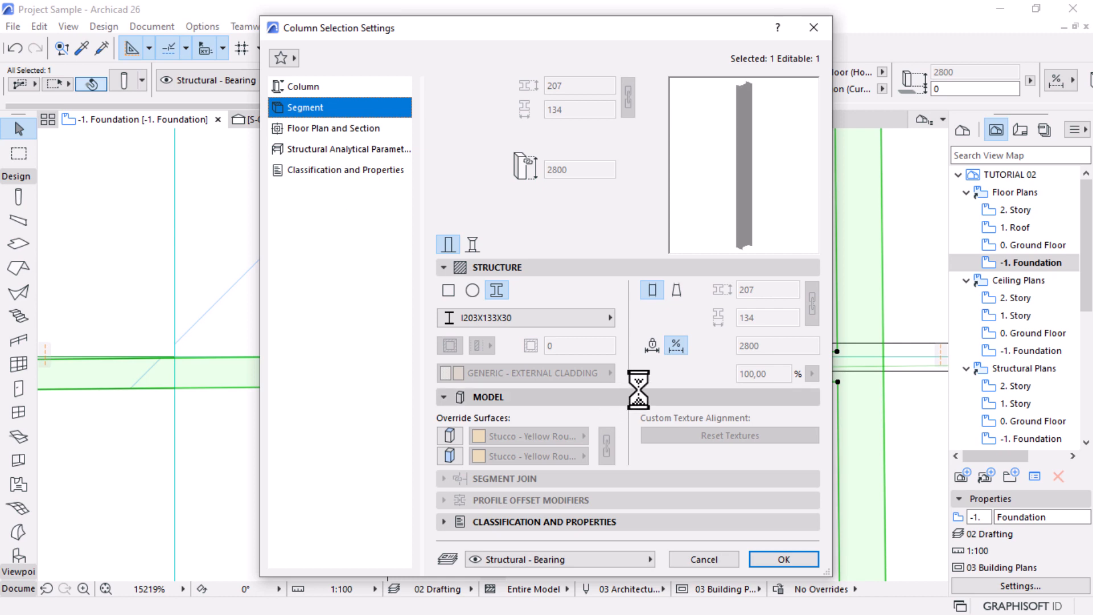
click(307, 129)
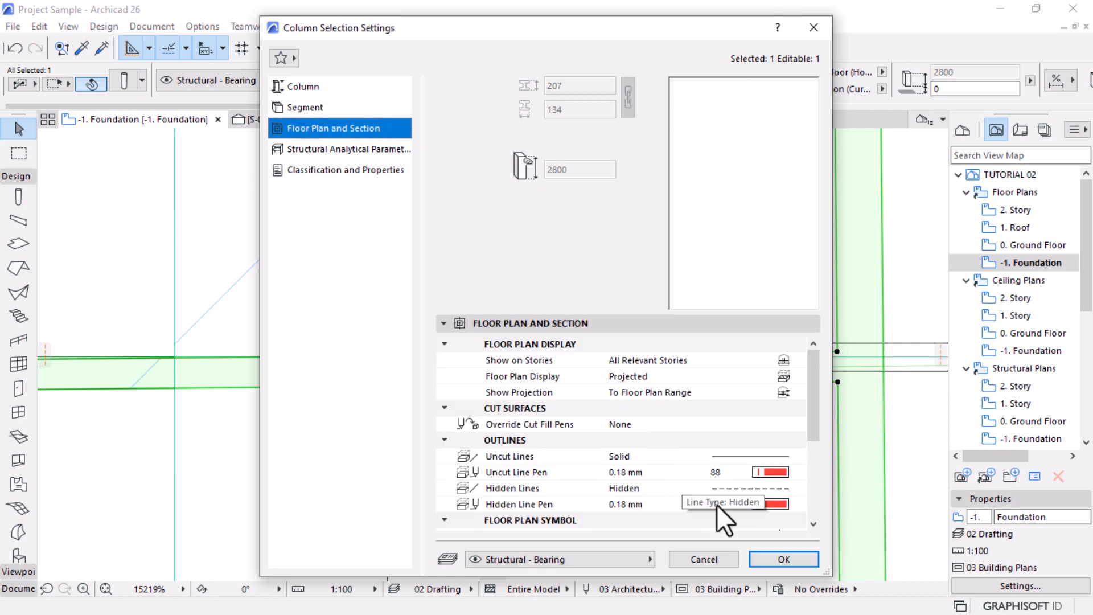
click(775, 559)
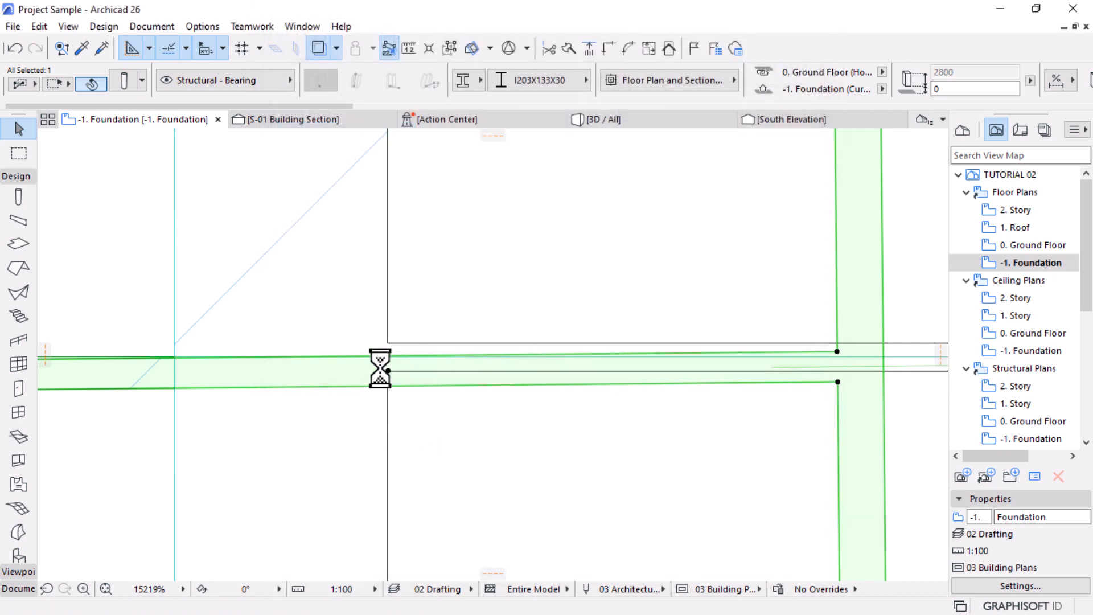
Rotate the column slightly about the lower inner corner of its left flange to make its web exactly horizontal
scroll(743, 406, down, 3)
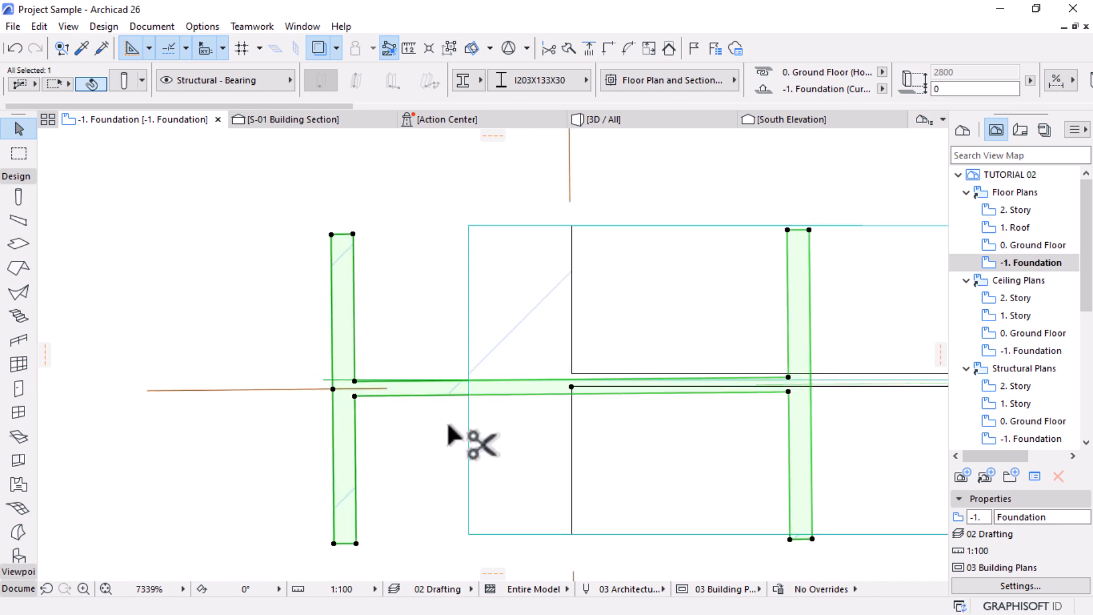
key(ctrl+e)
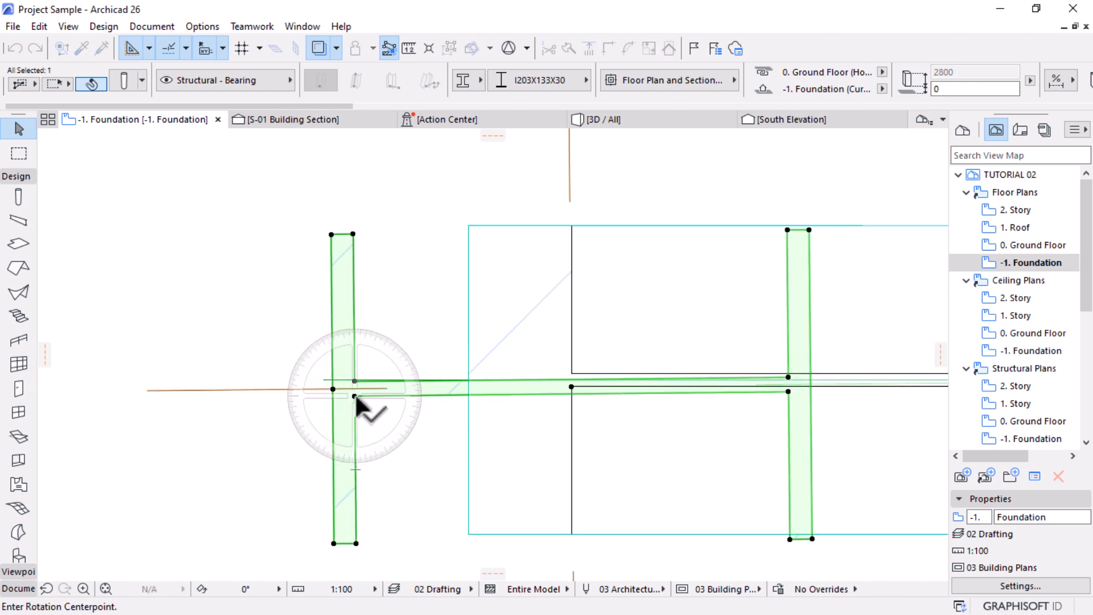
click(355, 395)
click(788, 392)
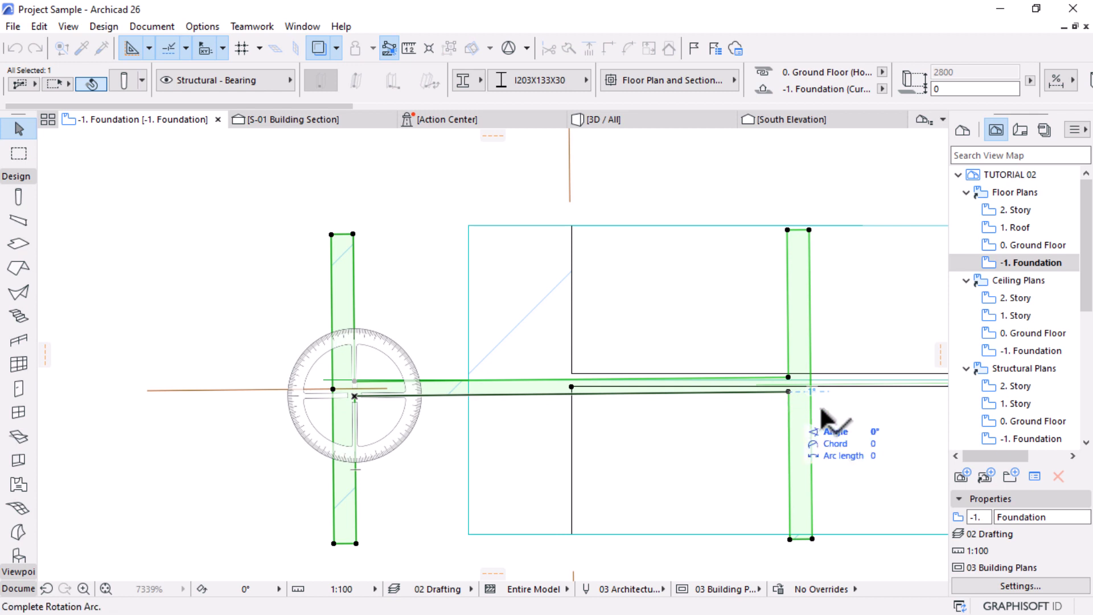
click(789, 390)
scroll(635, 434, down, 5)
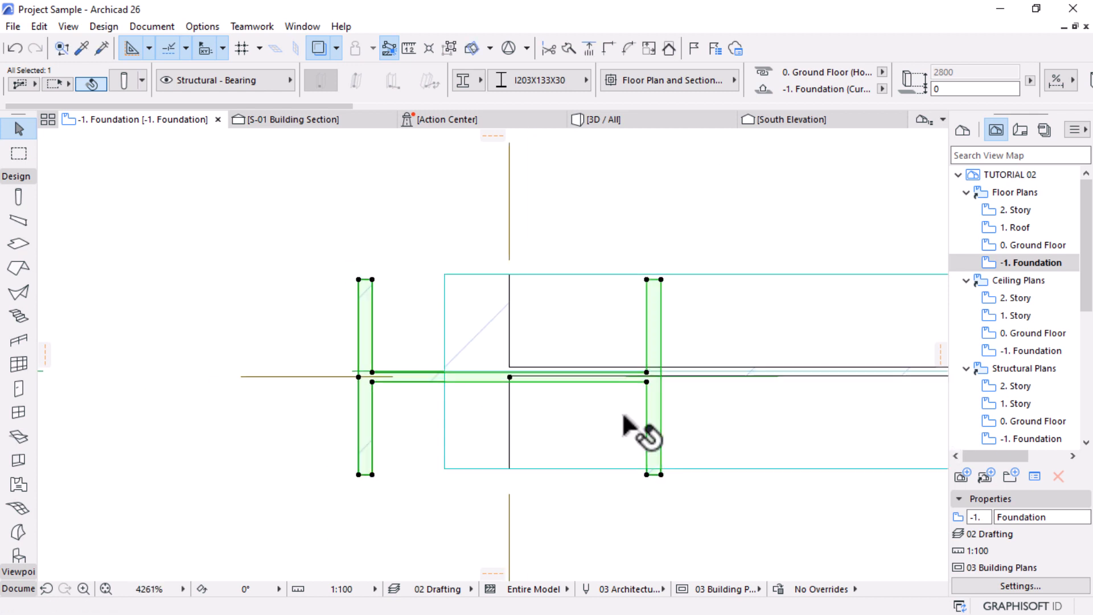
Move the column up 4 mm onto the beam's centreline and align its left flange's outer face with the end of the beam outline
scroll(402, 353, up, 4)
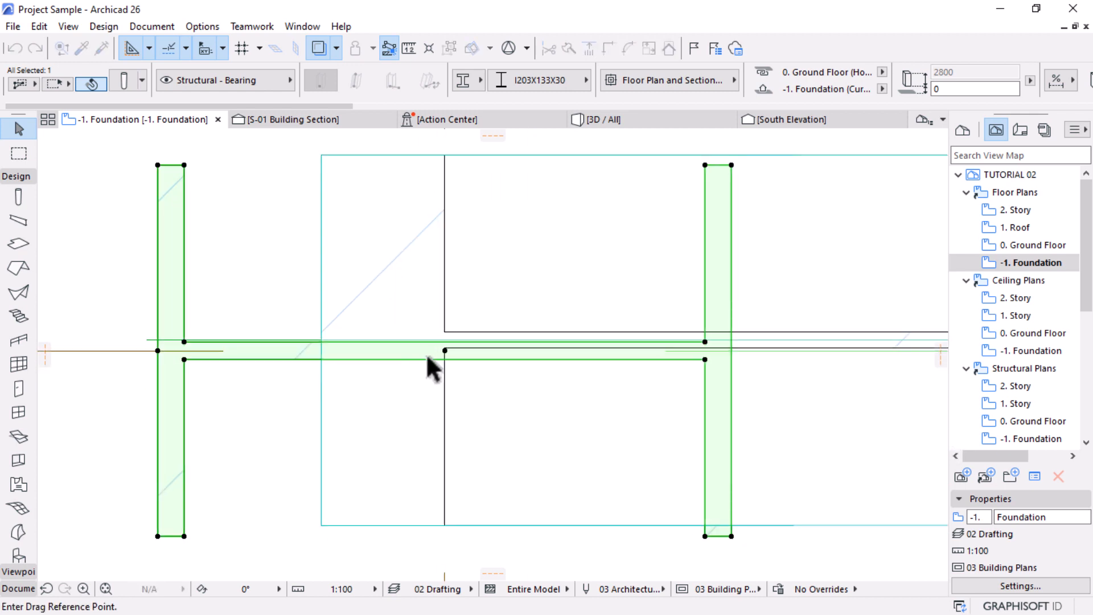
click(444, 349)
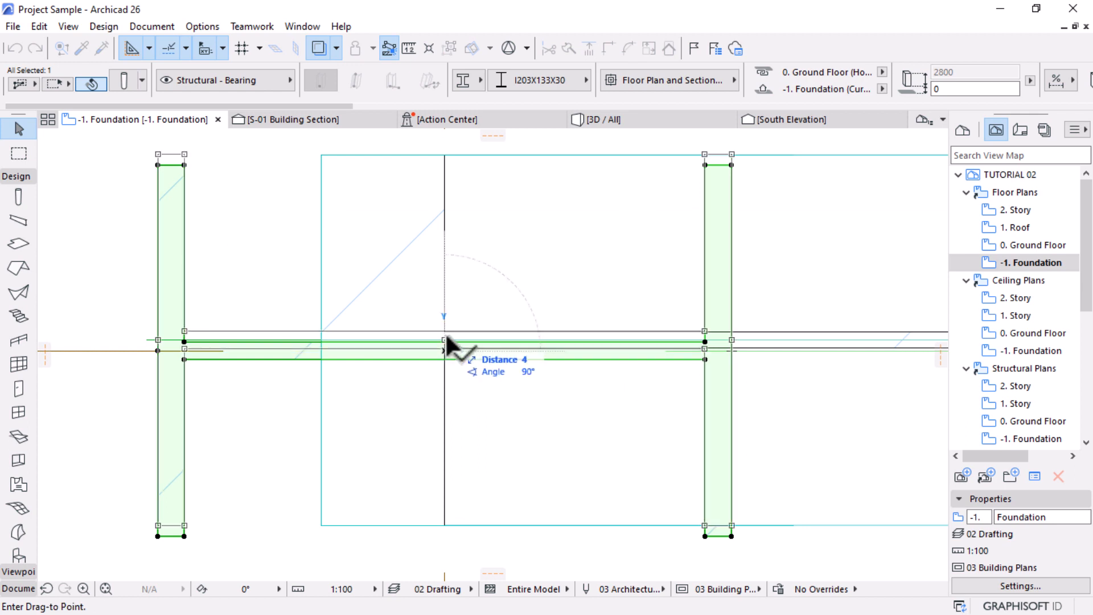
click(446, 340)
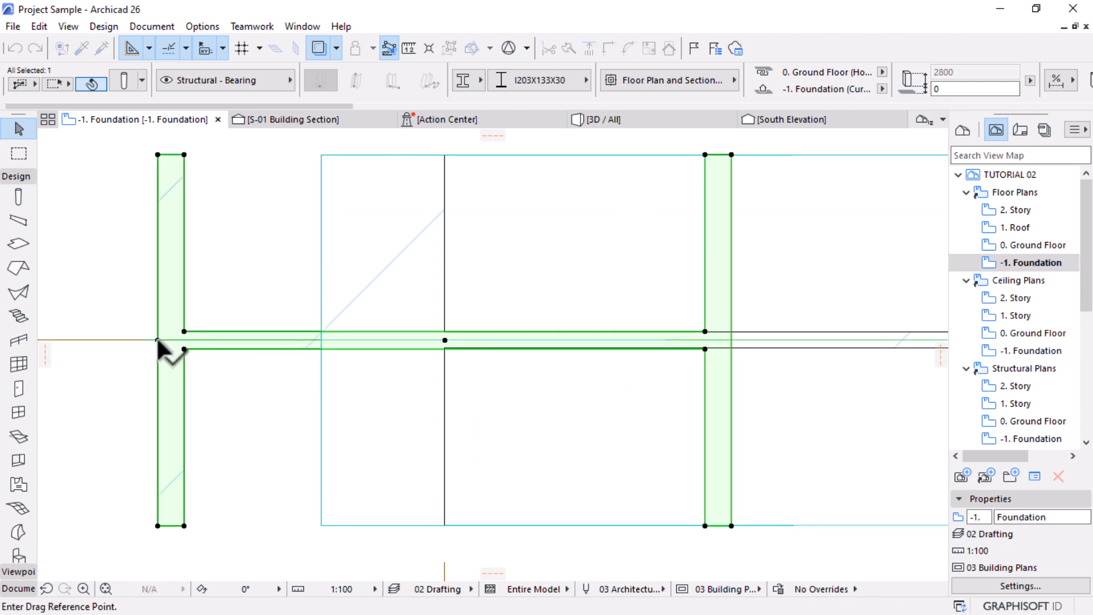
click(389, 322)
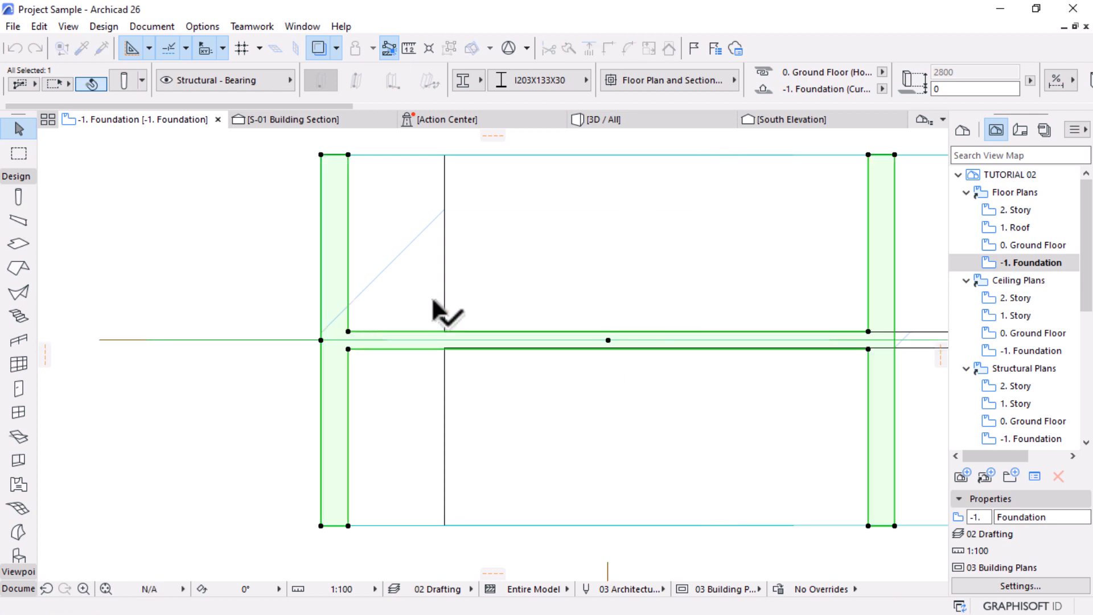
Raise the I203X133X30 column vertically by 1015 mm in the 3D view so its base reaches the low end of the sloped beam
scroll(411, 306, down, 5)
click(655, 122)
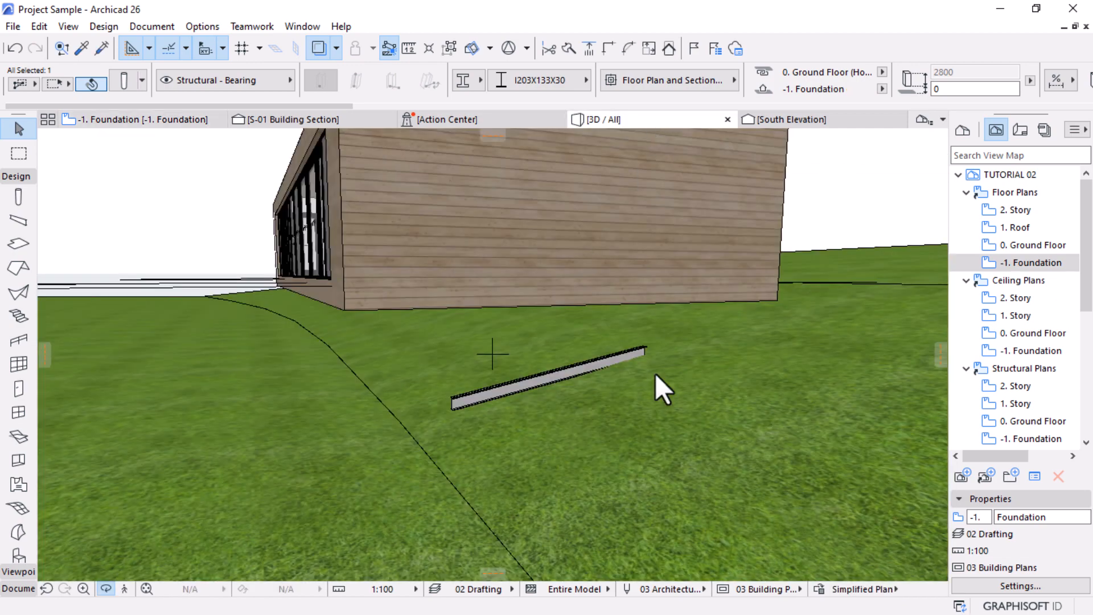
click(654, 413)
shift+middle_drag(654, 413, 491, 361)
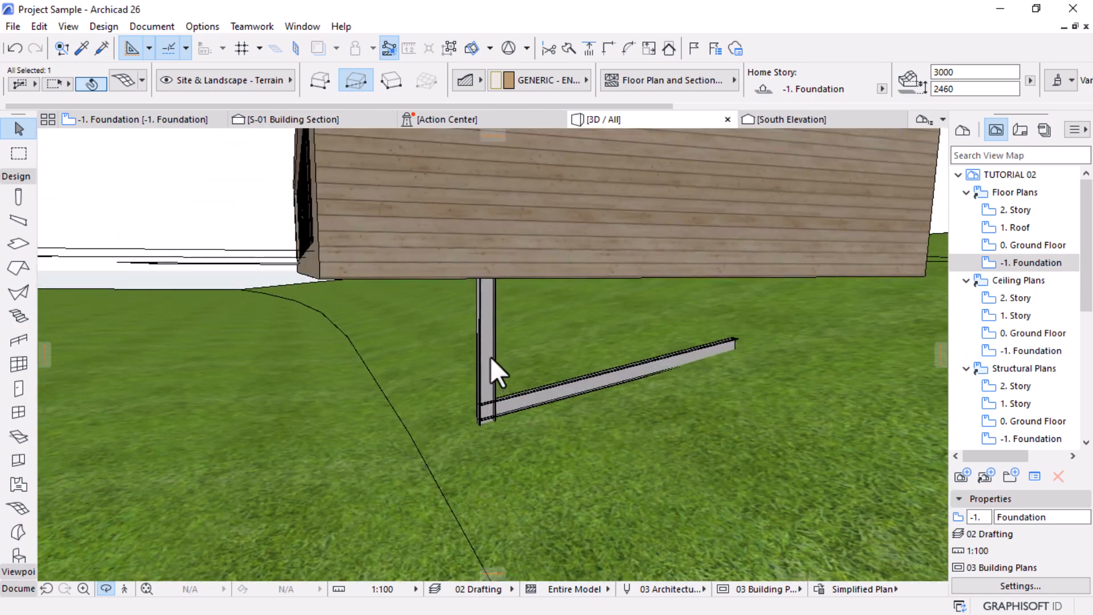
click(490, 359)
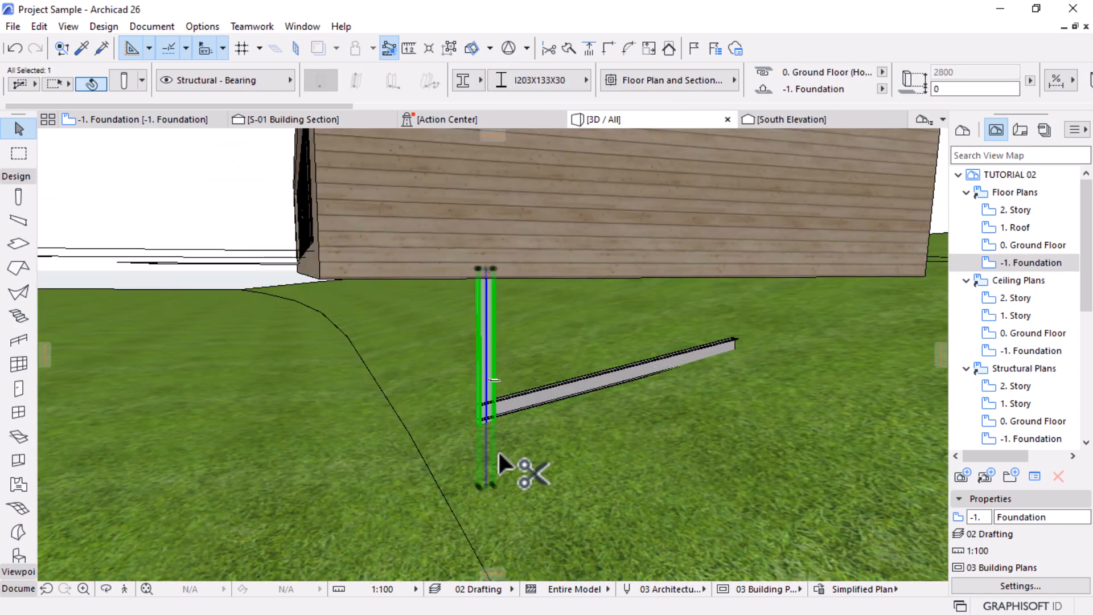
key(ctrl+d)
click(486, 474)
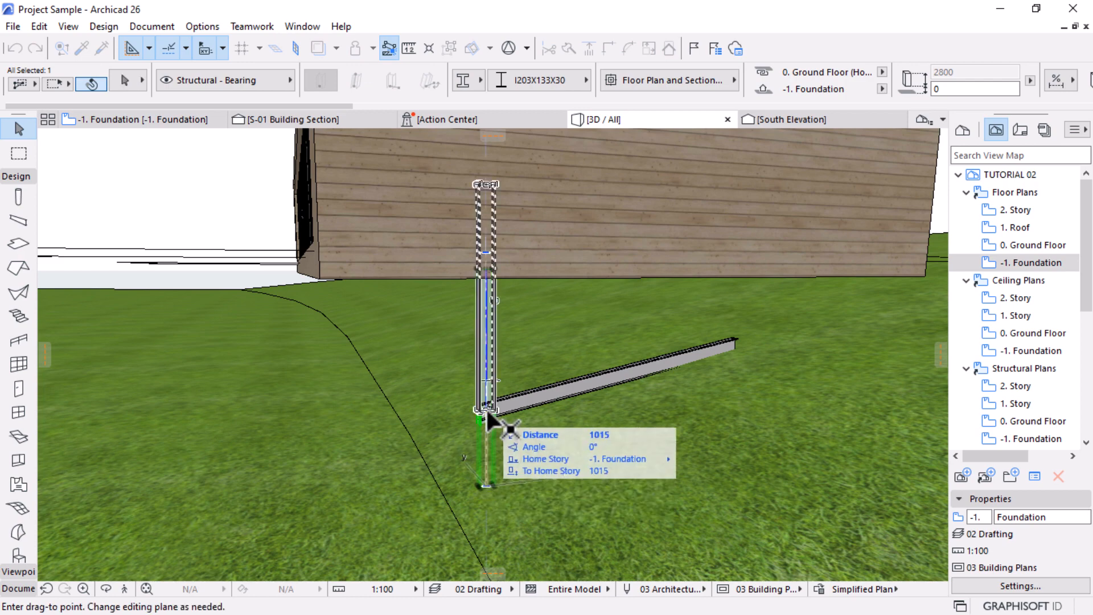
click(487, 408)
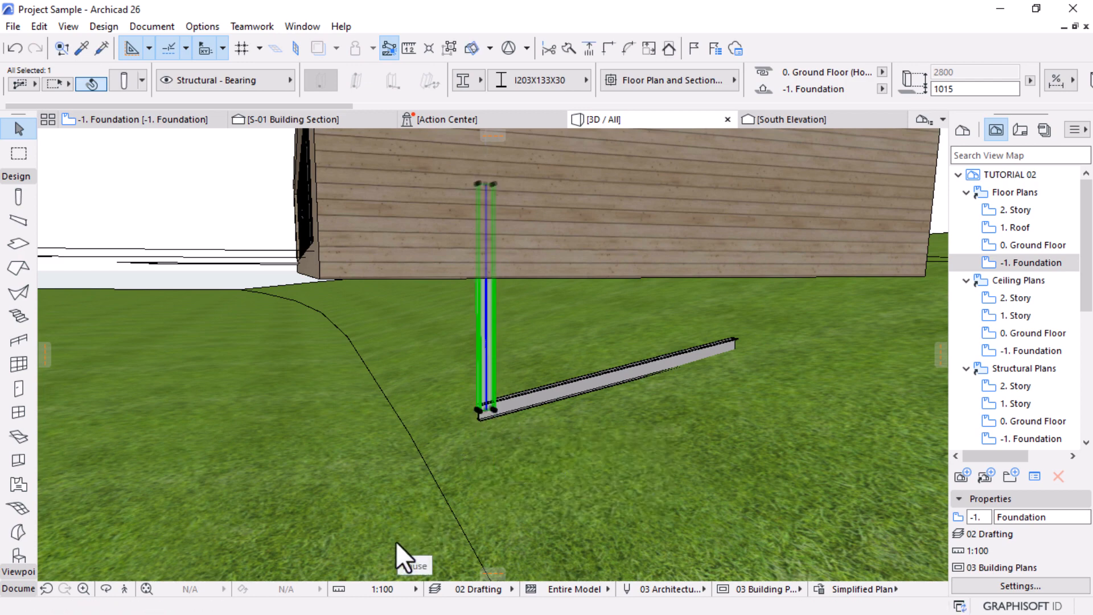
Rotate the column's bottom end cut in the S-01 Building Section to run parallel with the sloped beam
shift+middle_drag(477, 443, 495, 412)
scroll(494, 413, up, 5)
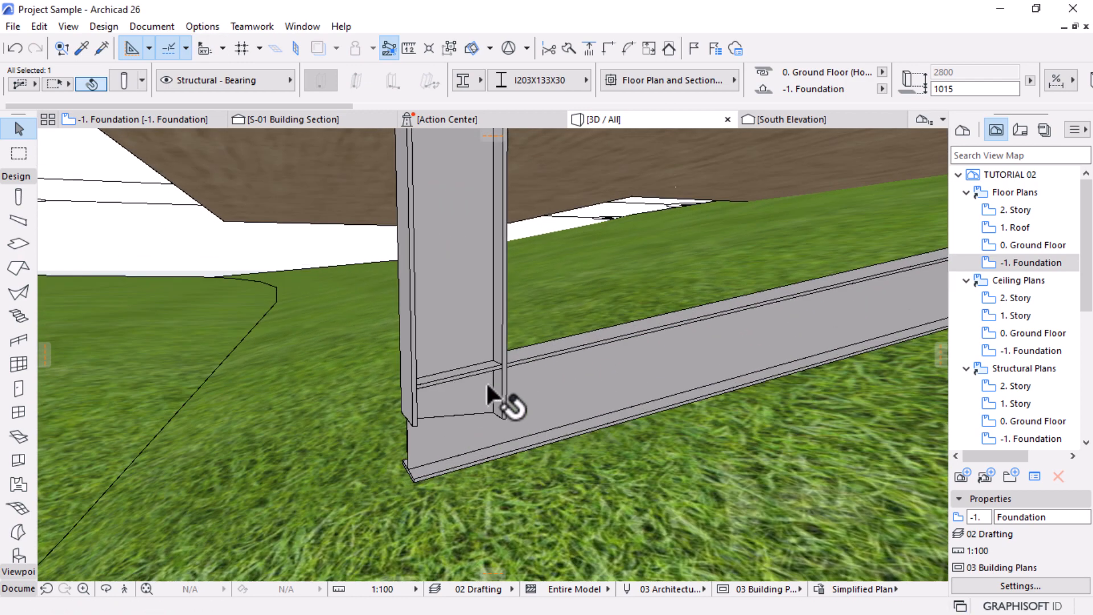
click(326, 120)
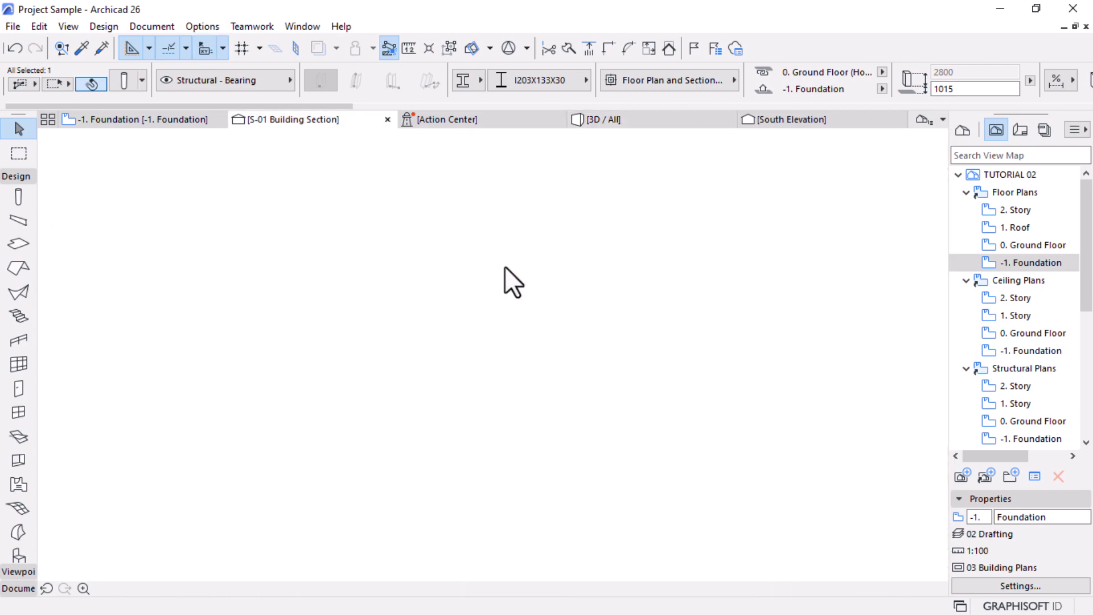
scroll(487, 393, up, 6)
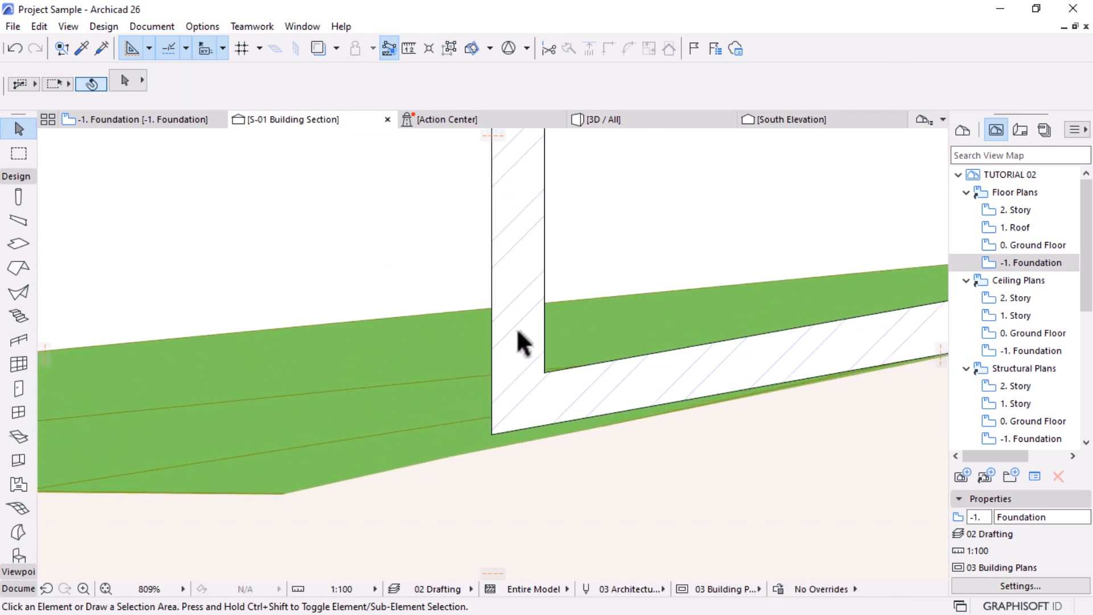
click(539, 411)
scroll(542, 415, up, 8)
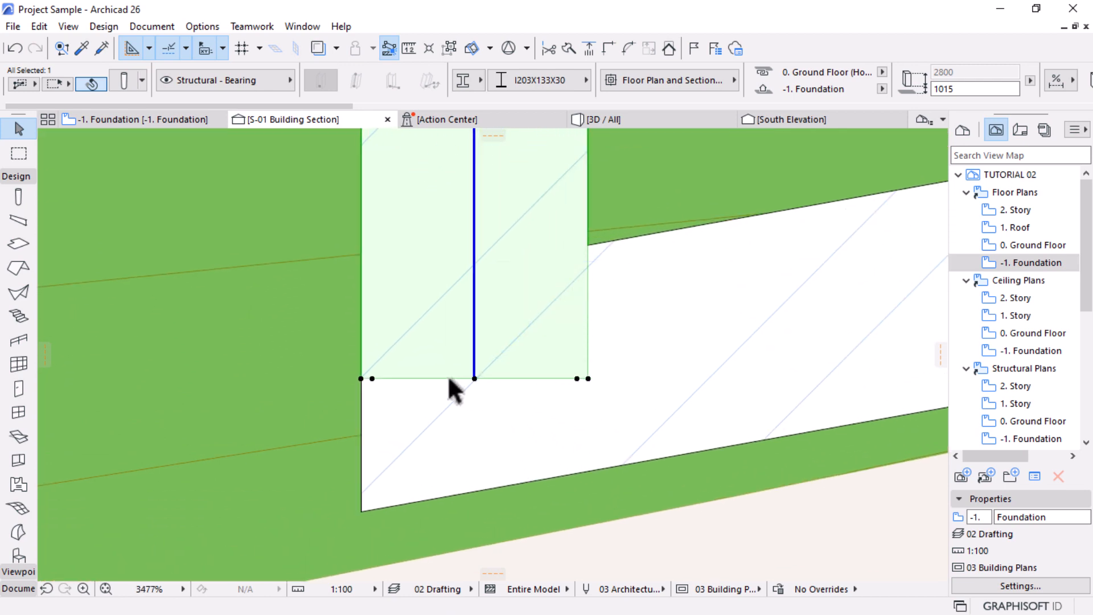
click(474, 378)
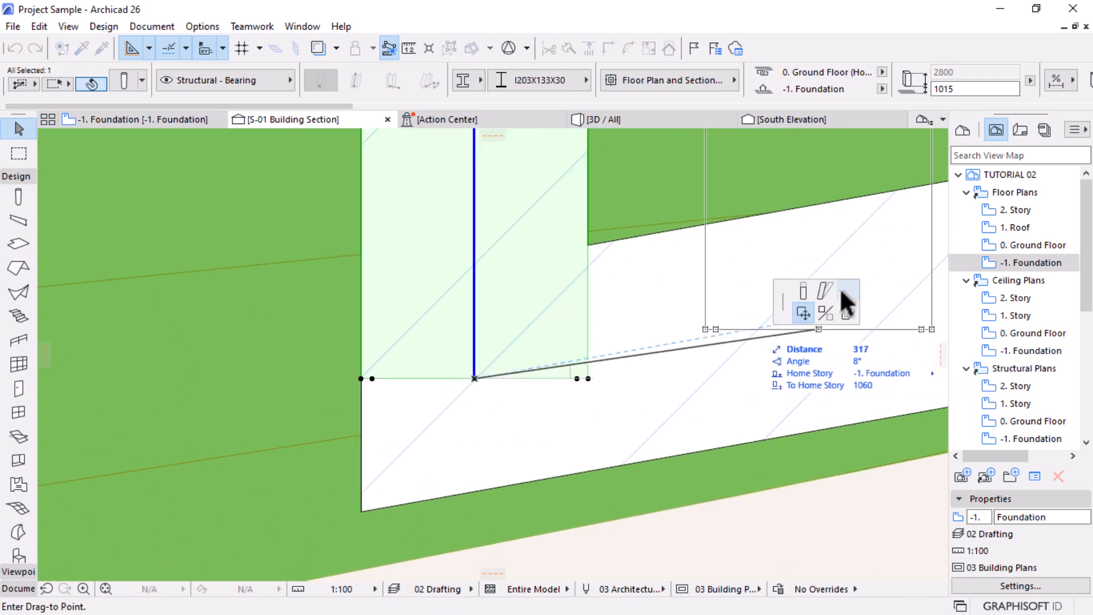
click(846, 291)
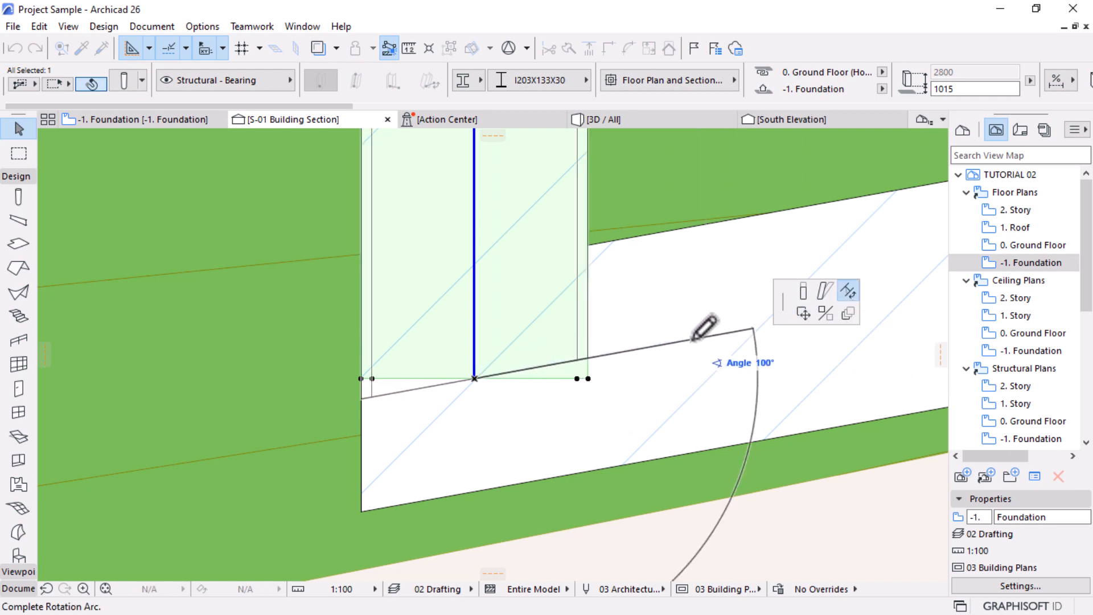
click(658, 345)
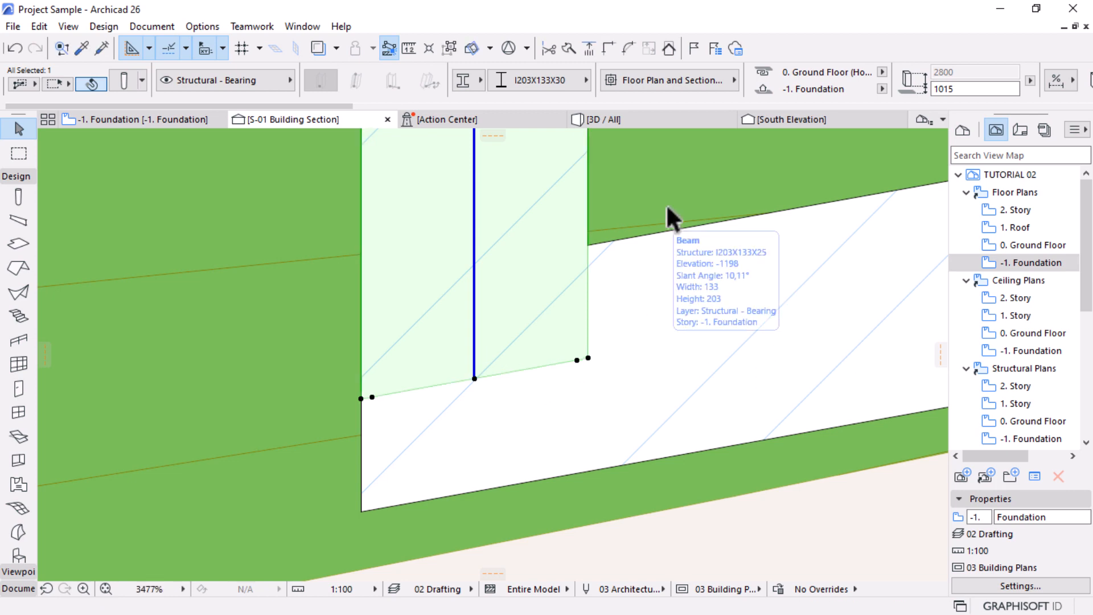
Shorten the column from its bottom end in the 3D view so it rests on the sloped beam's upper flange
click(655, 119)
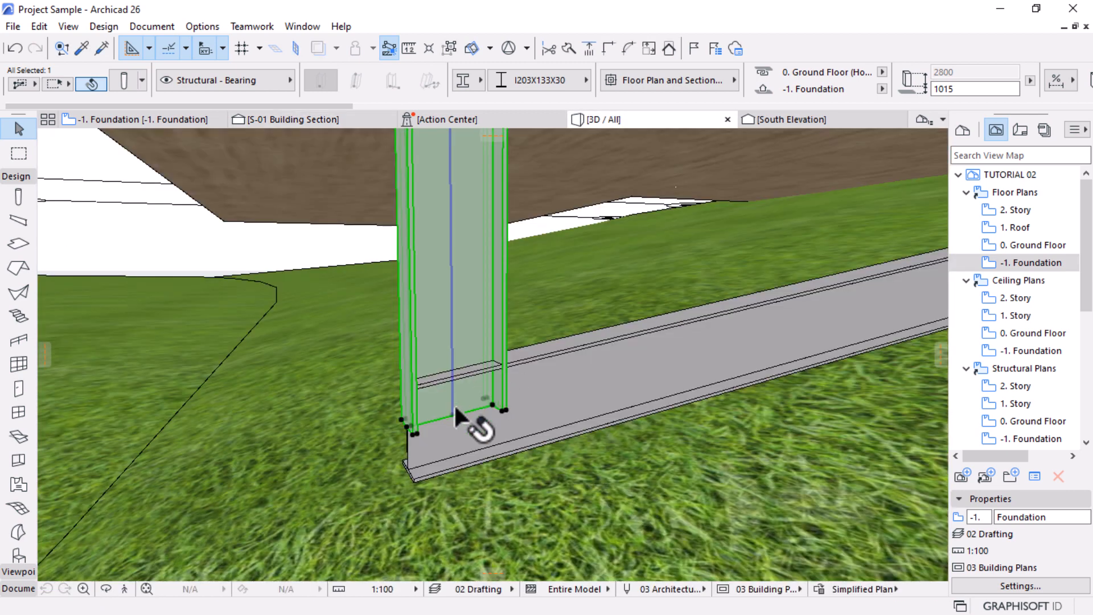
scroll(453, 406, up, 1)
click(450, 420)
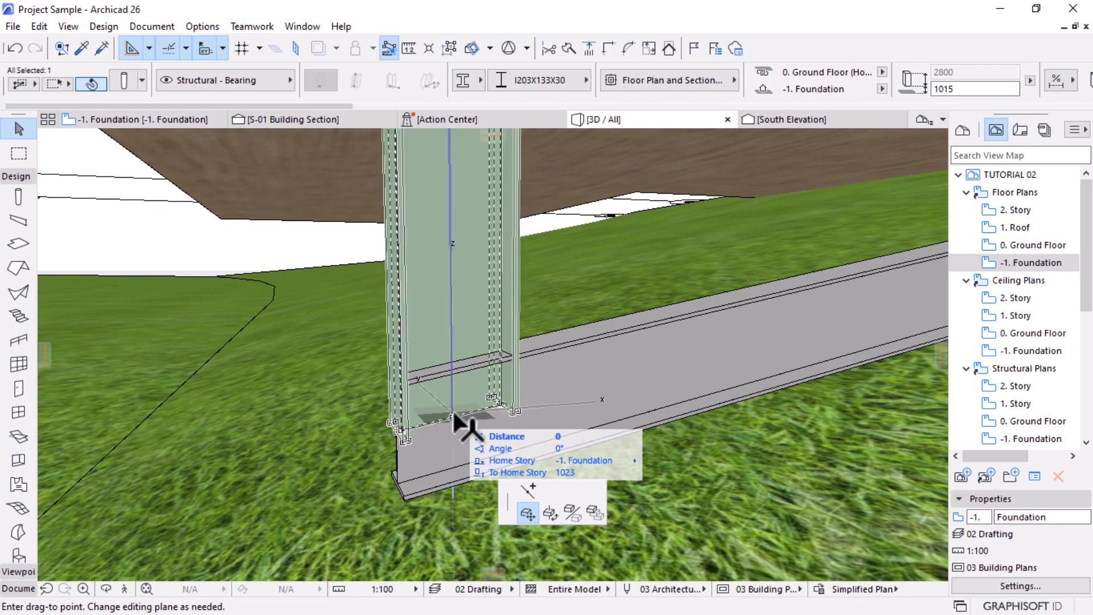
key(Escape)
click(452, 417)
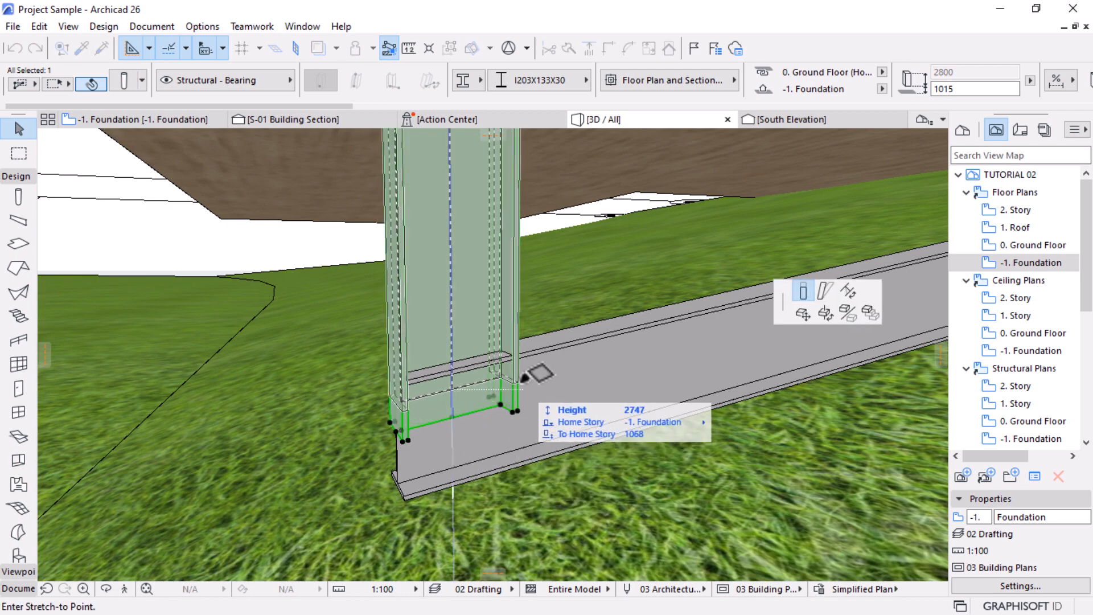
click(410, 378)
key(Escape)
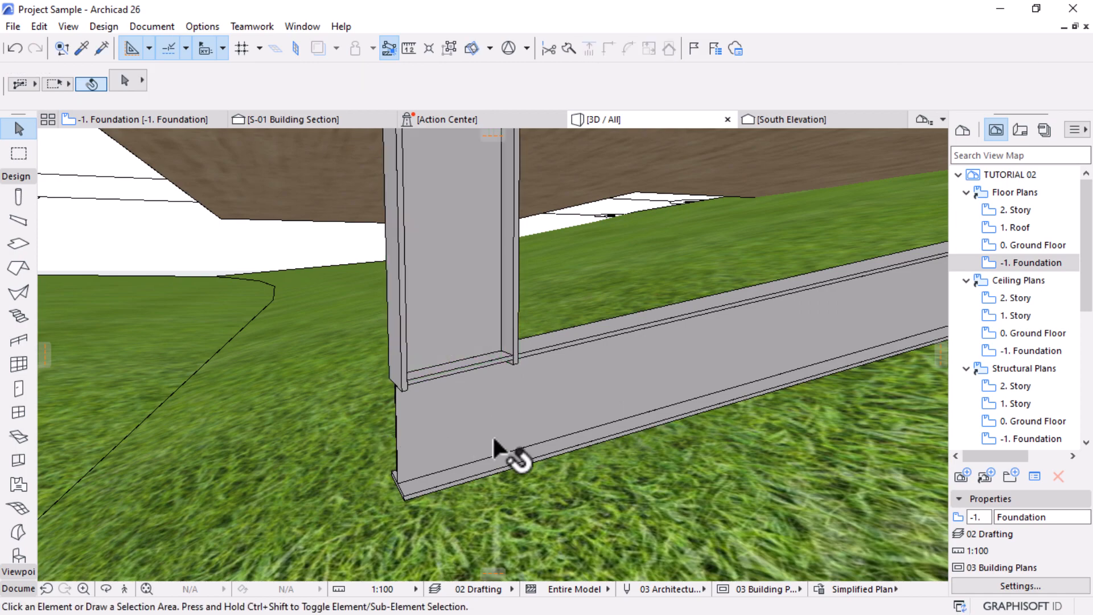
Make the column slanted in its positioning settings and set a slant angle that leans its top away from the sloped beam
shift+middle_drag(493, 435, 528, 427)
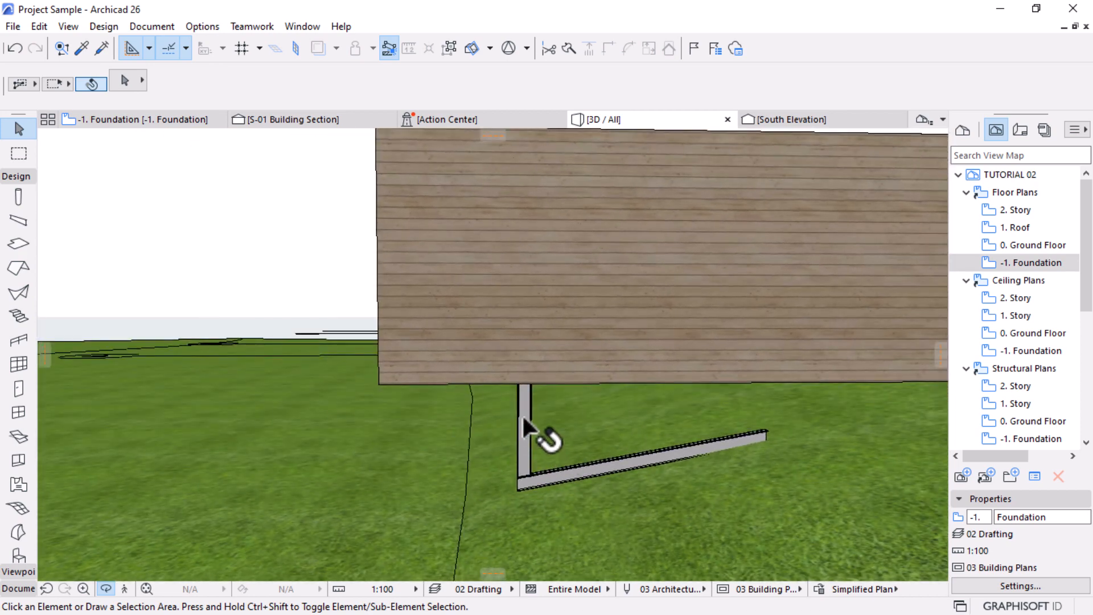
click(529, 434)
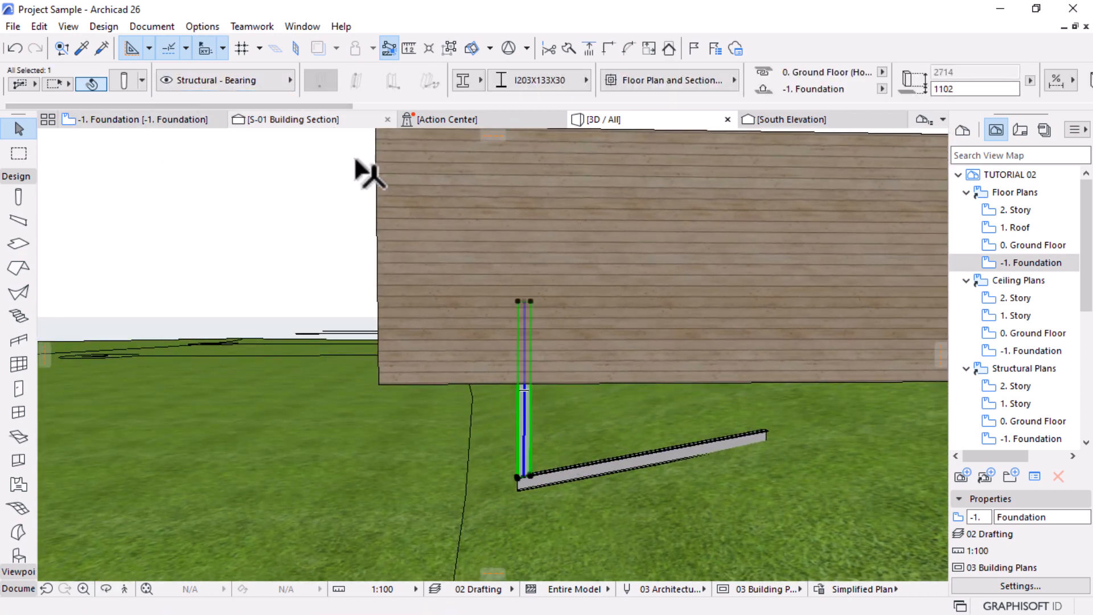
key(ctrl+t)
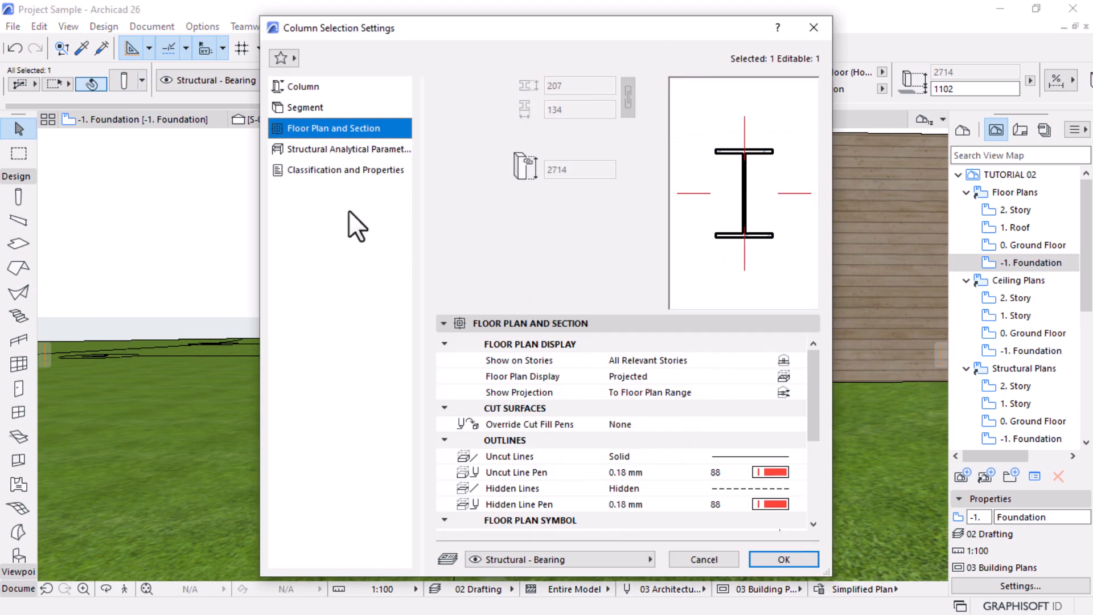
click(296, 85)
click(675, 273)
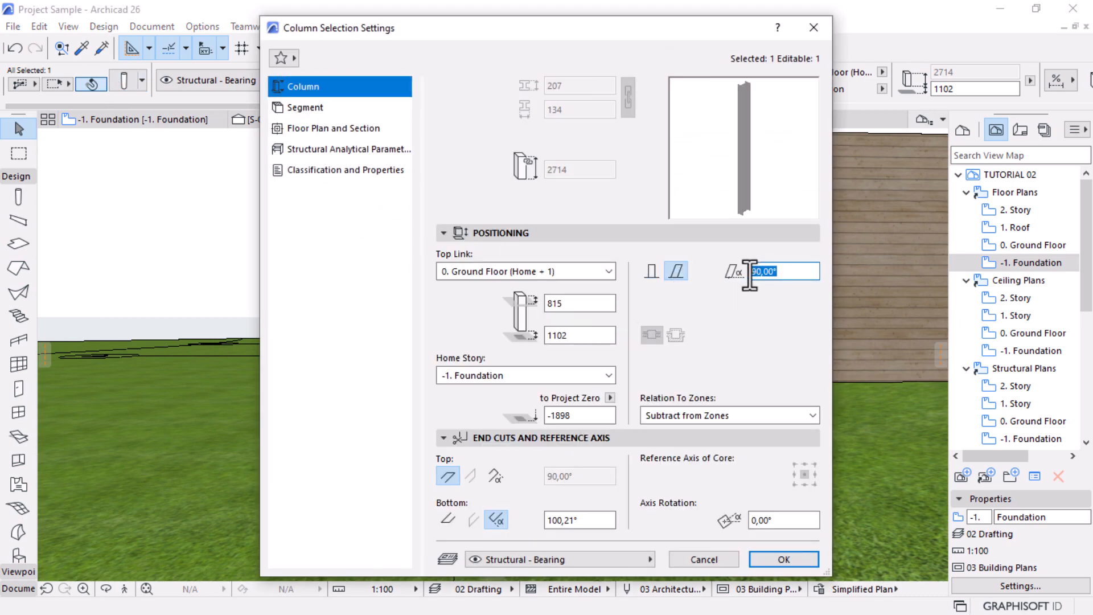
key(Return)
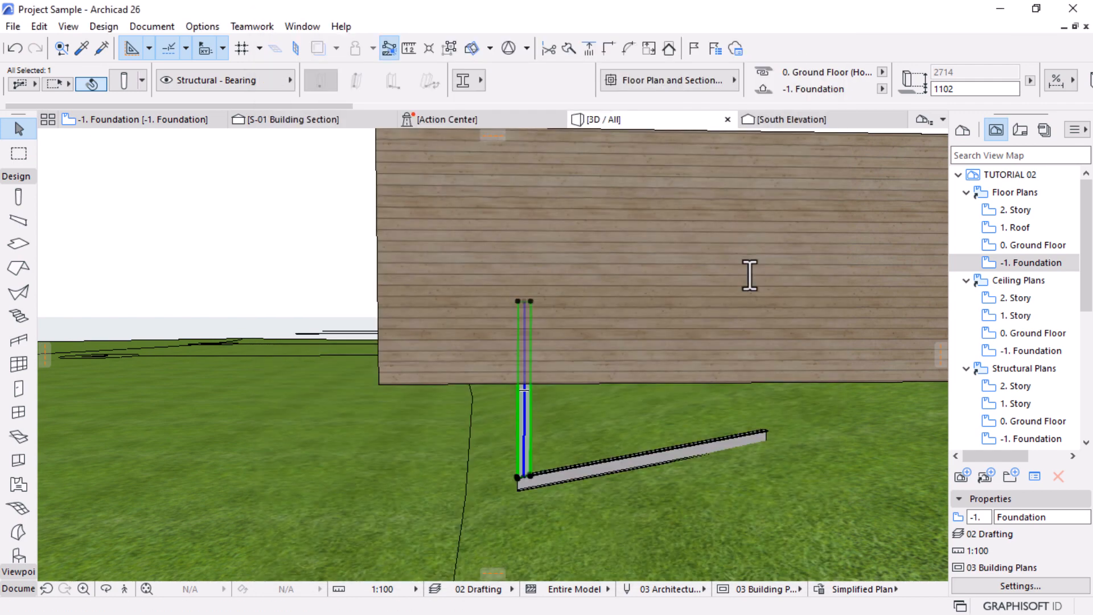
Realign the slanted column's bottom end cut with the sloped beam's top edge in the S-01 Building Section
shift+middle_drag(508, 270, 791, 415)
scroll(544, 342, up, 5)
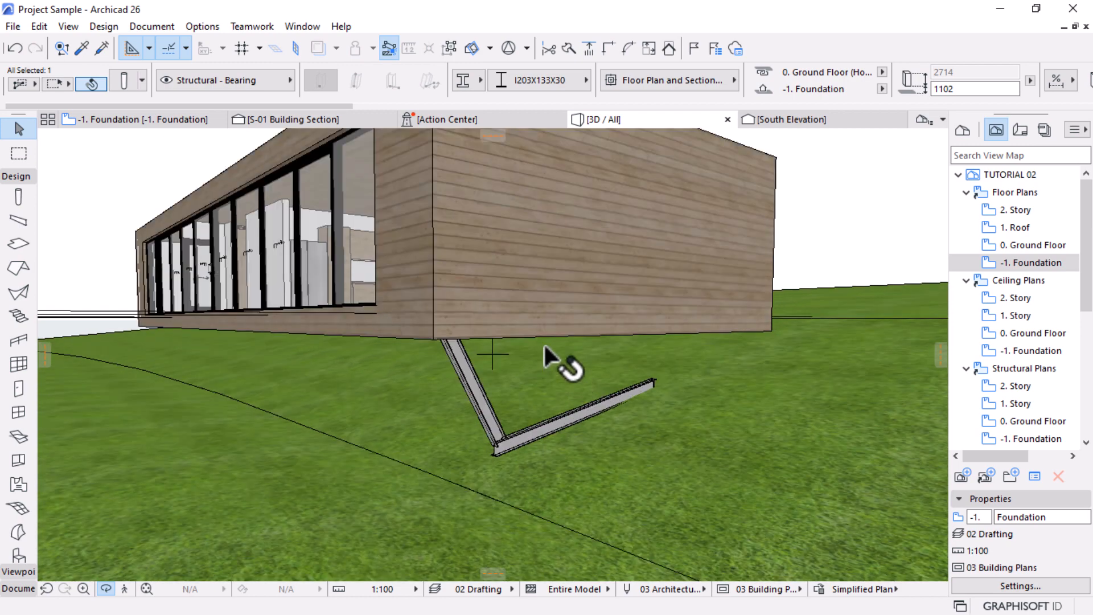
click(310, 121)
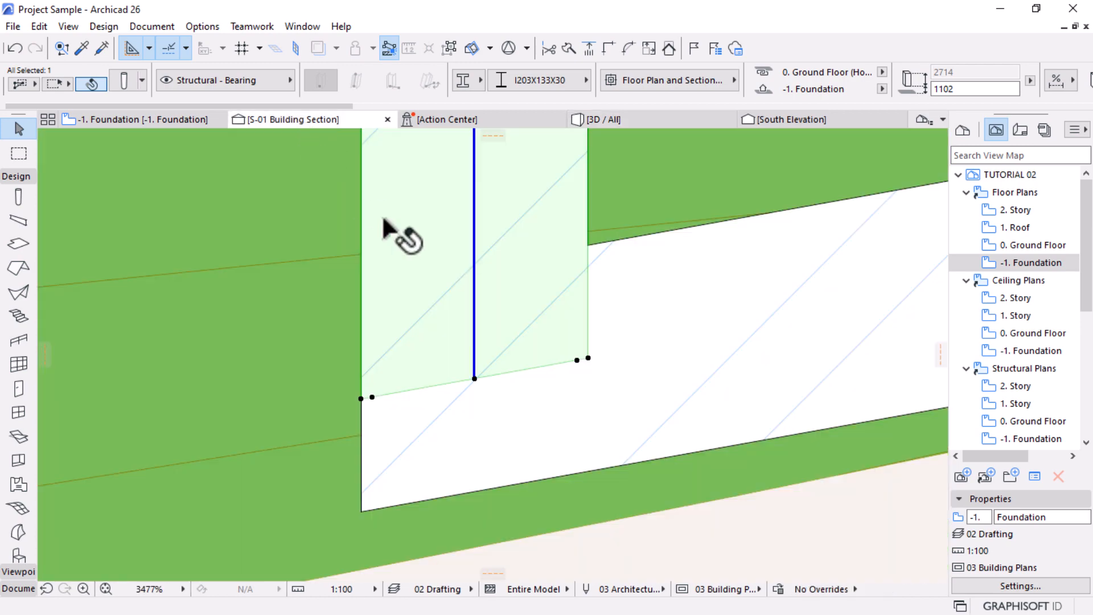
scroll(480, 448, down, 3)
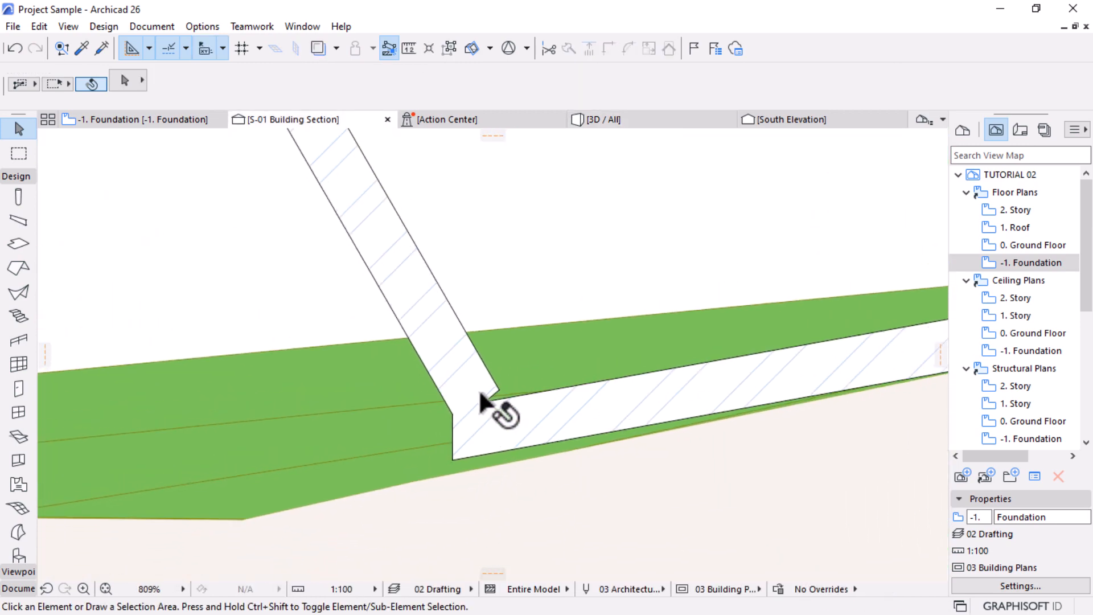
click(488, 403)
scroll(480, 412, up, 2)
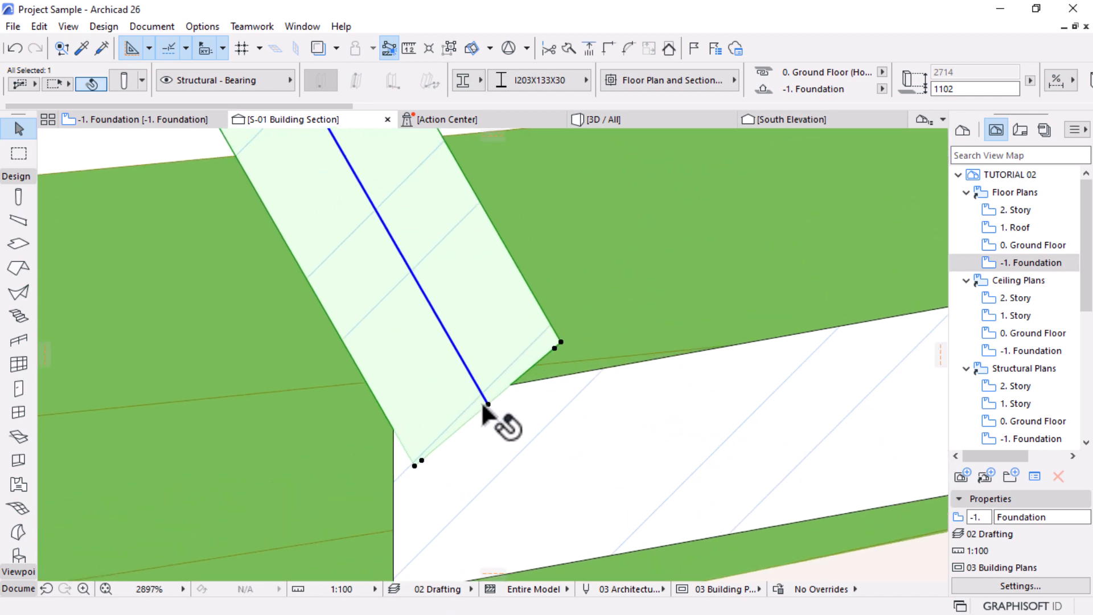
click(488, 405)
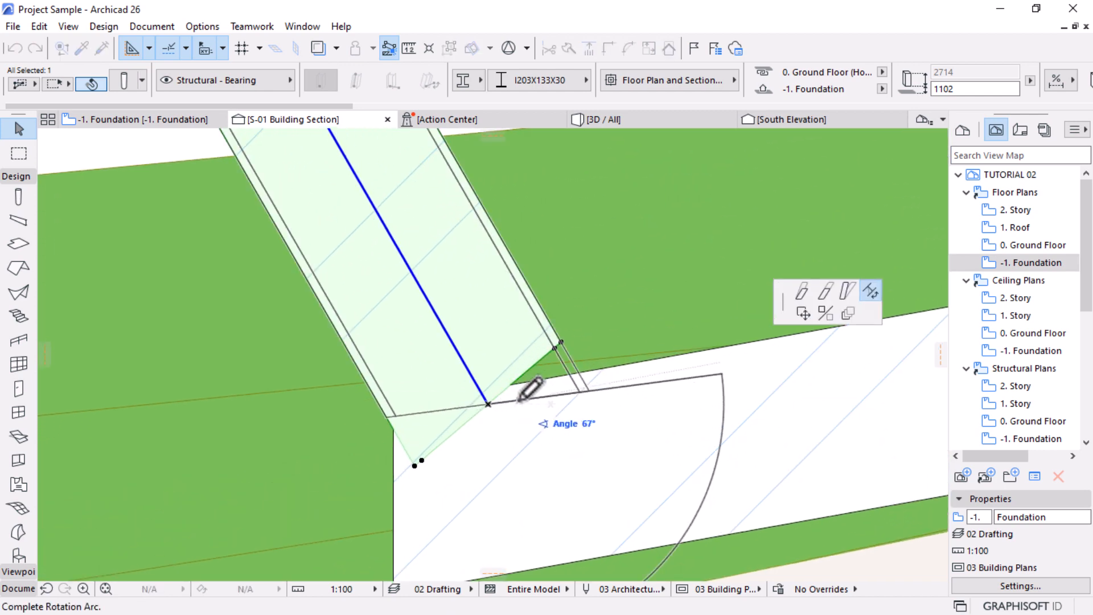
click(721, 404)
scroll(721, 403, down, 12)
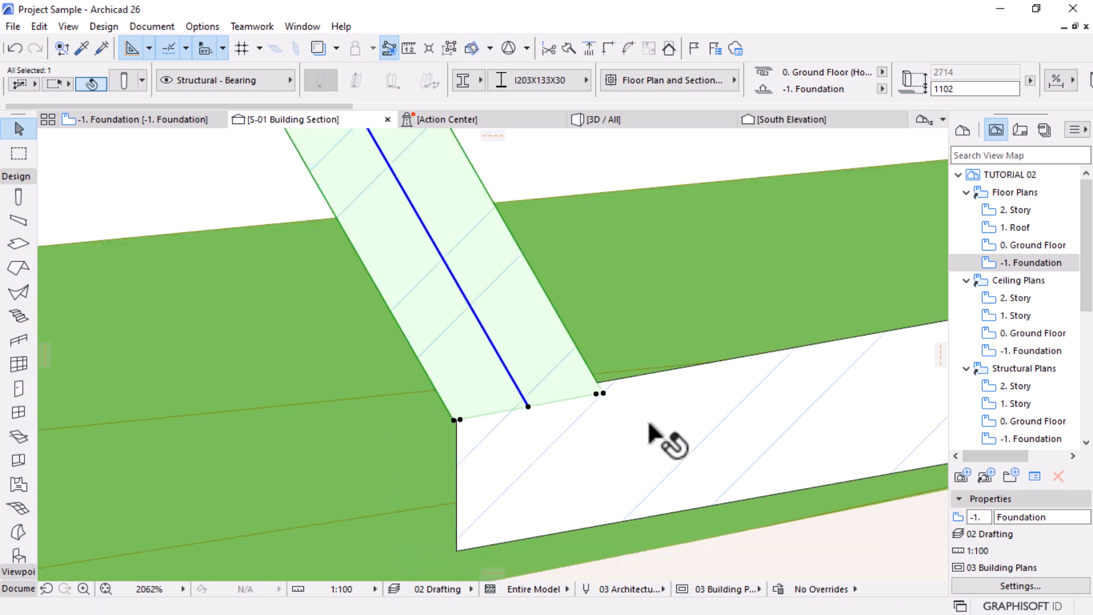
key(Escape)
Shorten the slanted column's upper end along its axis to the underside of the horizontal floor beam
scroll(488, 408, up, 4)
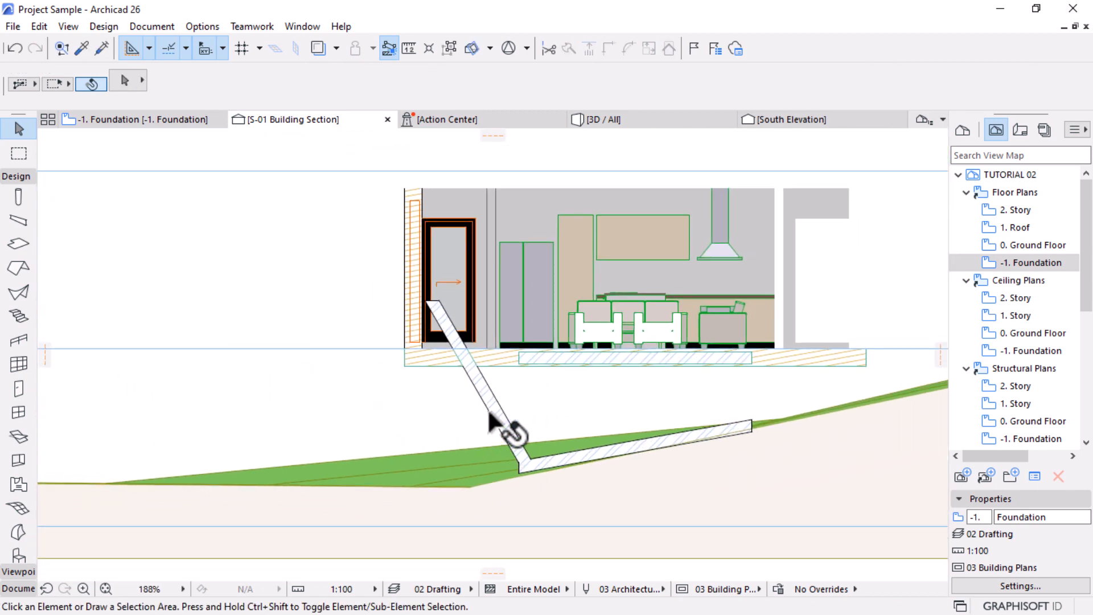
click(360, 272)
click(357, 257)
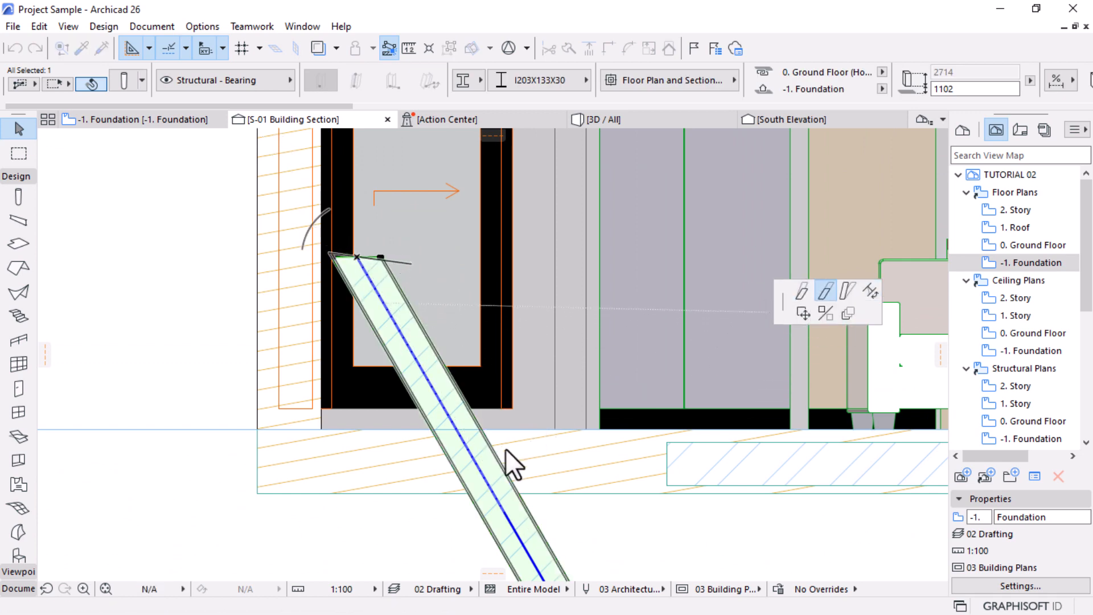
click(670, 480)
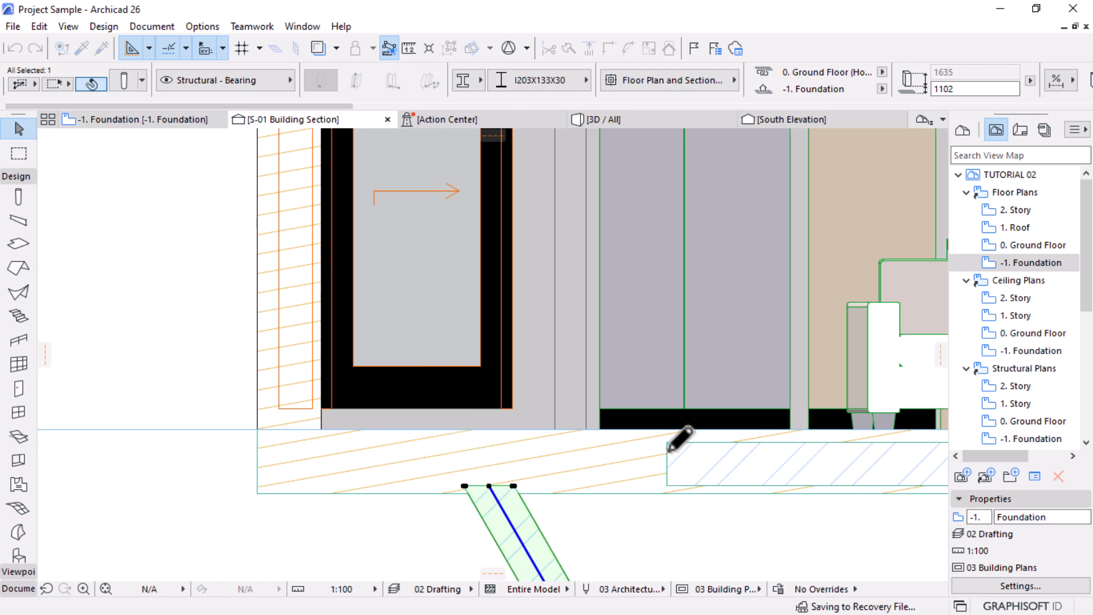
Stretch the horizontal floor beam's left end to the upper-left corner of the slanted column
click(668, 459)
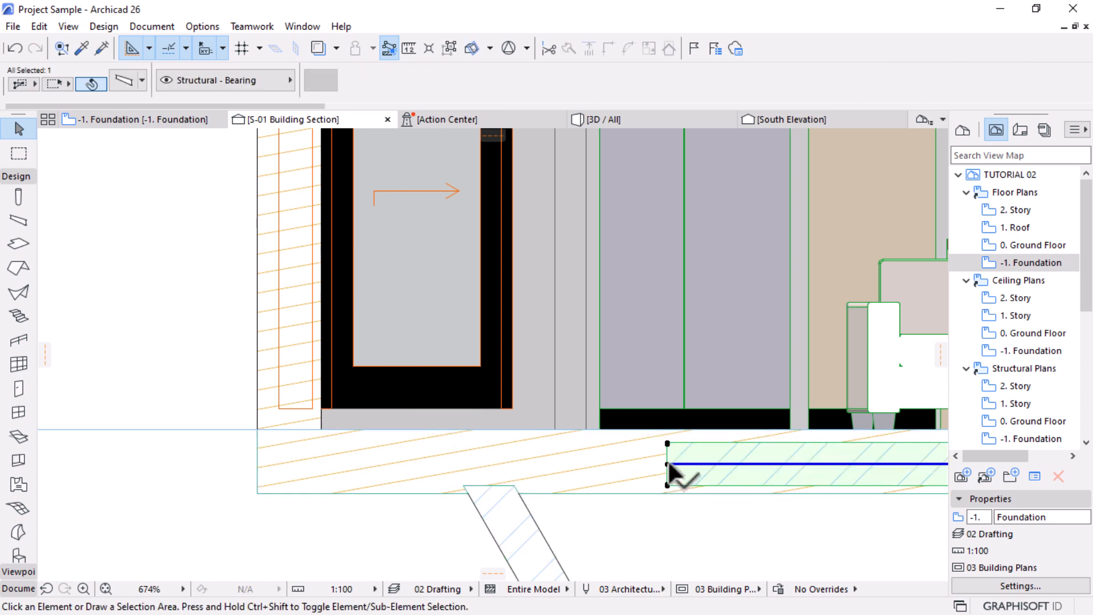
click(668, 459)
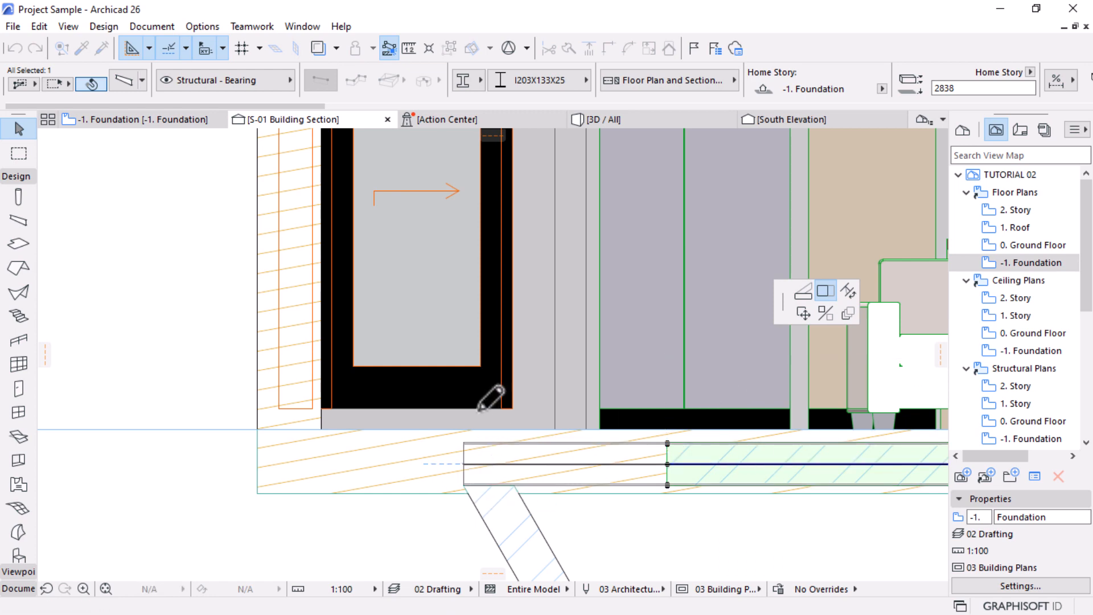
key(Escape)
key(Escape)
Mirror a copy of the slanted column about a vertical axis through the horizontal floor beam's midpoint in the S-01 Building Section
scroll(378, 375, down, 5)
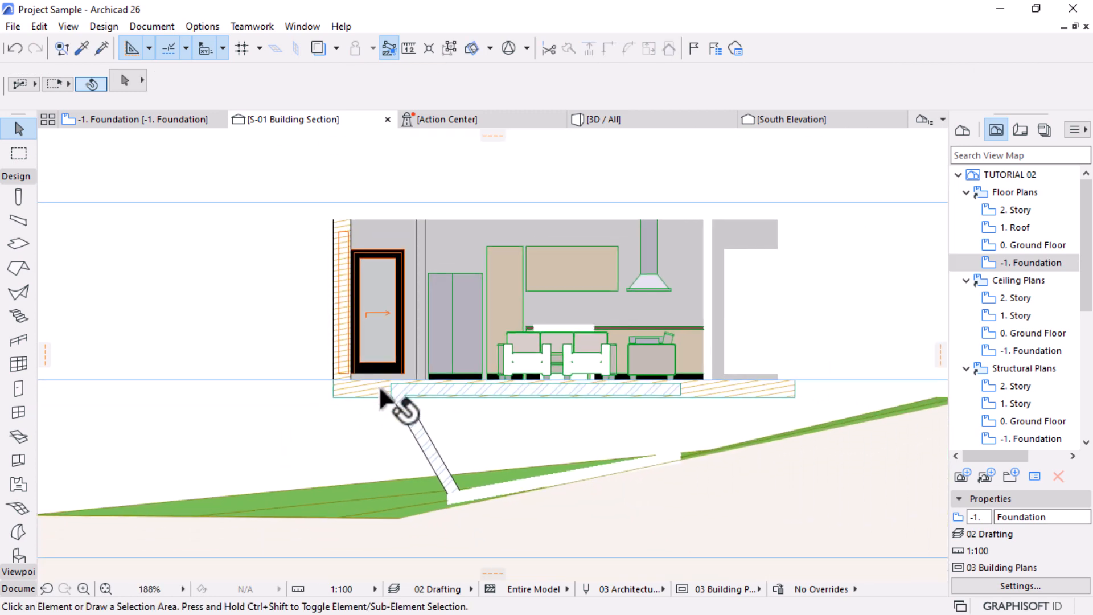
scroll(647, 471, up, 2)
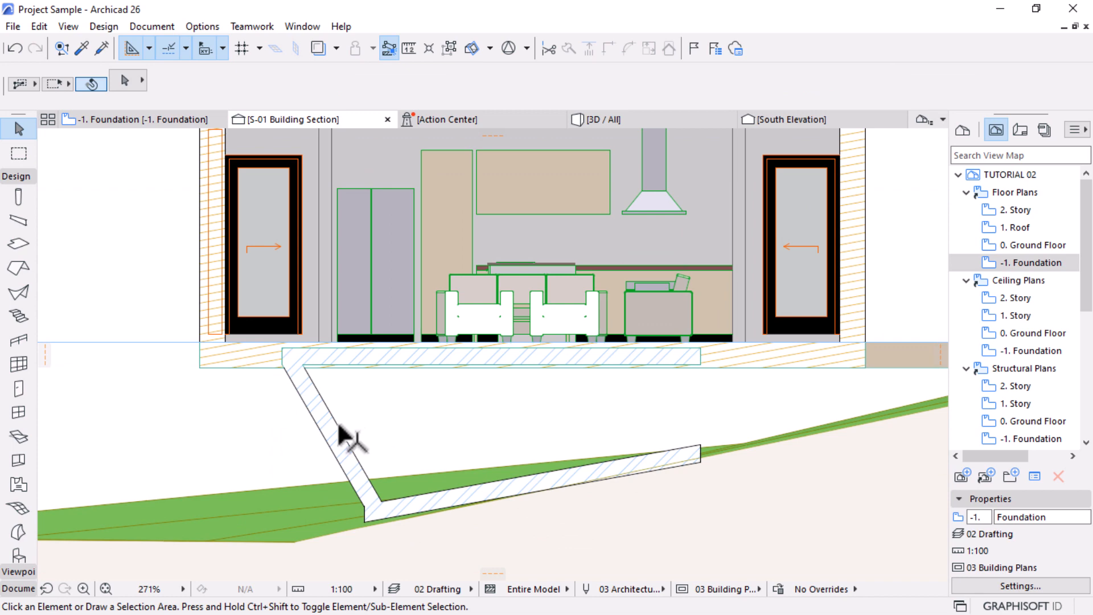
click(576, 322)
scroll(570, 324, down, 3)
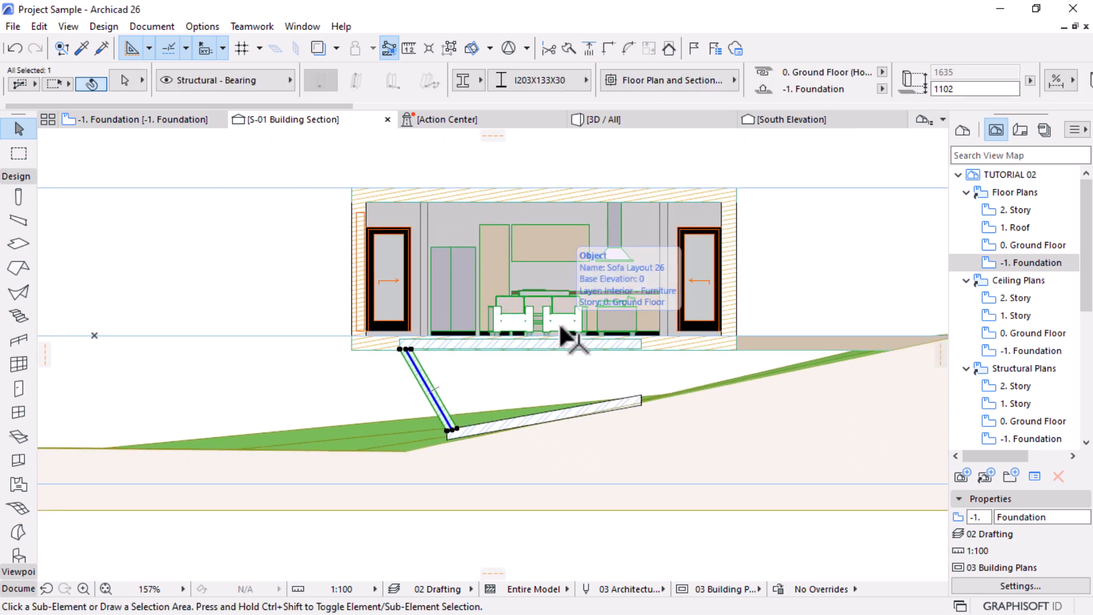
key(ctrl+alt+m)
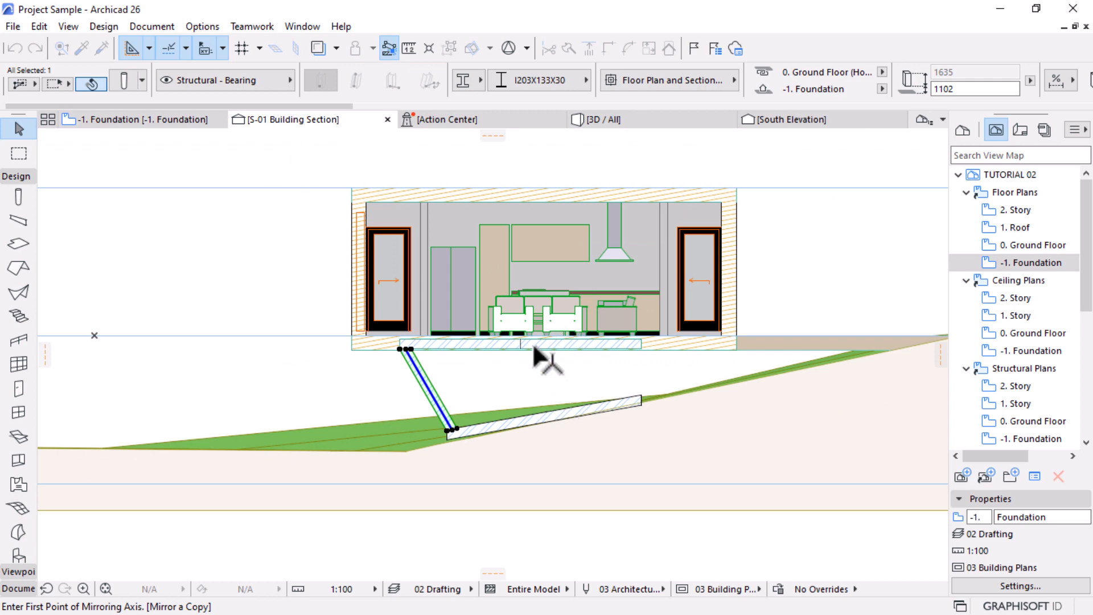
click(521, 339)
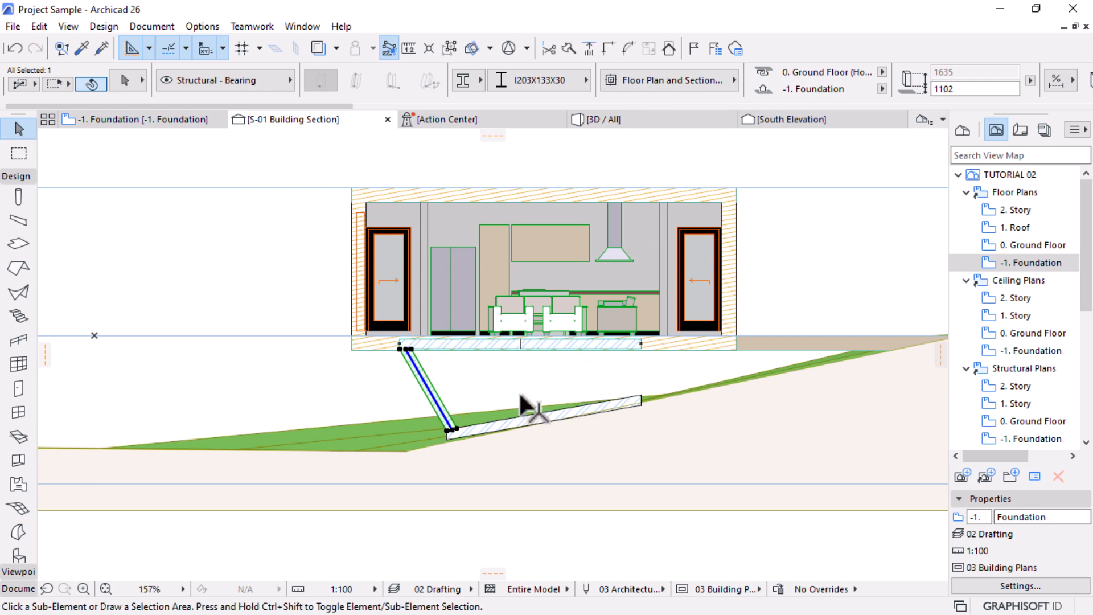
click(521, 408)
Shorten the mirrored column's lower end along its slanted axis so it meets the sloped ground beam
scroll(614, 376, up, 5)
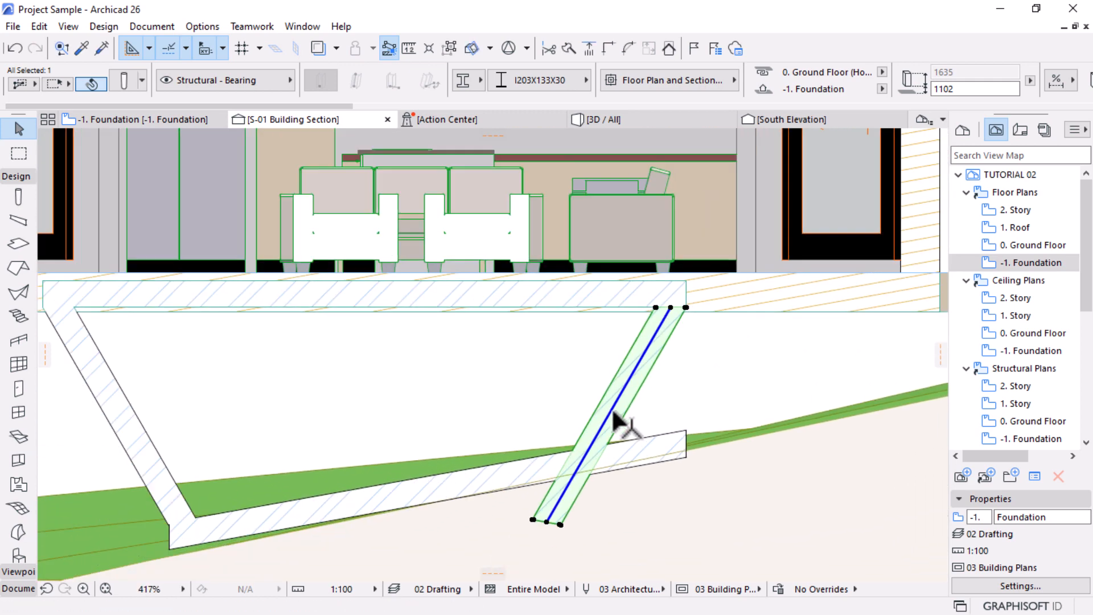
click(560, 501)
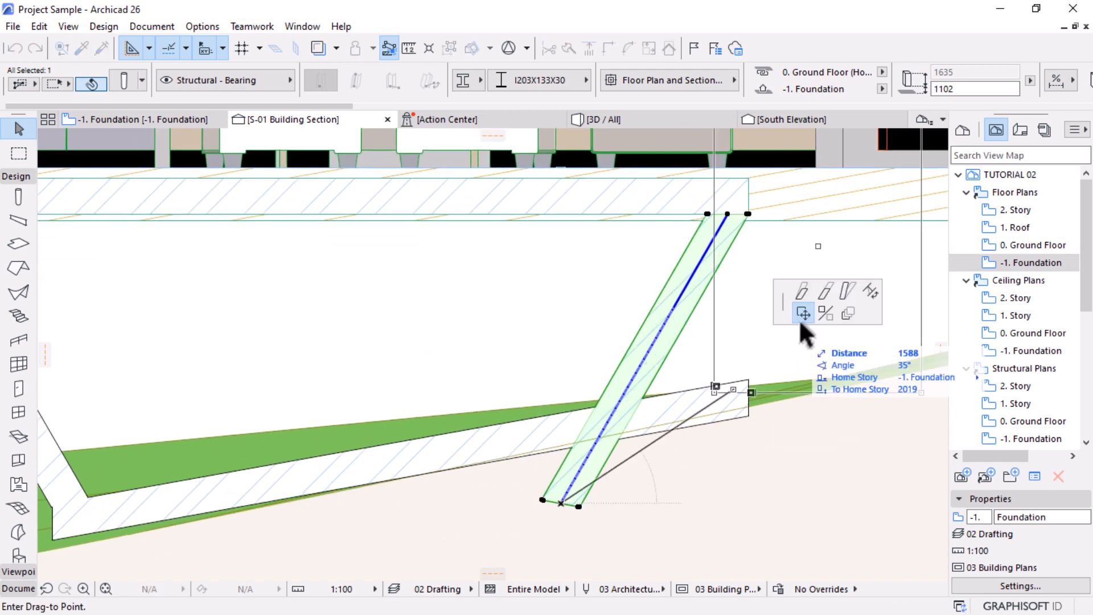
click(616, 414)
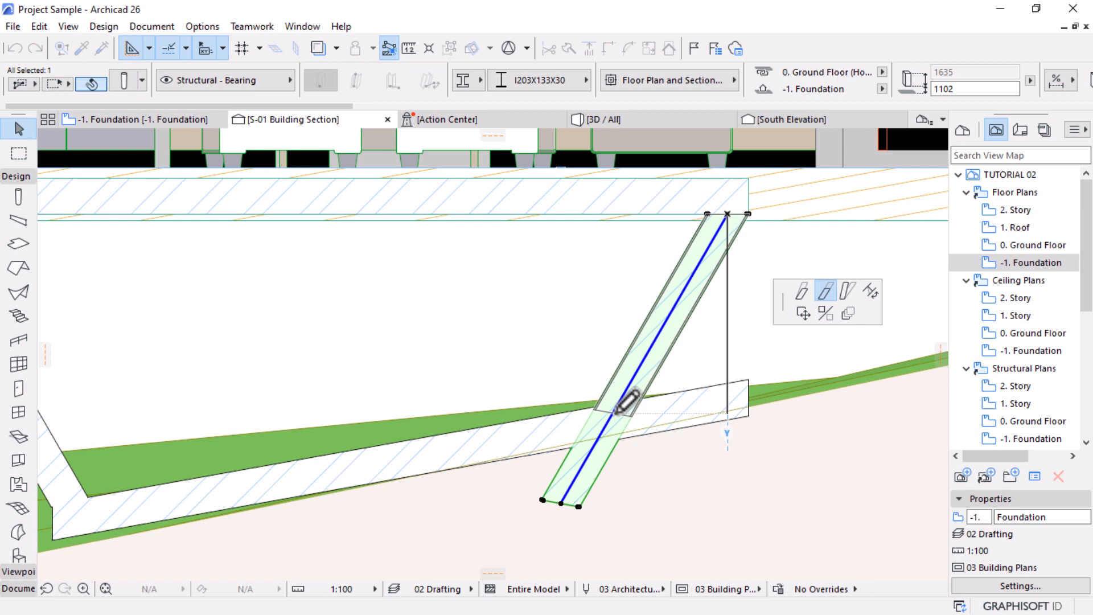
click(614, 415)
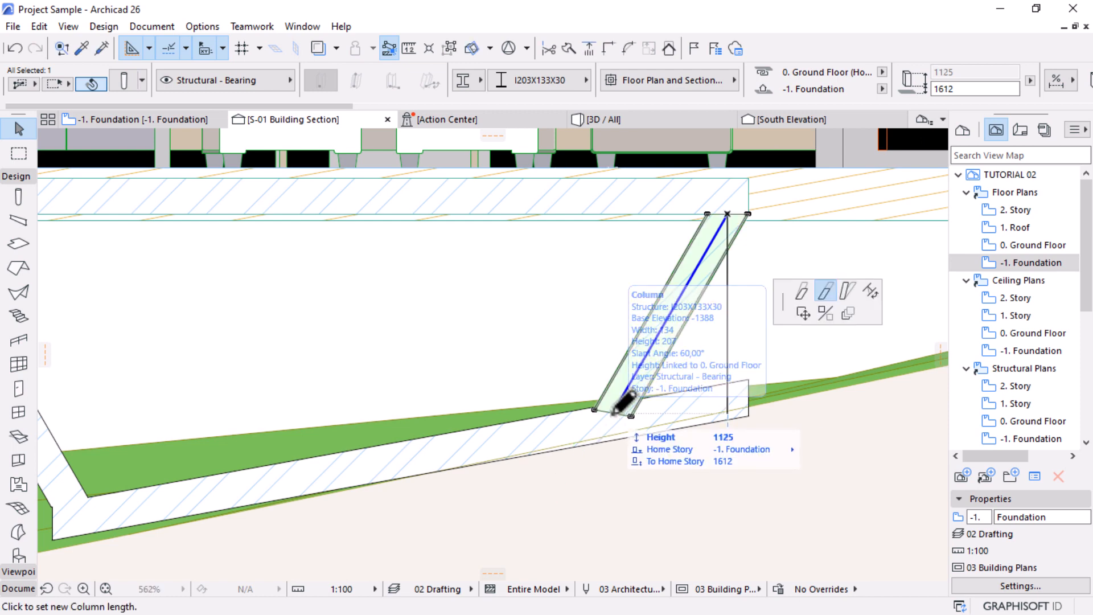
Rotate the mirrored column's bottom end cut parallel to the sloped beam and trim the column to that beam's top edge
click(870, 292)
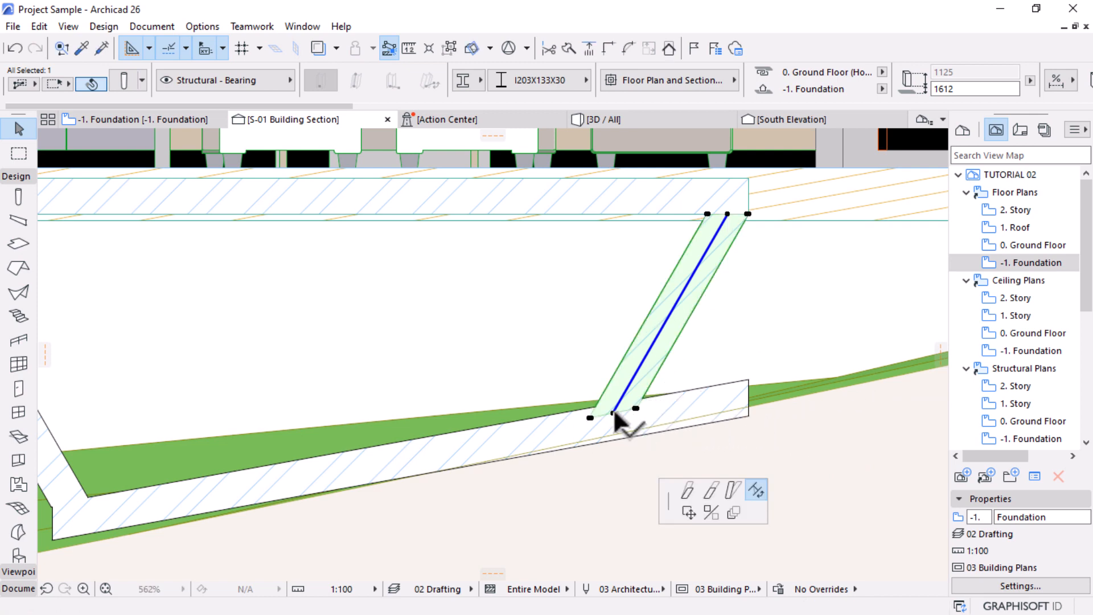
scroll(616, 412, up, 4)
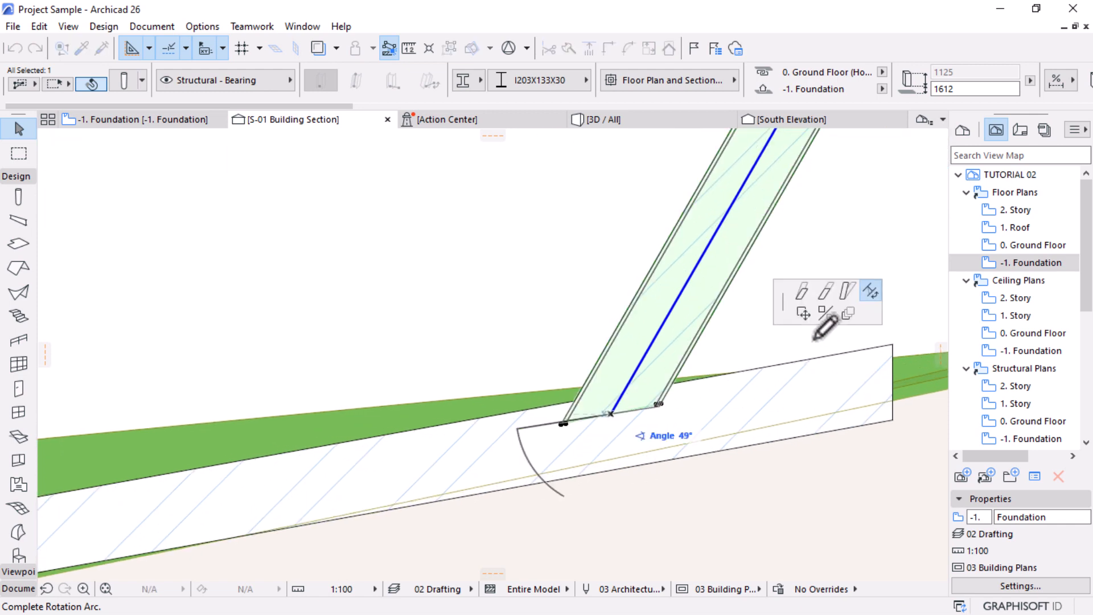
click(633, 394)
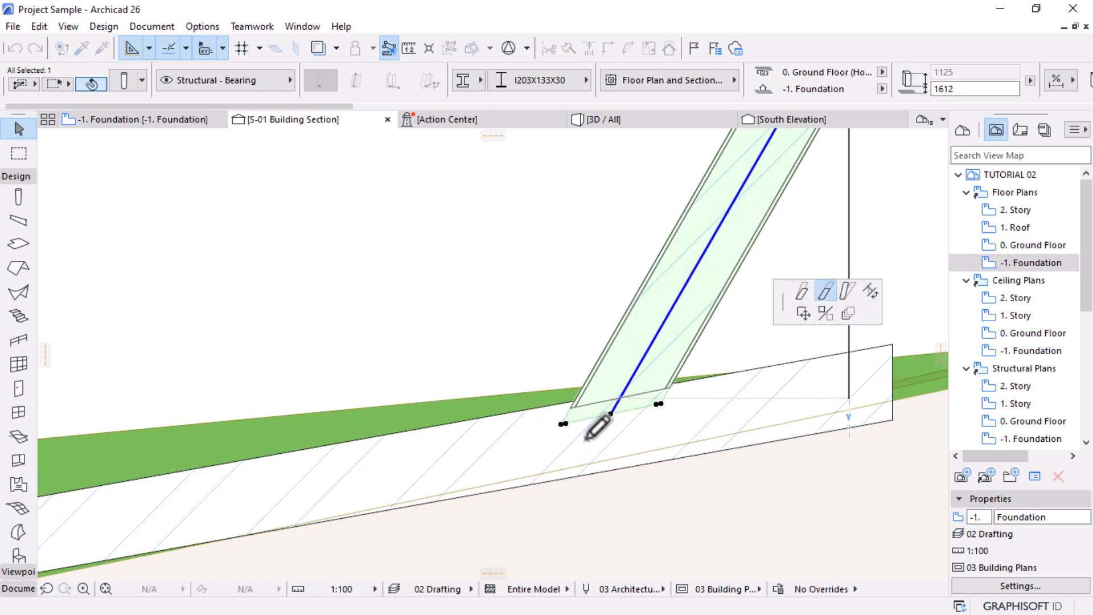
click(592, 429)
scroll(595, 432, down, 5)
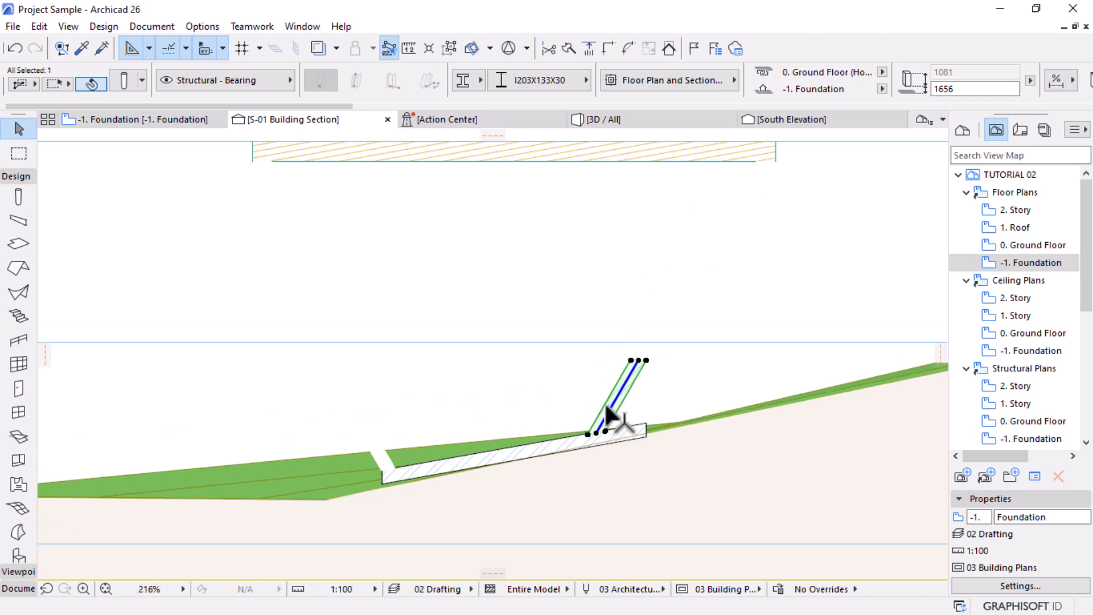
Shorten the sloped ground beam's right end to the lower corner of the mirrored column, making it about 3400 mm long
click(635, 436)
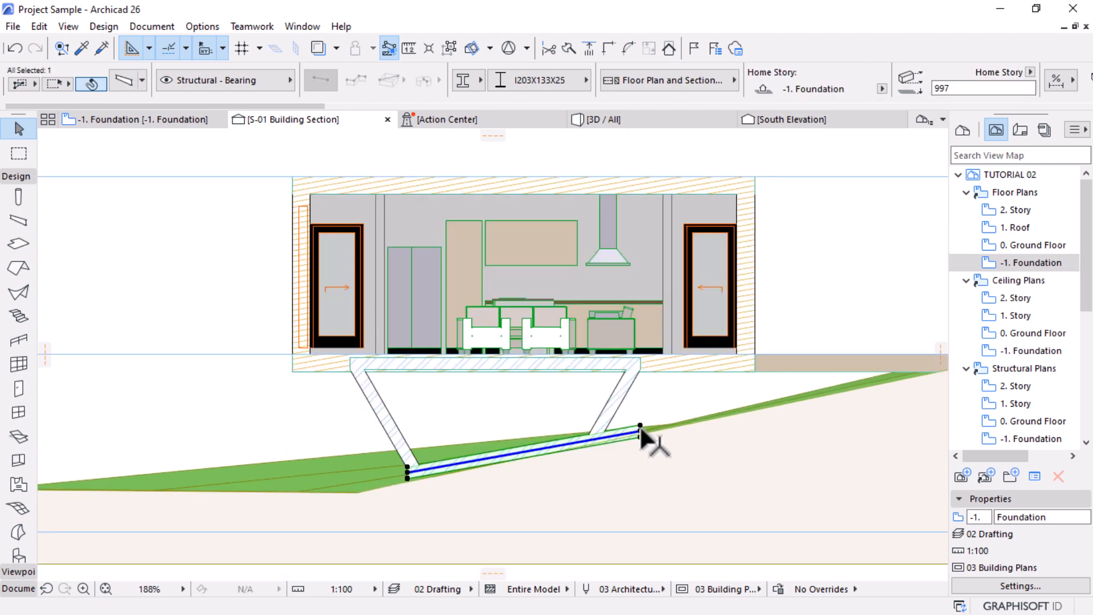
click(631, 431)
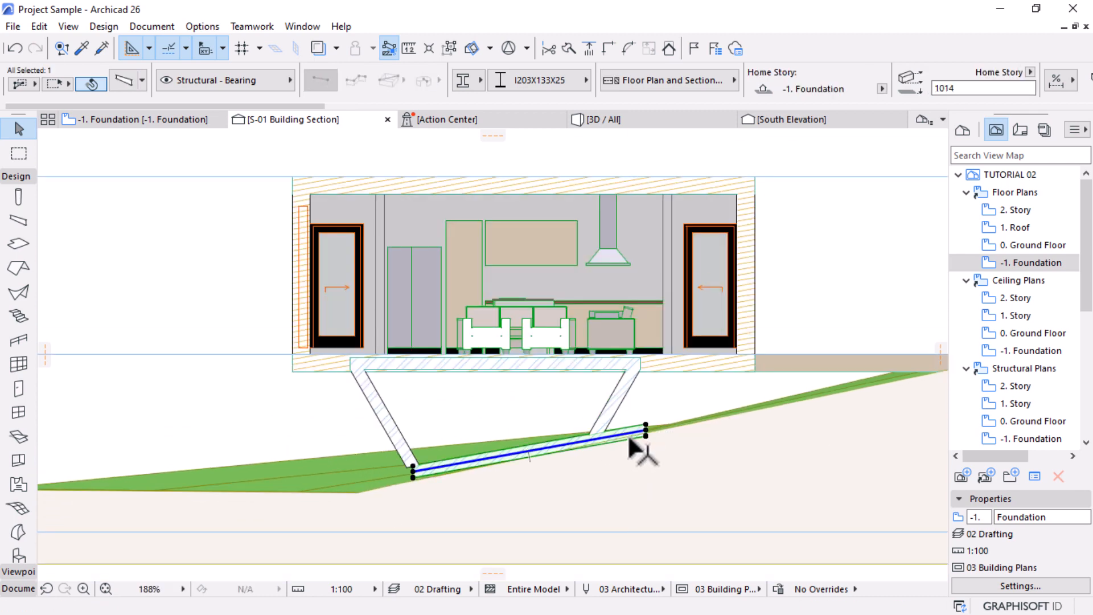
key(ctrl+z)
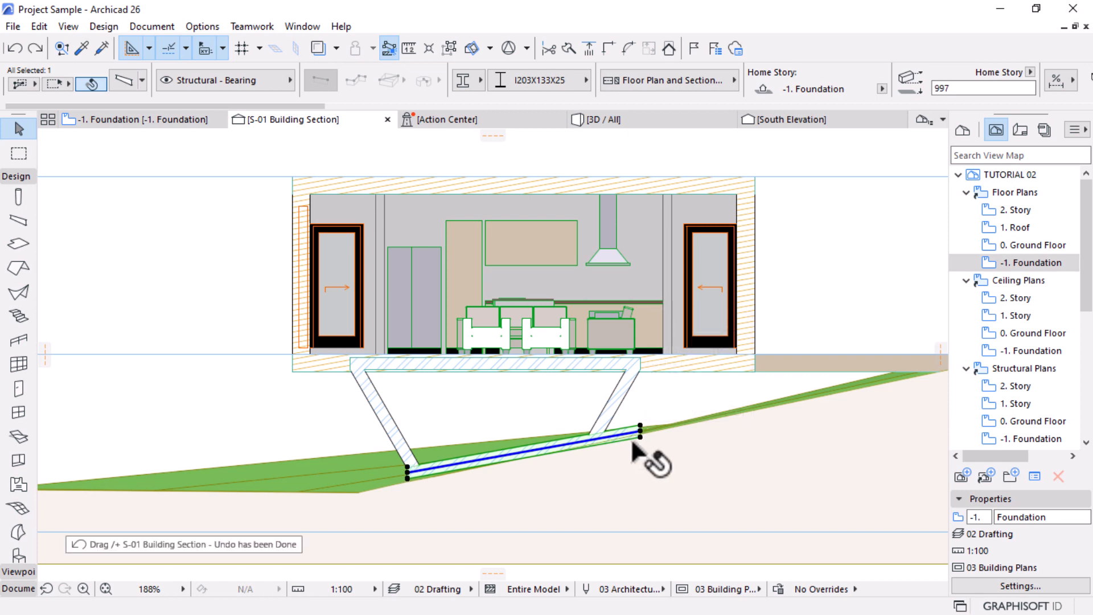
scroll(635, 434, up, 5)
click(657, 399)
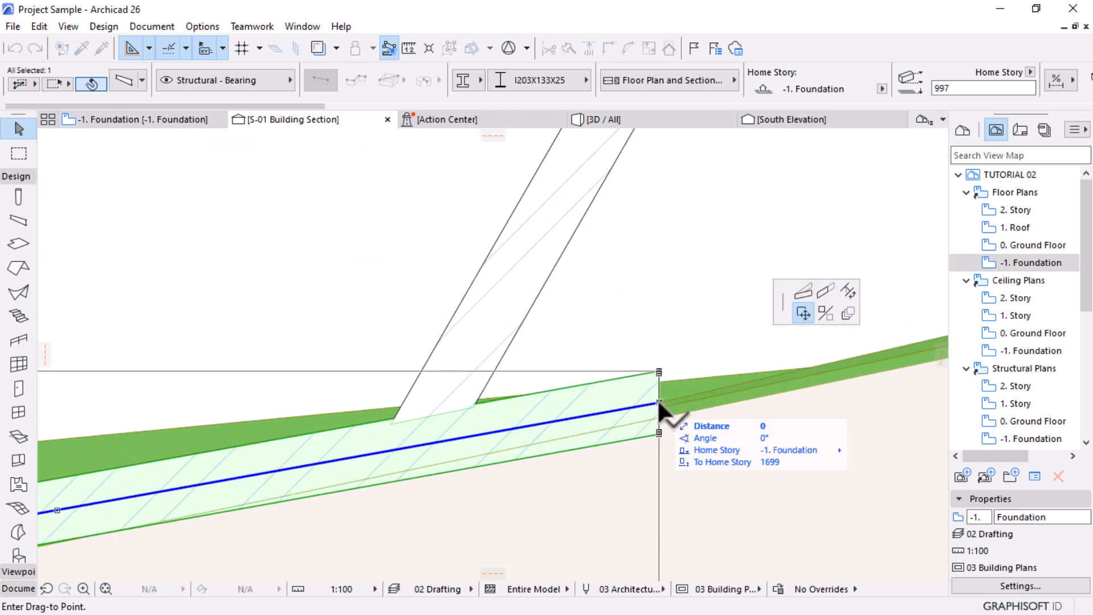
click(820, 291)
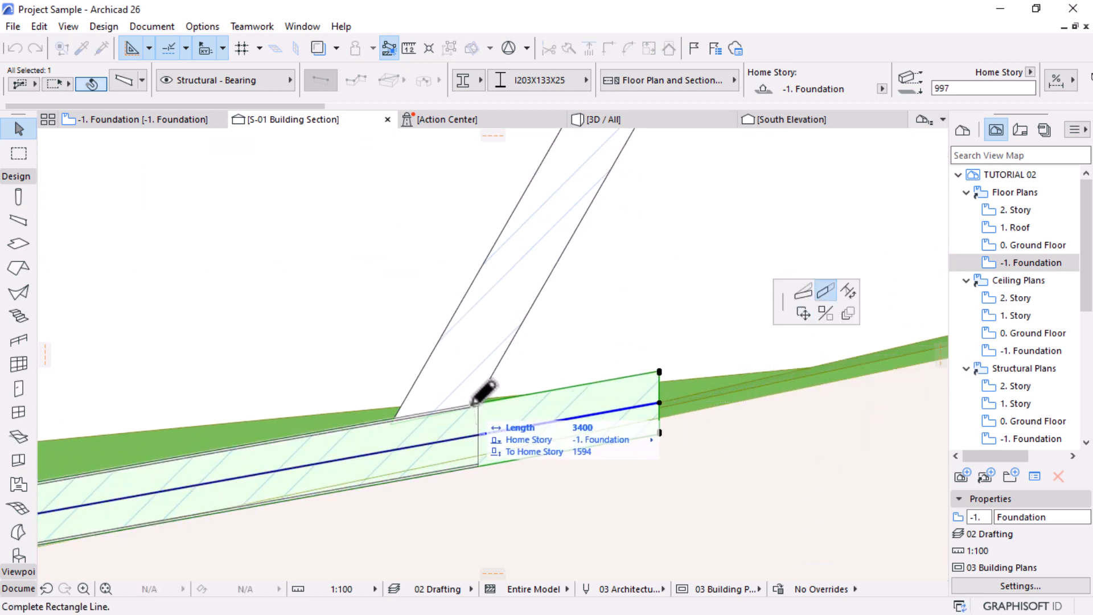
click(473, 406)
Select both beams and both slanted columns of the frame and show only them in 3D
scroll(675, 434, down, 3)
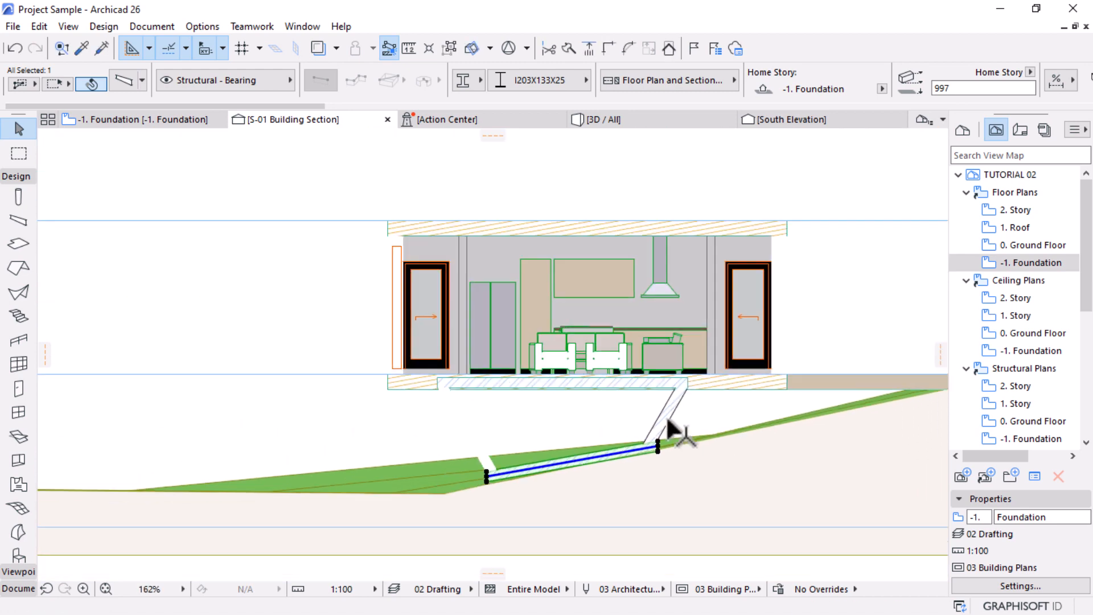
shift+click(668, 407)
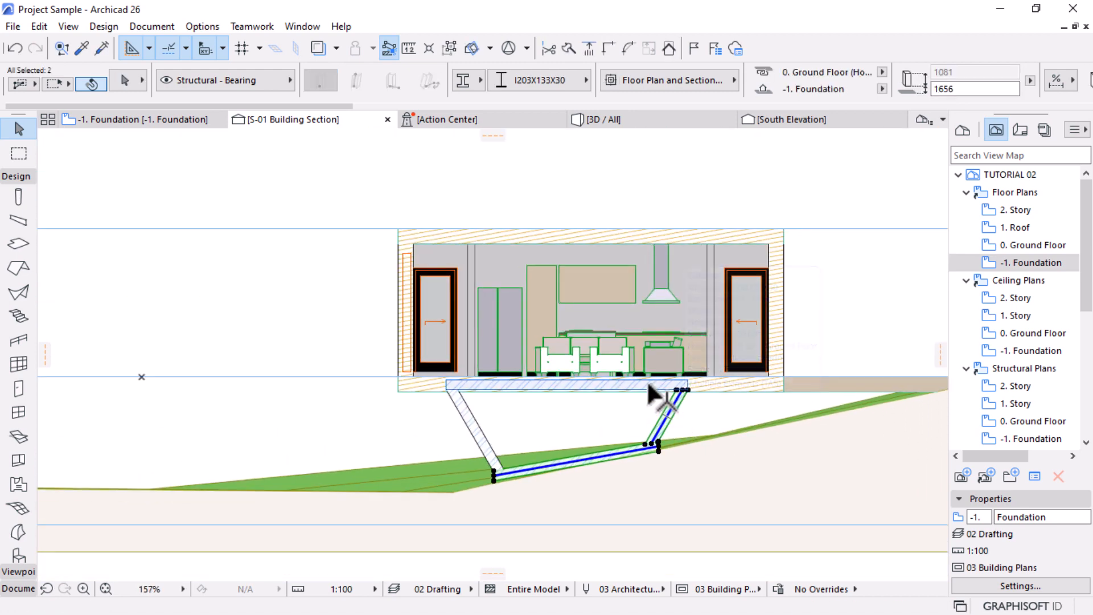
shift+click(647, 385)
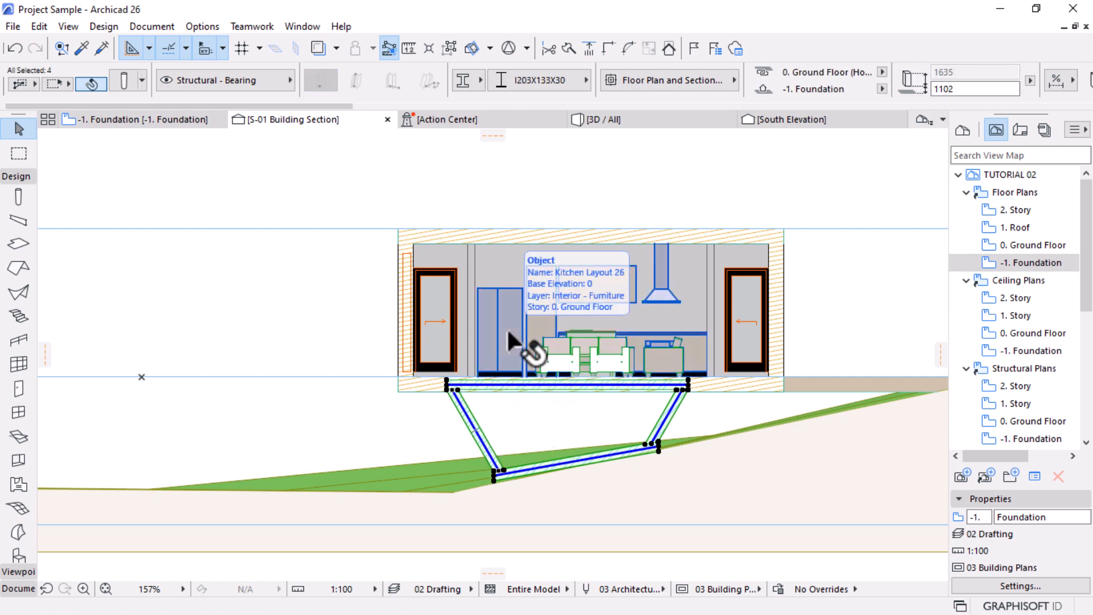
key(F5)
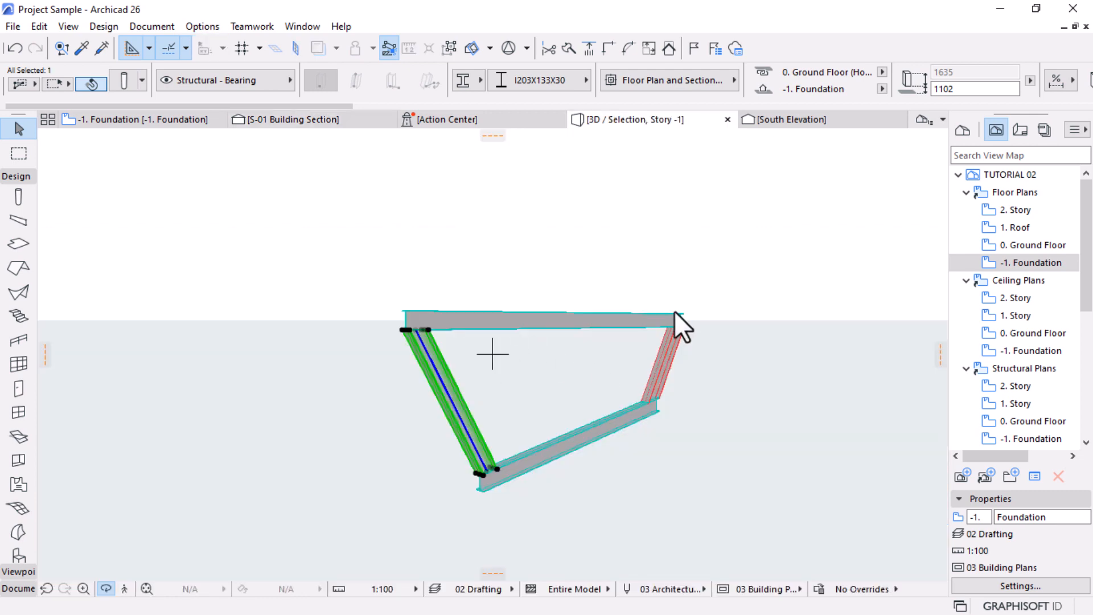
Examine the four frame members in 3D and then on the -1. Foundation floor plan
drag(747, 245, 311, 493)
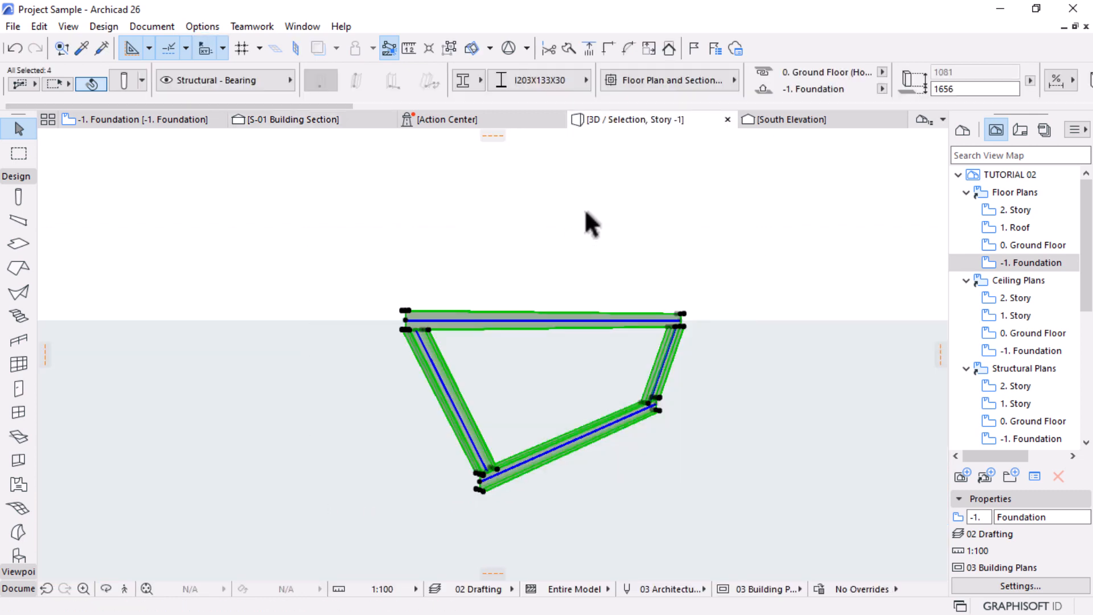
key(Escape)
shift+middle_drag(671, 358, 242, 150)
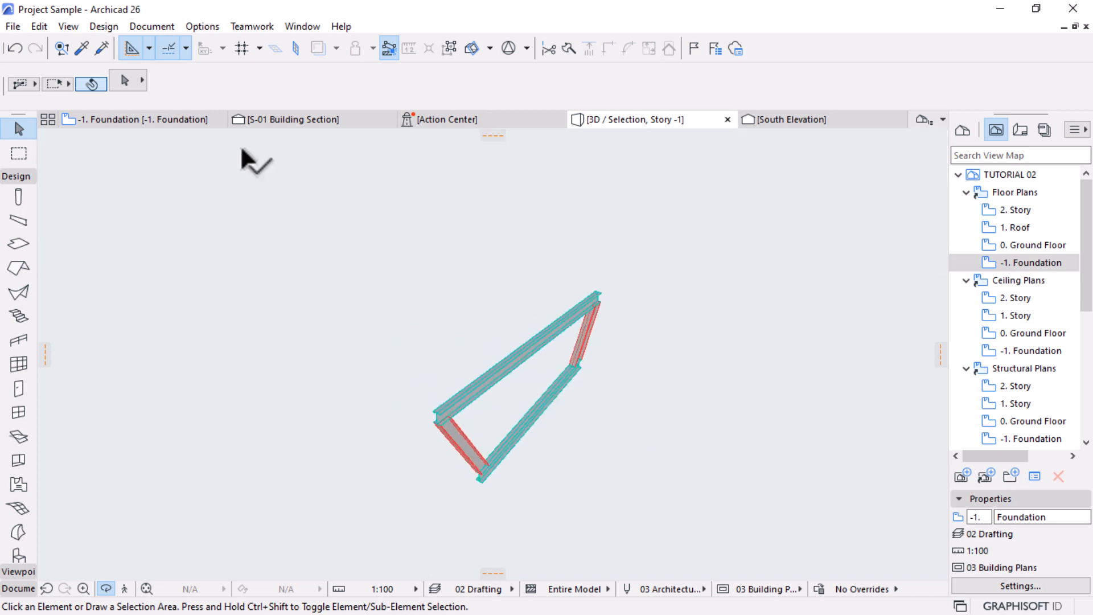
click(155, 115)
scroll(587, 338, down, 5)
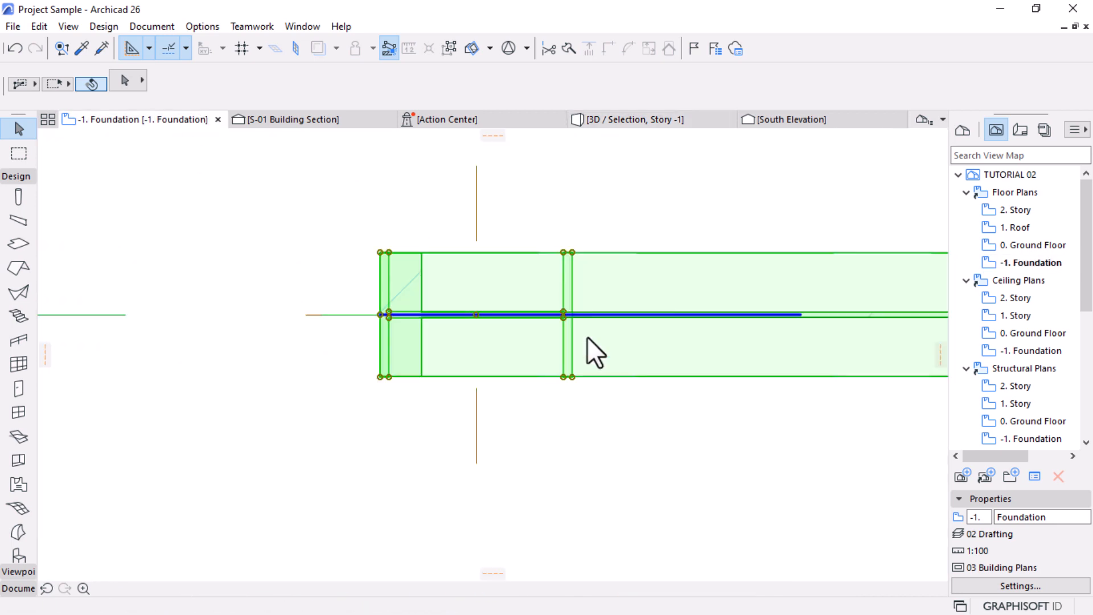
key(ctrl+a)
scroll(533, 369, down, 8)
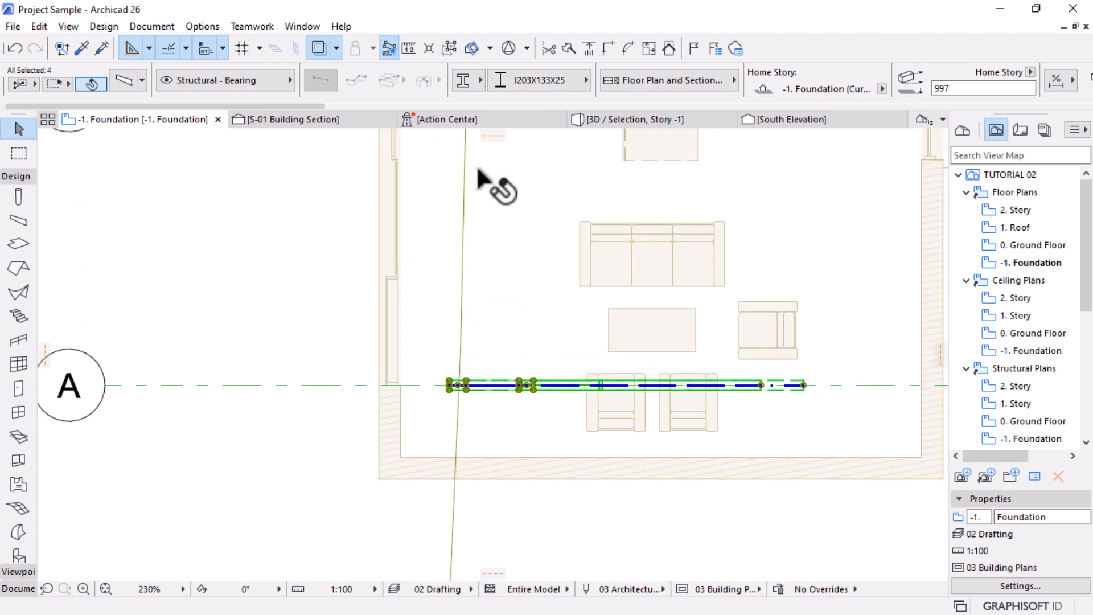
In the building section, extend the horizontal floor beam's left end almost to the floor slab's left edge, about 5820 mm long
click(295, 117)
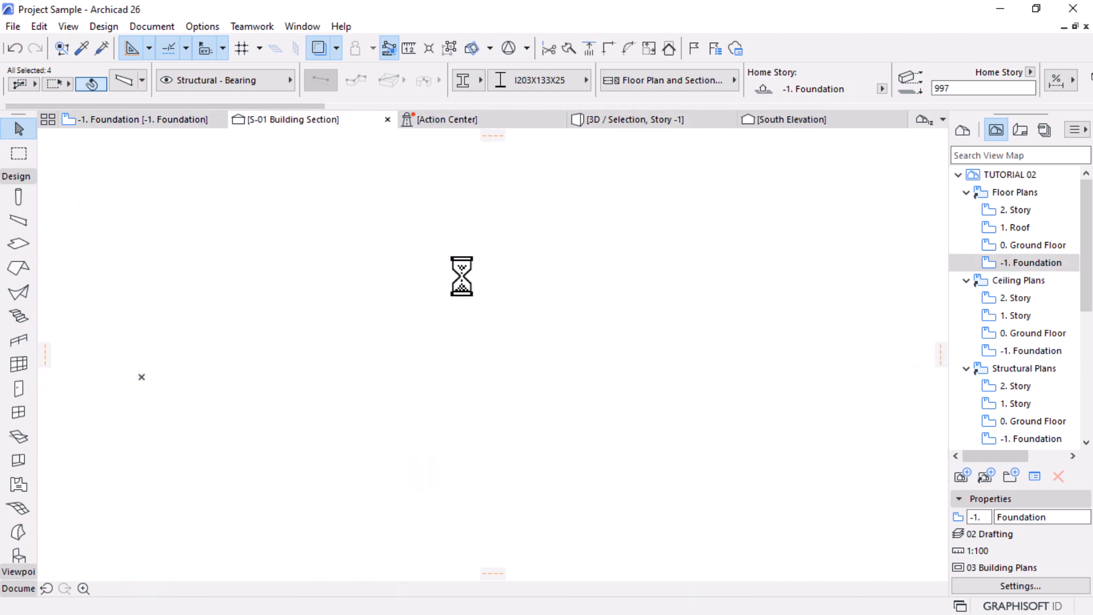
scroll(480, 366, up, 5)
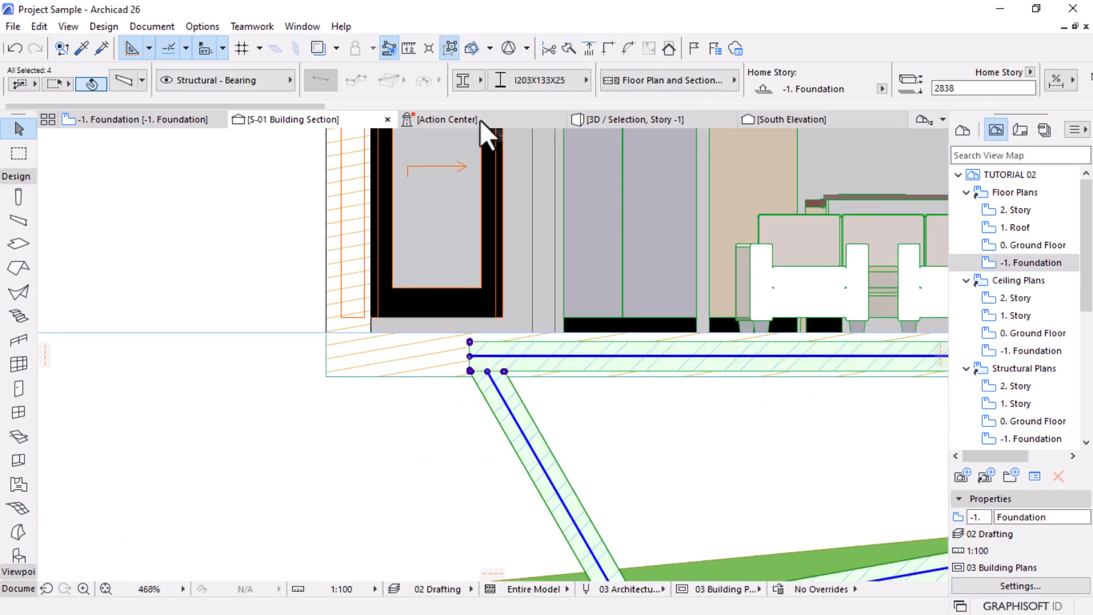
click(533, 366)
click(473, 362)
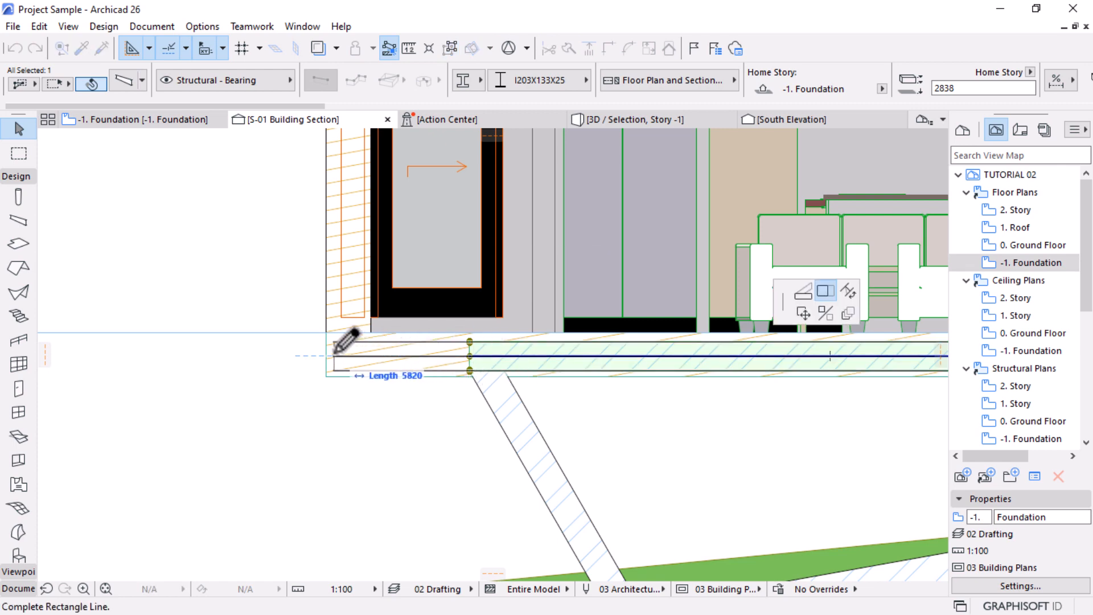
key(Escape)
scroll(199, 349, down, 3)
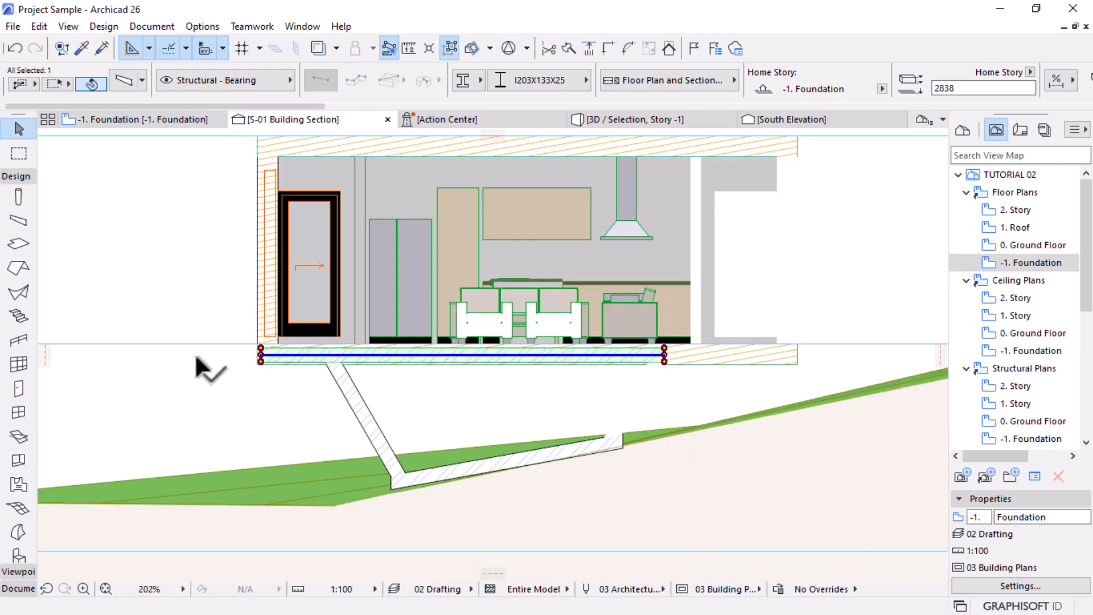
Extend the horizontal floor beam's right end almost to the floor slab's right edge, about 7690 mm long overall
scroll(459, 342, up, 3)
click(469, 356)
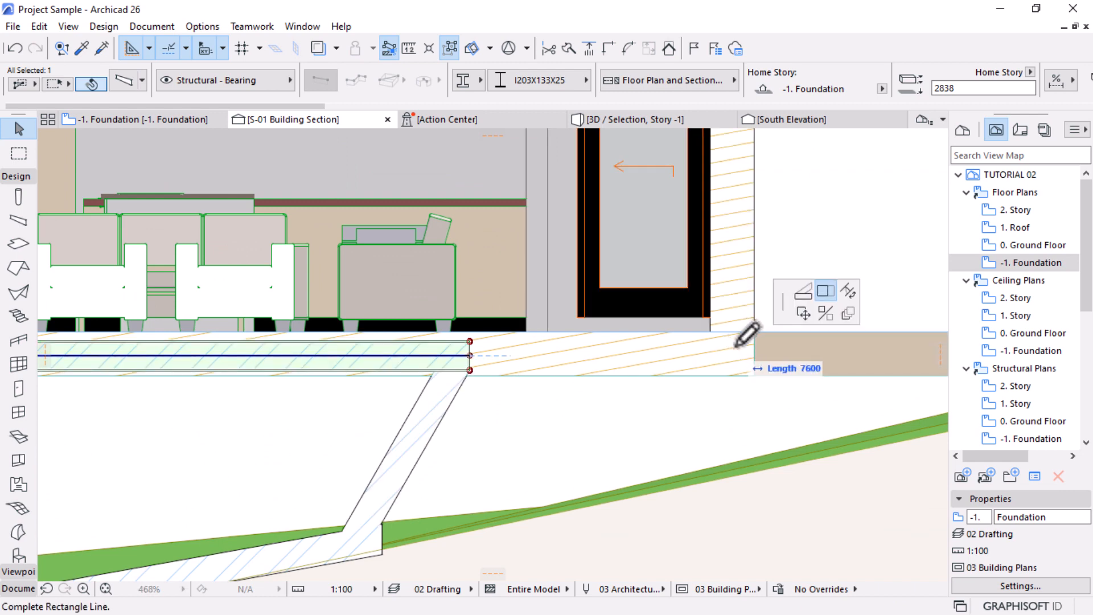
scroll(449, 362, down, 3)
scroll(608, 366, up, 5)
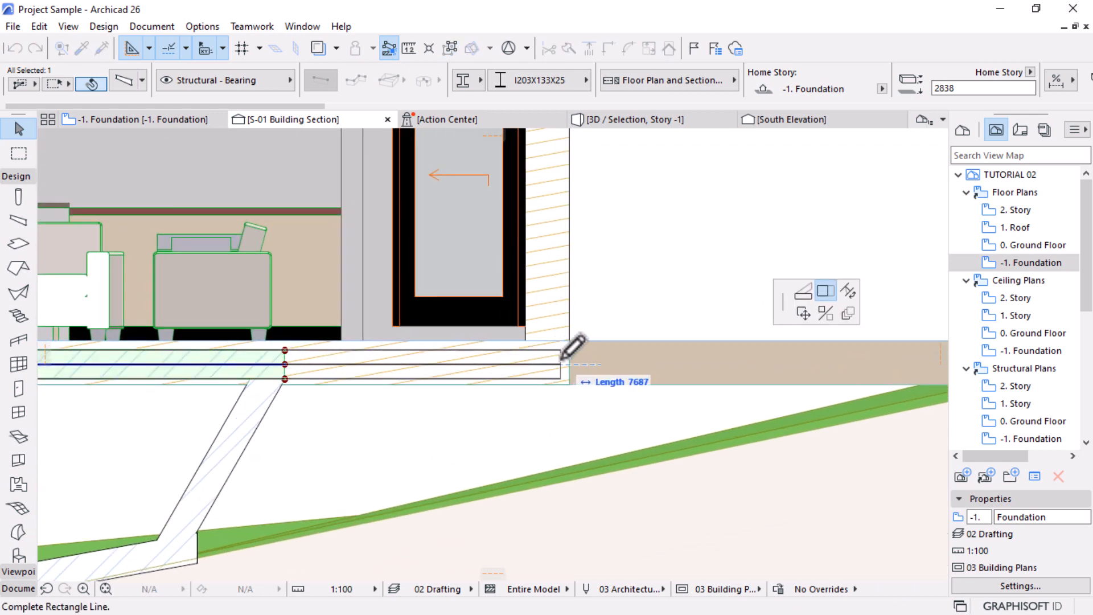
key(Escape)
scroll(650, 346, down, 5)
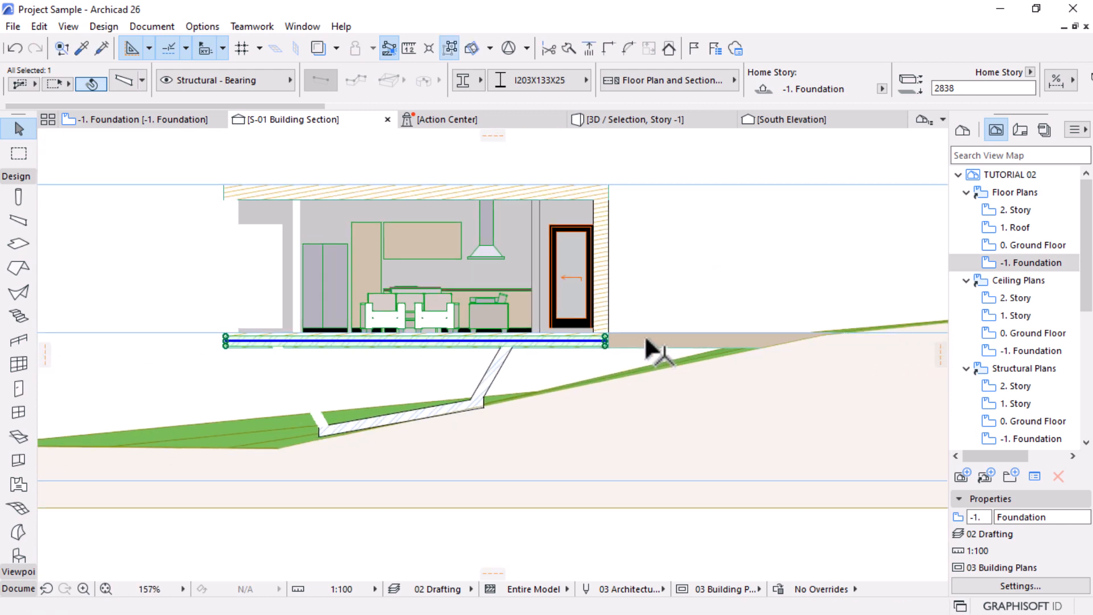
Clear the selection and examine the frame with its lengthened floor beam in the isolated 3D view
key(Escape)
click(655, 119)
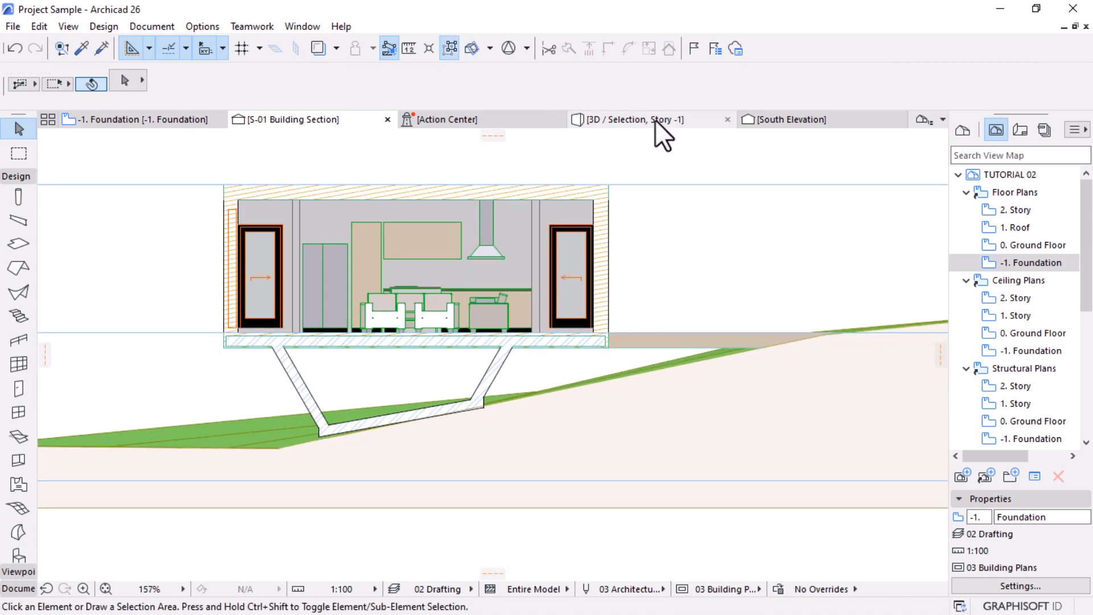
drag(622, 310, 359, 347)
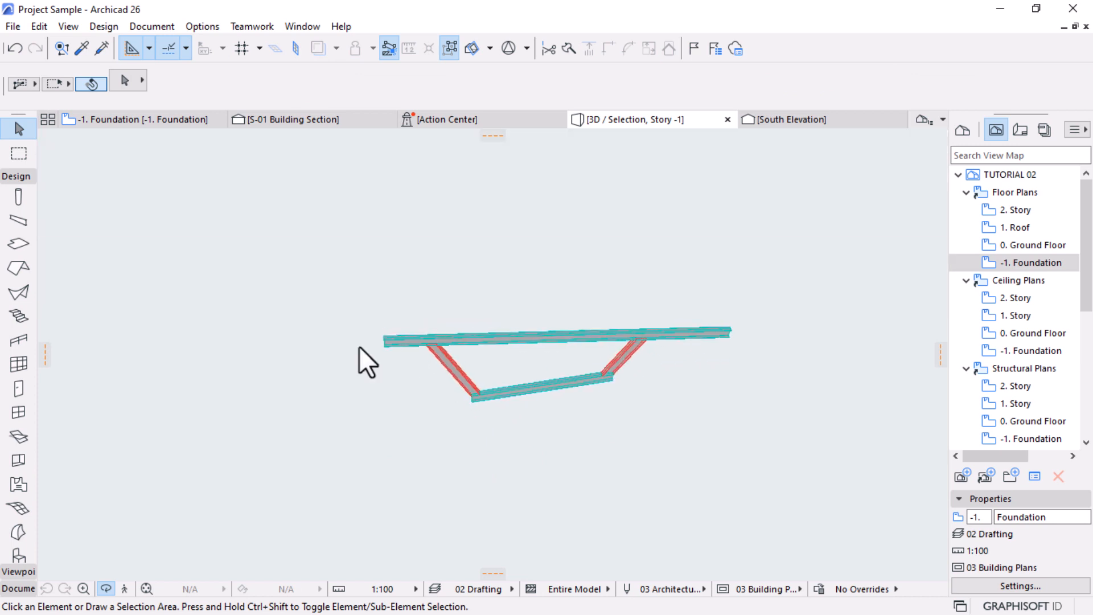
On the -1. Foundation floor plan, copy the selected frame members from grid line A to grid line B
click(163, 120)
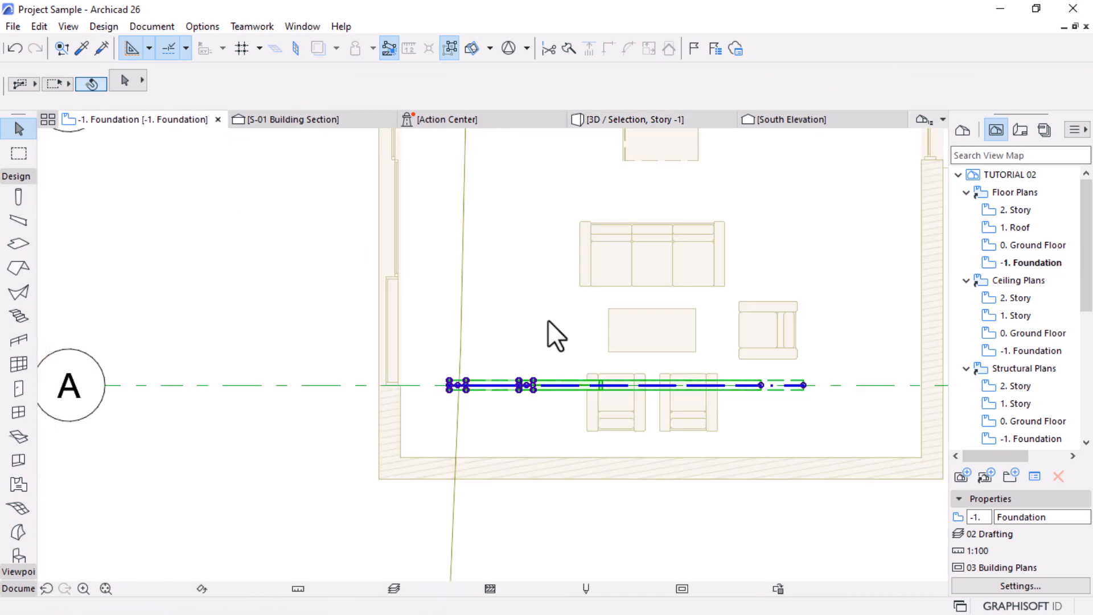
scroll(525, 423, down, 5)
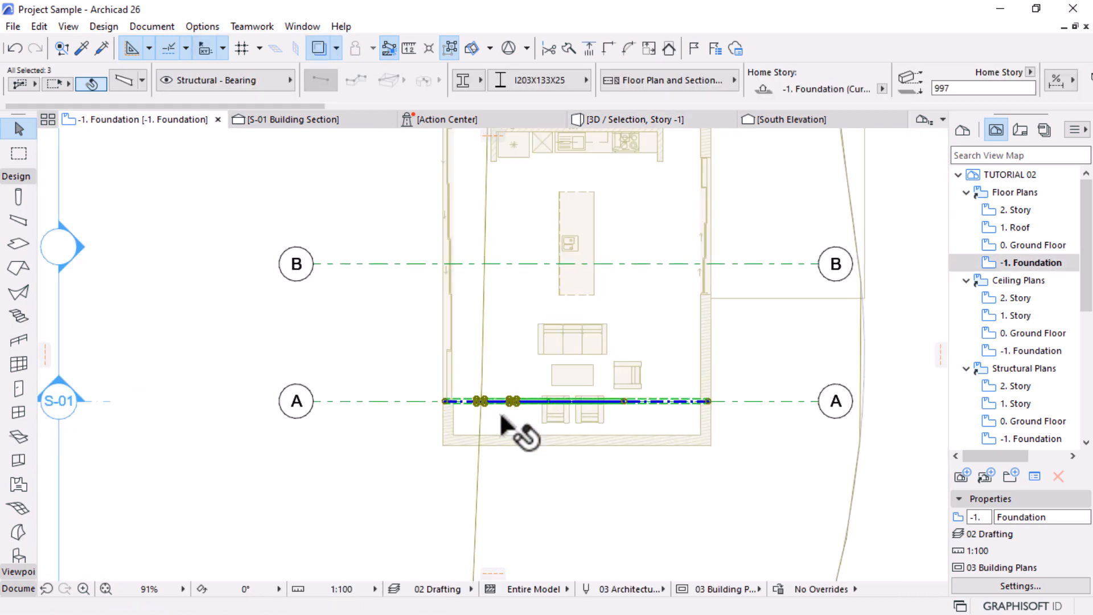
scroll(471, 407, up, 3)
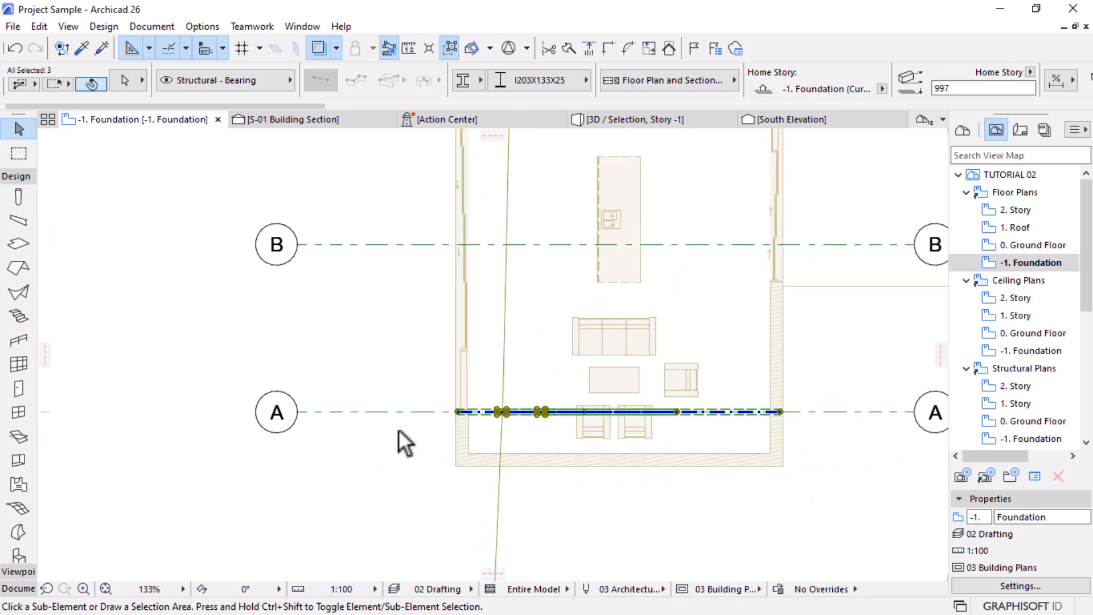
key(ctrl+shift+d)
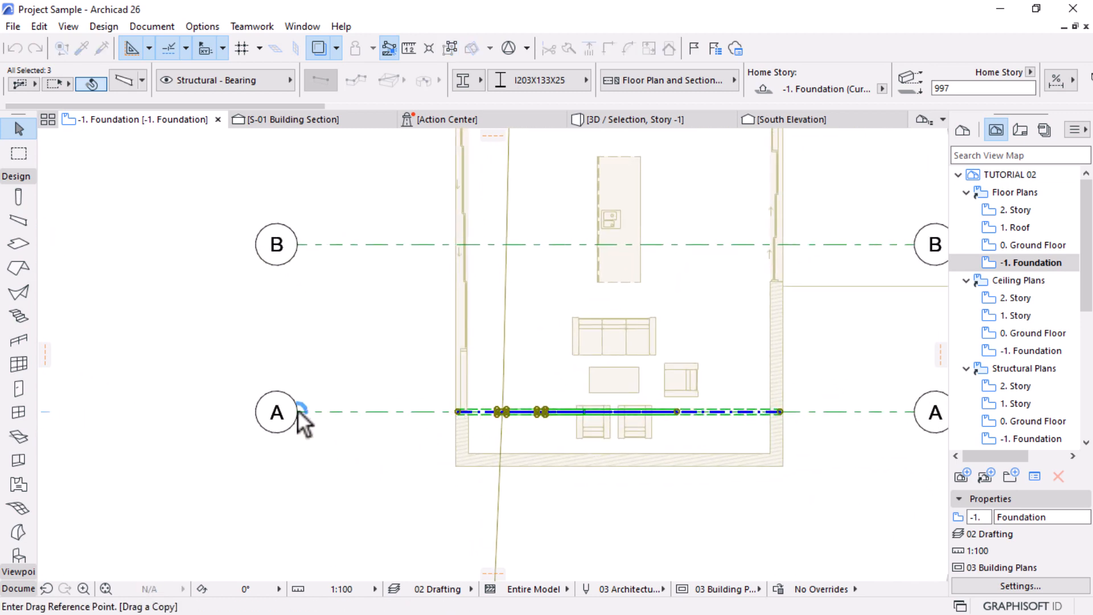
click(299, 412)
click(296, 241)
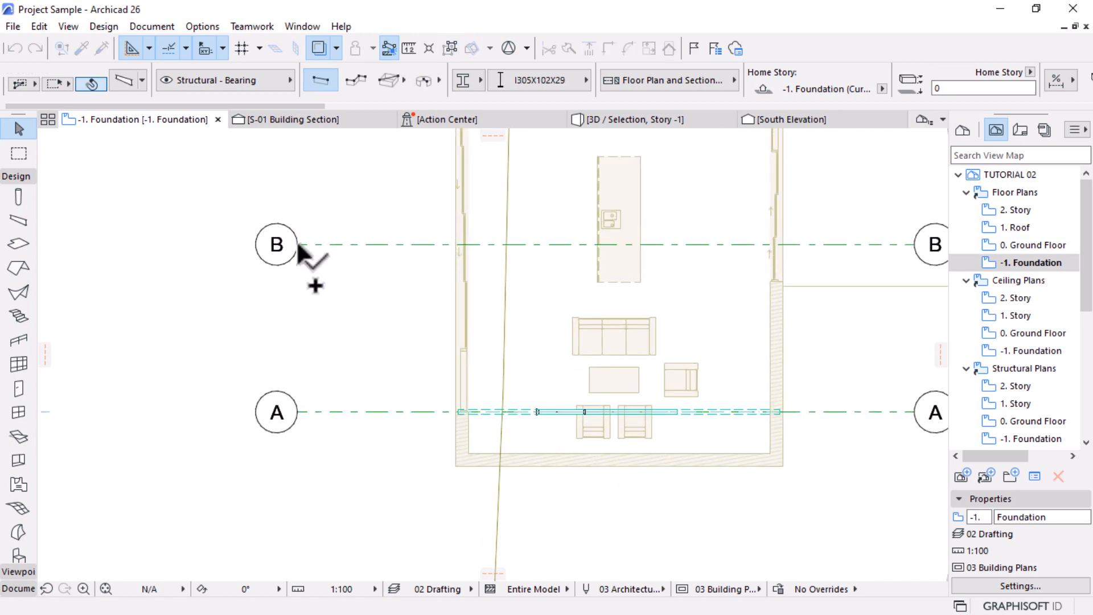
Add the grid line A frame members to the selection and mirror copies across the building's horizontal centerline onto grid lines C and D
shift+click(463, 410)
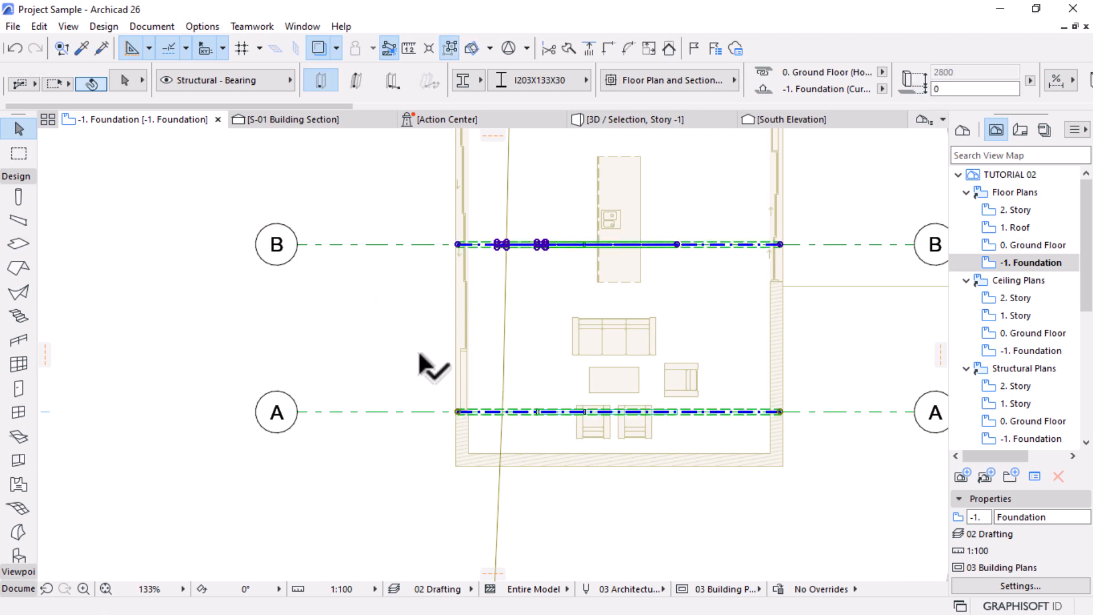
key(ctrl+shift+m)
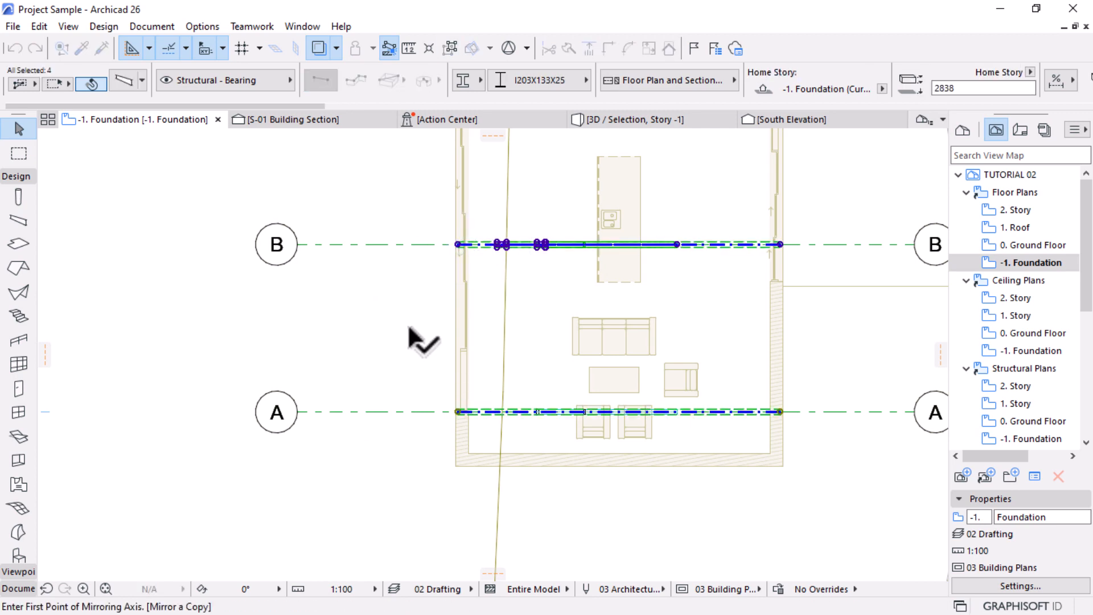
scroll(447, 450, down, 5)
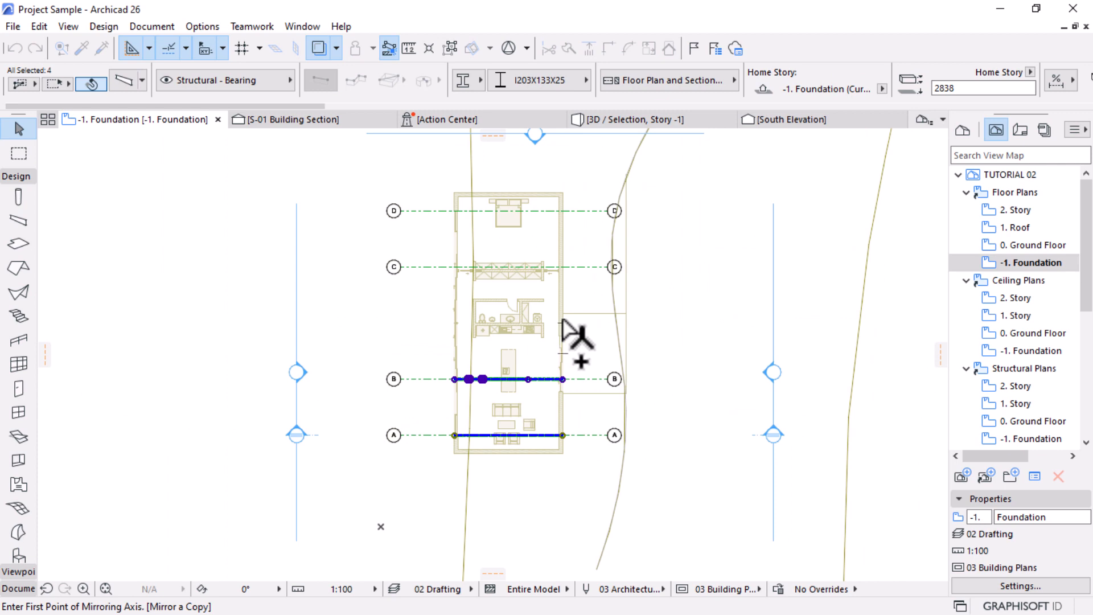
click(562, 323)
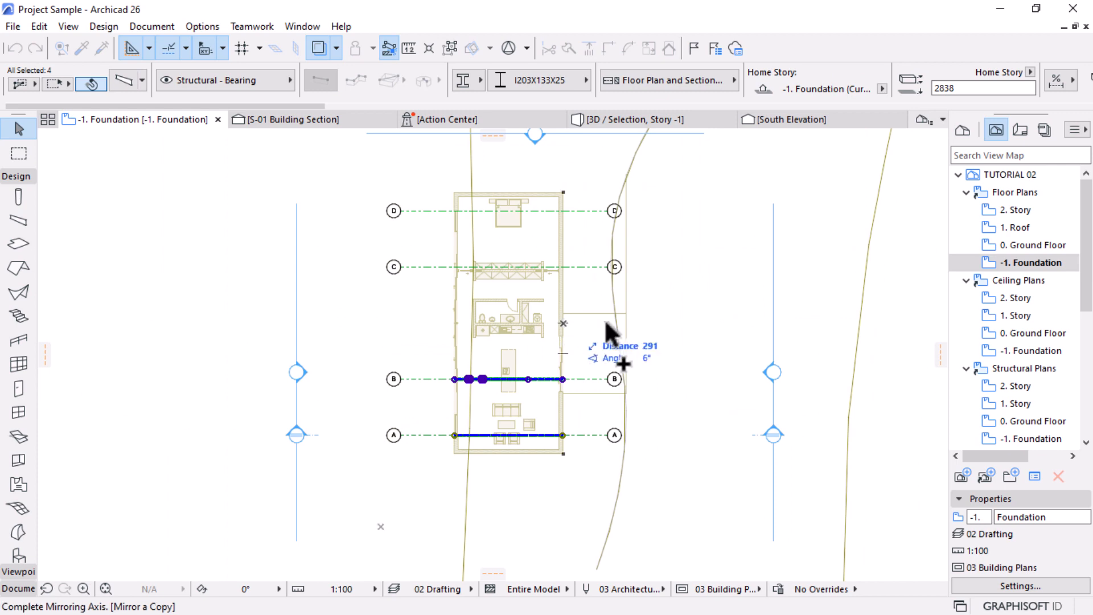
click(669, 324)
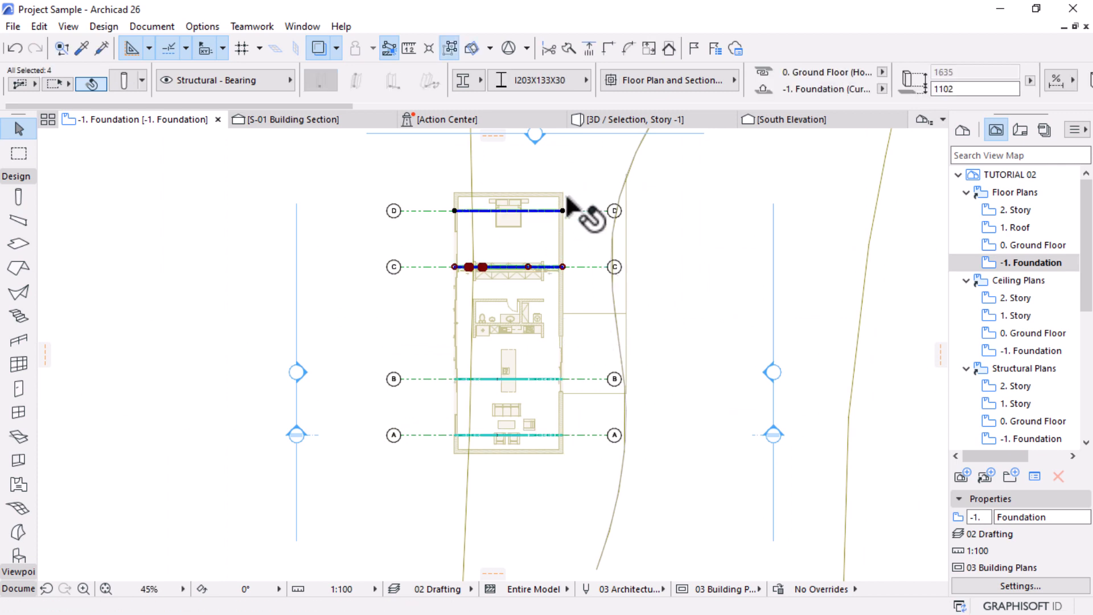
Check the mirrored floor beam's end at the wall on the plan, and review the isolated frame in 3D
scroll(572, 213, up, 10)
scroll(523, 263, down, 10)
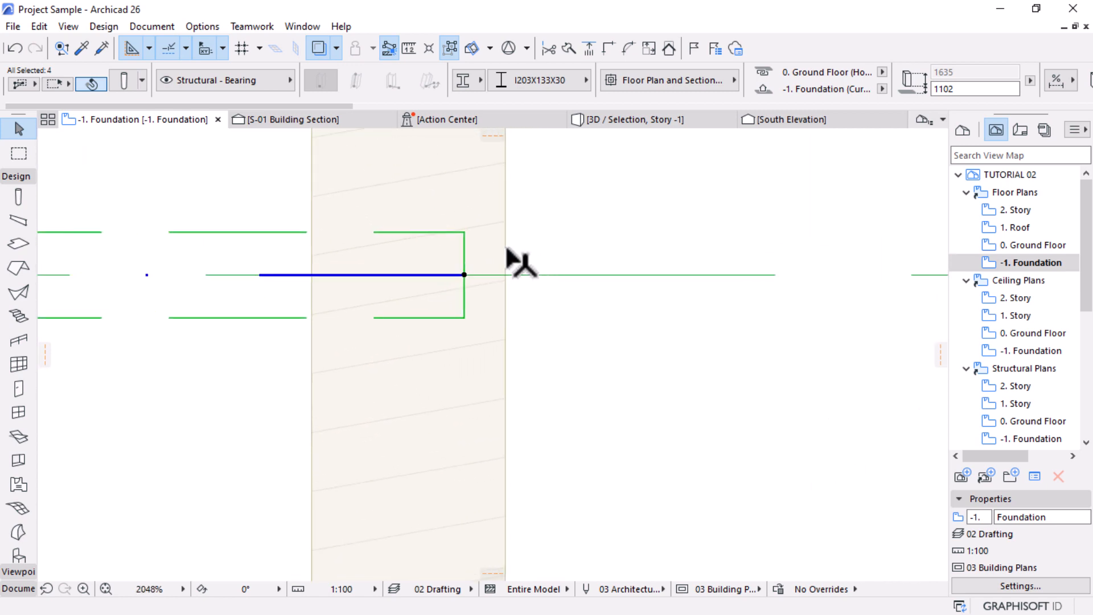
scroll(547, 319, down, 3)
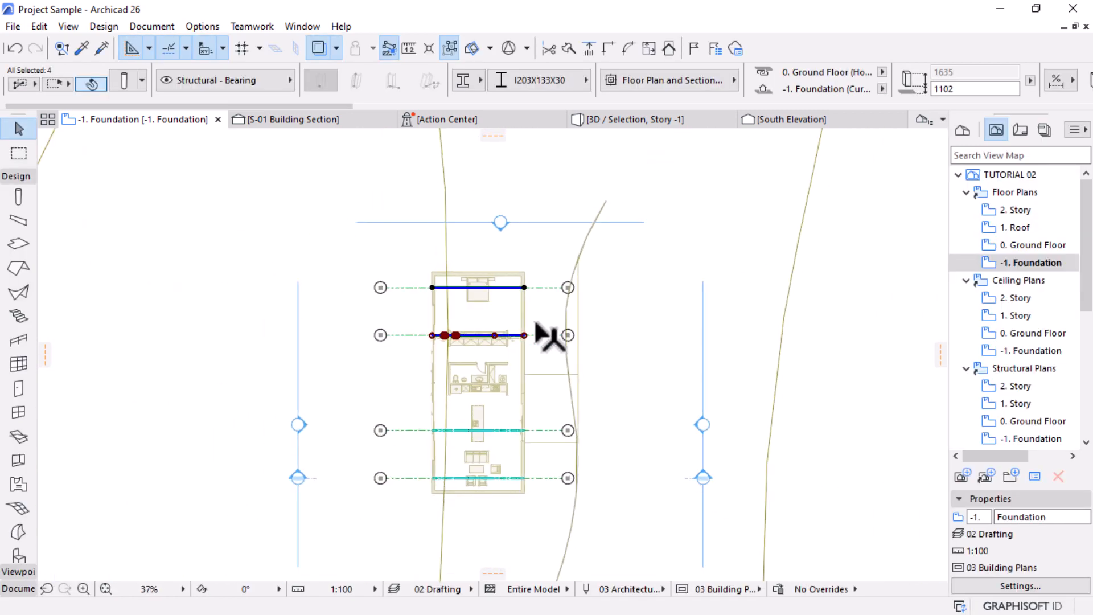
click(634, 121)
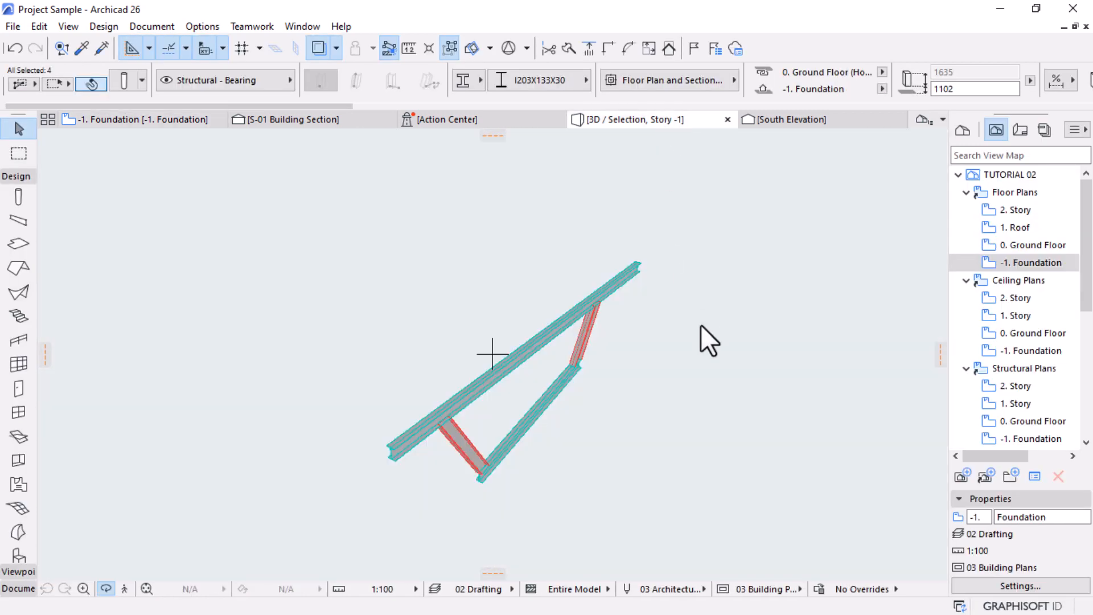
drag(702, 325, 682, 319)
click(155, 120)
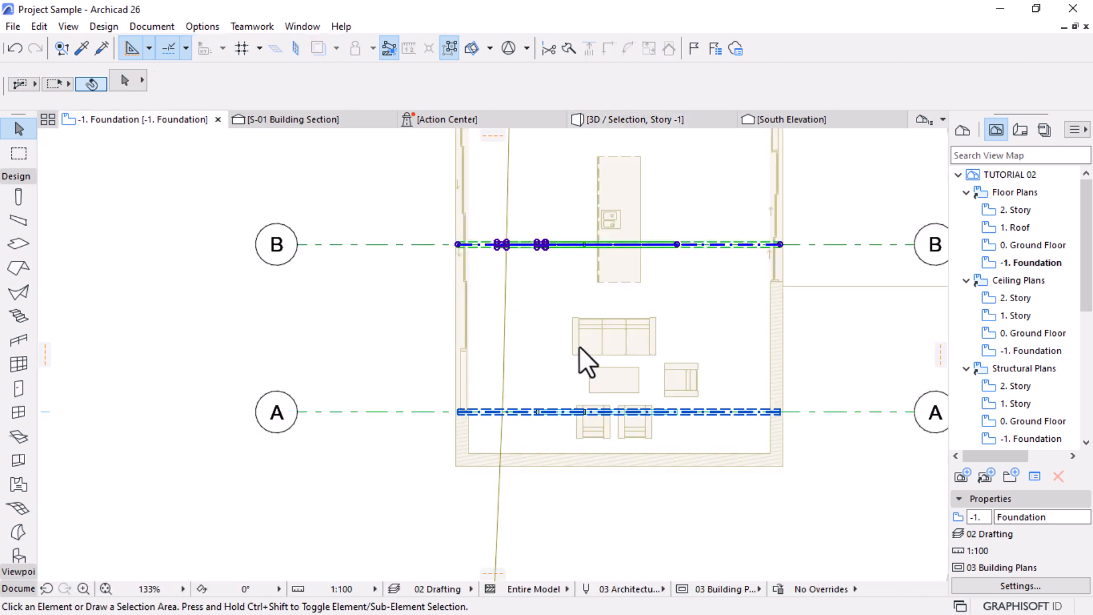
Select all frame members on the four grid lines and examine them together in the 3D view
scroll(545, 409, down, 5)
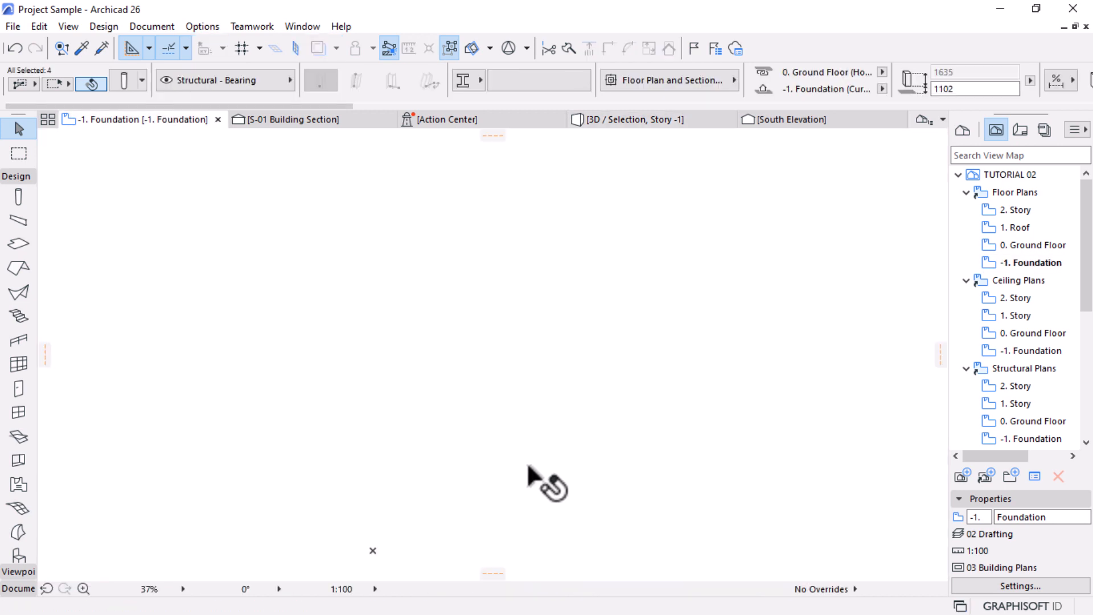
scroll(528, 462, down, 3)
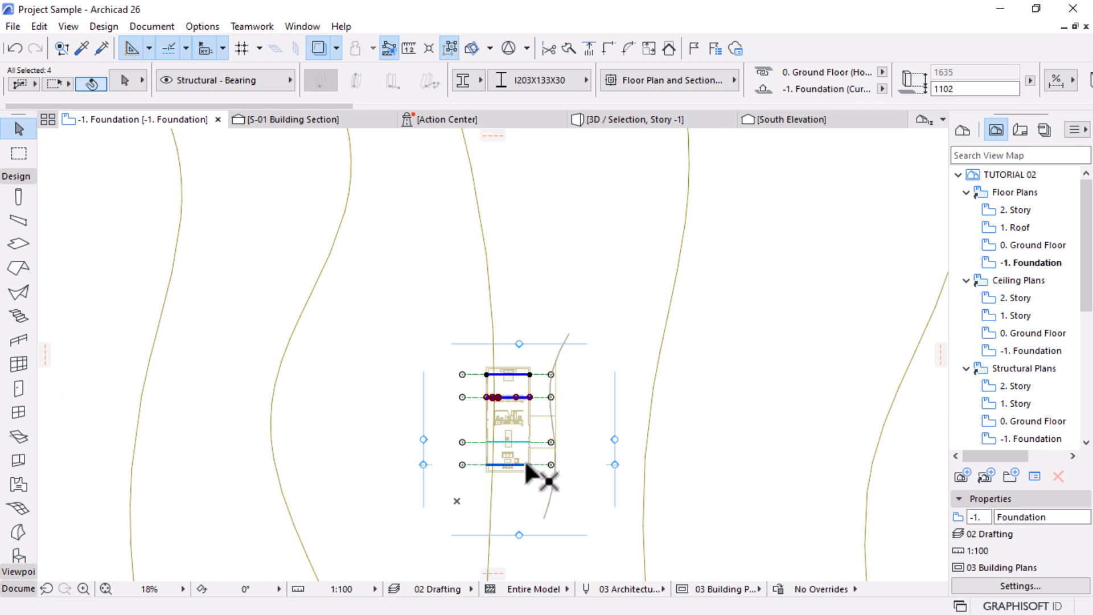
scroll(530, 450, up, 4)
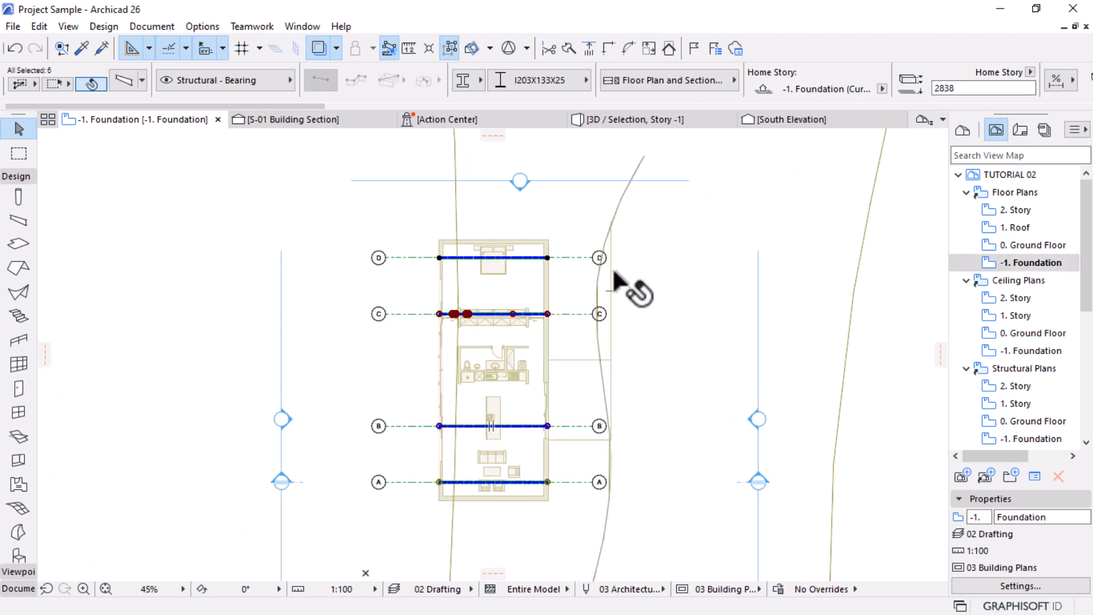
click(447, 53)
click(447, 52)
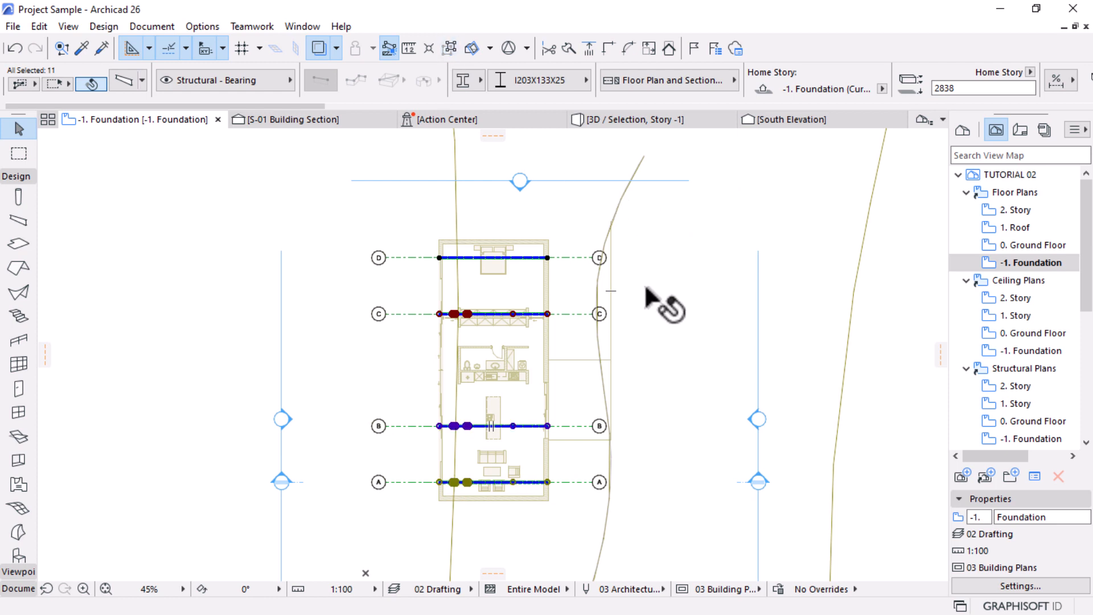
key(F5)
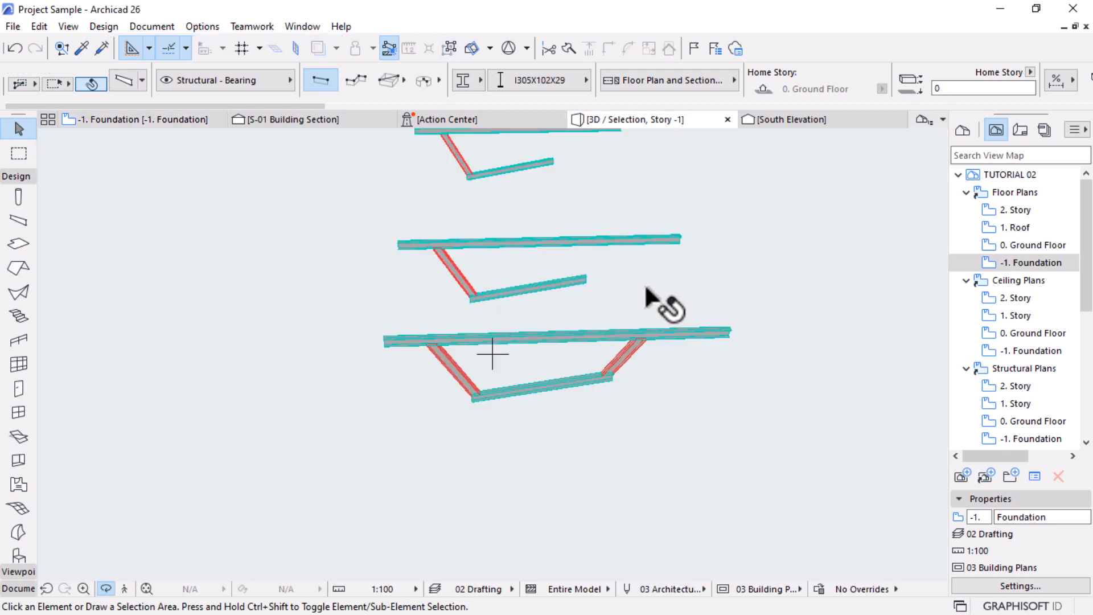
scroll(542, 391, down, 2)
drag(557, 210, 555, 295)
click(157, 120)
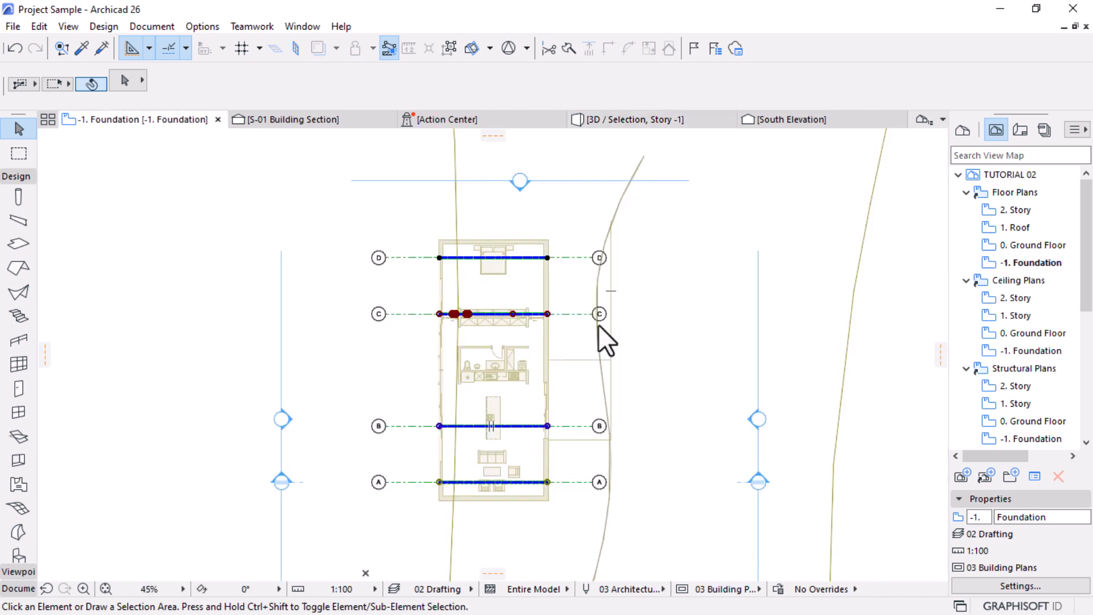
Select all frame members on the foundation plan and undo both the mirrored copies and the copy on grid line B
key(ctrl+a)
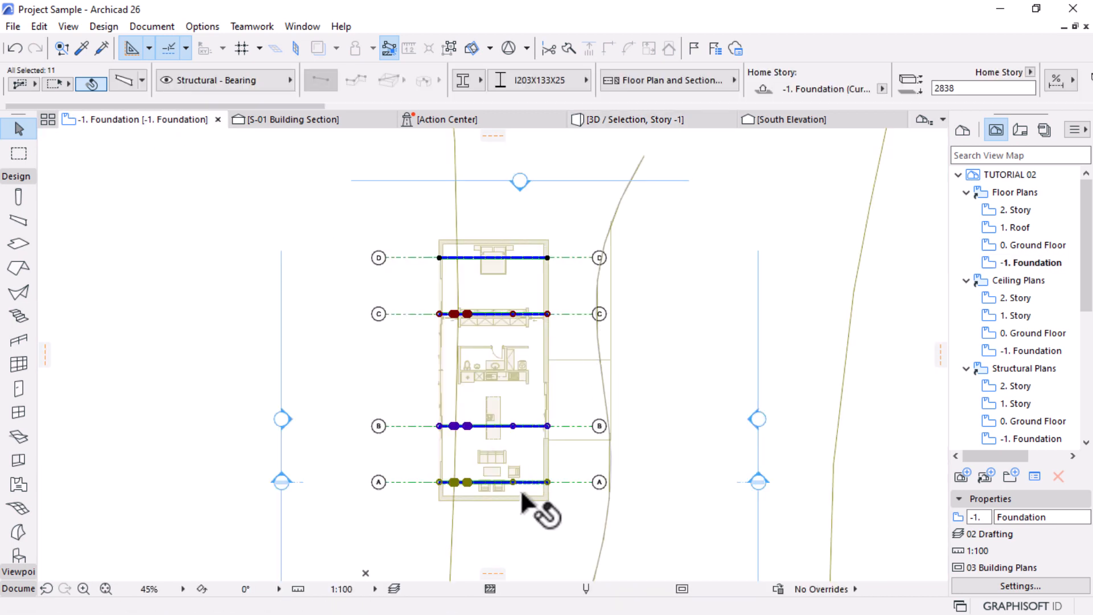
key(ctrl+z)
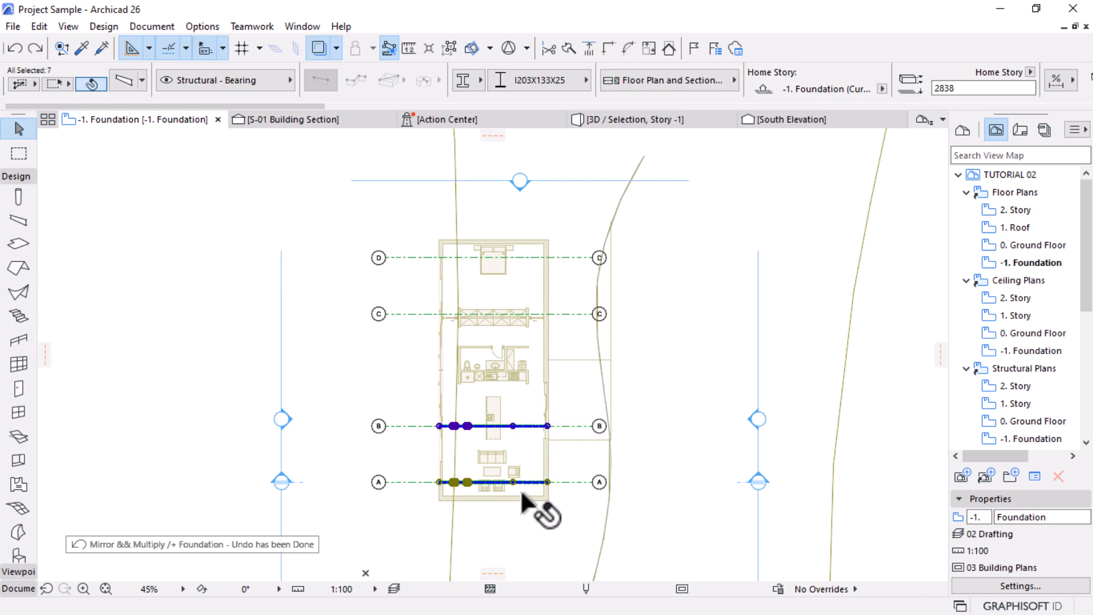
scroll(520, 488, up, 10)
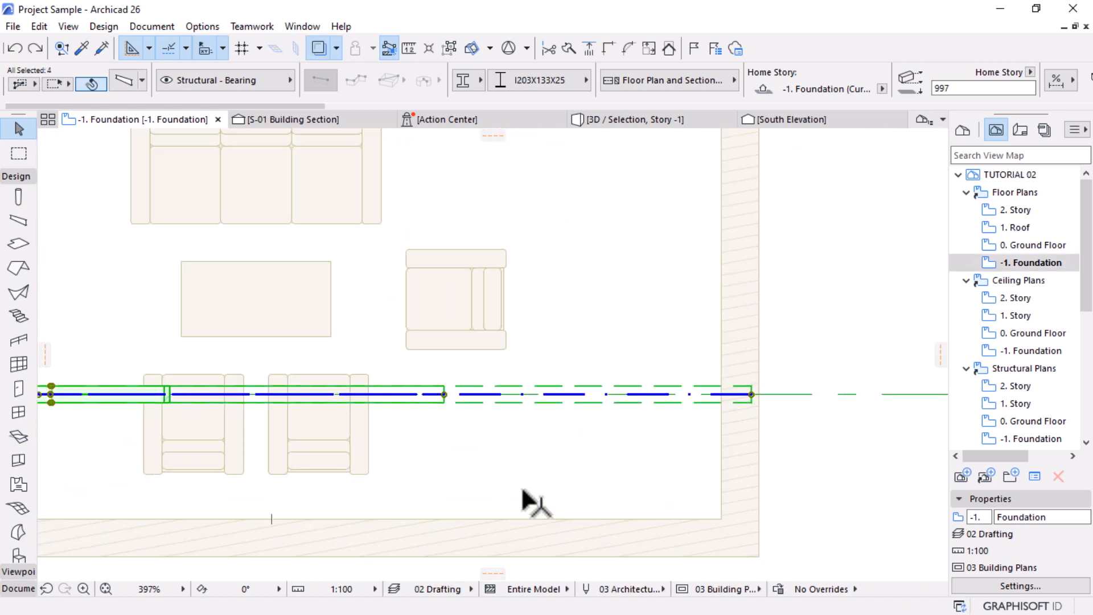
Isolate the original frame in 3D, select all four of its beams and columns, and return to the foundation plan
key(F5)
scroll(391, 362, up, 5)
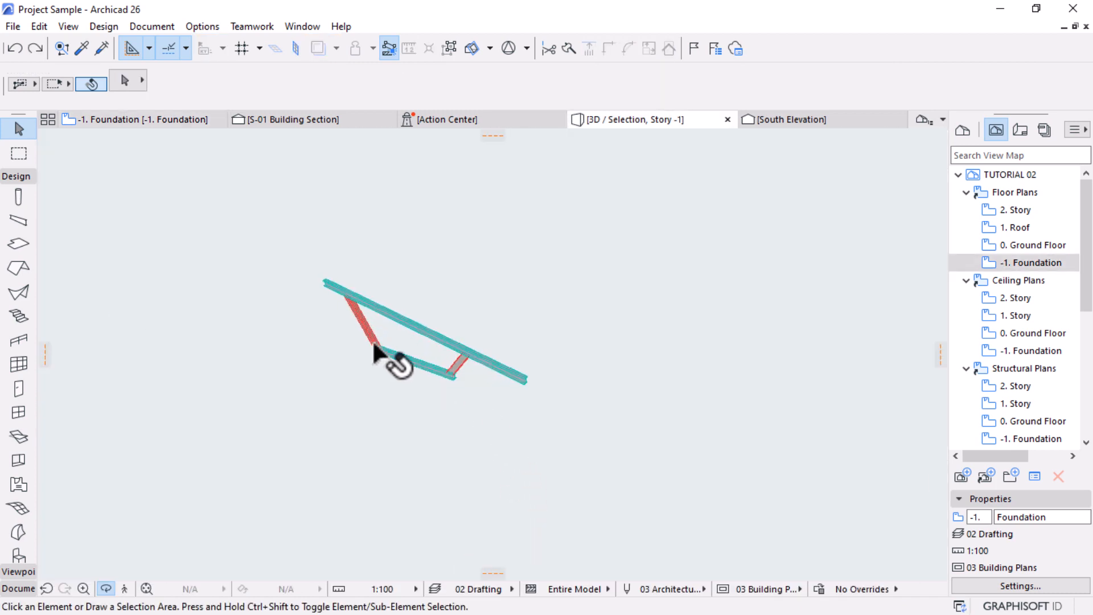
key(ctrl+a)
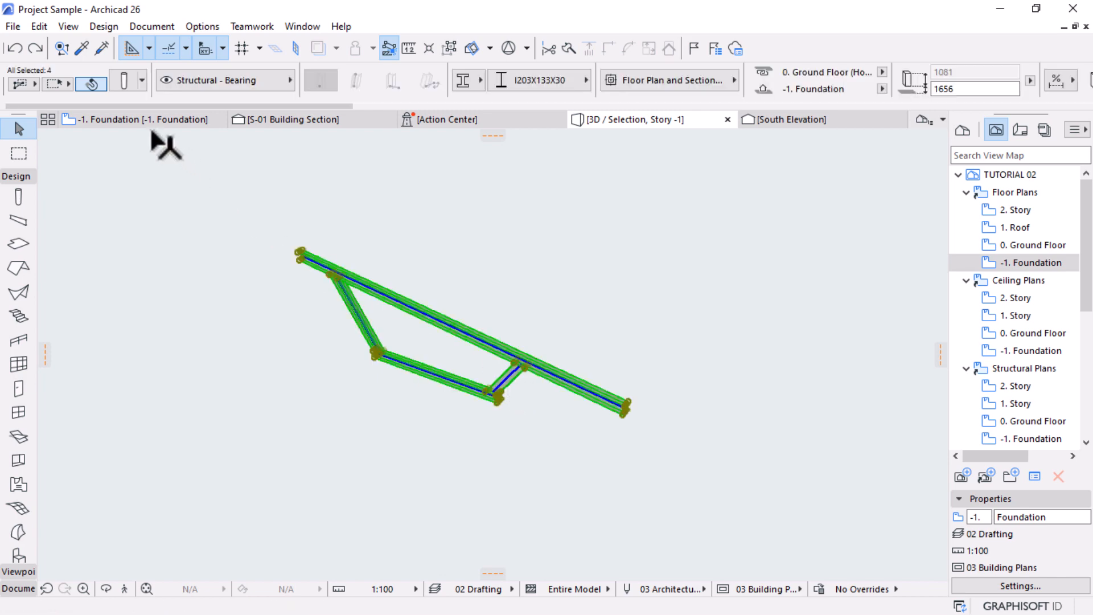
click(149, 122)
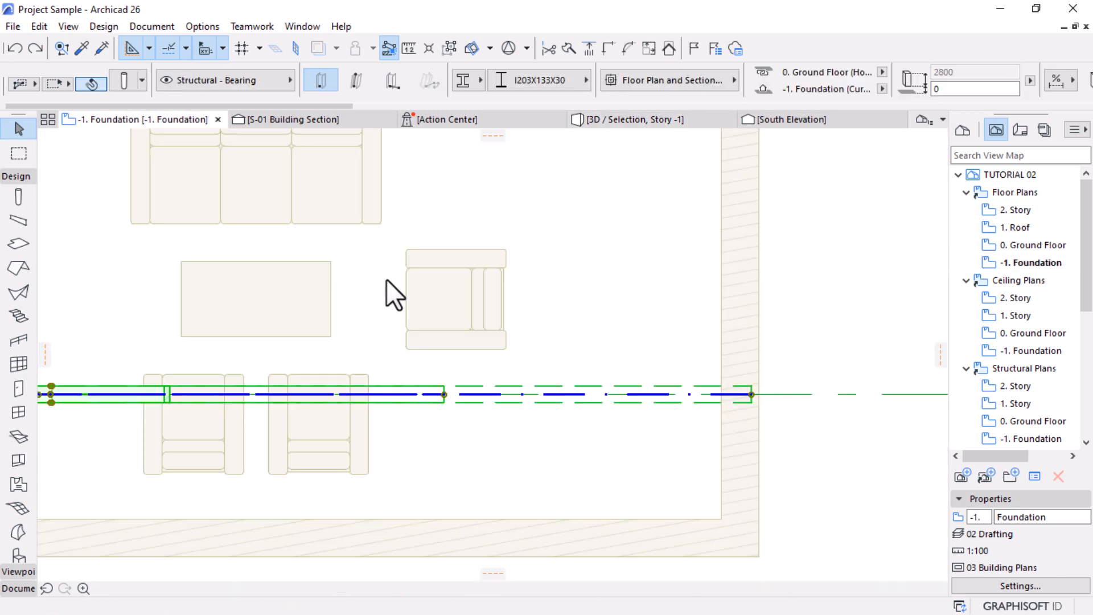
Copy the complete four-member frame from grid line A to grid line B, accepting changes on unseen stories
scroll(666, 481, down, 5)
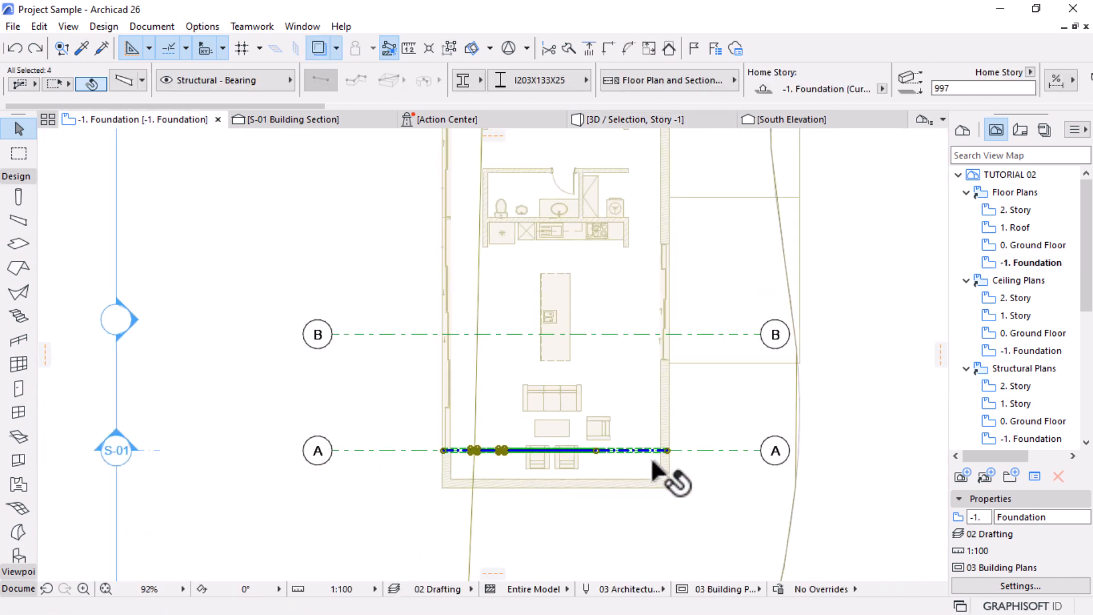
key(ctrl+d)
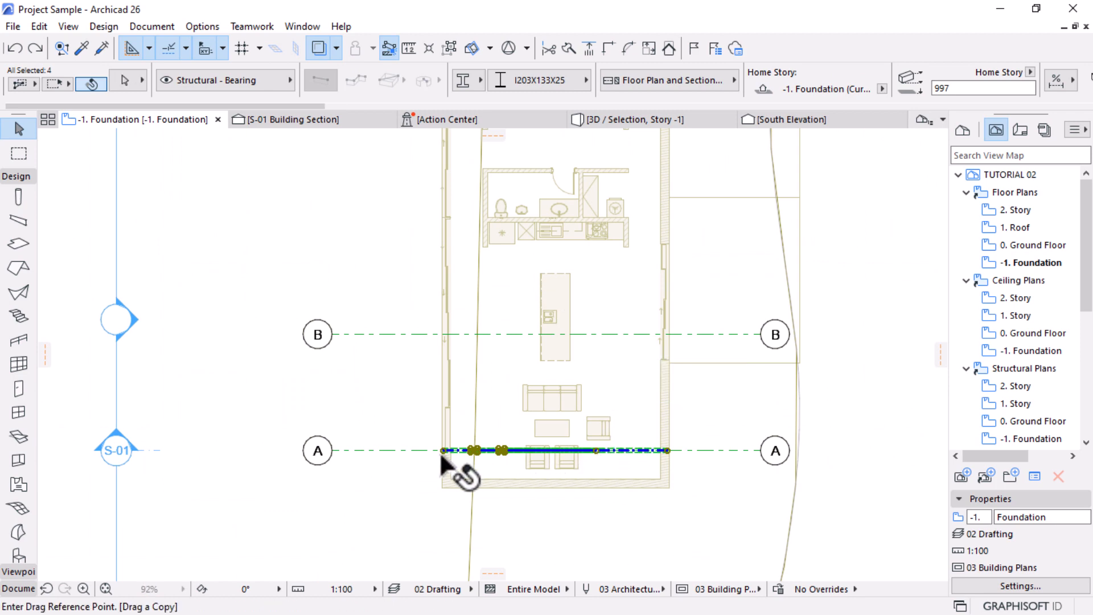
scroll(447, 464, up, 3)
click(219, 445)
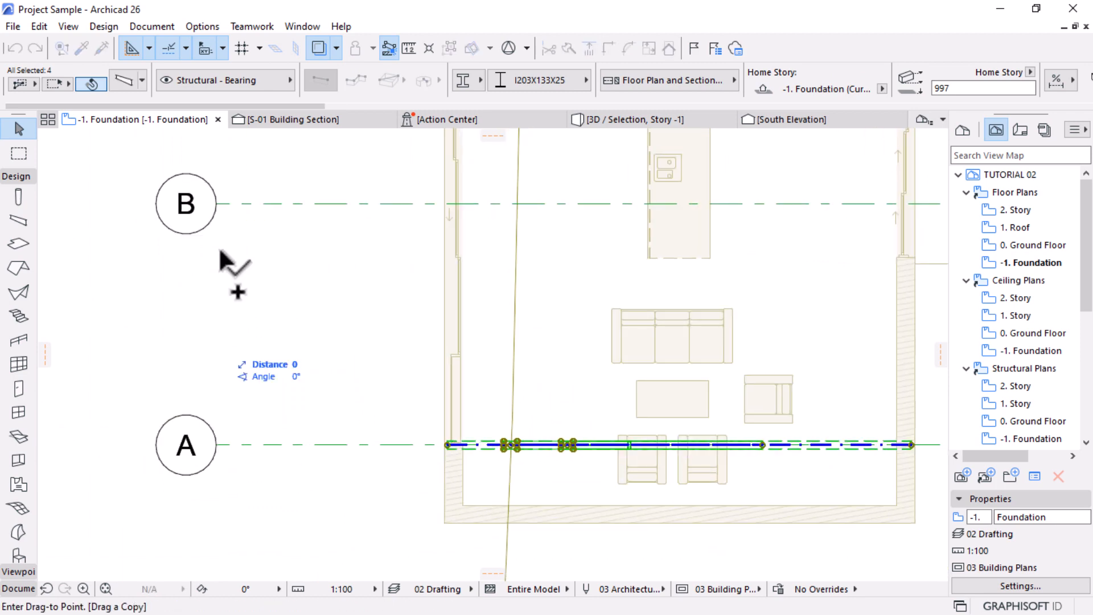
click(220, 204)
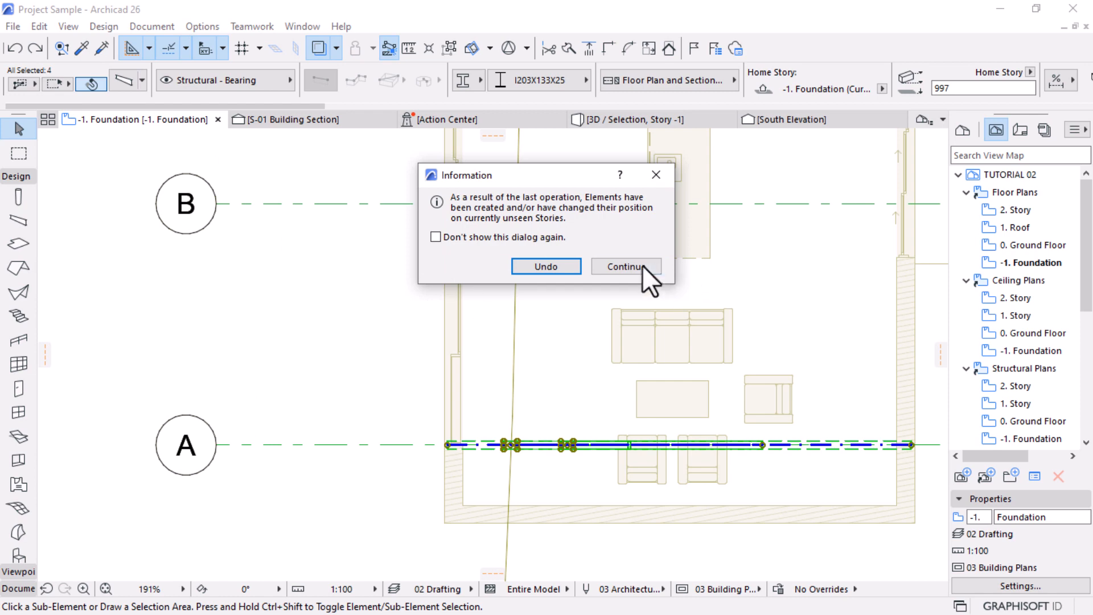
click(625, 267)
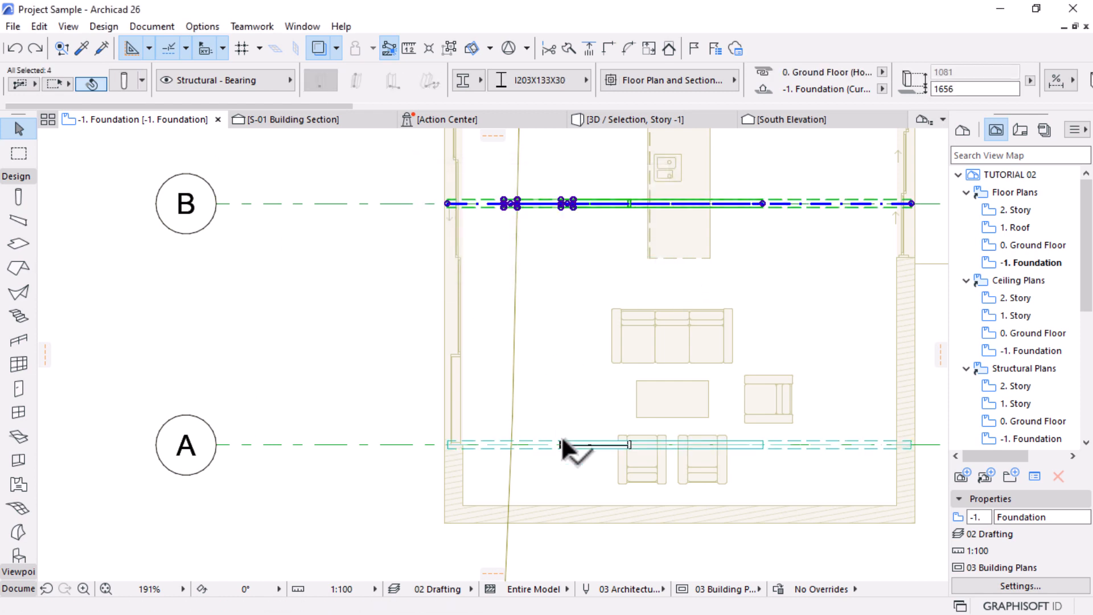
Mirror copies of the frames on grid lines A and B onto C and D about the horizontal axis through the building's midpoint
scroll(563, 443, down, 3)
shift+click(582, 442)
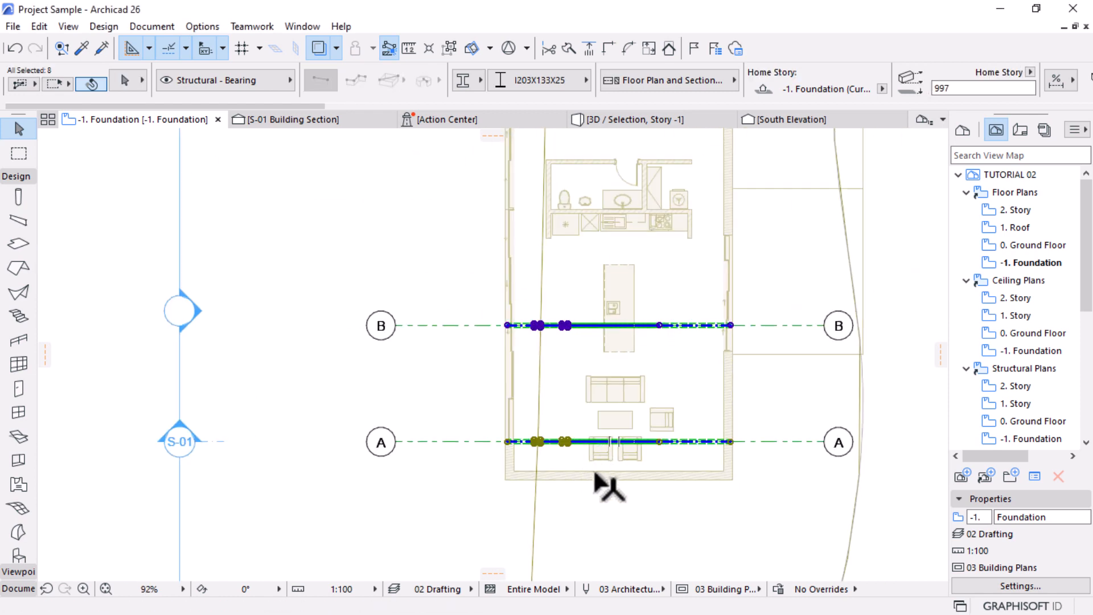
key(ctrl+alt+m)
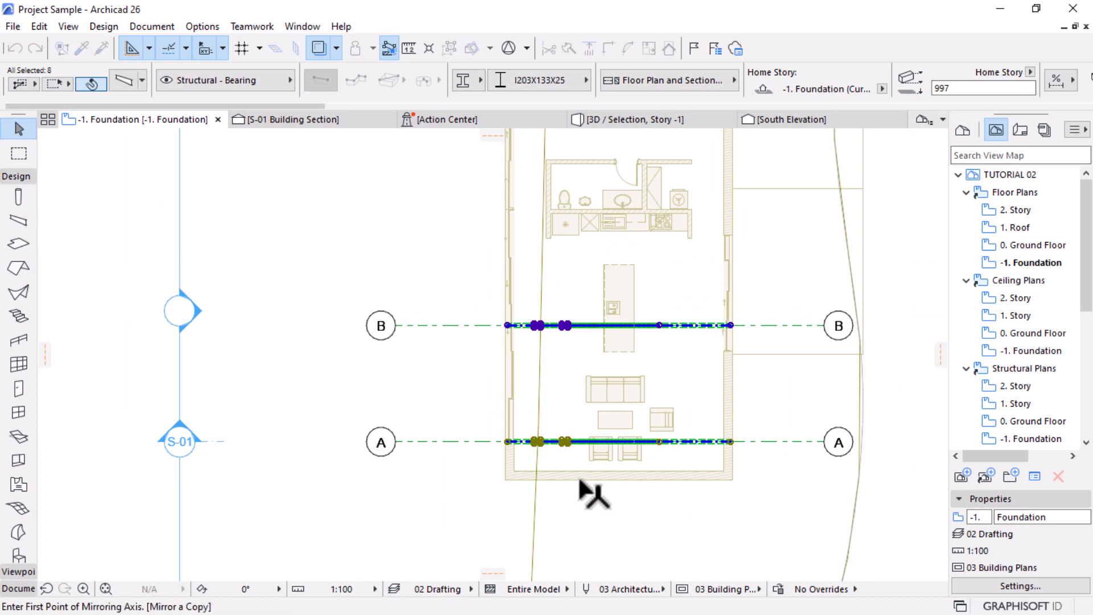
scroll(581, 483, down, 2)
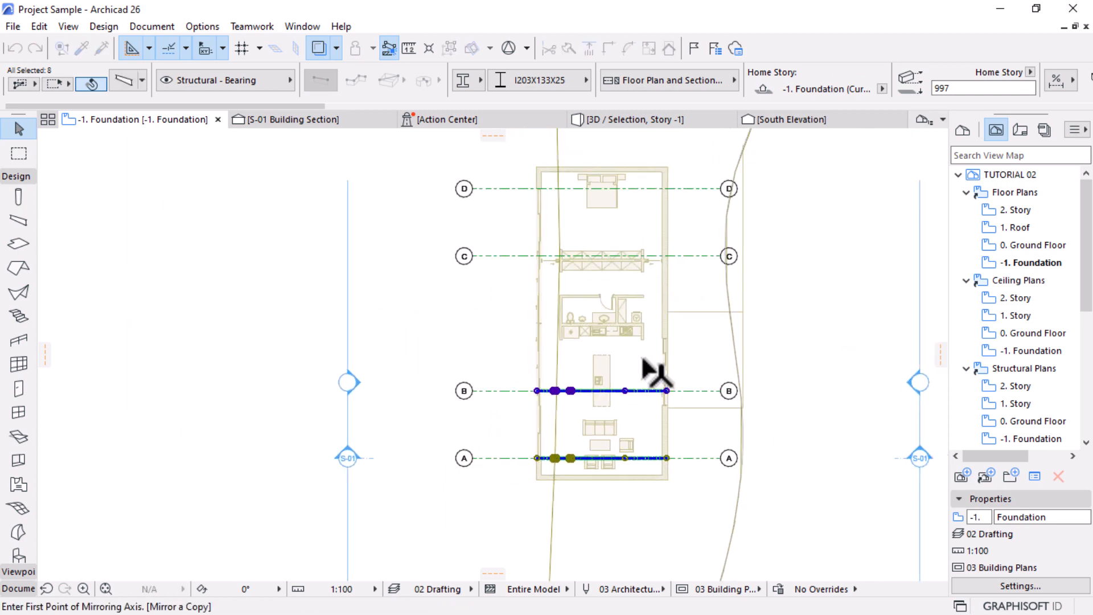
click(668, 323)
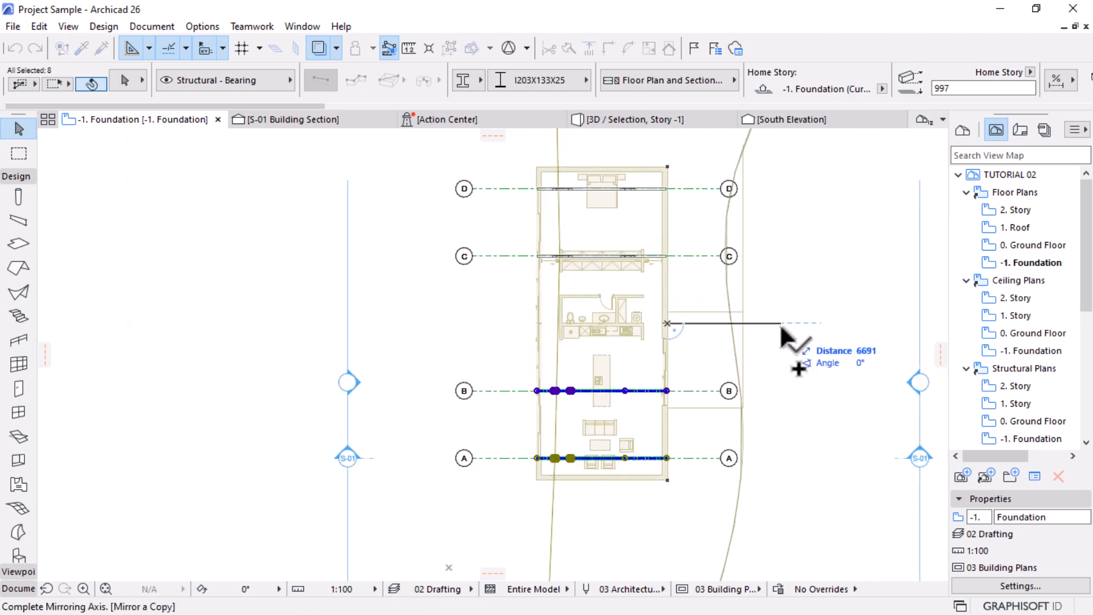
click(783, 324)
key(Return)
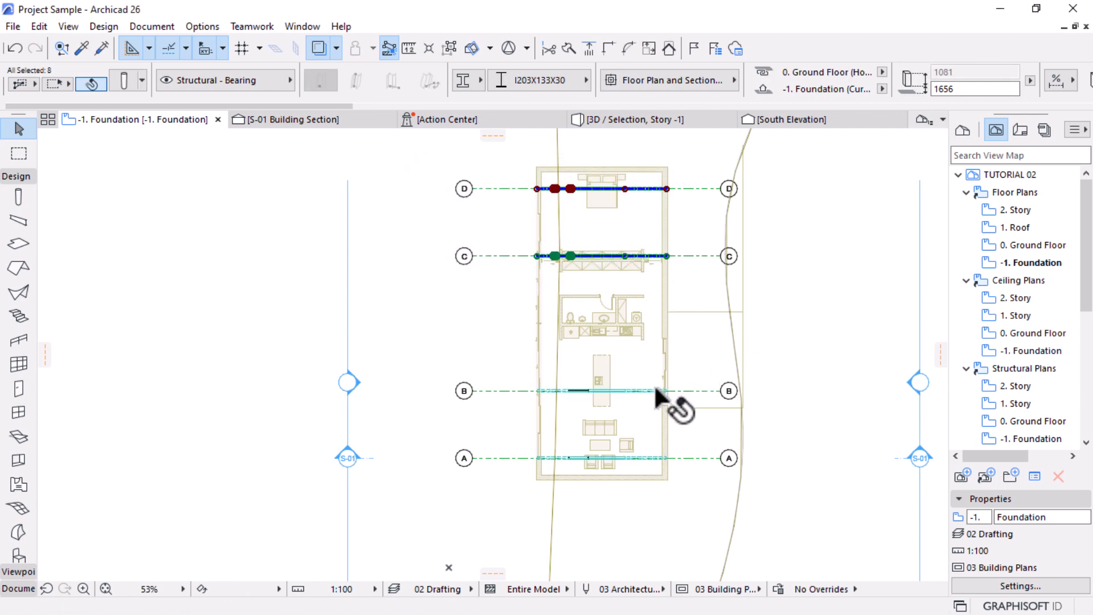
Select the frames on all four grid lines, inspect them together in 3D, and return to the foundation plan
shift+click(654, 387)
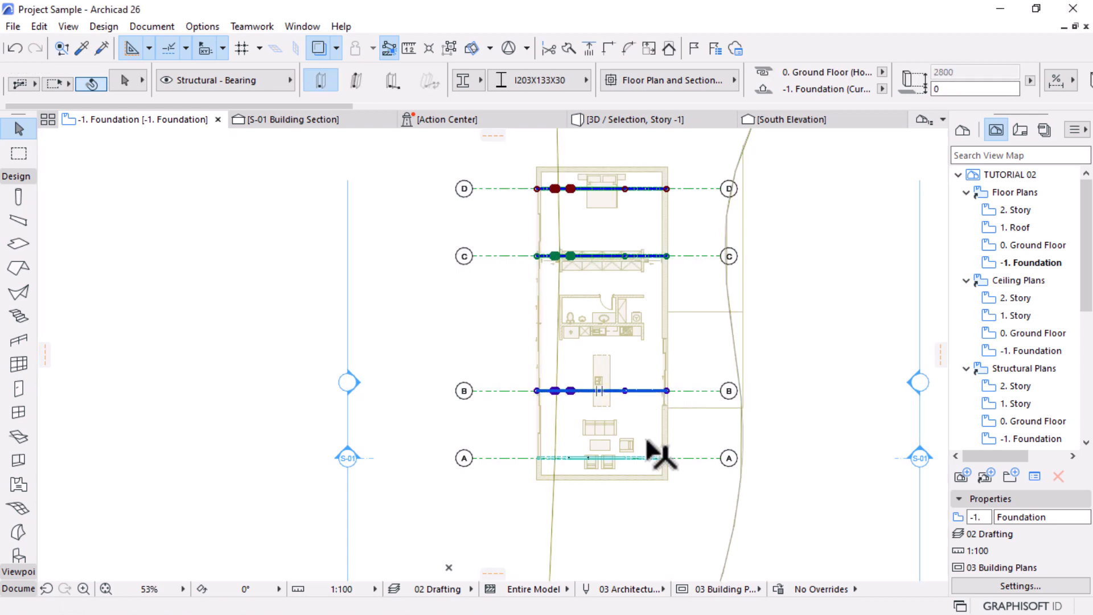
shift+click(647, 458)
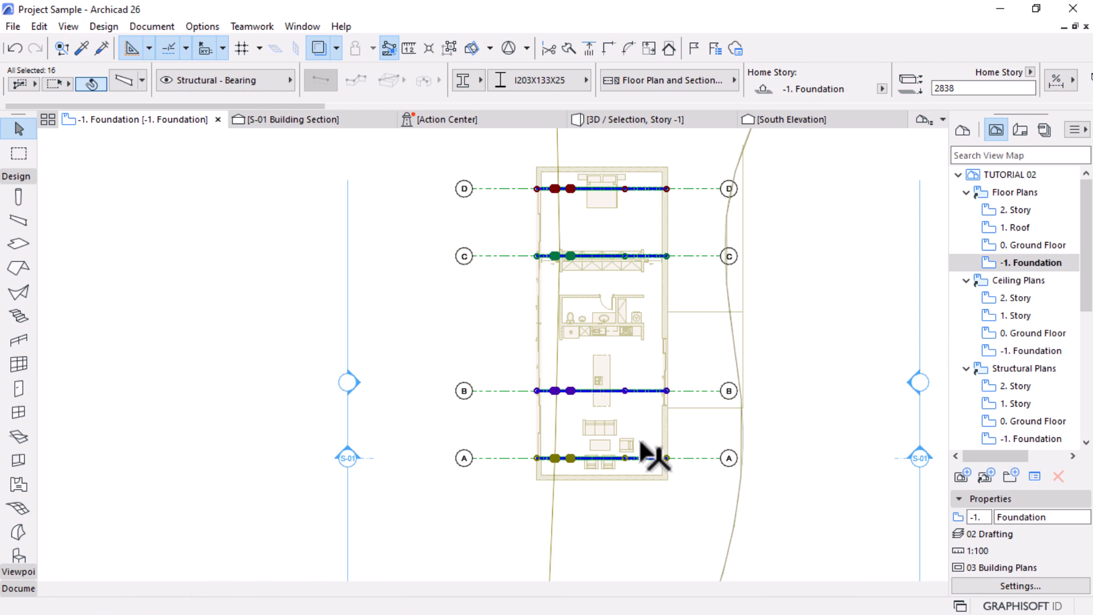
key(F5)
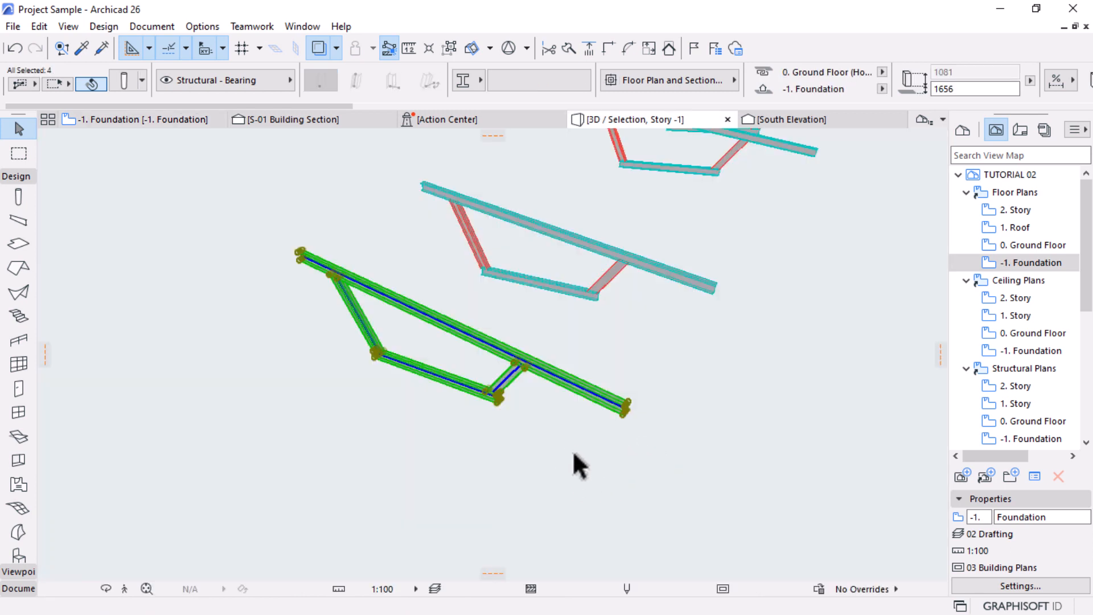
shift+middle_drag(596, 440, 709, 443)
scroll(651, 316, up, 4)
key(Escape)
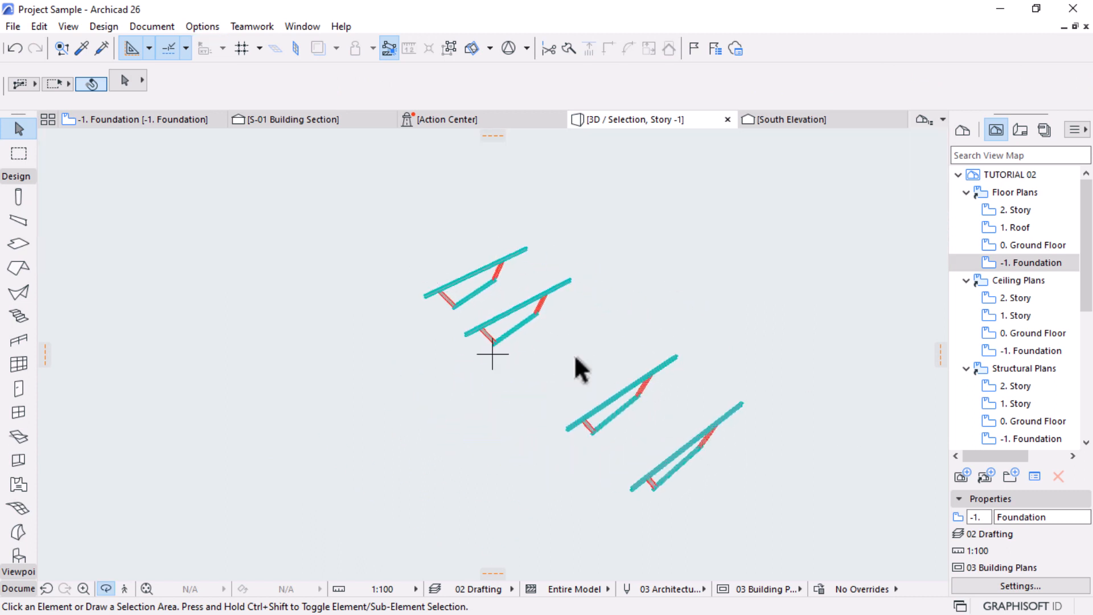
click(131, 118)
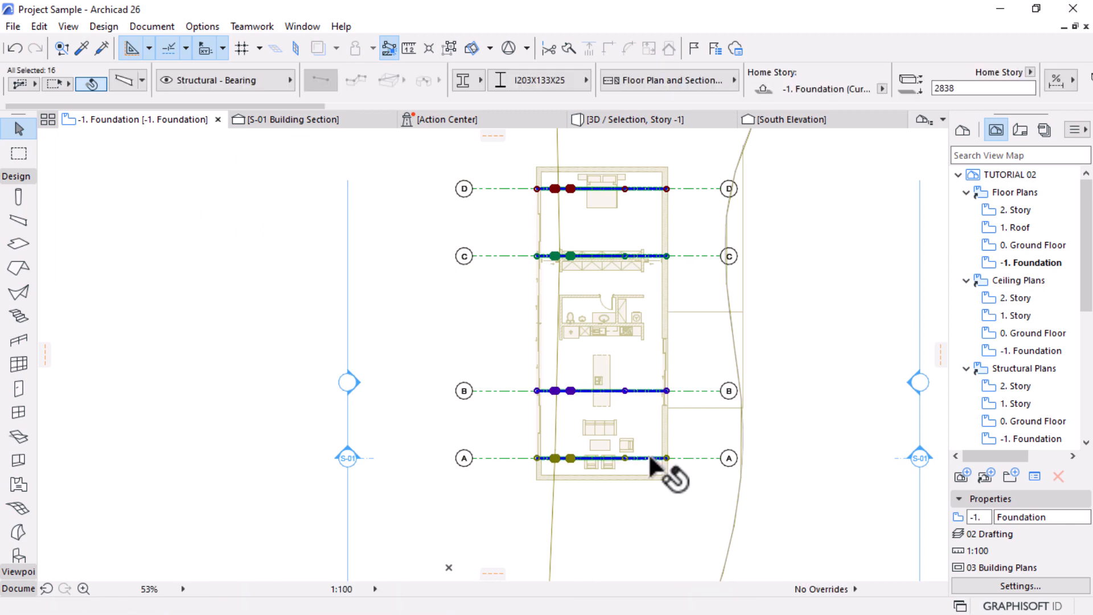
Draw a centred longitudinal I203X133X25 beam about 18890 mm long between the end walls, using the settings of grid line A's upper beam
scroll(643, 467, up, 5)
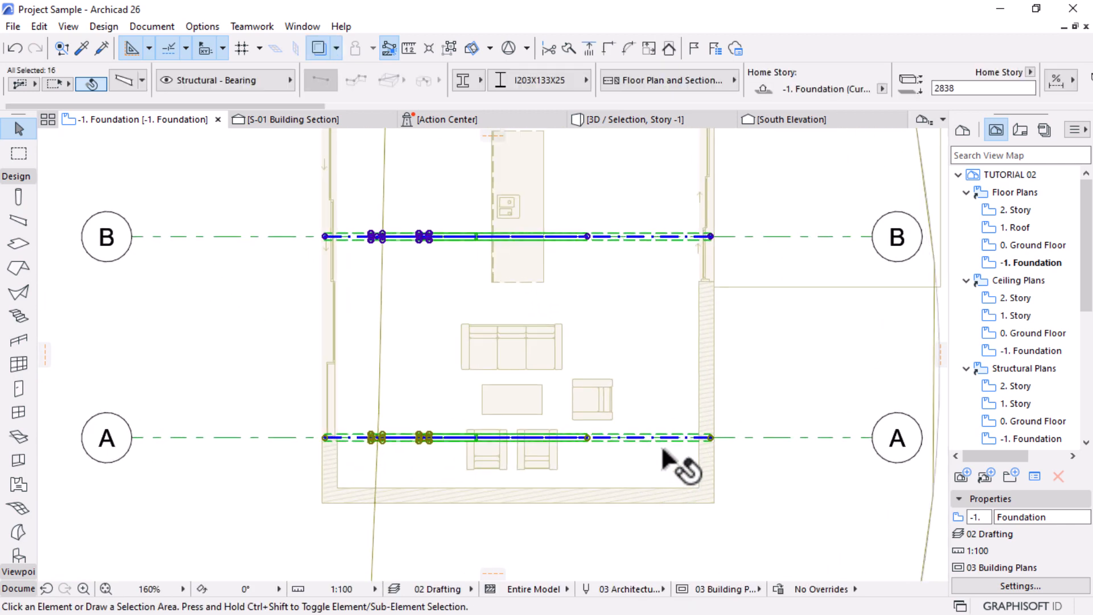
key(Escape)
alt+click(561, 477)
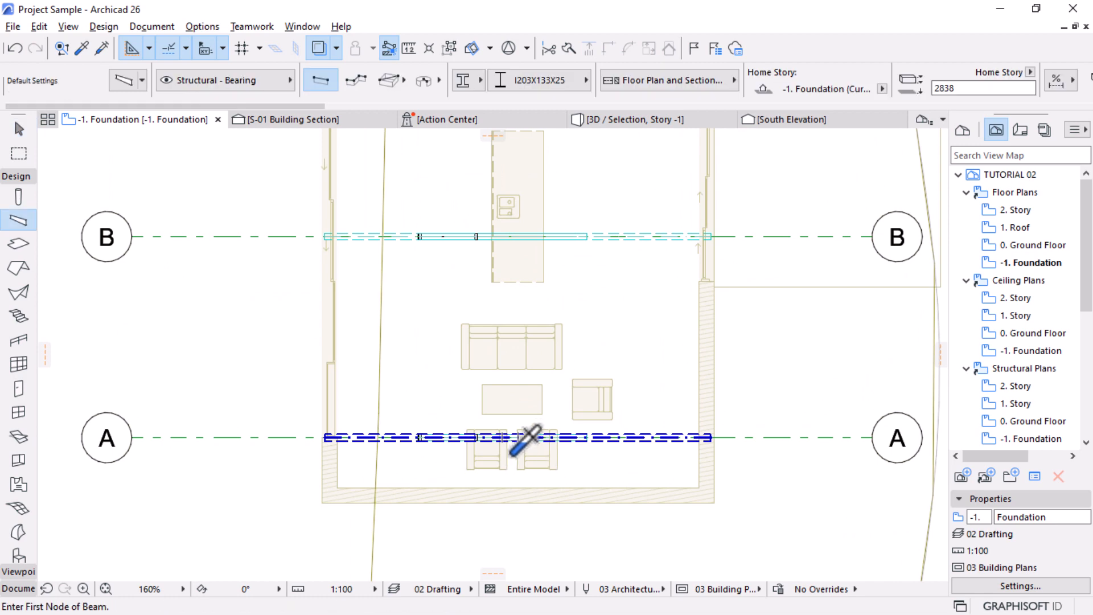
click(518, 488)
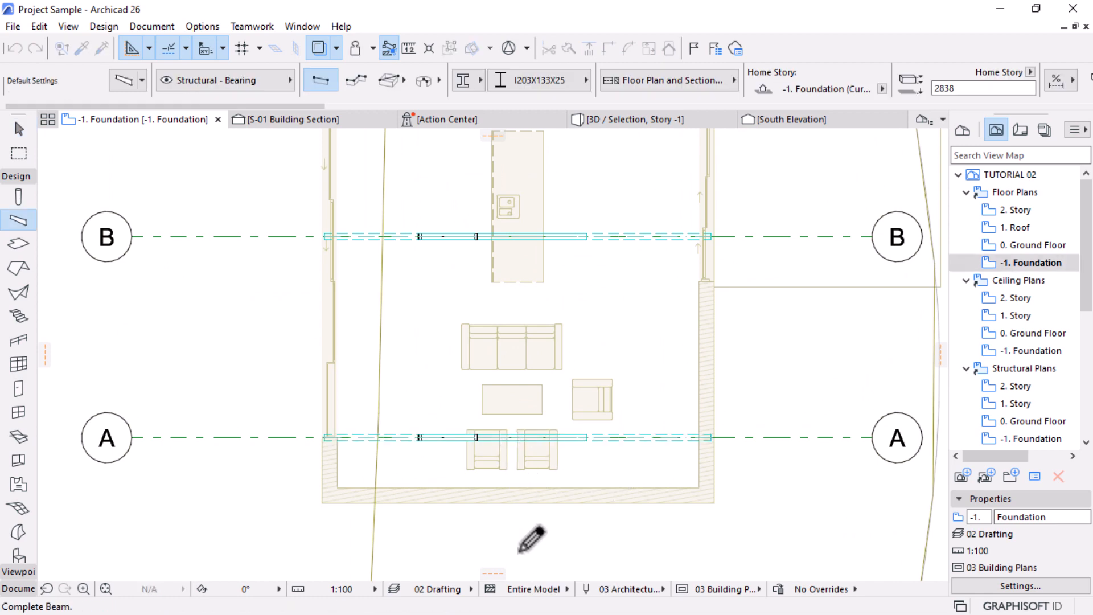
scroll(524, 537, down, 4)
scroll(527, 184, up, 6)
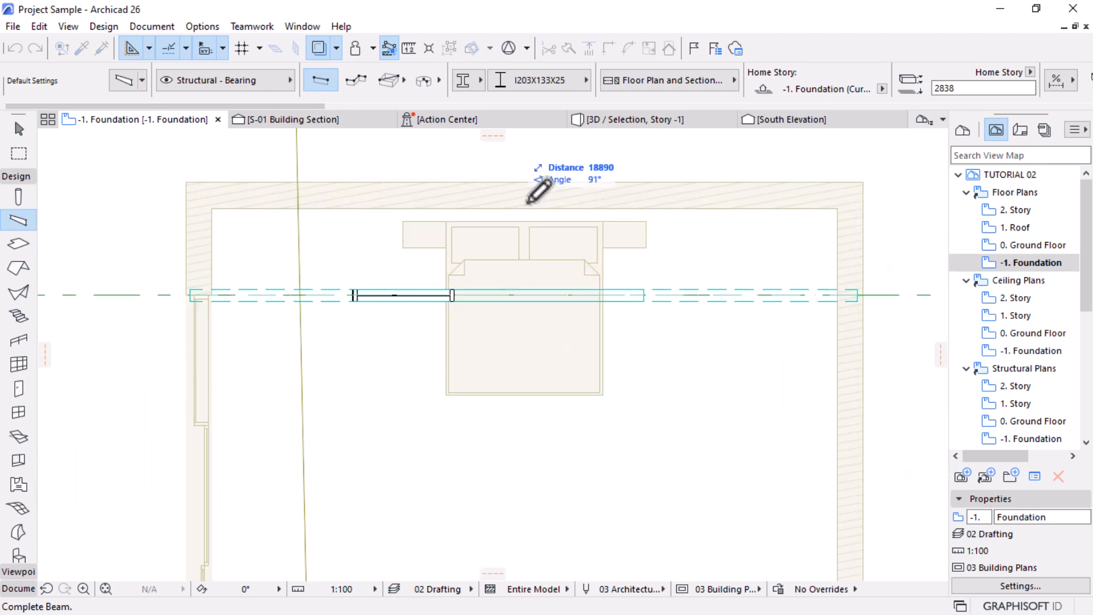
click(526, 205)
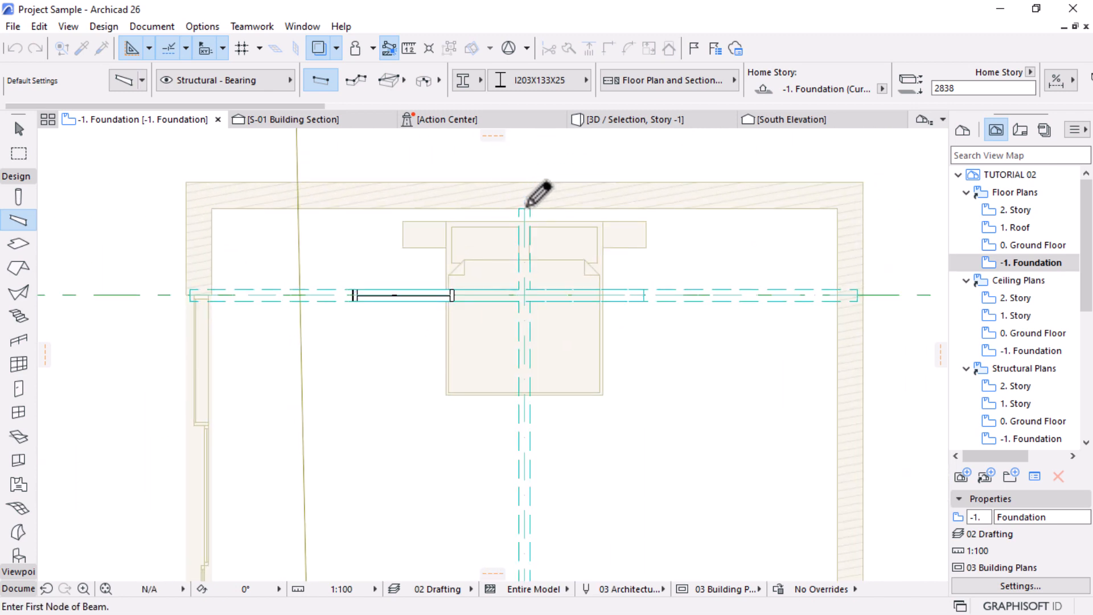
scroll(523, 174, down, 5)
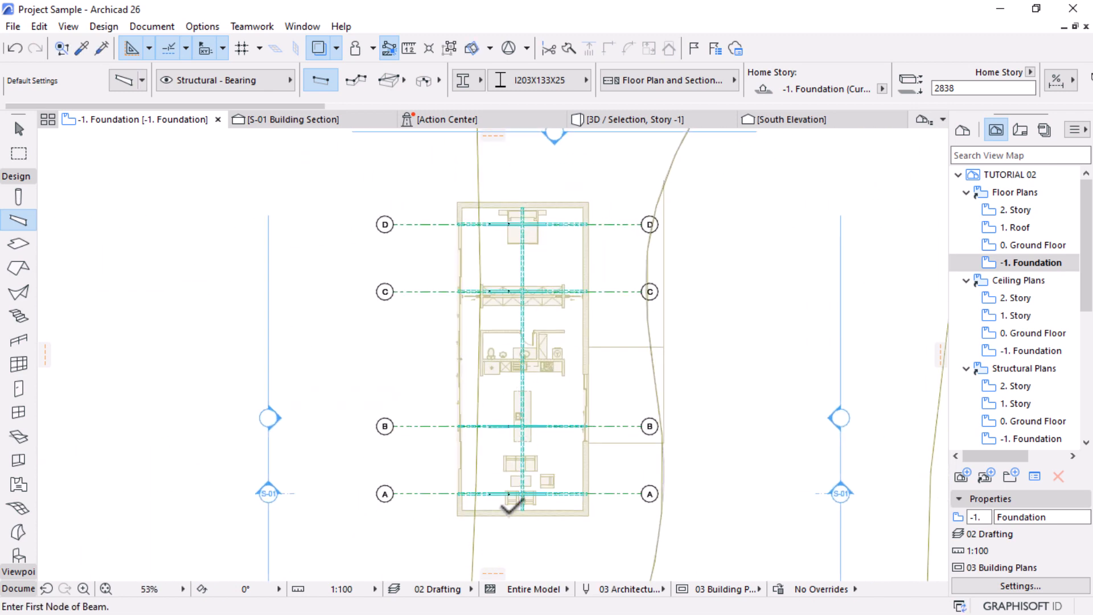
key(Escape)
Copy the central longitudinal beam horizontally to the bathroom's outer wall line near the building's western side
click(530, 416)
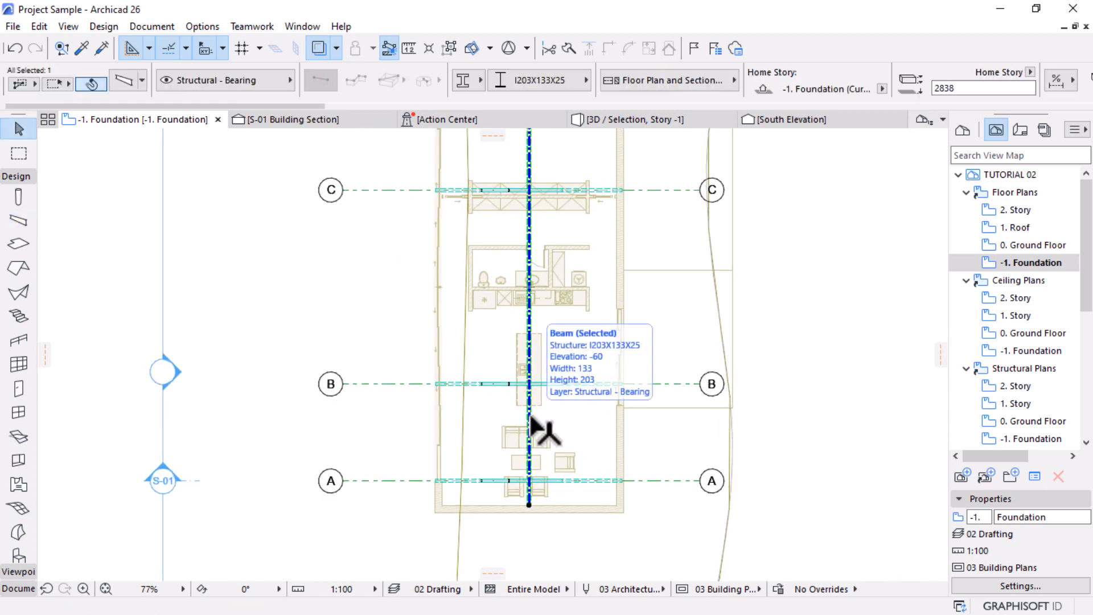
key(ctrl+shift+d)
click(529, 410)
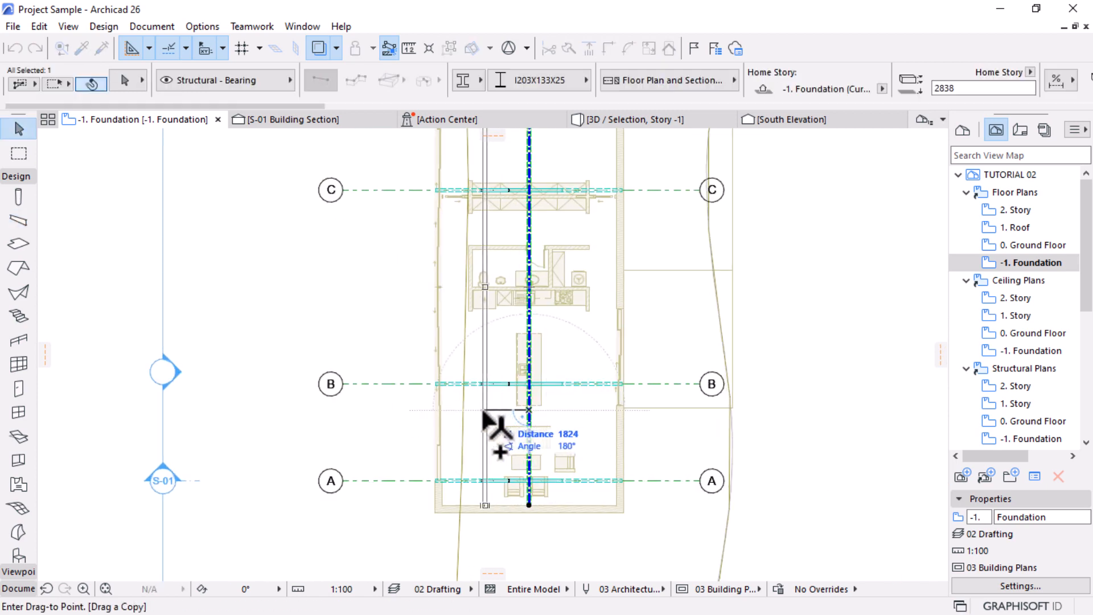
click(473, 410)
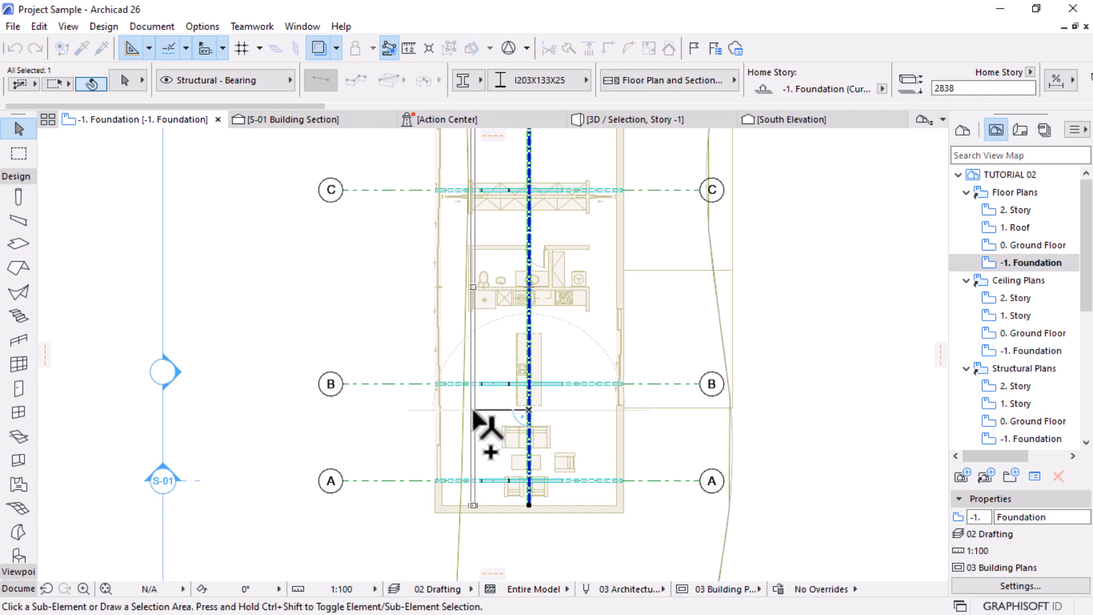
Mirror a copy of the side beam about the building's longitudinal centre axis and select all three longitudinal beams
key(ctrl+alt+m)
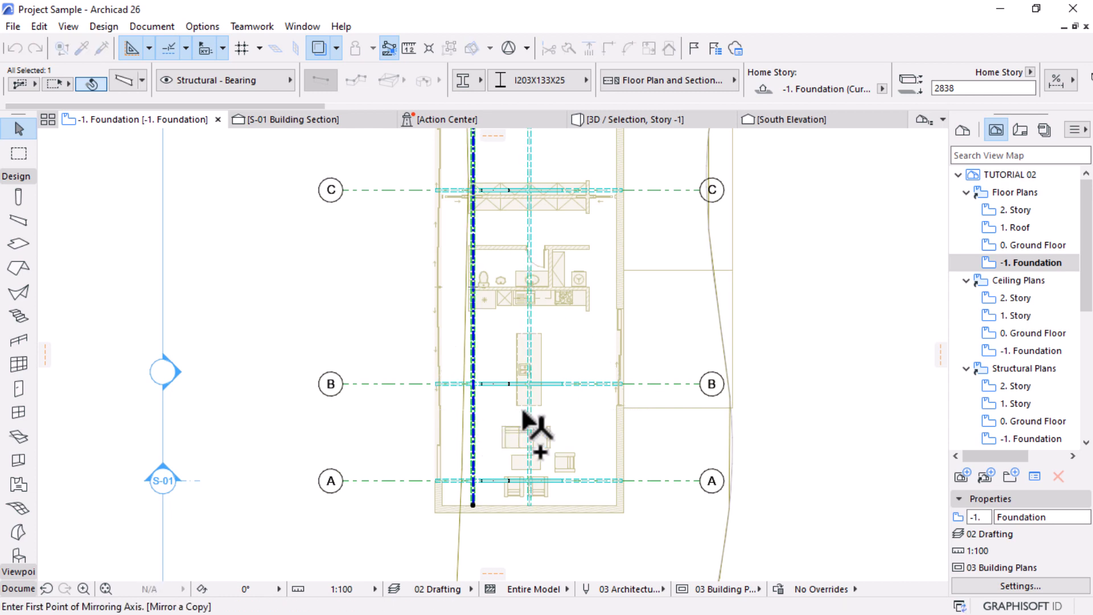
click(529, 511)
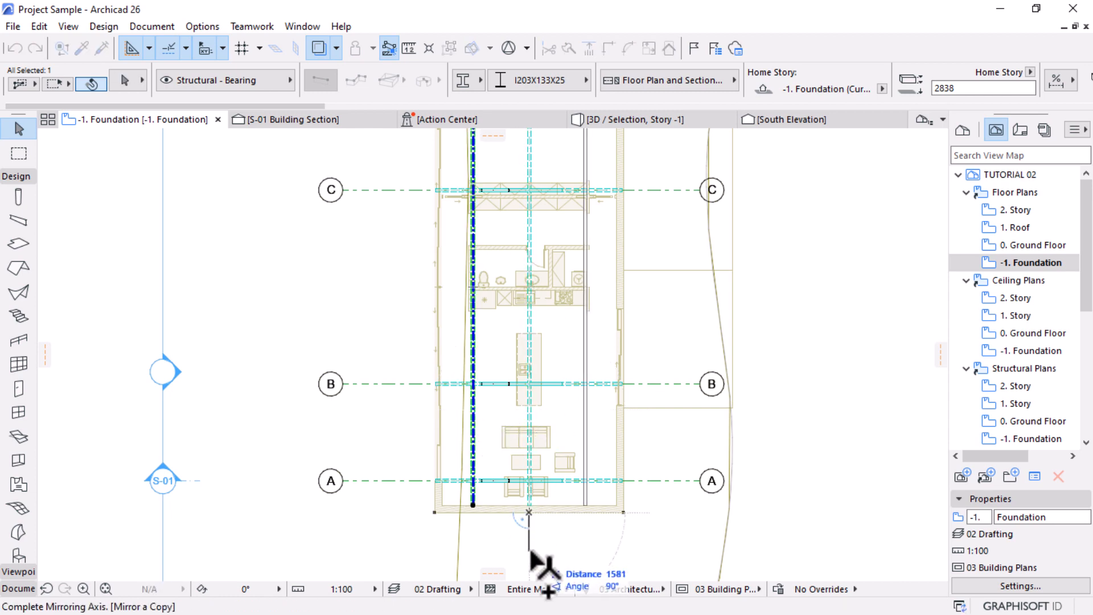
click(530, 411)
key(ctrl+a)
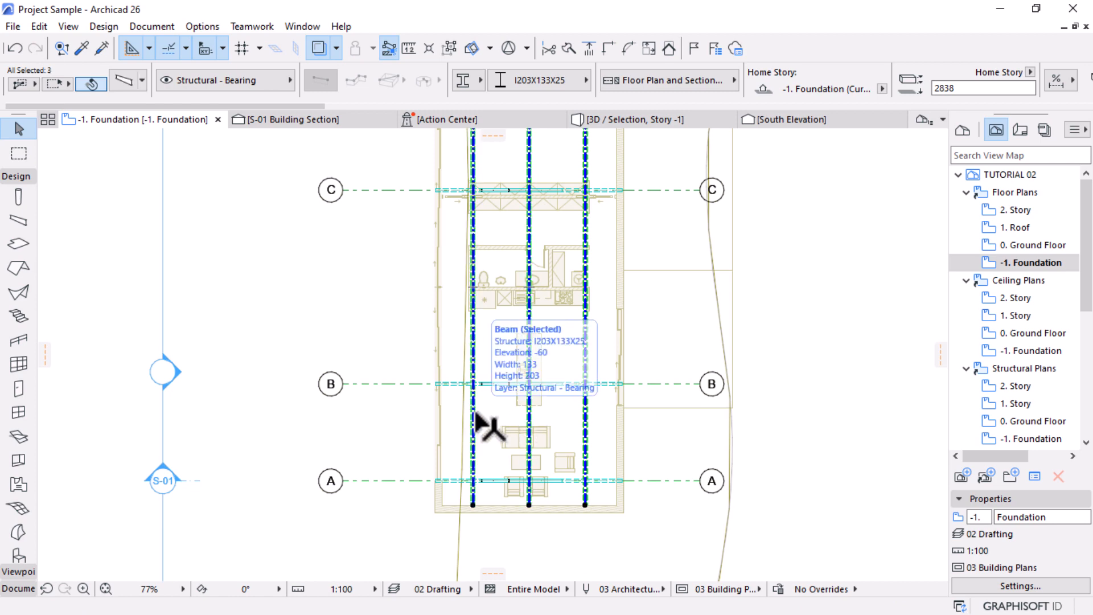
Suspend groups and stretch only the upper beam on grid line B out to the terrace's outer edge
scroll(740, 347, up, 3)
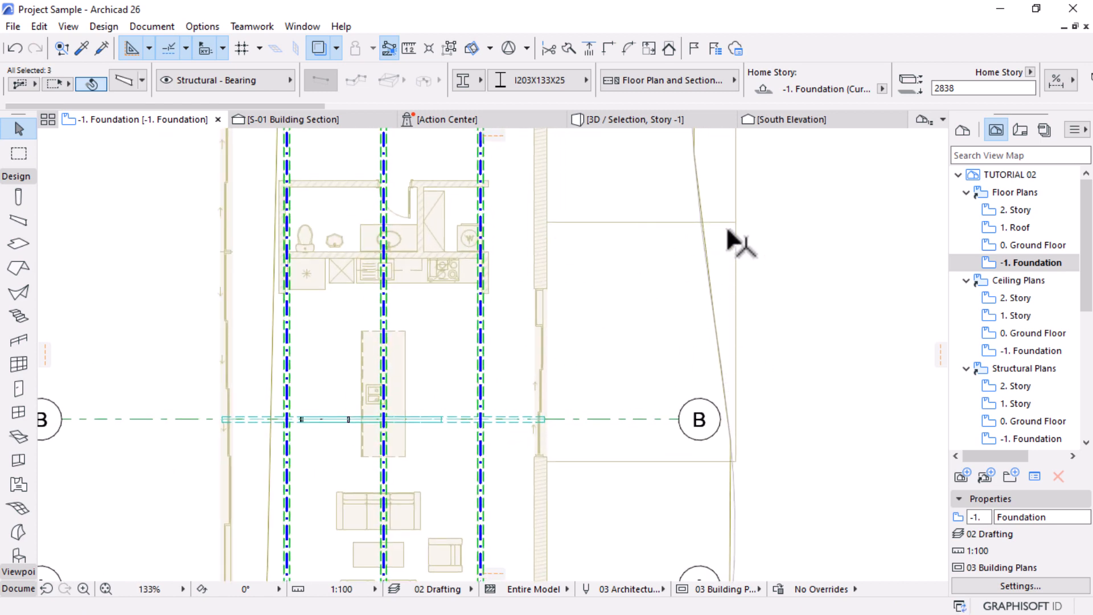
click(543, 420)
click(544, 420)
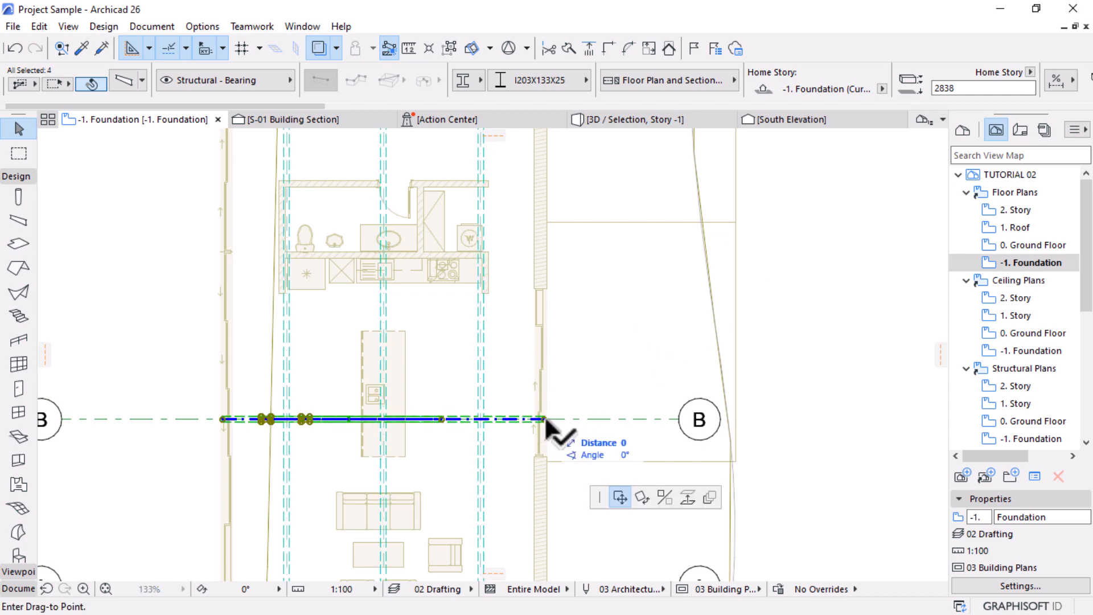
key(Escape)
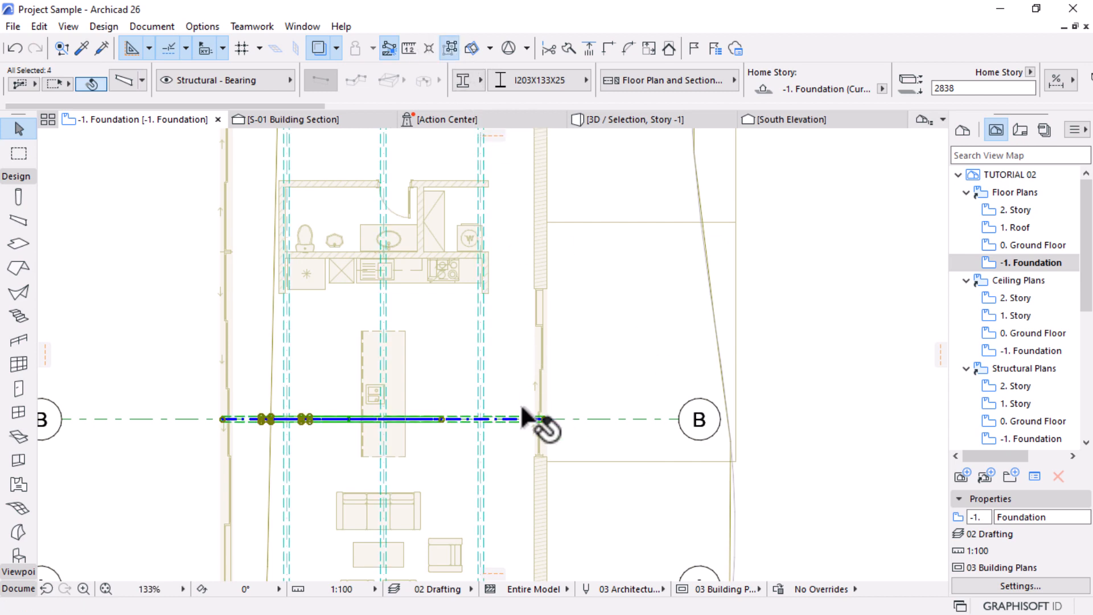
key(Escape)
click(544, 421)
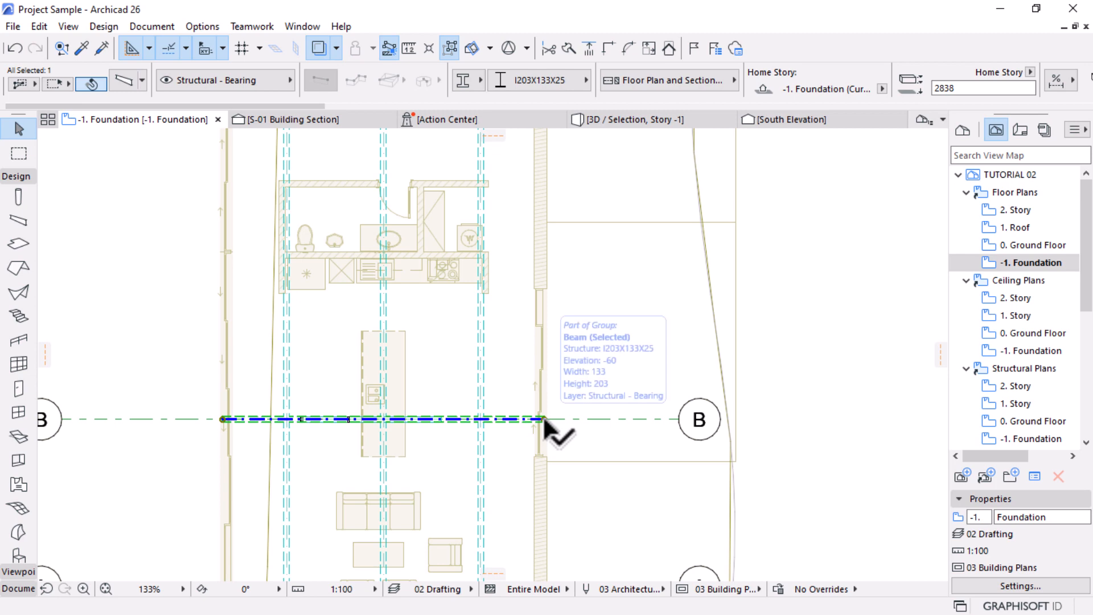
click(544, 421)
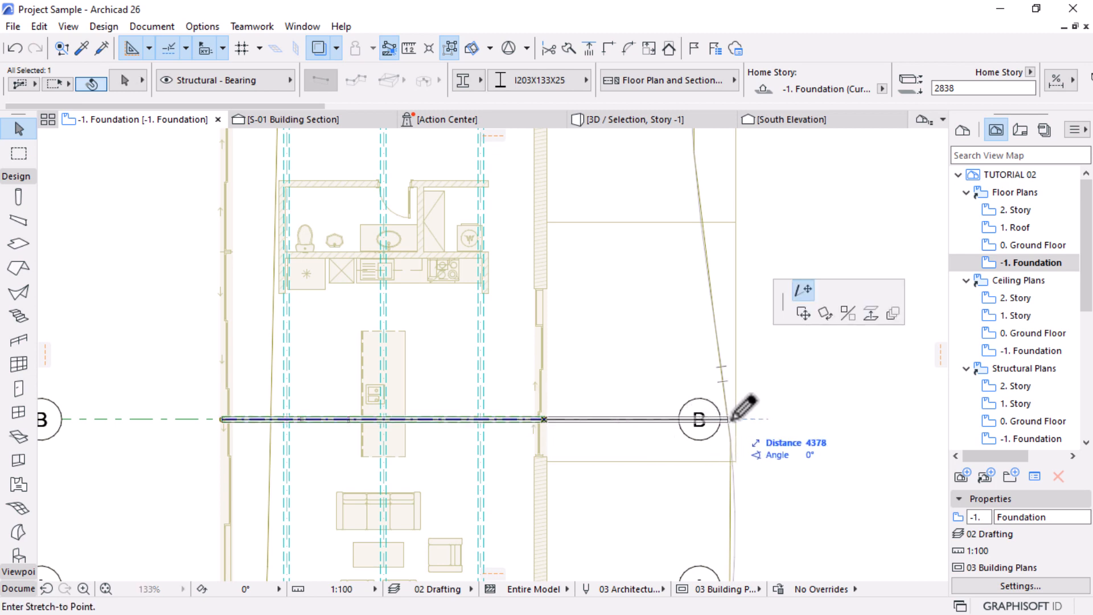
click(733, 419)
key(ctrl+shift+d)
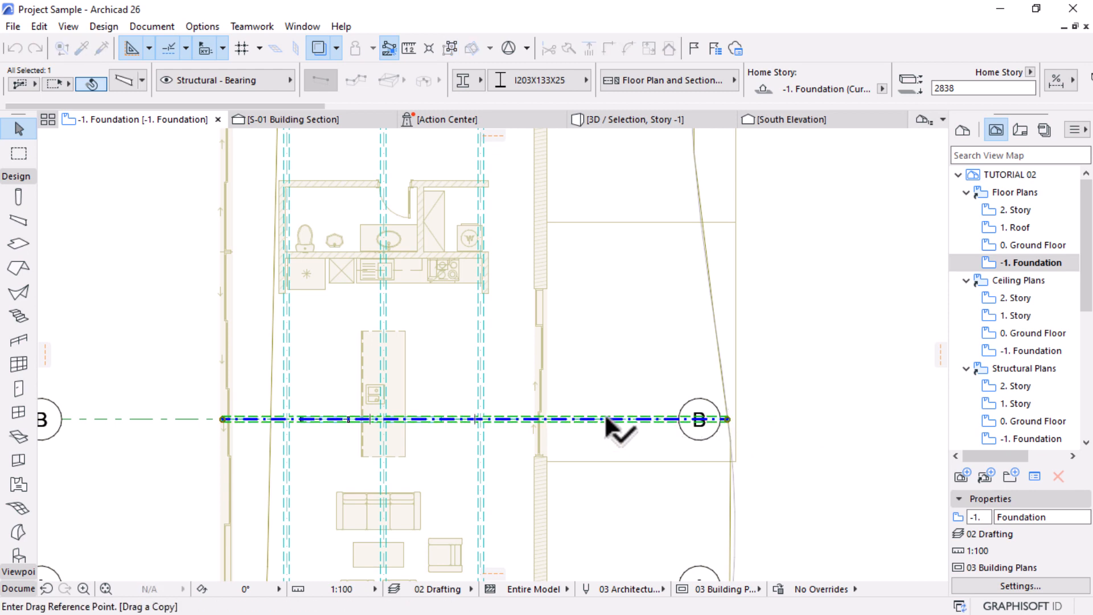
key(Escape)
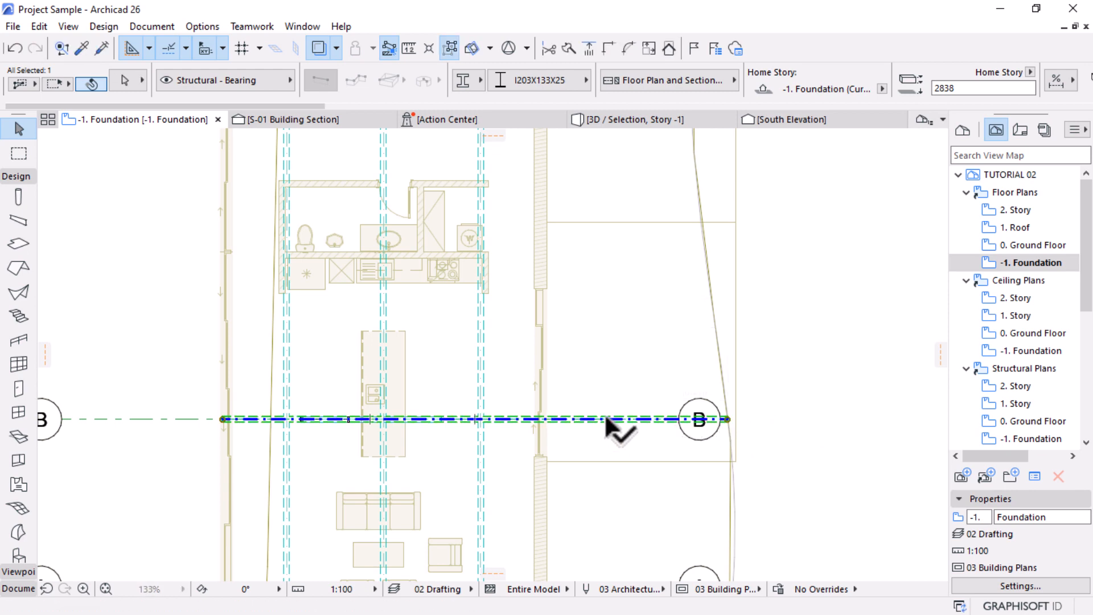
key(ctrl+shift+d)
click(605, 420)
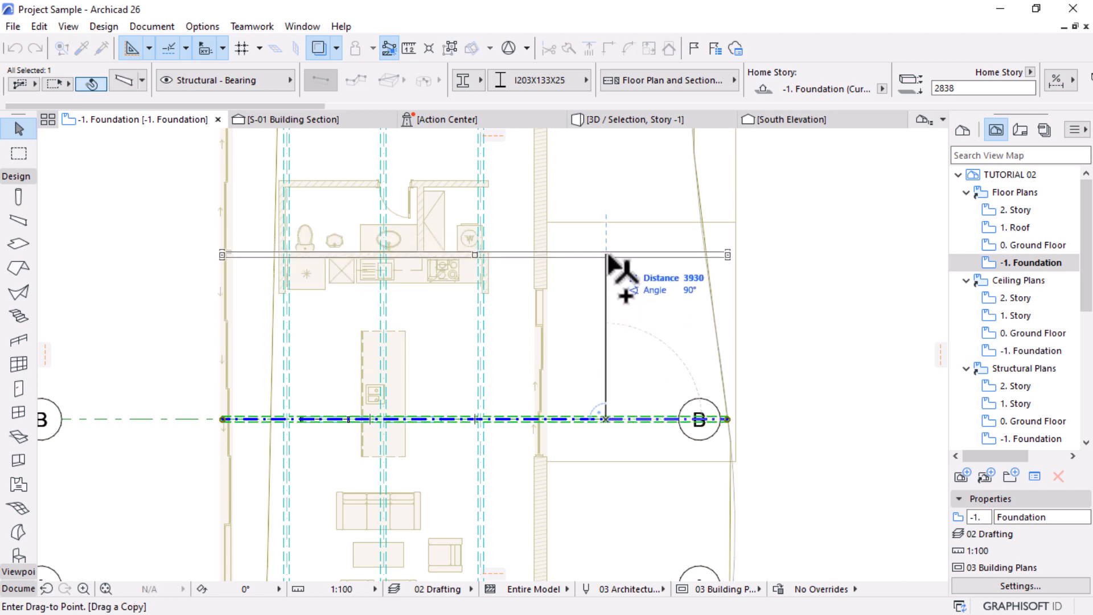
key(Escape)
Mirror a copy of grid line B's extended beam about the horizontal axis through the midpoint of the terrace's outer edge
key(ctrl+shift+m)
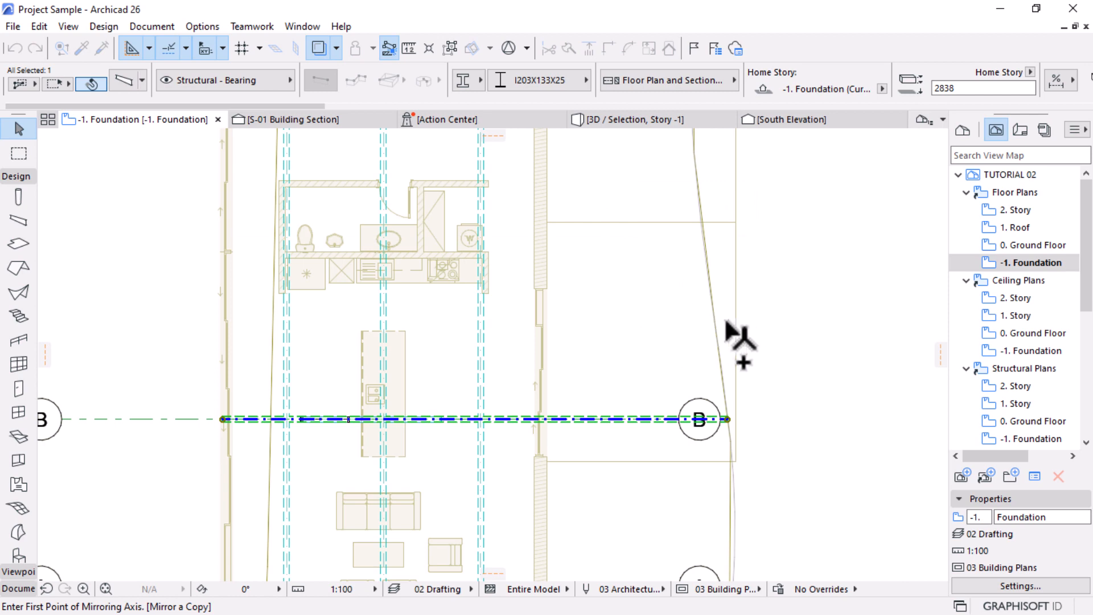
click(733, 342)
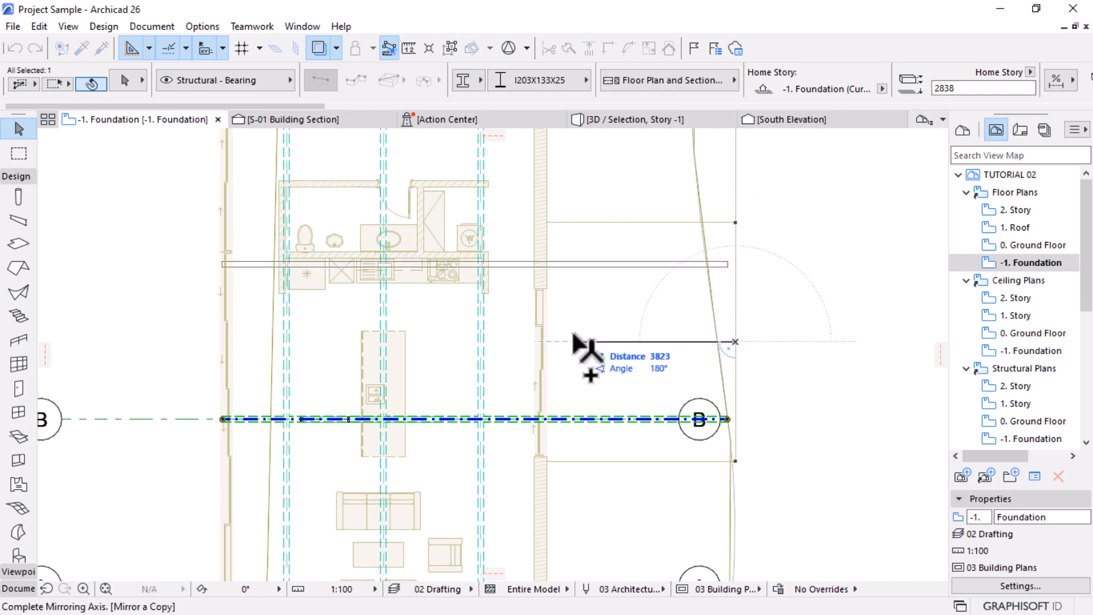
key(Escape)
click(566, 336)
scroll(591, 384, down, 4)
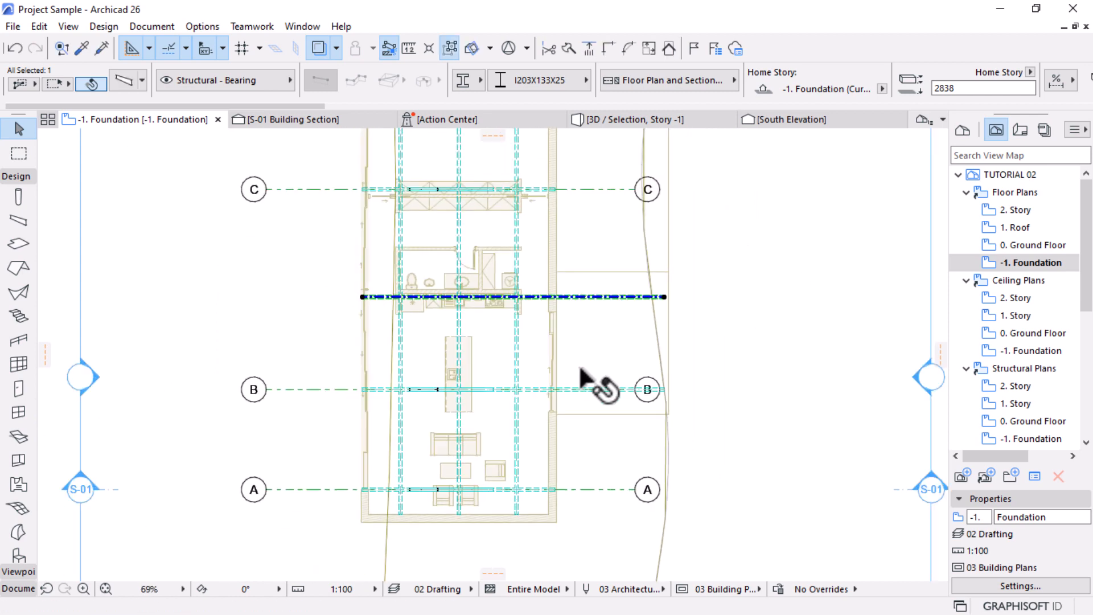
key(Escape)
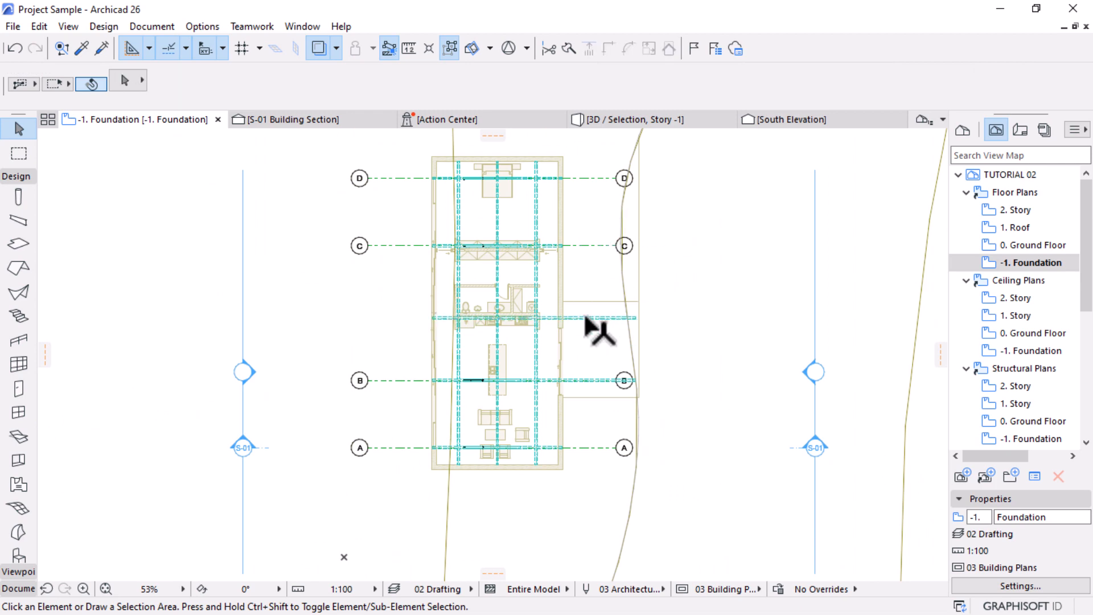
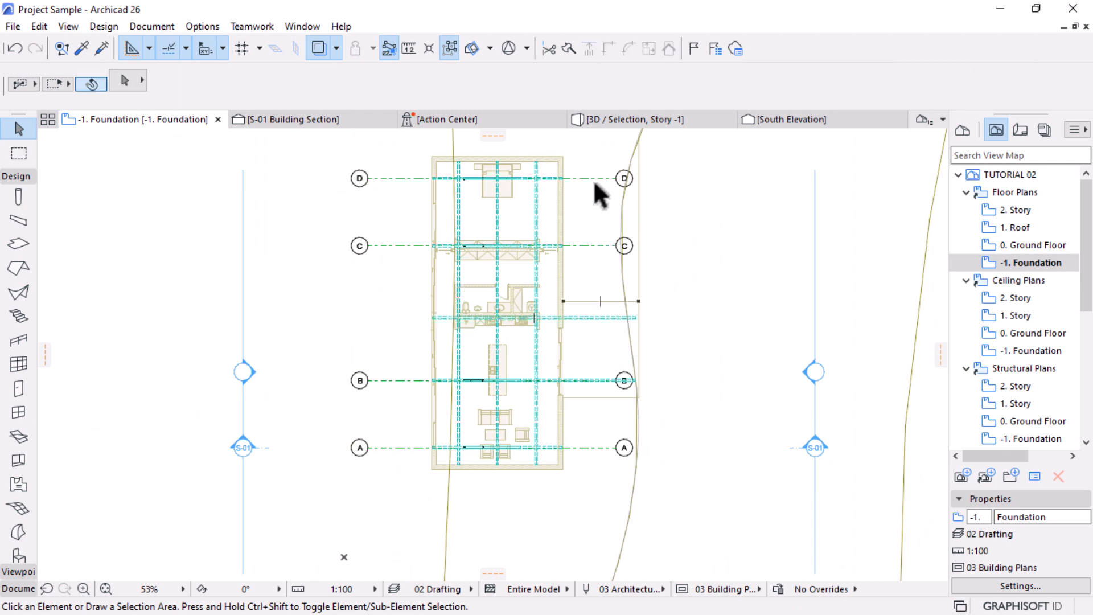
Reactivate grouping and show the longitudinal beams, extended terrace beams and the frames on grid lines A and B in 3D
click(582, 319)
shift+click(587, 380)
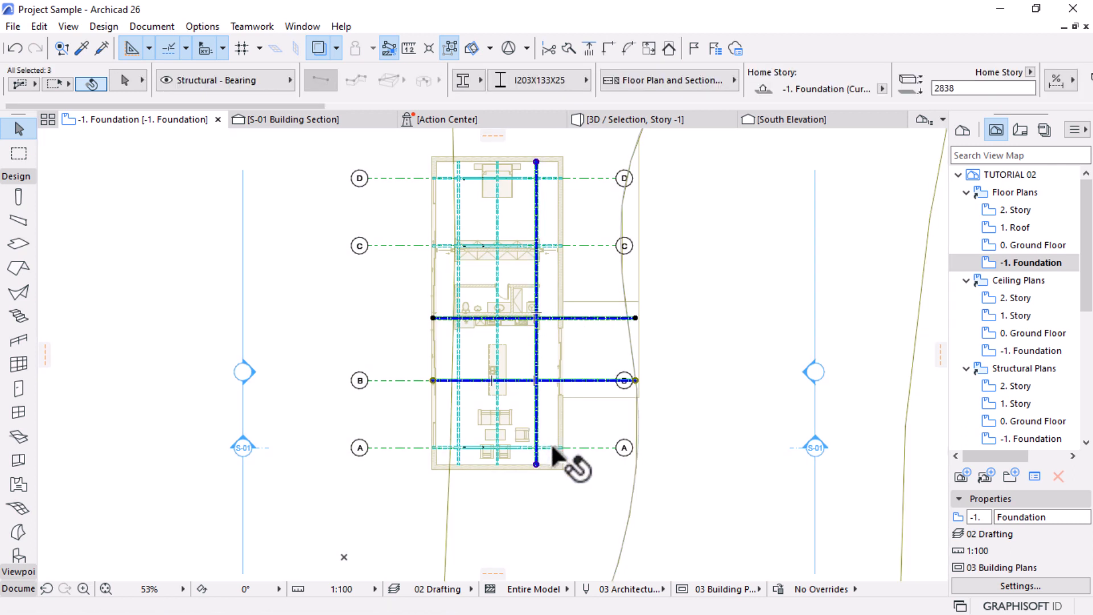
shift+click(557, 449)
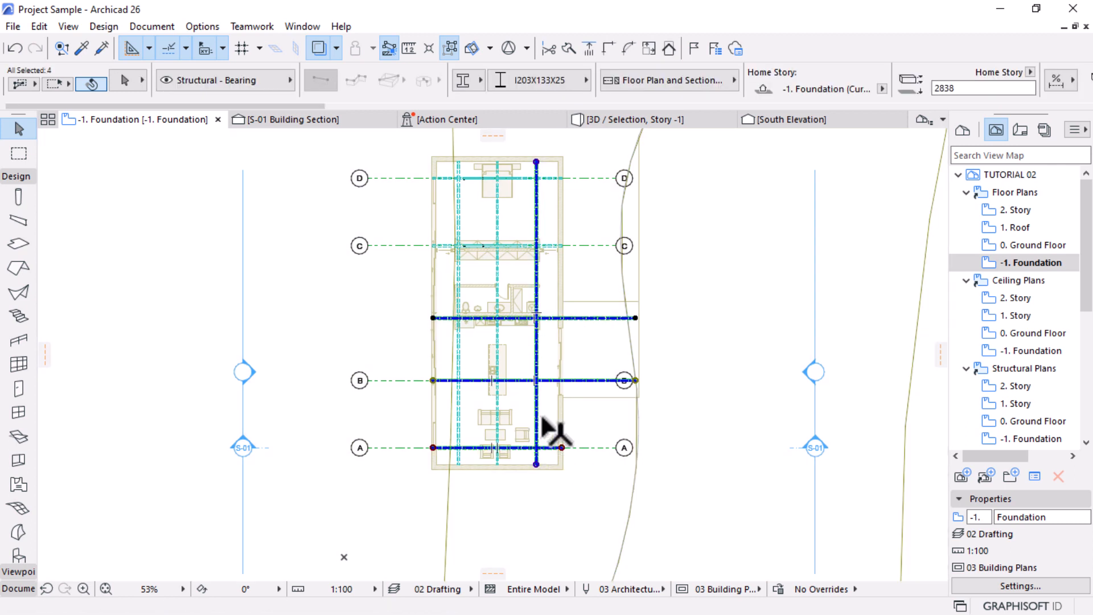
click(449, 48)
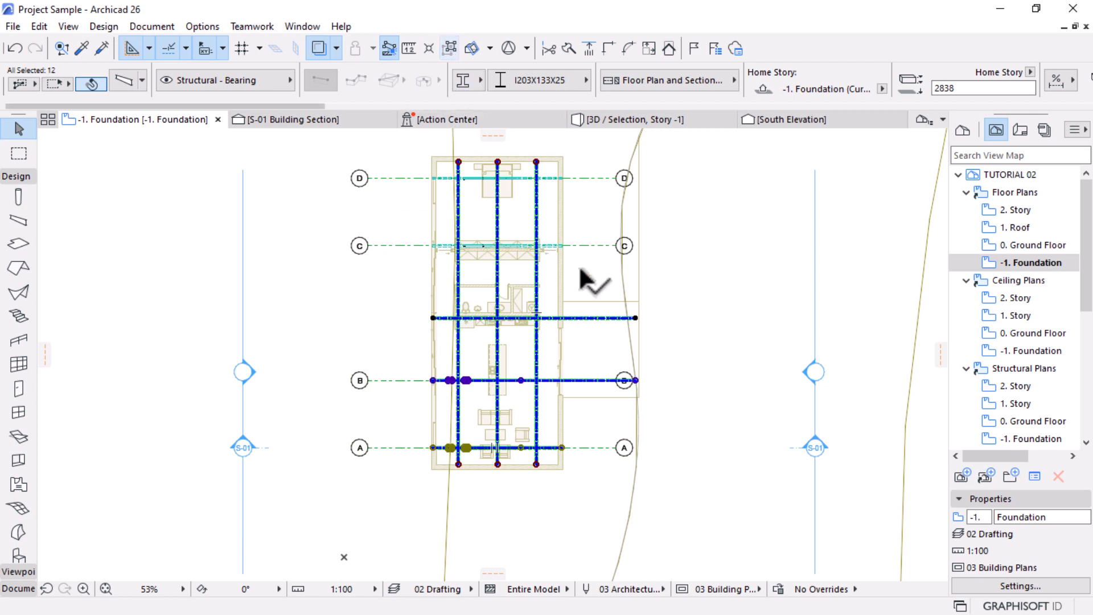
key(F5)
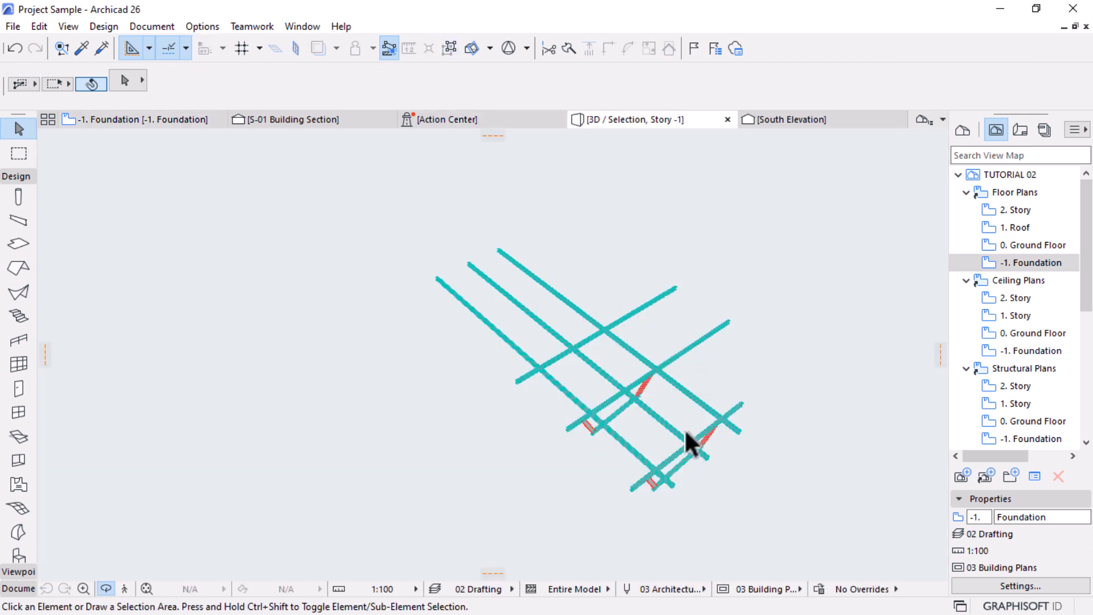
shift+middle_drag(691, 442, 626, 339)
Add the frames on grid lines D and C to the plan selection and inspect the whole foundation structure in 3D
click(165, 120)
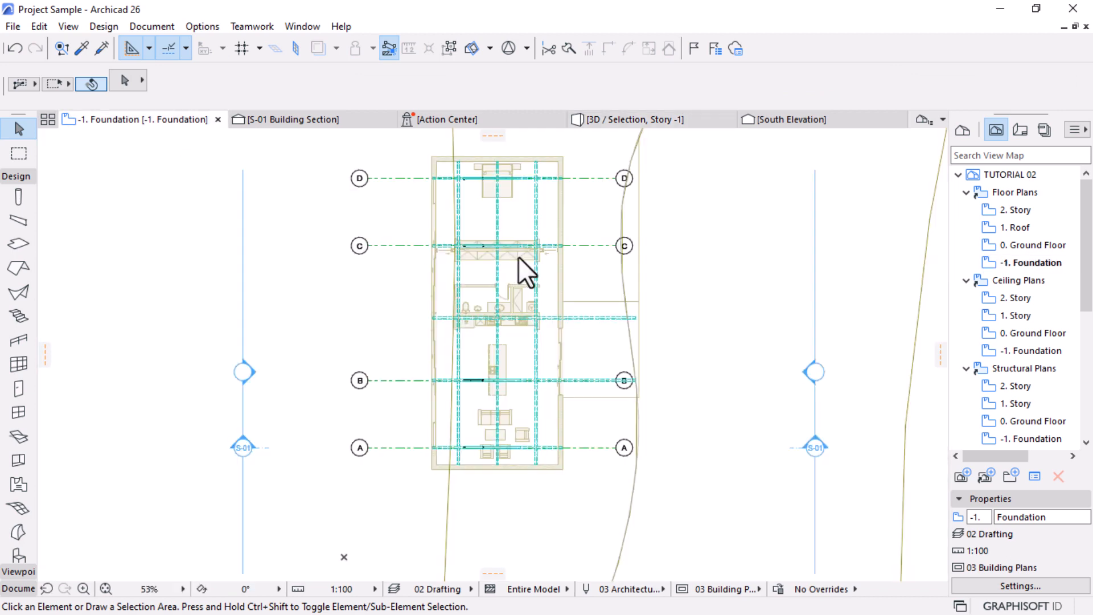
scroll(564, 188, up, 3)
shift+click(562, 179)
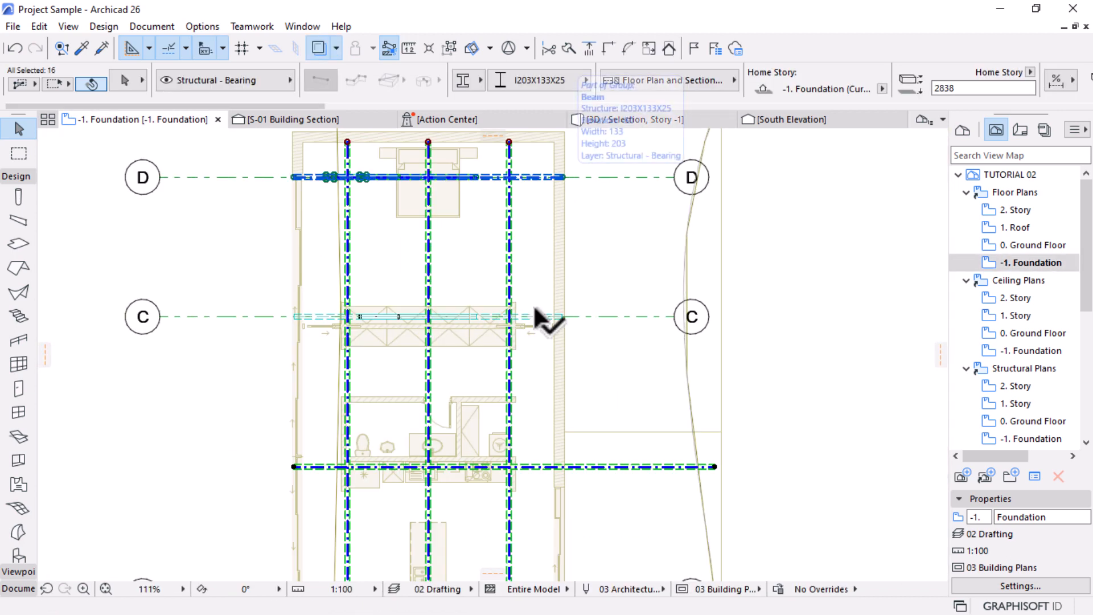
shift+click(560, 317)
key(F5)
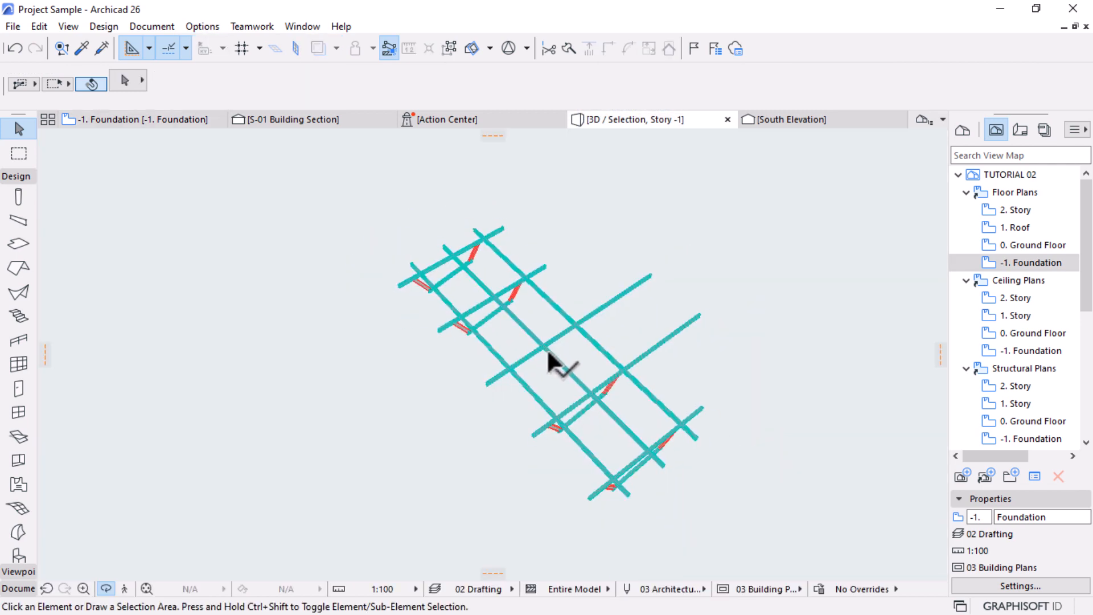
shift+middle_drag(549, 356, 587, 304)
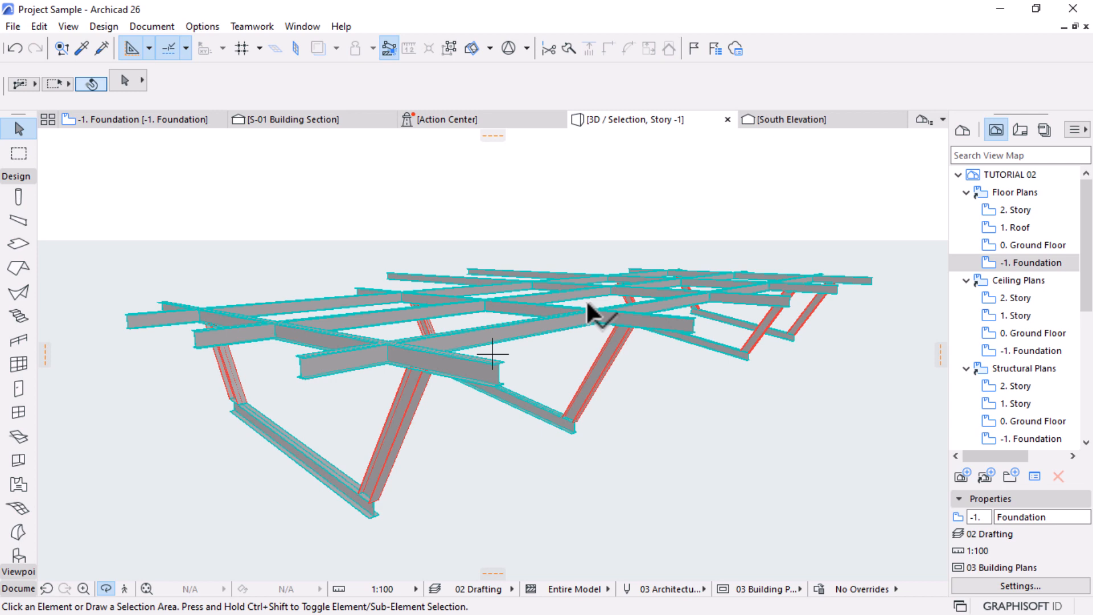
shift+middle_drag(586, 299, 435, 246)
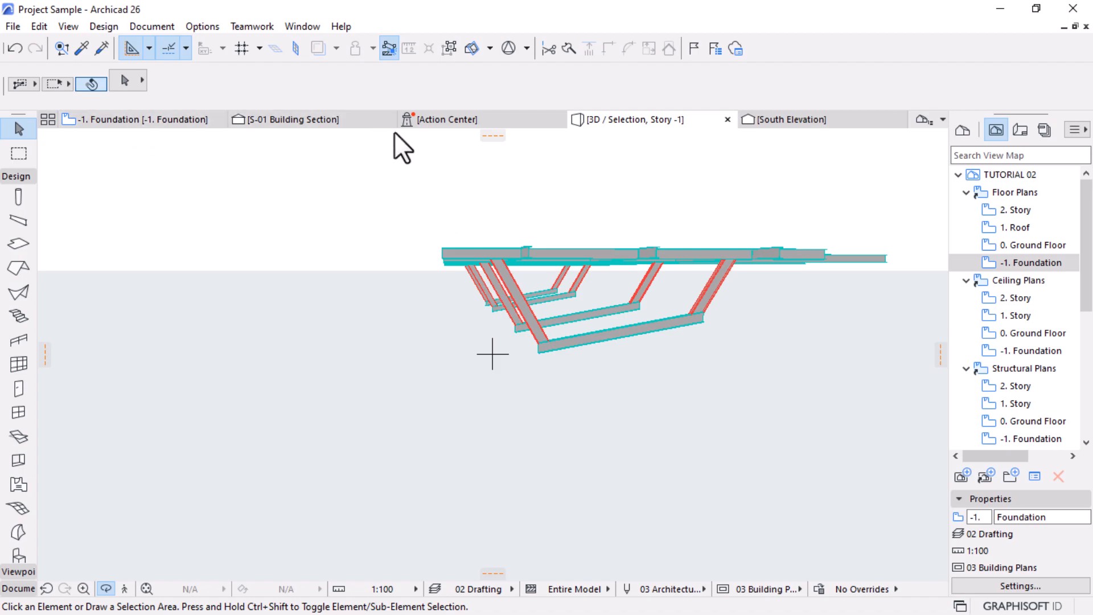
Show all model elements in 3D and examine the house on its foundation frames from several sides
right_click(375, 205)
click(424, 364)
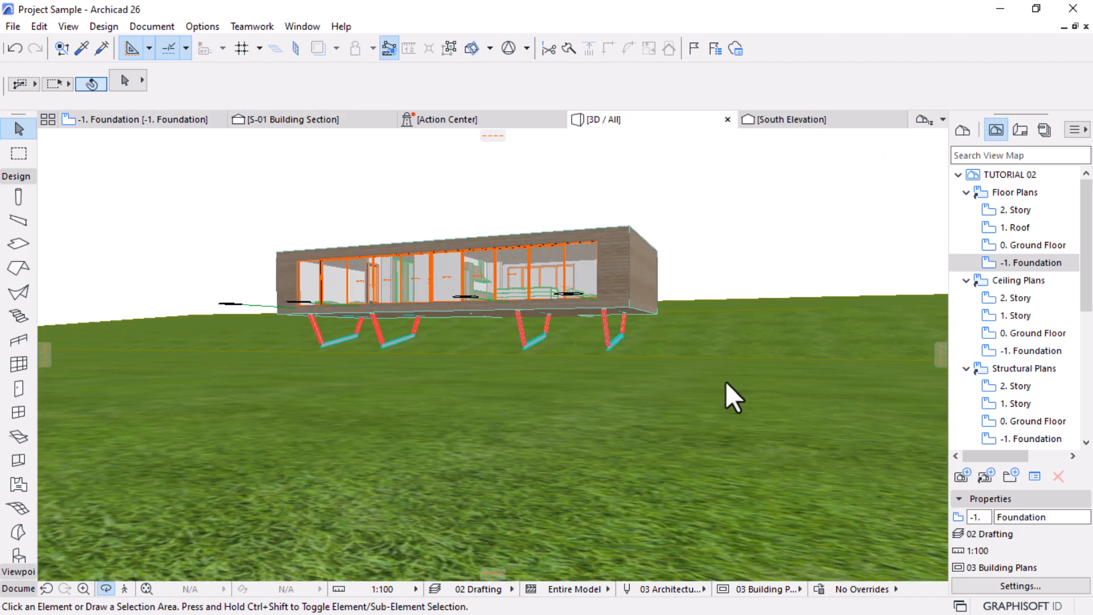
shift+middle_drag(487, 390, 699, 368)
shift+middle_drag(347, 364, 269, 392)
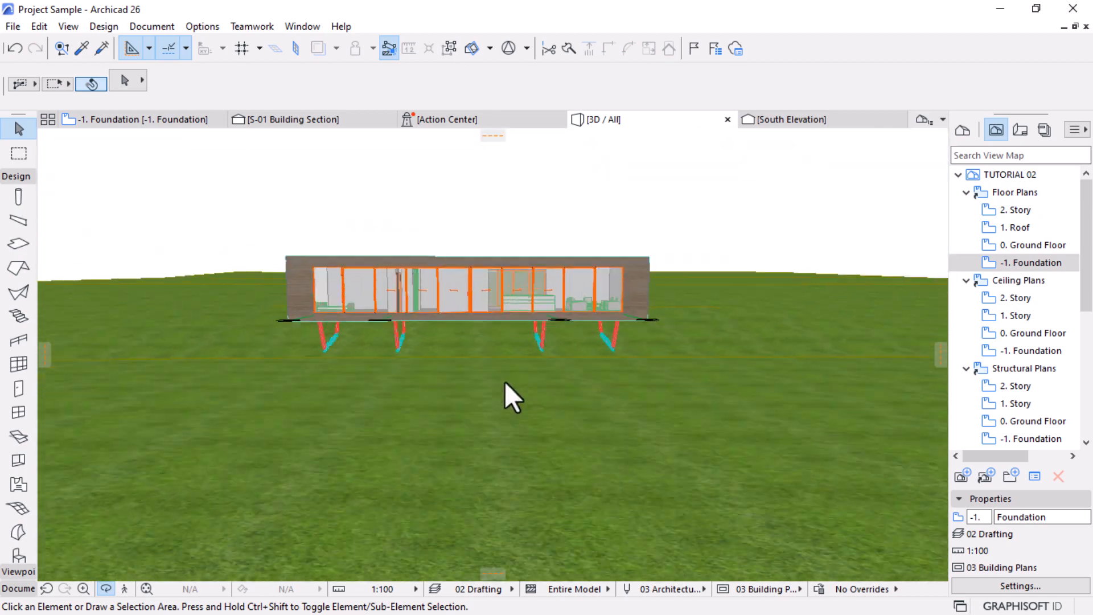
shift+middle_drag(547, 378, 214, 202)
scroll(581, 401, down, 3)
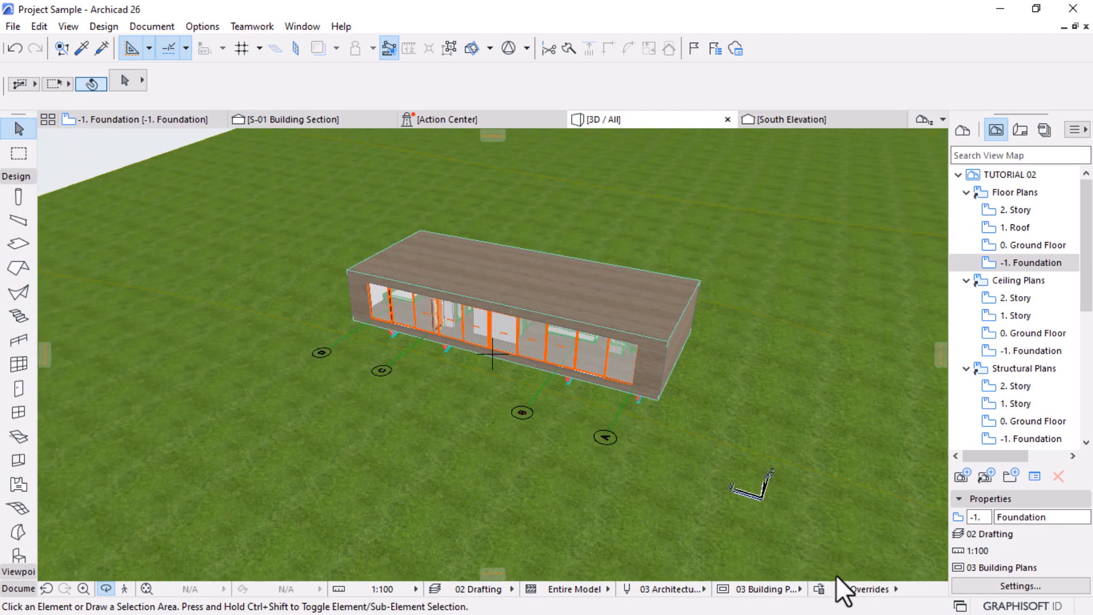
Apply the Simplified Plan graphic override to the 3D view and examine the building from different angles
click(866, 589)
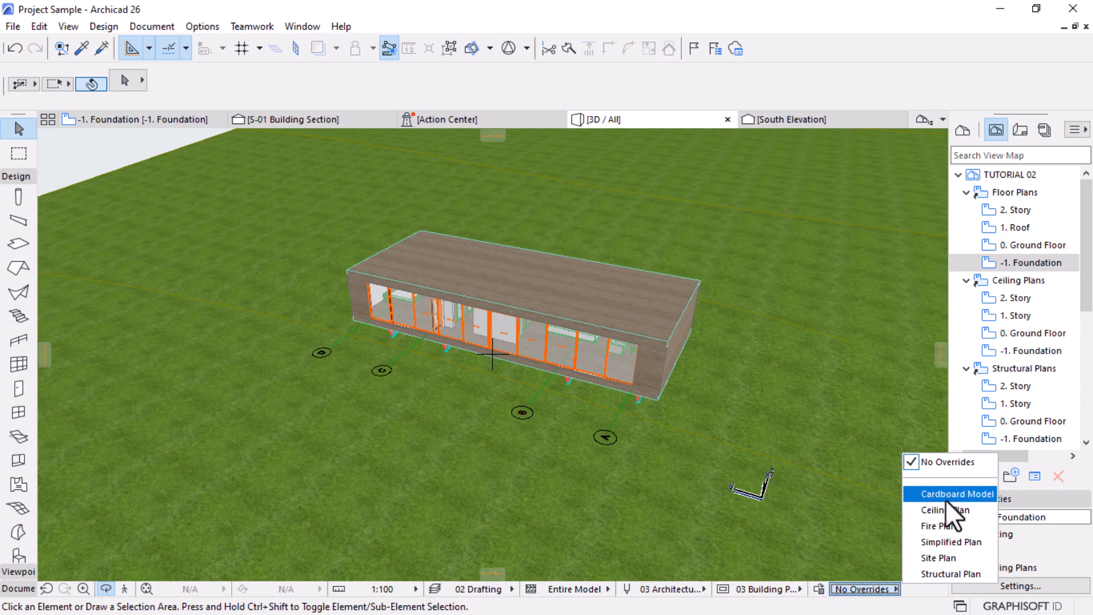
click(942, 540)
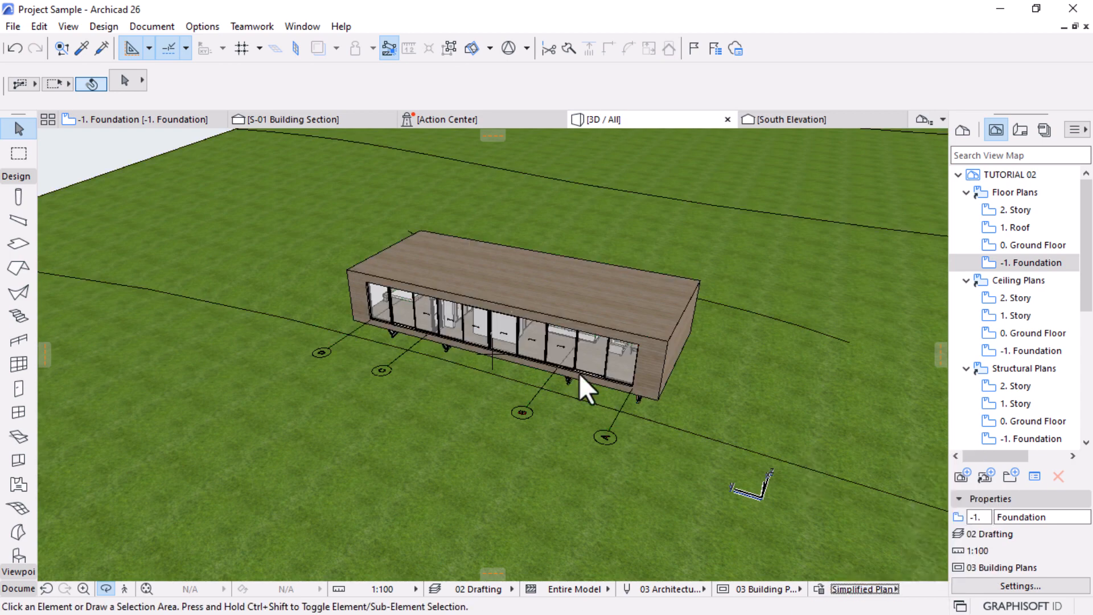
drag(662, 443, 506, 285)
drag(435, 342, 699, 334)
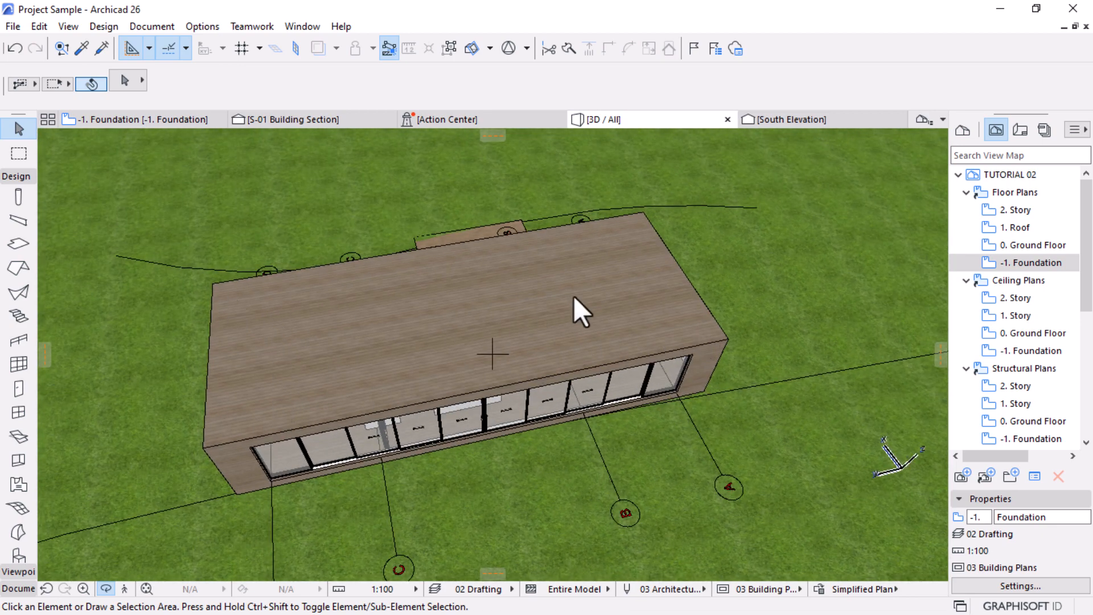
drag(302, 353, 405, 402)
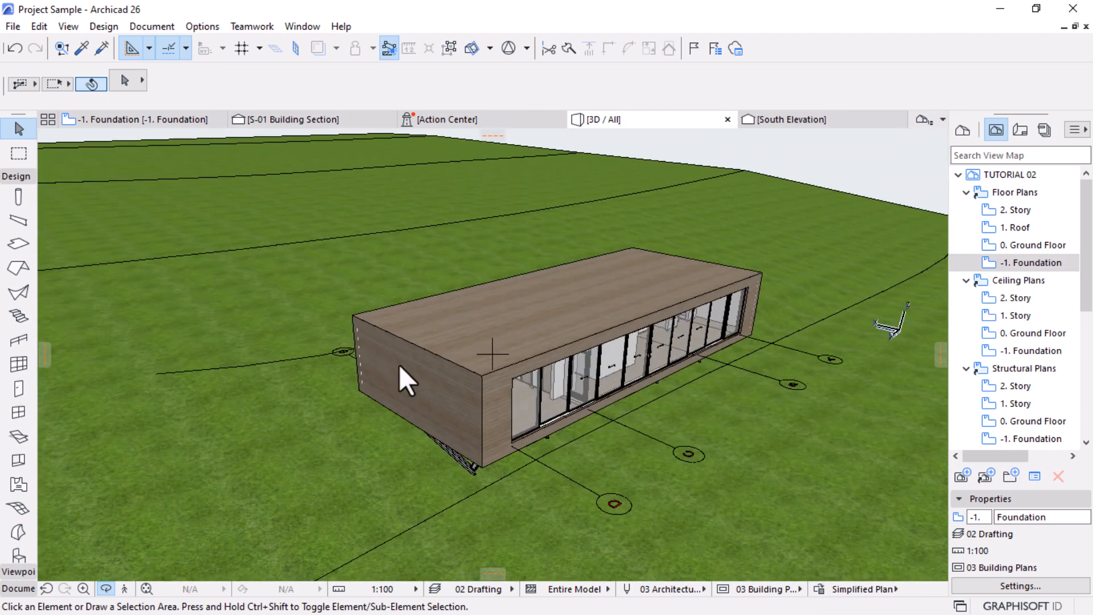
scroll(414, 336, up, 3)
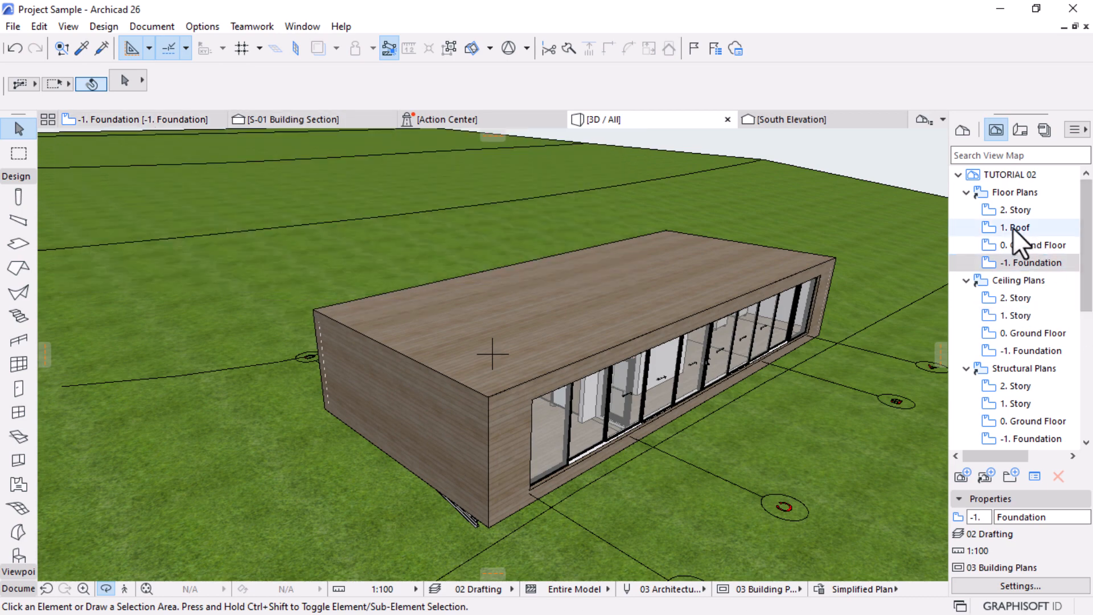
Open the Roof floor plan, turn off the trace reference and check the extent of the roof slab
double_click(1013, 227)
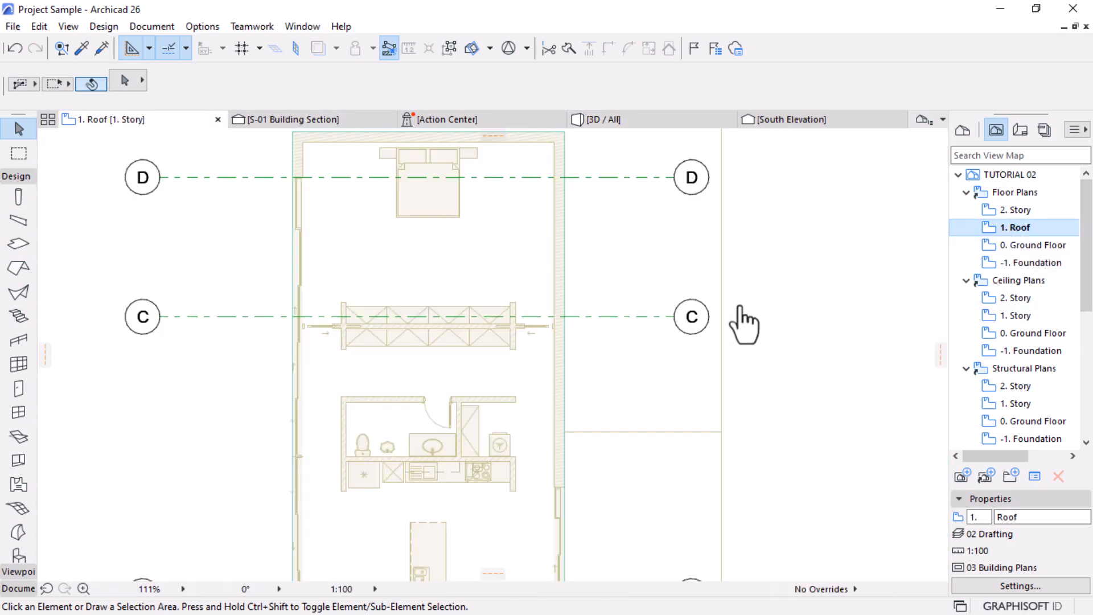
scroll(583, 314, down, 4)
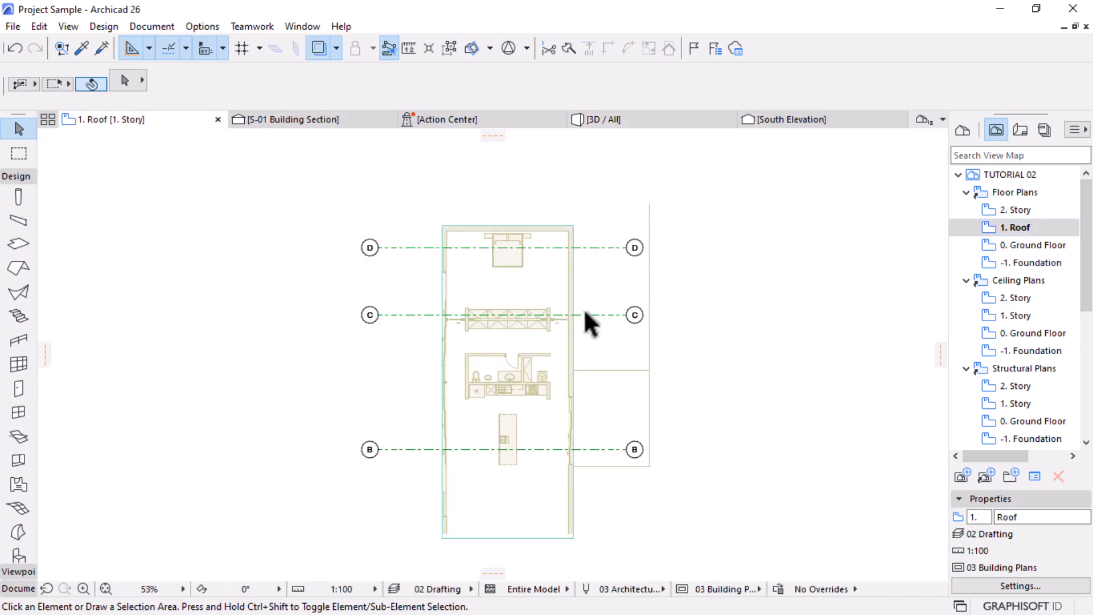
click(321, 49)
scroll(634, 303, down, 3)
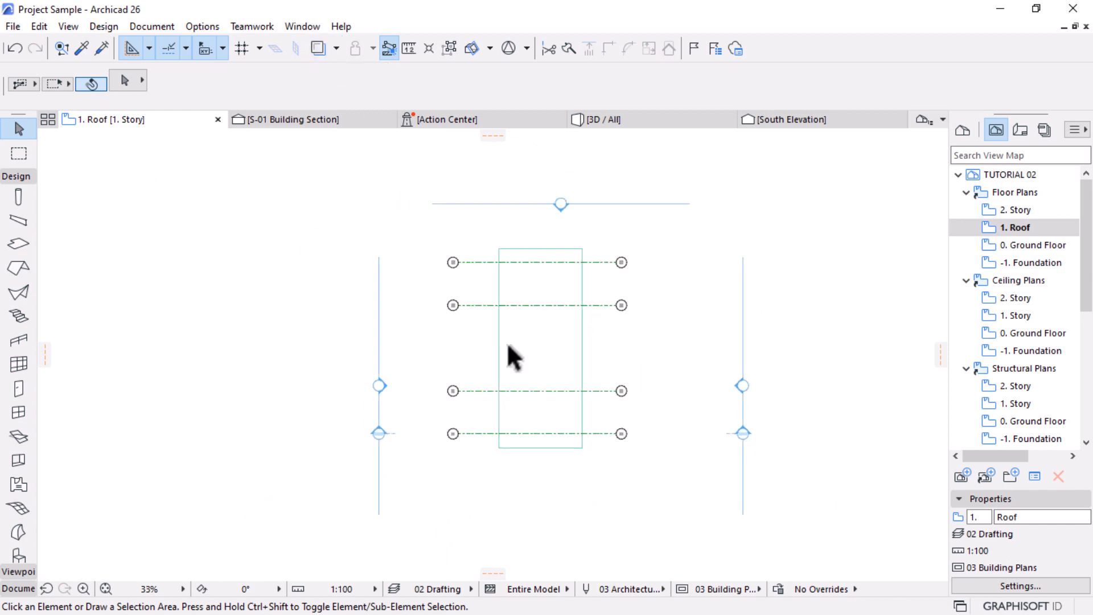
scroll(515, 347, up, 2)
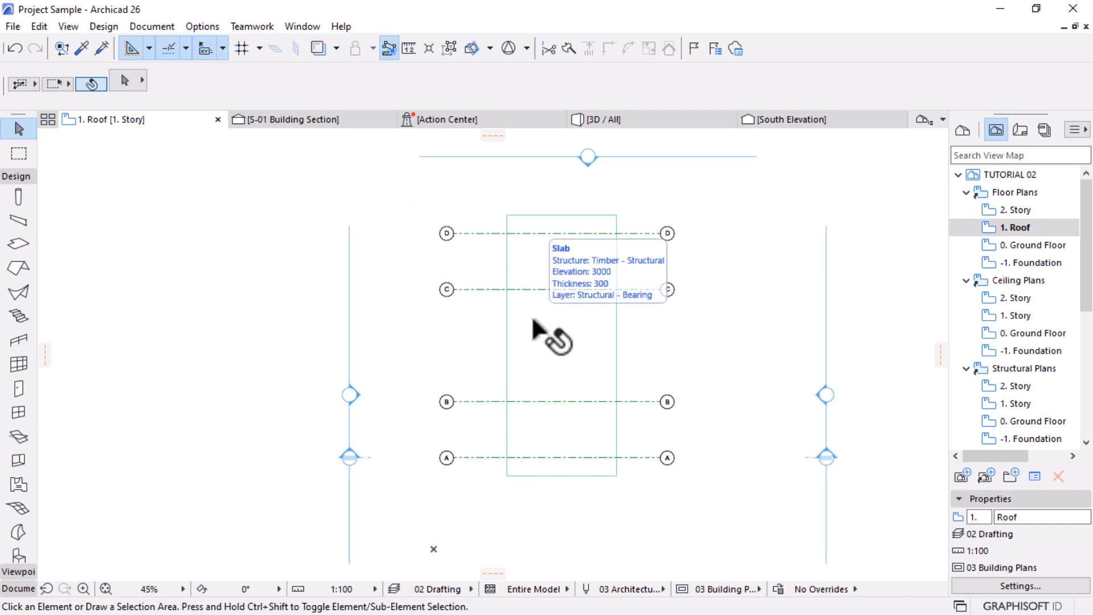
click(532, 319)
scroll(587, 306, up, 3)
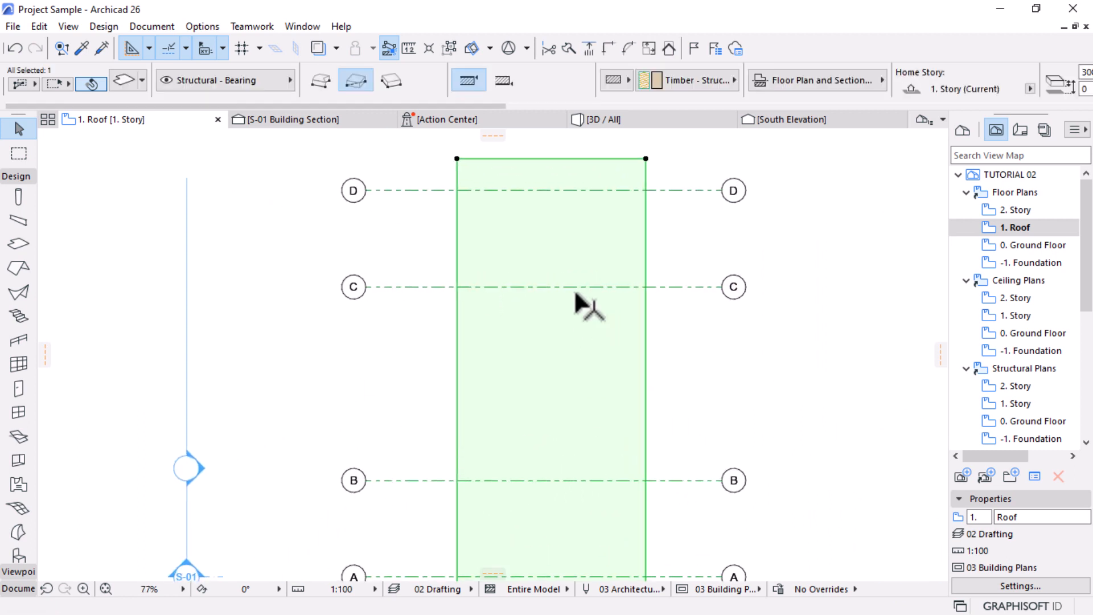
scroll(575, 299, down, 3)
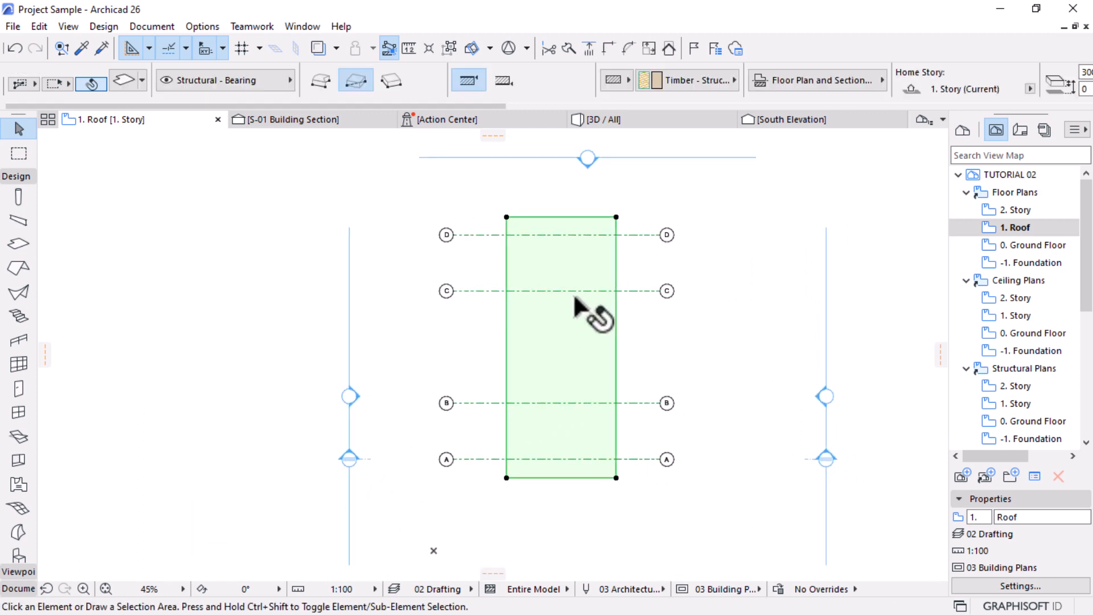
key(Escape)
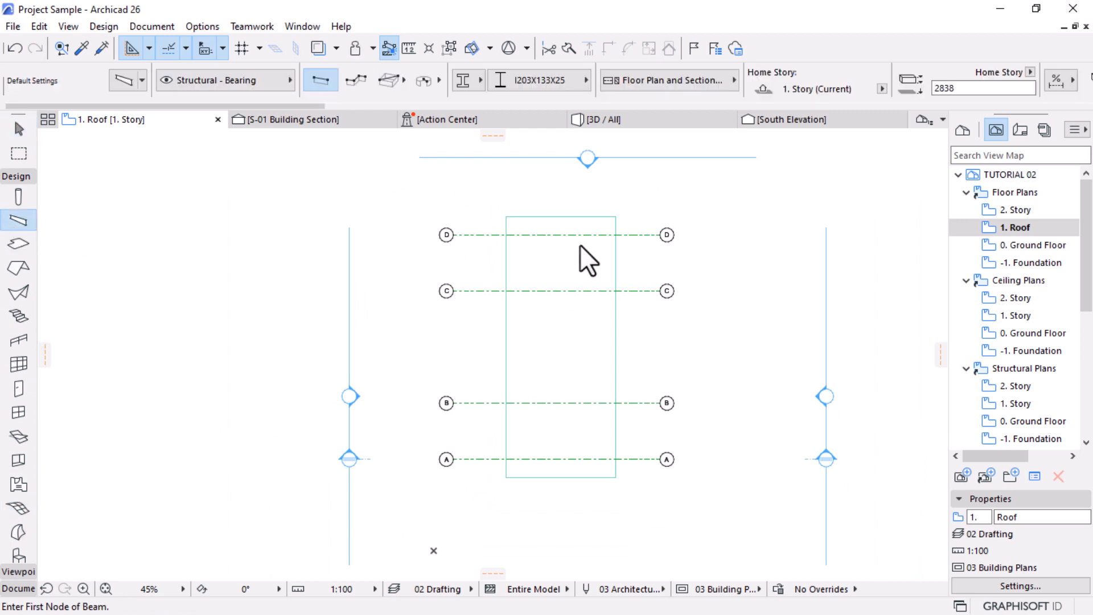
Draw a UPE100 structural profile beam lengthwise across the roof slab near its western side, from the southern to the northern edge
click(540, 85)
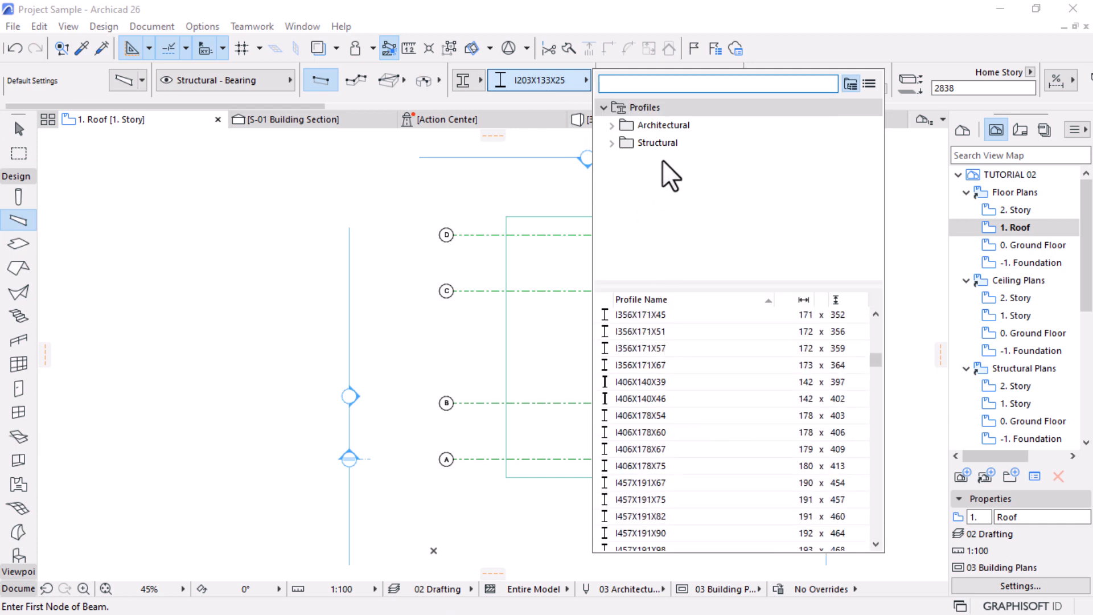
click(657, 143)
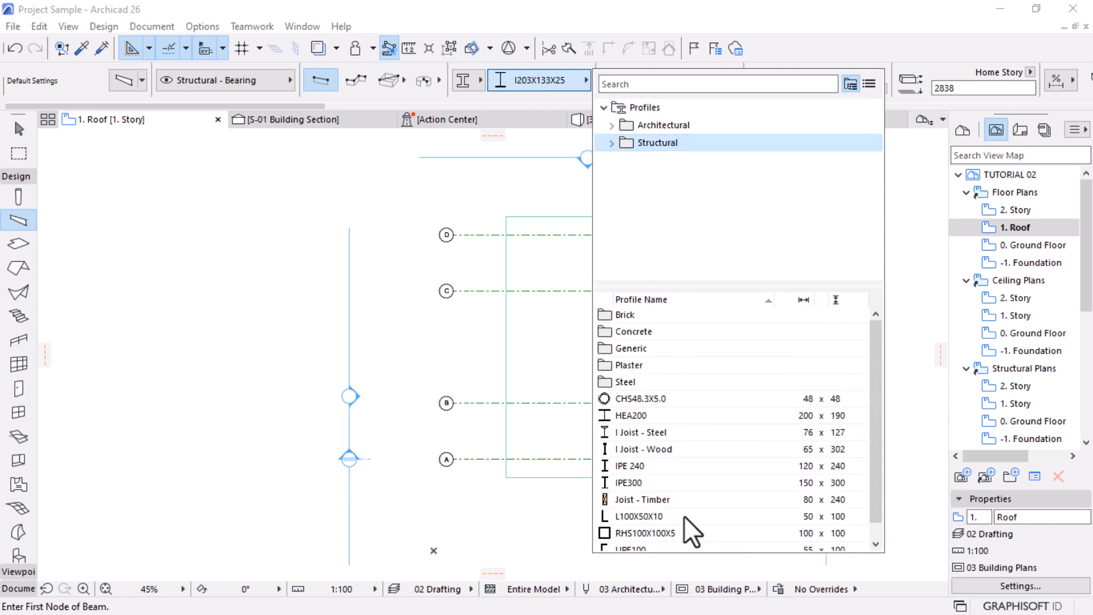
click(641, 532)
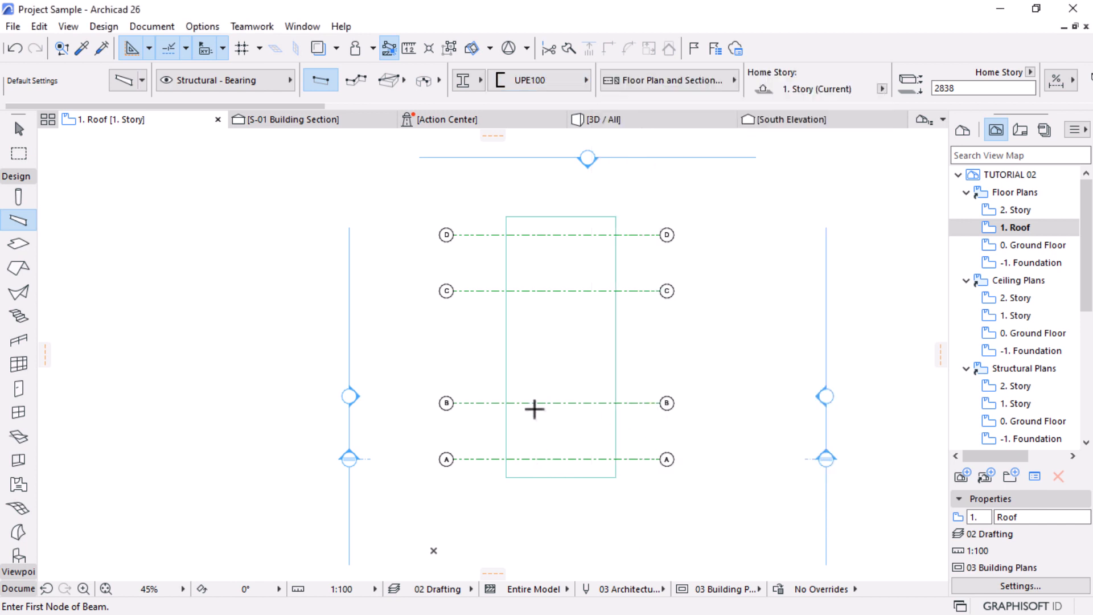
scroll(535, 410, up, 2)
click(529, 513)
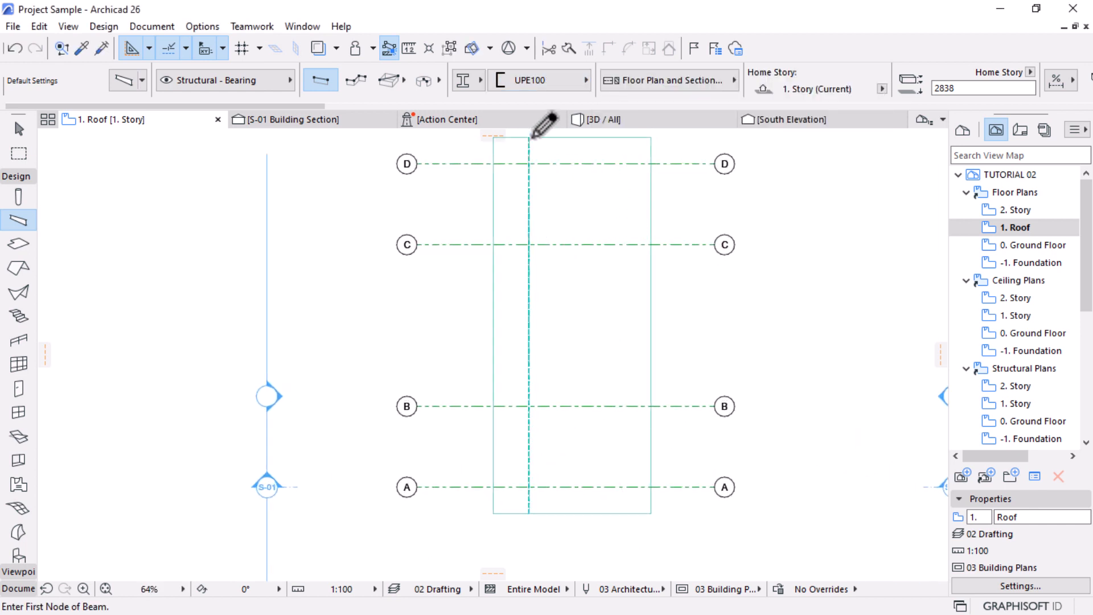
Start importing a standard steel profile and set the profile geometry to C / U Shape
scroll(527, 142, up, 5)
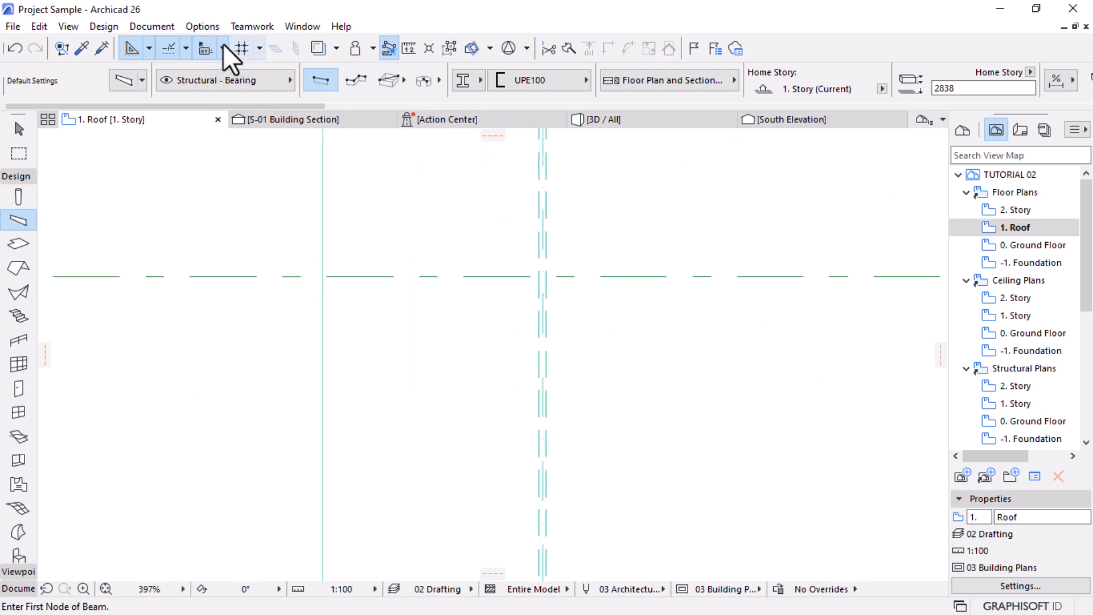
click(200, 29)
mouse_move(223, 100)
click(445, 148)
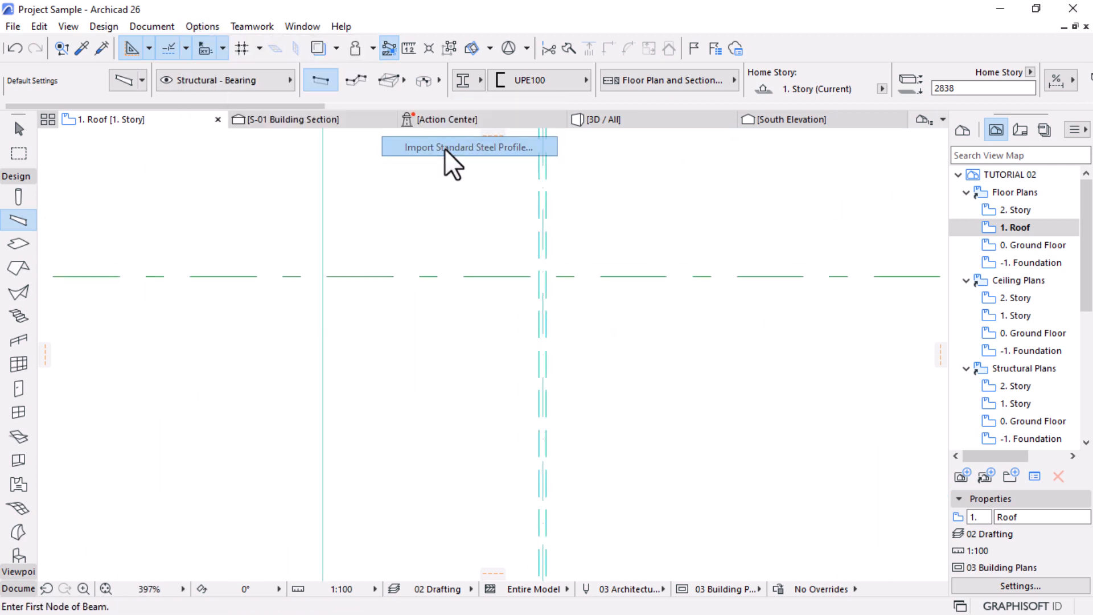
click(392, 177)
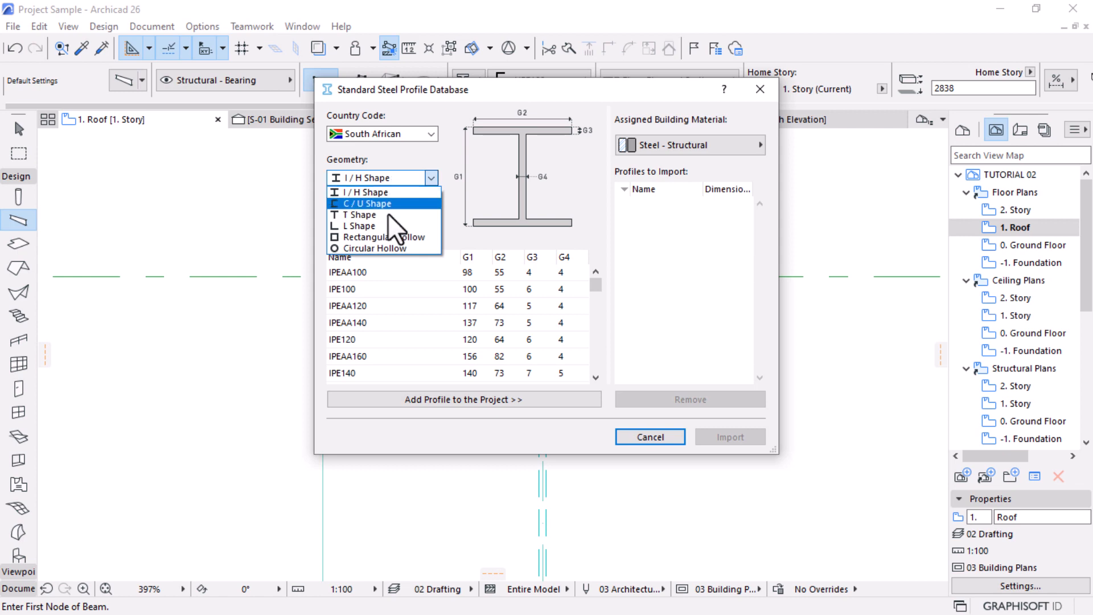
click(365, 205)
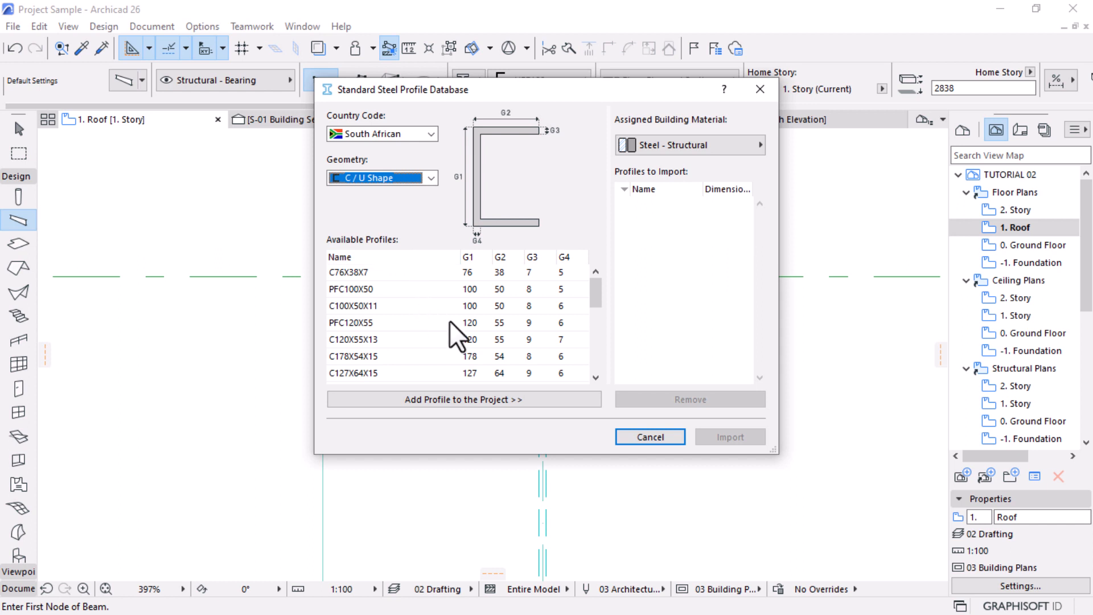
Add the South African C220X80X29 profile to the import list and import it into the project
scroll(450, 320, down, 1)
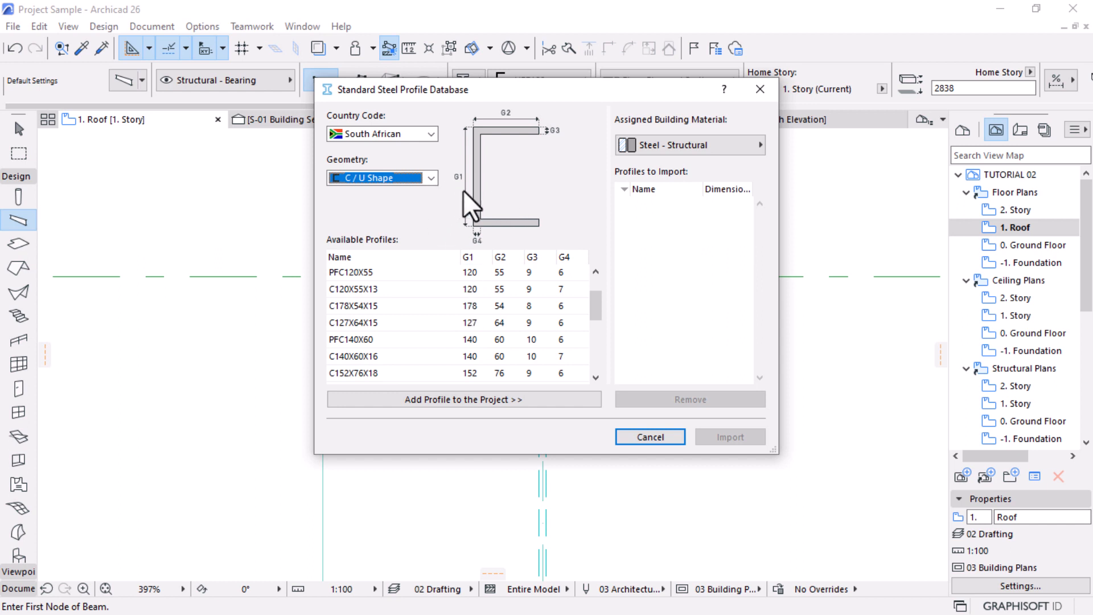
scroll(461, 337, down, 3)
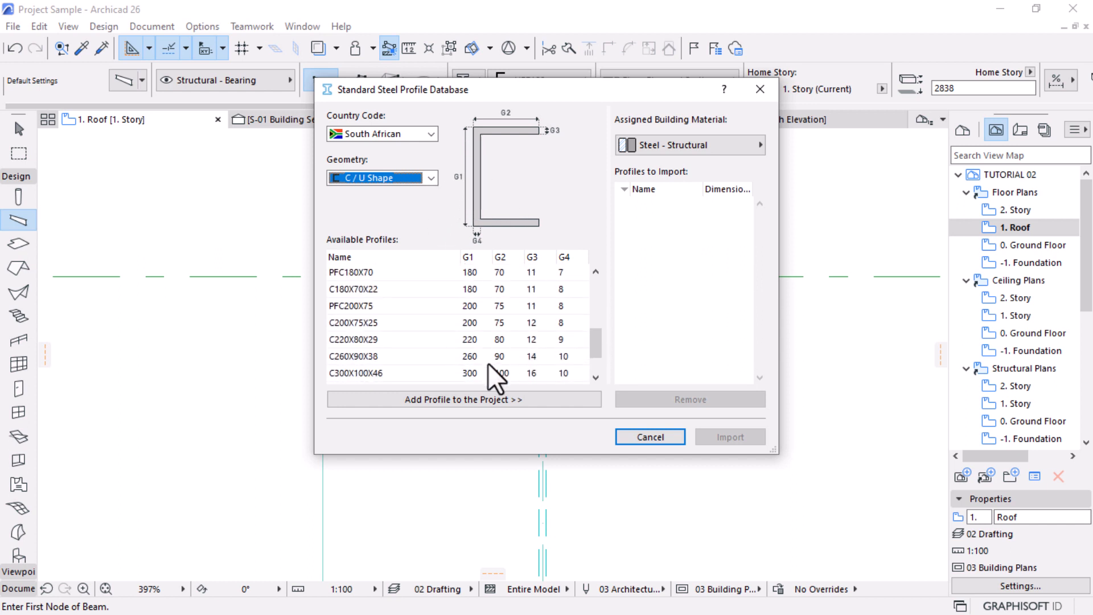
click(470, 339)
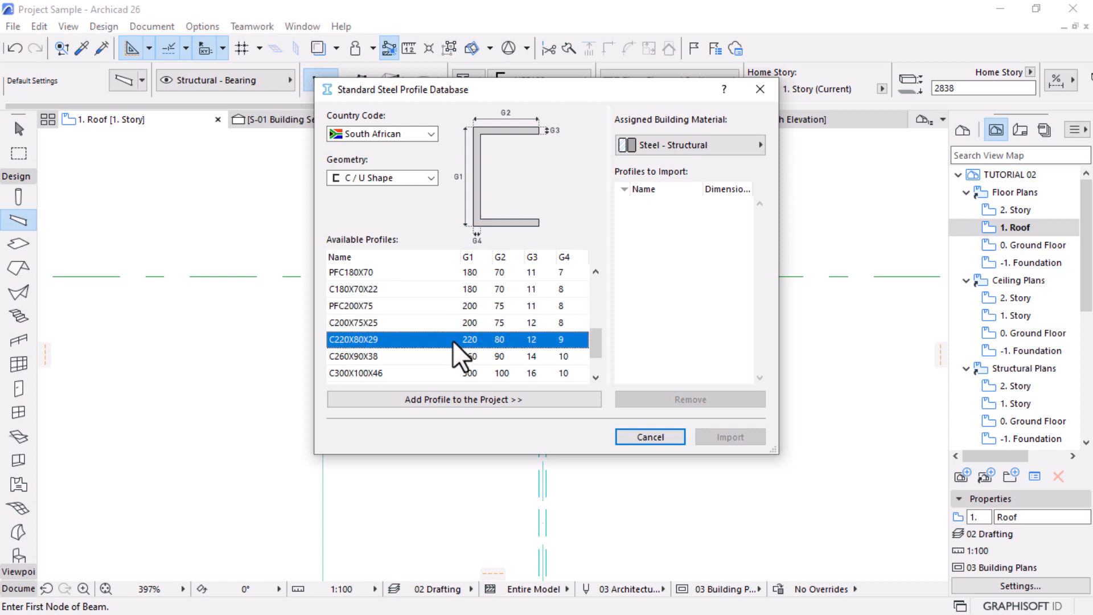
click(508, 400)
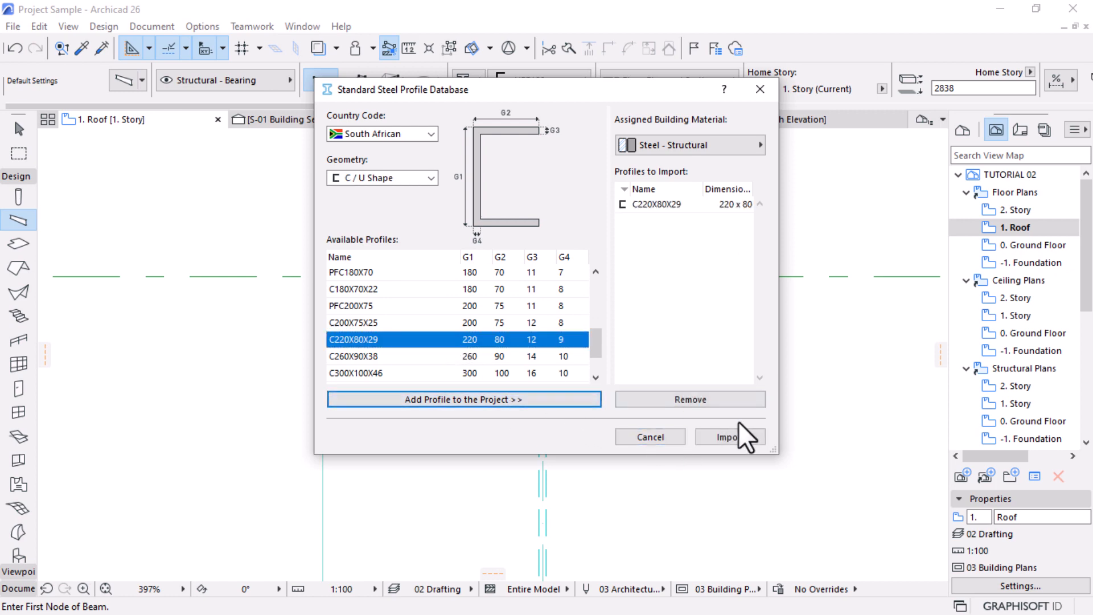
click(667, 206)
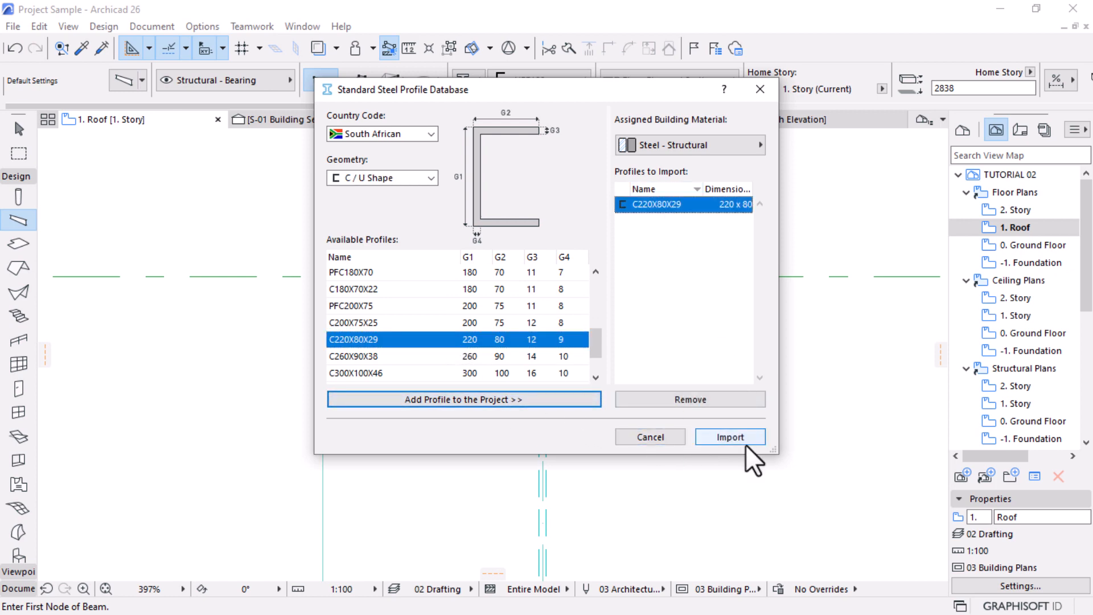
click(741, 439)
key(Escape)
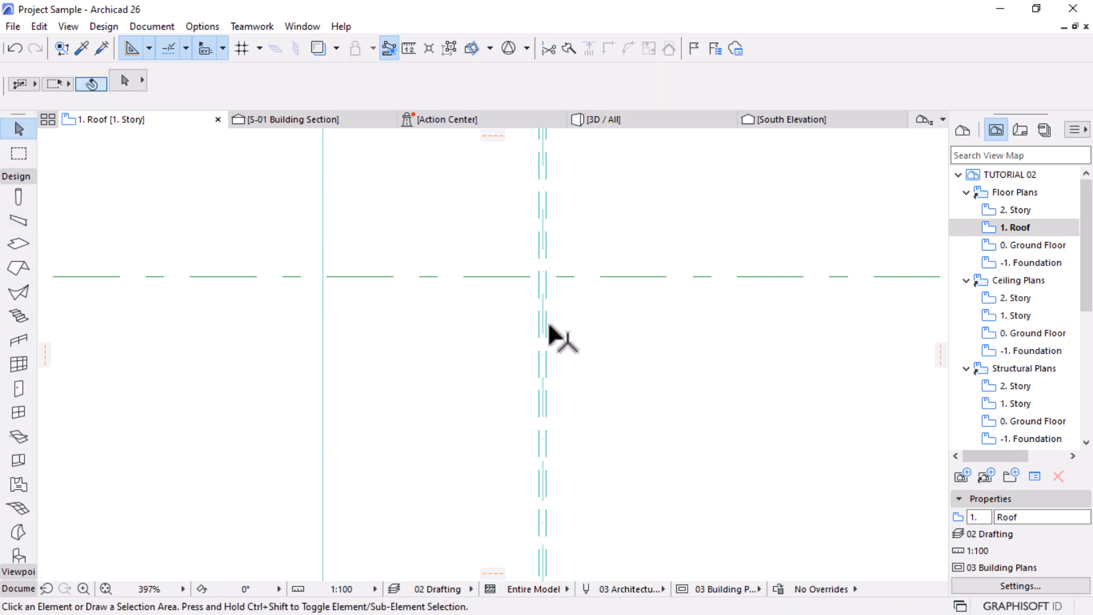
Change the profile of the drawn roof beam to C220X80X29
click(548, 324)
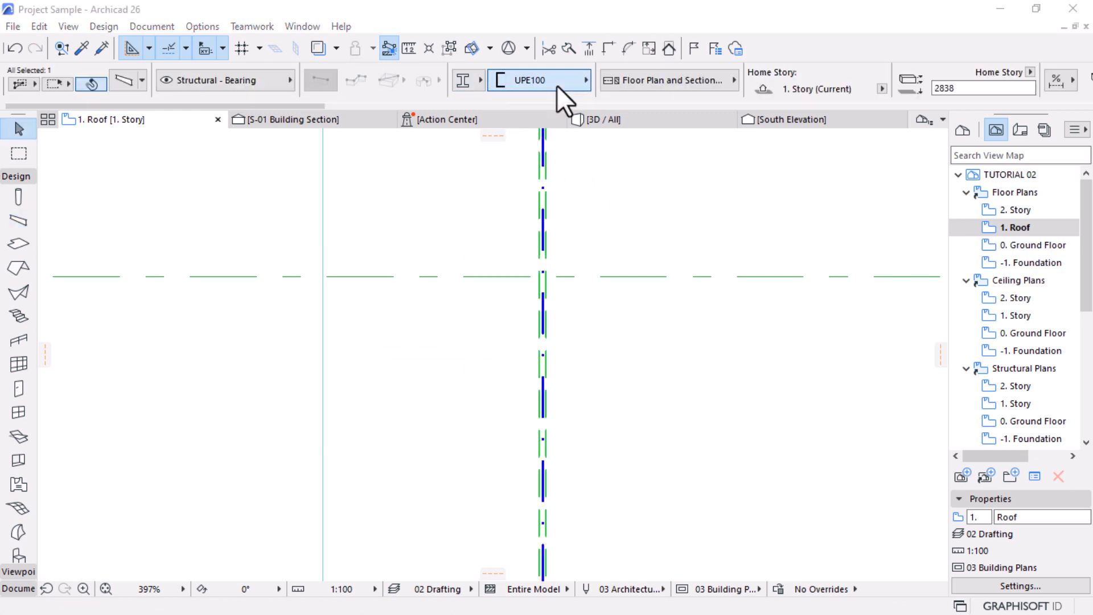
click(557, 85)
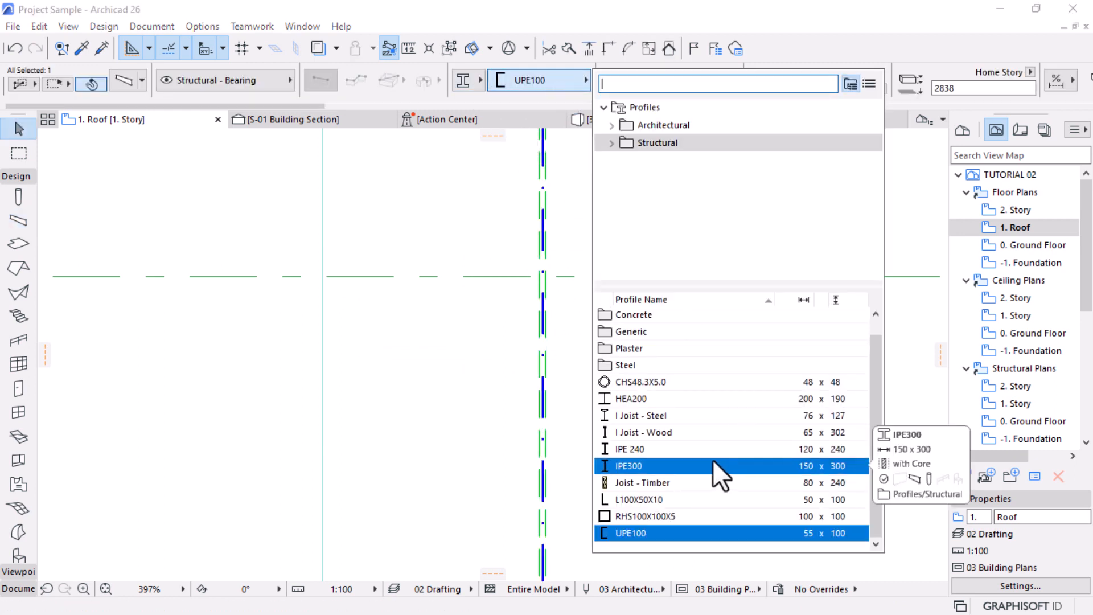
click(640, 109)
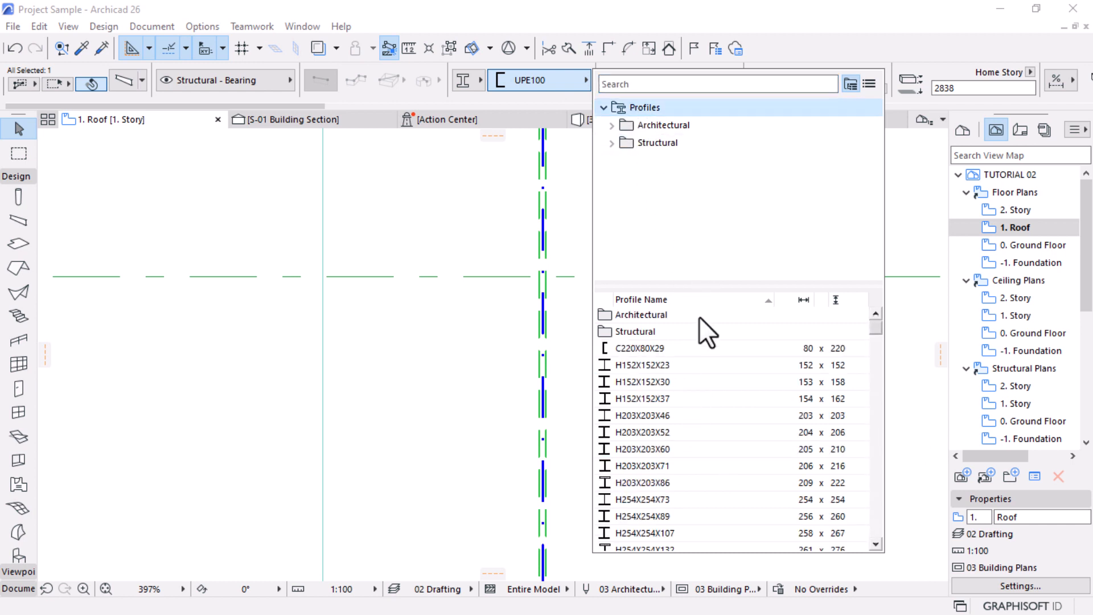
double_click(654, 348)
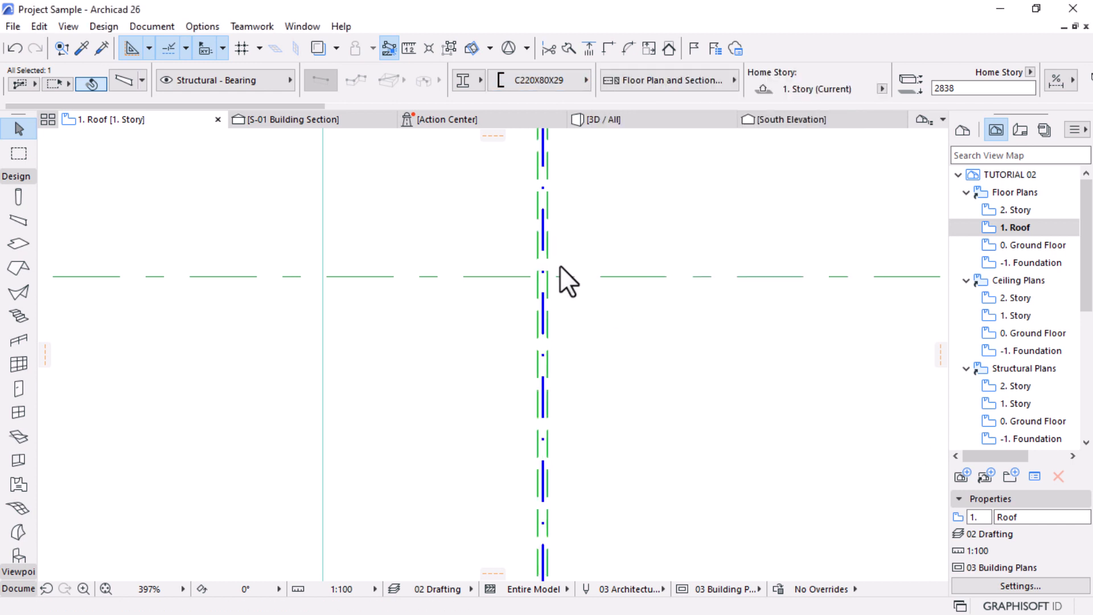
Select the roof beam in the 3D view and set its axis rotation to 90°
scroll(559, 265, down, 8)
scroll(548, 276, up, 5)
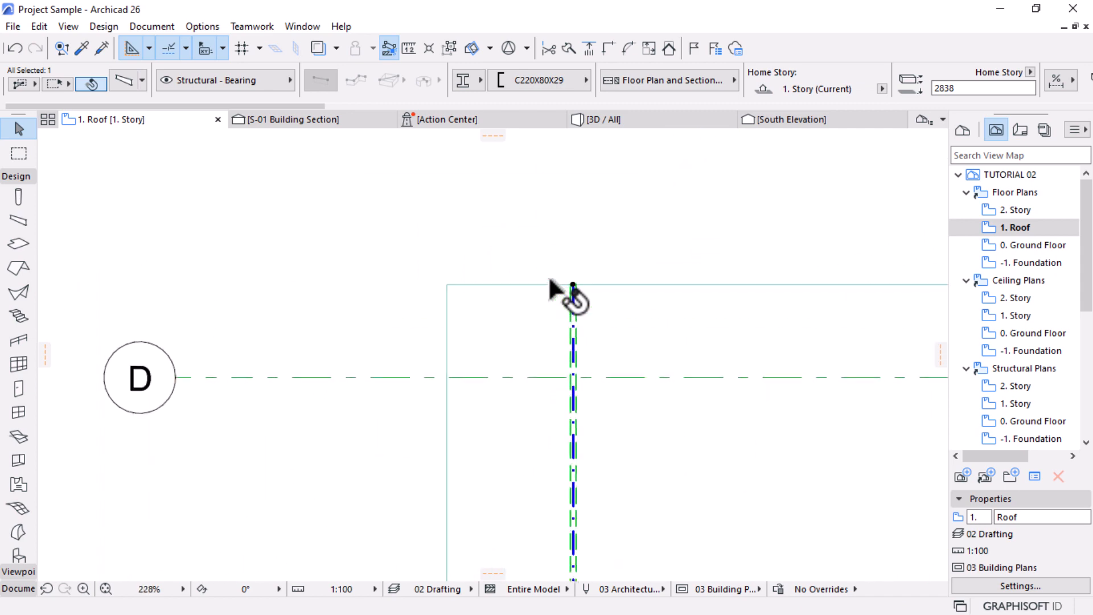
click(646, 136)
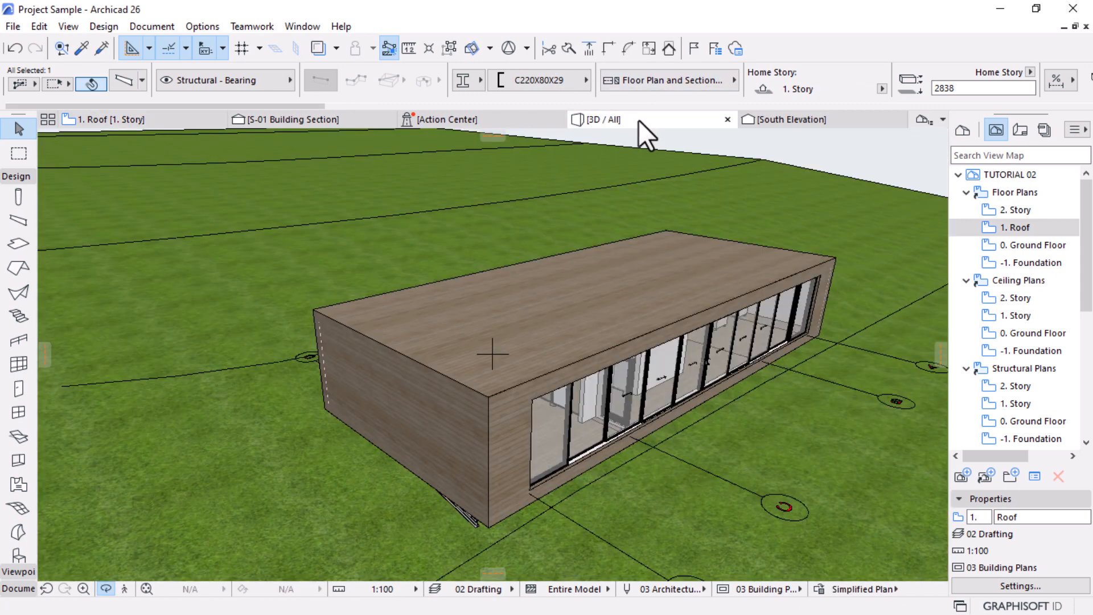
scroll(477, 238, up, 6)
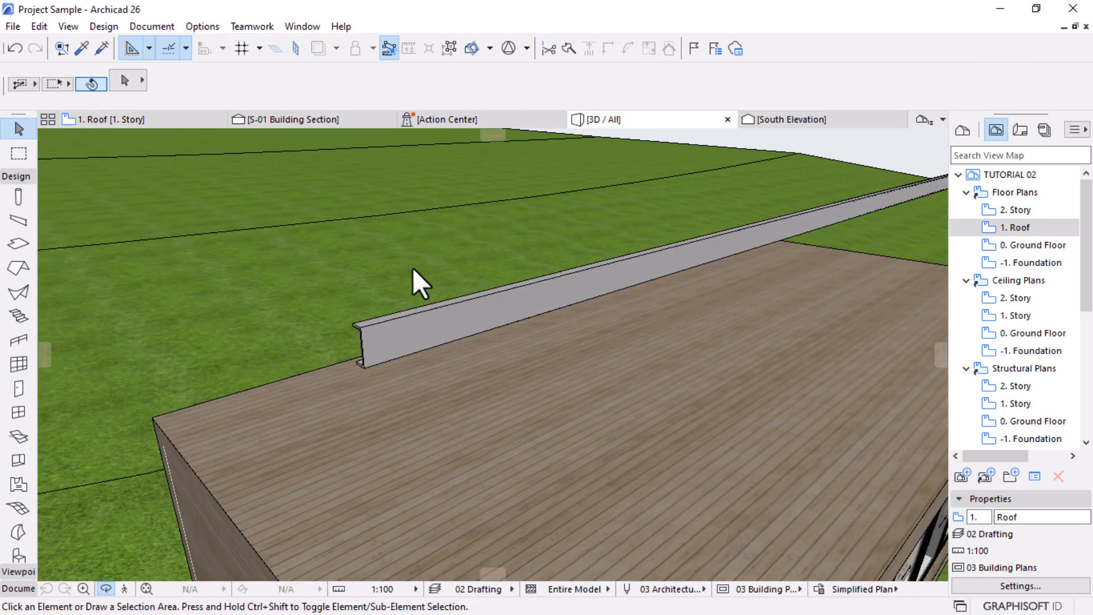
shift+middle_drag(411, 317, 500, 312)
click(696, 303)
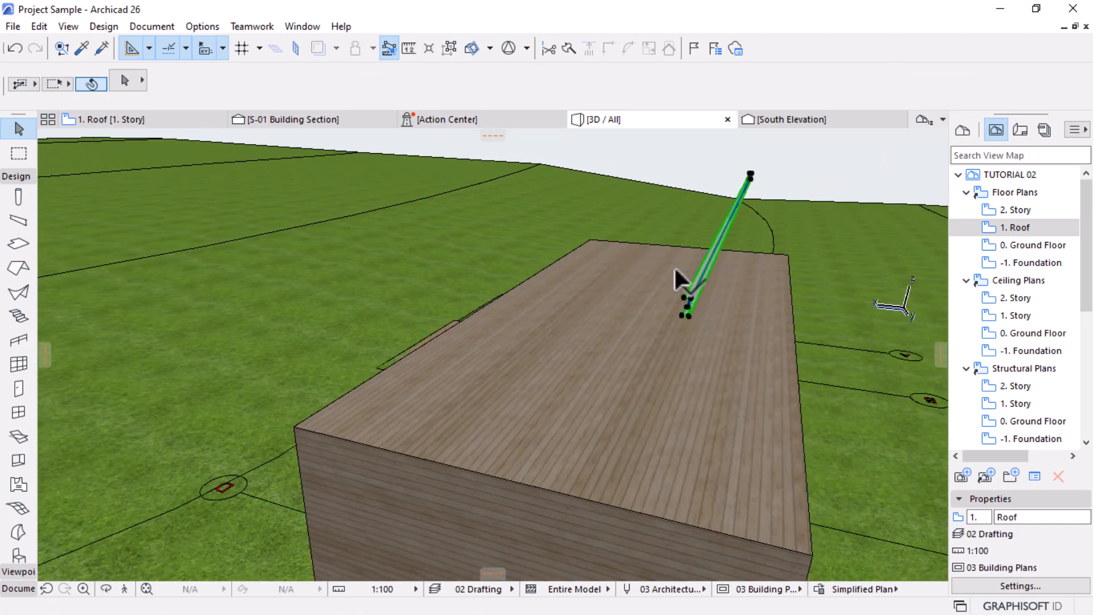
click(125, 81)
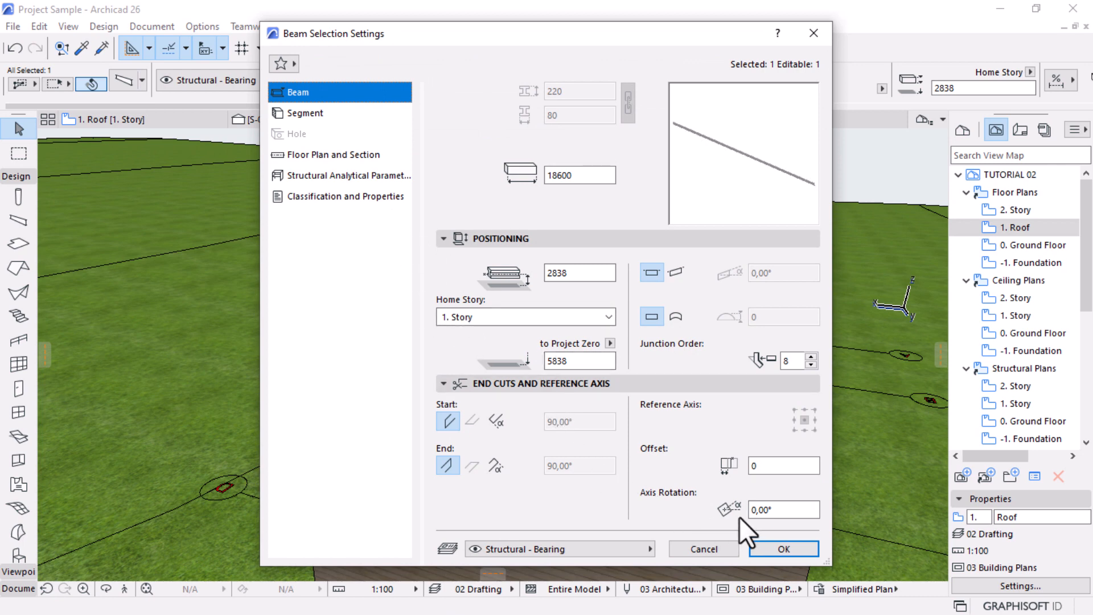
double_click(792, 511)
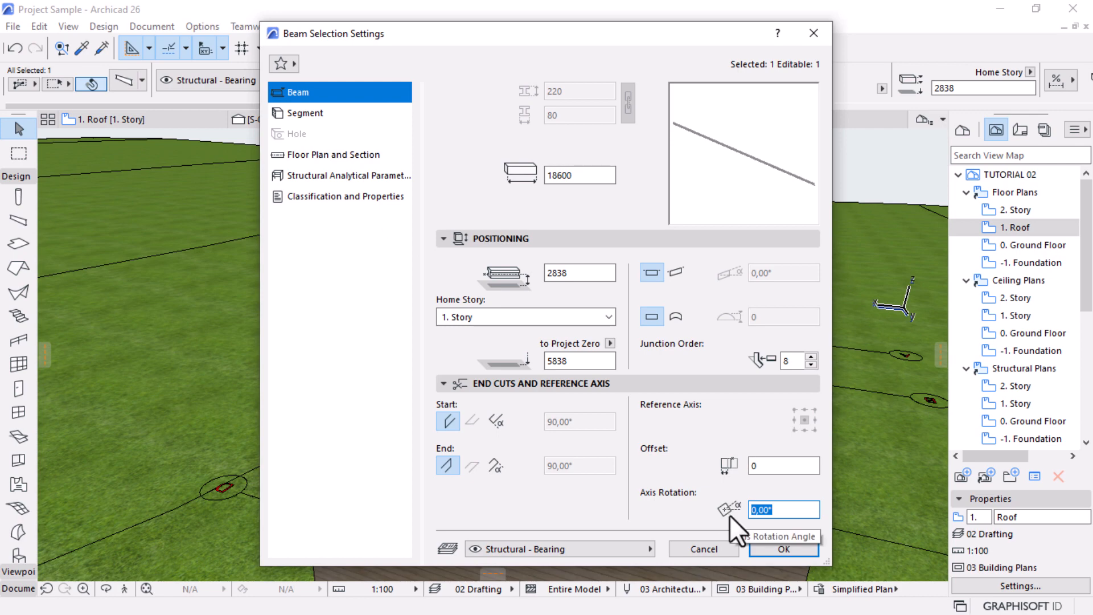
text(90)
key(Return)
shift+middle_drag(730, 515, 574, 190)
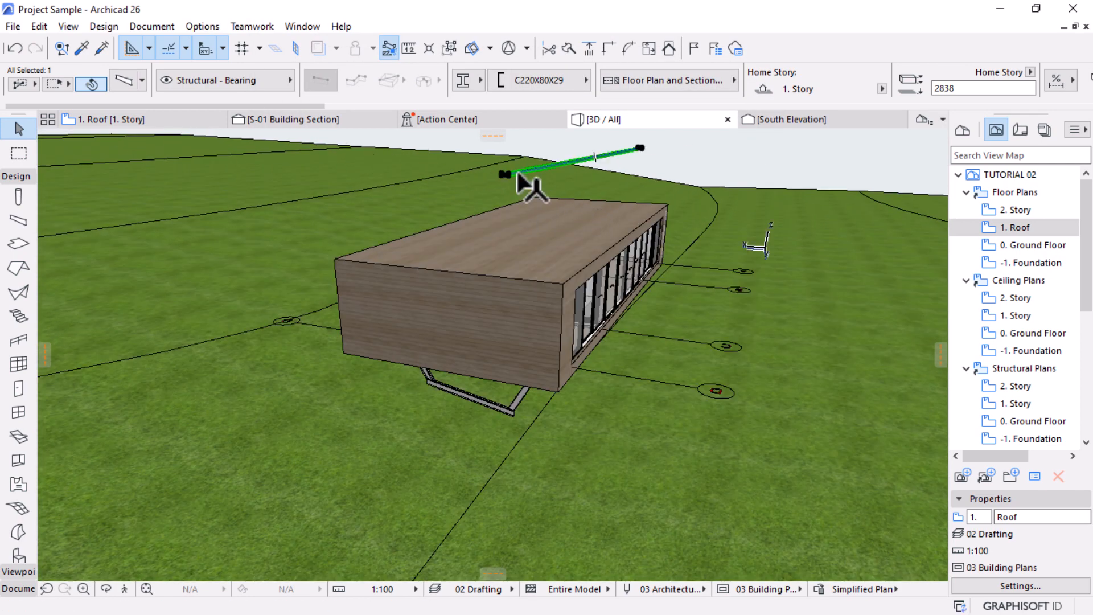
In the S-01 building section, move the beam straight down into the thickness of the roof slab
click(303, 117)
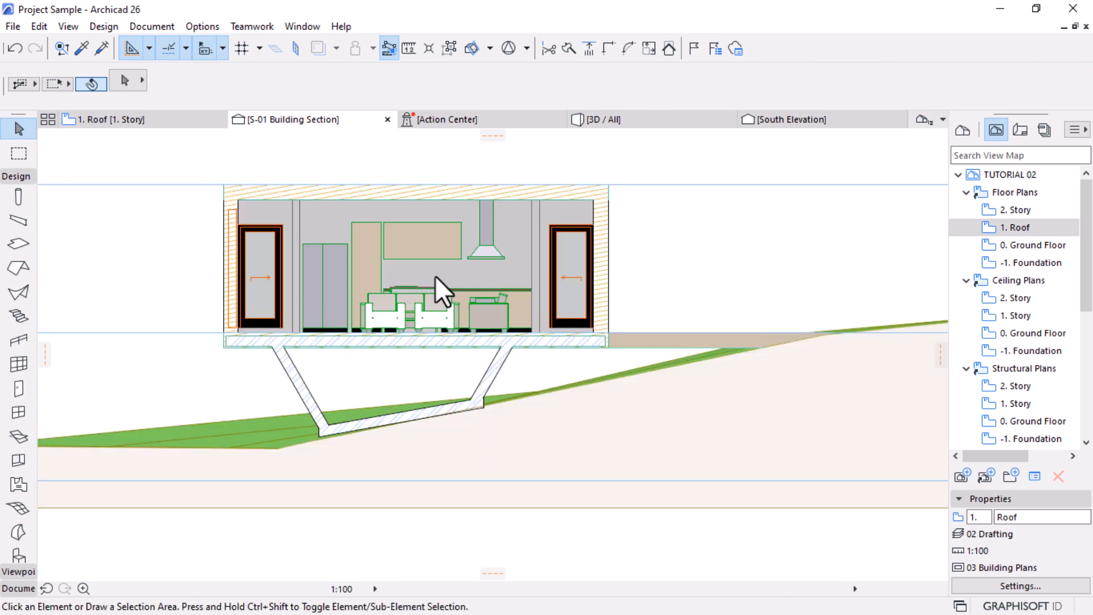
scroll(538, 354, down, 5)
scroll(449, 218, up, 5)
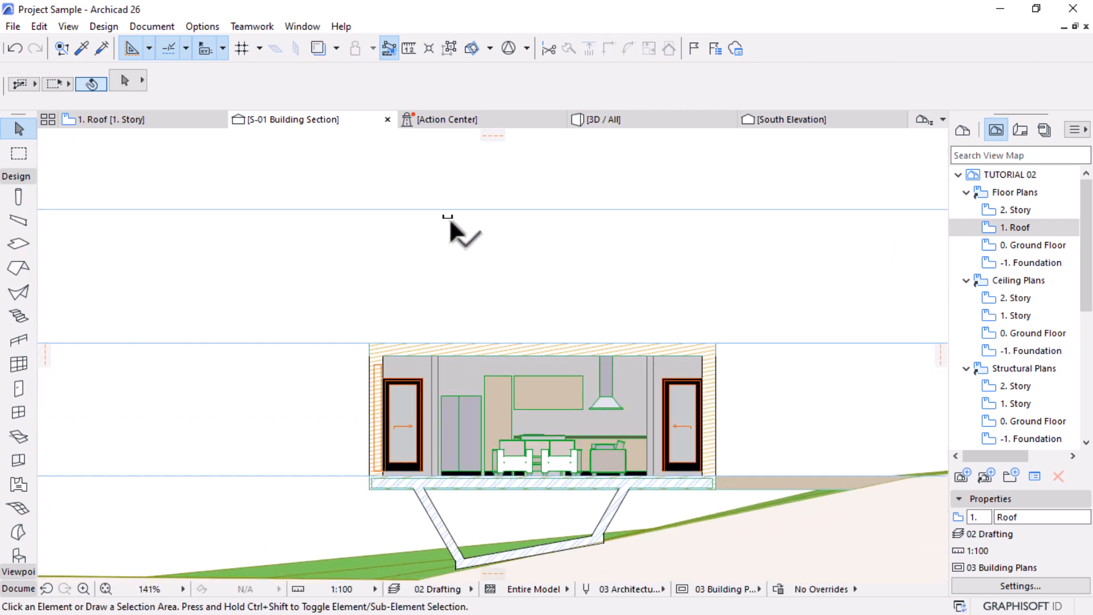
click(446, 214)
scroll(453, 217, up, 2)
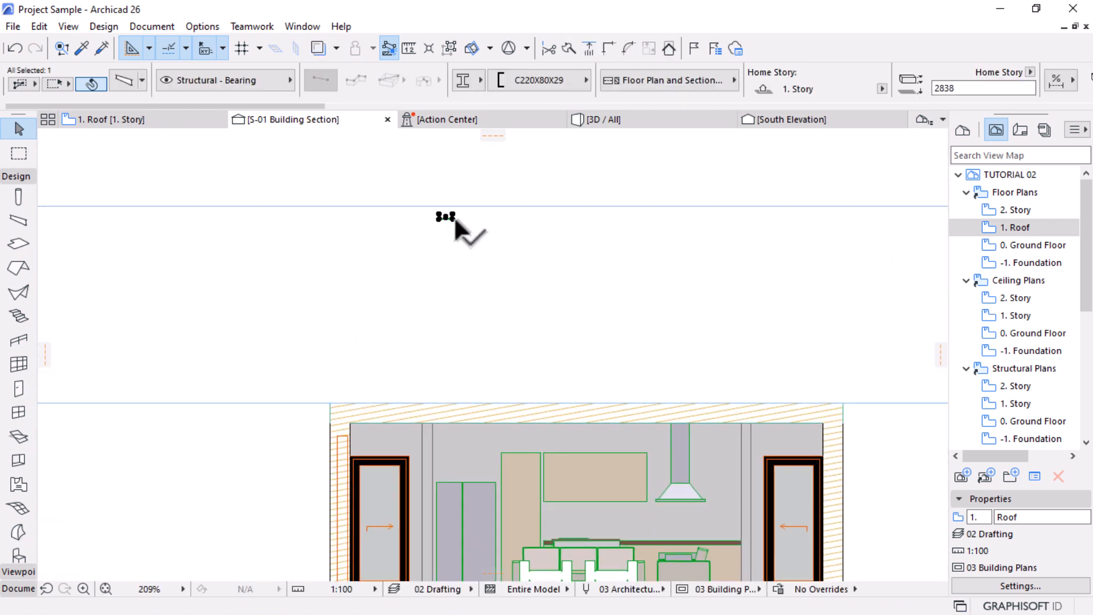
click(453, 217)
scroll(447, 402, up, 6)
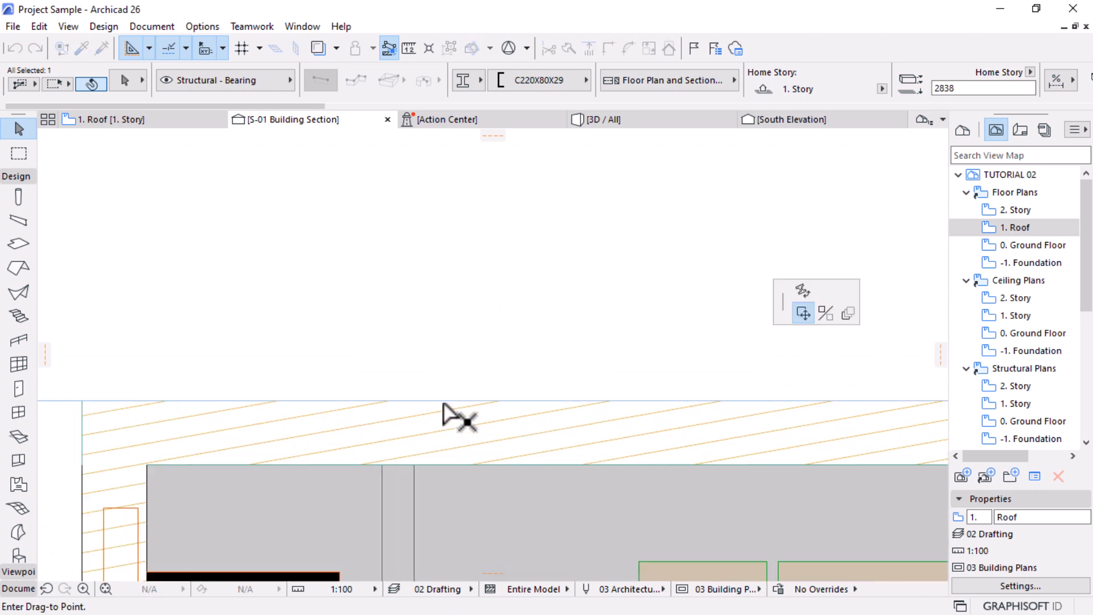
scroll(445, 405, up, 2)
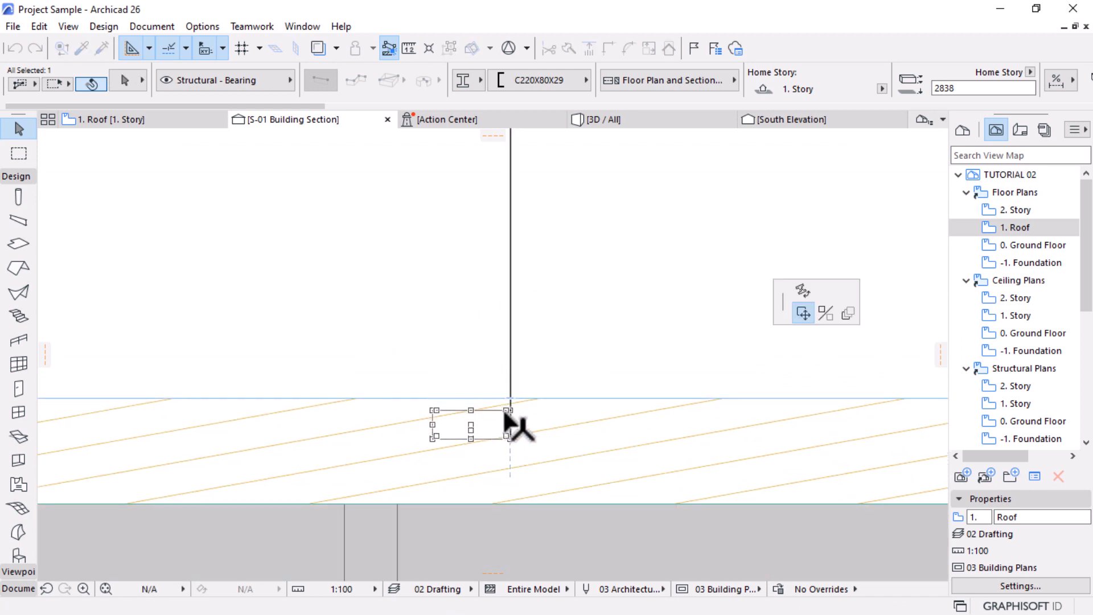
click(508, 421)
Move the beam vertically upward so its flange tips are flush with the top of the roof slab
key(ctrl+d)
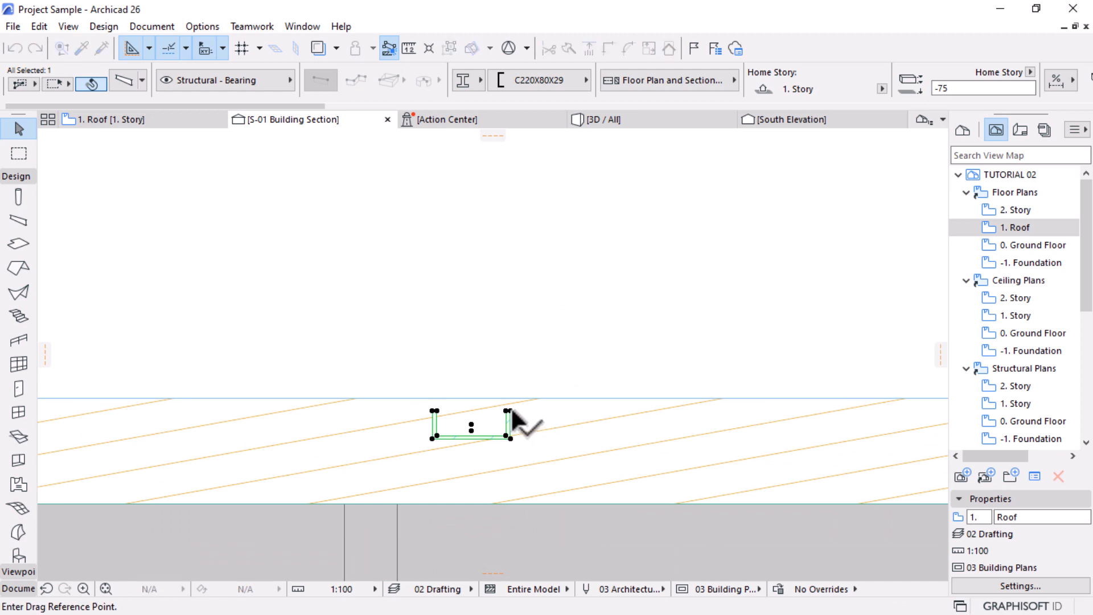
click(509, 410)
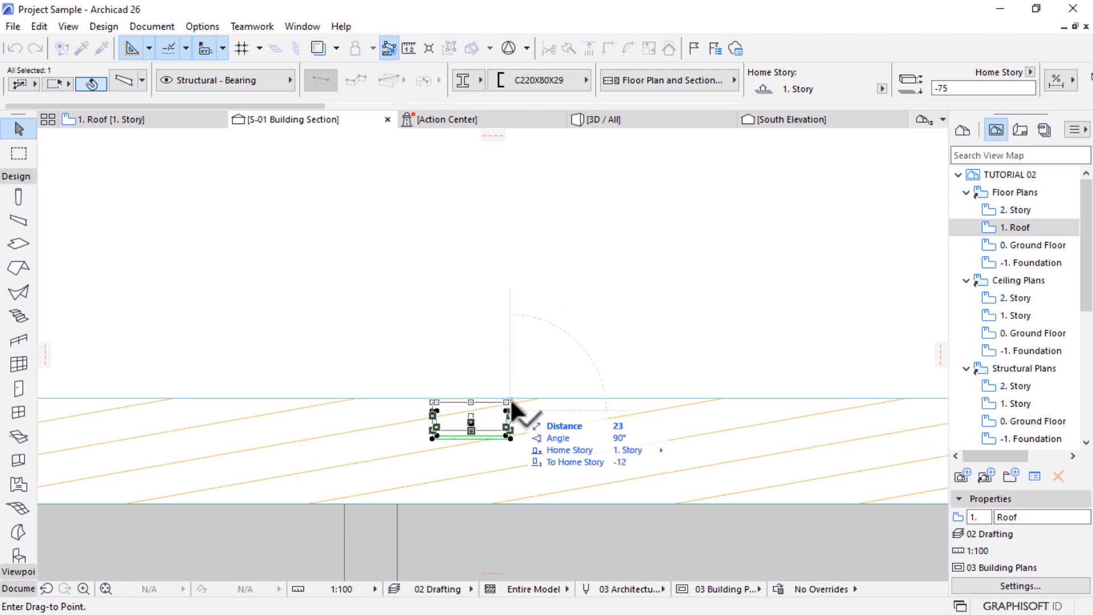
click(507, 359)
Mirror a copy of the roof beam about a vertical axis through the middle of the roof slab
scroll(481, 336, down, 5)
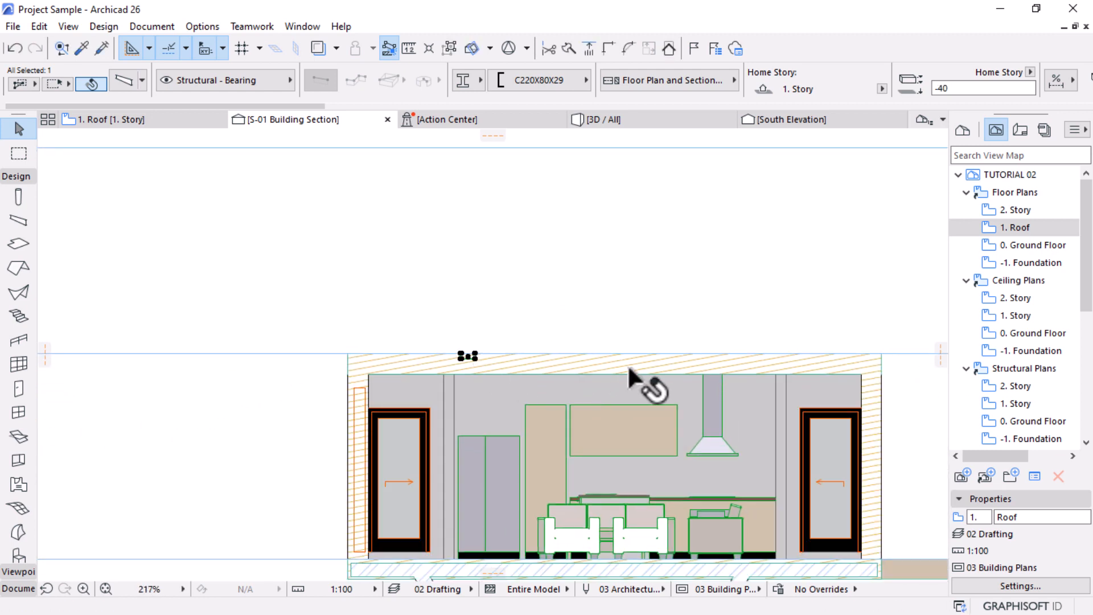
key(ctrl+alt+m)
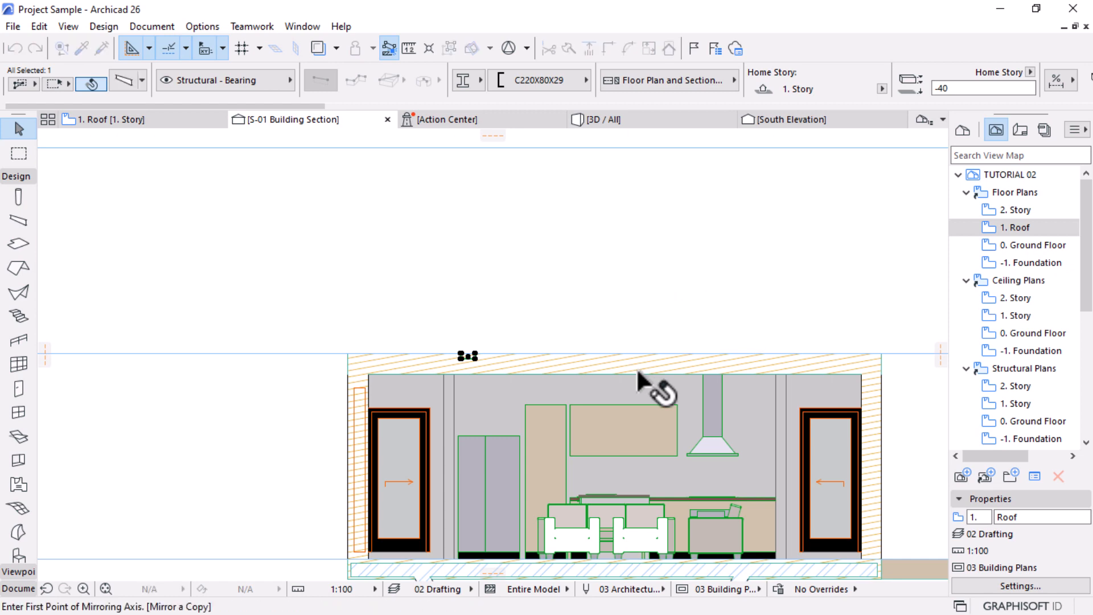
click(615, 374)
click(612, 410)
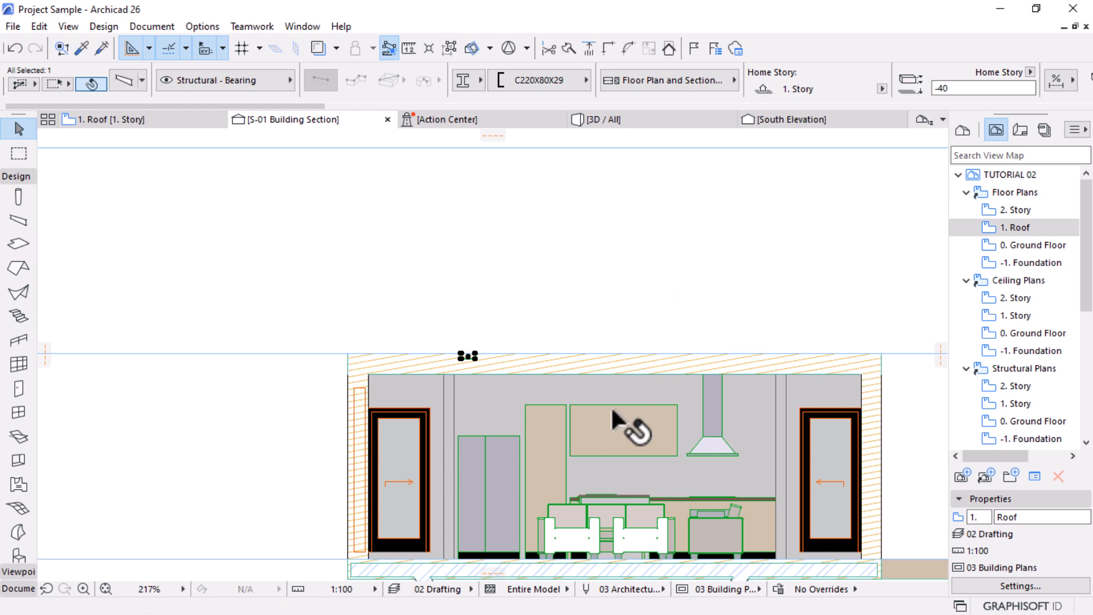
Select both roof beams and set them as targets in Solid Element Operations
shift+click(476, 355)
right_click(477, 217)
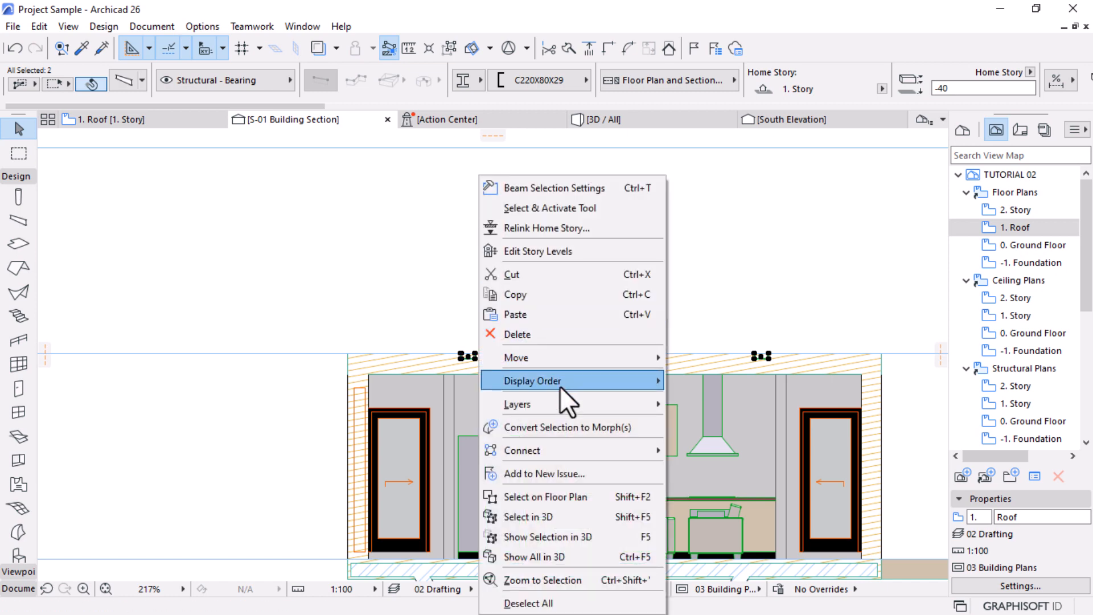
mouse_move(544, 450)
click(741, 493)
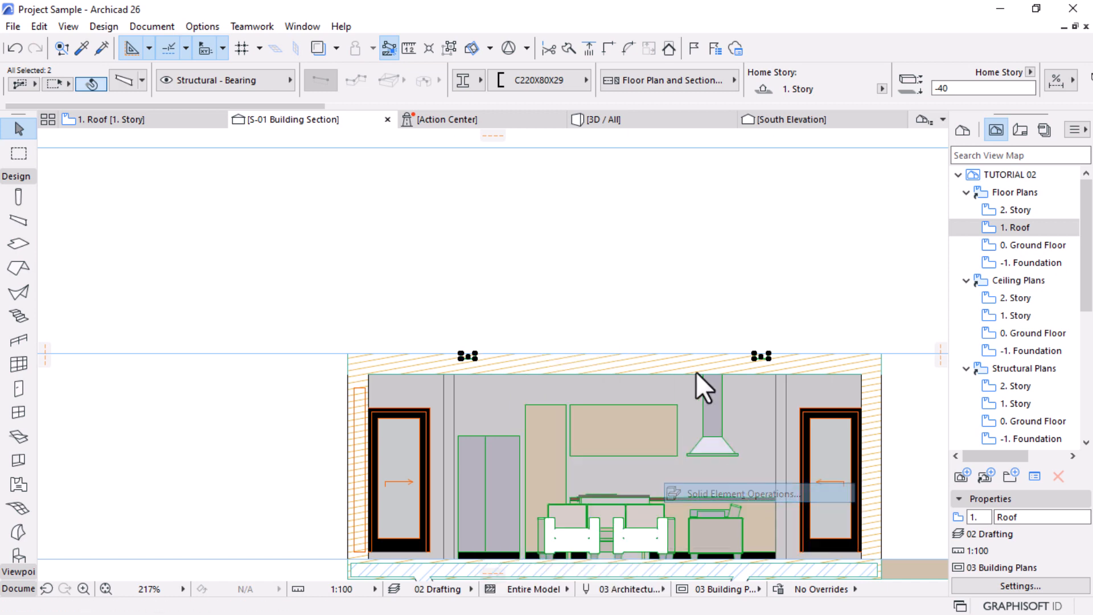
In the 3D view, subtract the selected roof beam from the roof slab using Subtraction with upward extrusion
click(612, 120)
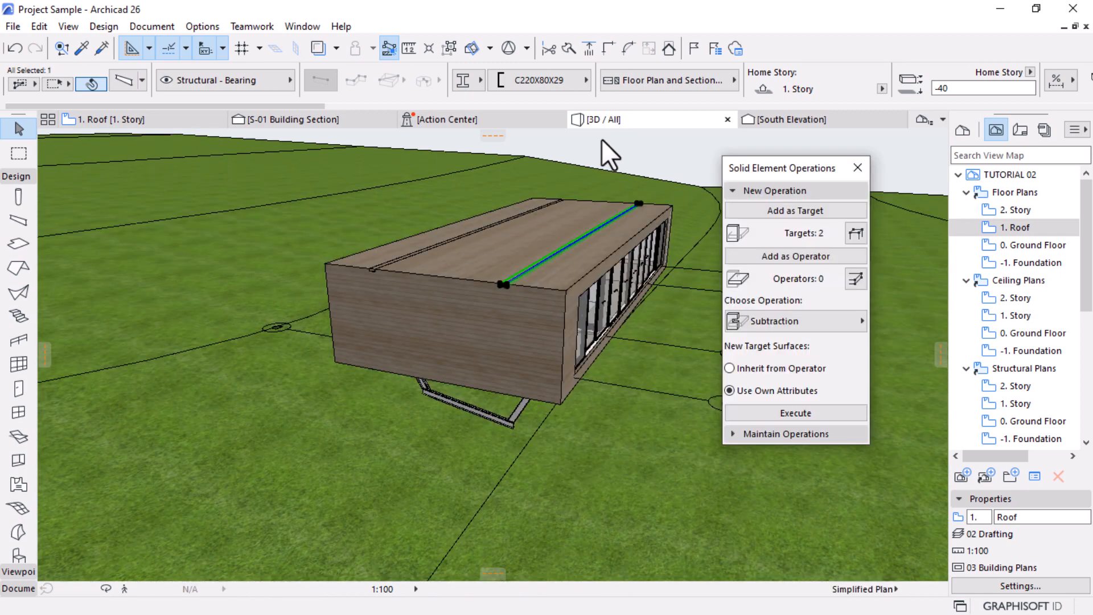
scroll(547, 210, up, 5)
shift+middle_drag(377, 345, 519, 358)
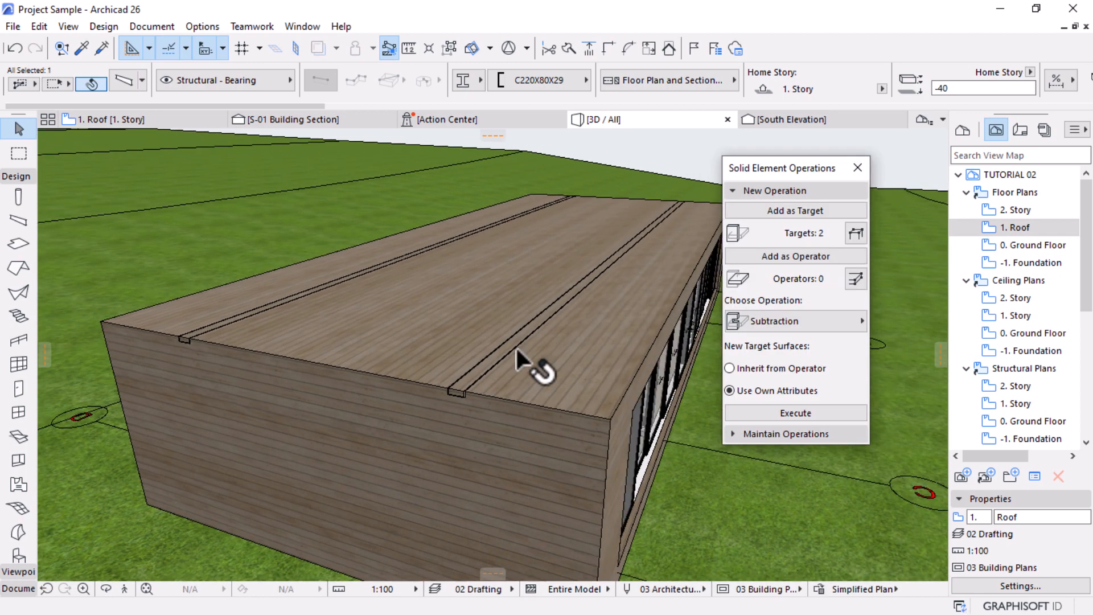
click(797, 258)
click(600, 324)
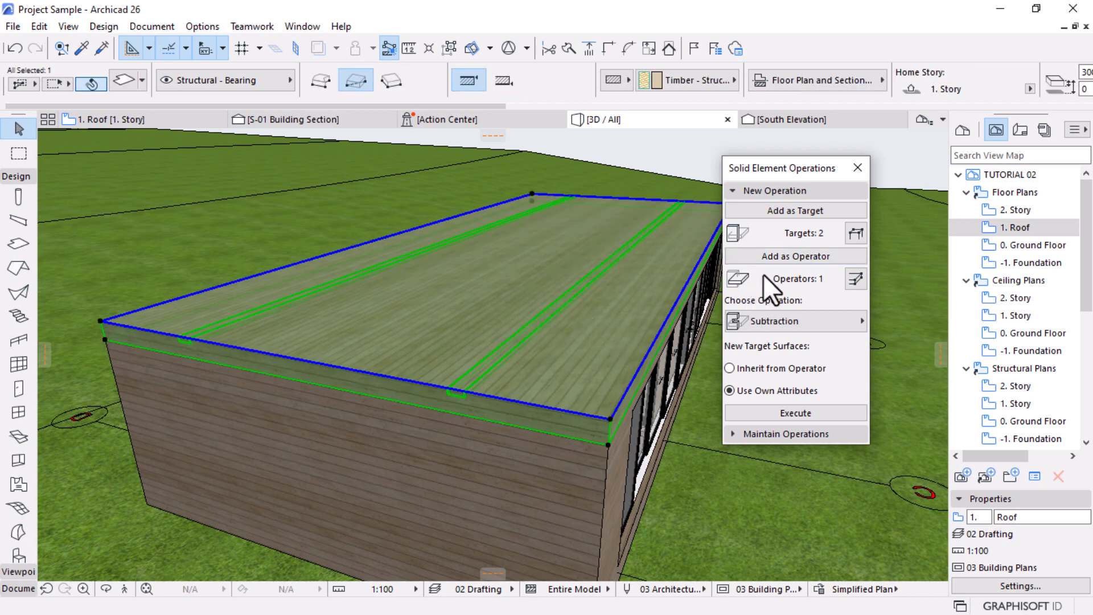
click(797, 210)
click(807, 323)
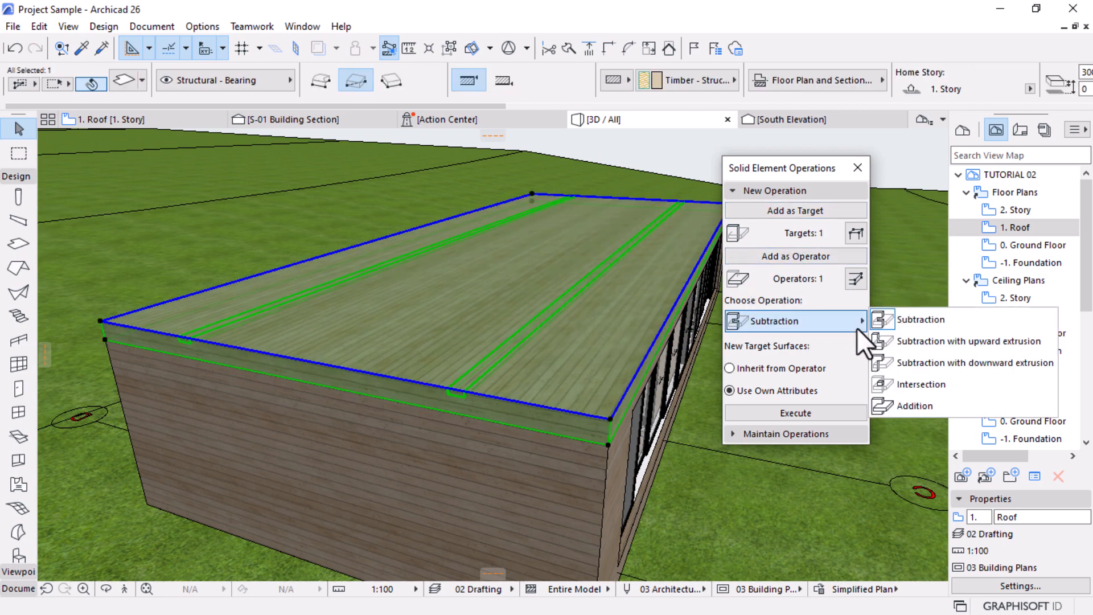
click(948, 341)
click(791, 410)
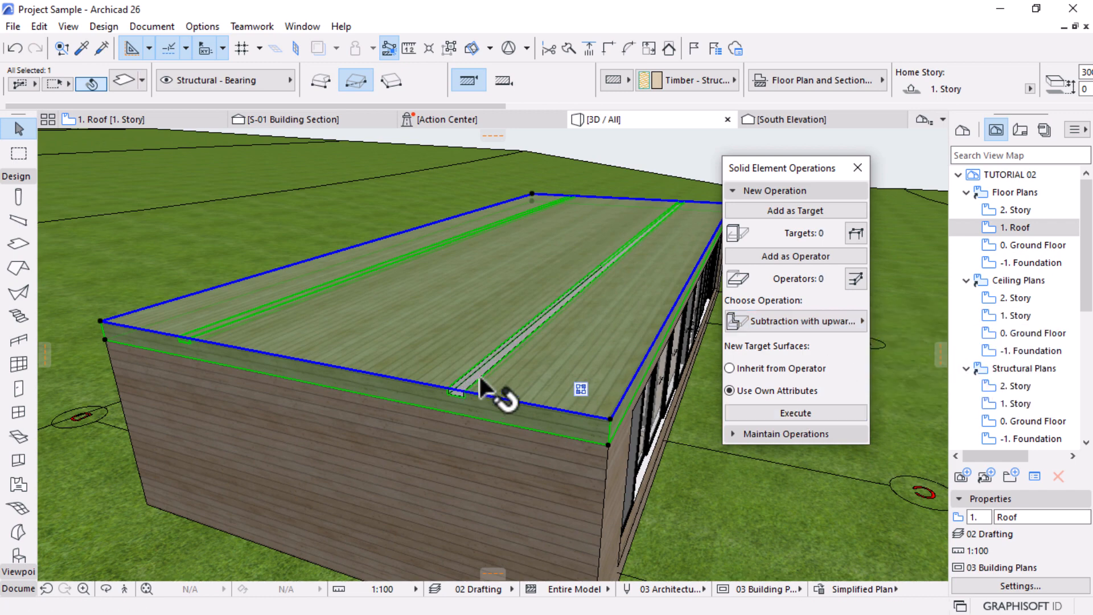
click(439, 413)
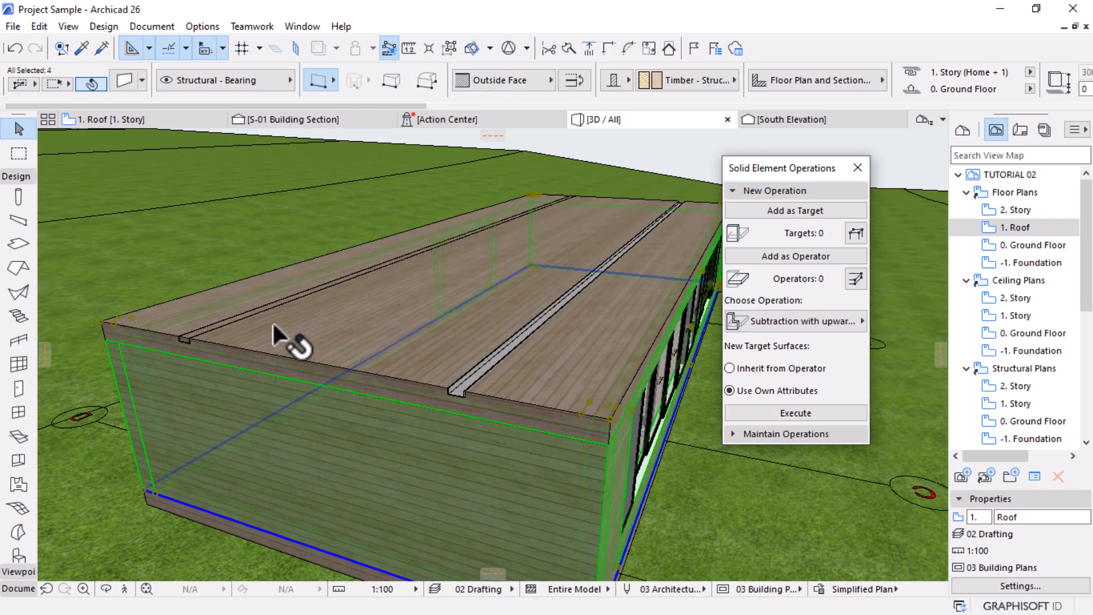
key(Escape)
scroll(198, 325, up, 5)
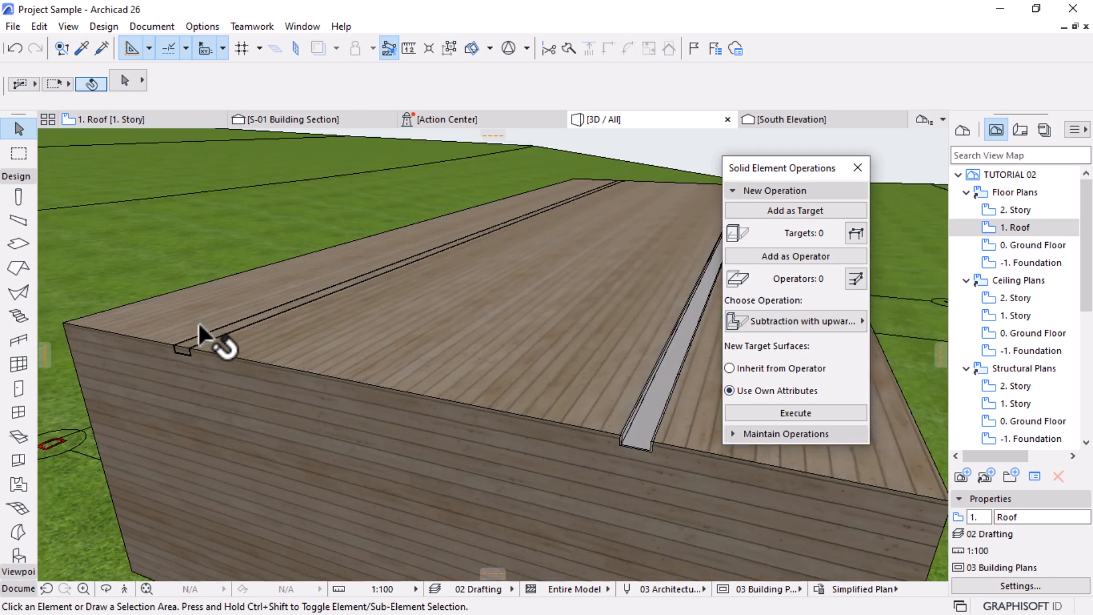
scroll(197, 320, up, 3)
click(187, 356)
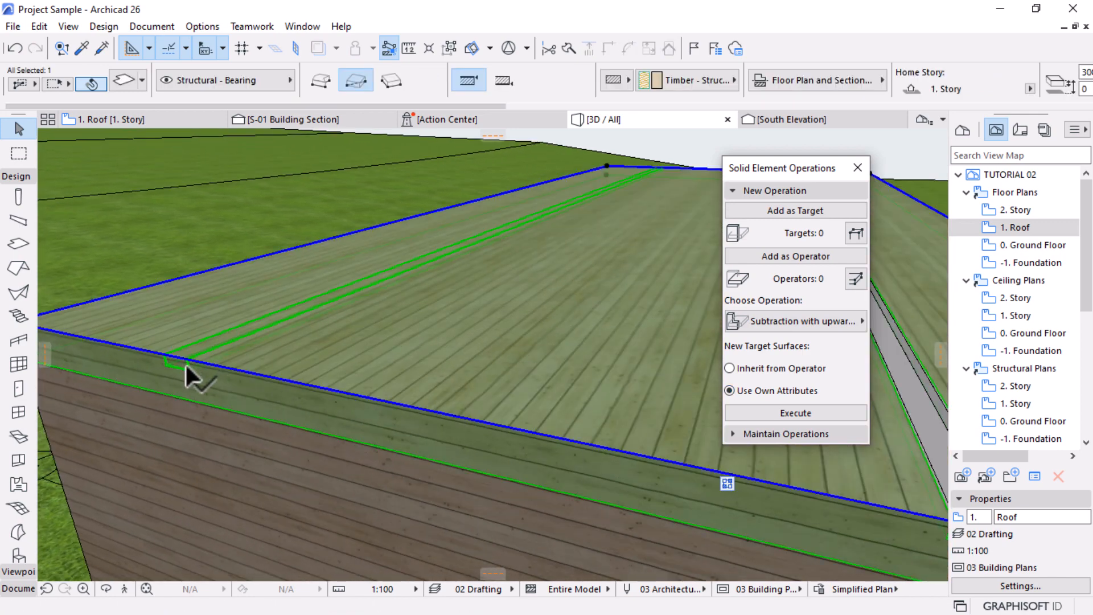
key(Escape)
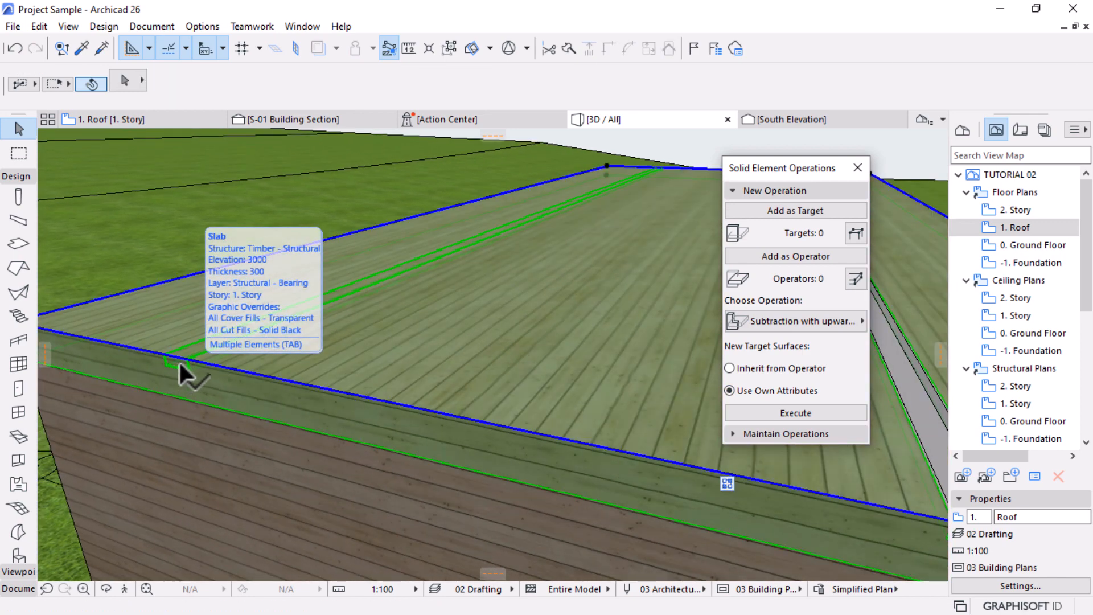
click(175, 361)
key(Escape)
click(175, 363)
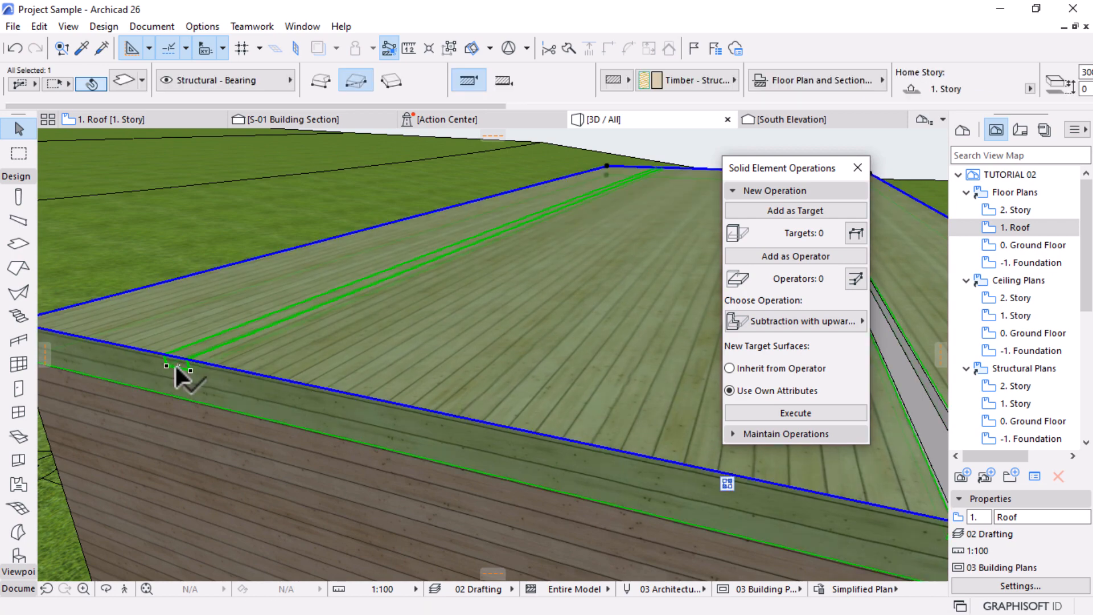
key(Escape)
In the S-01 building section, subtract the remaining uncut beam from the roof slab using Subtraction with upward extrusion
click(299, 120)
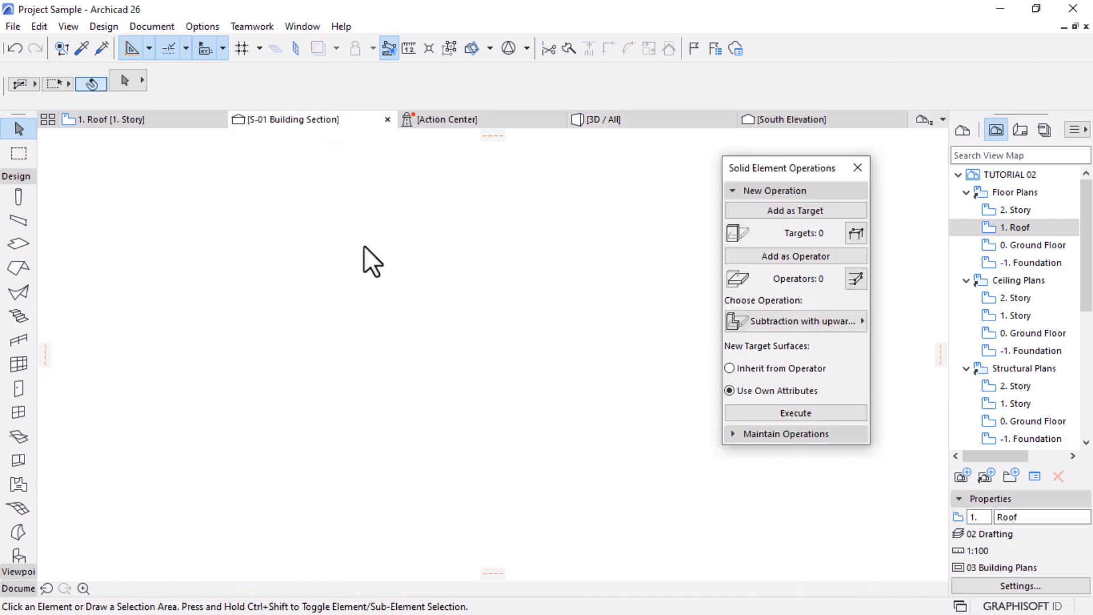
click(468, 359)
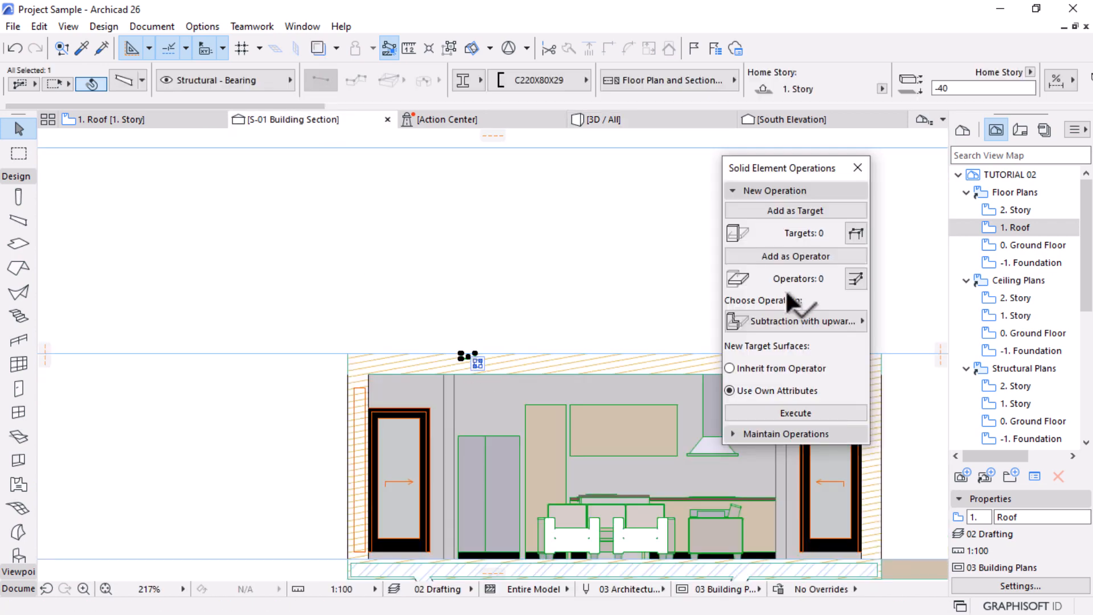
click(795, 255)
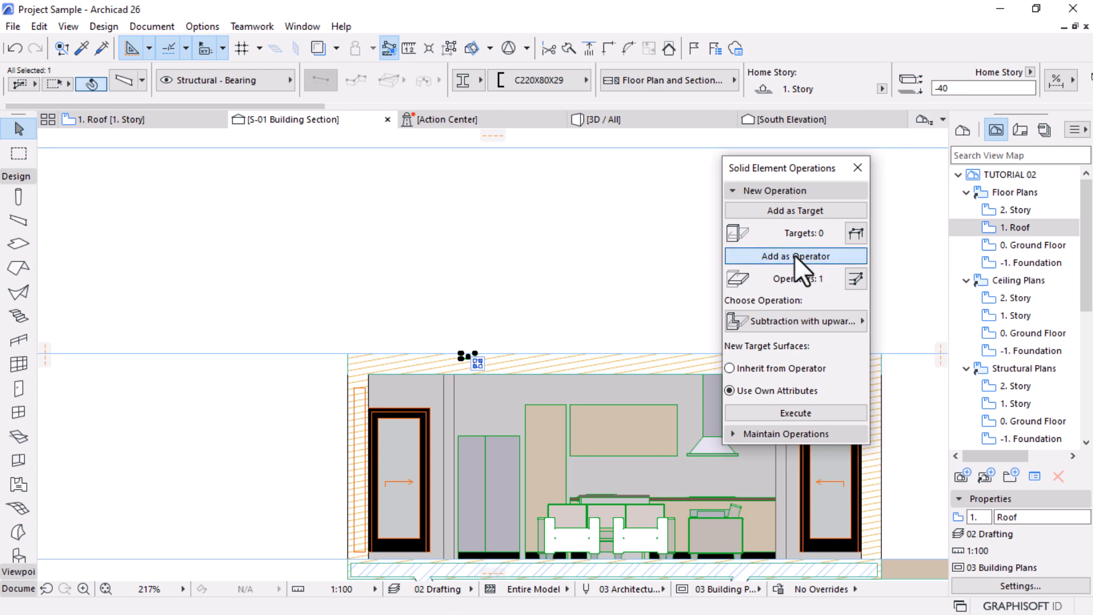
click(573, 362)
scroll(355, 341, down, 3)
scroll(580, 323, up, 5)
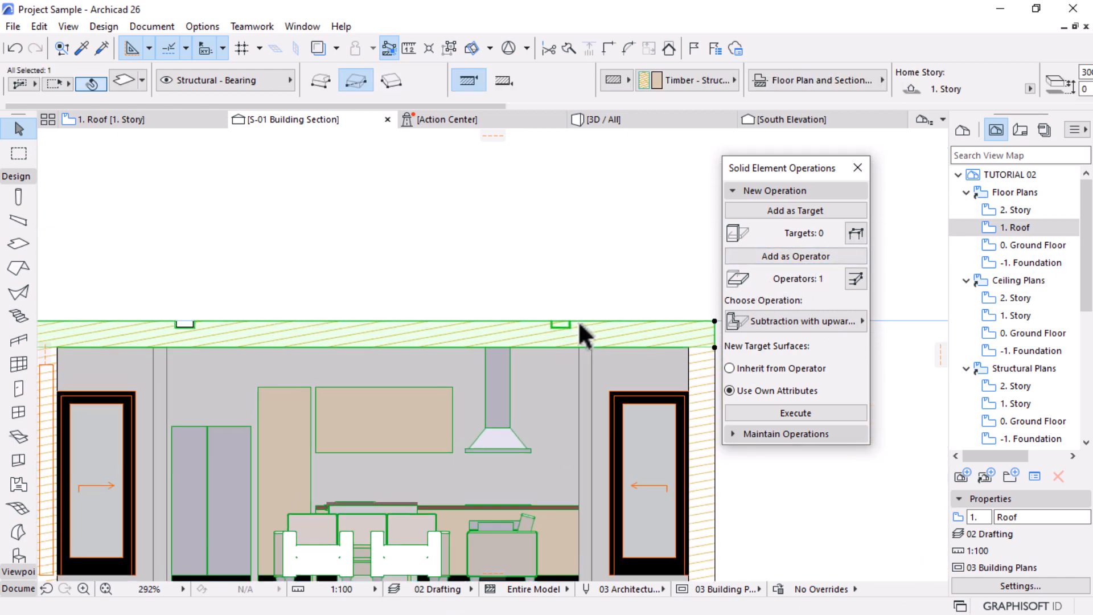
scroll(579, 320, up, 4)
click(556, 329)
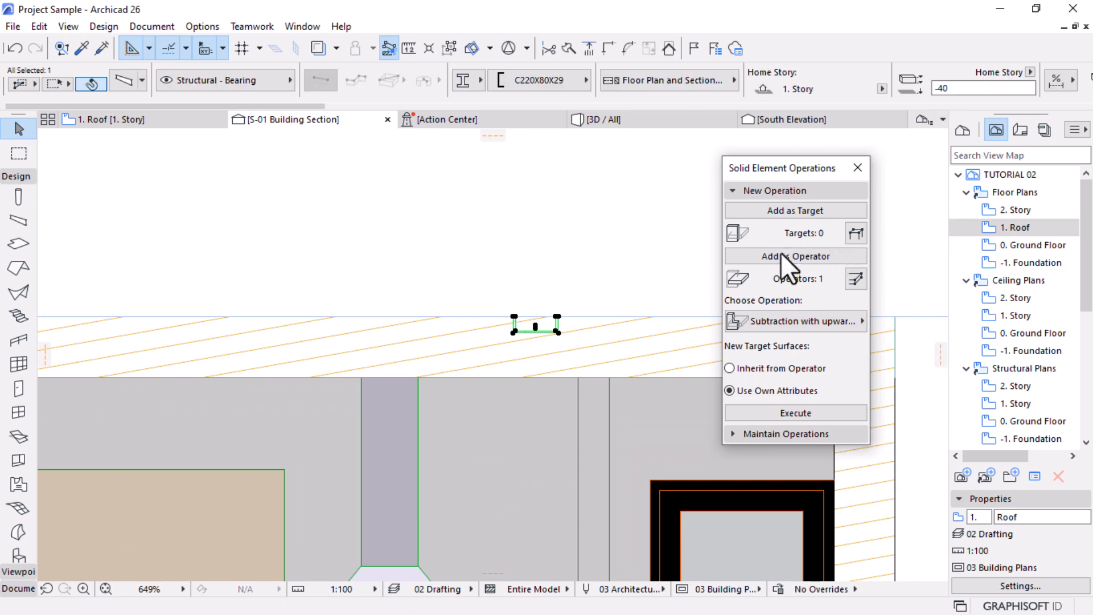
click(651, 324)
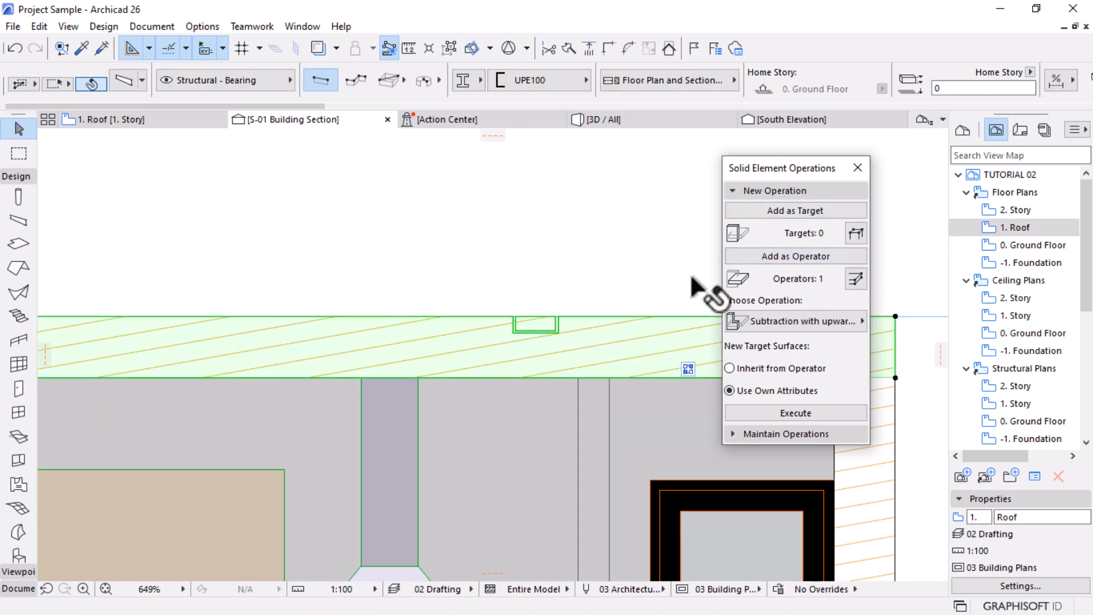
click(795, 211)
click(795, 413)
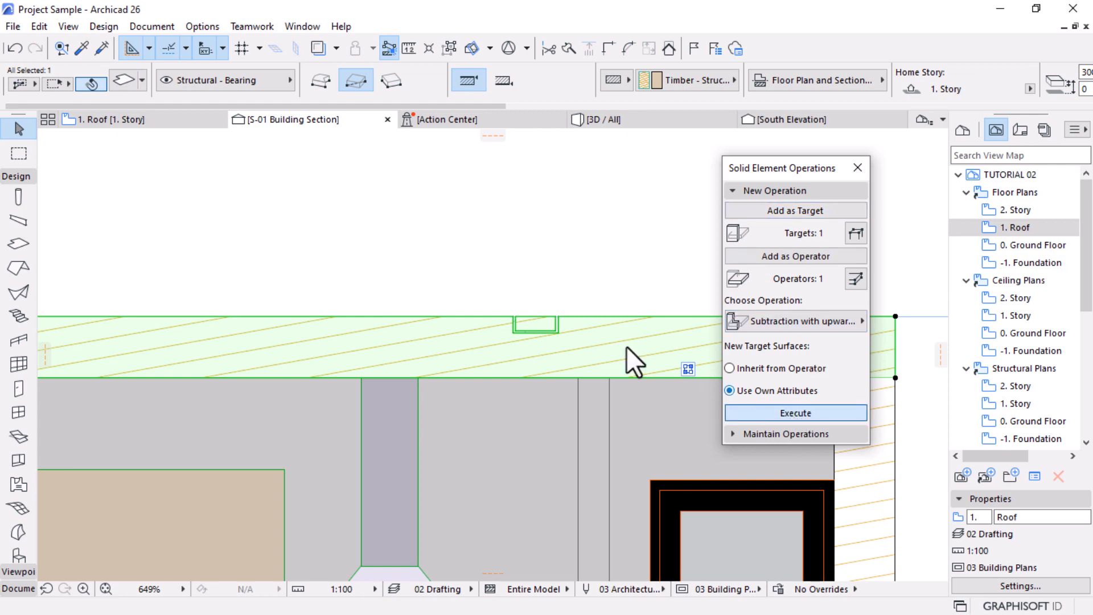
click(476, 284)
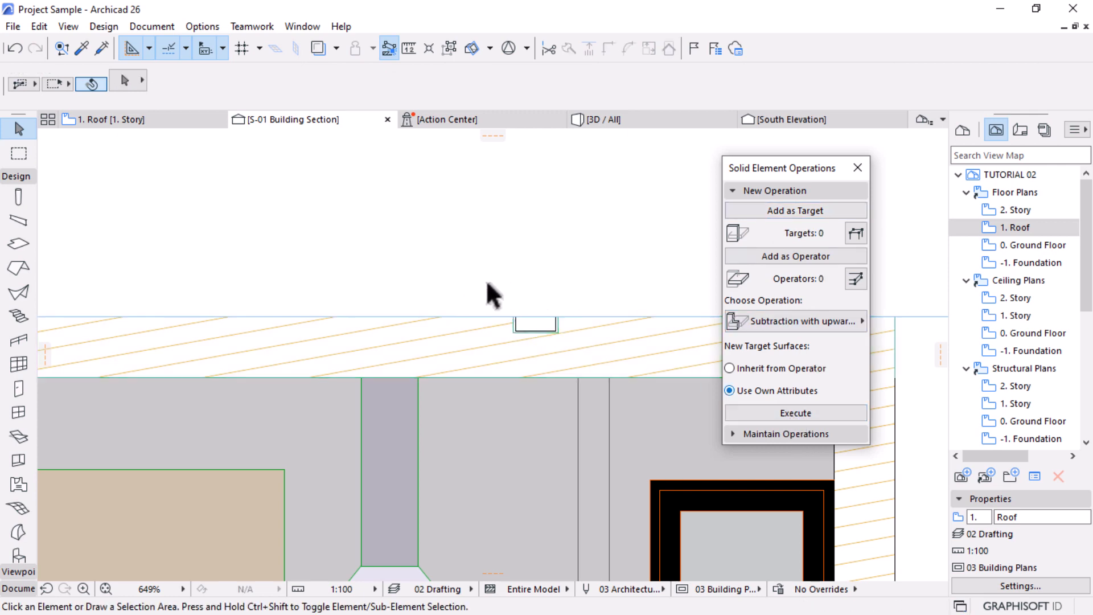
scroll(573, 330, down, 5)
Inspect both beam channels in the roof slab in 3D and close Solid Element Operations
click(647, 120)
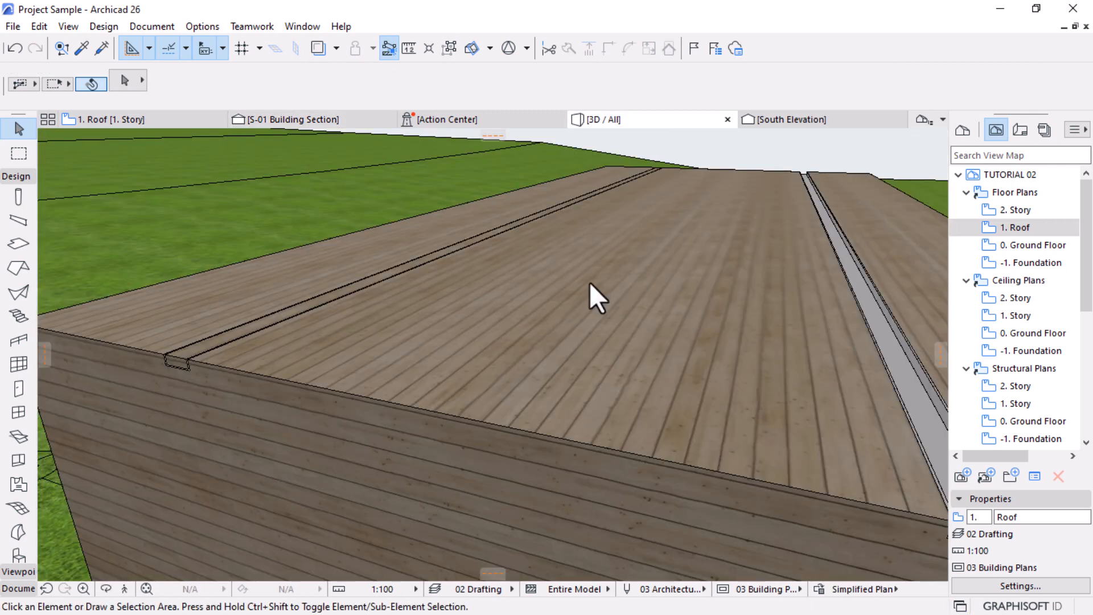
shift+middle_drag(375, 322, 569, 302)
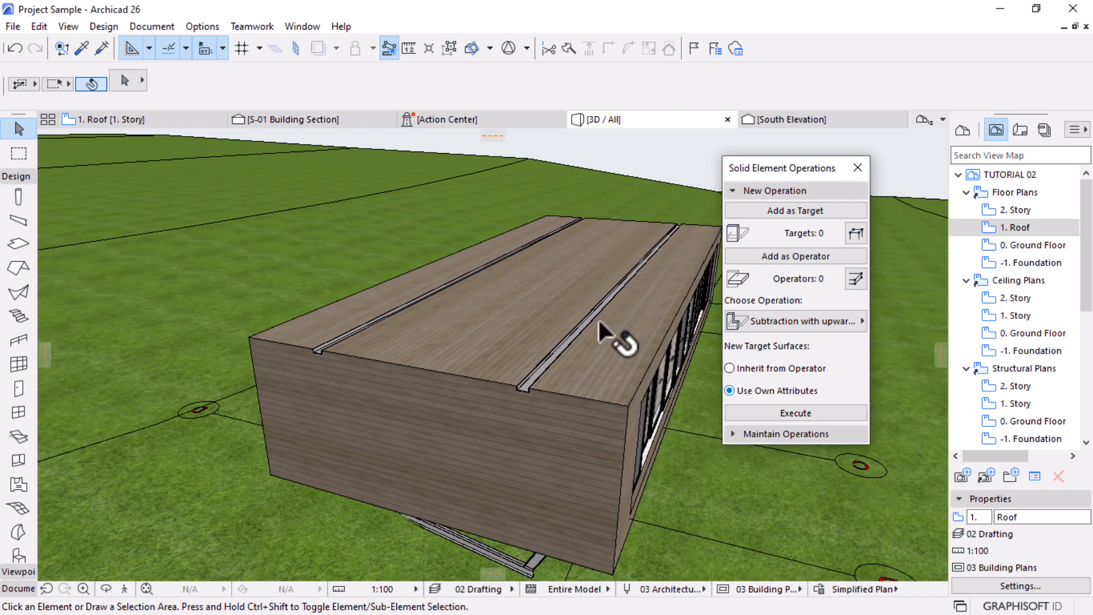
scroll(544, 416, up, 5)
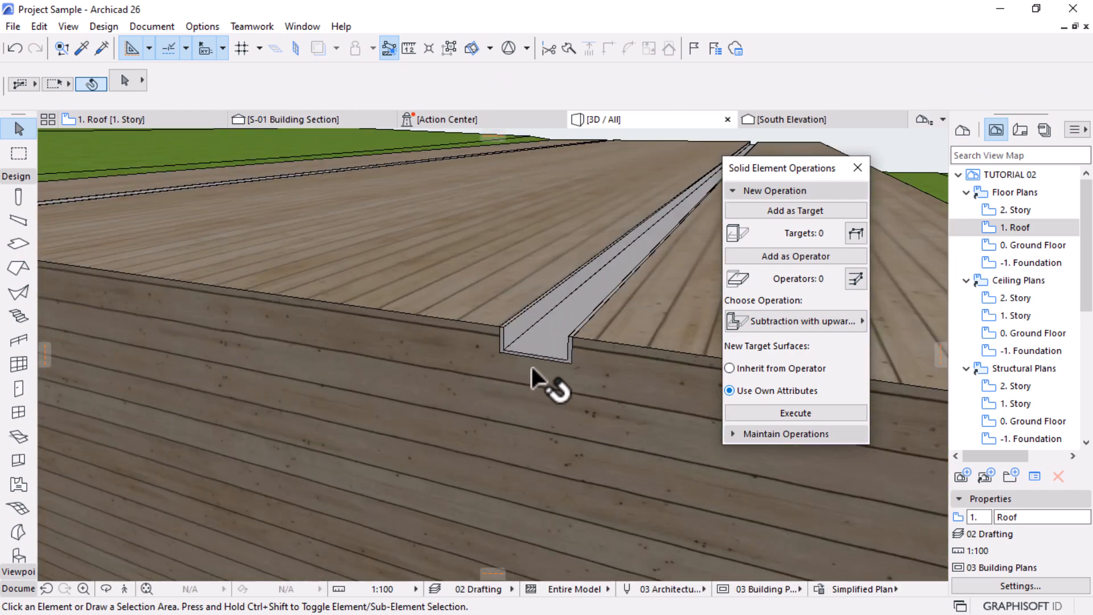
shift+middle_drag(531, 364, 542, 334)
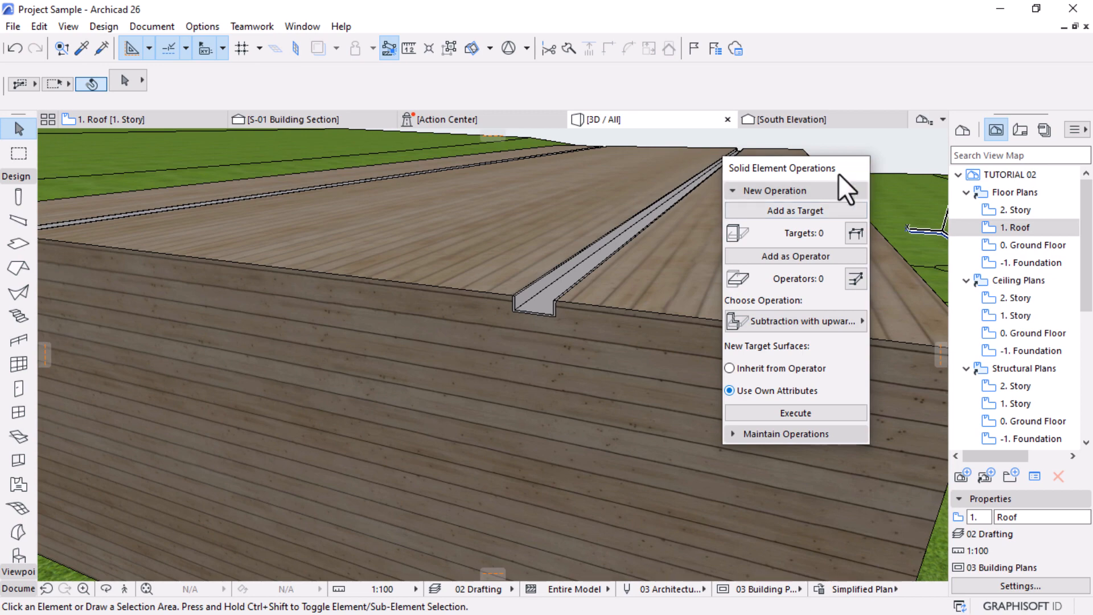
click(859, 168)
scroll(577, 282, down, 2)
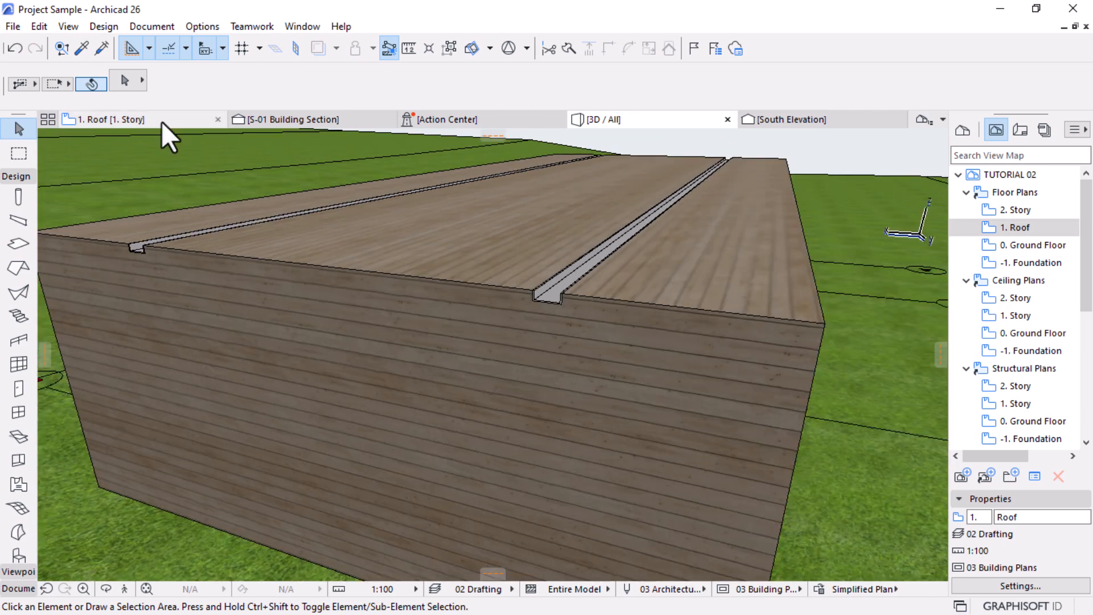
Open the 1. Roof floor plan and check how the roof beams are displayed
click(162, 121)
scroll(410, 292, down, 3)
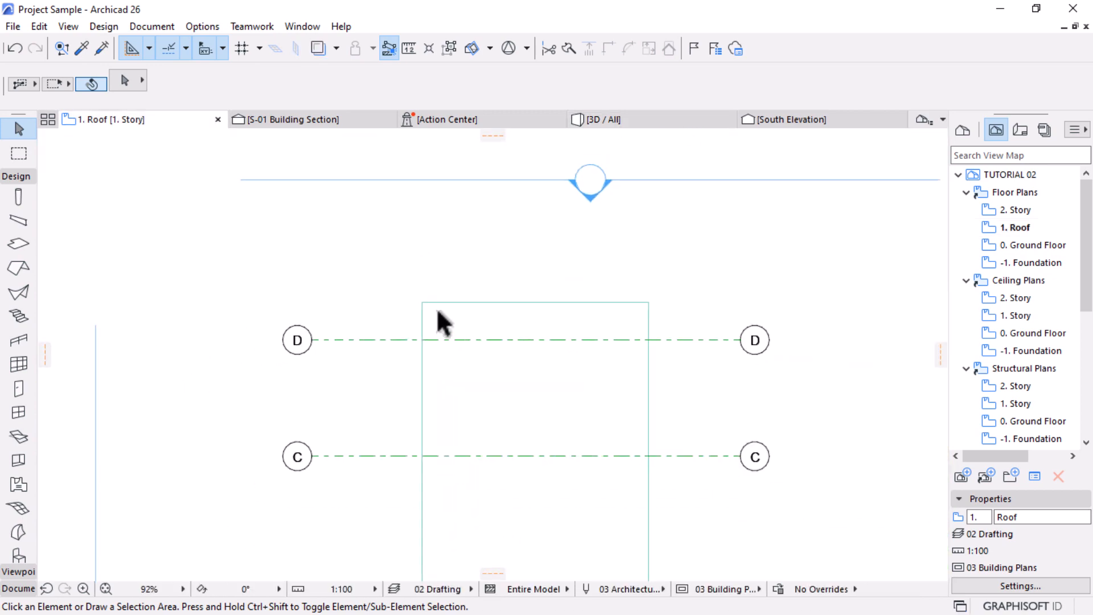
scroll(483, 273, down, 3)
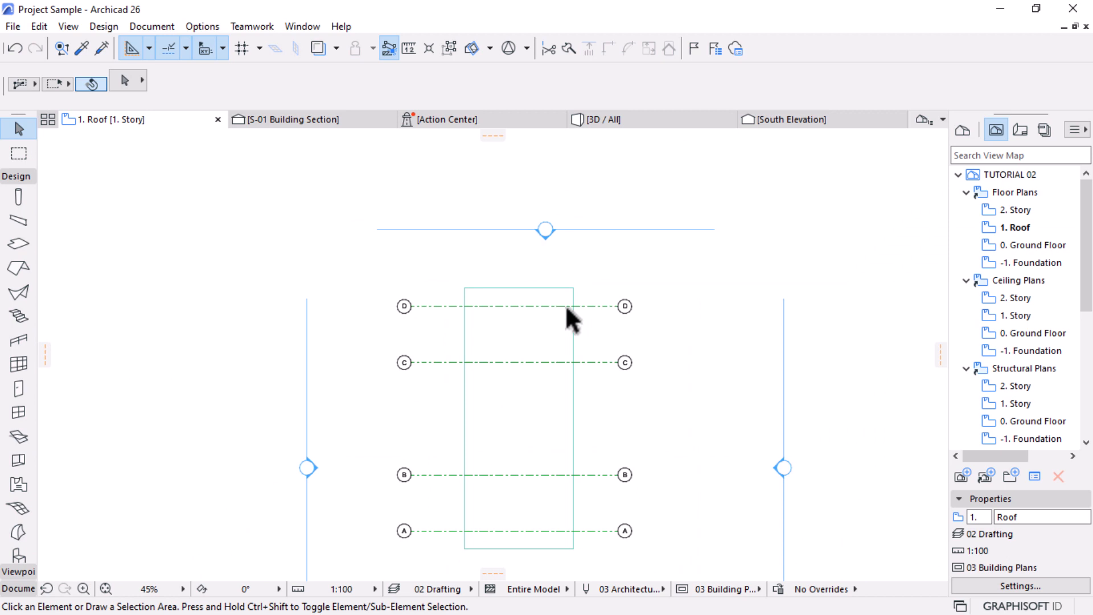
On the 0. Ground Floor plan, set both roof beams to show on Home Story Only
double_click(1037, 246)
scroll(549, 254, up, 4)
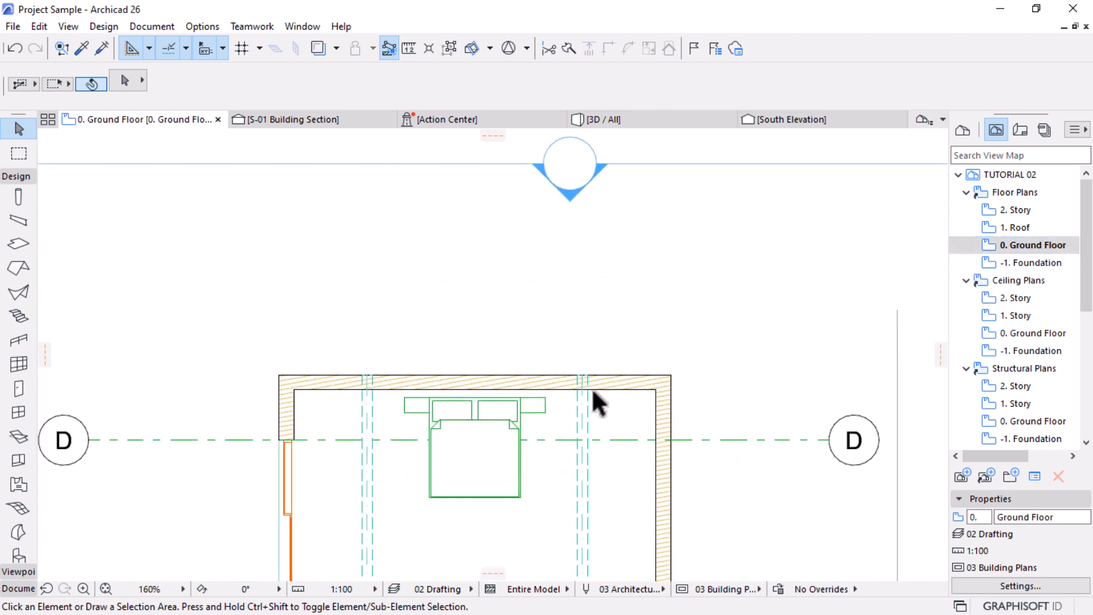
click(579, 414)
shift+click(362, 420)
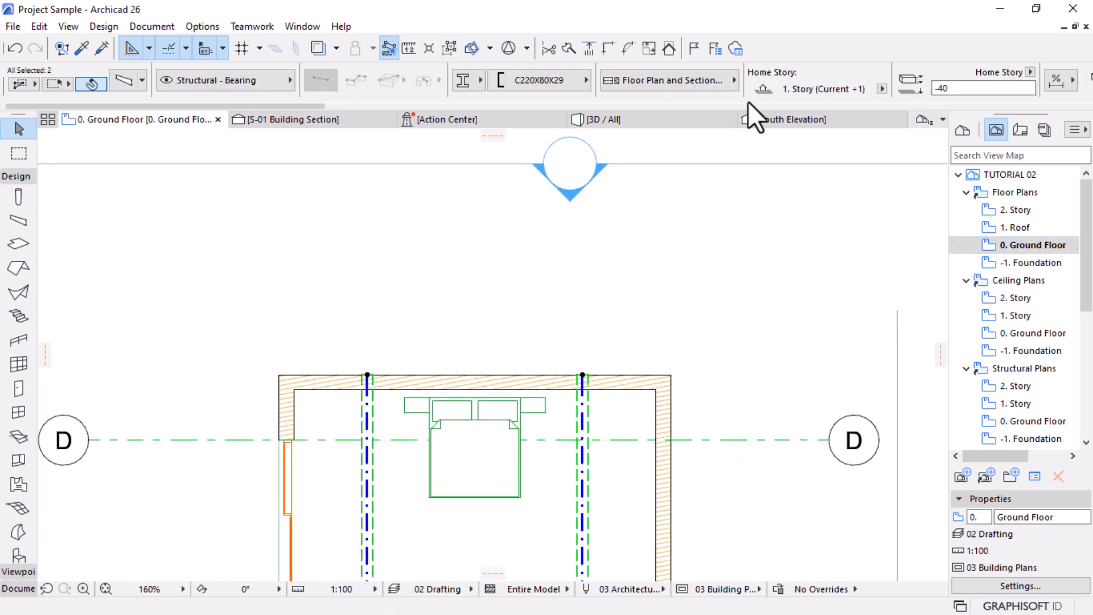
click(881, 89)
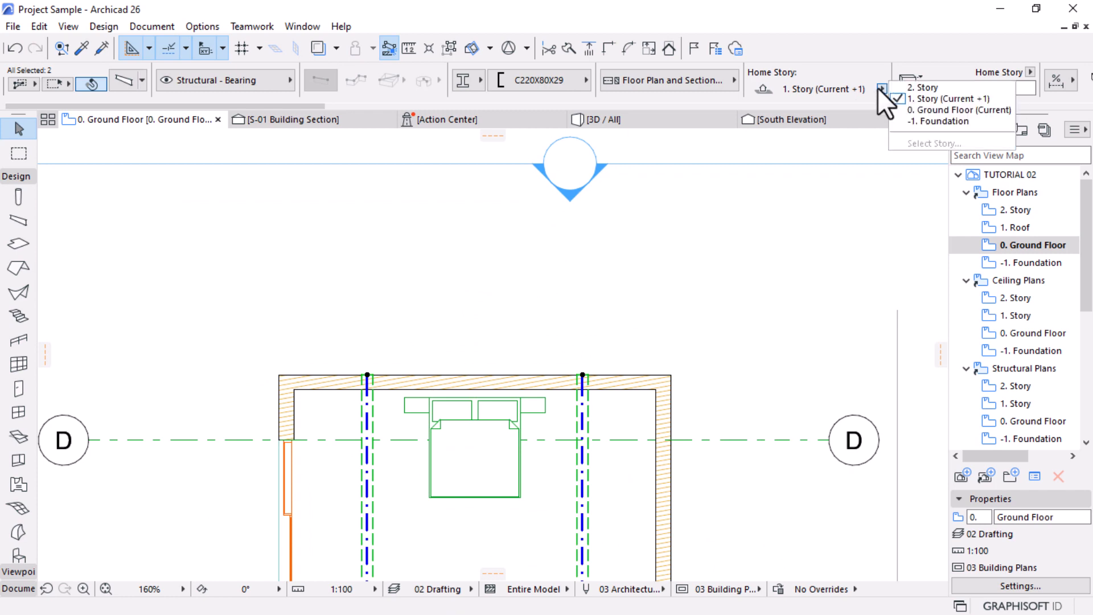
click(929, 65)
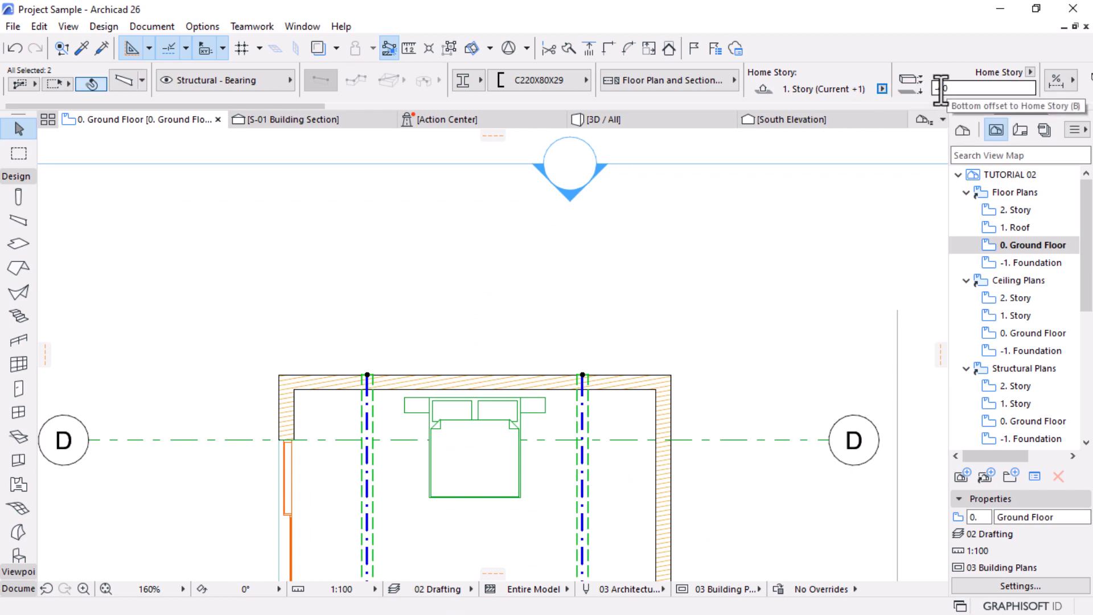
click(689, 79)
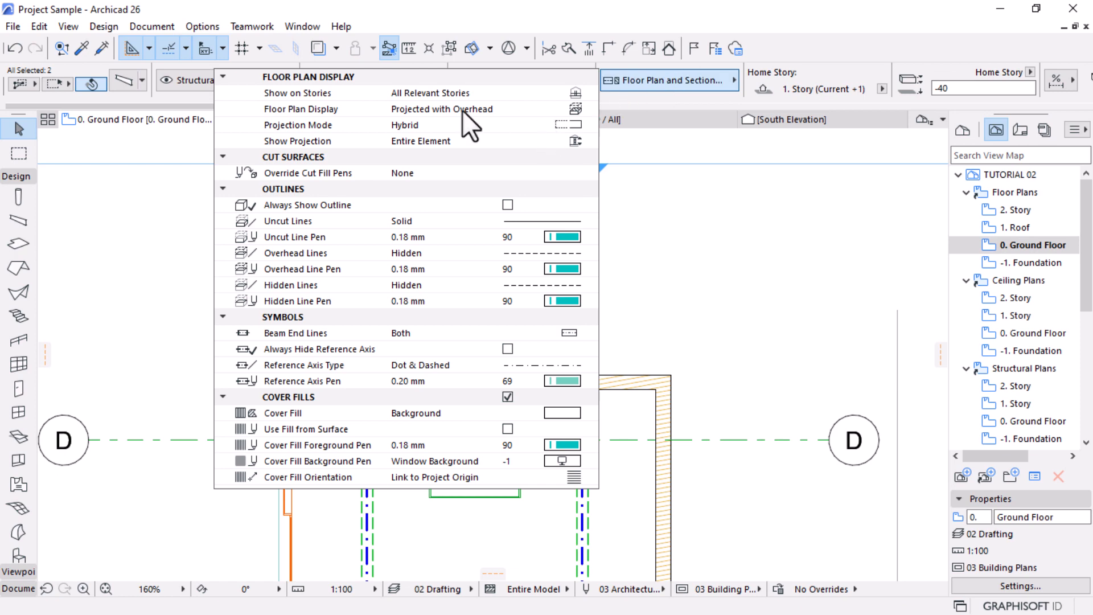
click(588, 94)
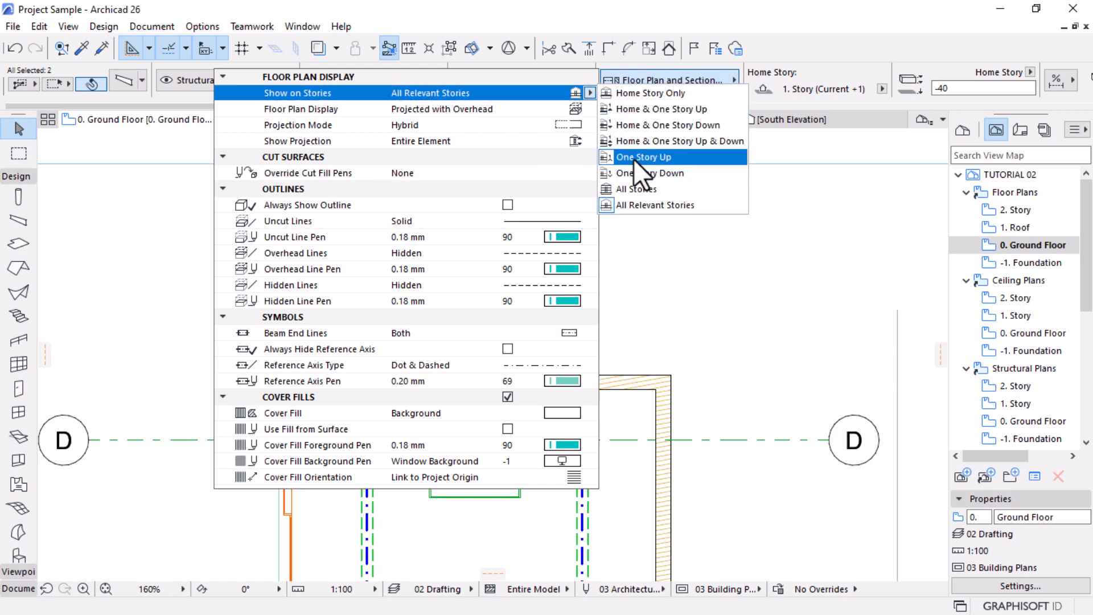
click(643, 93)
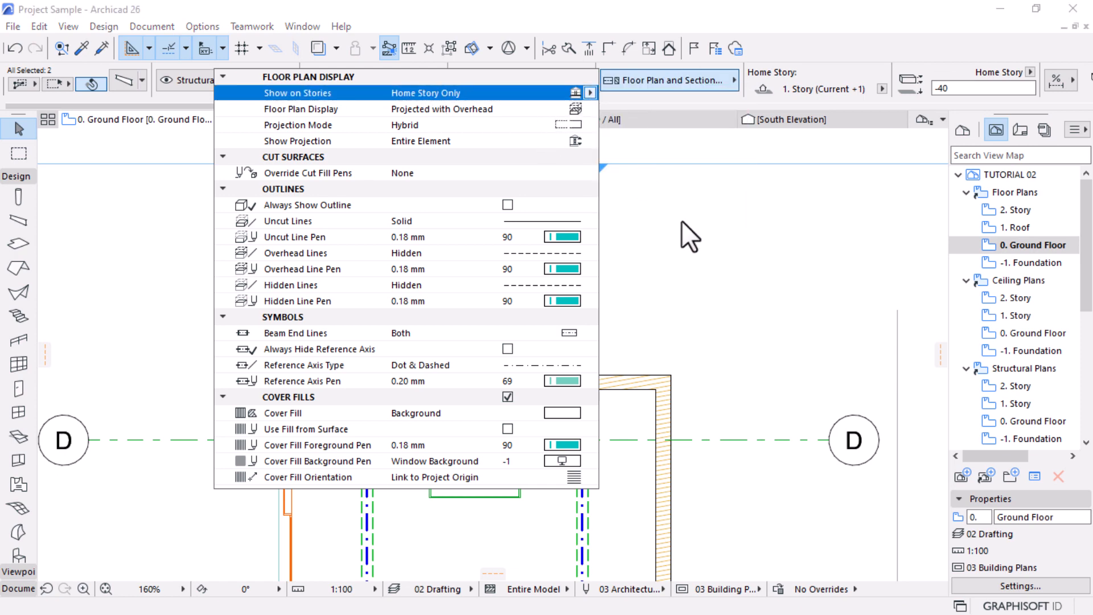
click(630, 264)
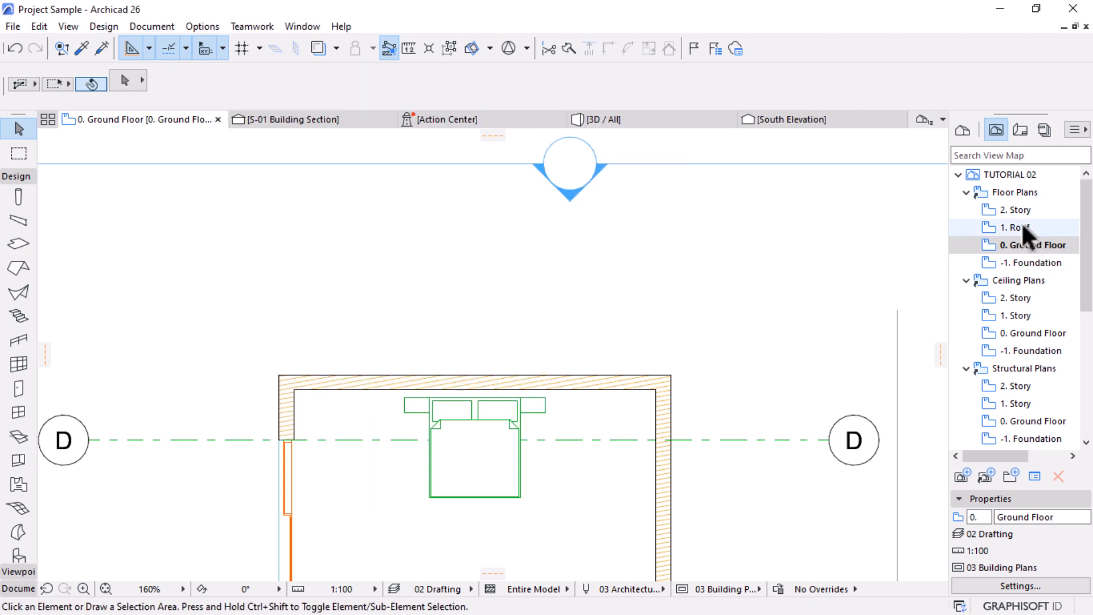
On the 1. Roof floor plan, extend both roof beams past the slab edge near grid D using Adjust with a drawn line
double_click(1019, 227)
scroll(788, 256, down, 5)
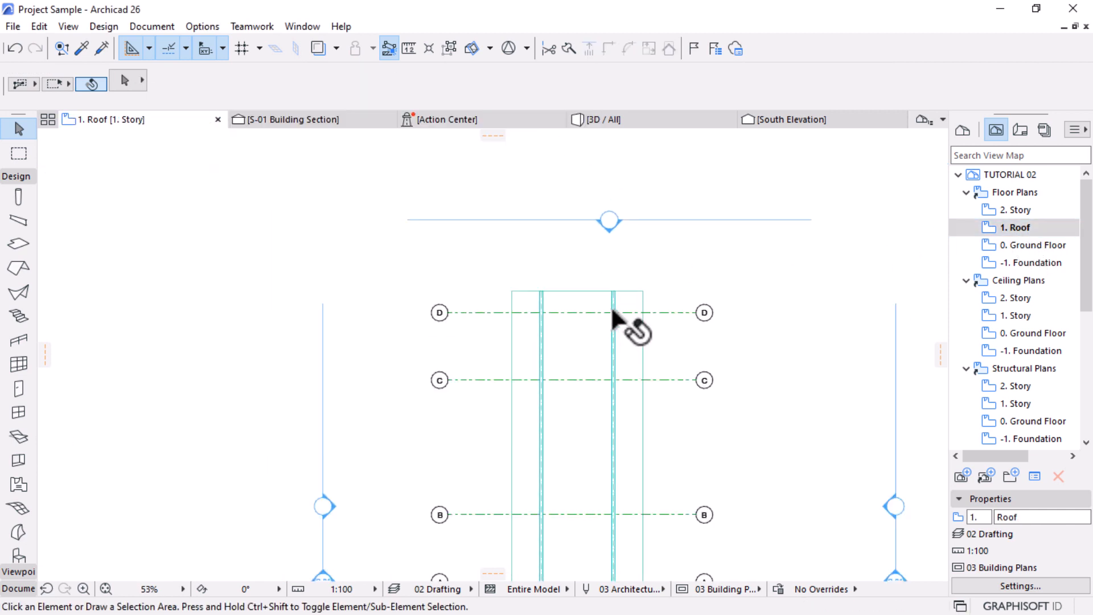
click(612, 310)
scroll(530, 300, up, 3)
shift+click(550, 288)
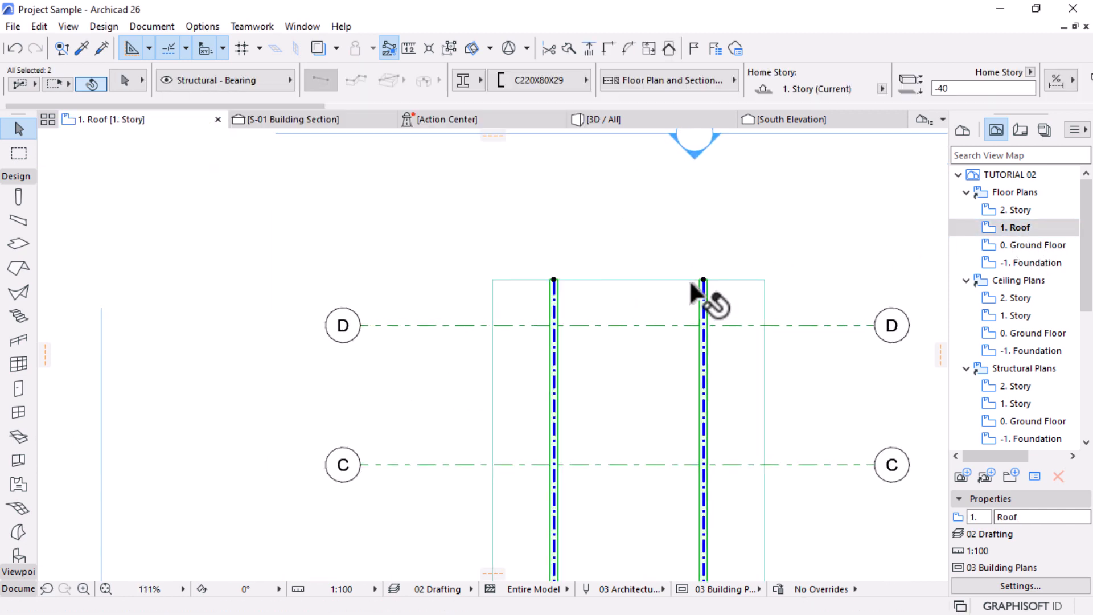
click(704, 279)
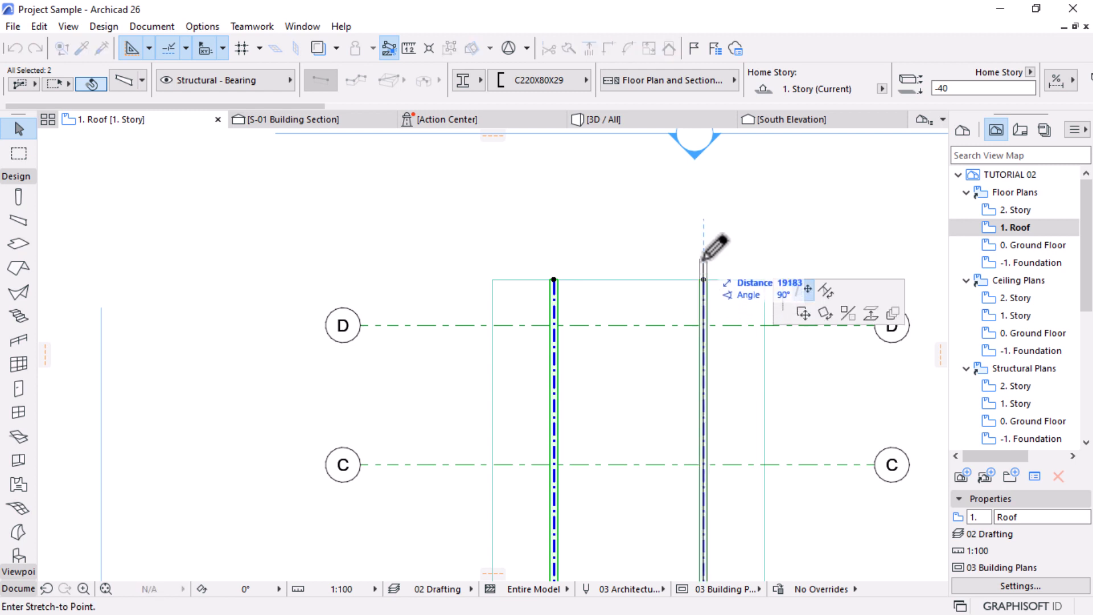
key(Escape)
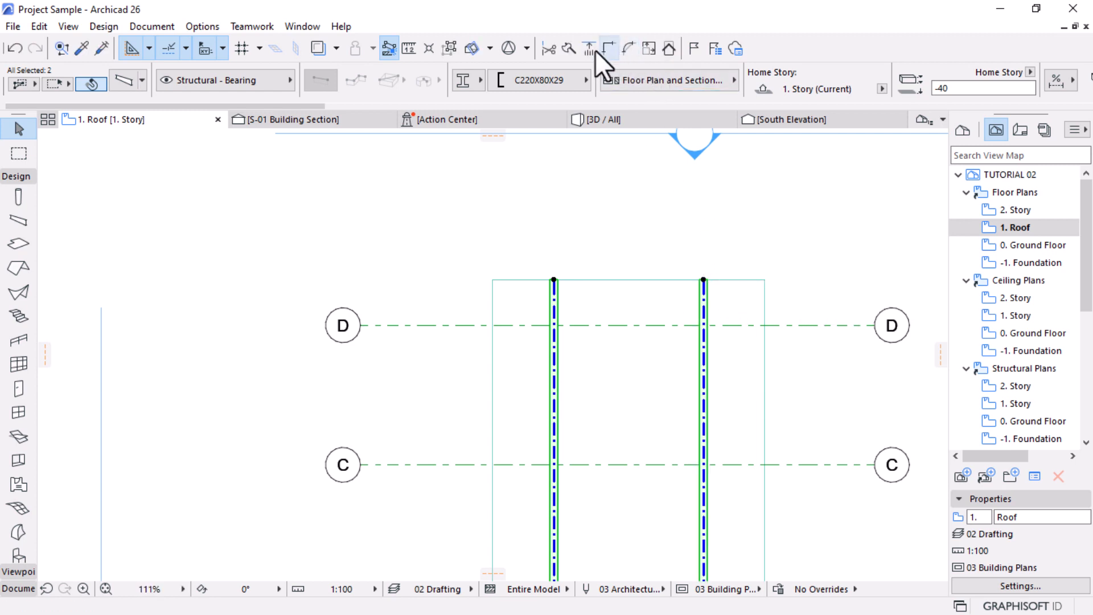
click(590, 49)
click(712, 259)
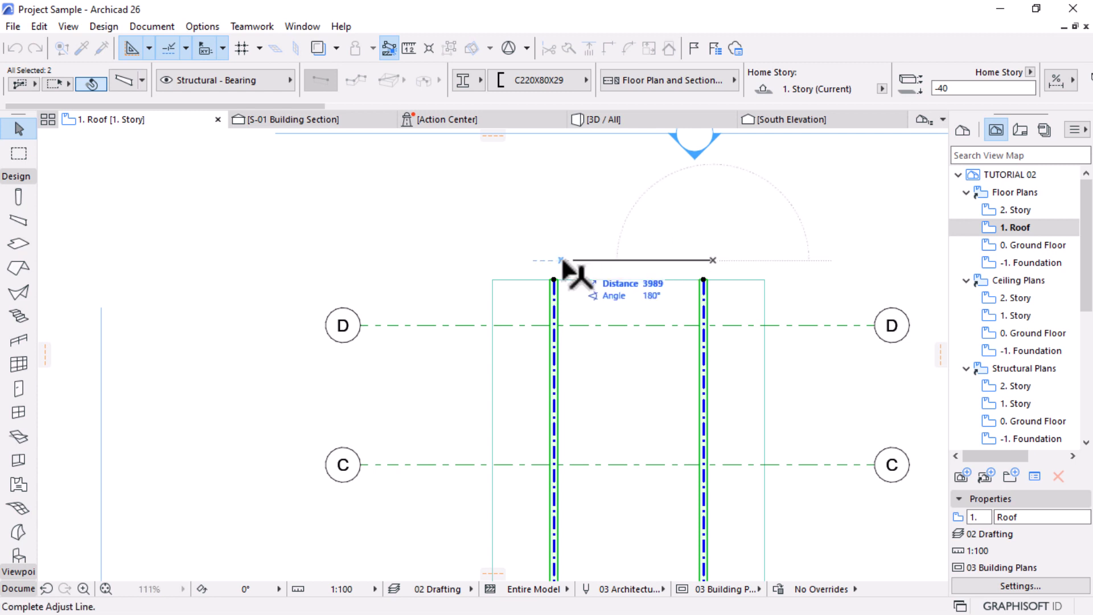
click(529, 260)
Extend both roof beams slightly past the slab edge near grid A with Adjust, and check the overhangs in 3D
scroll(551, 219, down, 3)
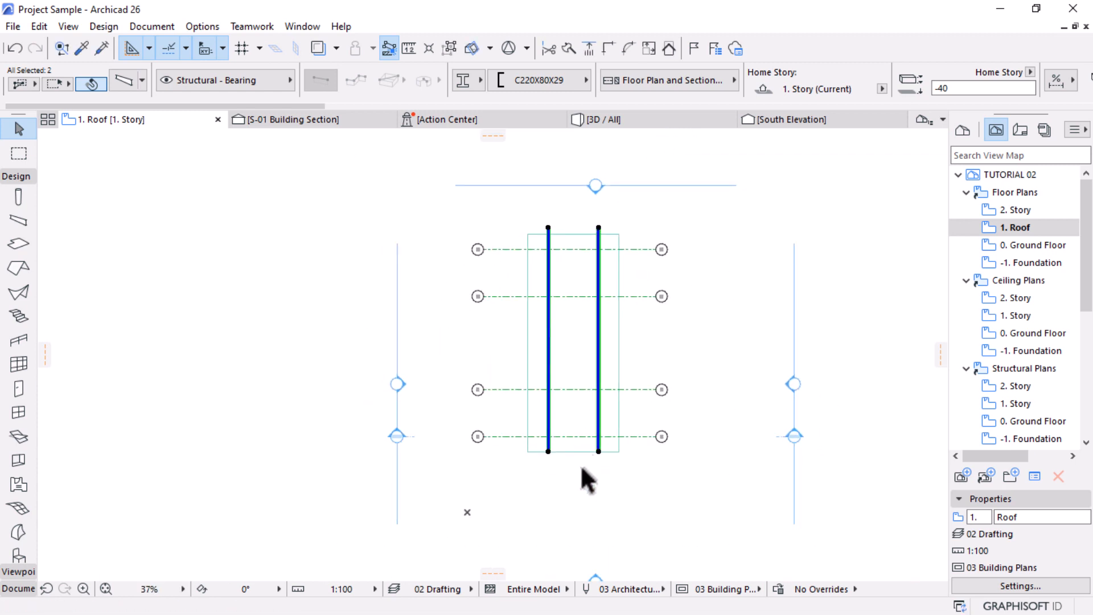
scroll(585, 473, up, 3)
click(591, 49)
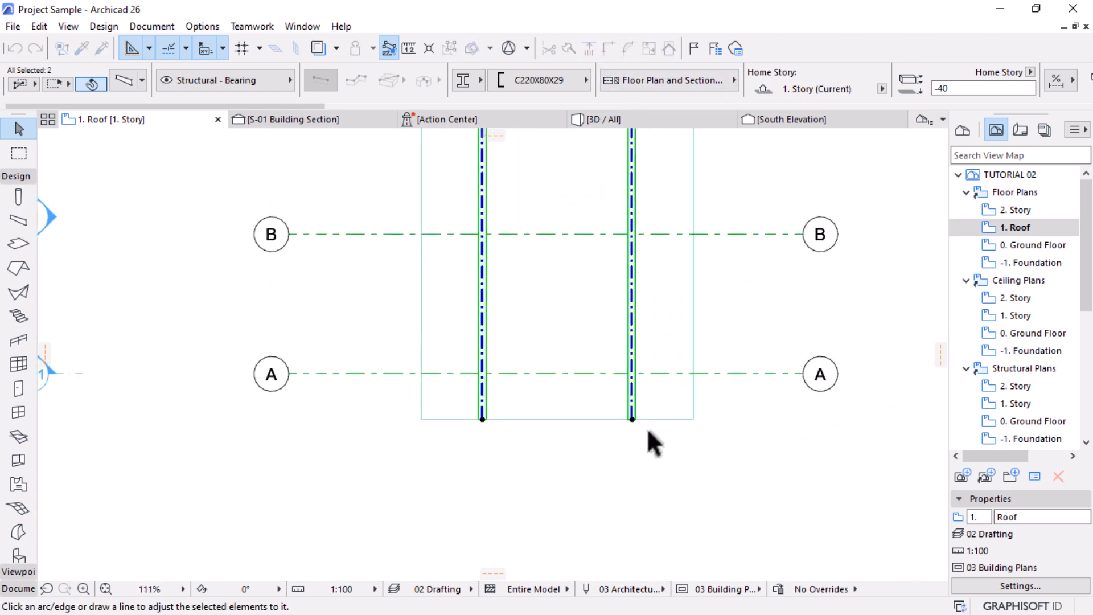
click(640, 431)
click(449, 431)
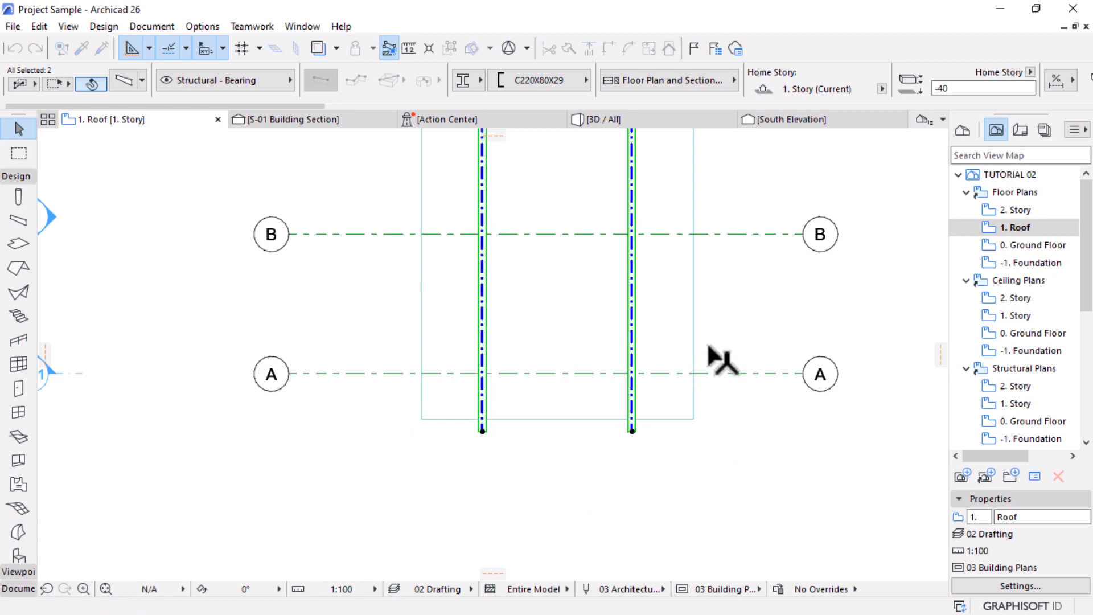
click(684, 119)
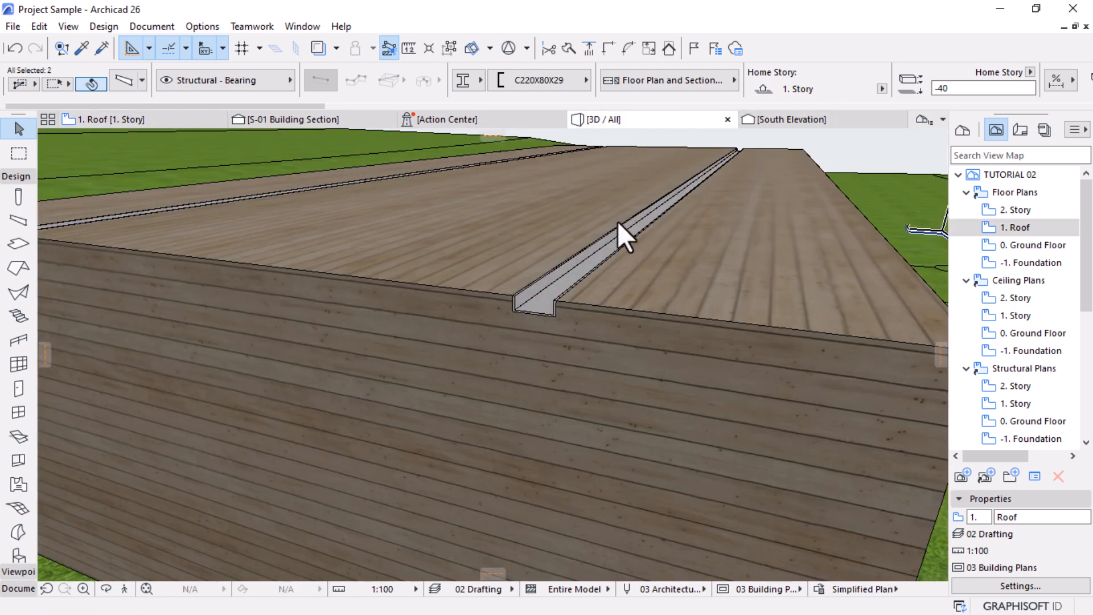
key(Escape)
scroll(554, 225, down, 5)
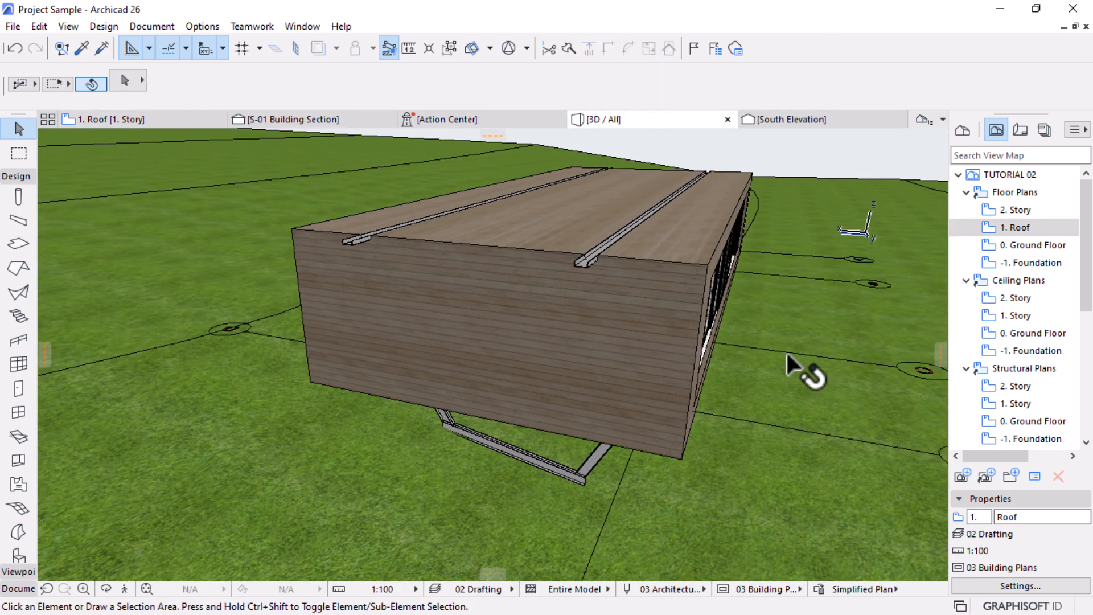
shift+middle_drag(787, 354, 728, 374)
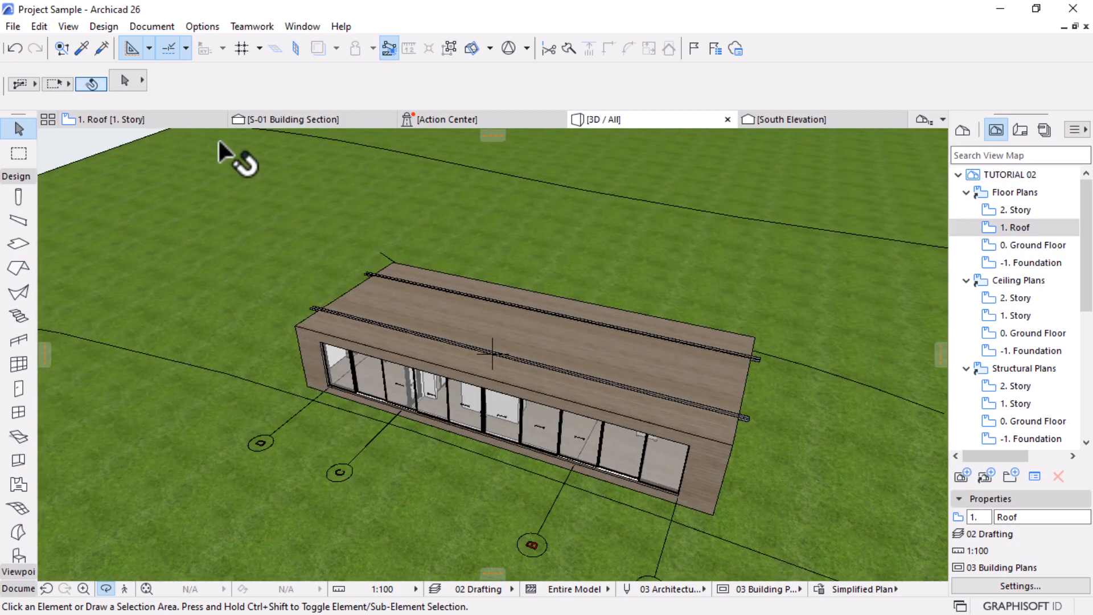
On the roof plan, shorten both beams' overhang beyond grid D by adjusting them to a line closer to the slab edge
click(165, 118)
key(ctrl+a)
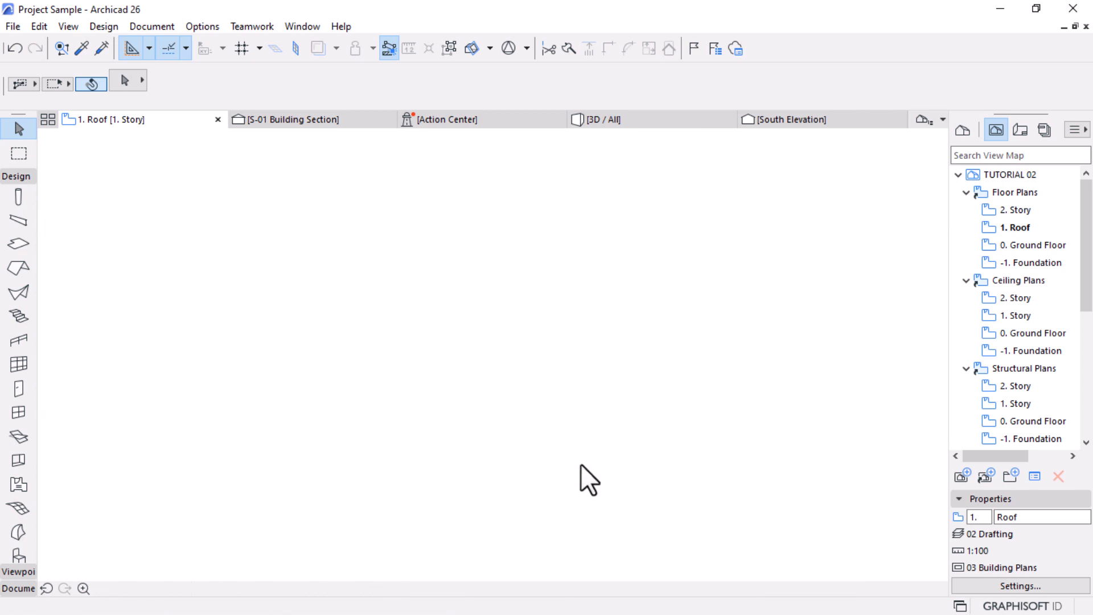
scroll(610, 461, down, 5)
scroll(695, 316, up, 8)
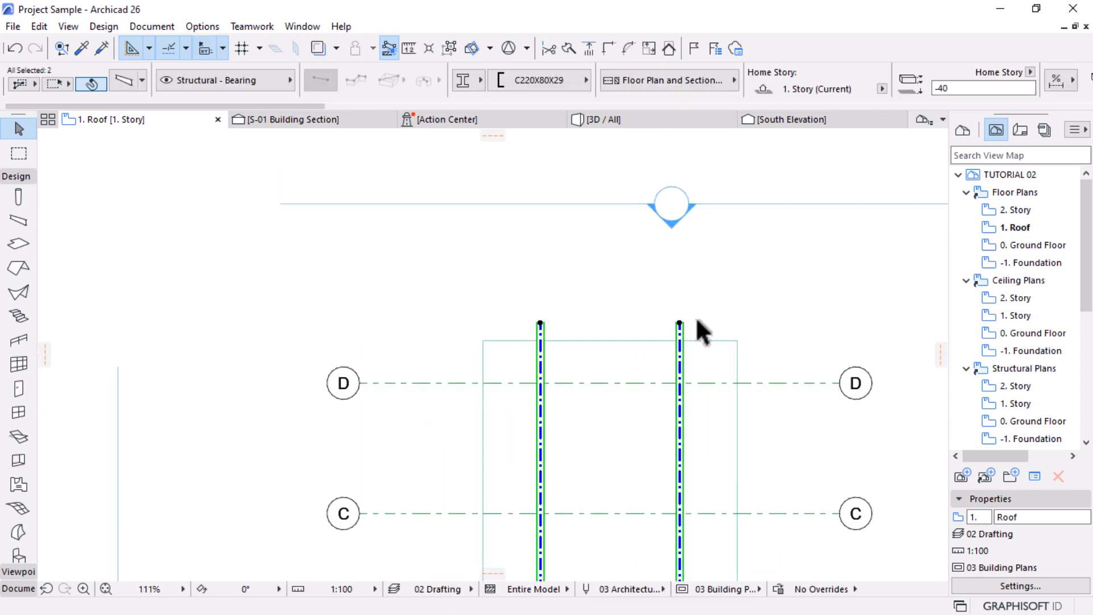
click(589, 49)
click(757, 342)
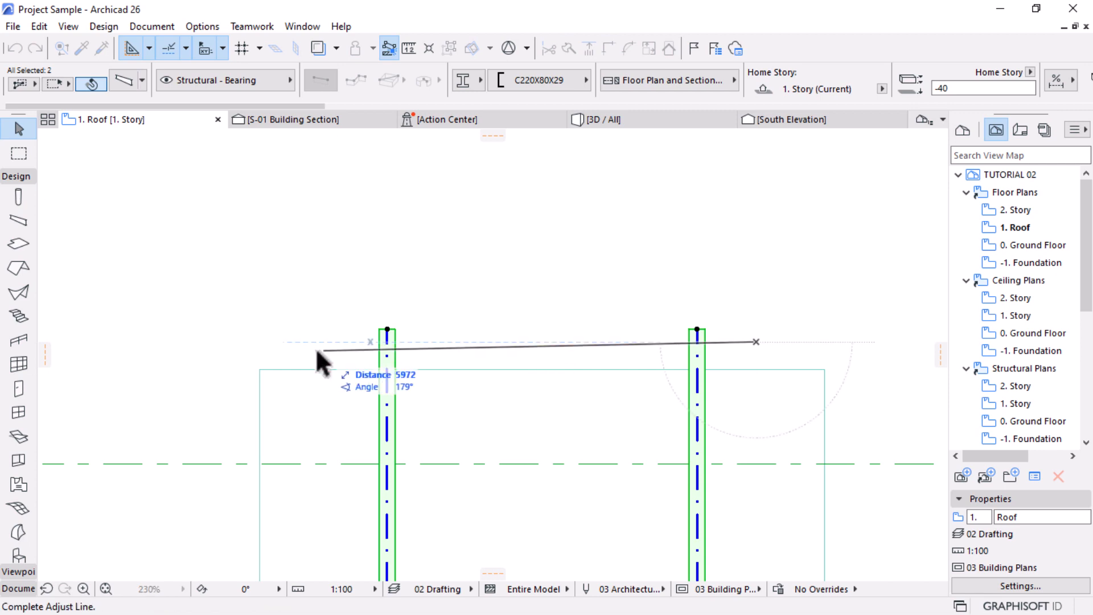
click(260, 344)
scroll(542, 234, down, 1)
scroll(542, 234, down, 4)
Inspect the roof slab and the overhanging beam ends in 3D from both ends of the building
click(631, 120)
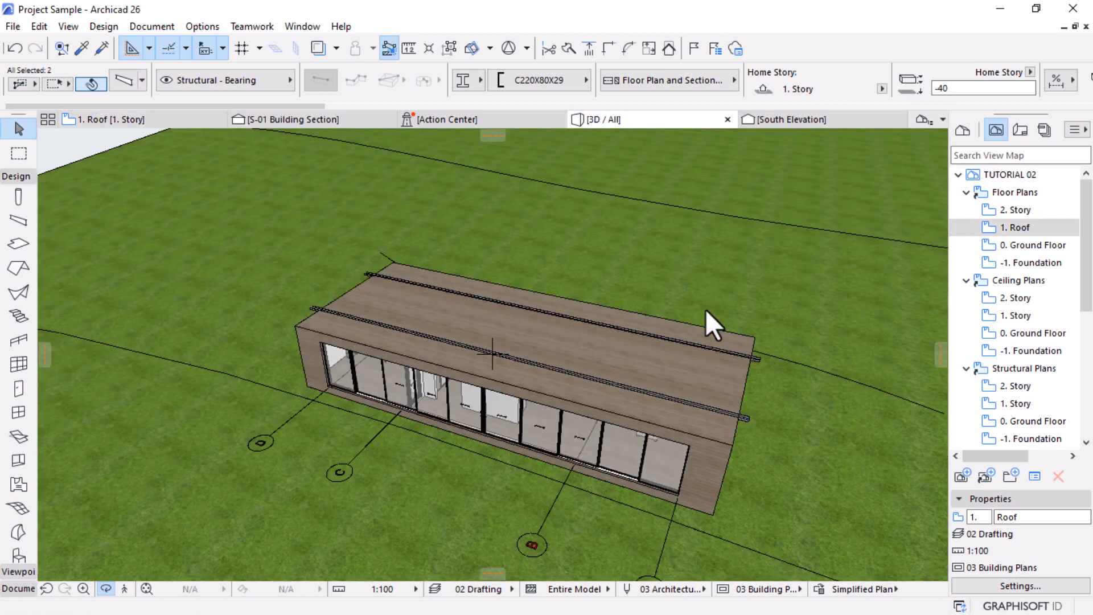
key(Escape)
scroll(703, 312, down, 2)
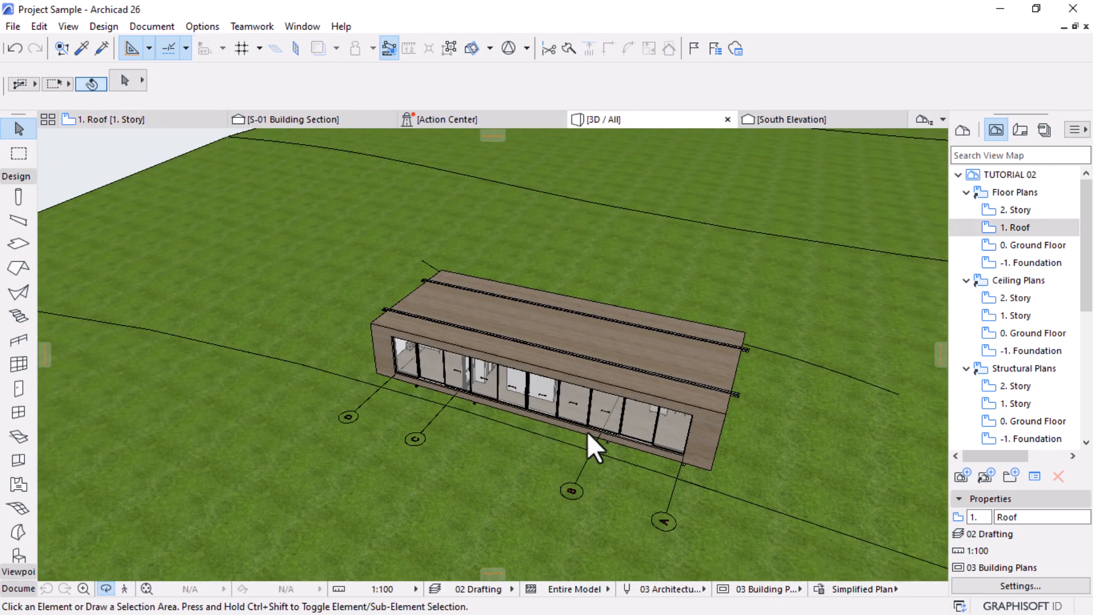
shift+middle_drag(586, 432, 379, 384)
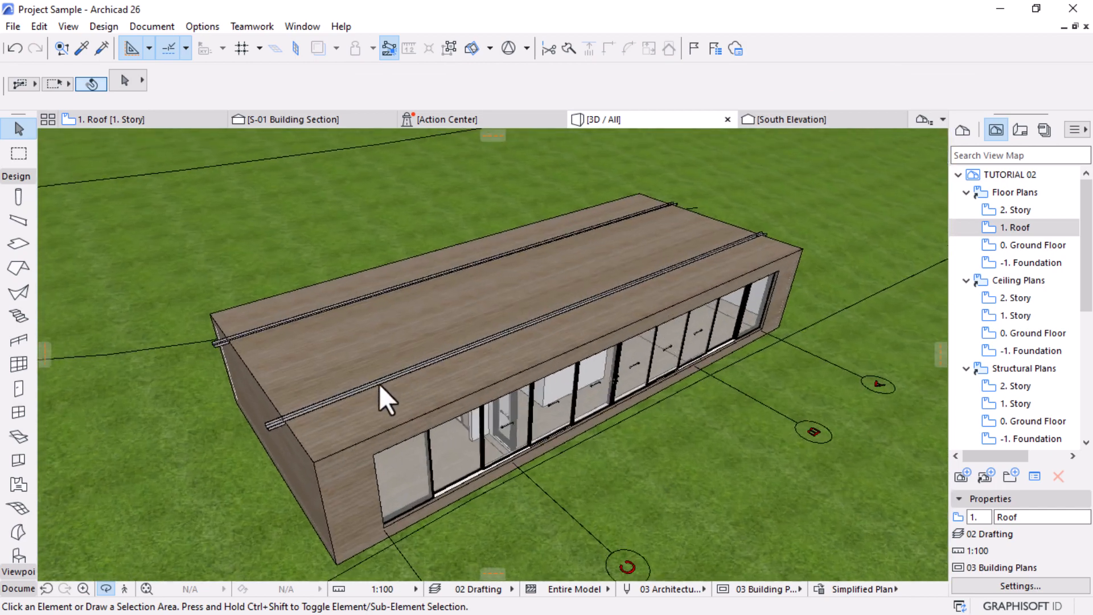
click(386, 332)
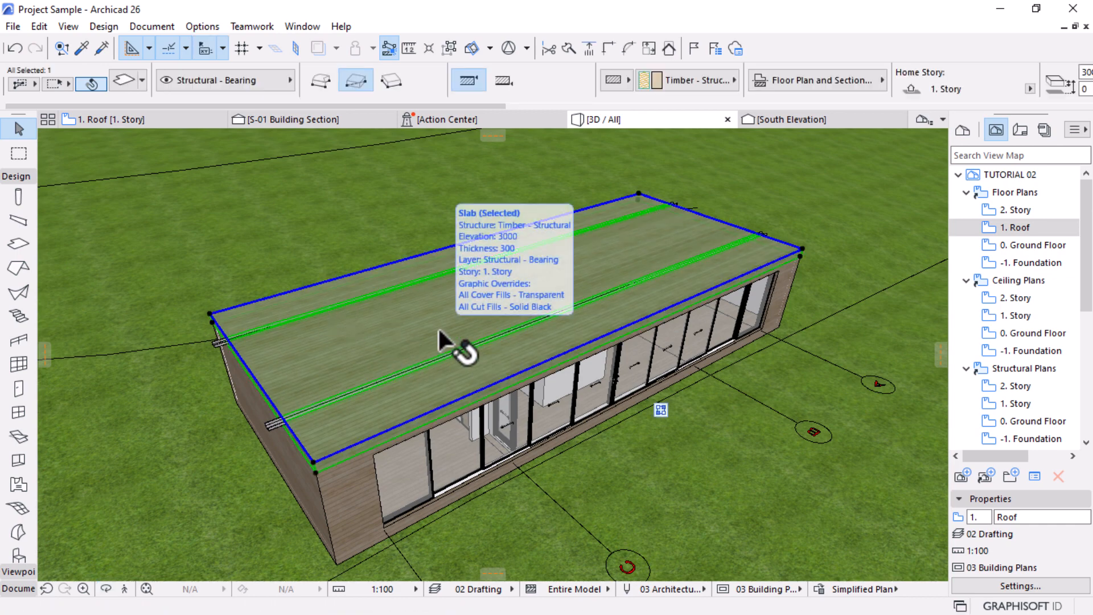
scroll(438, 329, up, 3)
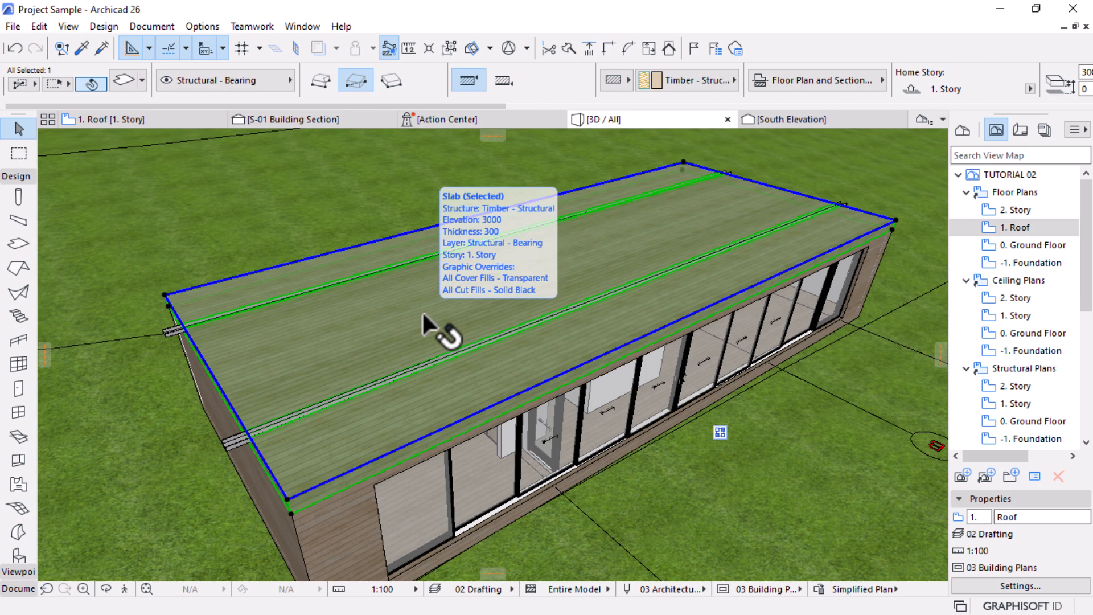
scroll(435, 325, down, 5)
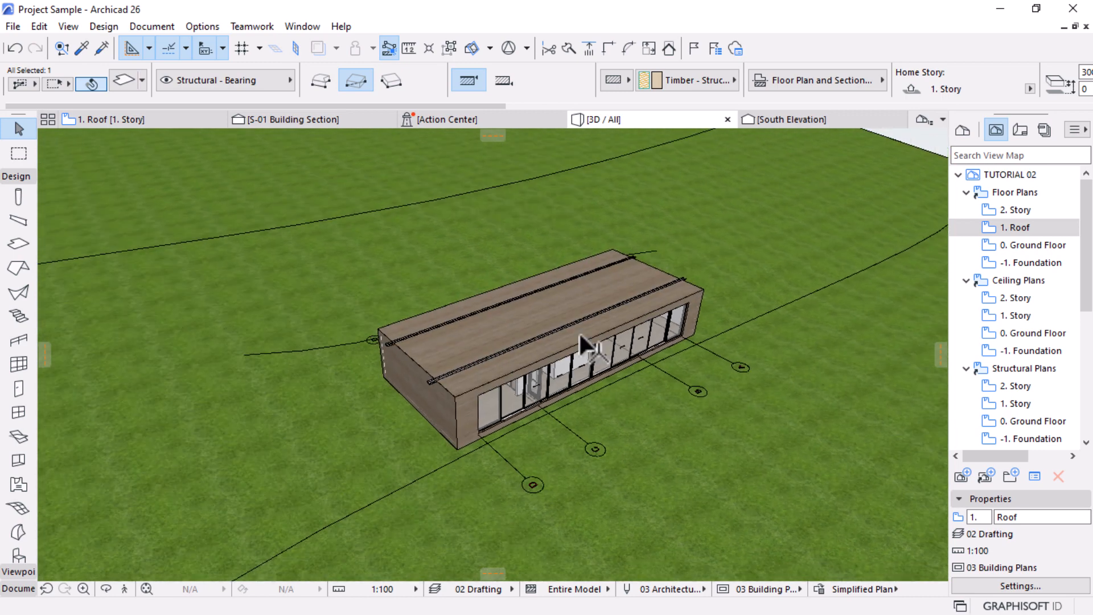
Open the 0. Ground Floor plan and examine how its walls, furniture and grid lines are displayed
double_click(1008, 245)
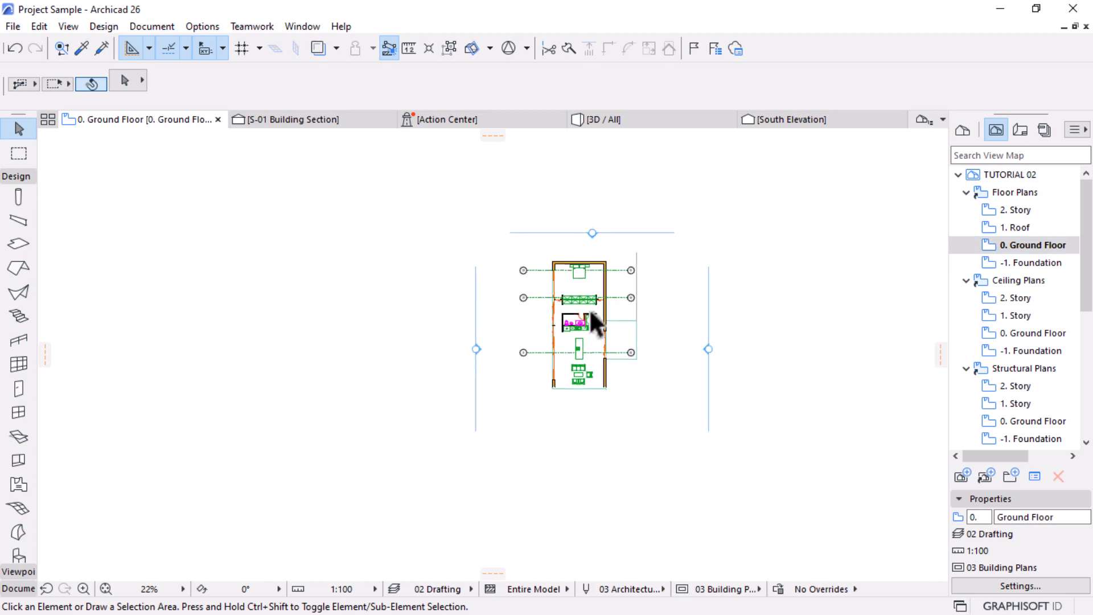
scroll(590, 310, up, 5)
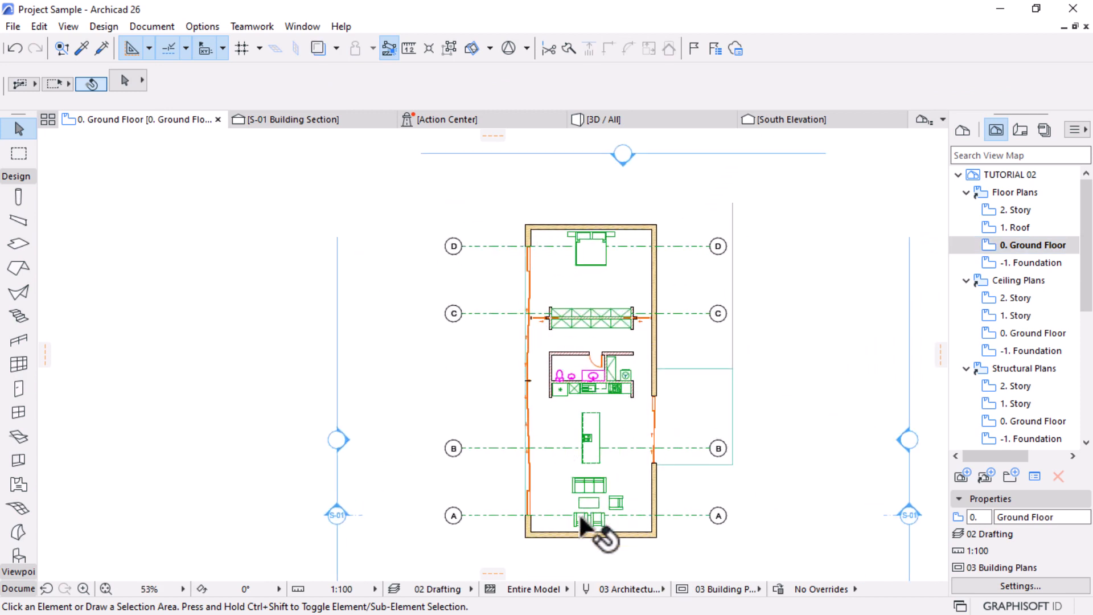
scroll(581, 519, up, 2)
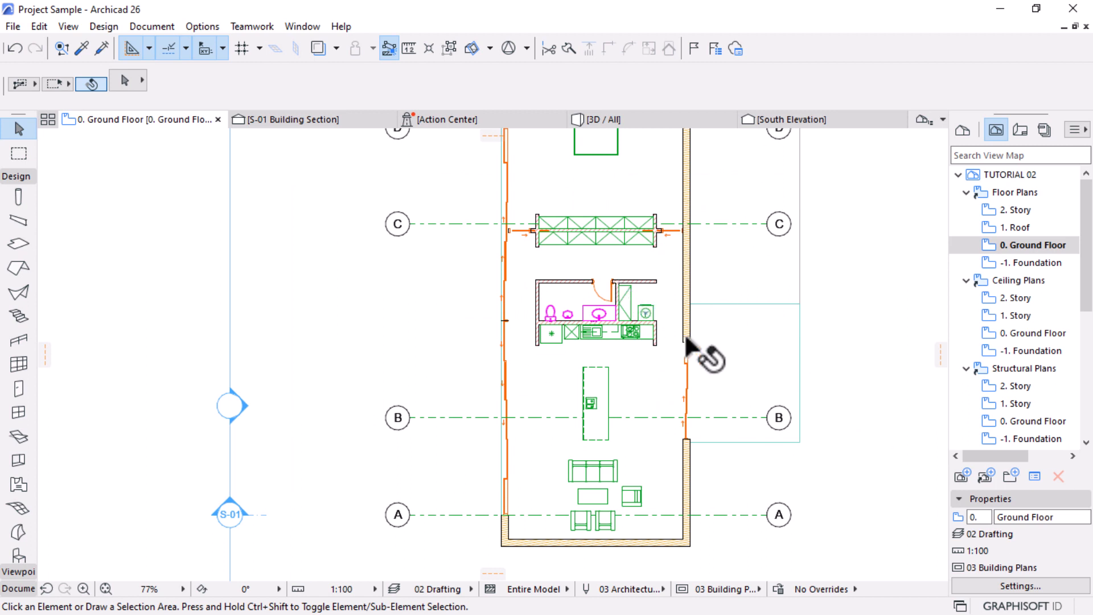
click(627, 282)
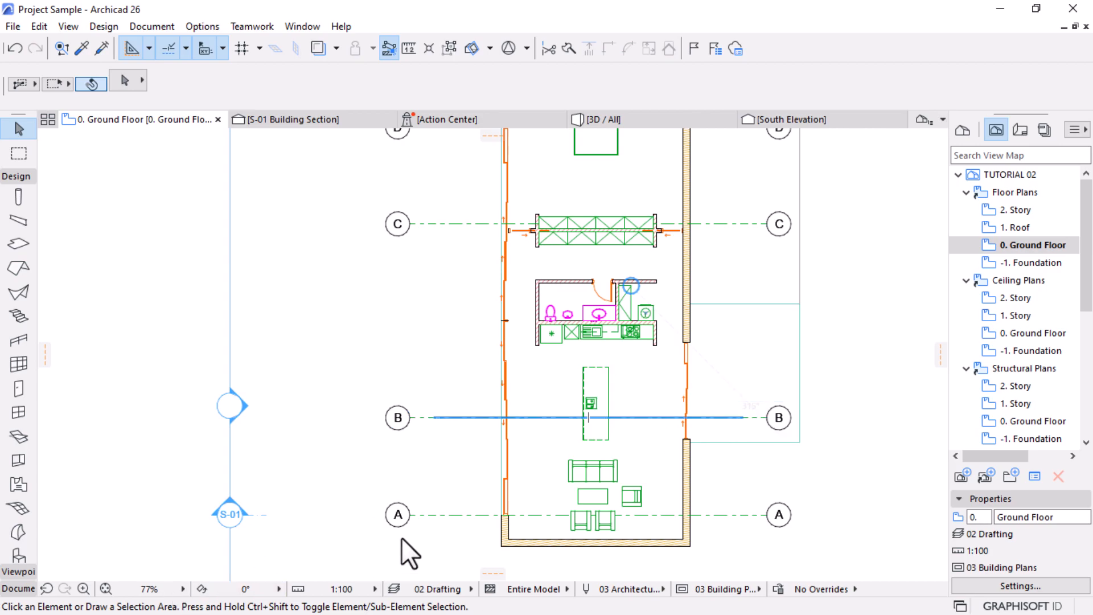
scroll(342, 469, down, 2)
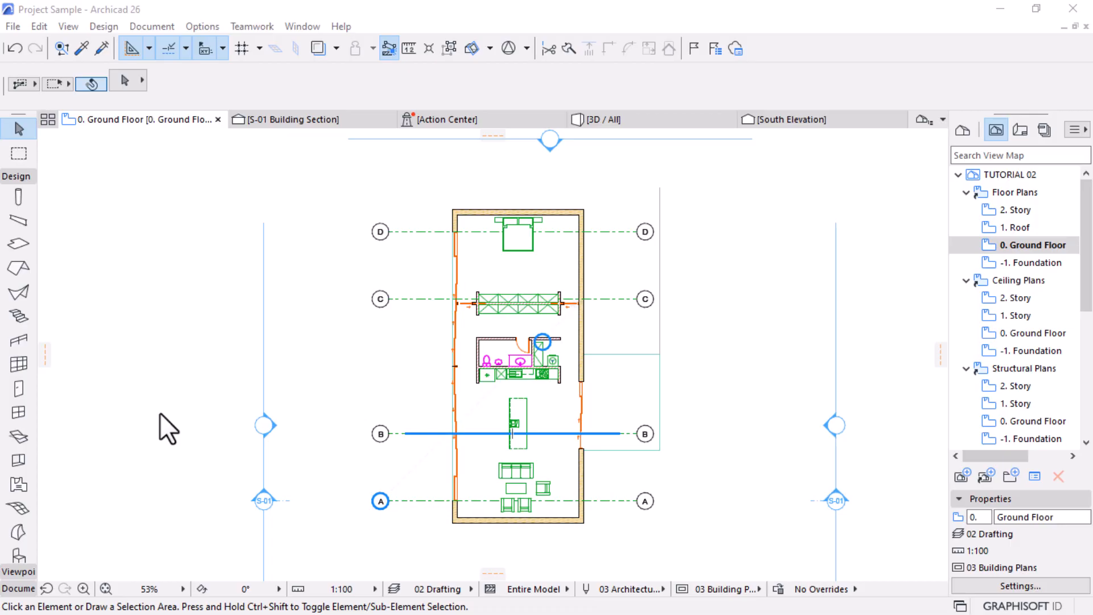
Start importing graphic override combinations and browse to the v26 Up folder inside Floor Plan Graphics Pack on the Desktop
click(778, 590)
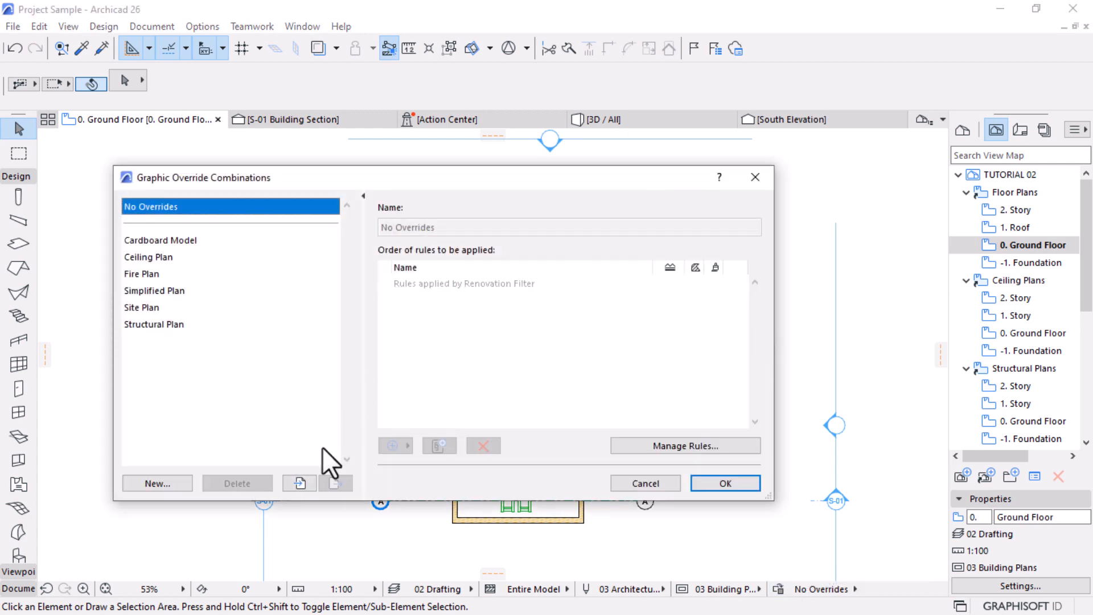
click(301, 483)
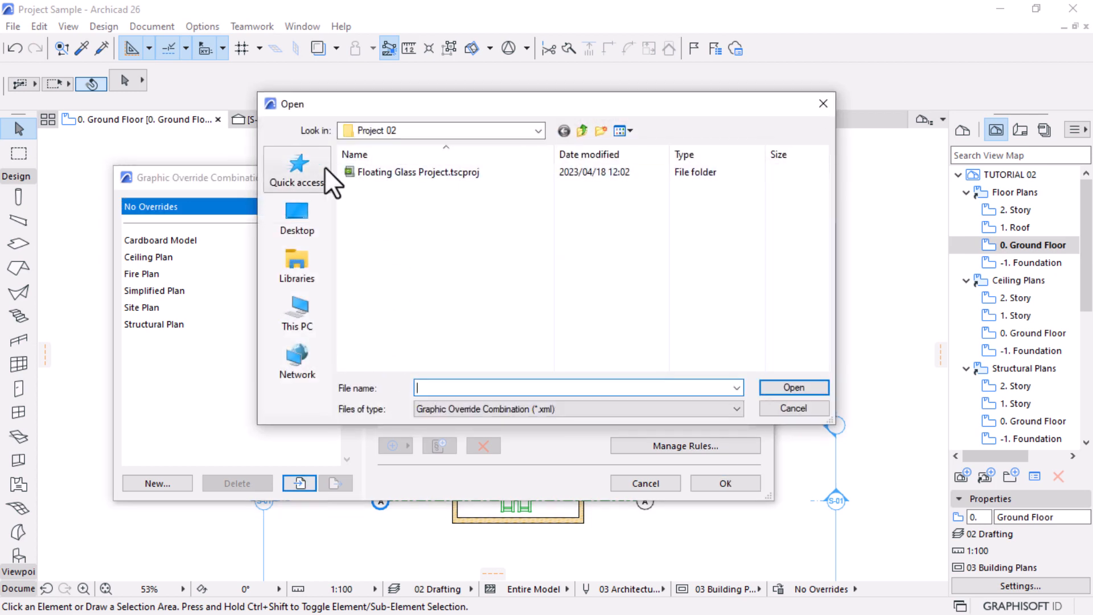
click(297, 218)
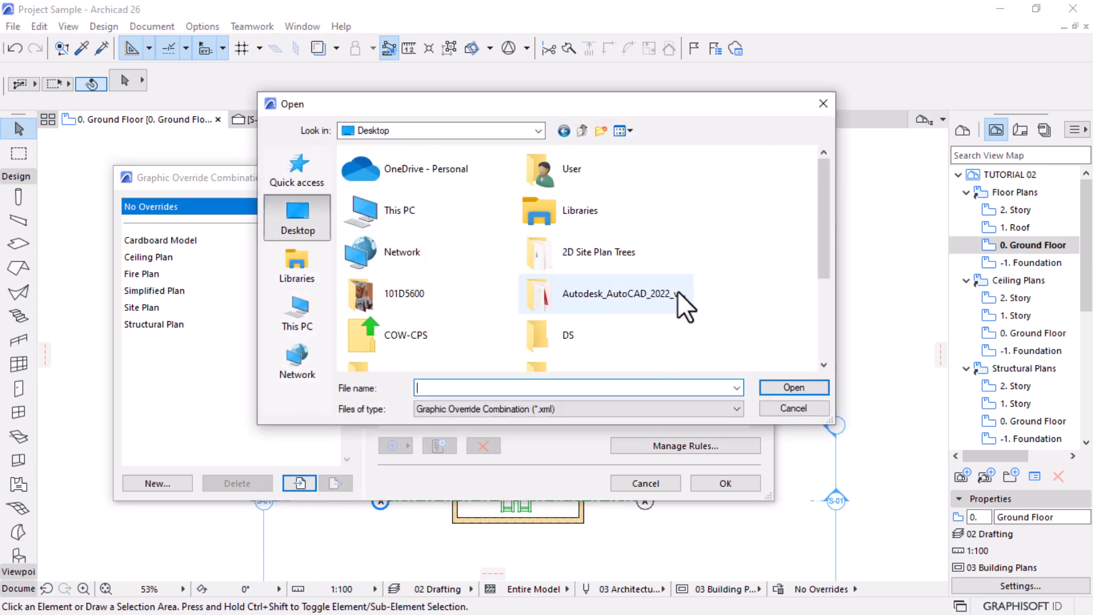
scroll(686, 307, down, 2)
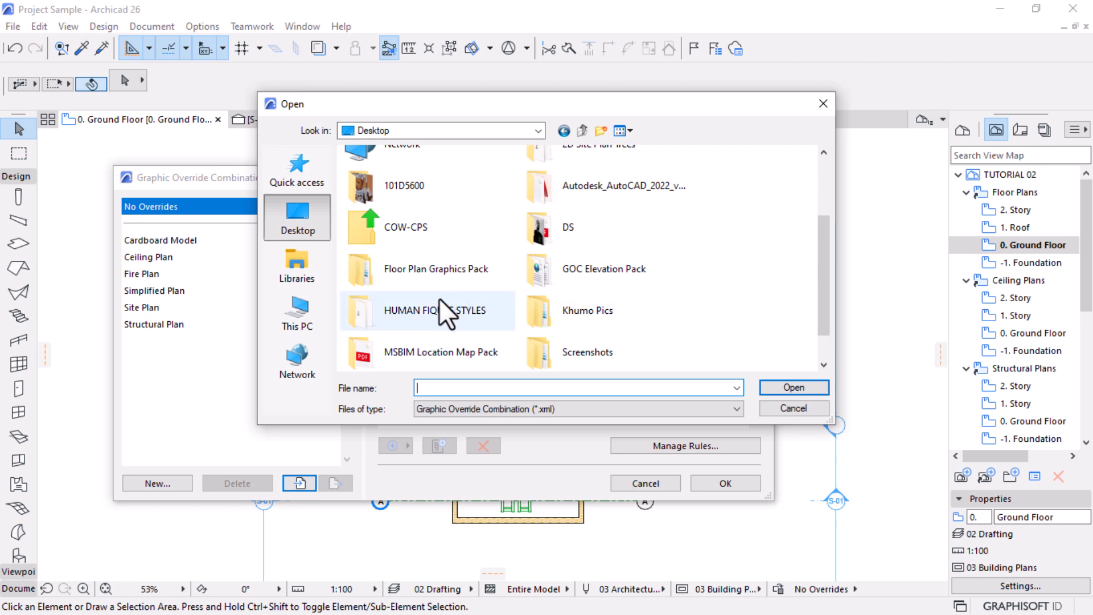
double_click(422, 272)
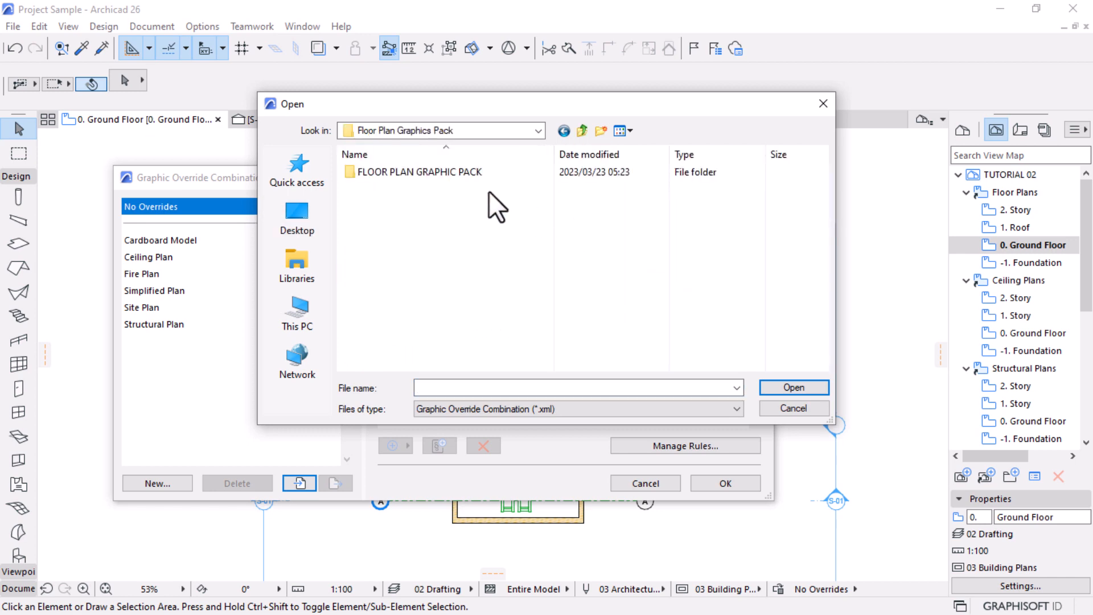
double_click(415, 173)
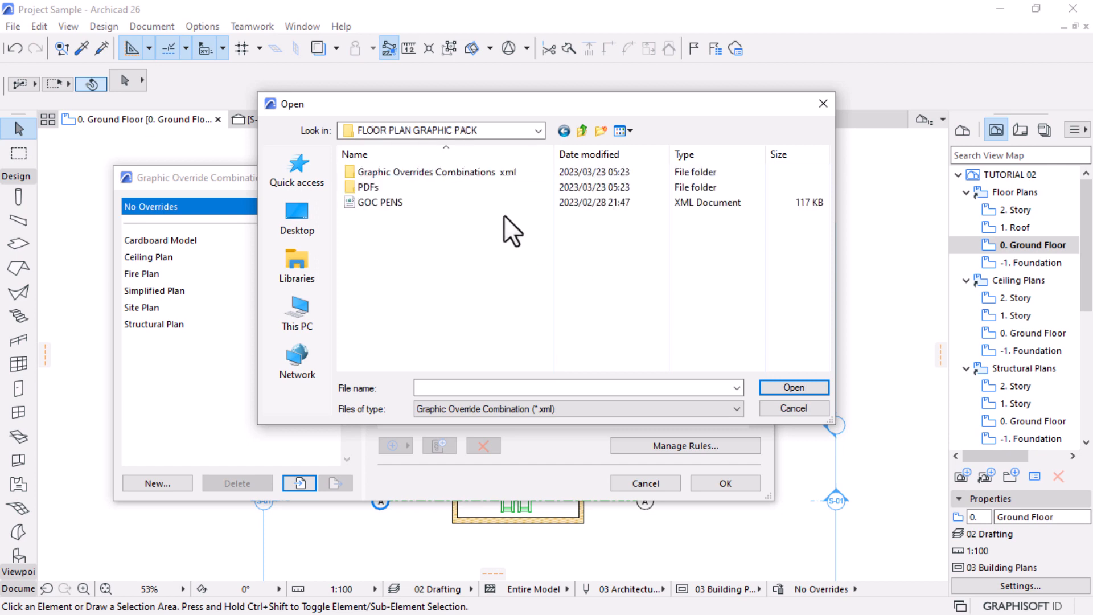
double_click(389, 173)
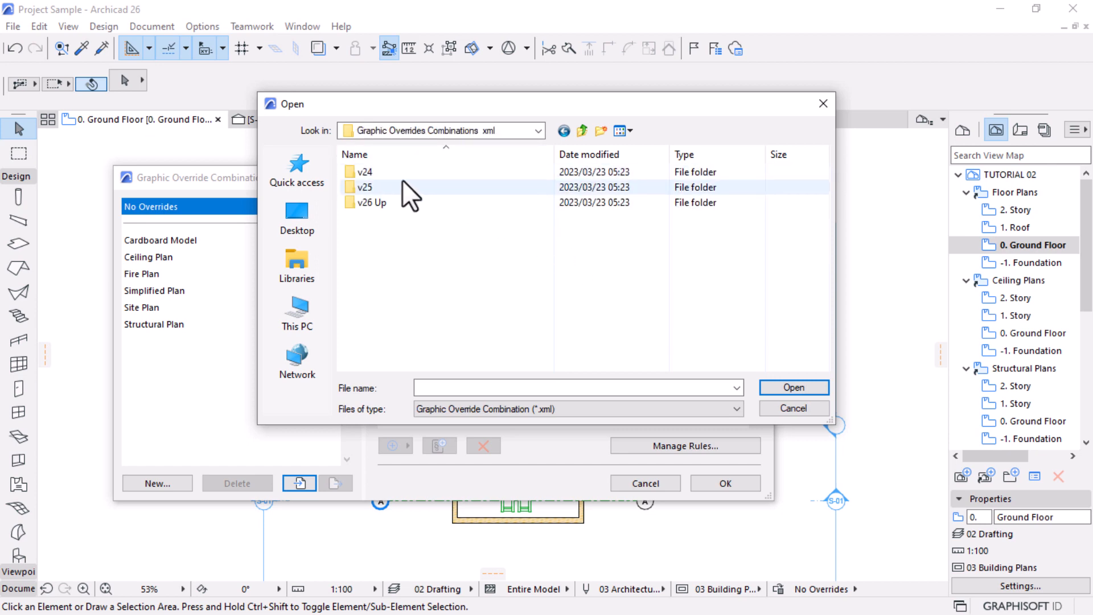
double_click(358, 201)
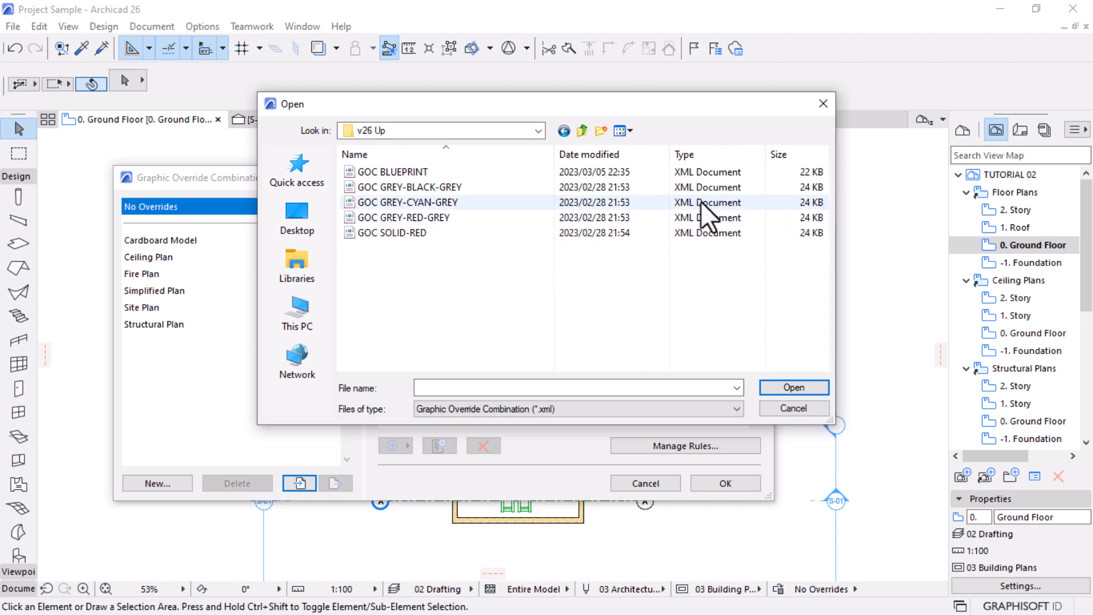
Import the GOC GREY-BLACK-GREY graphic override combination from the v26 Up folder and apply it to the Ground Floor plan
click(373, 177)
click(373, 233)
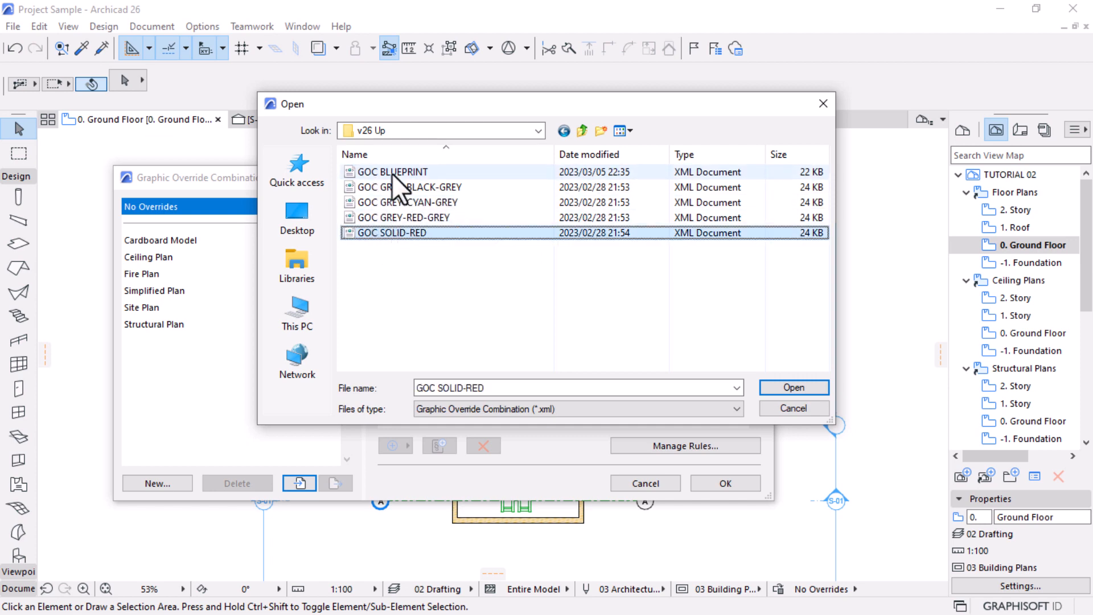
shift+click(392, 173)
shift+click(399, 188)
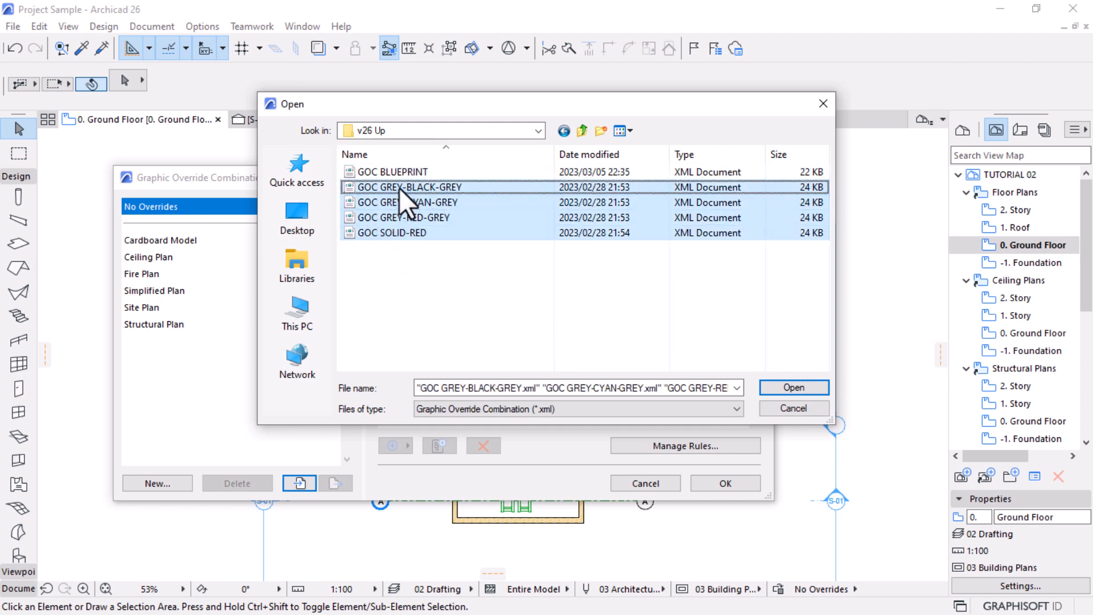
click(396, 204)
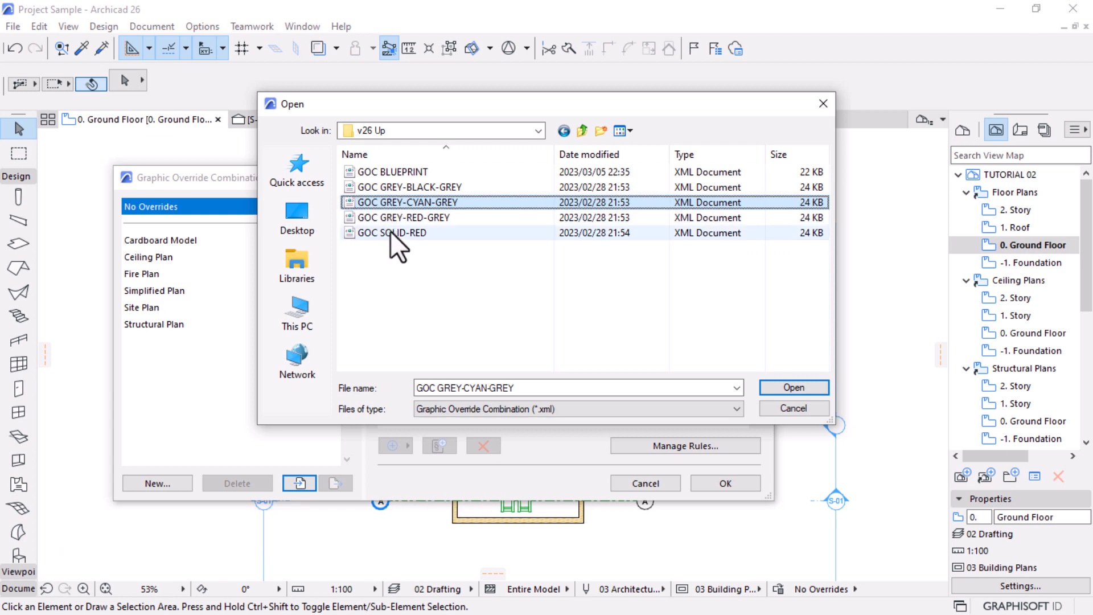
click(411, 187)
click(786, 390)
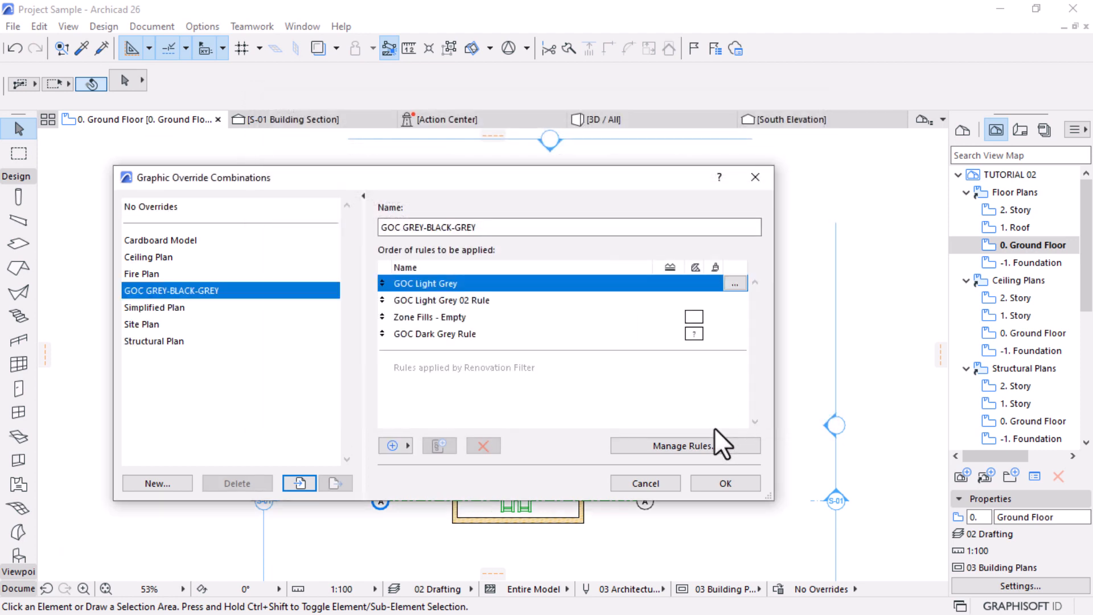
click(713, 481)
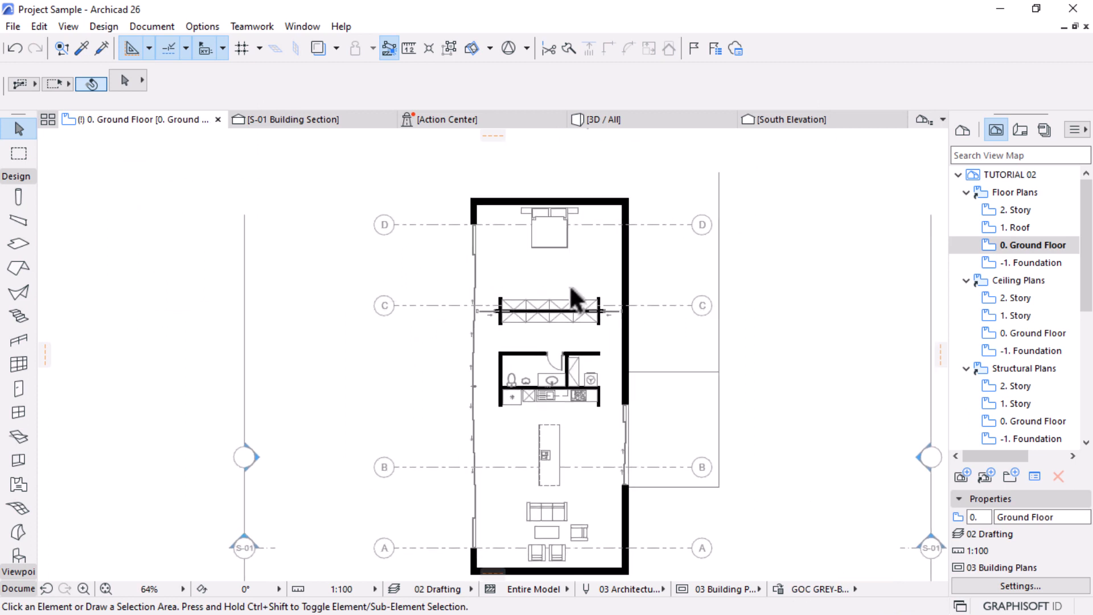
Delete the loose vertical drafting line that extends from the terrace outline past grids C and D
scroll(595, 259, up, 2)
click(745, 199)
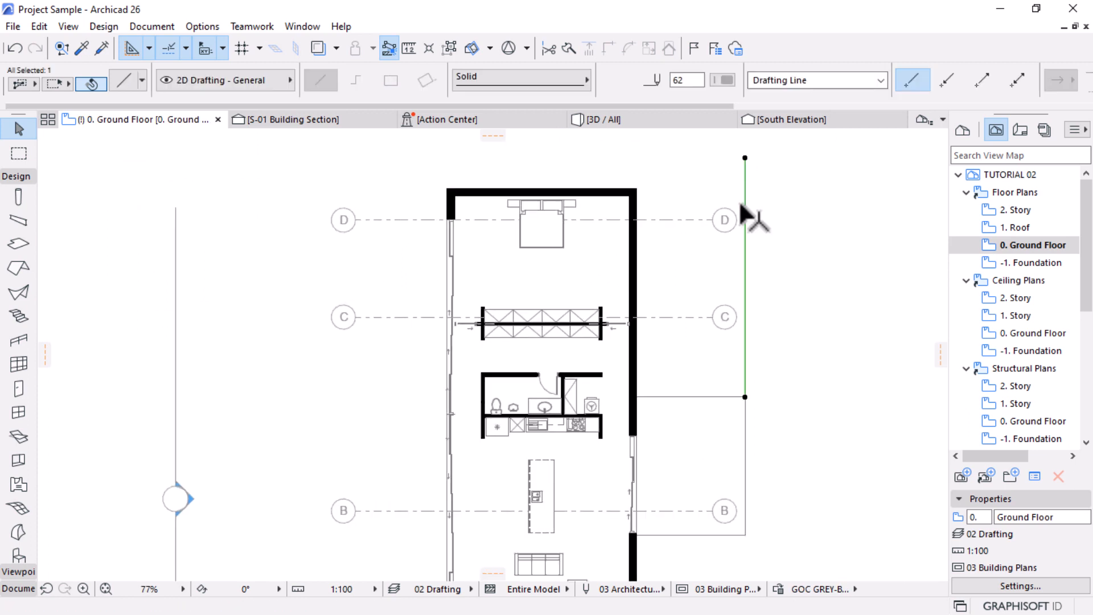
click(730, 209)
scroll(689, 245, down, 1)
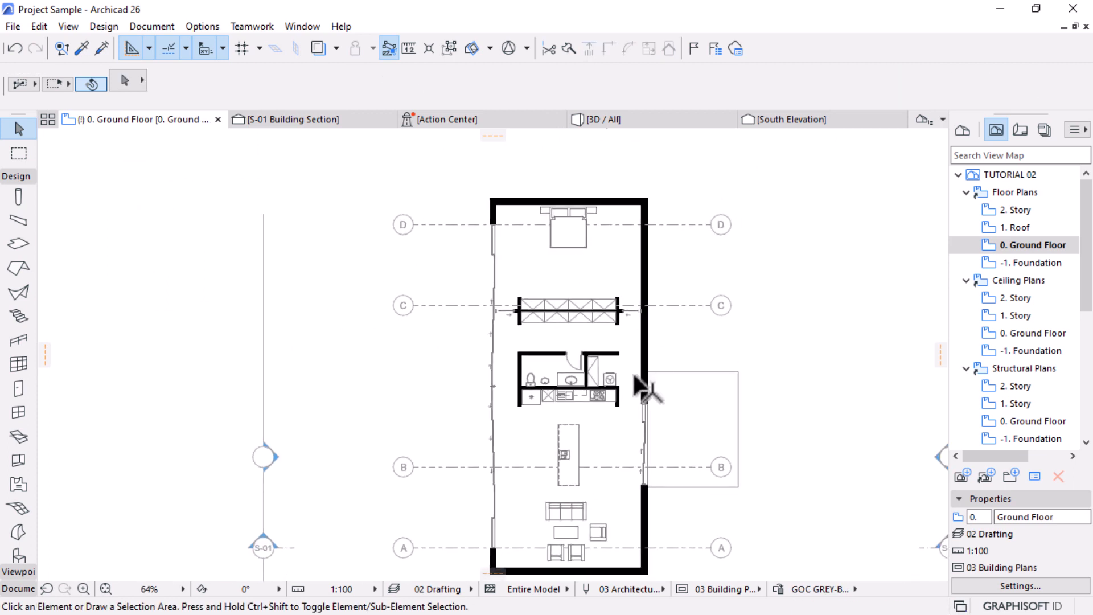
Examine how the walls, furniture and long-side sliding doors look on the Ground Floor plan with the override applied
scroll(632, 375, down, 2)
scroll(655, 285, down, 1)
scroll(589, 454, up, 1)
scroll(621, 248, up, 3)
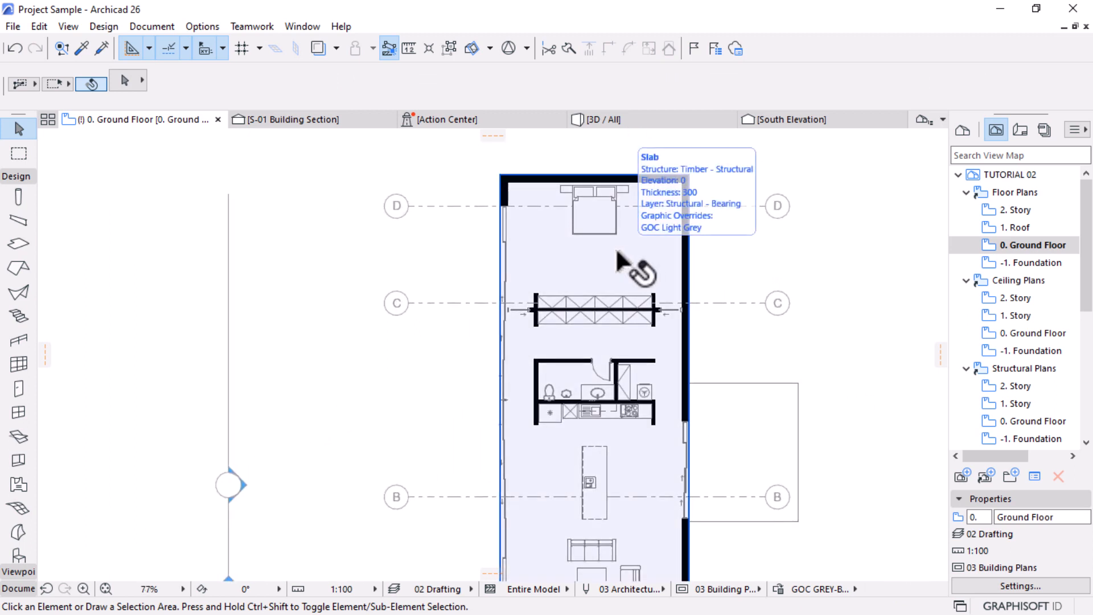
scroll(620, 252, up, 3)
scroll(421, 253, up, 2)
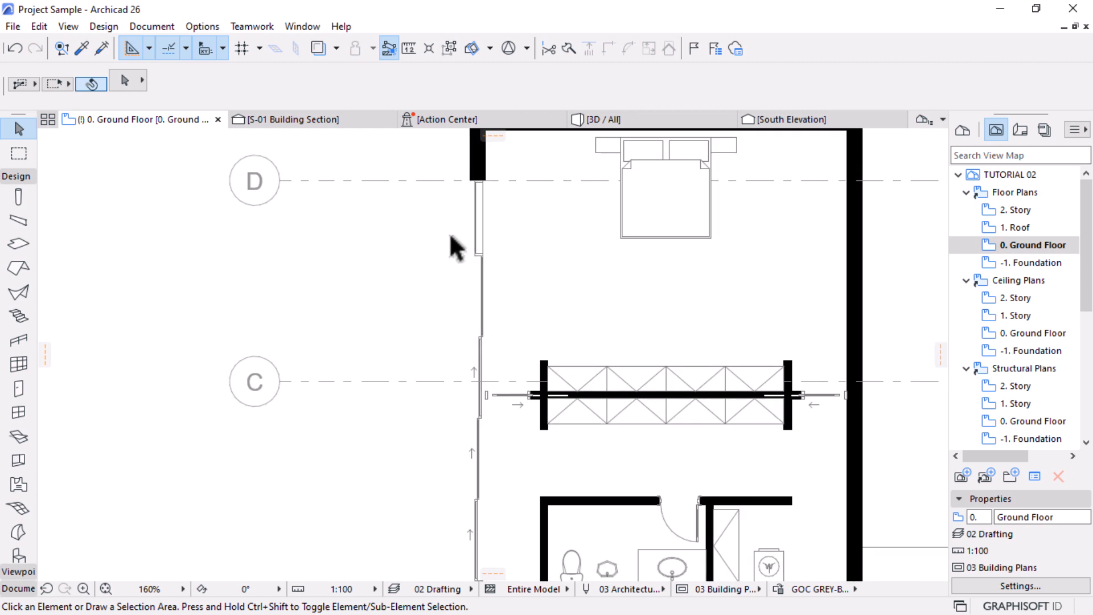
scroll(455, 246, up, 4)
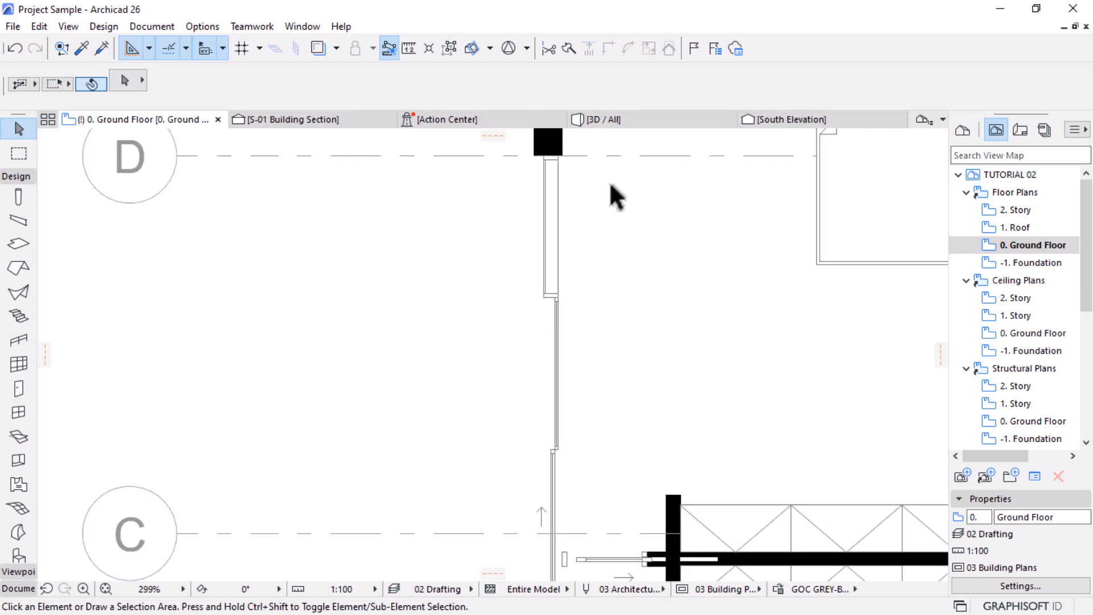
scroll(519, 302, down, 8)
scroll(587, 471, up, 6)
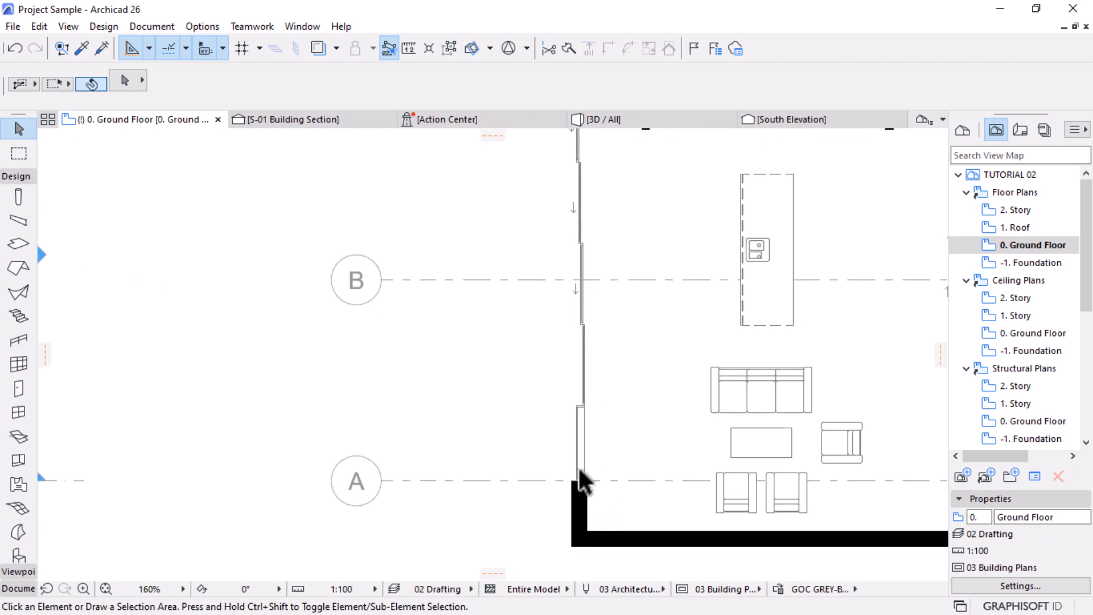
scroll(580, 471, up, 12)
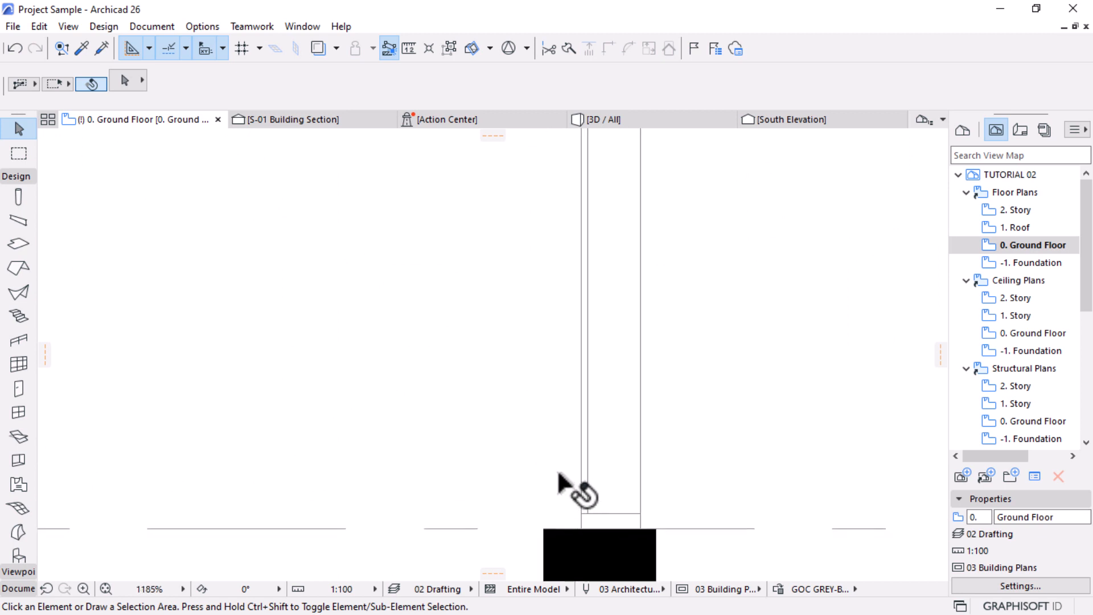
Turn off Use Fills in the Floor Plan and Section settings of both 8000 mm sliding doors along the long wall opposite the terrace
scroll(587, 456, down, 6)
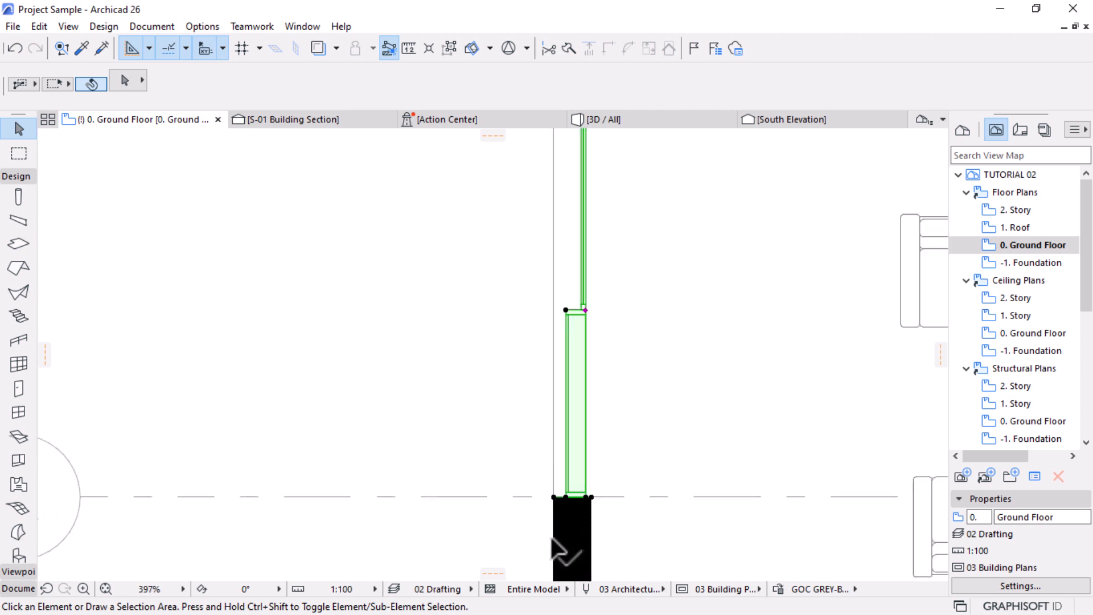
click(568, 515)
scroll(552, 529, down, 4)
scroll(573, 311, down, 3)
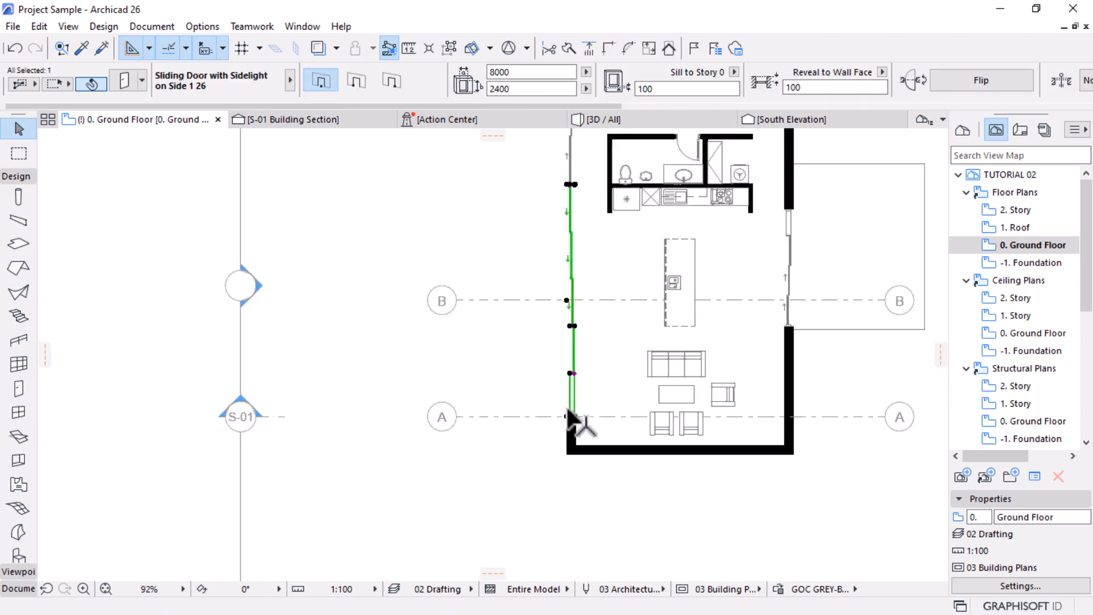
scroll(576, 421, down, 4)
scroll(582, 202, up, 3)
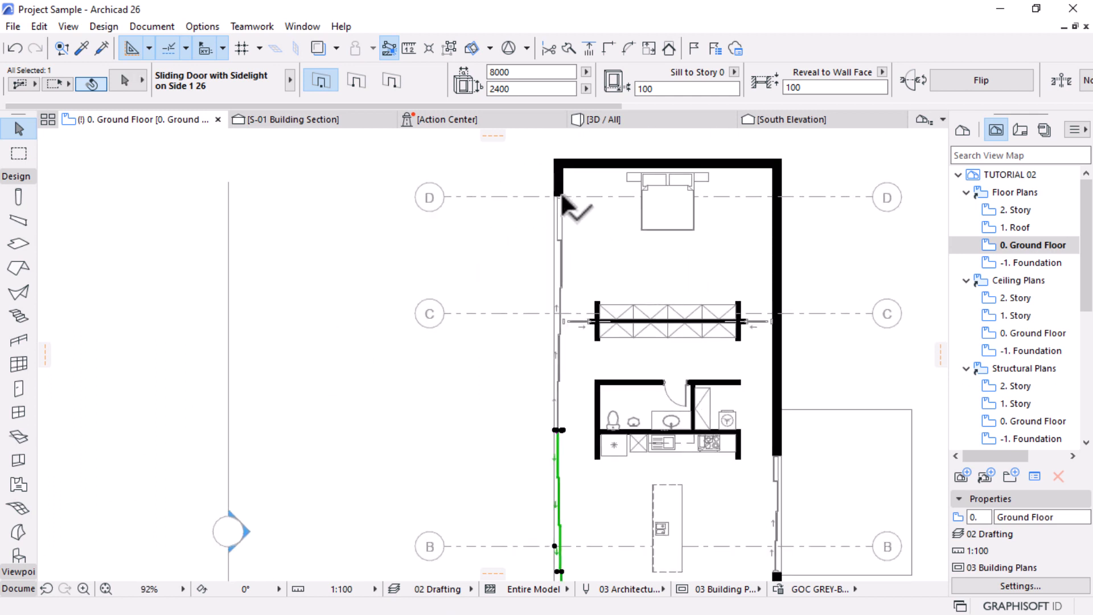
shift+click(564, 202)
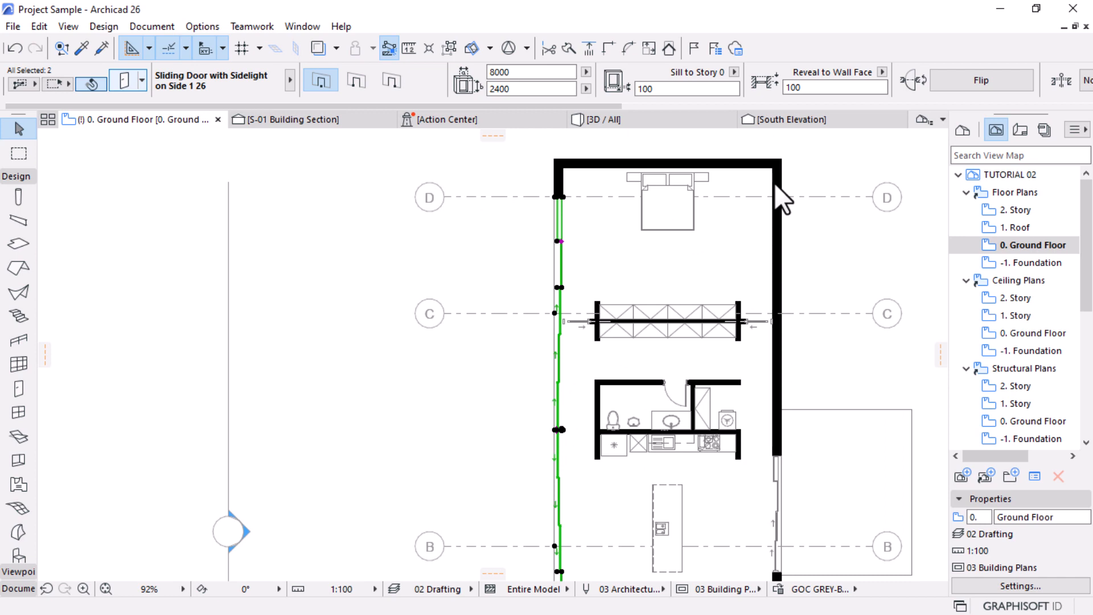
key(ctrl+t)
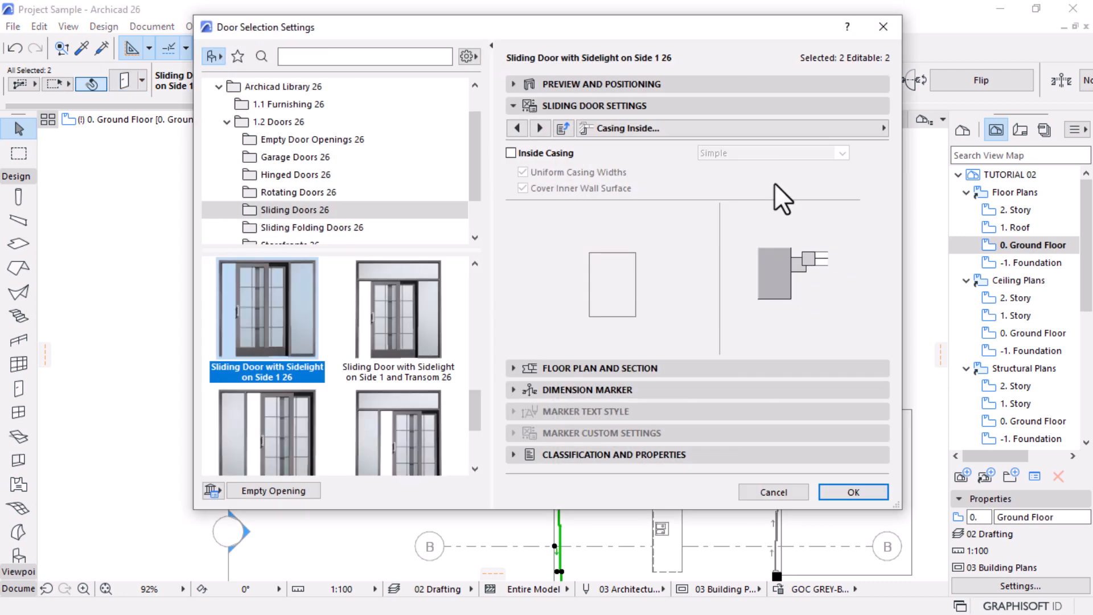
click(884, 128)
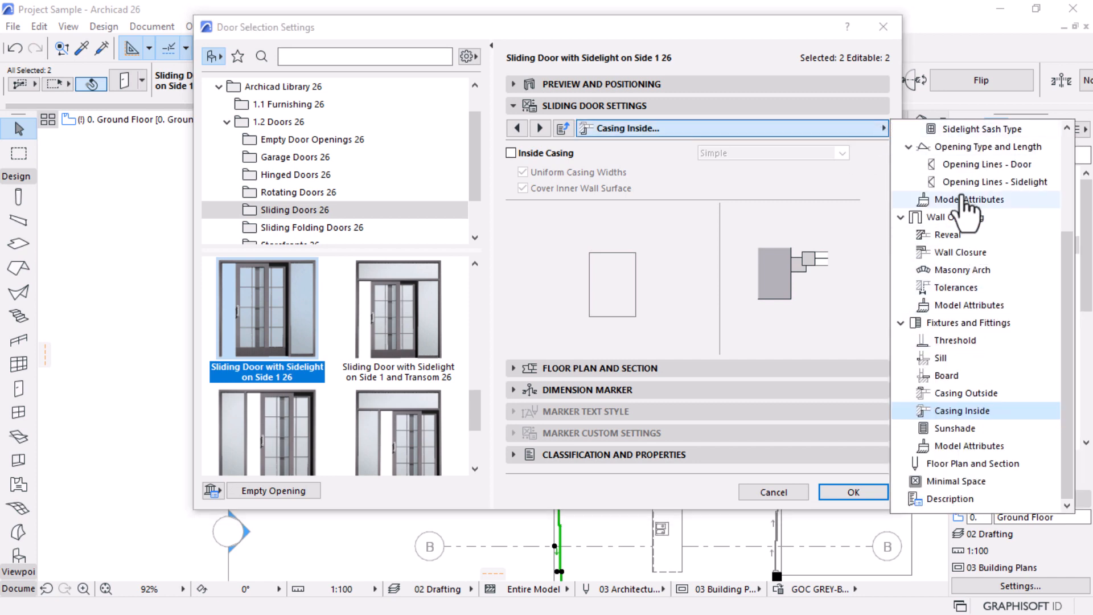
click(960, 464)
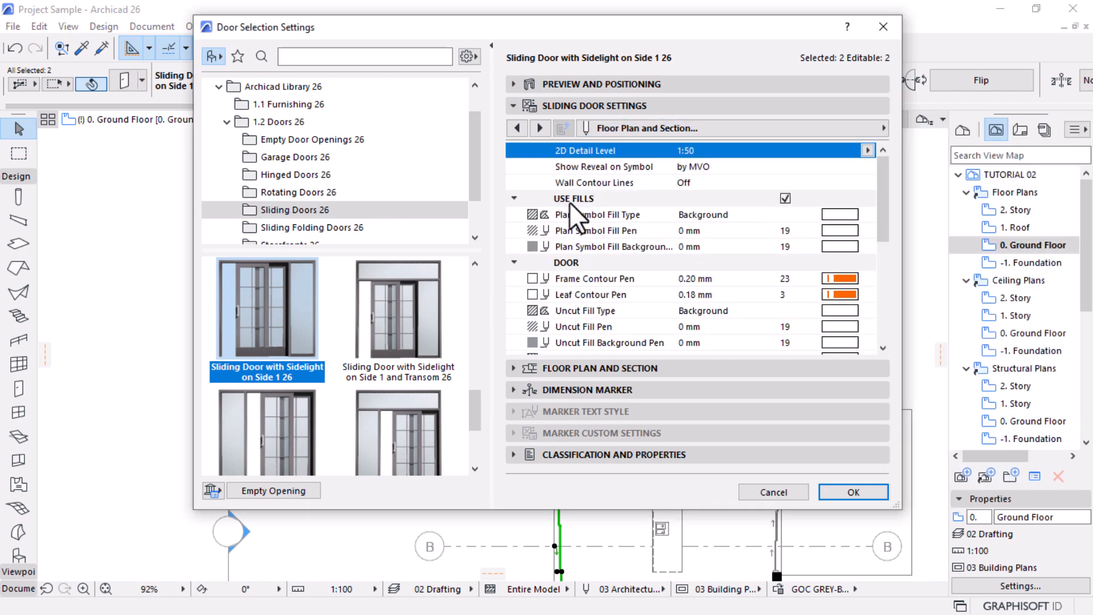
click(786, 199)
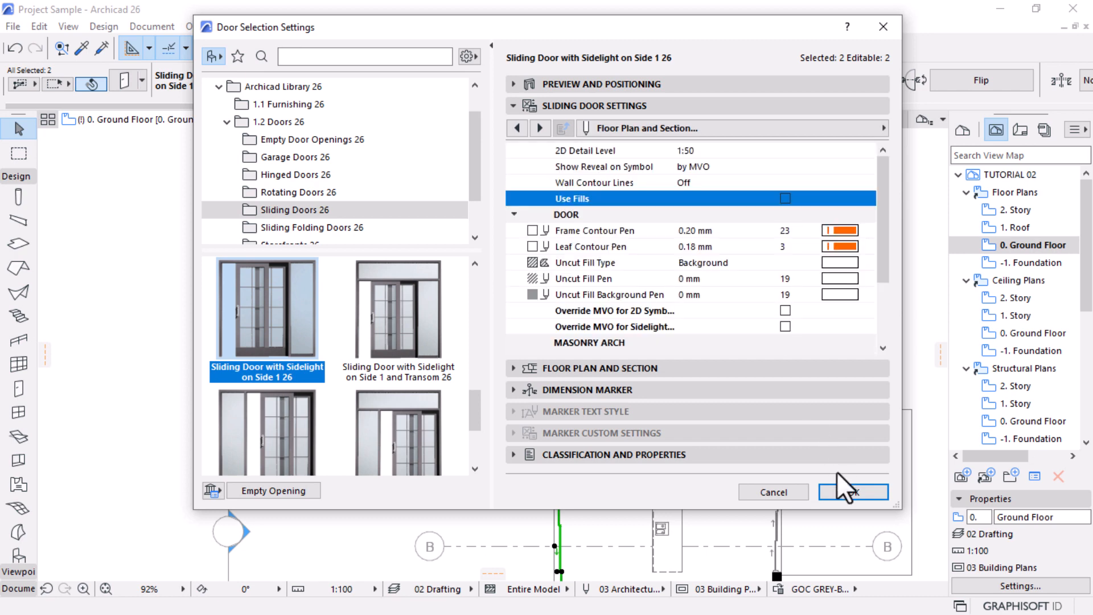
click(854, 492)
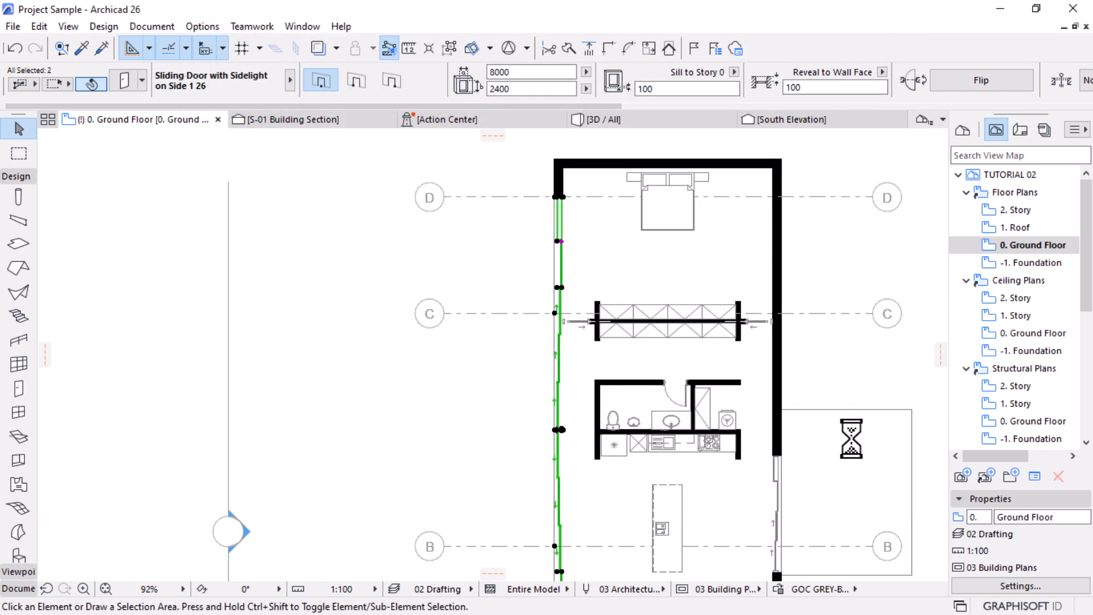
key(Escape)
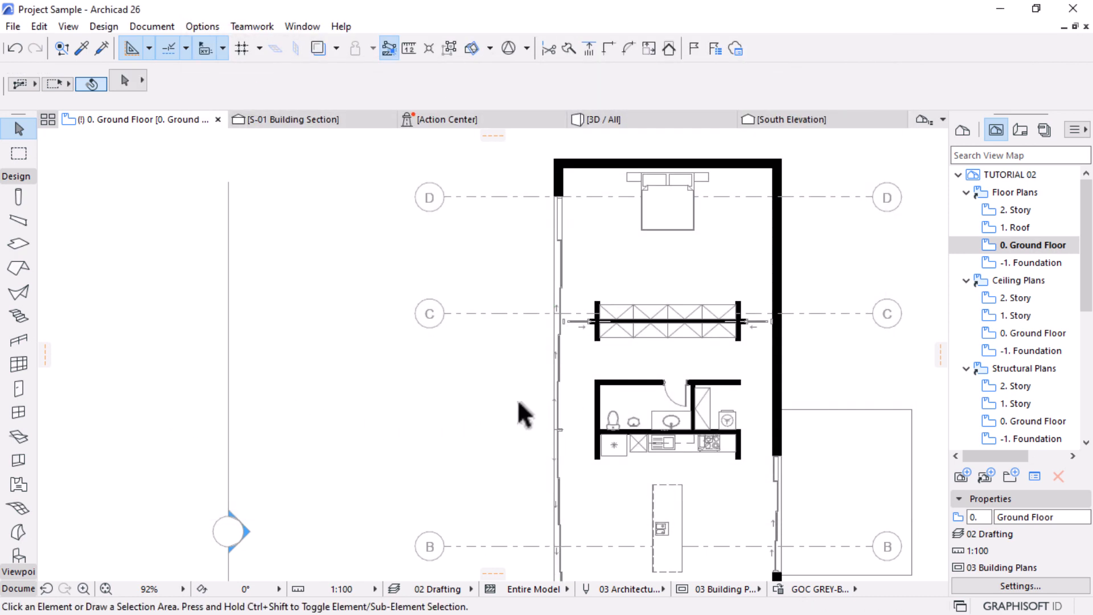
Examine the sliding door panels and outer wall line up close, as well as the overall look of the Ground Floor plan
scroll(566, 399, up, 10)
scroll(554, 319, down, 10)
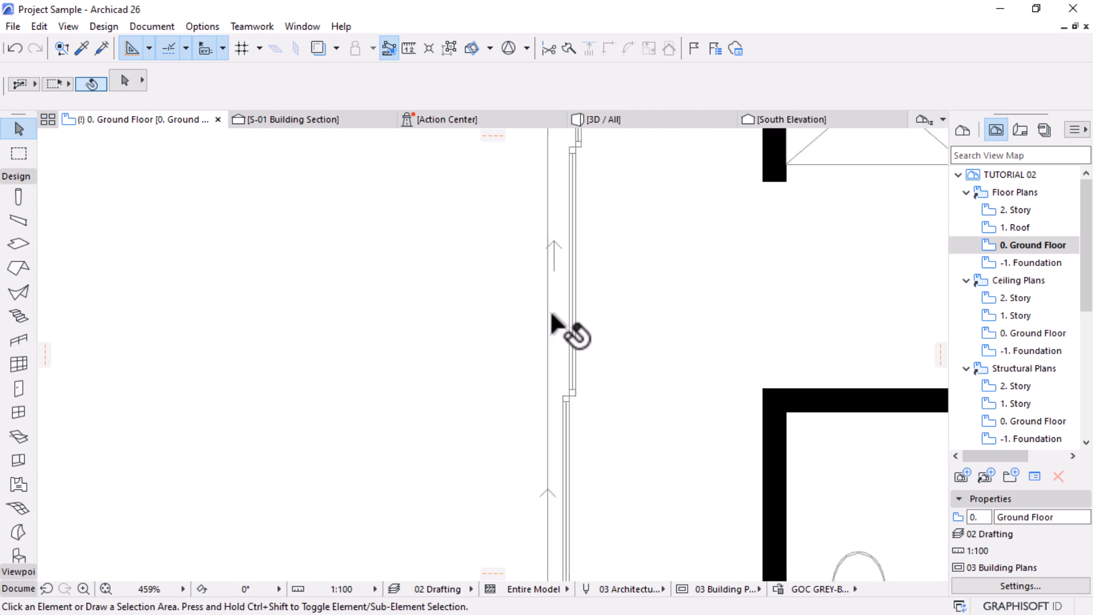
scroll(547, 330, up, 7)
click(528, 348)
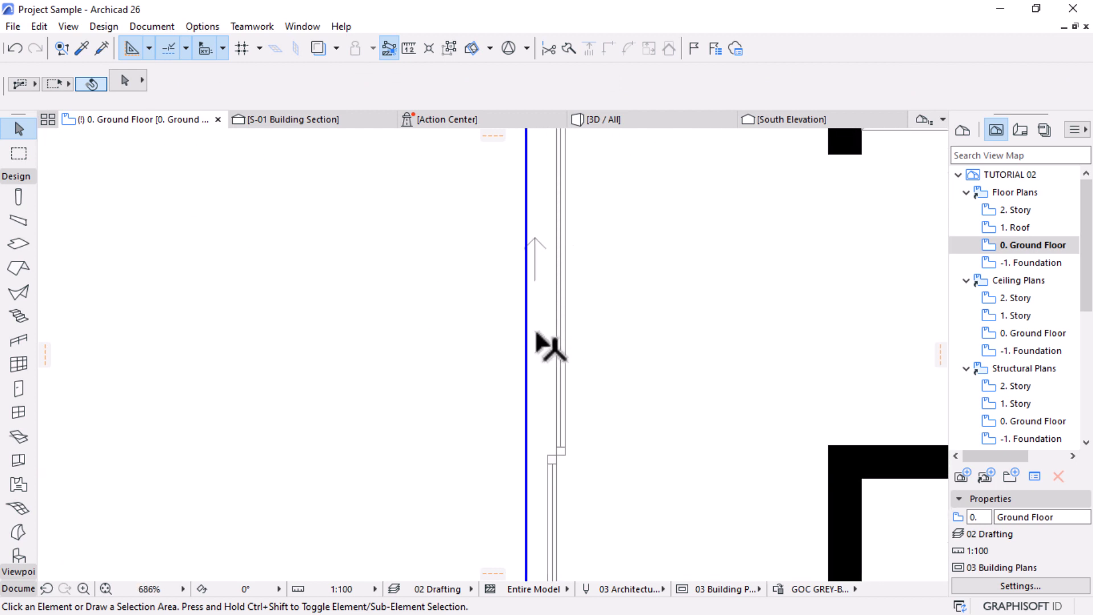
scroll(552, 316, down, 4)
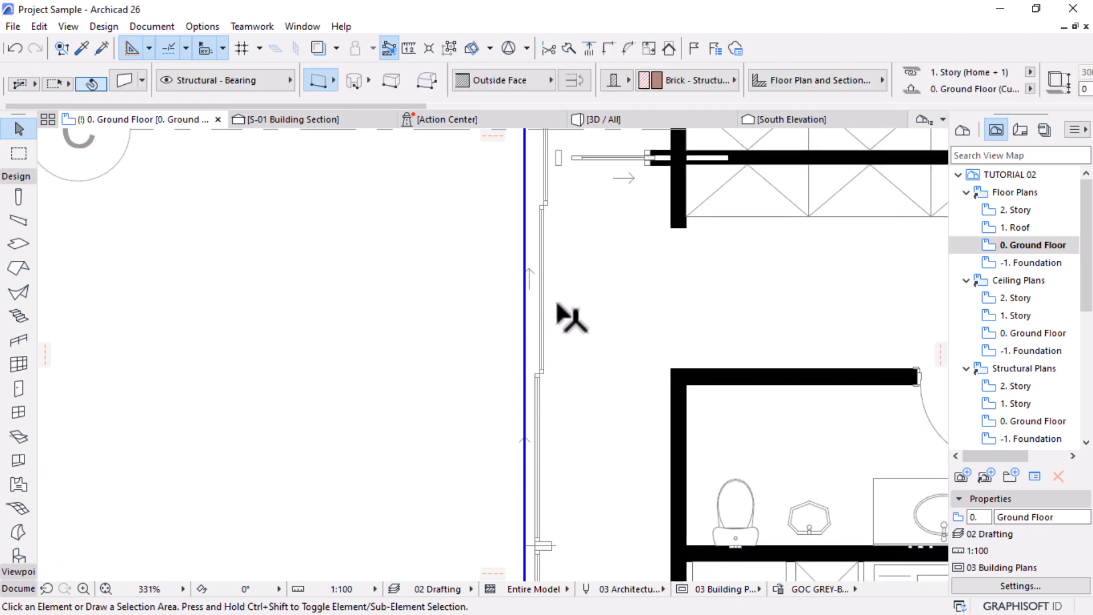
key(Escape)
scroll(542, 313, down, 9)
scroll(641, 366, down, 9)
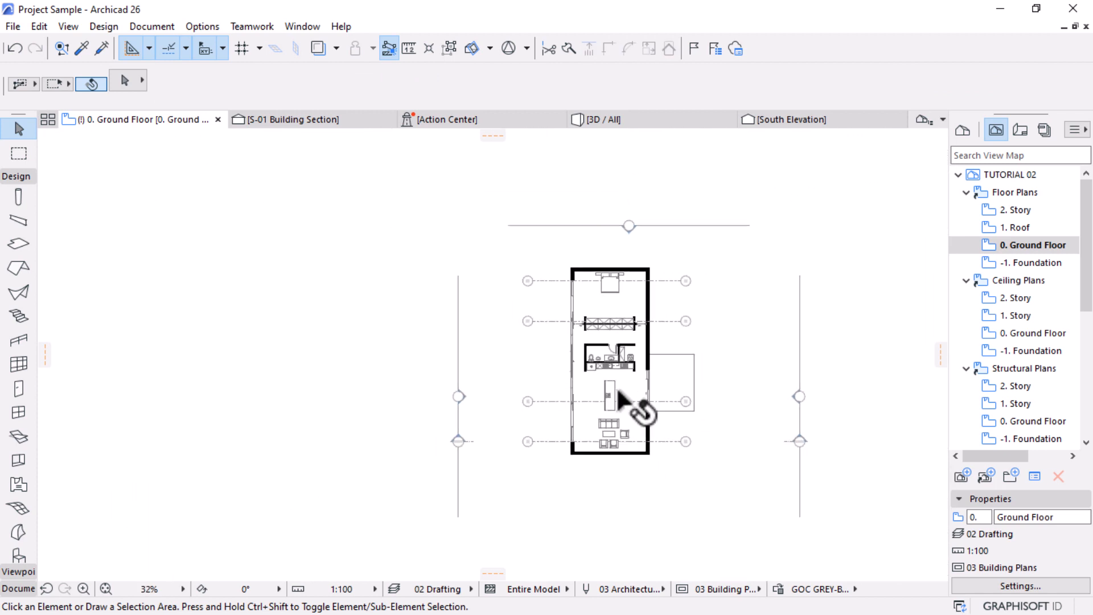
scroll(618, 393, up, 7)
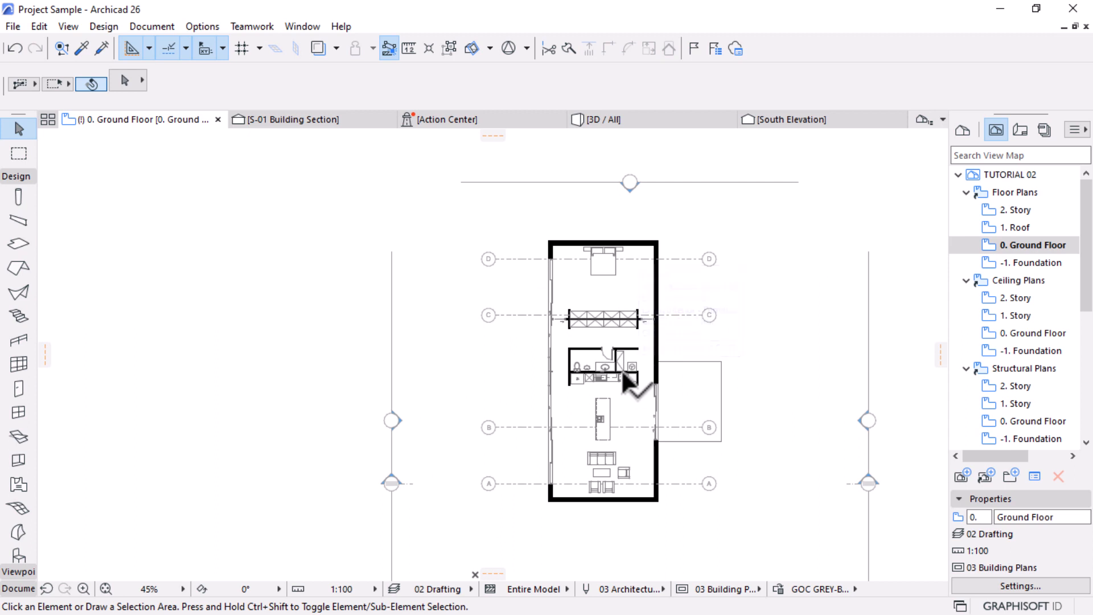
scroll(622, 373, up, 2)
scroll(623, 378, up, 1)
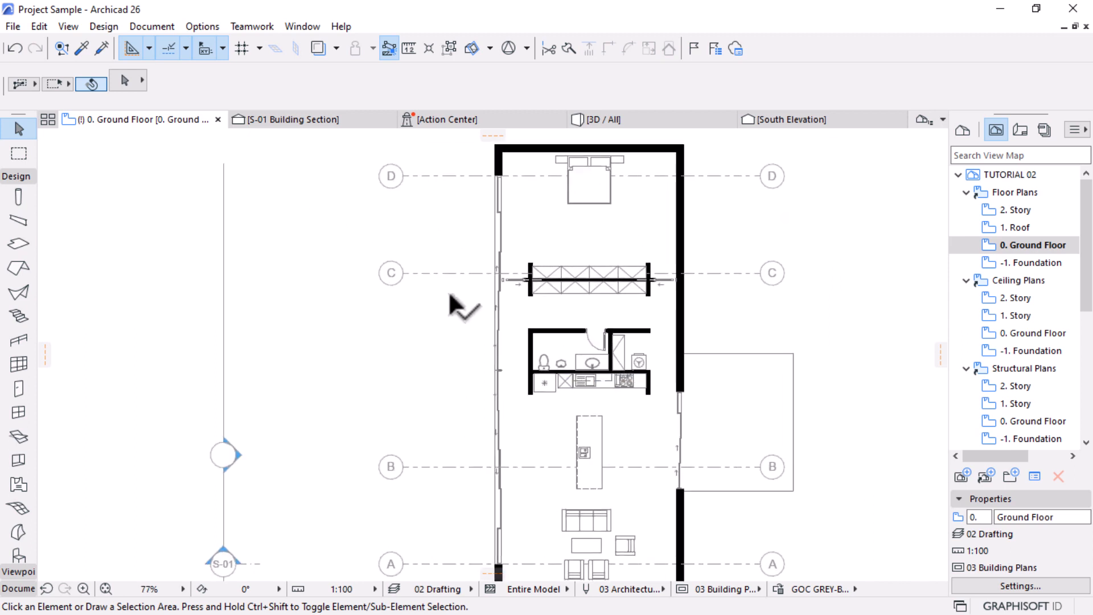
scroll(527, 342, down, 2)
scroll(552, 365, up, 1)
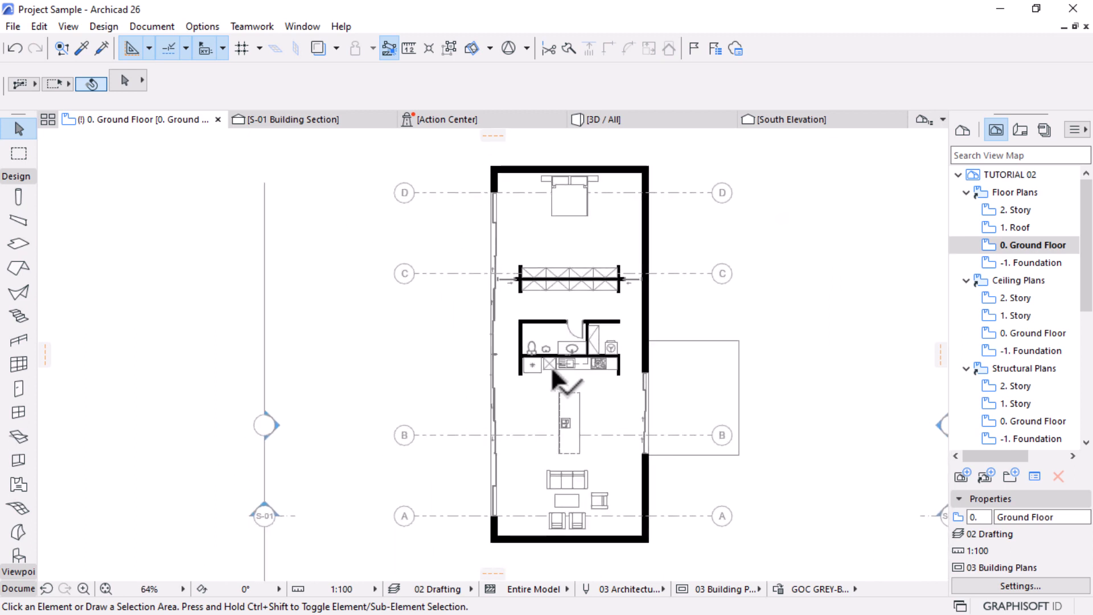